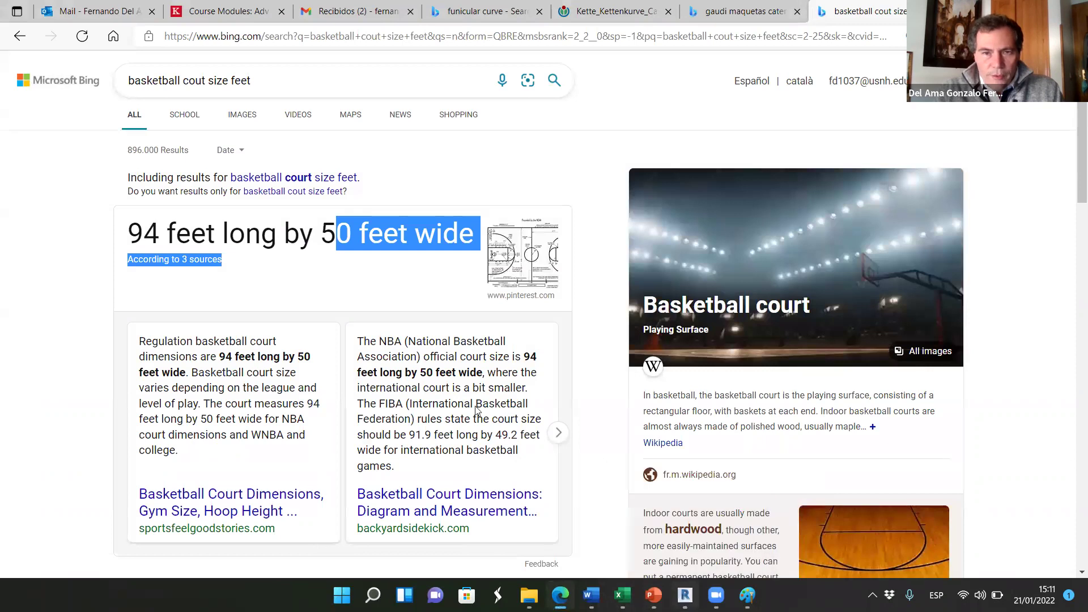
- Check the files listed in the ARCH320 January 21 module on the course's Modules page in the browser
{"action": "left_click", "coordinate": [685, 595]}
{"action": "scroll", "coordinate": [547, 334], "scroll_direction": "down", "scroll_amount": 2}
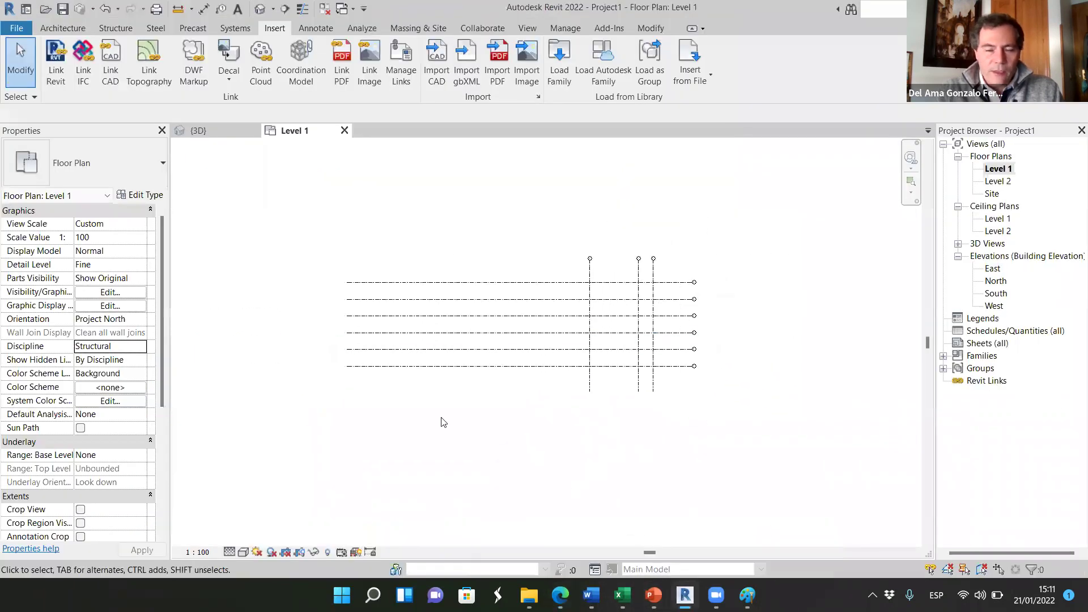
{"action": "left_click", "coordinate": [558, 593]}
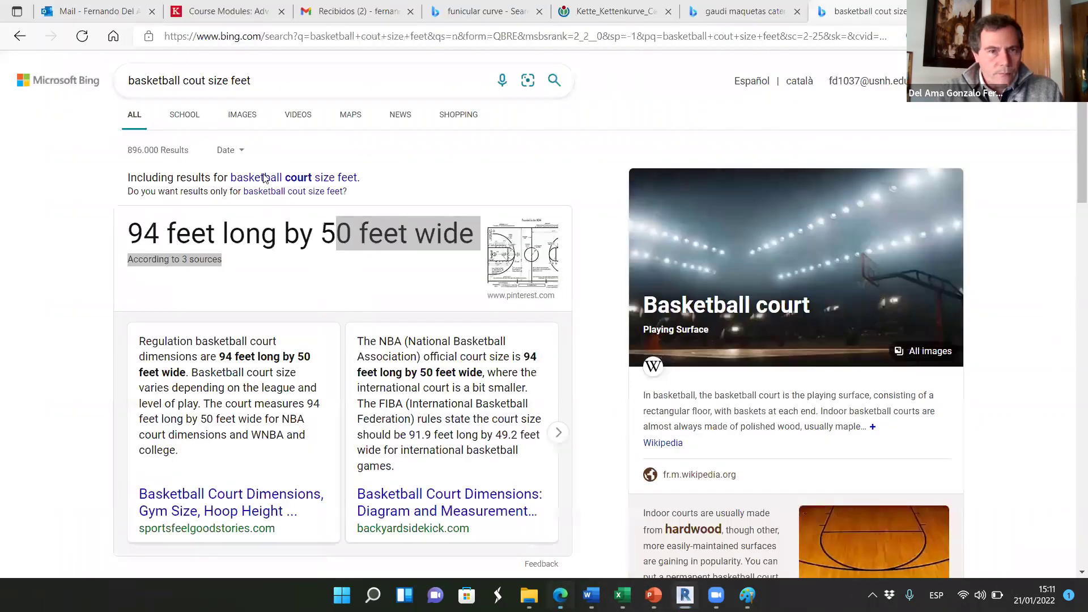
{"action": "left_click", "coordinate": [228, 17]}
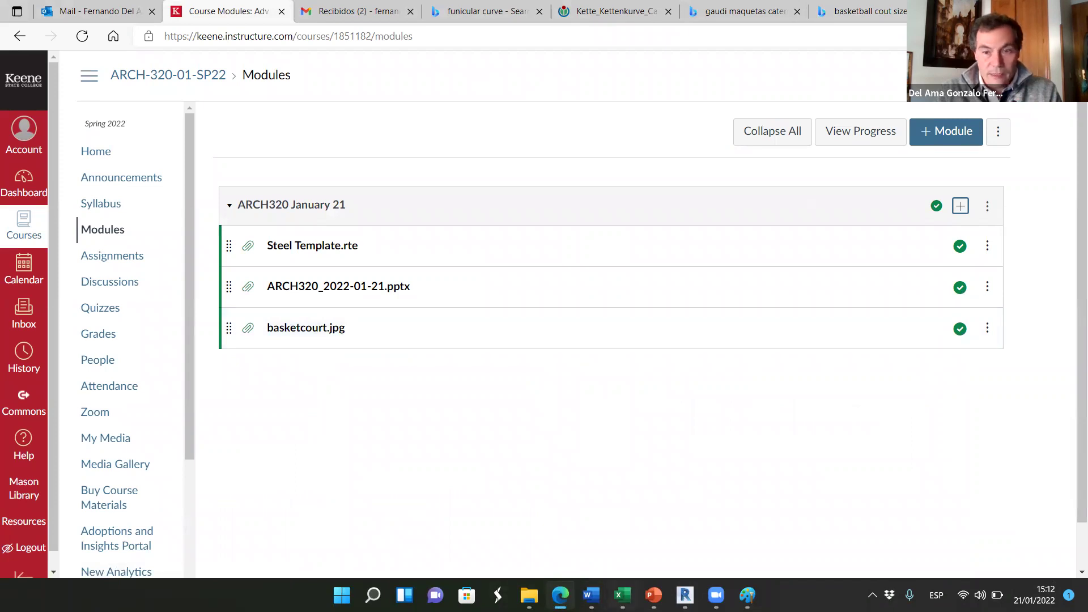
{"action": "mouse_move", "coordinate": [653, 595]}
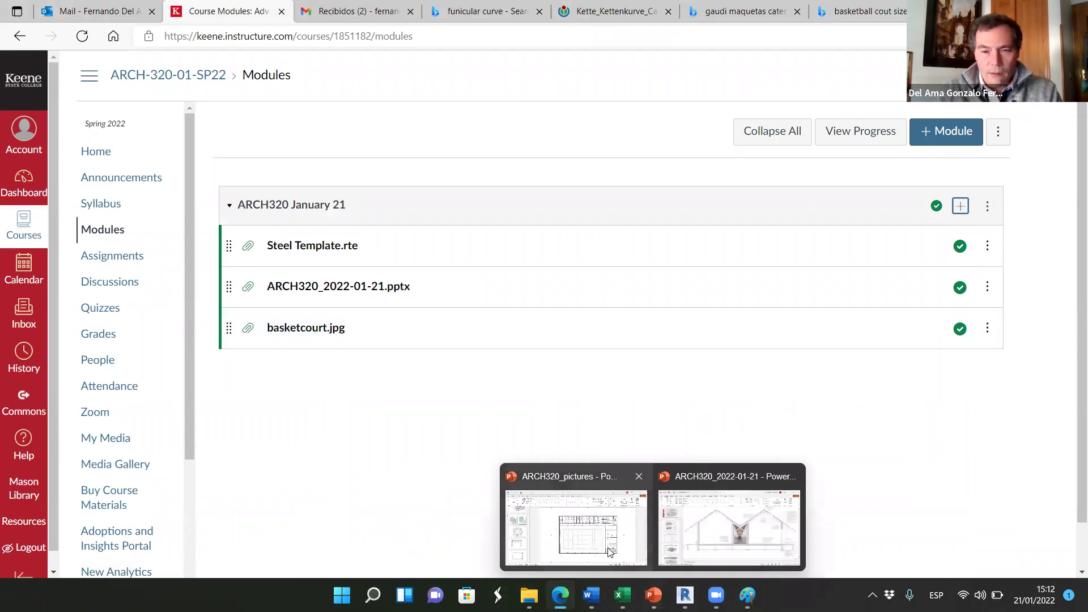
- Switch to Revit and start an image import into the Level 1 floor plan, browsing to the Dropbox folder
{"action": "left_click", "coordinate": [685, 595]}
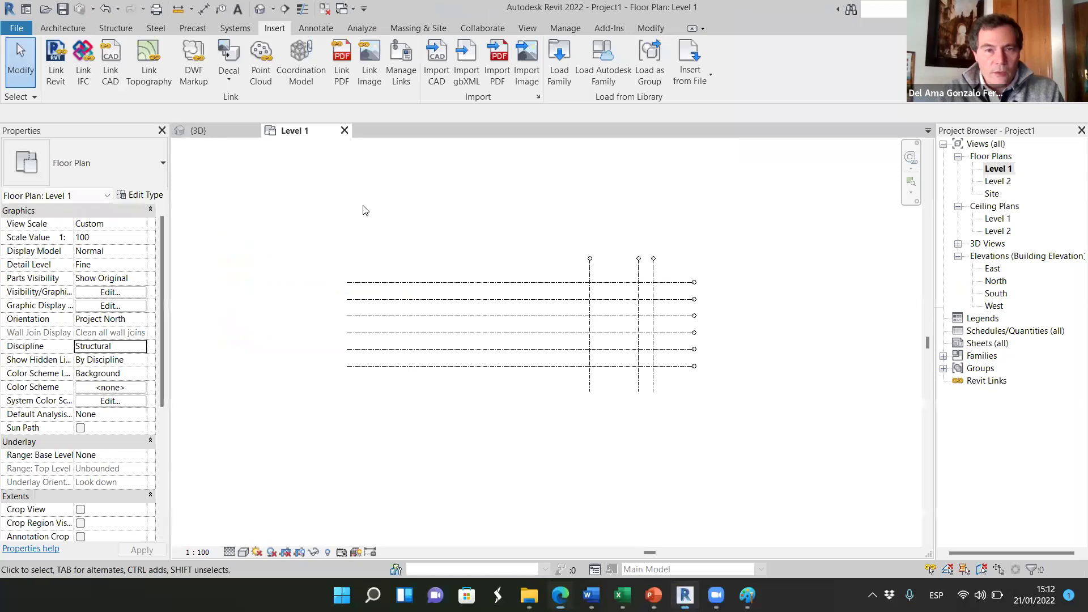
{"action": "middle_click_drag", "start_coordinate": [461, 216], "coordinate": [483, 288]}
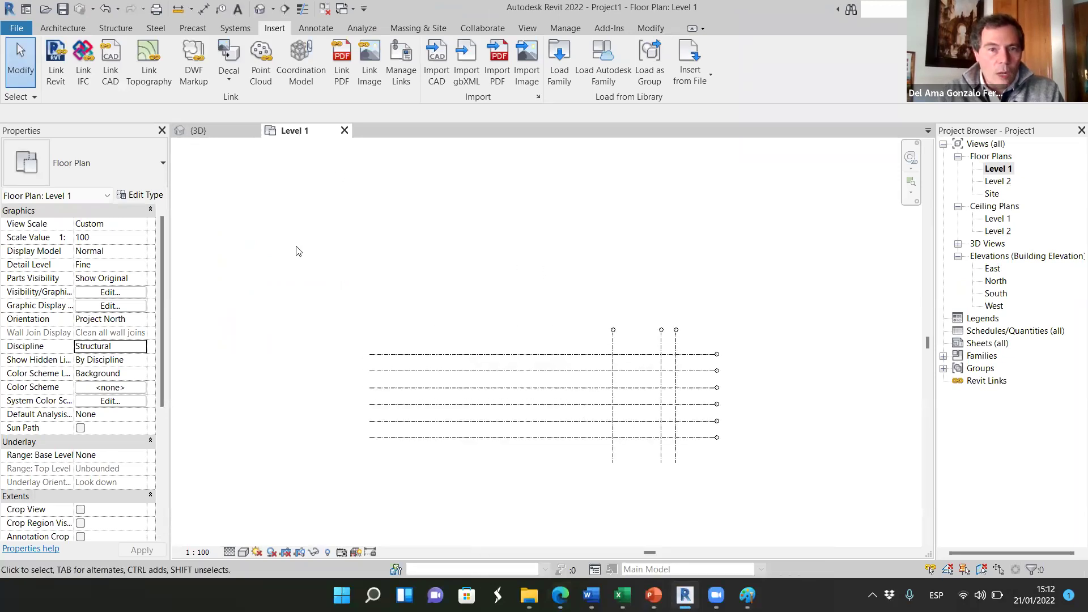
{"action": "scroll", "coordinate": [298, 251], "scroll_direction": "down", "scroll_amount": 2}
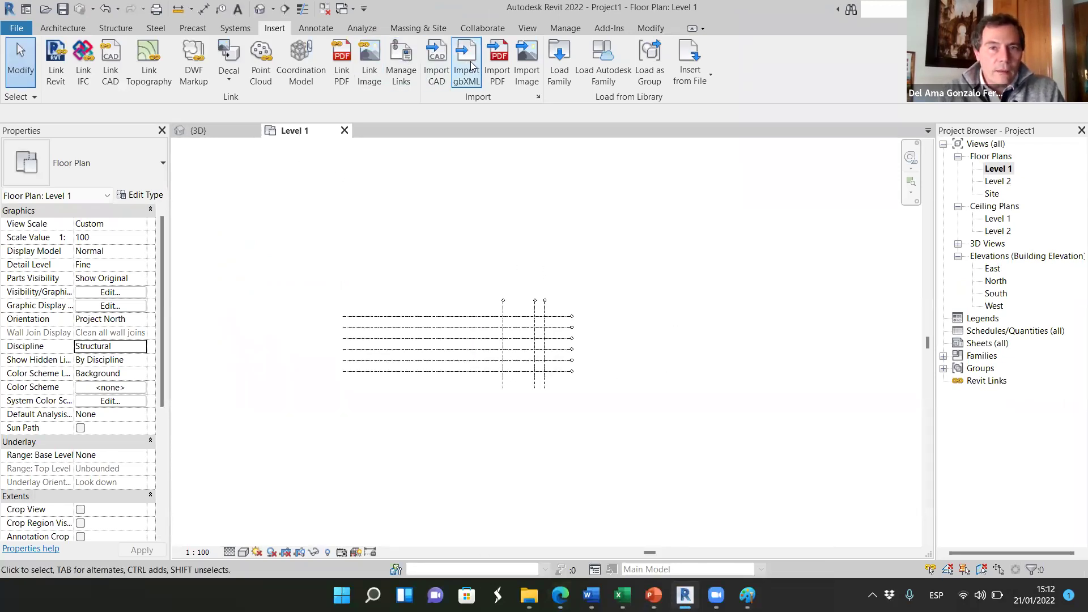
{"action": "left_click", "coordinate": [524, 57]}
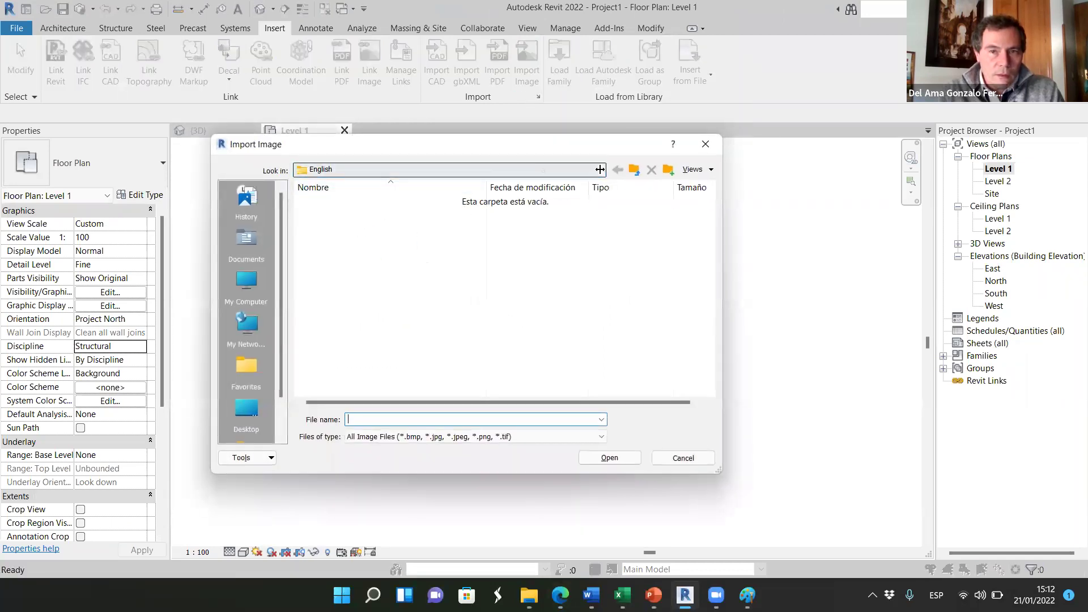
{"action": "left_click", "coordinate": [584, 169]}
{"action": "left_click", "coordinate": [329, 330]}
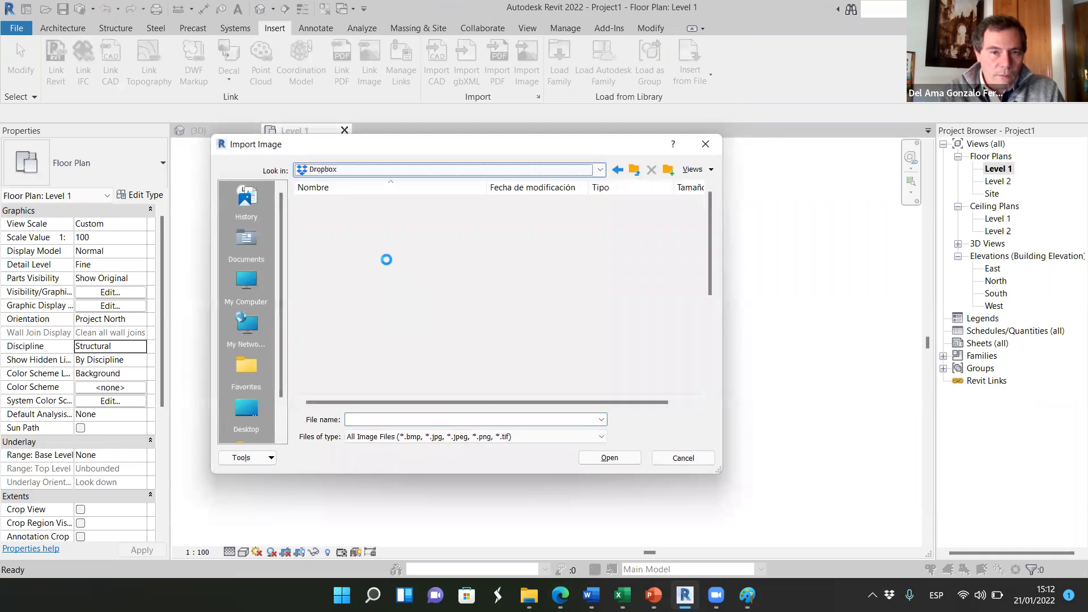
- Open basketcourt.jpg from the ARCH320 folder under 00_Keene, Courses, 000_Spring22
{"action": "double_click", "coordinate": [334, 255]}
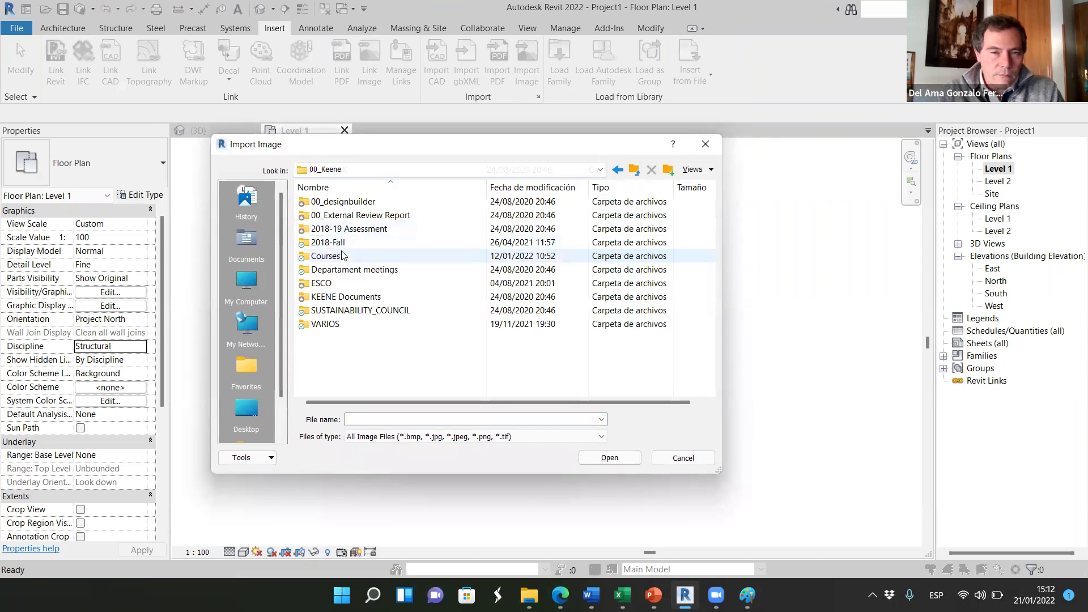
{"action": "double_click", "coordinate": [343, 255]}
{"action": "left_click", "coordinate": [347, 230]}
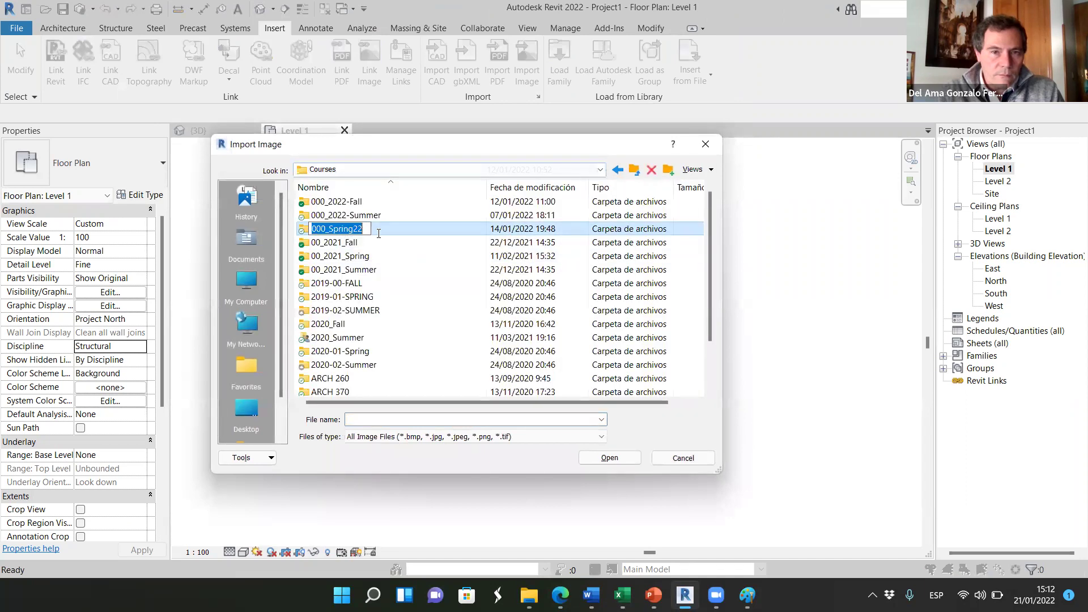
{"action": "double_click", "coordinate": [328, 228]}
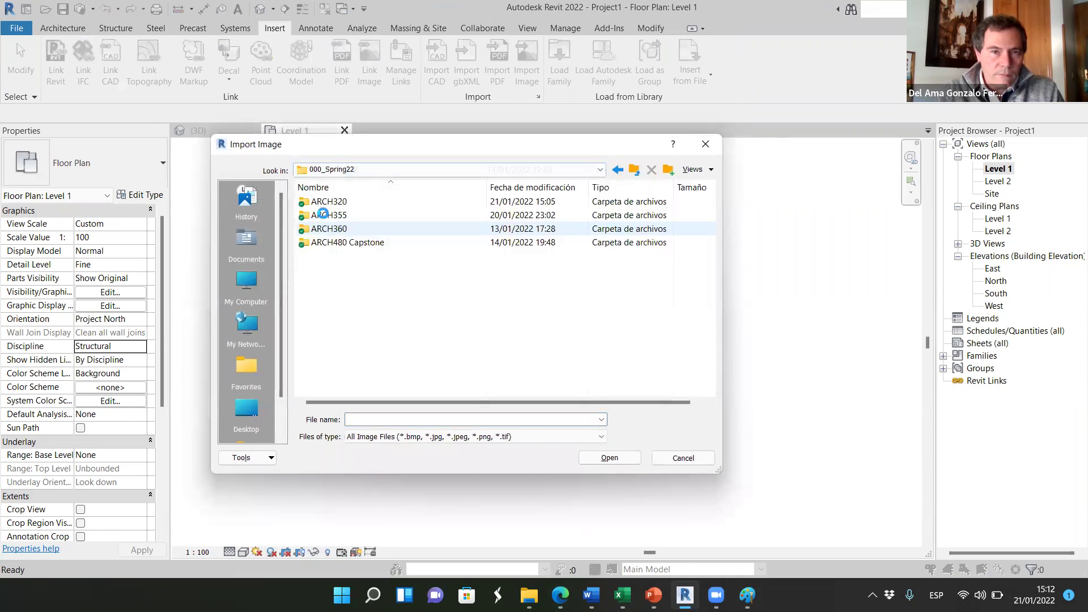
{"action": "double_click", "coordinate": [330, 202]}
{"action": "left_click", "coordinate": [343, 202]}
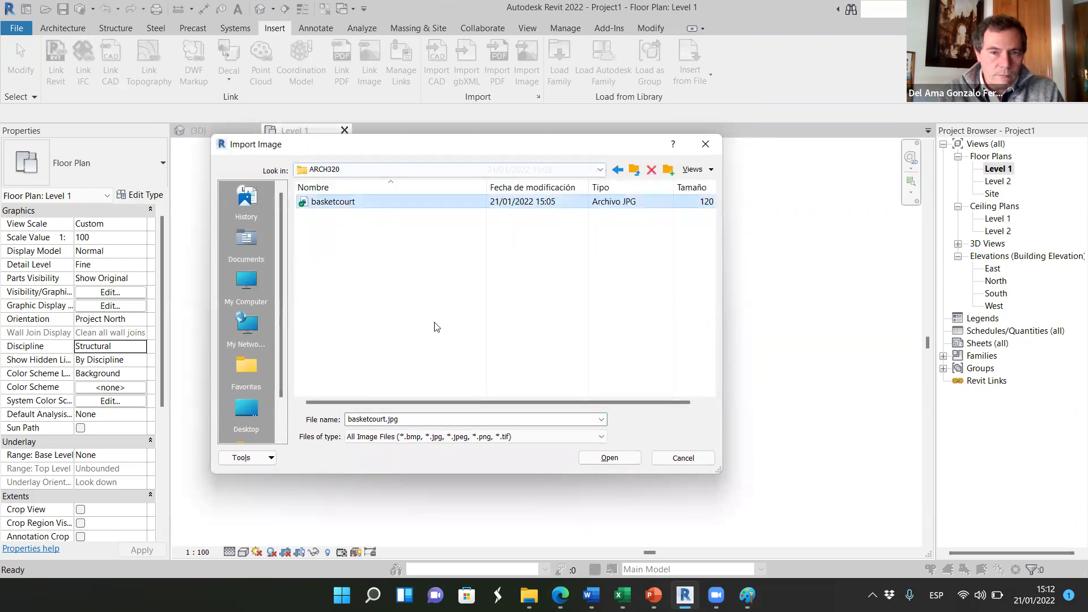
{"action": "left_click", "coordinate": [610, 458]}
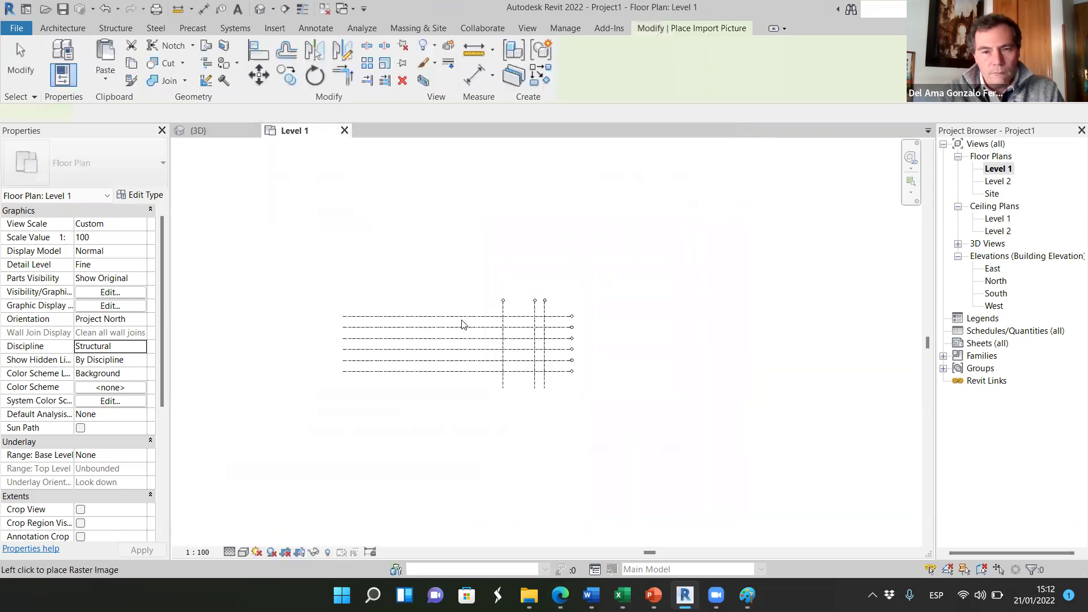
- Place the basketball court image over the upper horizontal grids, to the left of the vertical grids, and deselect it
{"action": "left_click", "coordinate": [440, 314]}
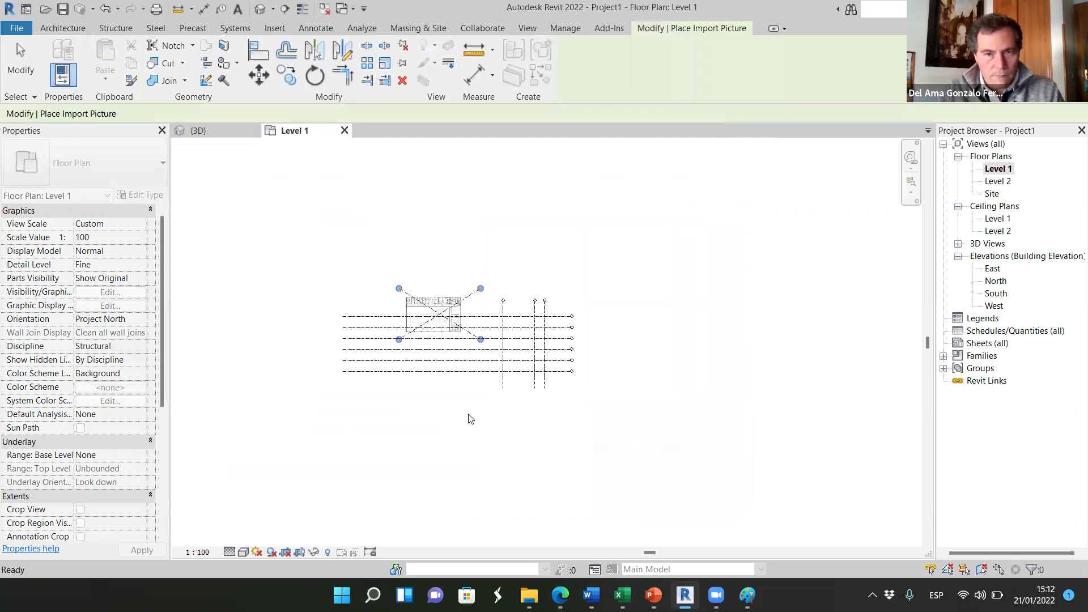
{"action": "scroll", "coordinate": [447, 352], "scroll_direction": "up", "scroll_amount": 5}
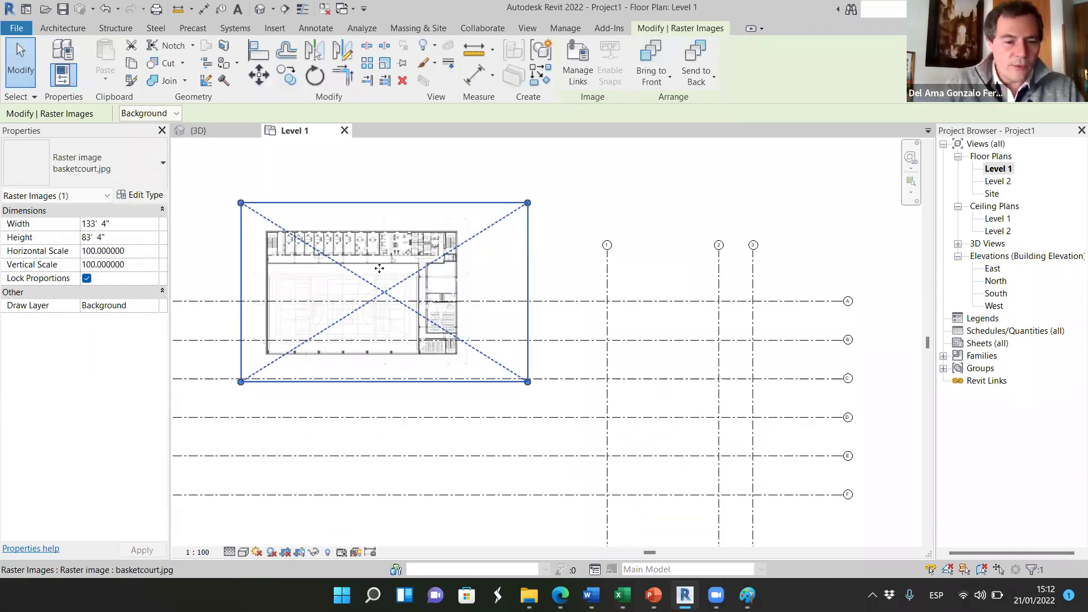
{"action": "left_click", "coordinate": [558, 280]}
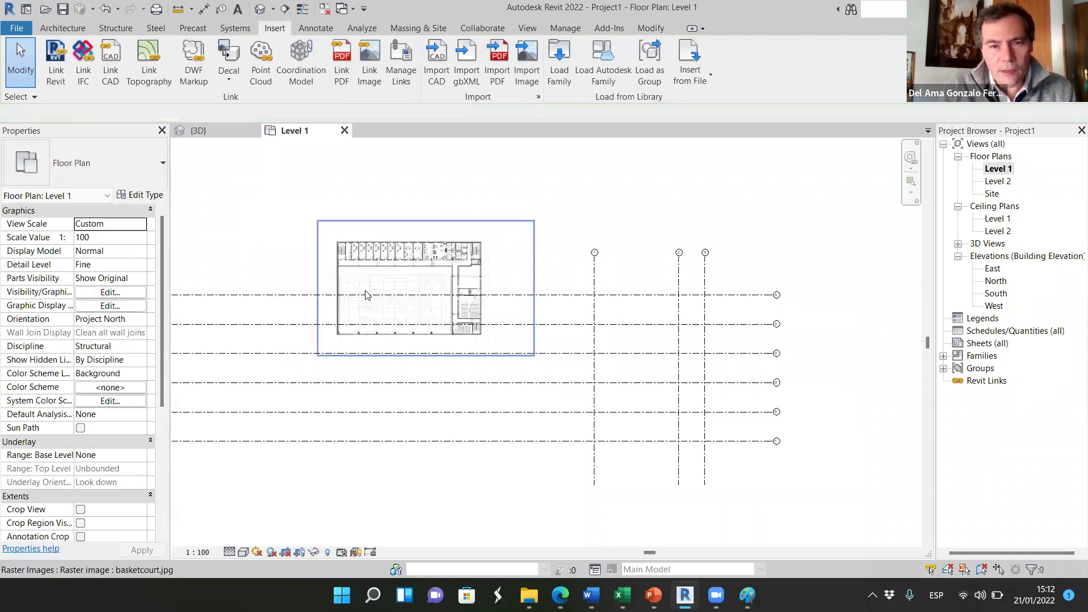
- Draw a vertical model line about 23' 6" long over the basketball court's left end line, from corner to corner
{"action": "scroll", "coordinate": [363, 289], "scroll_direction": "up", "scroll_amount": 4}
{"action": "scroll", "coordinate": [363, 283], "scroll_direction": "up", "scroll_amount": 1}
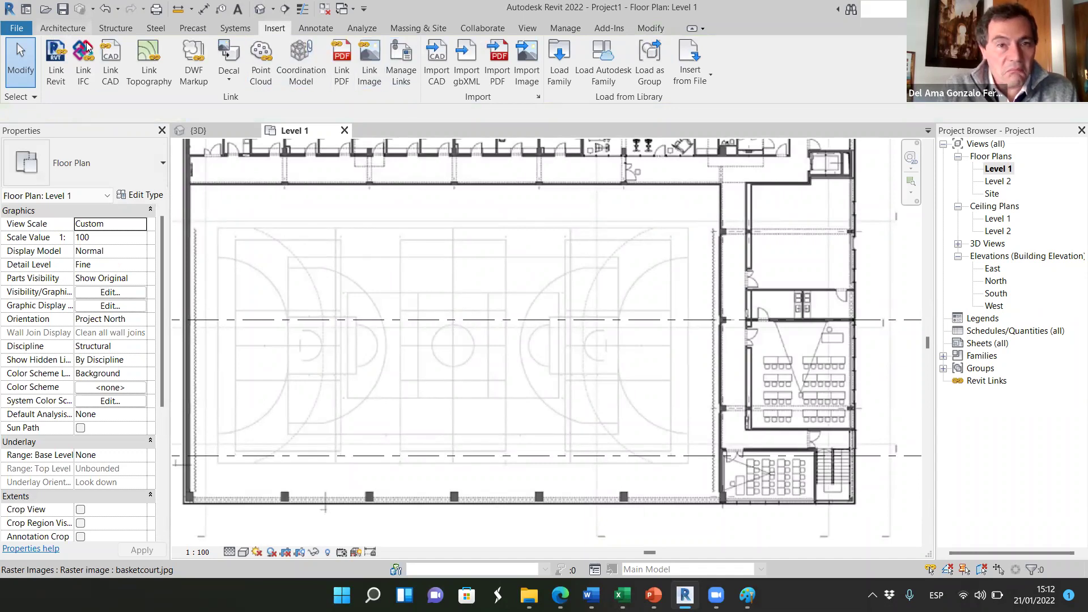
{"action": "left_click", "coordinate": [63, 28]}
{"action": "left_click", "coordinate": [583, 54]}
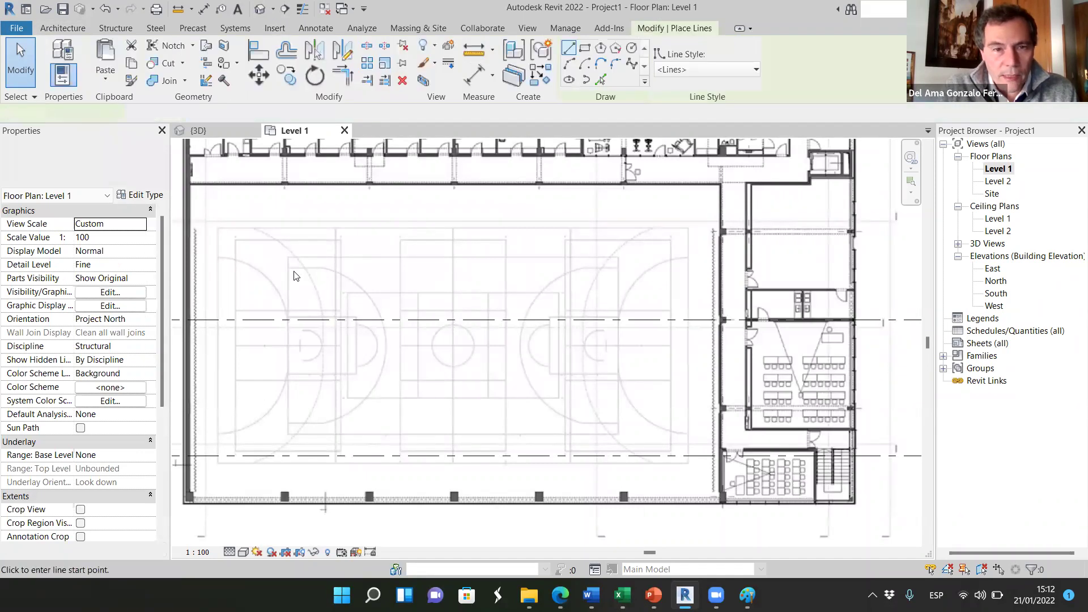
{"action": "scroll", "coordinate": [294, 276], "scroll_direction": "up", "scroll_amount": 5}
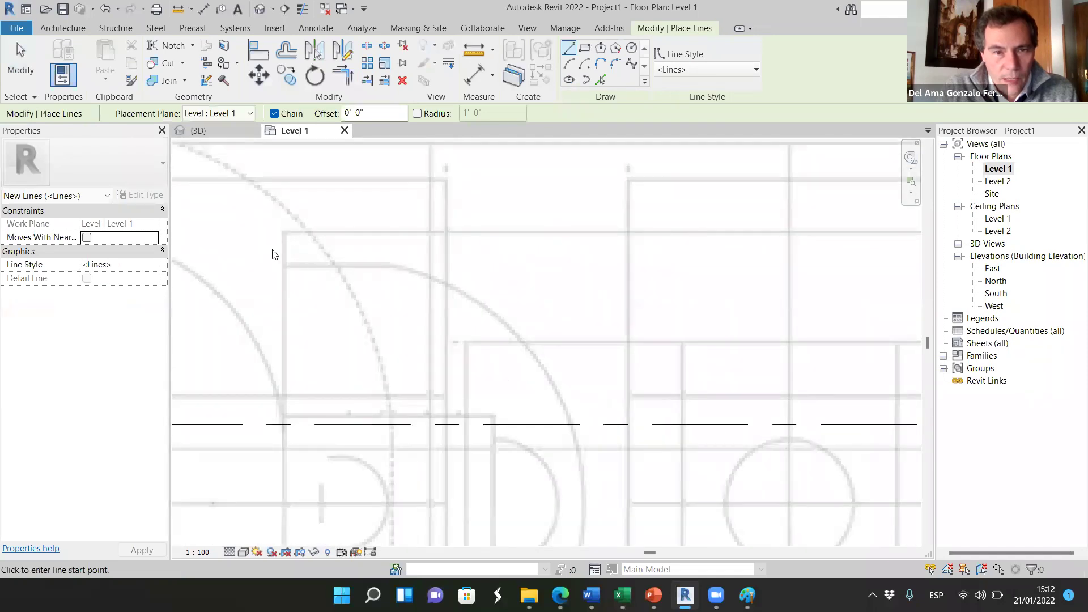
{"action": "left_click", "coordinate": [278, 244]}
{"action": "scroll", "coordinate": [286, 347], "scroll_direction": "down", "scroll_amount": 4}
{"action": "scroll", "coordinate": [283, 427], "scroll_direction": "up", "scroll_amount": 5}
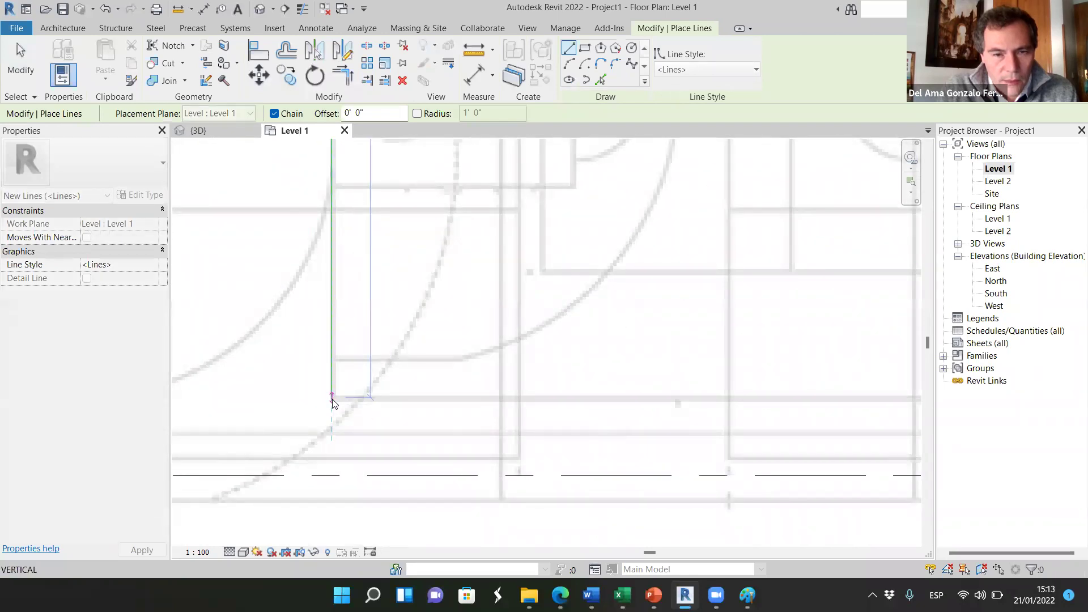
{"action": "left_click", "coordinate": [332, 399]}
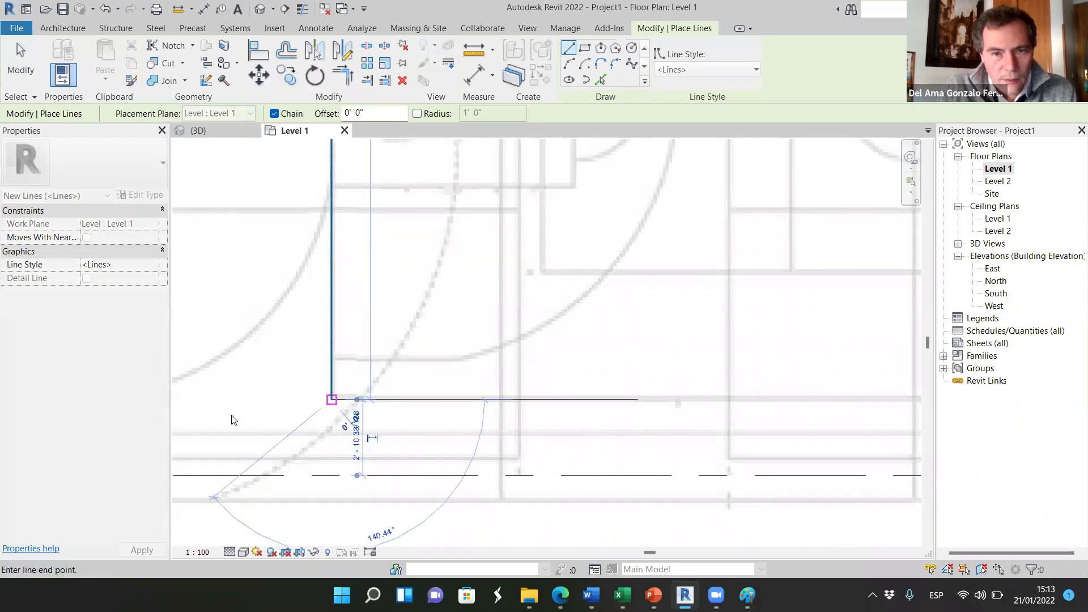
{"action": "key", "text": "Escape"}
{"action": "scroll", "coordinate": [338, 372], "scroll_direction": "down", "scroll_amount": 5}
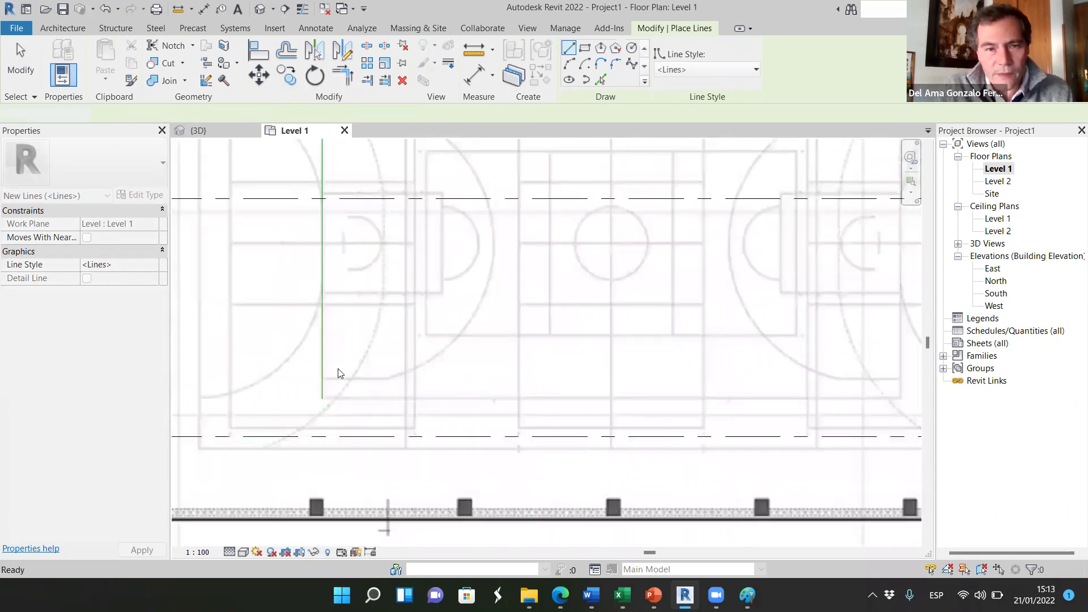
{"action": "key", "text": "Escape"}
- Check the length of the model line traced over the court's end line
{"action": "left_click", "coordinate": [334, 333]}
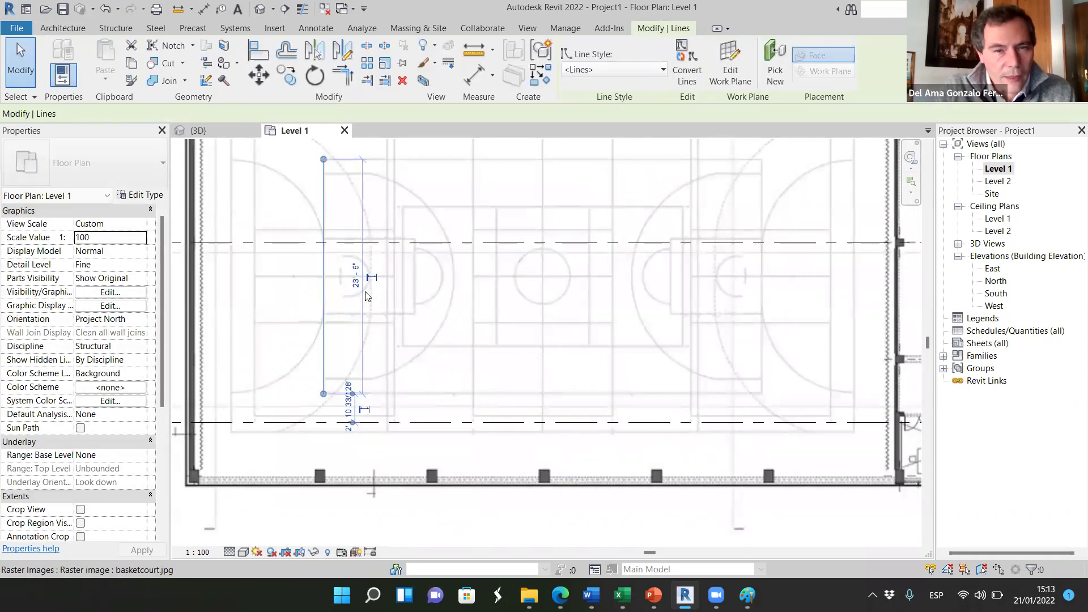
{"action": "scroll", "coordinate": [437, 321], "scroll_direction": "down", "scroll_amount": 1}
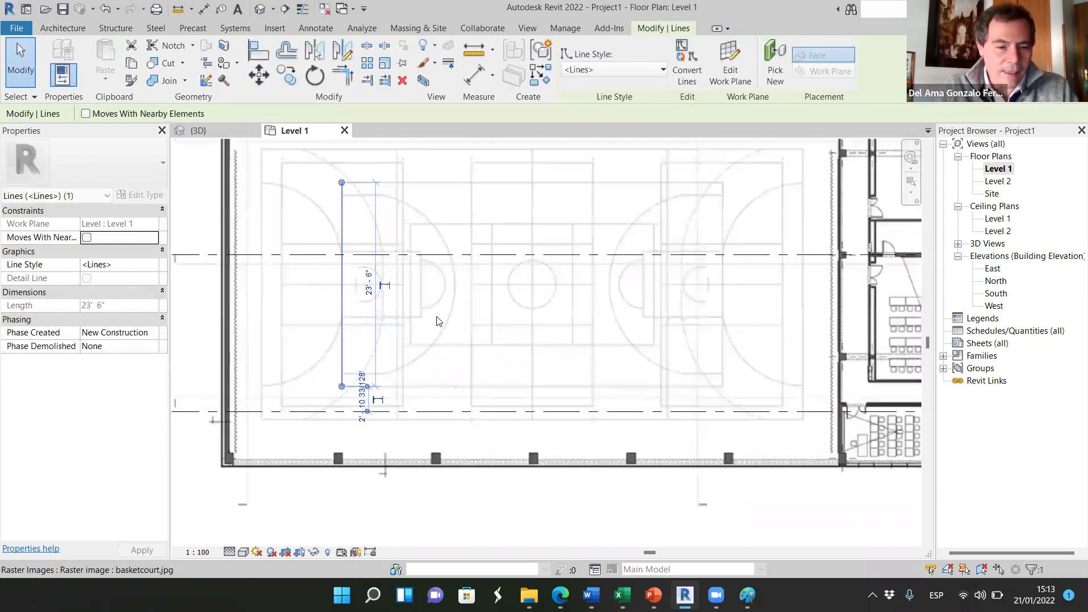
{"action": "key", "text": "Escape"}
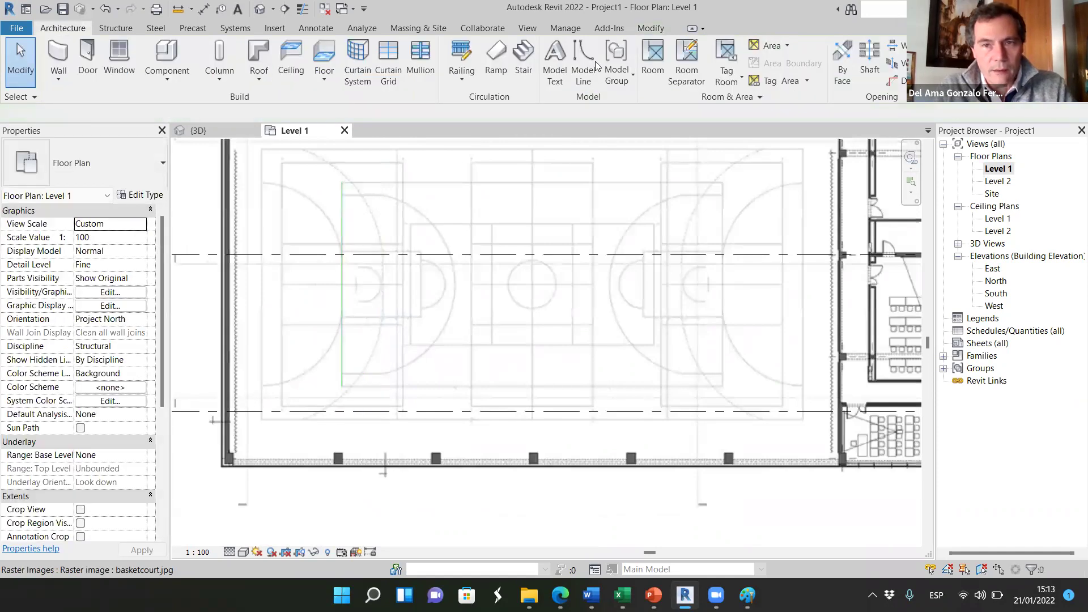
- Draw chained model lines running about 2' left from the traced line's upper end and 50' straight down
{"action": "left_click", "coordinate": [584, 65]}
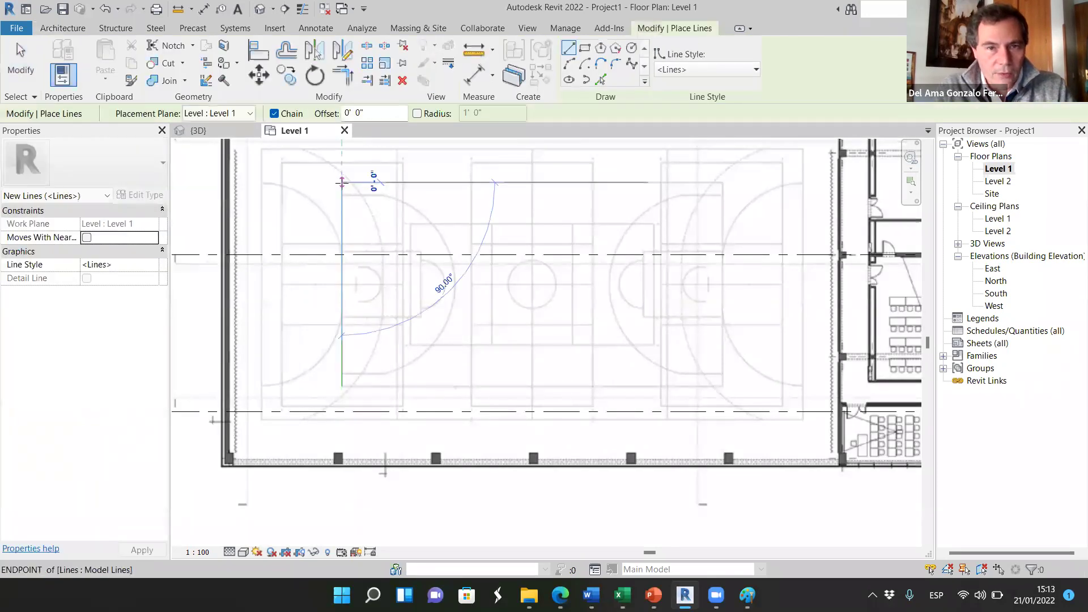
{"action": "left_click", "coordinate": [324, 208]}
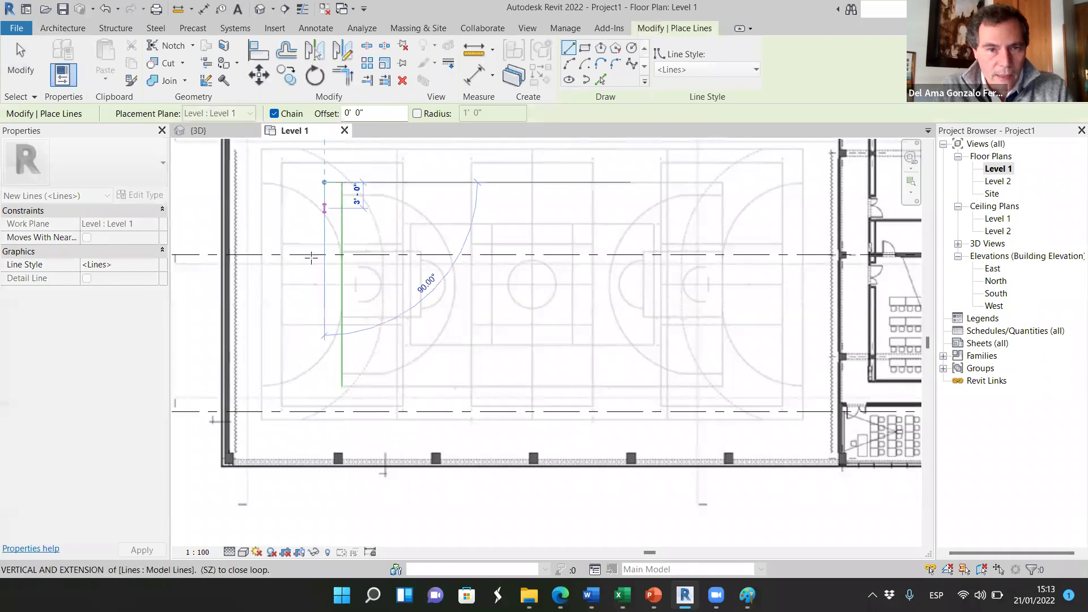
{"action": "scroll", "coordinate": [311, 258], "scroll_direction": "down", "scroll_amount": 2}
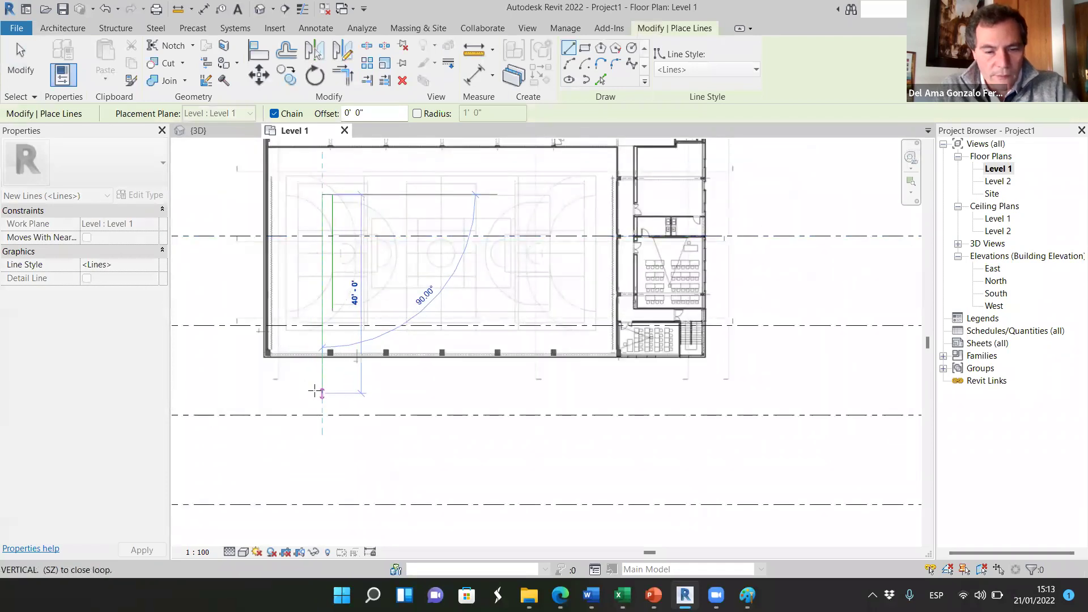
{"action": "type", "text": "50"}
{"action": "key", "text": "Return"}
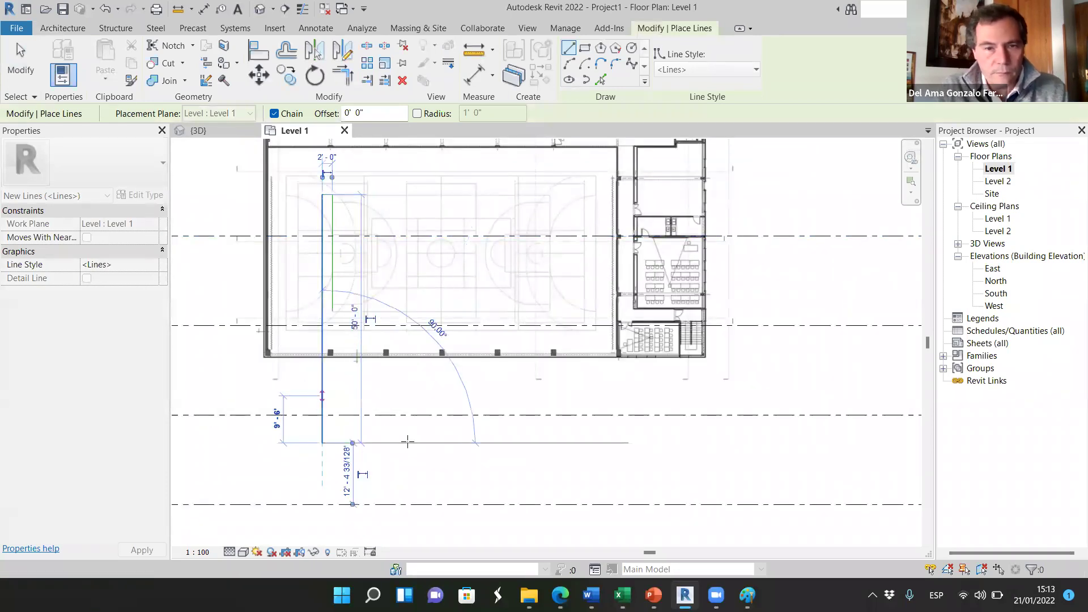
{"action": "key", "text": "Escape"}
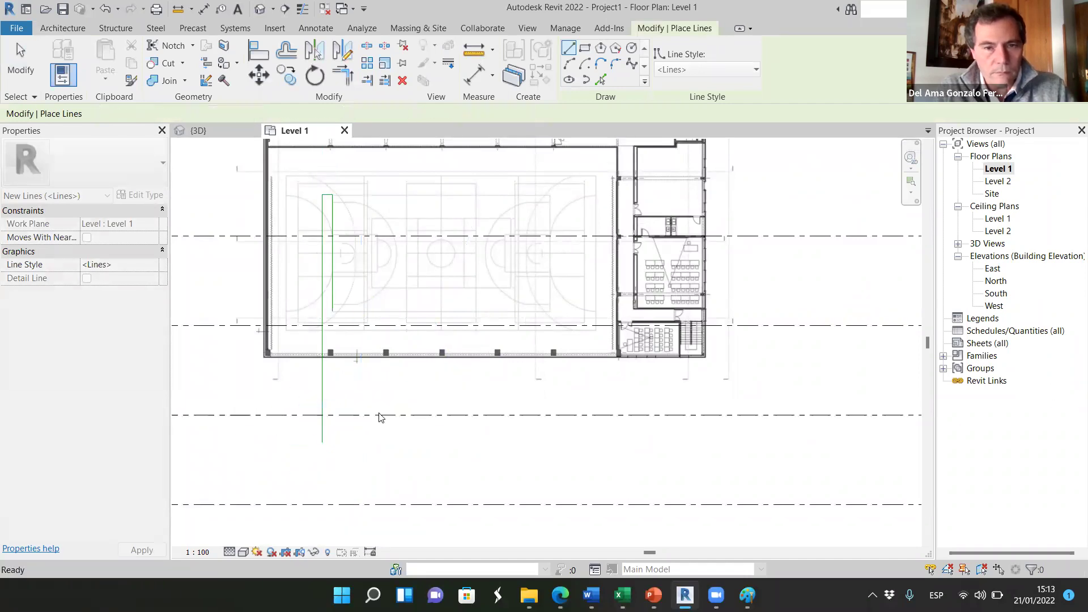
{"action": "key", "text": "Escape"}
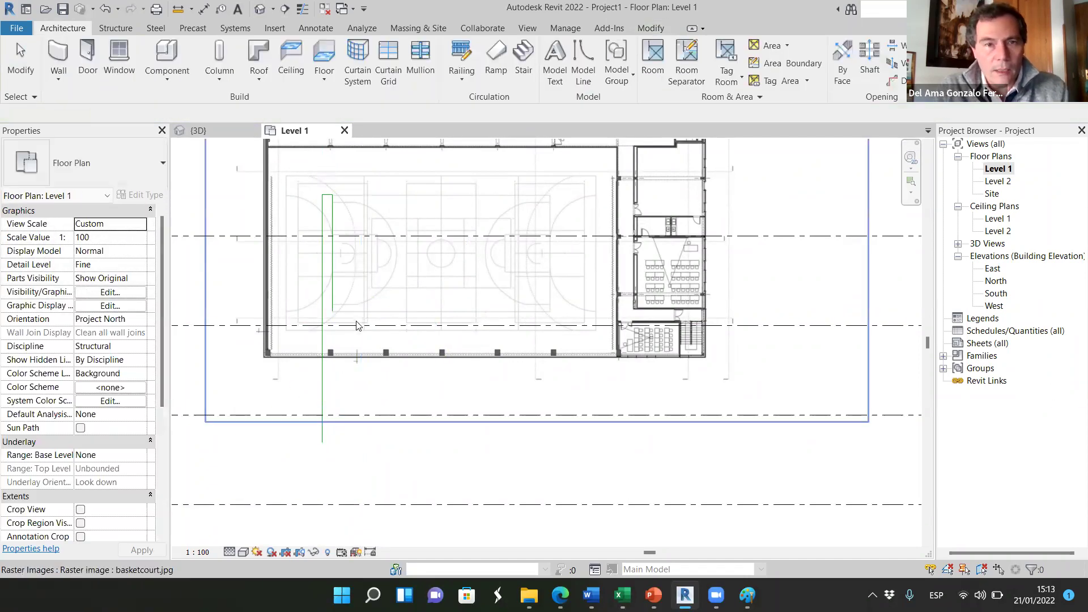
- Scale the court image graphically from the traced line's upper end, stretching its length to match the 50' reference line, and deselect it
{"action": "scroll", "coordinate": [431, 275], "scroll_direction": "down", "scroll_amount": 1}
{"action": "left_click", "coordinate": [437, 286]}
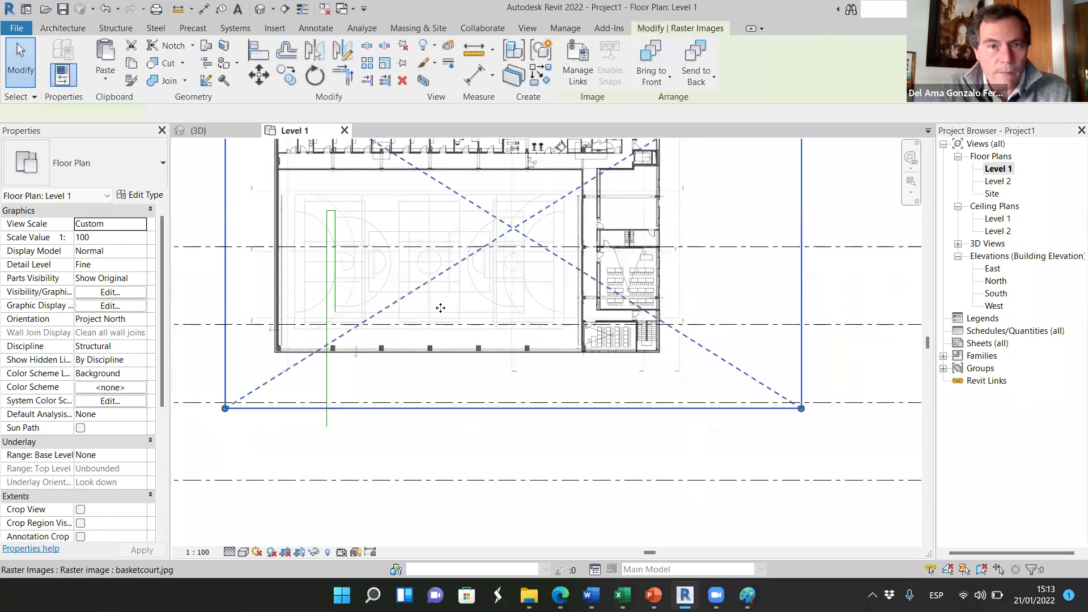
{"action": "left_click", "coordinate": [386, 65]}
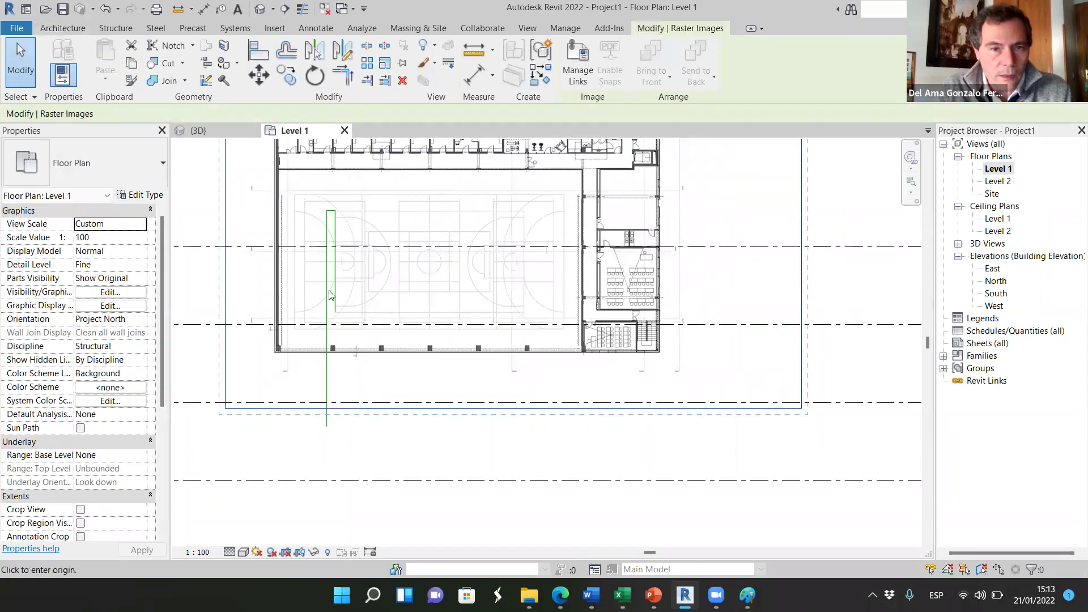
{"action": "left_click", "coordinate": [339, 216]}
{"action": "left_click", "coordinate": [335, 211]}
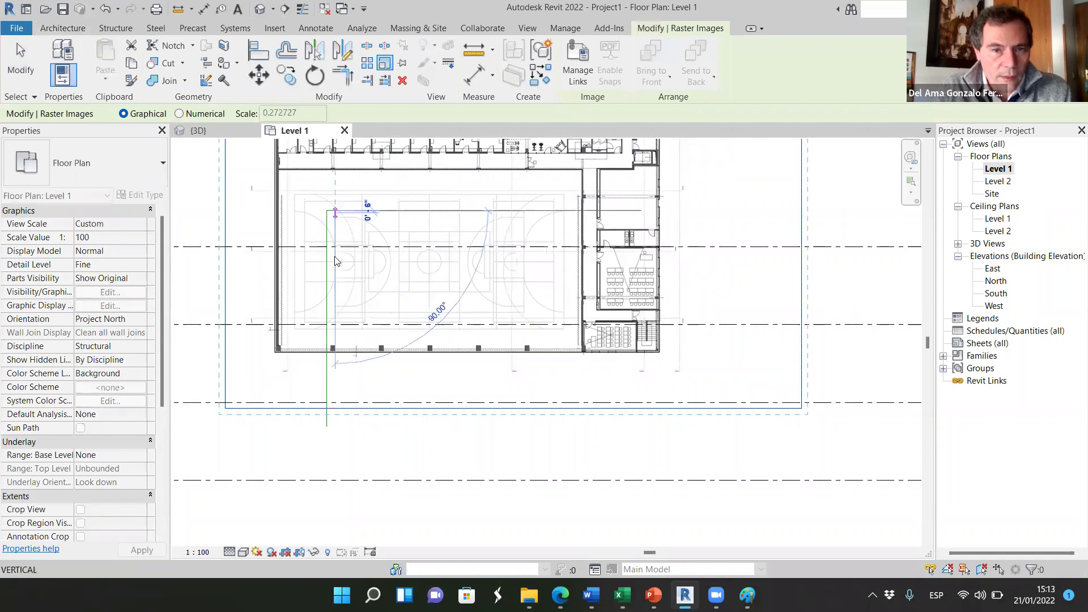
{"action": "left_click", "coordinate": [335, 312]}
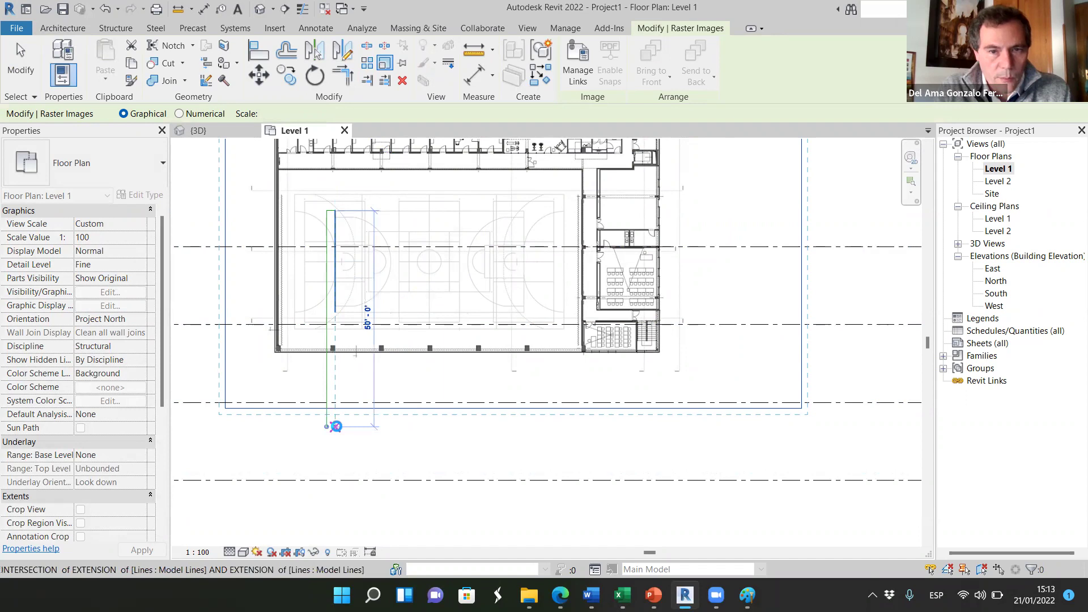
{"action": "left_click", "coordinate": [335, 427]}
{"action": "scroll", "coordinate": [445, 419], "scroll_direction": "down", "scroll_amount": 5}
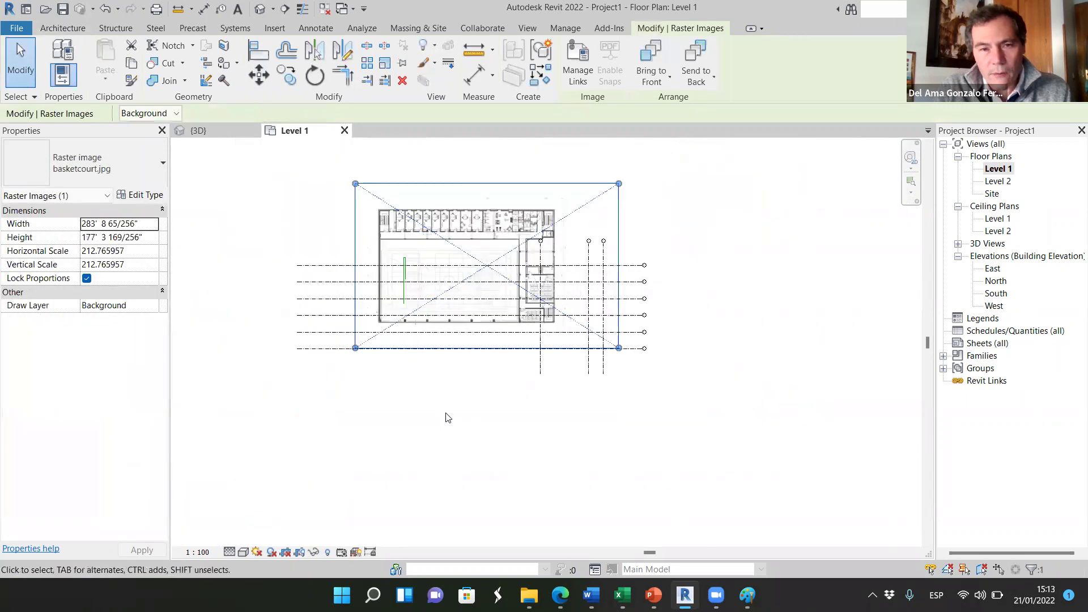
{"action": "key", "text": "Escape"}
- Delete the traced vertical model line and the short horizontal line connecting it to the 50' line
{"action": "scroll", "coordinate": [420, 285], "scroll_direction": "up", "scroll_amount": 6}
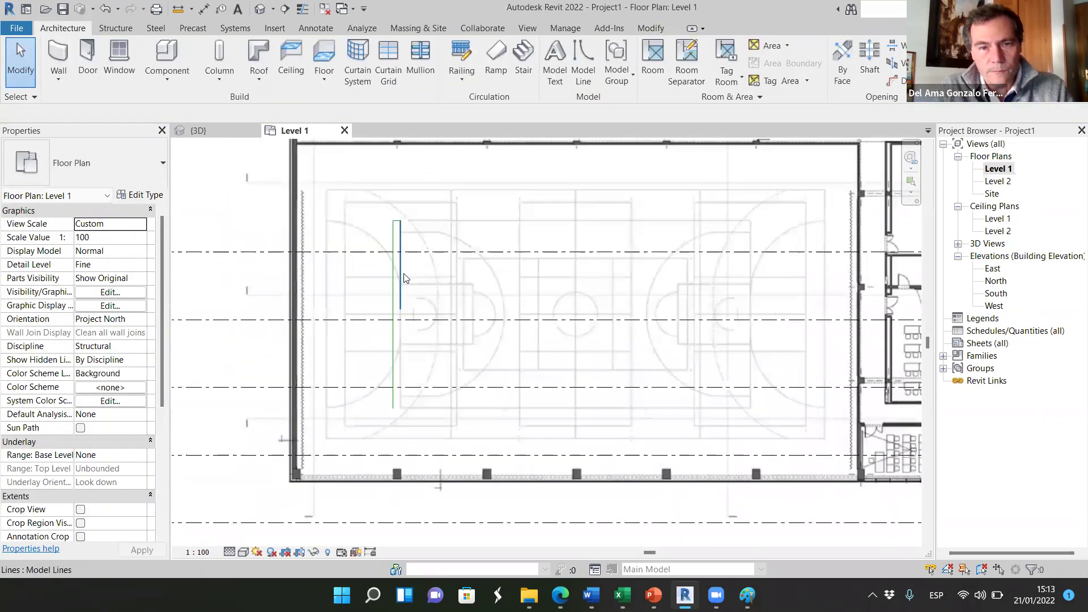
{"action": "left_click", "coordinate": [405, 278]}
{"action": "key", "text": "Escape"}
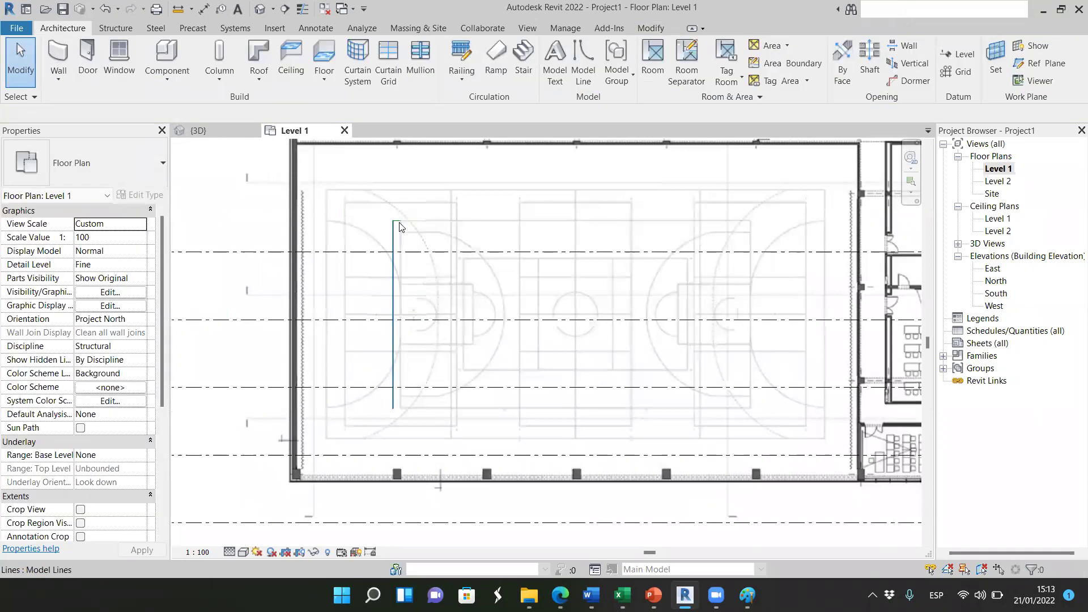
{"action": "left_click", "coordinate": [415, 261]}
{"action": "key", "text": "Escape"}
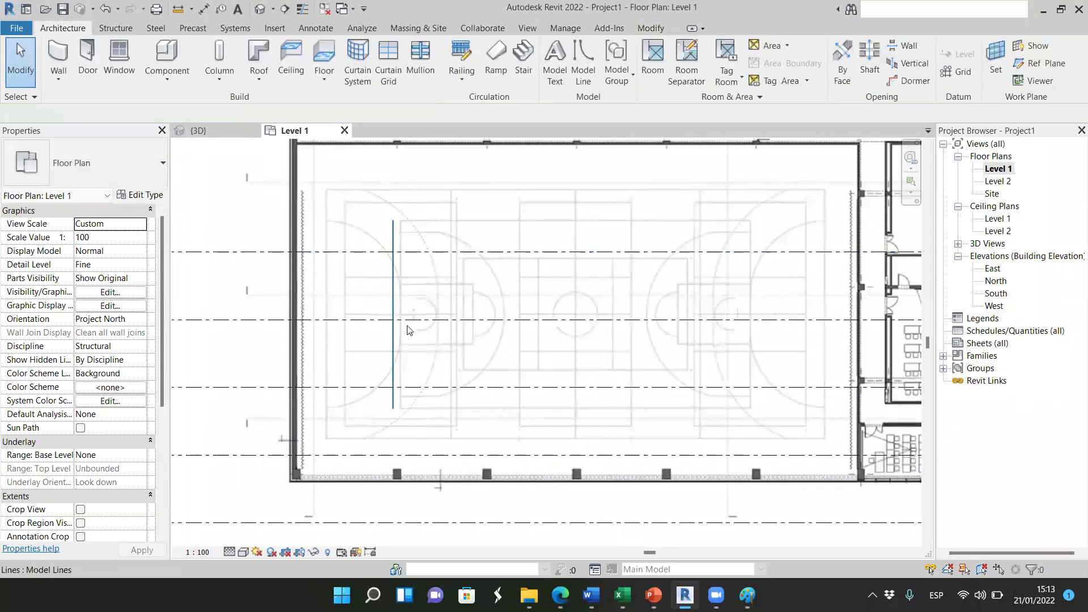
- Compare the remaining vertical model line and its length with the court's end line in the scaled image
{"action": "left_click", "coordinate": [416, 365]}
{"action": "scroll", "coordinate": [431, 329], "scroll_direction": "up", "scroll_amount": 5}
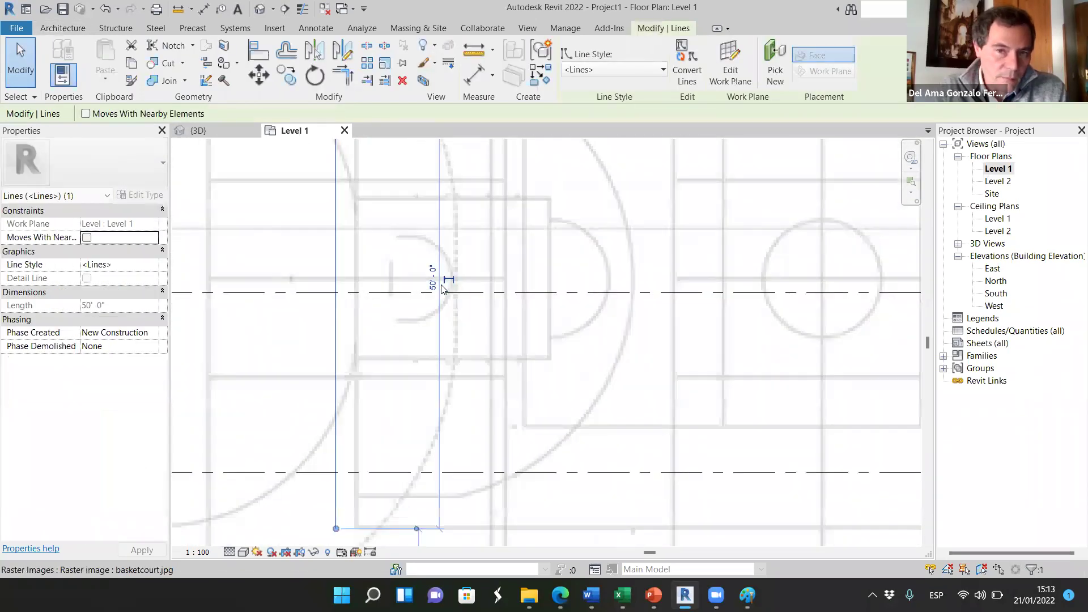
{"action": "scroll", "coordinate": [378, 320], "scroll_direction": "down", "scroll_amount": 4}
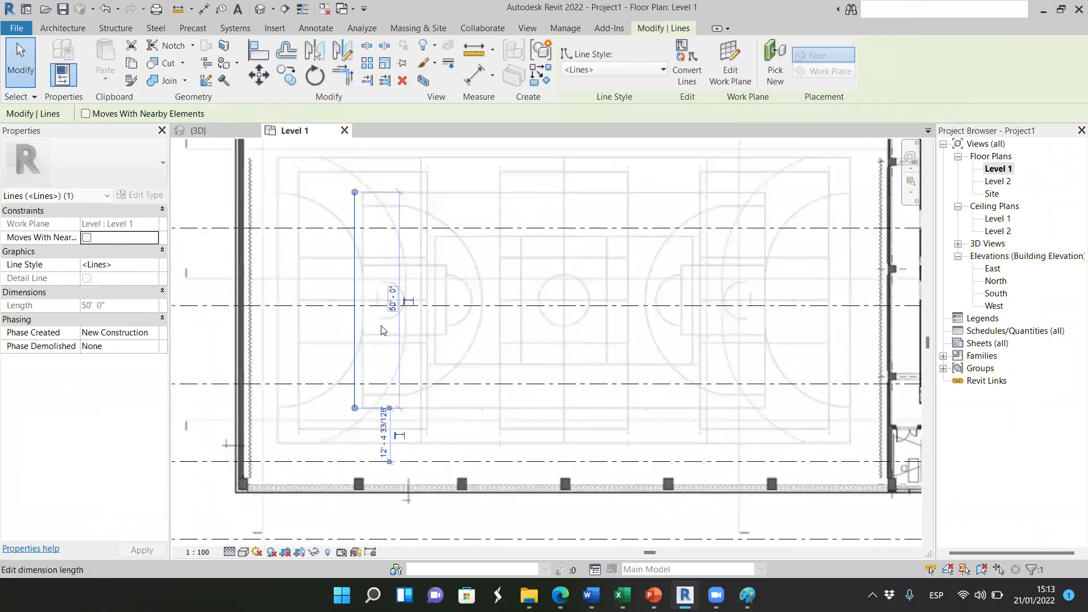
{"action": "key", "text": "Escape"}
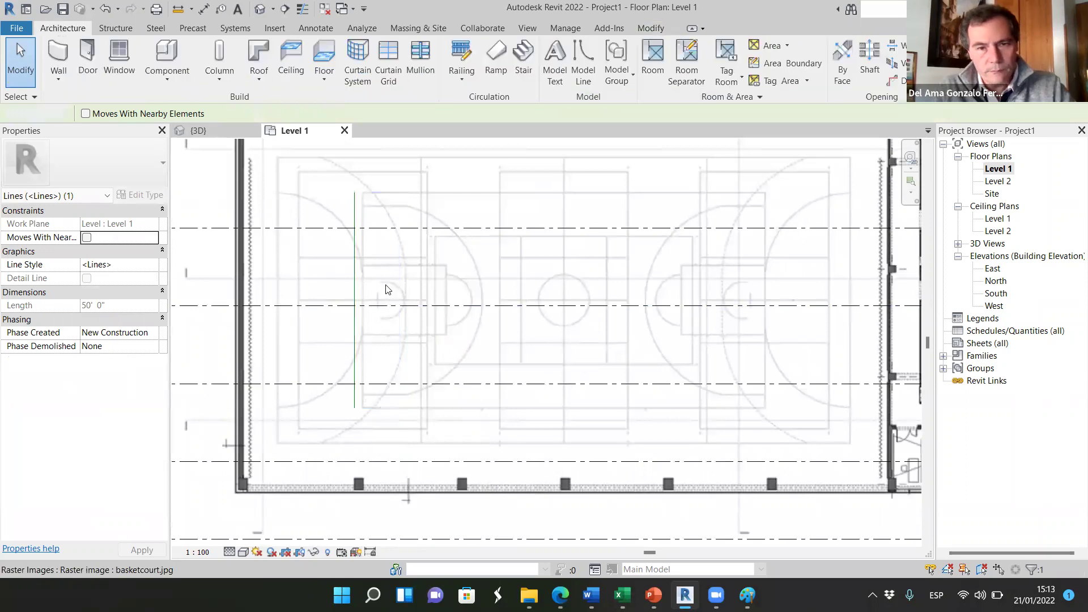
- Delete the remaining 50' model line beside the court's end line
{"action": "scroll", "coordinate": [417, 291], "scroll_direction": "down", "scroll_amount": 1}
{"action": "scroll", "coordinate": [417, 292], "scroll_direction": "down", "scroll_amount": 2}
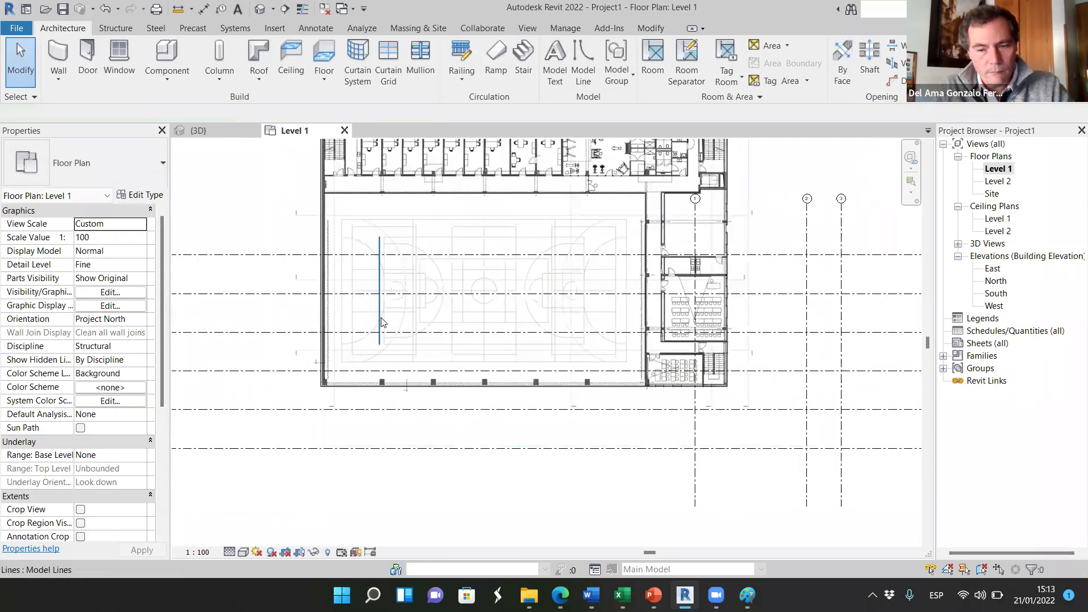
{"action": "left_click", "coordinate": [380, 321]}
{"action": "key", "text": "Delete"}
- Move vertical grid 1 across the plan onto the first column line inside the building's left wall
{"action": "scroll", "coordinate": [448, 321], "scroll_direction": "down", "scroll_amount": 3}
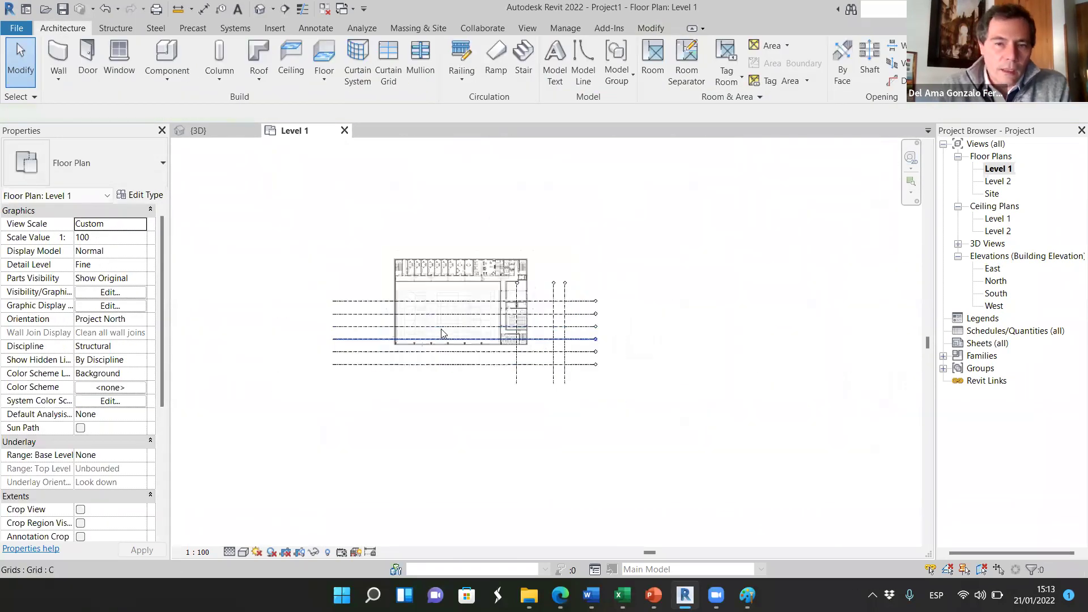
{"action": "scroll", "coordinate": [389, 294], "scroll_direction": "up", "scroll_amount": 2}
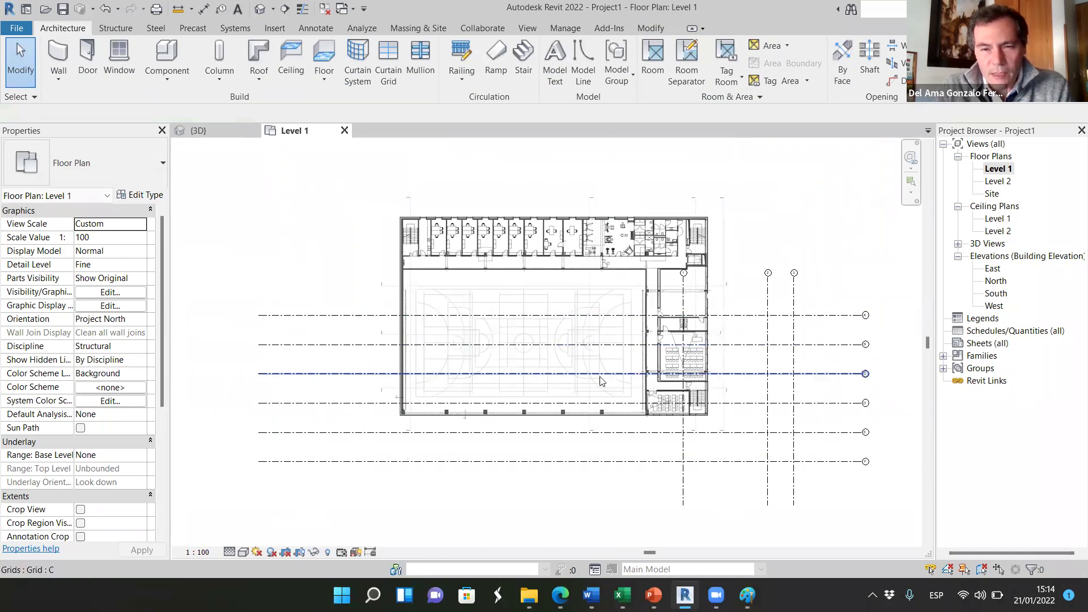
{"action": "scroll", "coordinate": [462, 426], "scroll_direction": "up", "scroll_amount": 1}
{"action": "scroll", "coordinate": [462, 426], "scroll_direction": "down", "scroll_amount": 2}
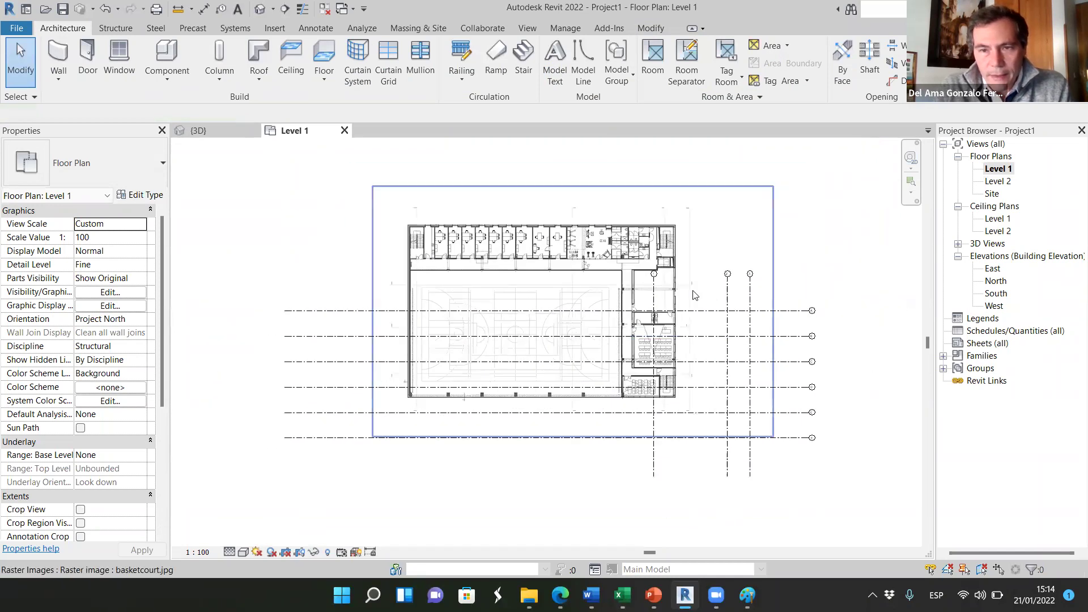
{"action": "scroll", "coordinate": [668, 298], "scroll_direction": "up", "scroll_amount": 1}
{"action": "left_click", "coordinate": [660, 300]}
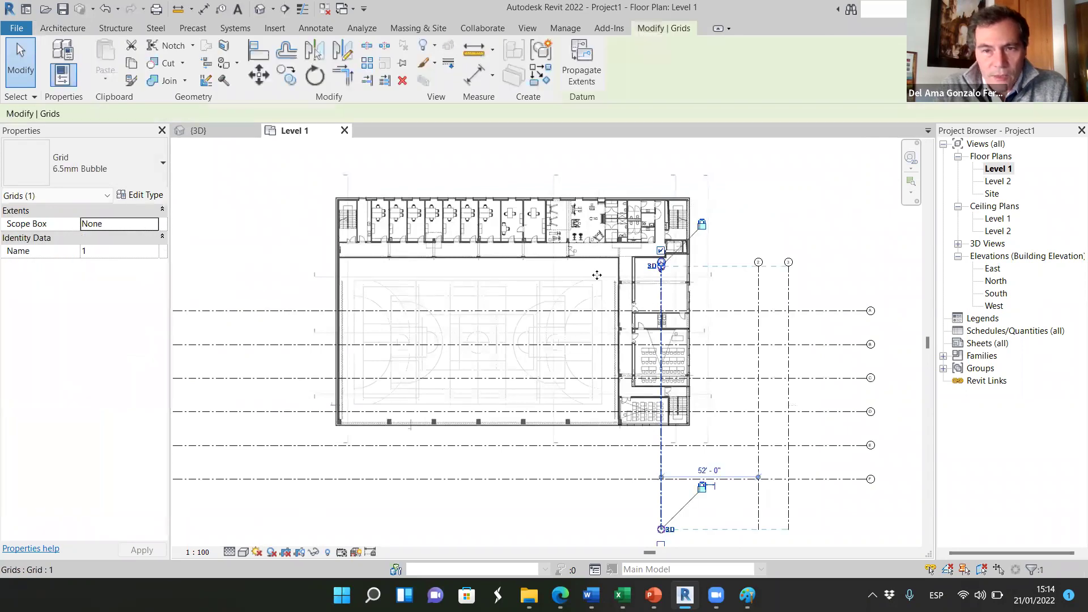
{"action": "left_click_drag", "start_coordinate": [656, 267], "coordinate": [388, 230]}
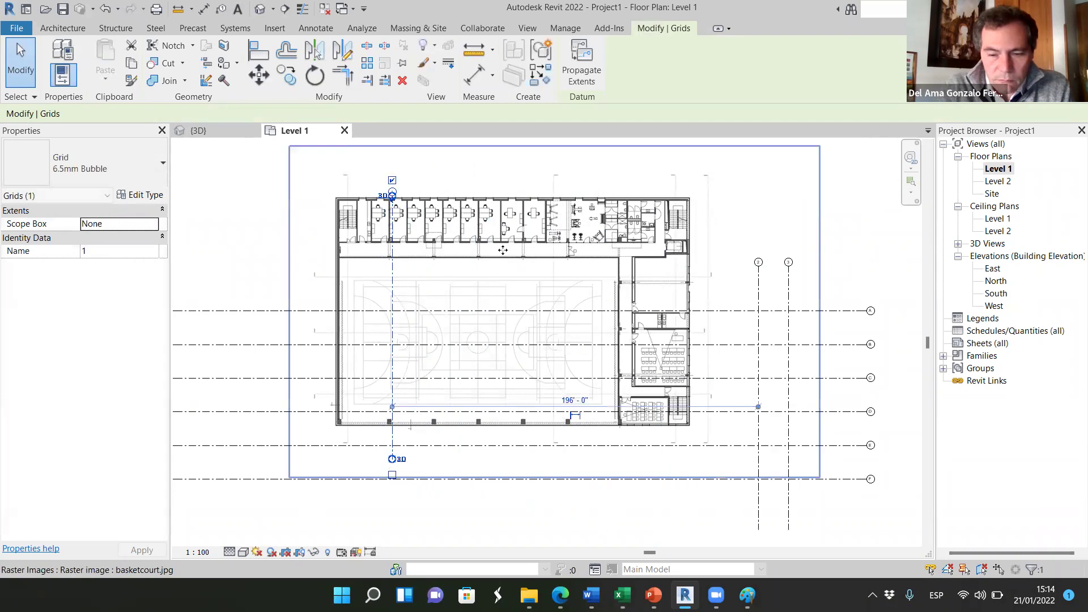
{"action": "key", "text": "Left"}
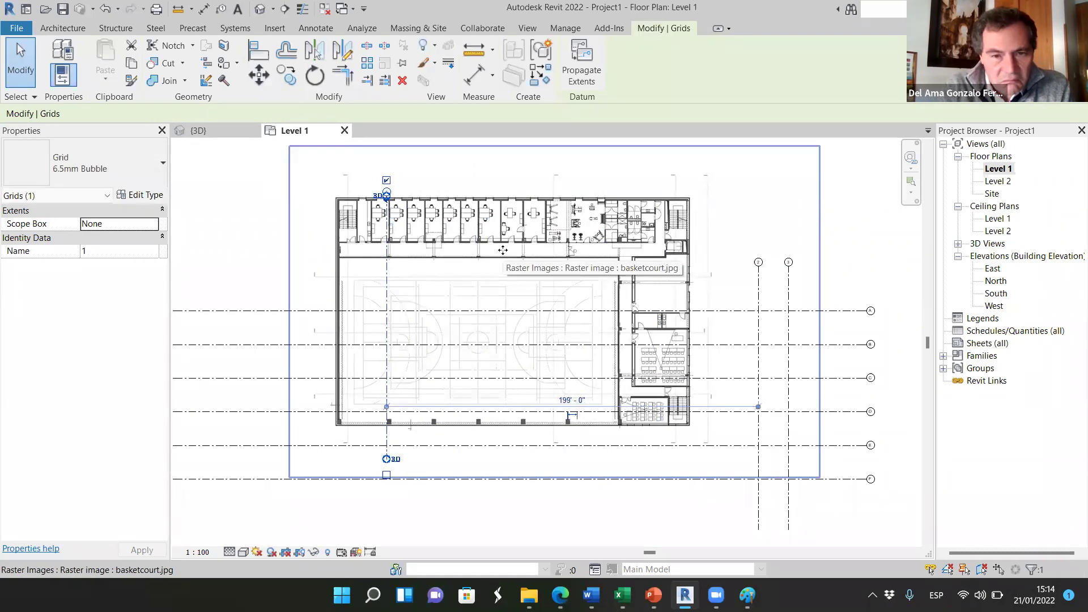
{"action": "scroll", "coordinate": [317, 462], "scroll_direction": "up", "scroll_amount": 3}
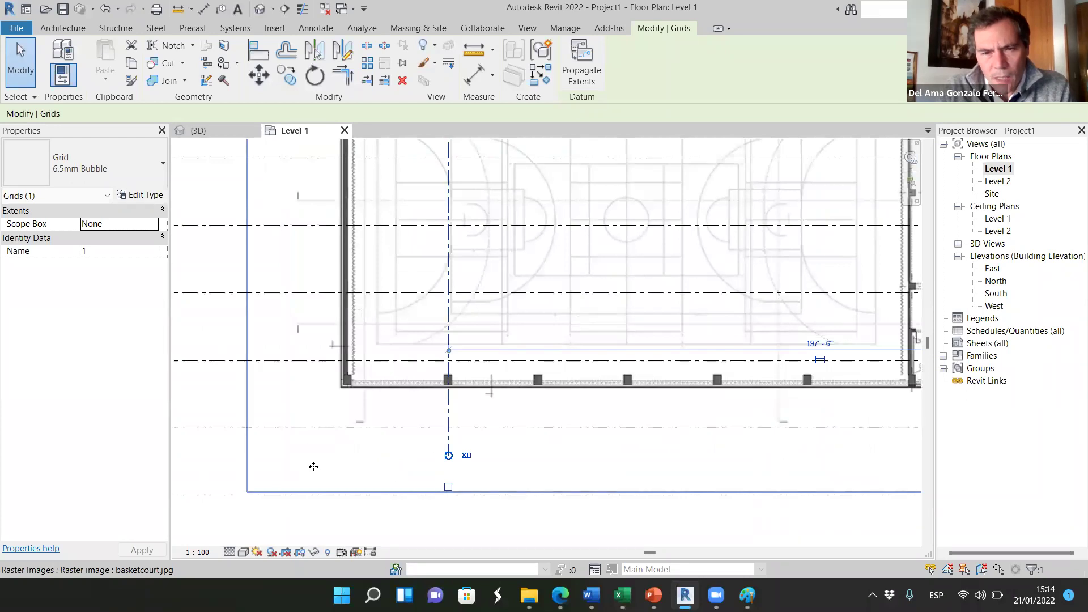
{"action": "scroll", "coordinate": [311, 461], "scroll_direction": "down", "scroll_amount": 5}
{"action": "scroll", "coordinate": [376, 348], "scroll_direction": "up", "scroll_amount": 5}
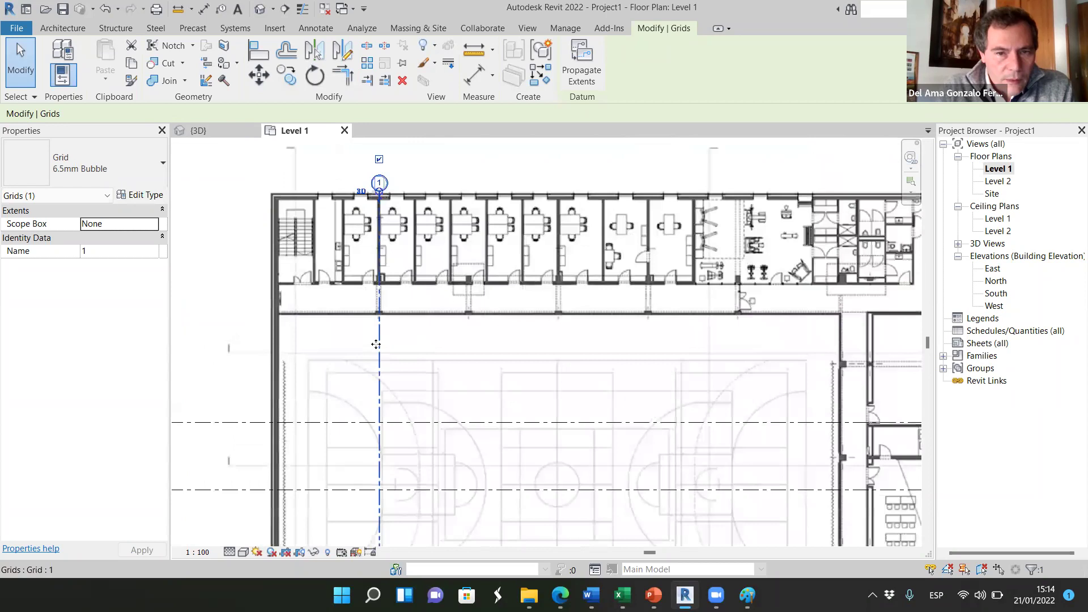
- Shift grid 1 further left in small increments until it lies on the building's left exterior wall
{"action": "left_click_drag", "start_coordinate": [383, 341], "coordinate": [365, 342]}
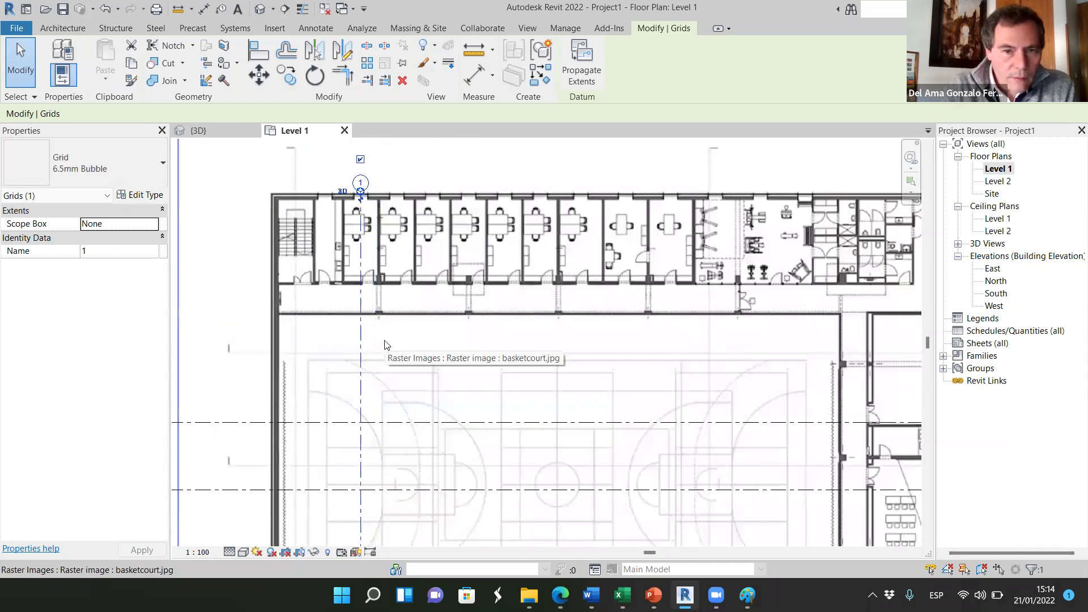
{"action": "key", "text": "Left"}
{"action": "key", "text": "Left"}
{"action": "key", "text": "Left"}
{"action": "key", "text": "Left"}
{"action": "key", "text": "Left"}
{"action": "key", "text": "Left"}
{"action": "key", "text": "Left"}
{"action": "key", "text": "Left"}
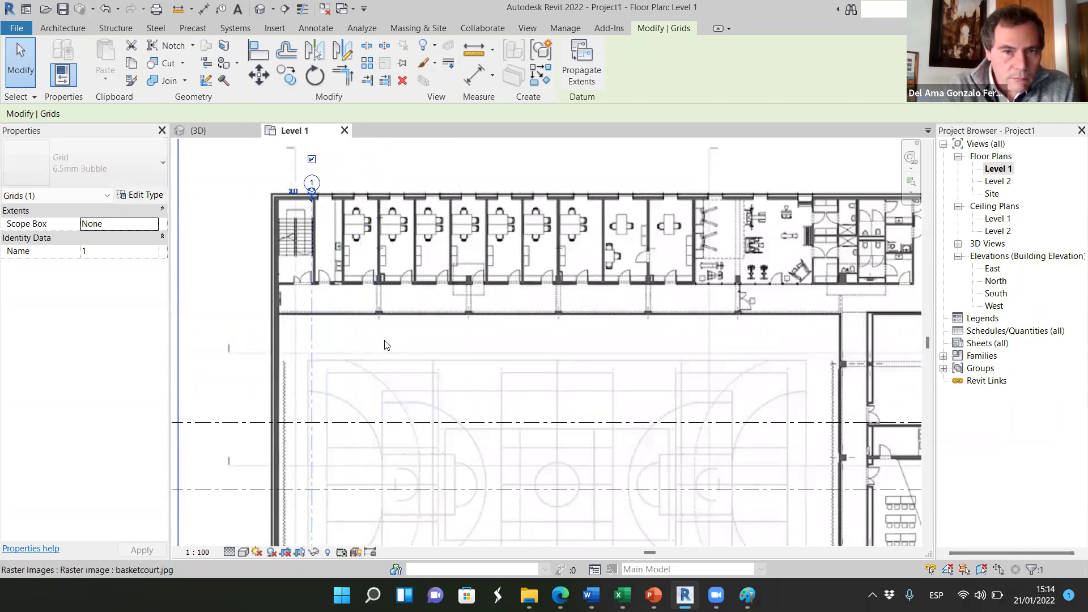
{"action": "key", "text": "Left"}
{"action": "key", "text": "Left"}
{"action": "key", "text": "Left"}
{"action": "key", "text": "Left"}
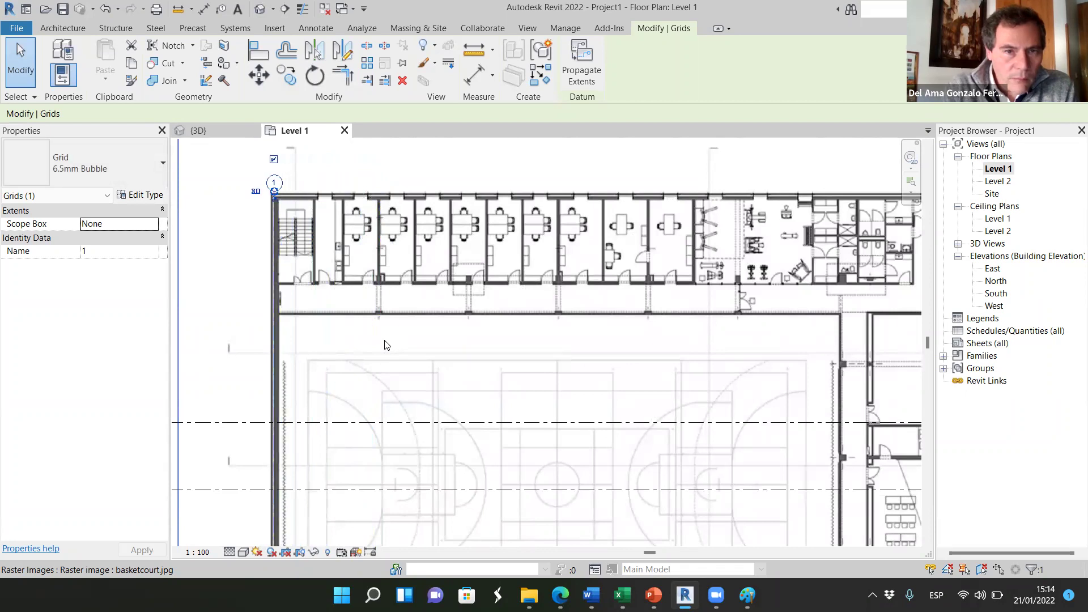
- Extend the upper end of grid 1 above the building's top wall and deselect the grid
{"action": "scroll", "coordinate": [407, 362], "scroll_direction": "down", "scroll_amount": 3}
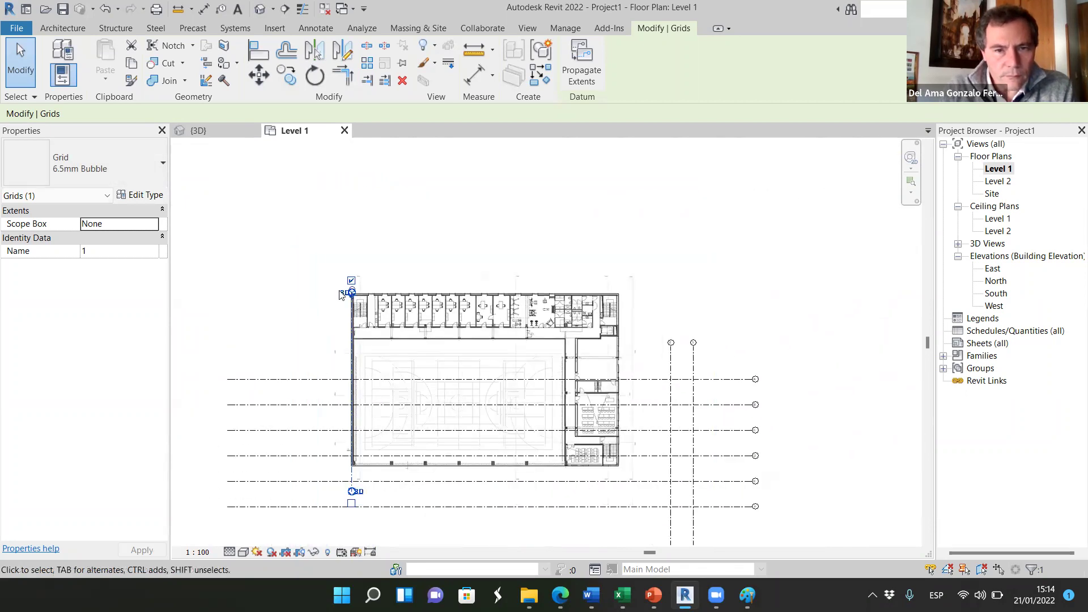
{"action": "left_click_drag", "start_coordinate": [377, 282], "coordinate": [377, 243]}
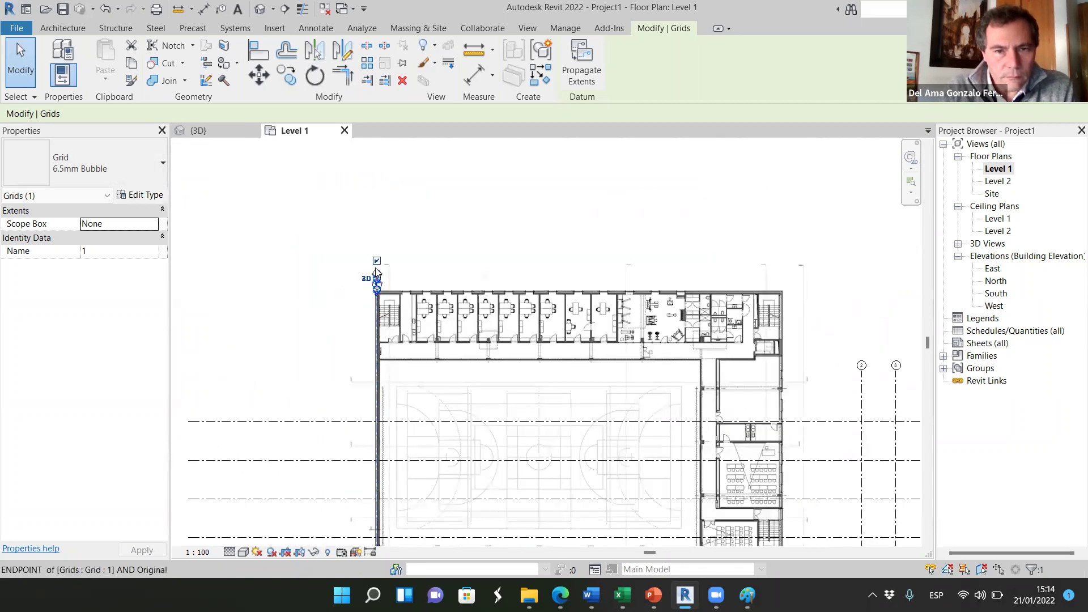
{"action": "left_click", "coordinate": [493, 256]}
{"action": "left_click", "coordinate": [340, 193]}
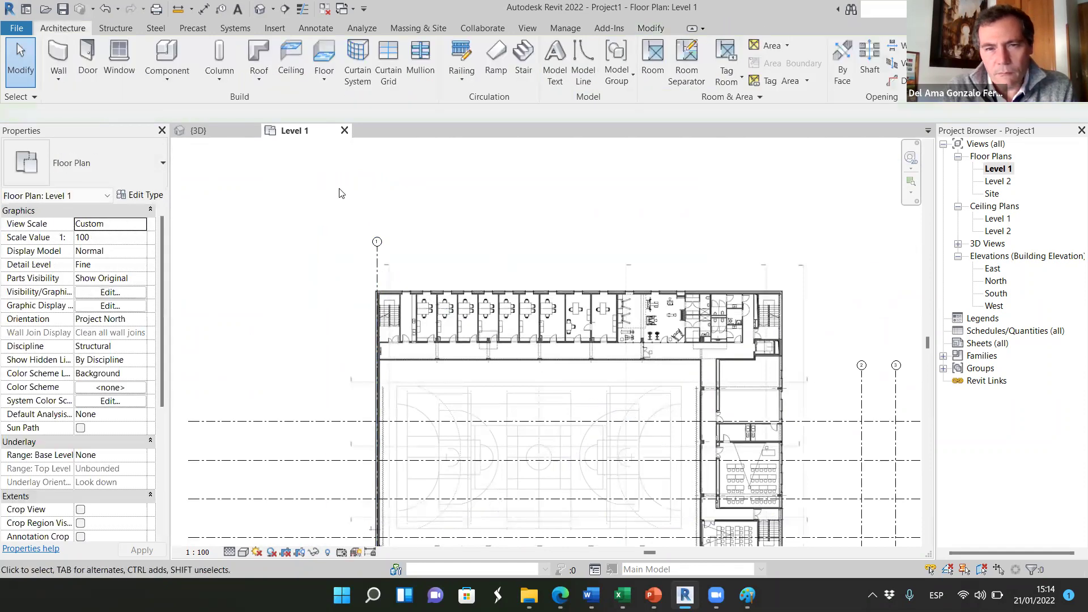
- Move grids 2 and 3 roughly onto the first and second column lines to the right of grid 1
{"action": "scroll", "coordinate": [341, 193], "scroll_direction": "down", "scroll_amount": 1}
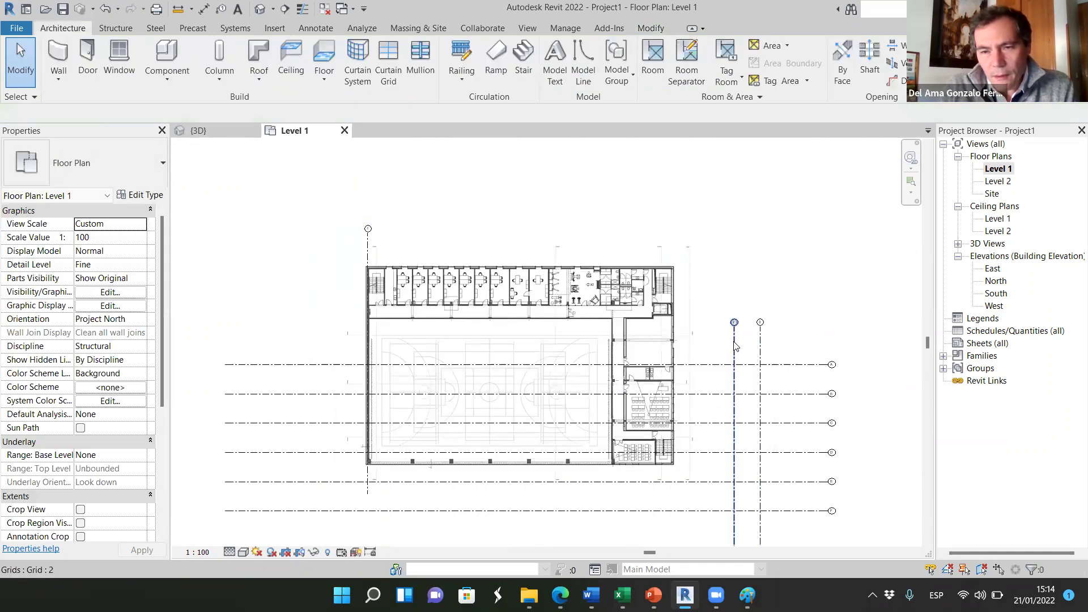
{"action": "left_click", "coordinate": [736, 345]}
{"action": "left_click_drag", "start_coordinate": [740, 347], "coordinate": [409, 262]}
{"action": "left_click", "coordinate": [761, 347]}
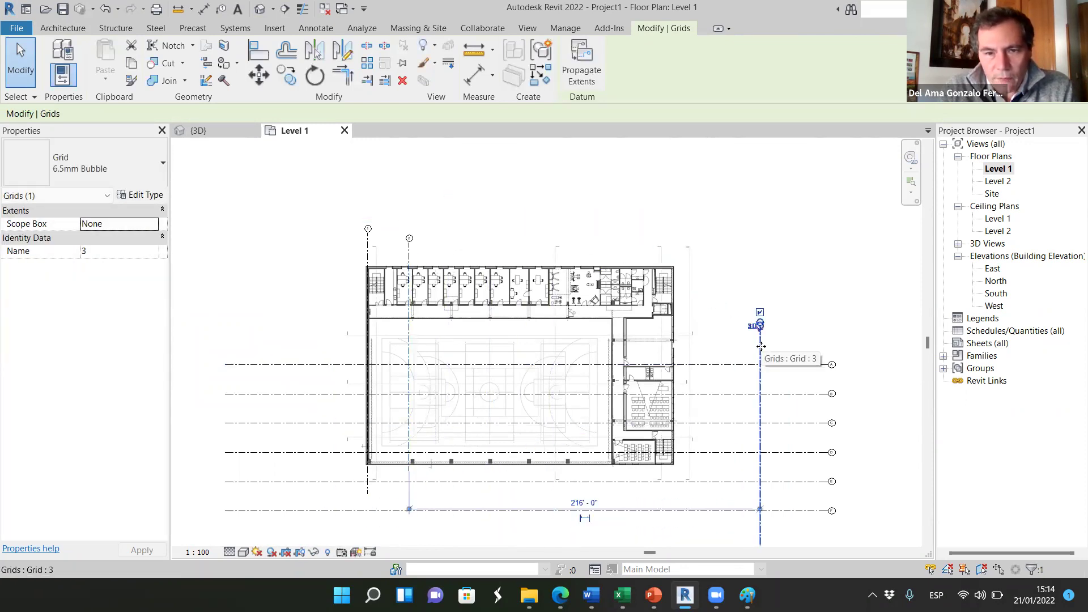
{"action": "left_click_drag", "start_coordinate": [761, 347], "coordinate": [449, 261]}
{"action": "left_click", "coordinate": [675, 170]}
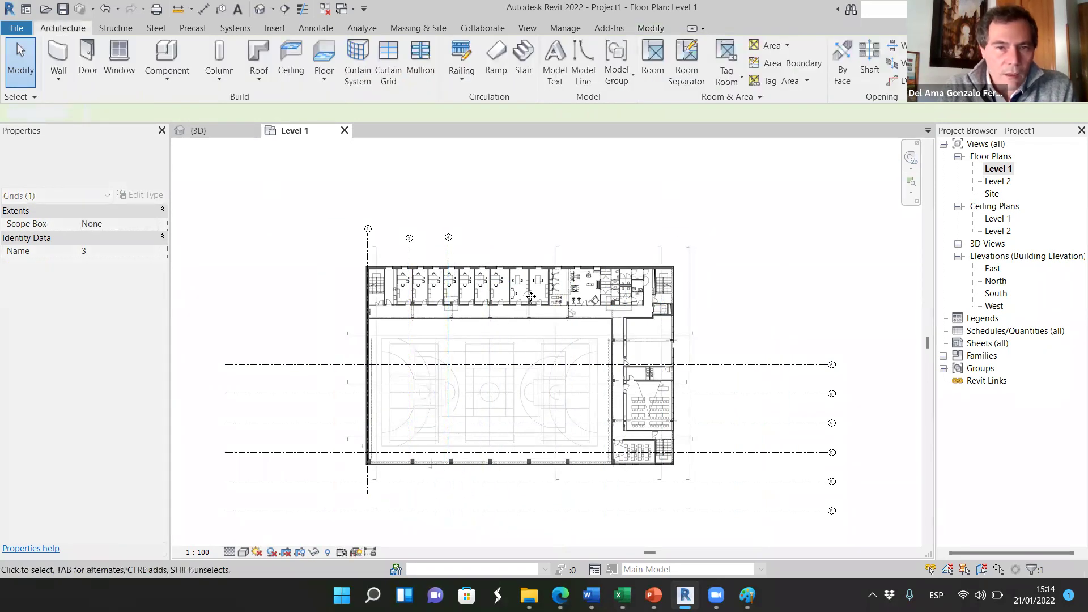
- Copy grid 3 to the right four times in one multiple Copy operation, spreading the copies over the remaining width of the court
{"action": "scroll", "coordinate": [532, 296], "scroll_direction": "up", "scroll_amount": 1}
{"action": "scroll", "coordinate": [390, 417], "scroll_direction": "down", "scroll_amount": 3}
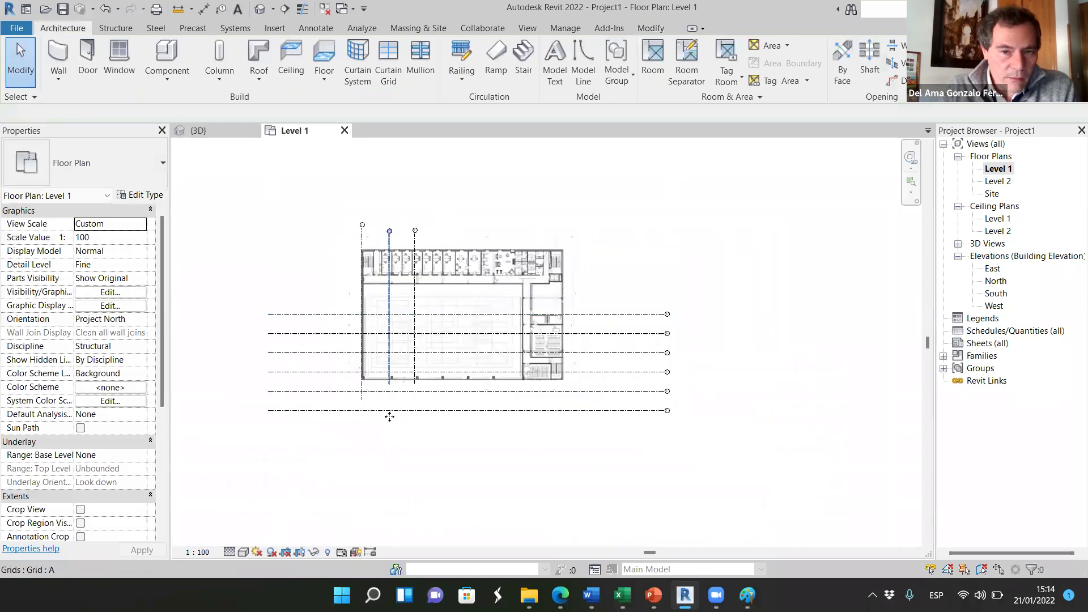
{"action": "scroll", "coordinate": [389, 414], "scroll_direction": "up", "scroll_amount": 3}
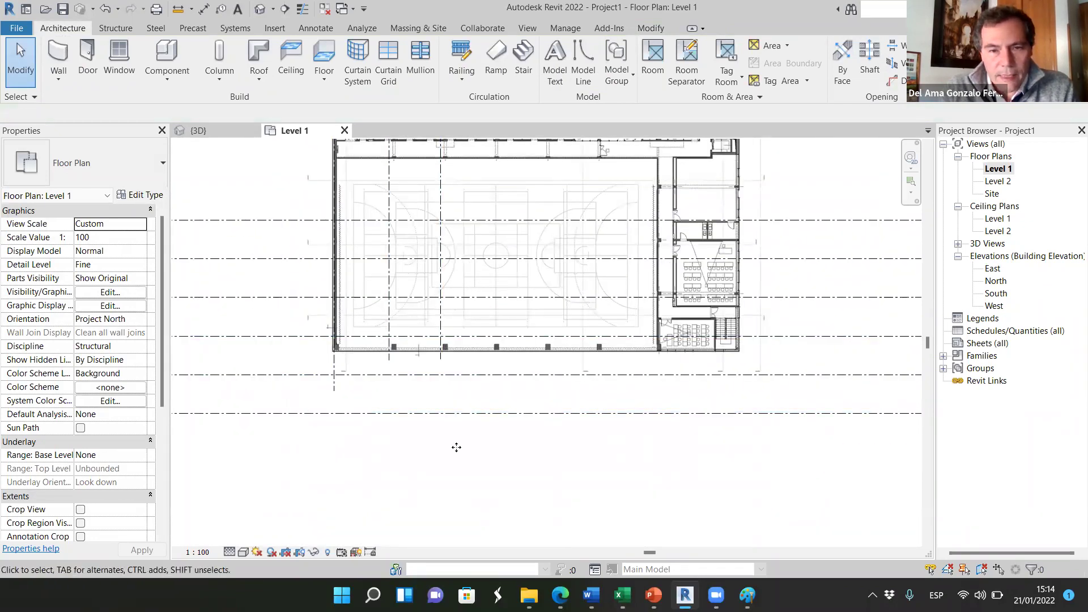
{"action": "scroll", "coordinate": [454, 445], "scroll_direction": "down", "scroll_amount": 2}
{"action": "scroll", "coordinate": [407, 226], "scroll_direction": "up", "scroll_amount": 2}
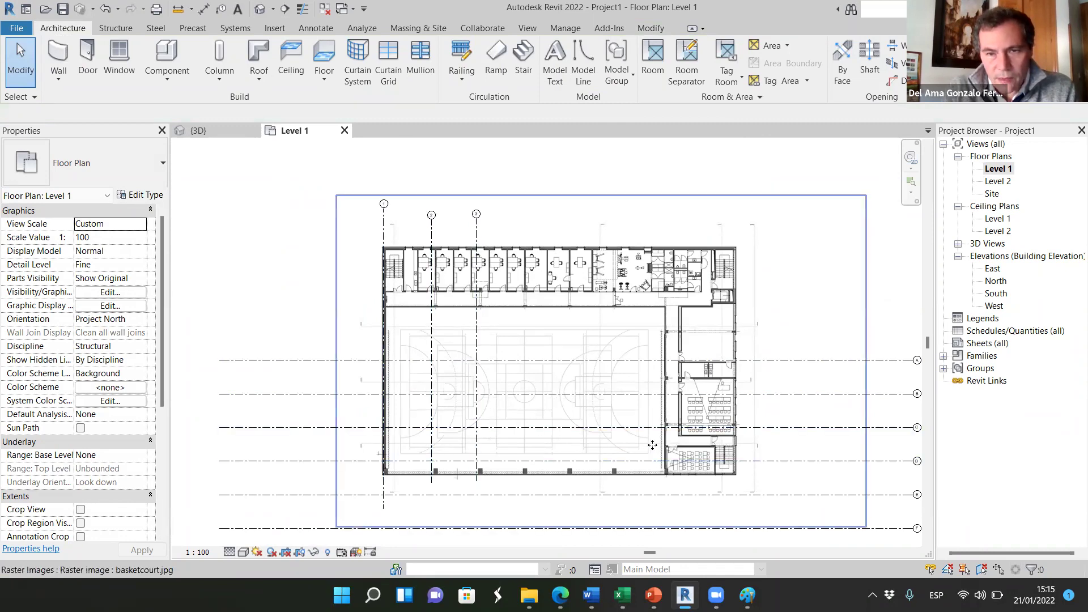
{"action": "left_click", "coordinate": [466, 315]}
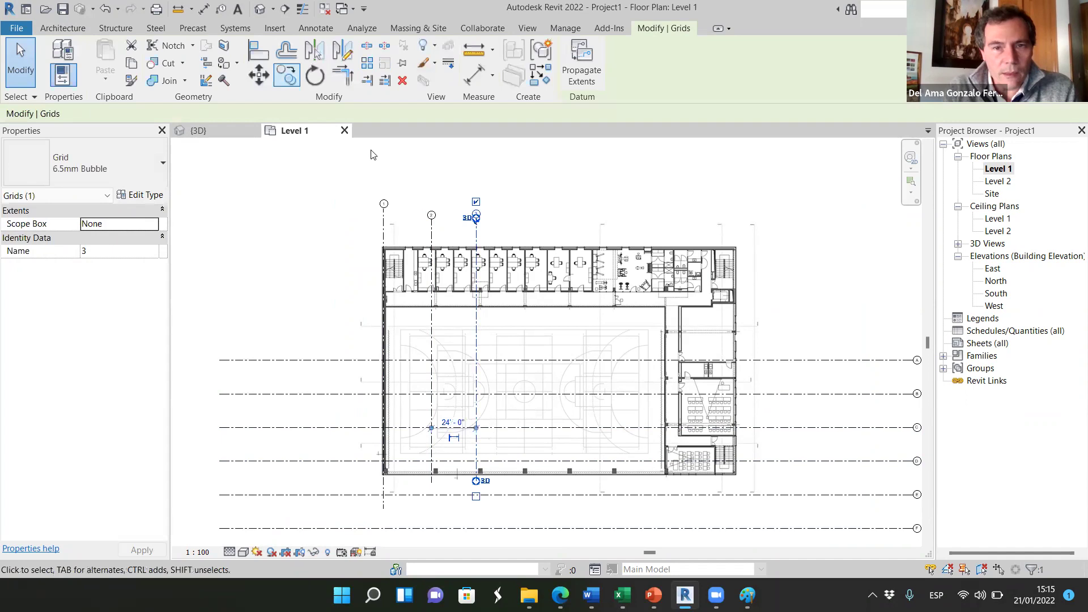
{"action": "left_click_drag", "start_coordinate": [476, 227], "coordinate": [476, 234]}
{"action": "left_click", "coordinate": [475, 232]}
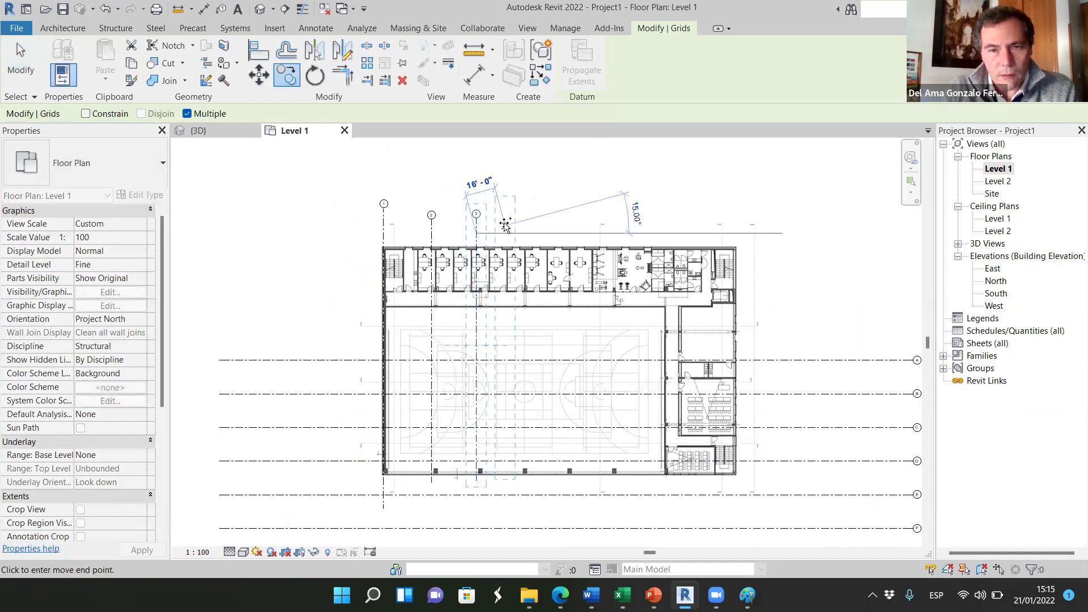
{"action": "left_click_drag", "start_coordinate": [550, 228], "coordinate": [598, 228]}
{"action": "left_click", "coordinate": [598, 228]}
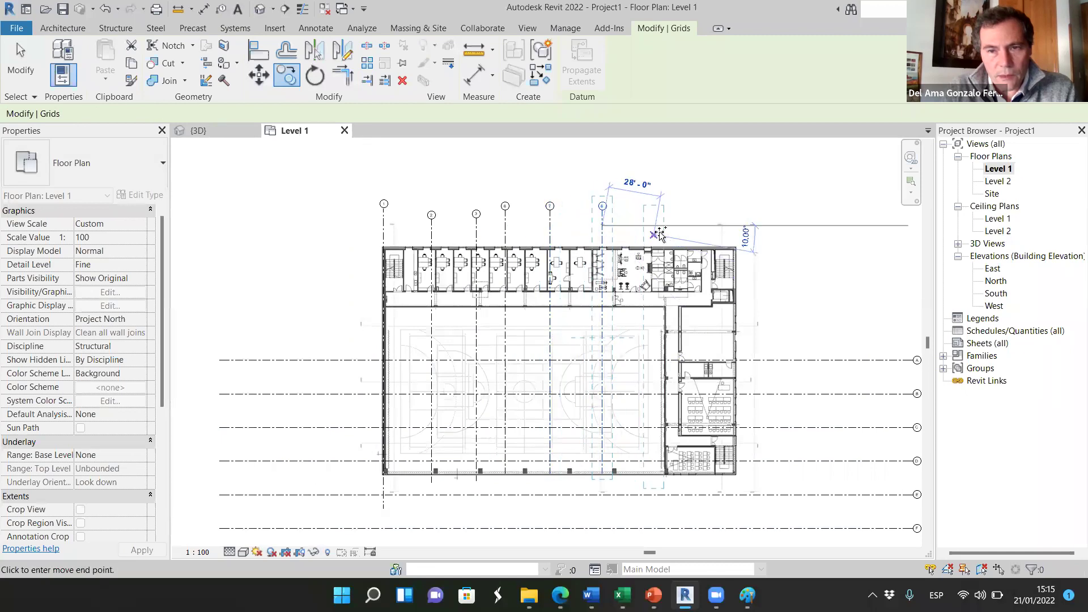
{"action": "left_click", "coordinate": [655, 270]}
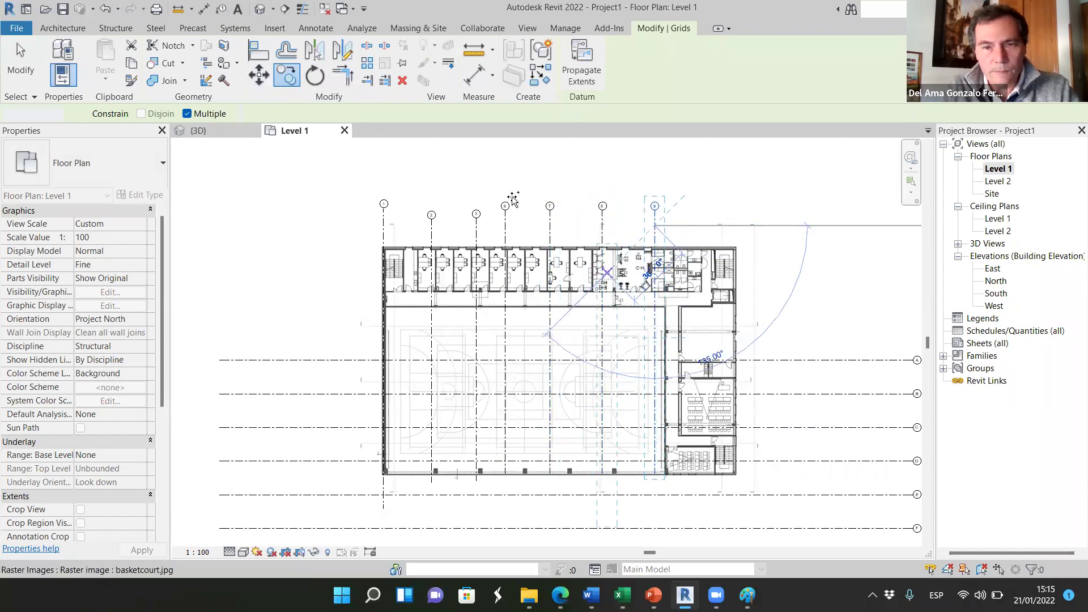
{"action": "key", "text": "Escape"}
{"action": "key", "text": "Escape"}
- Rename the first two copied vertical grids, labelled 6 and 7, as 4 and 5
{"action": "scroll", "coordinate": [516, 204], "scroll_direction": "up", "scroll_amount": 2}
{"action": "scroll", "coordinate": [407, 266], "scroll_direction": "down", "scroll_amount": 3}
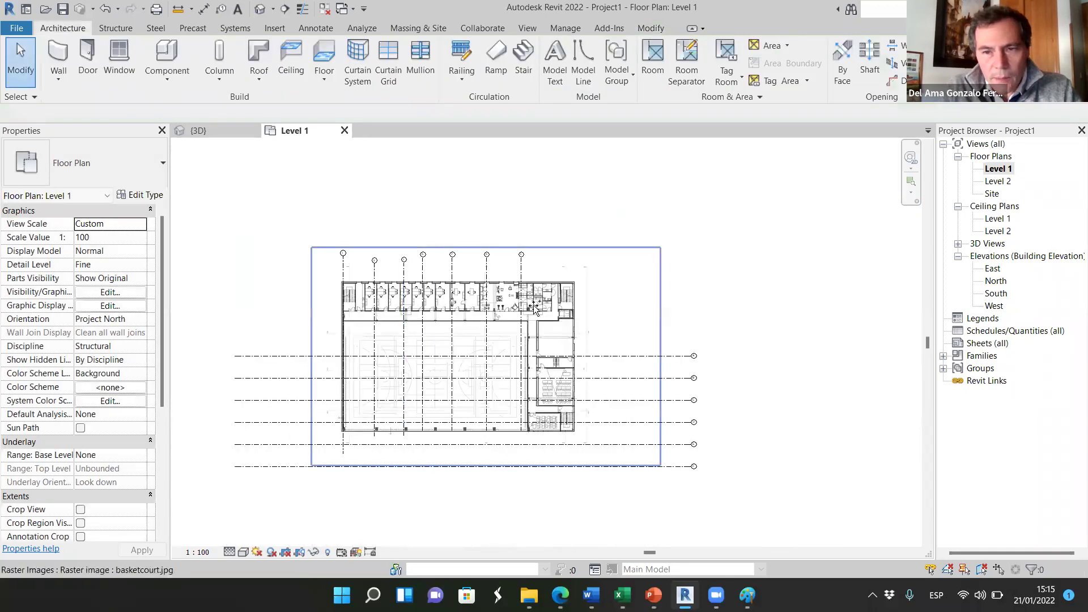
{"action": "scroll", "coordinate": [723, 366], "scroll_direction": "up", "scroll_amount": 3}
{"action": "scroll", "coordinate": [785, 392], "scroll_direction": "down", "scroll_amount": 3}
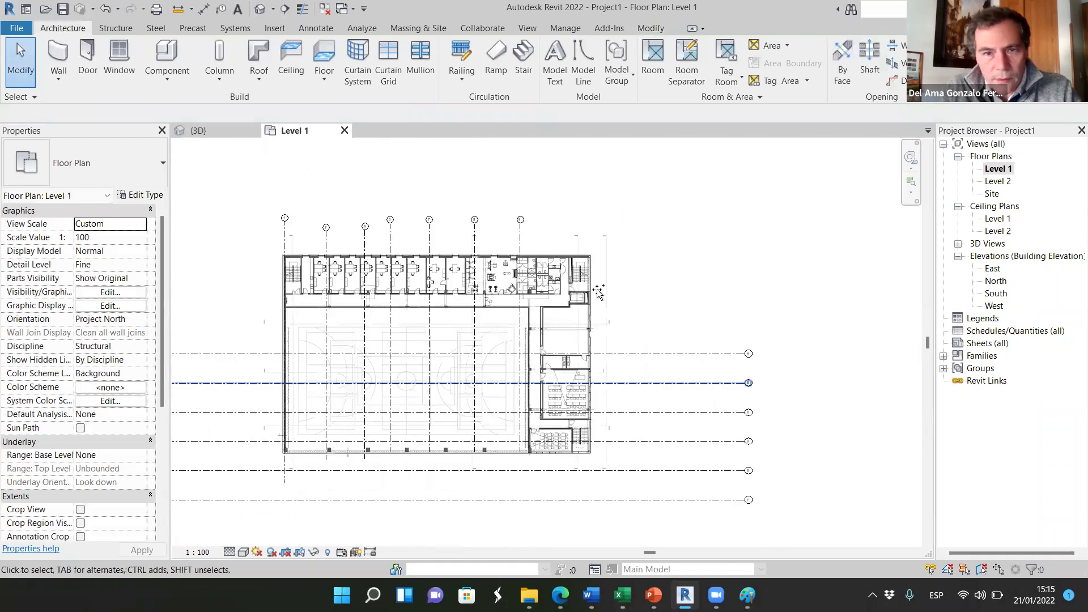
{"action": "scroll", "coordinate": [494, 241], "scroll_direction": "up", "scroll_amount": 4}
{"action": "scroll", "coordinate": [494, 241], "scroll_direction": "up", "scroll_amount": 1}
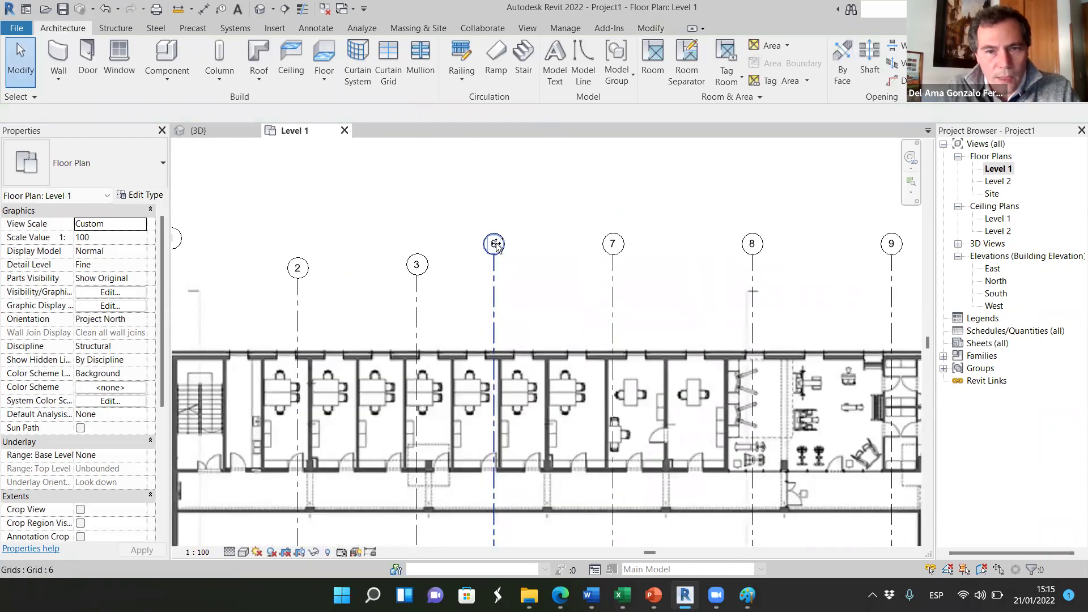
{"action": "left_click", "coordinate": [494, 241]}
{"action": "left_click", "coordinate": [497, 244]}
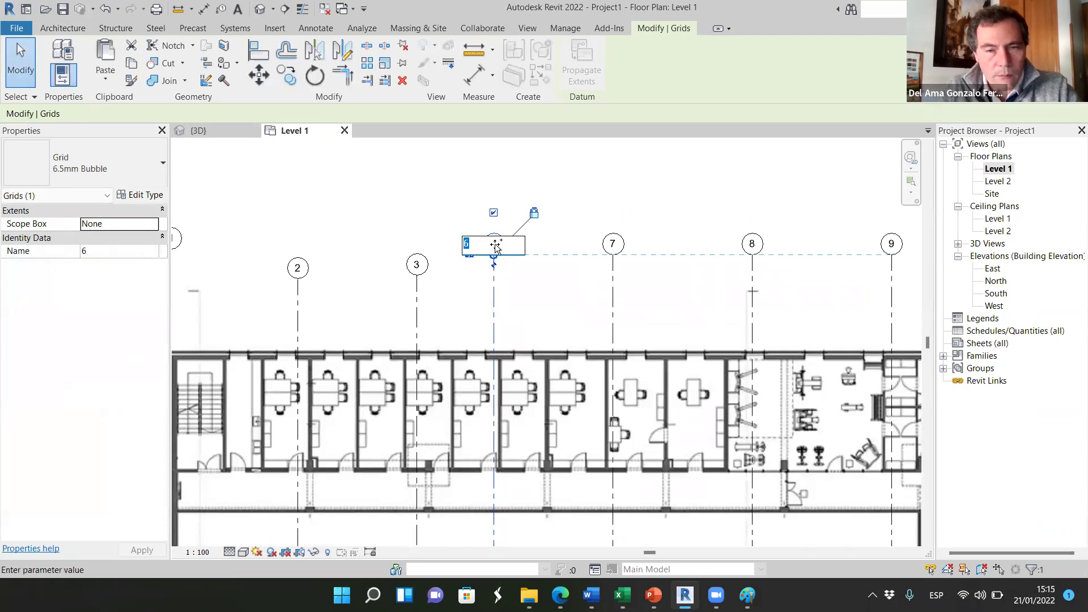
{"action": "type", "text": "4"}
{"action": "key", "text": "Return"}
{"action": "left_click", "coordinate": [613, 244]}
{"action": "left_click", "coordinate": [613, 246]}
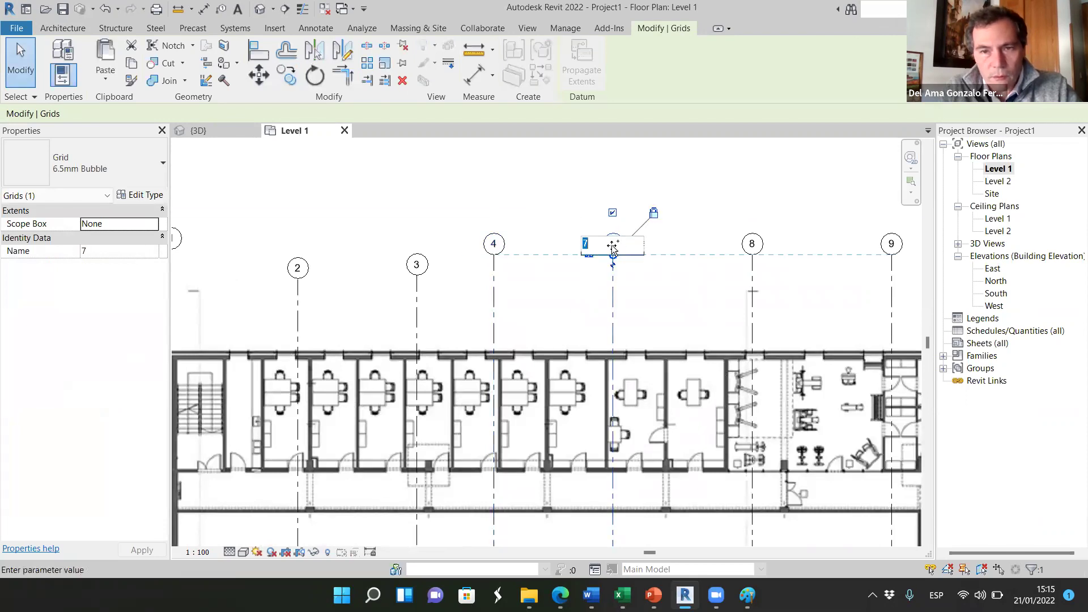
{"action": "key", "text": "Return"}
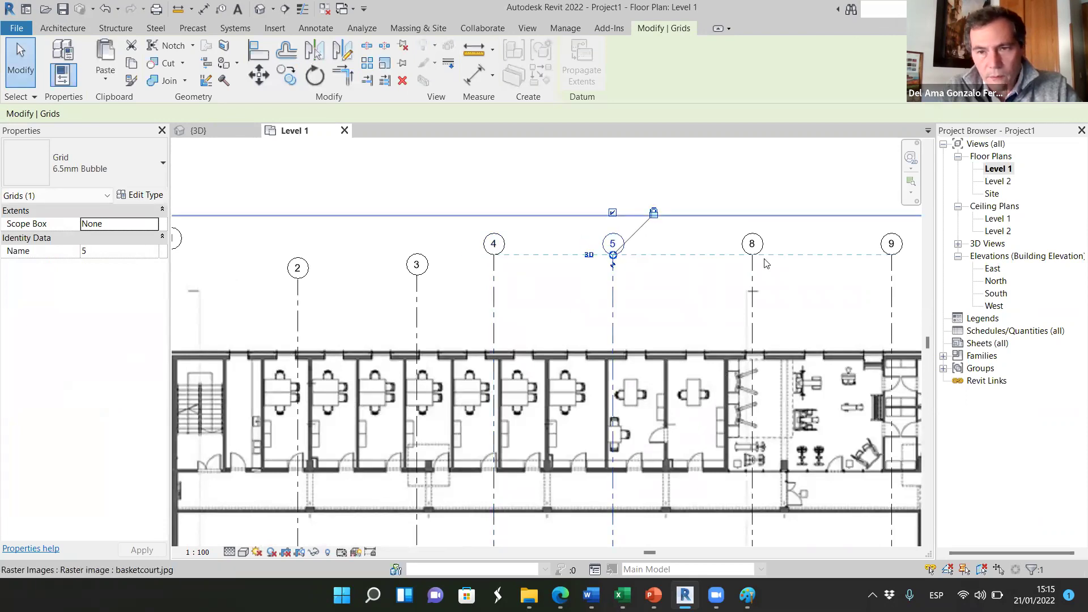
- Rename the last two copied vertical grids, labelled 8 and 9, as 6 and 7
{"action": "left_click", "coordinate": [752, 244]}
{"action": "left_click", "coordinate": [753, 245]}
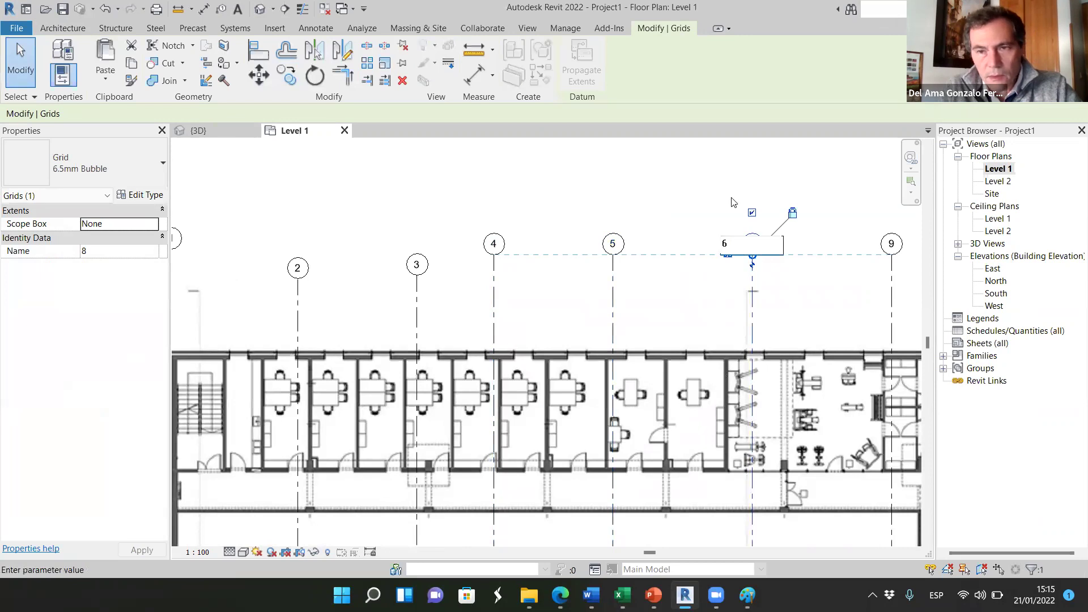
{"action": "type", "text": "6"}
{"action": "key", "text": "Return"}
{"action": "scroll", "coordinate": [729, 250], "scroll_direction": "down", "scroll_amount": 2}
{"action": "scroll", "coordinate": [753, 257], "scroll_direction": "up", "scroll_amount": 3}
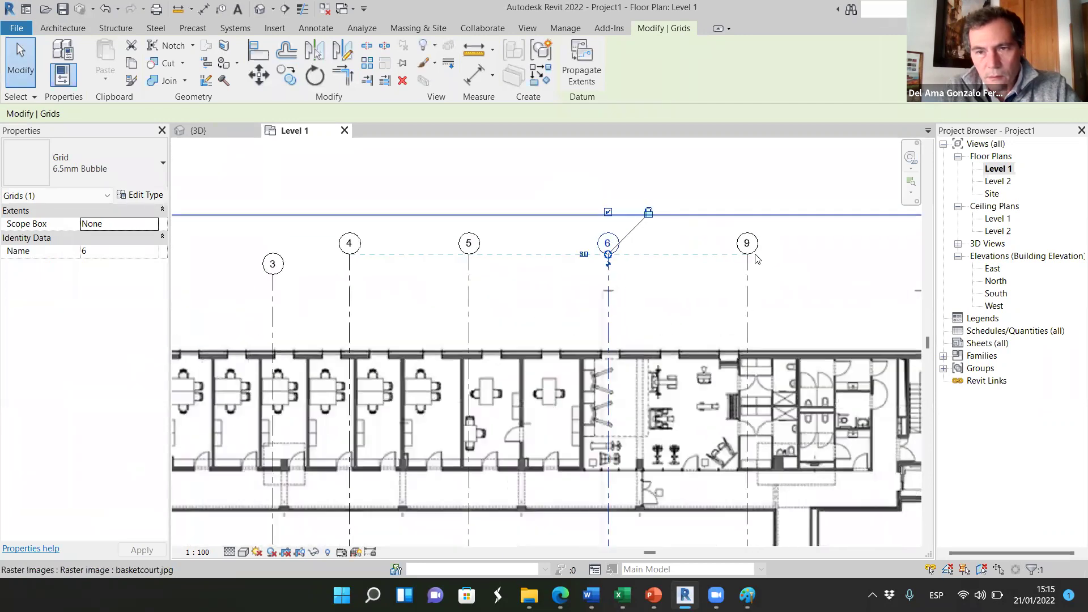
{"action": "left_click", "coordinate": [741, 244]}
{"action": "left_click", "coordinate": [740, 246]}
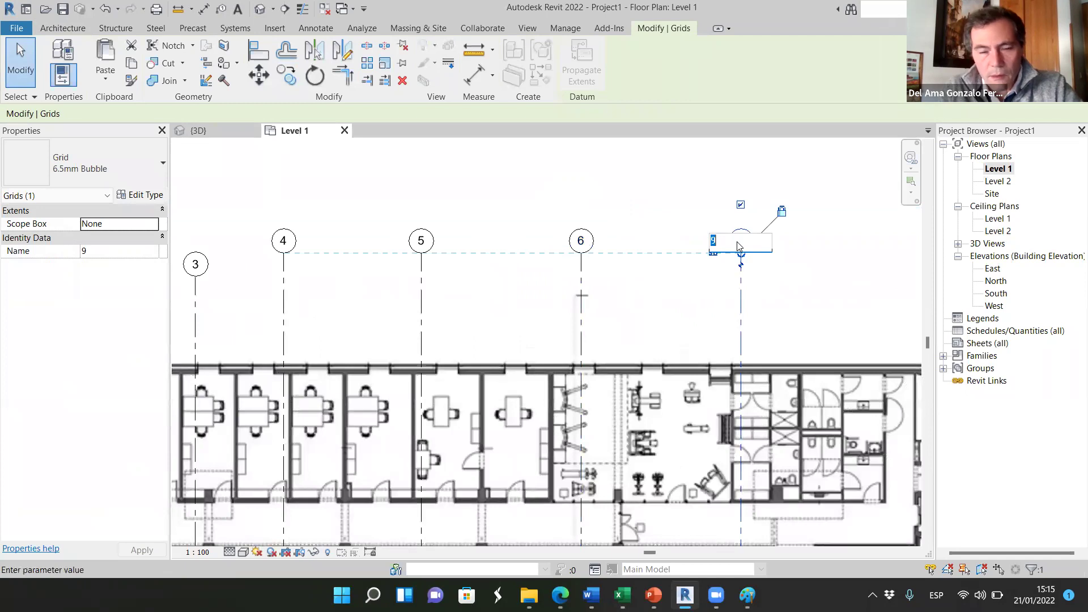
{"action": "type", "text": "7"}
{"action": "key", "text": "Return"}
- Move grid 7 right onto the wall and column line between the court and the classrooms, and deselect it
{"action": "scroll", "coordinate": [584, 227], "scroll_direction": "down", "scroll_amount": 3}
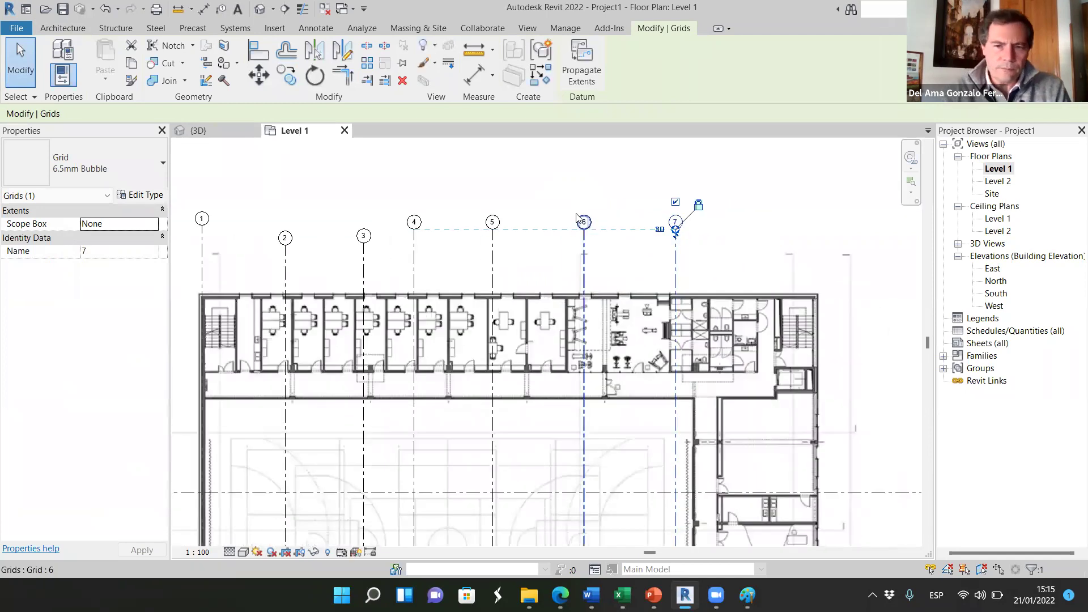
{"action": "scroll", "coordinate": [624, 453], "scroll_direction": "up", "scroll_amount": 5}
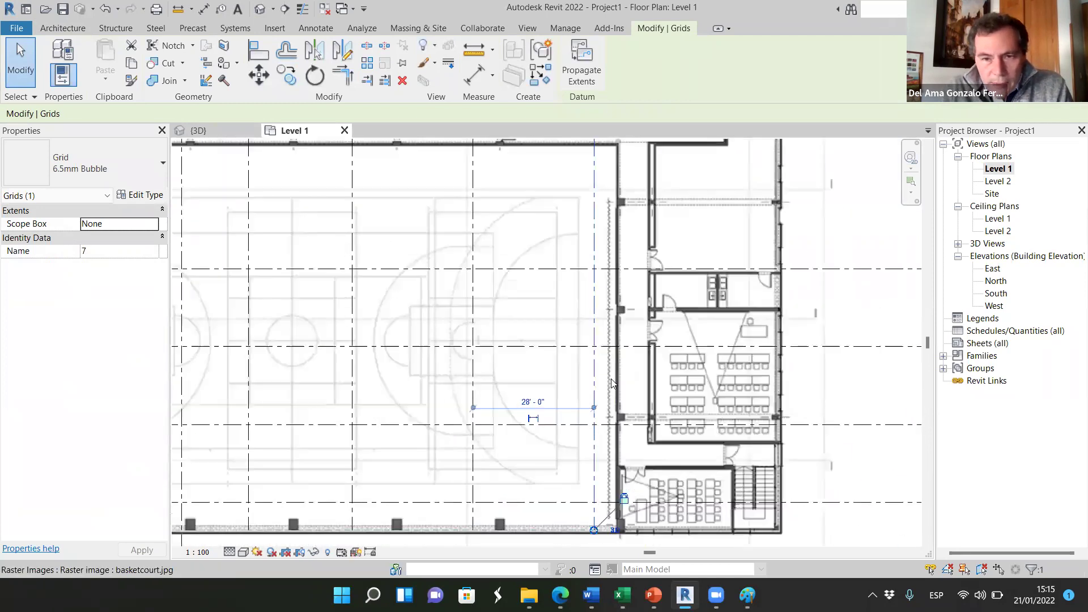
{"action": "left_click_drag", "start_coordinate": [577, 371], "coordinate": [615, 379]}
{"action": "scroll", "coordinate": [623, 391], "scroll_direction": "down", "scroll_amount": 6}
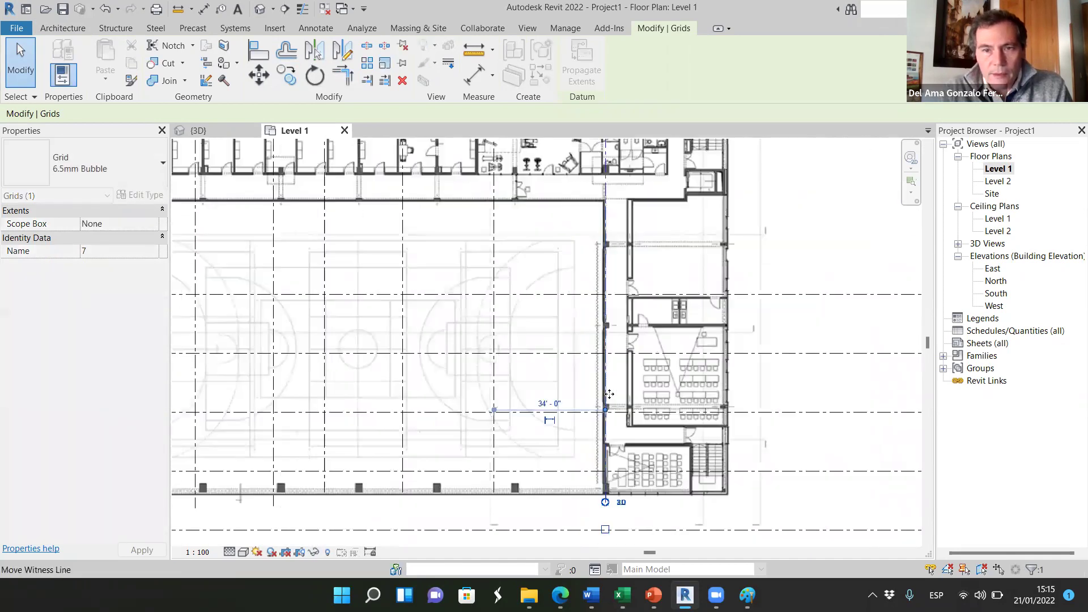
{"action": "left_click", "coordinate": [801, 261]}
{"action": "scroll", "coordinate": [577, 383], "scroll_direction": "up", "scroll_amount": 2}
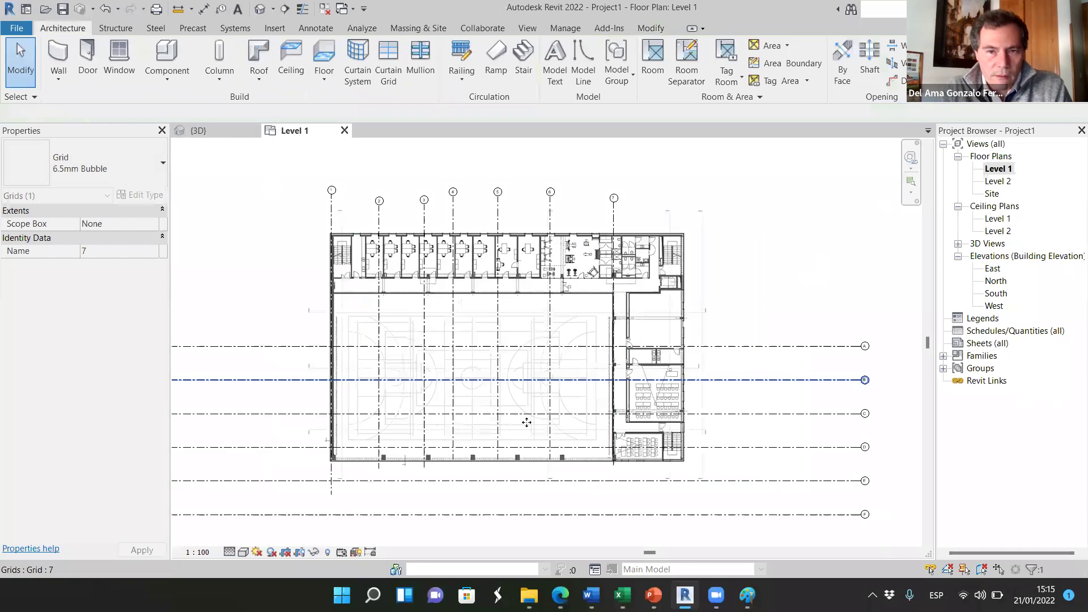
{"action": "left_click", "coordinate": [525, 422]}
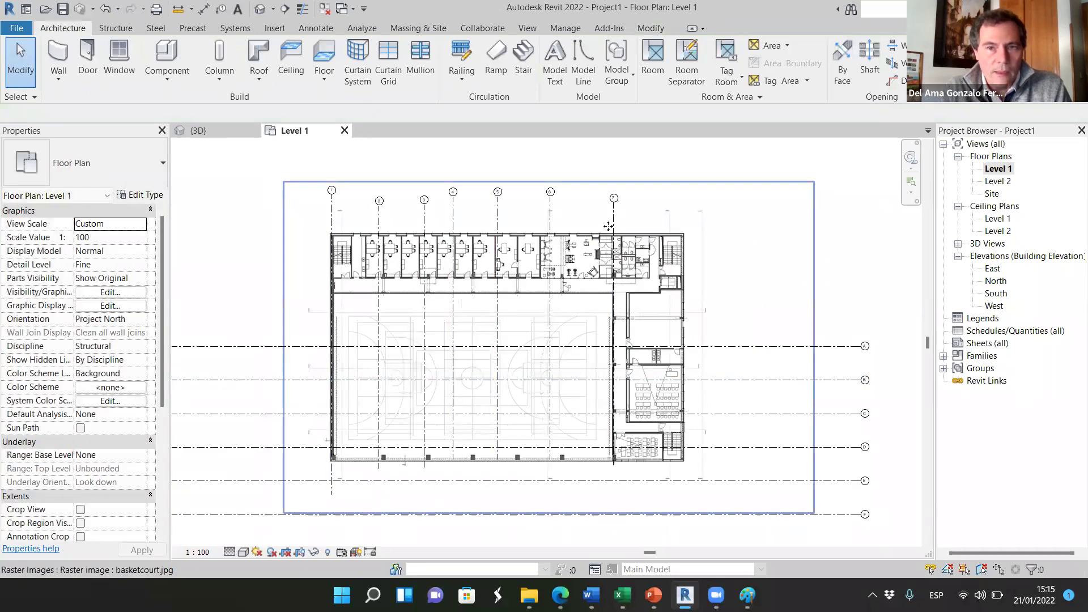
- Place one continuous aligned dimension string across vertical grids 1 to 7, above the grid bubbles
{"action": "scroll", "coordinate": [637, 529], "scroll_direction": "up", "scroll_amount": 6}
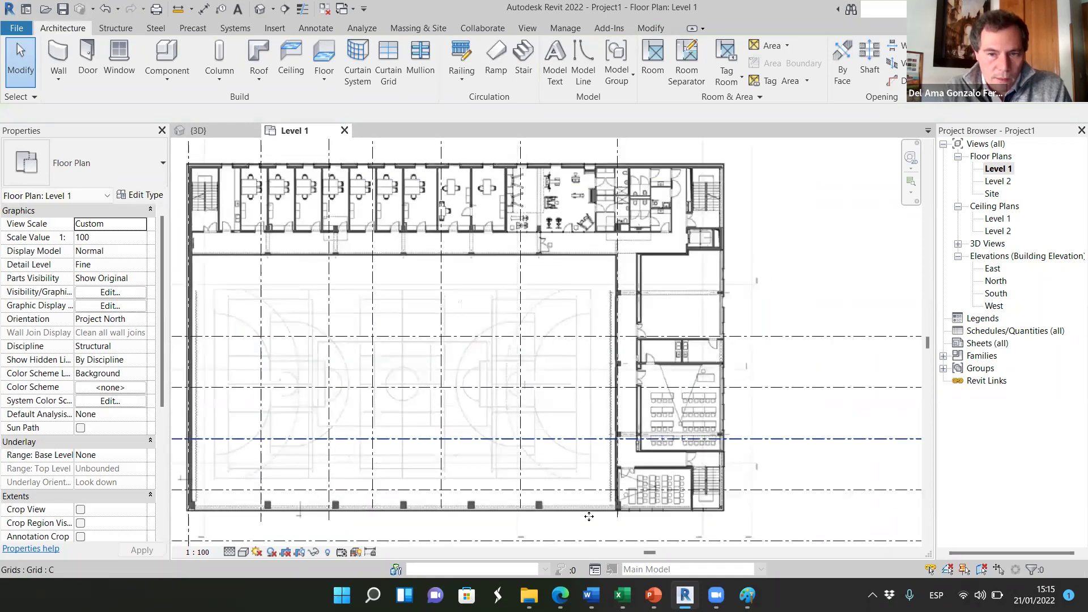
{"action": "scroll", "coordinate": [636, 528], "scroll_direction": "down", "scroll_amount": 5}
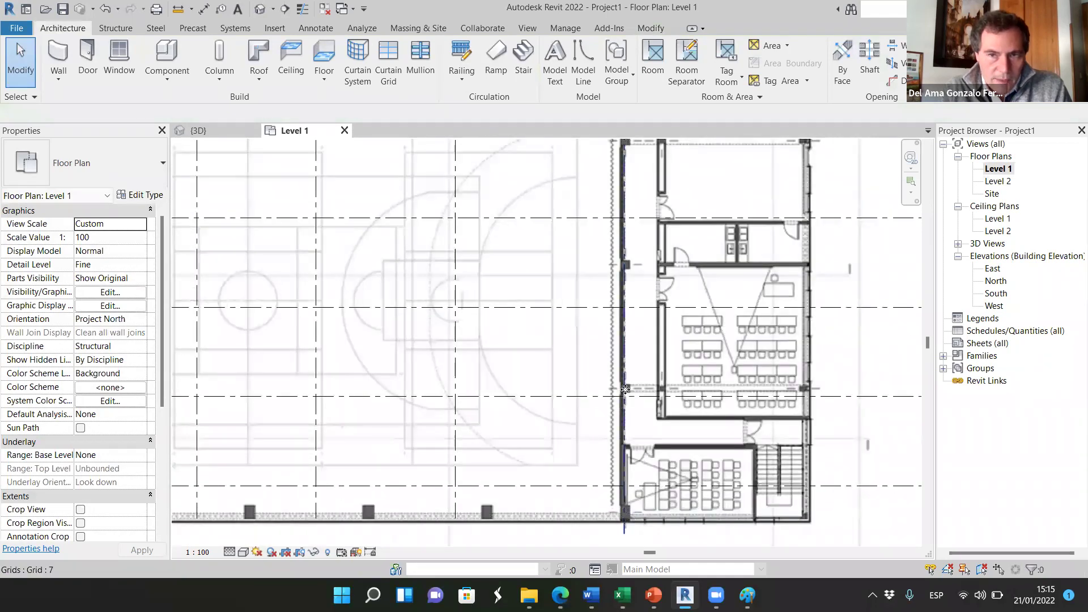
{"action": "scroll", "coordinate": [623, 387], "scroll_direction": "down", "scroll_amount": 1}
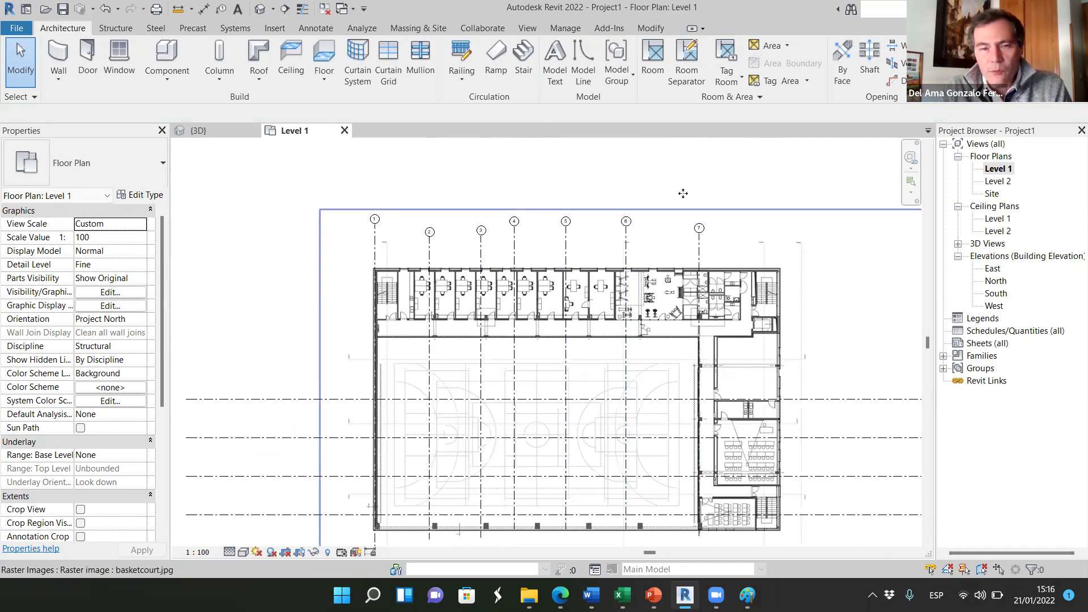
{"action": "scroll", "coordinate": [680, 191], "scroll_direction": "up", "scroll_amount": 1}
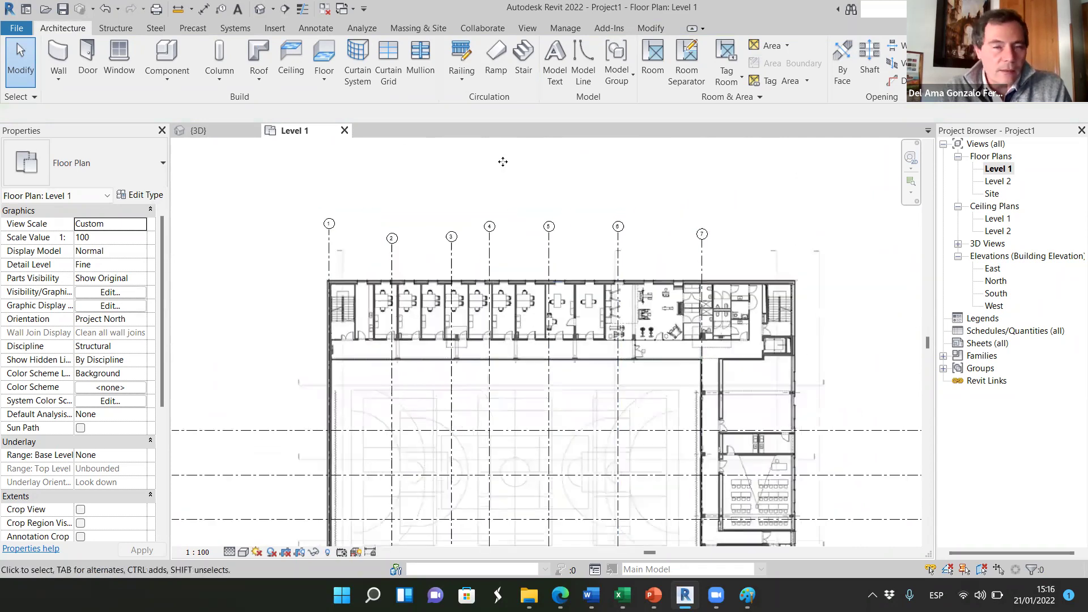
{"action": "left_click", "coordinate": [311, 29]}
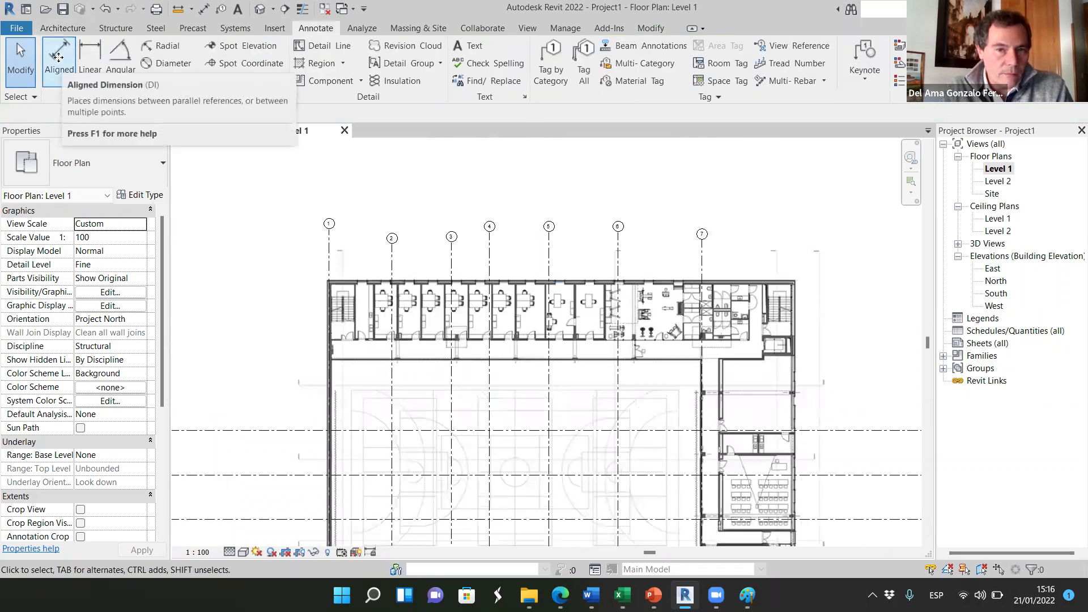
{"action": "left_click", "coordinate": [328, 265]}
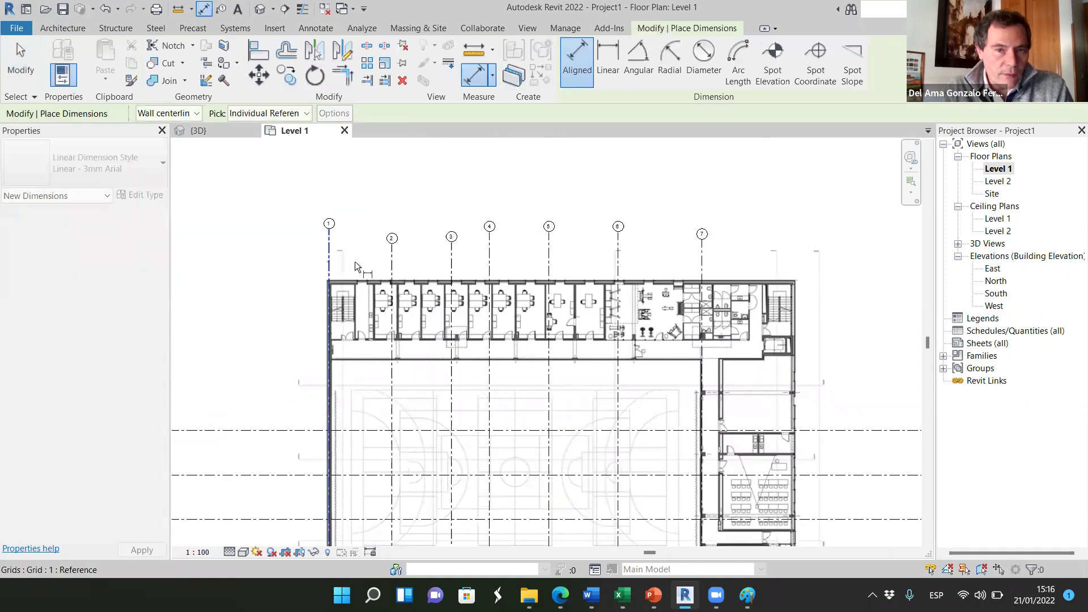
{"action": "left_click", "coordinate": [392, 260]}
{"action": "left_click", "coordinate": [452, 264]}
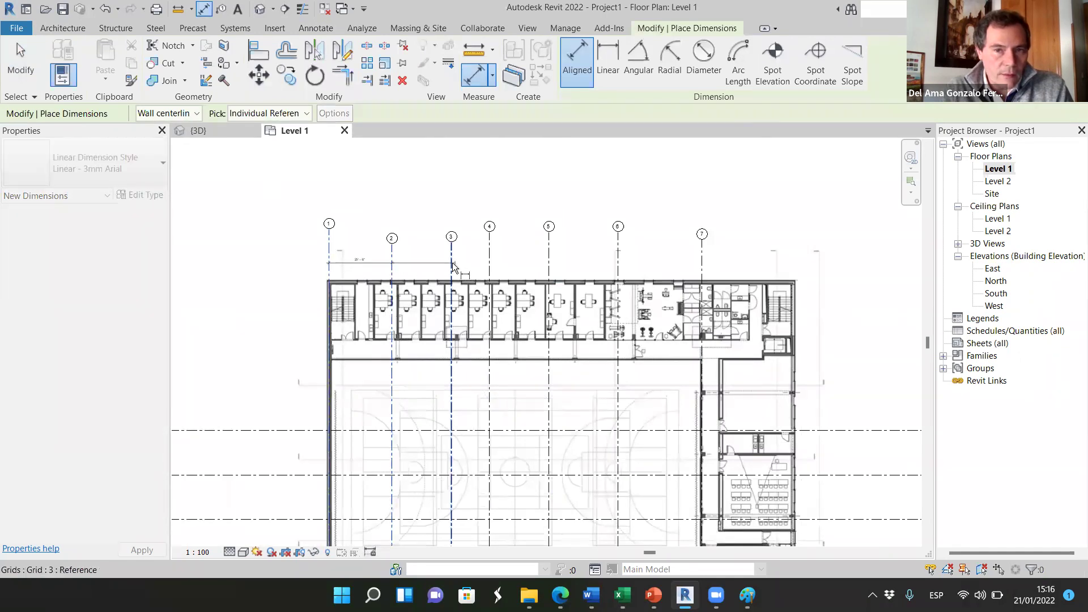
{"action": "left_click", "coordinate": [490, 270]}
{"action": "left_click", "coordinate": [548, 264]}
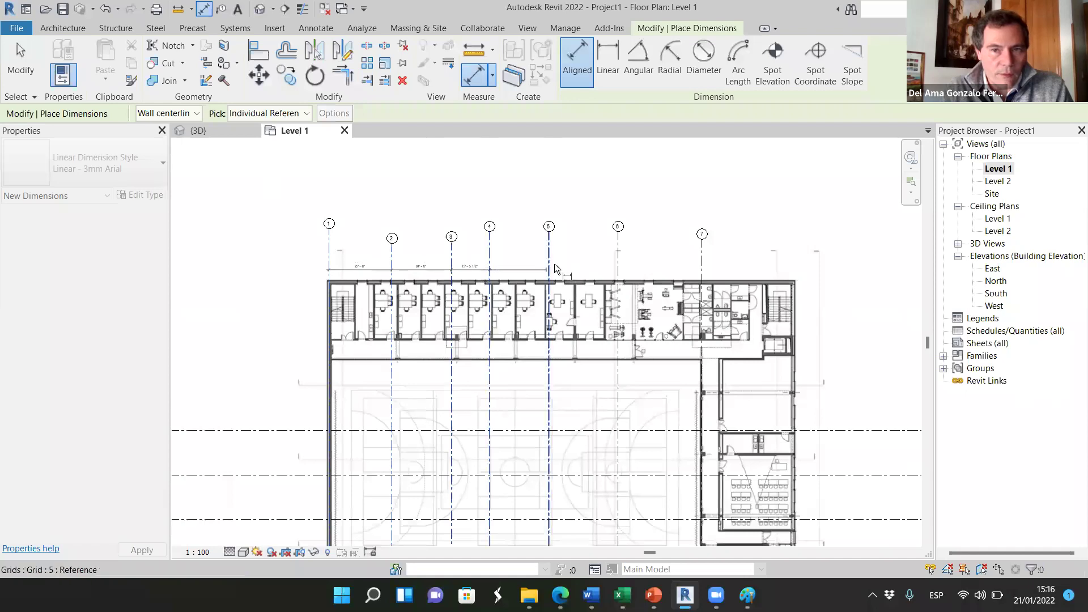
{"action": "left_click", "coordinate": [619, 262]}
{"action": "left_click", "coordinate": [702, 255]}
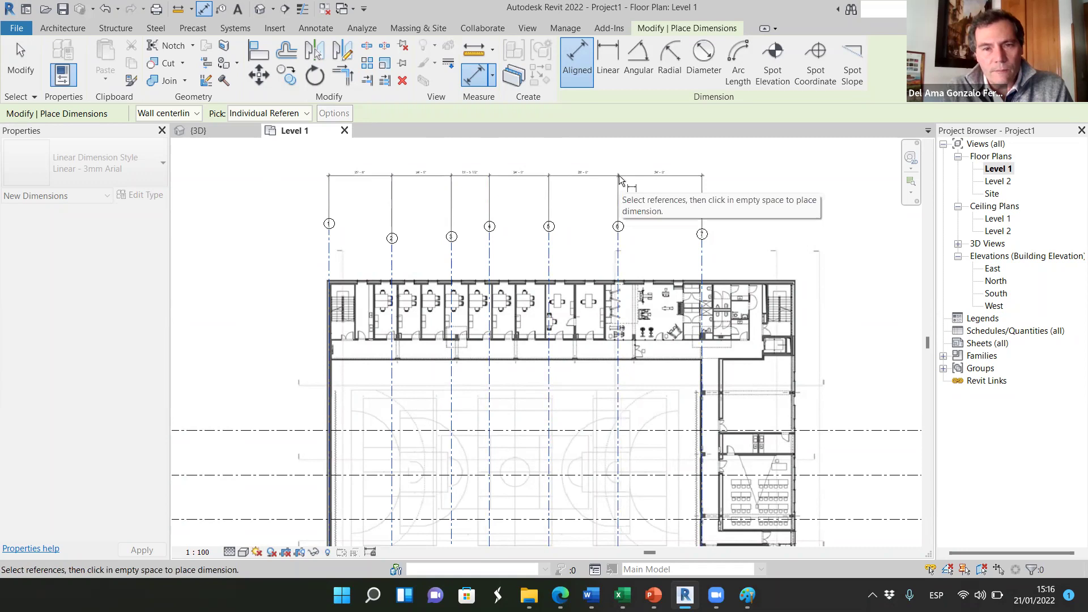
{"action": "left_click", "coordinate": [619, 176]}
- Apply the equality constraint to the dimension string so grids 1 to 7 are evenly spaced, and leave the dimension command
{"action": "scroll", "coordinate": [522, 179], "scroll_direction": "up", "scroll_amount": 4}
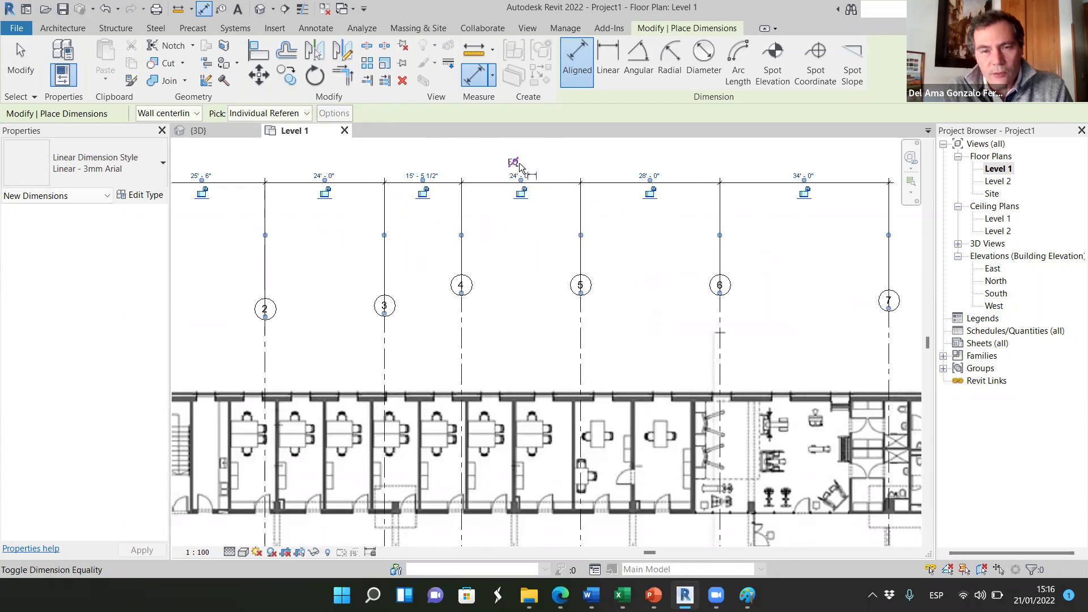
{"action": "left_click", "coordinate": [513, 163]}
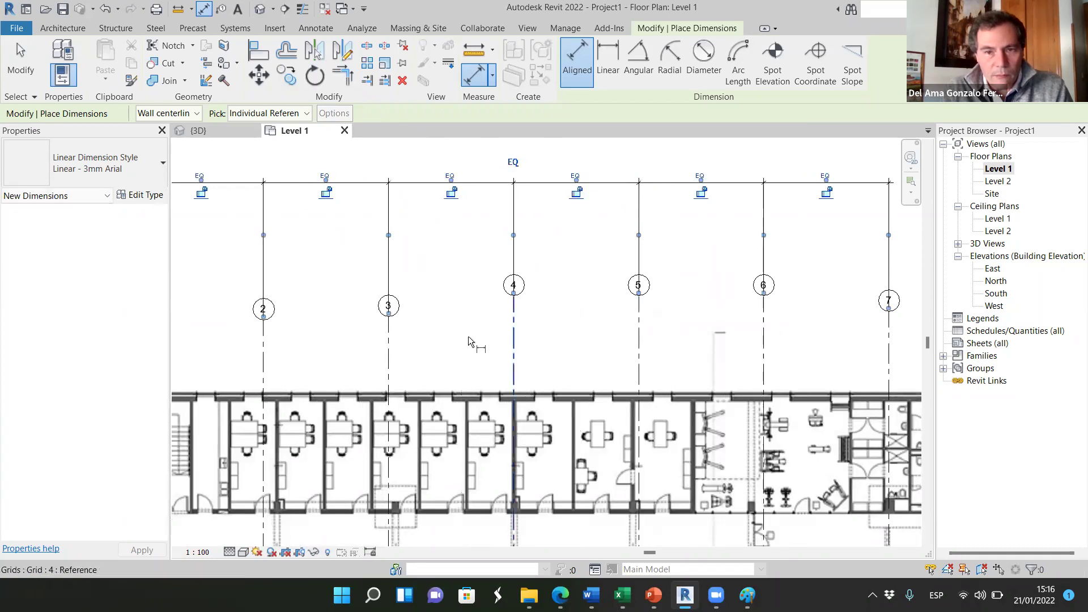
{"action": "scroll", "coordinate": [543, 218], "scroll_direction": "down", "scroll_amount": 5}
{"action": "left_click", "coordinate": [17, 72]}
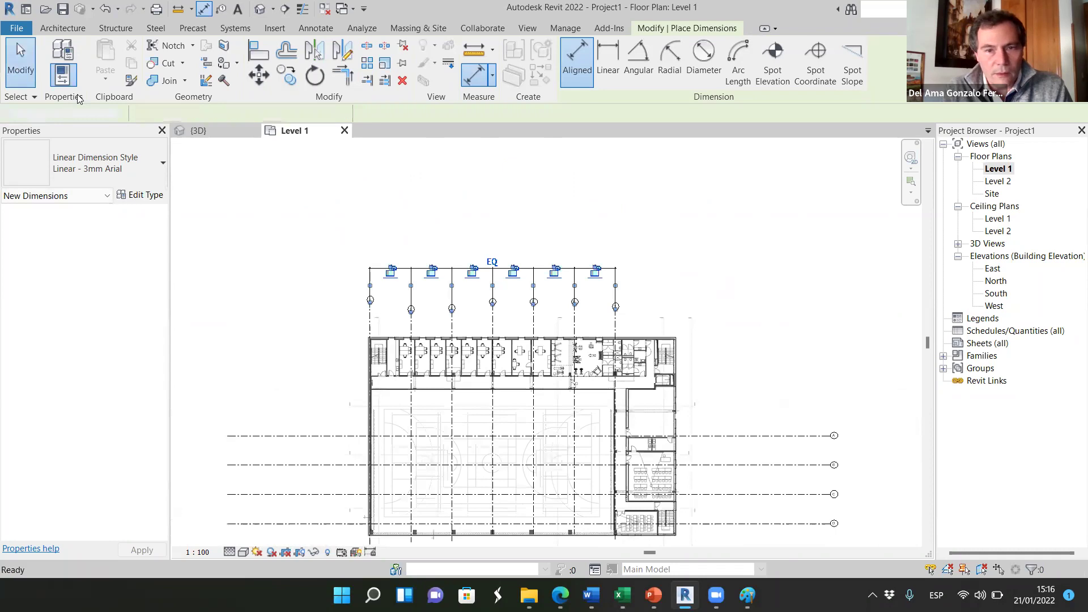
{"action": "scroll", "coordinate": [494, 343], "scroll_direction": "up", "scroll_amount": 2}
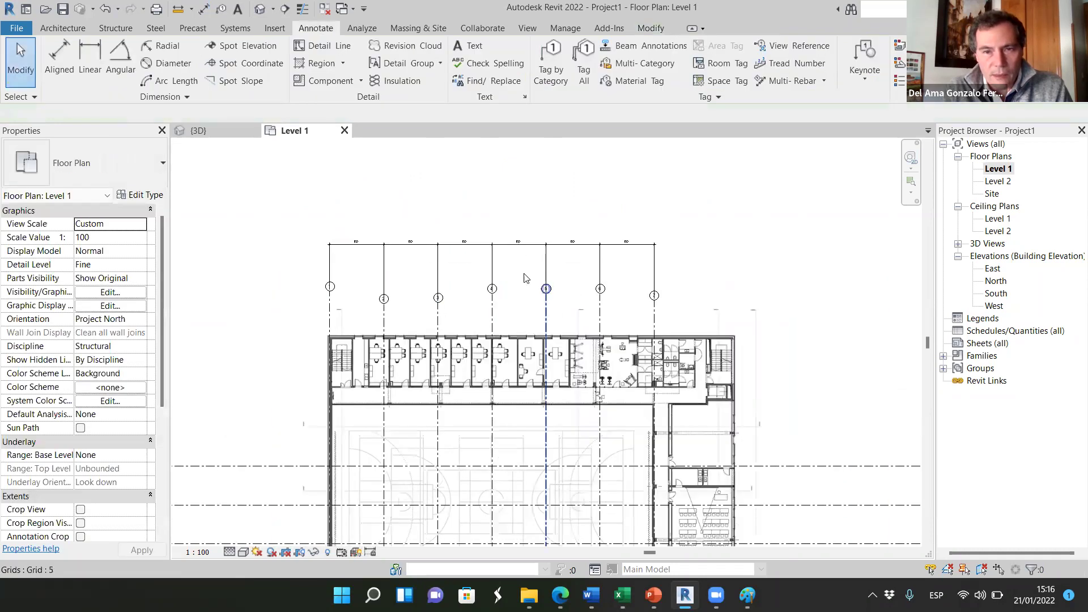
{"action": "scroll", "coordinate": [530, 292], "scroll_direction": "up", "scroll_amount": 4}
{"action": "scroll", "coordinate": [536, 369], "scroll_direction": "down", "scroll_amount": 3}
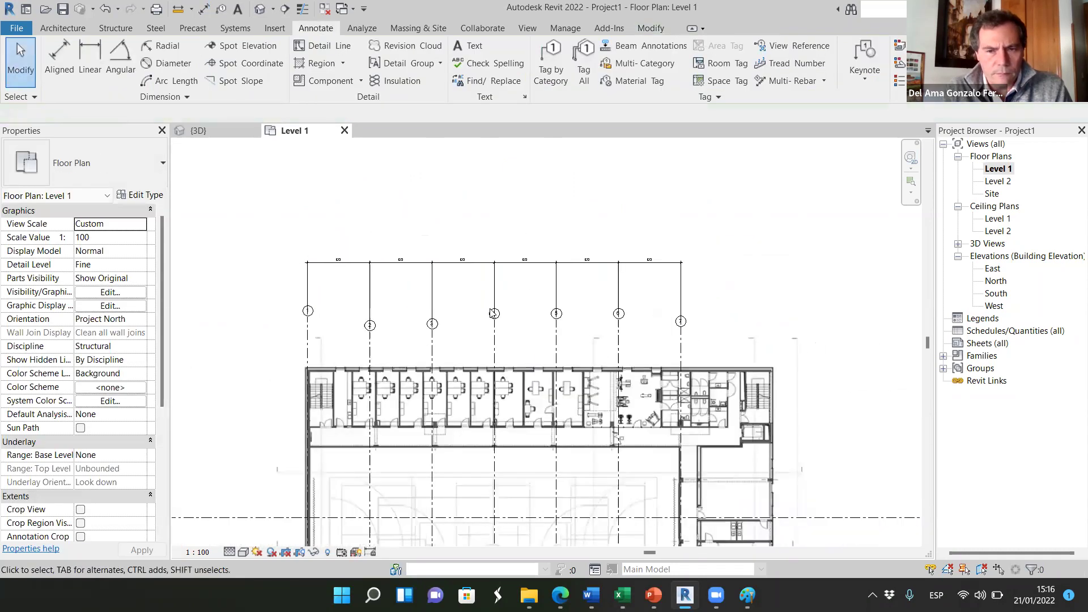
- Examine how the evenly spaced vertical grids line up with the columns along the court's lower wall and the classroom wall
{"action": "scroll", "coordinate": [494, 312], "scroll_direction": "down", "scroll_amount": 3}
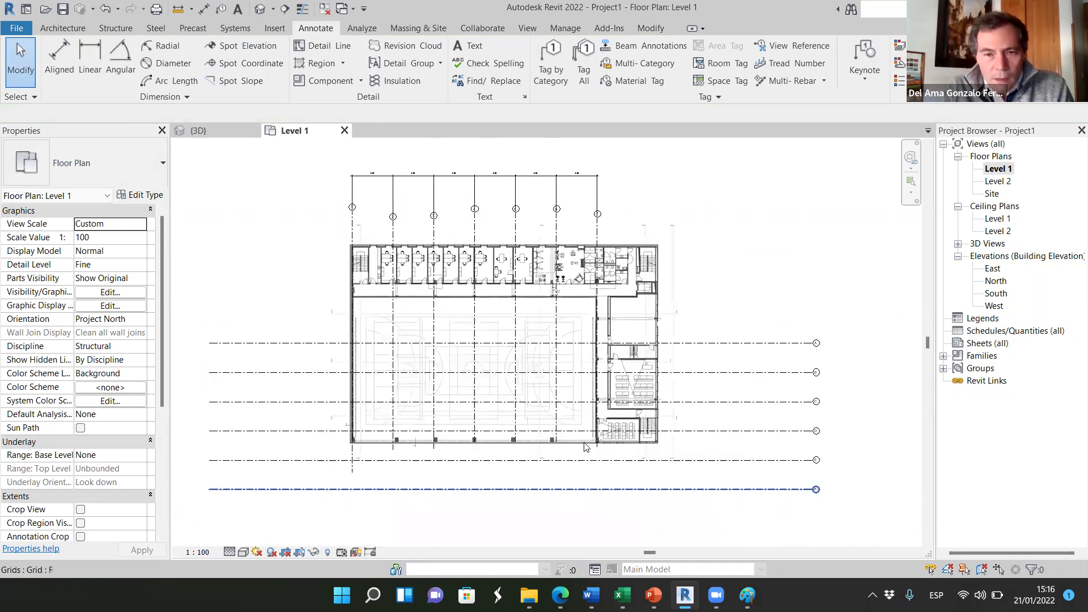
{"action": "scroll", "coordinate": [241, 434], "scroll_direction": "up", "scroll_amount": 2}
{"action": "scroll", "coordinate": [363, 426], "scroll_direction": "up", "scroll_amount": 2}
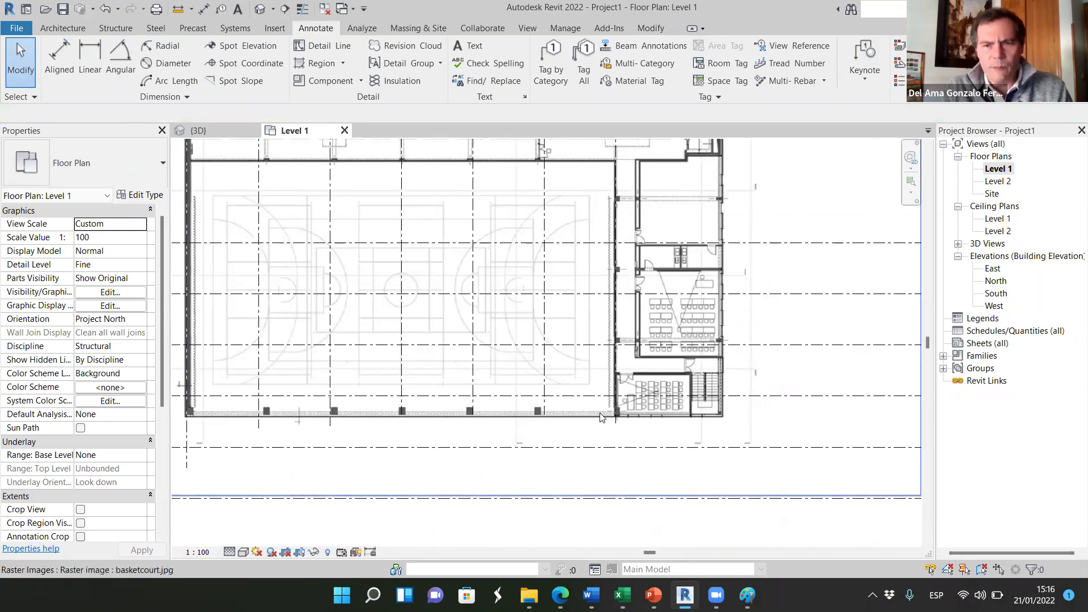
{"action": "scroll", "coordinate": [550, 414], "scroll_direction": "down", "scroll_amount": 4}
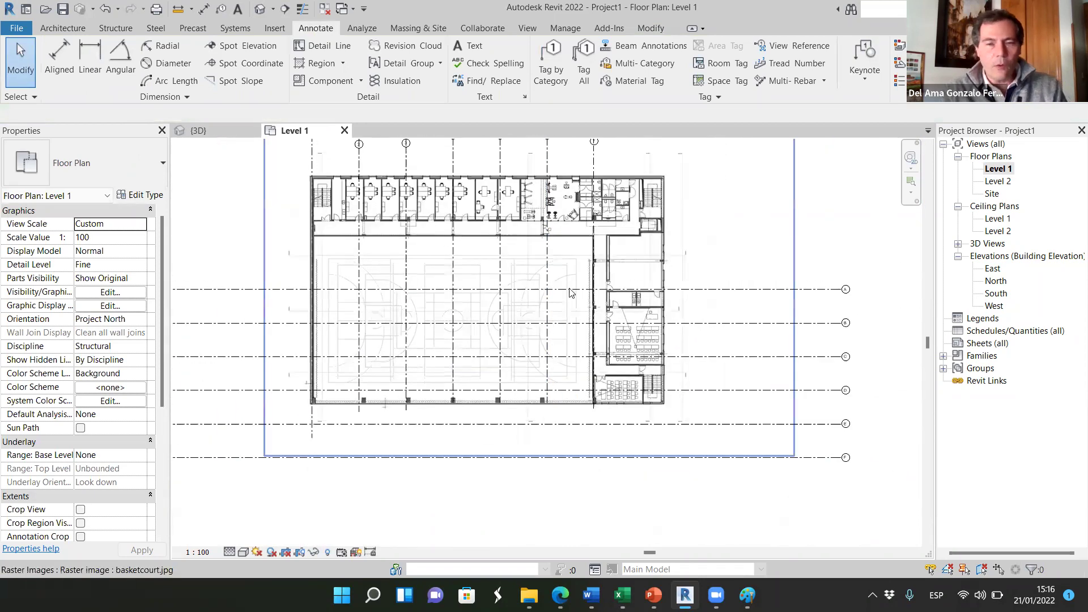
{"action": "scroll", "coordinate": [541, 335], "scroll_direction": "up", "scroll_amount": 3}
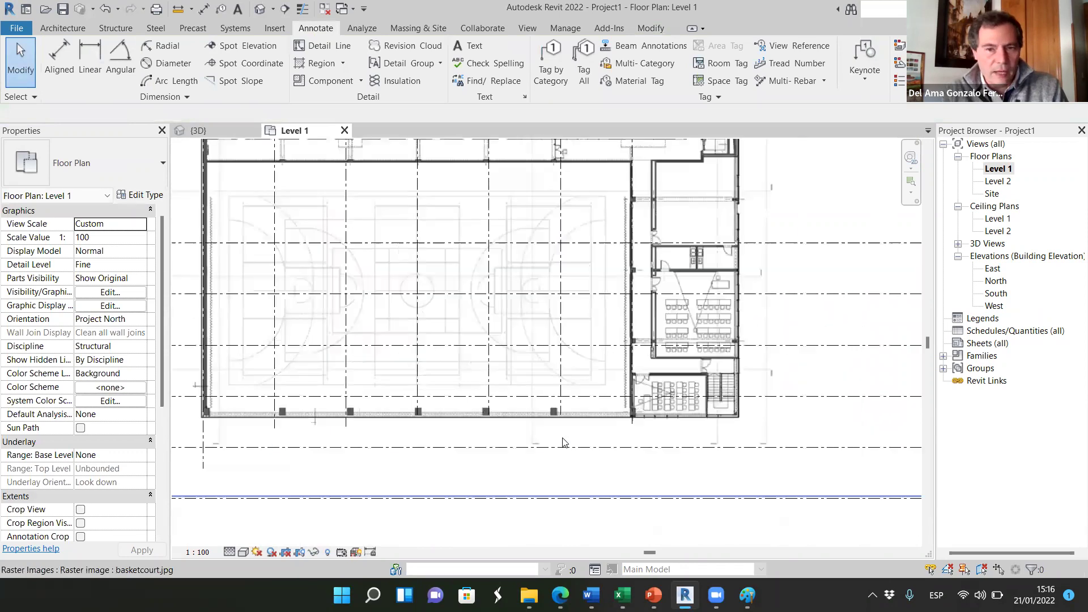
{"action": "scroll", "coordinate": [561, 430], "scroll_direction": "up", "scroll_amount": 3}
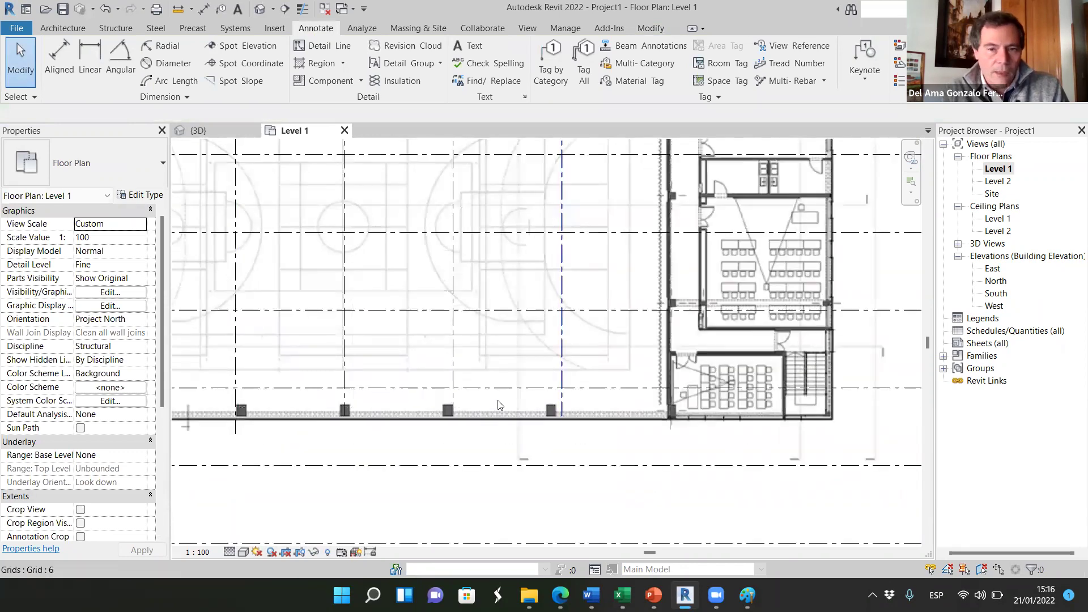
{"action": "scroll", "coordinate": [532, 426], "scroll_direction": "down", "scroll_amount": 4}
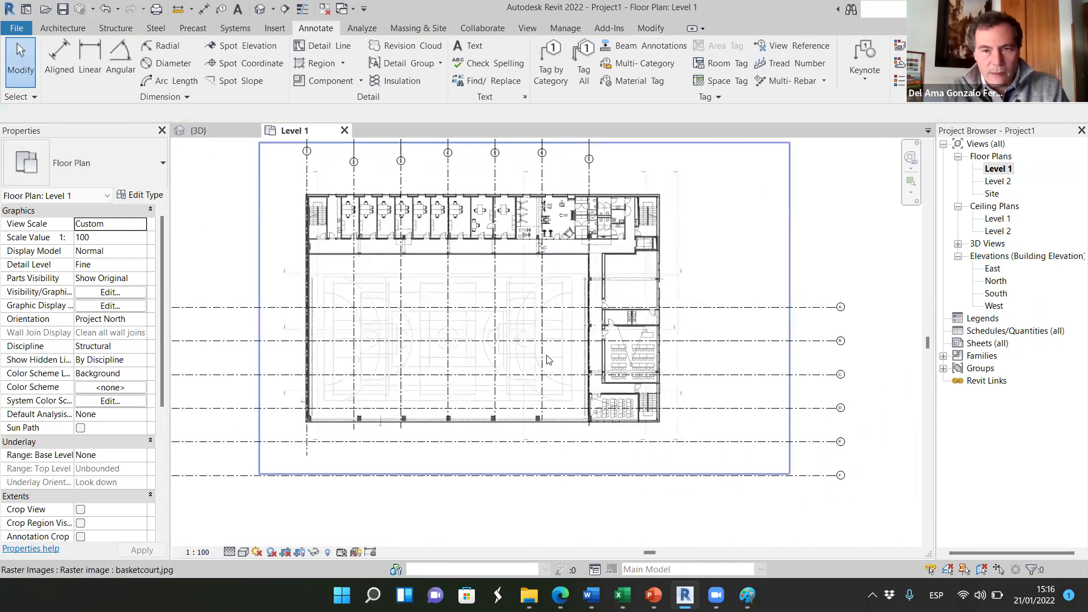
{"action": "scroll", "coordinate": [543, 314], "scroll_direction": "up", "scroll_amount": 2}
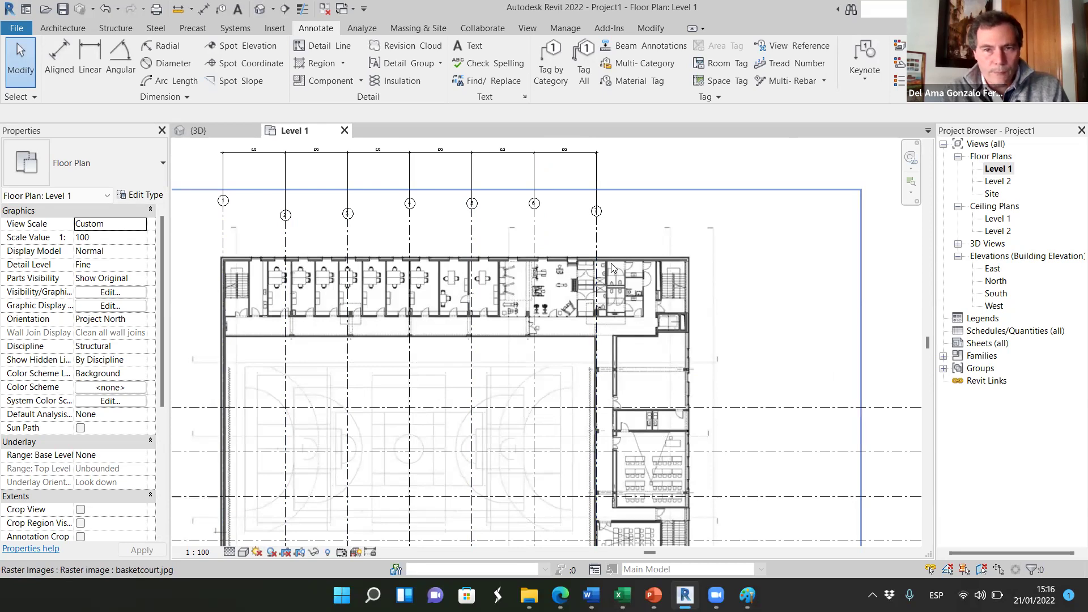
{"action": "scroll", "coordinate": [611, 263], "scroll_direction": "down", "scroll_amount": 6}
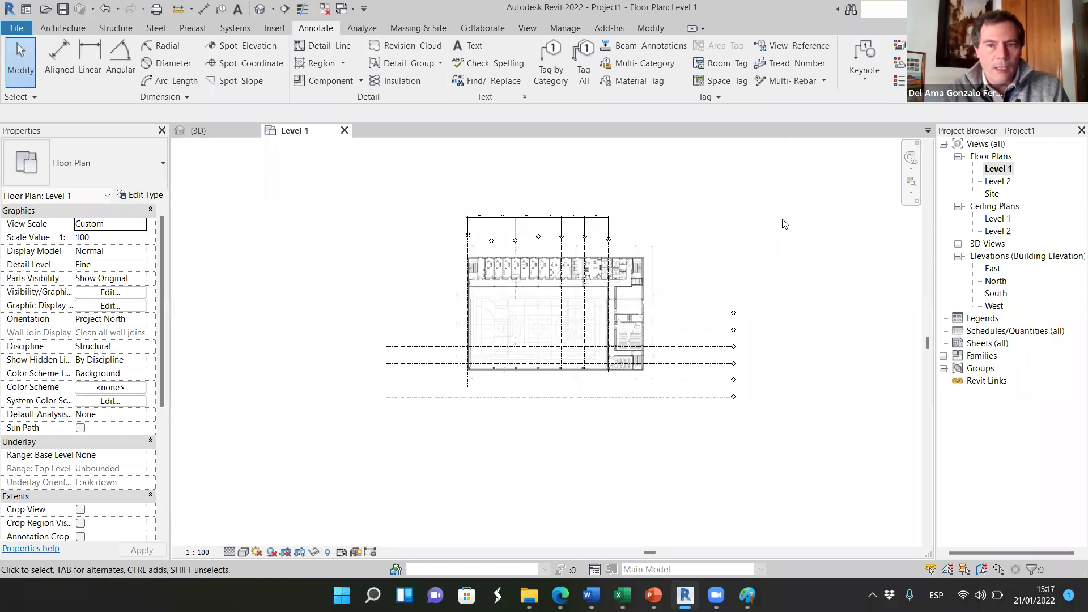
{"action": "scroll", "coordinate": [663, 301], "scroll_direction": "up", "scroll_amount": 4}
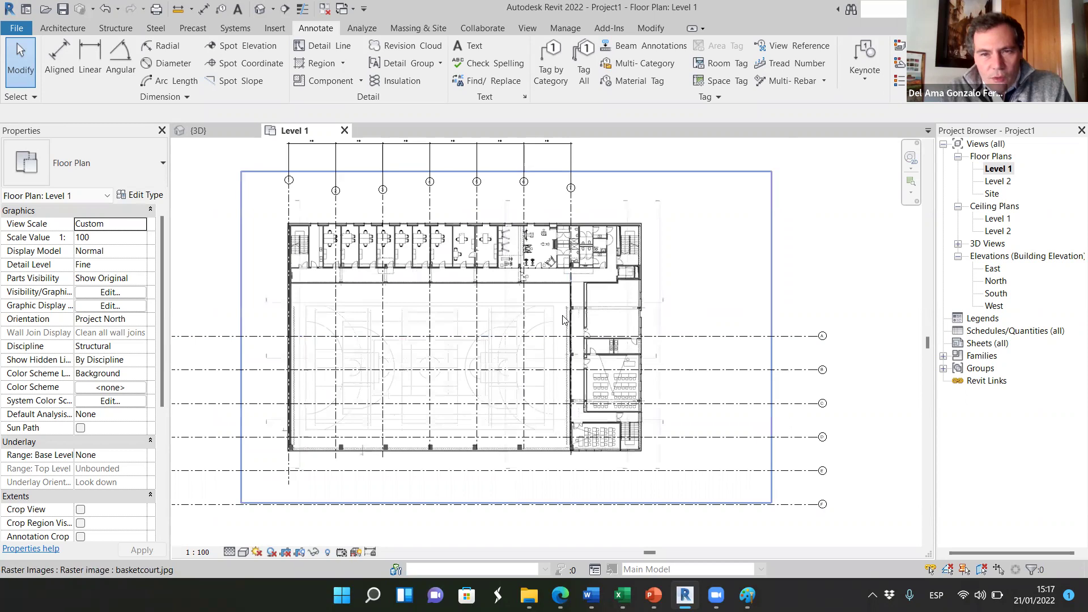
{"action": "scroll", "coordinate": [572, 310], "scroll_direction": "up", "scroll_amount": 2}
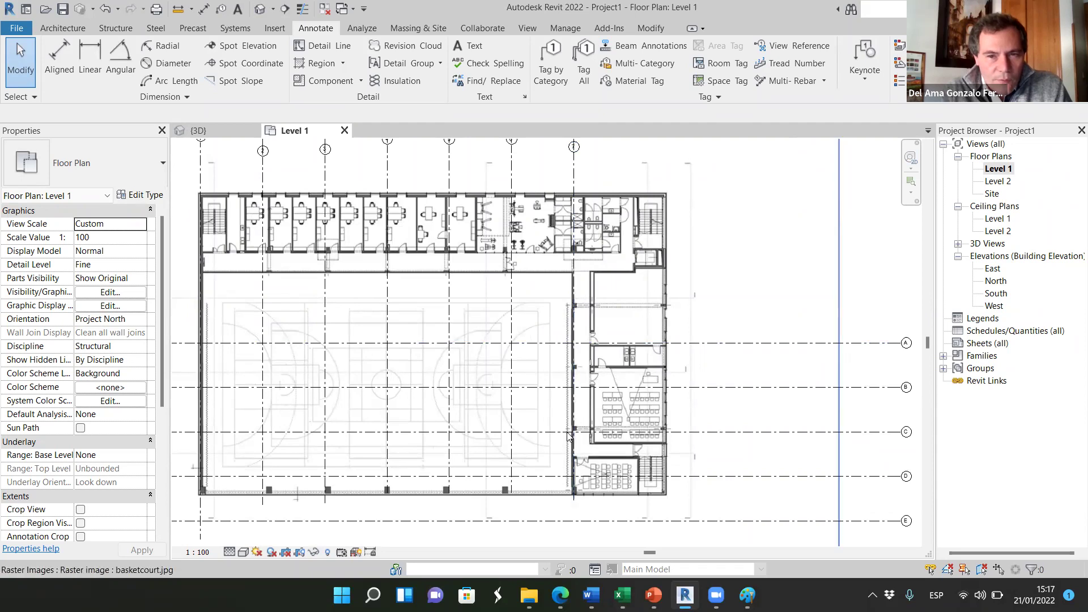
{"action": "scroll", "coordinate": [532, 373], "scroll_direction": "down", "scroll_amount": 1}
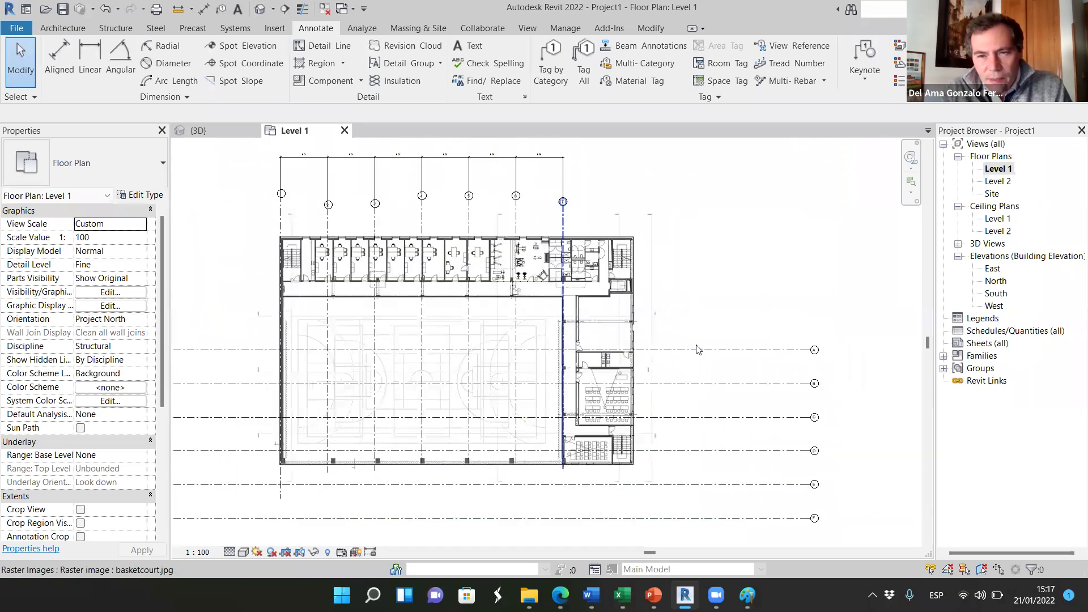
- Move horizontal grid A up onto the exterior wall above the row of offices
{"action": "left_click", "coordinate": [703, 350]}
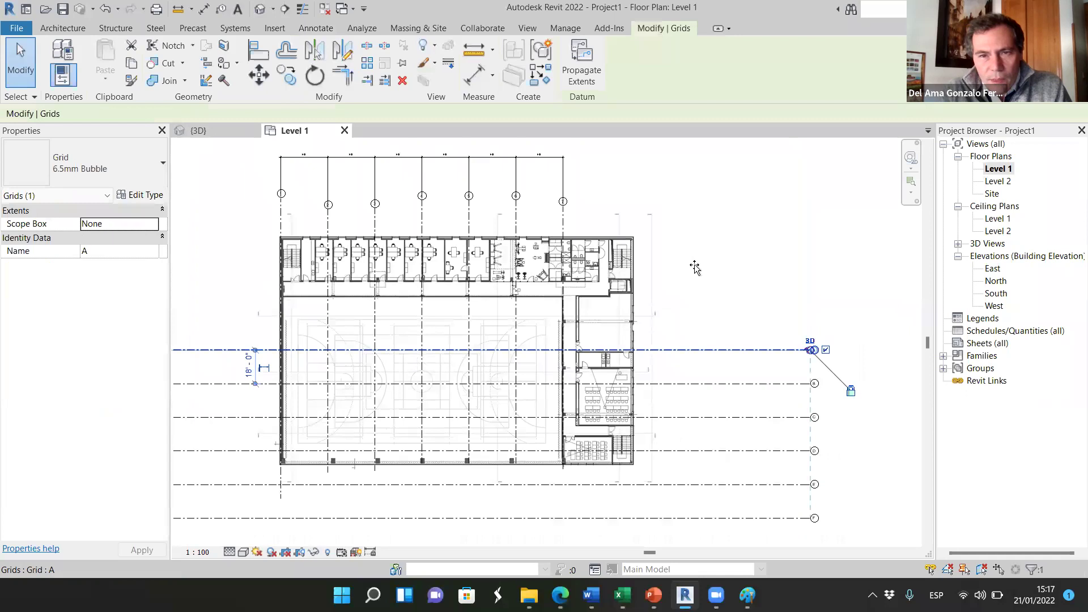
{"action": "left_click_drag", "start_coordinate": [695, 268], "coordinate": [675, 237]}
{"action": "scroll", "coordinate": [675, 237], "scroll_direction": "up", "scroll_amount": 1}
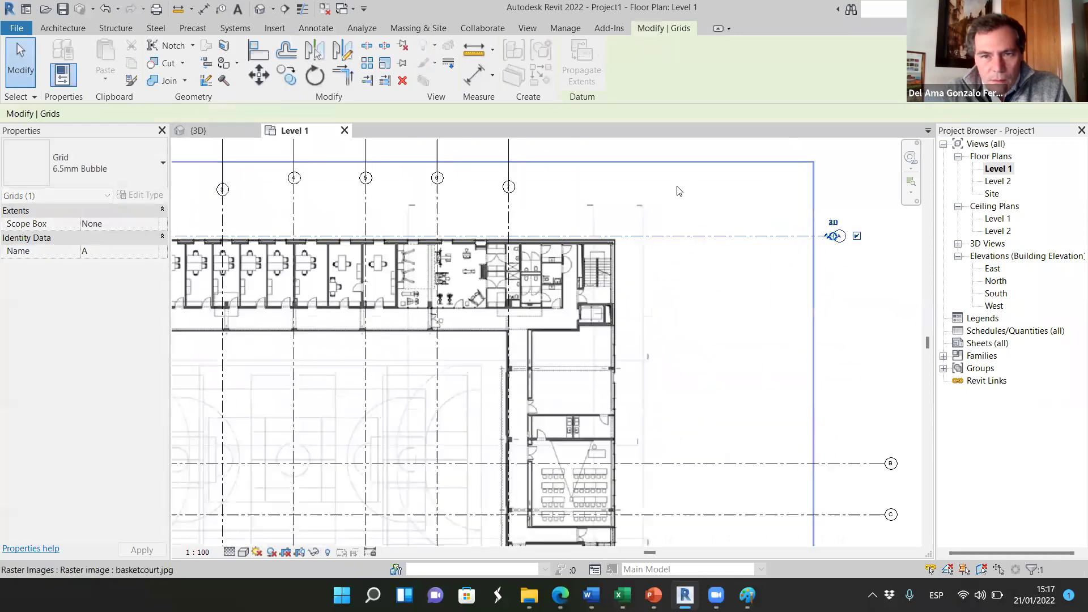
{"action": "scroll", "coordinate": [680, 190], "scroll_direction": "up", "scroll_amount": 1}
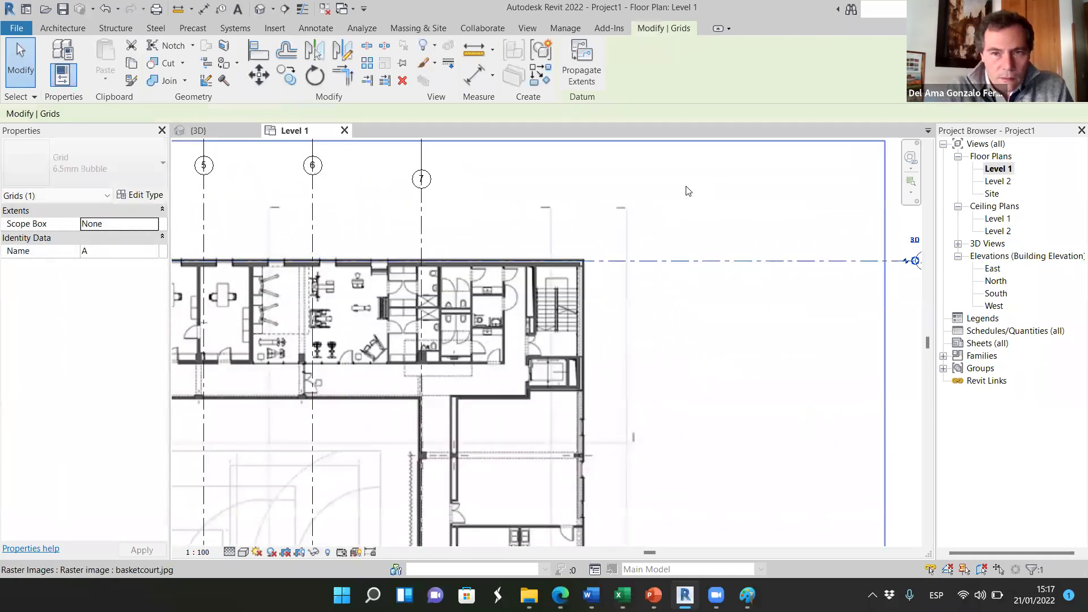
{"action": "scroll", "coordinate": [527, 250], "scroll_direction": "down", "scroll_amount": 1}
{"action": "scroll", "coordinate": [506, 280], "scroll_direction": "down", "scroll_amount": 4}
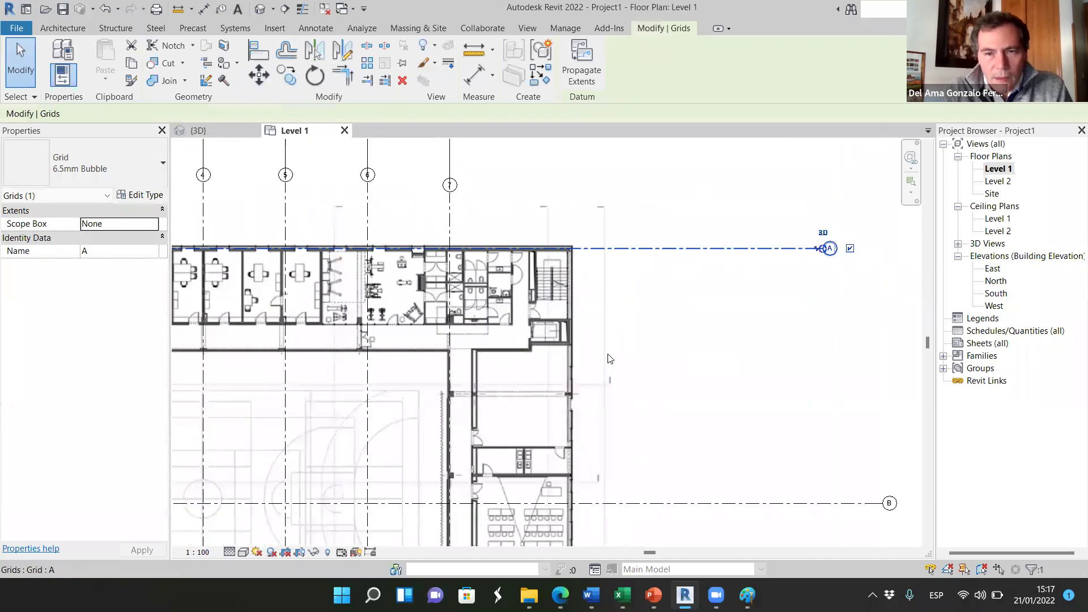
- Move grid B up across the office row, and grids C and D up across the upper part of the court, adjusting C slightly downward
{"action": "left_click", "coordinate": [584, 343]}
{"action": "left_click_drag", "start_coordinate": [569, 301], "coordinate": [569, 285]}
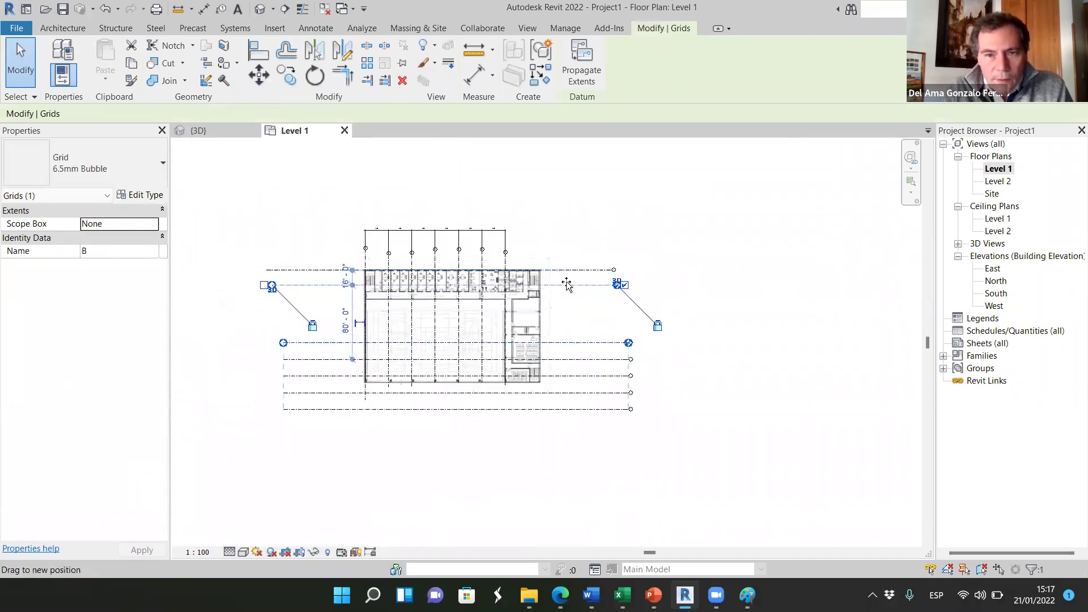
{"action": "left_click", "coordinate": [569, 358]}
{"action": "left_click_drag", "start_coordinate": [568, 358], "coordinate": [569, 301]}
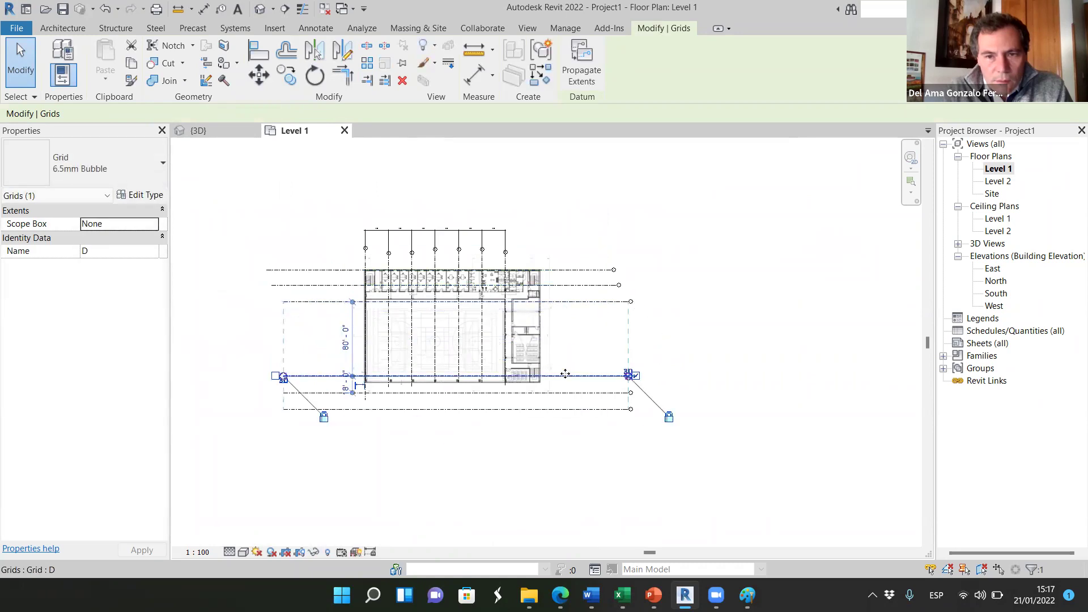
{"action": "left_click_drag", "start_coordinate": [565, 376], "coordinate": [559, 320]}
{"action": "scroll", "coordinate": [559, 318], "scroll_direction": "up", "scroll_amount": 5}
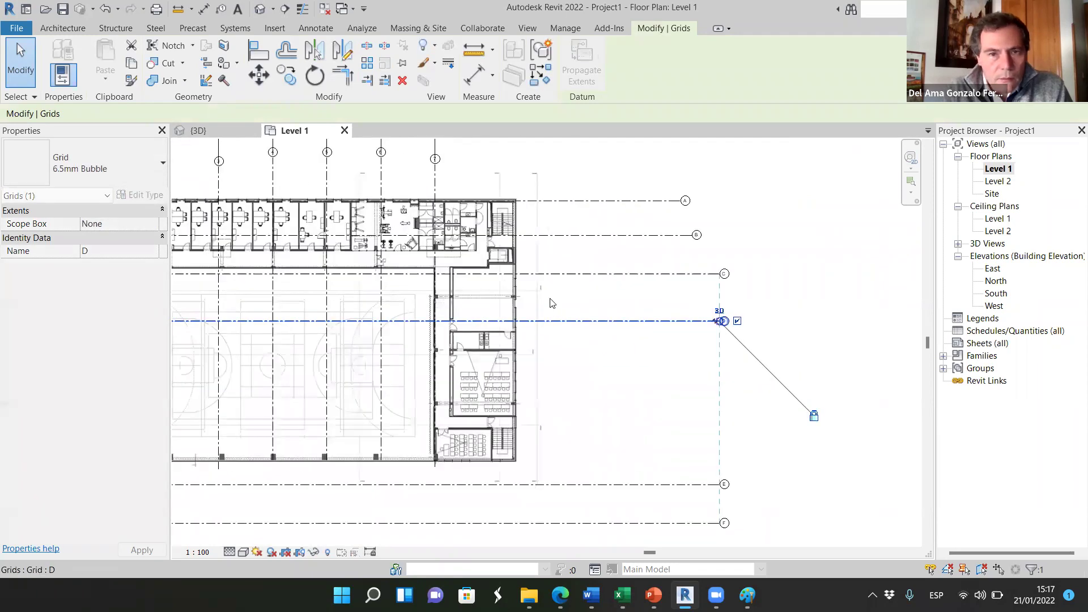
{"action": "left_click", "coordinate": [542, 267]}
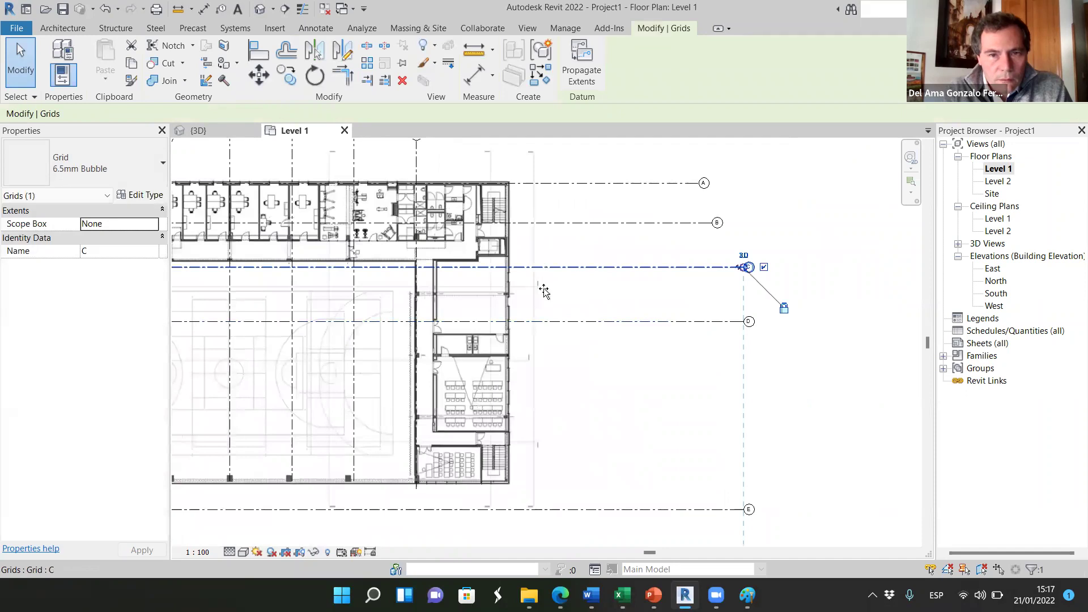
{"action": "left_click_drag", "start_coordinate": [544, 291], "coordinate": [559, 365]}
- Move grid E up through the classroom block, about 22 feet below grid D
{"action": "scroll", "coordinate": [607, 433], "scroll_direction": "down", "scroll_amount": 2}
{"action": "left_click", "coordinate": [593, 477]}
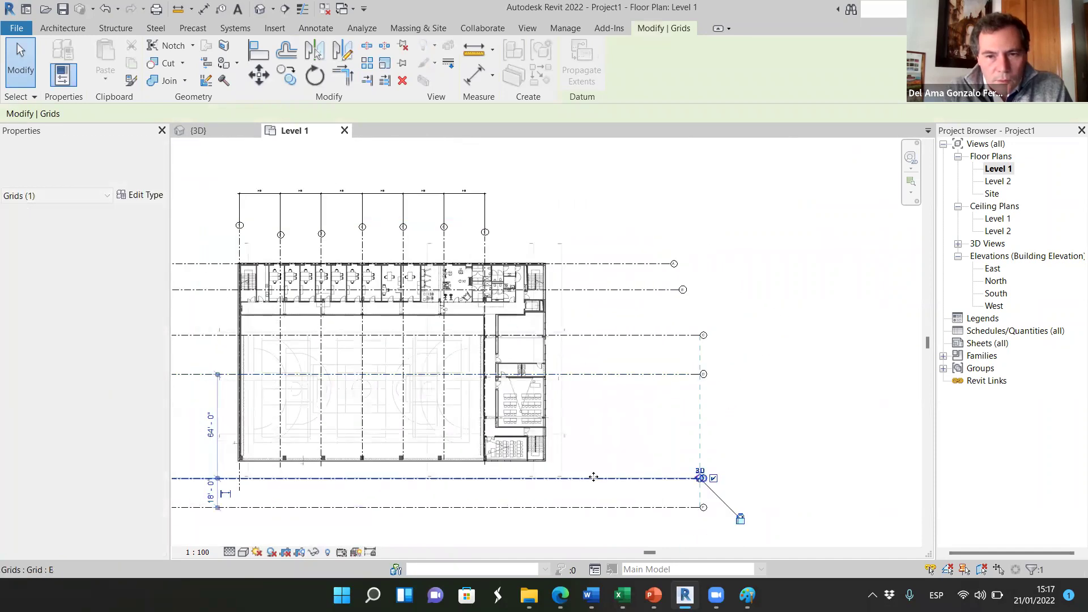
{"action": "left_click_drag", "start_coordinate": [595, 441], "coordinate": [588, 410]}
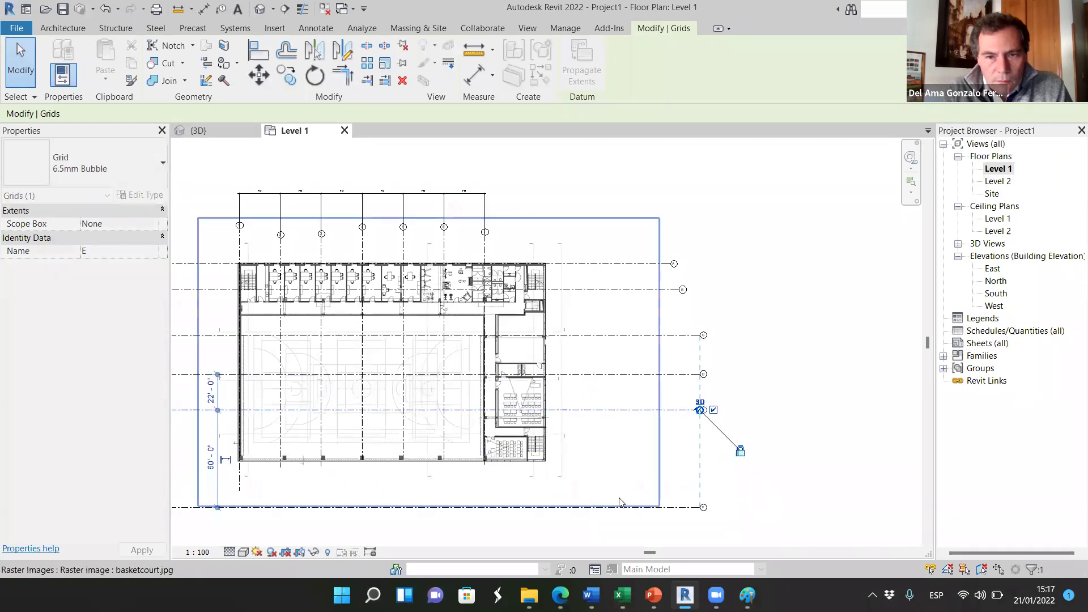
- Move grid F up onto the building's lower exterior wall, nudge it into line with the wall, and deselect it
{"action": "left_click", "coordinate": [663, 508]}
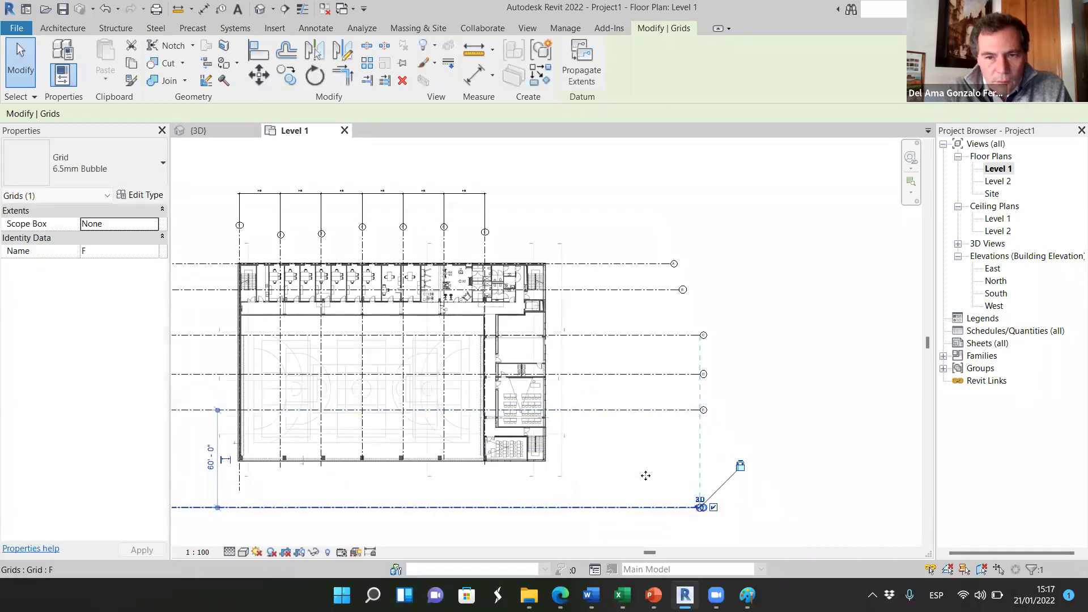
{"action": "left_click_drag", "start_coordinate": [644, 507], "coordinate": [606, 474]}
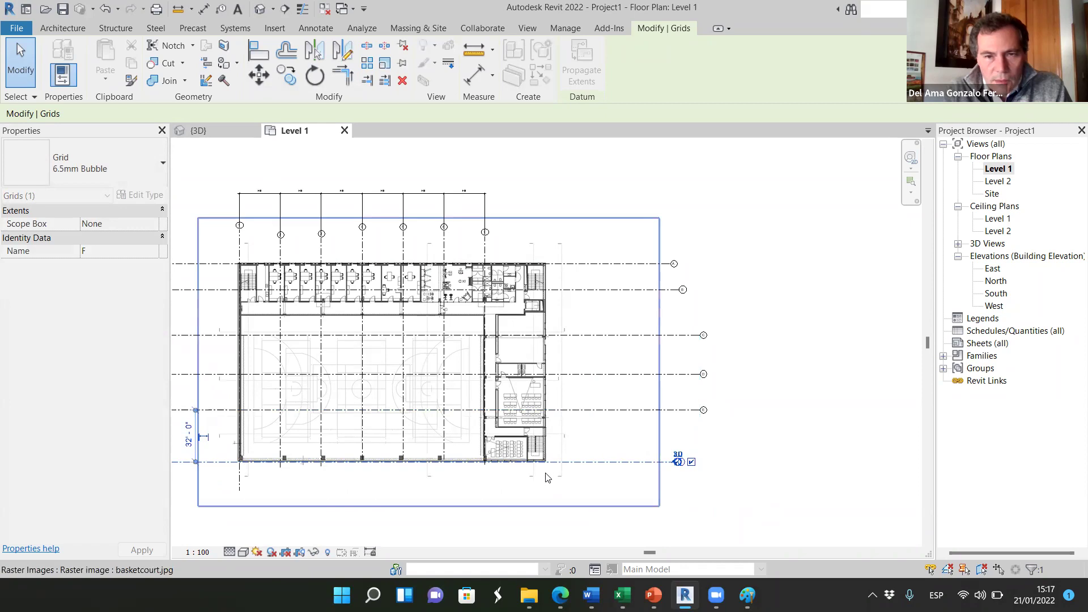
{"action": "scroll", "coordinate": [607, 474], "scroll_direction": "up", "scroll_amount": 4}
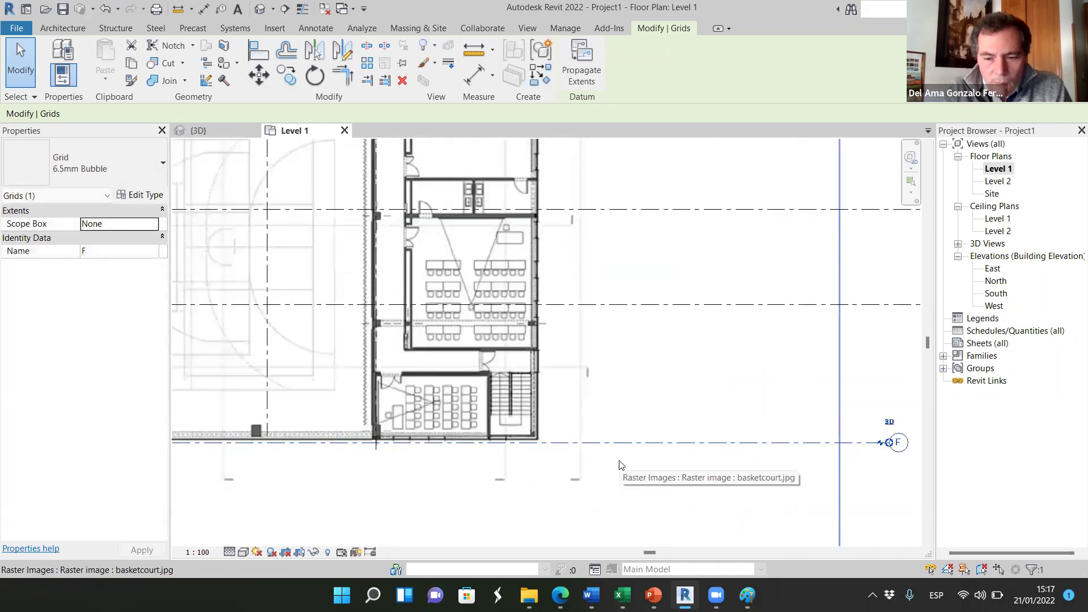
{"action": "key", "text": "Up"}
{"action": "key", "text": "Up"}
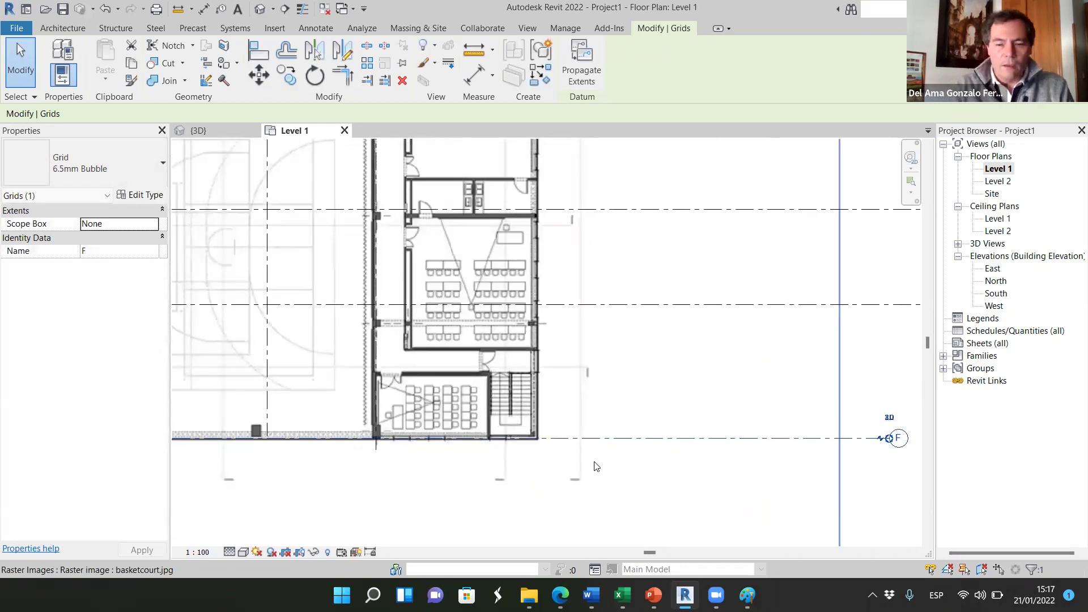
{"action": "key", "text": "Up"}
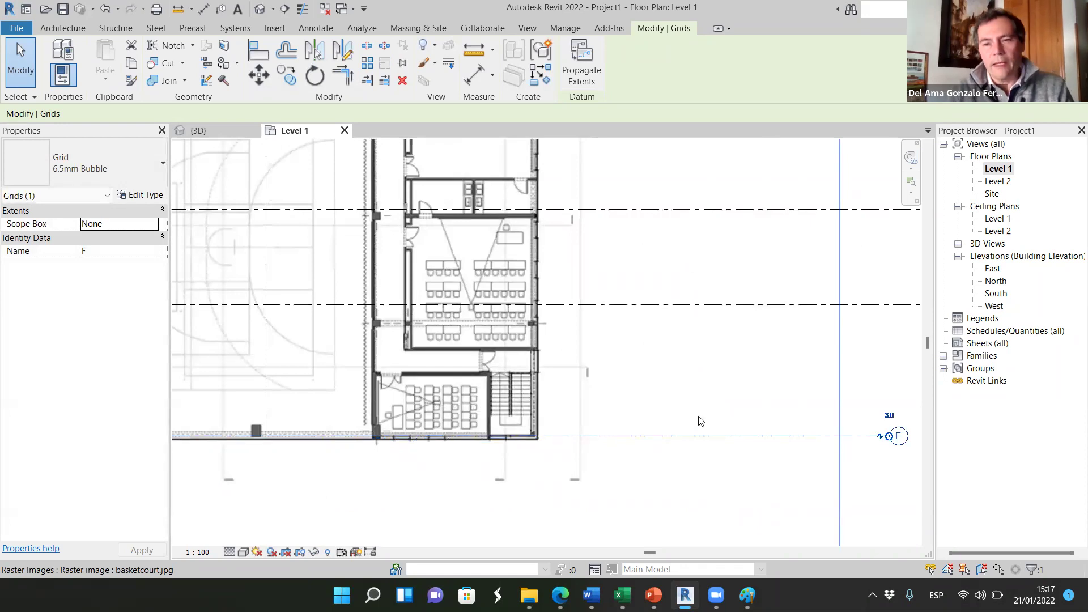
{"action": "scroll", "coordinate": [665, 415], "scroll_direction": "down", "scroll_amount": 4}
{"action": "left_click", "coordinate": [628, 217]}
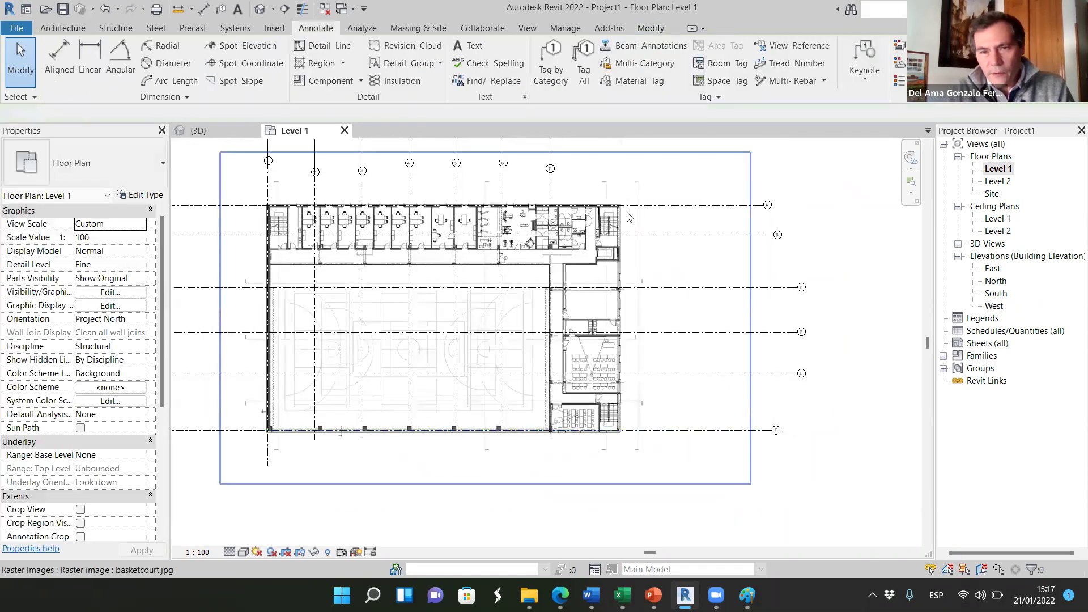
- Place a continuous aligned dimension string across horizontal grids A to F, just beyond their grid heads
{"action": "scroll", "coordinate": [626, 213], "scroll_direction": "up", "scroll_amount": 2}
{"action": "middle_click_drag", "start_coordinate": [629, 340], "coordinate": [632, 238]}
{"action": "scroll", "coordinate": [634, 340], "scroll_direction": "down", "scroll_amount": 2}
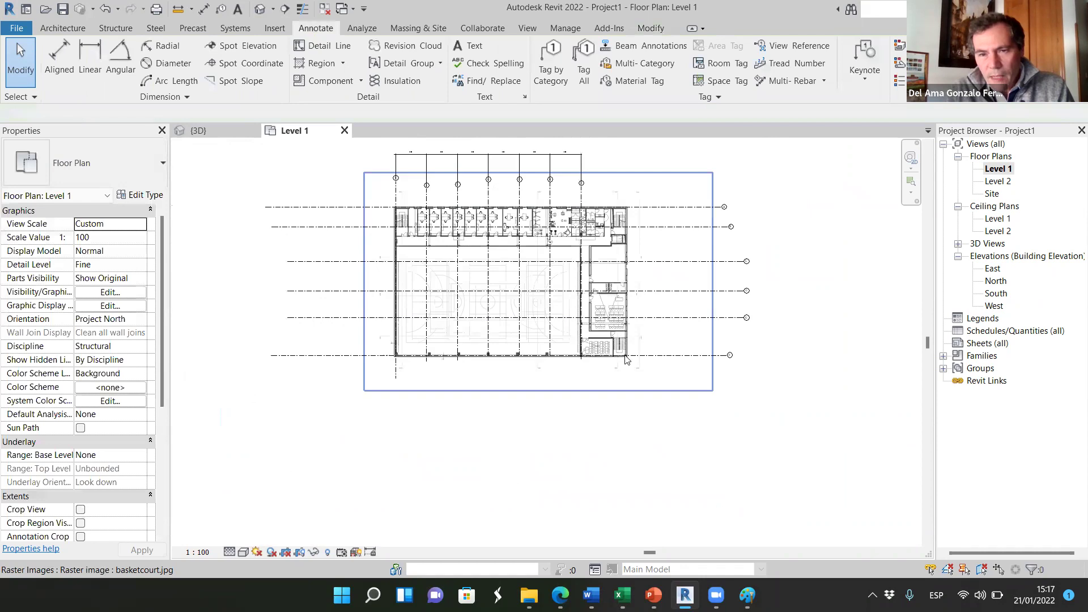
{"action": "scroll", "coordinate": [631, 358], "scroll_direction": "up", "scroll_amount": 5}
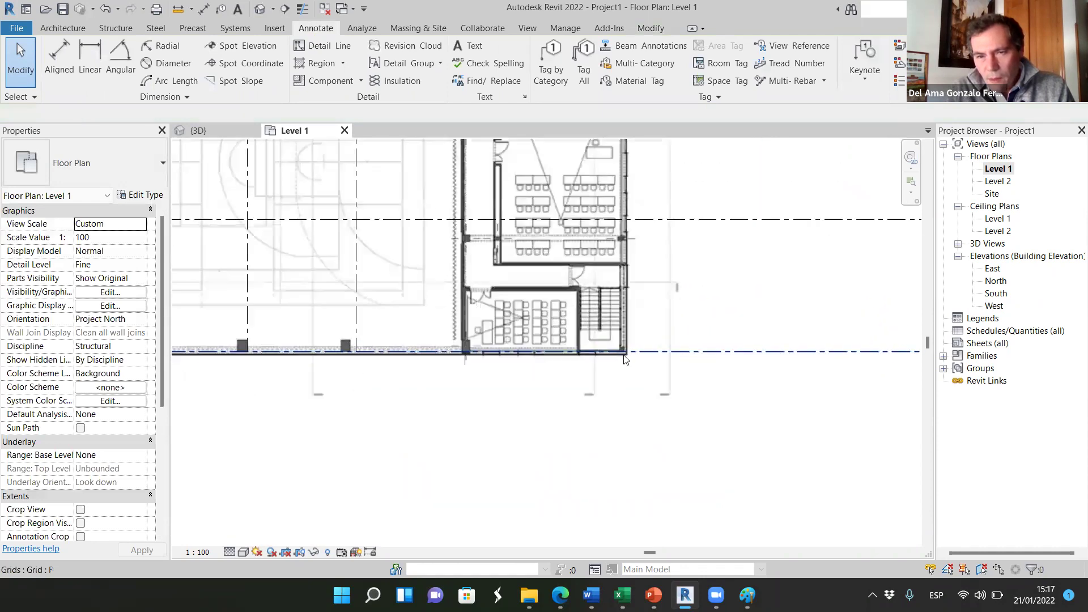
{"action": "scroll", "coordinate": [651, 372], "scroll_direction": "down", "scroll_amount": 5}
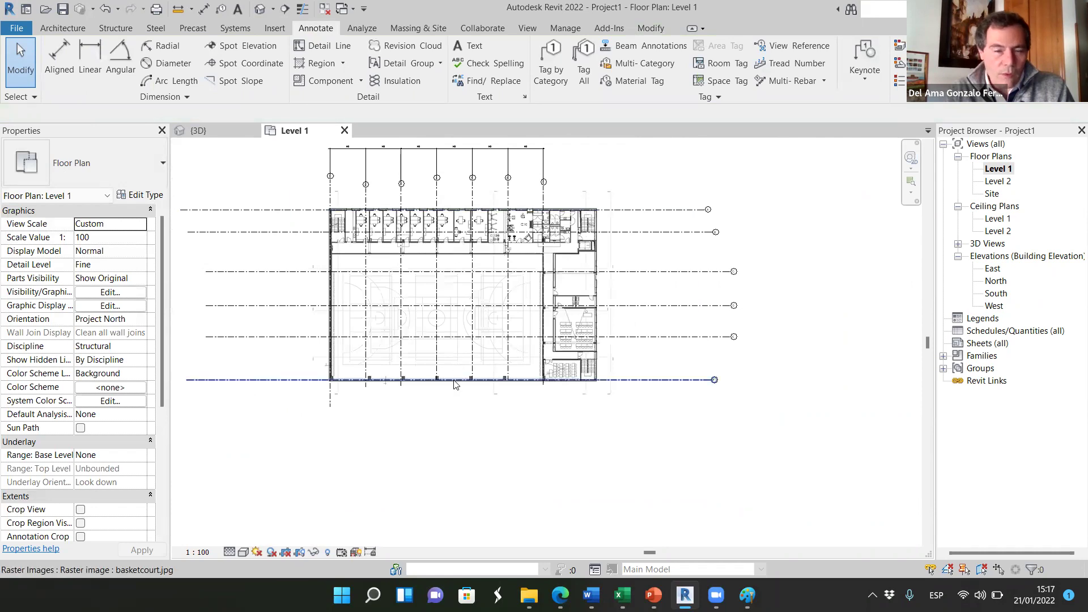
{"action": "scroll", "coordinate": [431, 340], "scroll_direction": "up", "scroll_amount": 2}
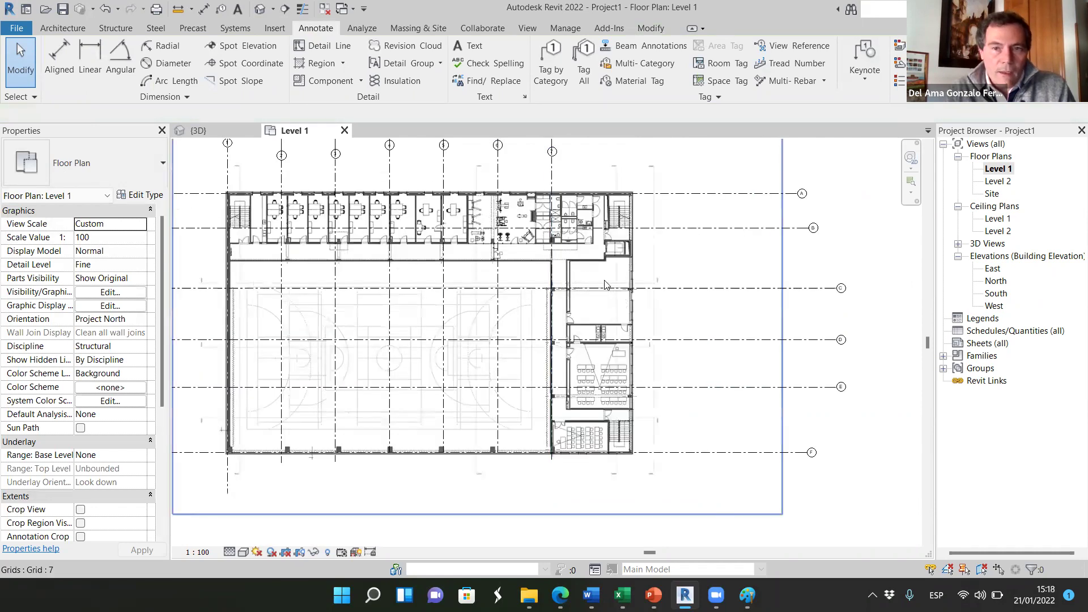
{"action": "scroll", "coordinate": [340, 340], "scroll_direction": "down", "scroll_amount": 1}
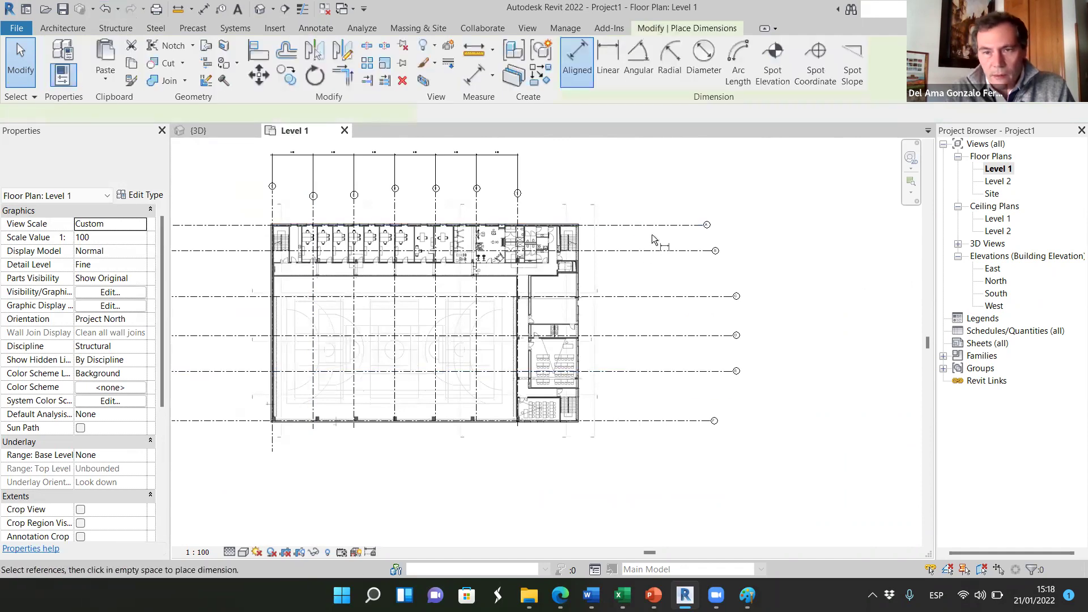
{"action": "scroll", "coordinate": [644, 240], "scroll_direction": "up", "scroll_amount": 2}
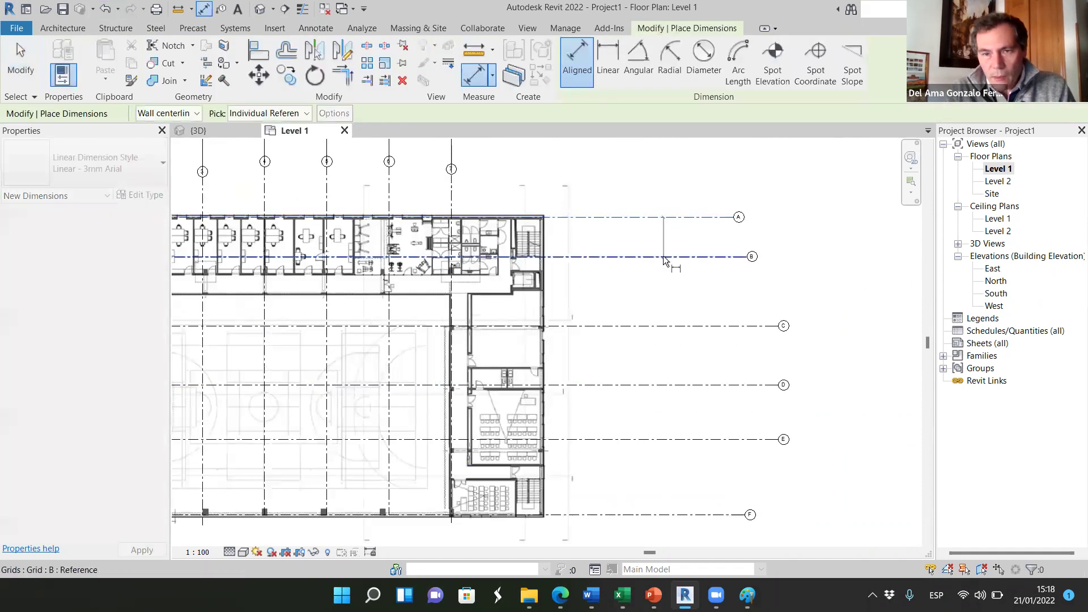
{"action": "left_click", "coordinate": [667, 326]}
{"action": "left_click", "coordinate": [665, 385]}
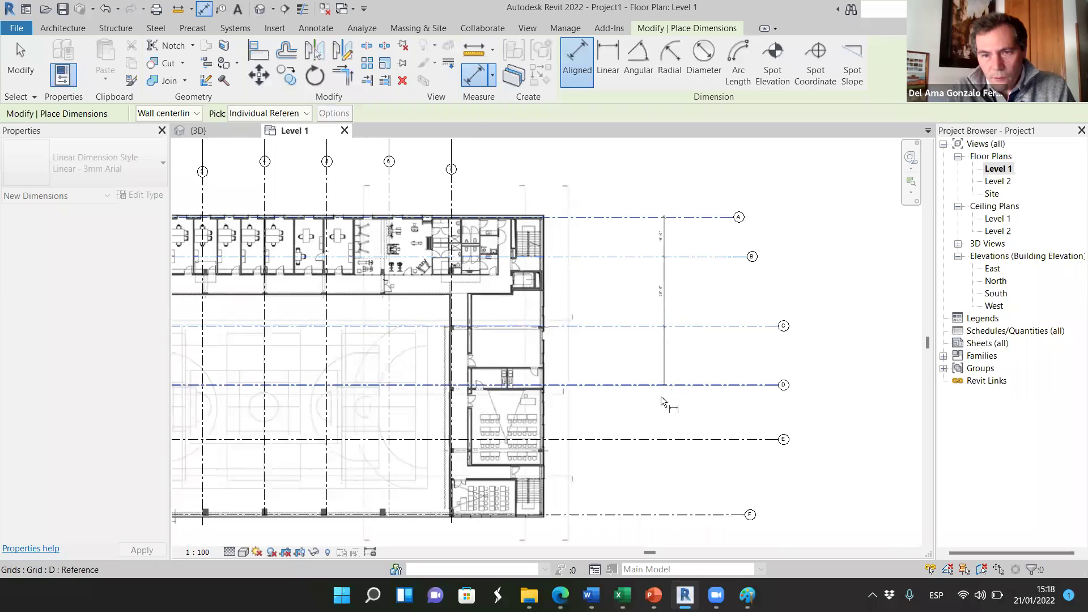
{"action": "left_click", "coordinate": [658, 440]}
{"action": "left_click", "coordinate": [661, 512]}
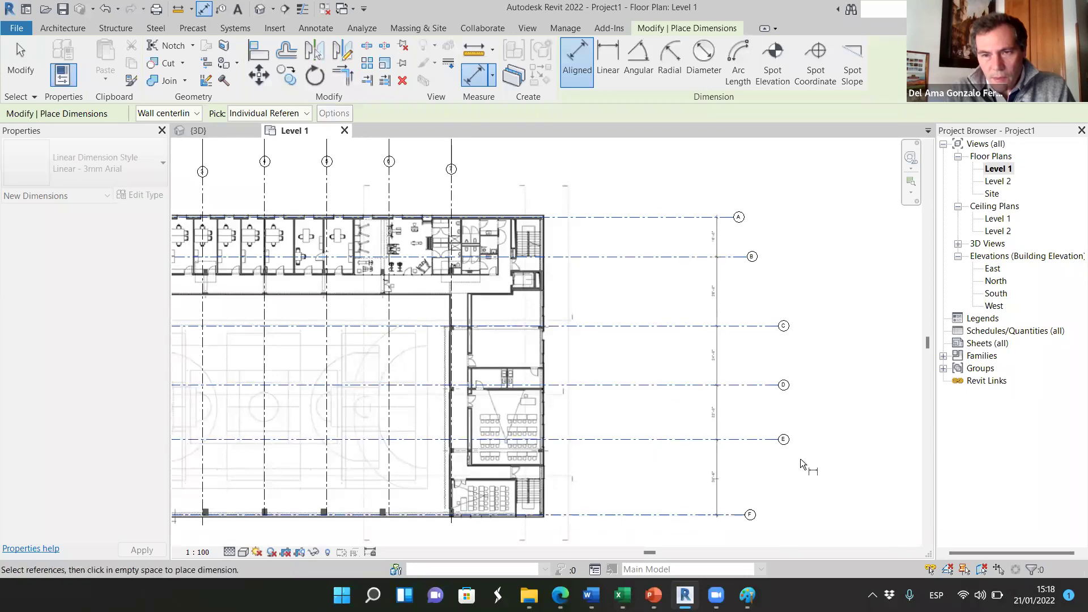
{"action": "left_click", "coordinate": [852, 449]}
- Apply the equality constraint to the dimension string across grids A to F and finish dimensioning
{"action": "scroll", "coordinate": [860, 369], "scroll_direction": "up", "scroll_amount": 3}
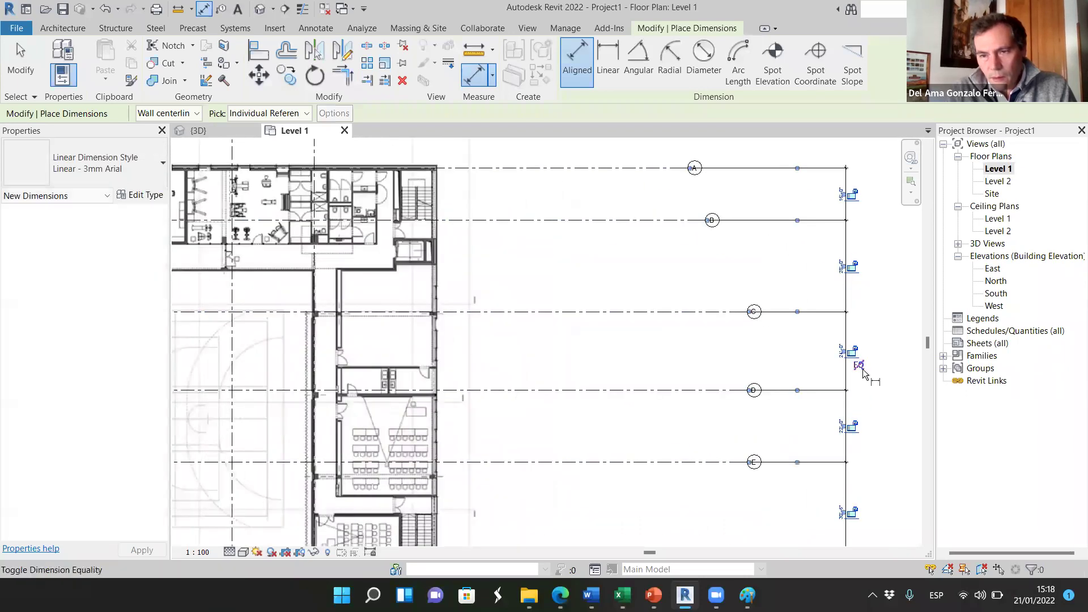
{"action": "left_click", "coordinate": [860, 366]}
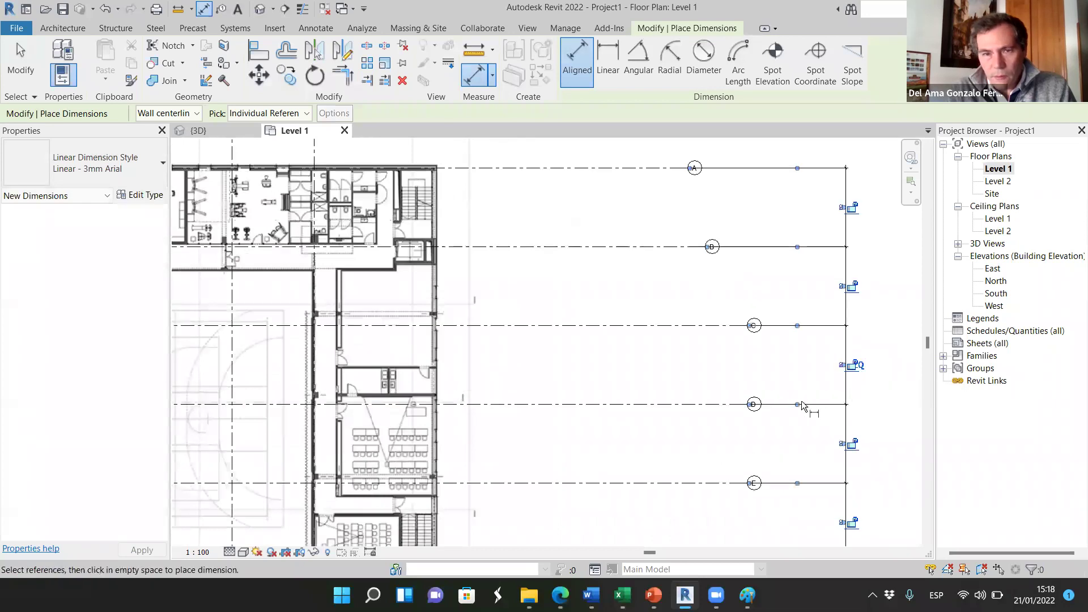
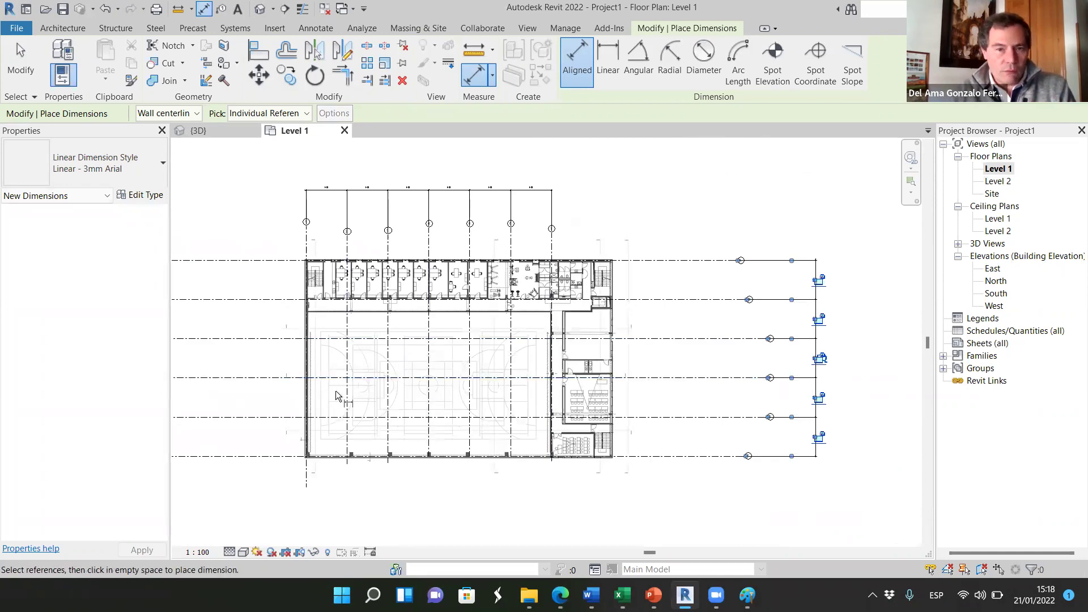
{"action": "scroll", "coordinate": [433, 391], "scroll_direction": "up", "scroll_amount": 2}
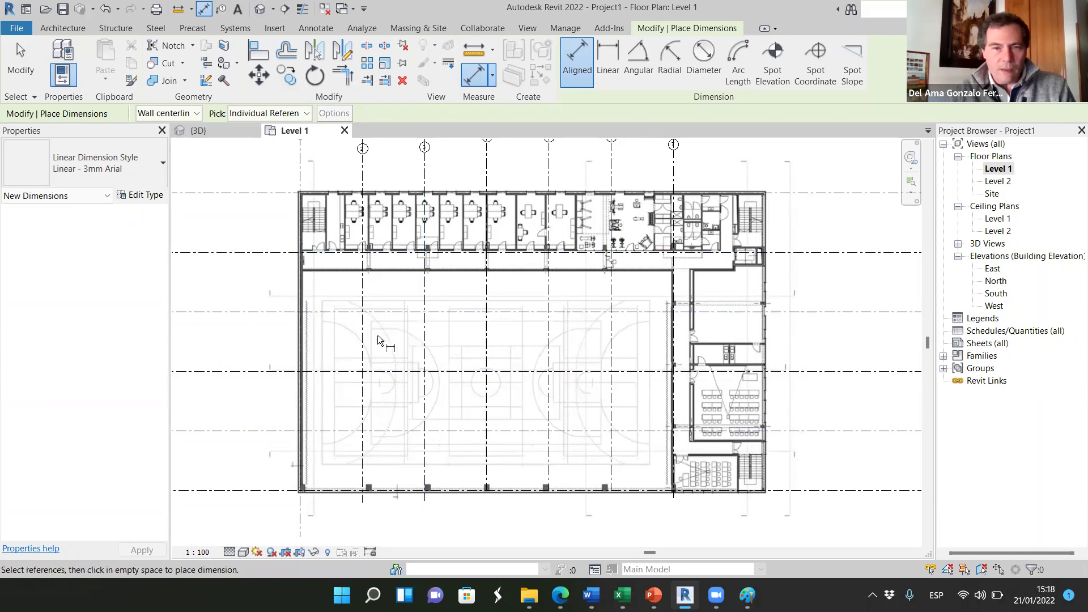
{"action": "scroll", "coordinate": [377, 357], "scroll_direction": "down", "scroll_amount": 2}
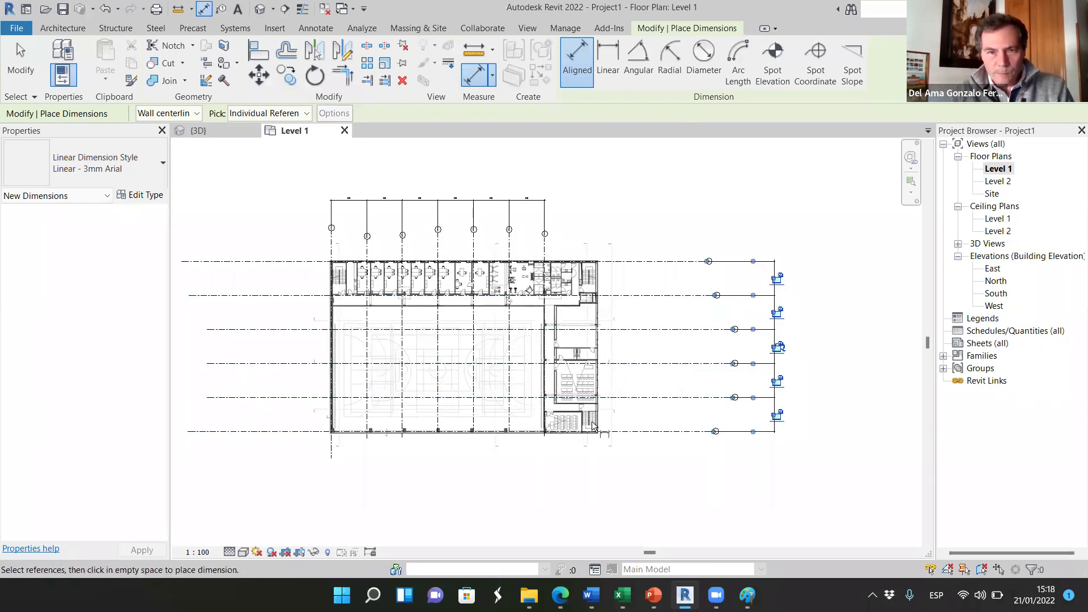
{"action": "left_click", "coordinate": [23, 60]}
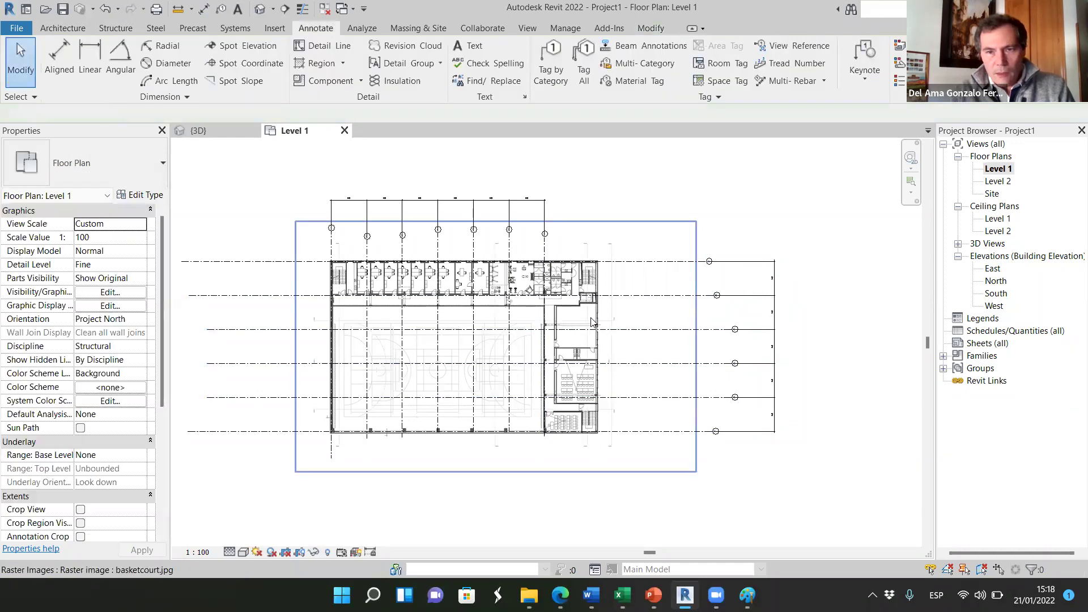
- Delete the basketcourt.jpg raster image from the Level 1 floor plan
{"action": "left_click", "coordinate": [639, 248]}
{"action": "key", "text": "Delete"}
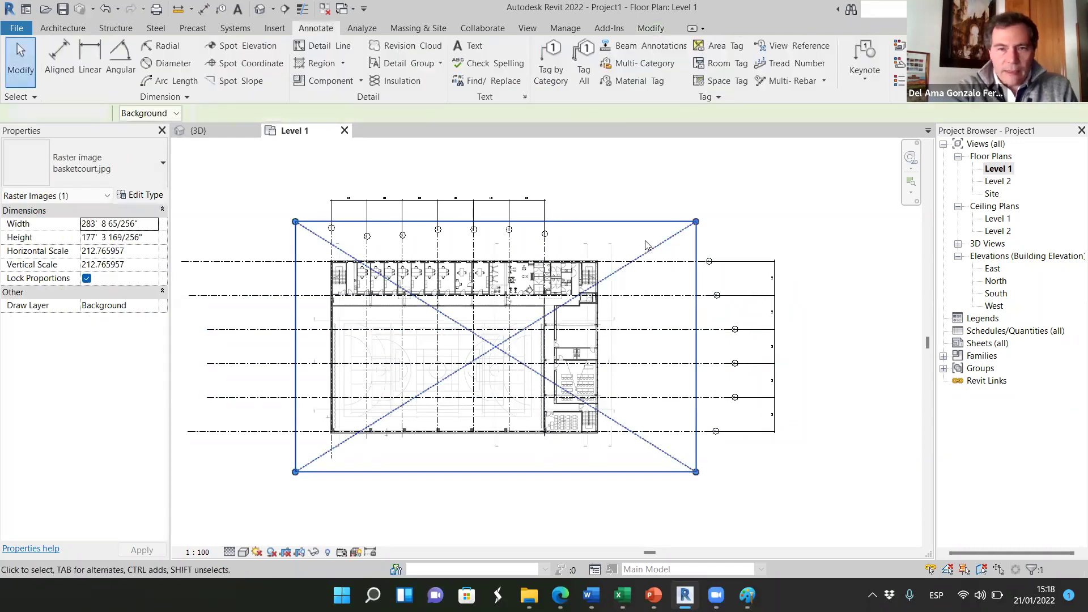
- Examine the grid heads and equality dimensions of the numbered grids 1 to 7 and lettered grids A to F
{"action": "scroll", "coordinate": [488, 323], "scroll_direction": "up", "scroll_amount": 2}
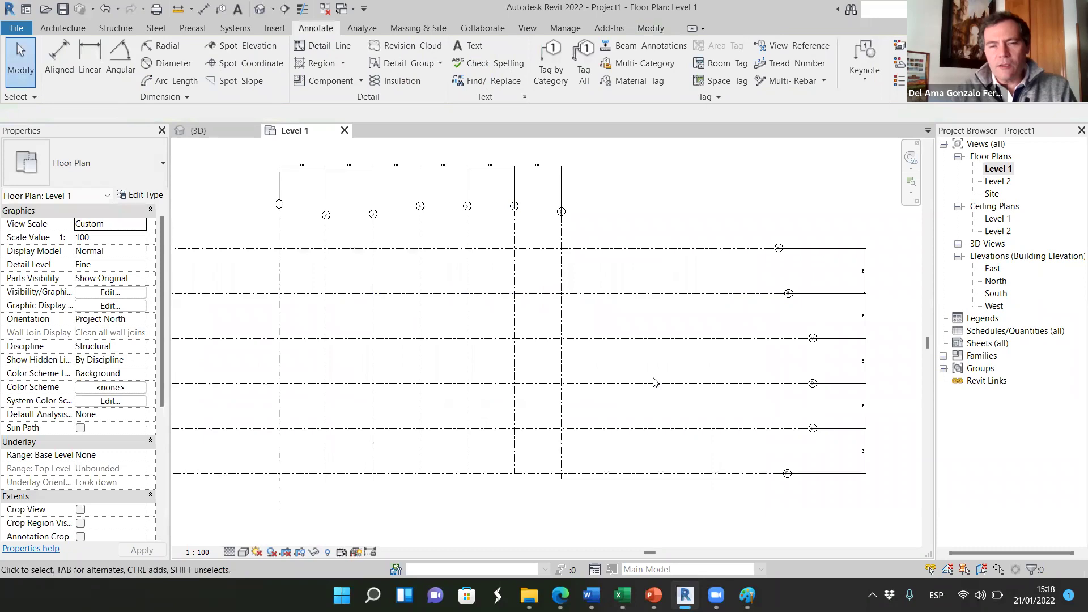
{"action": "scroll", "coordinate": [711, 325], "scroll_direction": "down", "scroll_amount": 3}
{"action": "scroll", "coordinate": [607, 257], "scroll_direction": "up", "scroll_amount": 3}
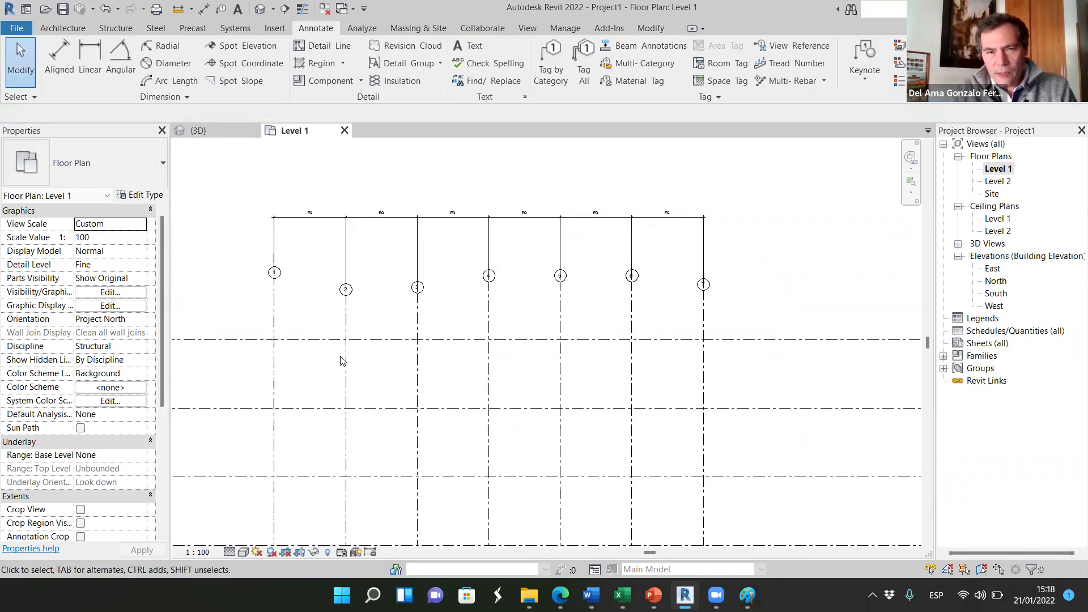
{"action": "scroll", "coordinate": [364, 287], "scroll_direction": "down", "scroll_amount": 2}
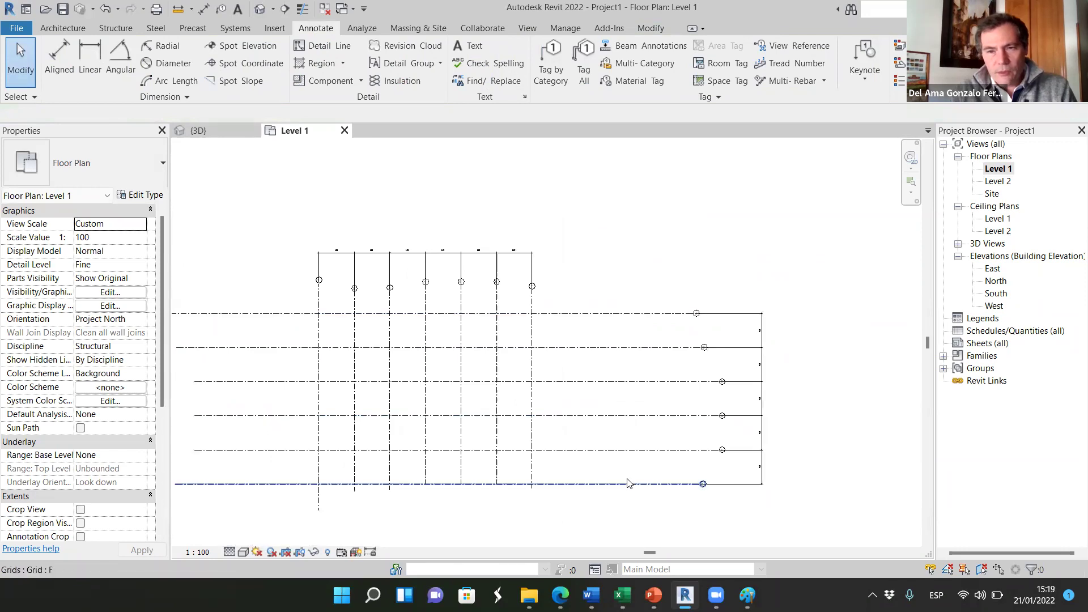
{"action": "scroll", "coordinate": [374, 308], "scroll_direction": "up", "scroll_amount": 3}
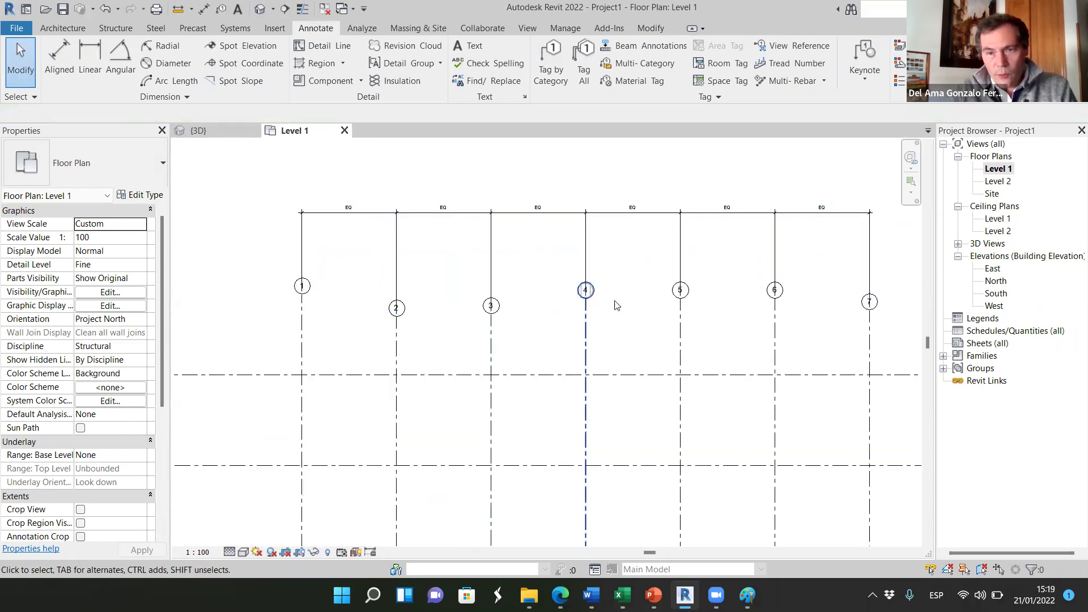
{"action": "scroll", "coordinate": [634, 322], "scroll_direction": "down", "scroll_amount": 2}
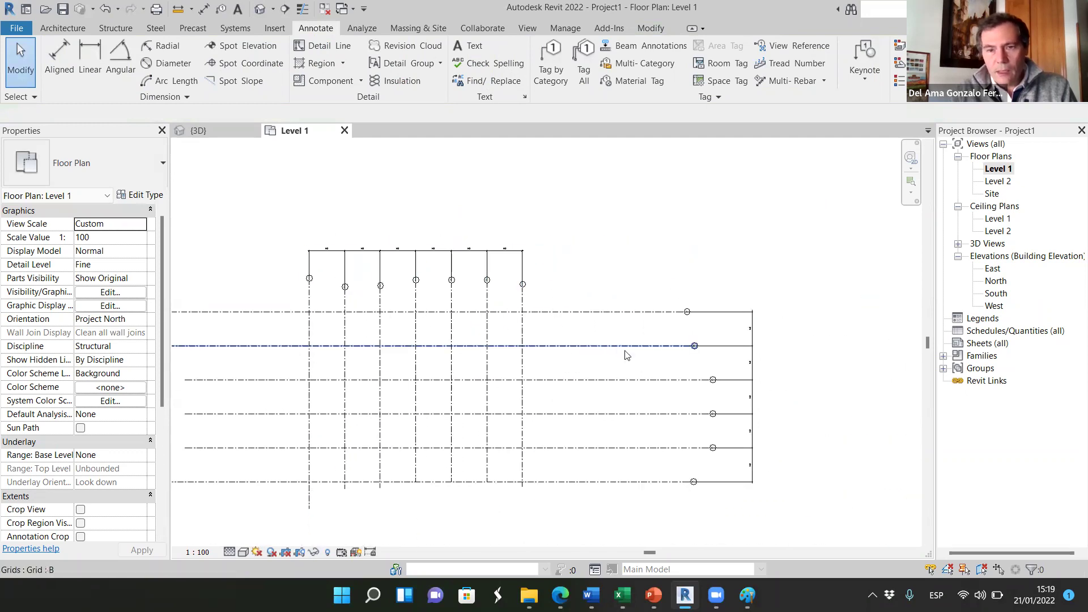
{"action": "scroll", "coordinate": [714, 292], "scroll_direction": "up", "scroll_amount": 4}
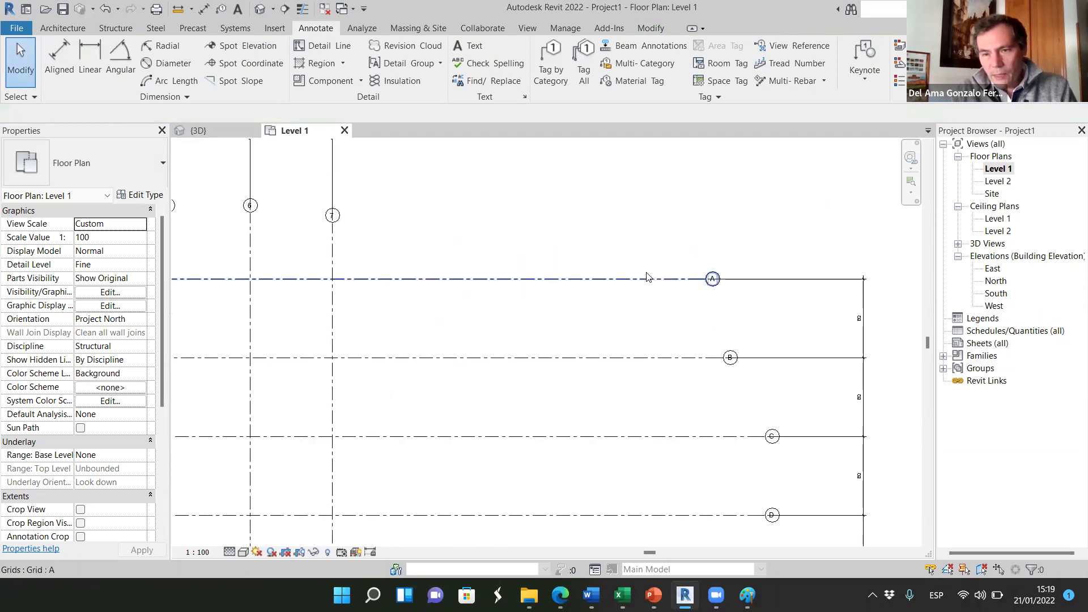
{"action": "scroll", "coordinate": [652, 442], "scroll_direction": "down", "scroll_amount": 3}
{"action": "scroll", "coordinate": [652, 442], "scroll_direction": "up", "scroll_amount": 2}
{"action": "scroll", "coordinate": [628, 420], "scroll_direction": "down", "scroll_amount": 1}
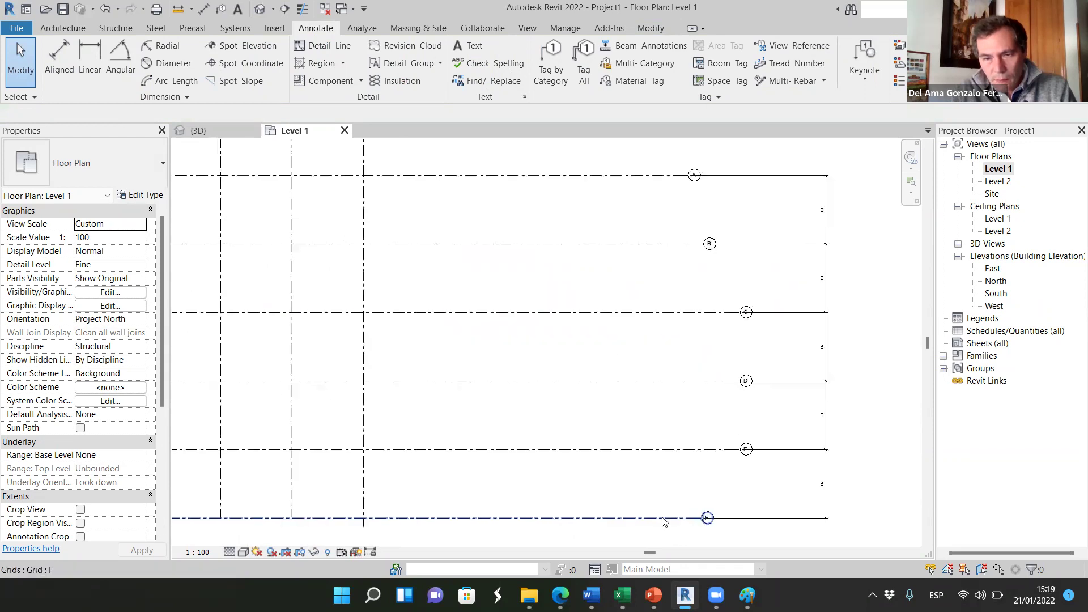
{"action": "scroll", "coordinate": [559, 278], "scroll_direction": "up", "scroll_amount": 1}
{"action": "scroll", "coordinate": [690, 433], "scroll_direction": "up", "scroll_amount": 4}
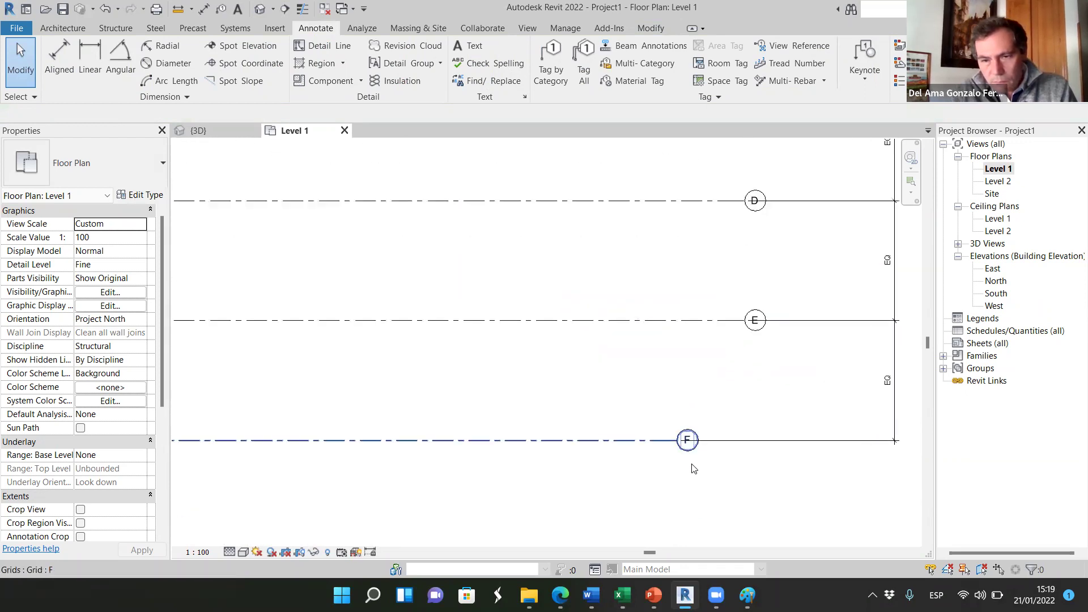
{"action": "scroll", "coordinate": [618, 363], "scroll_direction": "down", "scroll_amount": 7}
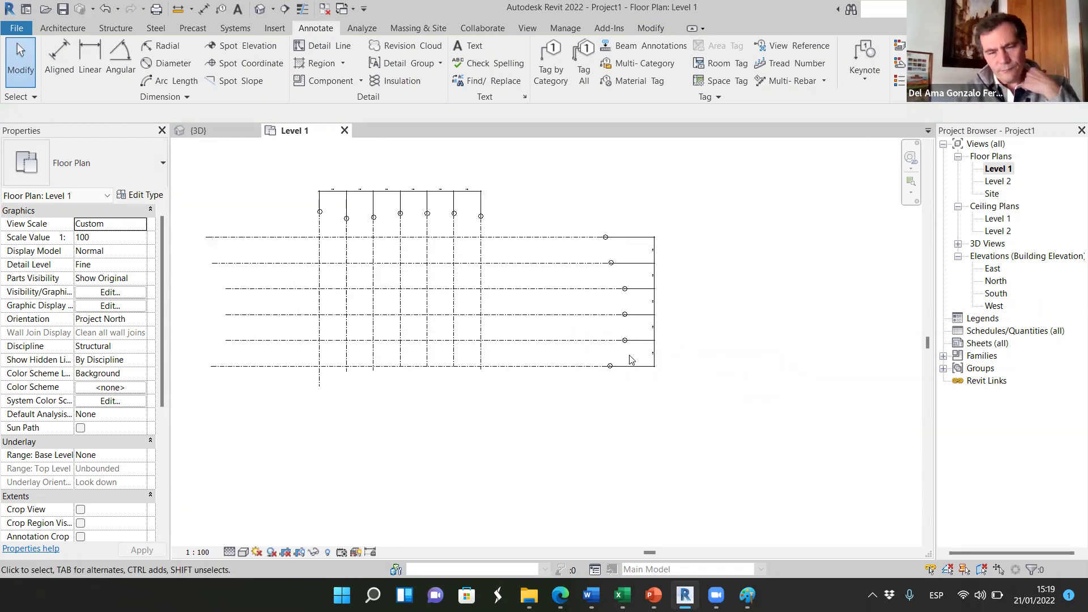
- Delete the equality dimension string of grids A to F while leaving the grids constrained
{"action": "scroll", "coordinate": [680, 334], "scroll_direction": "up", "scroll_amount": 2}
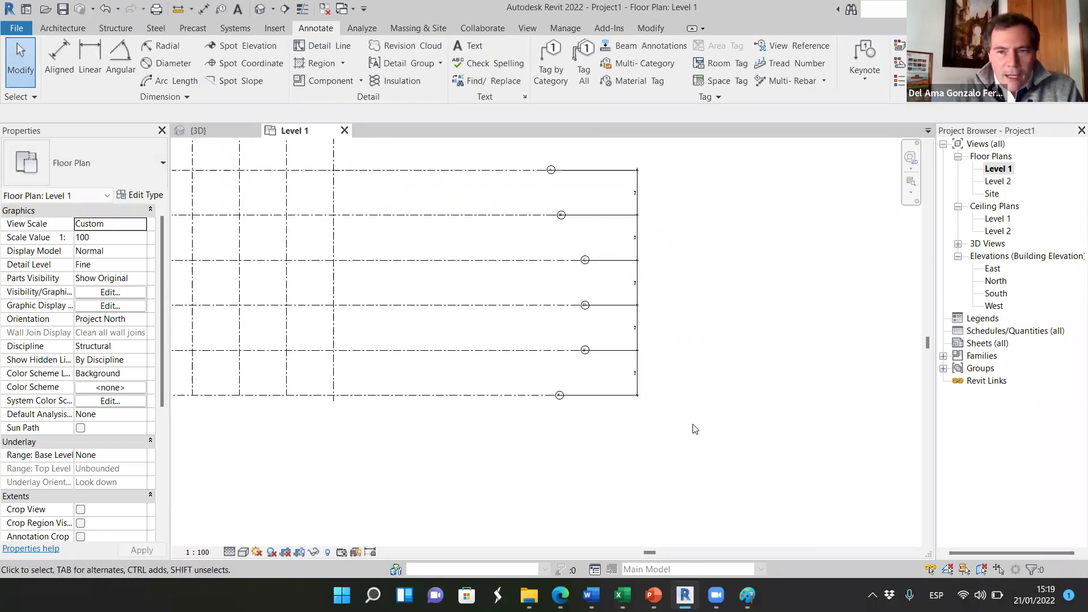
{"action": "left_click", "coordinate": [634, 183]}
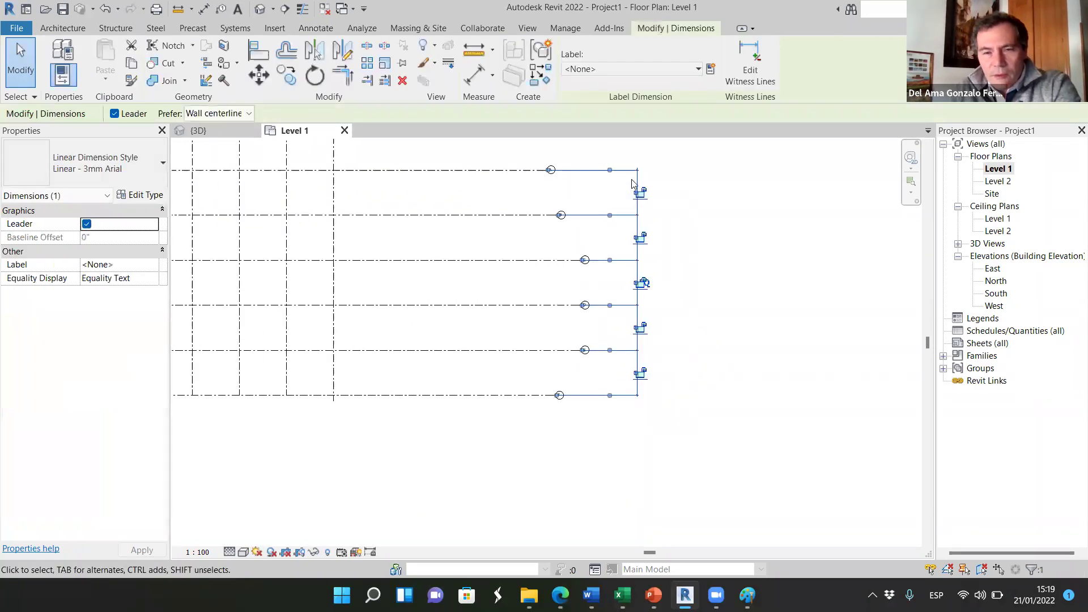
{"action": "key", "text": "Delete"}
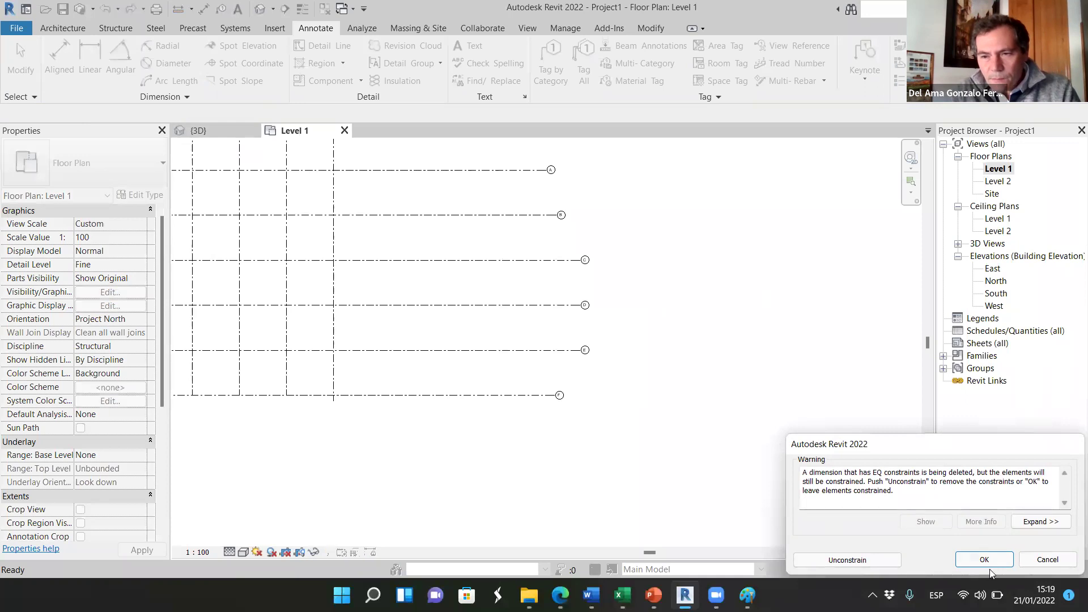
{"action": "left_click", "coordinate": [985, 561]}
- Delete the equality dimension string above grids 1 to 7 while leaving the grids constrained
{"action": "scroll", "coordinate": [743, 408], "scroll_direction": "down", "scroll_amount": 2}
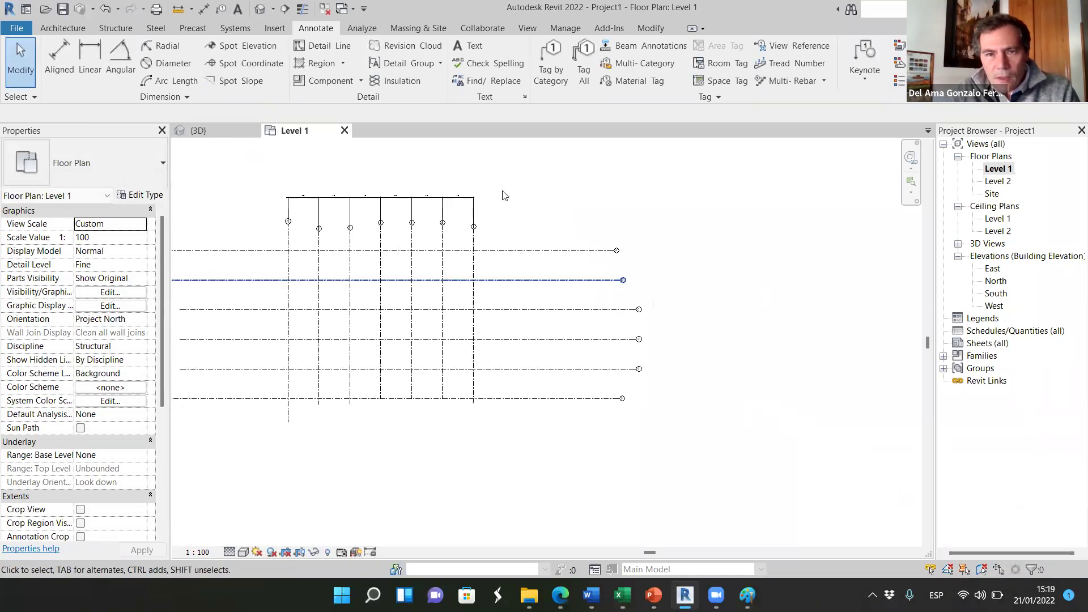
{"action": "left_click", "coordinate": [446, 202]}
{"action": "key", "text": "Delete"}
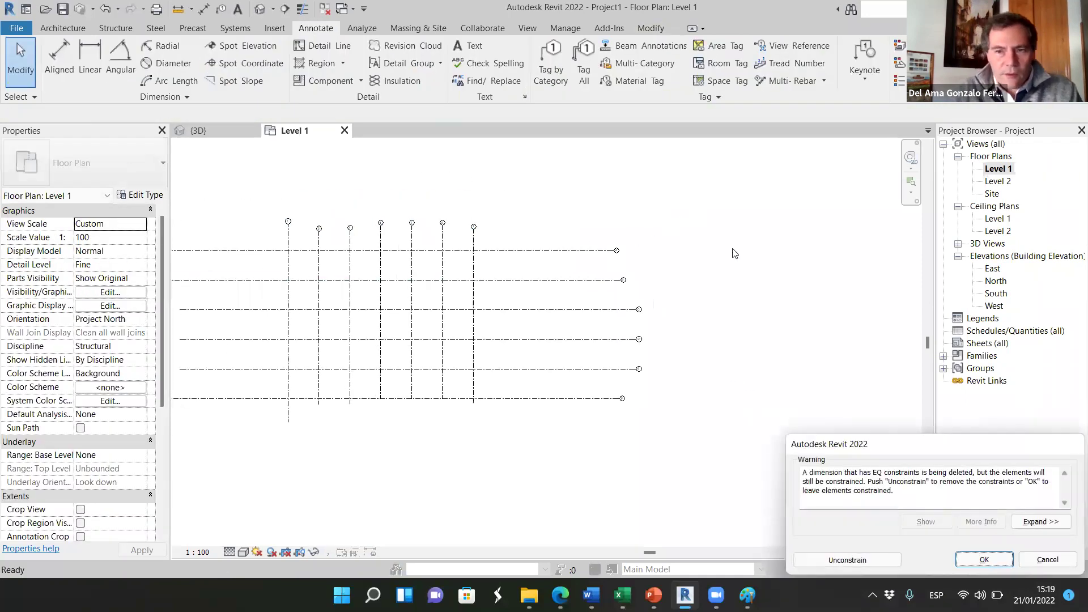
{"action": "left_click", "coordinate": [984, 560]}
- Review the cleaned-up grid layout, look at the 3D view, and return to the Level 1 floor plan
{"action": "scroll", "coordinate": [219, 252], "scroll_direction": "up", "scroll_amount": 2}
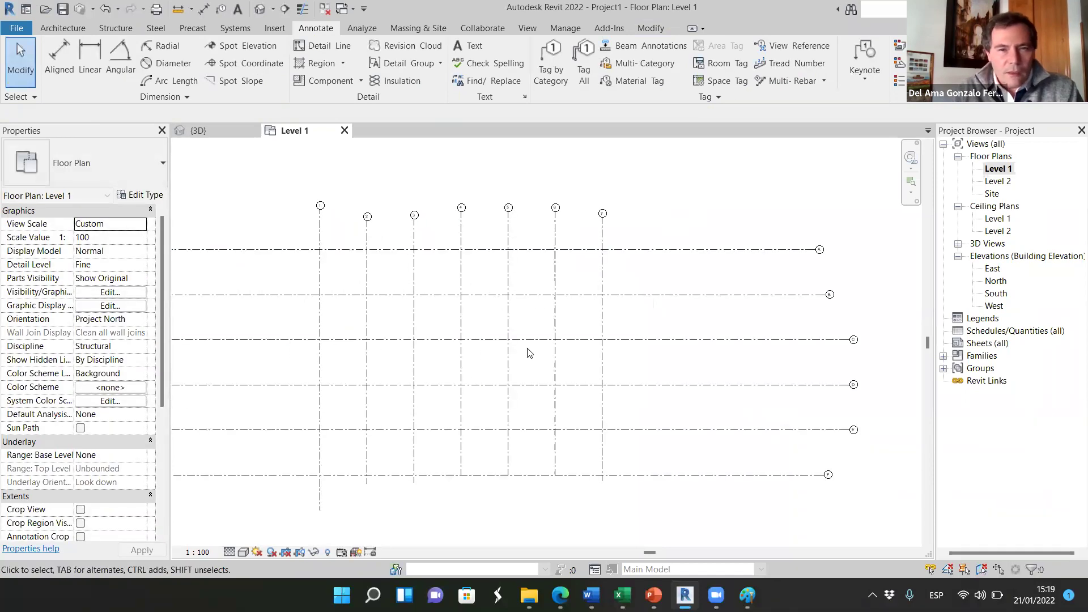
{"action": "scroll", "coordinate": [552, 280], "scroll_direction": "down", "scroll_amount": 2}
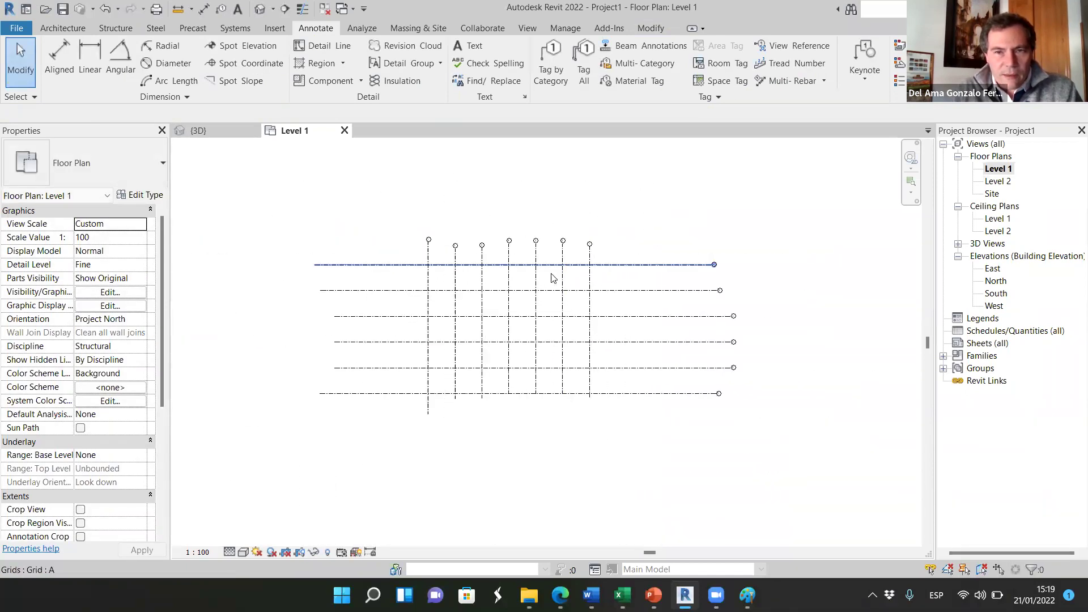
{"action": "scroll", "coordinate": [511, 286], "scroll_direction": "up", "scroll_amount": 1}
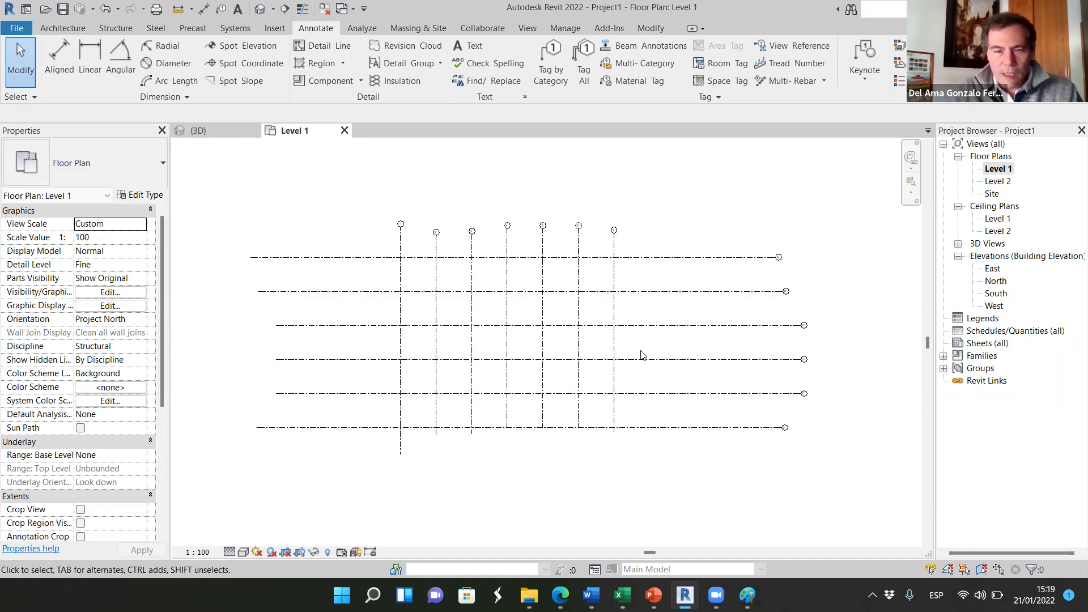
{"action": "scroll", "coordinate": [475, 374], "scroll_direction": "down", "scroll_amount": 2}
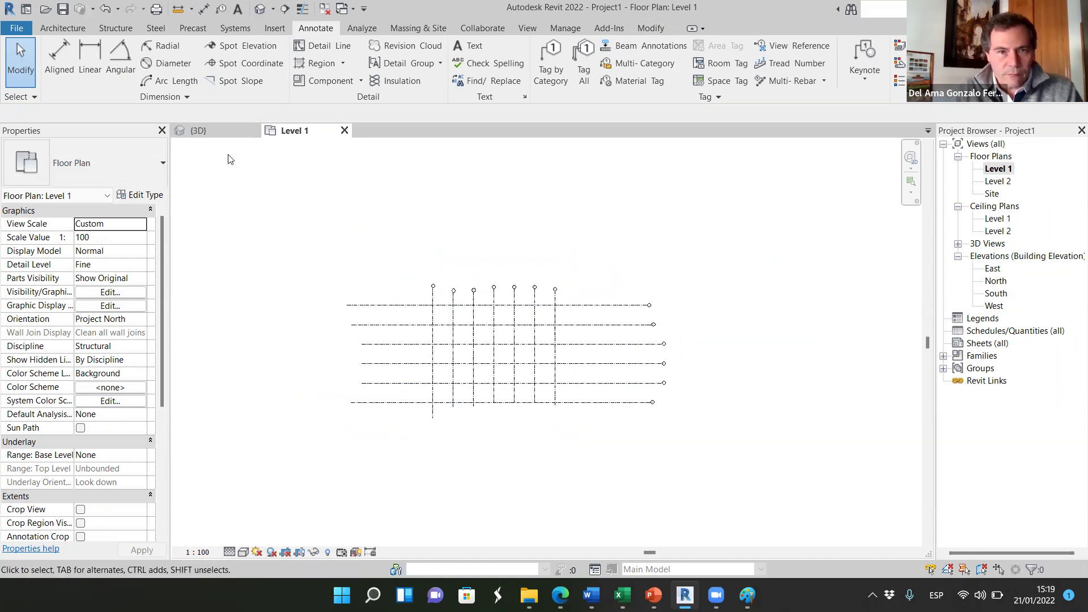
{"action": "key", "text": "ctrl+Tab"}
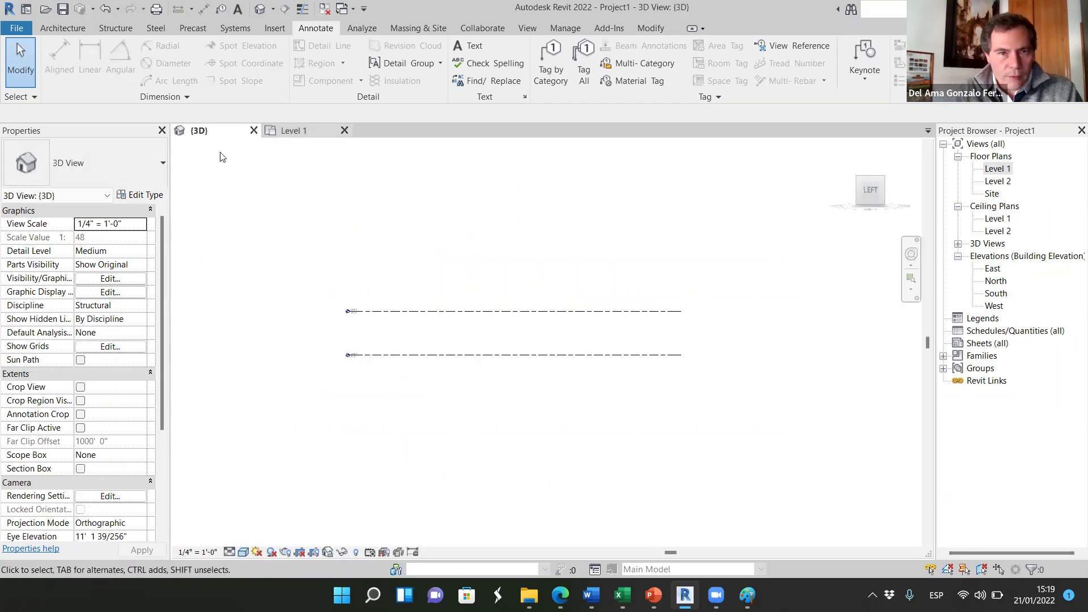
{"action": "key", "text": "ctrl+Tab"}
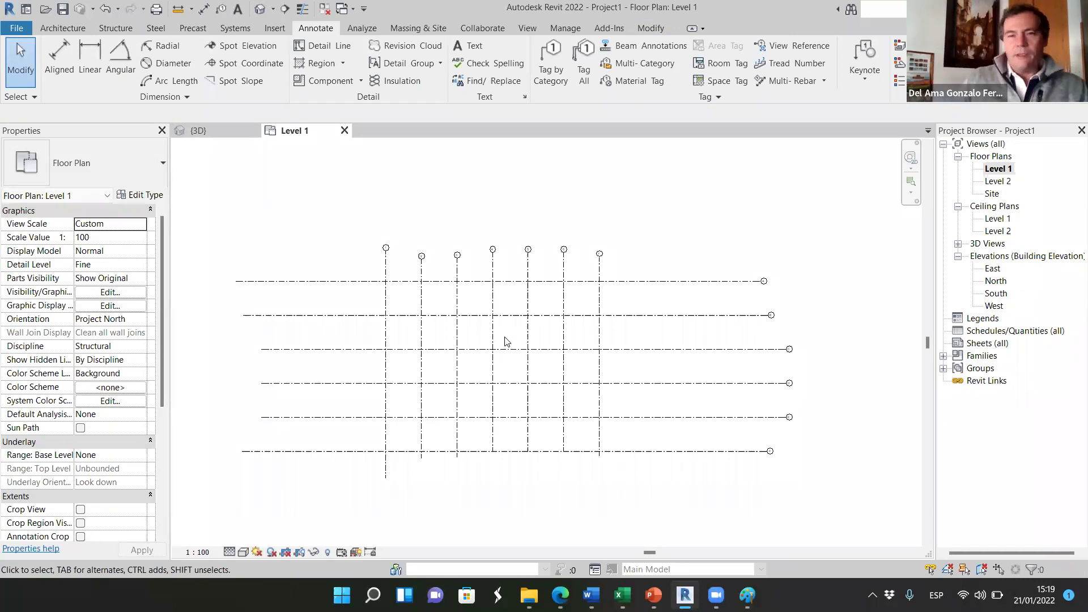
- Draw Scope Box 1 with a height of 40' 0" around the numbered grids in the Level 1 floor plan
{"action": "left_click", "coordinate": [528, 29]}
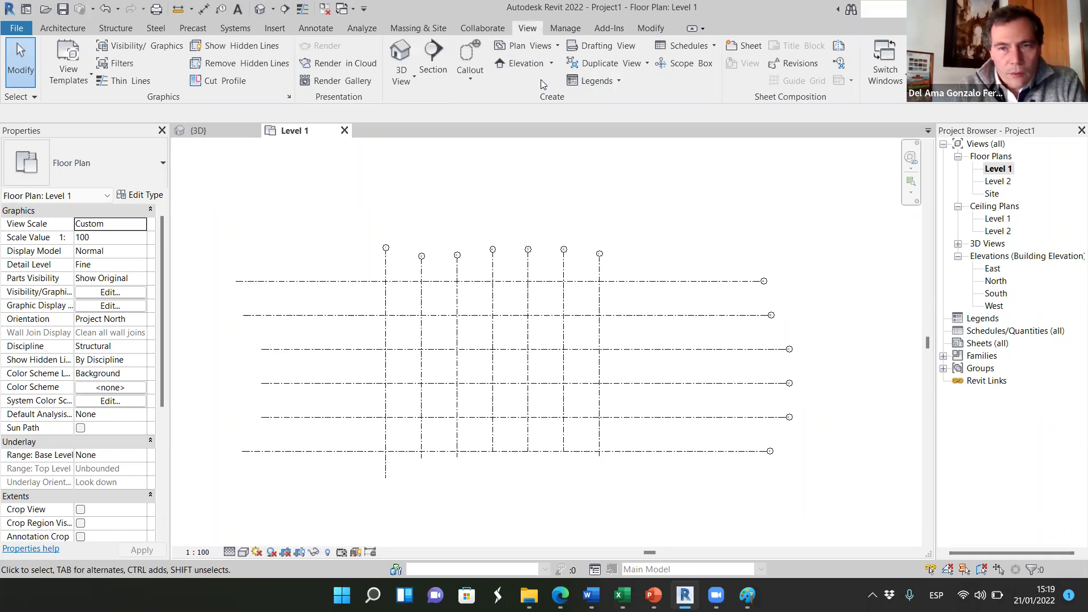
{"action": "left_click", "coordinate": [681, 65]}
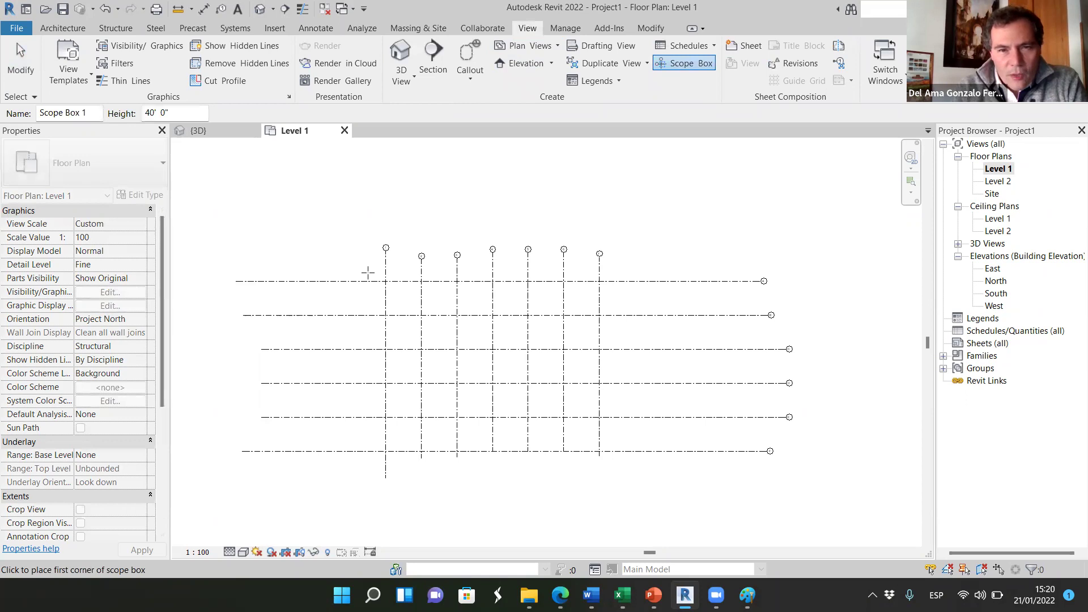
{"action": "scroll", "coordinate": [245, 224], "scroll_direction": "down", "scroll_amount": 3}
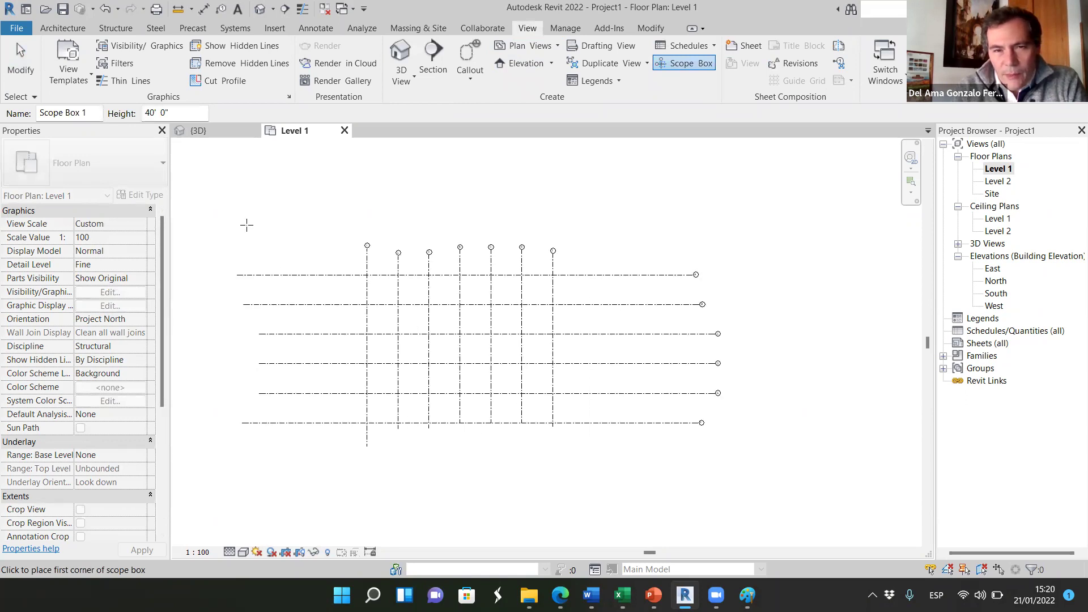
{"action": "scroll", "coordinate": [341, 256], "scroll_direction": "up", "scroll_amount": 2}
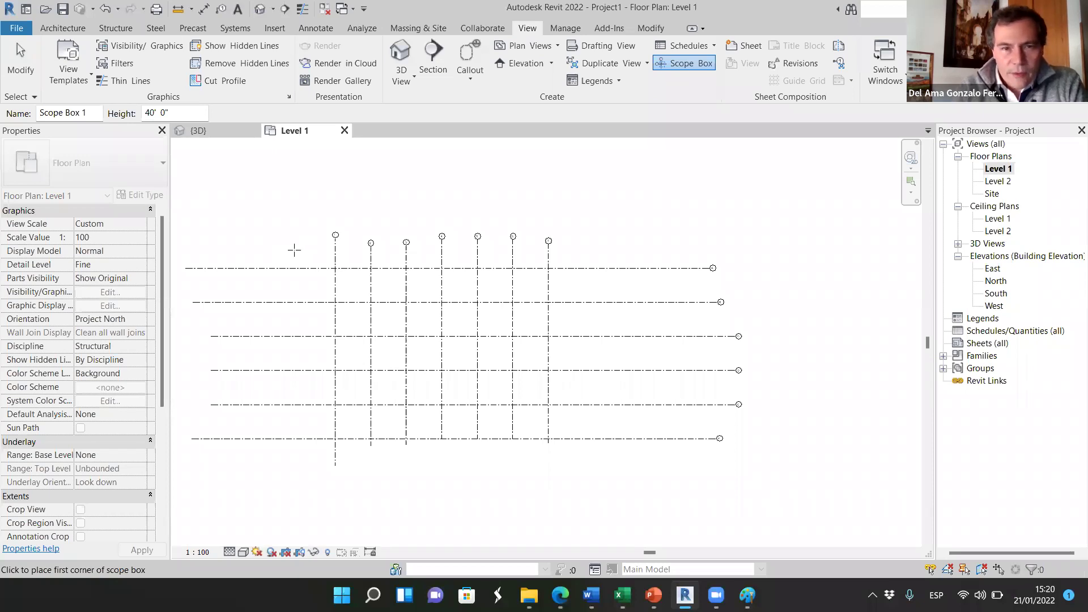
{"action": "left_click", "coordinate": [276, 219]}
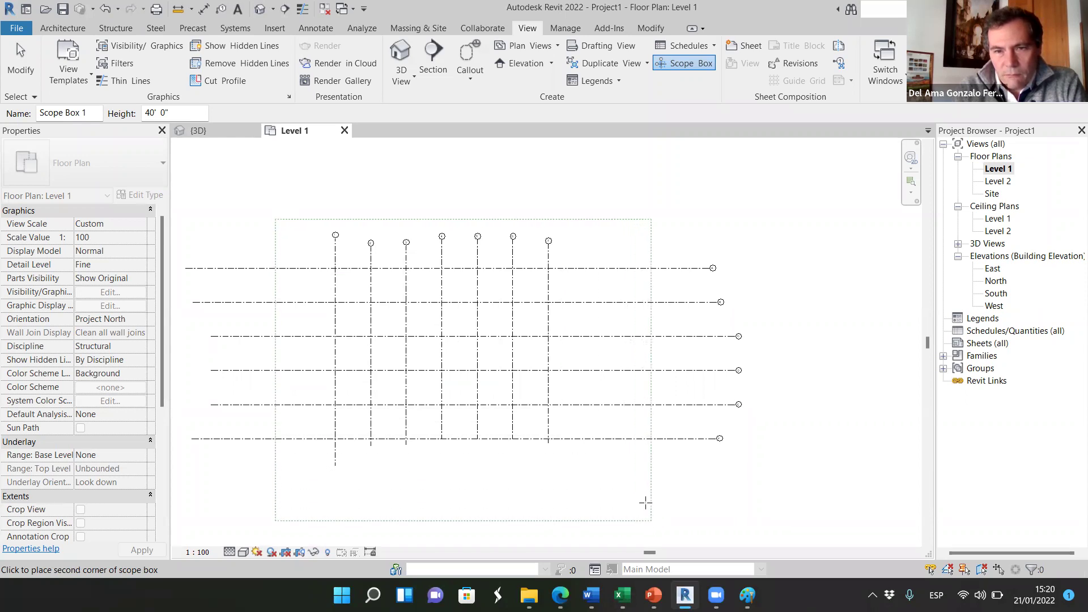
{"action": "left_click", "coordinate": [624, 471]}
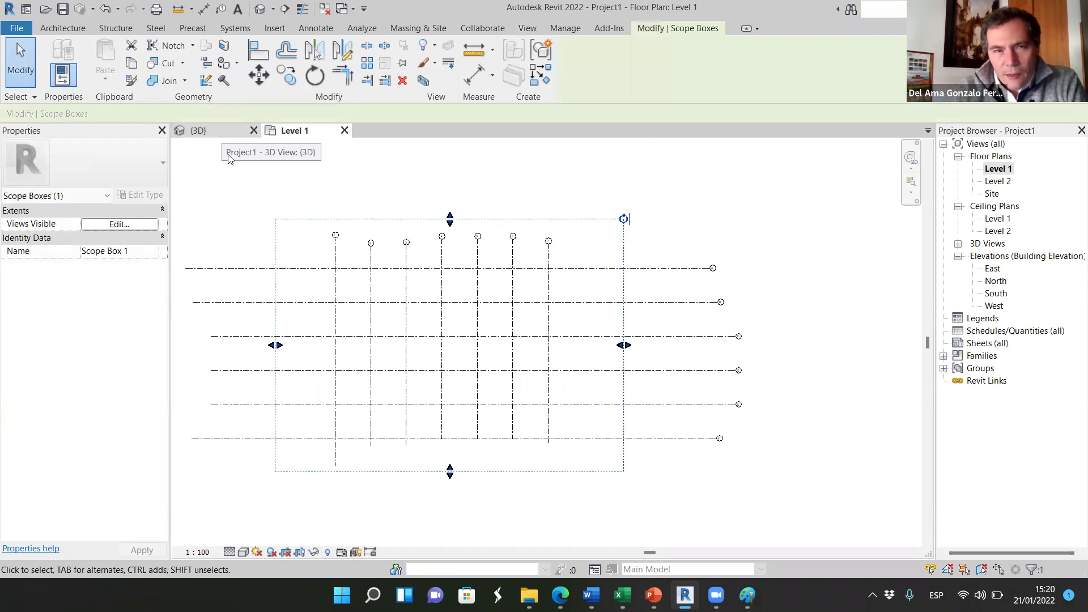
- In the 3D view, extend the base of Scope Box 1 downward so it reaches below Level 1
{"action": "left_click", "coordinate": [199, 130]}
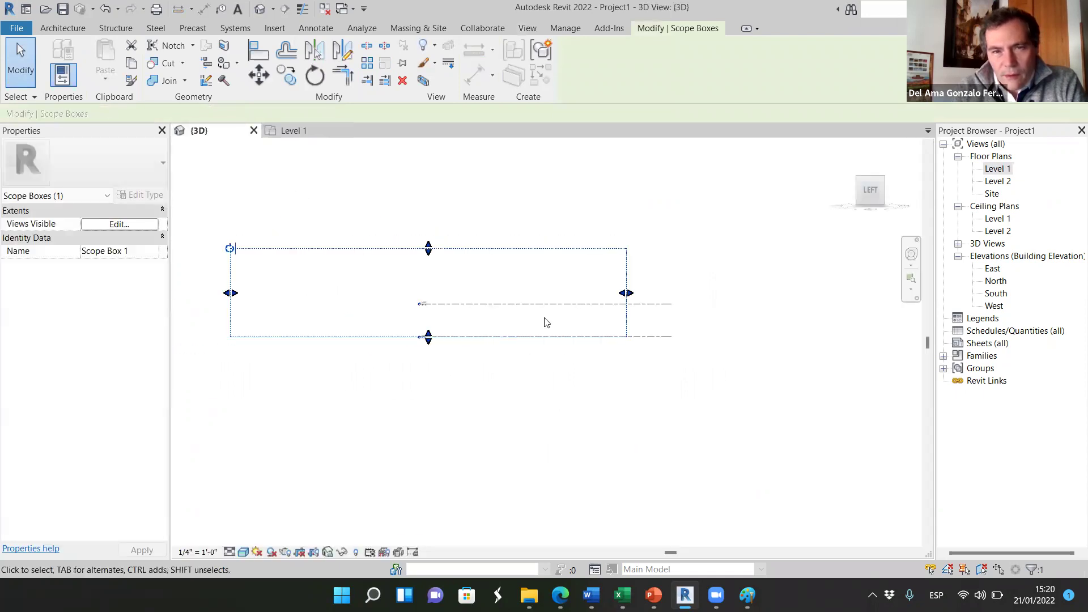
{"action": "scroll", "coordinate": [443, 309], "scroll_direction": "up", "scroll_amount": 2}
{"action": "scroll", "coordinate": [690, 341], "scroll_direction": "up", "scroll_amount": 2}
{"action": "left_click_drag", "start_coordinate": [286, 351], "coordinate": [308, 440]}
{"action": "scroll", "coordinate": [762, 404], "scroll_direction": "down", "scroll_amount": 1}
{"action": "scroll", "coordinate": [646, 386], "scroll_direction": "down", "scroll_amount": 2}
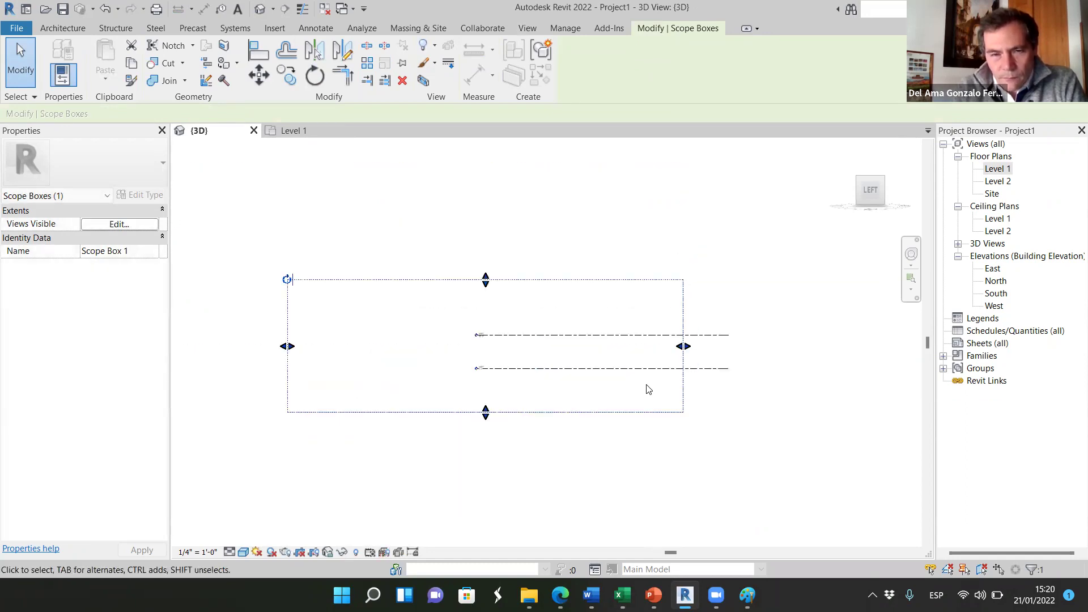
{"action": "left_click", "coordinate": [591, 468]}
- Assign Scope Box 1 to the Level 1 datum in the 3D view
{"action": "scroll", "coordinate": [532, 376], "scroll_direction": "up", "scroll_amount": 2}
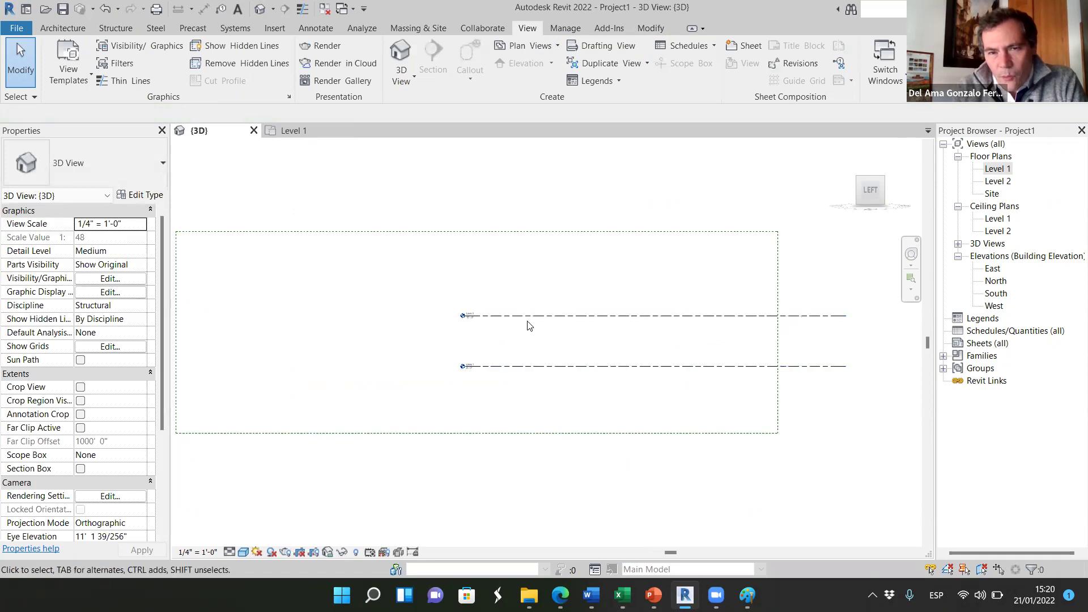
{"action": "left_click", "coordinate": [549, 367]}
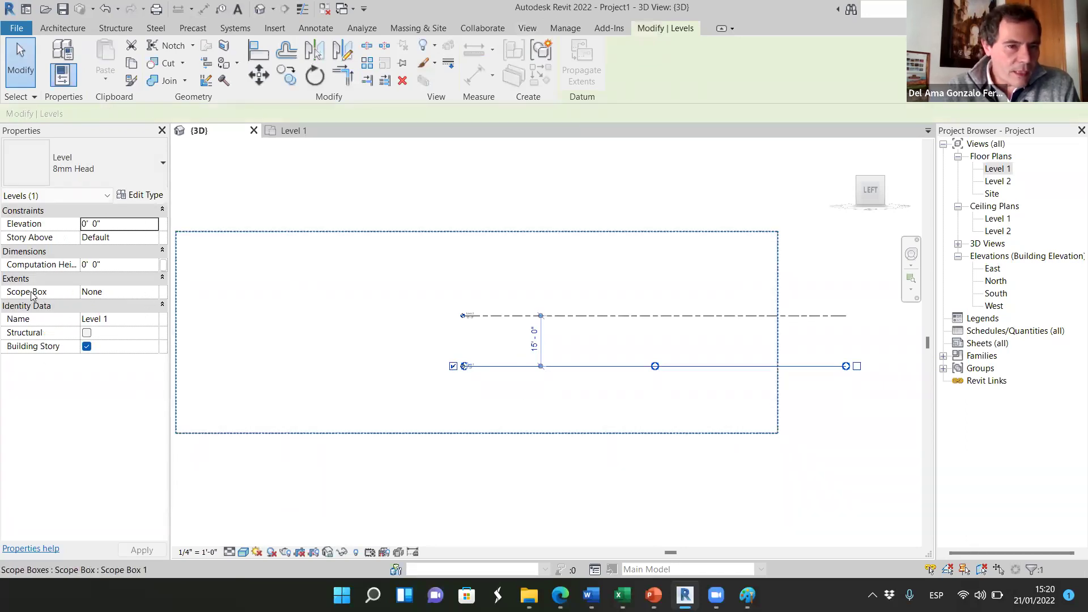
{"action": "left_click", "coordinate": [154, 295]}
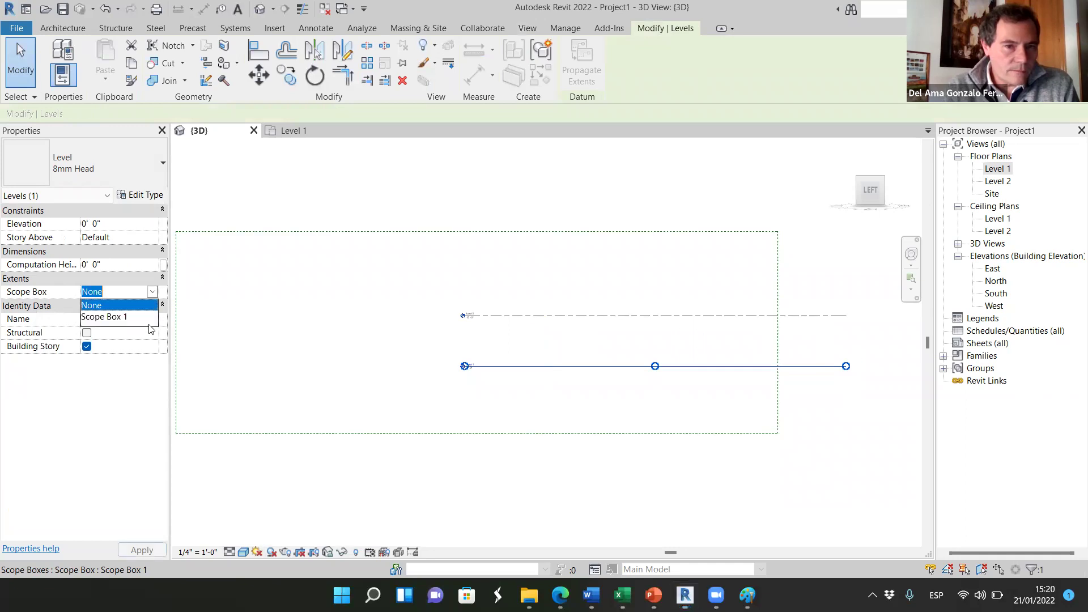
{"action": "left_click", "coordinate": [111, 317]}
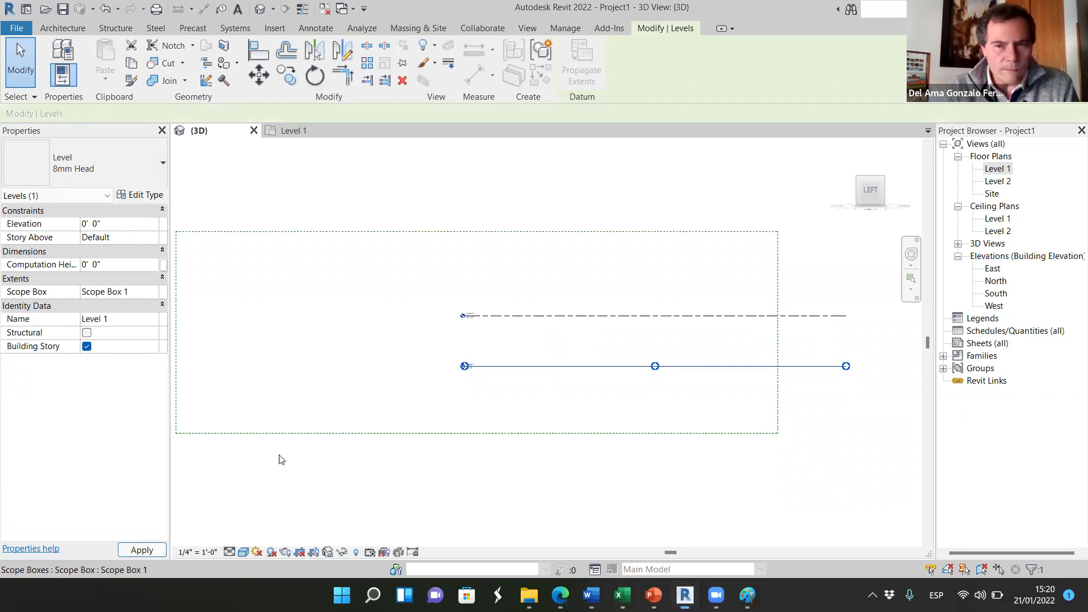
{"action": "scroll", "coordinate": [597, 458], "scroll_direction": "down", "scroll_amount": 1}
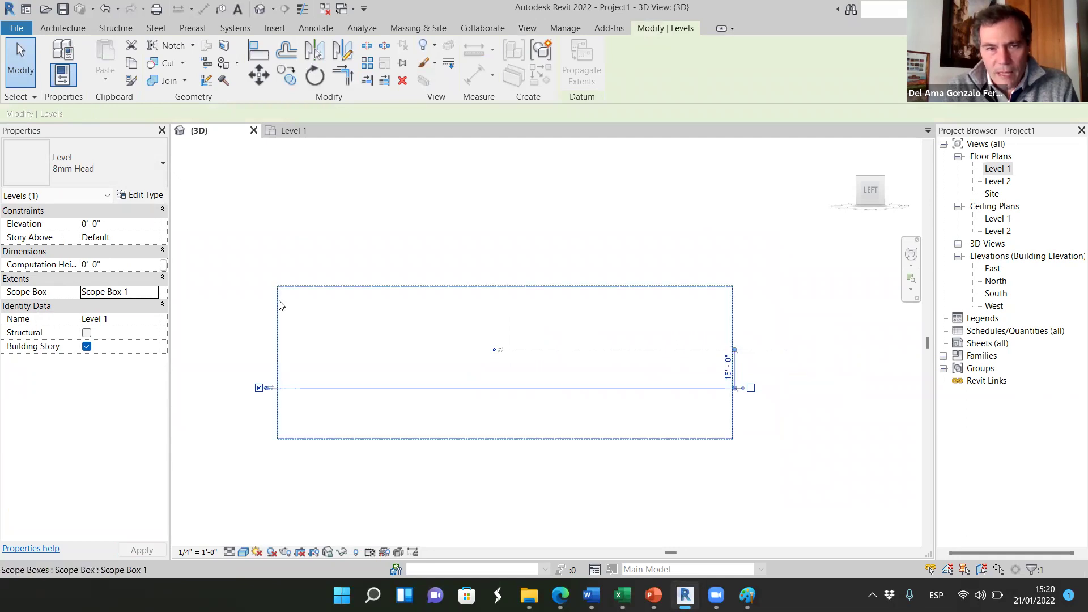
- Assign Scope Box 1 to the Level 2 datum and inspect both levels inside the box from an angled 3D view
{"action": "left_click", "coordinate": [615, 350]}
{"action": "left_click", "coordinate": [150, 293]}
{"action": "left_click", "coordinate": [130, 315]}
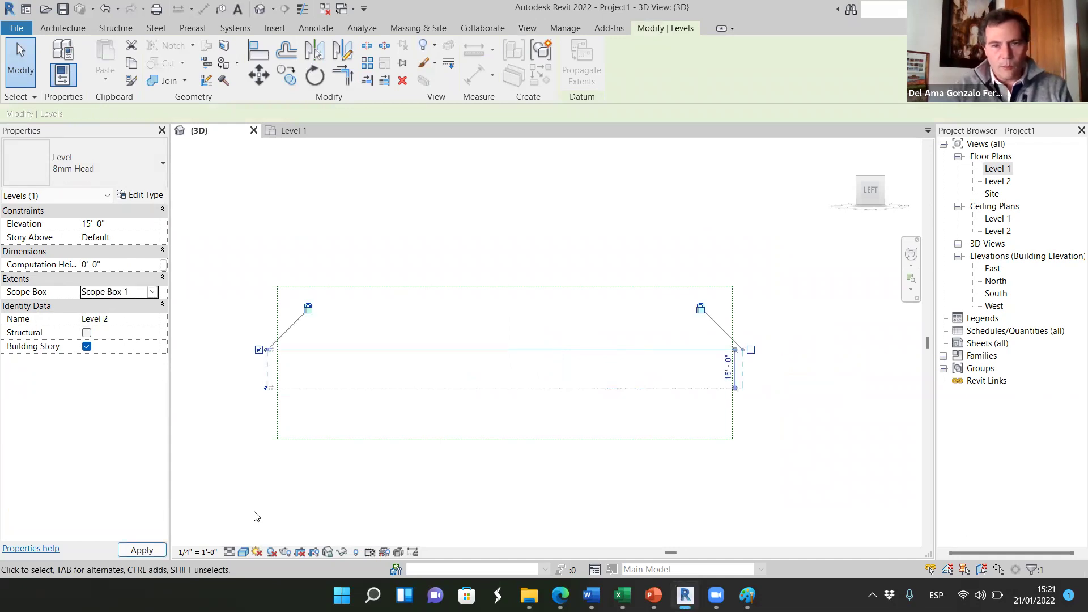
{"action": "left_click", "coordinate": [335, 499]}
{"action": "scroll", "coordinate": [243, 377], "scroll_direction": "down", "scroll_amount": 2}
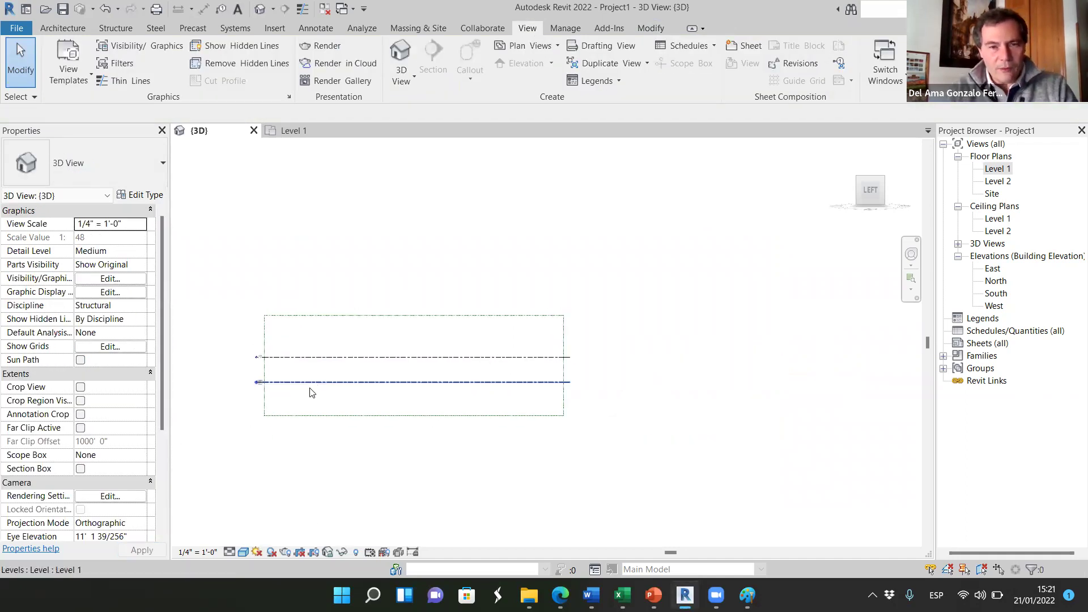
{"action": "middle_click_drag", "start_coordinate": [382, 461], "coordinate": [479, 528], "text": "shift"}
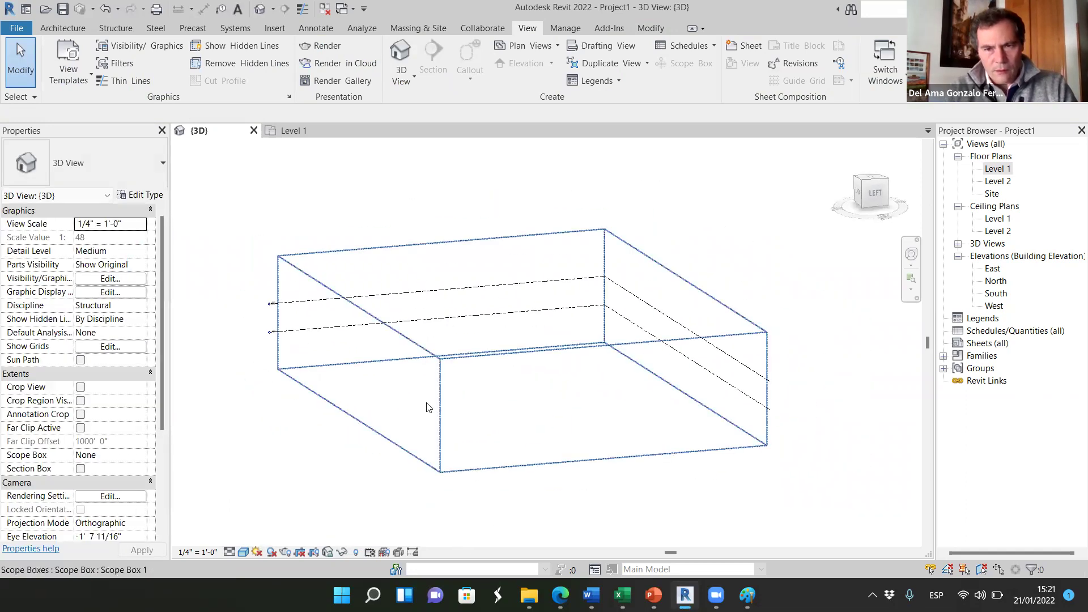
{"action": "scroll", "coordinate": [445, 373], "scroll_direction": "down", "scroll_amount": 1}
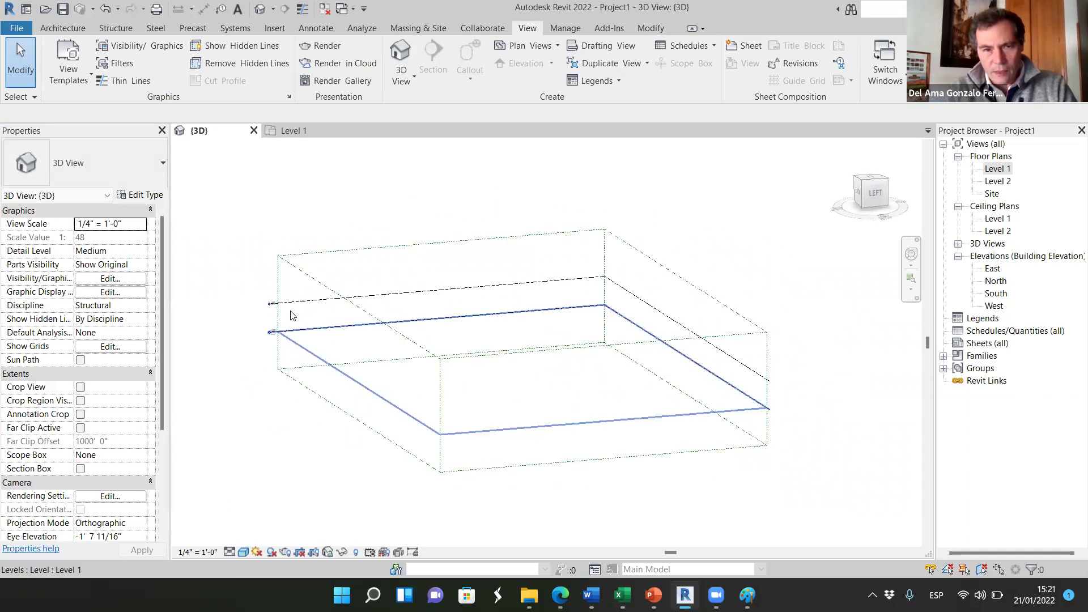
{"action": "scroll", "coordinate": [706, 351], "scroll_direction": "up", "scroll_amount": 1}
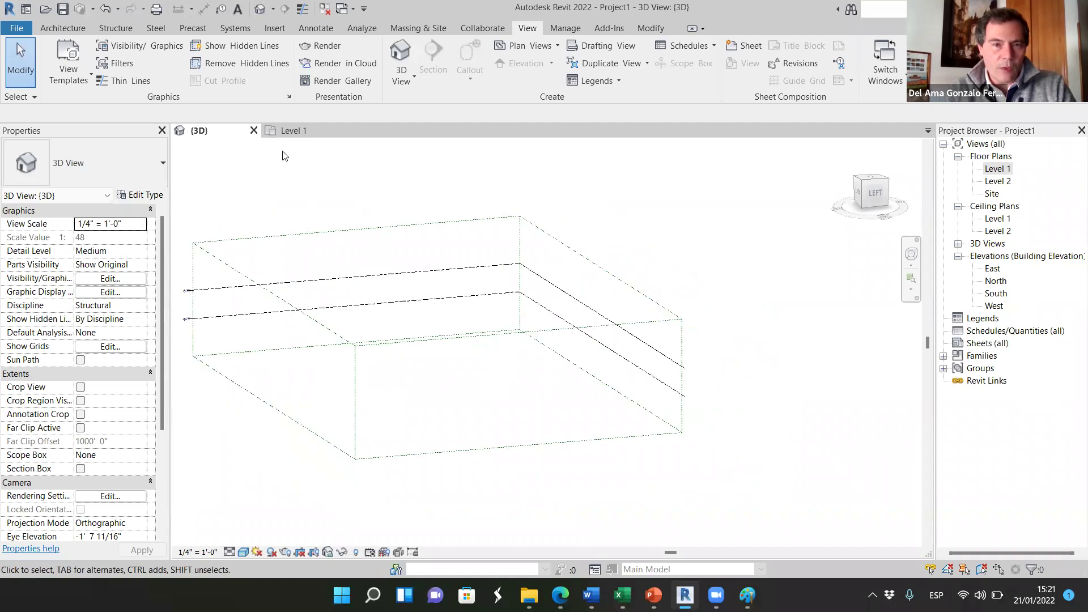
- Assign Scope Box 1 to all numbered and lettered grids in the Level 1 floor plan and check the 3D view
{"action": "left_click", "coordinate": [290, 131]}
{"action": "scroll", "coordinate": [533, 366], "scroll_direction": "down", "scroll_amount": 1}
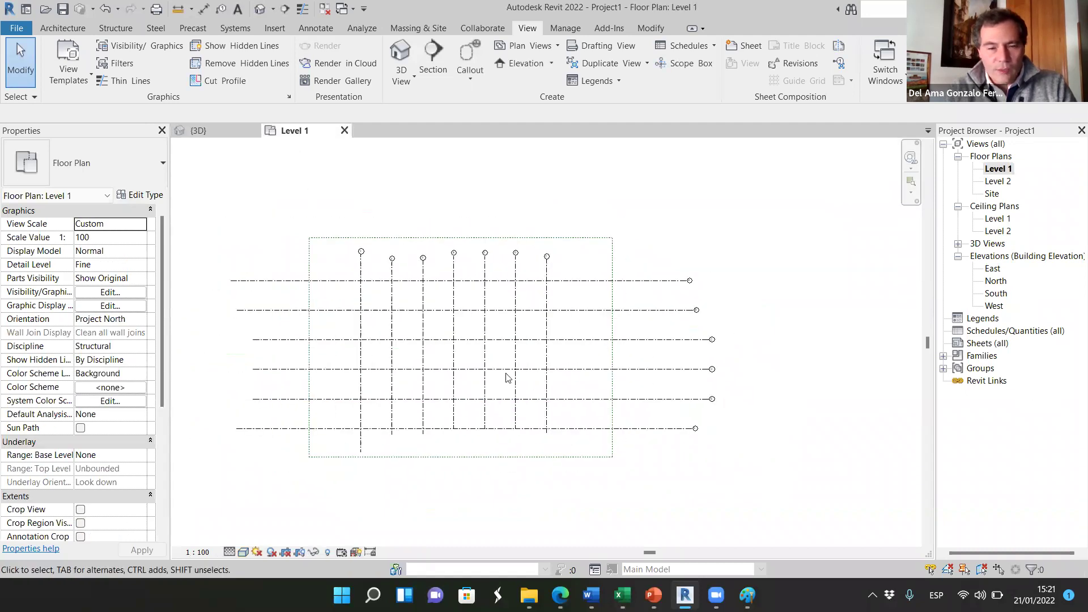
{"action": "left_click_drag", "start_coordinate": [202, 503], "coordinate": [825, 253]}
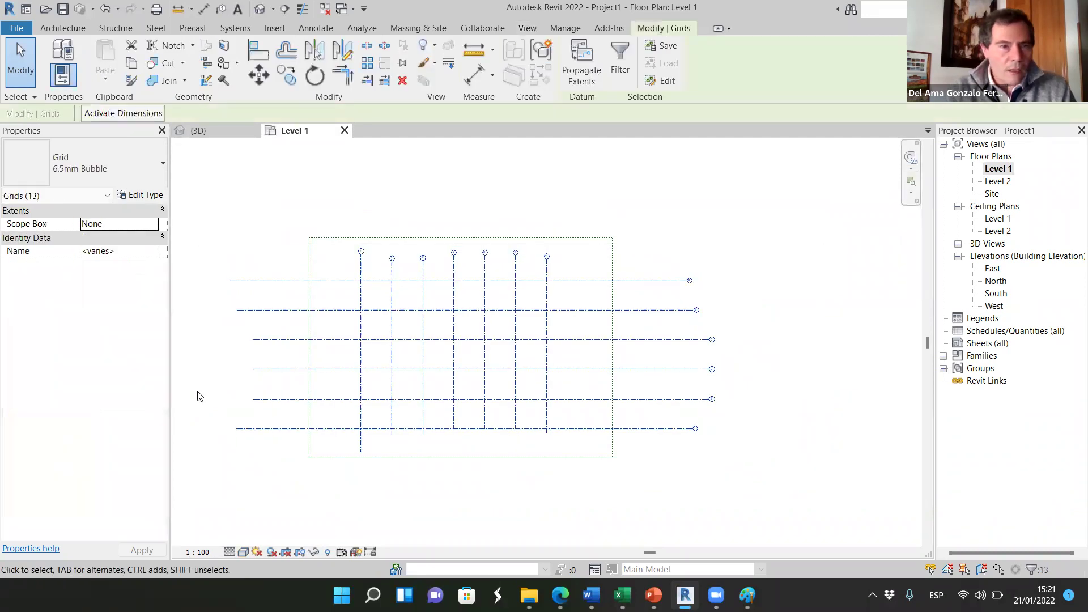
{"action": "left_click", "coordinate": [149, 226]}
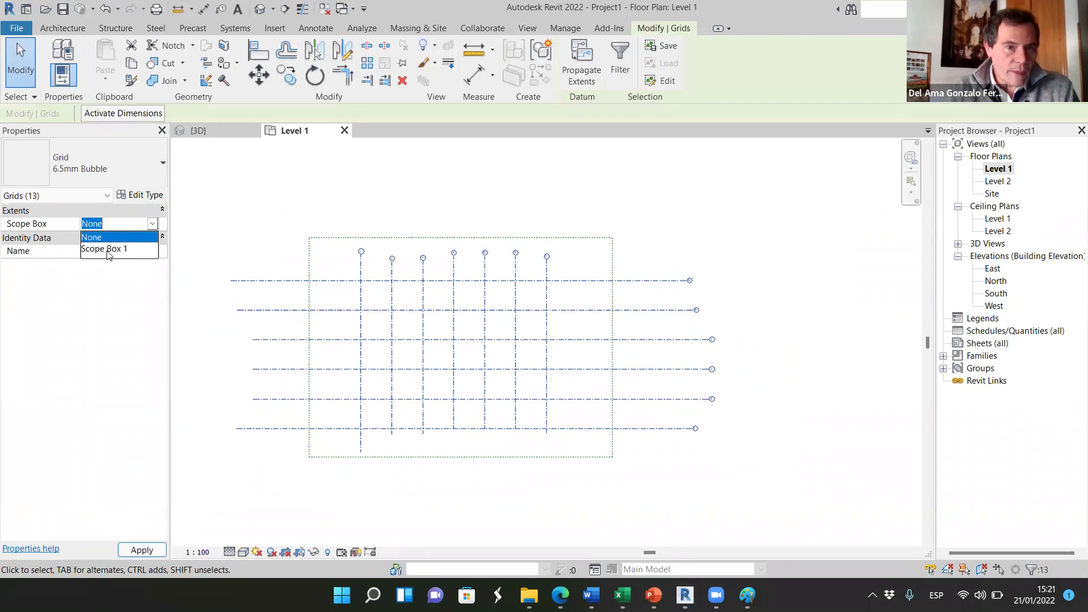
{"action": "left_click", "coordinate": [107, 249]}
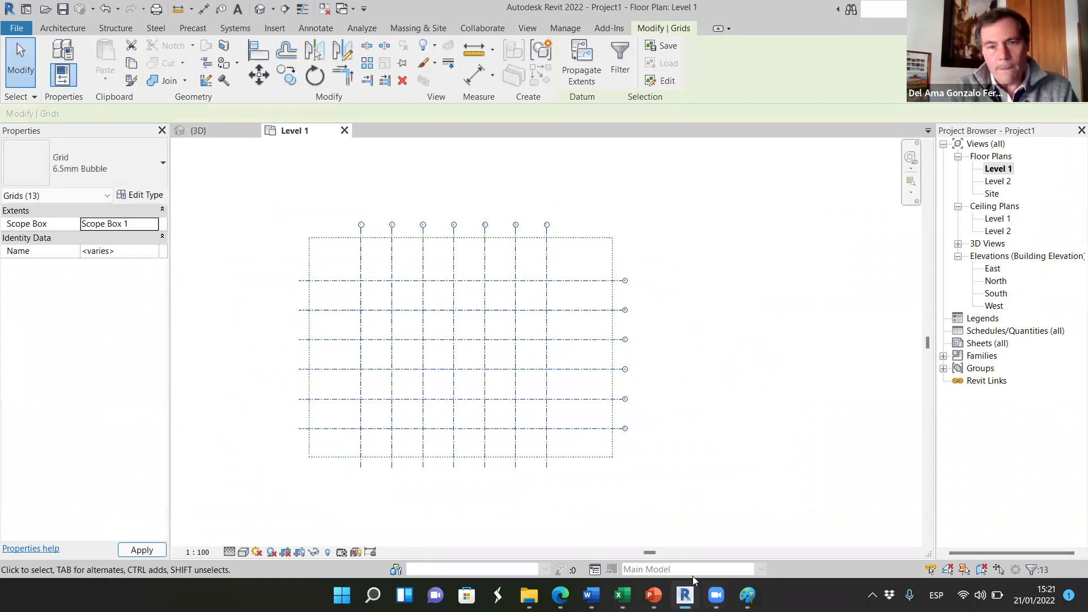
{"action": "left_click", "coordinate": [696, 496]}
{"action": "scroll", "coordinate": [407, 256], "scroll_direction": "up", "scroll_amount": 1}
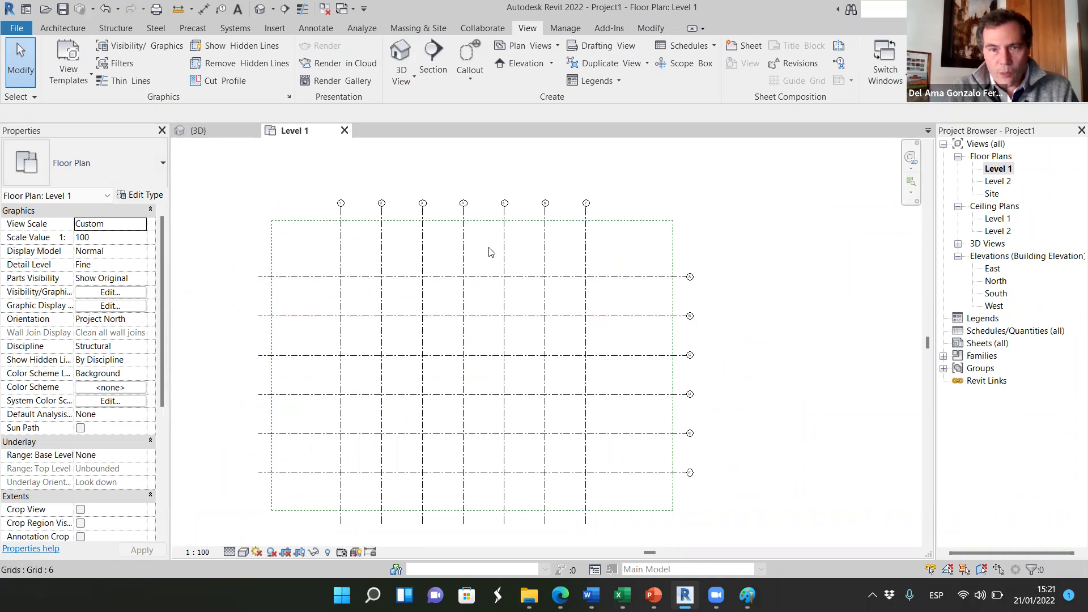
{"action": "left_click", "coordinate": [199, 131]}
{"action": "middle_click_drag", "start_coordinate": [491, 427], "coordinate": [274, 165], "text": "shift"}
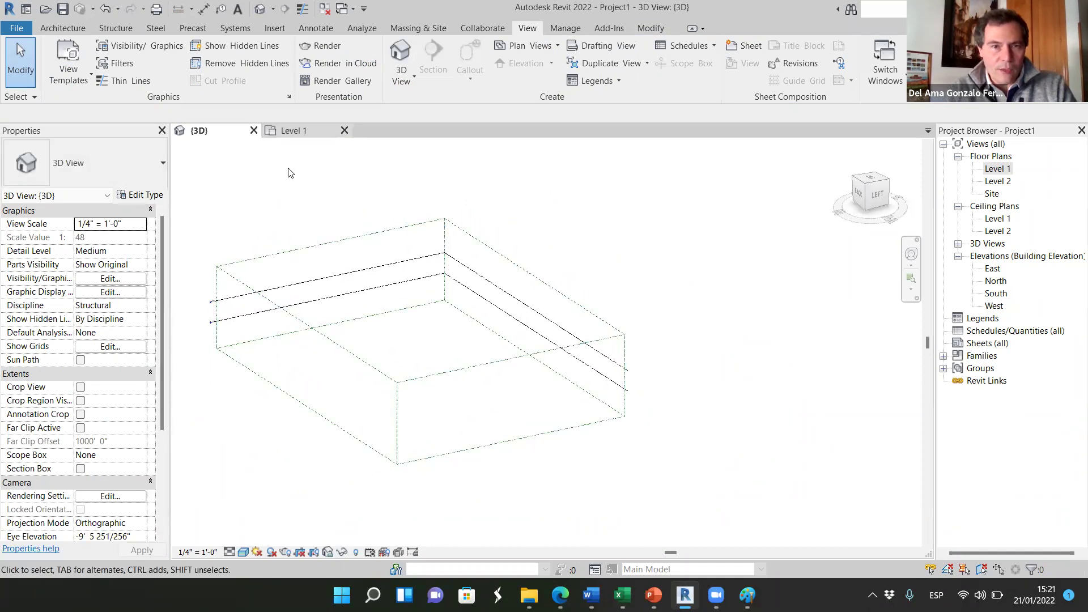
- In the Level 1 floor plan, stretch Scope Box 1 outward beyond the lettered grid heads and beyond the numbered grid heads
{"action": "left_click", "coordinate": [294, 131]}
{"action": "scroll", "coordinate": [475, 373], "scroll_direction": "up", "scroll_amount": 1}
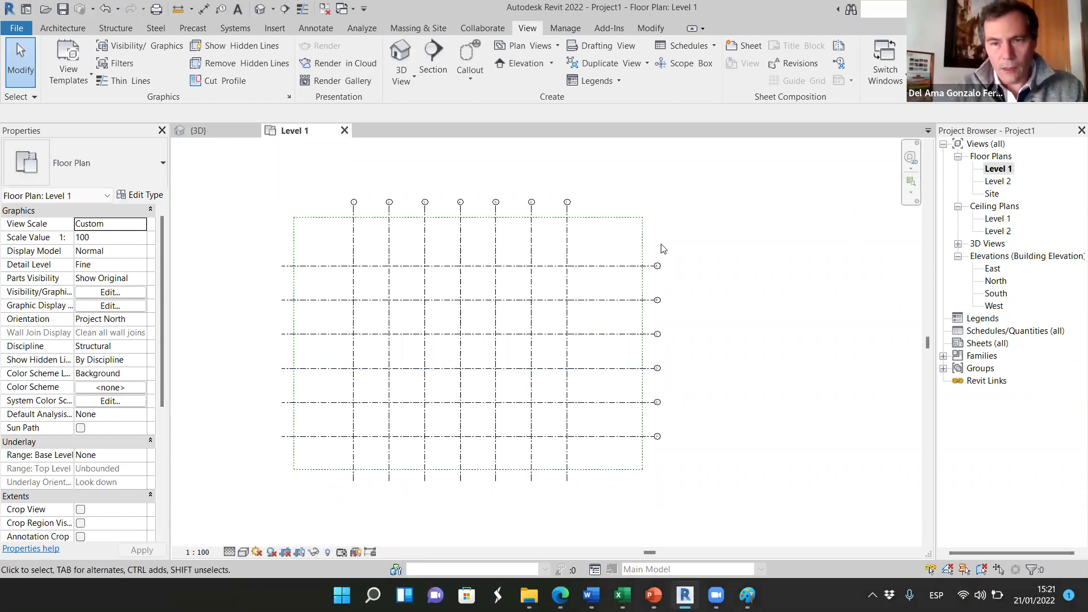
{"action": "left_click", "coordinate": [650, 260]}
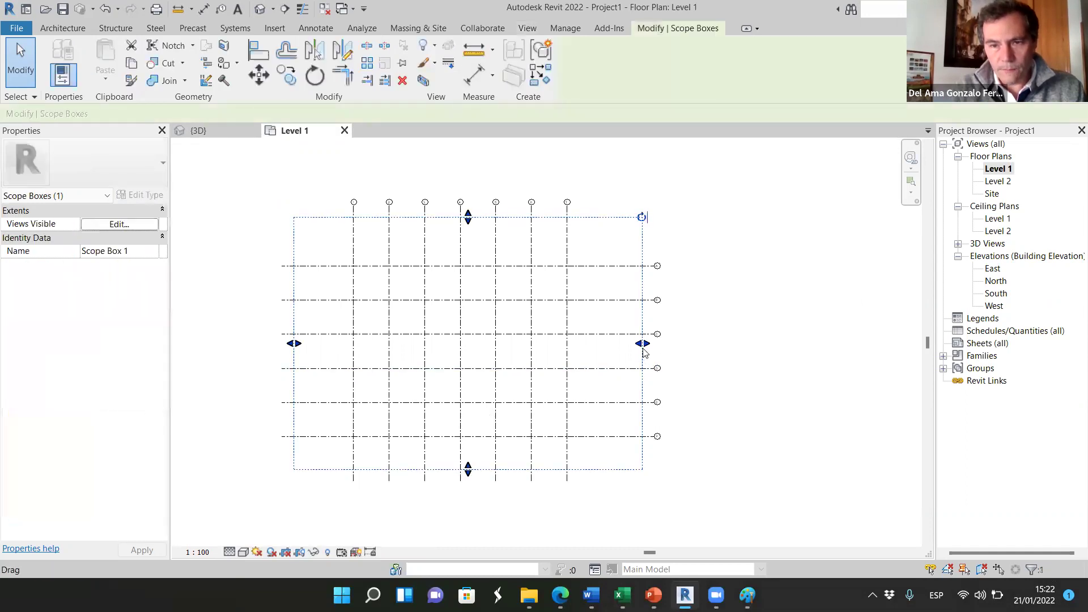
{"action": "left_click_drag", "start_coordinate": [666, 349], "coordinate": [730, 347]}
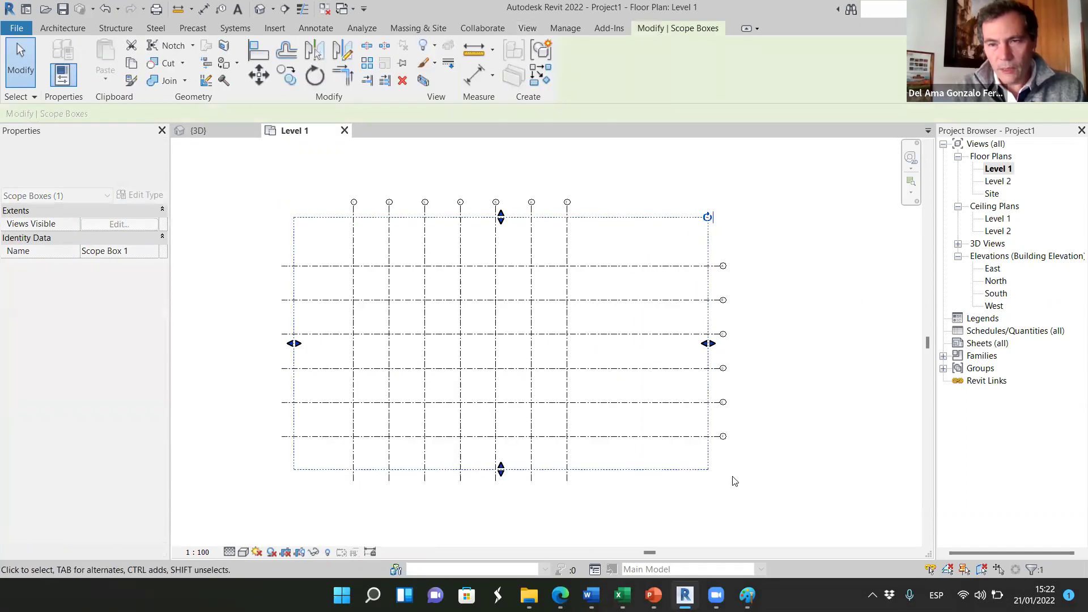
{"action": "left_click", "coordinate": [712, 508]}
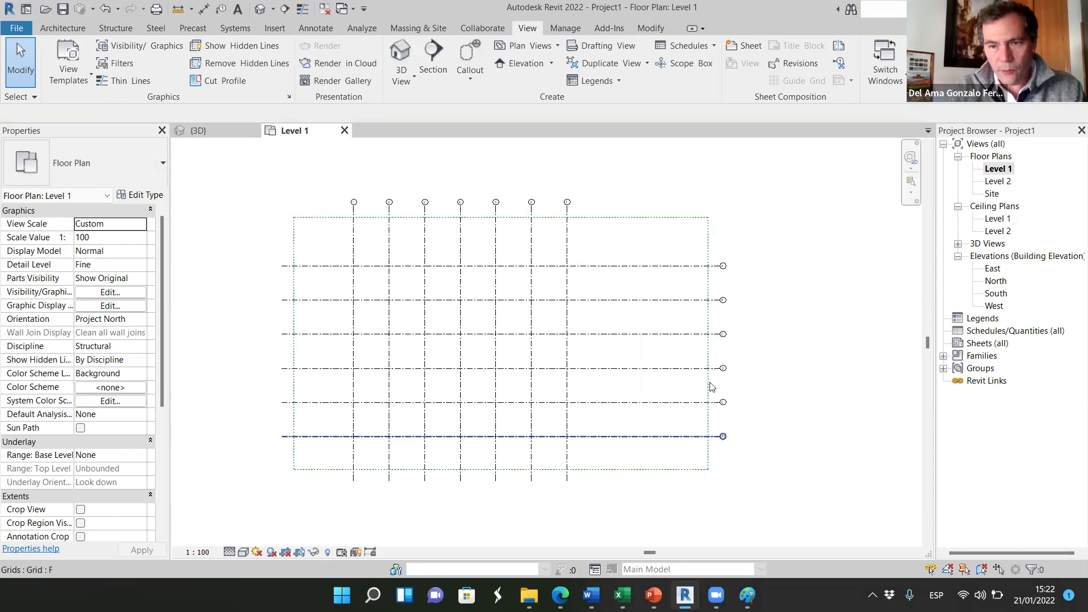
{"action": "left_click", "coordinate": [590, 218]}
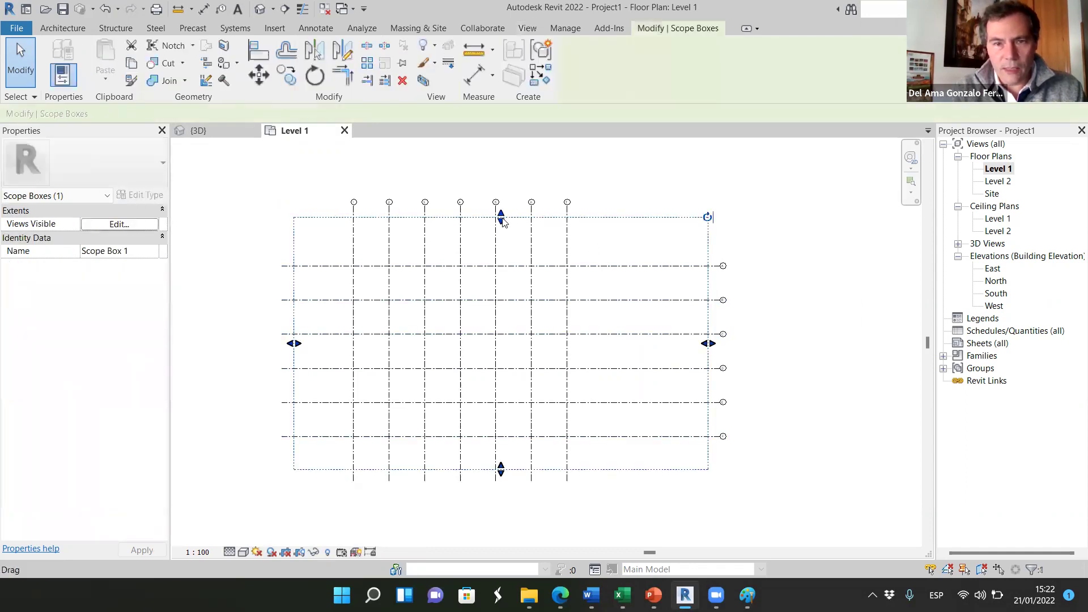
{"action": "left_click_drag", "start_coordinate": [503, 219], "coordinate": [503, 187]}
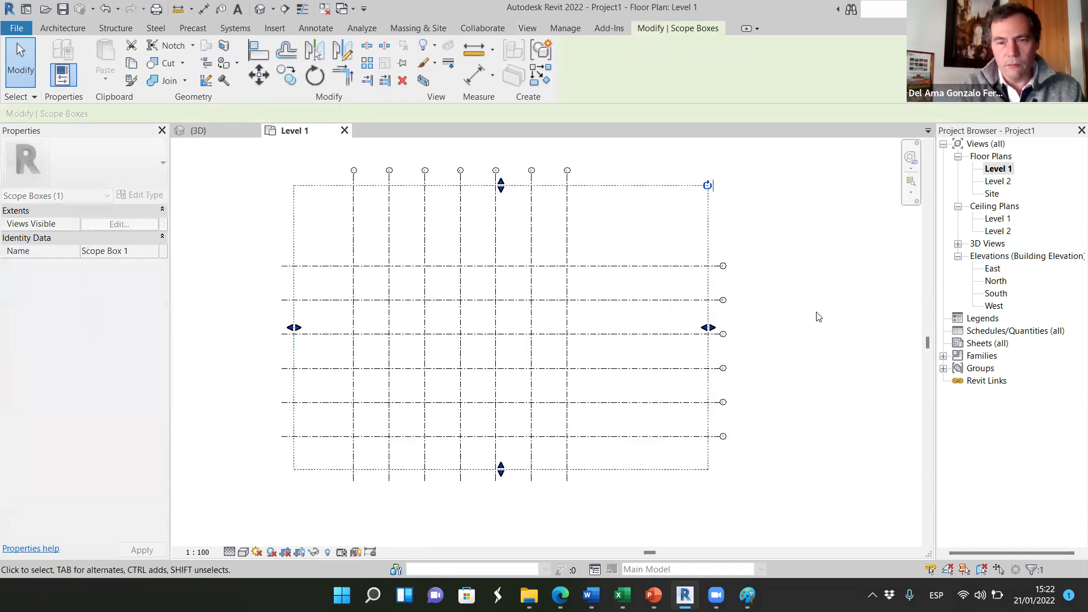
{"action": "left_click", "coordinate": [807, 326]}
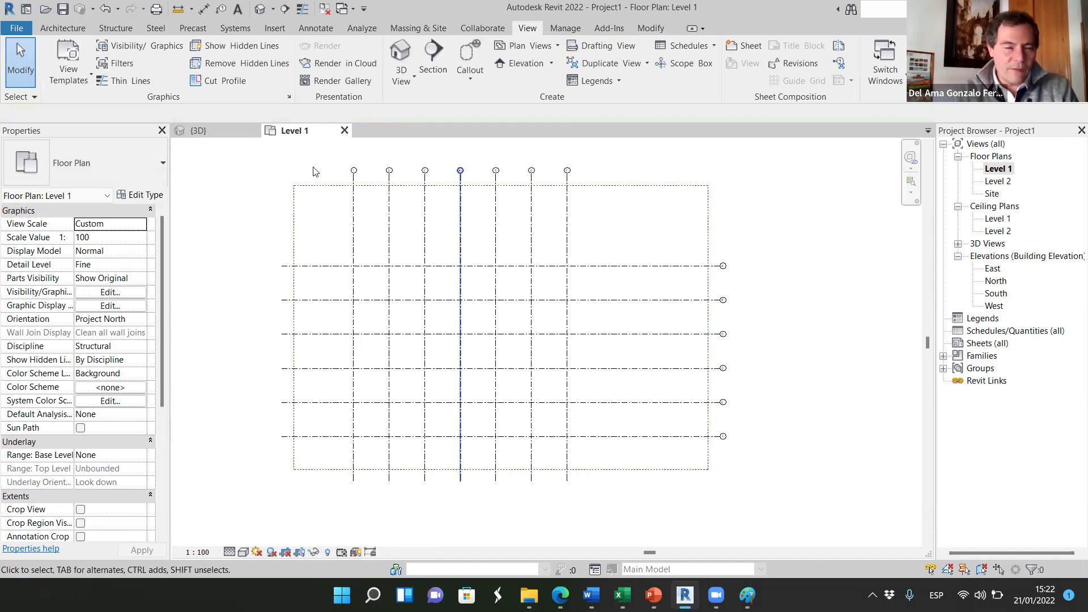
- In the 3D view, stretch two adjacent vertical sides of Scope Box 1 outward to extend the levels with it
{"action": "key", "text": "ctrl+Tab"}
{"action": "left_click", "coordinate": [627, 389]}
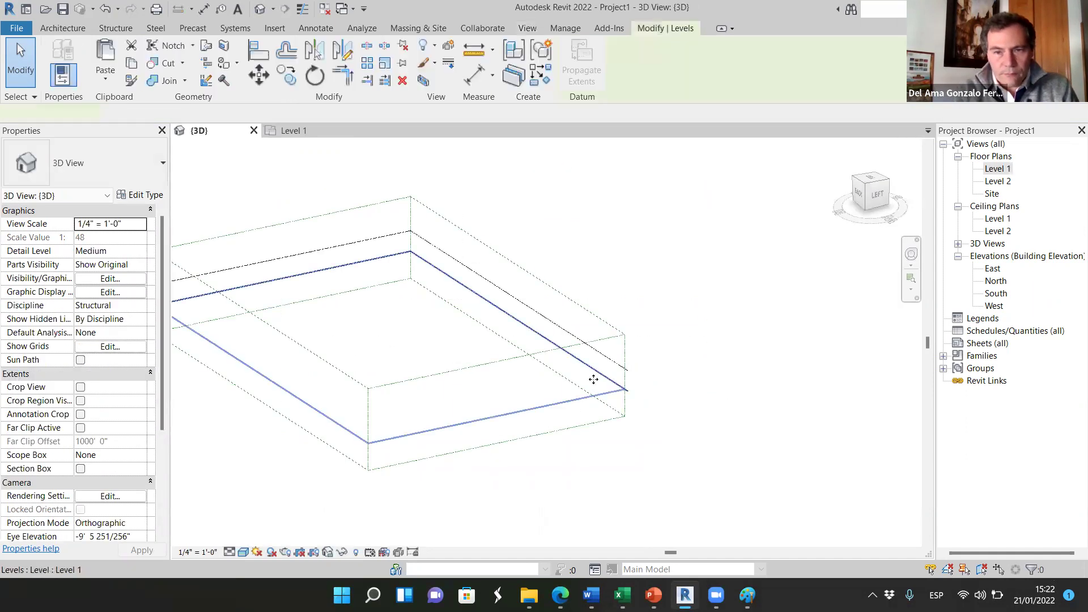
{"action": "left_click", "coordinate": [604, 453]}
{"action": "left_click", "coordinate": [564, 430]}
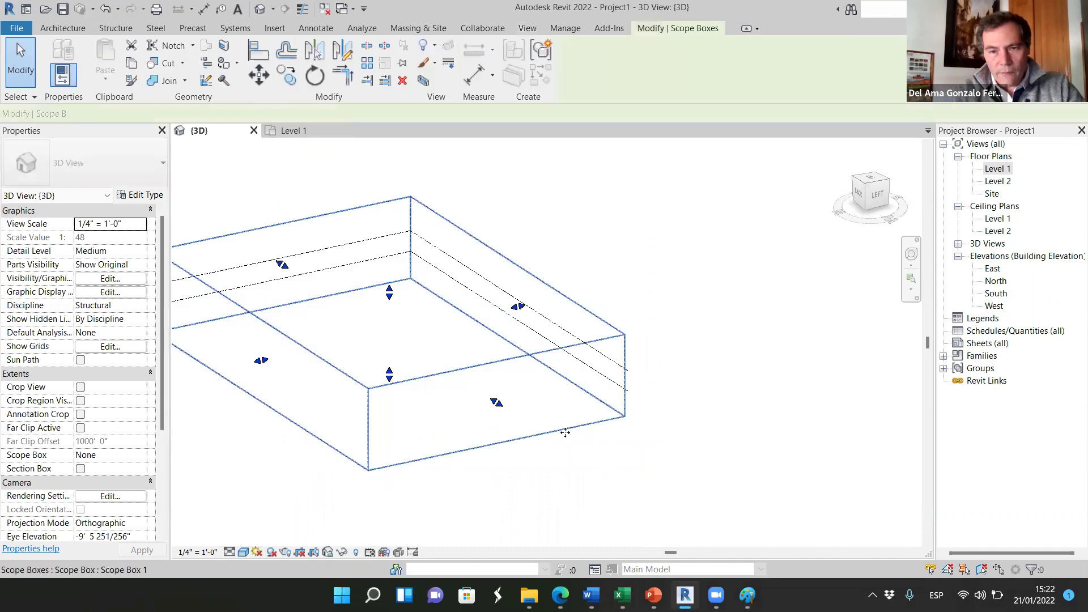
{"action": "left_click_drag", "start_coordinate": [533, 435], "coordinate": [559, 452]}
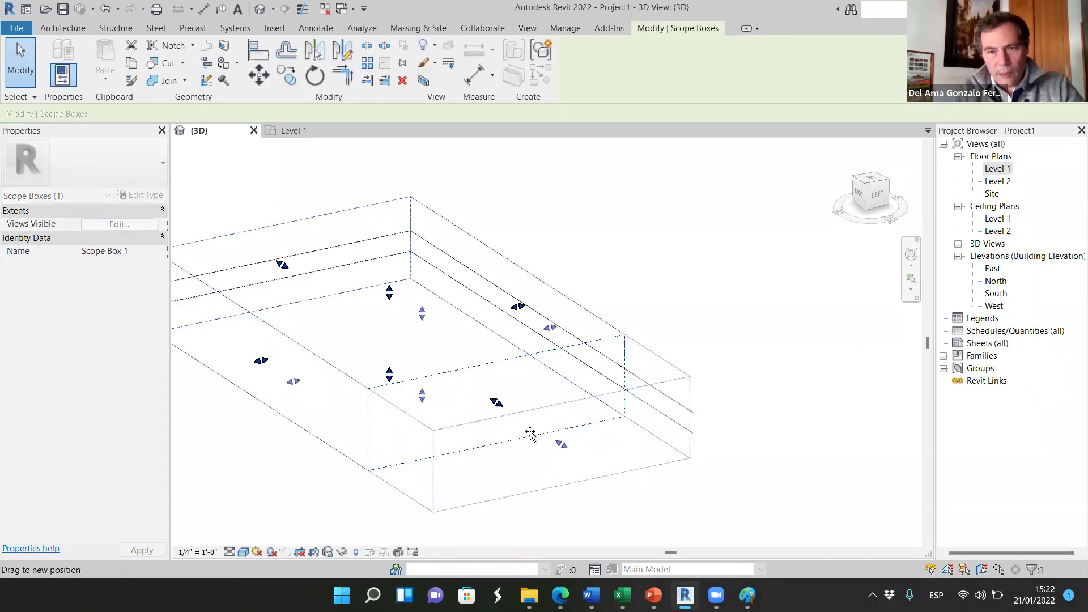
{"action": "left_click_drag", "start_coordinate": [534, 319], "coordinate": [602, 304]}
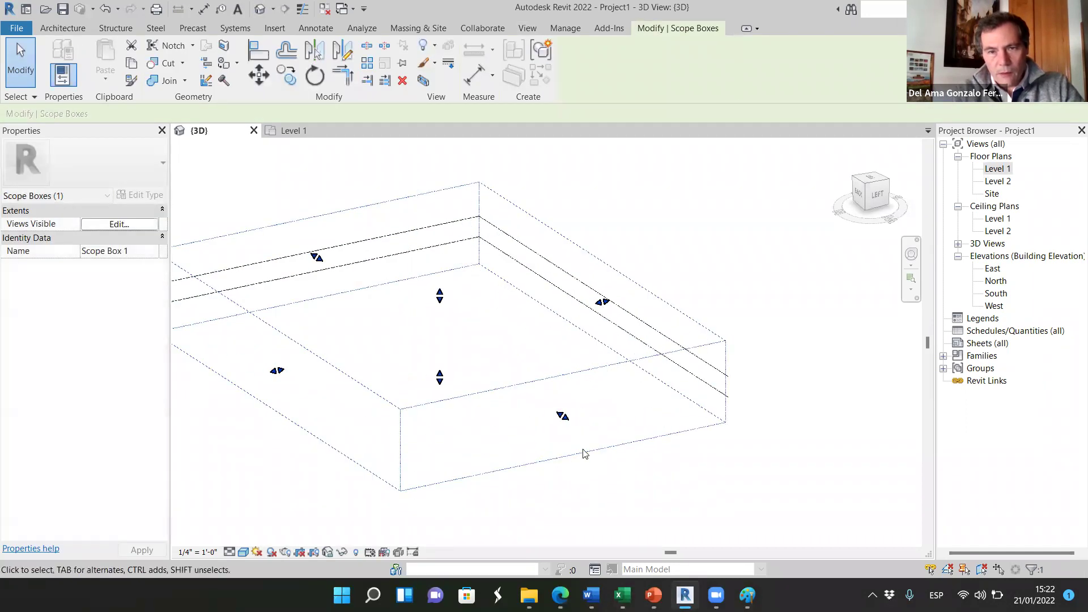
- In the Level 1 floor plan, pull the sides of Scope Box 1 nearest the lettered and numbered grid heads inward
{"action": "left_click", "coordinate": [355, 303]}
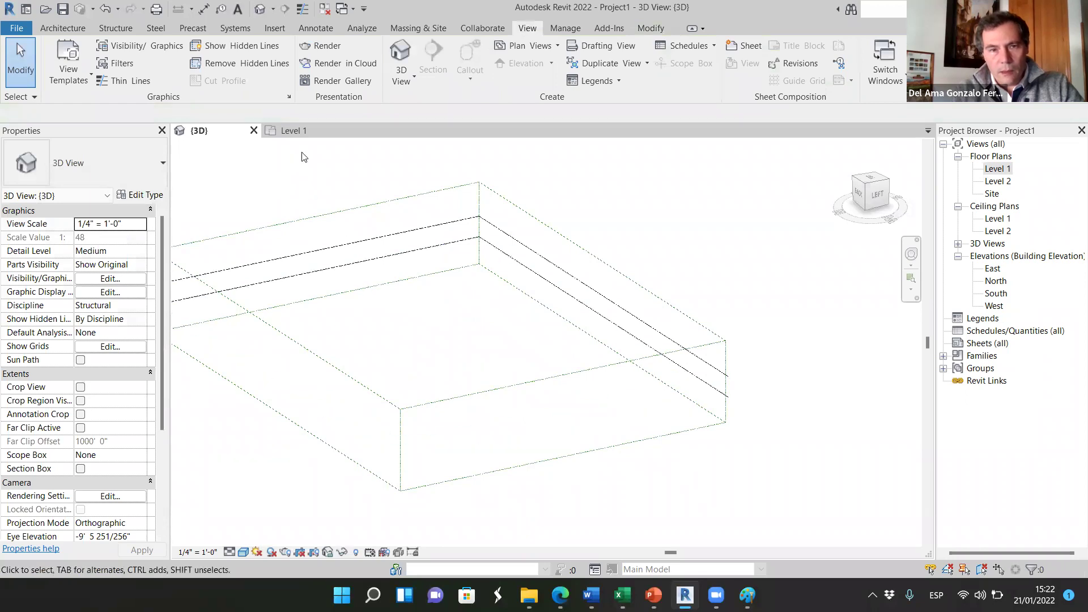
{"action": "left_click", "coordinate": [293, 131]}
{"action": "middle_click_drag", "start_coordinate": [567, 360], "coordinate": [571, 337]}
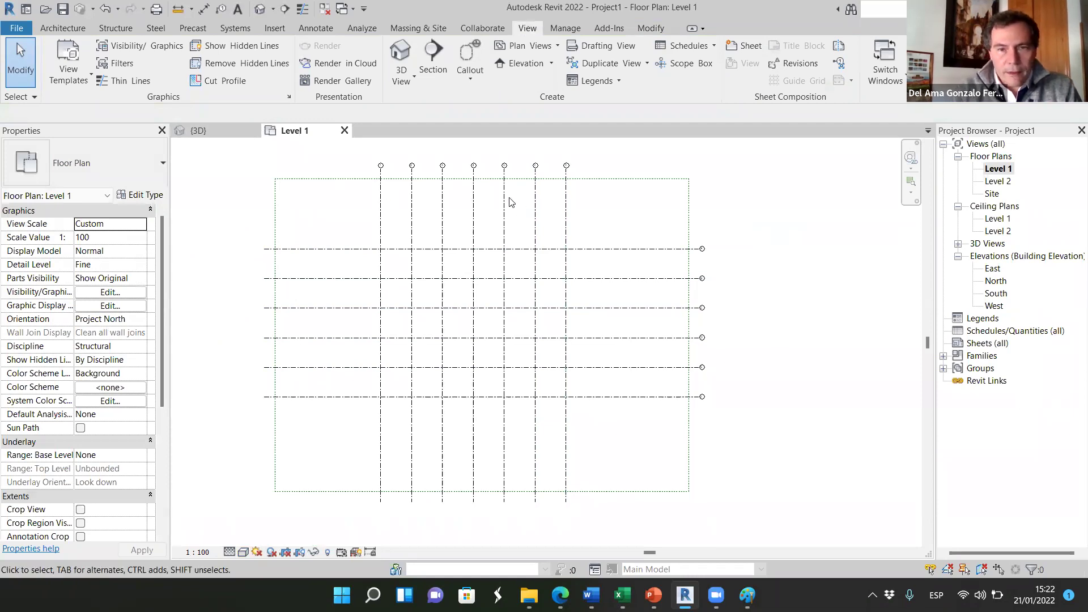
{"action": "scroll", "coordinate": [428, 168], "scroll_direction": "up", "scroll_amount": 3}
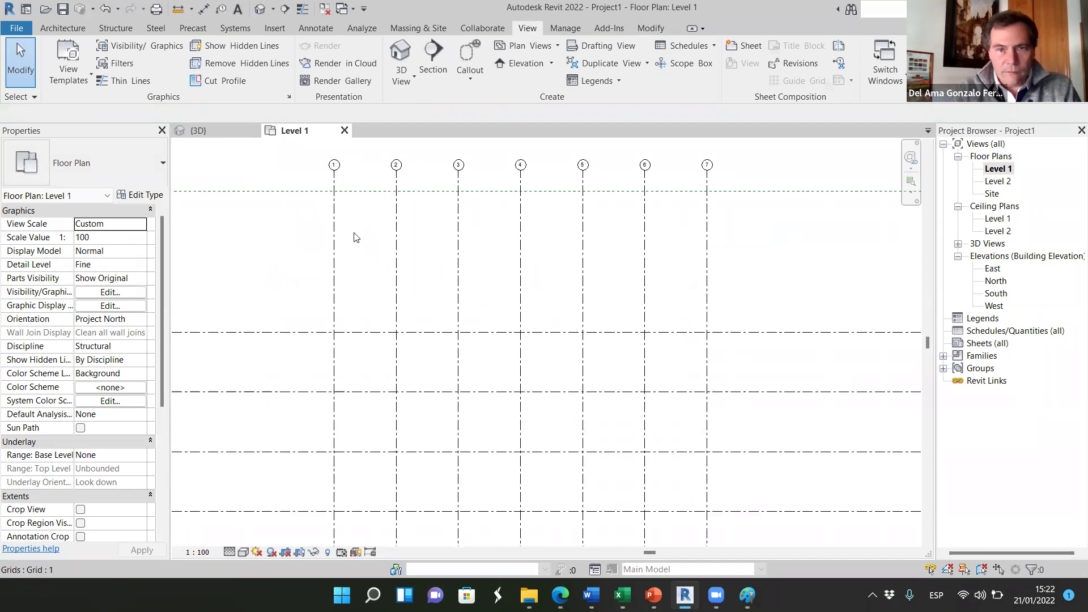
{"action": "scroll", "coordinate": [316, 210], "scroll_direction": "down", "scroll_amount": 2}
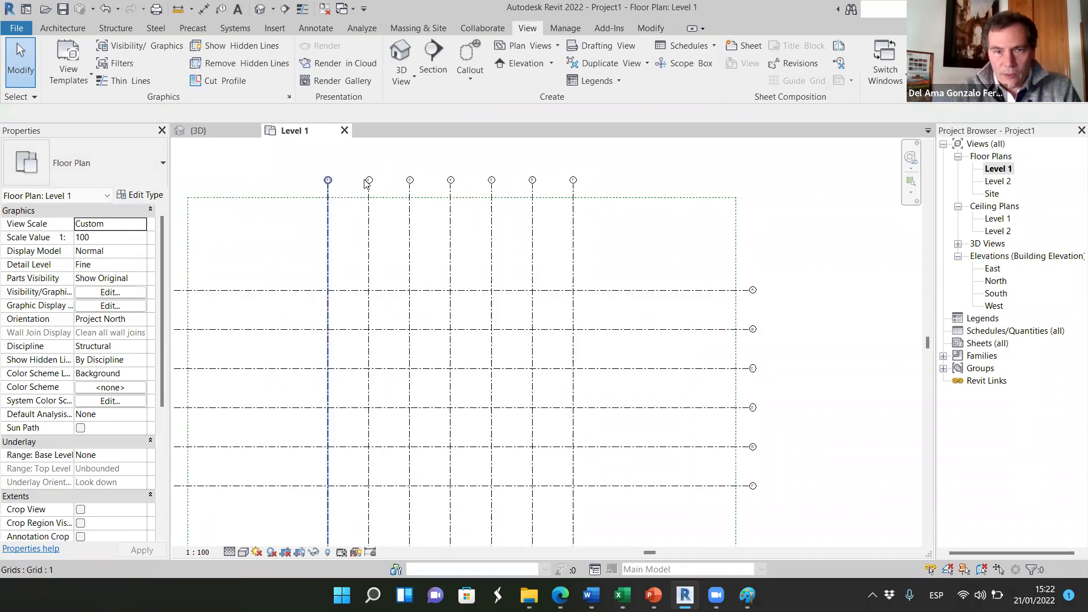
{"action": "scroll", "coordinate": [472, 176], "scroll_direction": "down", "scroll_amount": 2}
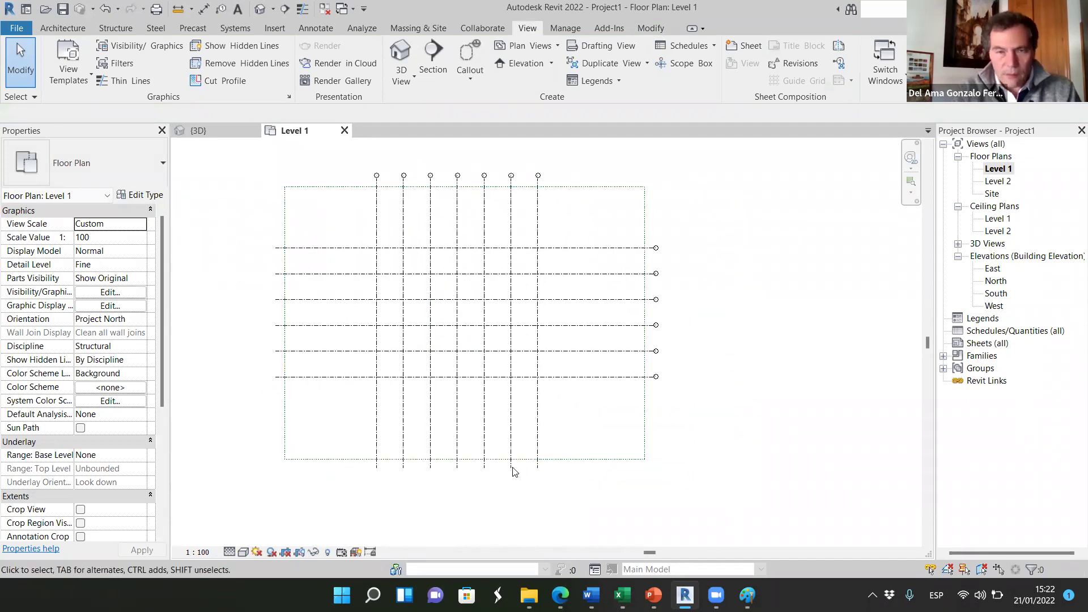
{"action": "left_click", "coordinate": [646, 255]}
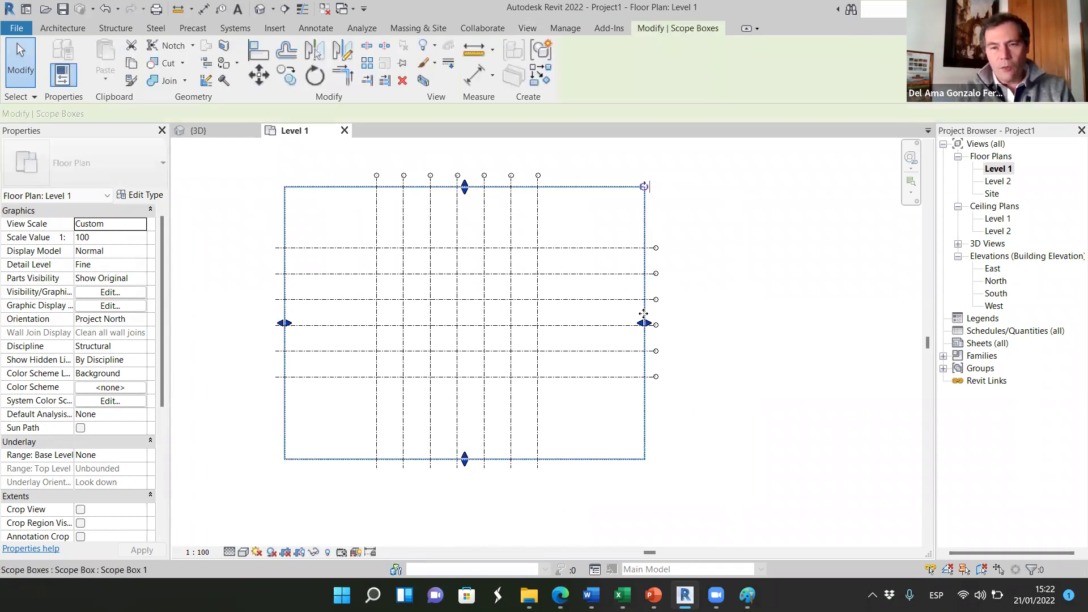
{"action": "left_click_drag", "start_coordinate": [644, 322], "coordinate": [622, 323]}
{"action": "left_click_drag", "start_coordinate": [458, 194], "coordinate": [450, 214]}
{"action": "left_click", "coordinate": [578, 261]}
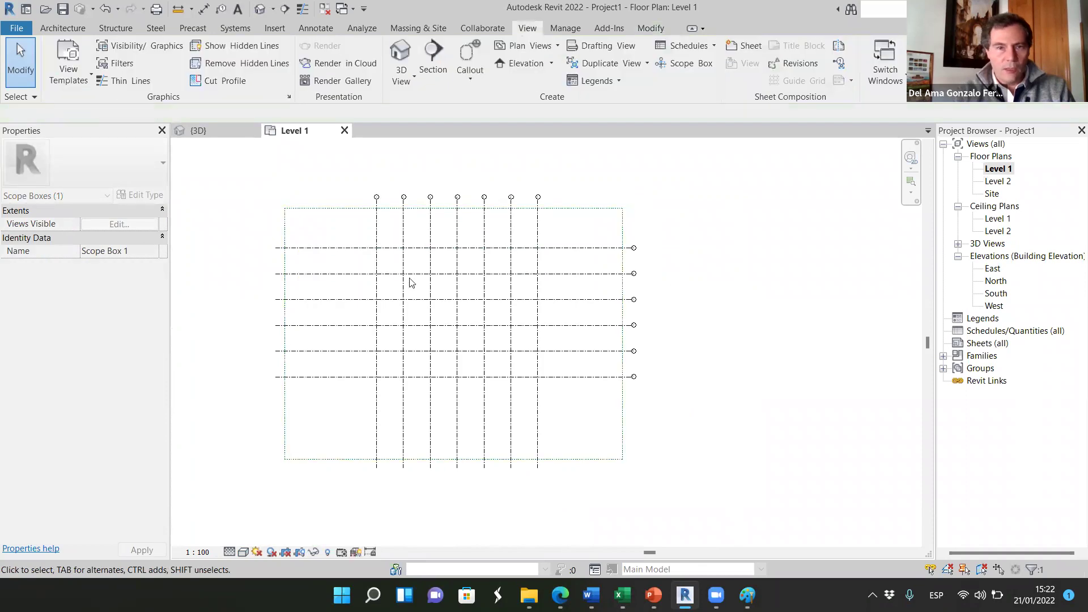
- Pull the side of Scope Box 1 below grid F inward to shorten the numbered grids' tail ends
{"action": "left_click", "coordinate": [578, 459]}
{"action": "left_click_drag", "start_coordinate": [455, 459], "coordinate": [454, 426]}
{"action": "left_click", "coordinate": [530, 447]}
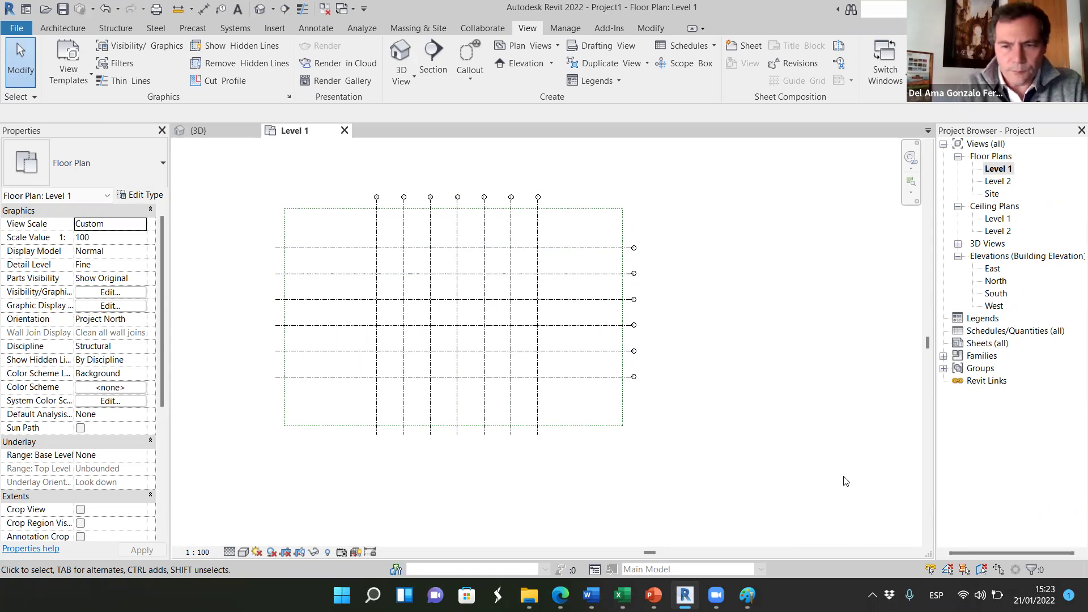
- Select grids F and B in the plan to examine their scope box assignment and equal-spacing constraint
{"action": "left_click", "coordinate": [747, 595]}
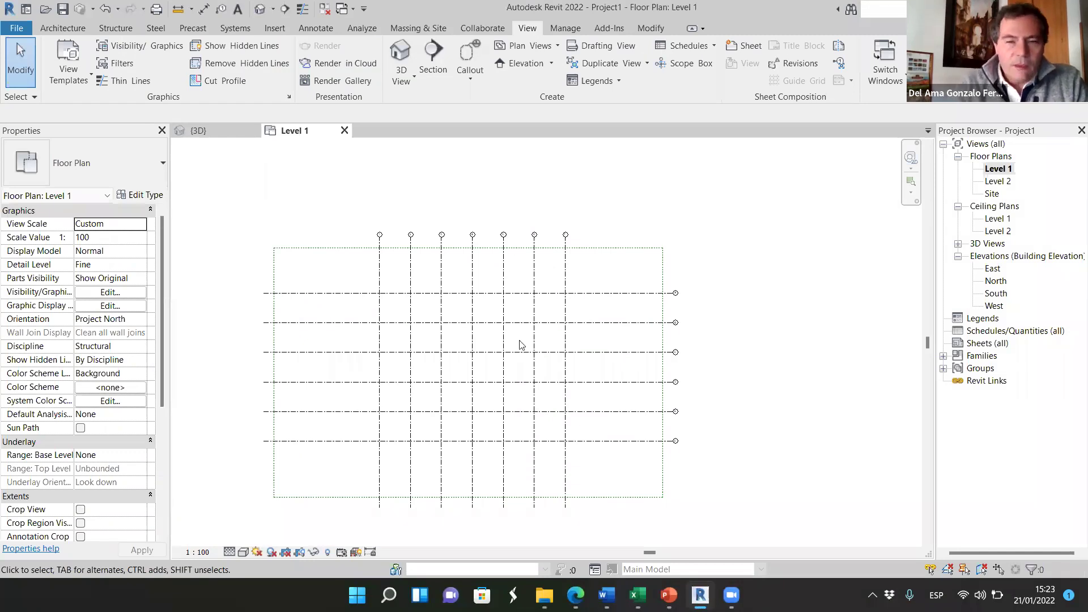
{"action": "scroll", "coordinate": [387, 336], "scroll_direction": "up", "scroll_amount": 2}
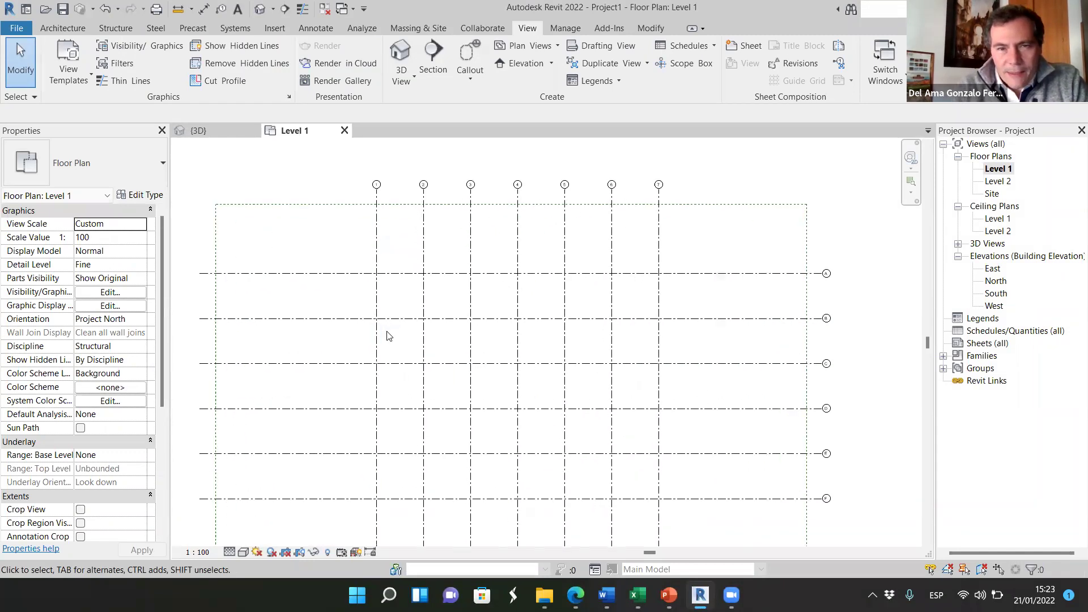
{"action": "scroll", "coordinate": [420, 321], "scroll_direction": "down", "scroll_amount": 1}
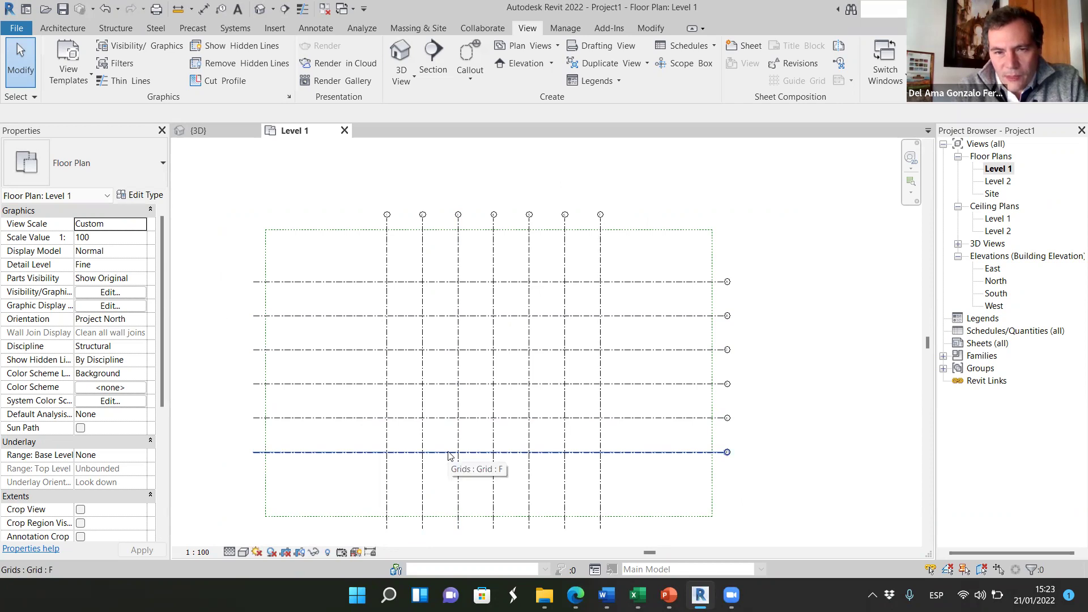
{"action": "left_click", "coordinate": [657, 453]}
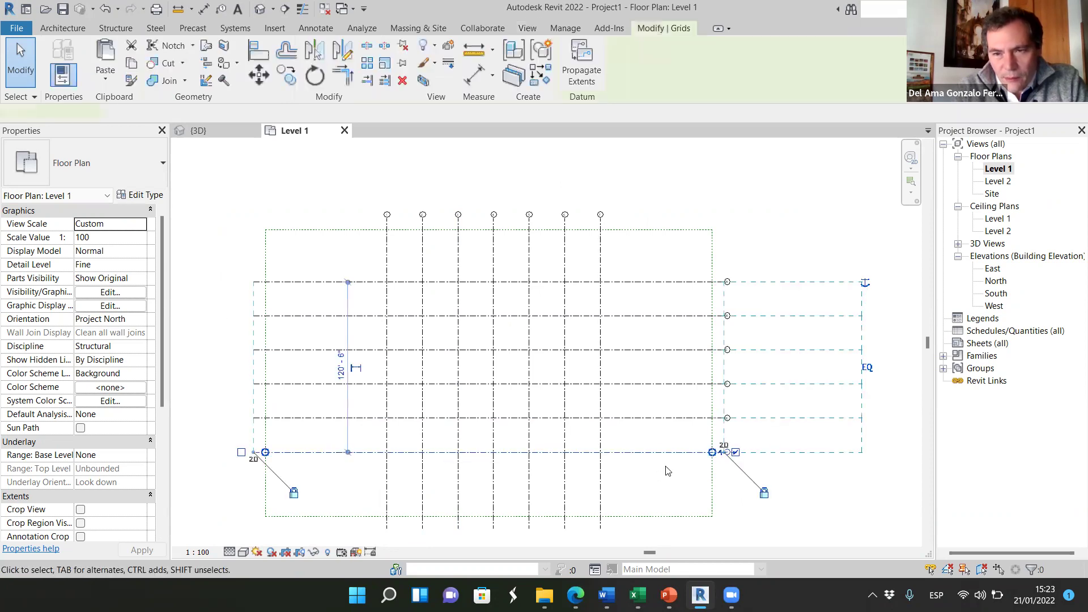
{"action": "scroll", "coordinate": [706, 450], "scroll_direction": "up", "scroll_amount": 2}
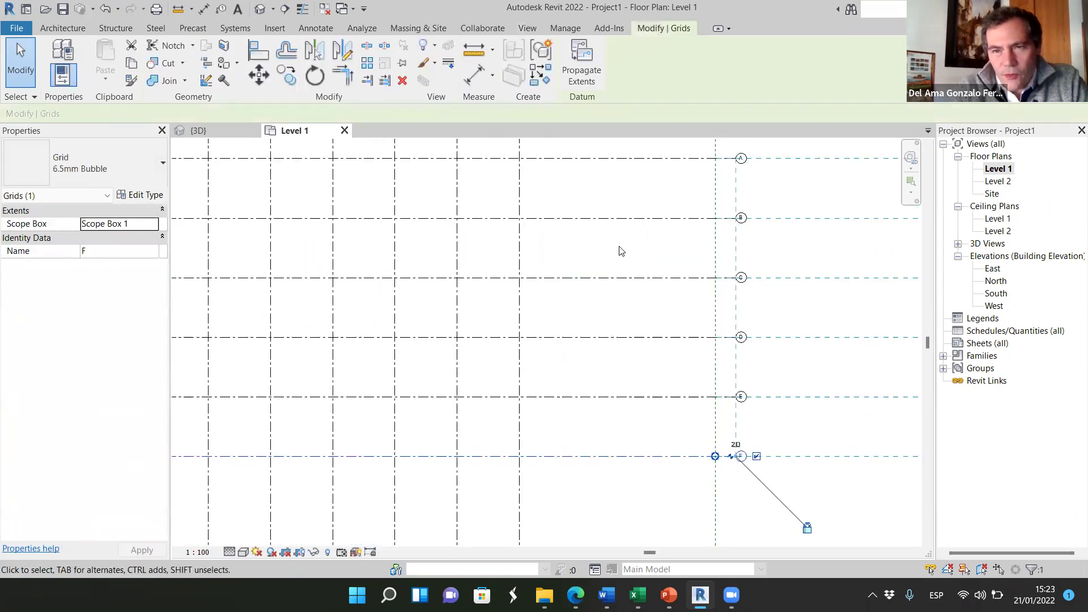
{"action": "left_click", "coordinate": [603, 218]}
{"action": "scroll", "coordinate": [605, 241], "scroll_direction": "down", "scroll_amount": 1}
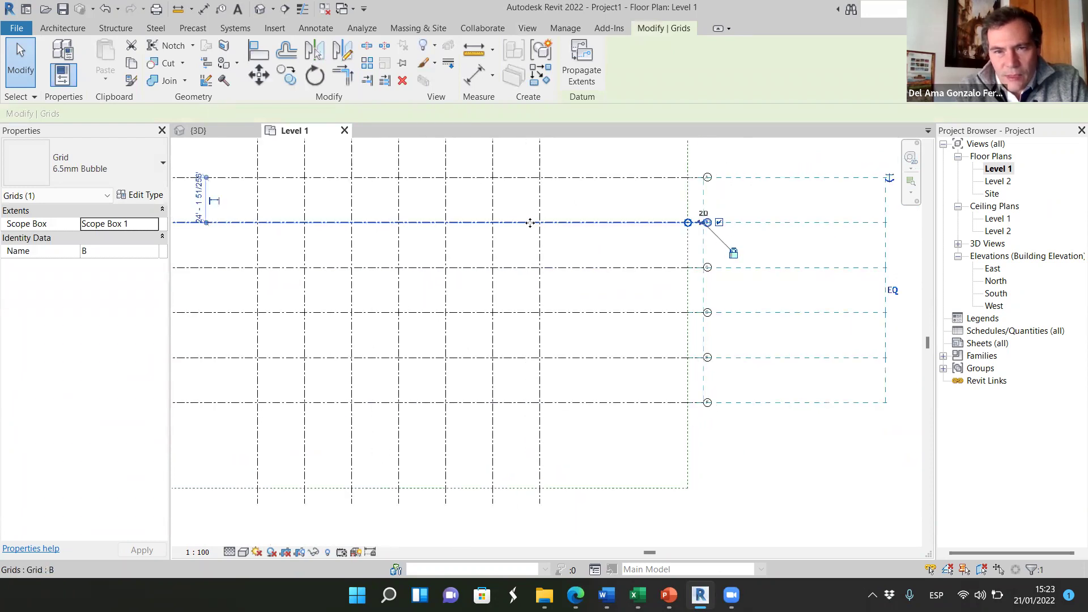
{"action": "scroll", "coordinate": [532, 407], "scroll_direction": "down", "scroll_amount": 1}
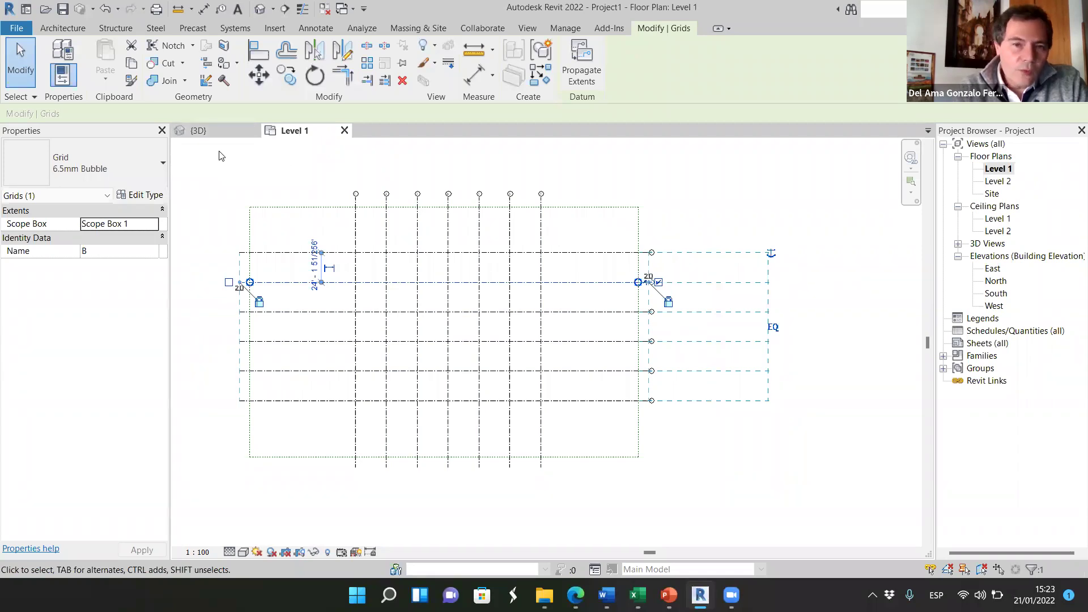
- Check the scope box in the 3D view and open the East elevation to look for the grids and levels
{"action": "key", "text": "ctrl+Tab"}
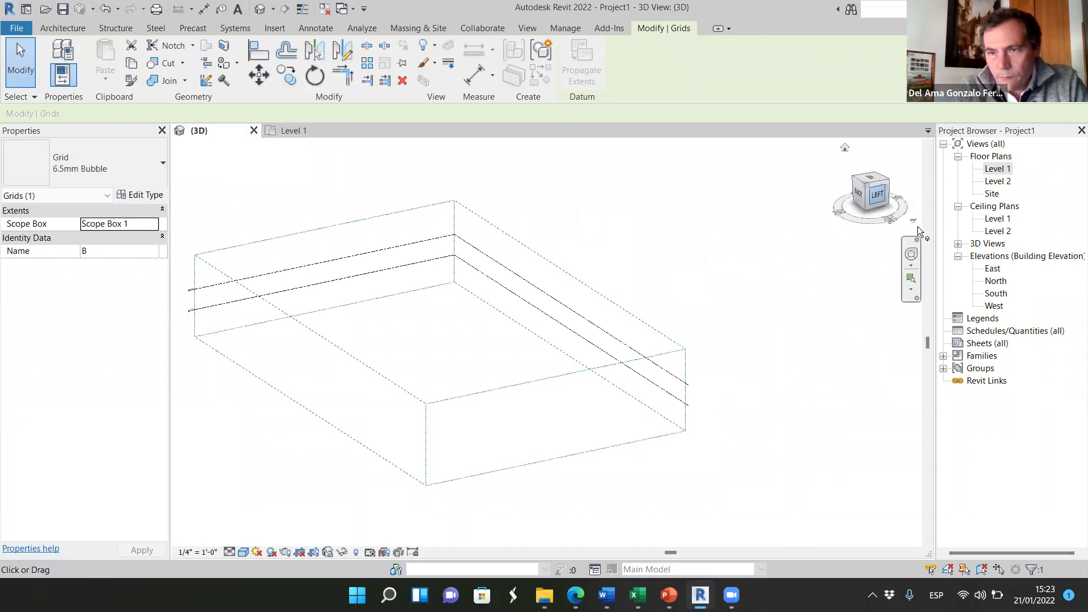
{"action": "double_click", "coordinate": [992, 269]}
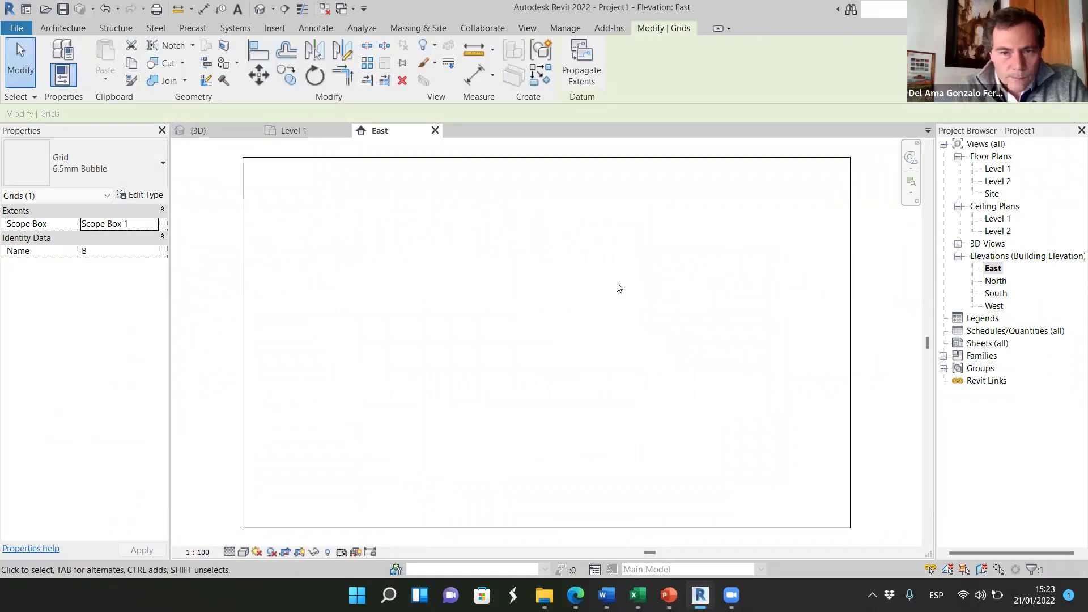
{"action": "scroll", "coordinate": [665, 342], "scroll_direction": "down", "scroll_amount": 5}
{"action": "scroll", "coordinate": [697, 340], "scroll_direction": "up", "scroll_amount": 1}
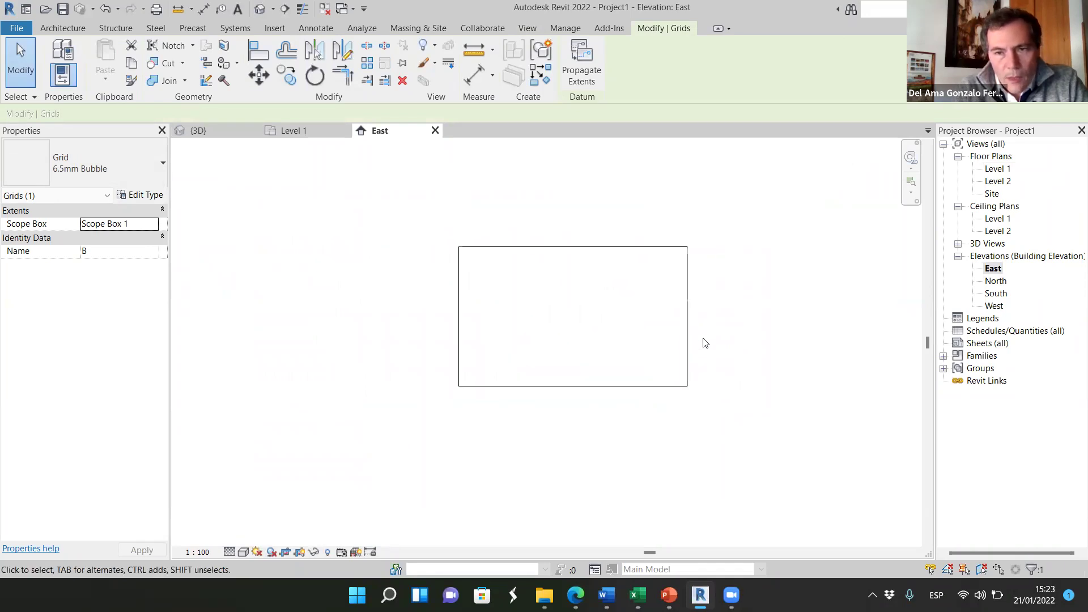
{"action": "scroll", "coordinate": [703, 338], "scroll_direction": "down", "scroll_amount": 1}
{"action": "scroll", "coordinate": [693, 331], "scroll_direction": "down", "scroll_amount": 1}
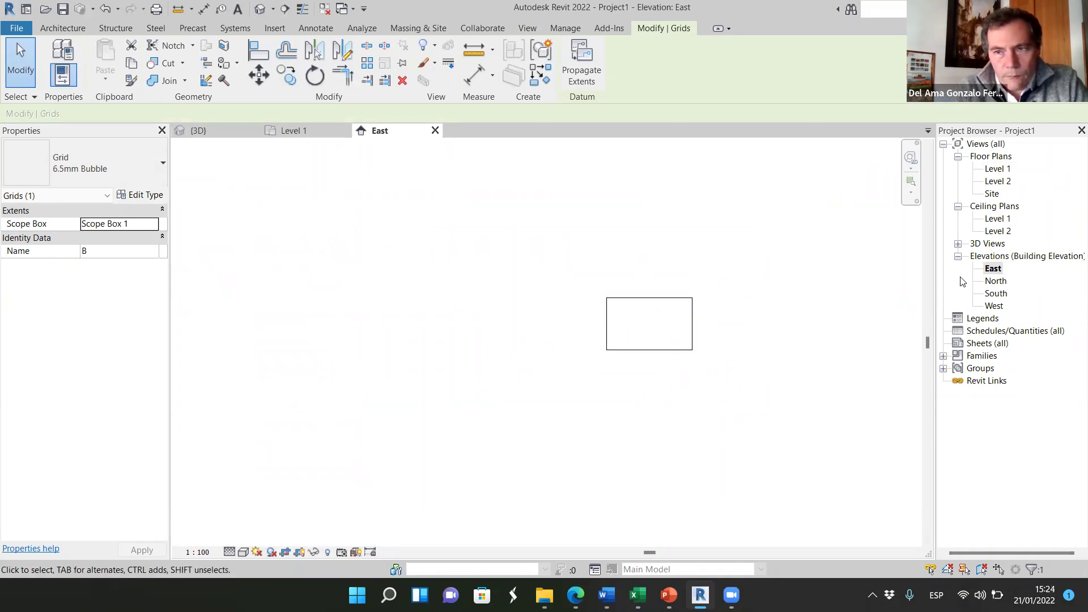
- In the North elevation, stretch the lower edge of Scope Box 1 downward and pull both of its ends inward
{"action": "double_click", "coordinate": [995, 281]}
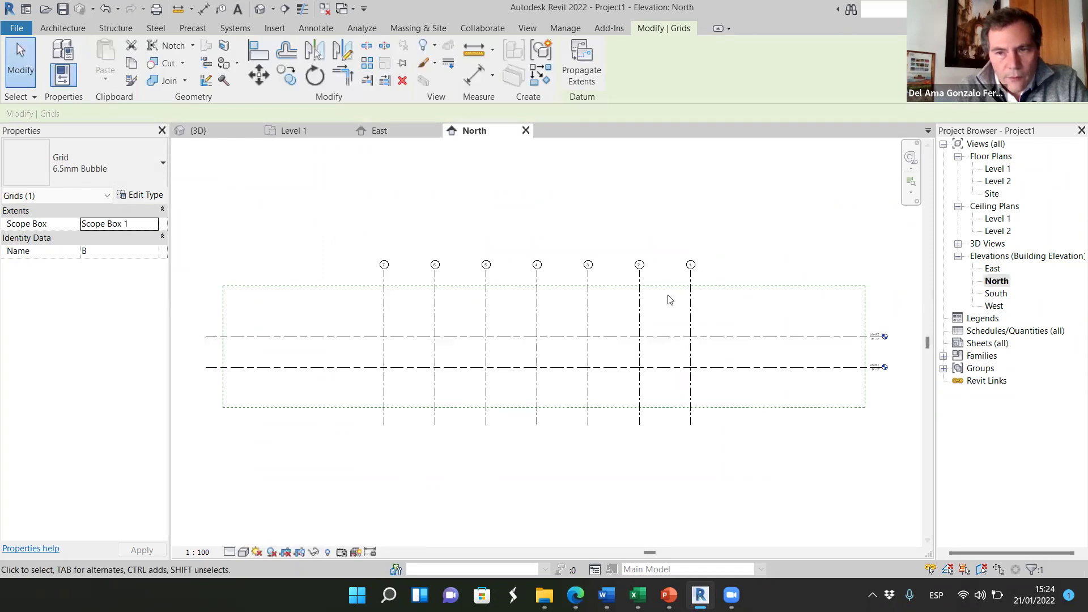
{"action": "scroll", "coordinate": [712, 310], "scroll_direction": "up", "scroll_amount": 3}
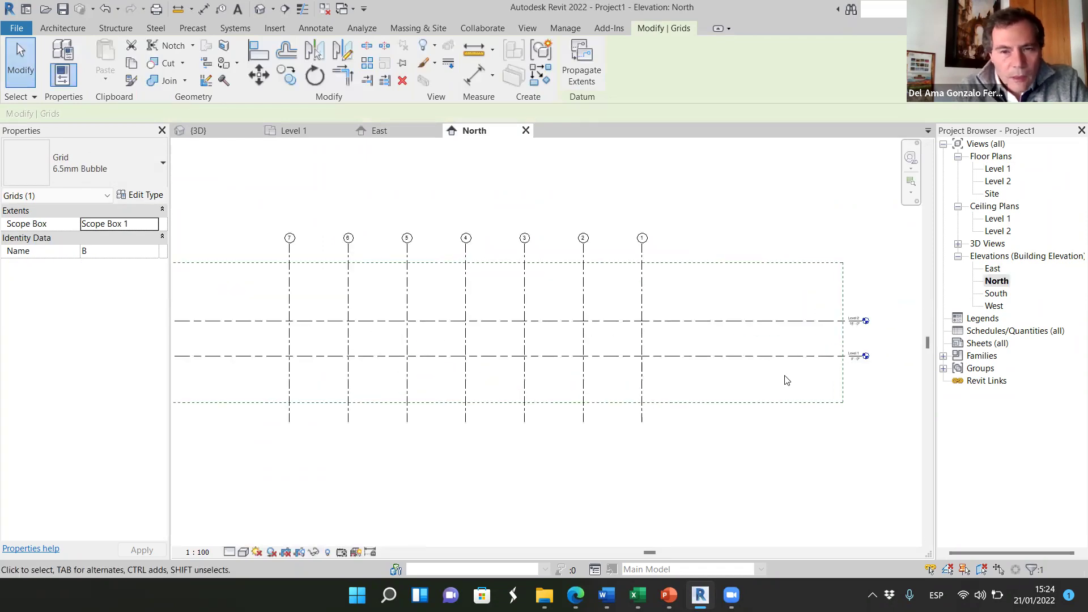
{"action": "left_click", "coordinate": [729, 403]}
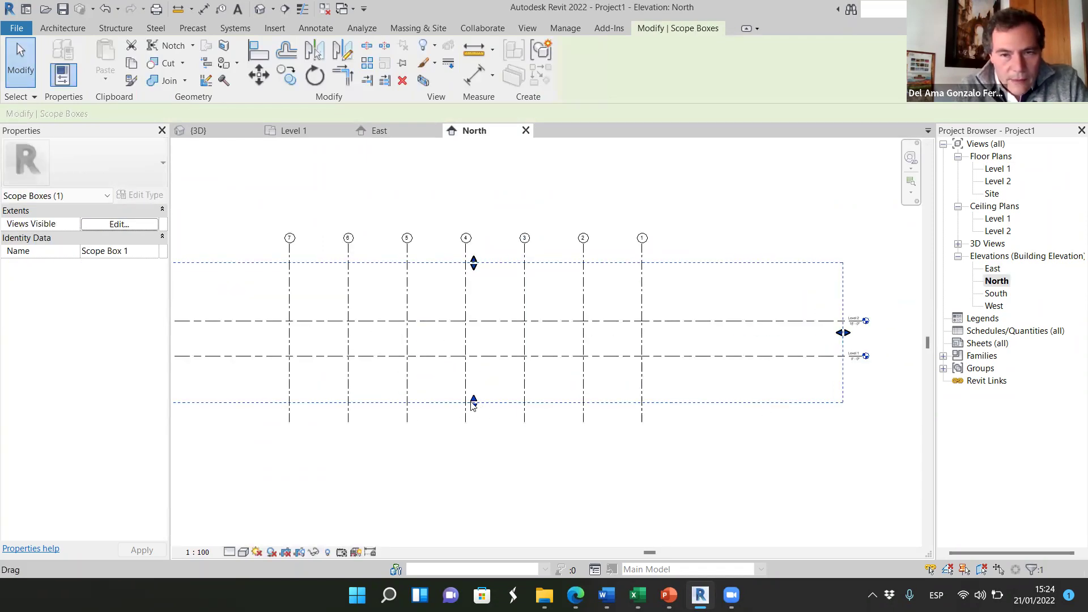
{"action": "left_click_drag", "start_coordinate": [474, 401], "coordinate": [476, 438]}
{"action": "scroll", "coordinate": [656, 309], "scroll_direction": "down", "scroll_amount": 2}
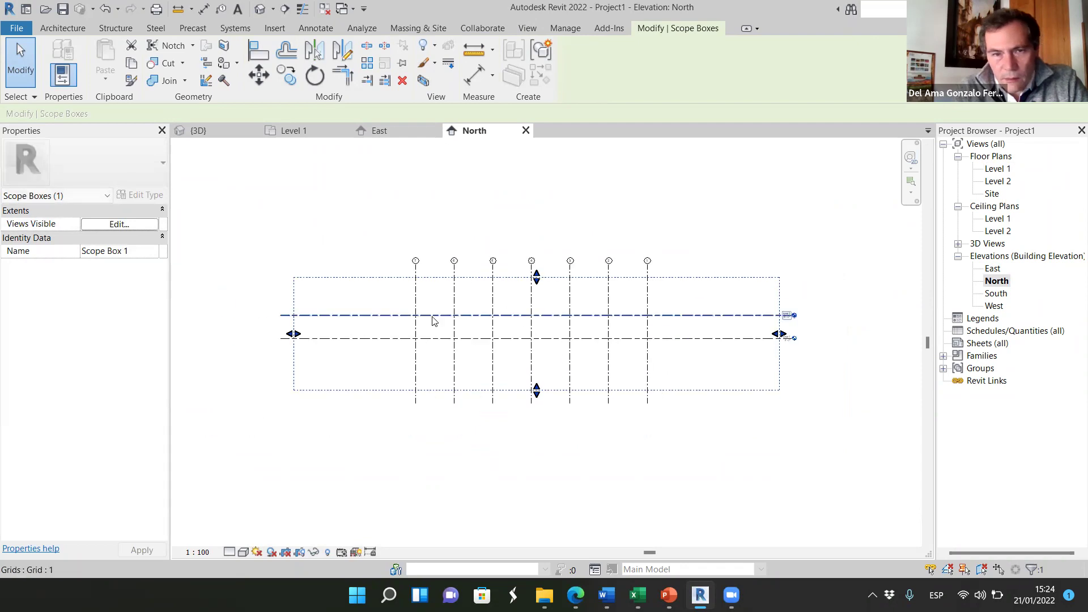
{"action": "mouse_move", "coordinate": [295, 334]}
{"action": "left_mouse_down"}
{"action": "mouse_move", "coordinate": [331, 335]}
{"action": "mouse_move", "coordinate": [313, 335]}
{"action": "left_mouse_up"}
{"action": "left_click_drag", "start_coordinate": [780, 334], "coordinate": [757, 334]}
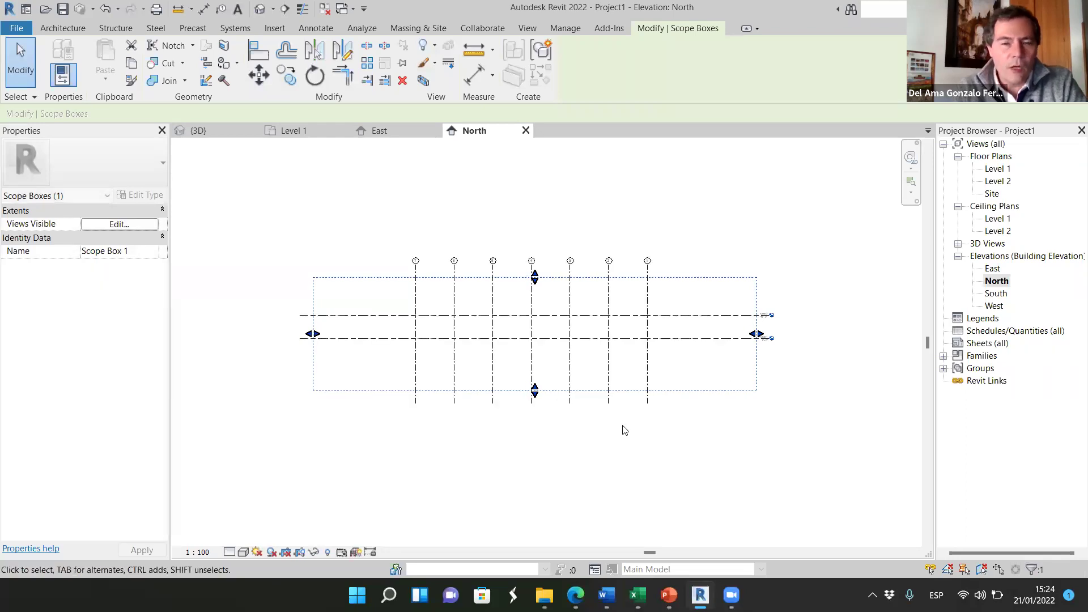
- Copy the Level 1 datum 12 feet straight down to create a lower level
{"action": "scroll", "coordinate": [799, 323], "scroll_direction": "up", "scroll_amount": 5}
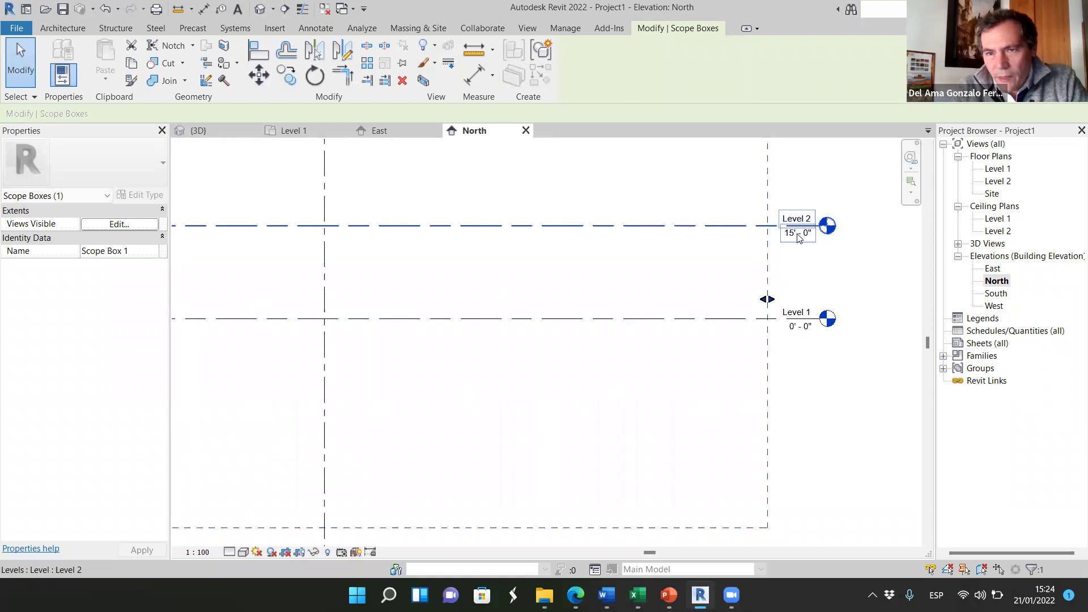
{"action": "left_click", "coordinate": [665, 317]}
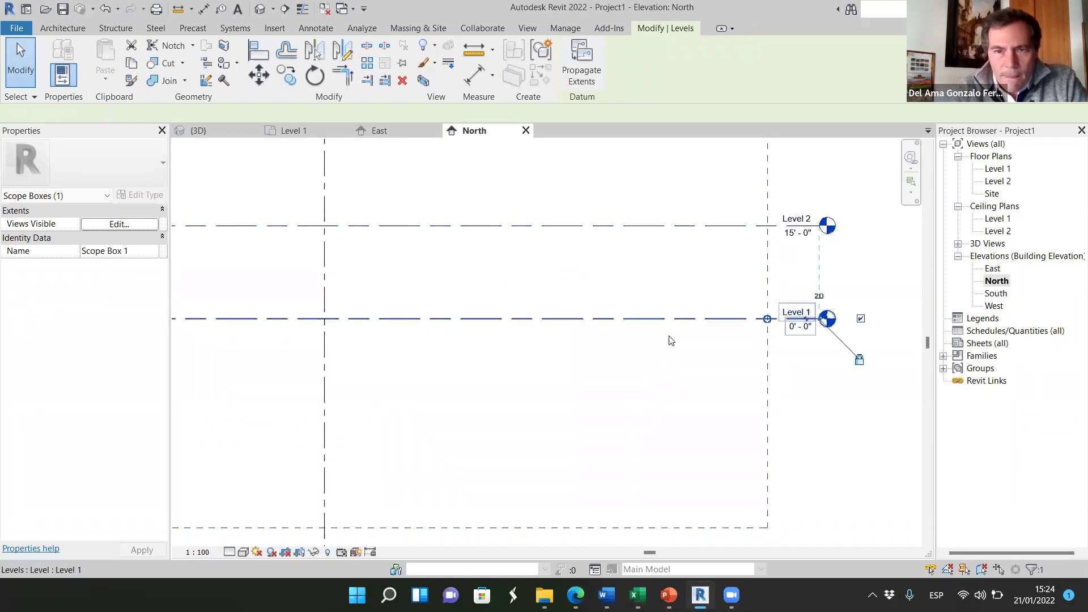
{"action": "left_click", "coordinate": [286, 75]}
{"action": "left_click_drag", "start_coordinate": [633, 319], "coordinate": [637, 377]}
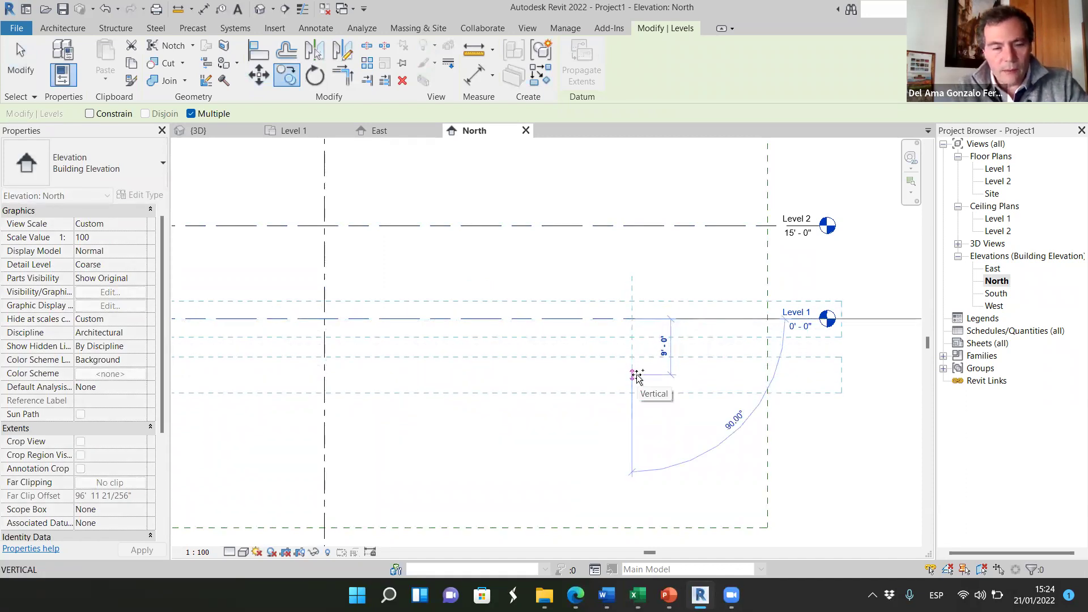
{"action": "type", "text": "12"}
{"action": "key", "text": "Return"}
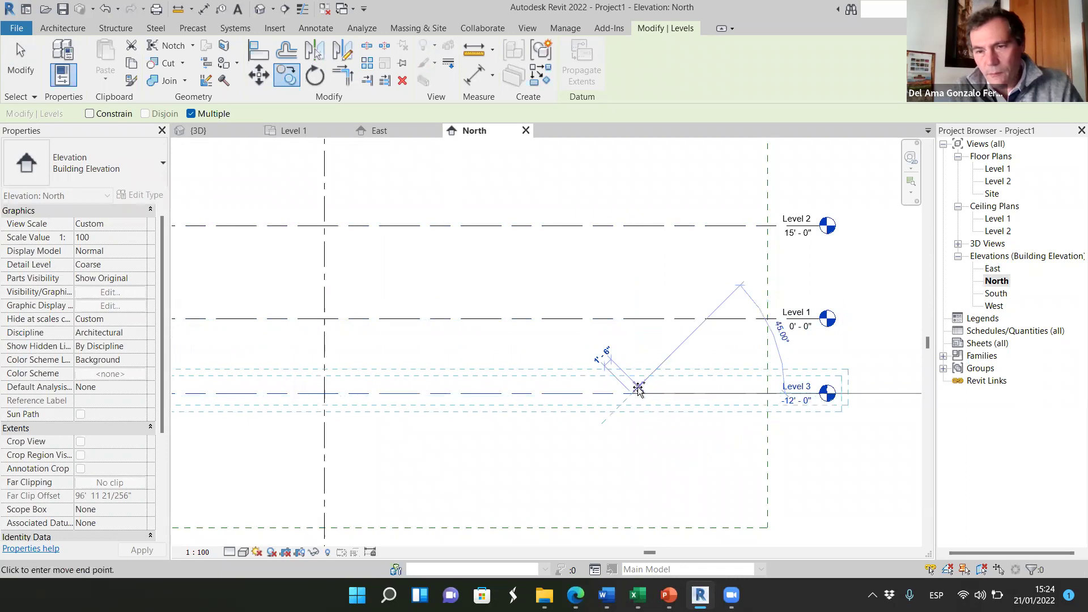
{"action": "left_click", "coordinate": [692, 420]}
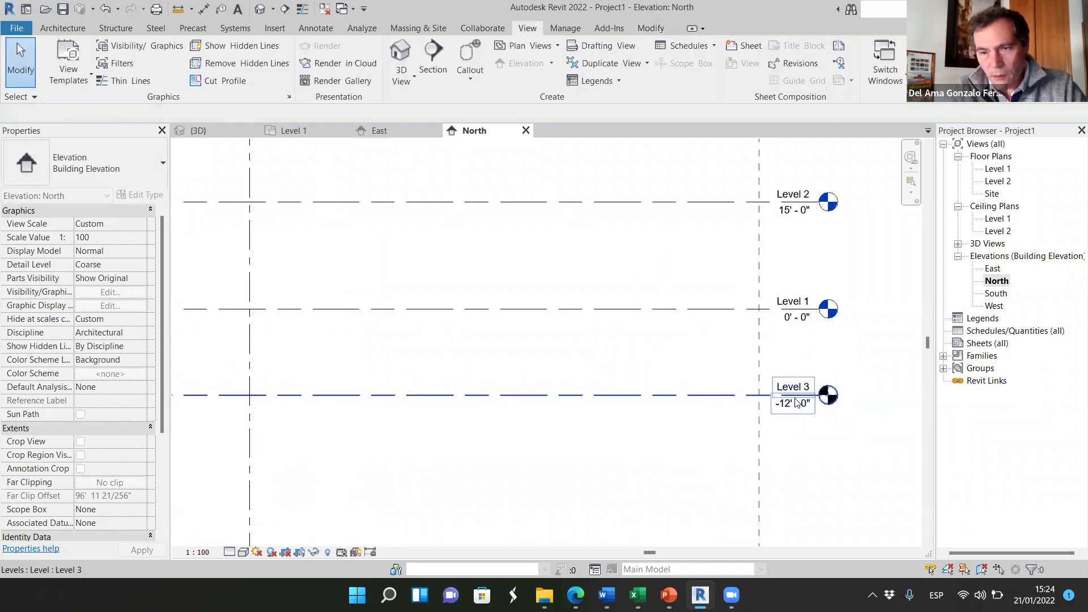
- Rename the copied level at -12' - 0" as Level -12
{"action": "scroll", "coordinate": [828, 393], "scroll_direction": "up", "scroll_amount": 3}
{"action": "left_click", "coordinate": [822, 382]}
{"action": "left_click", "coordinate": [822, 381]}
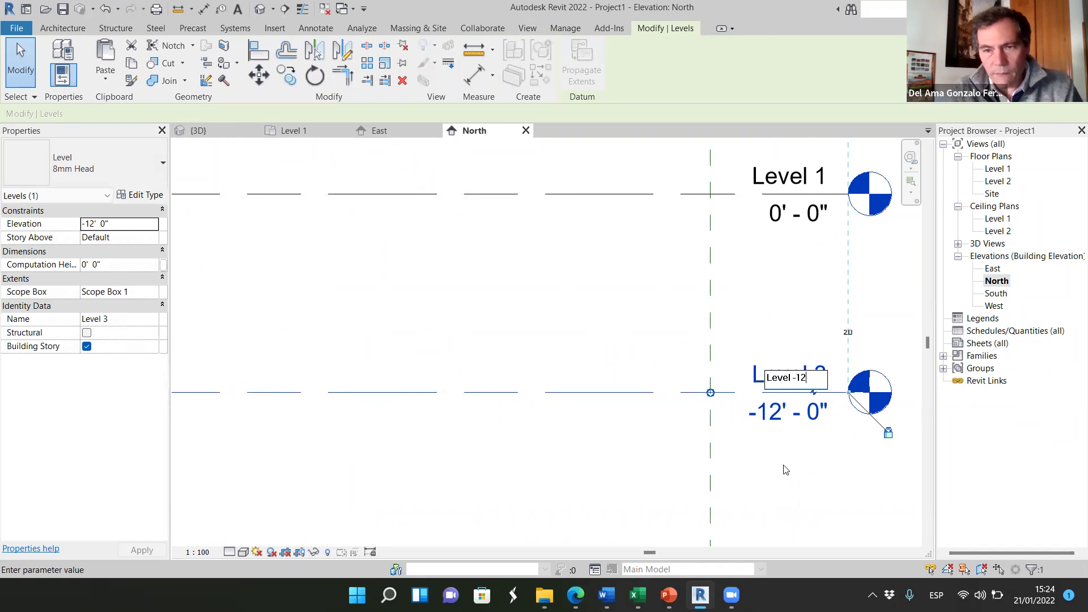
{"action": "key", "text": "Return"}
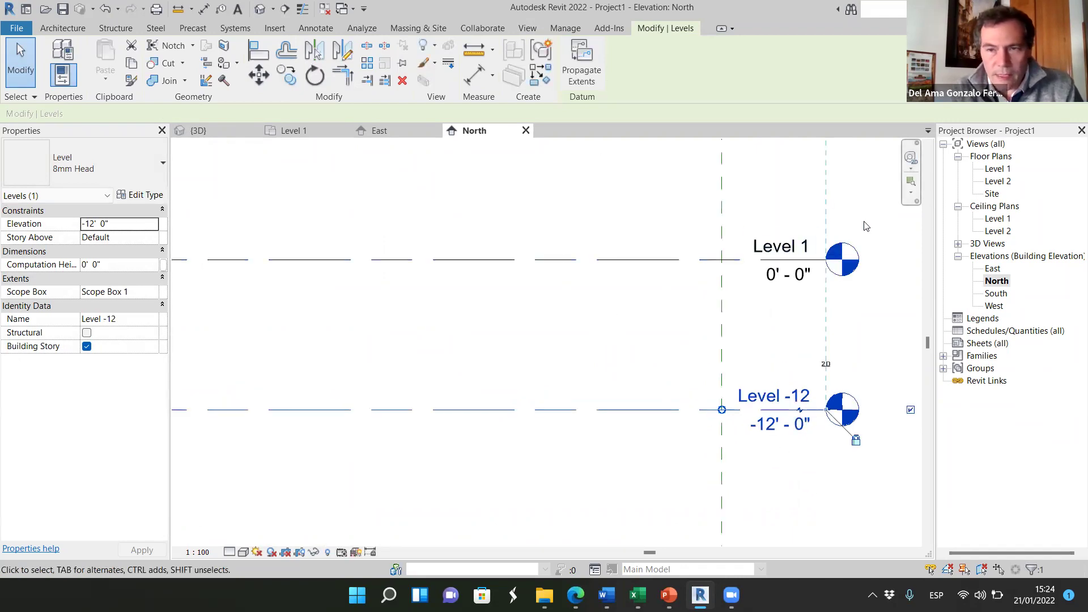
- Rename Level 1 as Level 0 and rename its corresponding views as well
{"action": "scroll", "coordinate": [771, 238], "scroll_direction": "up", "scroll_amount": 3}
{"action": "left_click", "coordinate": [756, 268]}
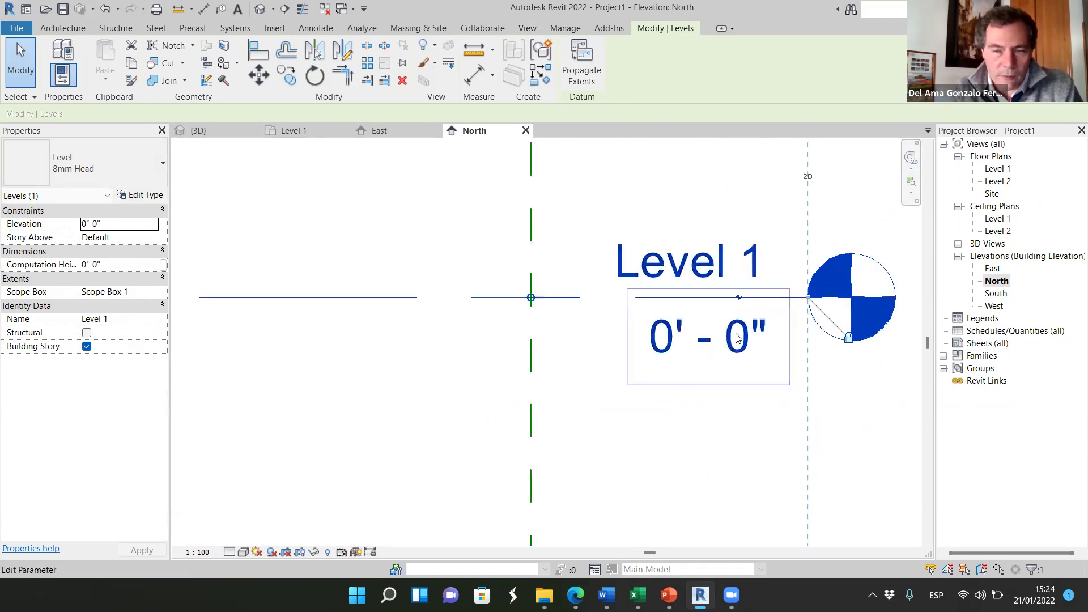
{"action": "left_click", "coordinate": [731, 270]}
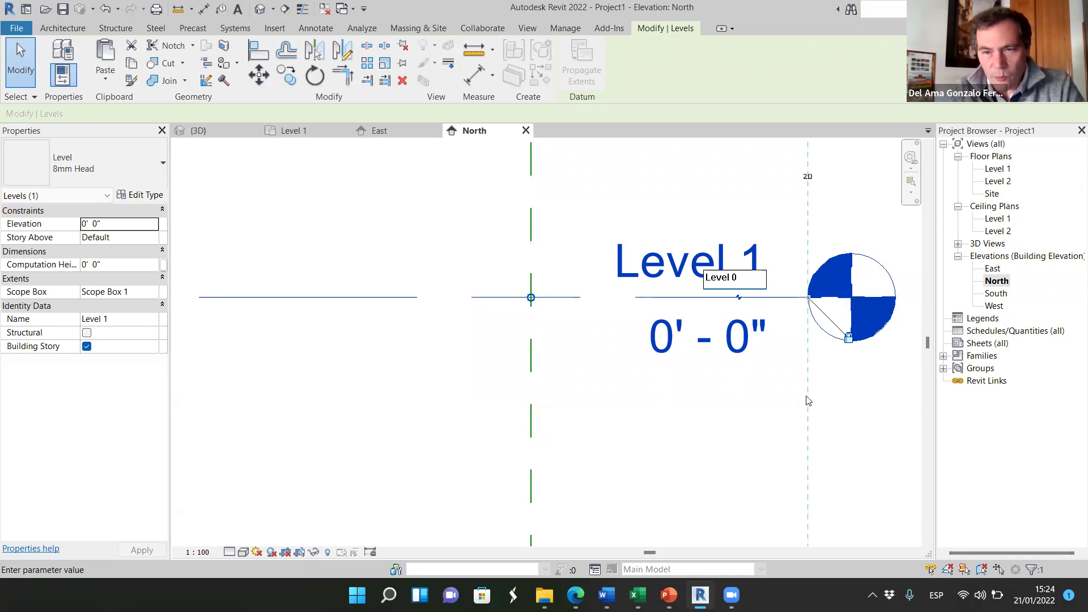
{"action": "key", "text": "Return"}
{"action": "left_click", "coordinate": [591, 299]}
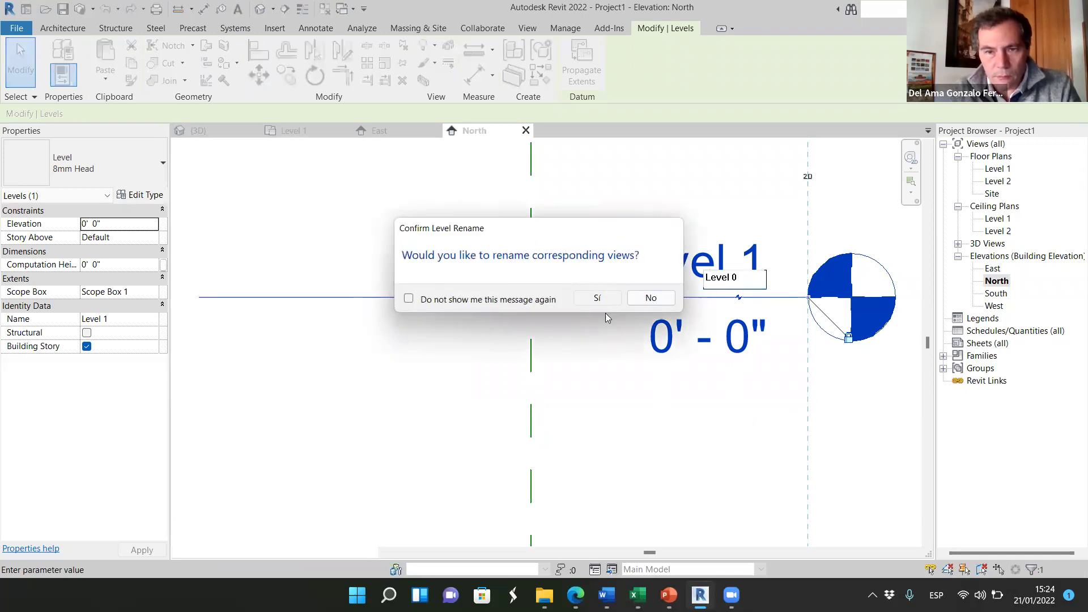
{"action": "scroll", "coordinate": [645, 375], "scroll_direction": "down", "scroll_amount": 4}
{"action": "scroll", "coordinate": [686, 250], "scroll_direction": "up", "scroll_amount": 5}
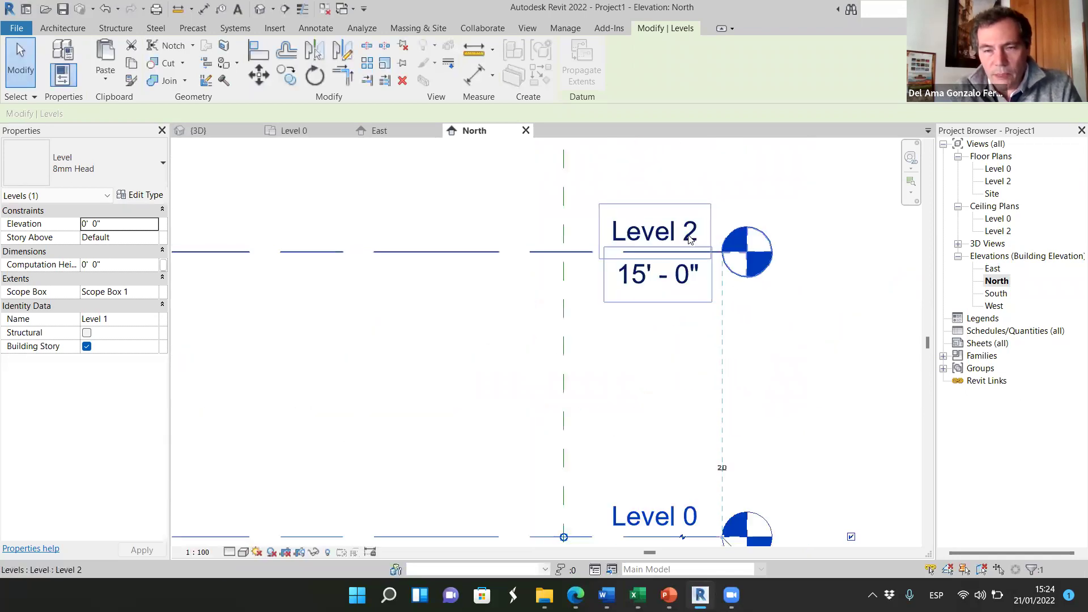
- Rename Level 2 as Level 15 together with its corresponding plan views
{"action": "left_click", "coordinate": [690, 232]}
{"action": "left_click", "coordinate": [691, 231]}
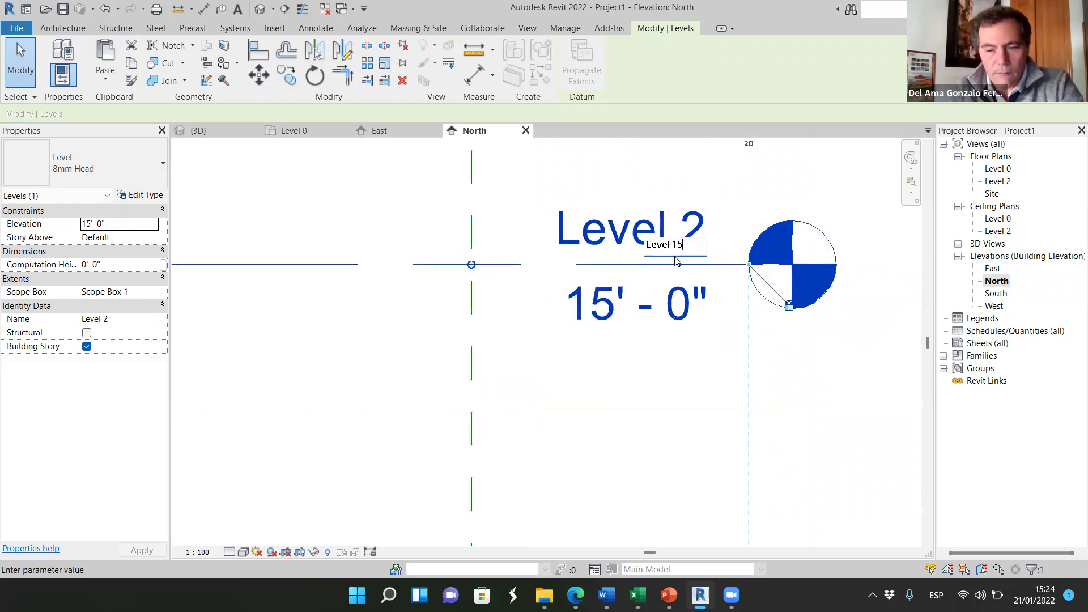
{"action": "type", "text": "Level 15"}
{"action": "key", "text": "Return"}
{"action": "left_click", "coordinate": [598, 299]}
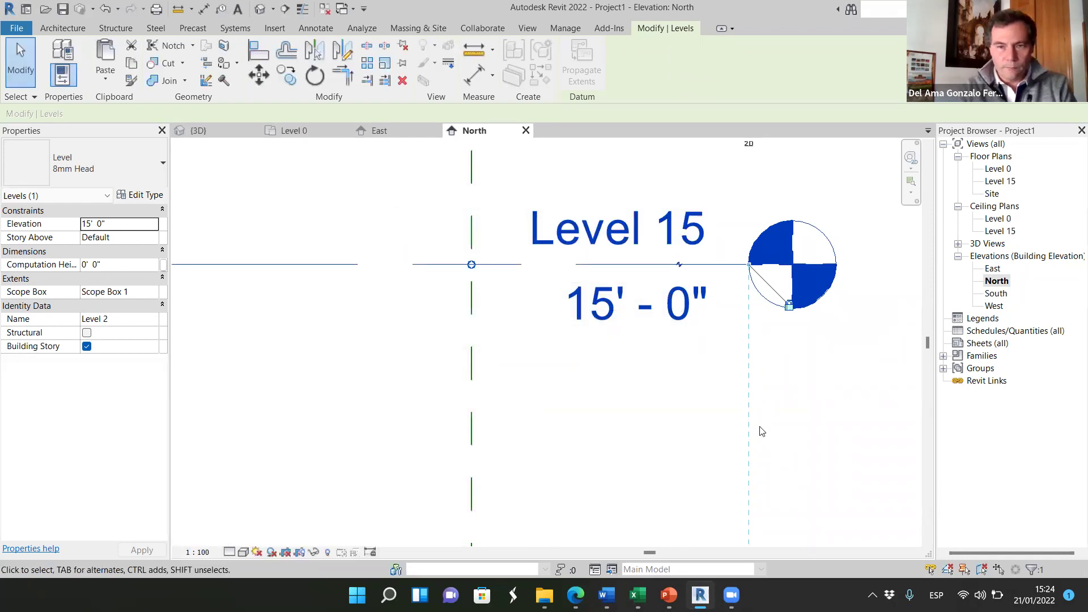
{"action": "scroll", "coordinate": [692, 333], "scroll_direction": "down", "scroll_amount": 5}
{"action": "left_click", "coordinate": [812, 410]}
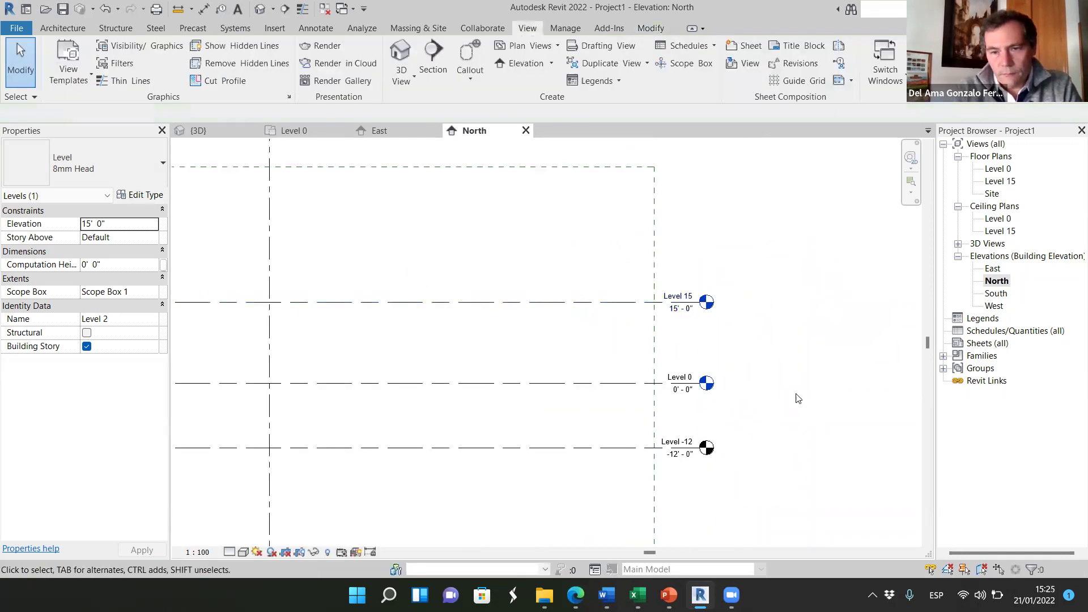
{"action": "scroll", "coordinate": [711, 411], "scroll_direction": "up", "scroll_amount": 5}
{"action": "scroll", "coordinate": [715, 384], "scroll_direction": "up", "scroll_amount": 2}
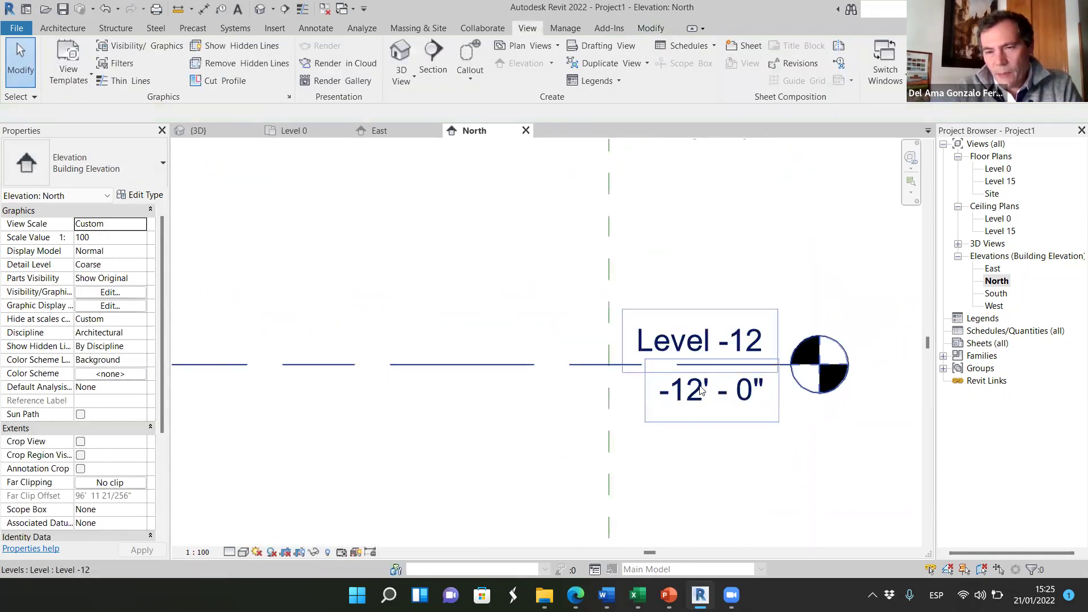
{"action": "scroll", "coordinate": [731, 428], "scroll_direction": "down", "scroll_amount": 4}
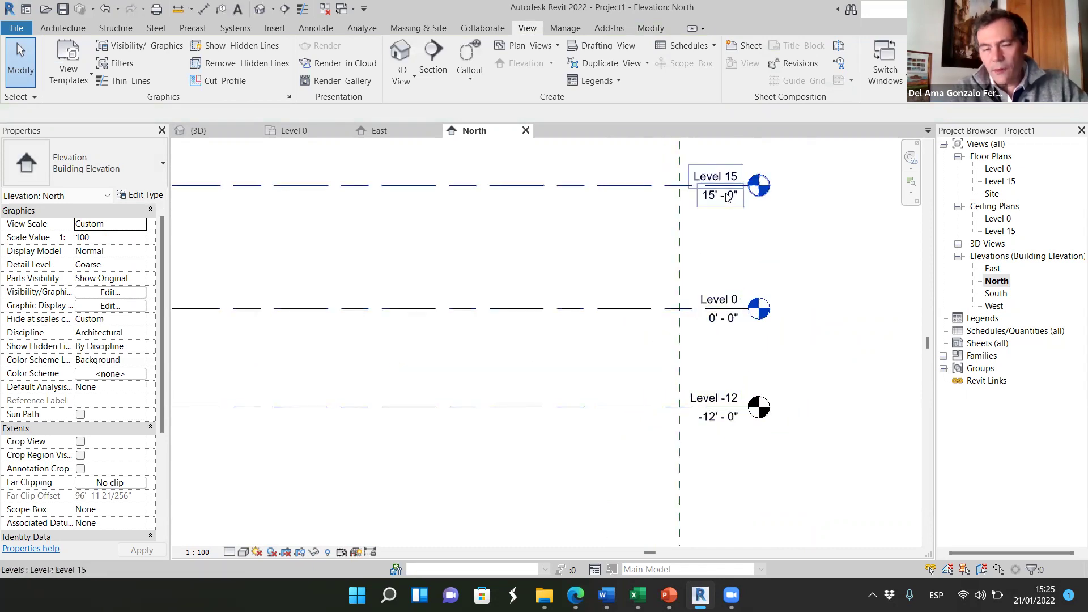
{"action": "scroll", "coordinate": [774, 238], "scroll_direction": "down", "scroll_amount": 4}
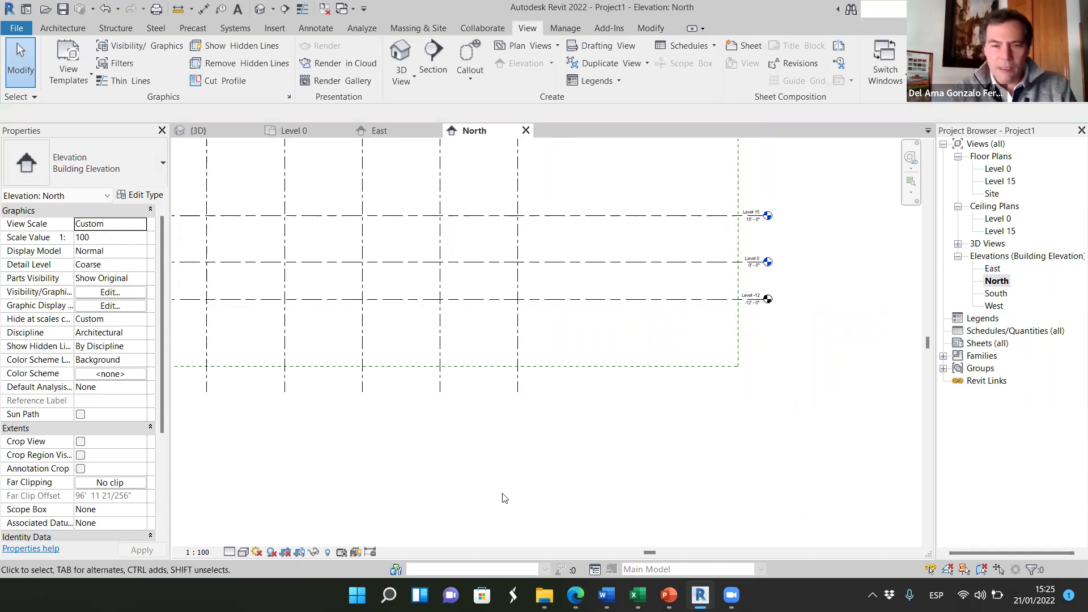
- Switch to the Edge browser and change the basketball court size search on Bing to "basketball cout height feet"
{"action": "left_click", "coordinate": [576, 595]}
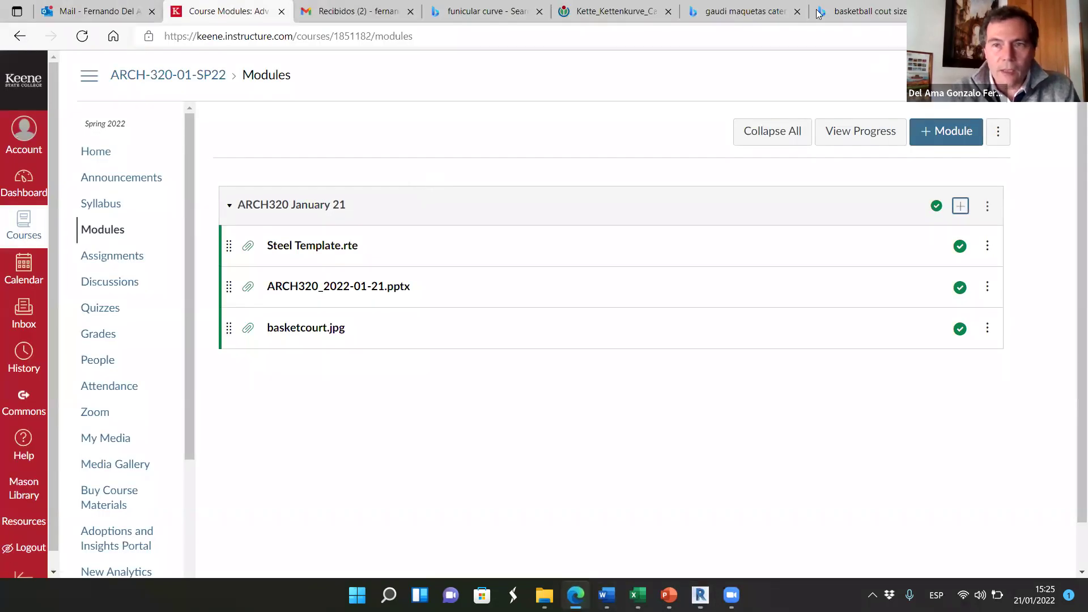
{"action": "left_click", "coordinate": [845, 11]}
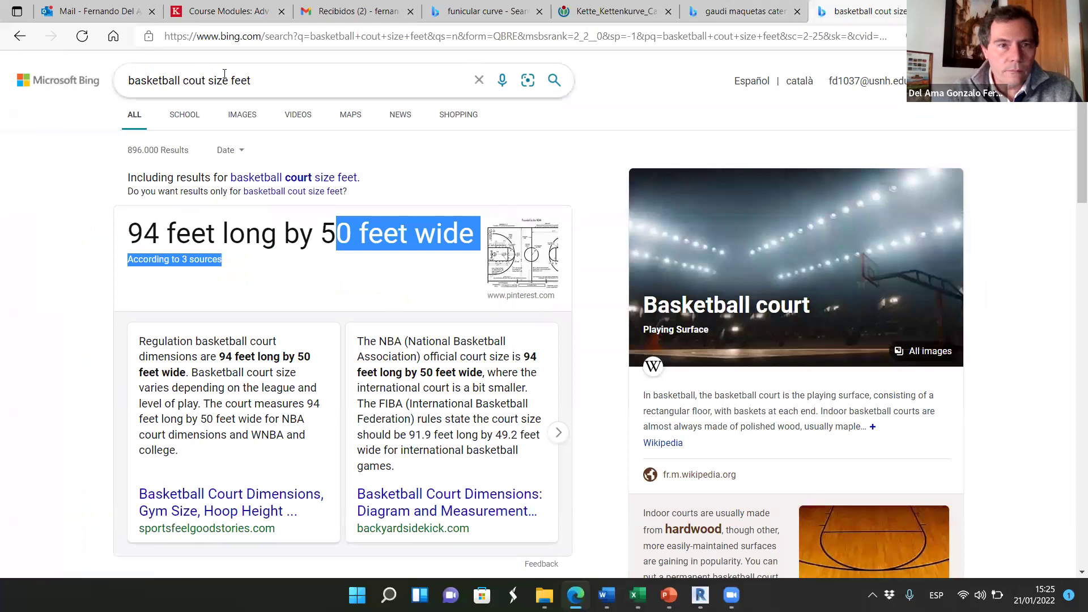
{"action": "left_click_drag", "start_coordinate": [208, 80], "coordinate": [226, 80]}
{"action": "type", "text": "heigh"}
{"action": "type", "text": "t"}
{"action": "key", "text": "Return"}
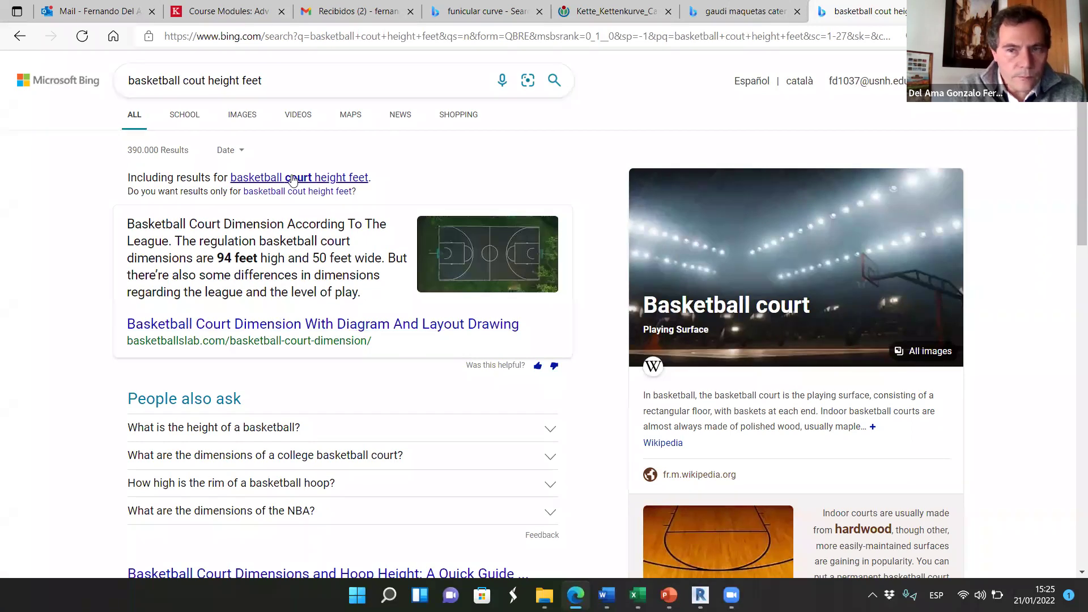
- Look through the search results for a recommended height for an indoor basketball court
{"action": "scroll", "coordinate": [282, 239], "scroll_direction": "down", "scroll_amount": 5}
{"action": "scroll", "coordinate": [281, 239], "scroll_direction": "down", "scroll_amount": 4}
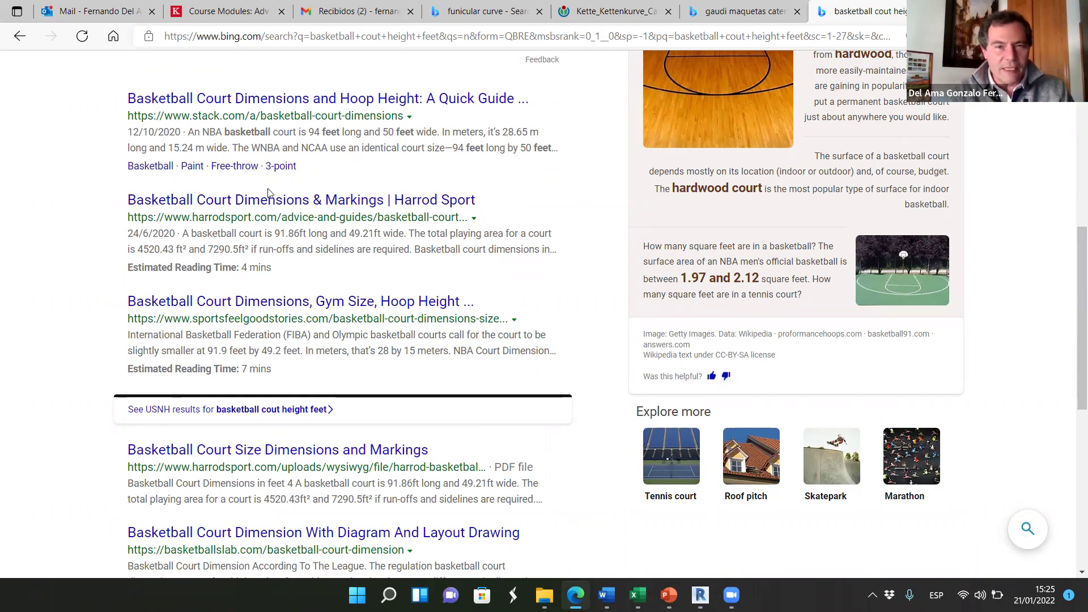
{"action": "scroll", "coordinate": [285, 164], "scroll_direction": "up", "scroll_amount": 3}
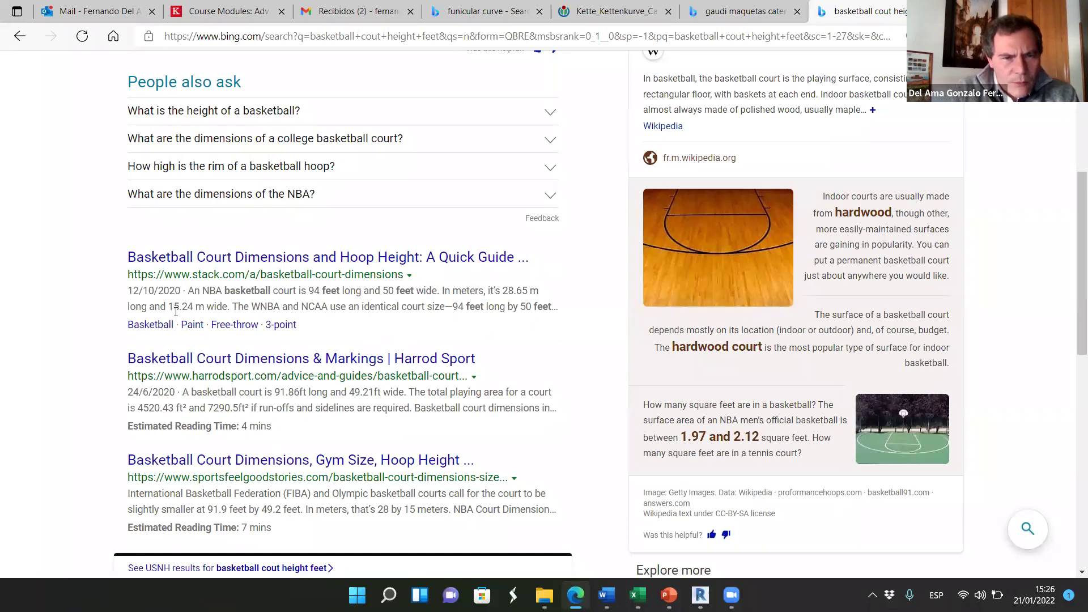
{"action": "left_click_drag", "start_coordinate": [170, 309], "coordinate": [316, 309]}
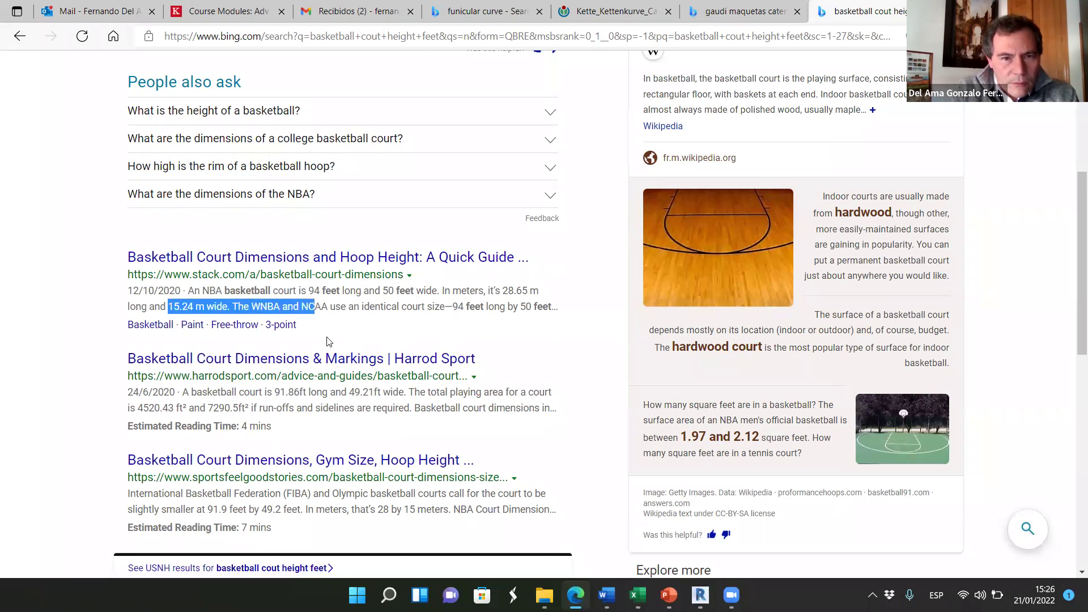
{"action": "scroll", "coordinate": [316, 334], "scroll_direction": "down", "scroll_amount": 1}
{"action": "scroll", "coordinate": [319, 309], "scroll_direction": "down", "scroll_amount": 3}
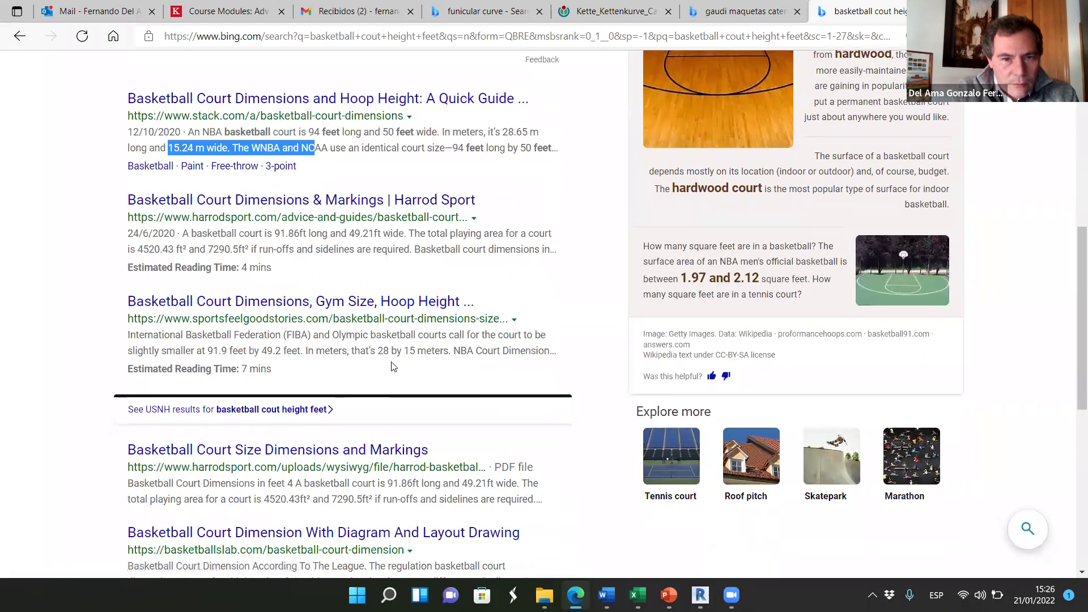
{"action": "scroll", "coordinate": [259, 367], "scroll_direction": "down", "scroll_amount": 4}
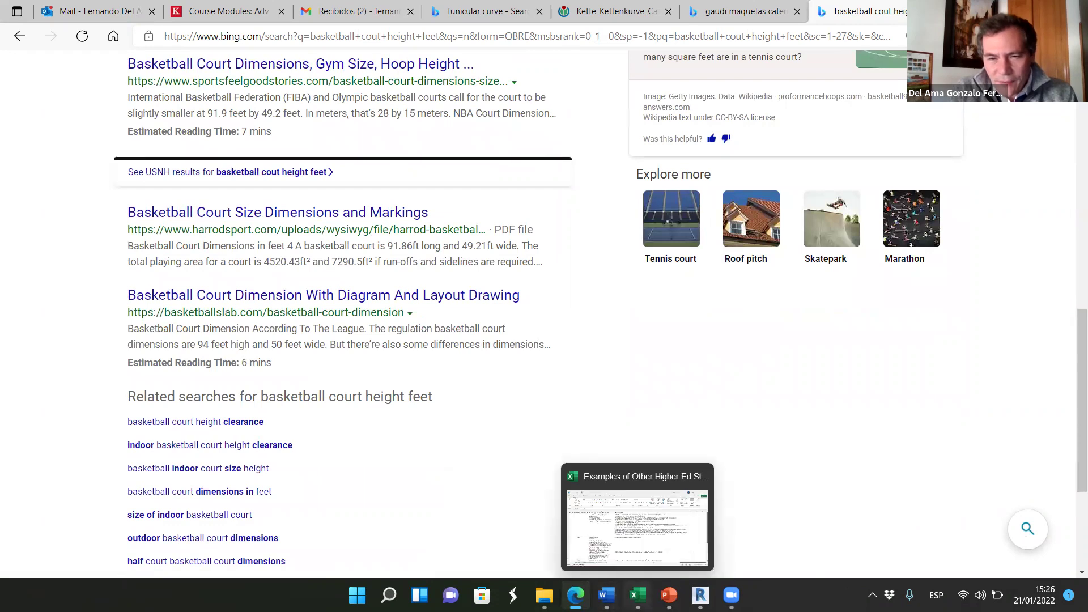
- Switch back to Revit and copy the Level 15 datum 15 feet straight up in the North elevation
{"action": "left_click", "coordinate": [701, 595]}
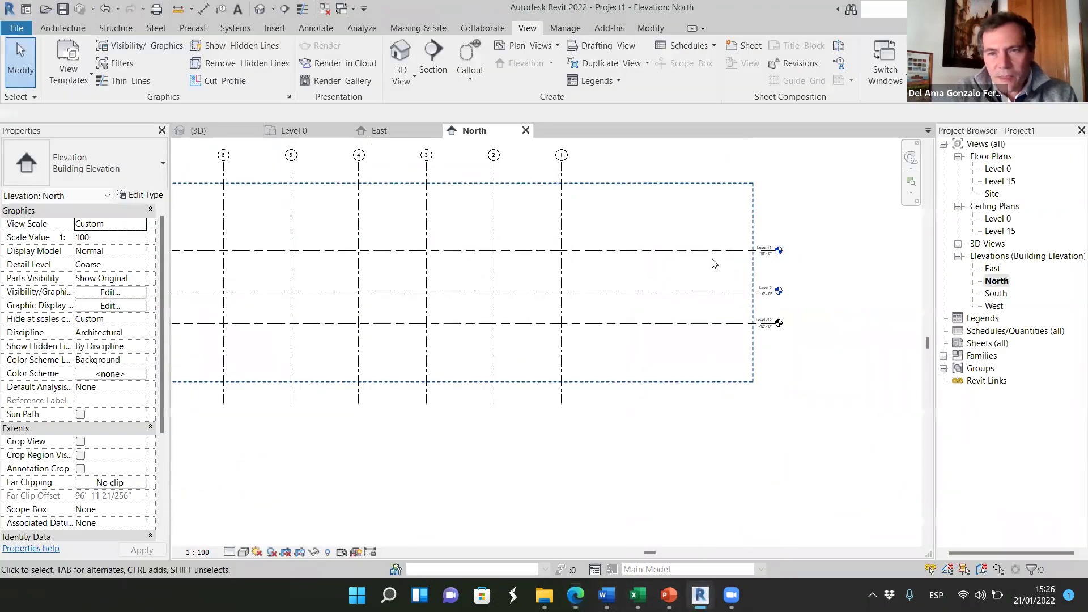
{"action": "left_click", "coordinate": [618, 246]}
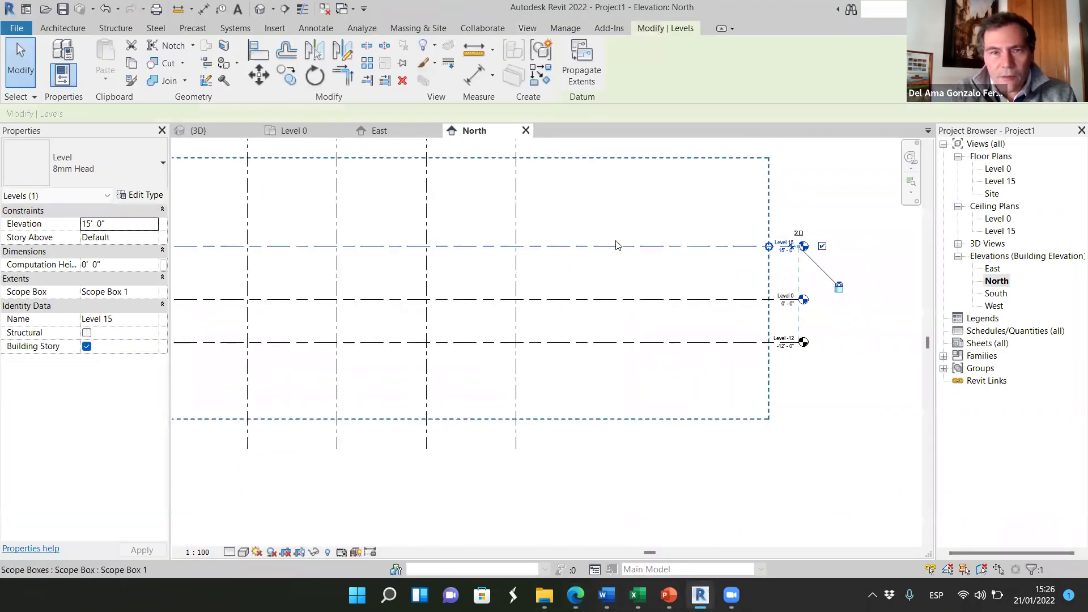
{"action": "key", "text": "c"}
{"action": "key", "text": "o"}
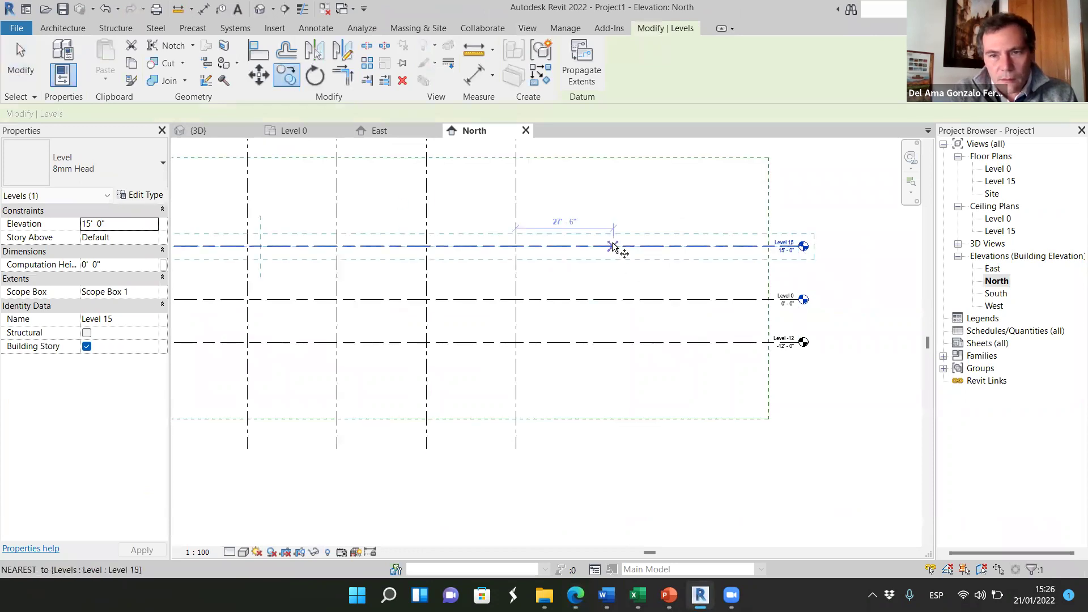
{"action": "left_click", "coordinate": [614, 246]}
{"action": "type", "text": "15"}
{"action": "key", "text": "Return"}
{"action": "key", "text": "Escape"}
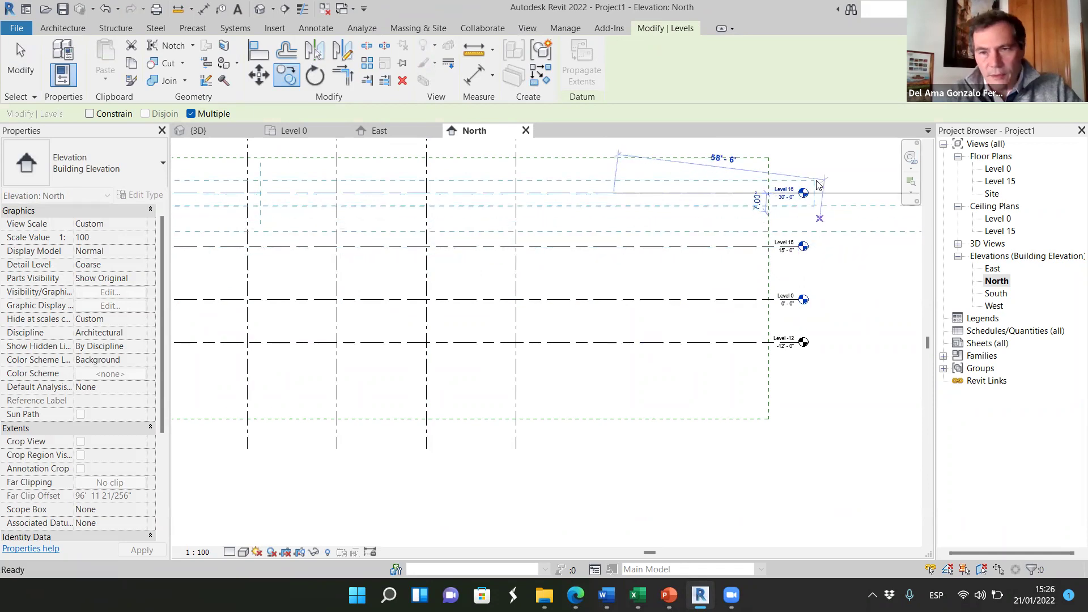
- Rename the copied level at 30' - 0" as Level 30
{"action": "scroll", "coordinate": [776, 197], "scroll_direction": "up", "scroll_amount": 2}
{"action": "scroll", "coordinate": [776, 197], "scroll_direction": "up", "scroll_amount": 3}
{"action": "left_click", "coordinate": [779, 233]}
{"action": "left_click", "coordinate": [779, 233]}
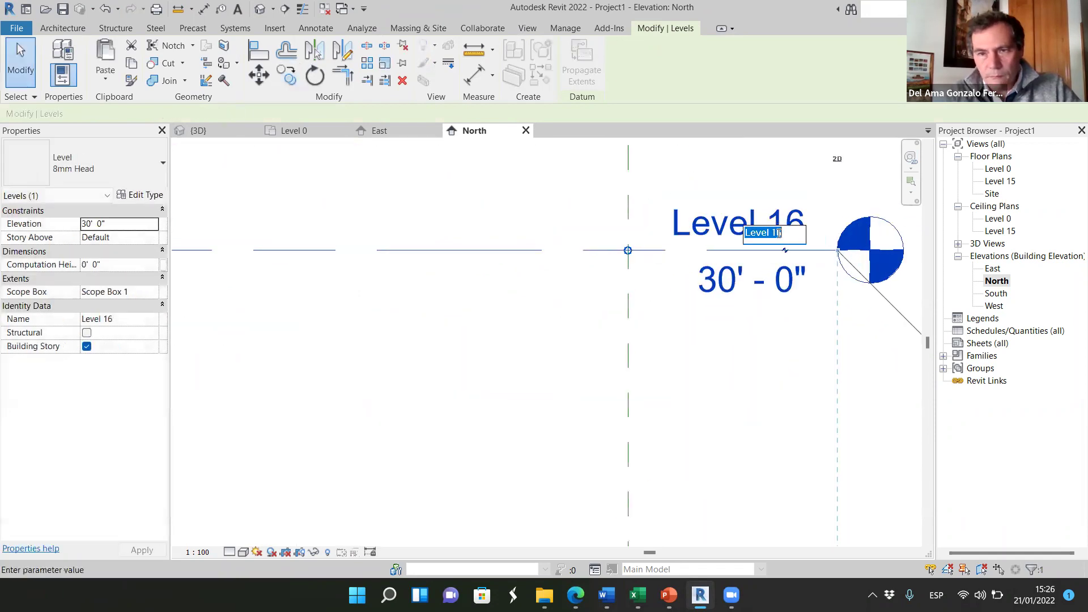
{"action": "double_click", "coordinate": [774, 233]}
{"action": "type", "text": "30"}
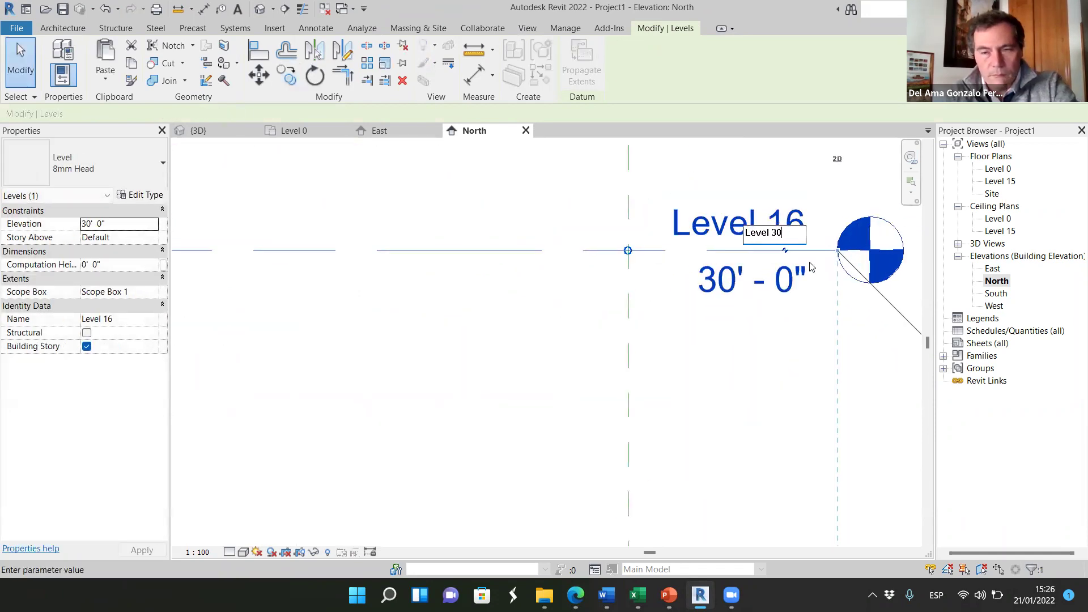
{"action": "key", "text": "Return"}
{"action": "scroll", "coordinate": [703, 274], "scroll_direction": "down", "scroll_amount": 2}
{"action": "scroll", "coordinate": [702, 275], "scroll_direction": "down", "scroll_amount": 3}
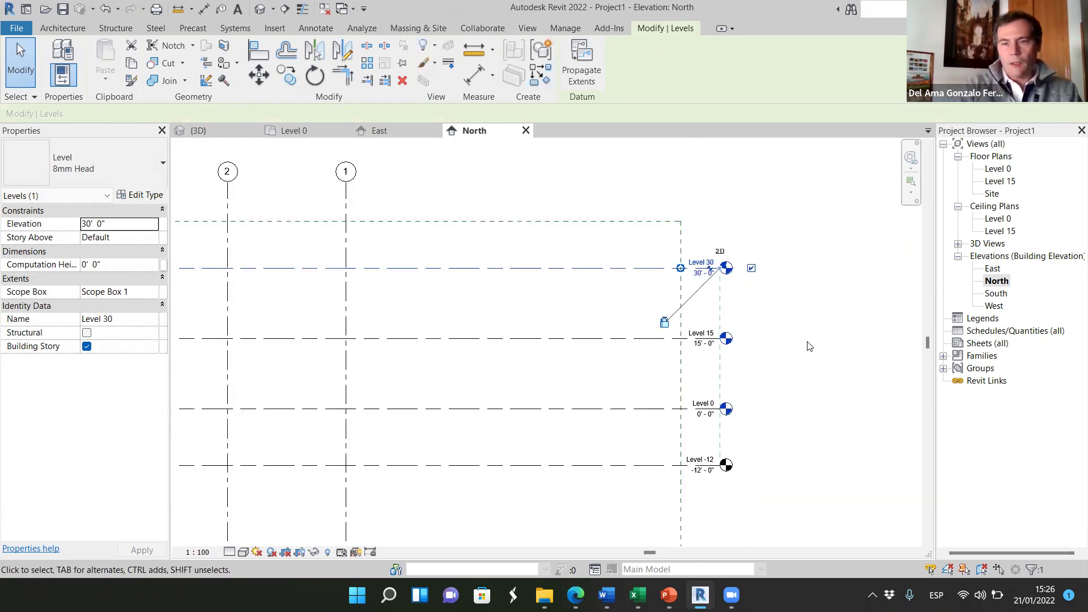
{"action": "left_click", "coordinate": [809, 344]}
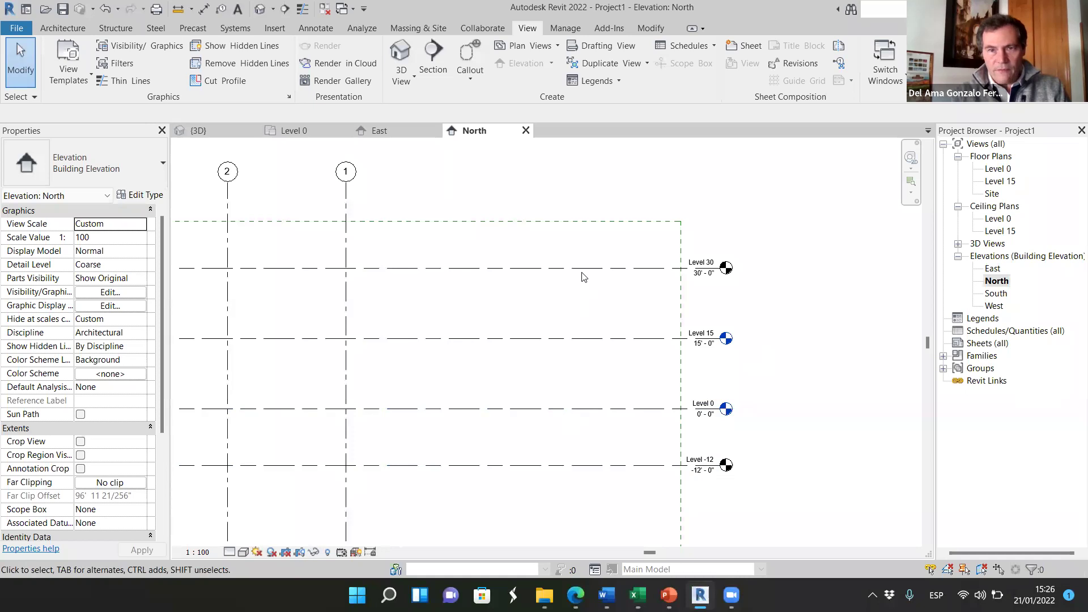
- Examine the four level datums, their heads and the surrounding scope box in the North elevation
{"action": "scroll", "coordinate": [665, 312], "scroll_direction": "down", "scroll_amount": 2}
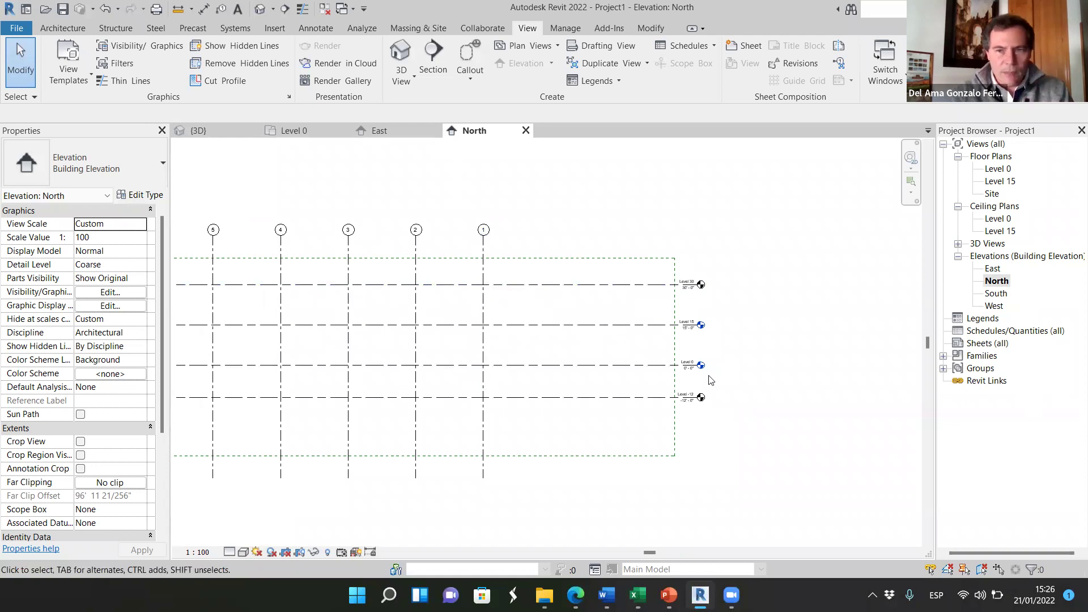
{"action": "scroll", "coordinate": [706, 376], "scroll_direction": "down", "scroll_amount": 1}
{"action": "scroll", "coordinate": [663, 388], "scroll_direction": "up", "scroll_amount": 3}
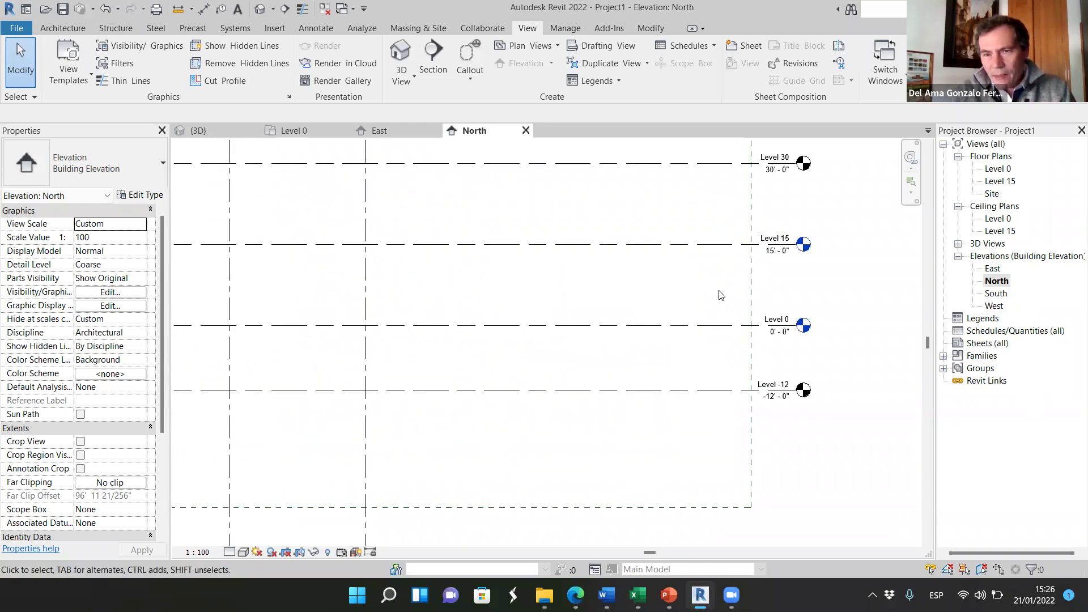
{"action": "scroll", "coordinate": [716, 315], "scroll_direction": "up", "scroll_amount": 1}
{"action": "scroll", "coordinate": [712, 275], "scroll_direction": "down", "scroll_amount": 2}
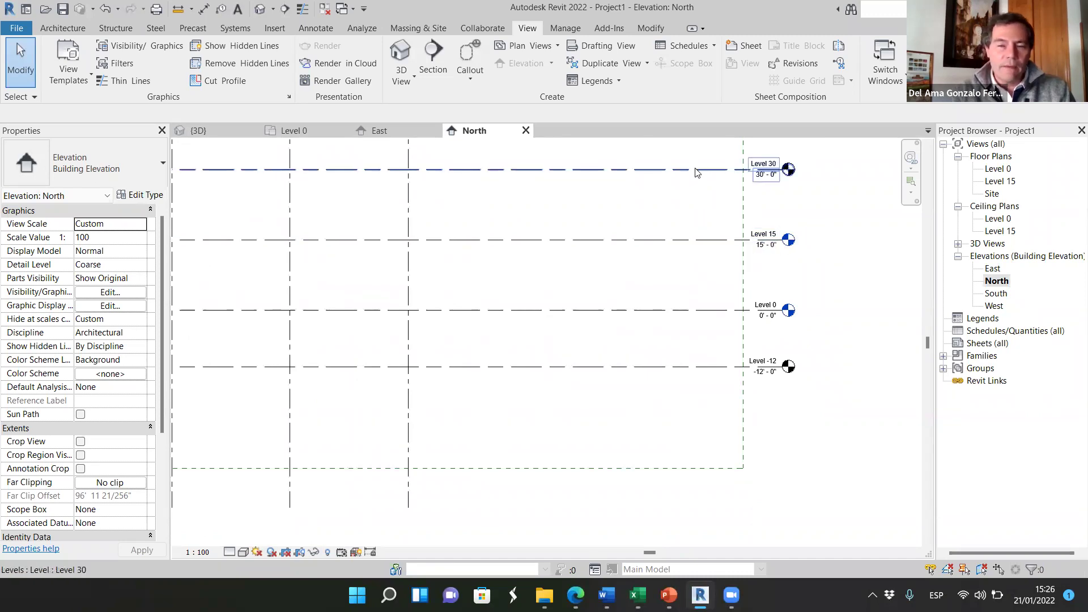
{"action": "scroll", "coordinate": [744, 221], "scroll_direction": "down", "scroll_amount": 4}
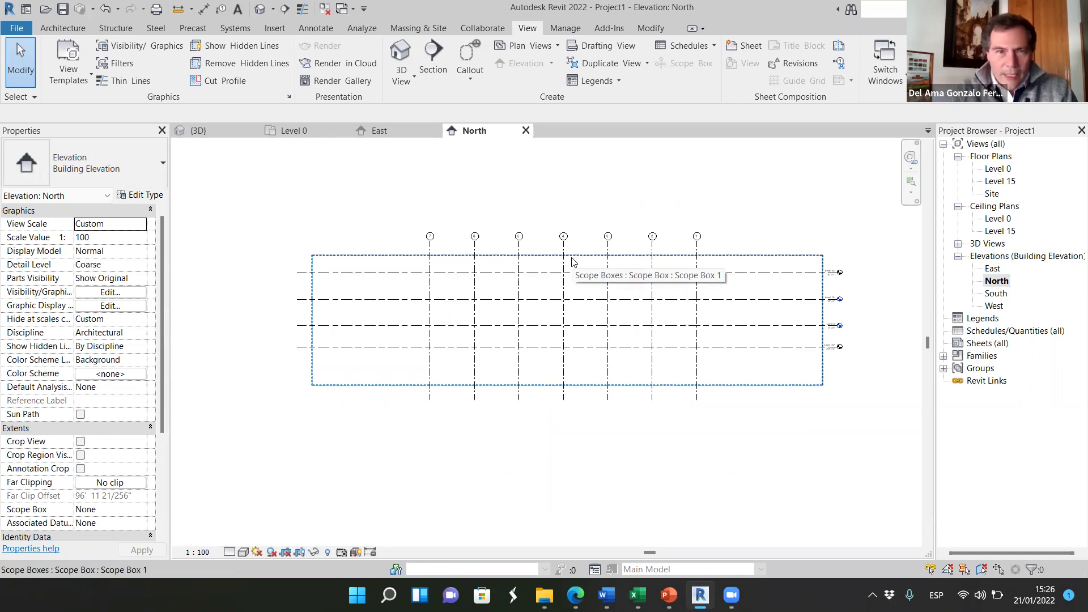
{"action": "scroll", "coordinate": [839, 348], "scroll_direction": "up", "scroll_amount": 2}
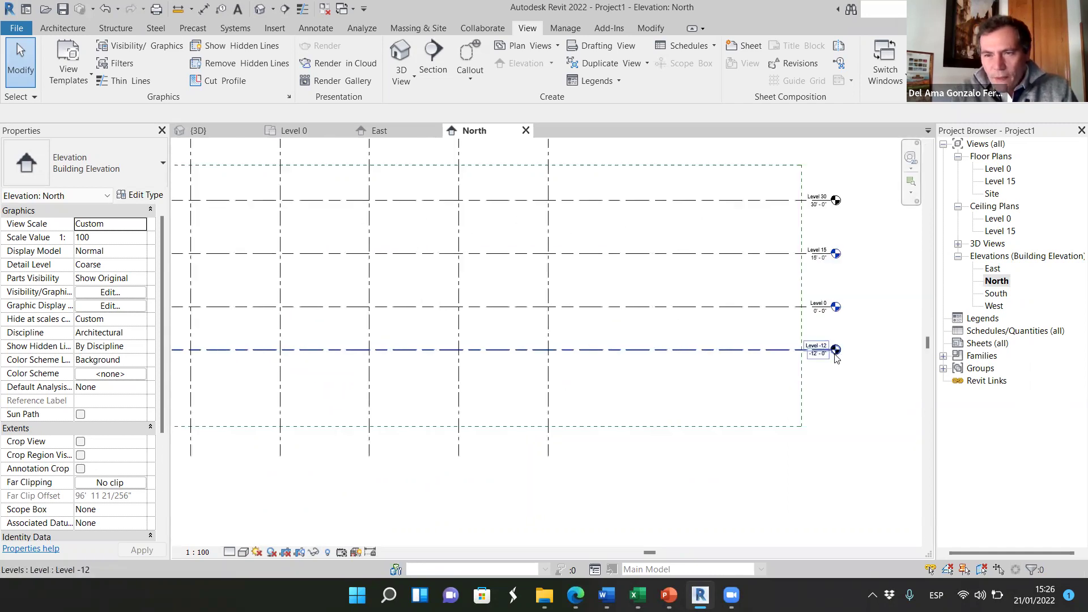
{"action": "scroll", "coordinate": [836, 357], "scroll_direction": "up", "scroll_amount": 3}
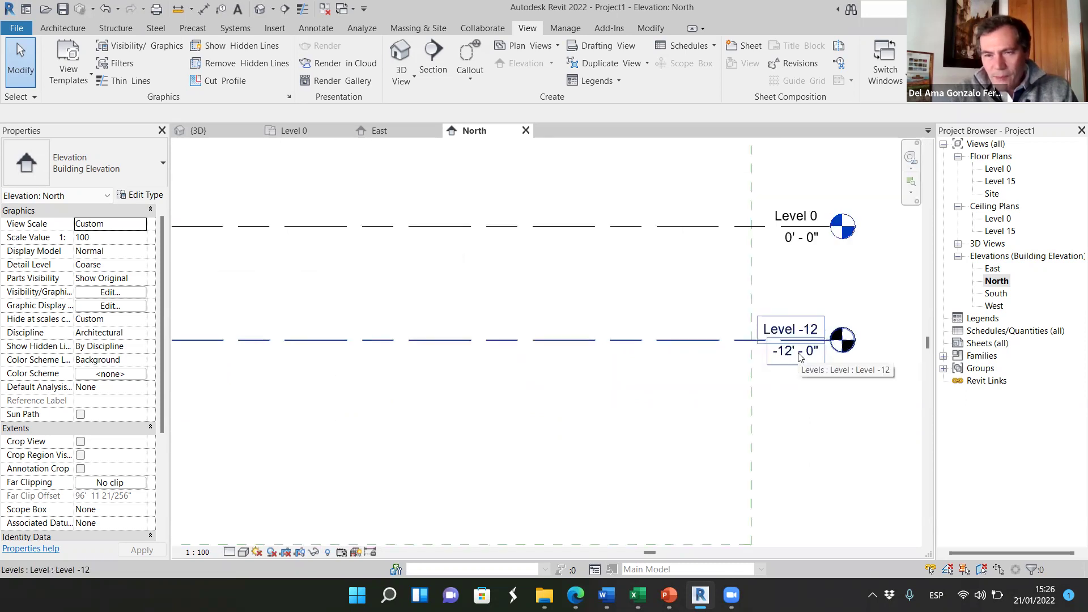
{"action": "scroll", "coordinate": [797, 357], "scroll_direction": "down", "scroll_amount": 3}
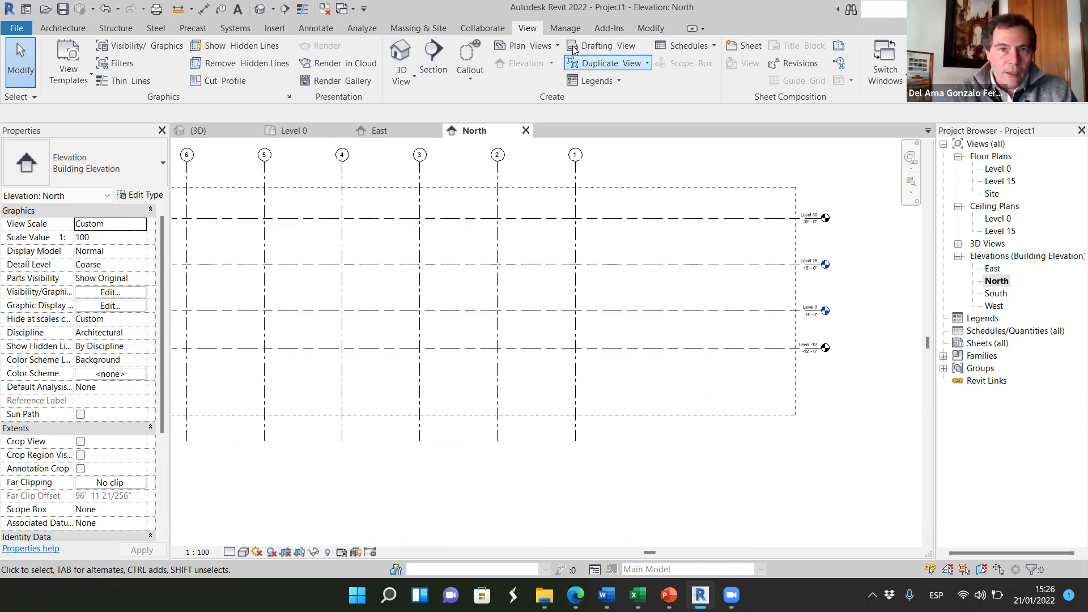
- Create new floor plan views for Level 30 and Level -12, without duplicating existing views
{"action": "left_click", "coordinate": [554, 50]}
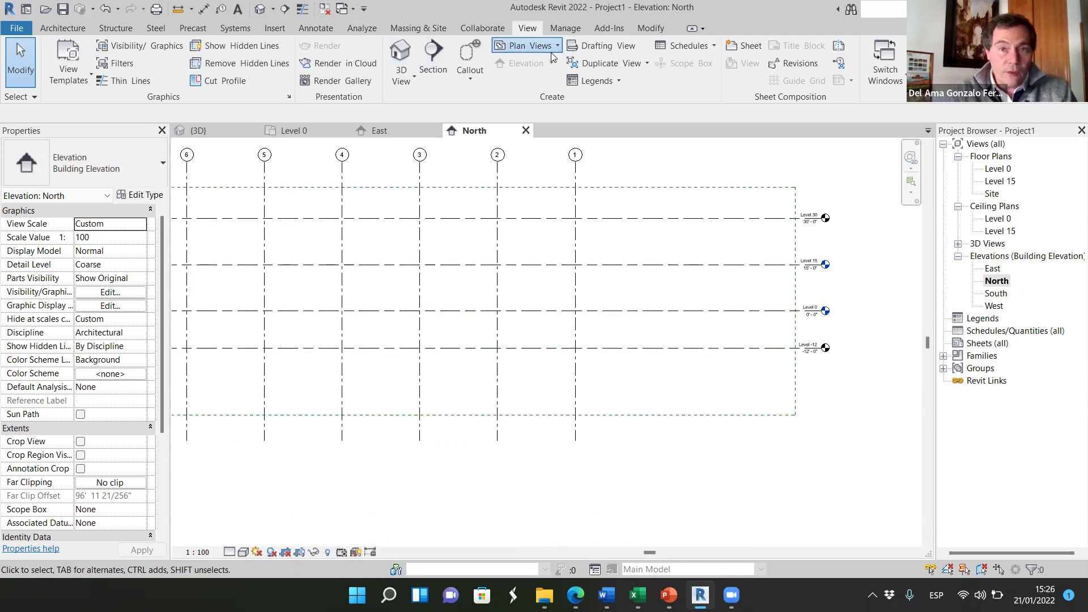
{"action": "left_click", "coordinate": [541, 70]}
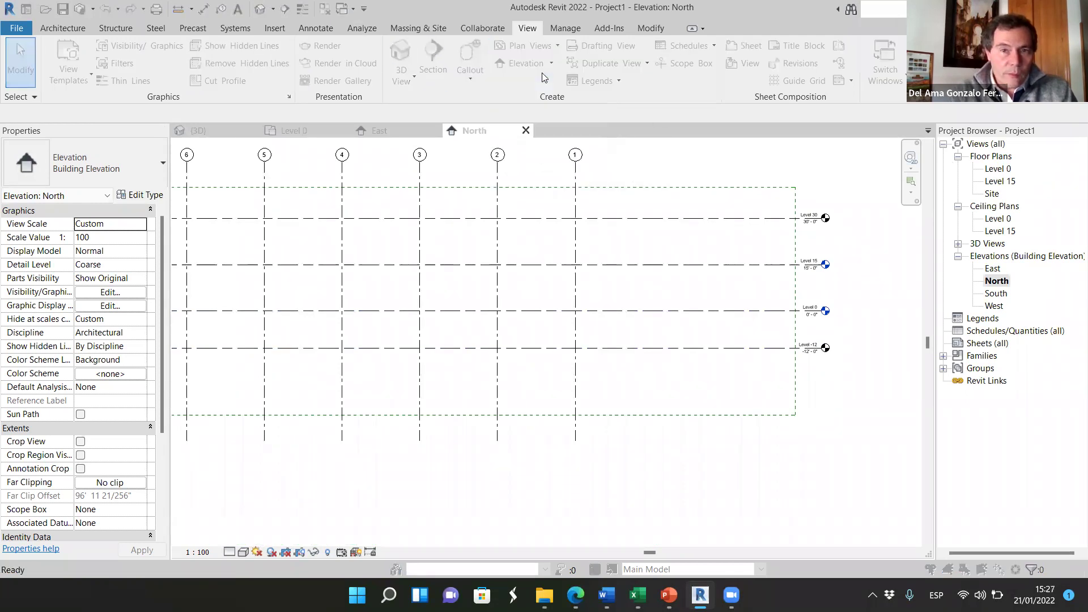
{"action": "left_click", "coordinate": [525, 263]}
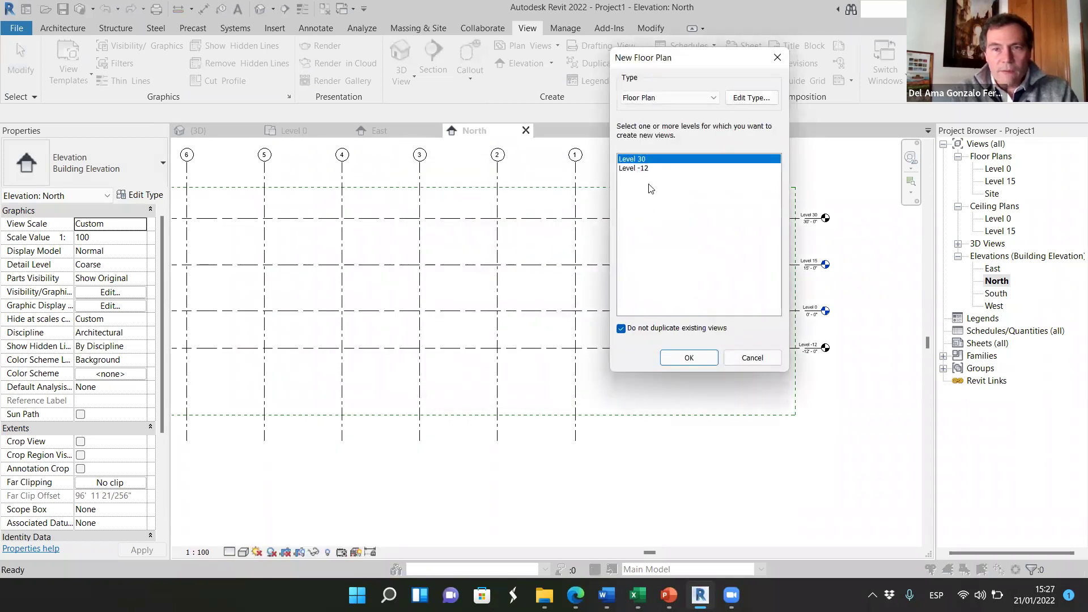
{"action": "left_click", "coordinate": [633, 169], "text": "shift"}
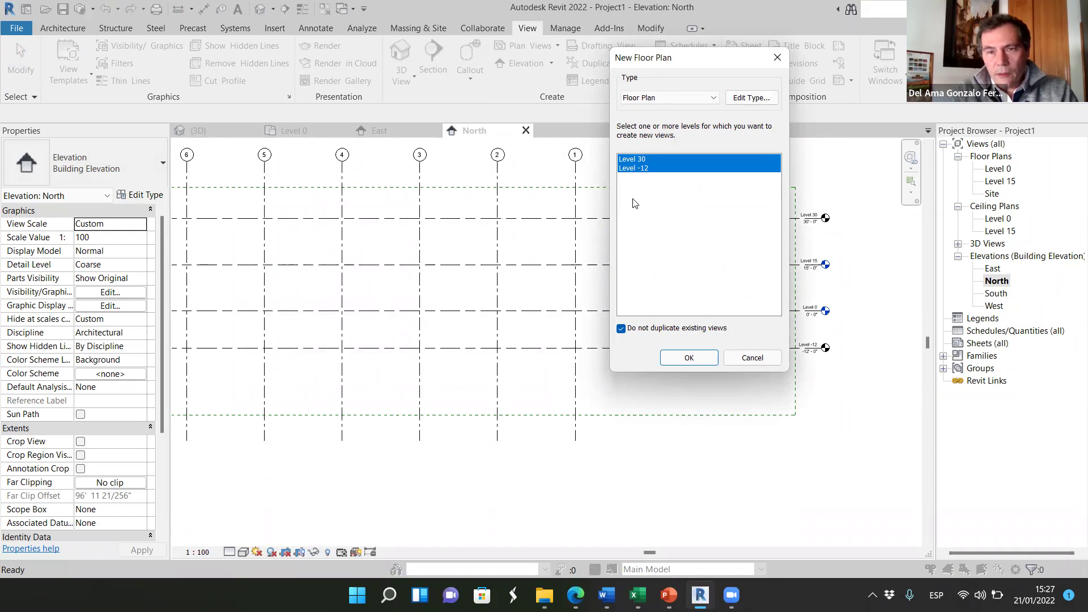
{"action": "left_click", "coordinate": [690, 358]}
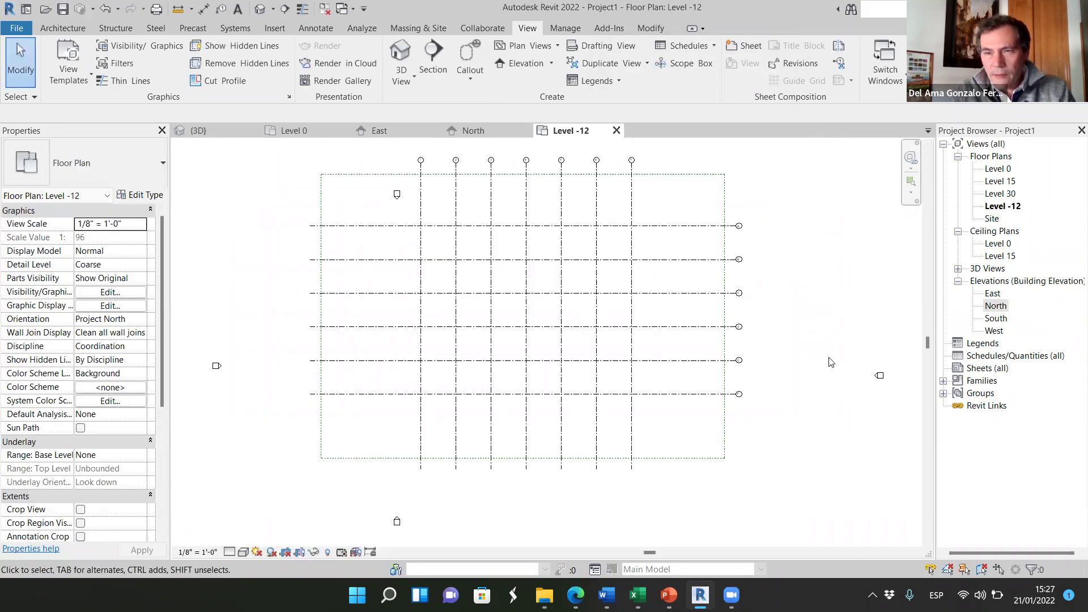
{"action": "left_click", "coordinate": [991, 207]}
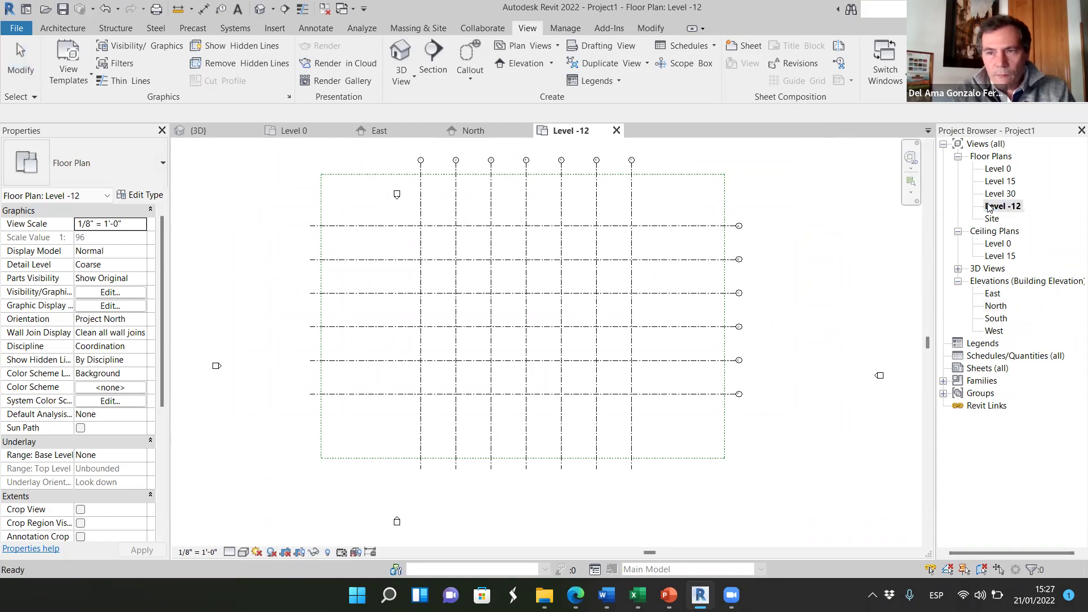
{"action": "scroll", "coordinate": [437, 253], "scroll_direction": "down", "scroll_amount": 4}
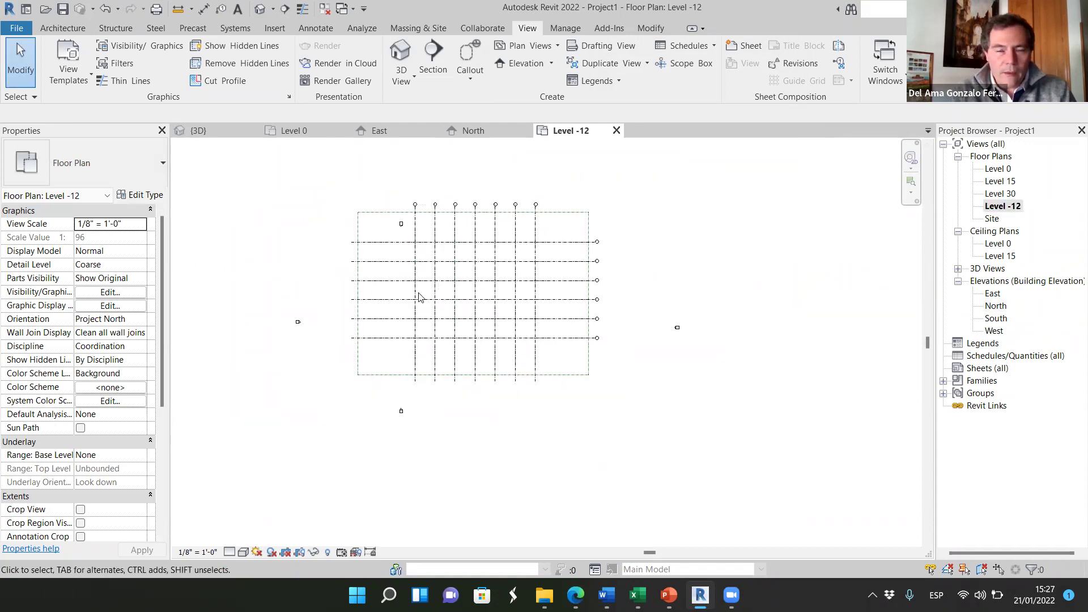
{"action": "scroll", "coordinate": [477, 257], "scroll_direction": "up", "scroll_amount": 5}
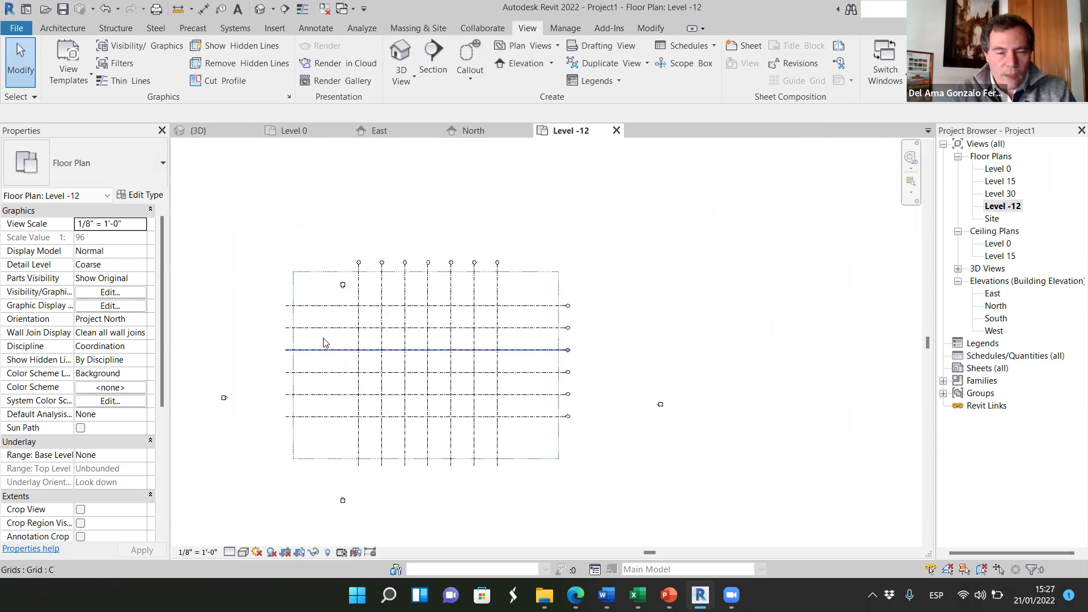
{"action": "scroll", "coordinate": [453, 263], "scroll_direction": "down", "scroll_amount": 2}
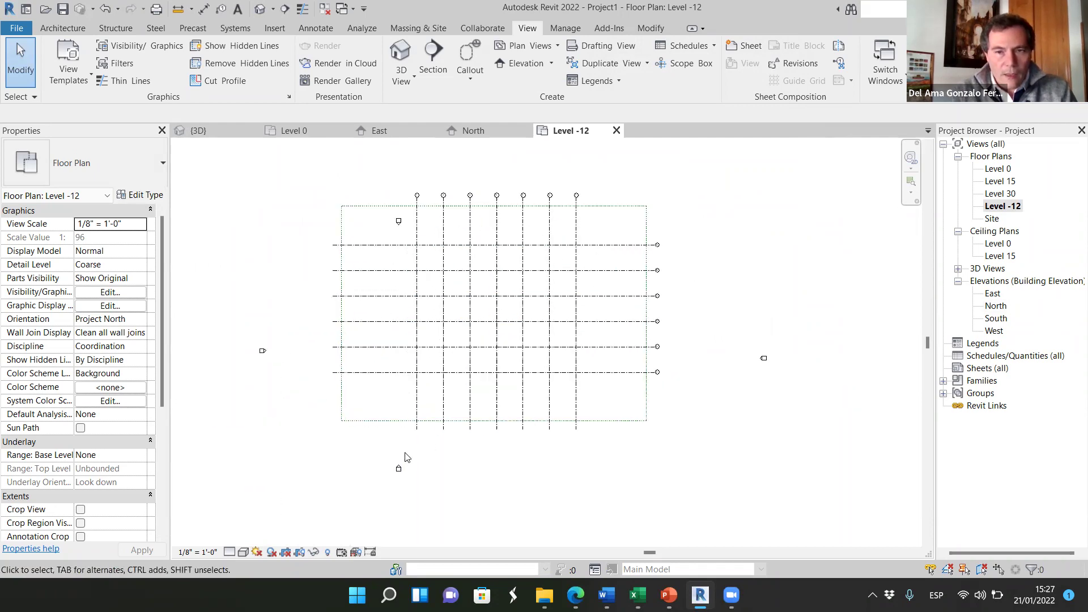
{"action": "scroll", "coordinate": [513, 250], "scroll_direction": "up", "scroll_amount": 2}
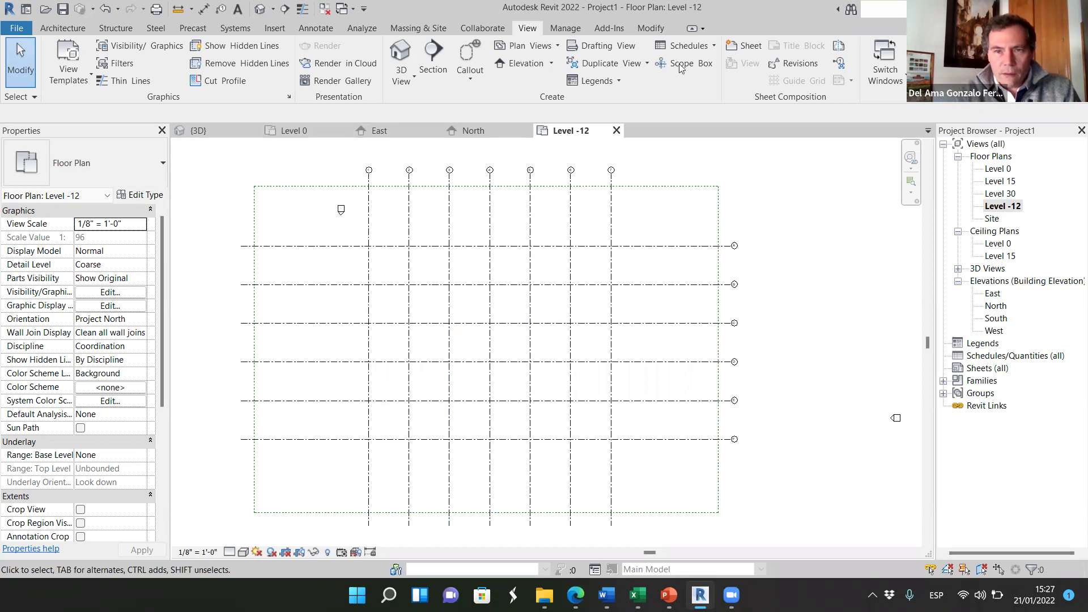
- Close the East elevation view and bring up the North elevation showing the grids and levels
{"action": "left_click", "coordinate": [376, 130]}
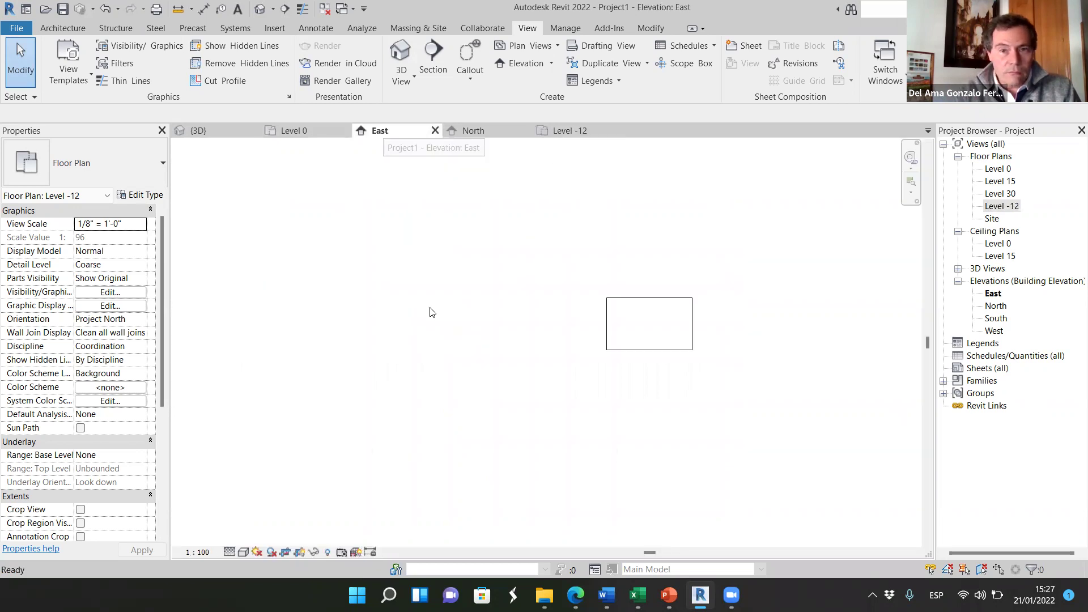
{"action": "left_click", "coordinate": [435, 130]}
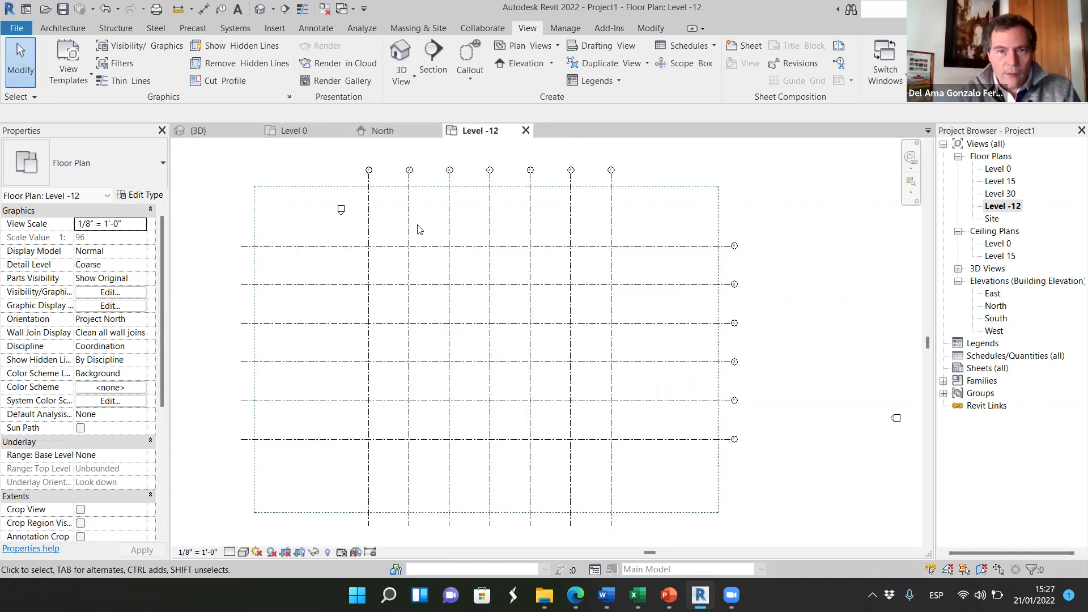
{"action": "left_click", "coordinate": [409, 135]}
{"action": "scroll", "coordinate": [586, 361], "scroll_direction": "down", "scroll_amount": 3}
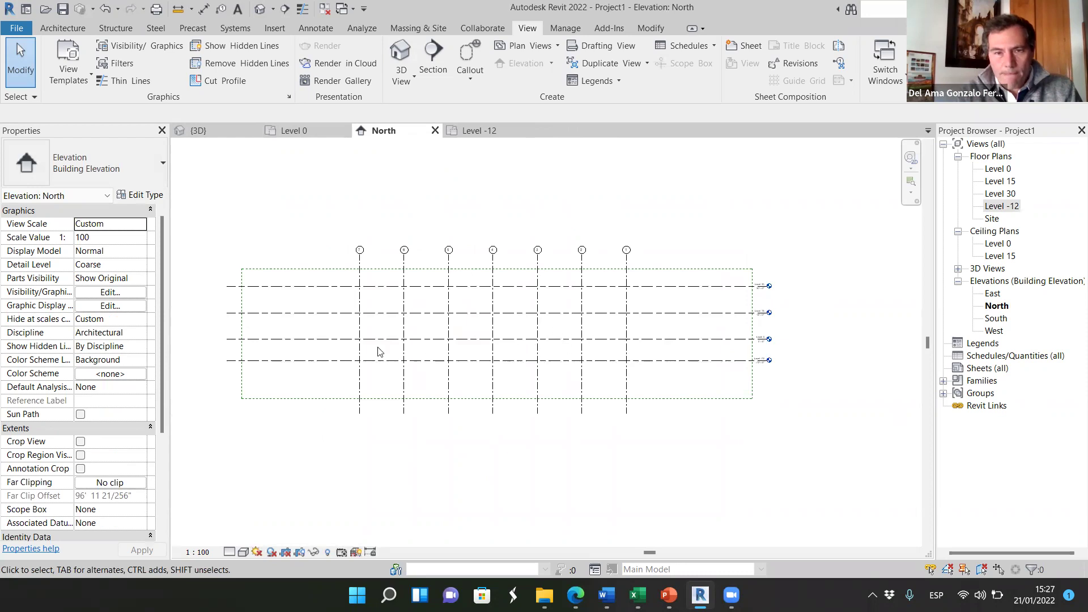
{"action": "scroll", "coordinate": [379, 351], "scroll_direction": "up", "scroll_amount": 2}
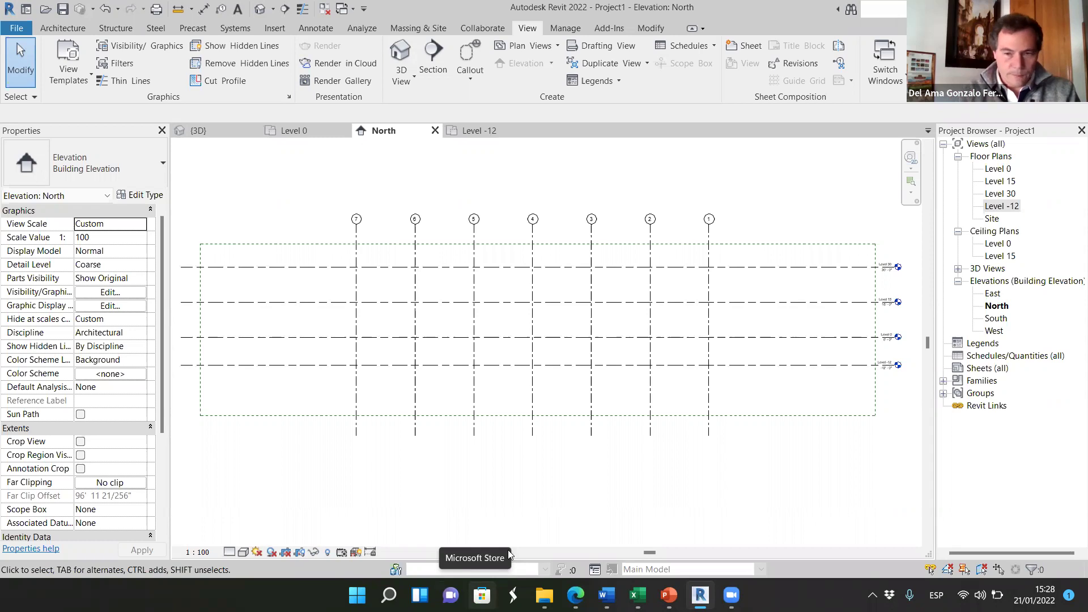
- Switch to Microsoft Edge and search the web for "repoanteo cimentacion", replacing the Gaudi catenary search
{"action": "left_click", "coordinate": [573, 595]}
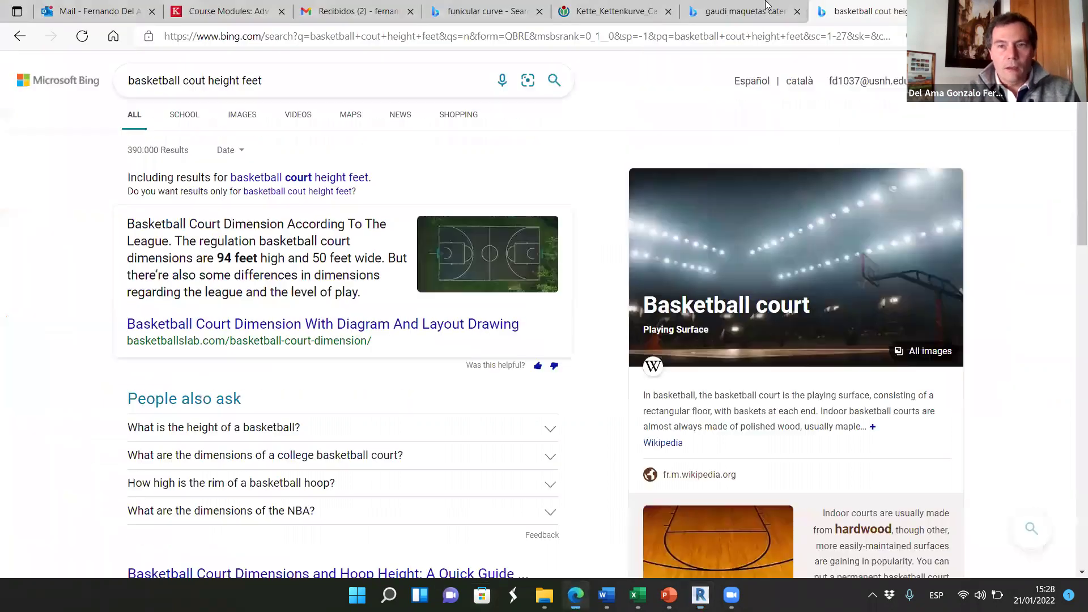
{"action": "left_click", "coordinate": [722, 21]}
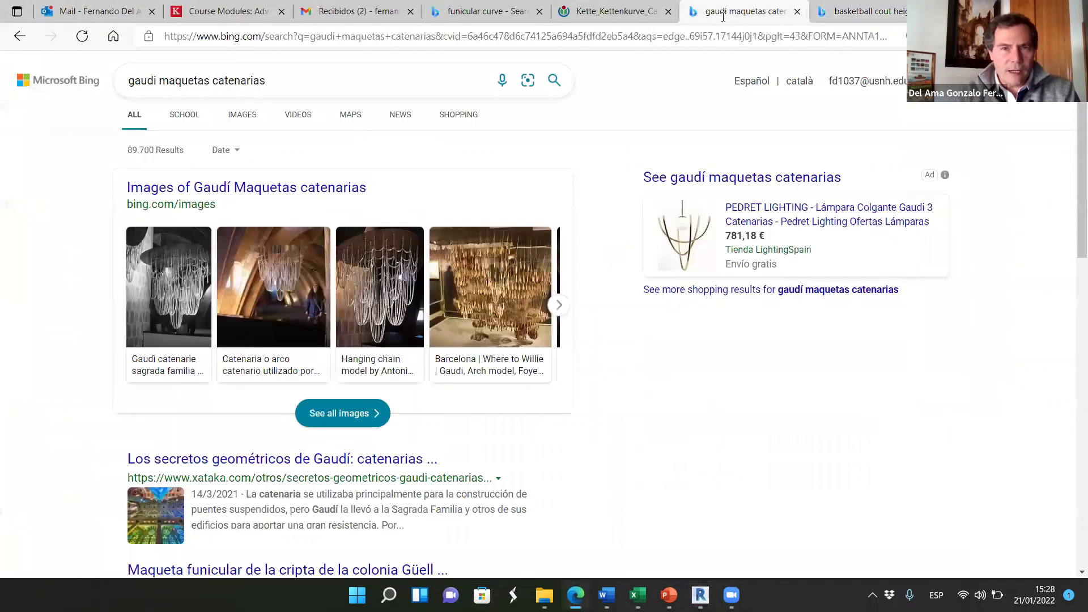
{"action": "left_click", "coordinate": [449, 37]}
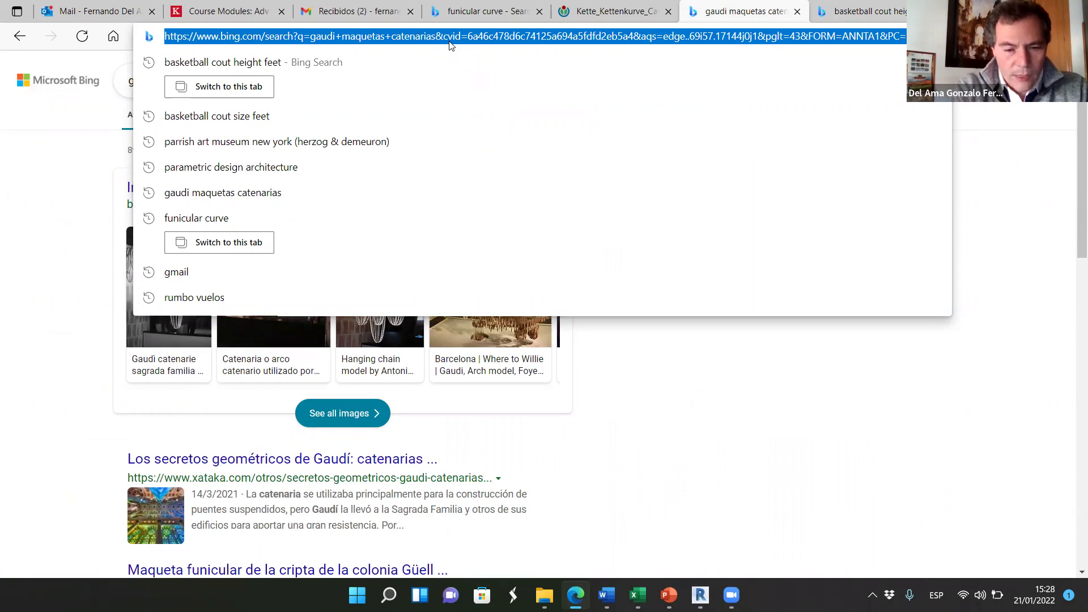
{"action": "type", "text": "repo"}
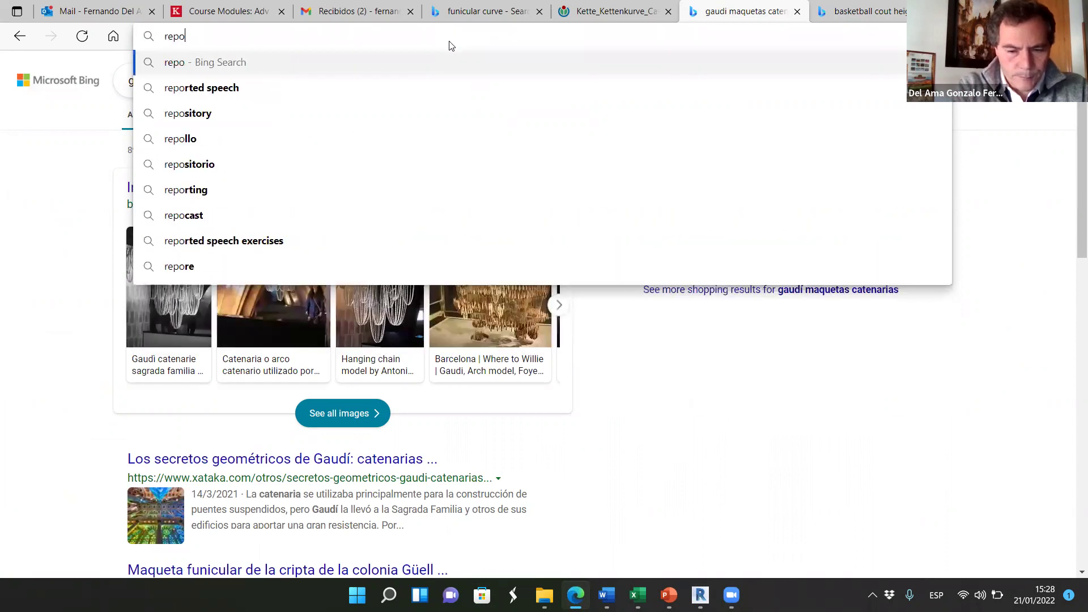
{"action": "type", "text": "anteo ci"}
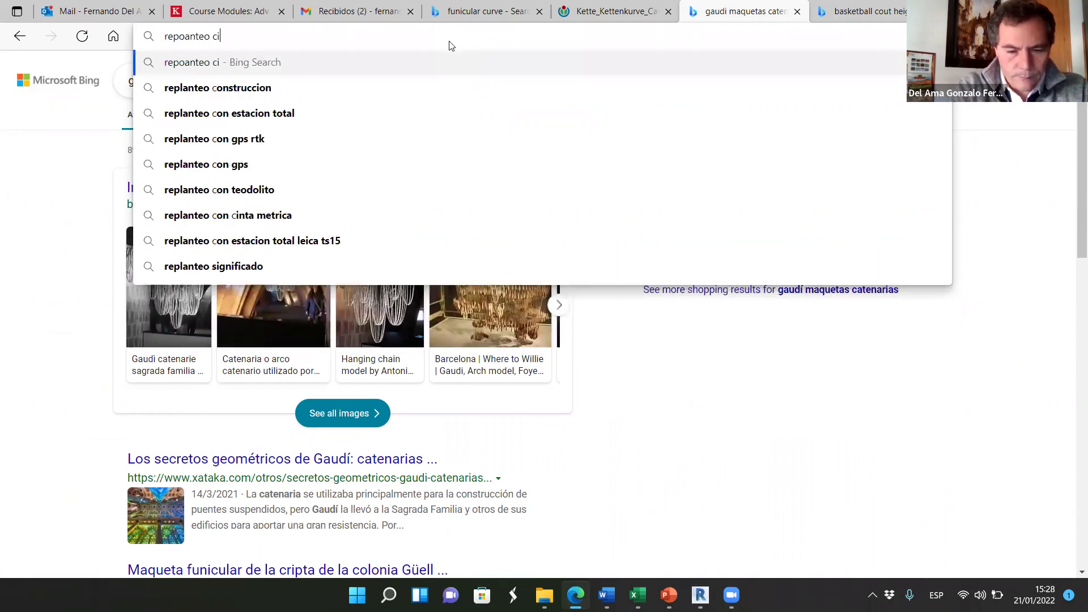
{"action": "type", "text": "mentacion"}
{"action": "key", "text": "Return"}
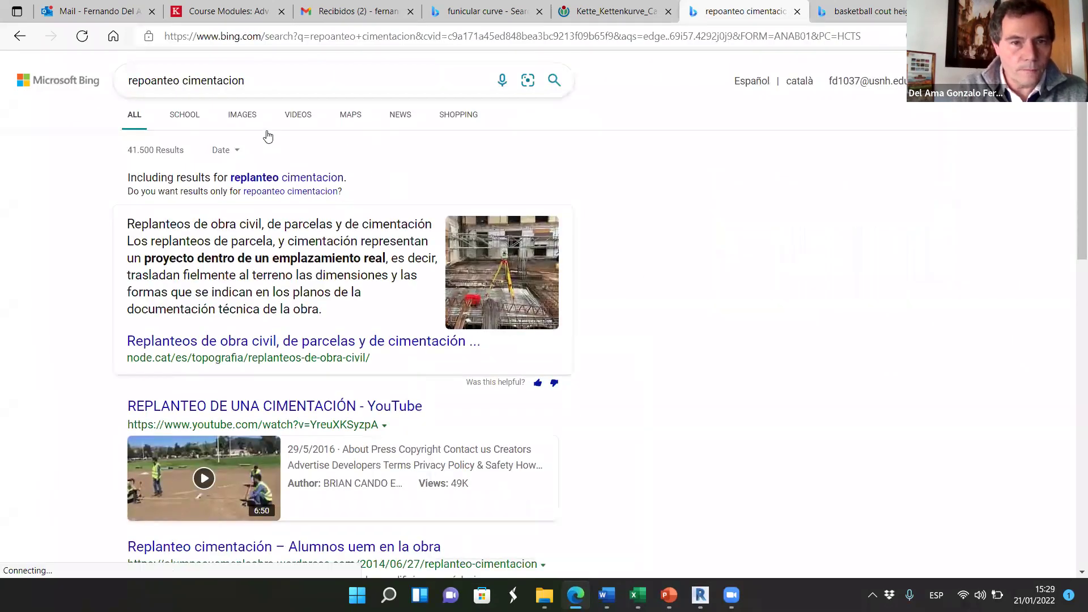
- Show the image results and view enlarged photos of foundation outlines marked on the ground, including "Mark out layout for foundation"
{"action": "left_click", "coordinate": [233, 117]}
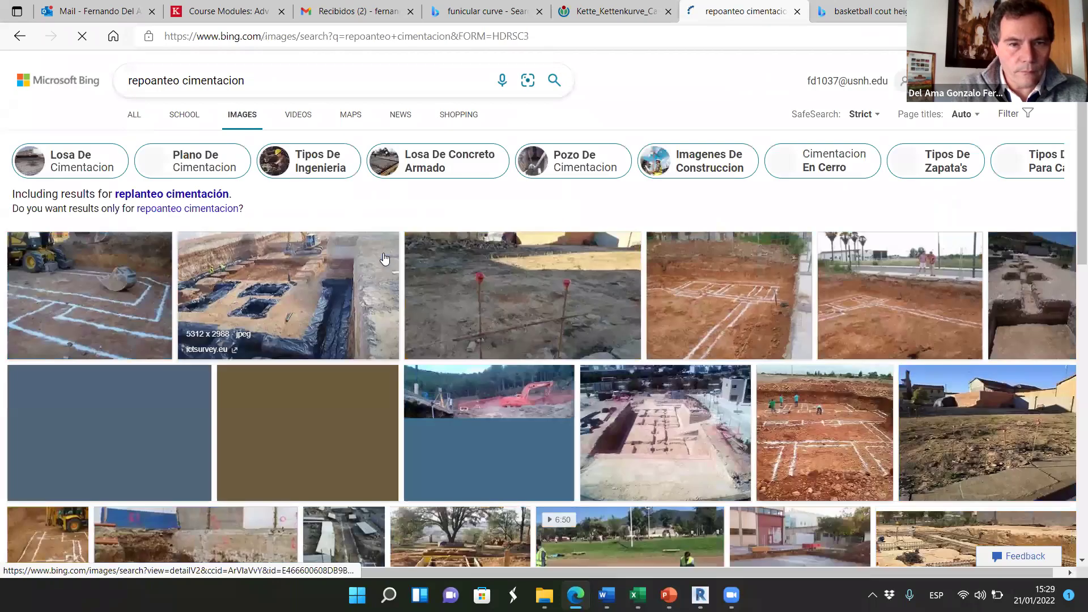
{"action": "scroll", "coordinate": [513, 390], "scroll_direction": "down", "scroll_amount": 1}
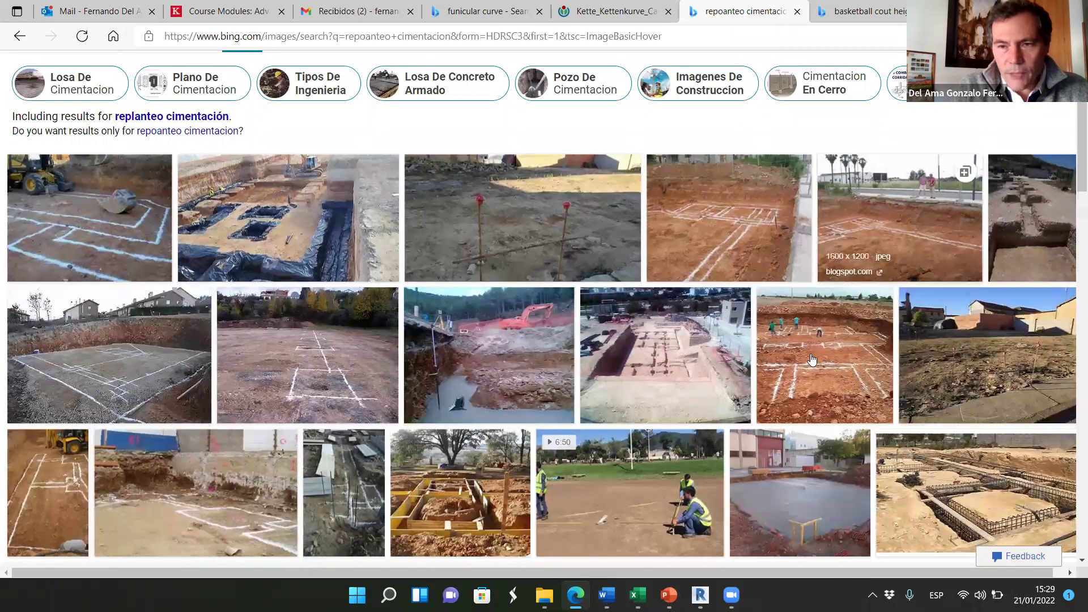
{"action": "left_click", "coordinate": [713, 222]}
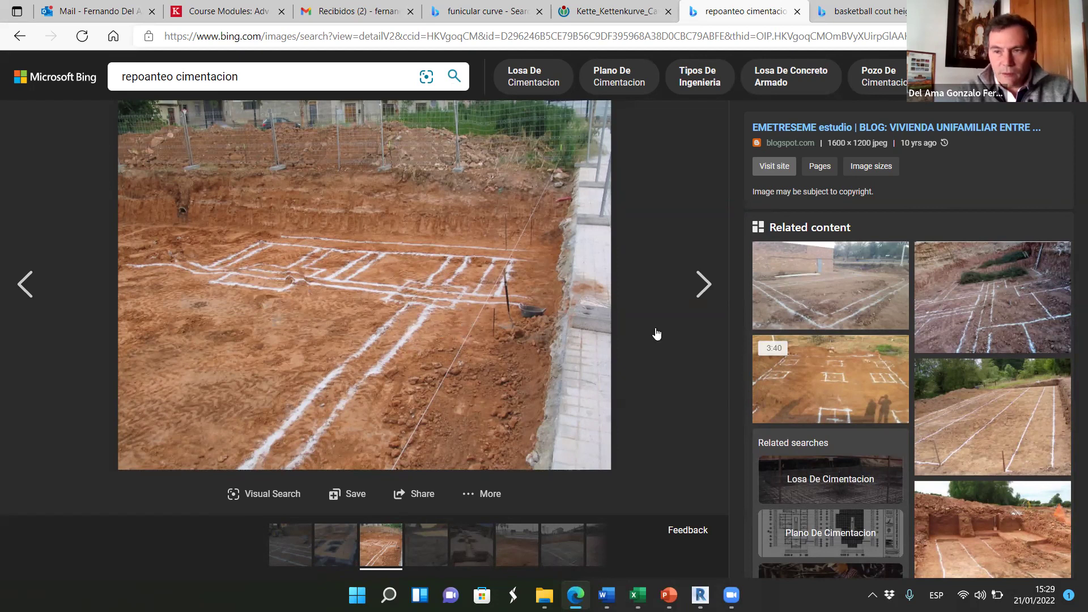
{"action": "left_click", "coordinate": [841, 355]}
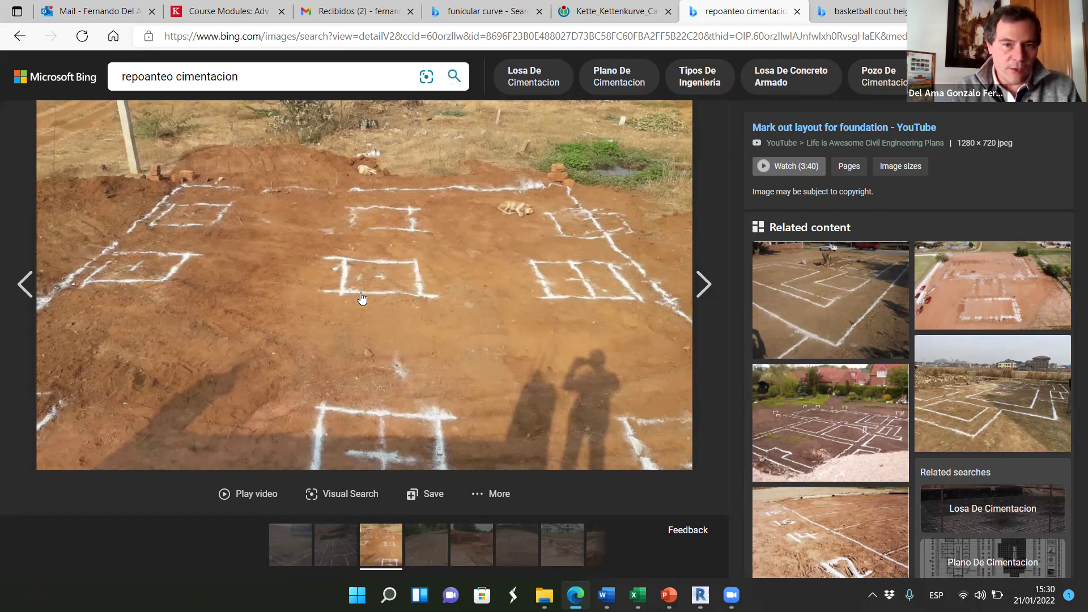
- Return to Revit, start an isolated structural foundation in the Level -12 floor plan and list the available foundation types
{"action": "mouse_move", "coordinate": [700, 595]}
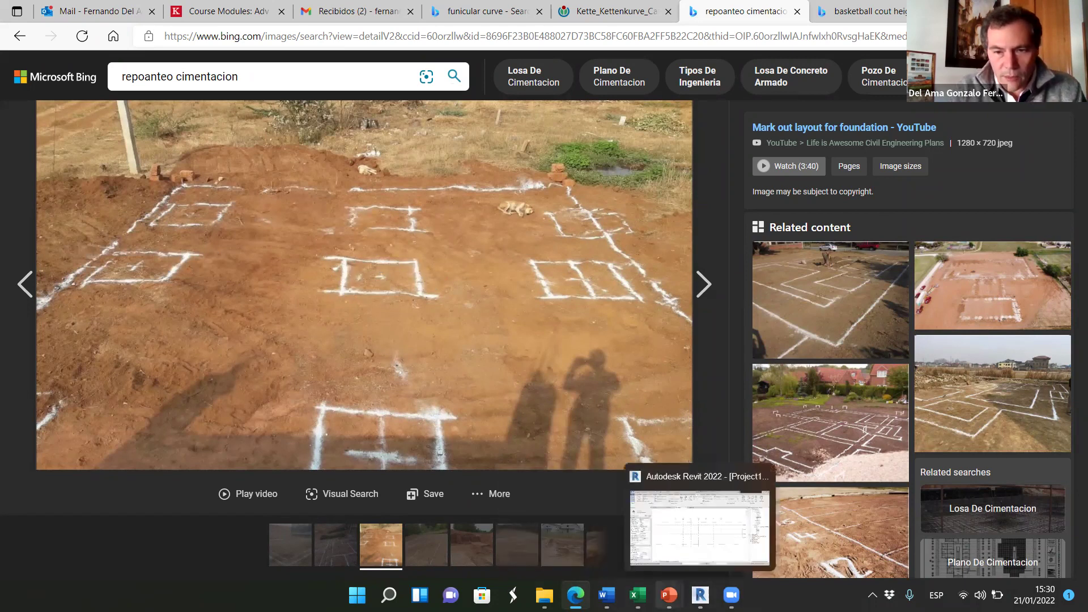
{"action": "left_click", "coordinate": [700, 594]}
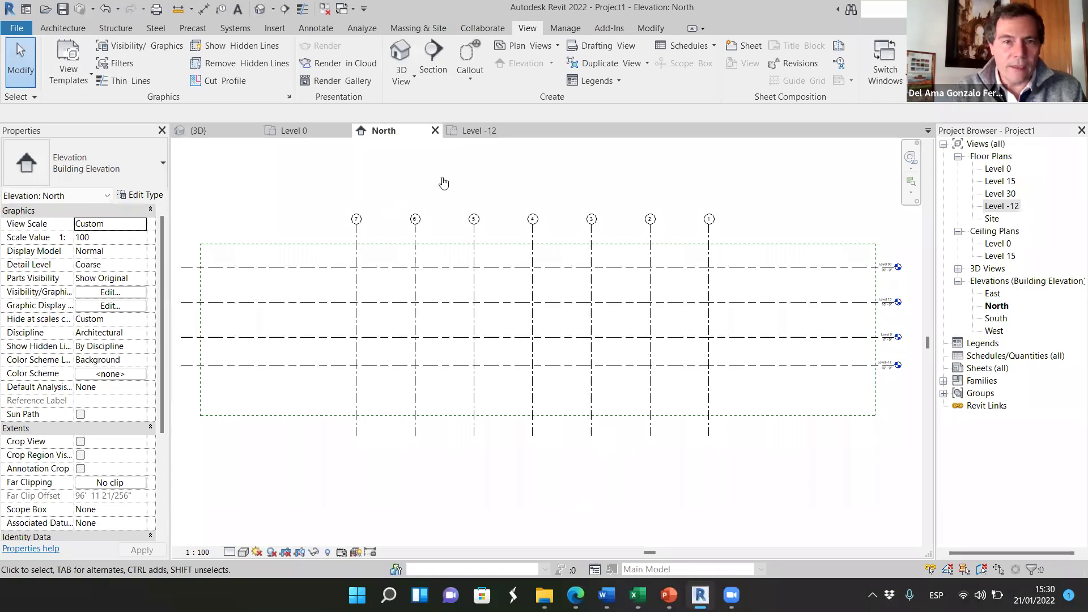
{"action": "left_click", "coordinate": [479, 131]}
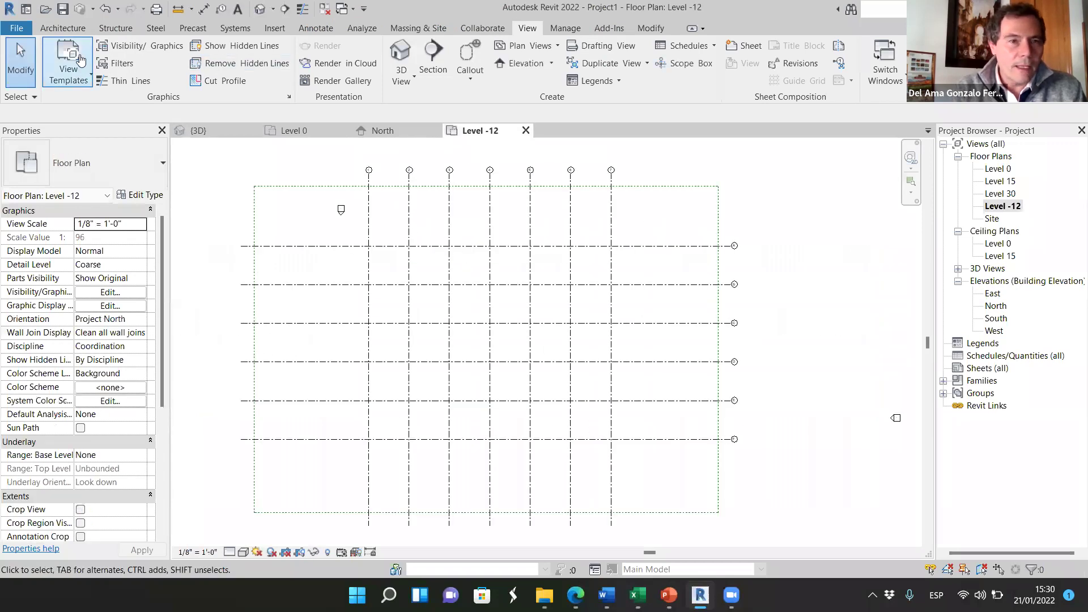
{"action": "left_click", "coordinate": [117, 29]}
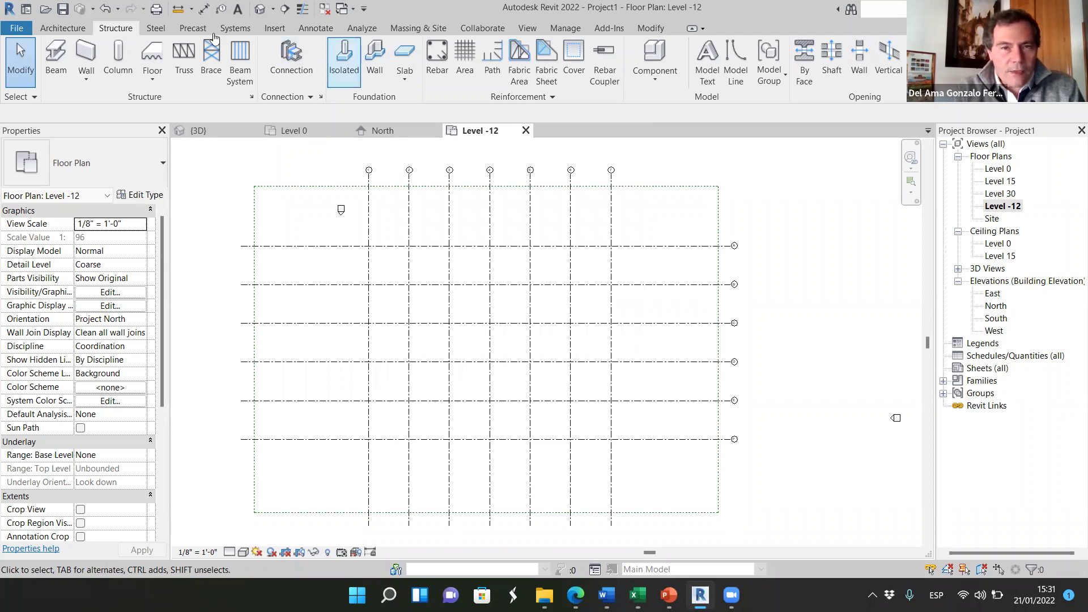
{"action": "left_click", "coordinate": [344, 57]}
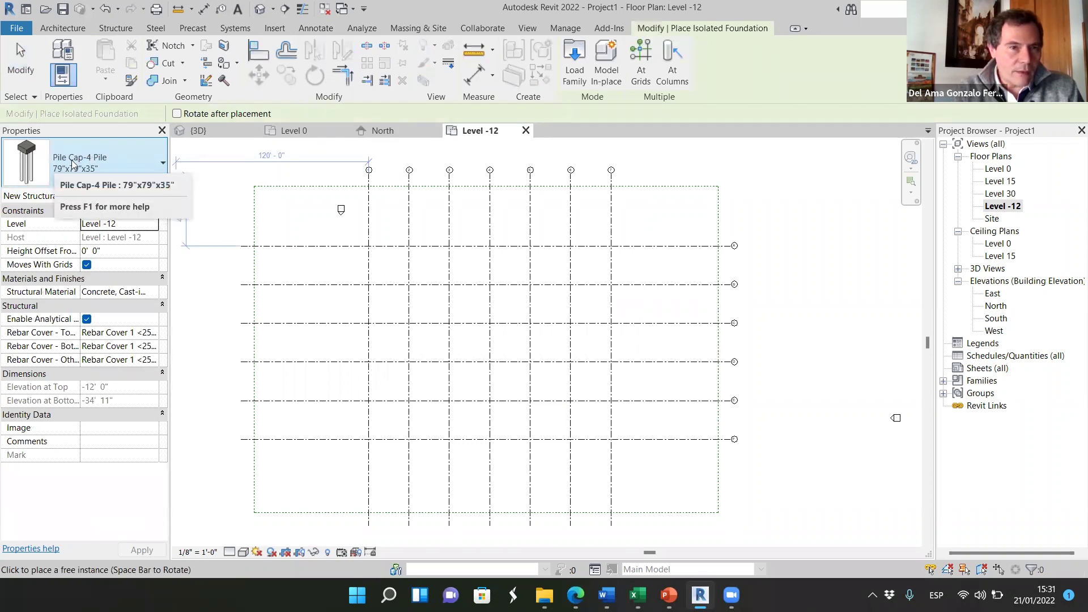
{"action": "left_click", "coordinate": [161, 164]}
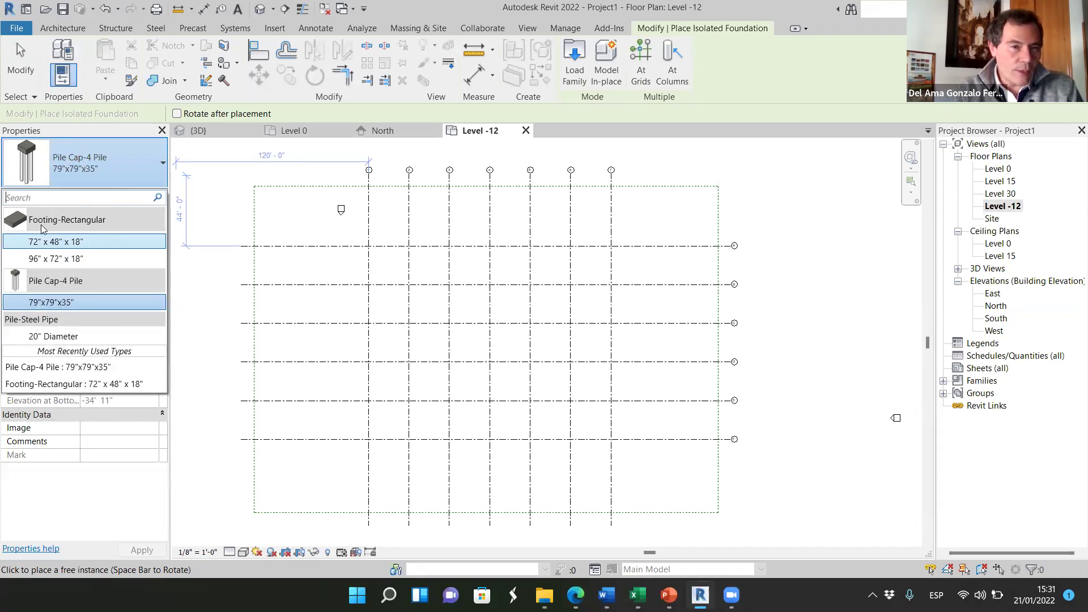
{"action": "left_click_drag", "start_coordinate": [35, 225], "coordinate": [94, 221]}
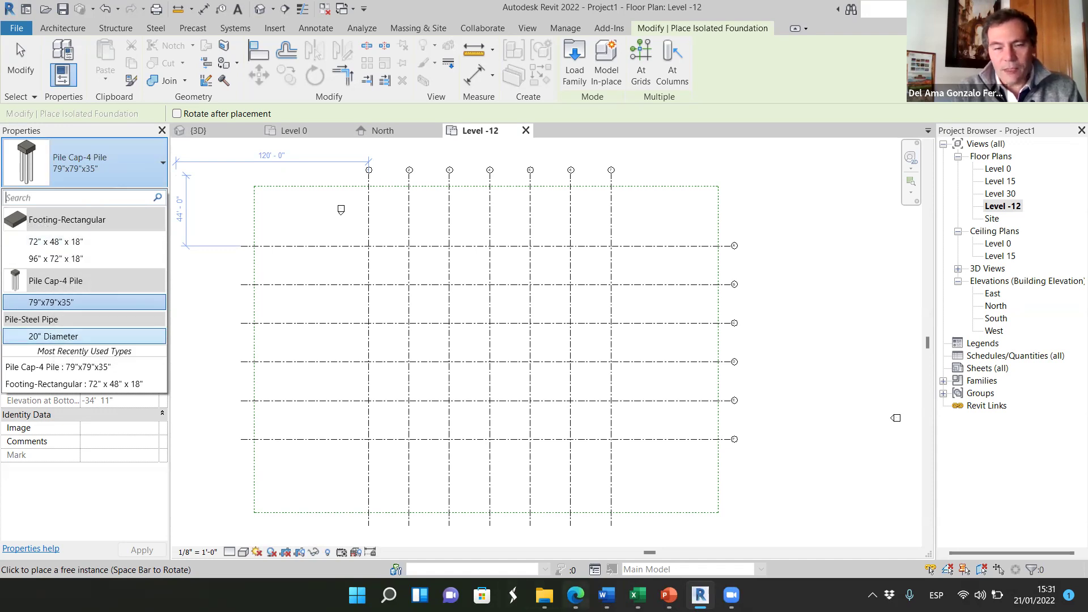
- Switch back to Microsoft Edge and search for images of "pile footings"
{"action": "left_click", "coordinate": [576, 595]}
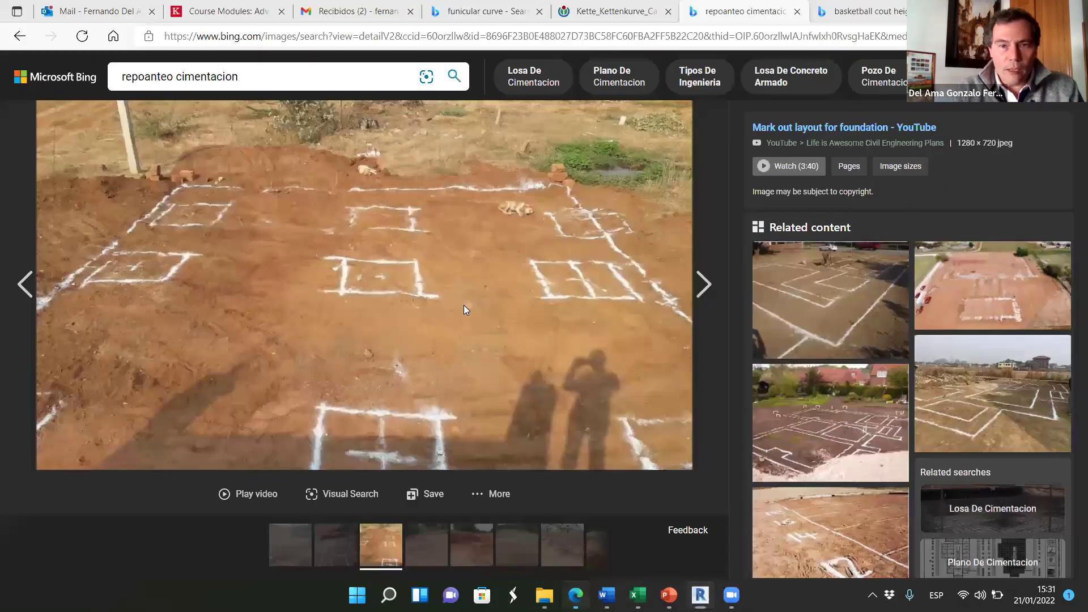
{"action": "left_click", "coordinate": [541, 38]}
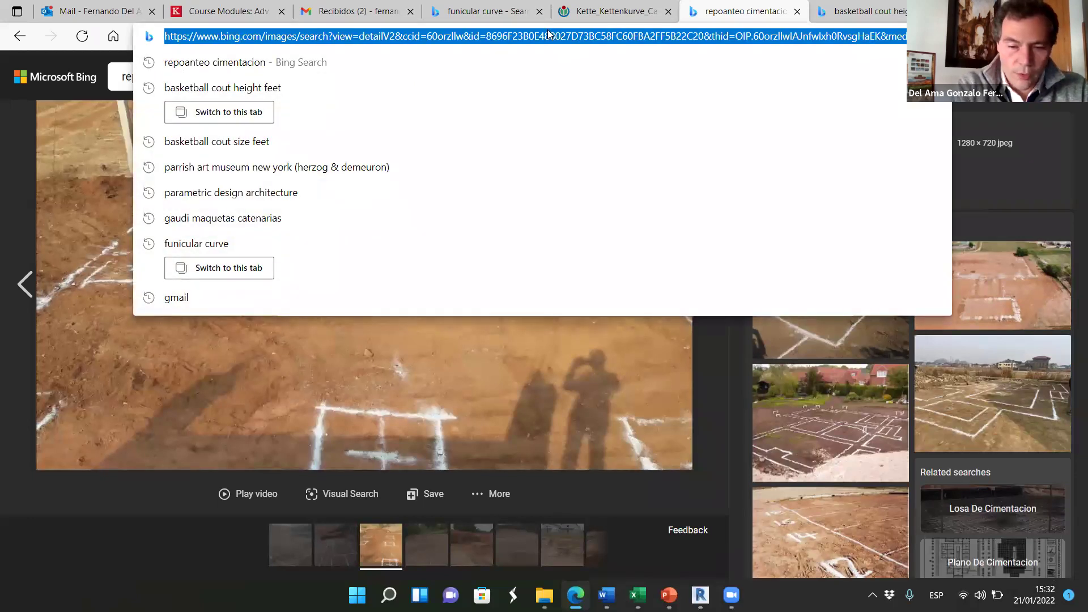
{"action": "type", "text": "p"}
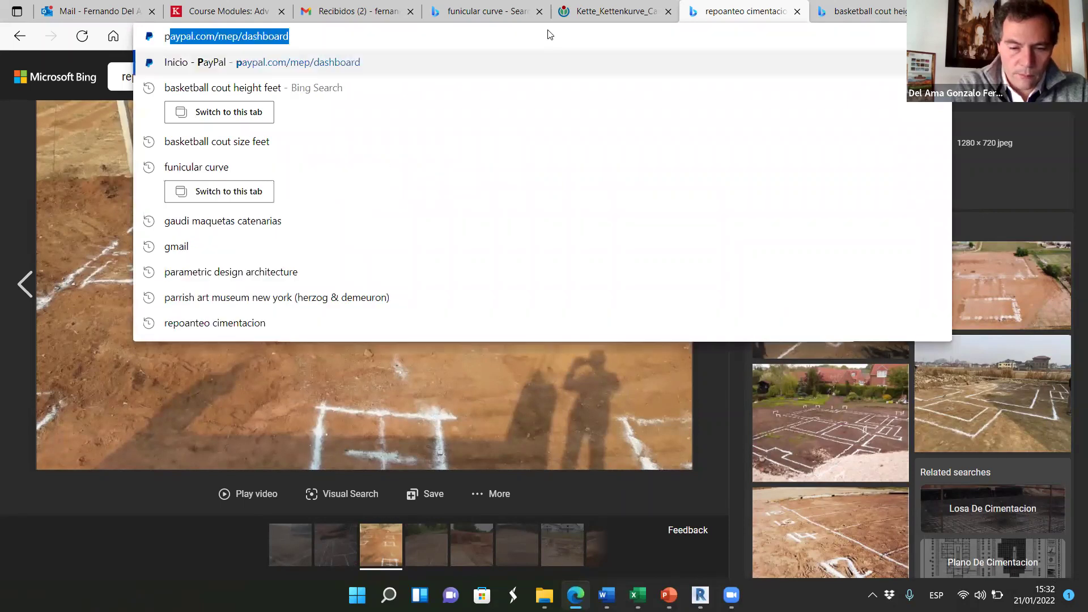
{"action": "type", "text": "ile footings"}
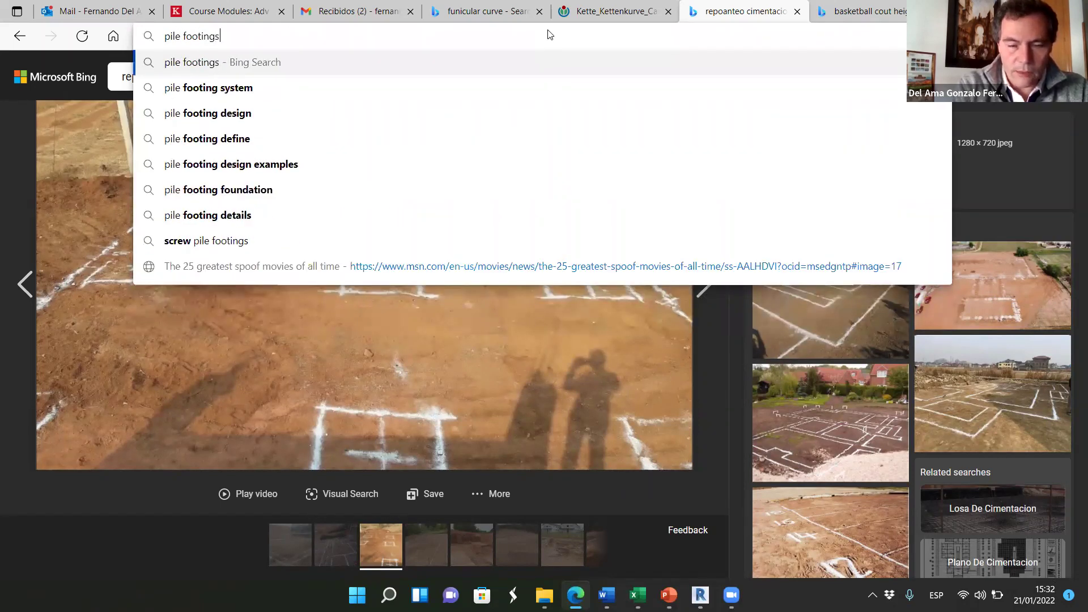
{"action": "key", "text": "Return"}
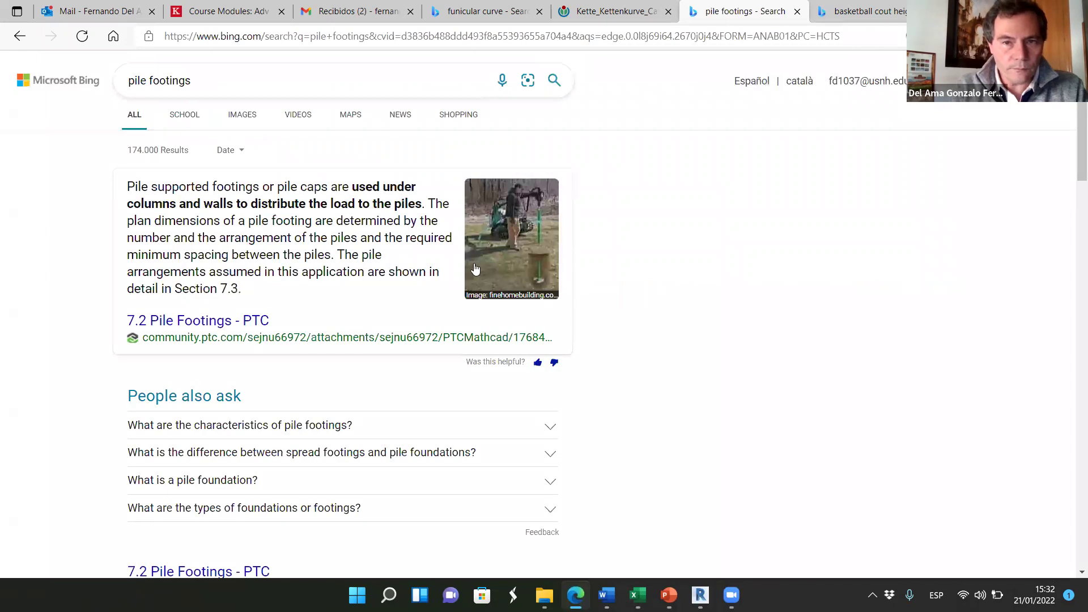
{"action": "left_click", "coordinate": [242, 115]}
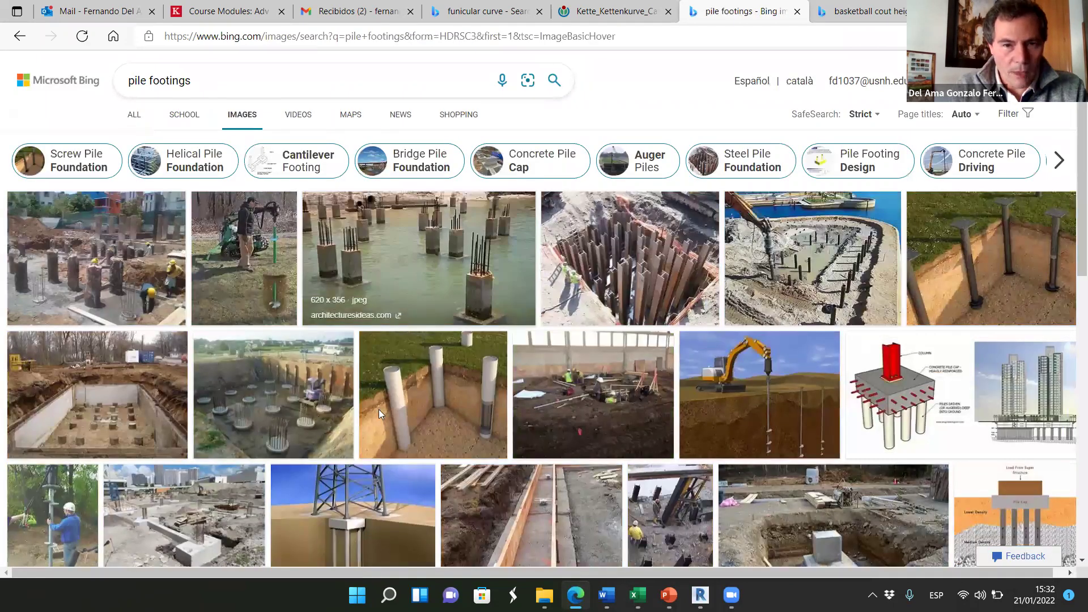
- View the enlarged picture of piles under a tower base, followed by the pile cap diagram with soil densities
{"action": "scroll", "coordinate": [379, 410], "scroll_direction": "down", "scroll_amount": 3}
{"action": "left_click", "coordinate": [358, 441]}
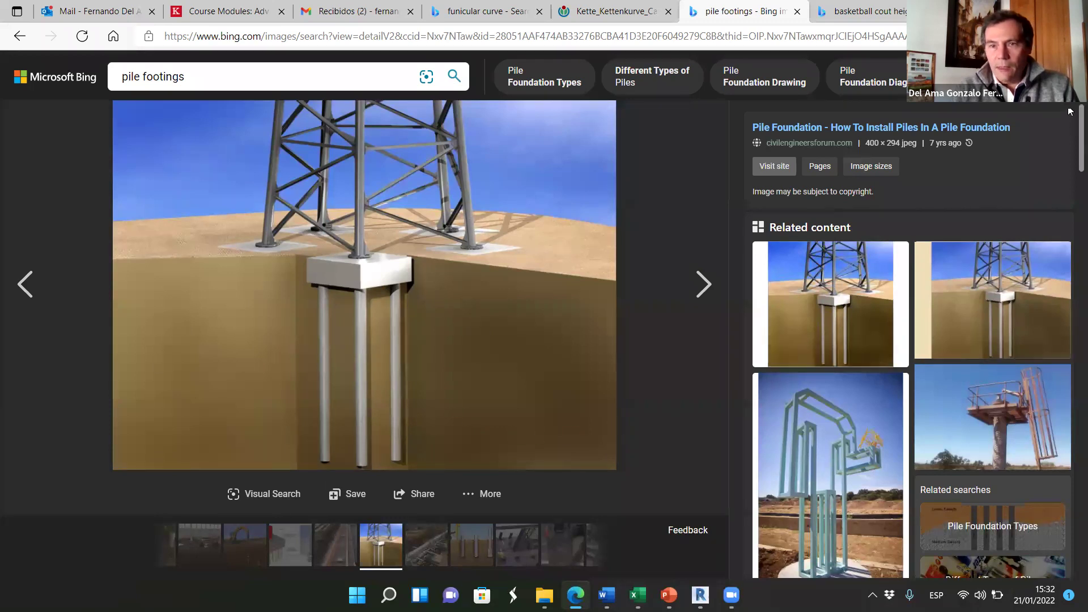
{"action": "key", "text": "Escape"}
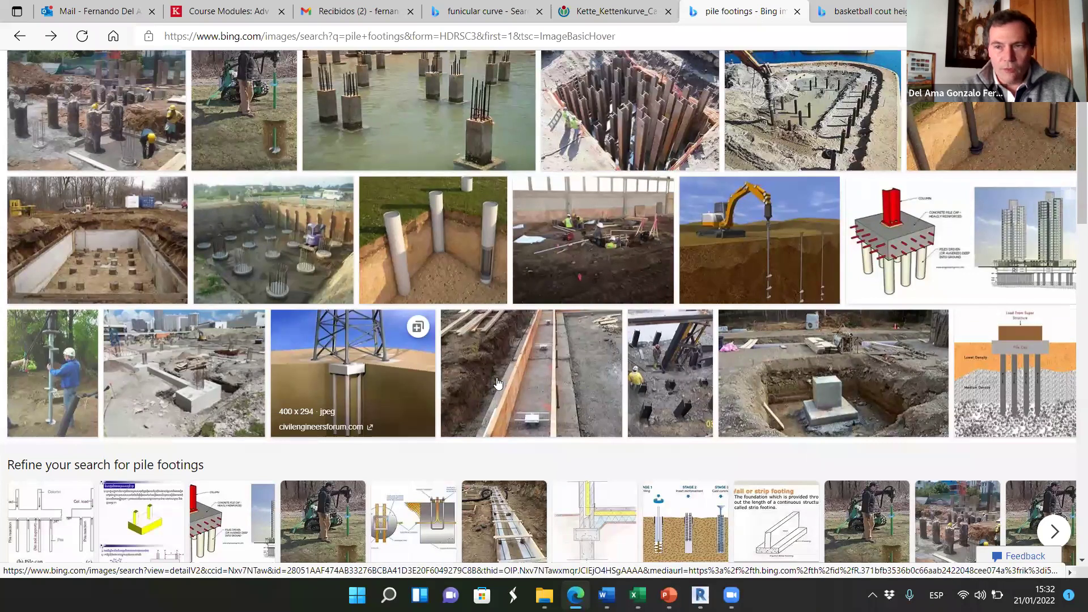
{"action": "left_click", "coordinate": [1006, 383]}
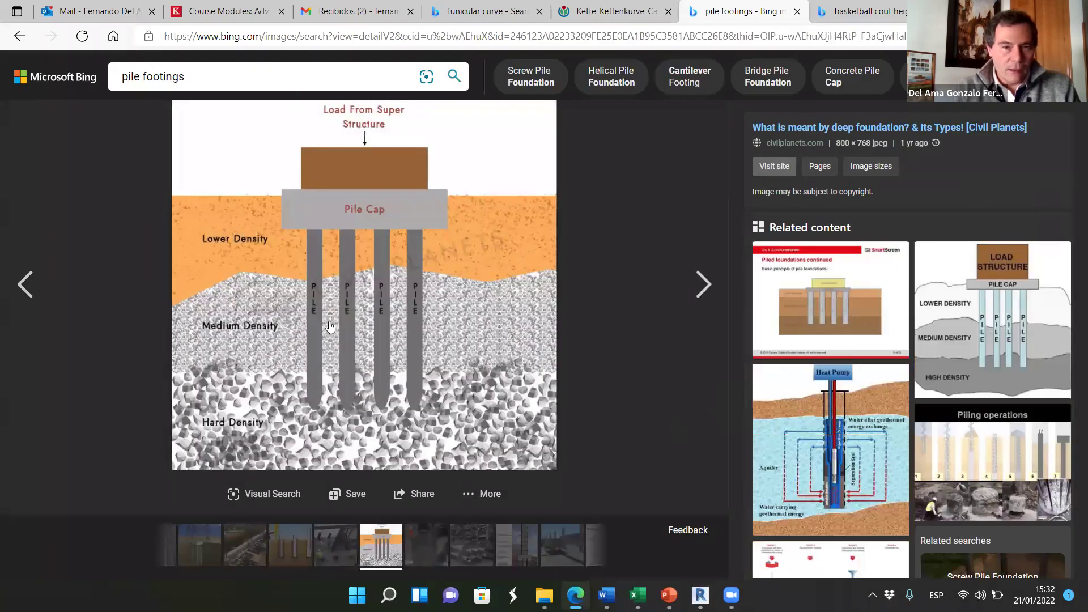
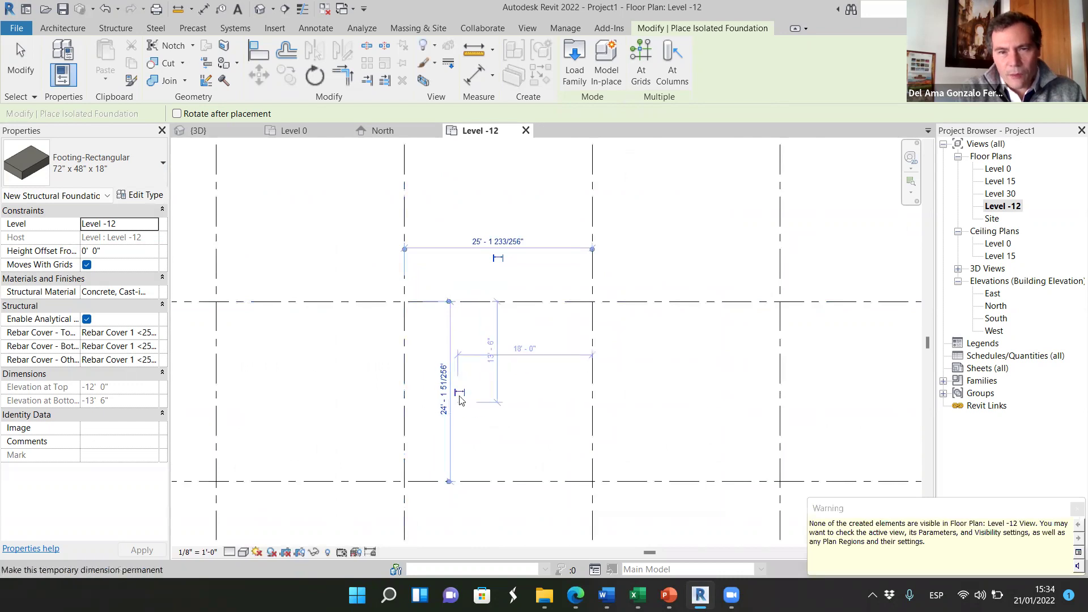
- End the foundation placement, select the footing in the 3D view, and return to the Level -12 floor plan with nothing selected
{"action": "key", "text": "Escape"}
{"action": "key", "text": "Escape"}
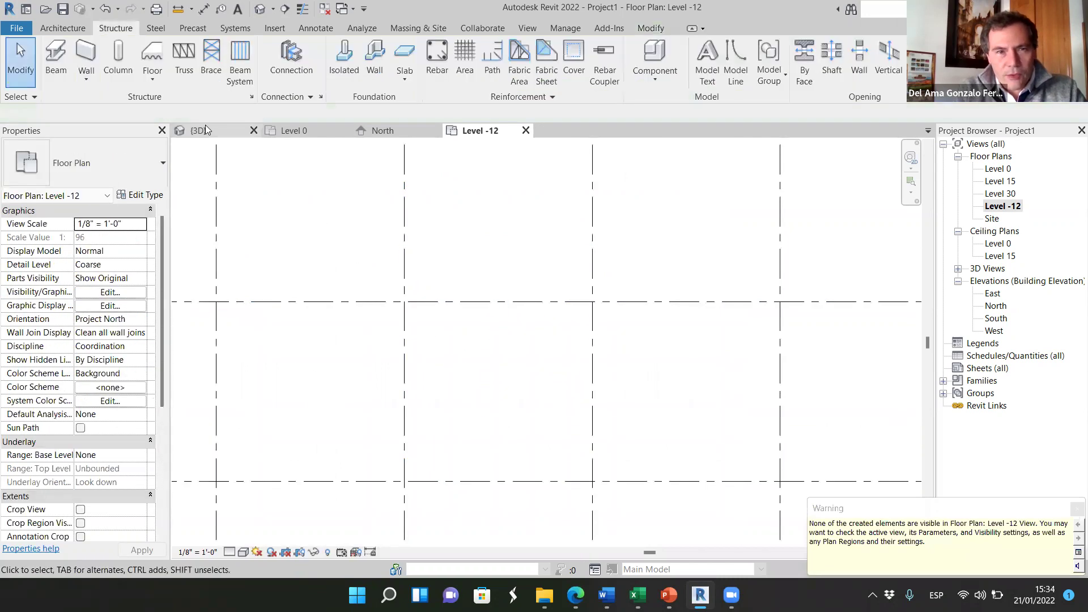
{"action": "left_click", "coordinate": [198, 130]}
{"action": "left_click", "coordinate": [415, 374]}
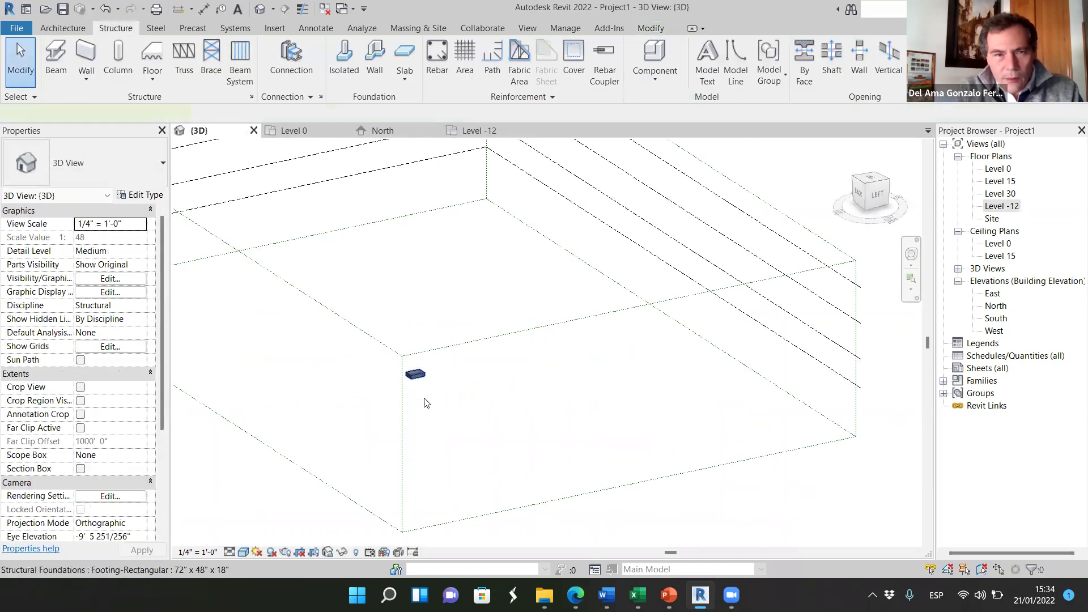
{"action": "left_click", "coordinate": [479, 131]}
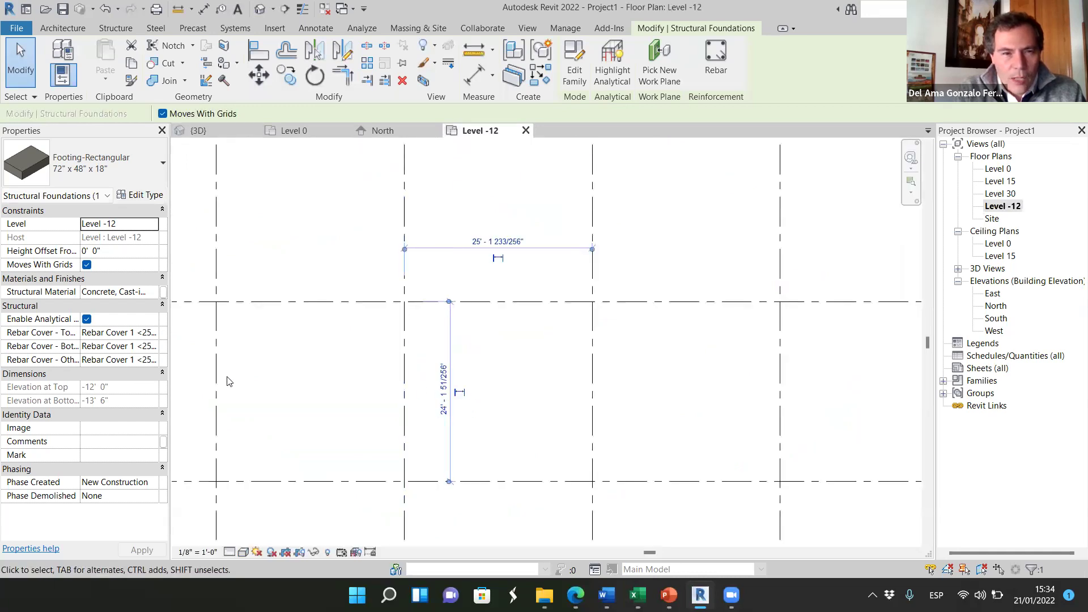
{"action": "left_click", "coordinate": [253, 384]}
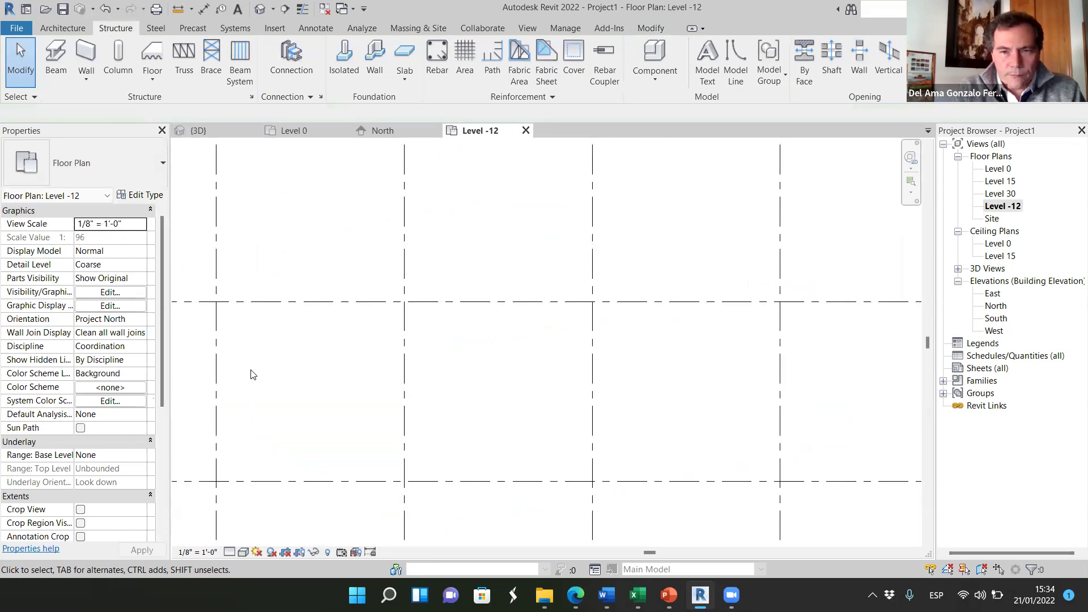
- Set the discipline of the Level -12 floor plan to Structural
{"action": "scroll", "coordinate": [360, 407], "scroll_direction": "down", "scroll_amount": 1}
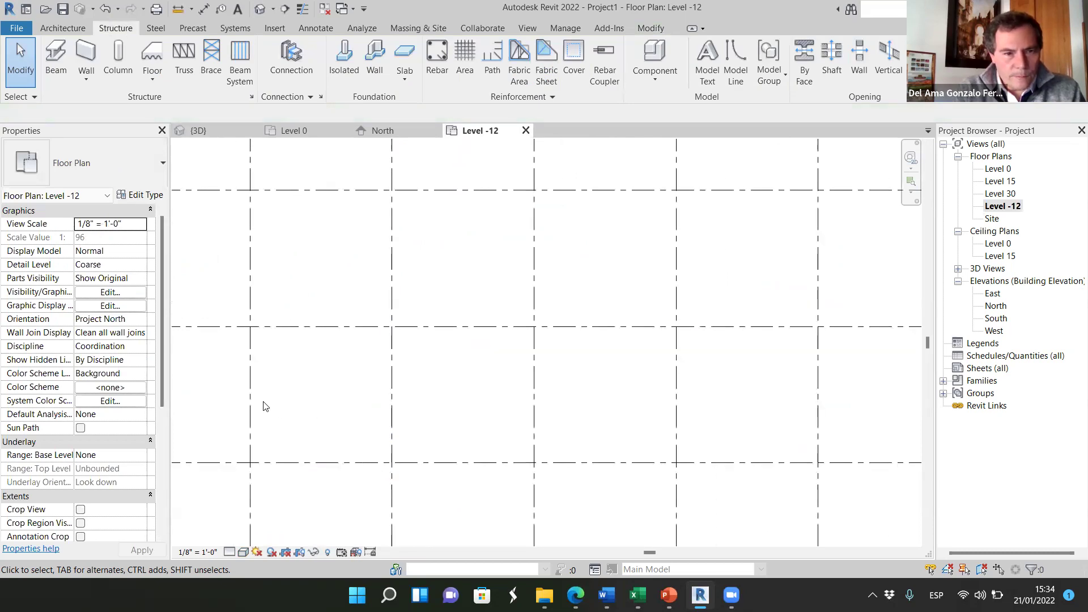
{"action": "scroll", "coordinate": [453, 370], "scroll_direction": "down", "scroll_amount": 1}
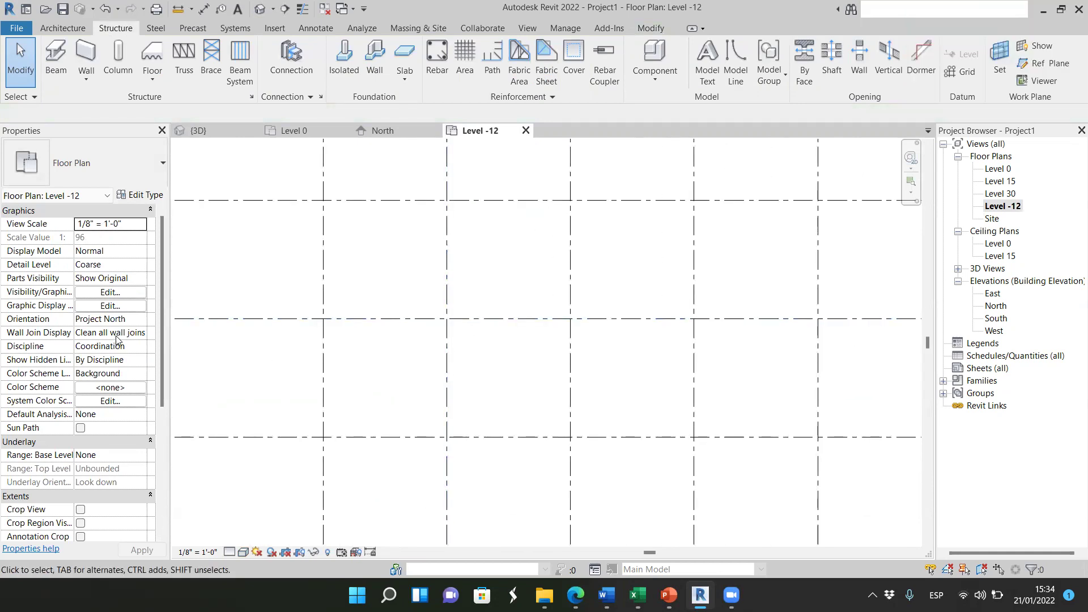
{"action": "left_click", "coordinate": [136, 348]}
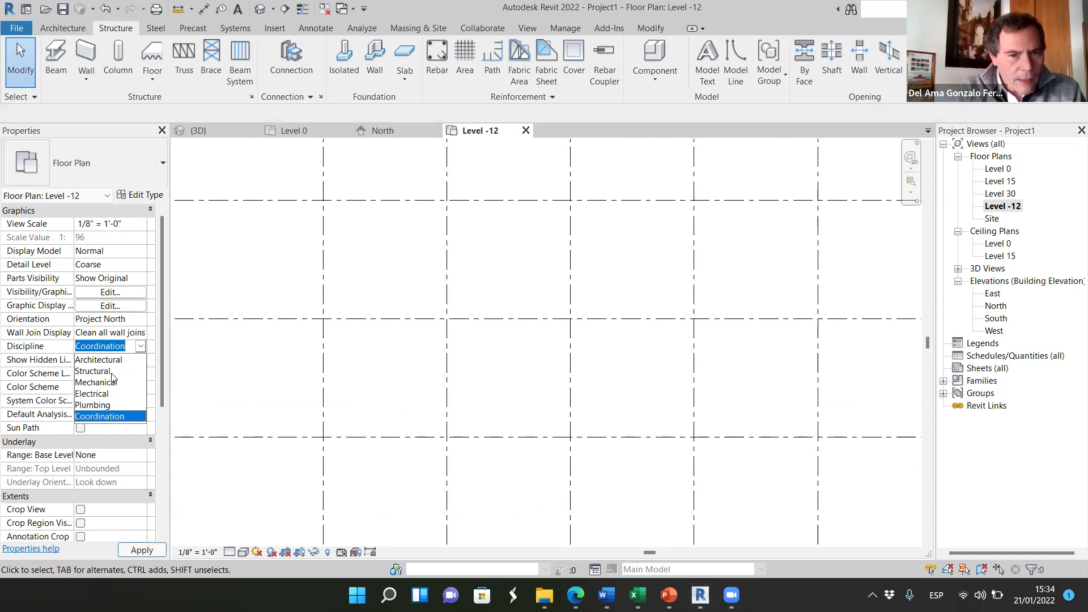
{"action": "left_click", "coordinate": [103, 375]}
{"action": "scroll", "coordinate": [420, 358], "scroll_direction": "down", "scroll_amount": 3}
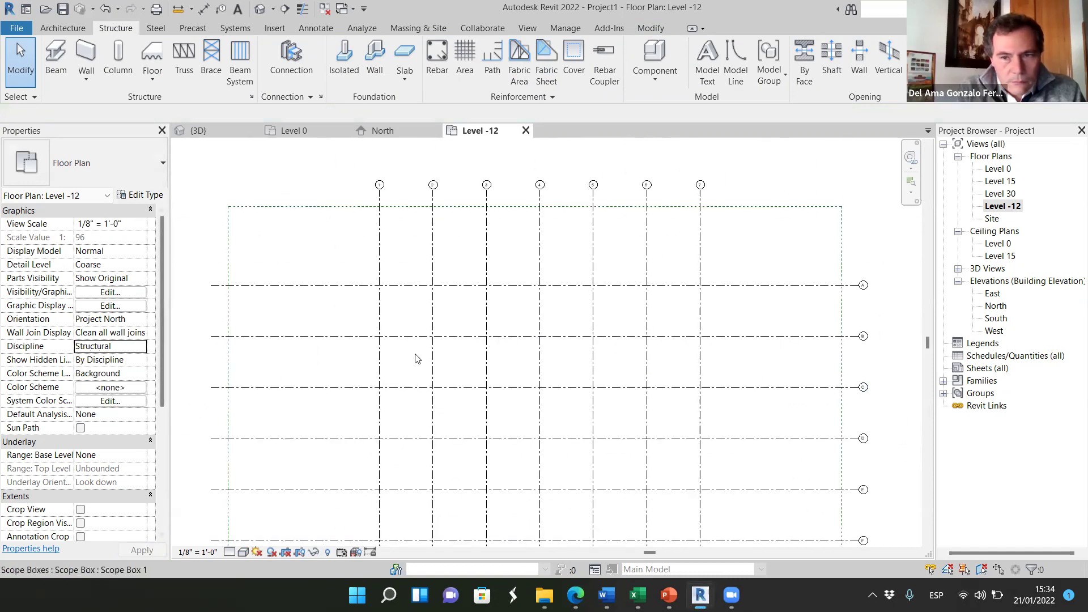
{"action": "scroll", "coordinate": [511, 243], "scroll_direction": "down", "scroll_amount": 2}
{"action": "scroll", "coordinate": [533, 372], "scroll_direction": "up", "scroll_amount": 2}
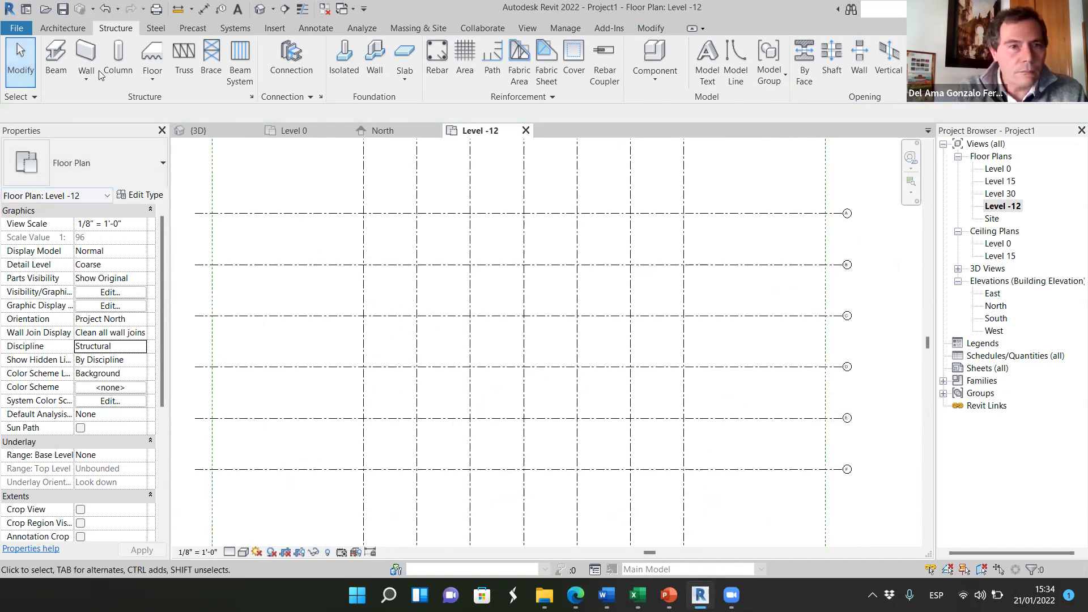
- Place a 72" x 48" x 18" rectangular isolated footing at the intersection of grids 2 and B on Level -12
{"action": "left_click", "coordinate": [344, 61]}
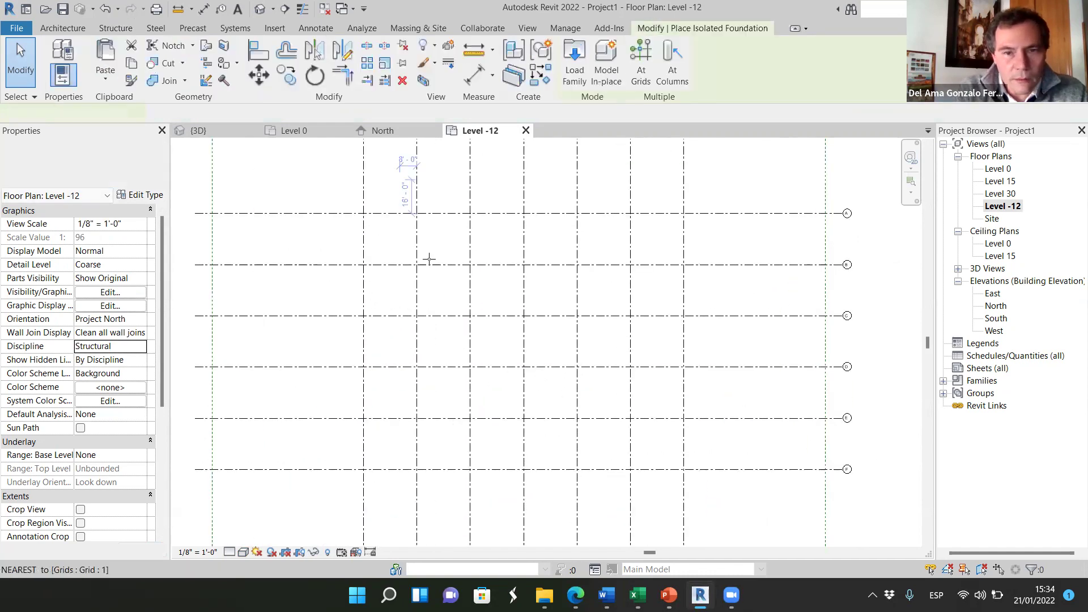
{"action": "scroll", "coordinate": [419, 265], "scroll_direction": "up", "scroll_amount": 2}
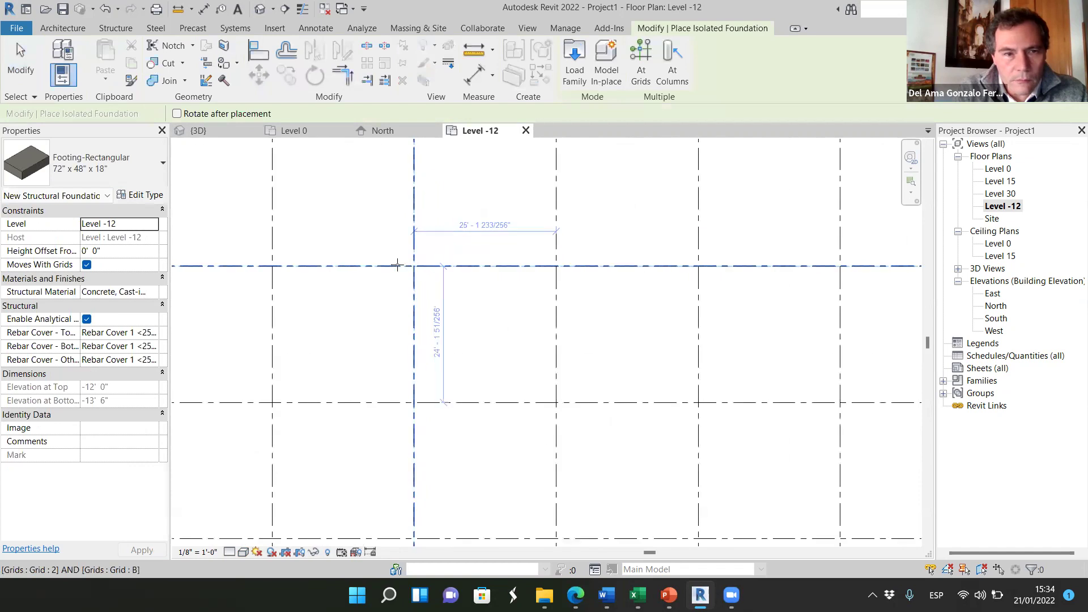
{"action": "scroll", "coordinate": [419, 265], "scroll_direction": "up", "scroll_amount": 2}
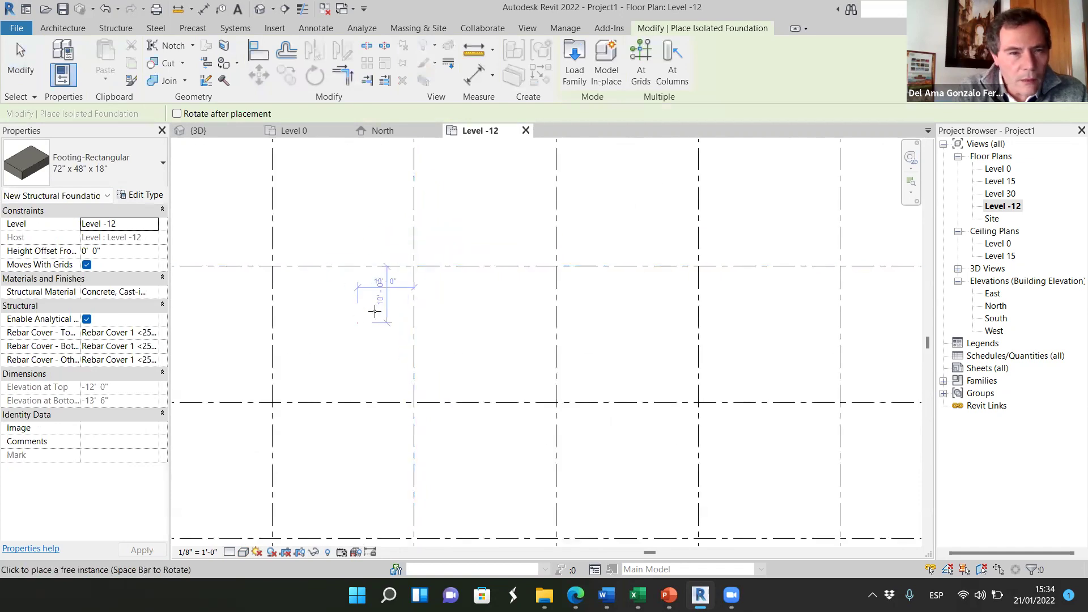
{"action": "left_click", "coordinate": [414, 267]}
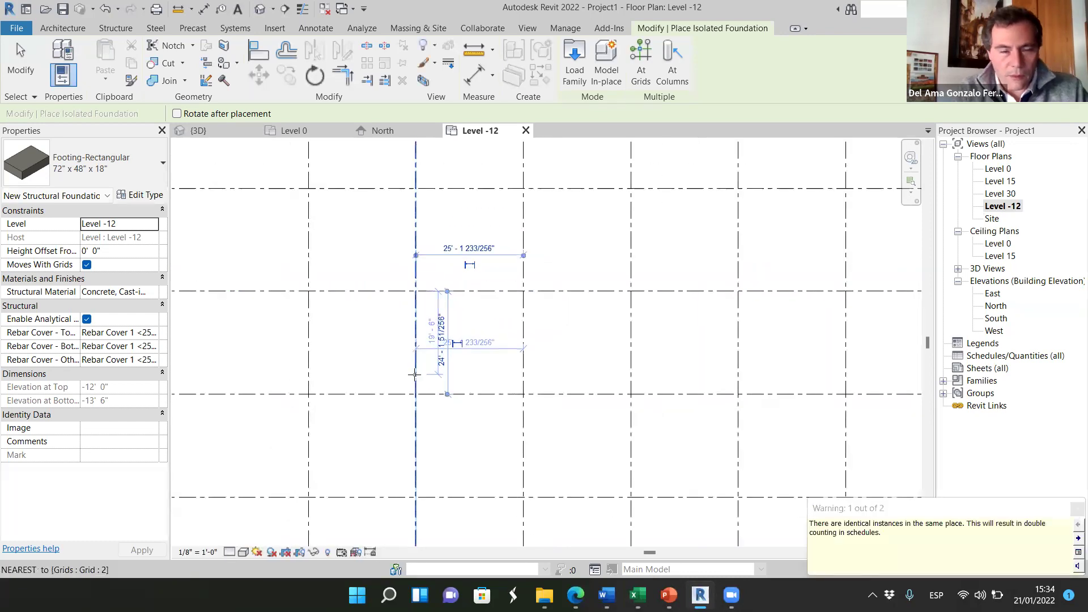
{"action": "scroll", "coordinate": [431, 363], "scroll_direction": "down", "scroll_amount": 4}
{"action": "key", "text": "Escape"}
{"action": "key", "text": "Escape"}
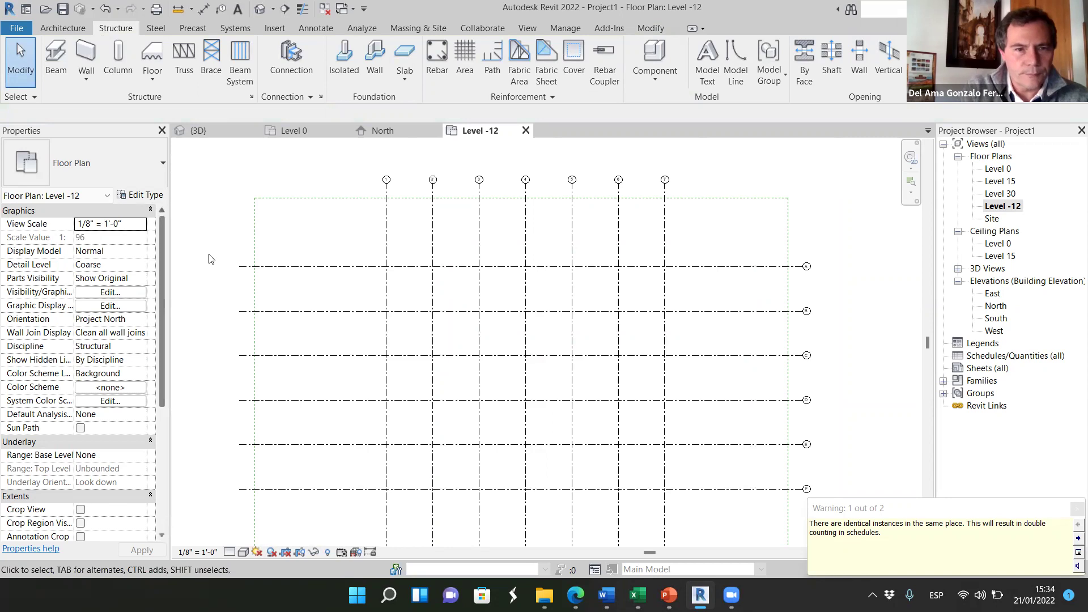
- Examine the footing's position relative to Level -12 in the North elevation and return to the Level -12 floor plan
{"action": "middle_click_drag", "start_coordinate": [239, 277], "coordinate": [242, 278]}
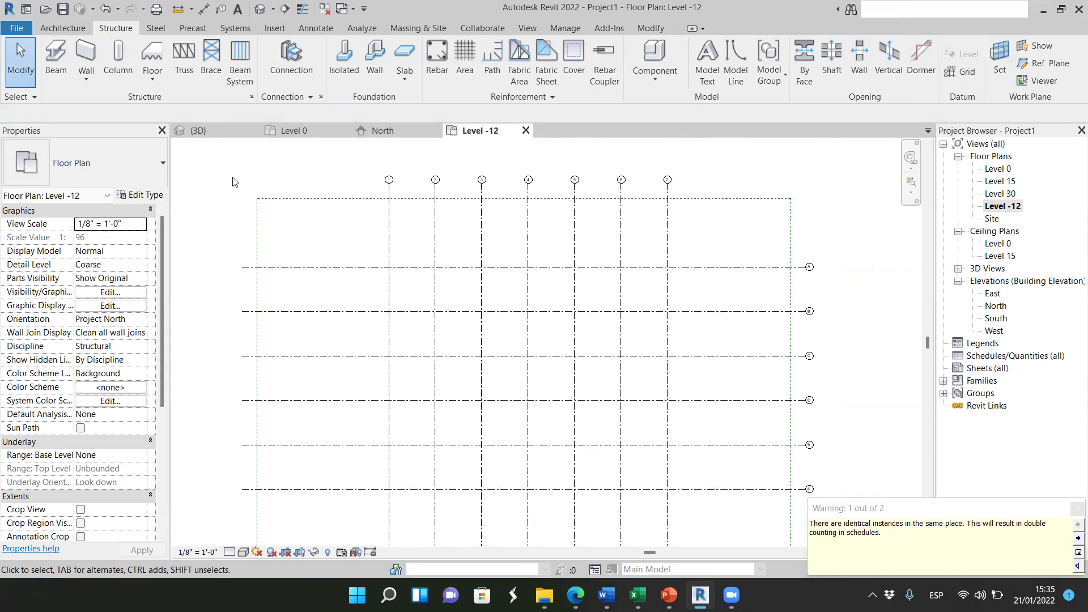
{"action": "left_click", "coordinate": [383, 131]}
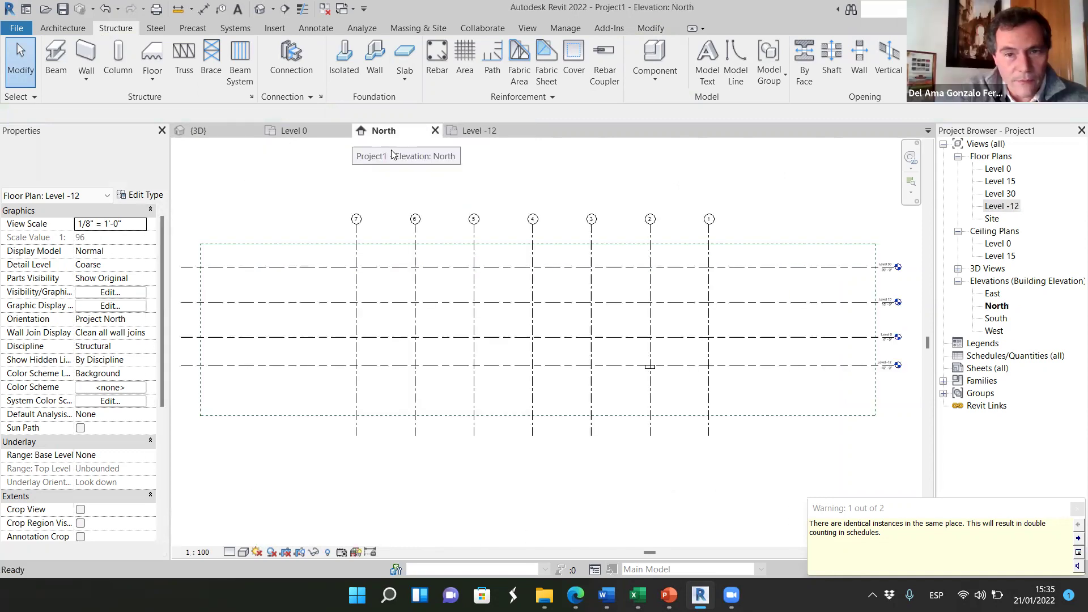
{"action": "scroll", "coordinate": [889, 381], "scroll_direction": "up", "scroll_amount": 5}
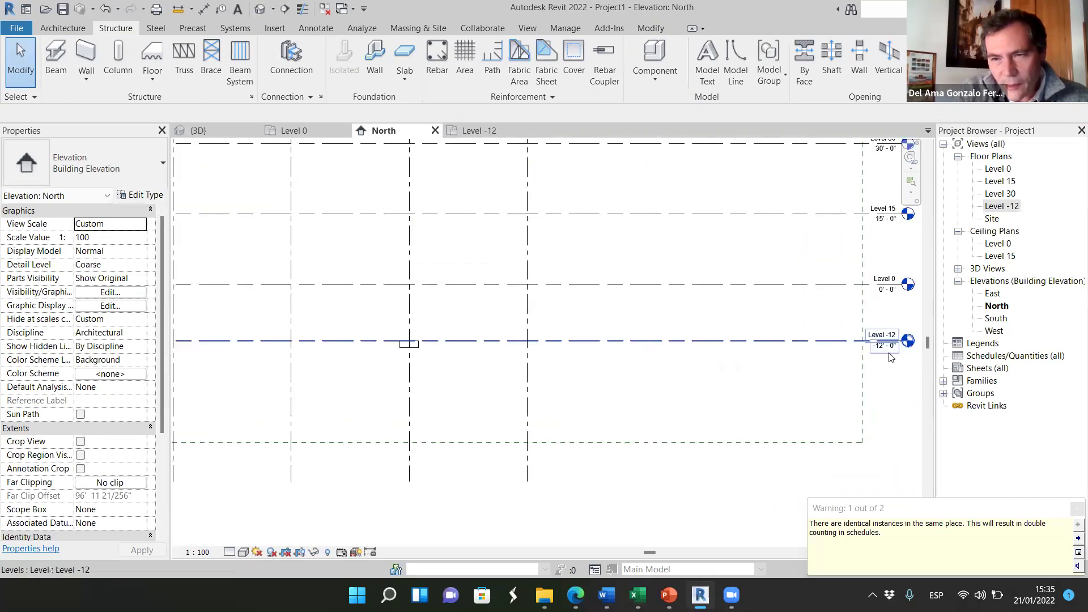
{"action": "left_click", "coordinate": [266, 351]}
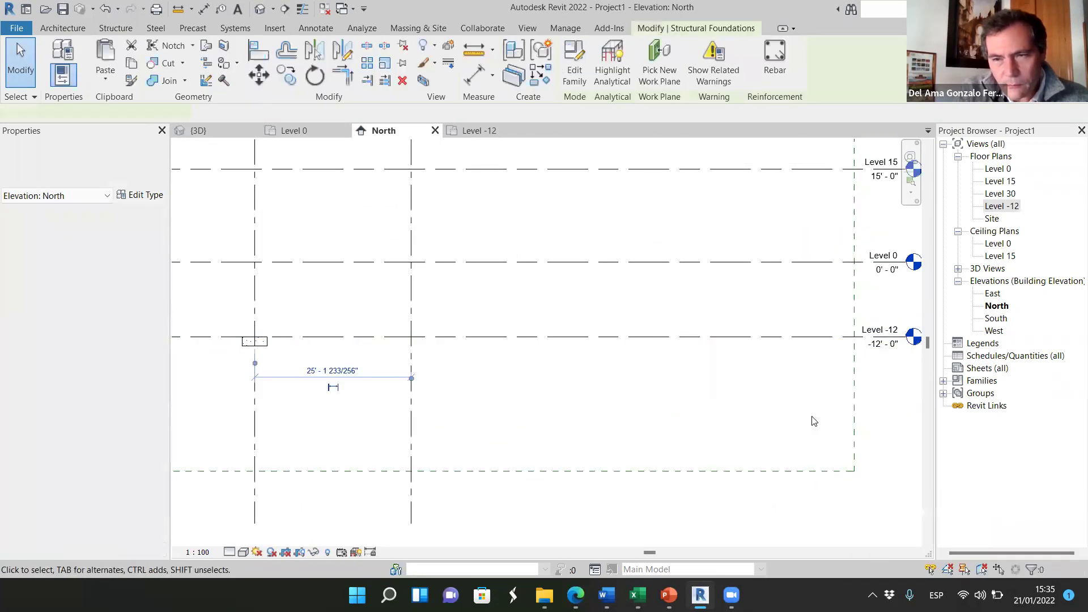
{"action": "scroll", "coordinate": [723, 376], "scroll_direction": "down", "scroll_amount": 3}
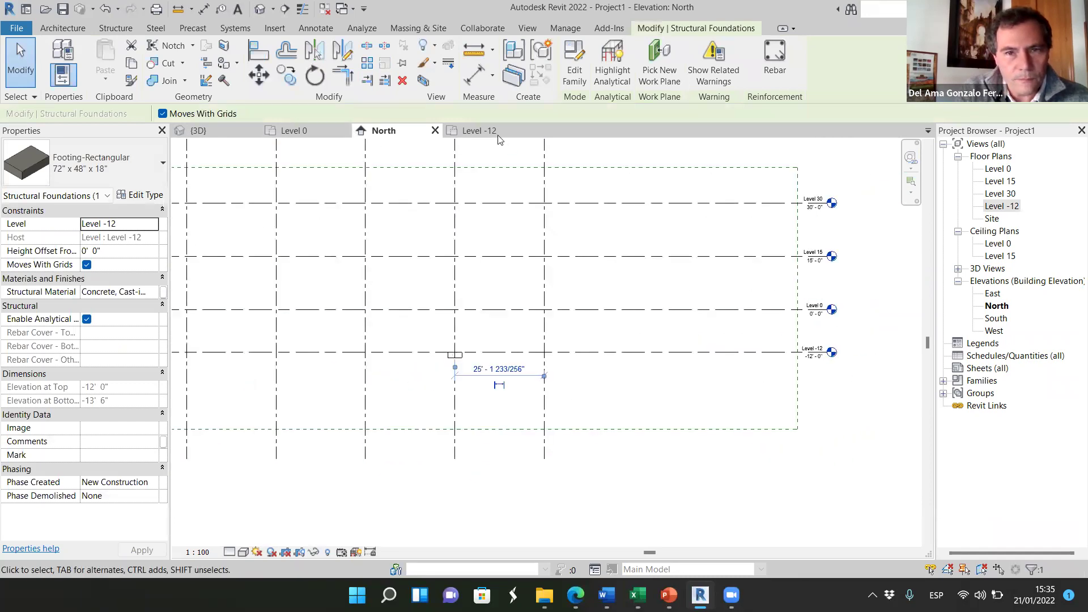
{"action": "left_click", "coordinate": [480, 130]}
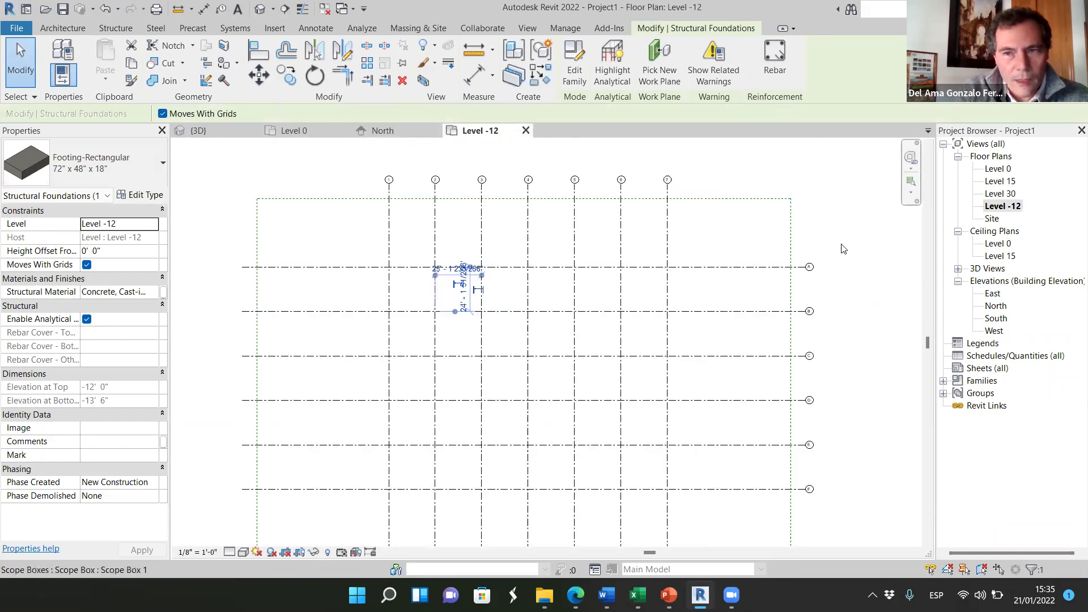
{"action": "left_click", "coordinate": [751, 284]}
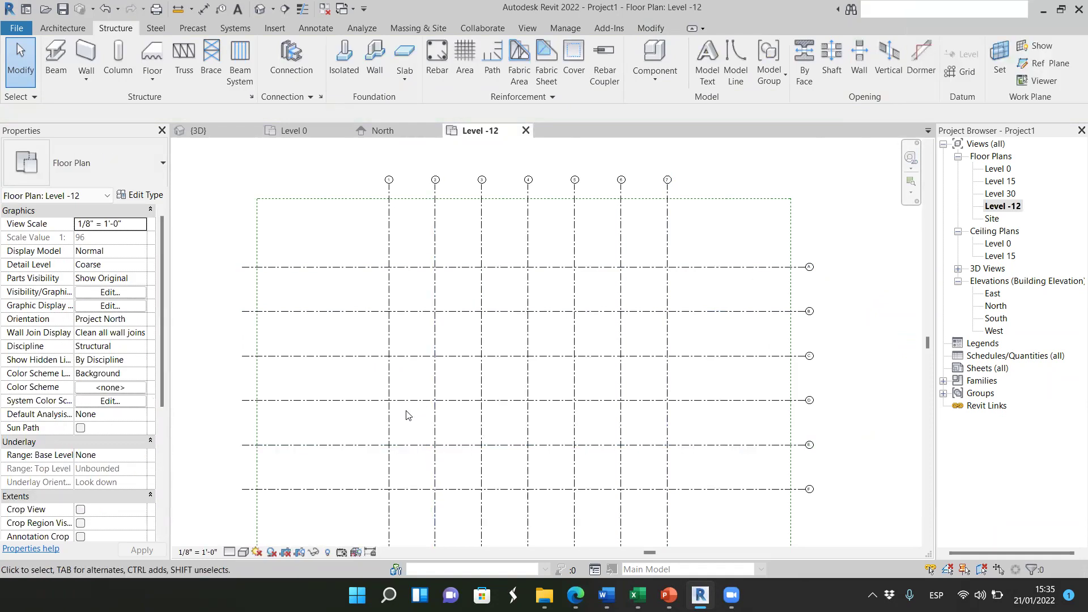
- Change the View Depth and Bottom level references in the Level -12 plan's view range to include the footings below the level
{"action": "scroll", "coordinate": [116, 368], "scroll_direction": "down", "scroll_amount": 5}
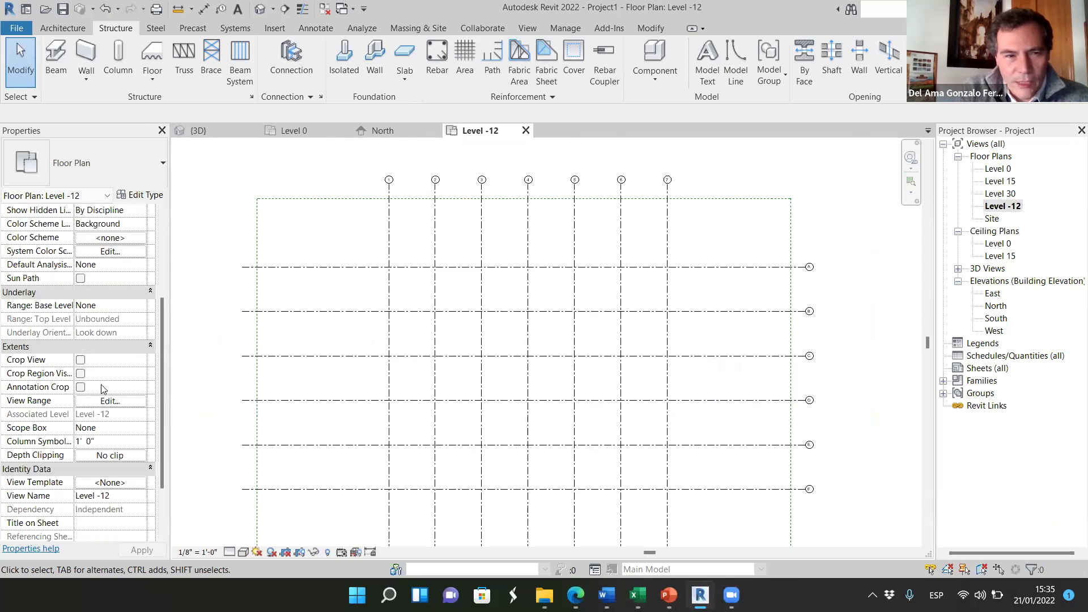
{"action": "scroll", "coordinate": [104, 389], "scroll_direction": "down", "scroll_amount": 1}
{"action": "left_click", "coordinate": [105, 360]}
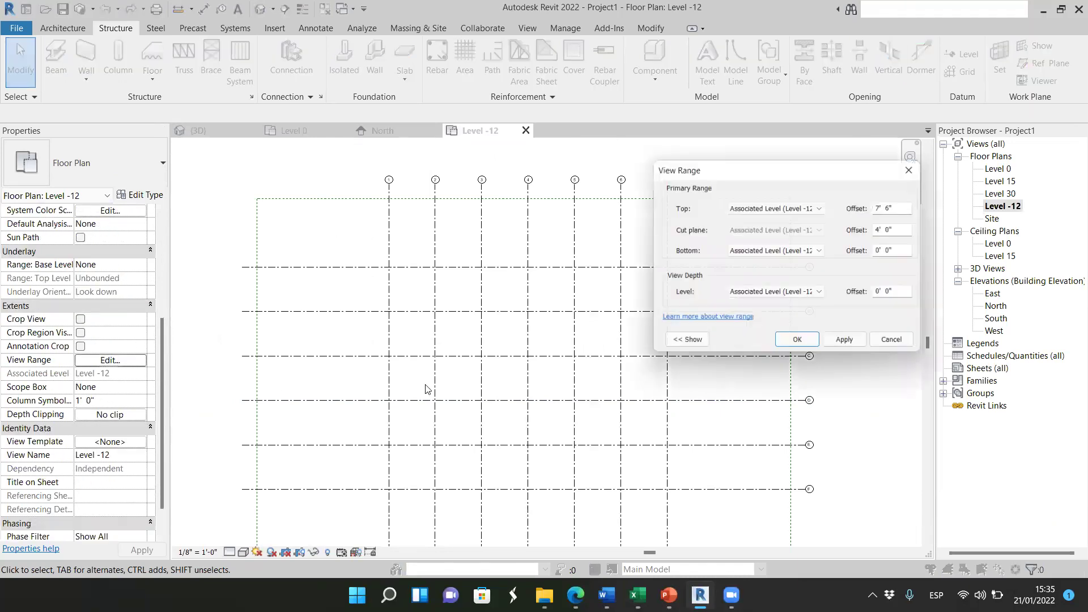
{"action": "left_click", "coordinate": [818, 295]}
{"action": "left_click", "coordinate": [770, 323]}
{"action": "left_click", "coordinate": [823, 251]}
{"action": "left_click", "coordinate": [790, 282]}
{"action": "left_click", "coordinate": [856, 348]}
{"action": "left_click", "coordinate": [800, 344]}
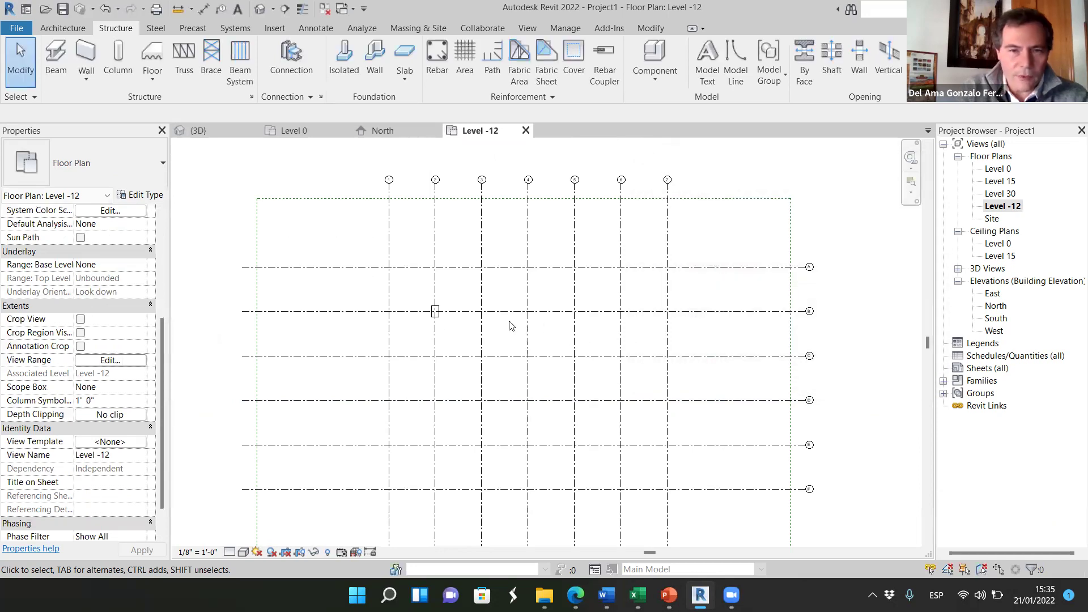
- Inspect the footing at grids 2 and B up close in the Level -12 floor plan
{"action": "scroll", "coordinate": [511, 325], "scroll_direction": "up", "scroll_amount": 6}
{"action": "scroll", "coordinate": [461, 332], "scroll_direction": "up", "scroll_amount": 2}
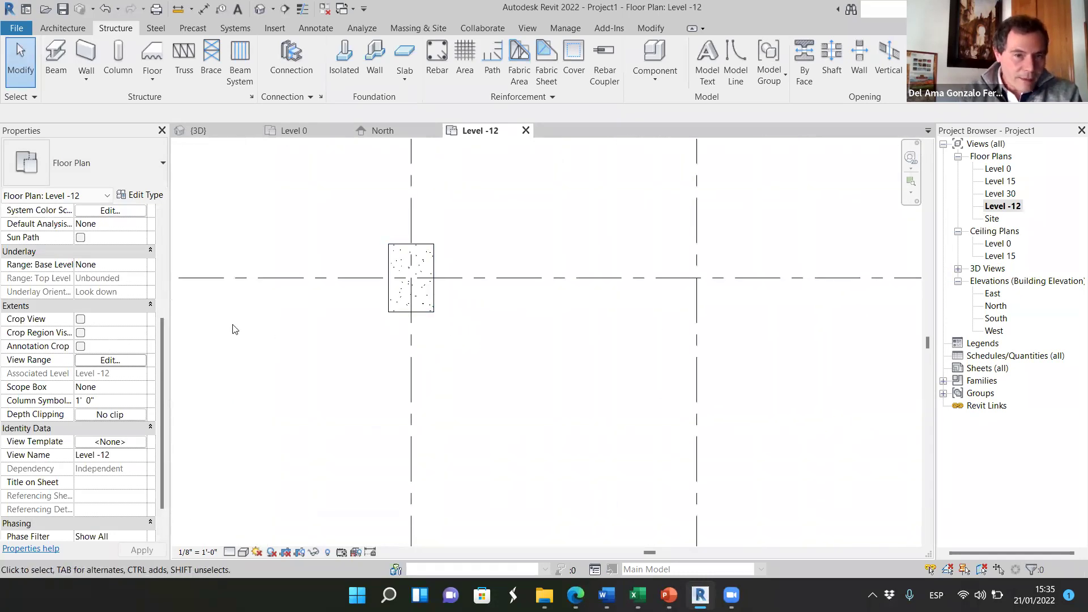
{"action": "scroll", "coordinate": [443, 511], "scroll_direction": "down", "scroll_amount": 6}
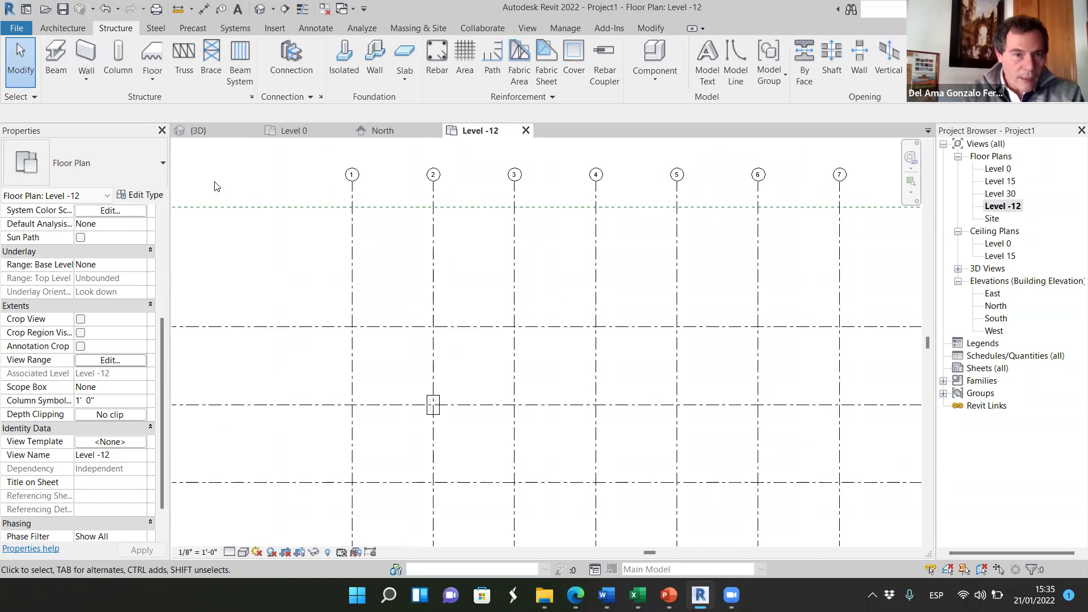
{"action": "scroll", "coordinate": [55, 306], "scroll_direction": "up", "scroll_amount": 5}
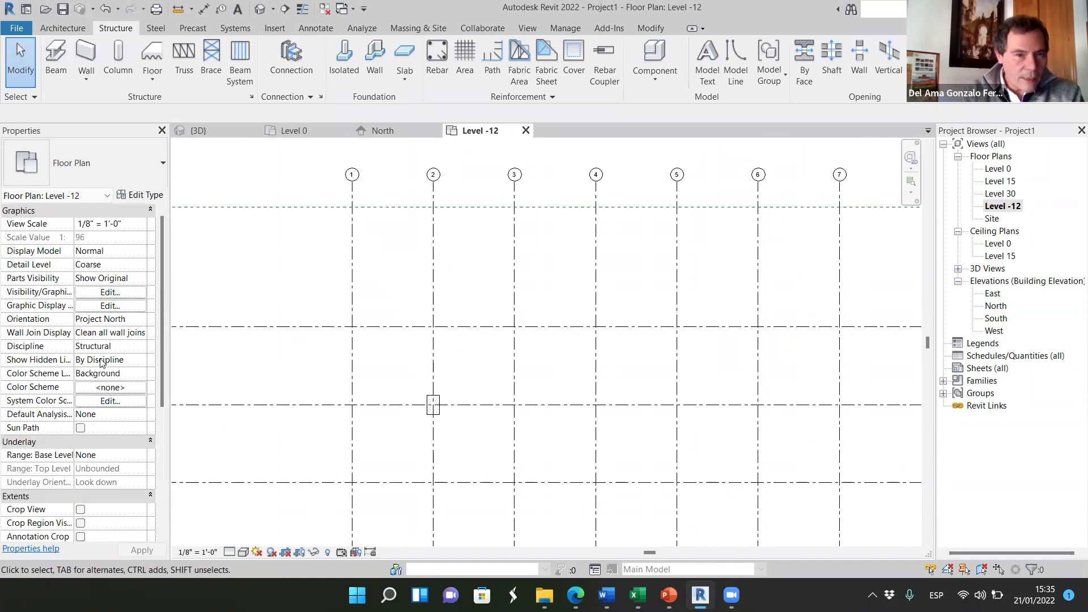
- Switch the Level -12 view's discipline to Architectural, and return it to Structural
{"action": "left_click", "coordinate": [140, 347]}
{"action": "left_click", "coordinate": [140, 346]}
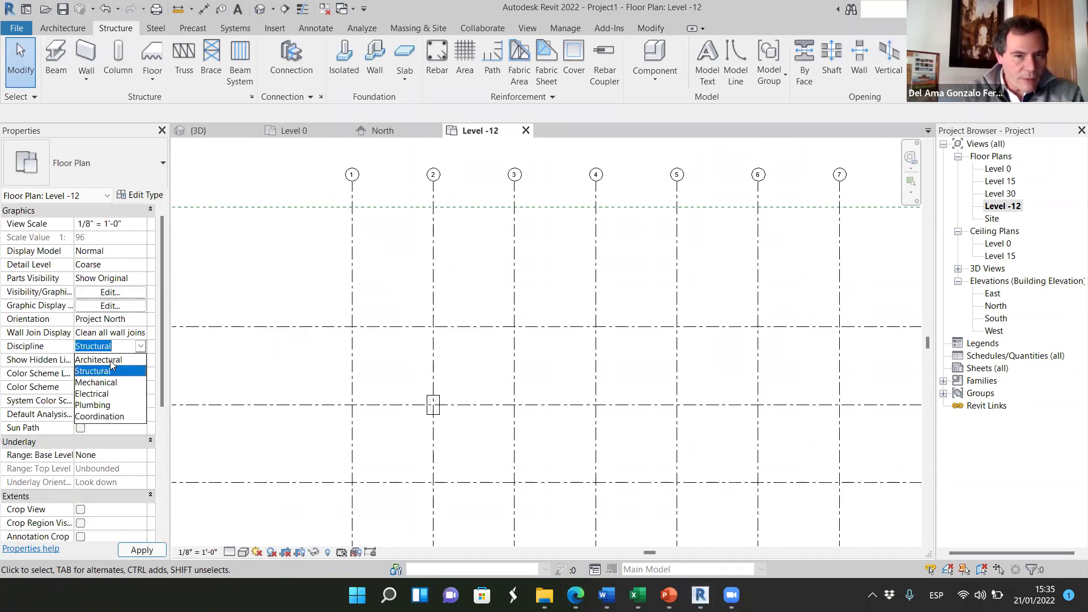
{"action": "left_click", "coordinate": [111, 362]}
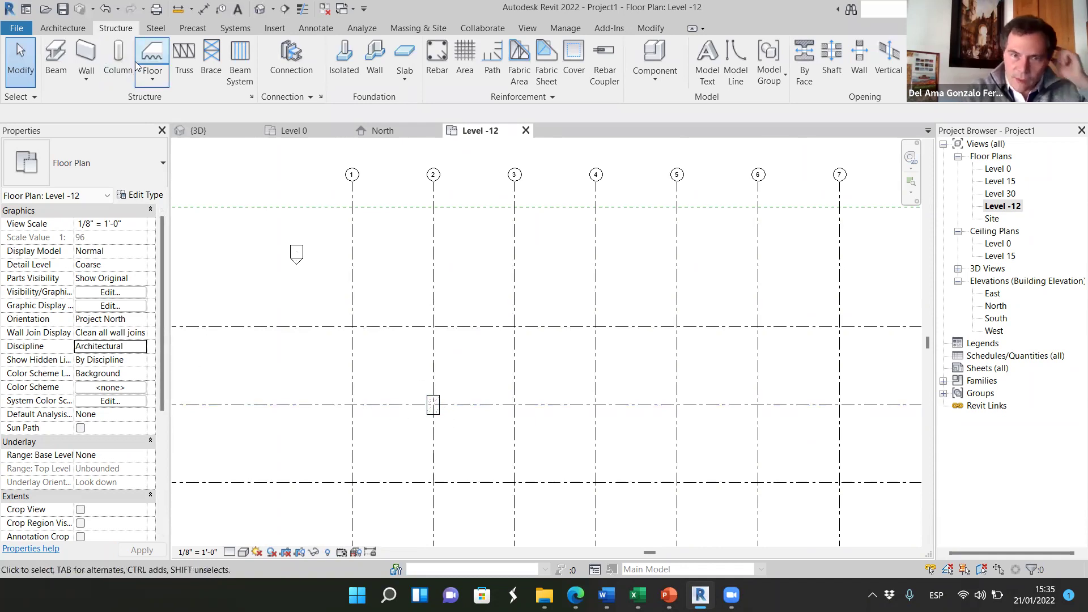
{"action": "left_click", "coordinate": [142, 349]}
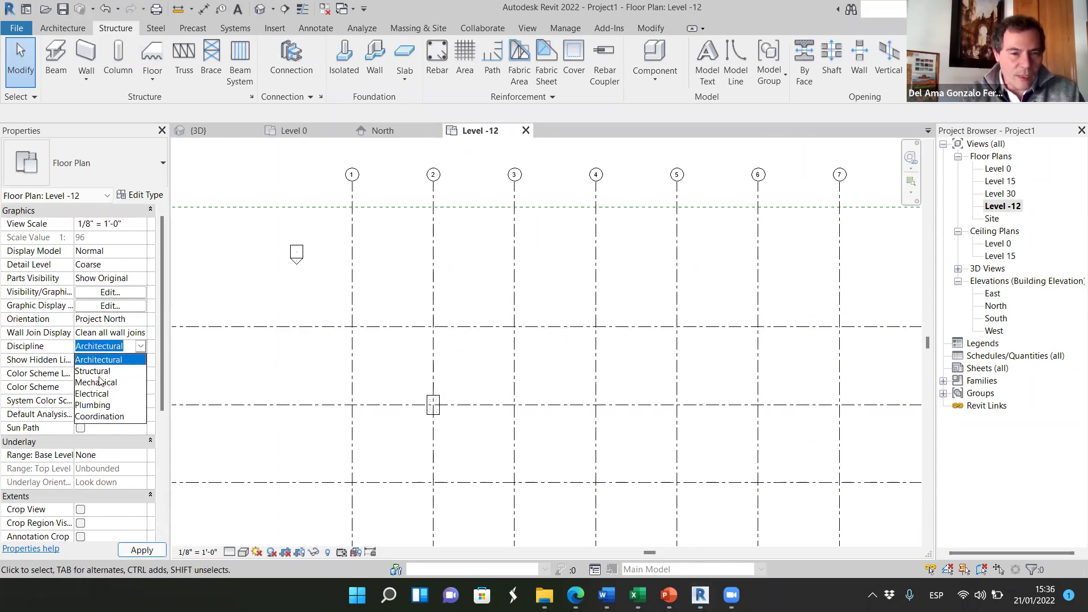
{"action": "left_click", "coordinate": [97, 372]}
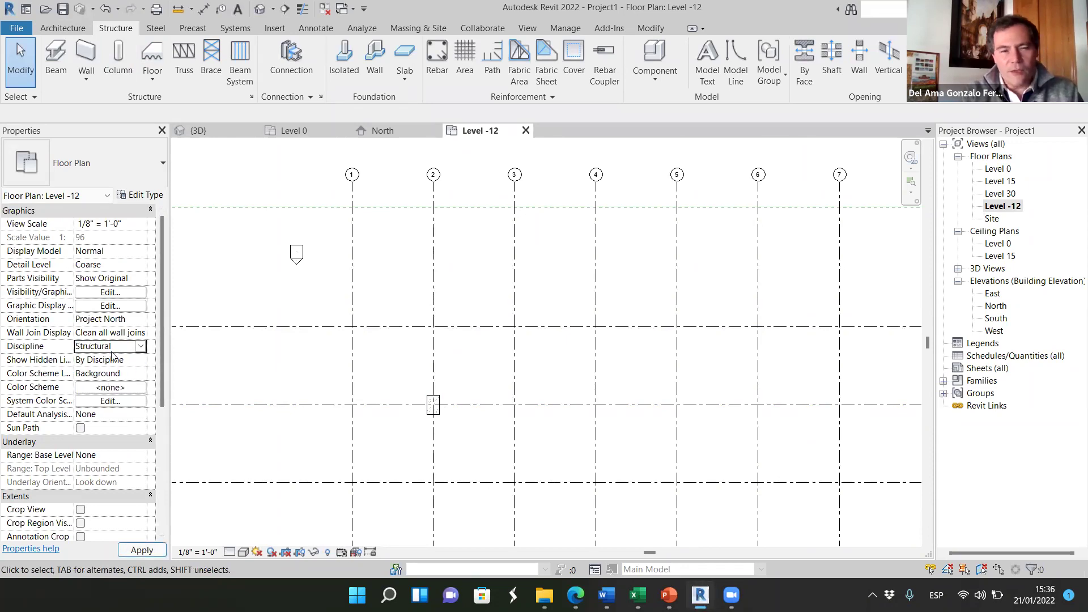
- Review the View Range settings of the Level -12 floor plan without changing them
{"action": "scroll", "coordinate": [486, 356], "scroll_direction": "down", "scroll_amount": 2}
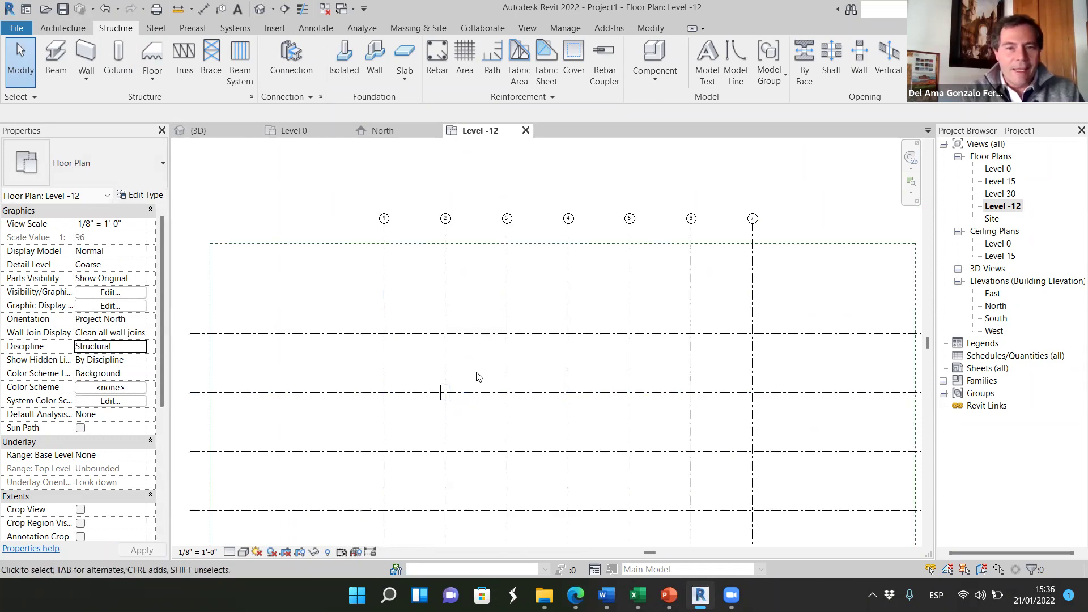
{"action": "scroll", "coordinate": [93, 414], "scroll_direction": "down", "scroll_amount": 6}
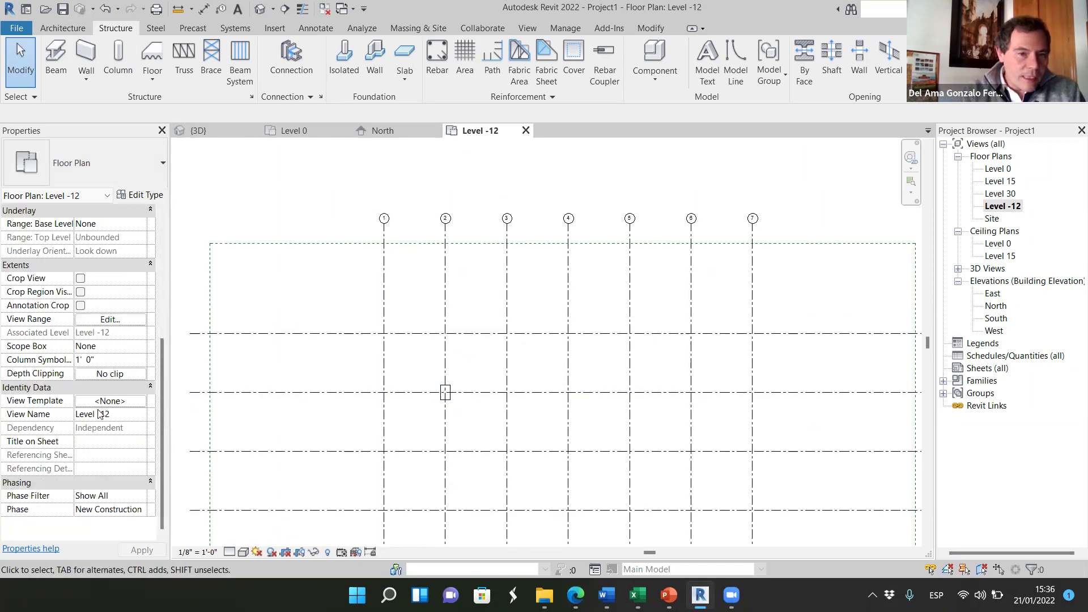
{"action": "scroll", "coordinate": [97, 397], "scroll_direction": "up", "scroll_amount": 3}
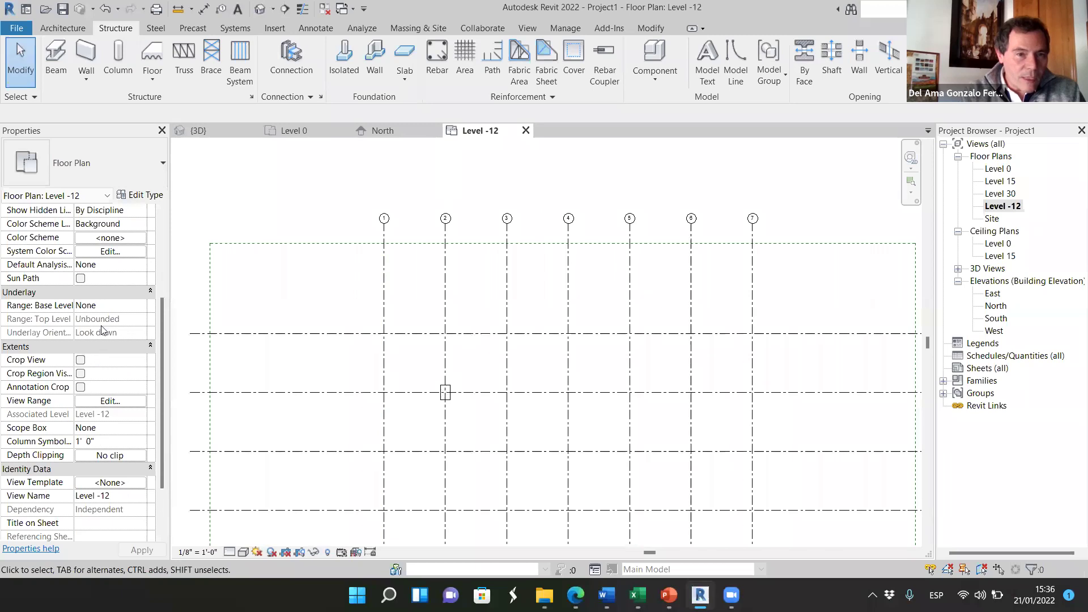
{"action": "scroll", "coordinate": [105, 331], "scroll_direction": "up", "scroll_amount": 3}
{"action": "scroll", "coordinate": [103, 416], "scroll_direction": "down", "scroll_amount": 4}
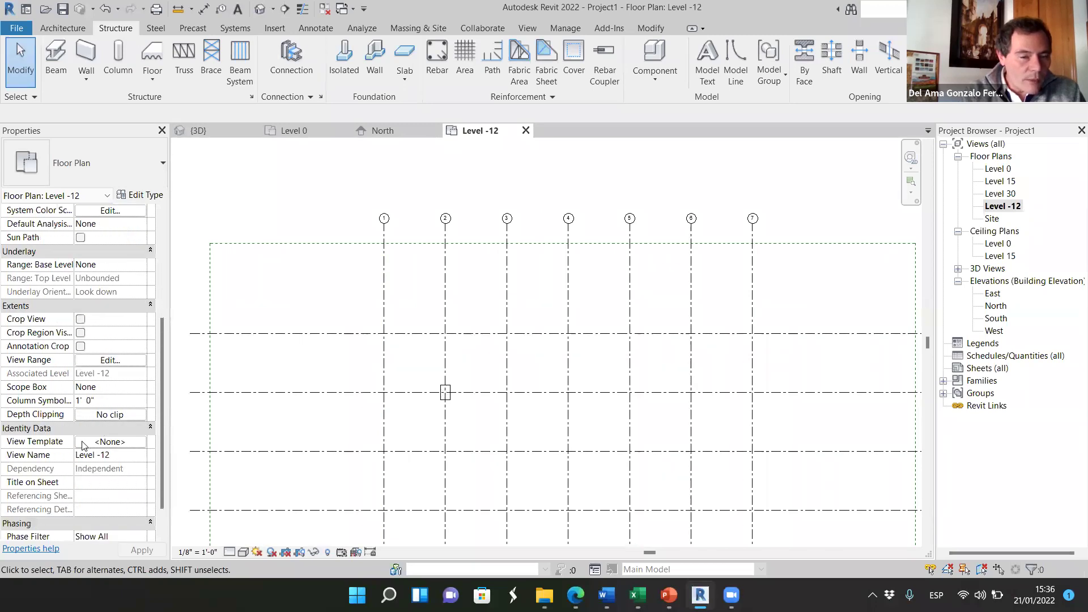
{"action": "left_click", "coordinate": [116, 363]}
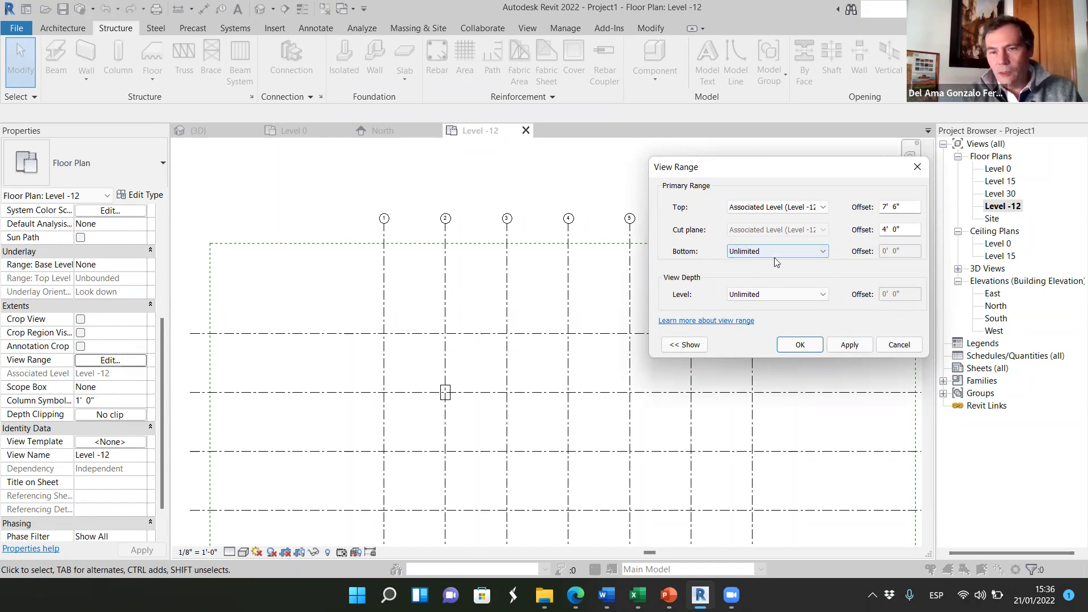
{"action": "left_click", "coordinate": [847, 347]}
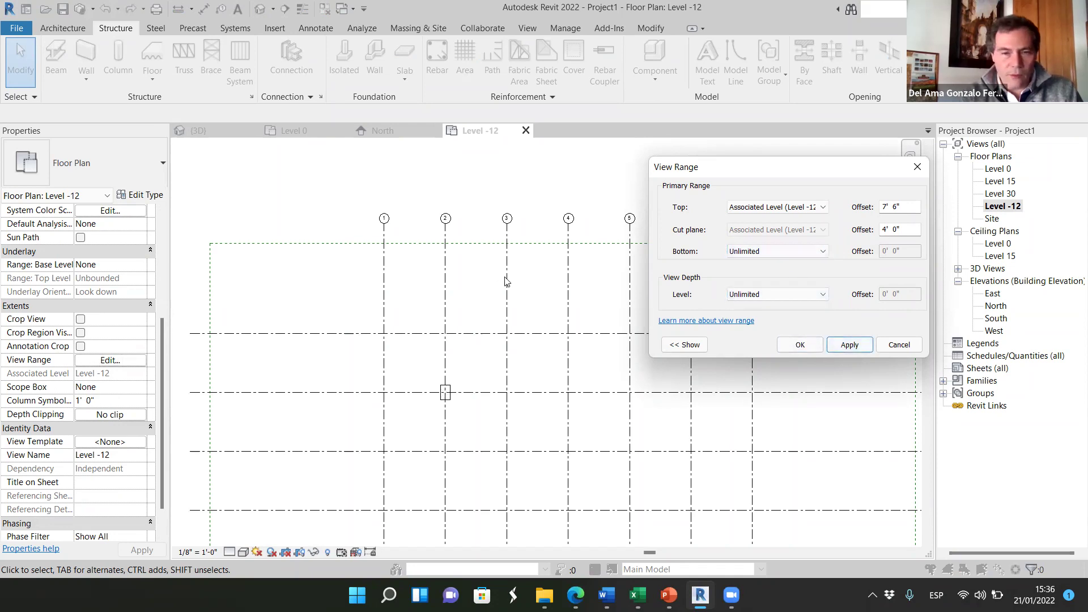
{"action": "left_click", "coordinate": [850, 345]}
{"action": "left_click", "coordinate": [904, 343]}
- Hide the Structural Foundations category in the Level -12 view's Visibility/Graphic Overrides
{"action": "scroll", "coordinate": [447, 397], "scroll_direction": "up", "scroll_amount": 3}
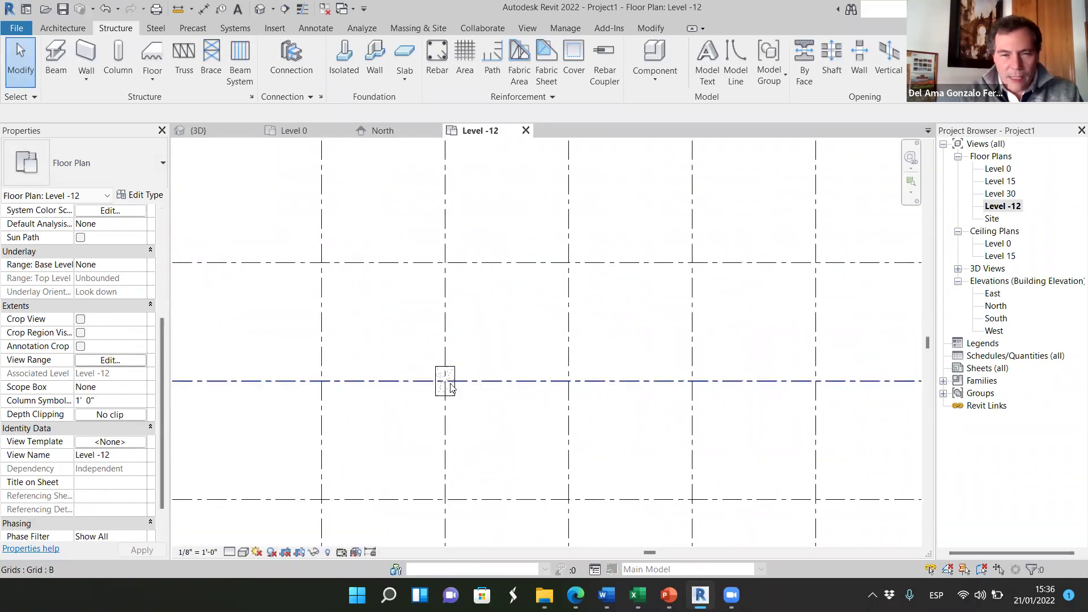
{"action": "scroll", "coordinate": [98, 311], "scroll_direction": "up", "scroll_amount": 5}
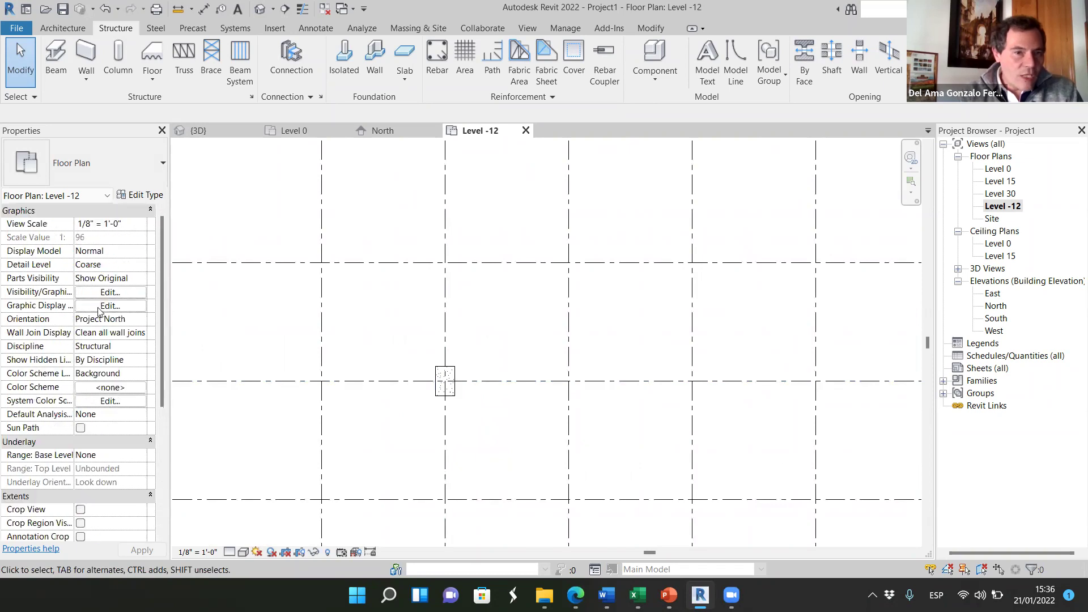
{"action": "left_click", "coordinate": [119, 296]}
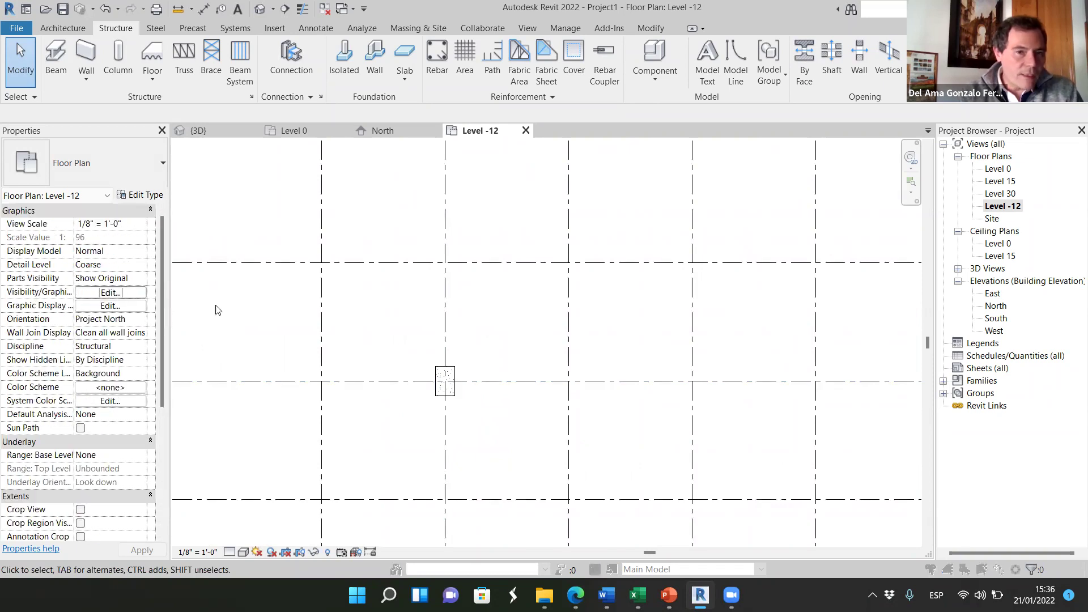
{"action": "scroll", "coordinate": [401, 308], "scroll_direction": "down", "scroll_amount": 4}
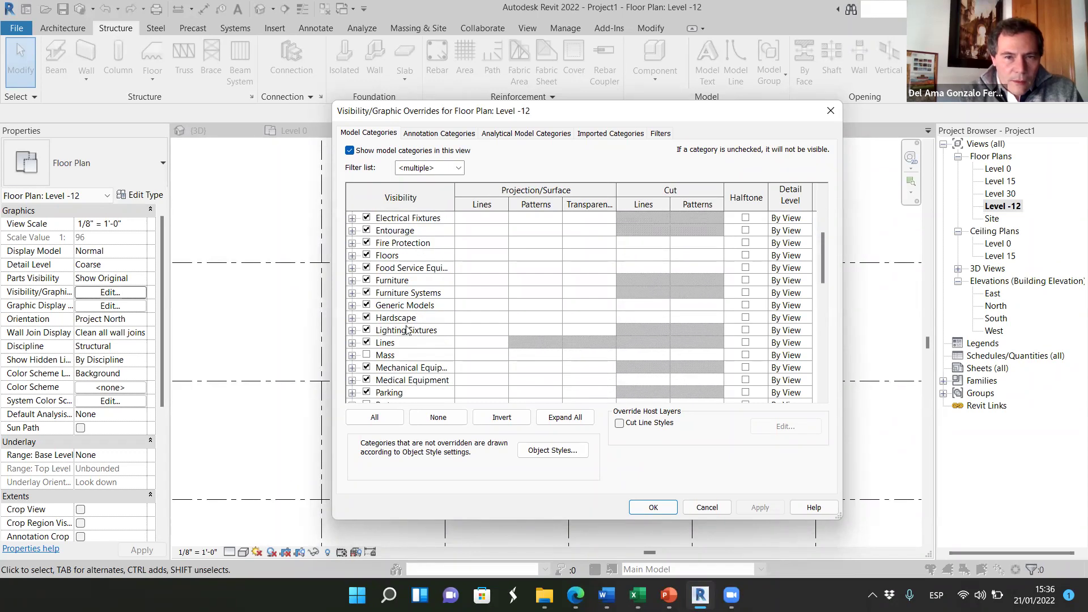
{"action": "scroll", "coordinate": [406, 330], "scroll_direction": "down", "scroll_amount": 8}
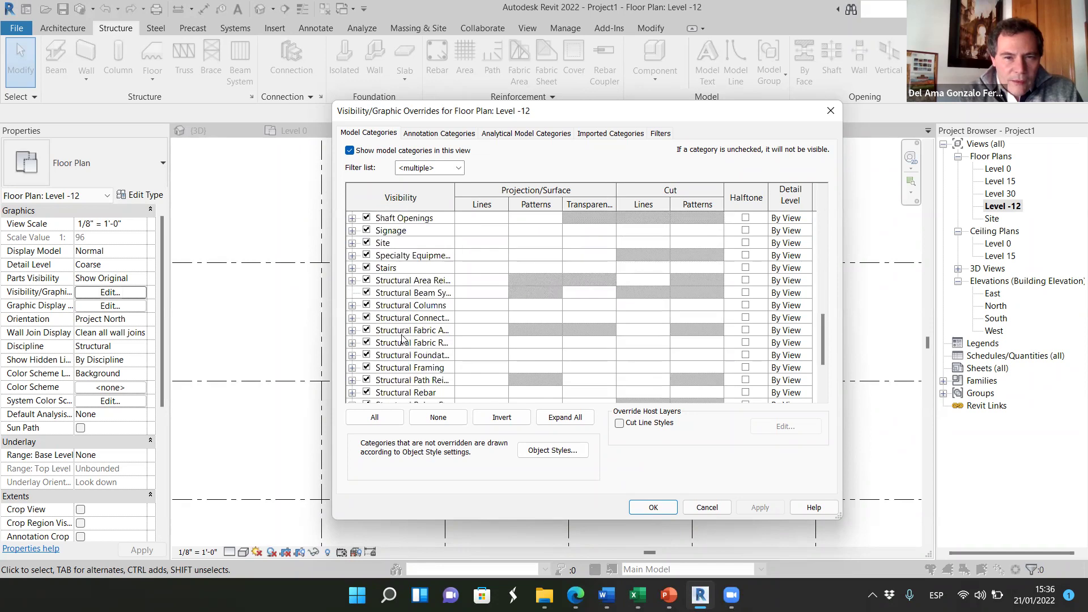
{"action": "scroll", "coordinate": [406, 335], "scroll_direction": "down", "scroll_amount": 2}
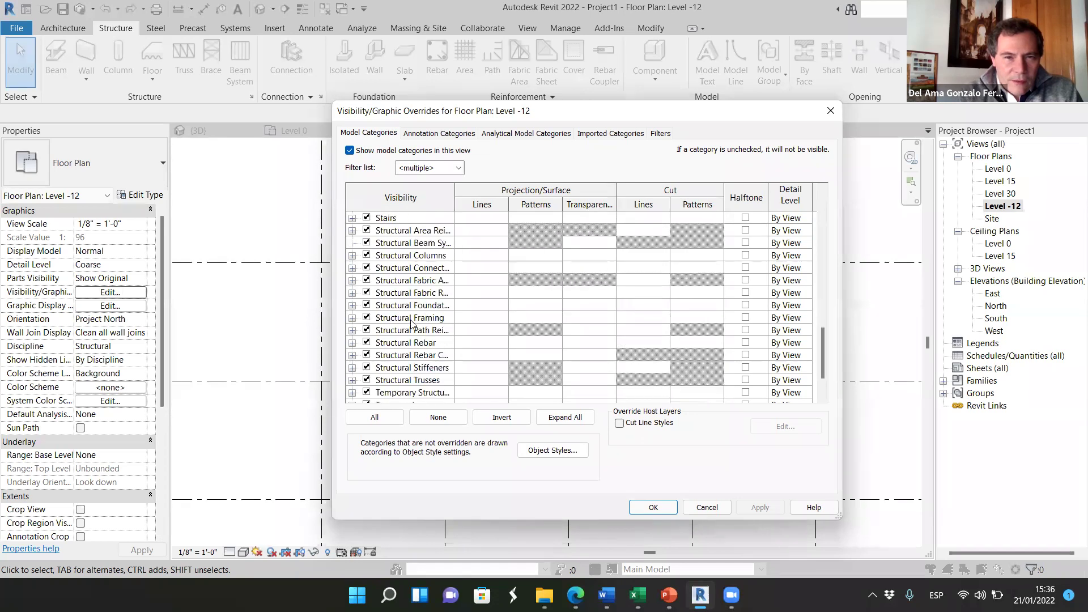
{"action": "left_click", "coordinate": [366, 306]}
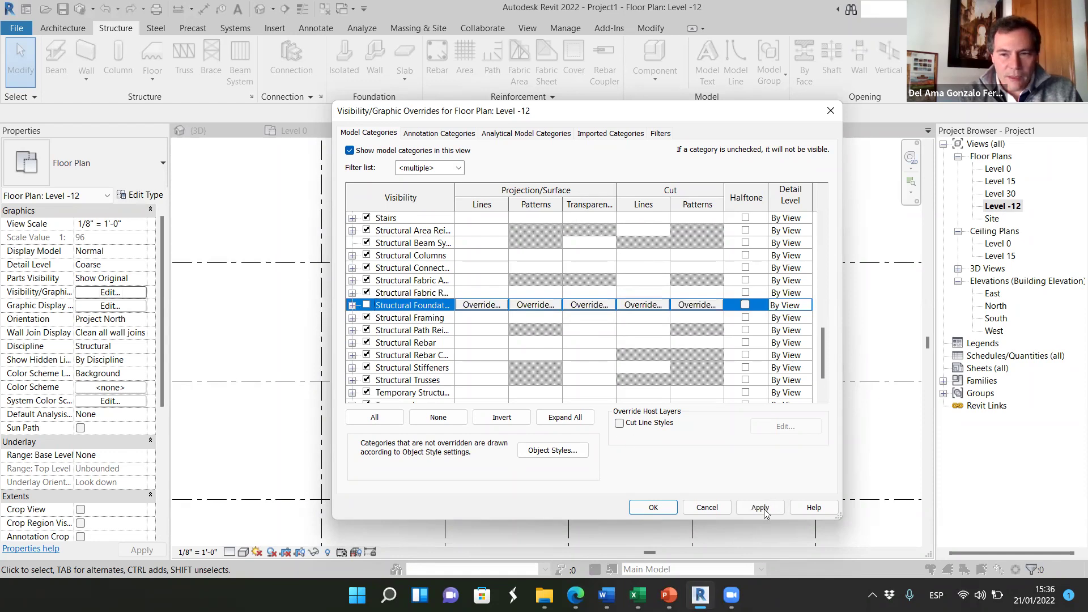
{"action": "left_click", "coordinate": [763, 509]}
{"action": "left_click", "coordinate": [654, 508]}
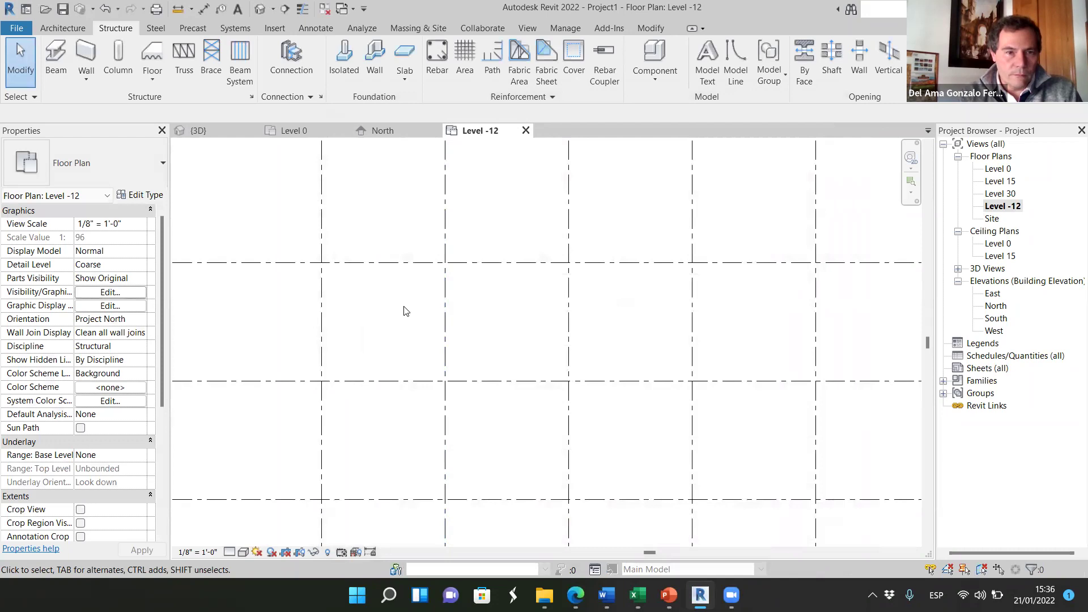
- Turn the Structural Foundations category's visibility back on in the Level -12 floor plan
{"action": "left_click", "coordinate": [111, 292]}
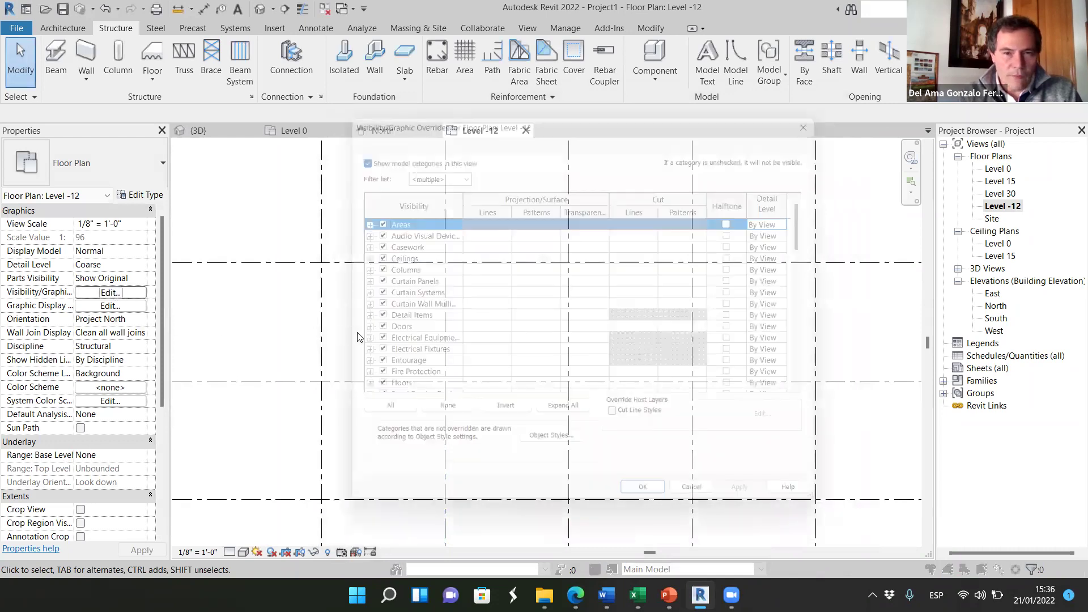
{"action": "scroll", "coordinate": [395, 309], "scroll_direction": "down", "scroll_amount": 11}
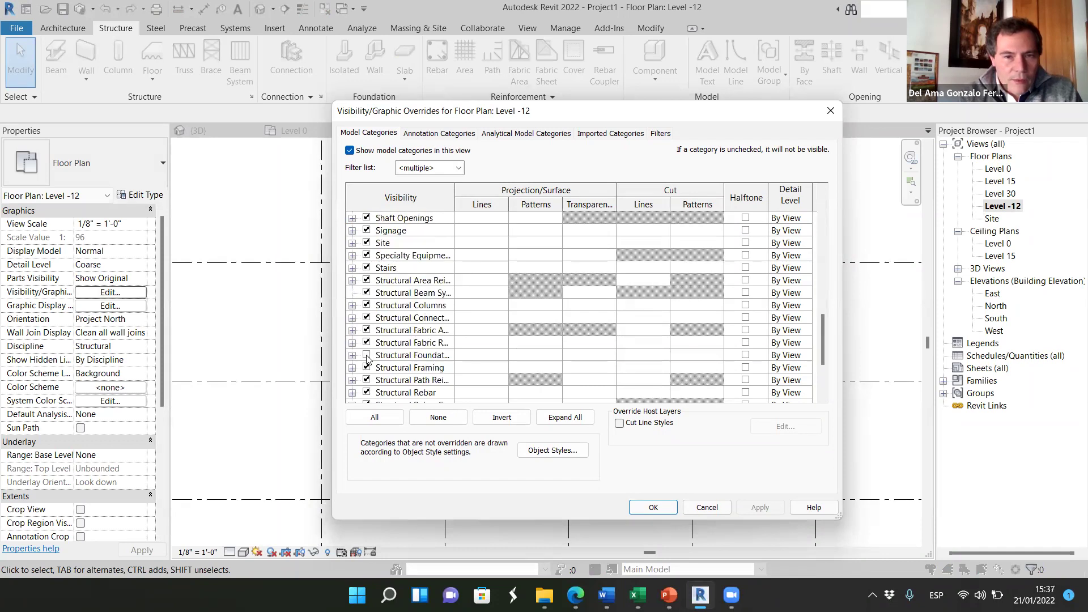
{"action": "left_click", "coordinate": [366, 355]}
{"action": "left_click", "coordinate": [759, 507]}
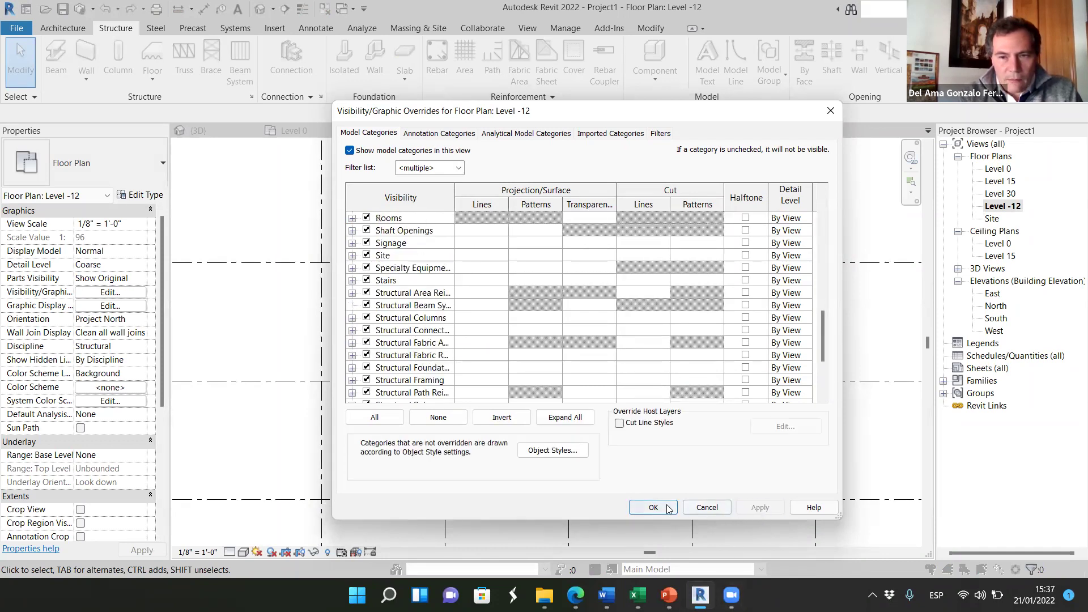
{"action": "left_click", "coordinate": [654, 507]}
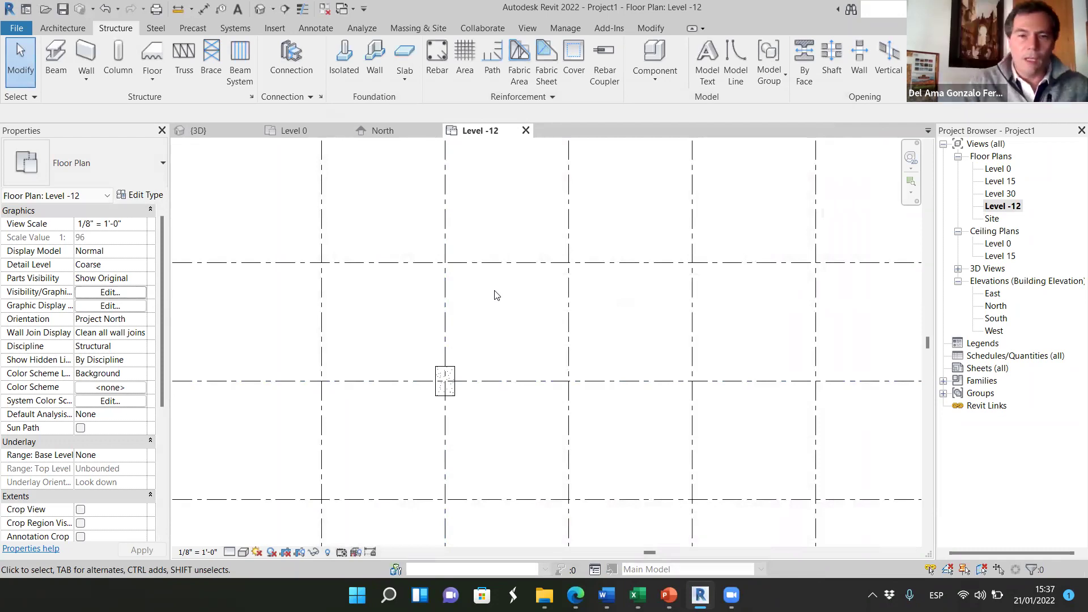
- Examine the rectangular footing at the intersection of grids 2 and B and its properties
{"action": "scroll", "coordinate": [462, 378], "scroll_direction": "down", "scroll_amount": 5}
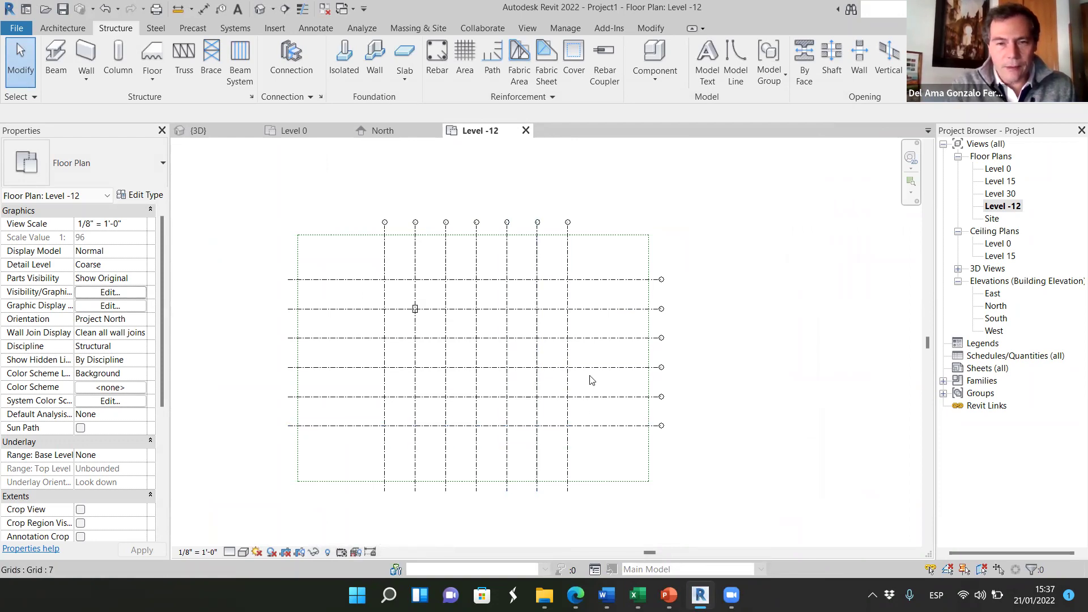
{"action": "scroll", "coordinate": [568, 309], "scroll_direction": "up", "scroll_amount": 2}
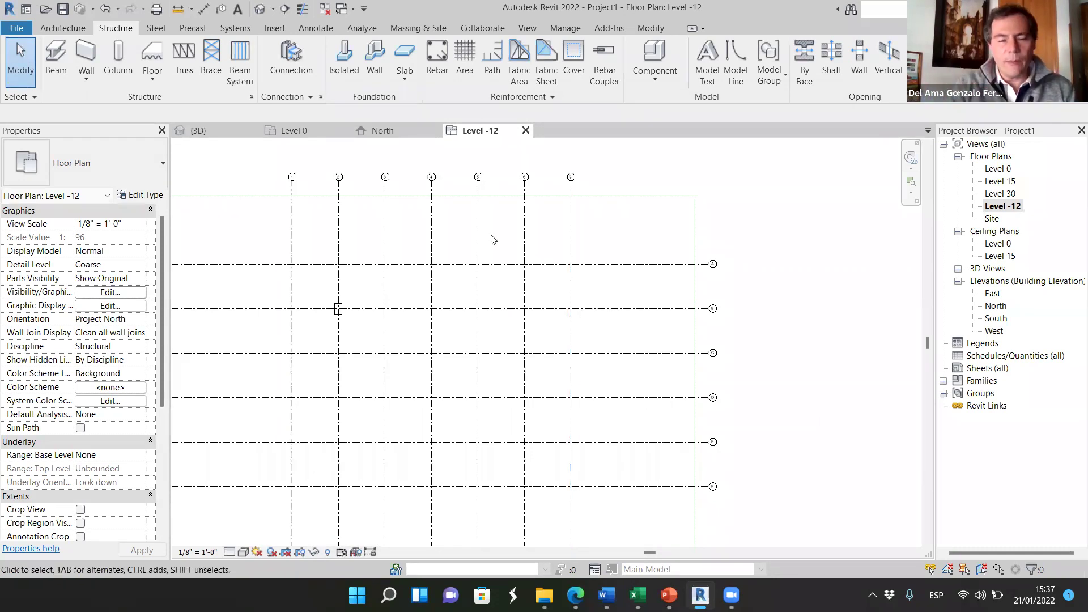
{"action": "scroll", "coordinate": [348, 320], "scroll_direction": "up", "scroll_amount": 4}
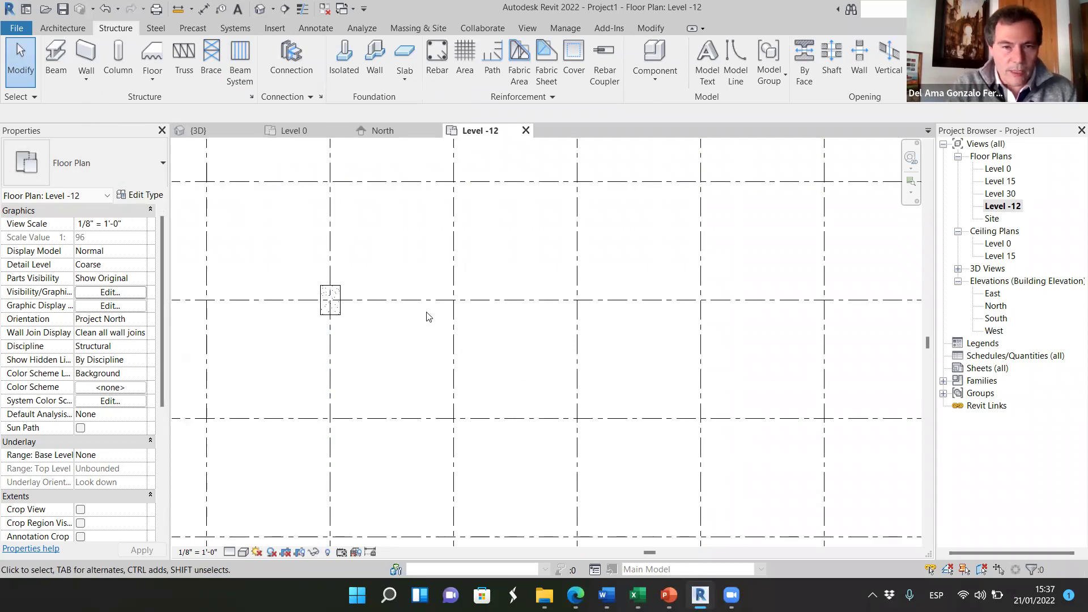
{"action": "scroll", "coordinate": [401, 355], "scroll_direction": "down", "scroll_amount": 2}
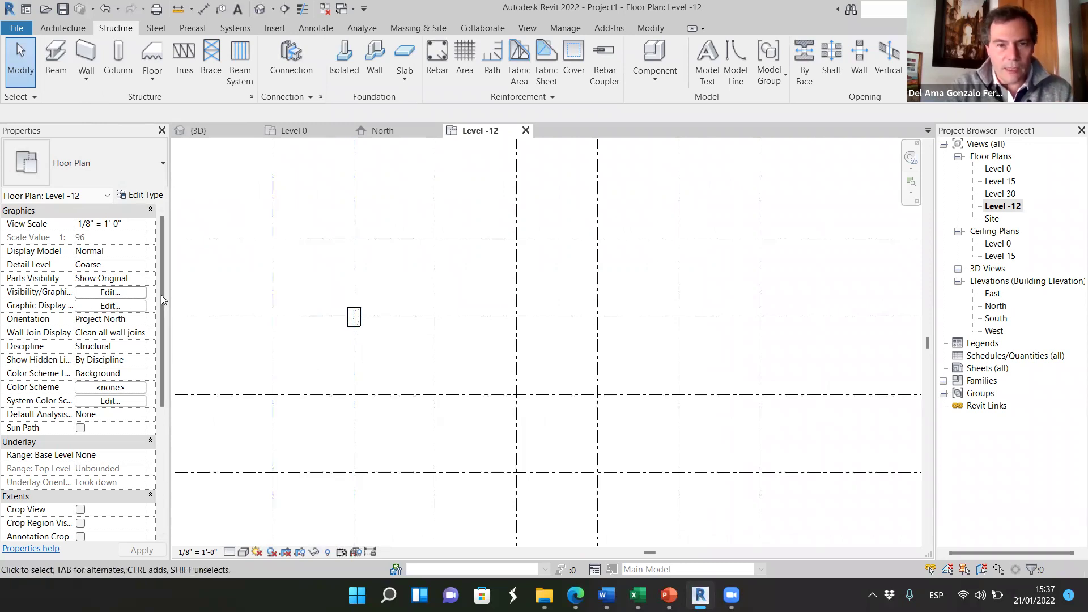
{"action": "left_click", "coordinate": [362, 326]}
{"action": "left_click", "coordinate": [380, 355]}
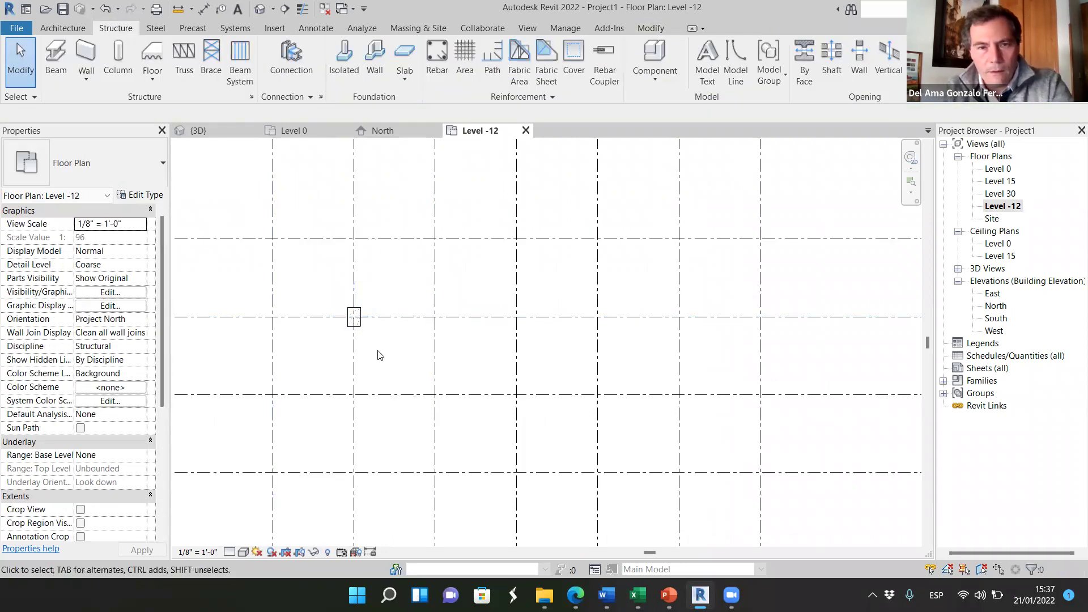
{"action": "left_click", "coordinate": [362, 324]}
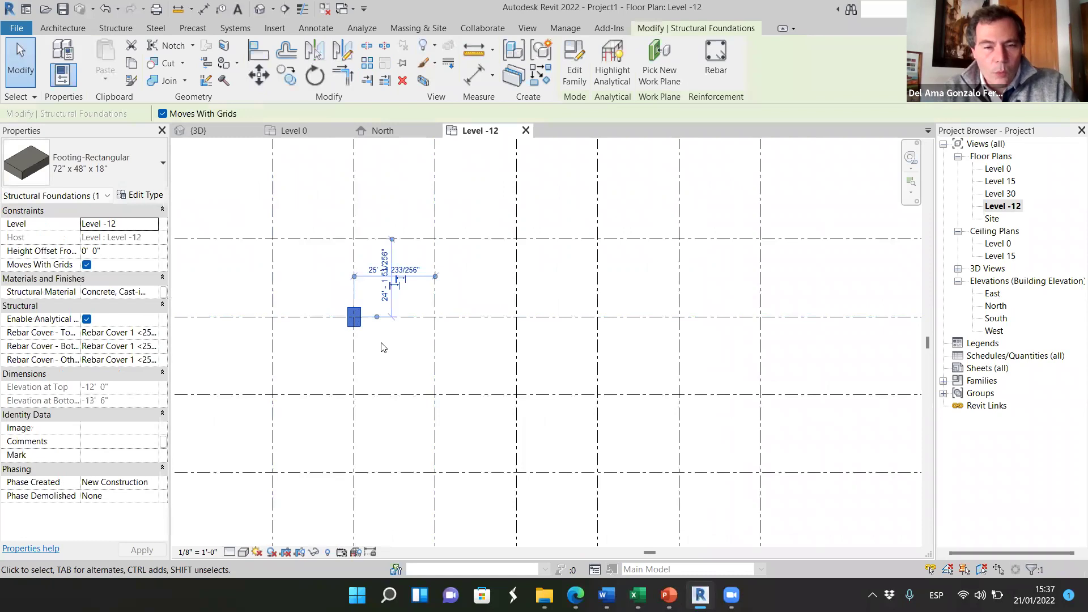
{"action": "left_click", "coordinate": [381, 347]}
{"action": "left_click", "coordinate": [364, 331]}
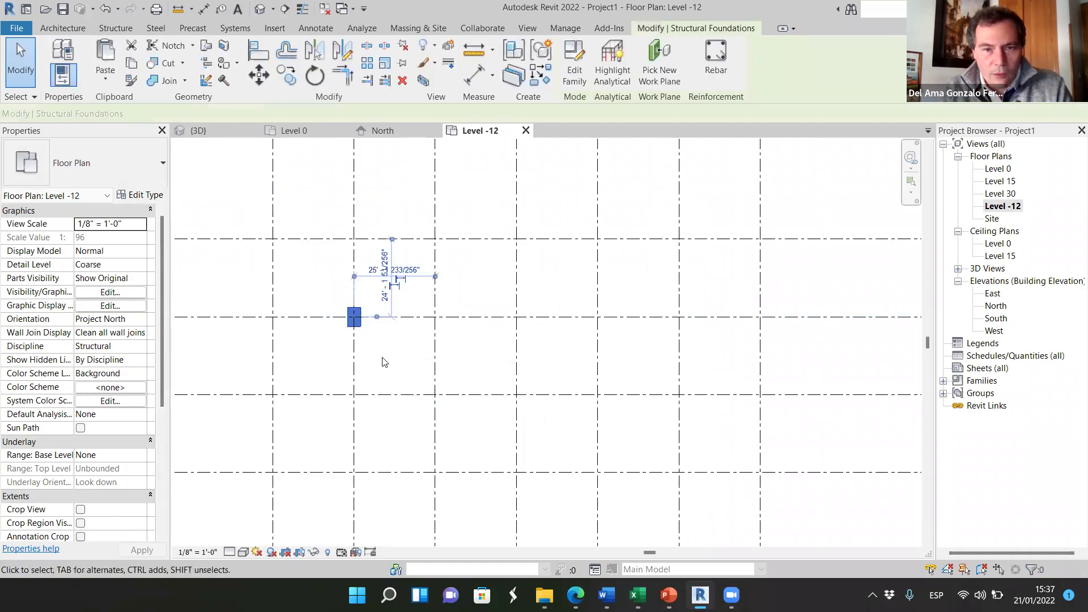
{"action": "left_click", "coordinate": [379, 359]}
- Place 72" x 48" x 18" Footing-Rectangular isolated foundations at all intersections of grids 1–7 and A–F using At Grids
{"action": "scroll", "coordinate": [376, 360], "scroll_direction": "down", "scroll_amount": 4}
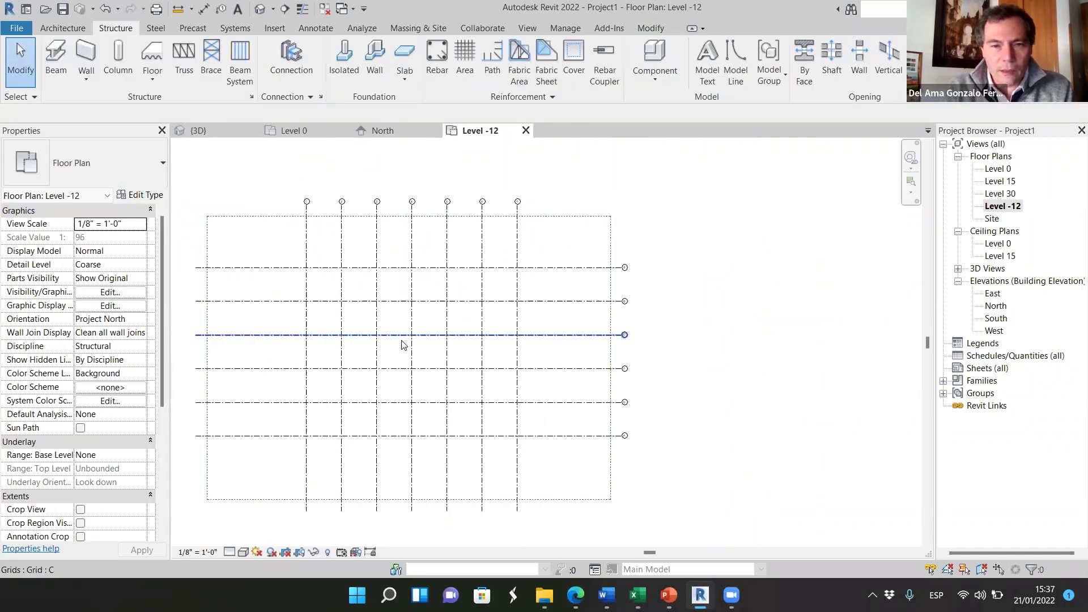
{"action": "left_click", "coordinate": [344, 60]}
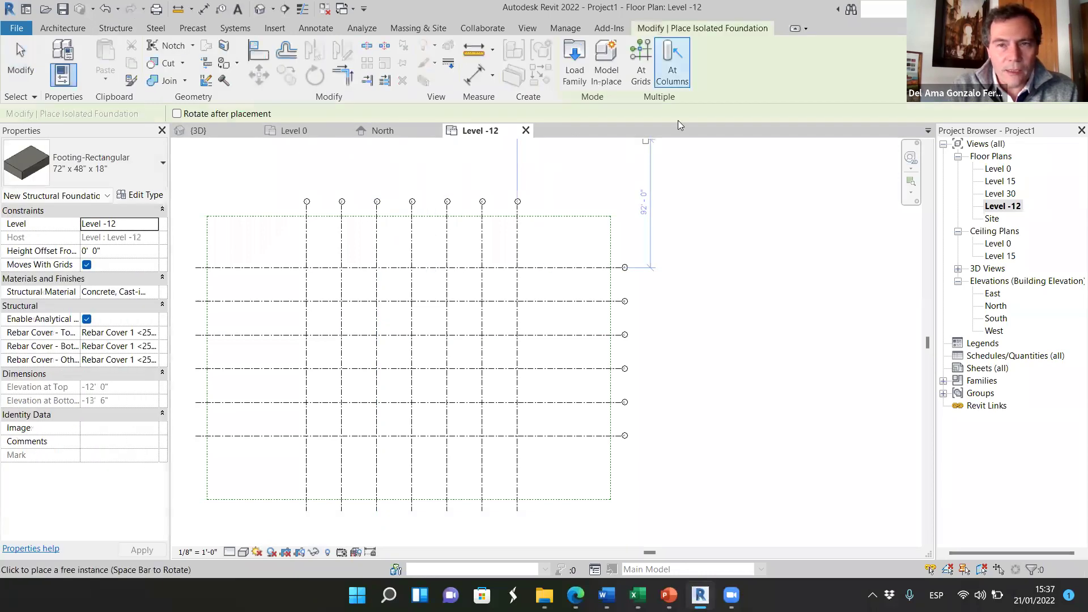
{"action": "left_click", "coordinate": [641, 65]}
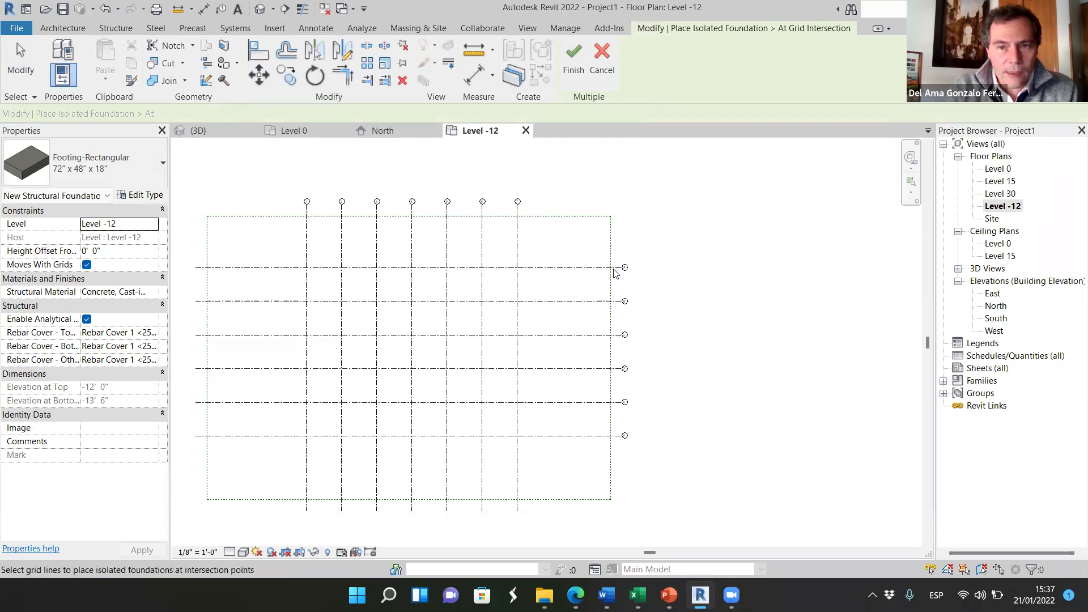
{"action": "left_click_drag", "start_coordinate": [543, 456], "coordinate": [292, 246]}
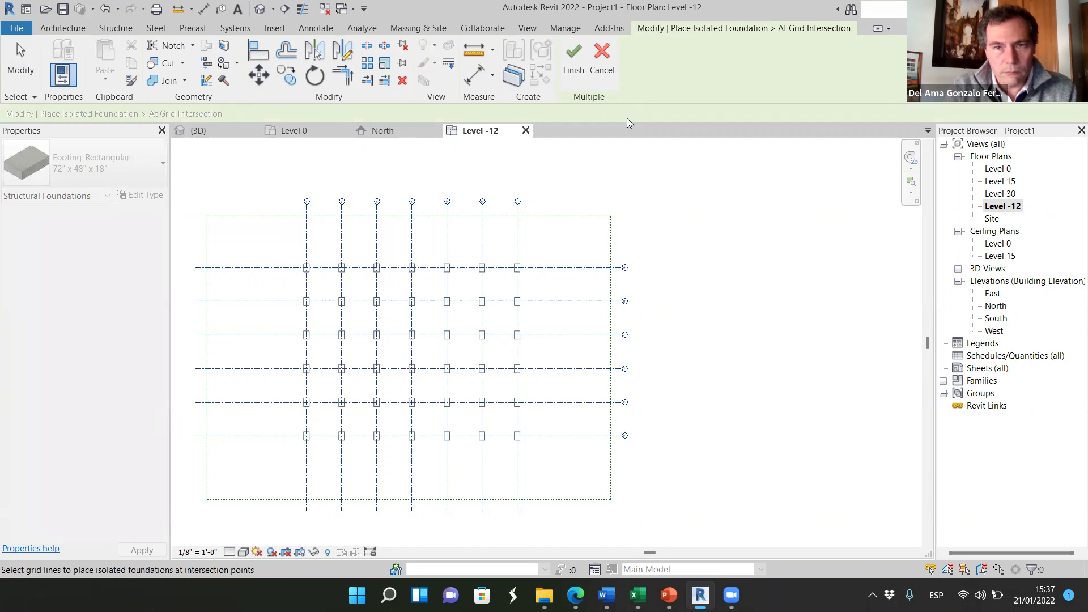
{"action": "left_click", "coordinate": [581, 41]}
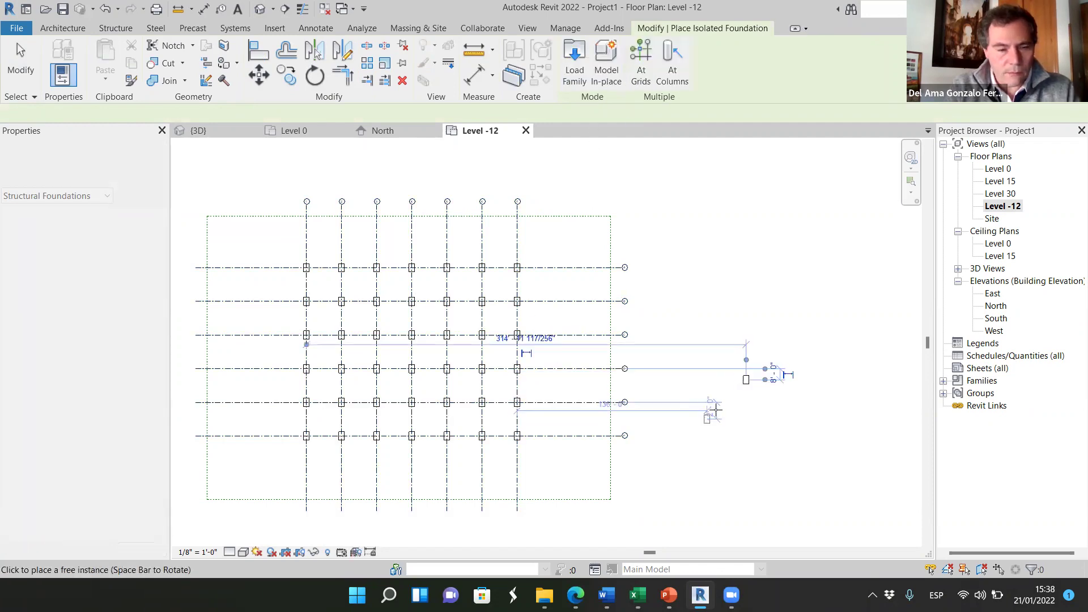
- Delete the stray rectangular footing placed outside the grid, to the east of the footing array
{"action": "left_click", "coordinate": [746, 379]}
{"action": "key", "text": "Escape"}
{"action": "key", "text": "Escape"}
{"action": "left_click", "coordinate": [746, 378]}
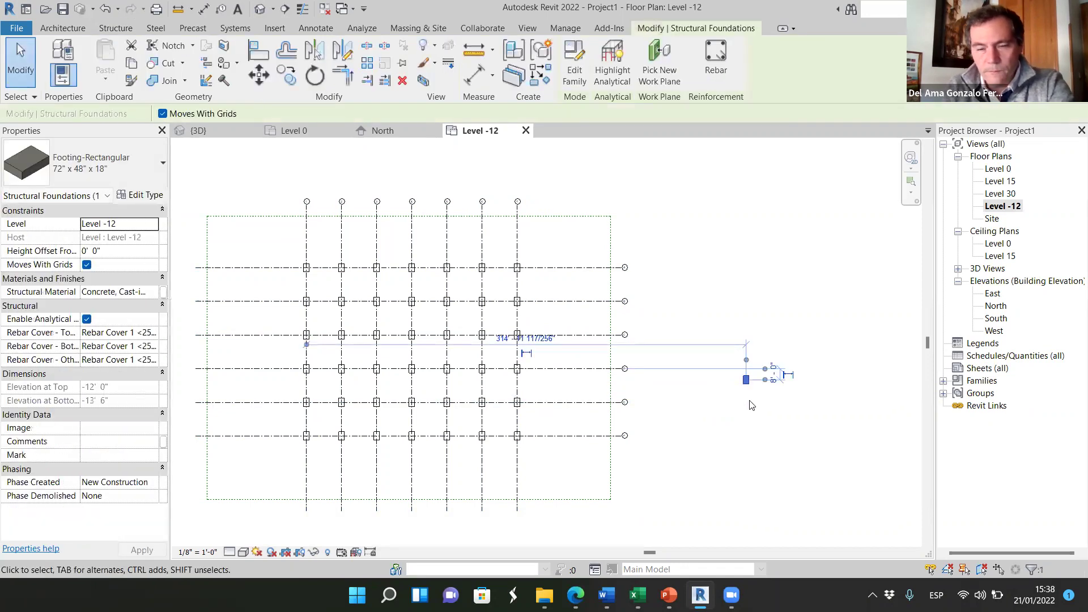
{"action": "key", "text": "Delete"}
- Examine the placed footings in the Level -12 plan, the 3D view and the North elevation
{"action": "scroll", "coordinate": [437, 312], "scroll_direction": "up", "scroll_amount": 4}
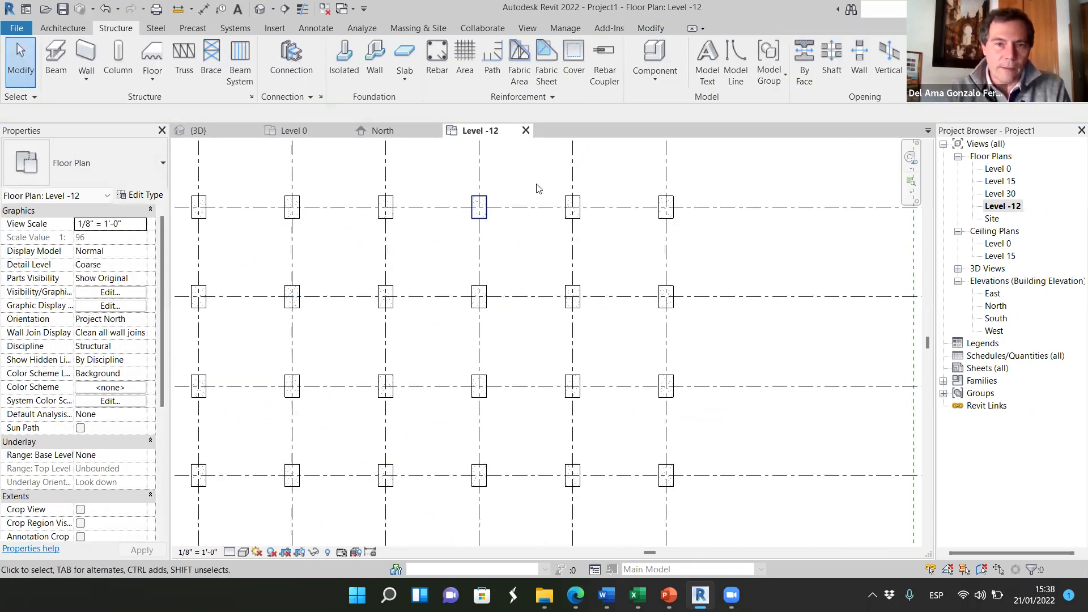
{"action": "scroll", "coordinate": [545, 210], "scroll_direction": "up", "scroll_amount": 2}
{"action": "scroll", "coordinate": [627, 239], "scroll_direction": "down", "scroll_amount": 5}
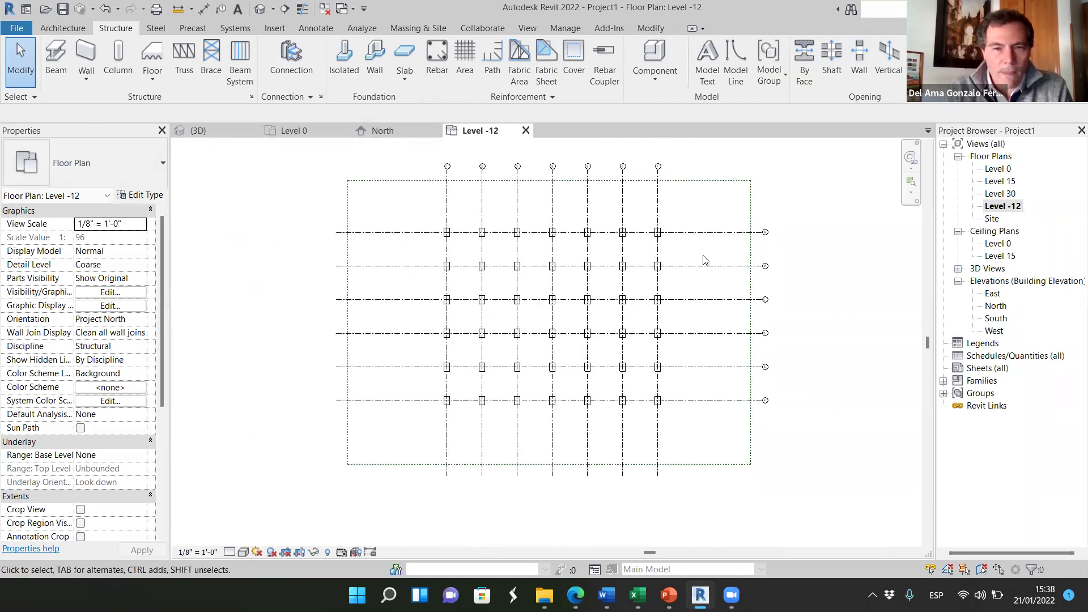
{"action": "scroll", "coordinate": [587, 300], "scroll_direction": "up", "scroll_amount": 5}
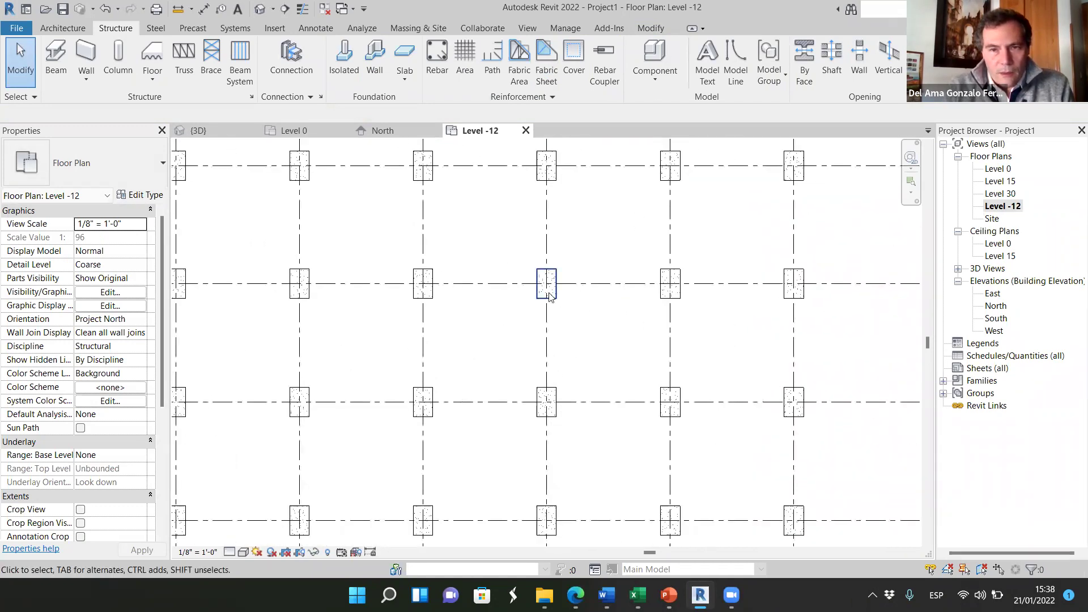
{"action": "scroll", "coordinate": [550, 296], "scroll_direction": "down", "scroll_amount": 3}
{"action": "left_click", "coordinate": [198, 130]}
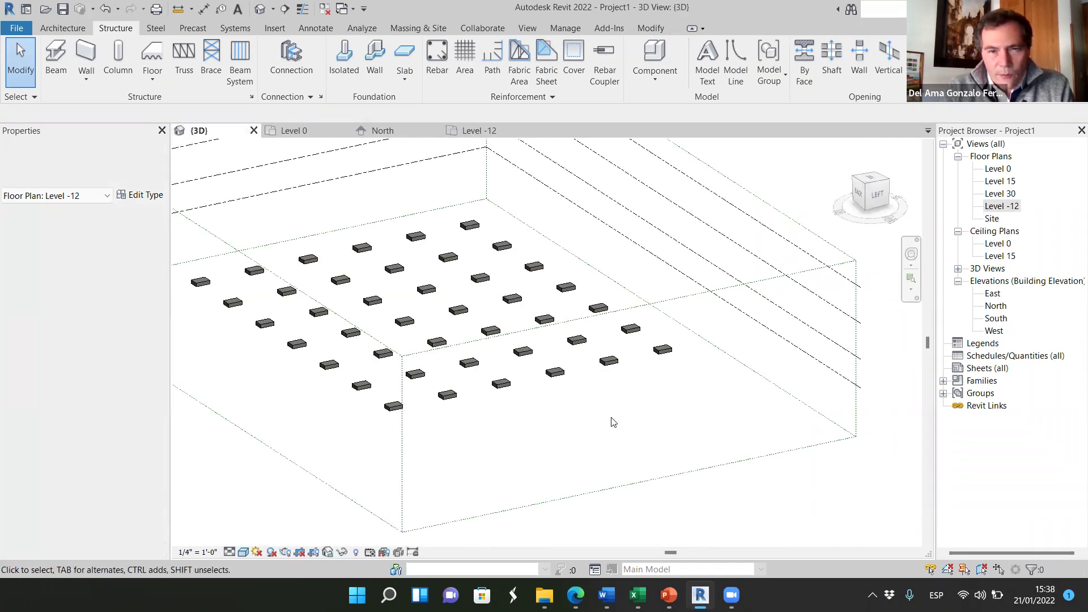
{"action": "scroll", "coordinate": [590, 430], "scroll_direction": "down", "scroll_amount": 3}
{"action": "middle_click_drag", "start_coordinate": [567, 476], "coordinate": [630, 448], "text": "shift"}
{"action": "left_click", "coordinate": [377, 131]}
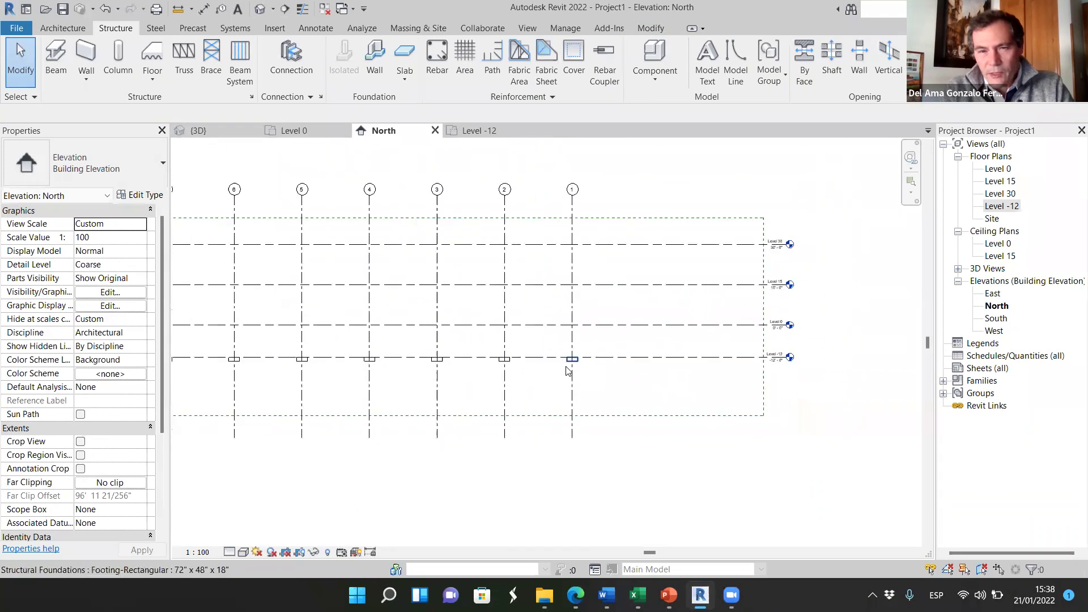
{"action": "scroll", "coordinate": [283, 367], "scroll_direction": "up", "scroll_amount": 3}
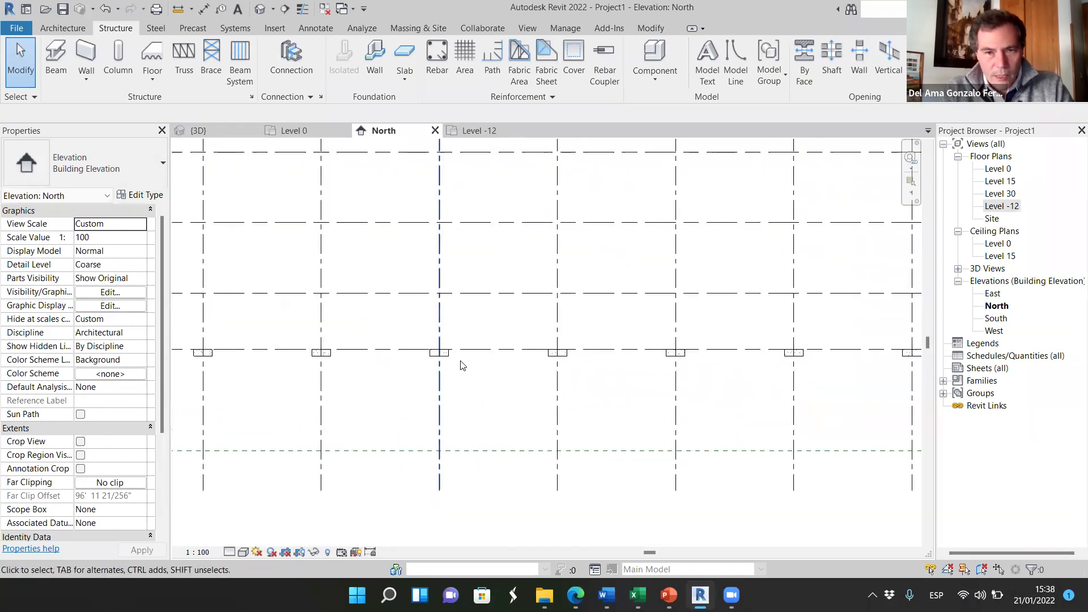
{"action": "left_click", "coordinate": [195, 131]}
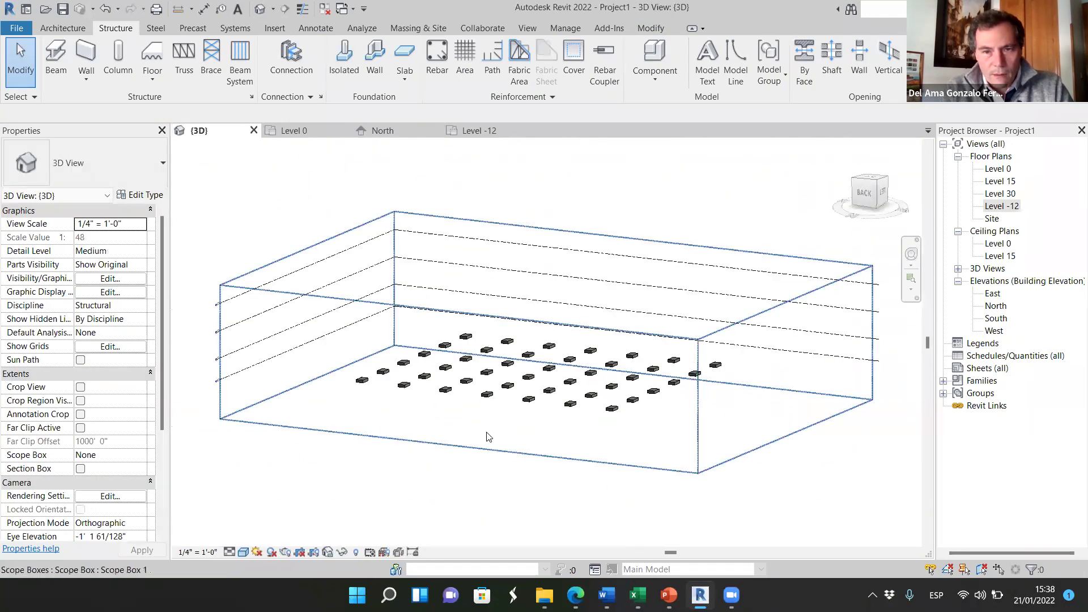
{"action": "scroll", "coordinate": [489, 437], "scroll_direction": "down", "scroll_amount": 2}
{"action": "scroll", "coordinate": [403, 470], "scroll_direction": "down", "scroll_amount": 2}
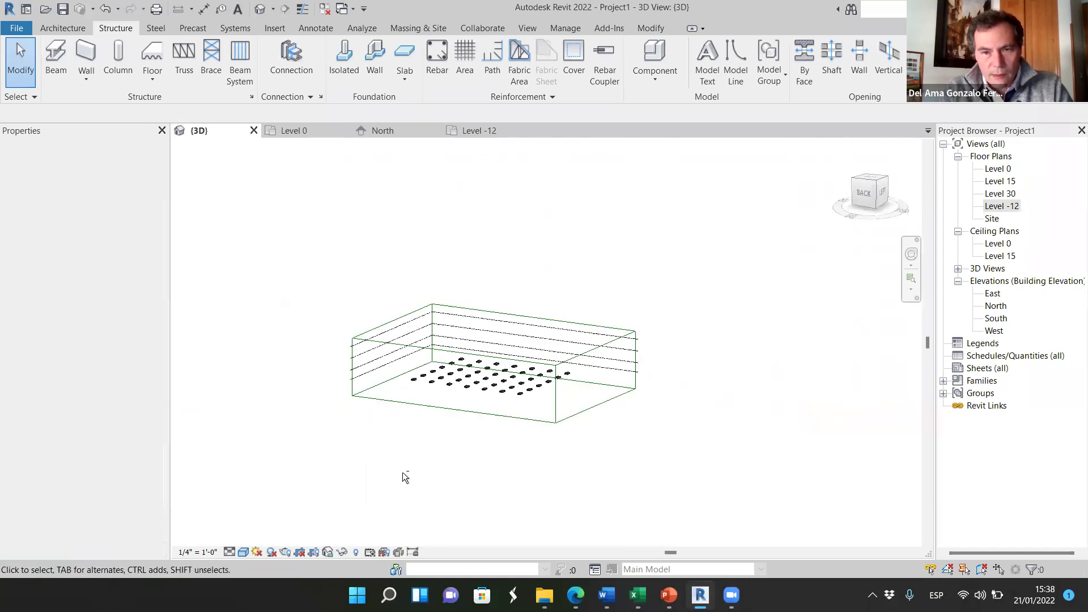
{"action": "middle_click_drag", "start_coordinate": [478, 429], "coordinate": [490, 478], "text": "shift"}
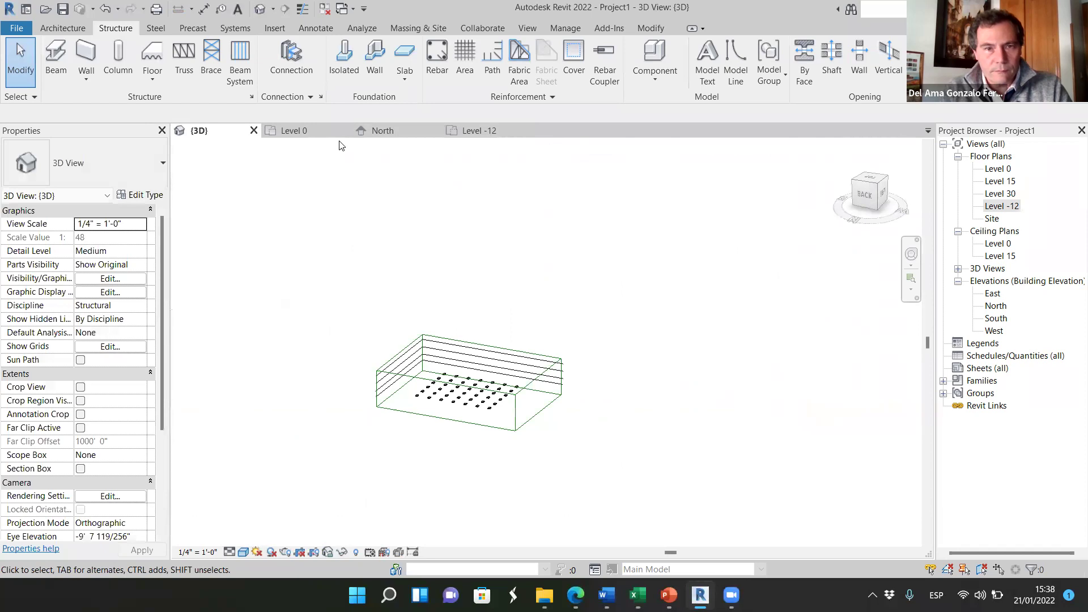
- Delete the perimeter footings along grids A, 7, F and 1 in the Level -12 plan, keeping the interior ones
{"action": "left_click", "coordinate": [474, 134]}
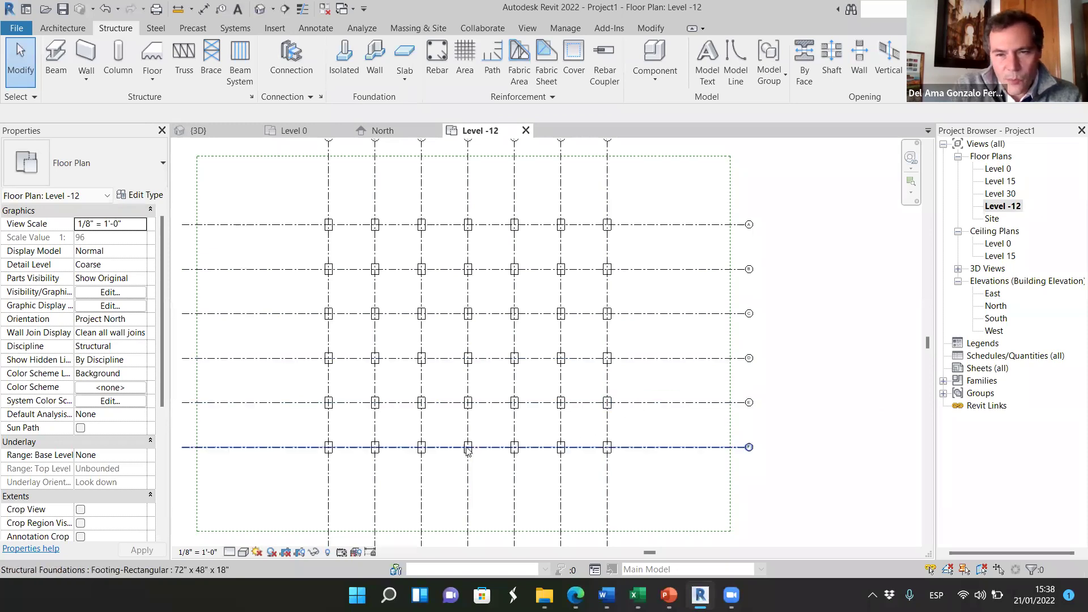
{"action": "scroll", "coordinate": [340, 237], "scroll_direction": "up", "scroll_amount": 2}
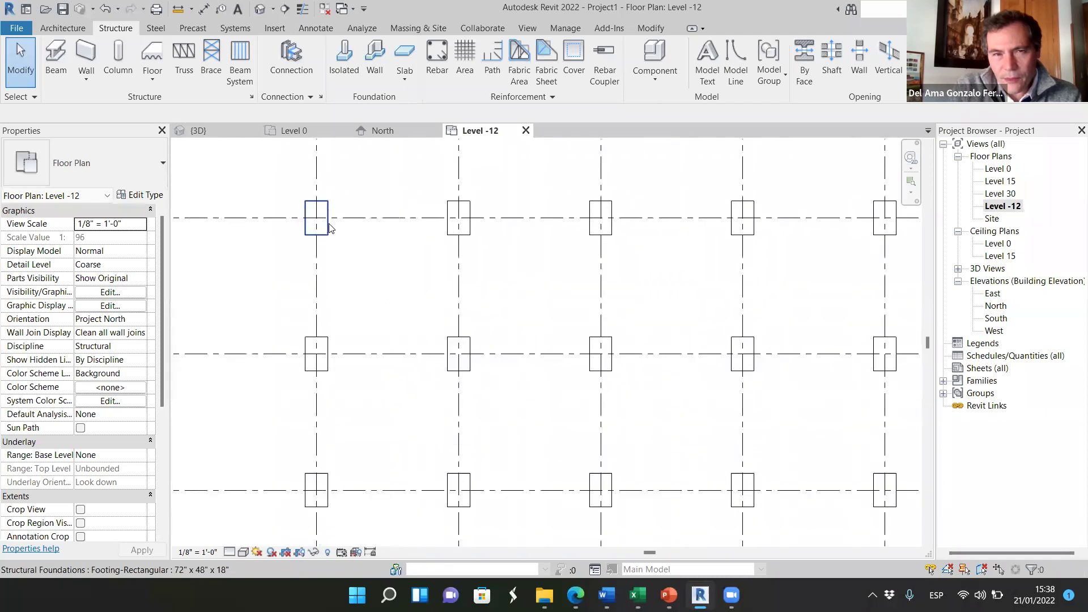
{"action": "scroll", "coordinate": [331, 222], "scroll_direction": "up", "scroll_amount": 3}
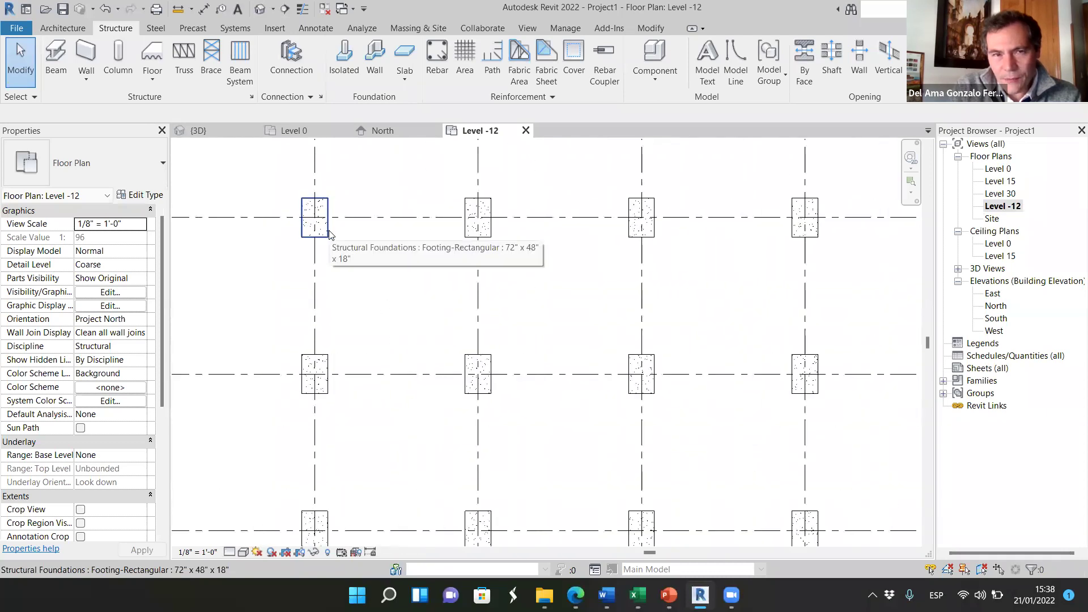
{"action": "scroll", "coordinate": [329, 234], "scroll_direction": "down", "scroll_amount": 5}
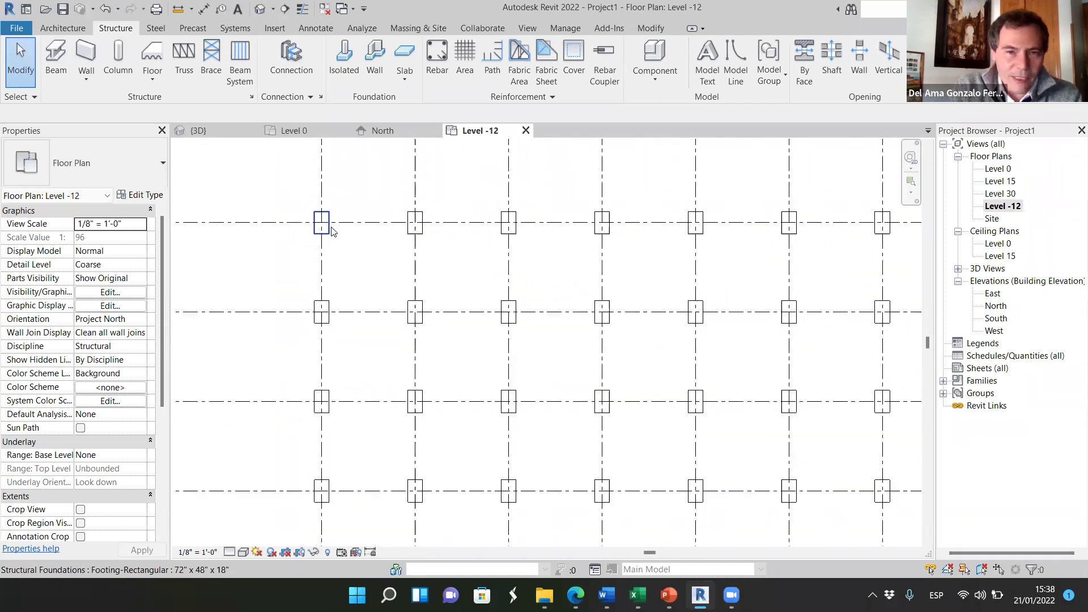
{"action": "left_click_drag", "start_coordinate": [312, 245], "coordinate": [594, 197]}
{"action": "left_click_drag", "start_coordinate": [561, 232], "coordinate": [584, 445]}
{"action": "left_click_drag", "start_coordinate": [311, 437], "coordinate": [341, 246]}
{"action": "key", "text": "Delete"}
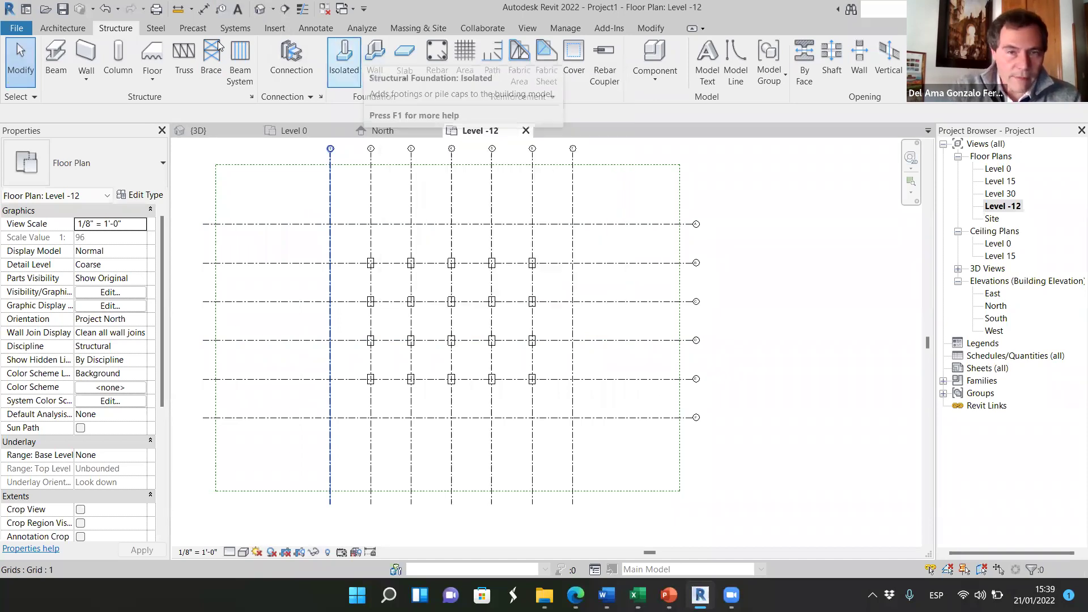
- Choose the Retaining - 300mm Concrete type for a new structural wall
{"action": "left_click", "coordinate": [375, 51]}
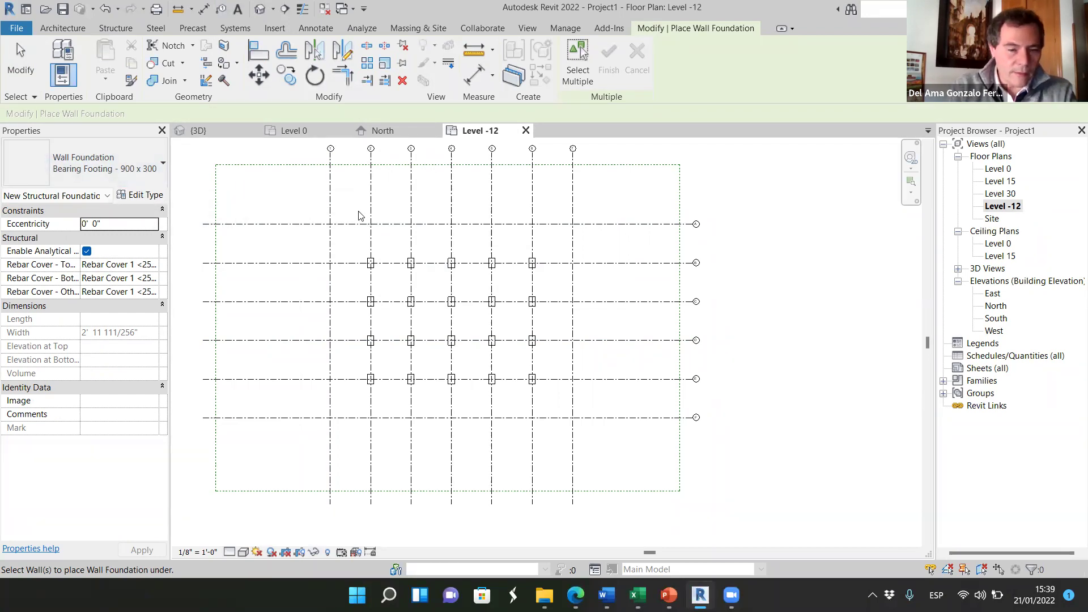
{"action": "key", "text": "Escape"}
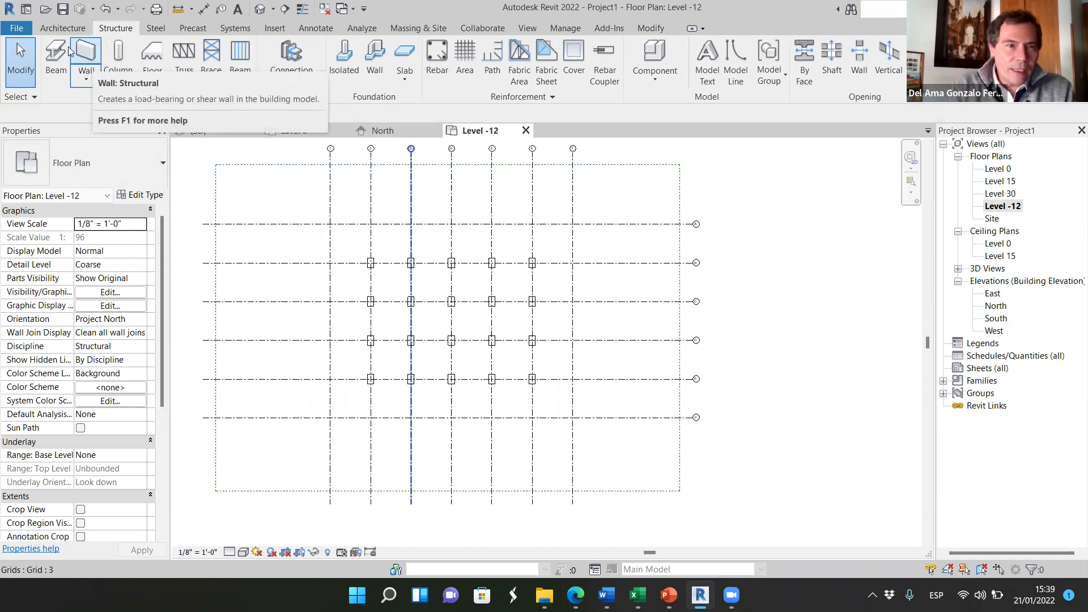
{"action": "left_click", "coordinate": [87, 82]}
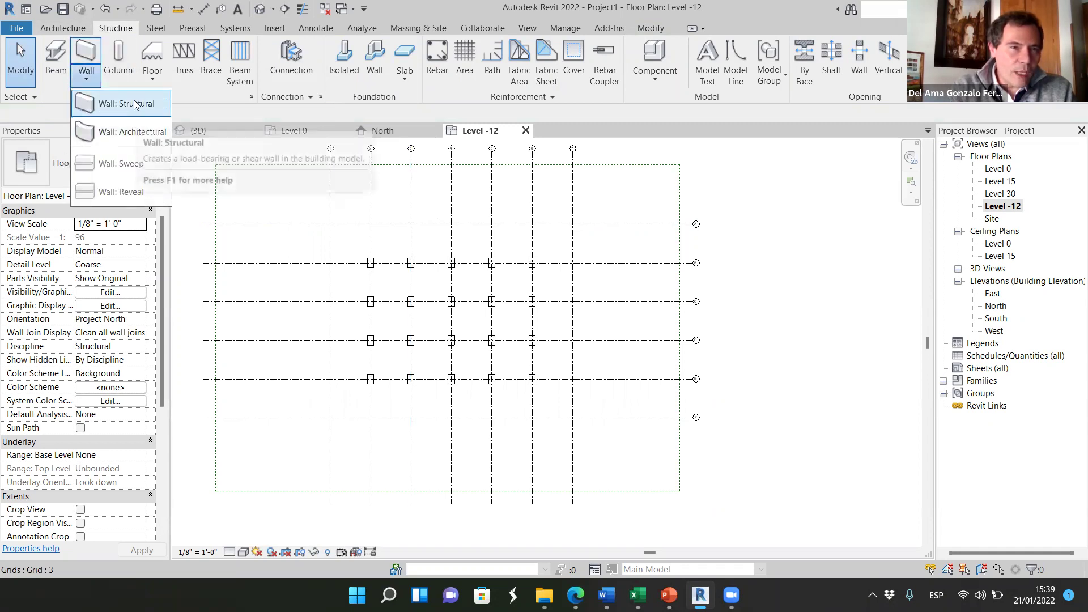
{"action": "left_click", "coordinate": [137, 107]}
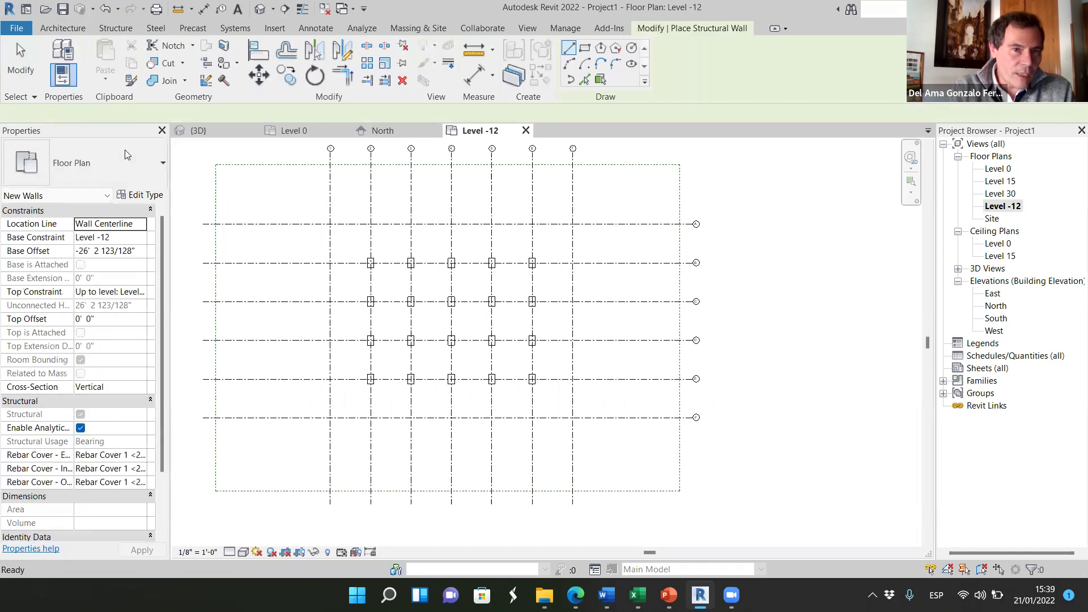
{"action": "left_click", "coordinate": [161, 166]}
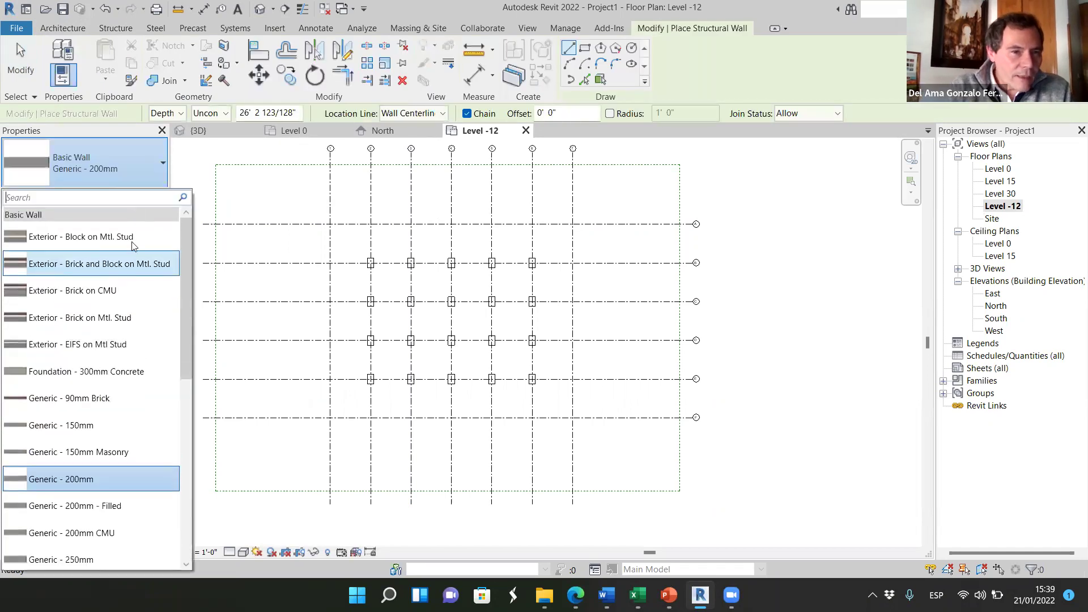
{"action": "scroll", "coordinate": [96, 379], "scroll_direction": "down", "scroll_amount": 3}
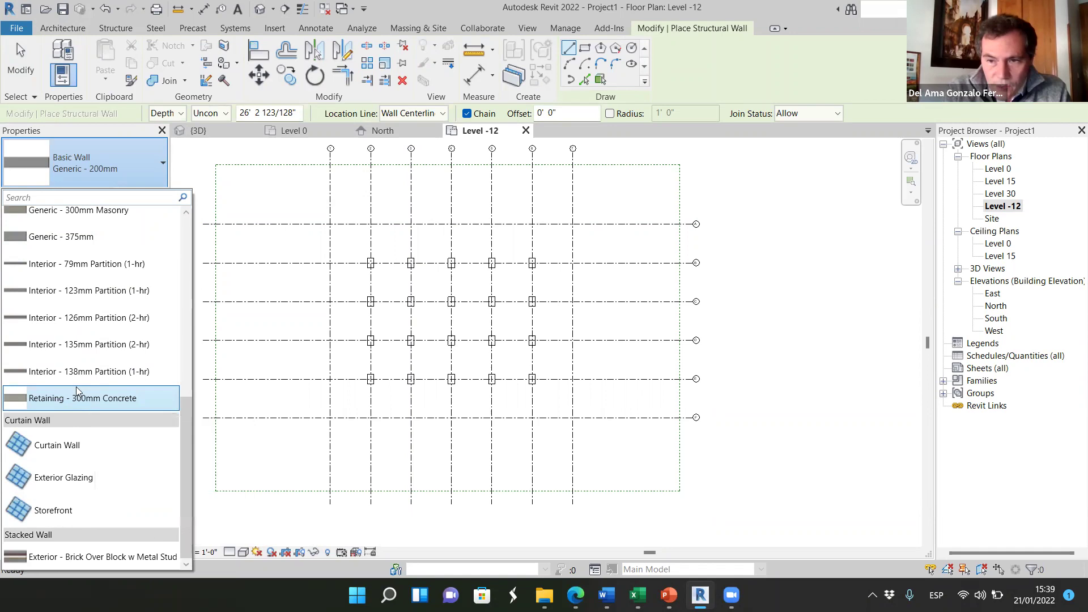
{"action": "mouse_move", "coordinate": [80, 404]}
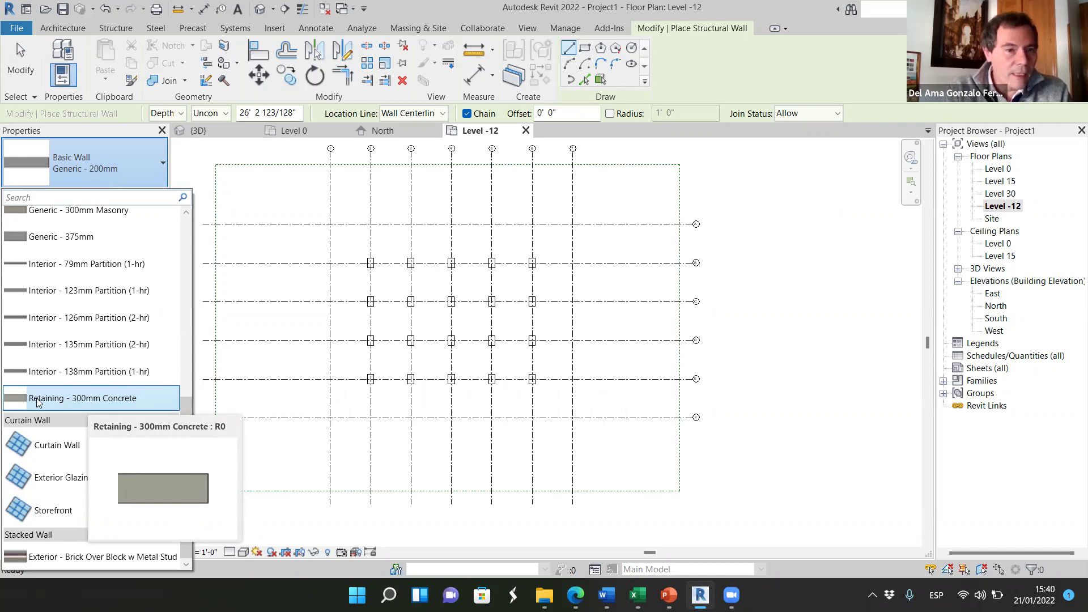
{"action": "left_click", "coordinate": [80, 400]}
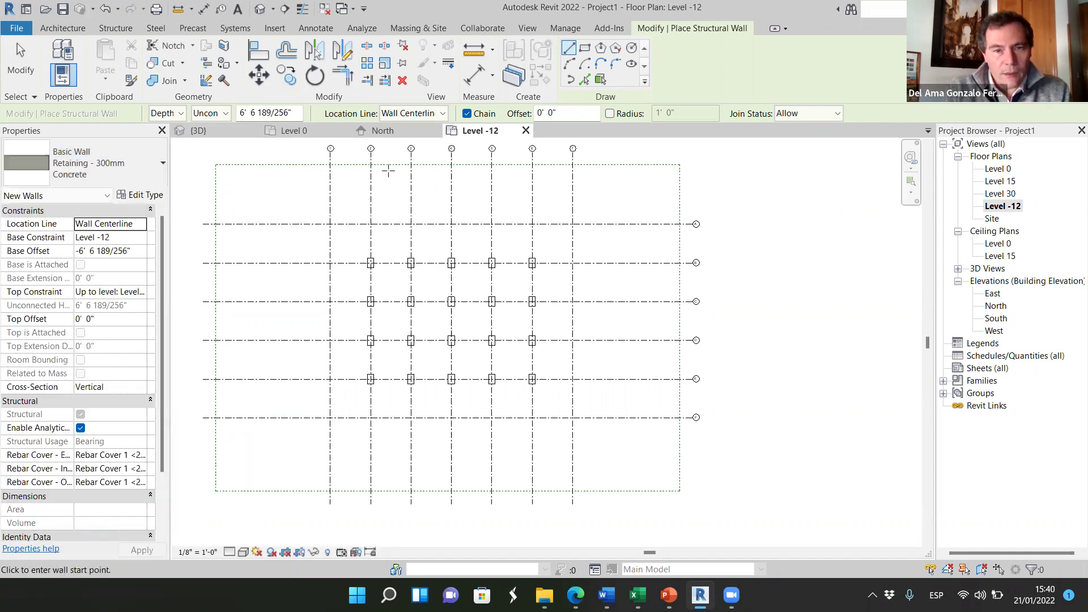
- Draw a closed rectangle of structural walls along grids A, 7, F and 1 around the interior footings
{"action": "left_click", "coordinate": [331, 224]}
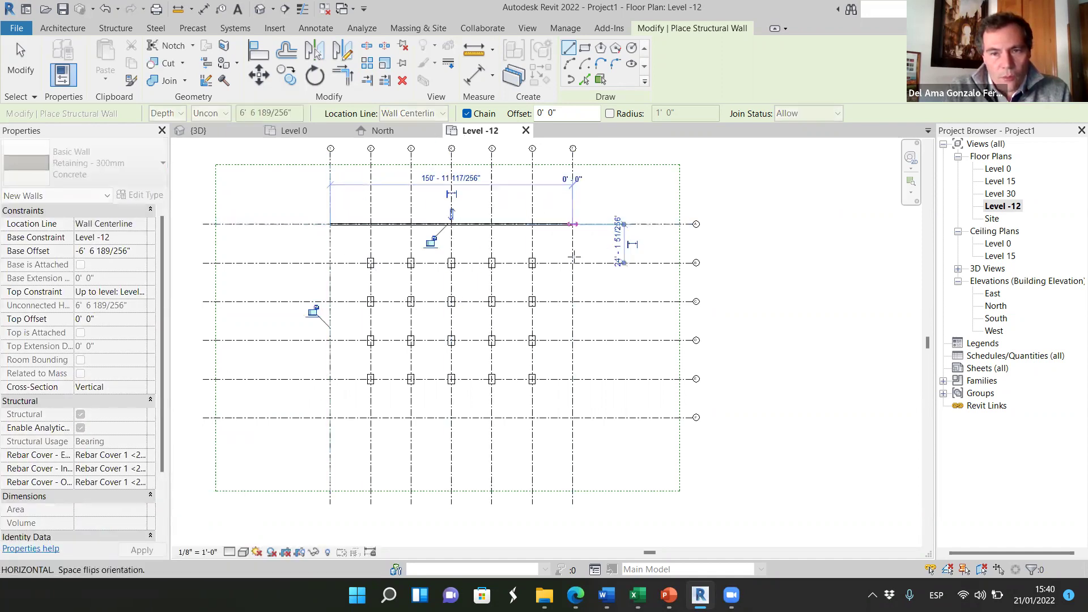
{"action": "left_click", "coordinate": [573, 224]}
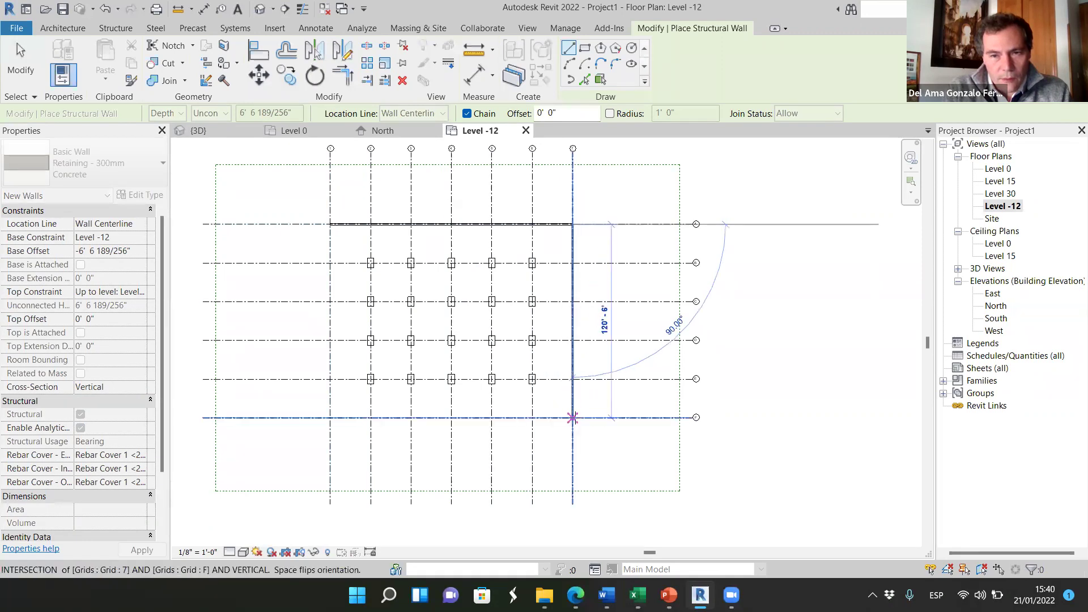
{"action": "left_click", "coordinate": [572, 418]}
{"action": "left_click", "coordinate": [331, 418]}
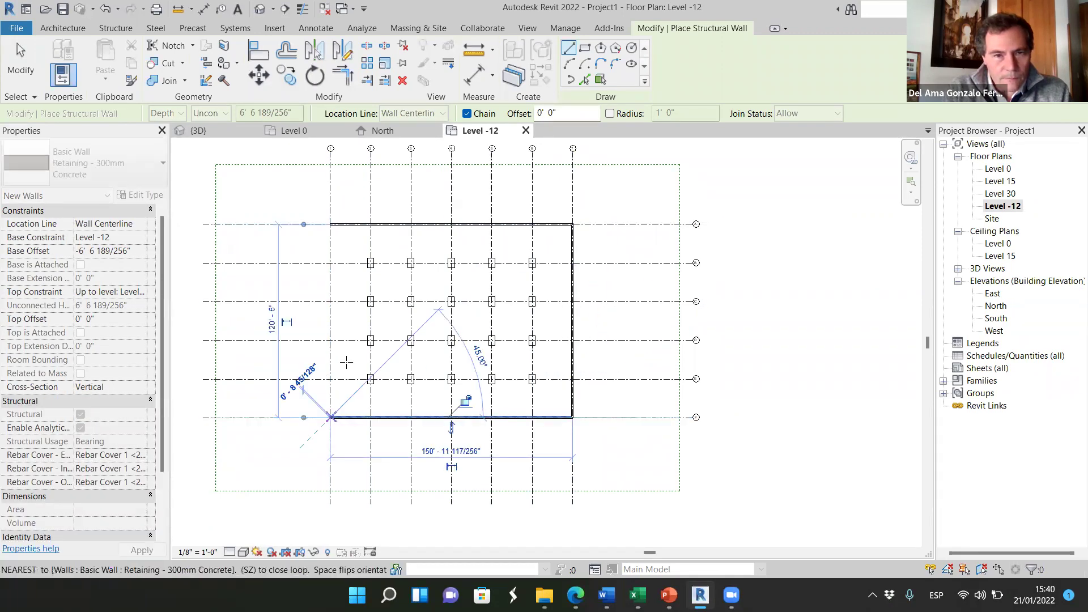
{"action": "left_click", "coordinate": [330, 224]}
{"action": "key", "text": "Escape"}
{"action": "key", "text": "Escape"}
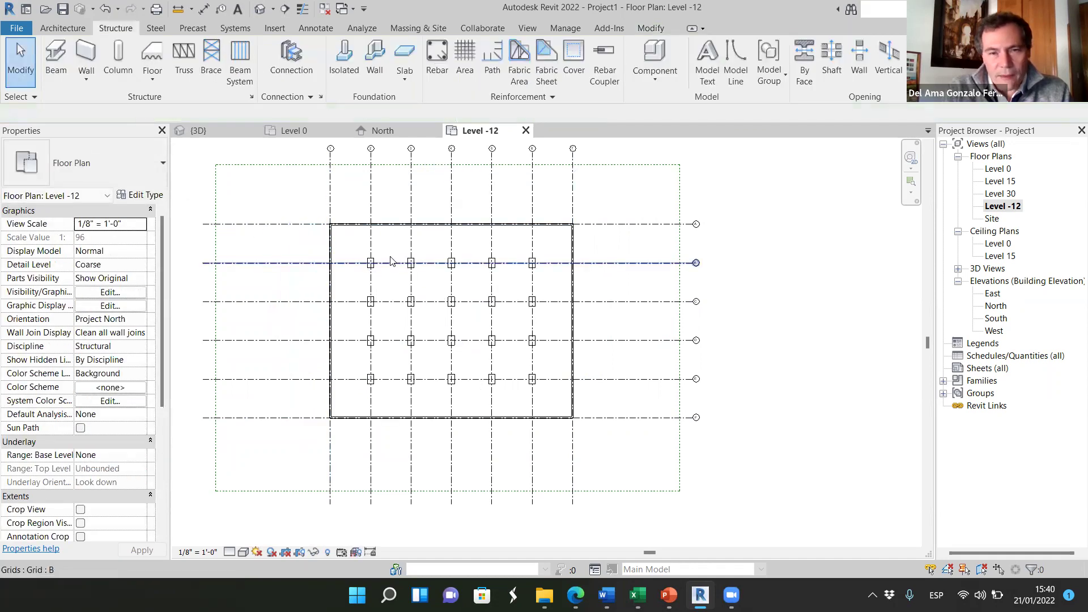
- In the 3D view, set the grid A retaining wall's base offset to 0 and its top constraint to Level 0
{"action": "scroll", "coordinate": [396, 242], "scroll_direction": "up", "scroll_amount": 1}
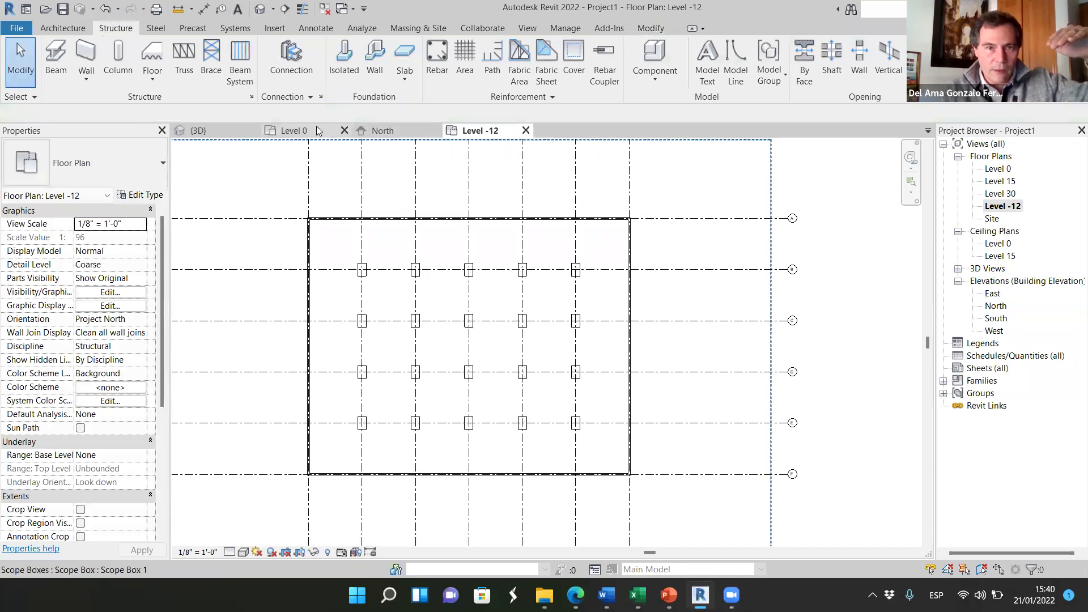
{"action": "left_click", "coordinate": [195, 130]}
{"action": "scroll", "coordinate": [500, 423], "scroll_direction": "up", "scroll_amount": 6}
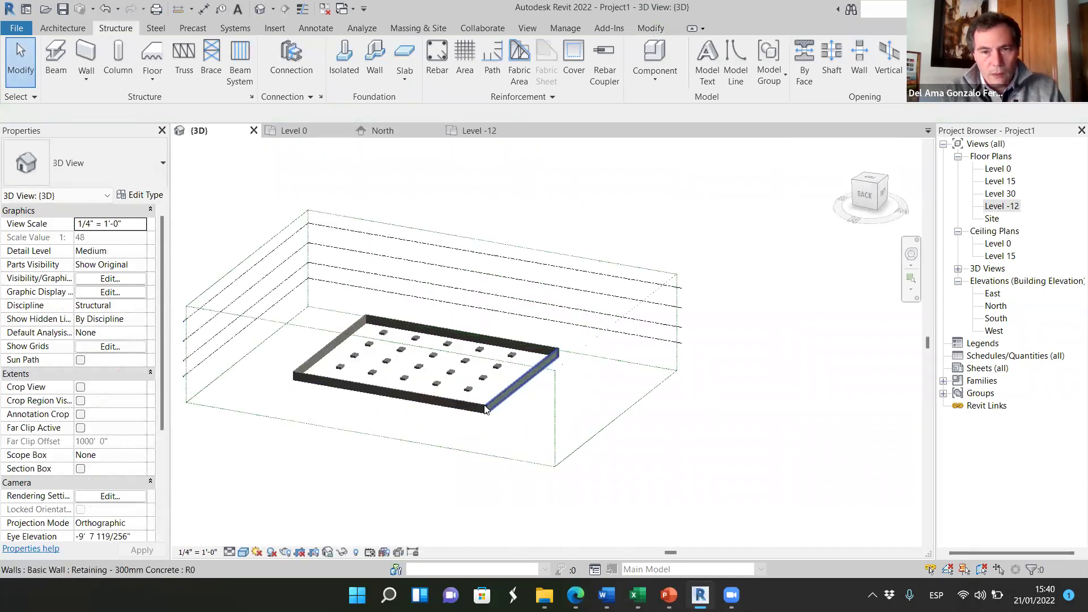
{"action": "left_click", "coordinate": [481, 408]}
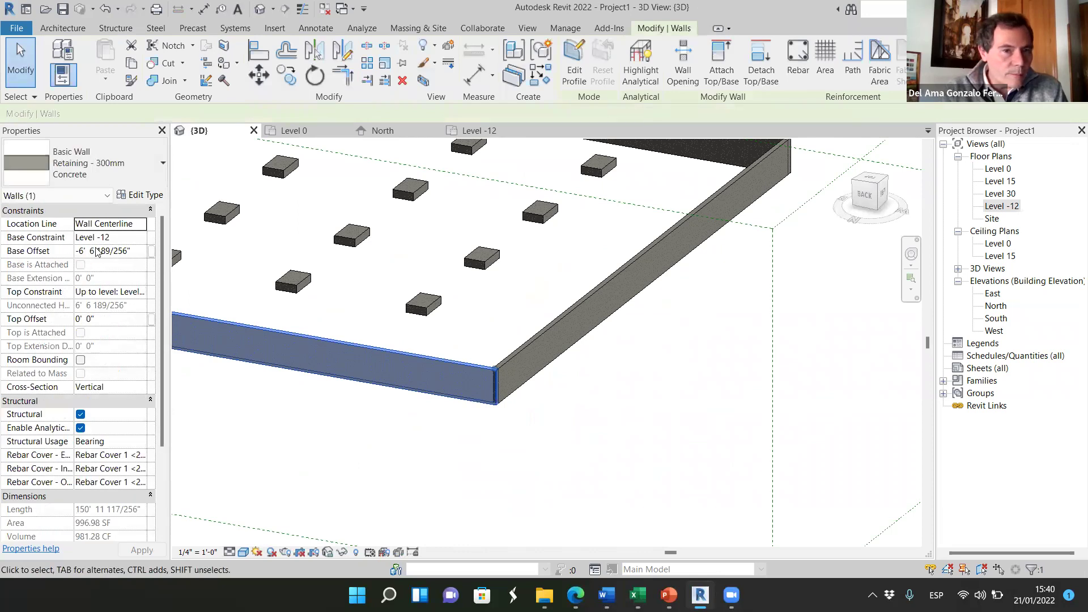
{"action": "left_click", "coordinate": [139, 255]}
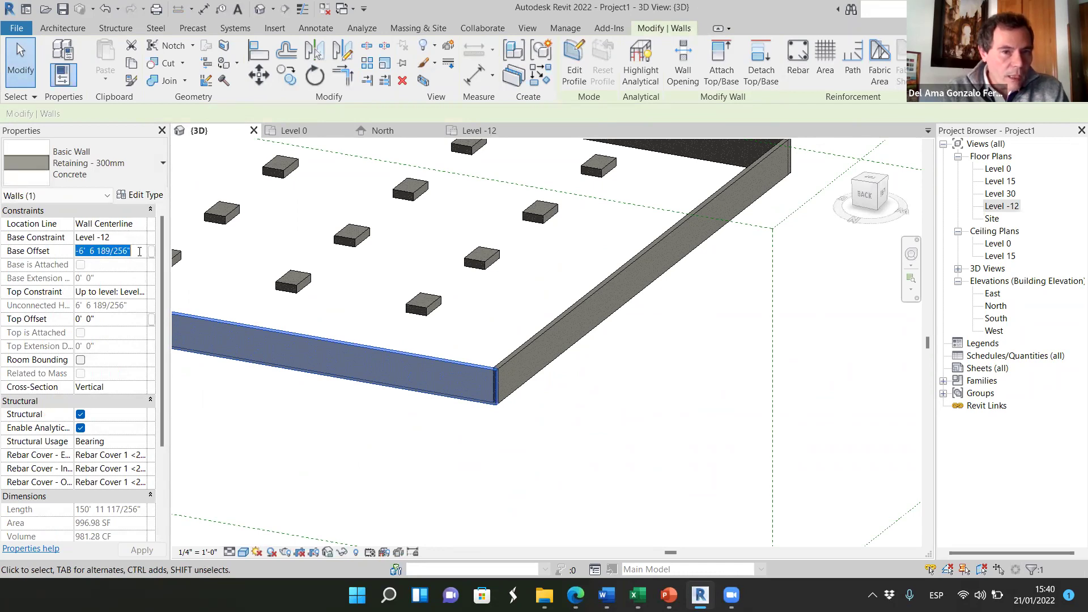
{"action": "type", "text": "0"}
{"action": "left_click", "coordinate": [140, 291]}
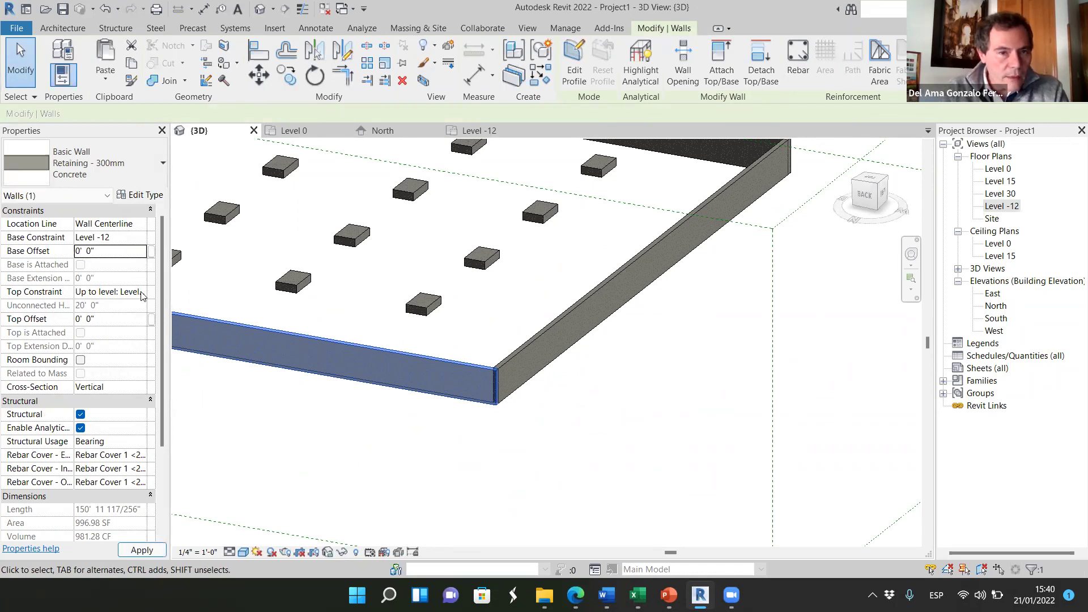
{"action": "left_click", "coordinate": [140, 291]}
{"action": "left_click", "coordinate": [141, 327]}
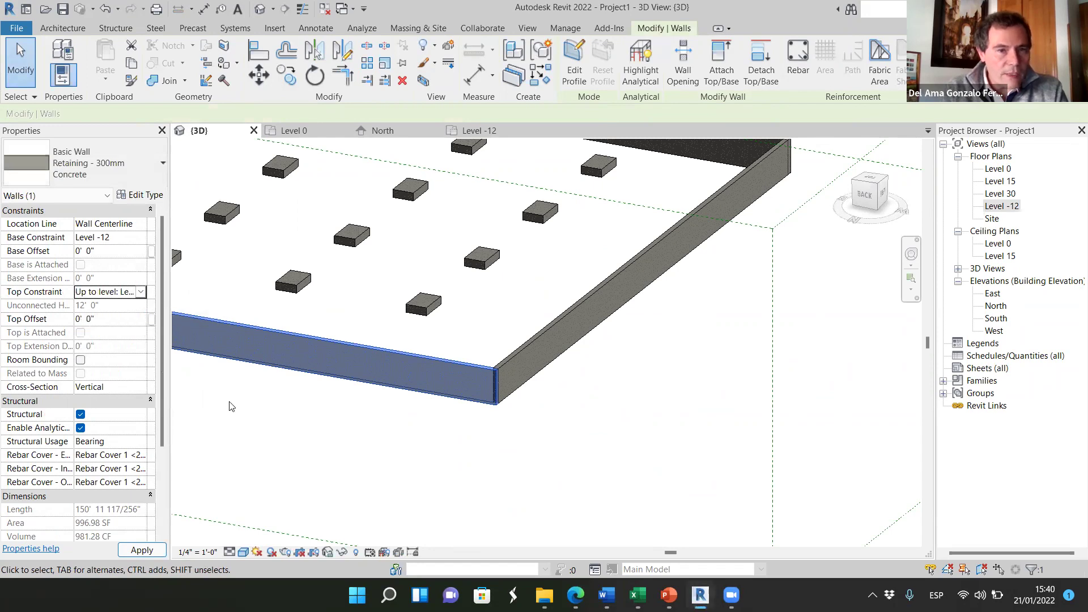
{"action": "left_click", "coordinate": [449, 479]}
{"action": "scroll", "coordinate": [656, 413], "scroll_direction": "down", "scroll_amount": 4}
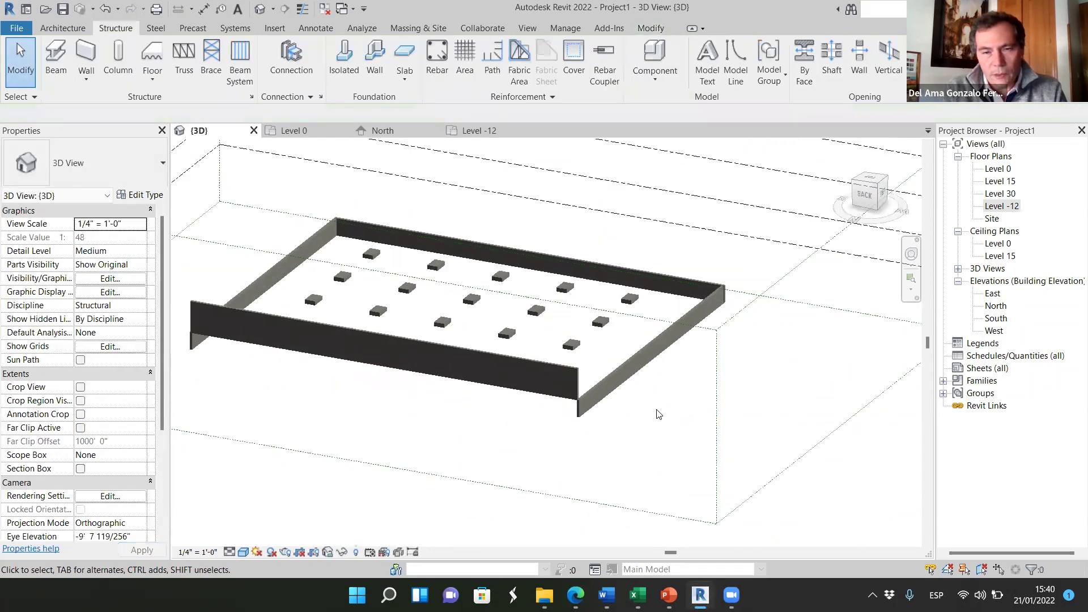
{"action": "left_click", "coordinate": [634, 384]}
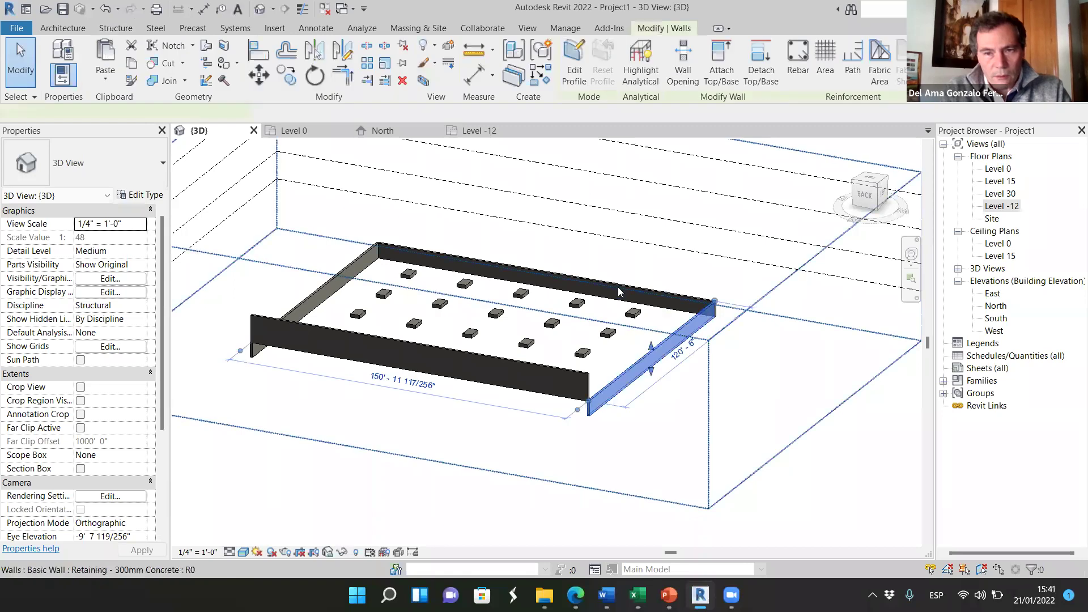
{"action": "left_click", "coordinate": [344, 293], "text": "ctrl"}
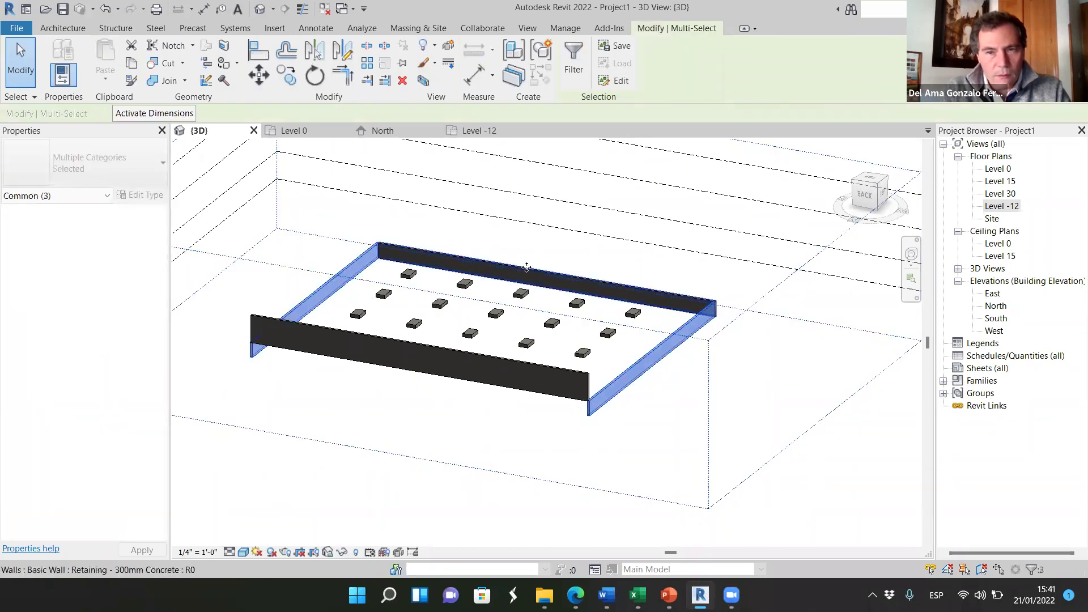
{"action": "left_click", "coordinate": [507, 277], "text": "ctrl"}
{"action": "left_click", "coordinate": [266, 236], "text": "ctrl"}
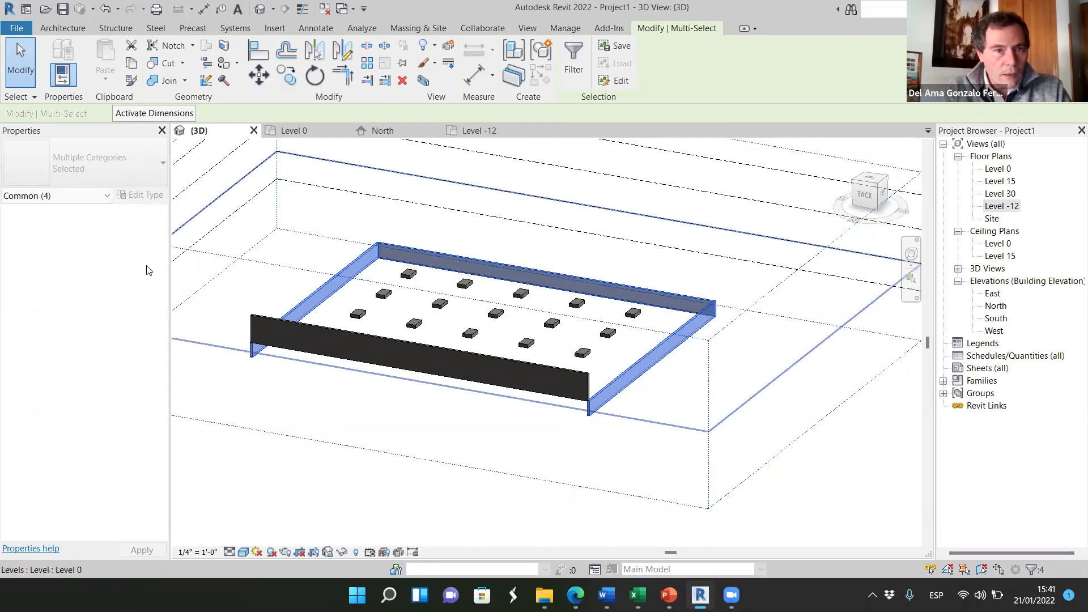
{"action": "key", "text": "Escape"}
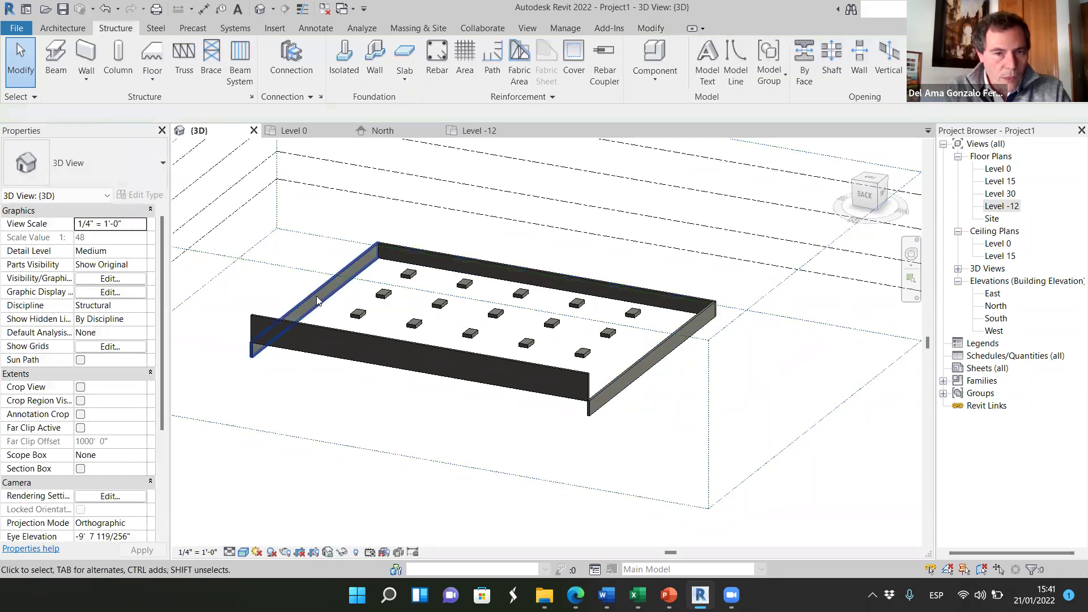
- Set the east retaining wall's top constraint to Level 0 and its base offset to 0
{"action": "left_click", "coordinate": [320, 303]}
{"action": "left_click", "coordinate": [111, 291]}
{"action": "left_click", "coordinate": [141, 291]}
{"action": "left_click", "coordinate": [108, 323]}
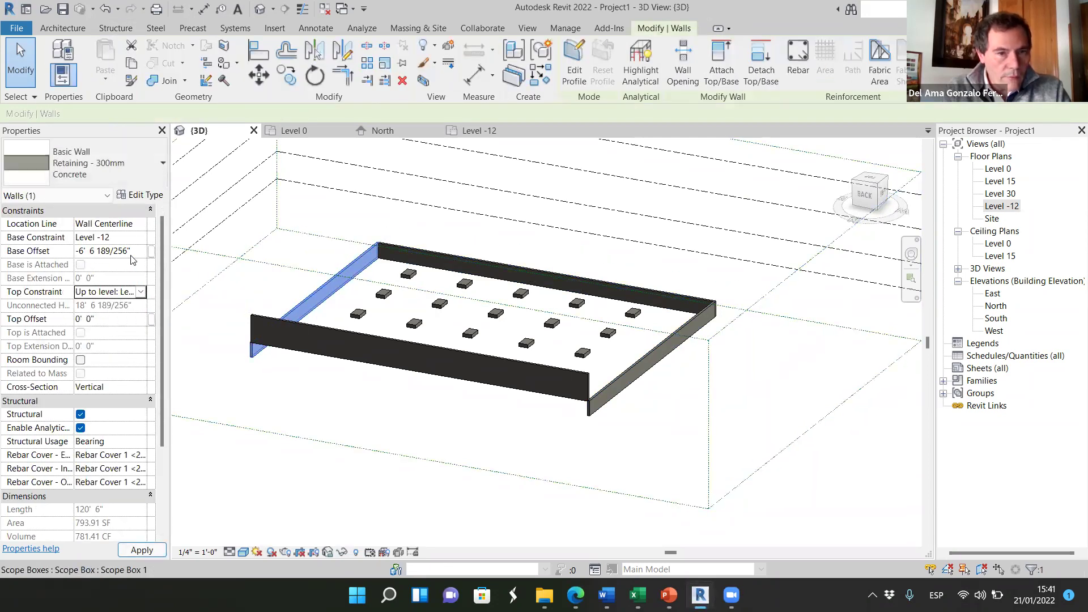
{"action": "left_click", "coordinate": [35, 251]}
{"action": "type", "text": "0"}
{"action": "key", "text": "Return"}
- Set the top constraint to Level 0 and the base offset to 0 for the two remaining retaining walls together
{"action": "left_click", "coordinate": [390, 260]}
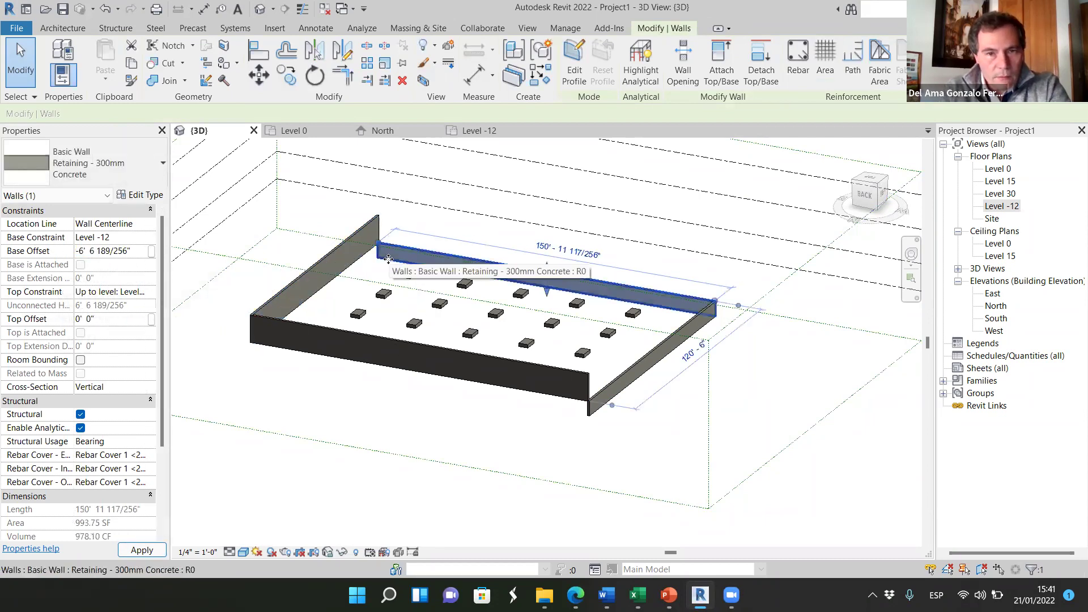
{"action": "left_click", "coordinate": [642, 383], "text": "ctrl"}
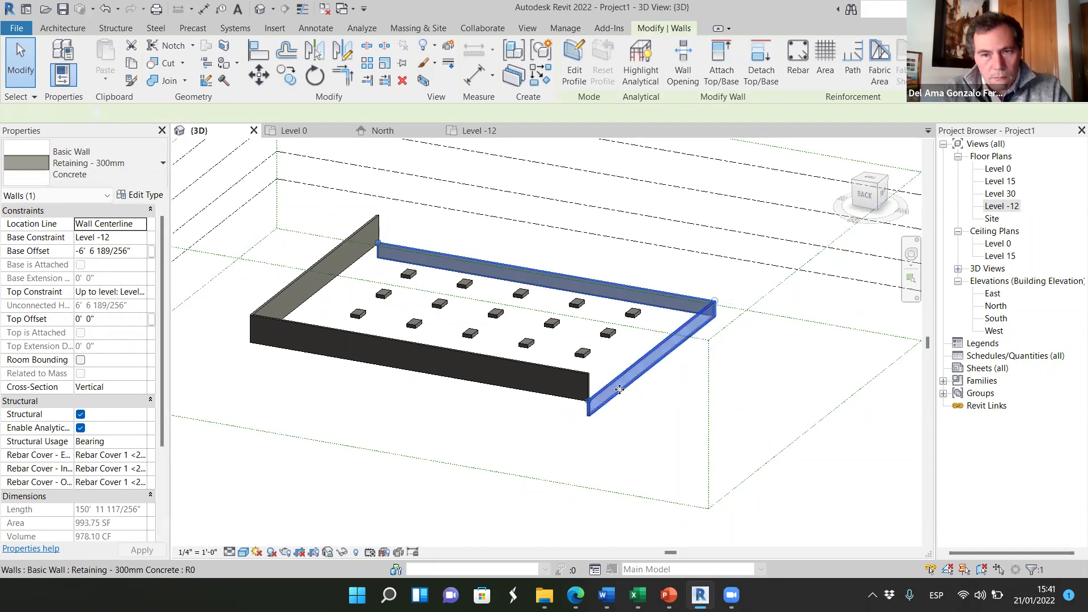
{"action": "left_click", "coordinate": [142, 294]}
{"action": "left_click", "coordinate": [141, 292]}
{"action": "left_click", "coordinate": [141, 341]}
{"action": "left_click", "coordinate": [136, 253]}
{"action": "type", "text": "0"}
{"action": "key", "text": "Return"}
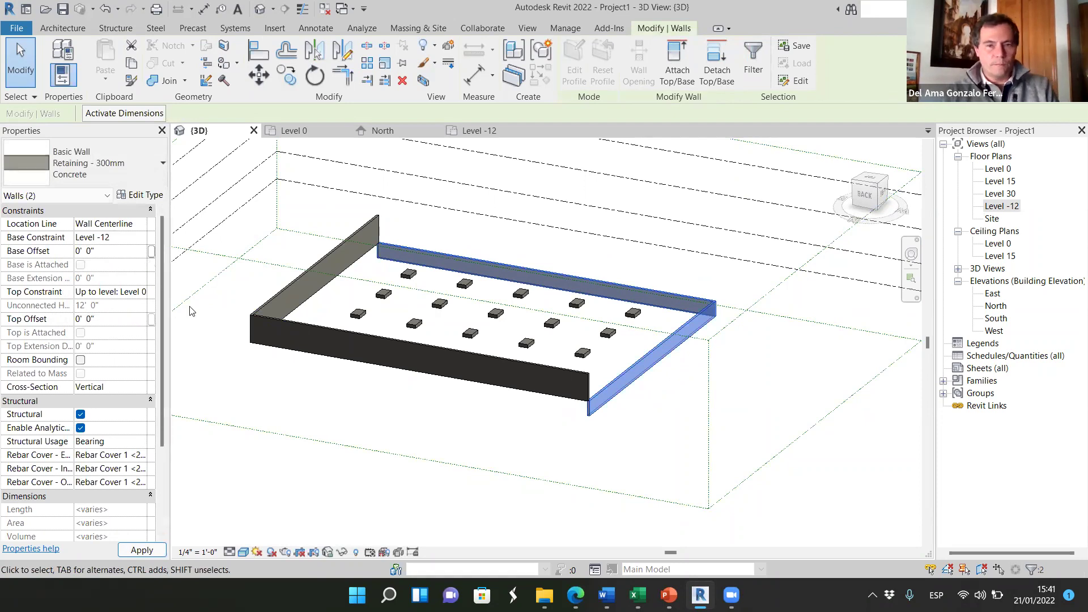
{"action": "left_click", "coordinate": [462, 451]}
- Examine the closed ring of retaining walls and the interior footings in 3D from several angles
{"action": "scroll", "coordinate": [462, 437], "scroll_direction": "up", "scroll_amount": 2}
{"action": "scroll", "coordinate": [462, 438], "scroll_direction": "down", "scroll_amount": 3}
{"action": "scroll", "coordinate": [511, 442], "scroll_direction": "up", "scroll_amount": 1}
{"action": "middle_click_drag", "start_coordinate": [511, 437], "coordinate": [602, 418], "text": "shift"}
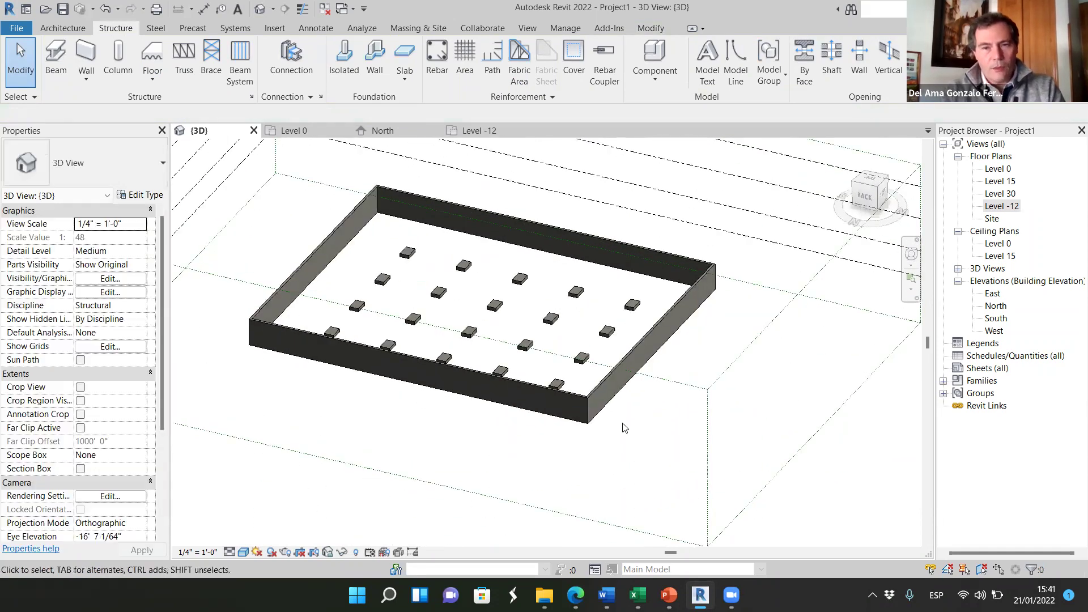
{"action": "scroll", "coordinate": [574, 405], "scroll_direction": "down", "scroll_amount": 2}
{"action": "middle_click_drag", "start_coordinate": [550, 515], "coordinate": [652, 318], "text": "shift"}
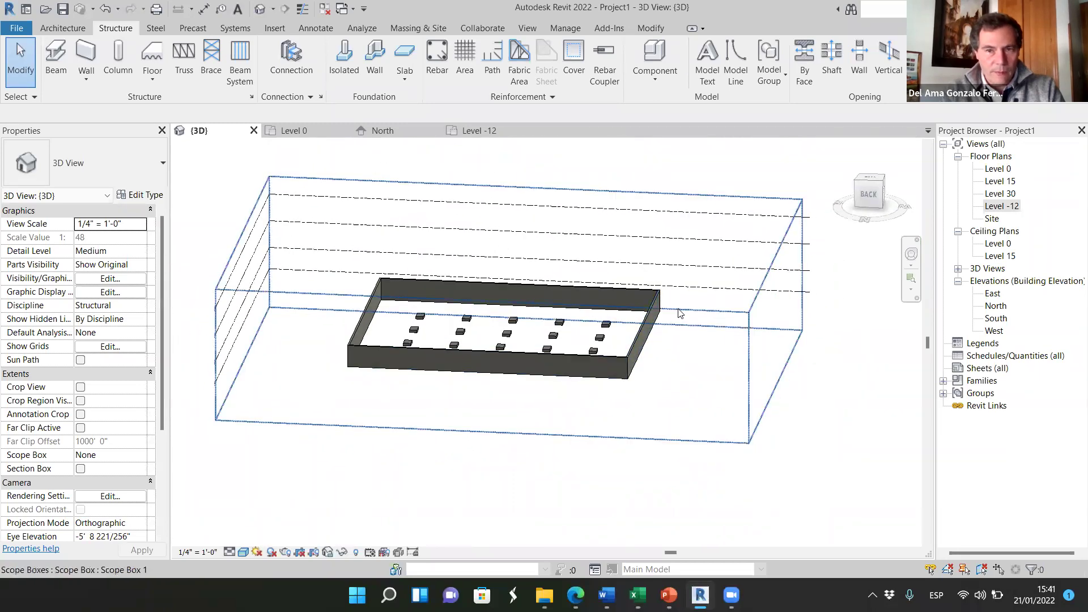
{"action": "scroll", "coordinate": [624, 358], "scroll_direction": "up", "scroll_amount": 4}
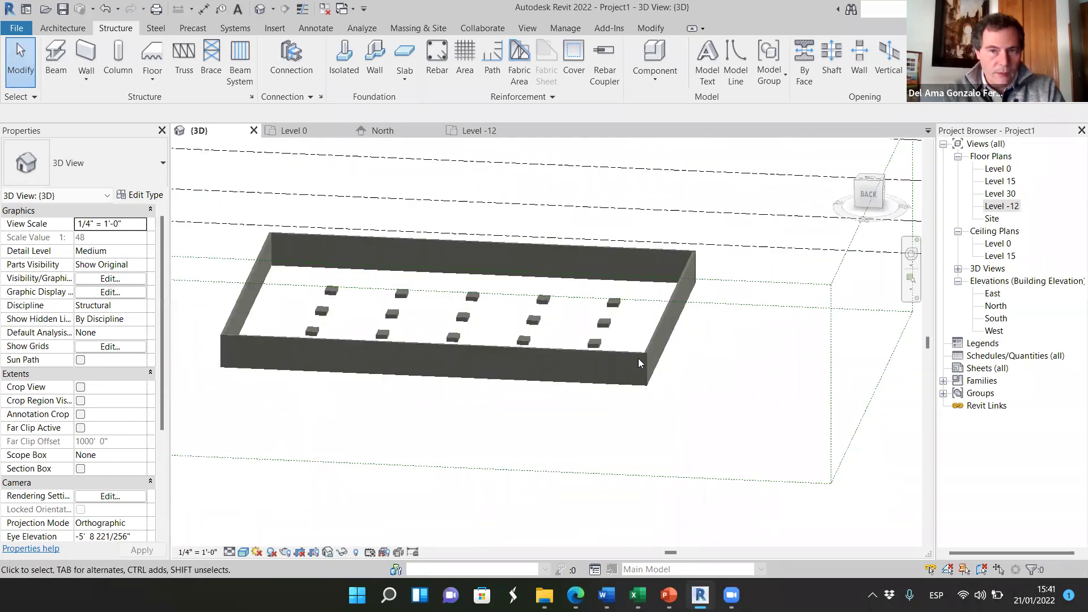
{"action": "scroll", "coordinate": [711, 322], "scroll_direction": "down", "scroll_amount": 3}
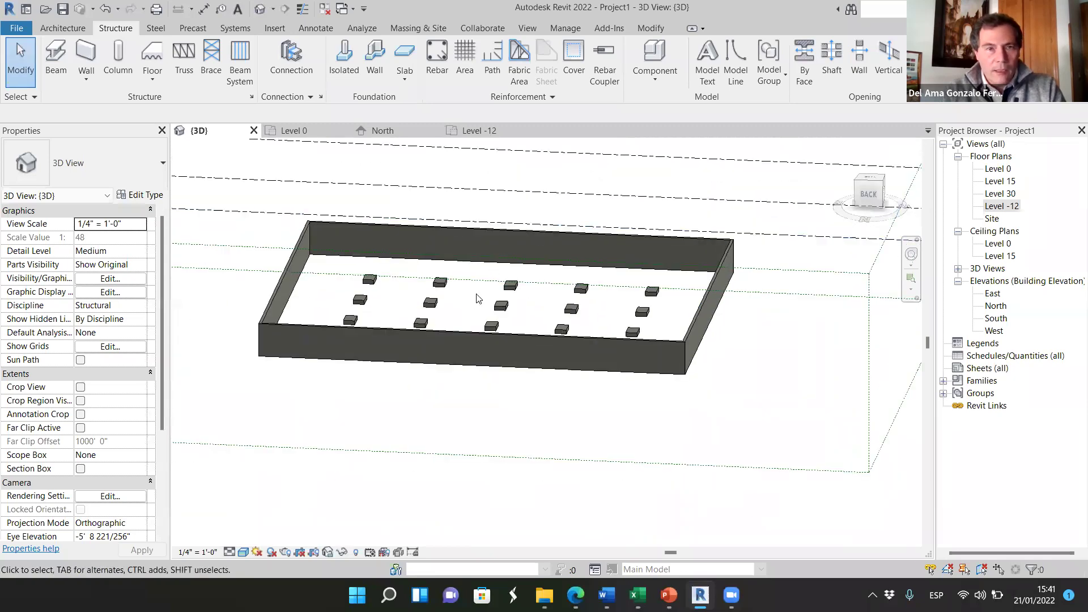
- In the Level -12 plan, place Bearing Footing - 900 x 300 wall foundations under all four perimeter retaining walls
{"action": "left_click", "coordinate": [482, 131]}
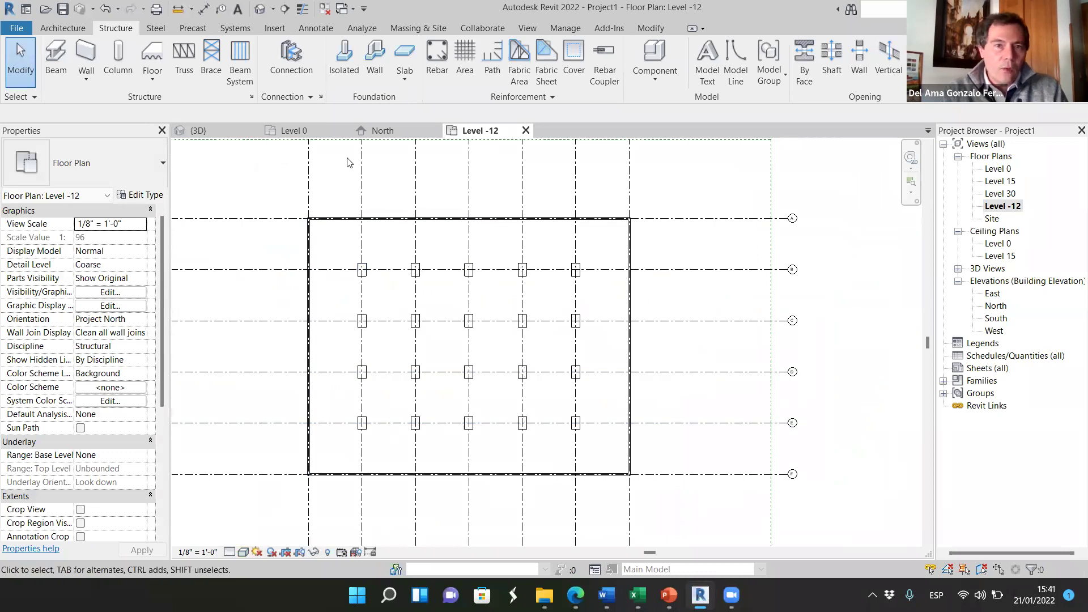
{"action": "left_click", "coordinate": [344, 62]}
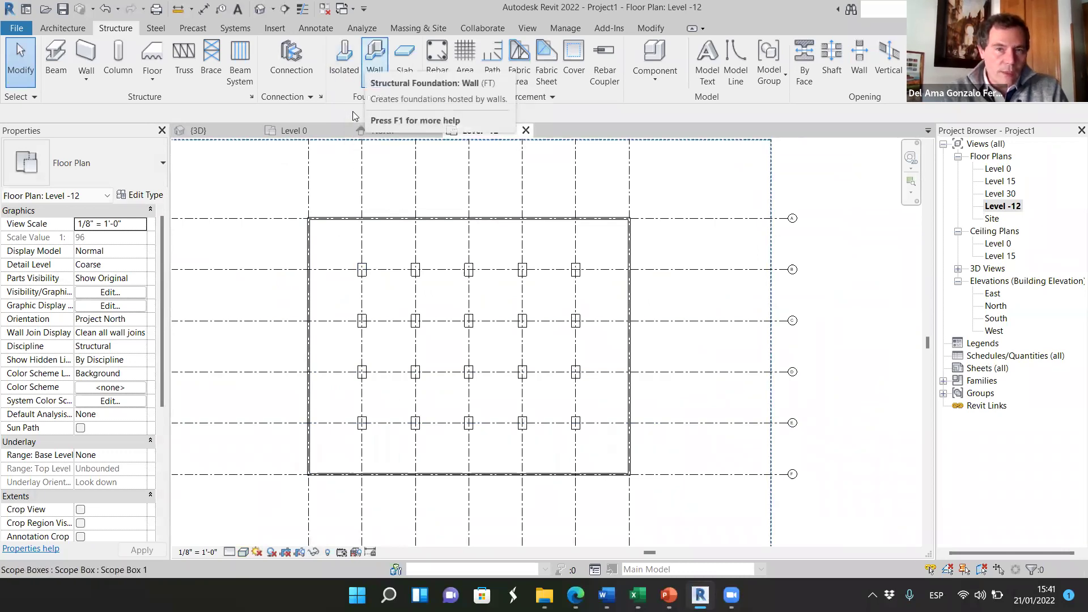
{"action": "key", "text": "f"}
{"action": "key", "text": "t"}
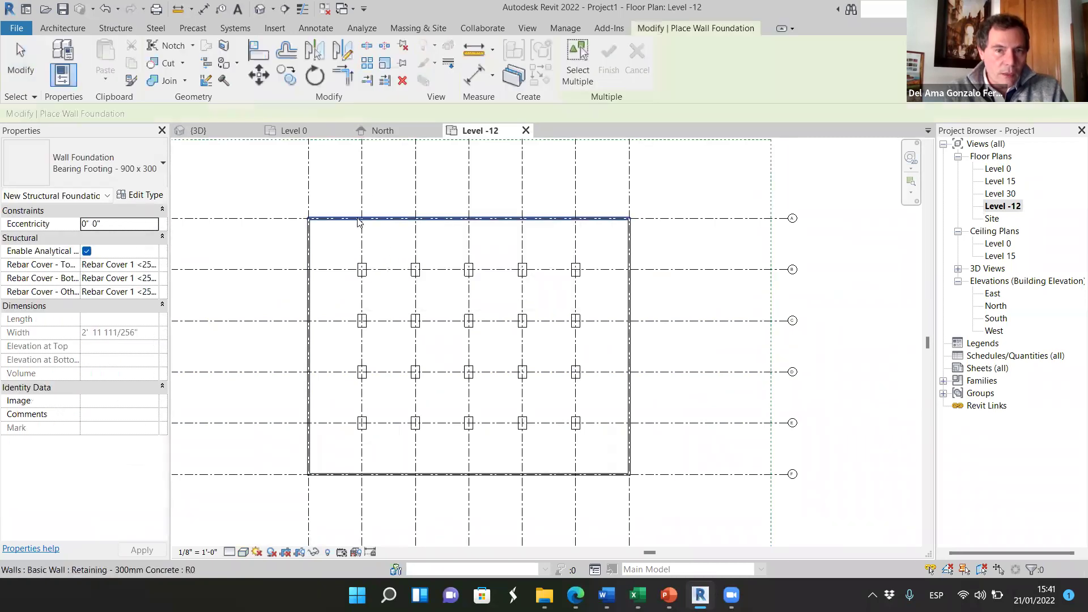
{"action": "left_click", "coordinate": [356, 222]}
{"action": "left_click", "coordinate": [309, 249]}
{"action": "left_click", "coordinate": [361, 476]}
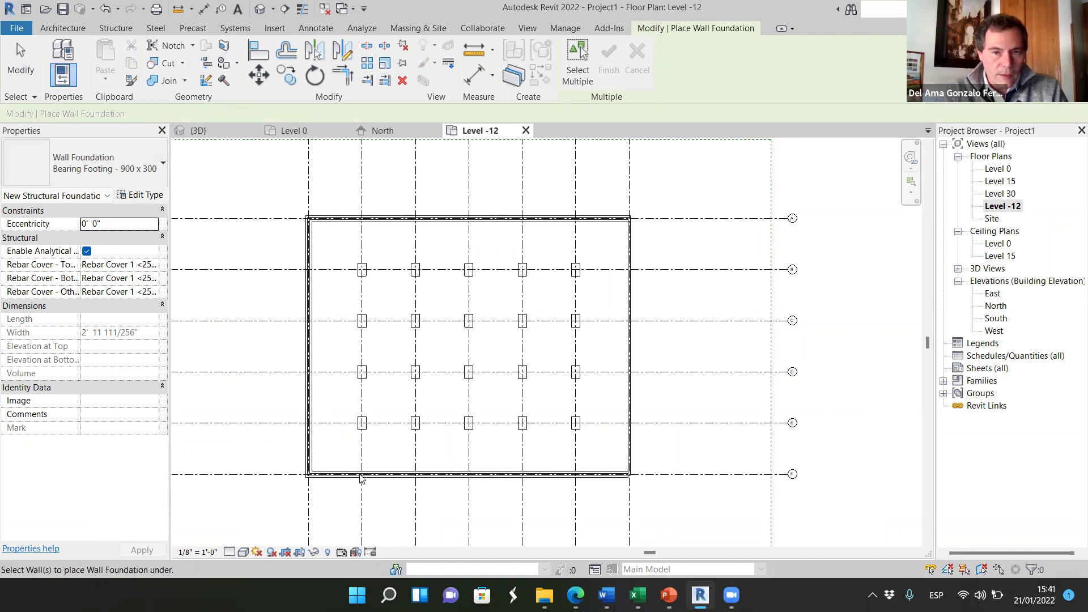
{"action": "left_click", "coordinate": [631, 397]}
- Examine the new wall footings at a plan corner and in the 3D view, along with the isolated interior footings
{"action": "scroll", "coordinate": [661, 229], "scroll_direction": "up", "scroll_amount": 5}
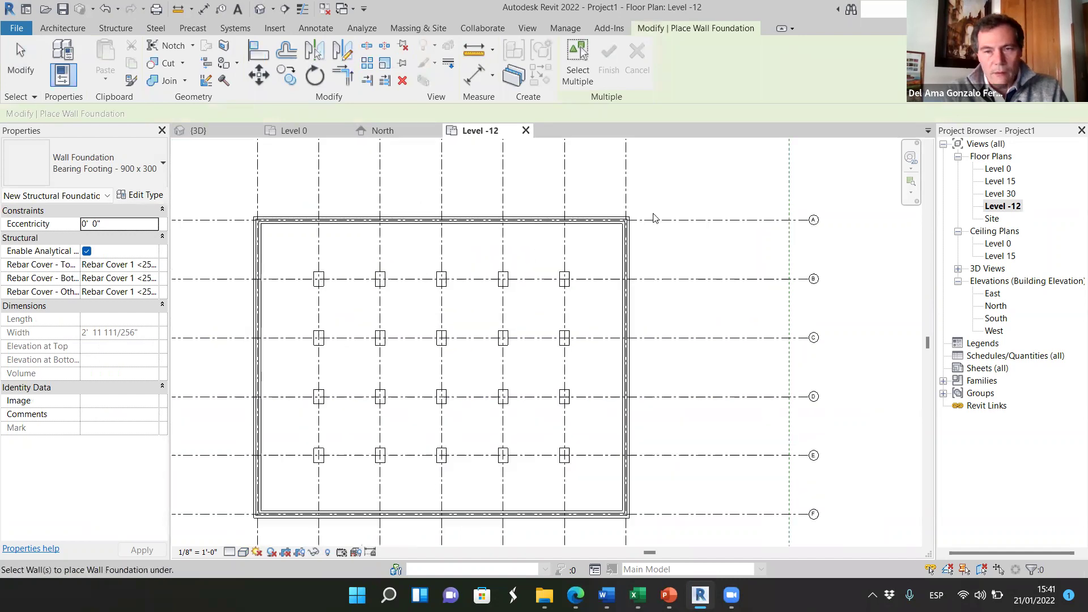
{"action": "scroll", "coordinate": [624, 260], "scroll_direction": "up", "scroll_amount": 3}
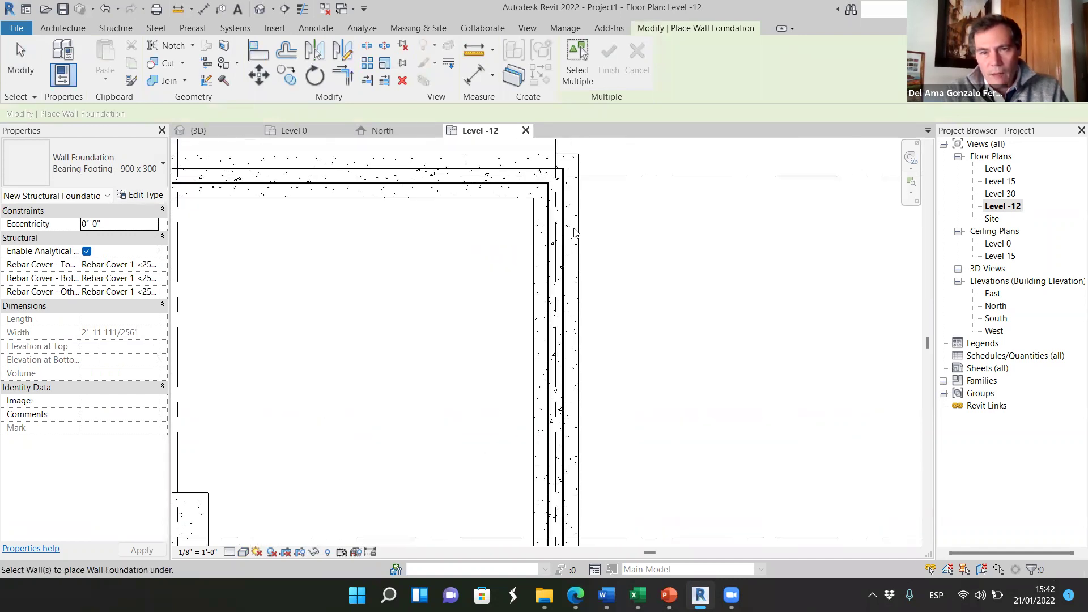
{"action": "left_click", "coordinate": [199, 130]}
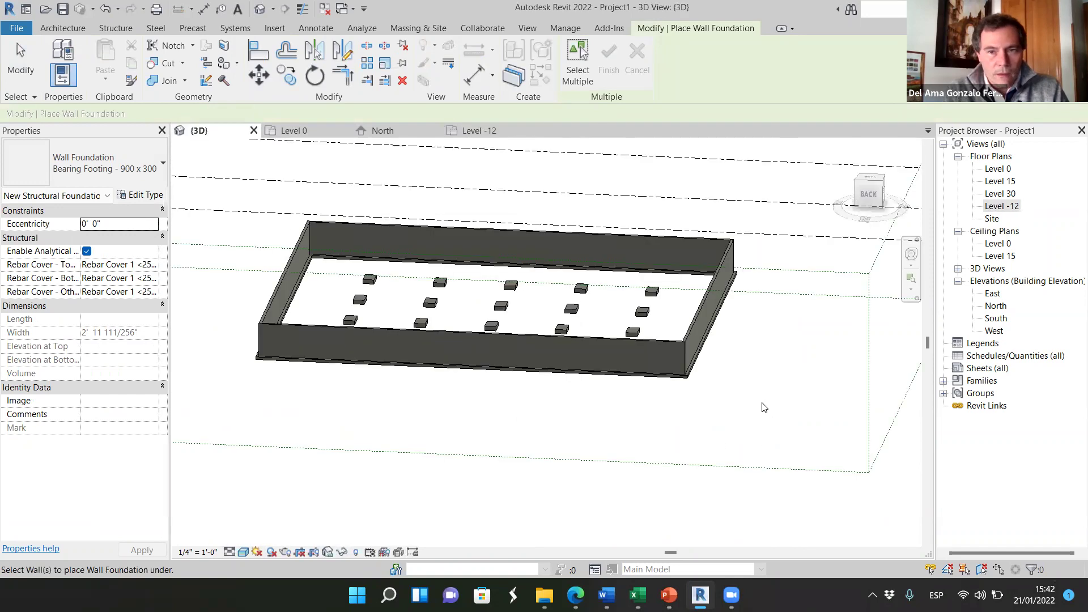
{"action": "scroll", "coordinate": [695, 352], "scroll_direction": "up", "scroll_amount": 3}
{"action": "scroll", "coordinate": [695, 352], "scroll_direction": "up", "scroll_amount": 4}
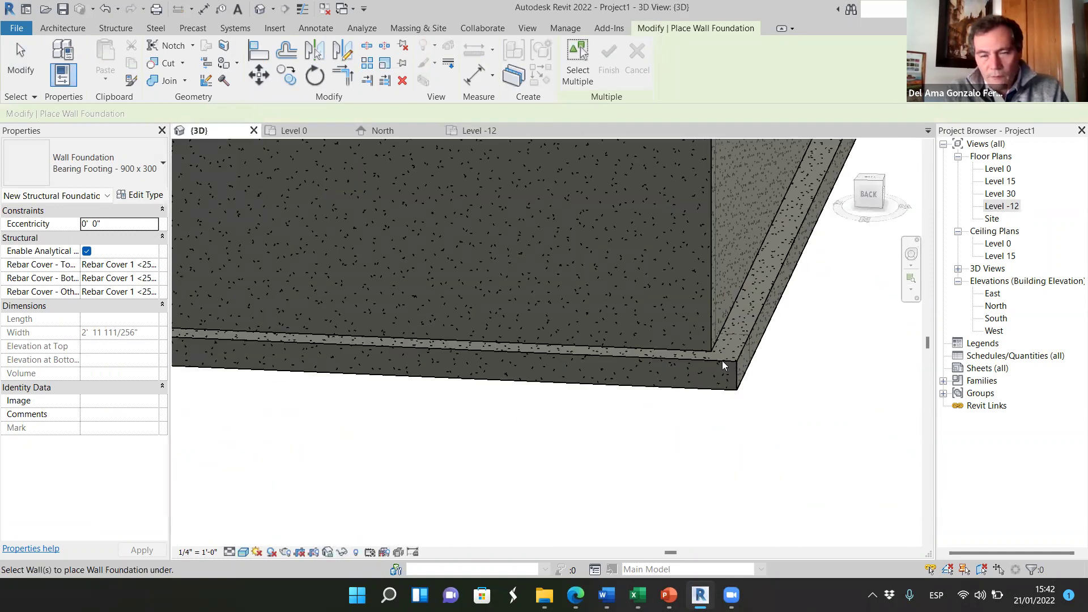
{"action": "scroll", "coordinate": [728, 376], "scroll_direction": "down", "scroll_amount": 5}
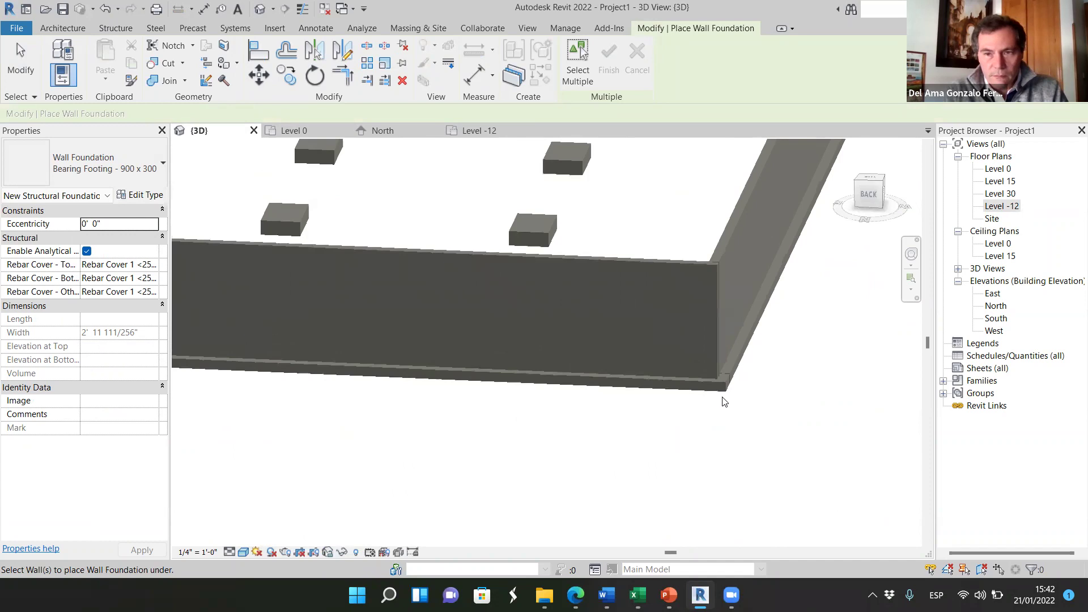
{"action": "scroll", "coordinate": [688, 287], "scroll_direction": "down", "scroll_amount": 4}
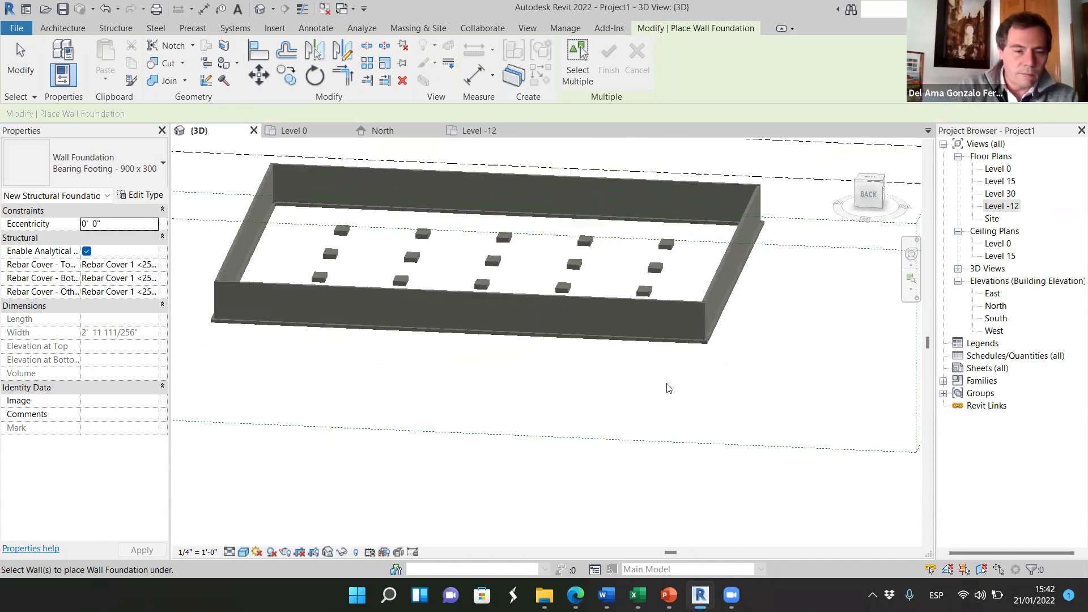
{"action": "middle_click_drag", "start_coordinate": [322, 244], "coordinate": [446, 388], "text": "shift"}
{"action": "scroll", "coordinate": [511, 446], "scroll_direction": "up", "scroll_amount": 6}
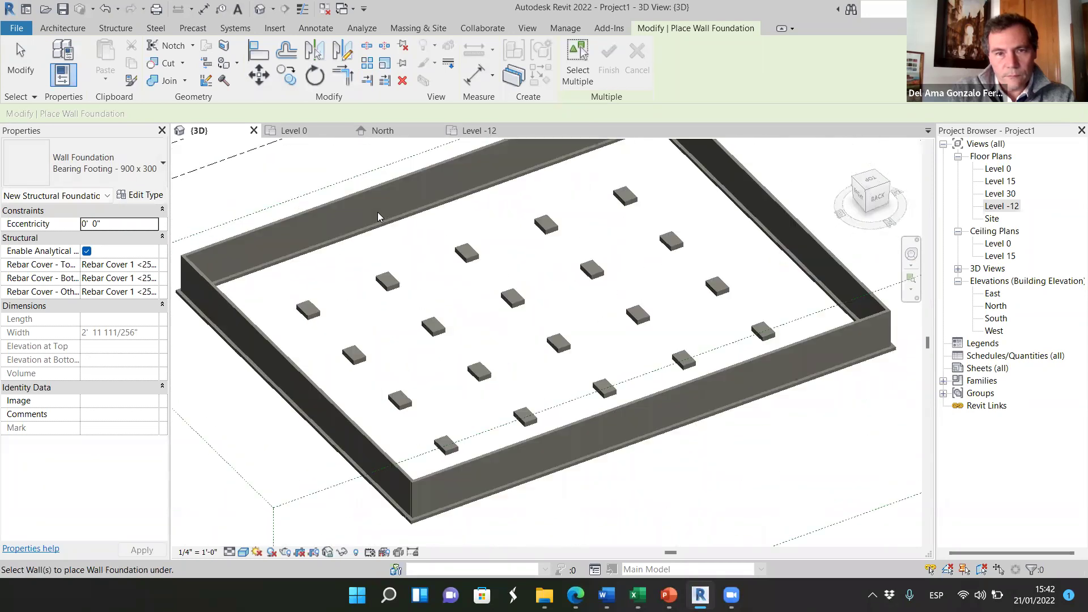
{"action": "scroll", "coordinate": [378, 212], "scroll_direction": "up", "scroll_amount": 2}
{"action": "scroll", "coordinate": [385, 260], "scroll_direction": "down", "scroll_amount": 3}
{"action": "middle_click_drag", "start_coordinate": [744, 361], "coordinate": [522, 365], "text": "shift"}
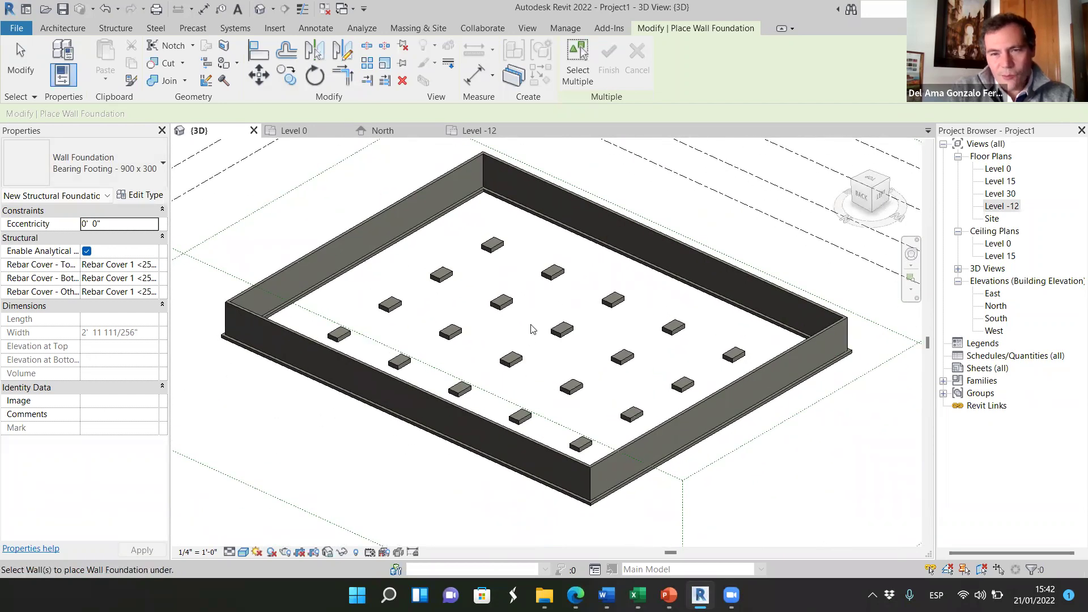
{"action": "scroll", "coordinate": [532, 329], "scroll_direction": "up", "scroll_amount": 2}
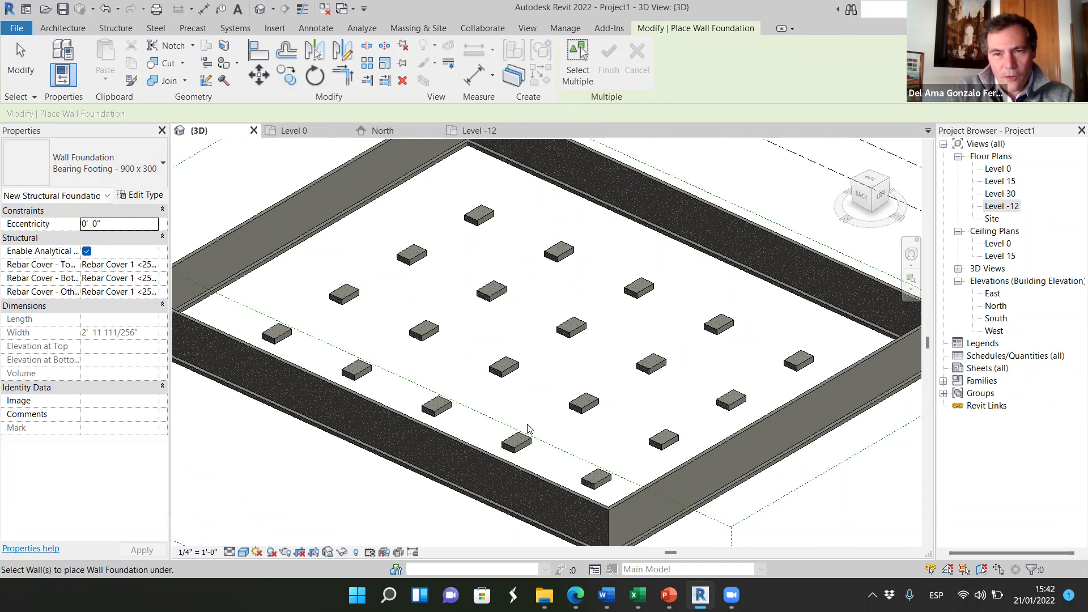
- Switch to the Edge browser and search Bing images for "isolated footings with beams"
{"action": "left_click", "coordinate": [575, 595]}
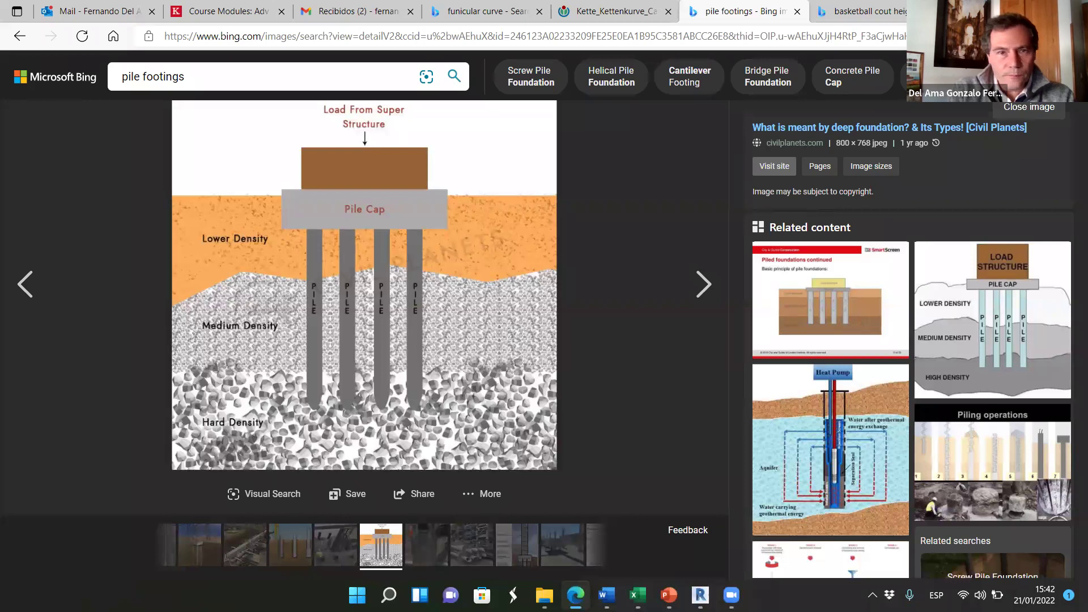
{"action": "key", "text": "alt+Left"}
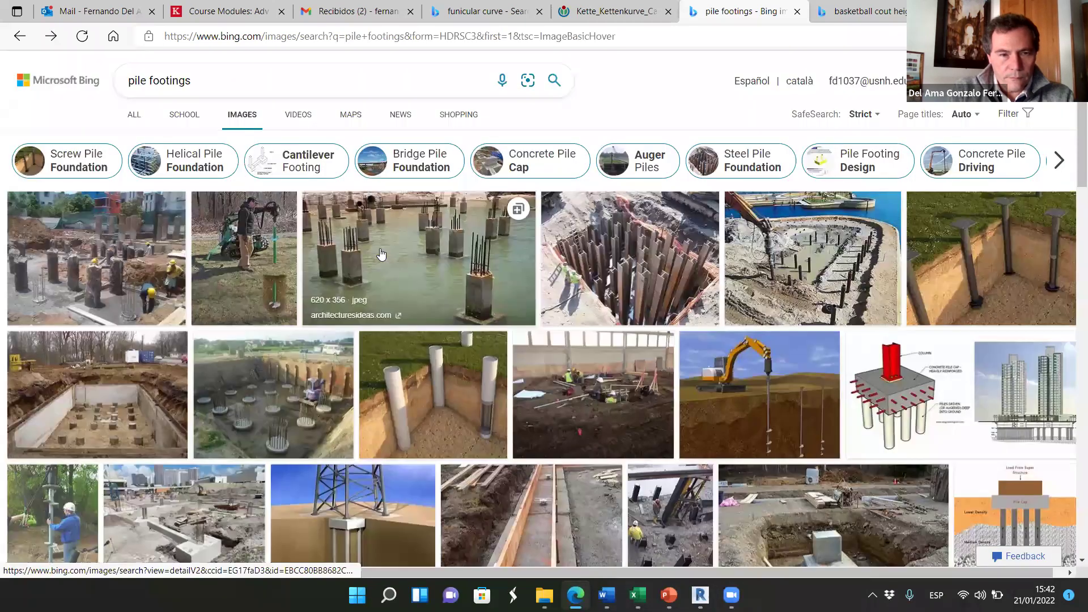
{"action": "scroll", "coordinate": [382, 254], "scroll_direction": "down", "scroll_amount": 5}
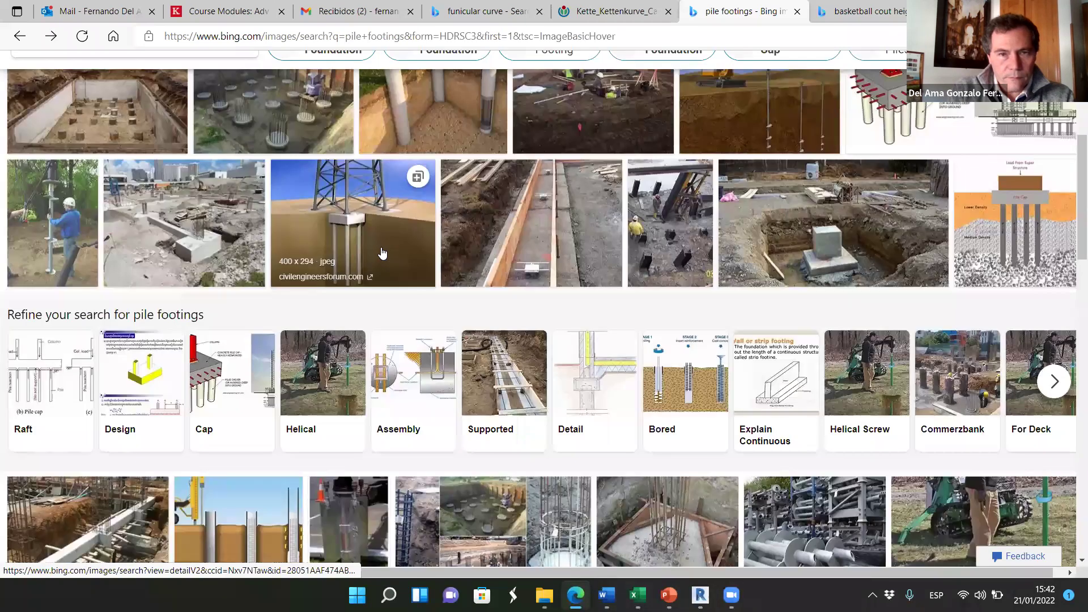
{"action": "scroll", "coordinate": [237, 117], "scroll_direction": "down", "scroll_amount": 1}
{"action": "left_click", "coordinate": [142, 77]}
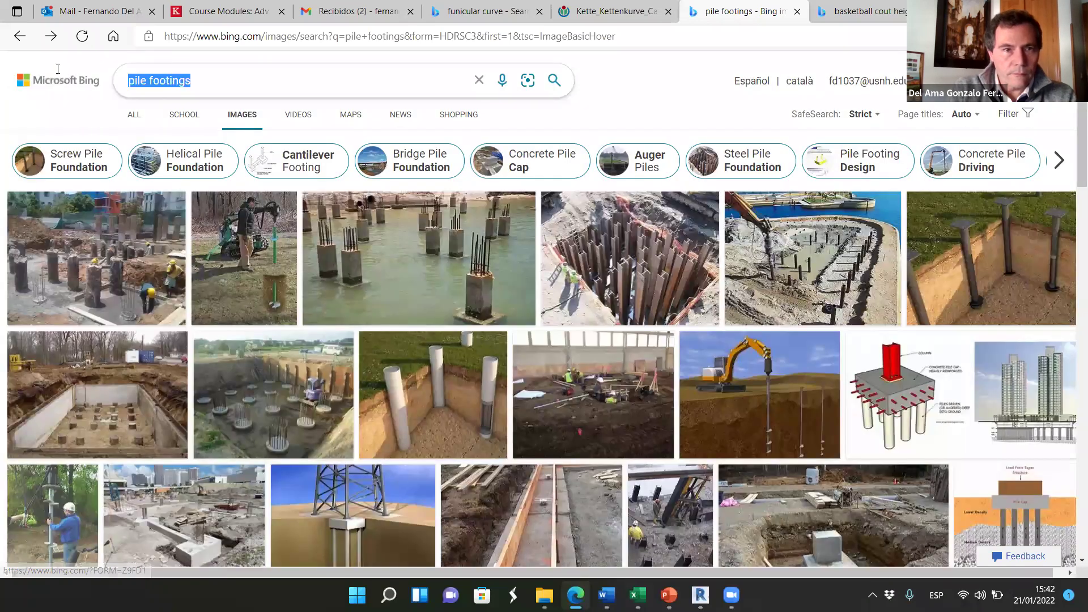
{"action": "type", "text": "isolated foo"}
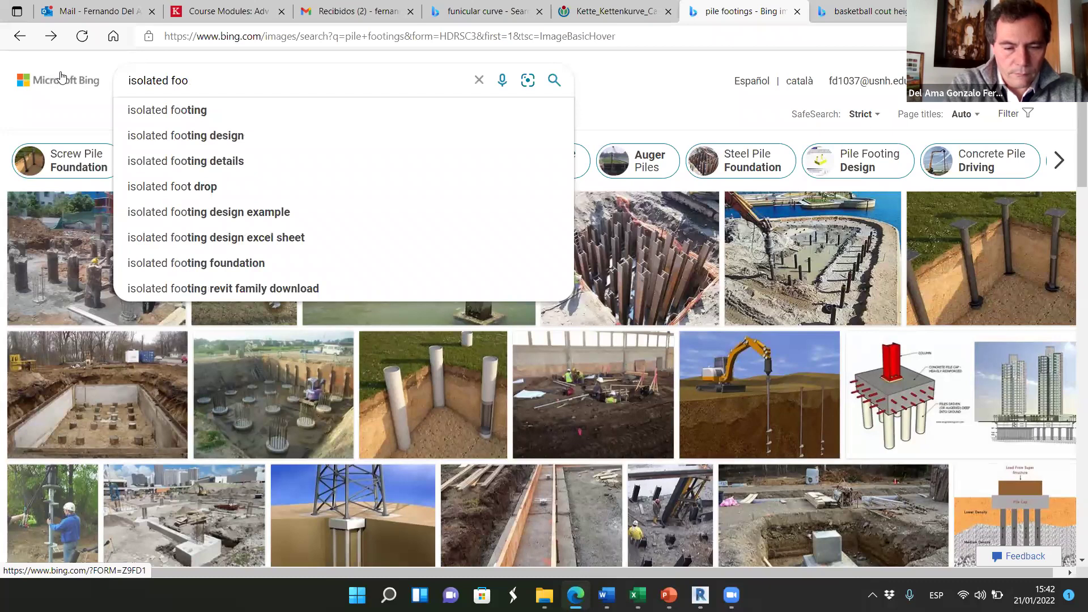
{"action": "type", "text": "tings wit"}
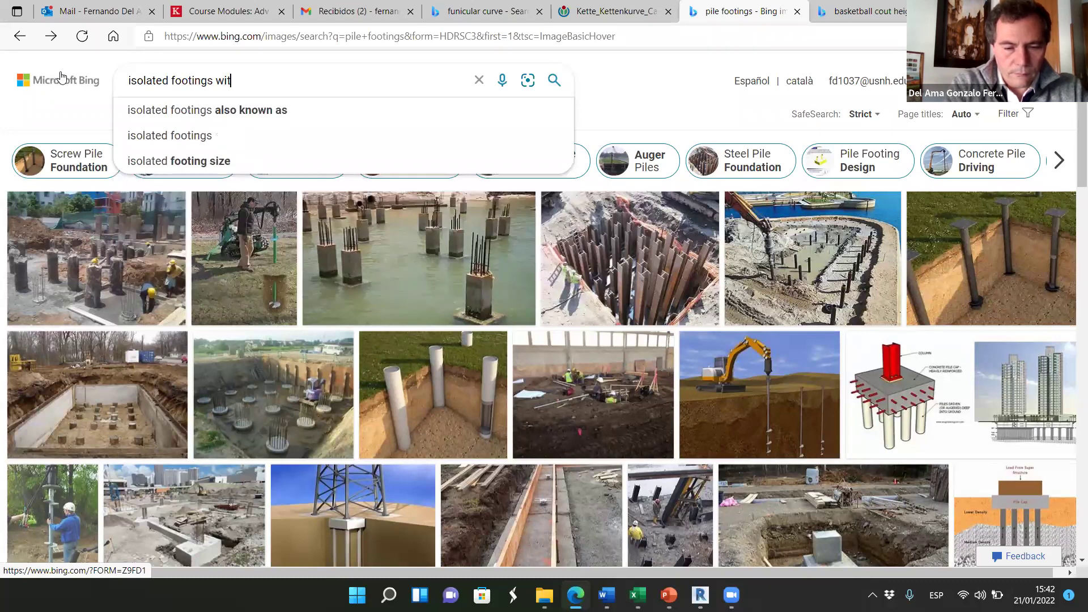
{"action": "type", "text": "h beam"}
{"action": "type", "text": "s"}
{"action": "key", "text": "Return"}
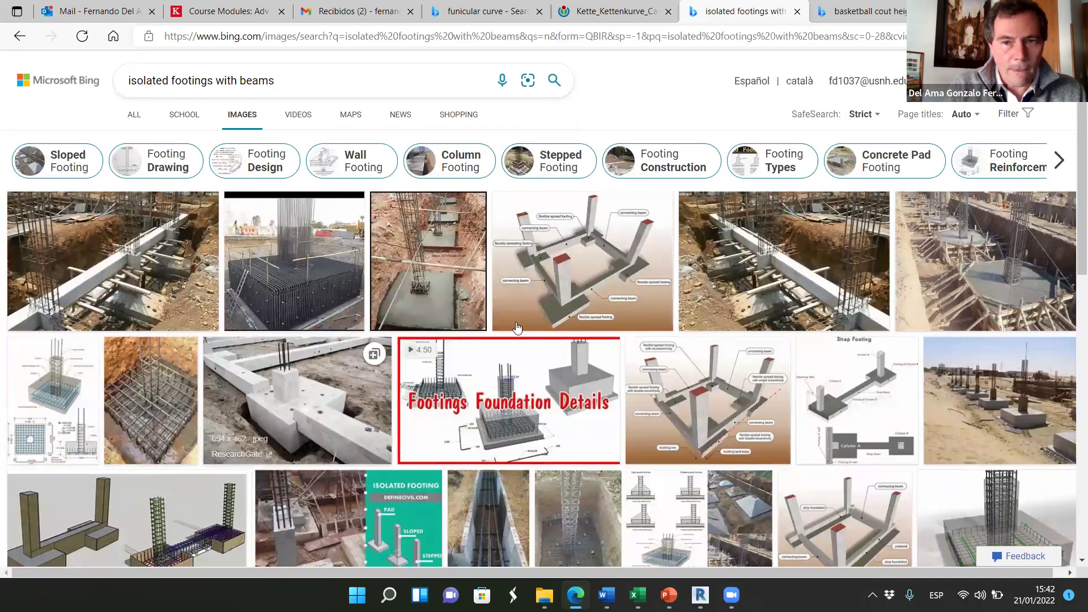
- View the labelled connecting-beam diagram and the precast tie-beam foundation photo, returning to the image results
{"action": "left_click", "coordinate": [583, 290]}
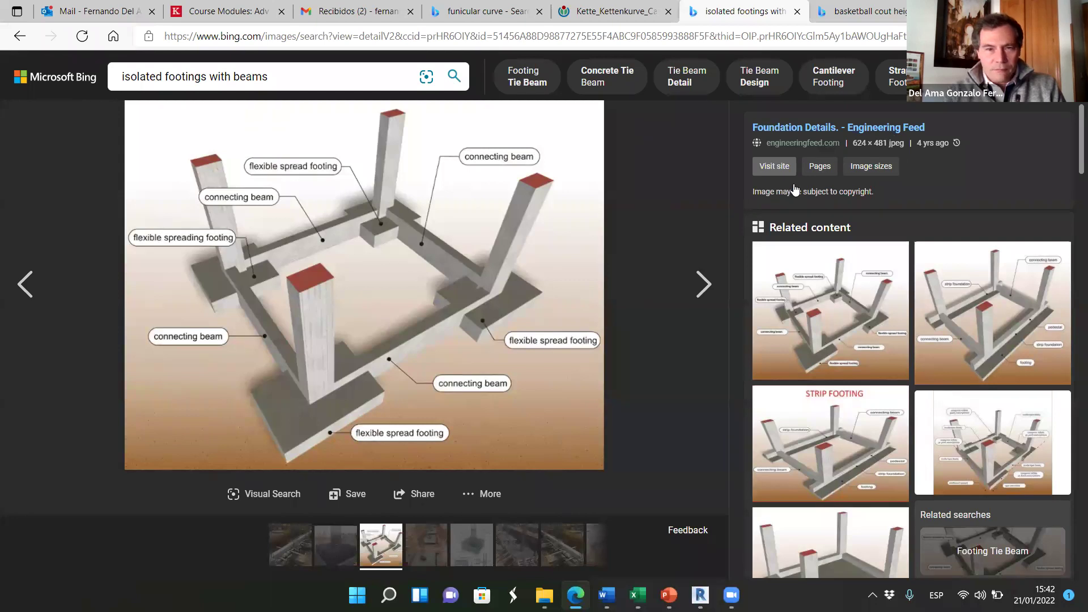
{"action": "left_click", "coordinate": [342, 444]}
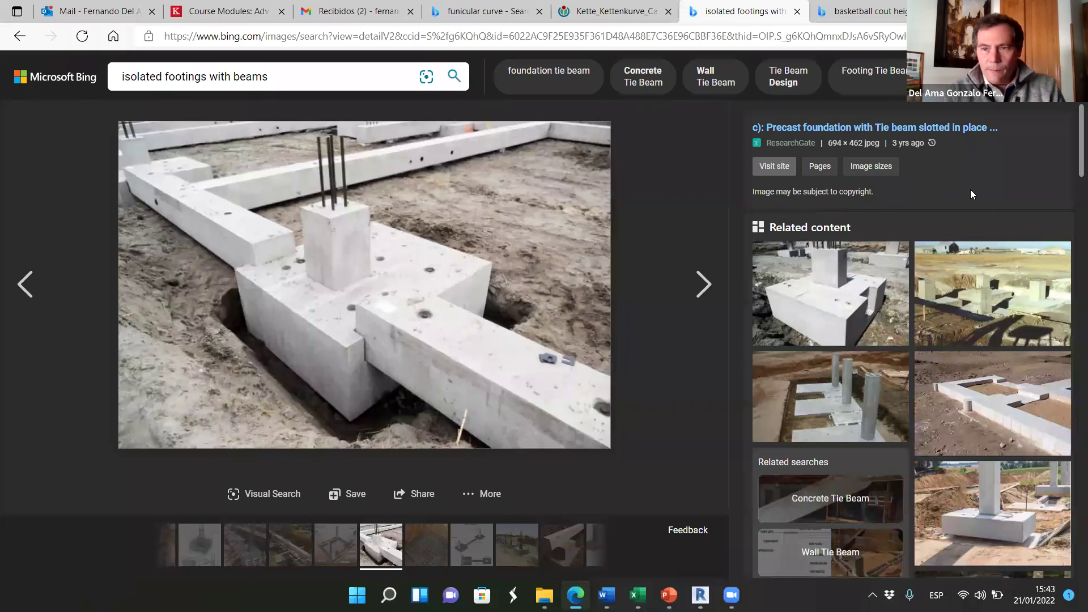
{"action": "left_click", "coordinate": [1058, 85]}
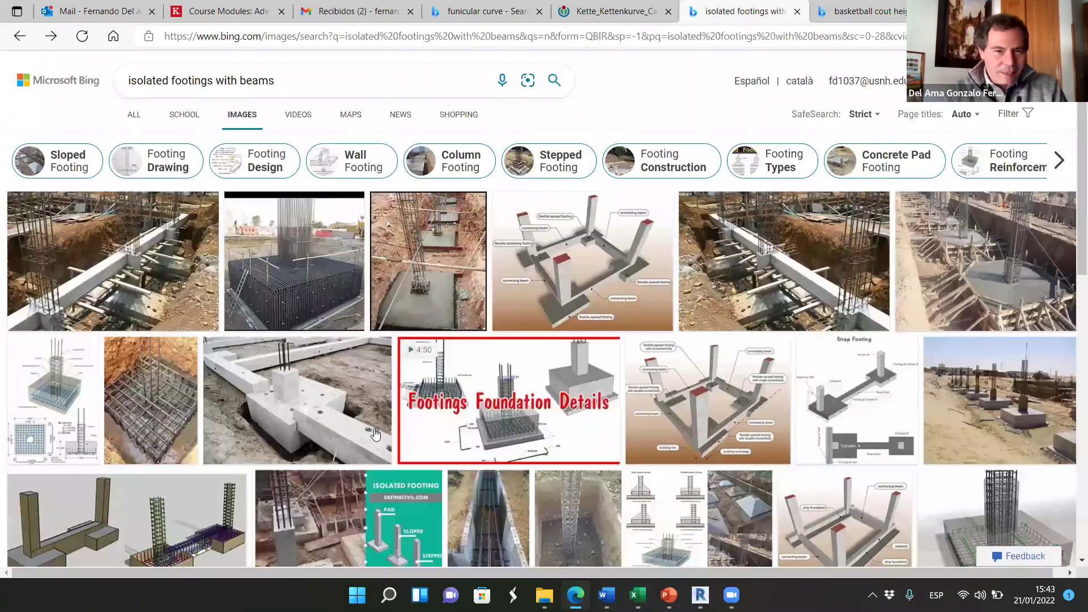
- Look further through the footing image results, switch back to Revit and open the Level -12 floor plan
{"action": "scroll", "coordinate": [359, 376], "scroll_direction": "down", "scroll_amount": 5}
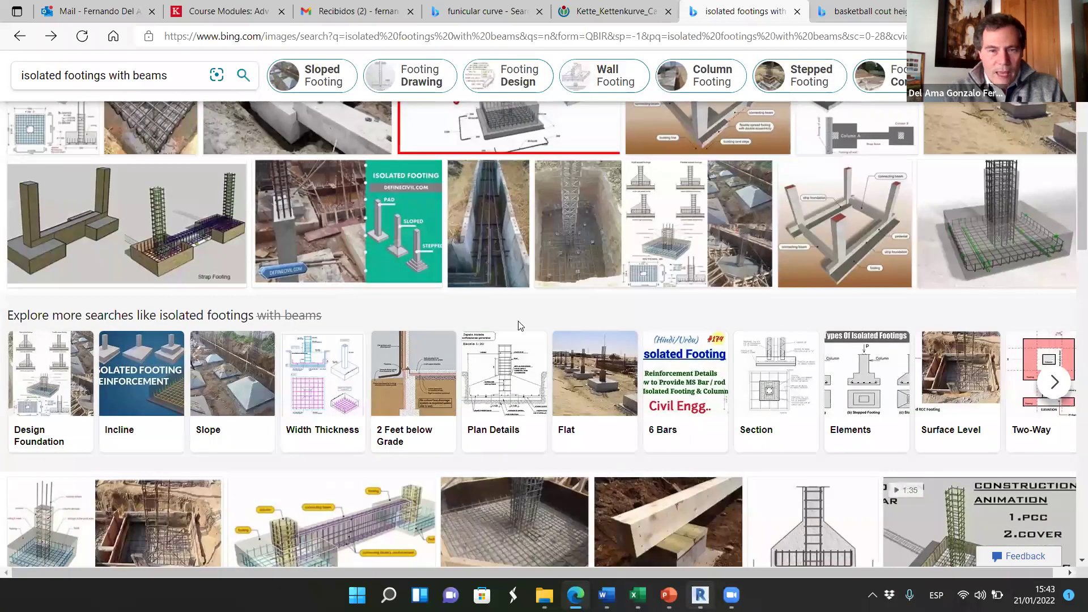
{"action": "key", "text": "alt+Tab"}
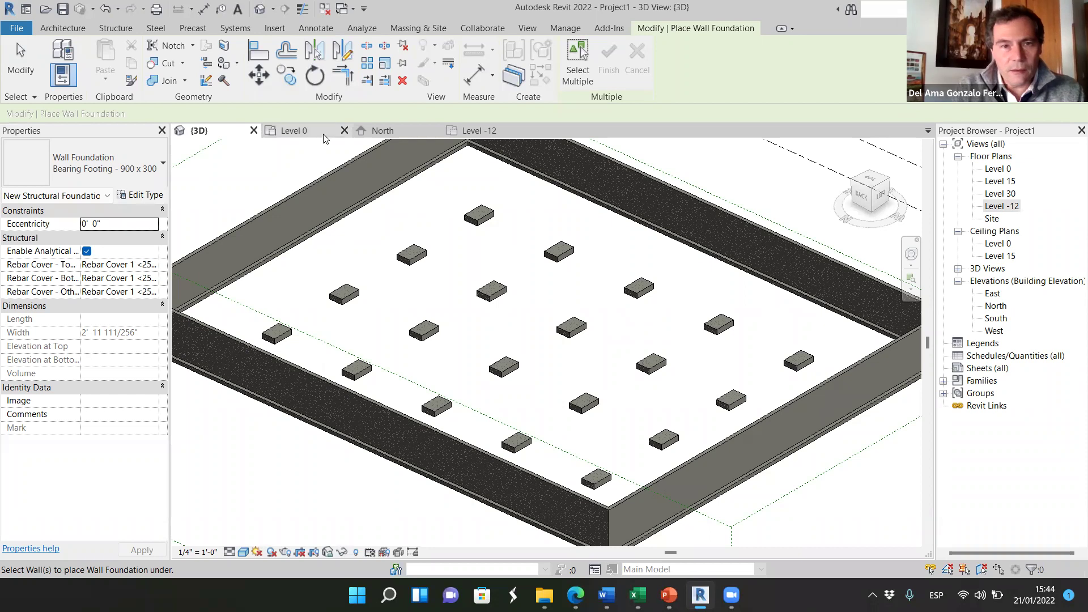
{"action": "left_click", "coordinate": [479, 131]}
{"action": "scroll", "coordinate": [635, 320], "scroll_direction": "up", "scroll_amount": 4}
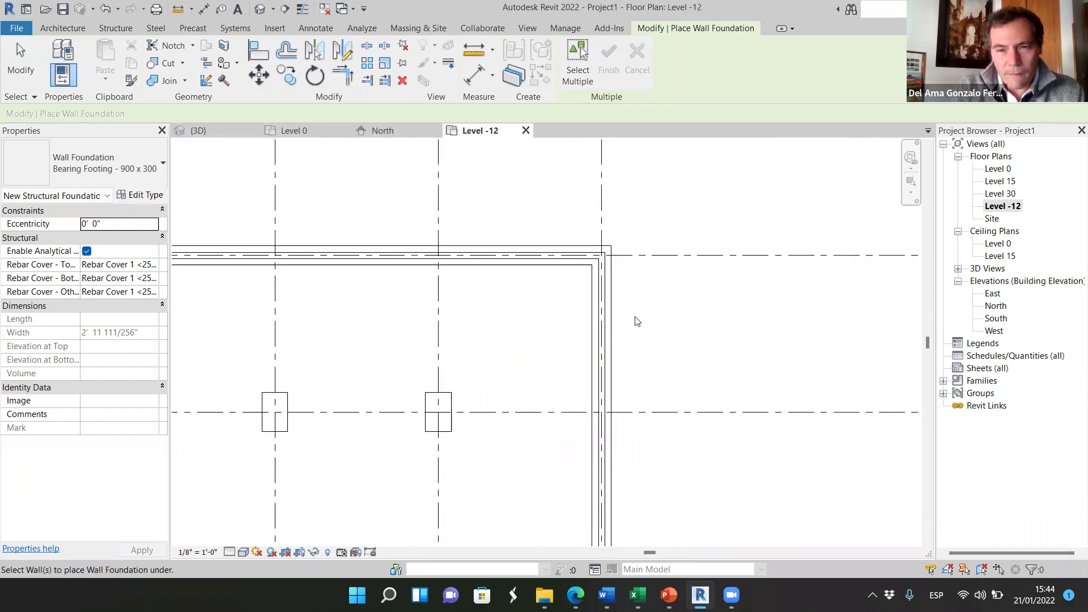
{"action": "scroll", "coordinate": [624, 332], "scroll_direction": "down", "scroll_amount": 1}
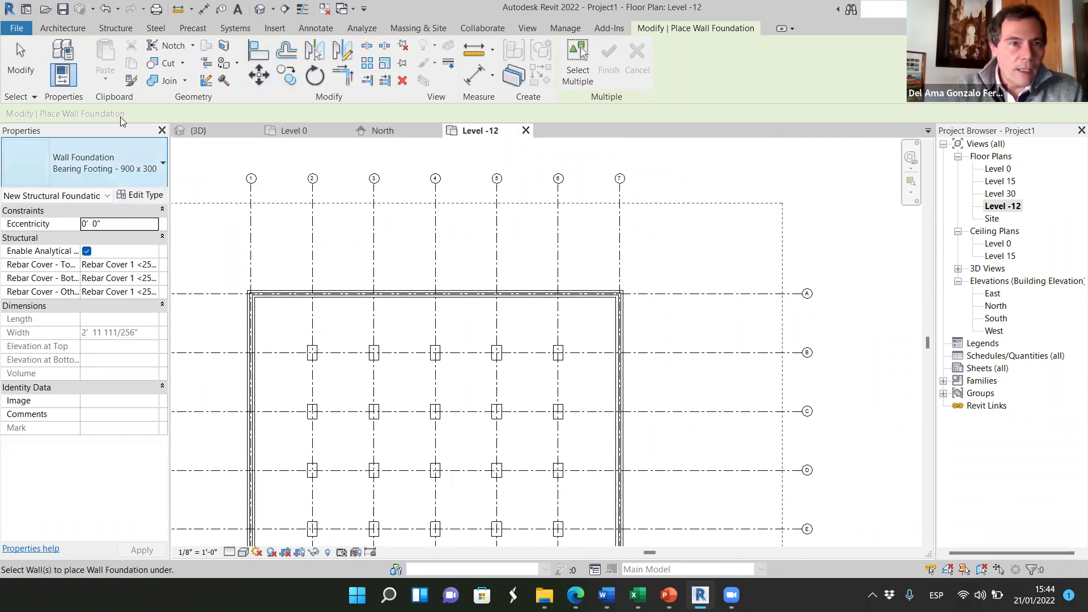
- Start the structural Beam command and choose the Concrete-Rectangular Beam 12 x 24 type
{"action": "left_click", "coordinate": [123, 24]}
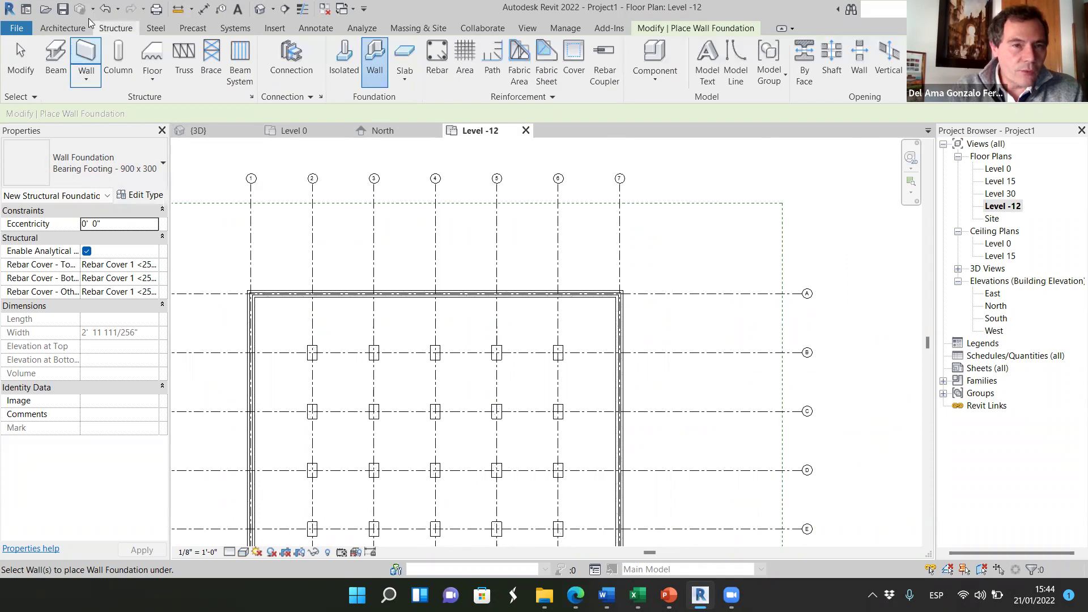
{"action": "left_click", "coordinate": [55, 65]}
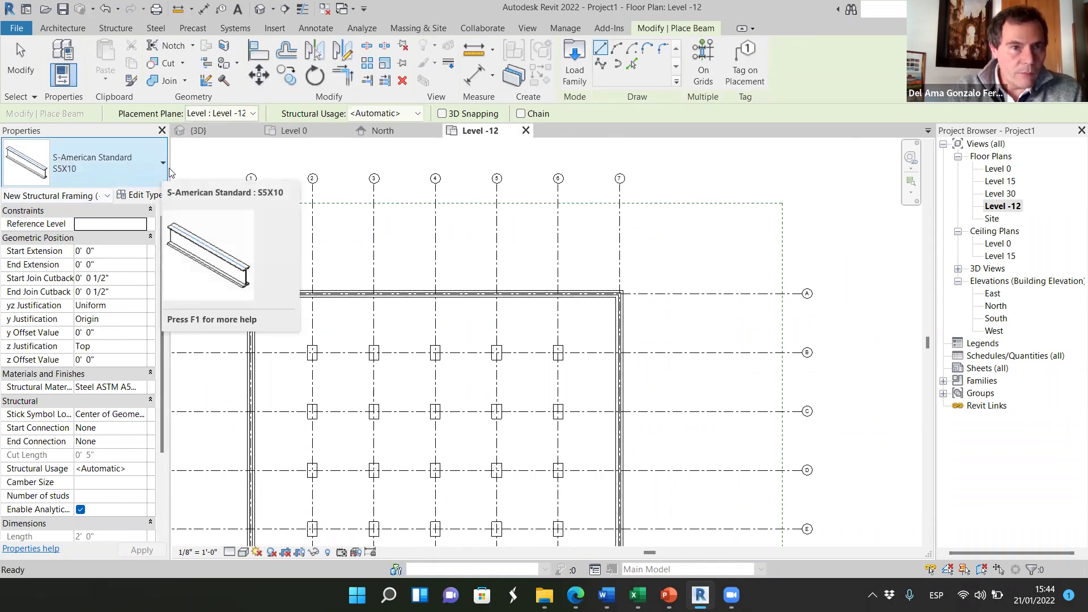
{"action": "left_click", "coordinate": [65, 166]}
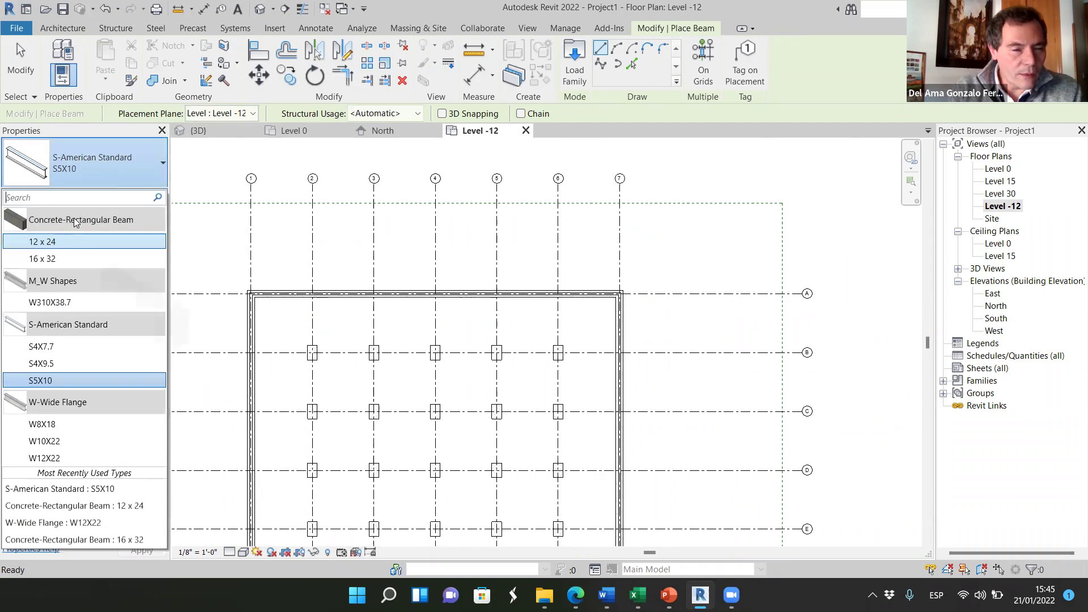
{"action": "mouse_move", "coordinate": [75, 222]}
{"action": "mouse_move", "coordinate": [55, 247]}
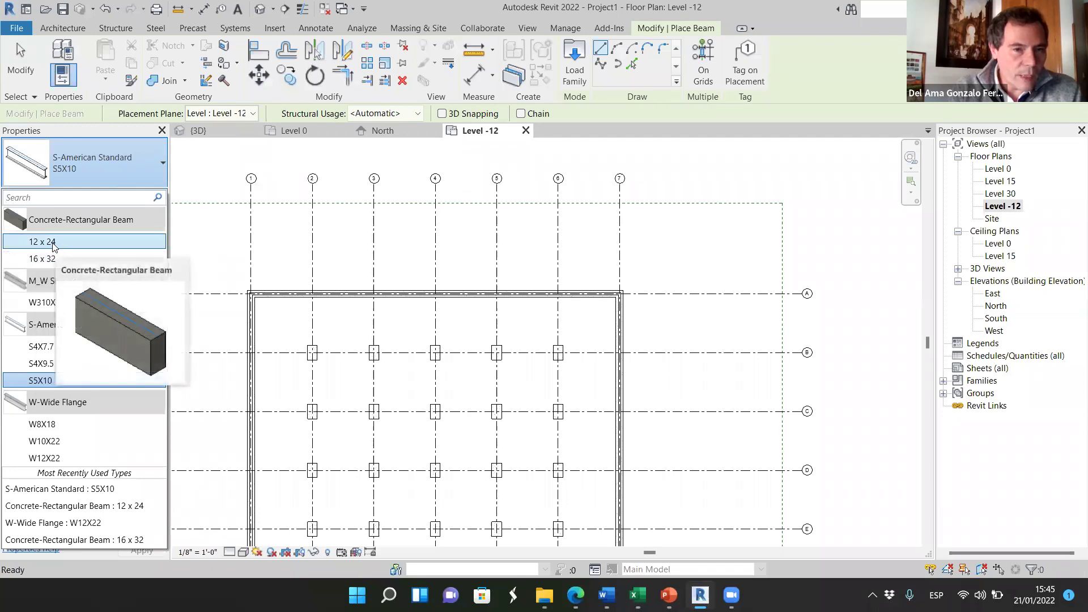
{"action": "left_click", "coordinate": [54, 243]}
- Draw one beam along grid B from the perimeter wall on grid 1 to the wall on grid 7, across the footings
{"action": "scroll", "coordinate": [261, 355], "scroll_direction": "up", "scroll_amount": 4}
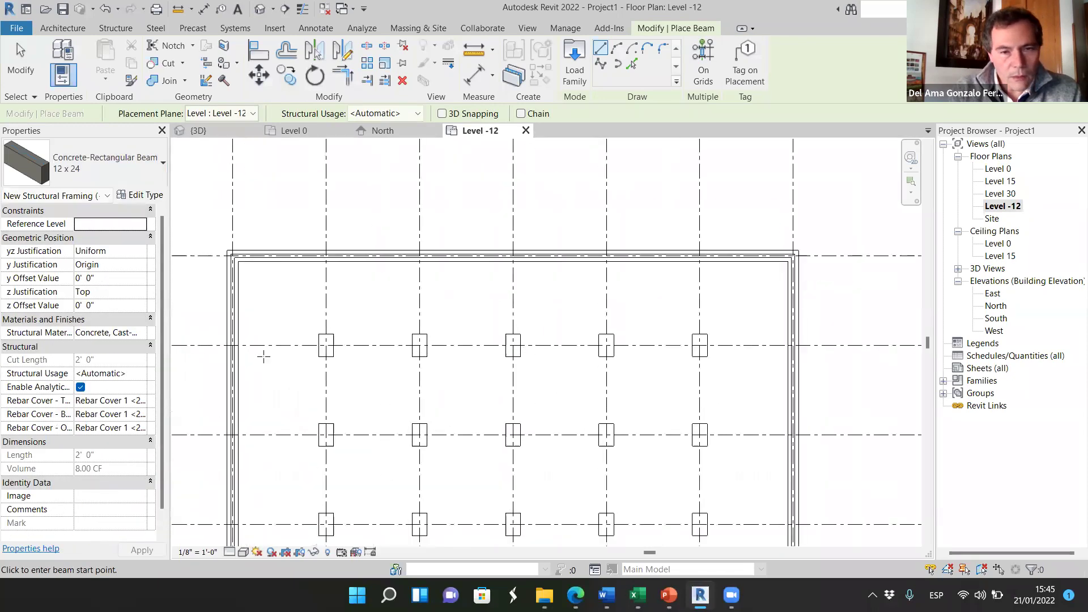
{"action": "left_click", "coordinate": [211, 337]}
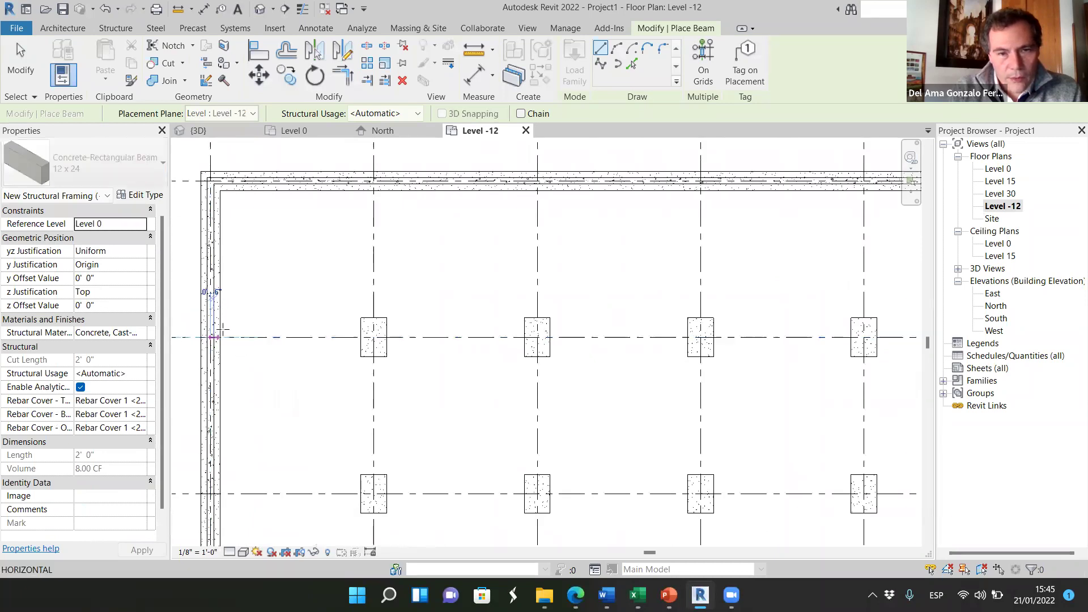
{"action": "scroll", "coordinate": [218, 334], "scroll_direction": "down", "scroll_amount": 3}
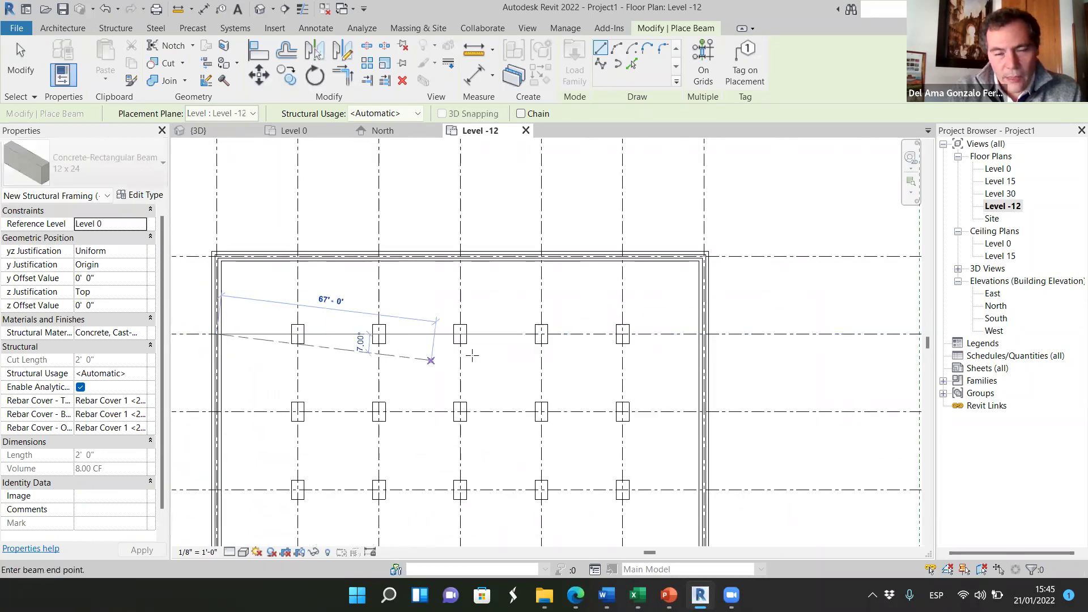
{"action": "left_click", "coordinate": [705, 335]}
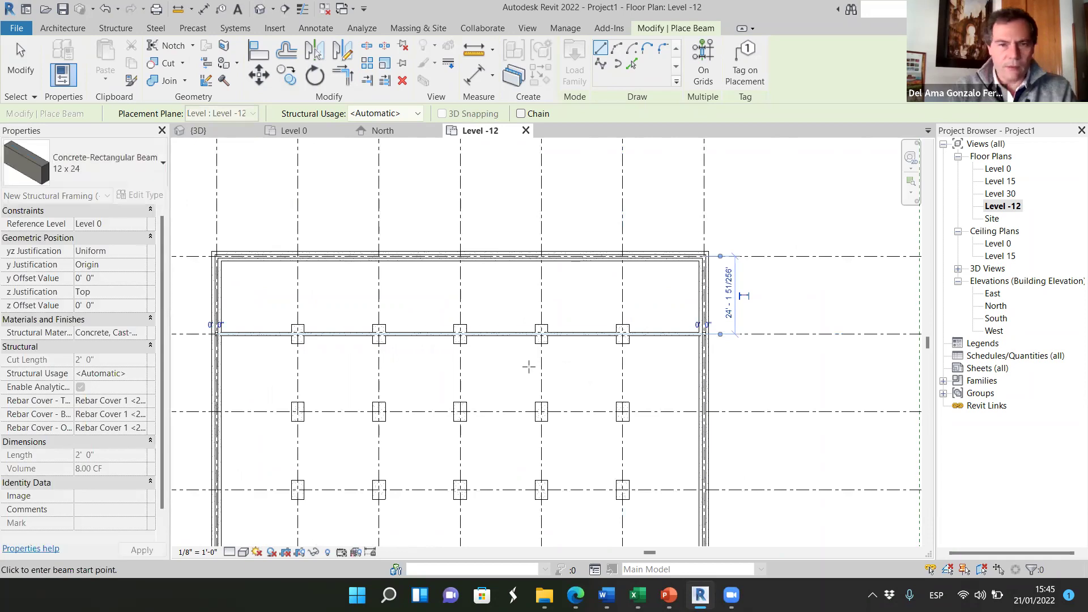
{"action": "key", "text": "Escape"}
{"action": "key", "text": "Escape"}
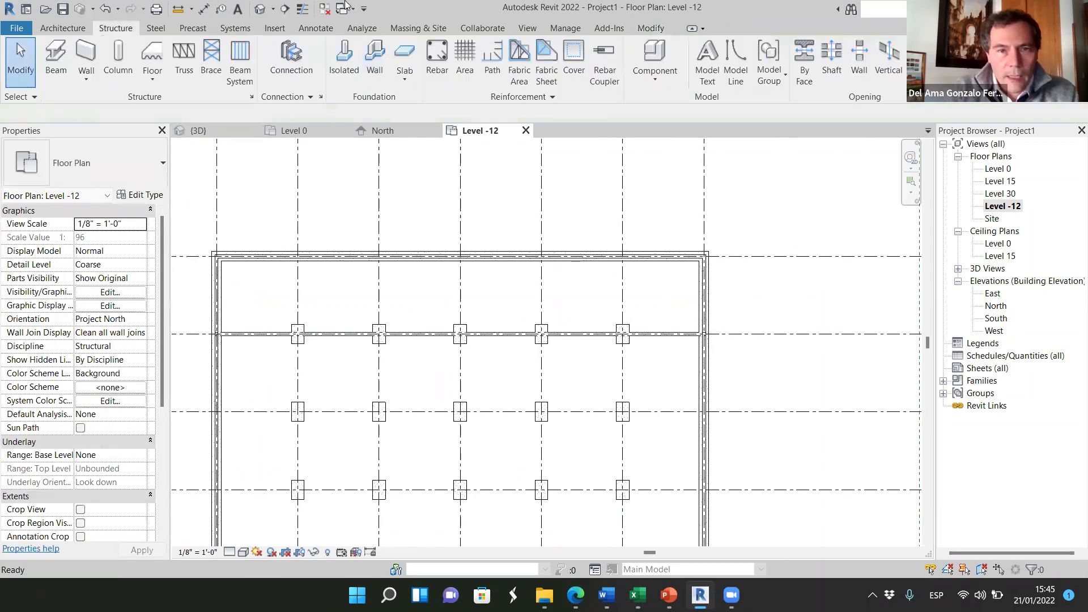
- Examine in the 3D view how the connecting beam meets the isolated footings
{"action": "left_click", "coordinate": [227, 131]}
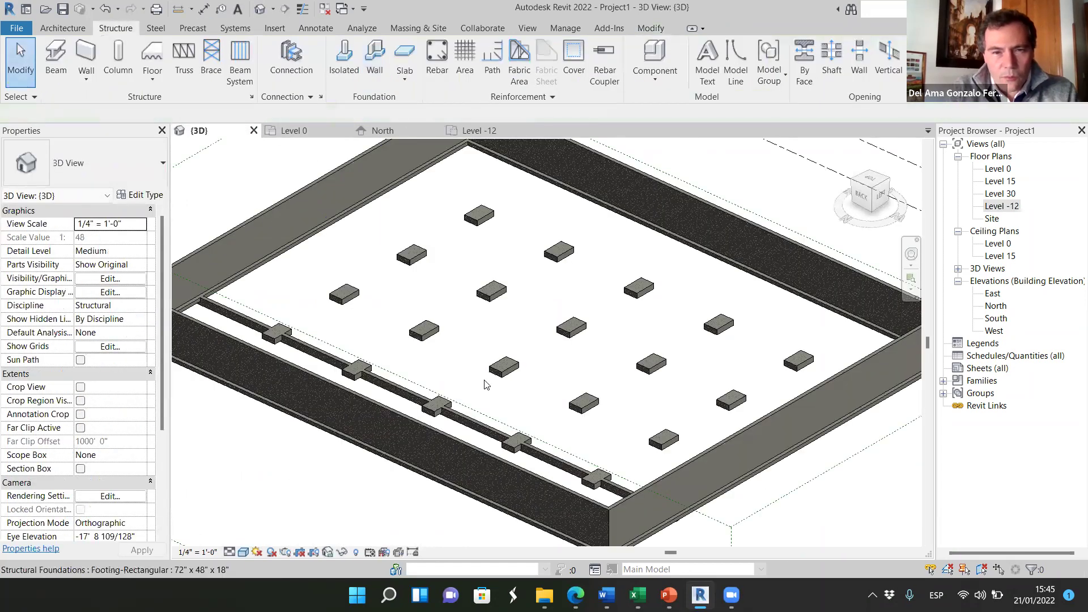
{"action": "scroll", "coordinate": [270, 347], "scroll_direction": "up", "scroll_amount": 3}
{"action": "scroll", "coordinate": [270, 347], "scroll_direction": "up", "scroll_amount": 5}
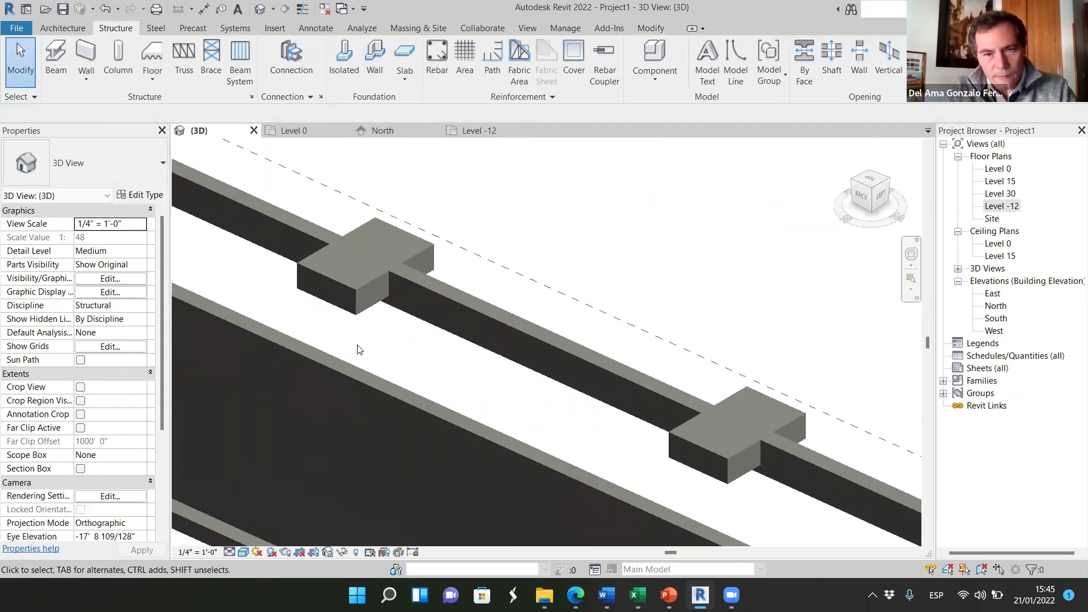
{"action": "scroll", "coordinate": [397, 321], "scroll_direction": "up", "scroll_amount": 1}
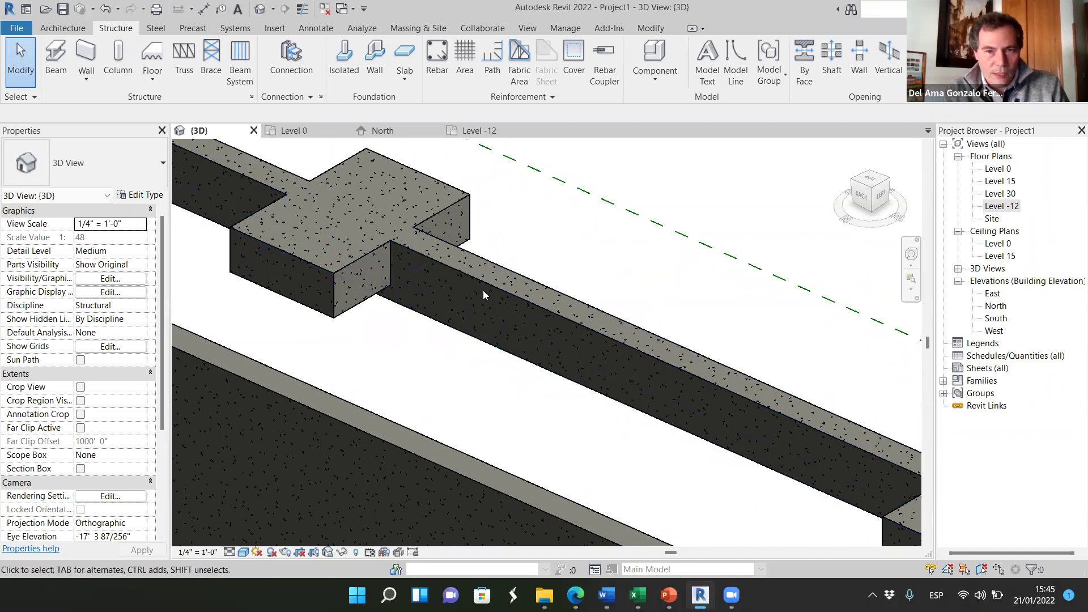
- Check the foundation thickness in the rectangular footing's type properties, leaving them without changes
{"action": "left_click", "coordinate": [457, 301]}
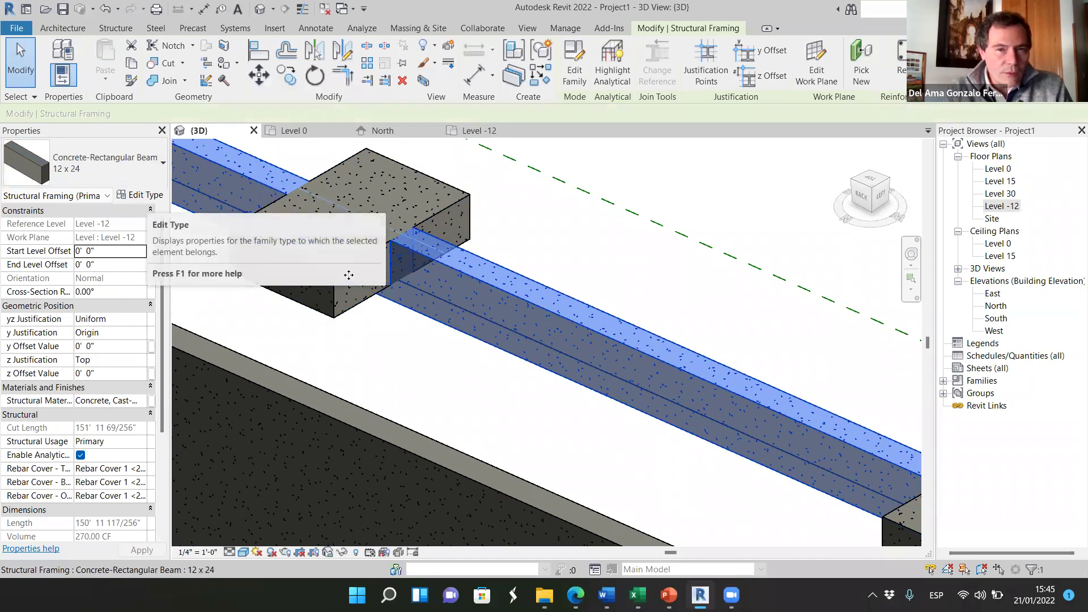
{"action": "left_click", "coordinate": [334, 310]}
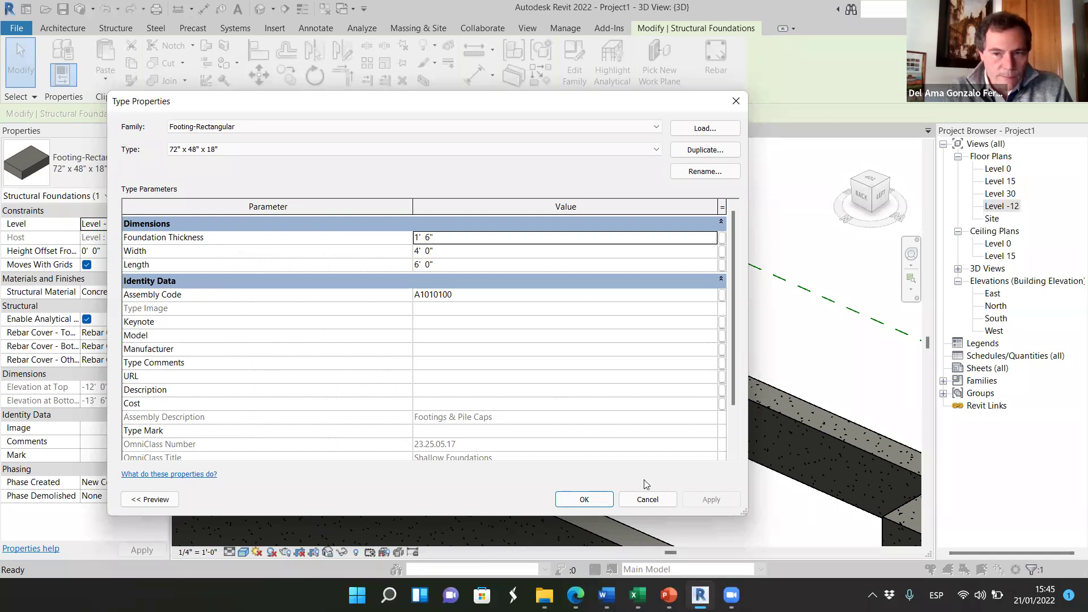
{"action": "left_click", "coordinate": [648, 500]}
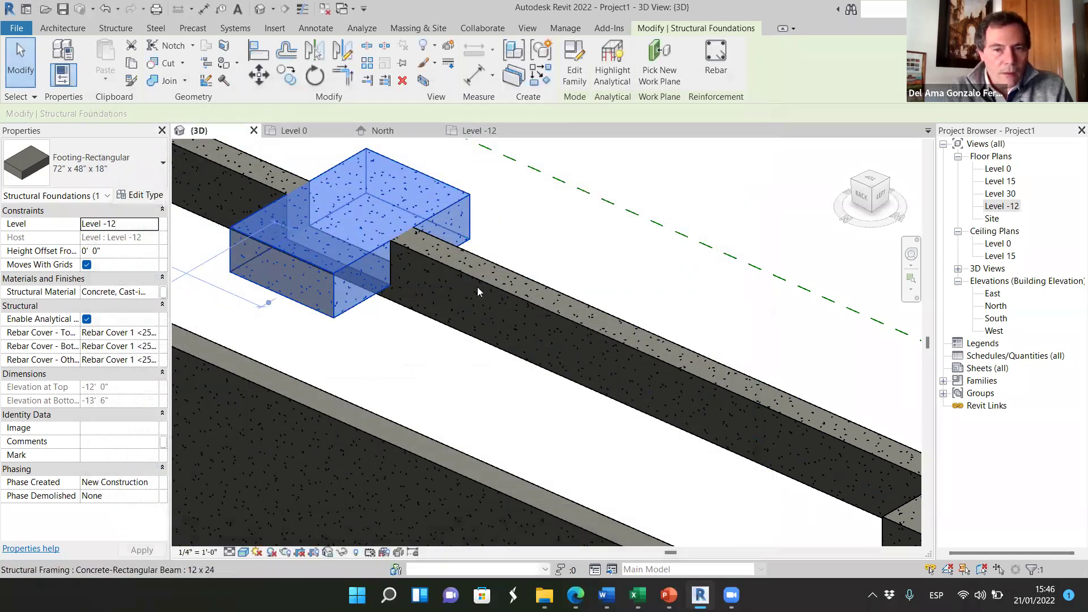
- Duplicate the connecting beam's type under the name 12 x 18
{"action": "left_click", "coordinate": [481, 283]}
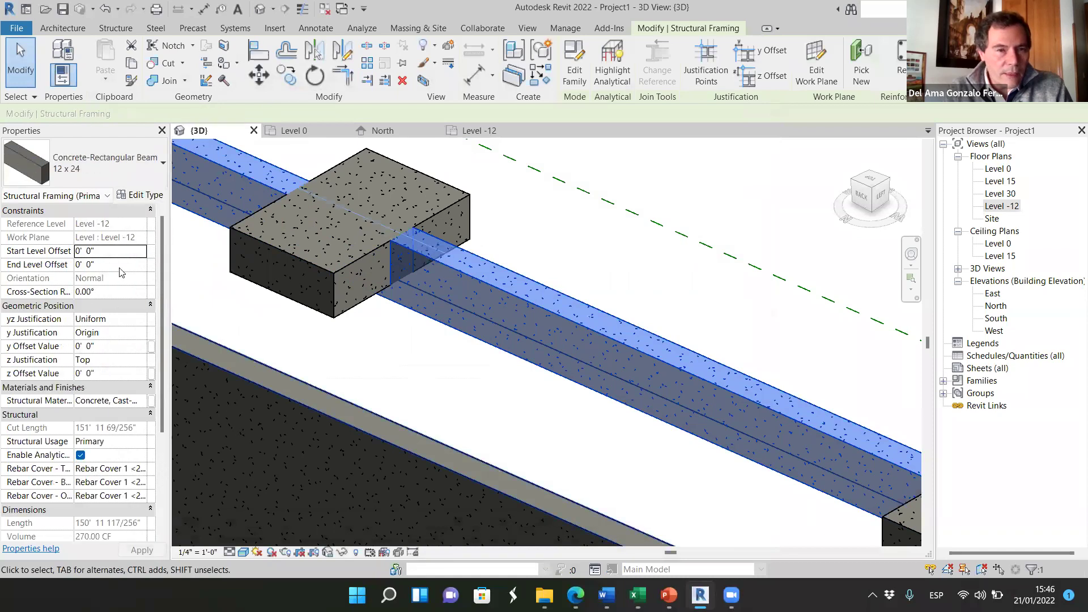
{"action": "left_click", "coordinate": [141, 195]}
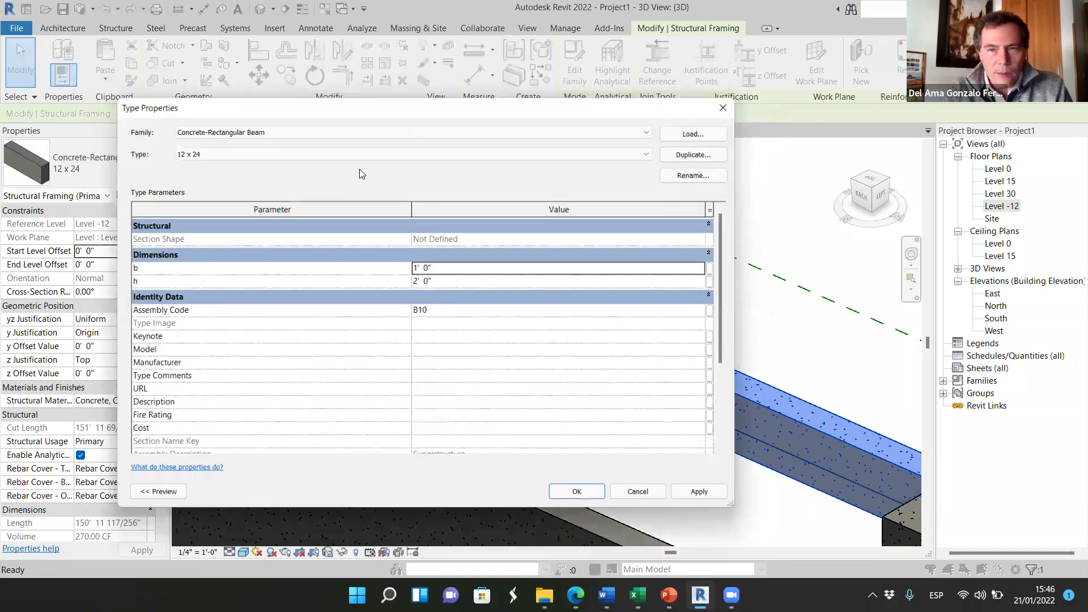
{"action": "left_click", "coordinate": [705, 151]}
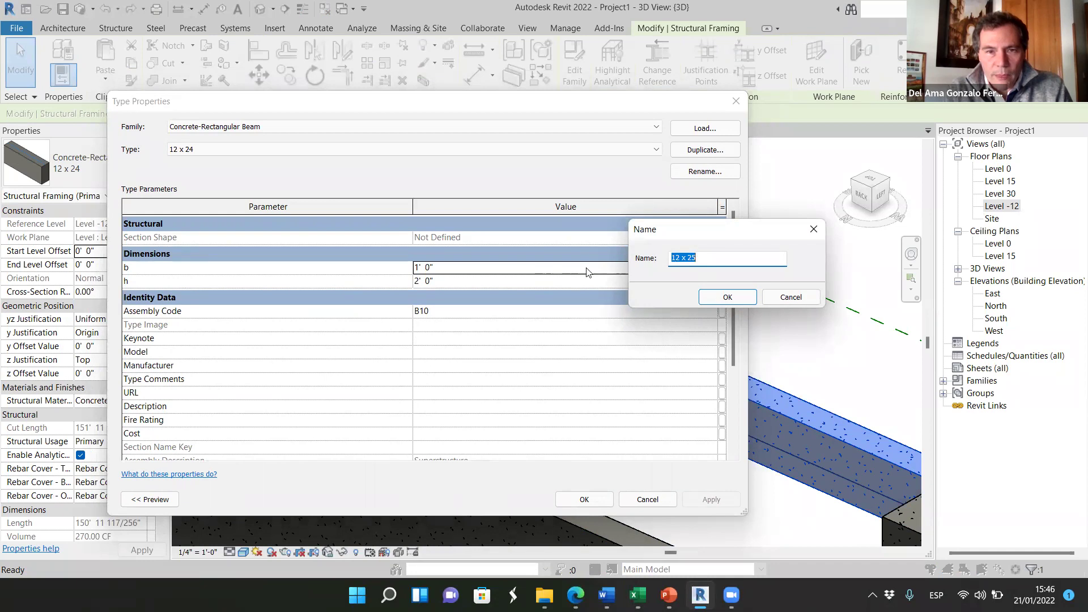
{"action": "left_click", "coordinate": [697, 256]}
{"action": "key", "text": "BackSpace"}
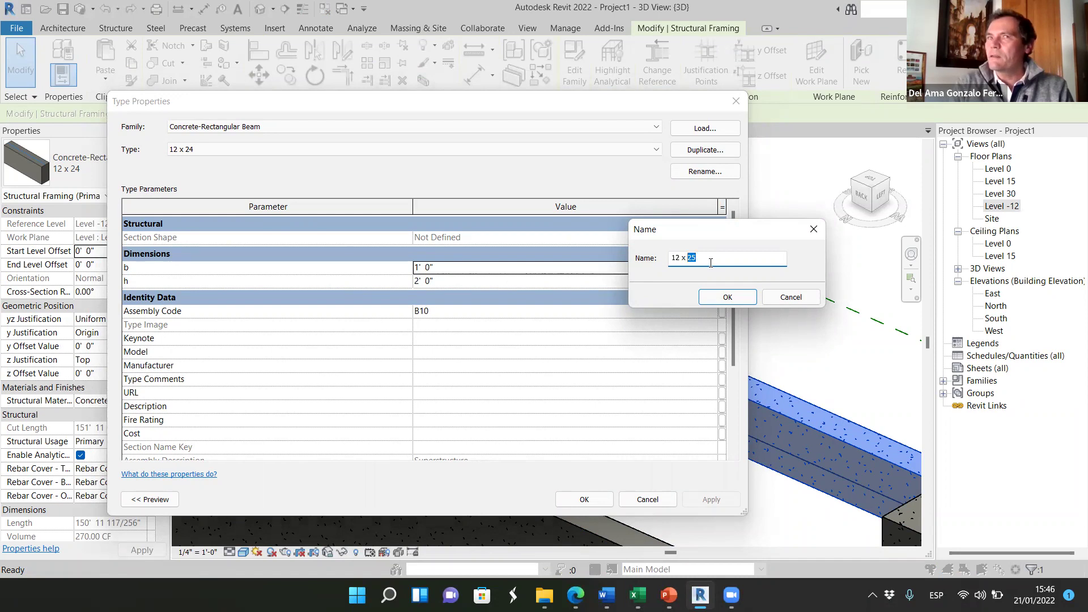
{"action": "type", "text": "18"}
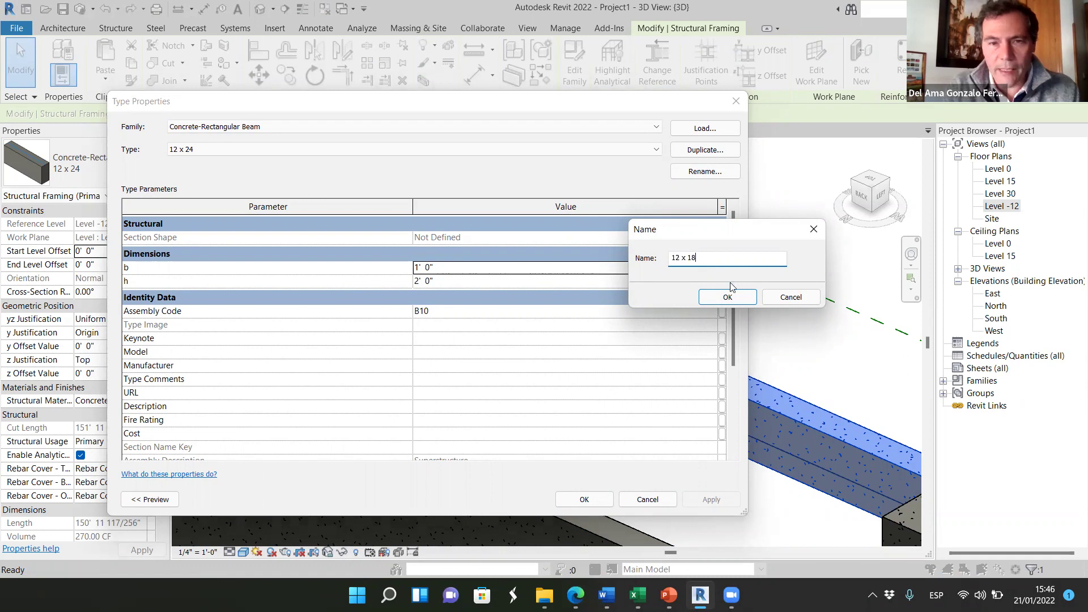
{"action": "left_click", "coordinate": [708, 301]}
- Set the new beam type's height h to 1' 6" and apply it to the connecting beam
{"action": "left_click", "coordinate": [426, 282]}
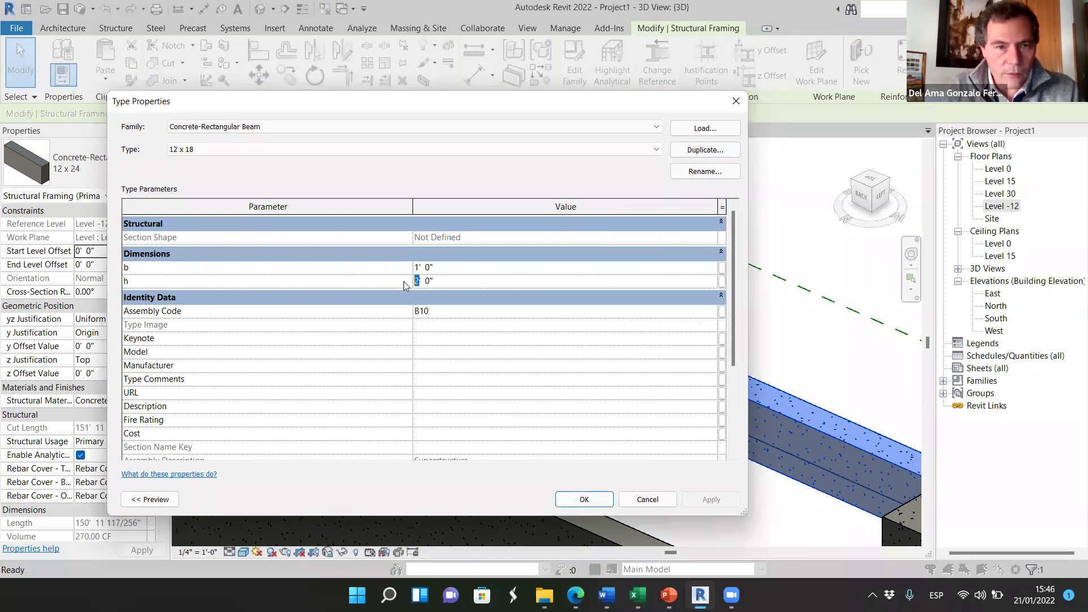
{"action": "type", "text": "1'  "}
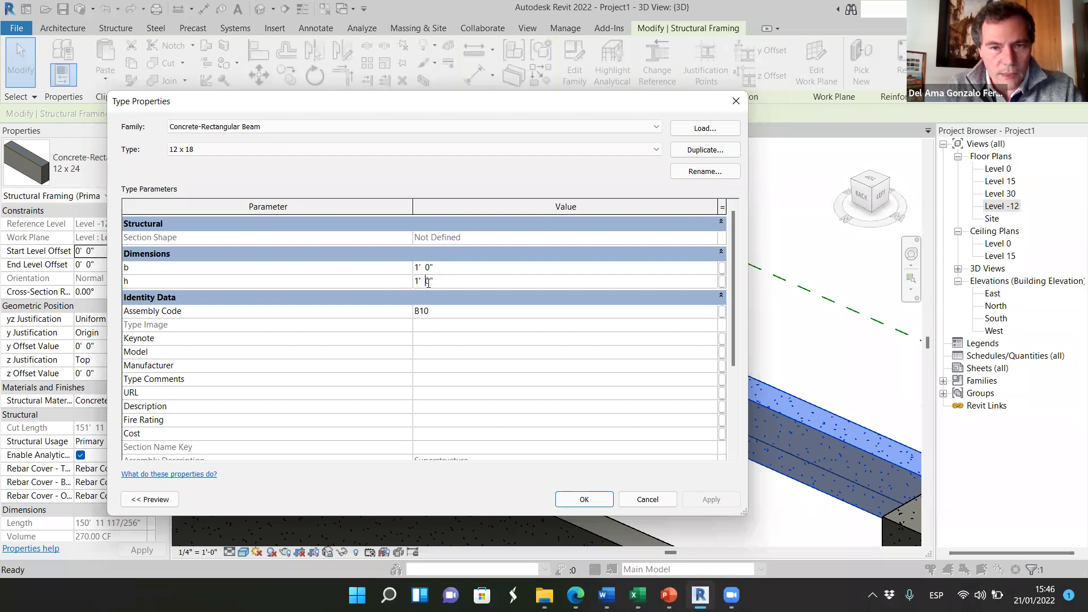
{"action": "type", "text": "6"}
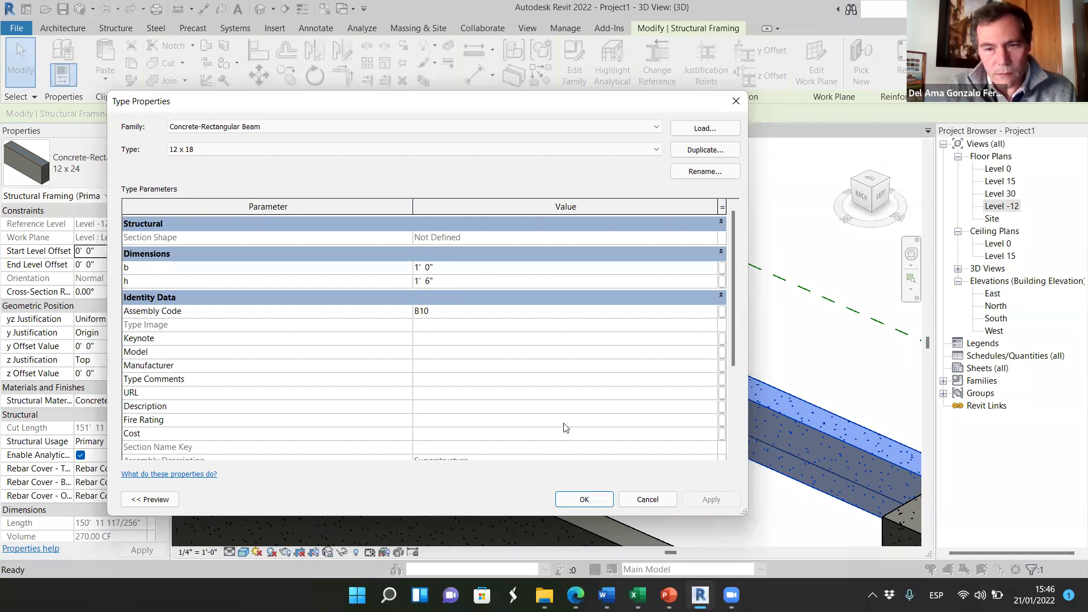
{"action": "left_click", "coordinate": [585, 500]}
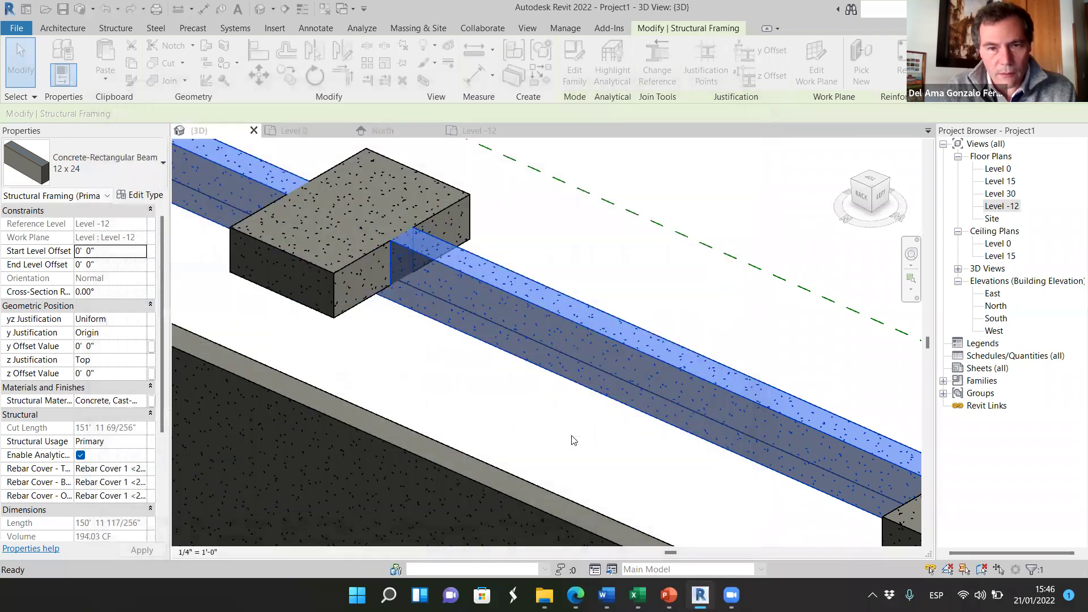
{"action": "key", "text": "Escape"}
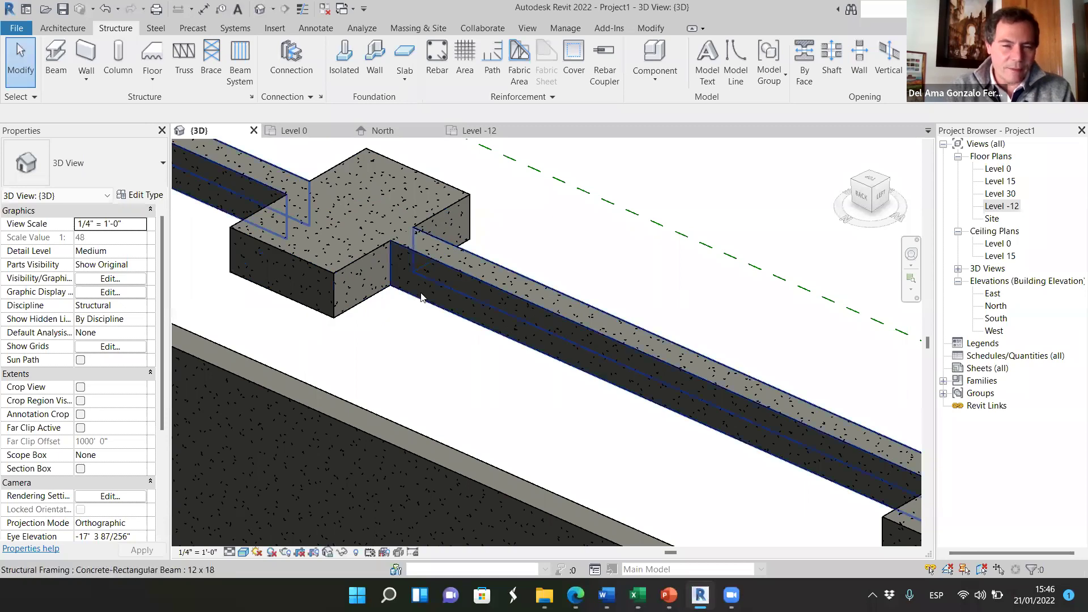
- Inspect the resized beam's junction with the footing and the whole beam row in 3D
{"action": "scroll", "coordinate": [395, 299], "scroll_direction": "up", "scroll_amount": 1}
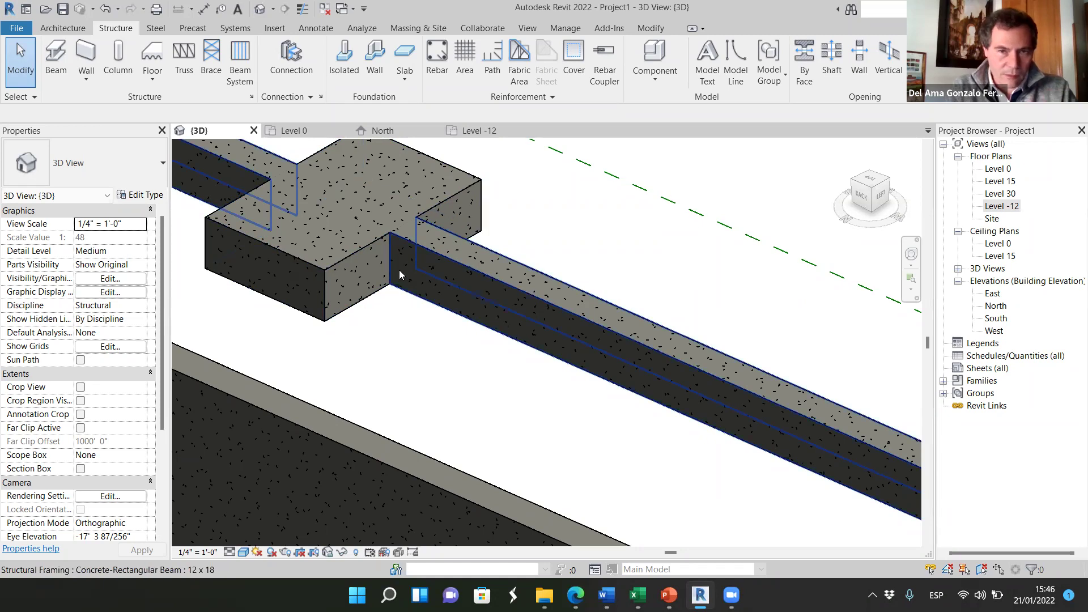
{"action": "scroll", "coordinate": [396, 281], "scroll_direction": "down", "scroll_amount": 2}
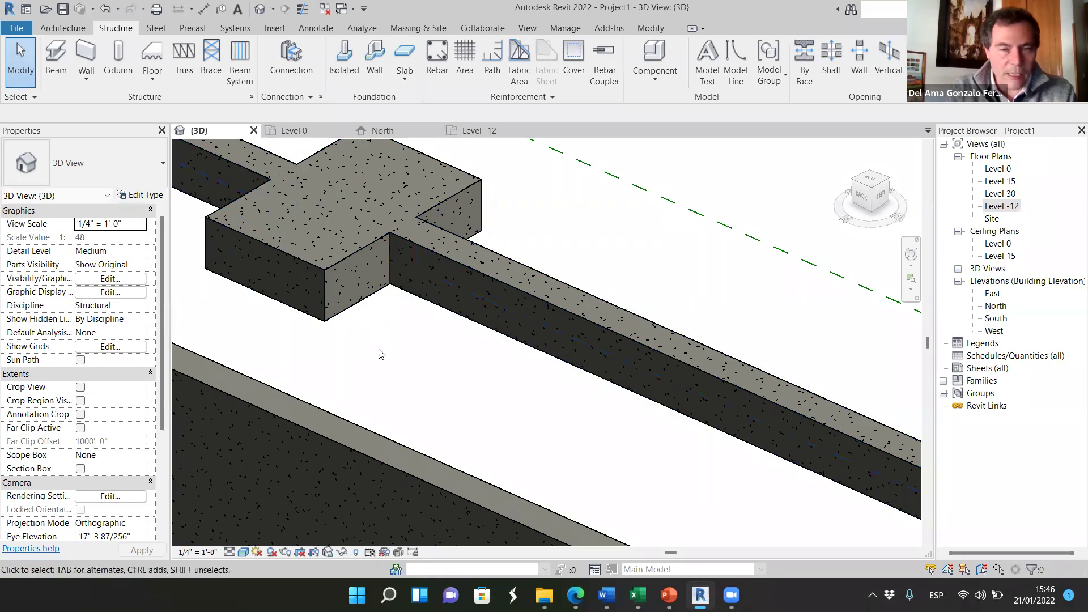
{"action": "scroll", "coordinate": [440, 309], "scroll_direction": "down", "scroll_amount": 2}
{"action": "scroll", "coordinate": [441, 309], "scroll_direction": "down", "scroll_amount": 3}
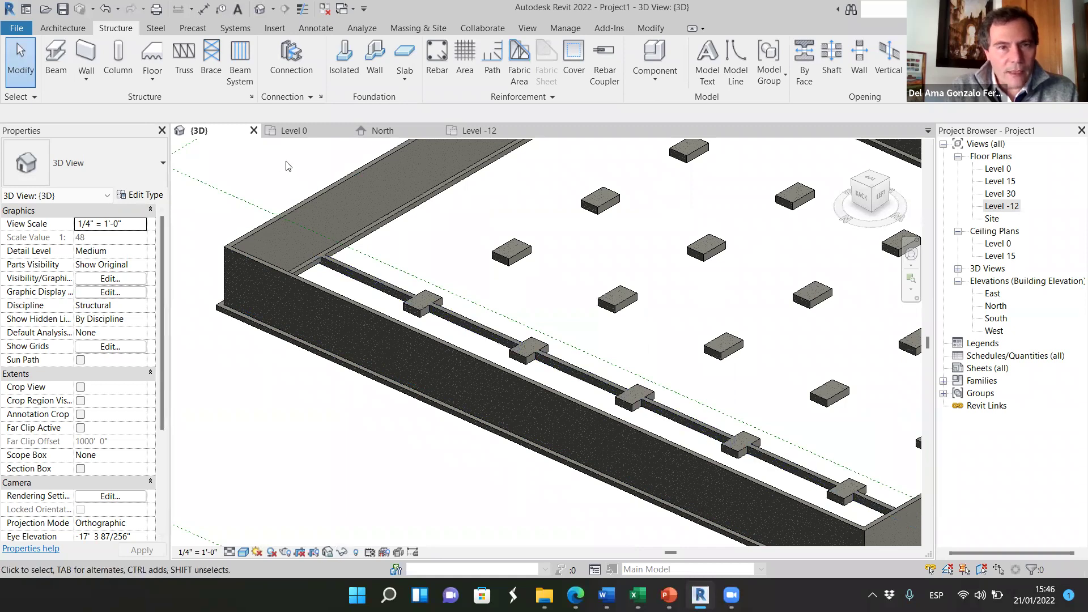
- Copy the 12 x 18 connecting beam from grid B to grids C, D and E in the Level -12 plan
{"action": "left_click", "coordinate": [471, 131]}
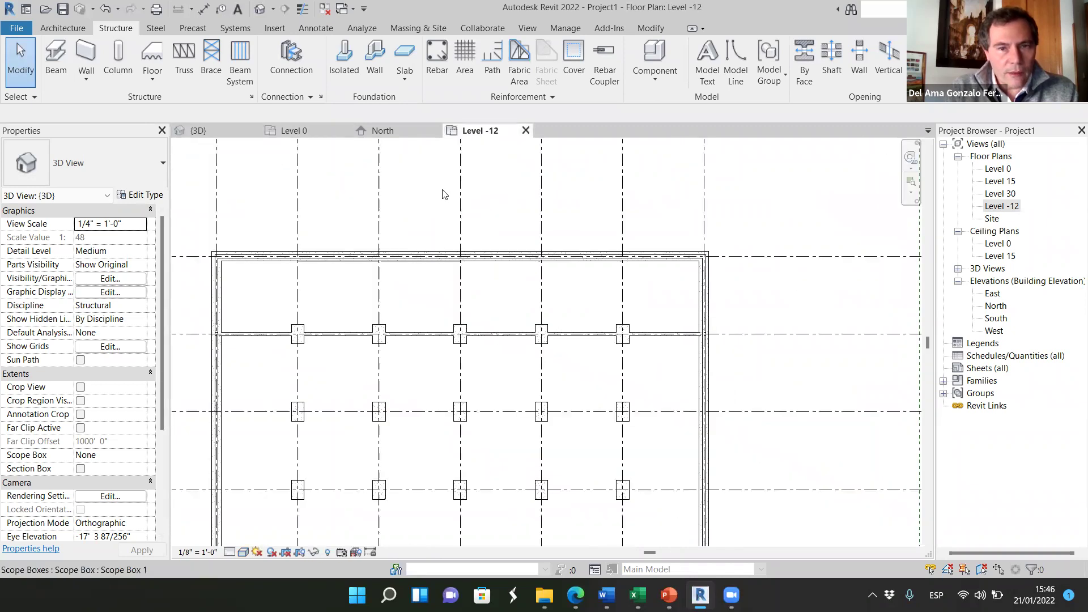
{"action": "left_click", "coordinate": [268, 361]}
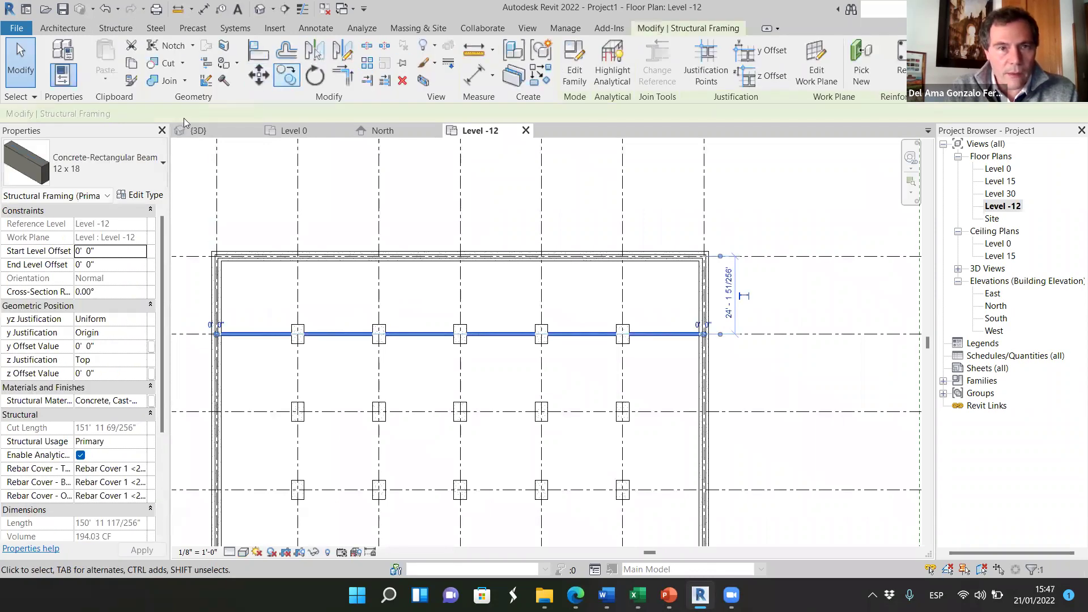
{"action": "left_click", "coordinate": [286, 75]}
{"action": "left_click", "coordinate": [781, 334]}
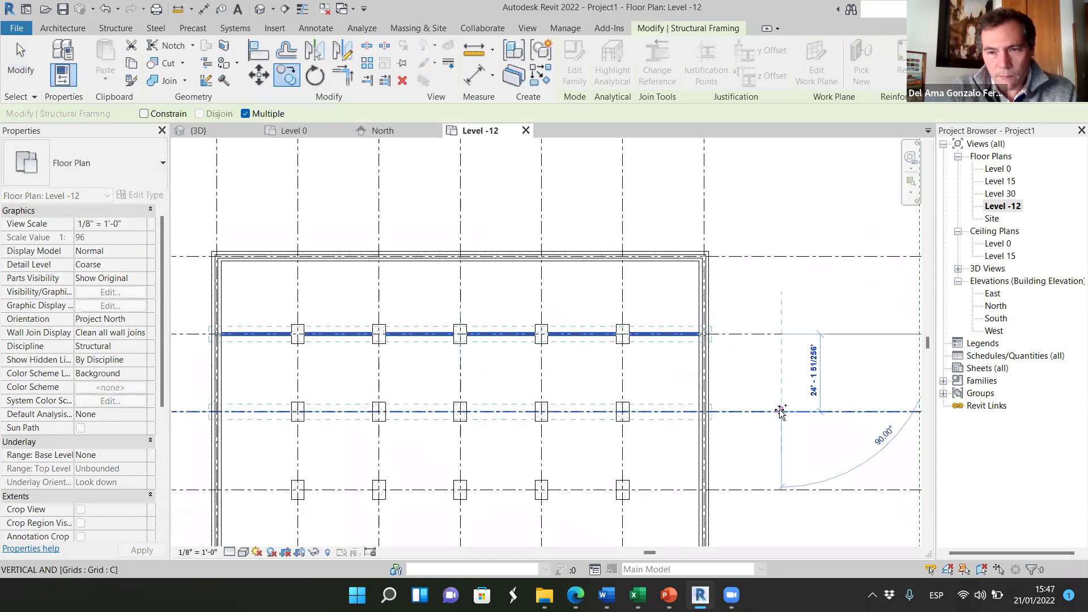
{"action": "left_click", "coordinate": [782, 412]}
{"action": "left_click", "coordinate": [782, 490]}
{"action": "scroll", "coordinate": [777, 477], "scroll_direction": "down", "scroll_amount": 3}
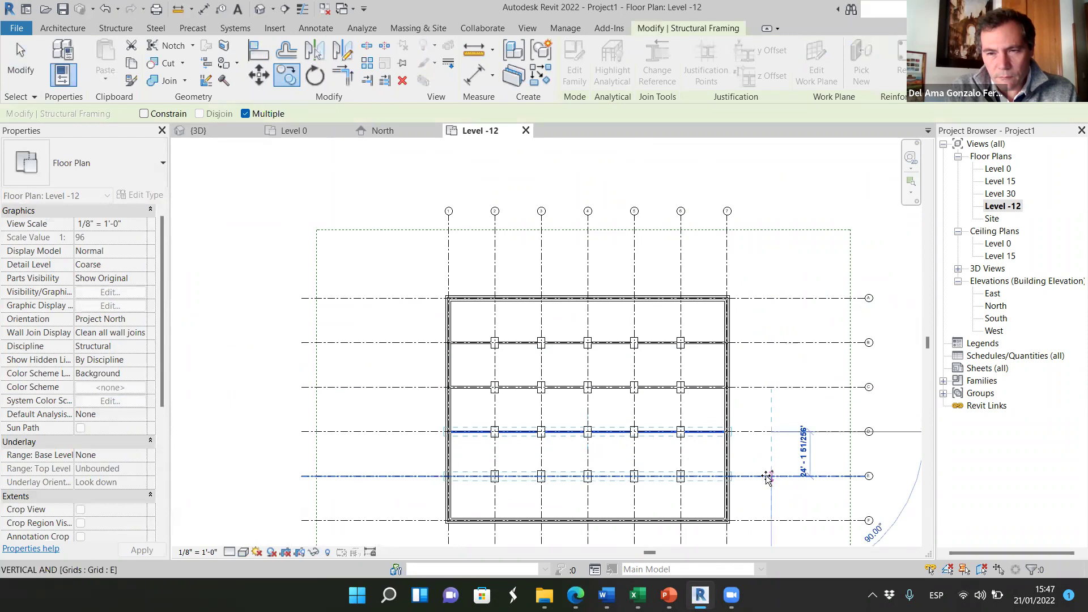
{"action": "left_click", "coordinate": [768, 478]}
{"action": "key", "text": "Escape"}
{"action": "key", "text": "Escape"}
{"action": "scroll", "coordinate": [562, 416], "scroll_direction": "up", "scroll_amount": 2}
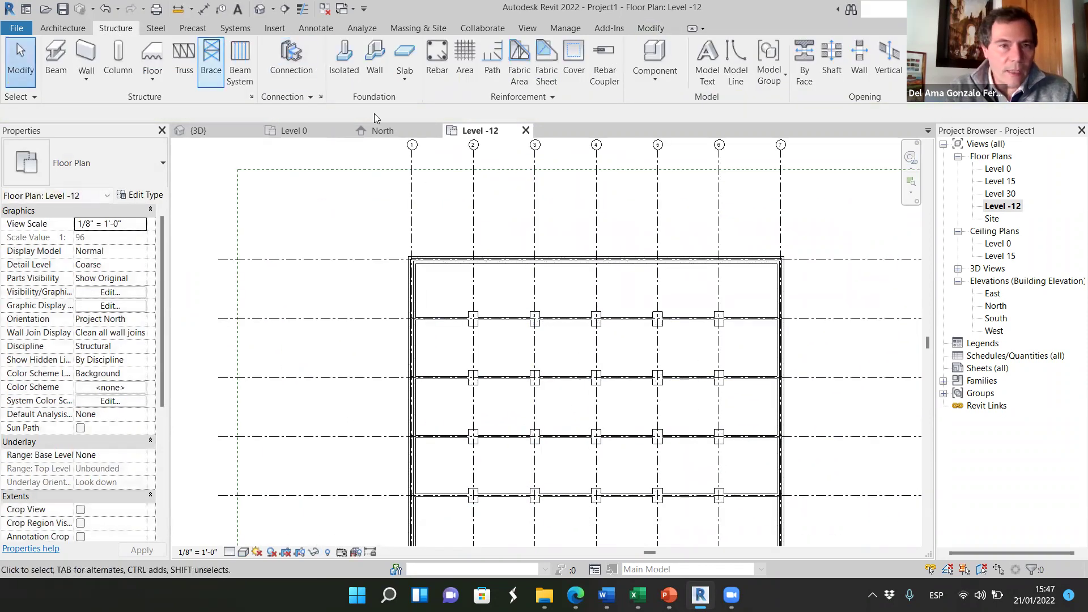
- Draw a 12 x 18 Concrete-Rectangular Beam along grid 2, from the wall on grid A to the wall on grid F
{"action": "left_click", "coordinate": [86, 56]}
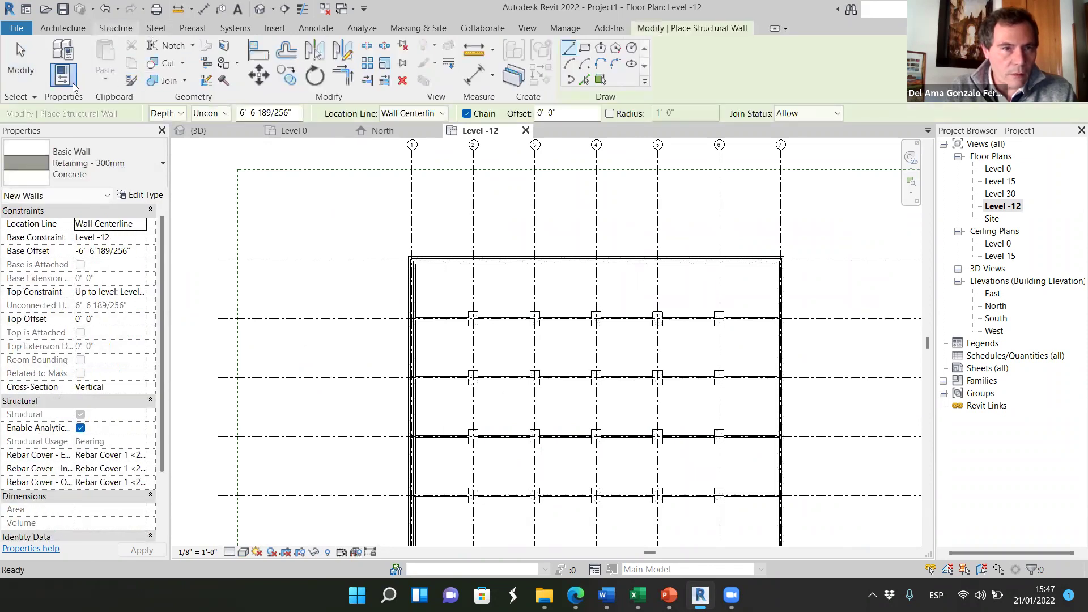
{"action": "left_click", "coordinate": [116, 28]}
{"action": "left_click", "coordinate": [55, 56]}
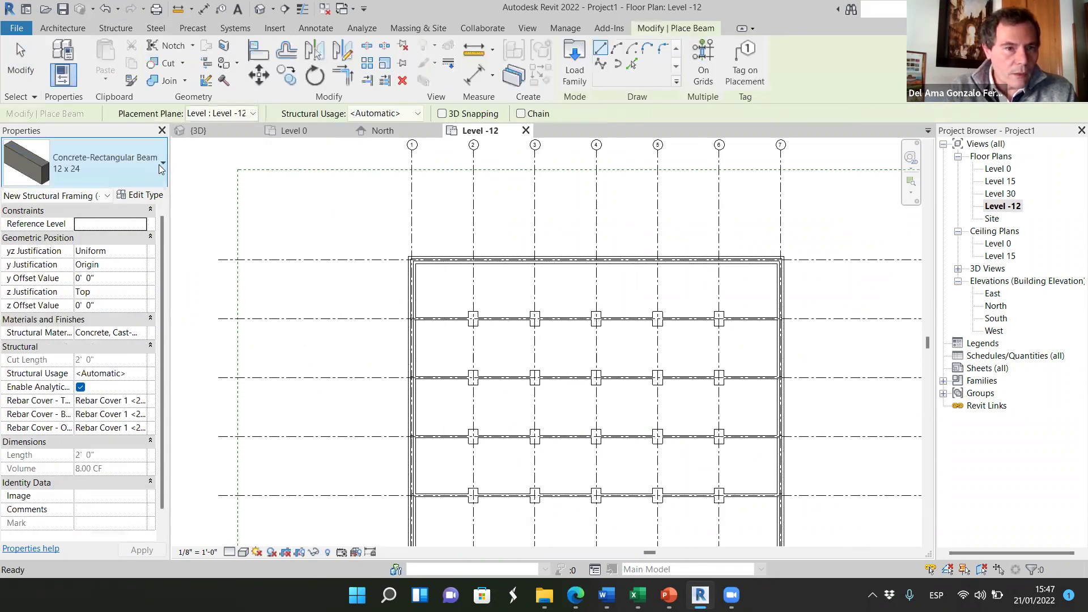
{"action": "left_click", "coordinate": [161, 170]}
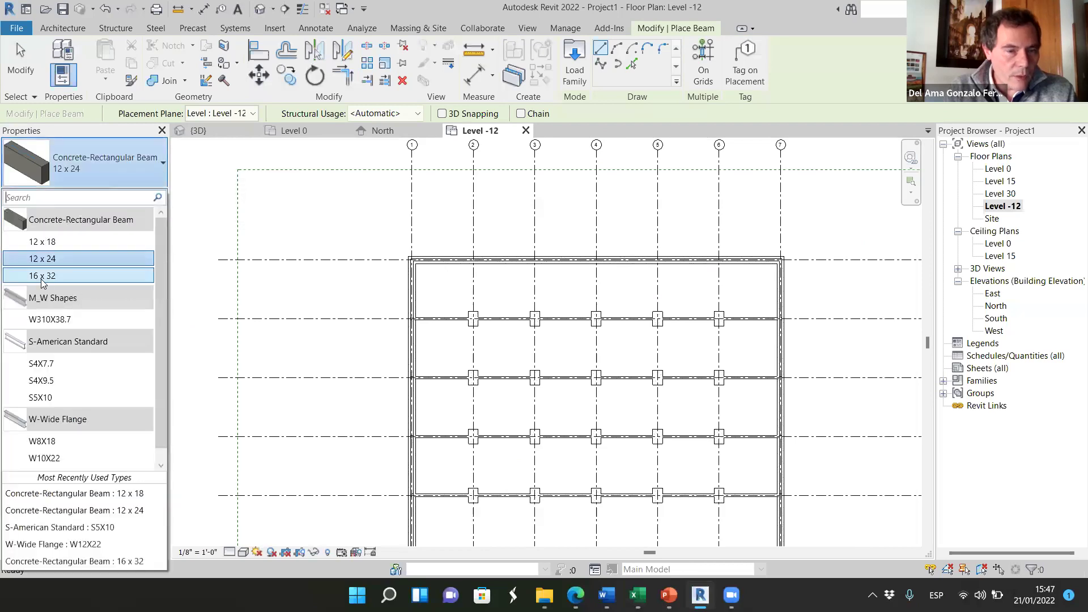
{"action": "left_click", "coordinate": [40, 242]}
{"action": "scroll", "coordinate": [502, 282], "scroll_direction": "up", "scroll_amount": 4}
{"action": "left_click", "coordinate": [423, 238]}
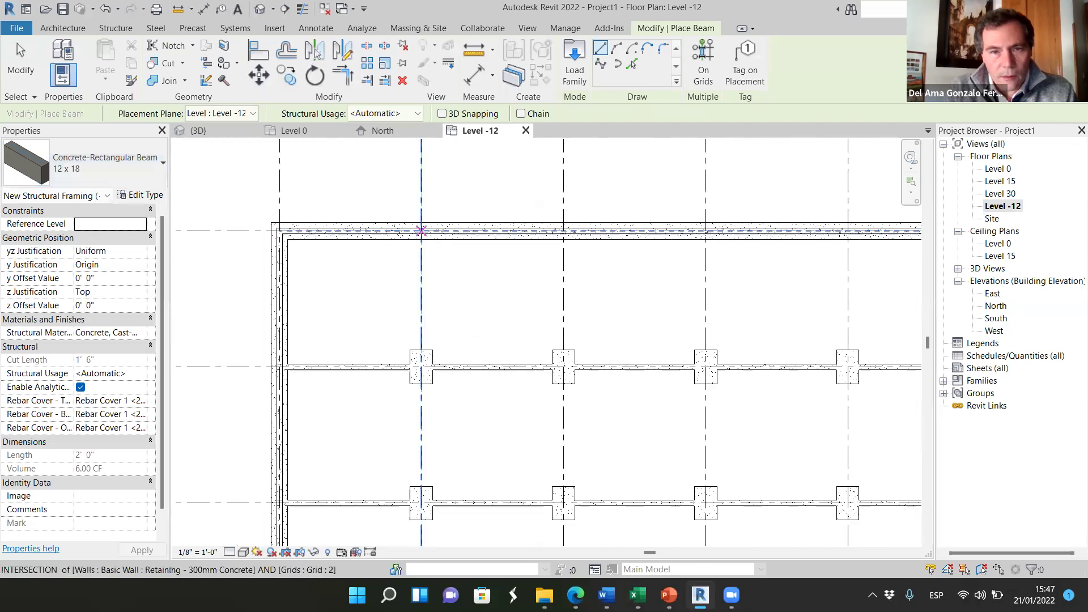
{"action": "scroll", "coordinate": [424, 188], "scroll_direction": "down", "scroll_amount": 5}
{"action": "left_click", "coordinate": [411, 415]}
{"action": "scroll", "coordinate": [427, 412], "scroll_direction": "up", "scroll_amount": 5}
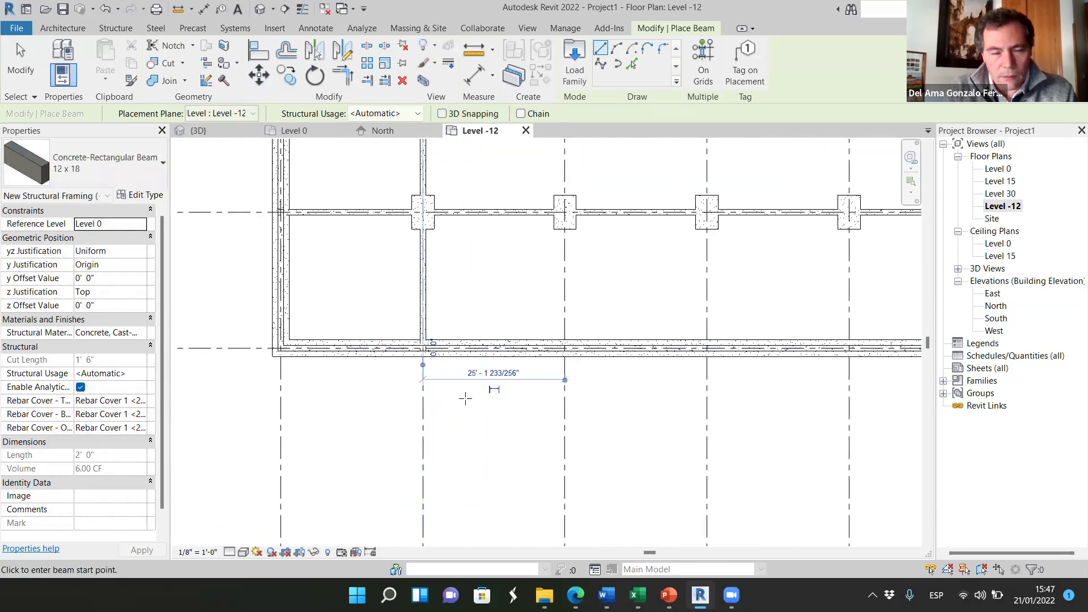
{"action": "scroll", "coordinate": [465, 397], "scroll_direction": "down", "scroll_amount": 6}
{"action": "left_click", "coordinate": [13, 61]}
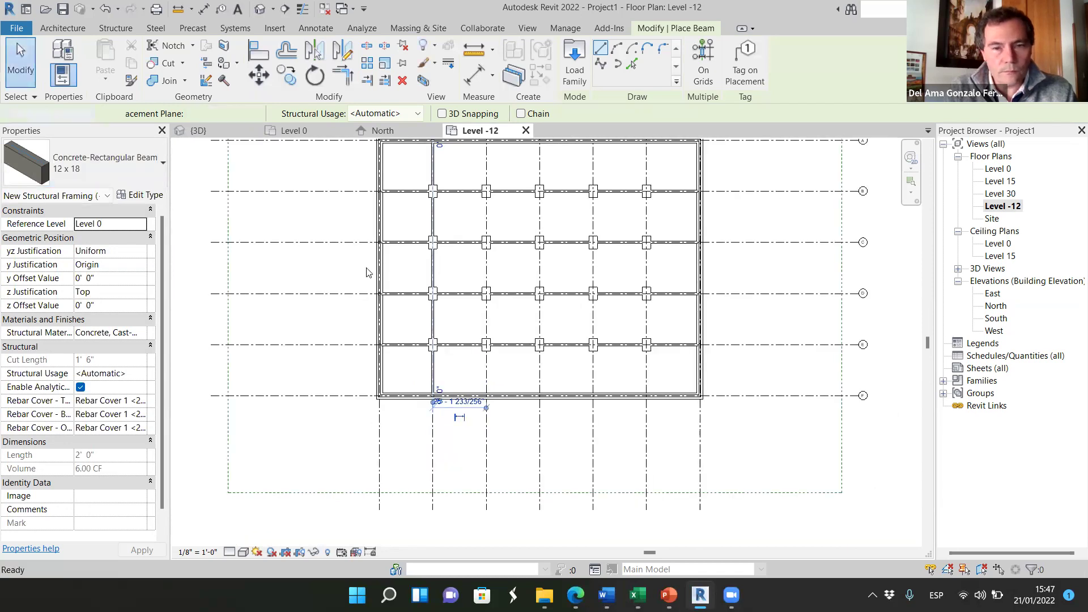
- Copy the beam on grid 2 to grids 3, 4, 5 and 6
{"action": "scroll", "coordinate": [460, 332], "scroll_direction": "up", "scroll_amount": 2}
{"action": "left_click", "coordinate": [411, 170]}
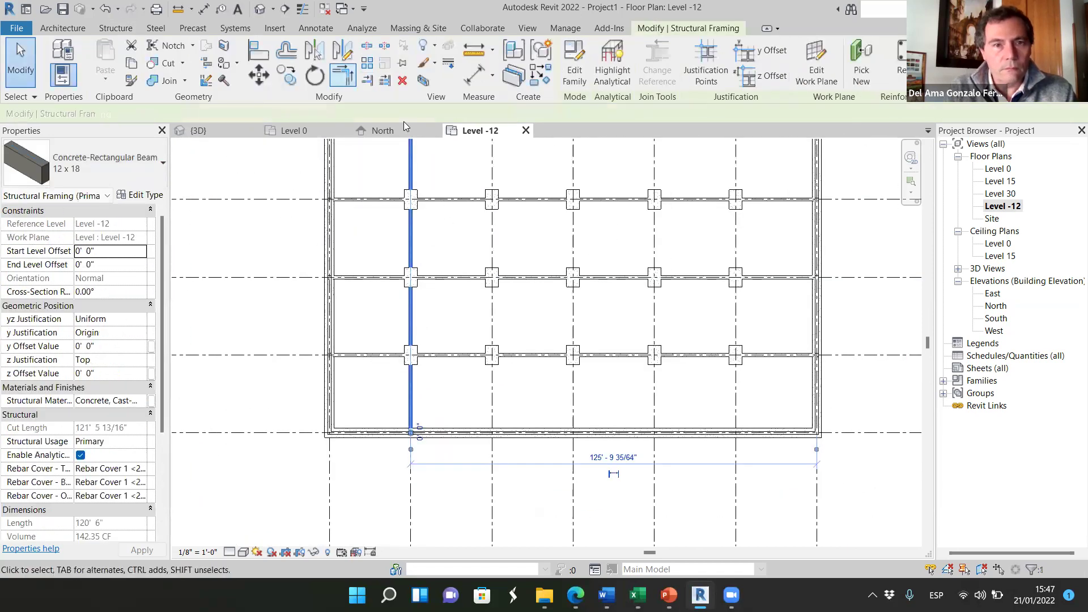
{"action": "left_click", "coordinate": [286, 75]}
{"action": "left_click", "coordinate": [410, 483]}
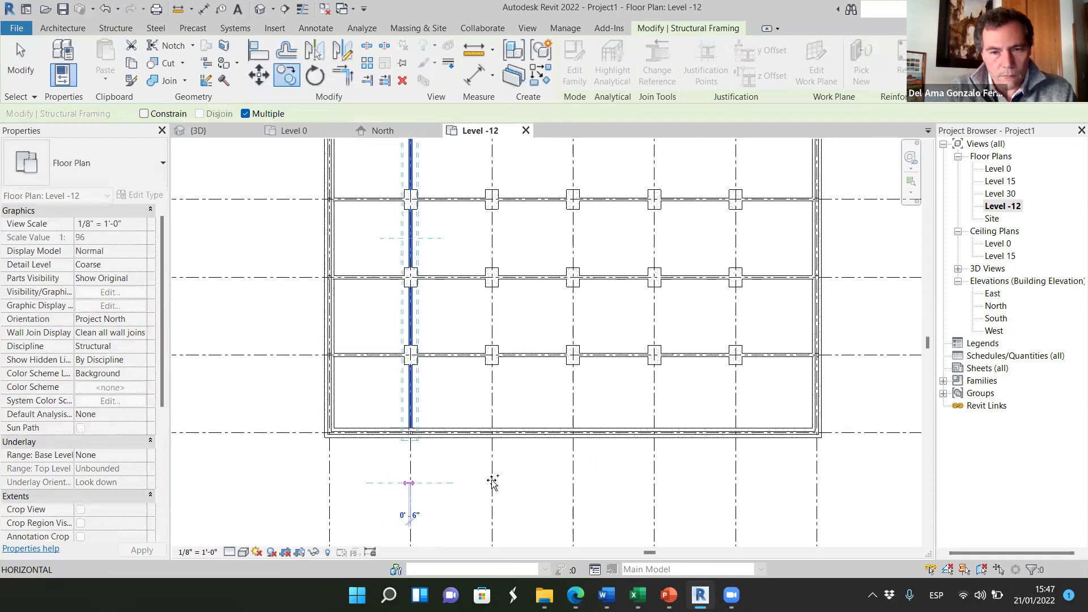
{"action": "left_click", "coordinate": [558, 483]}
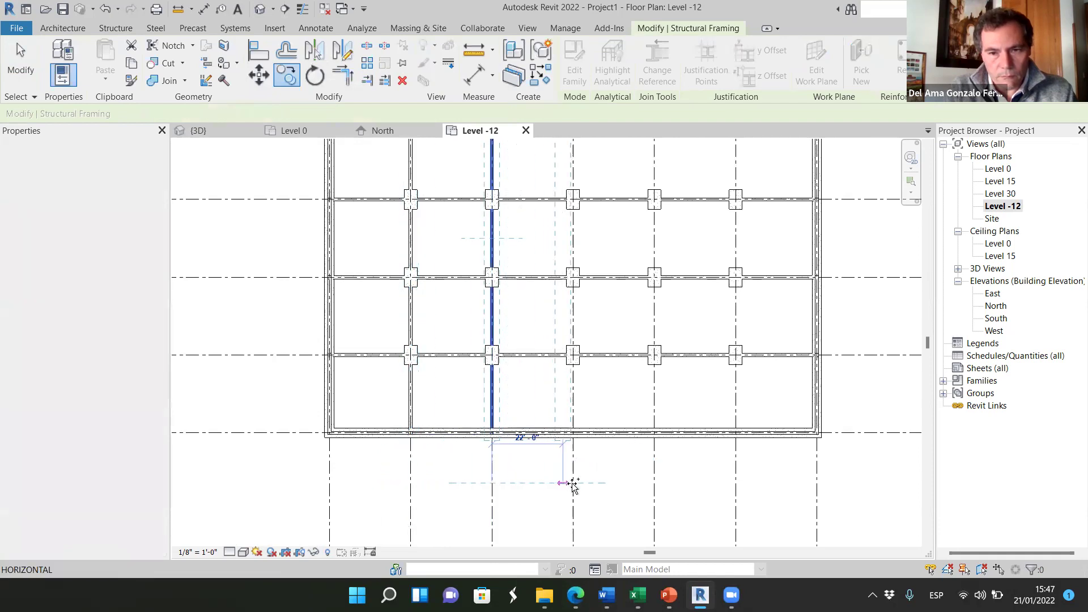
{"action": "left_click", "coordinate": [654, 484]}
{"action": "left_click", "coordinate": [737, 484]}
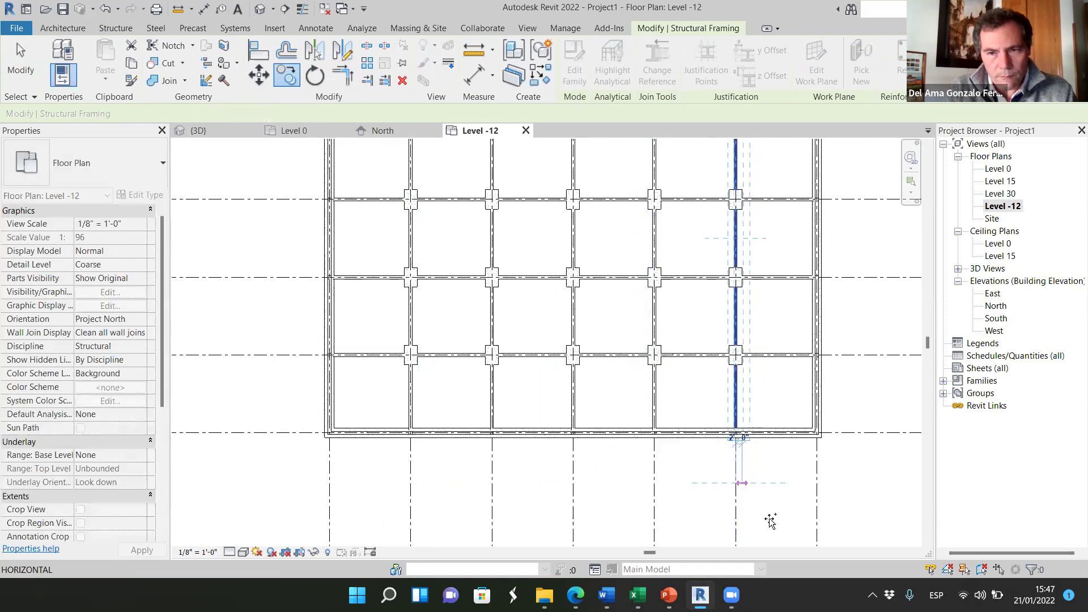
{"action": "key", "text": "Escape"}
{"action": "key", "text": "Escape"}
{"action": "key", "text": "z"}
{"action": "key", "text": "f"}
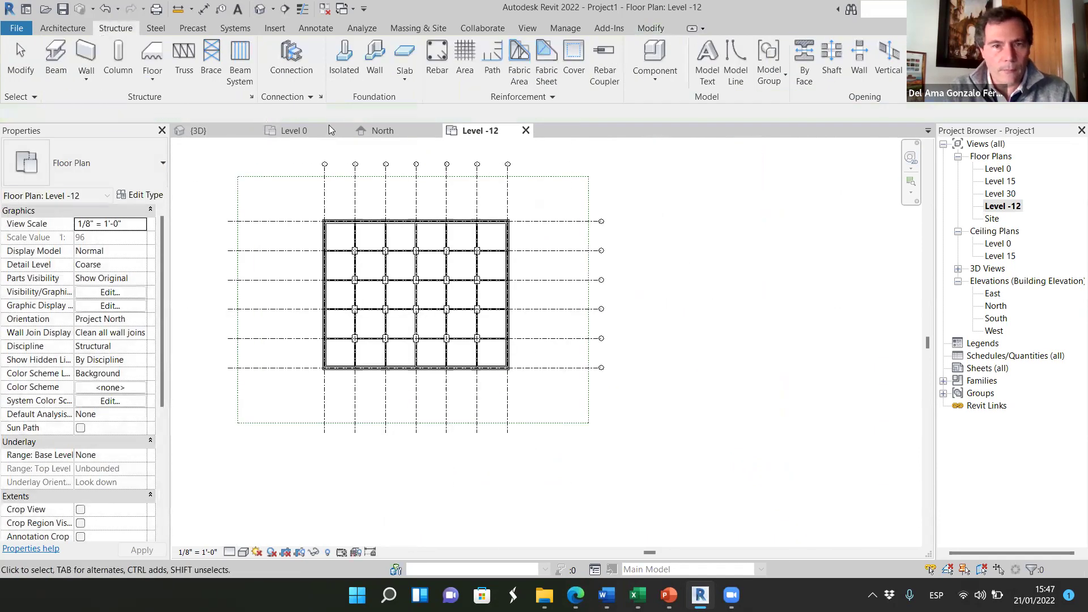
- Inspect the two-way connecting beam grid in 3D, including its junctions with the footings and retaining walls
{"action": "left_click", "coordinate": [220, 131]}
{"action": "scroll", "coordinate": [340, 324], "scroll_direction": "down", "scroll_amount": 5}
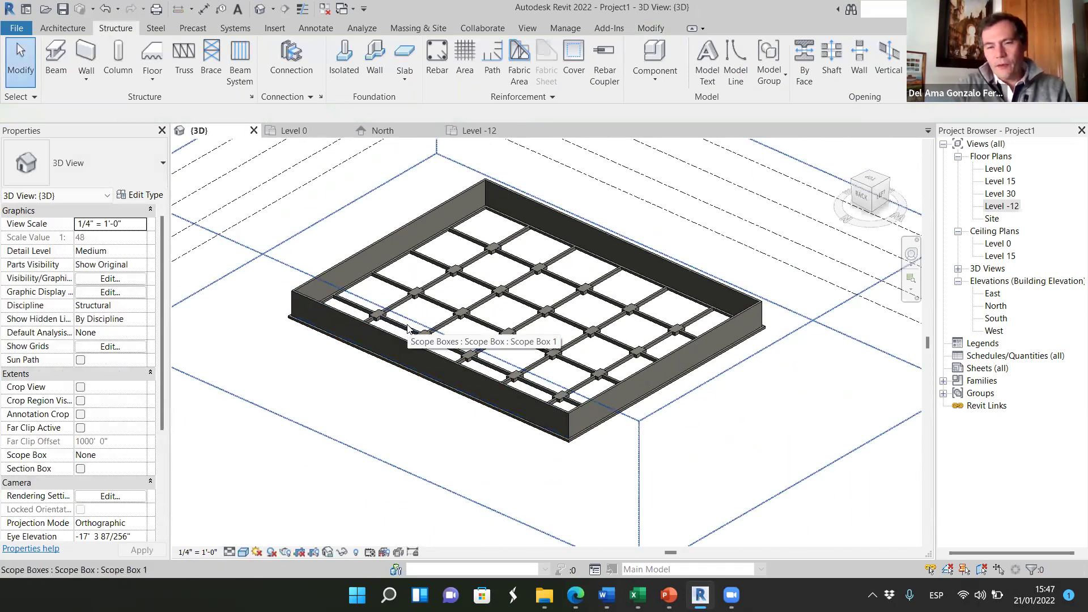
{"action": "scroll", "coordinate": [408, 329], "scroll_direction": "up", "scroll_amount": 1}
{"action": "scroll", "coordinate": [538, 275], "scroll_direction": "up", "scroll_amount": 4}
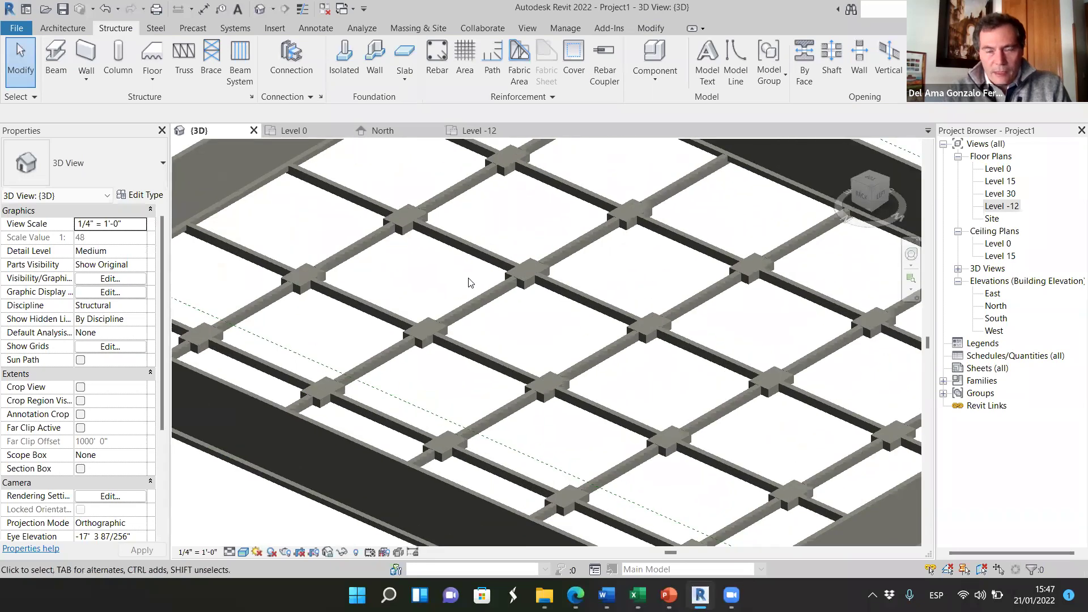
{"action": "scroll", "coordinate": [406, 314], "scroll_direction": "down", "scroll_amount": 2}
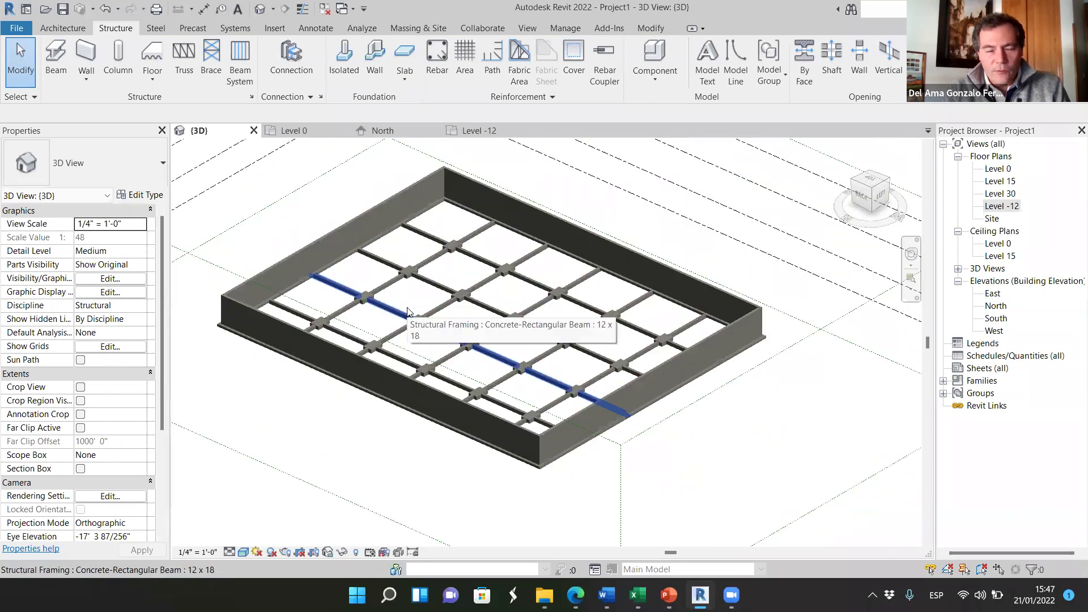
{"action": "scroll", "coordinate": [558, 297], "scroll_direction": "up", "scroll_amount": 1}
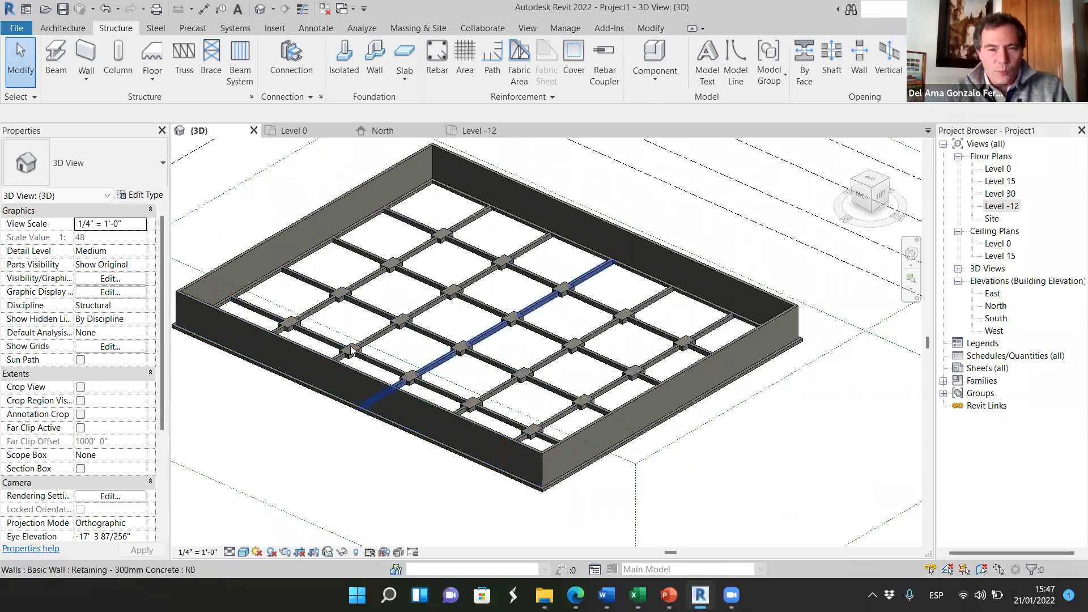
{"action": "scroll", "coordinate": [496, 316], "scroll_direction": "up", "scroll_amount": 2}
{"action": "scroll", "coordinate": [498, 342], "scroll_direction": "down", "scroll_amount": 1}
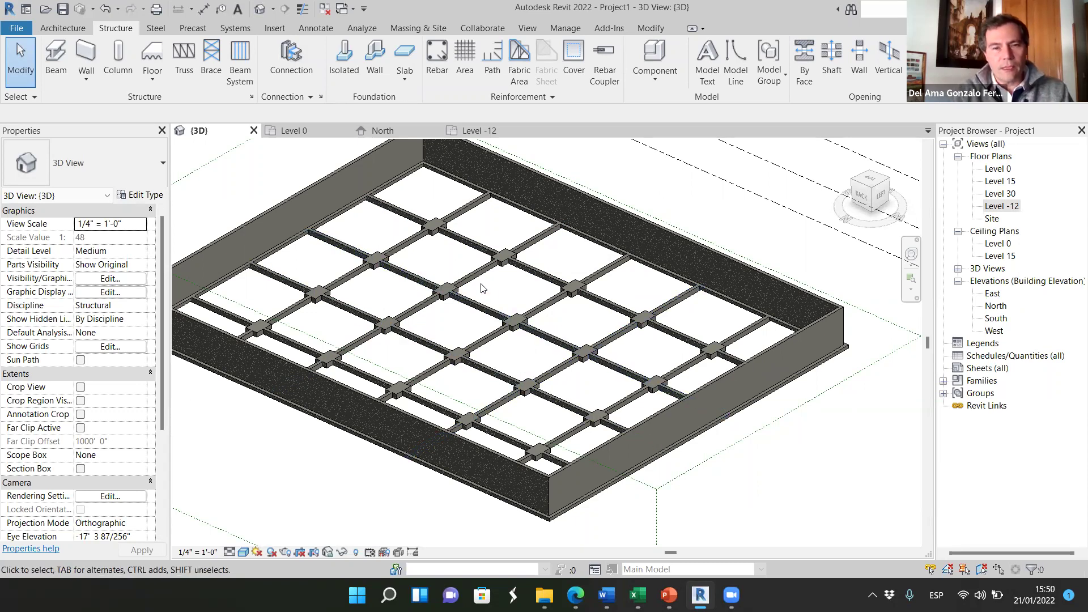
{"action": "scroll", "coordinate": [670, 419], "scroll_direction": "down", "scroll_amount": 1}
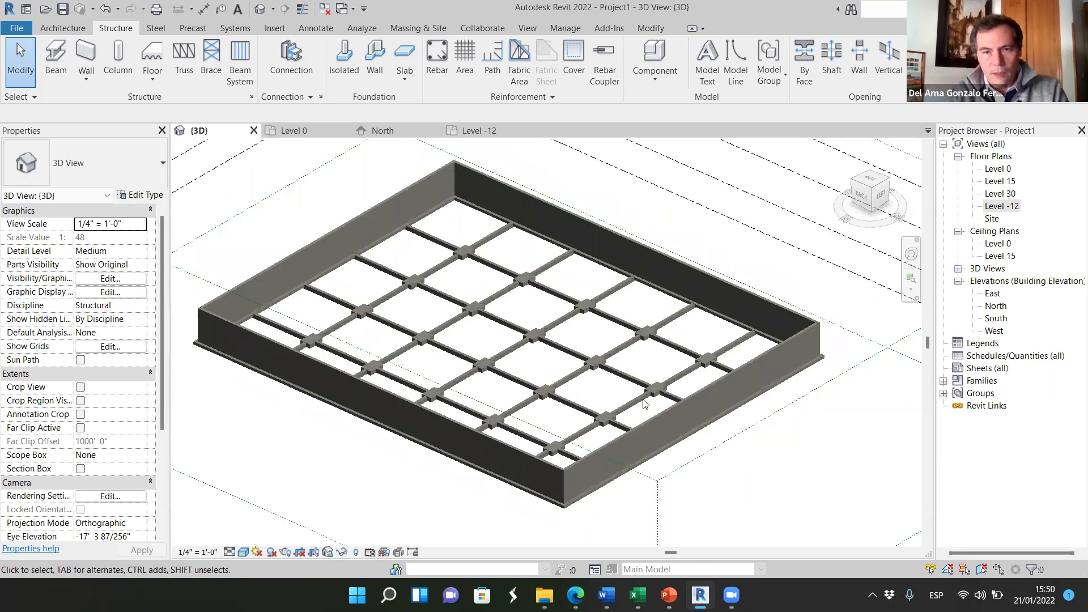
{"action": "mouse_move", "coordinate": [639, 409]}
{"action": "middle_mouse_down", "text": "shift"}
{"action": "mouse_move", "coordinate": [697, 425]}
{"action": "mouse_move", "coordinate": [598, 406]}
{"action": "mouse_move", "coordinate": [629, 422]}
{"action": "middle_mouse_up", "text": "shift"}
{"action": "scroll", "coordinate": [653, 434], "scroll_direction": "up", "scroll_amount": 1}
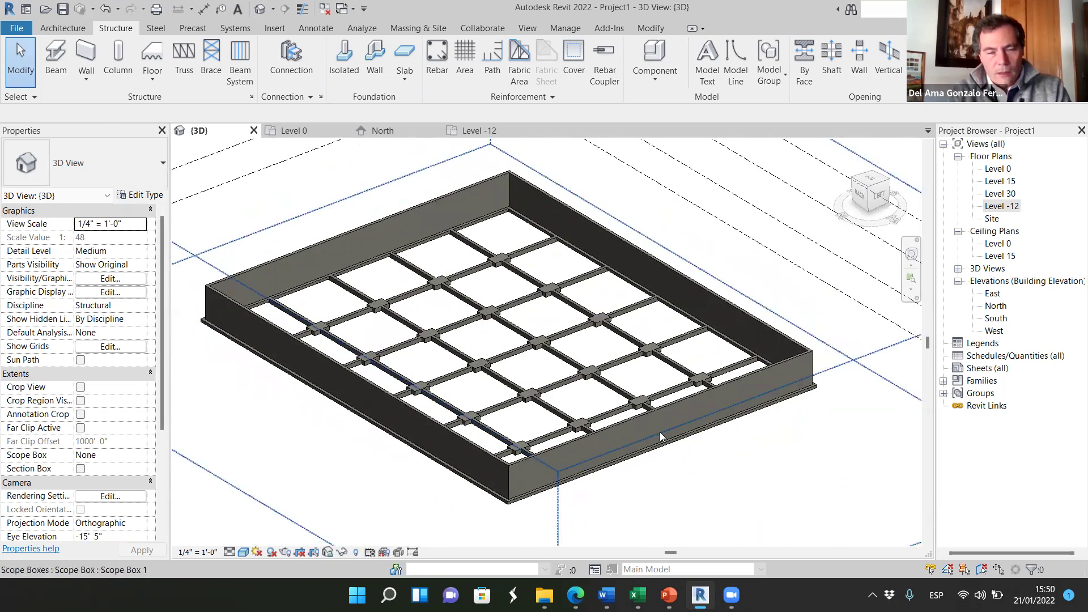
{"action": "scroll", "coordinate": [624, 430], "scroll_direction": "up", "scroll_amount": 1}
{"action": "scroll", "coordinate": [594, 428], "scroll_direction": "up", "scroll_amount": 2}
{"action": "scroll", "coordinate": [672, 345], "scroll_direction": "down", "scroll_amount": 2}
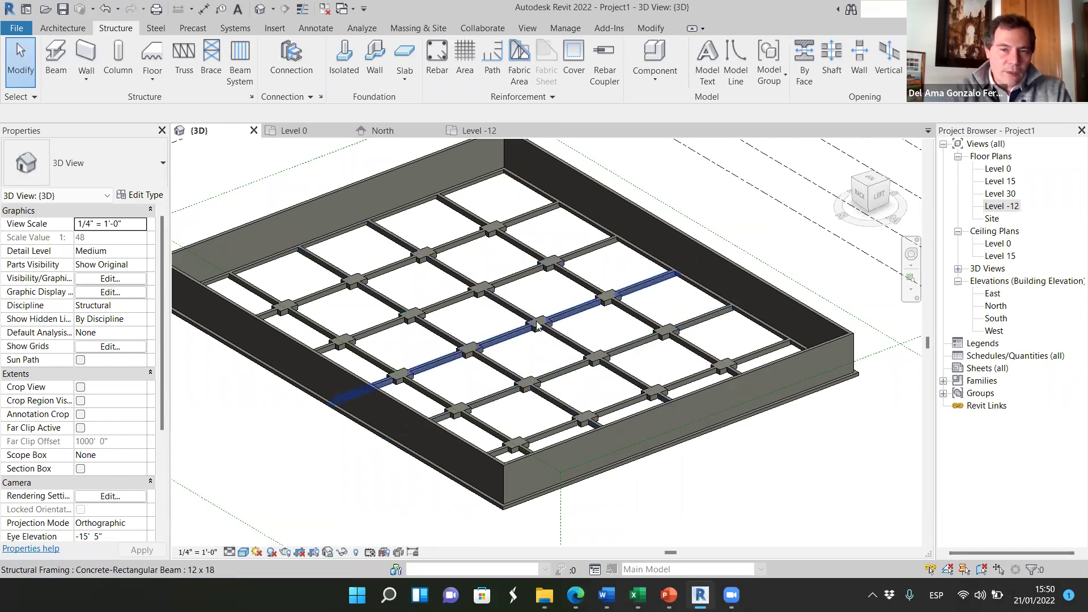
{"action": "scroll", "coordinate": [542, 327], "scroll_direction": "up", "scroll_amount": 1}
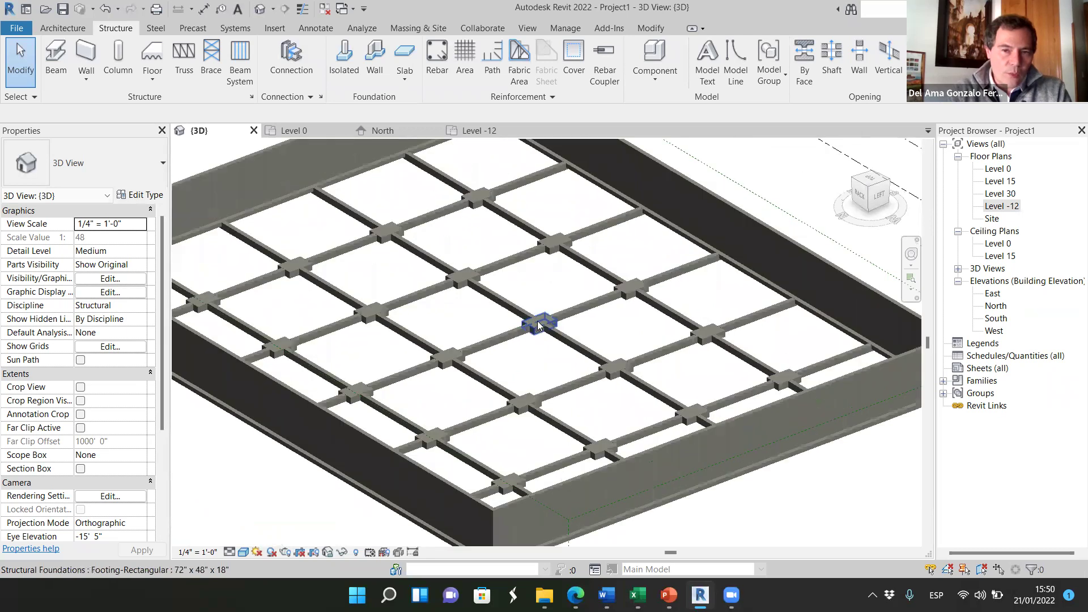
{"action": "scroll", "coordinate": [540, 328], "scroll_direction": "up", "scroll_amount": 1}
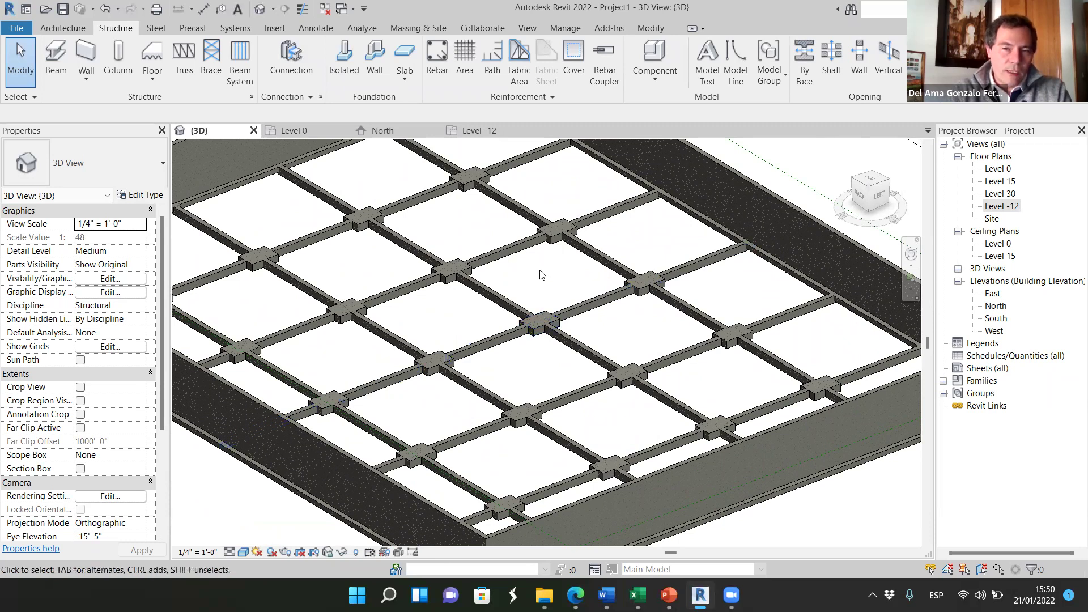
{"action": "scroll", "coordinate": [540, 275], "scroll_direction": "down", "scroll_amount": 2}
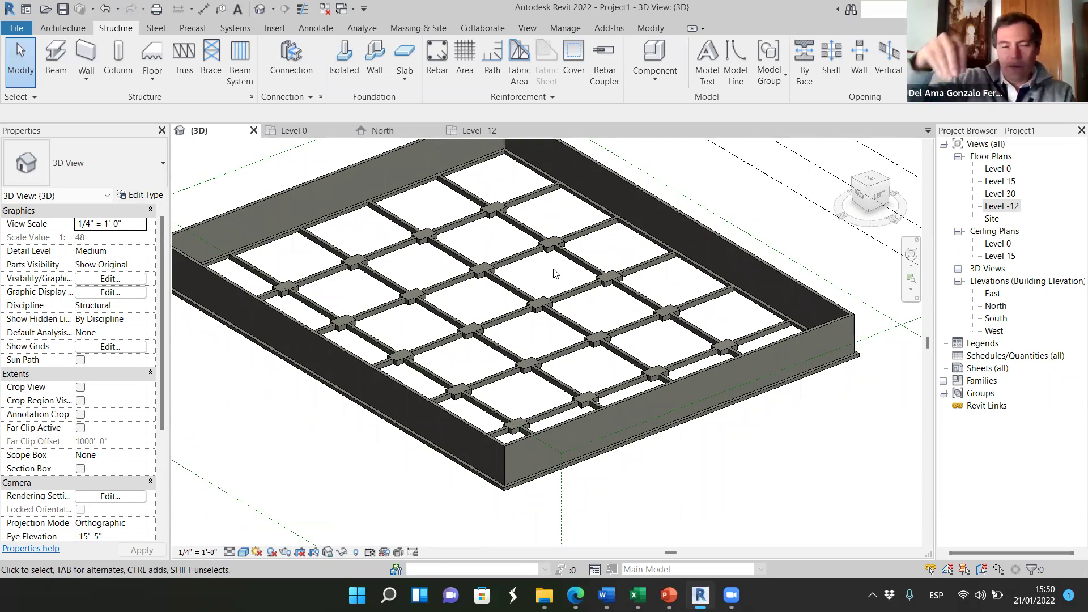
{"action": "scroll", "coordinate": [392, 363], "scroll_direction": "down", "scroll_amount": 2}
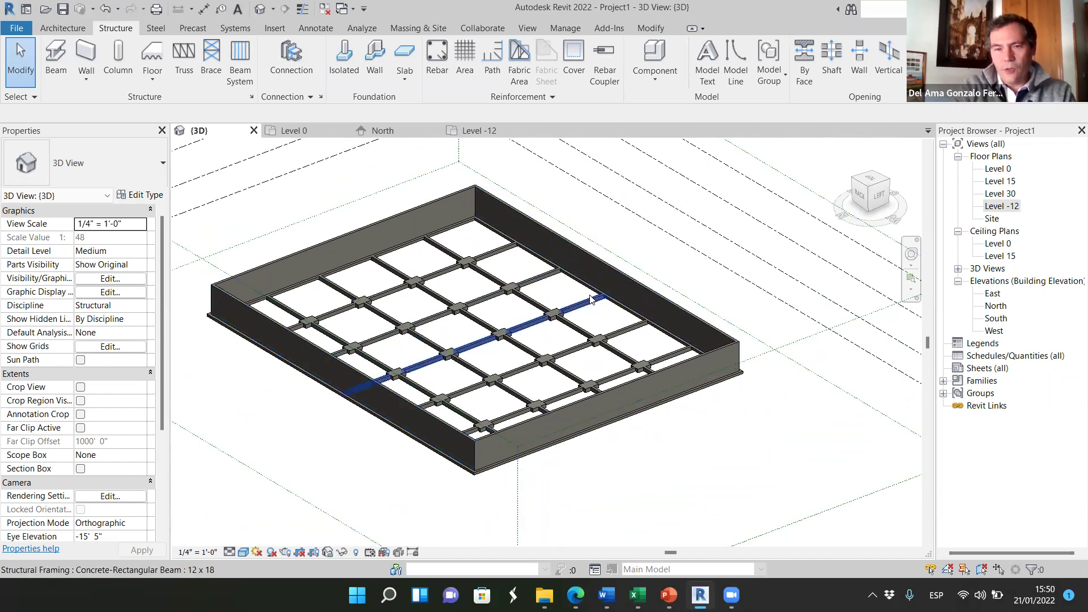
{"action": "middle_click_drag", "start_coordinate": [522, 325], "coordinate": [521, 369], "text": "shift"}
{"action": "scroll", "coordinate": [521, 369], "scroll_direction": "up", "scroll_amount": 2}
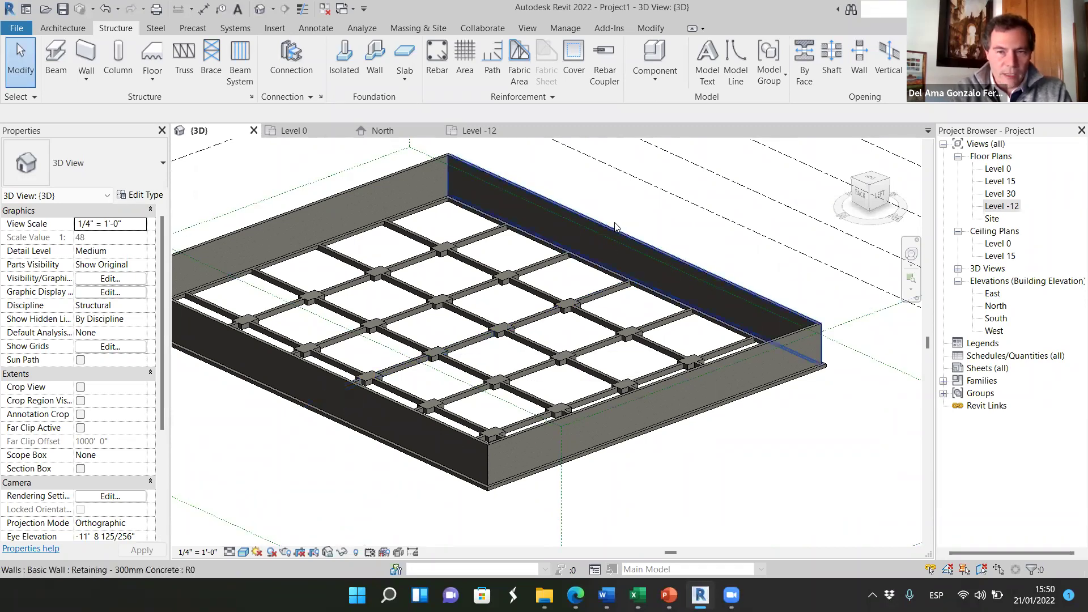
{"action": "scroll", "coordinate": [811, 336], "scroll_direction": "up", "scroll_amount": 2}
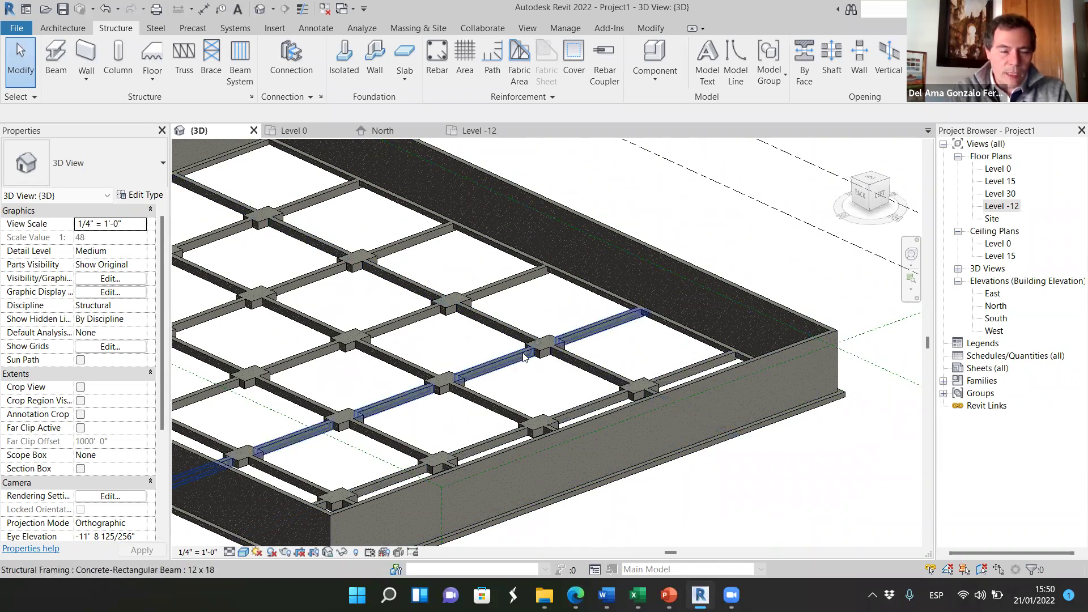
{"action": "scroll", "coordinate": [493, 386], "scroll_direction": "down", "scroll_amount": 3}
{"action": "middle_click_drag", "start_coordinate": [489, 393], "coordinate": [490, 380], "text": "shift"}
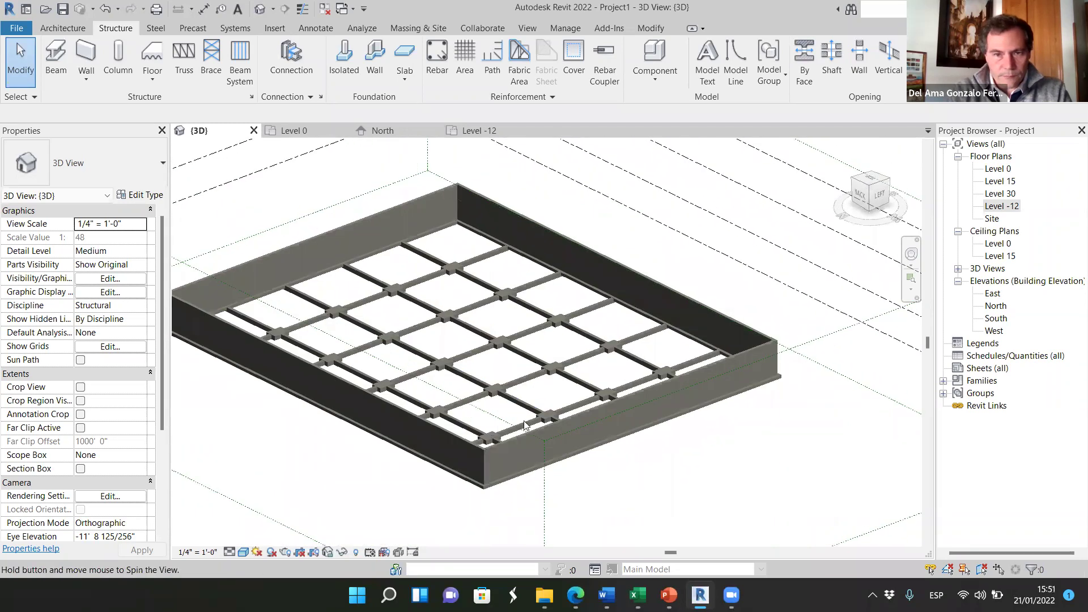
- Start the structural Column command in the Level -12 plan and check which column types are loaded
{"action": "left_click", "coordinate": [491, 132]}
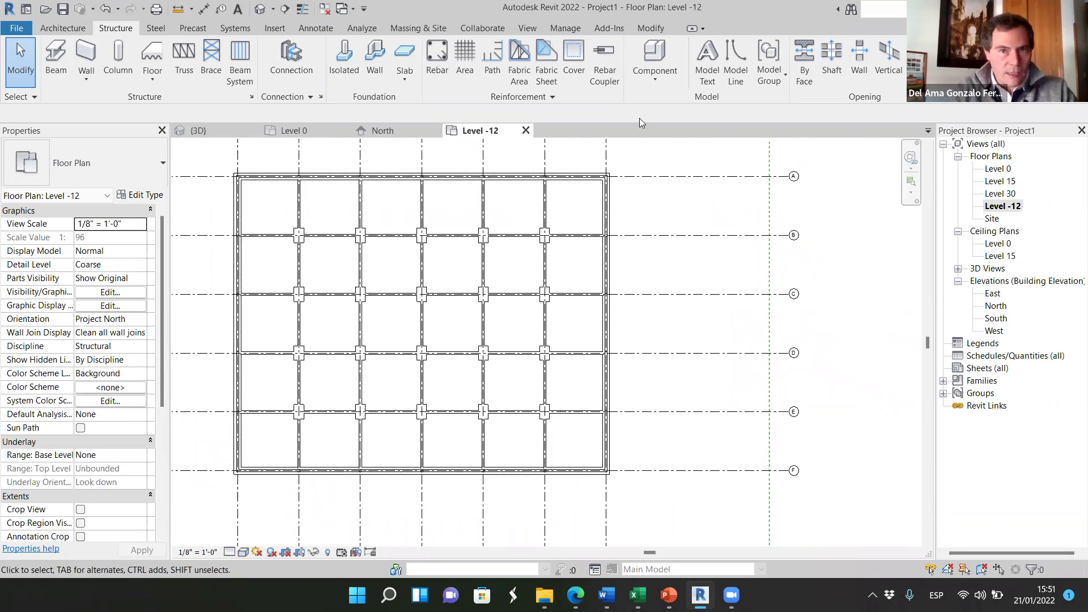
{"action": "left_click", "coordinate": [121, 54]}
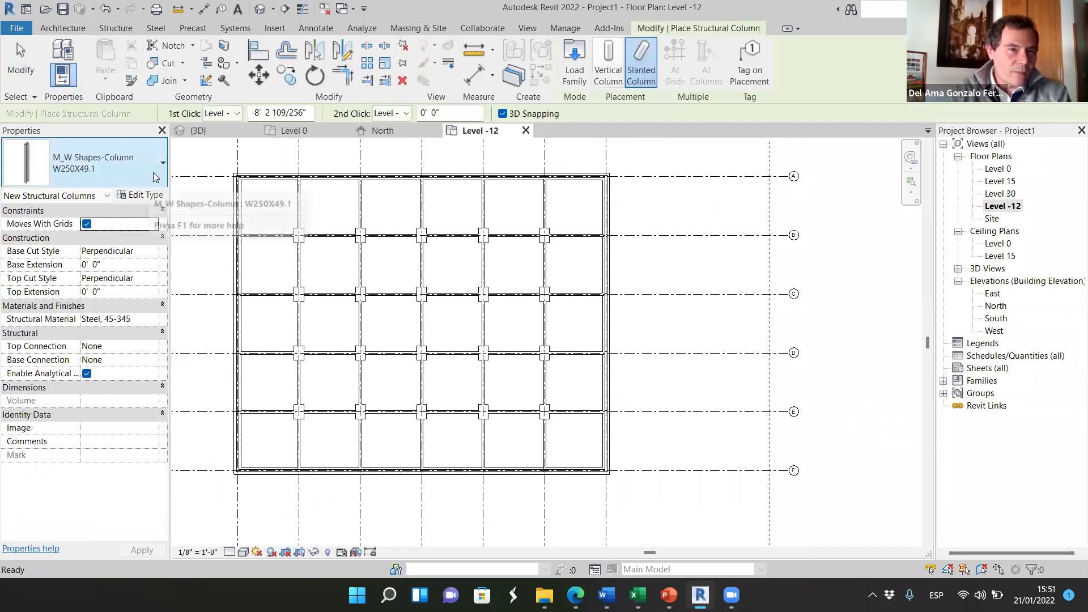
{"action": "left_click", "coordinate": [161, 170]}
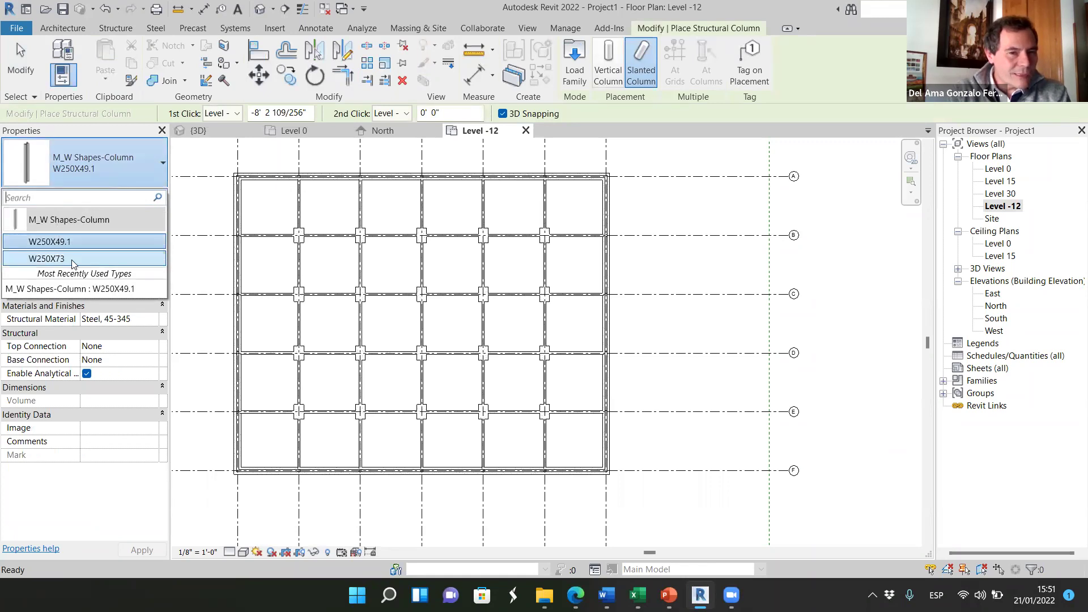
{"action": "left_click", "coordinate": [831, 218]}
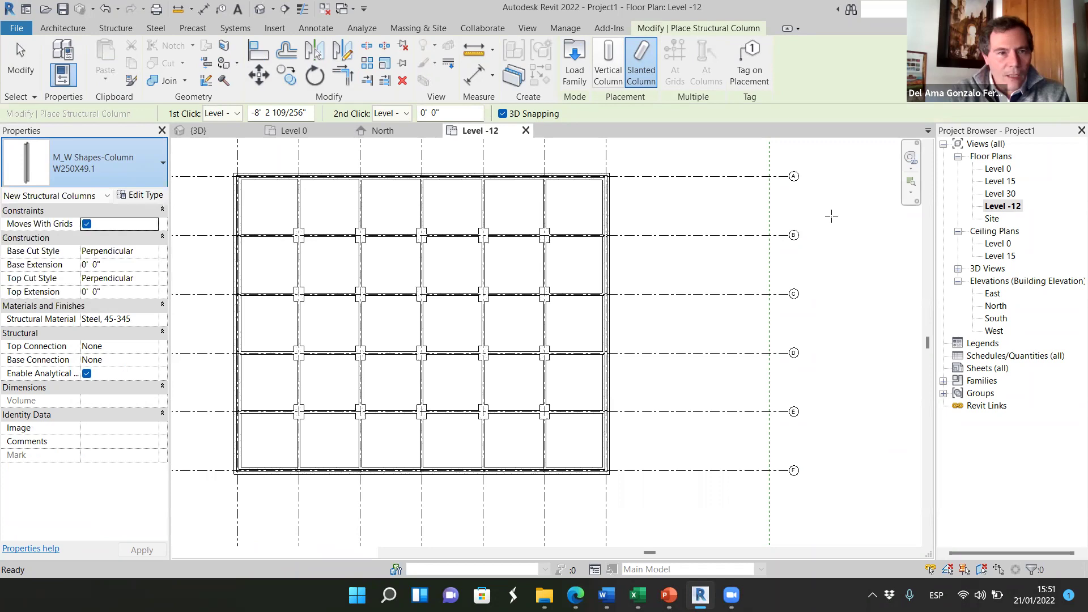
- Compare the types offered by the Structural Column and Architectural Column commands in the Level -12 plan
{"action": "left_click", "coordinate": [70, 30]}
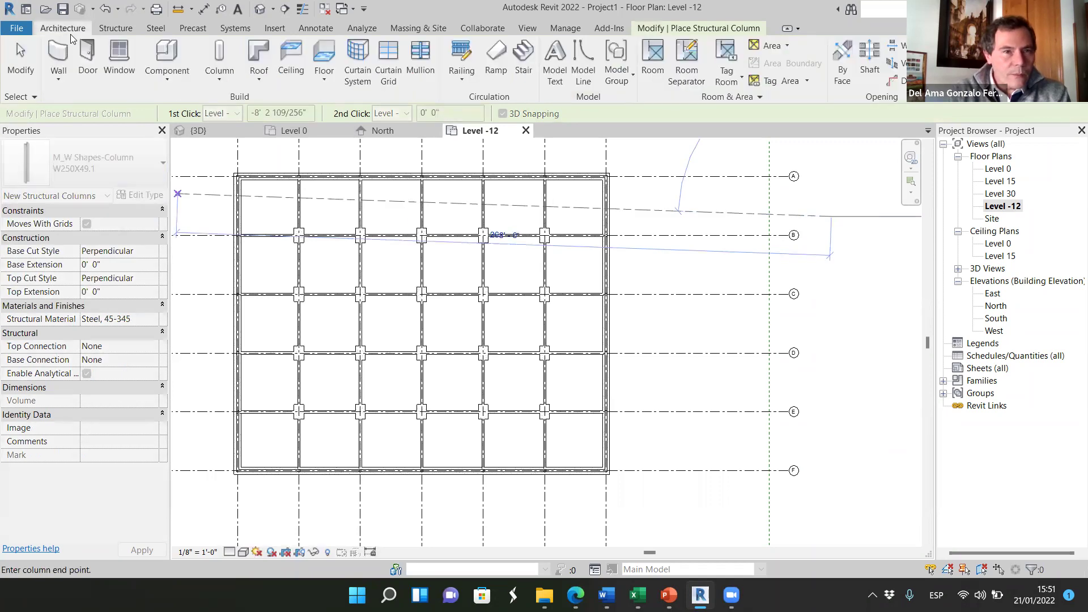
{"action": "left_click", "coordinate": [167, 79]}
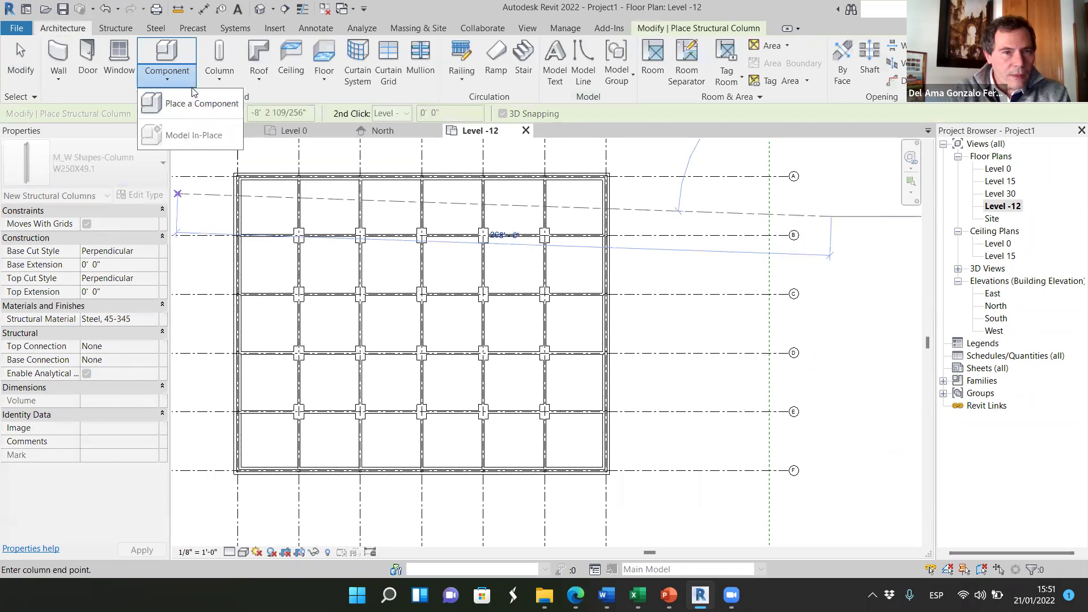
{"action": "left_click", "coordinate": [219, 73]}
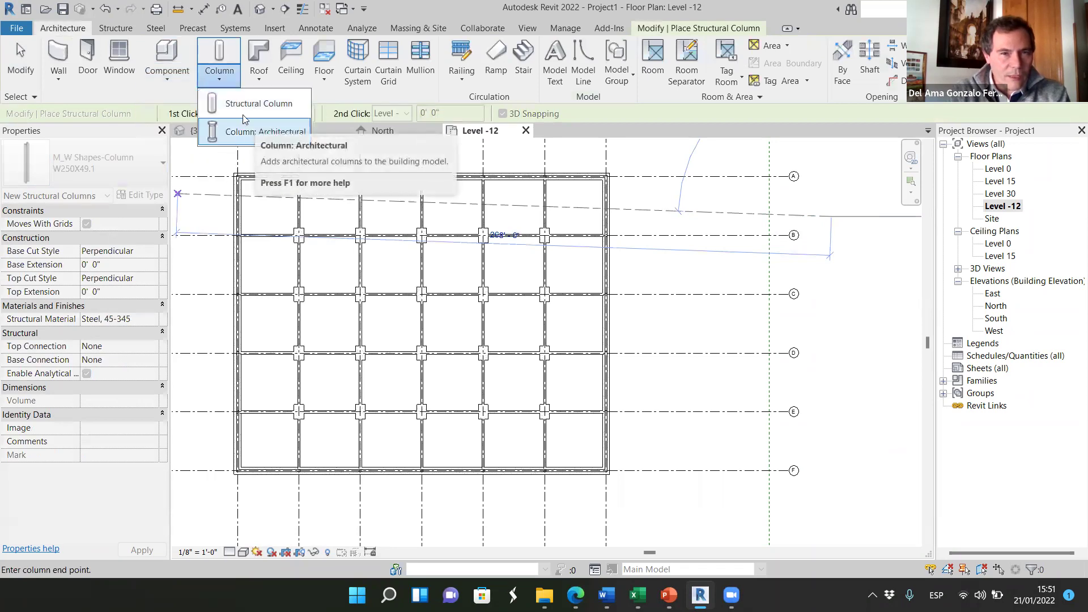
{"action": "left_click", "coordinate": [244, 106]}
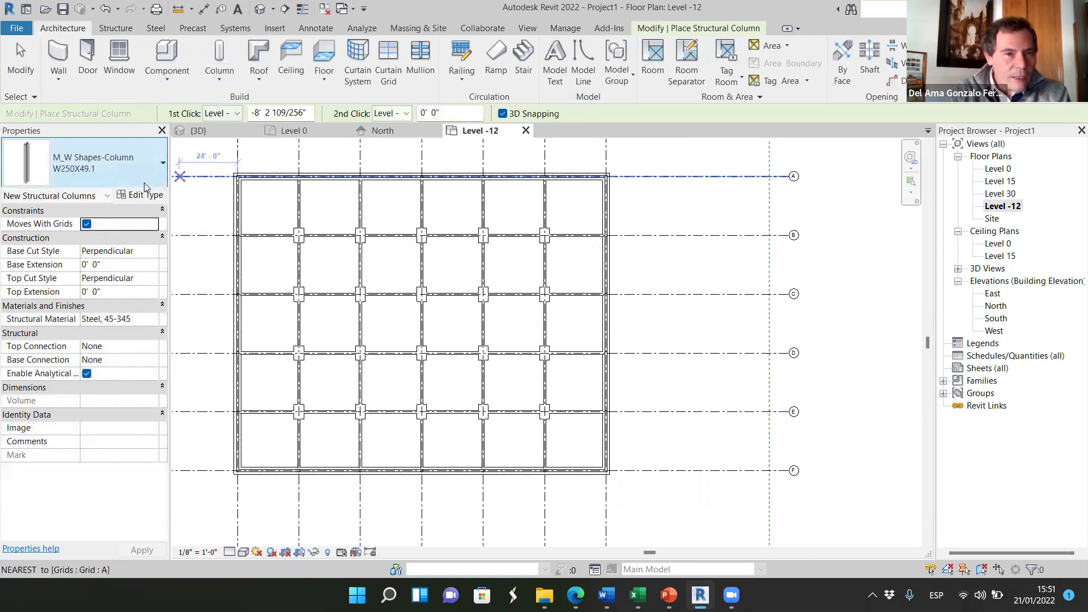
{"action": "left_click", "coordinate": [141, 167]}
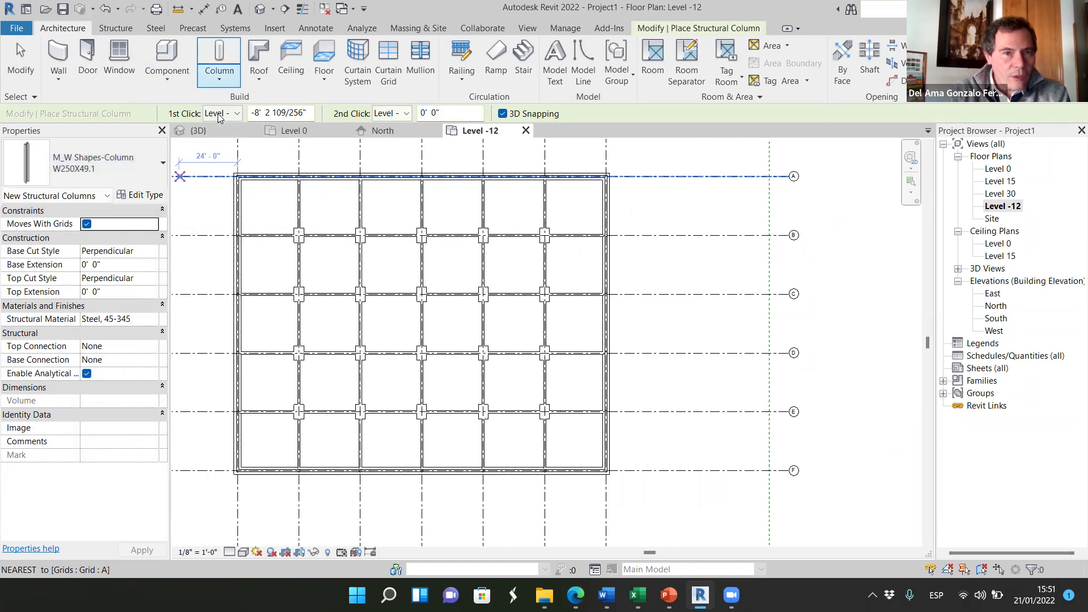
{"action": "left_click", "coordinate": [219, 81]}
{"action": "left_click", "coordinate": [244, 132]}
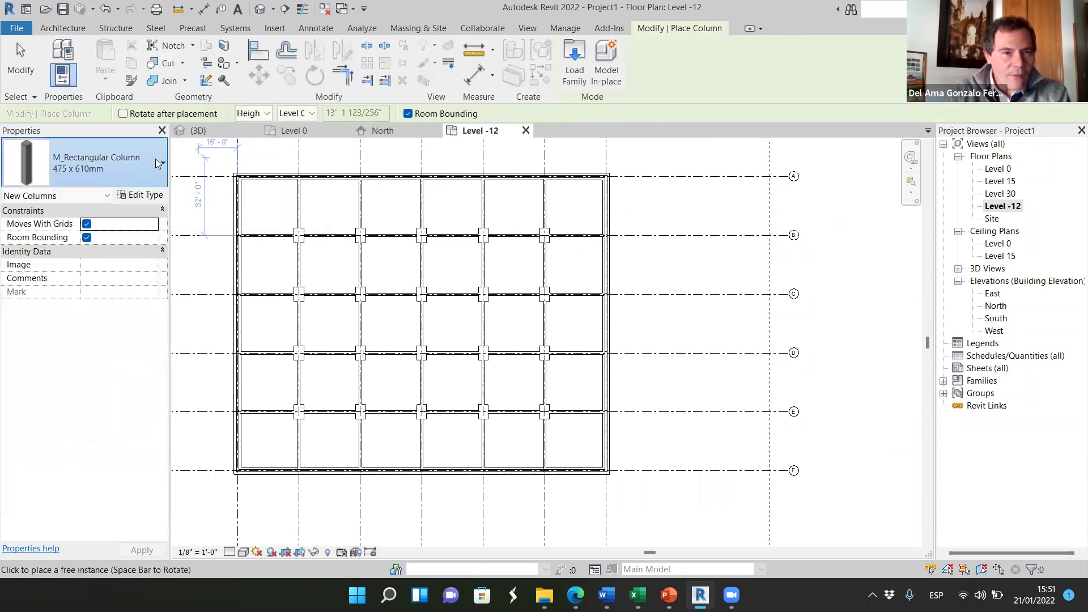
{"action": "left_click", "coordinate": [68, 163]}
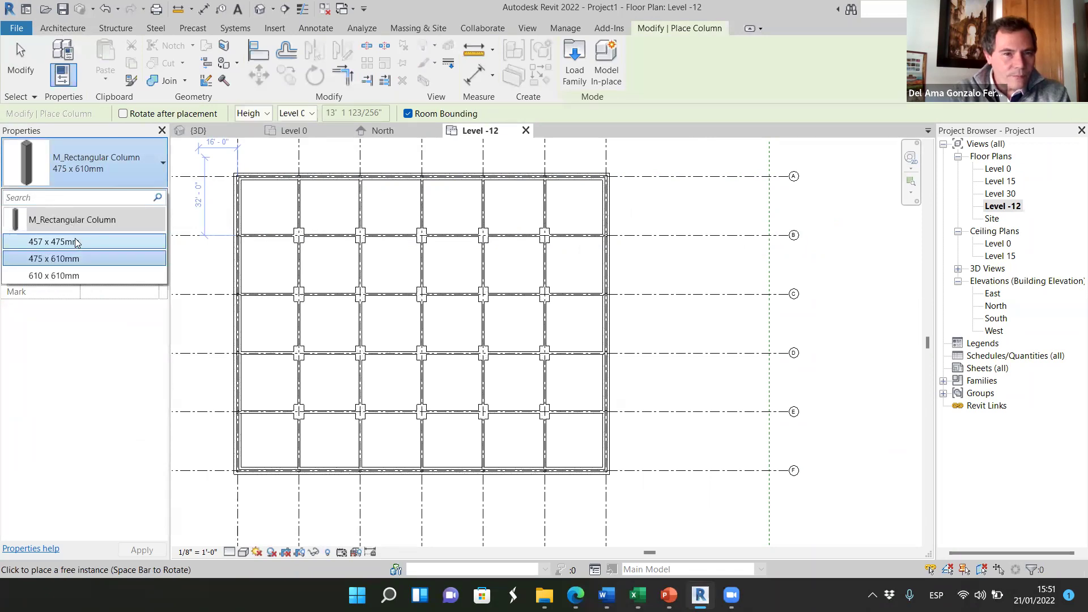
{"action": "mouse_move", "coordinate": [68, 225]}
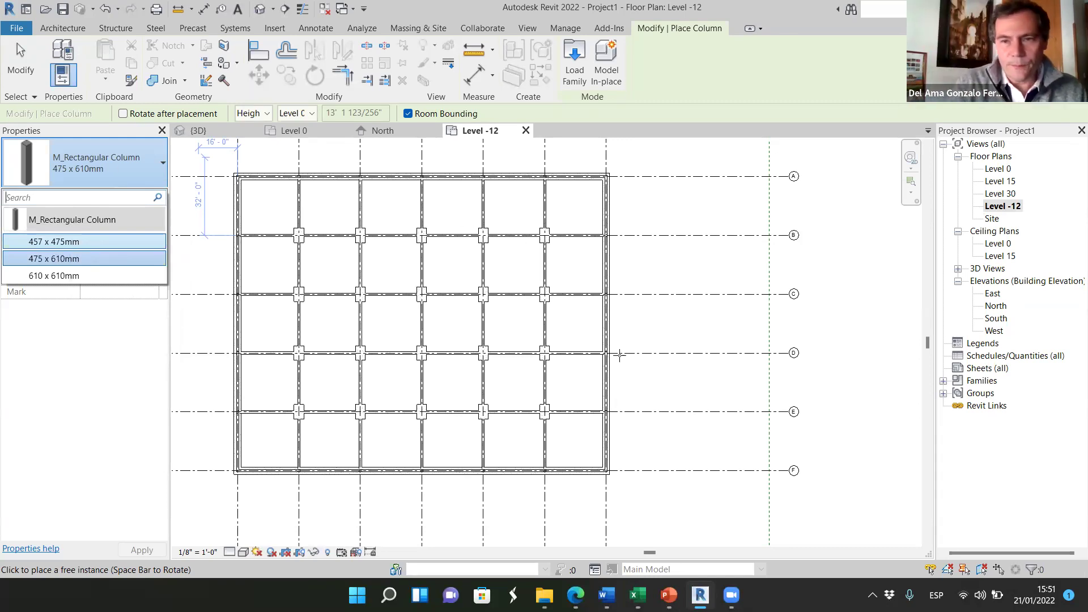
- Try placing a 475 x 610mm M_Rectangular Column architectural column on grid C outside the building, and remove it again
{"action": "left_click", "coordinate": [809, 296]}
{"action": "left_click", "coordinate": [850, 295]}
{"action": "key", "text": "Escape"}
{"action": "key", "text": "Escape"}
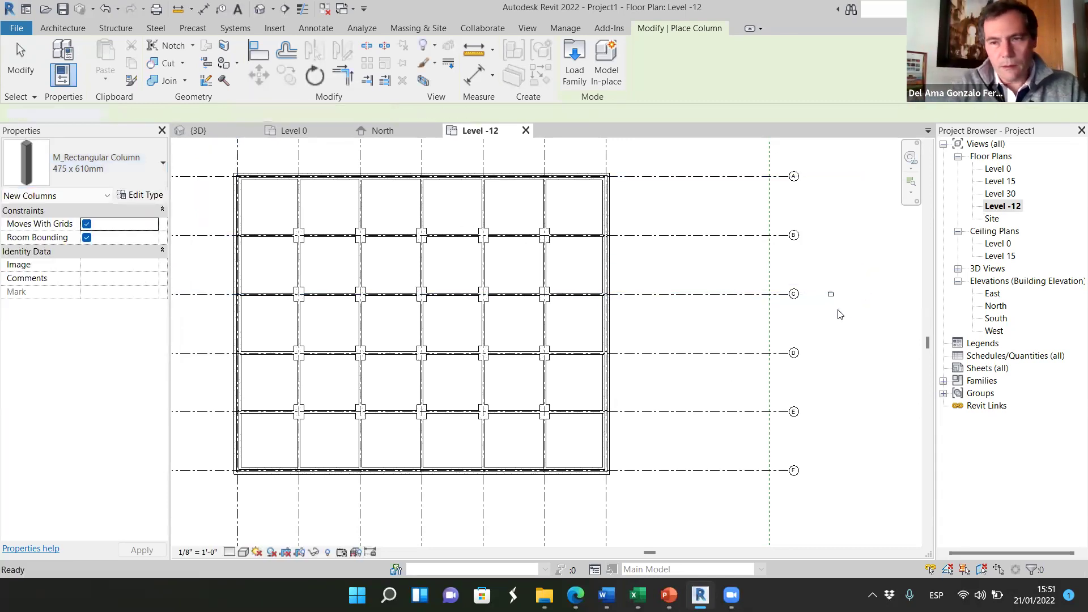
{"action": "left_click", "coordinate": [831, 294]}
{"action": "key", "text": "Escape"}
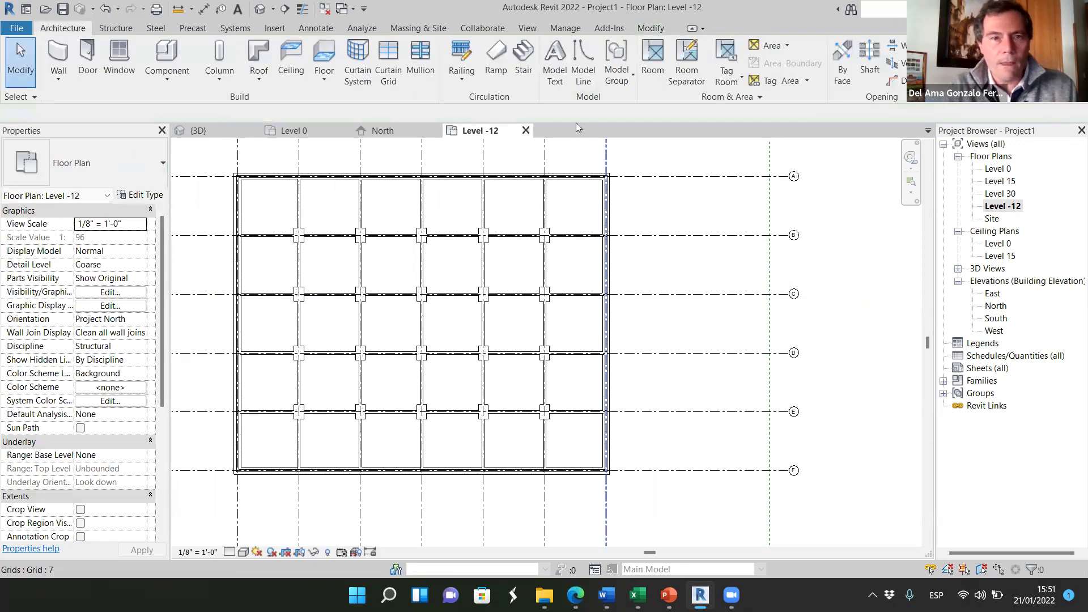
- Start loading a family and browse the US library to the Concrete folder under Structural Columns
{"action": "left_click", "coordinate": [276, 29]}
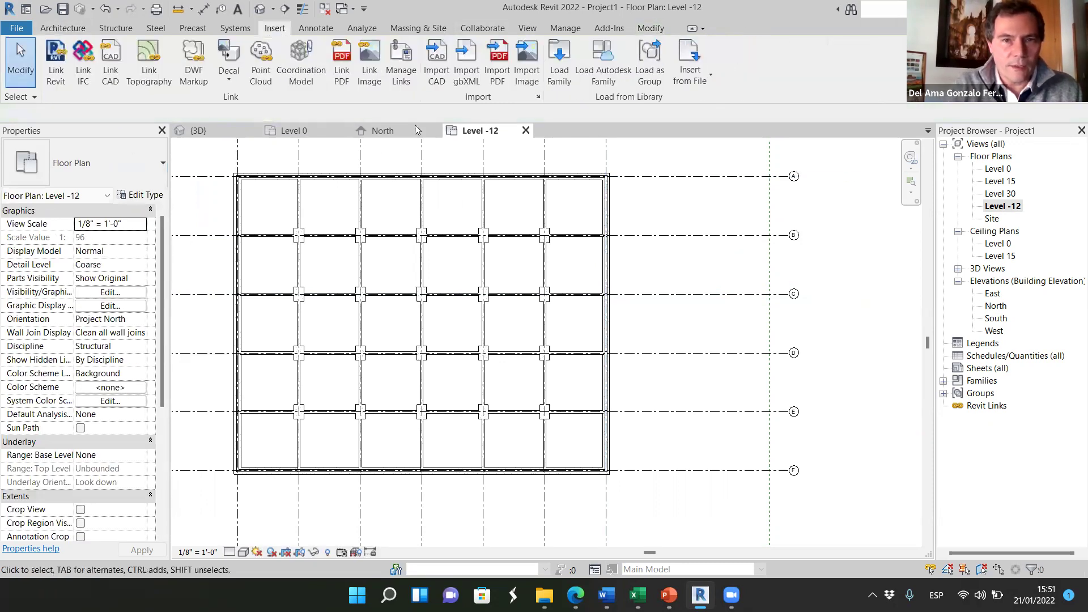
{"action": "left_click", "coordinate": [560, 63]}
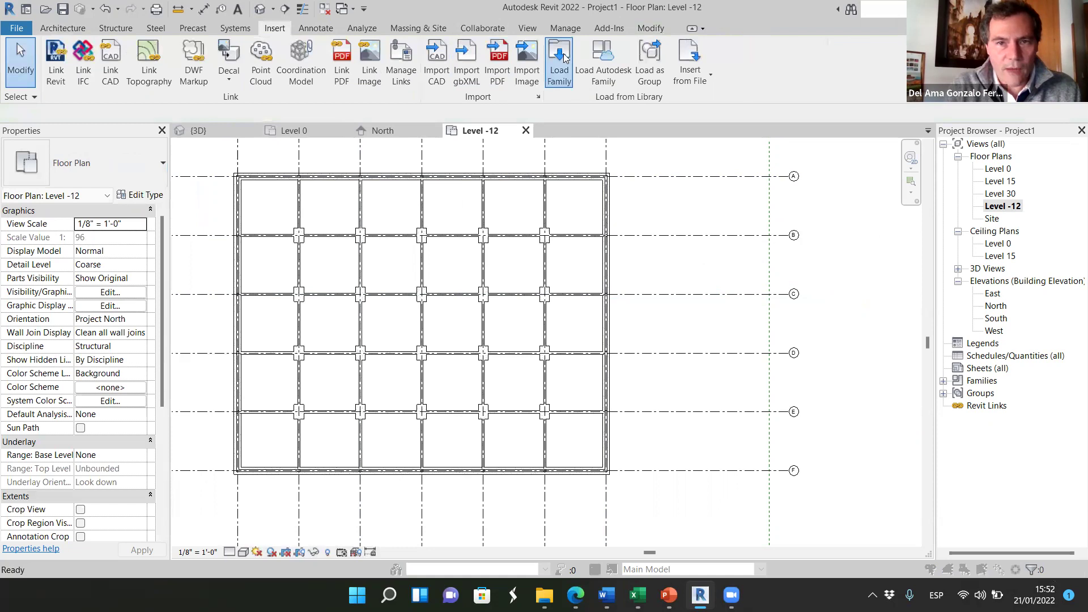
{"action": "double_click", "coordinate": [379, 277]}
{"action": "scroll", "coordinate": [441, 358], "scroll_direction": "down", "scroll_amount": 10}
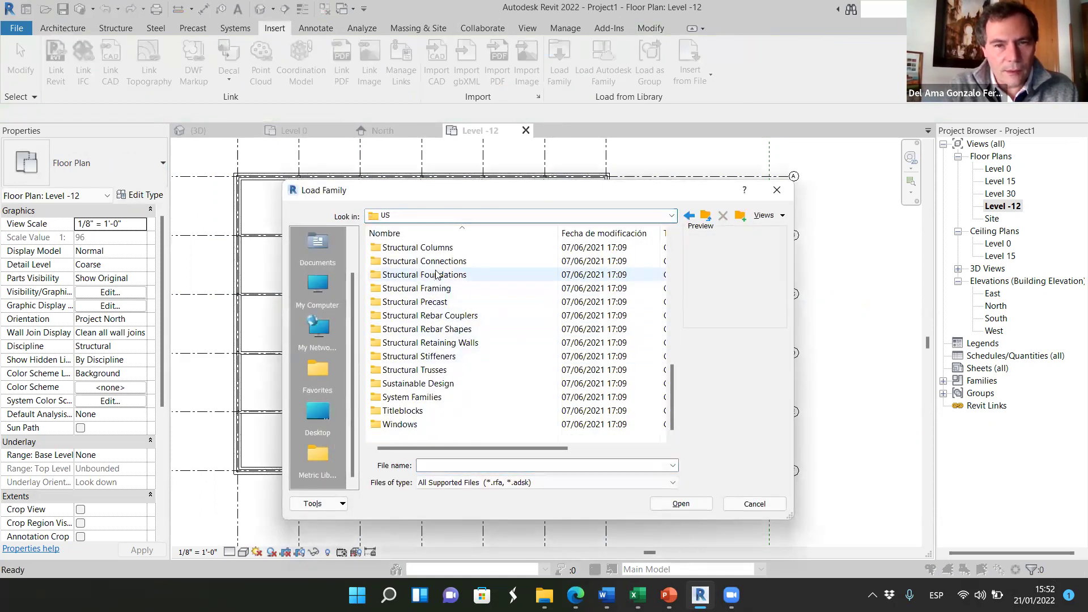
{"action": "double_click", "coordinate": [412, 251]}
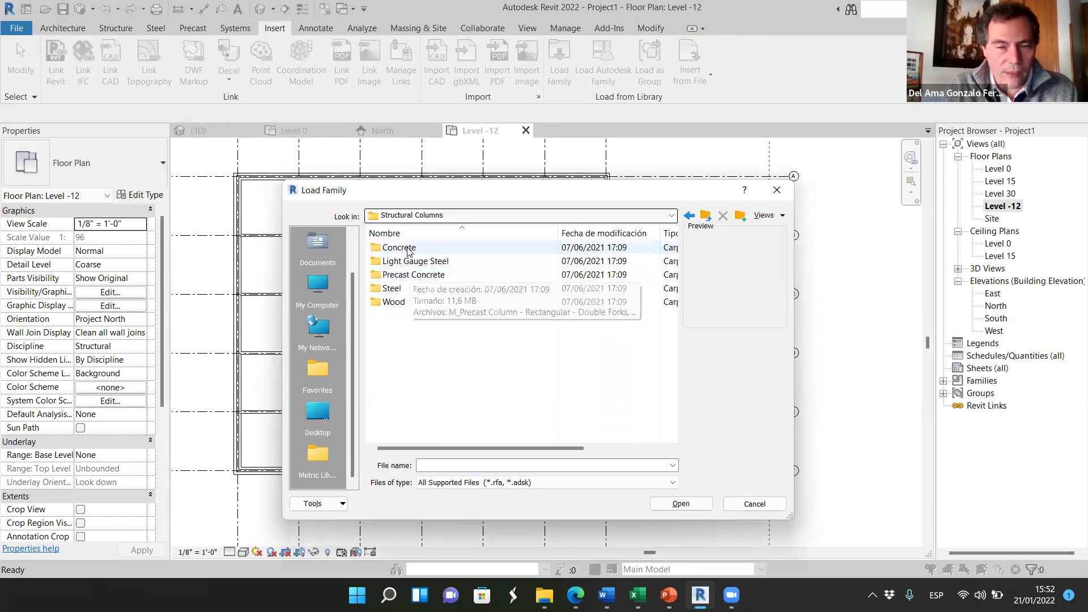
{"action": "double_click", "coordinate": [409, 248]}
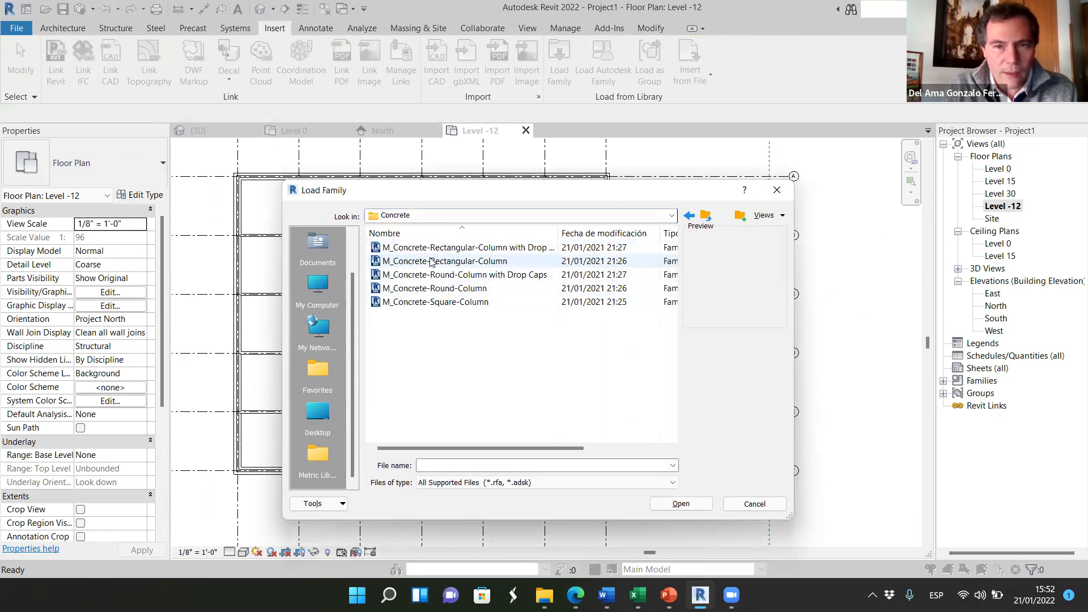
- Preview the concrete column families and load M_Concrete-Square-Column into the project
{"action": "left_click", "coordinate": [433, 262]}
{"action": "left_click", "coordinate": [435, 248]}
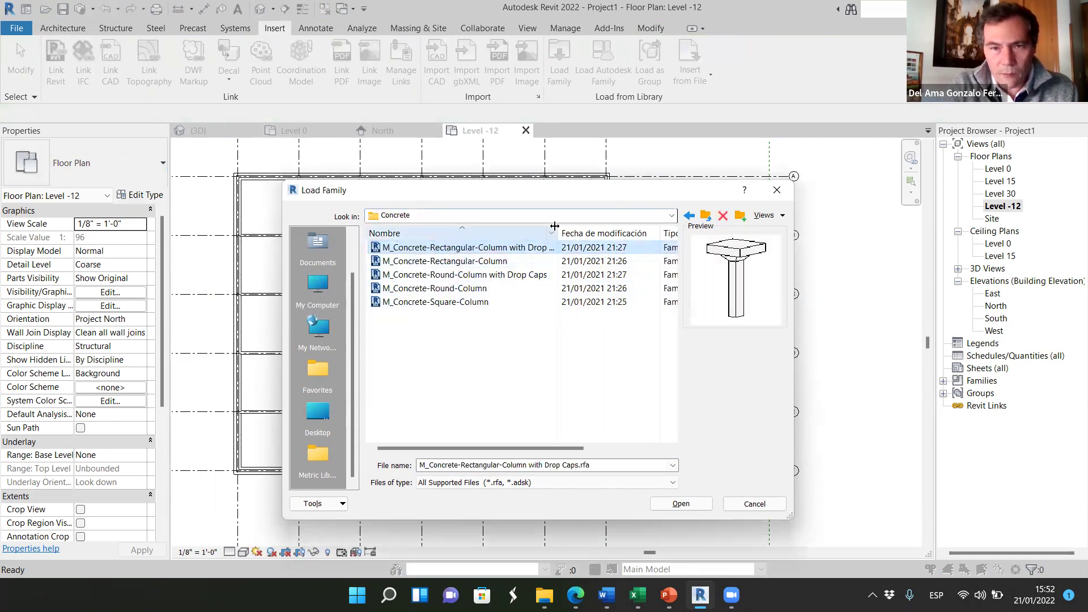
{"action": "key", "text": "Down"}
{"action": "key", "text": "Down"}
{"action": "key", "text": "Down"}
{"action": "key", "text": "Down"}
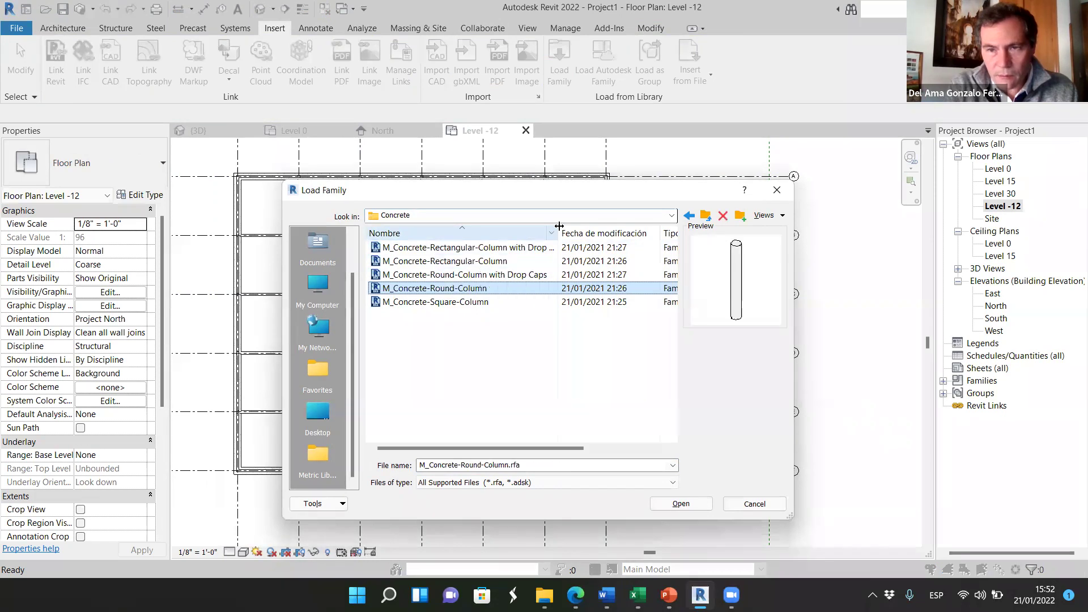
{"action": "key", "text": "Up"}
{"action": "key", "text": "Down"}
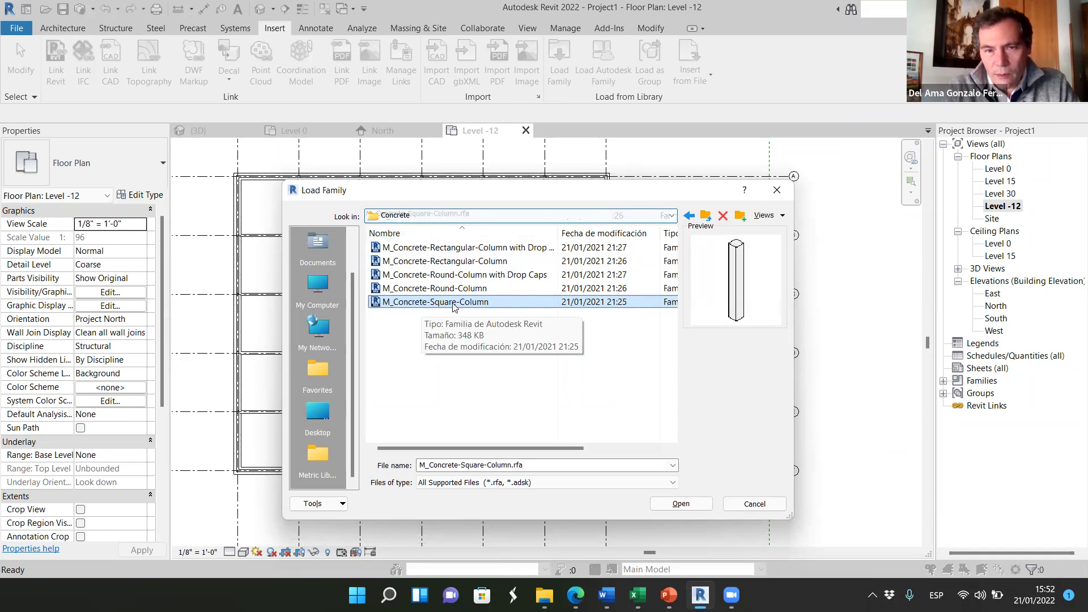
{"action": "left_click", "coordinate": [682, 504]}
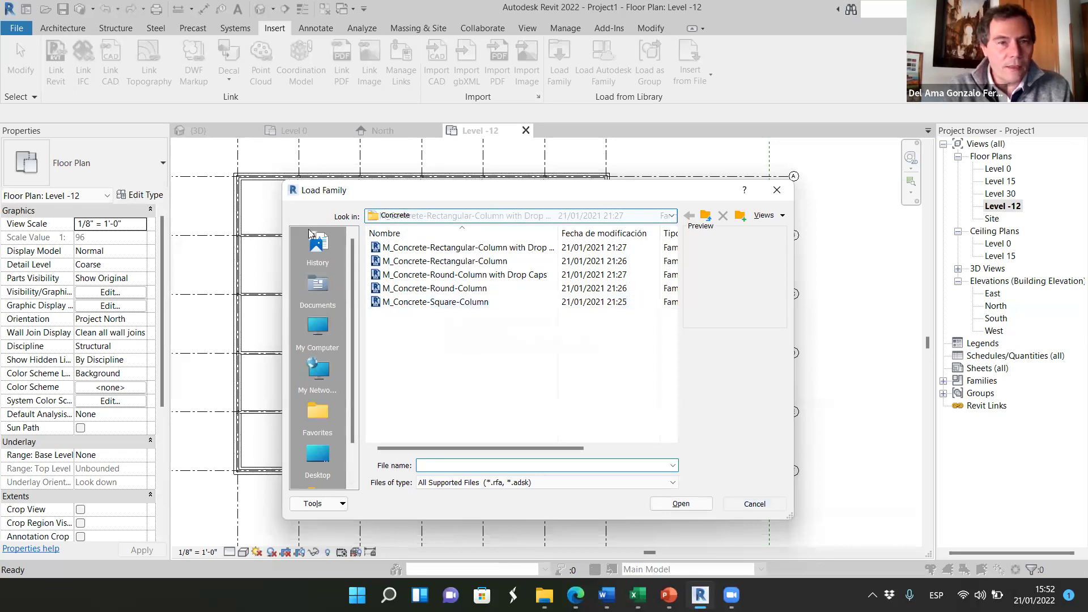
{"action": "key", "text": "Escape"}
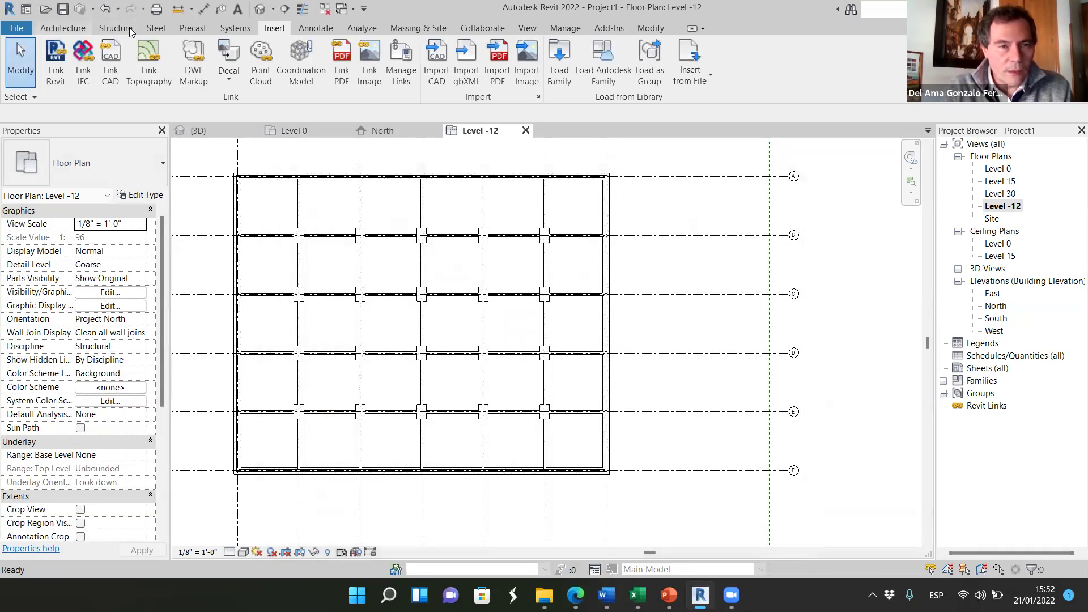
{"action": "scroll", "coordinate": [129, 27], "scroll_direction": "up", "scroll_amount": 5}
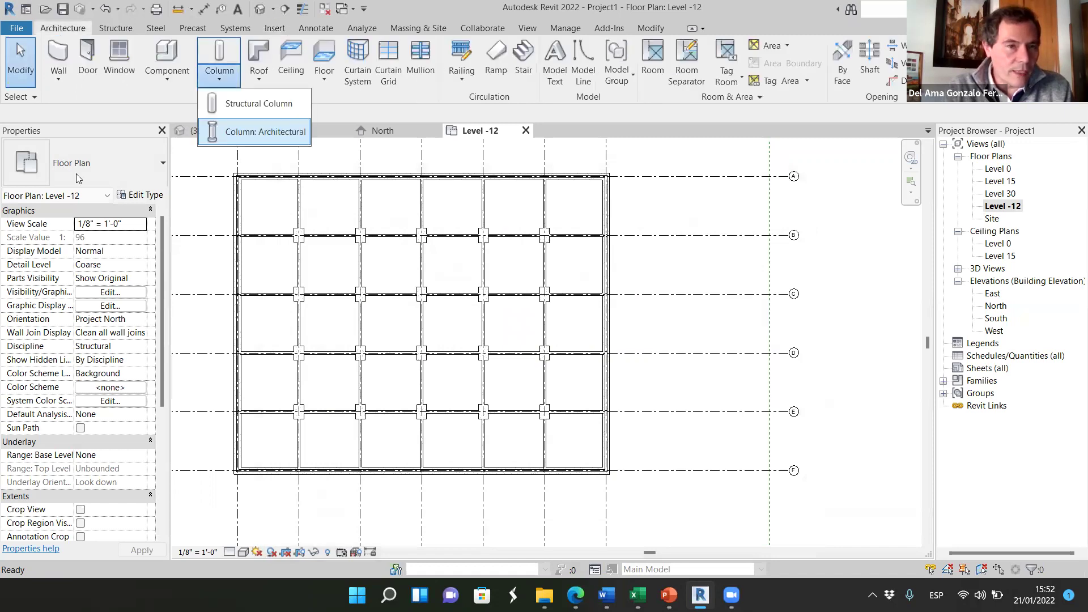
{"action": "key", "text": "Return"}
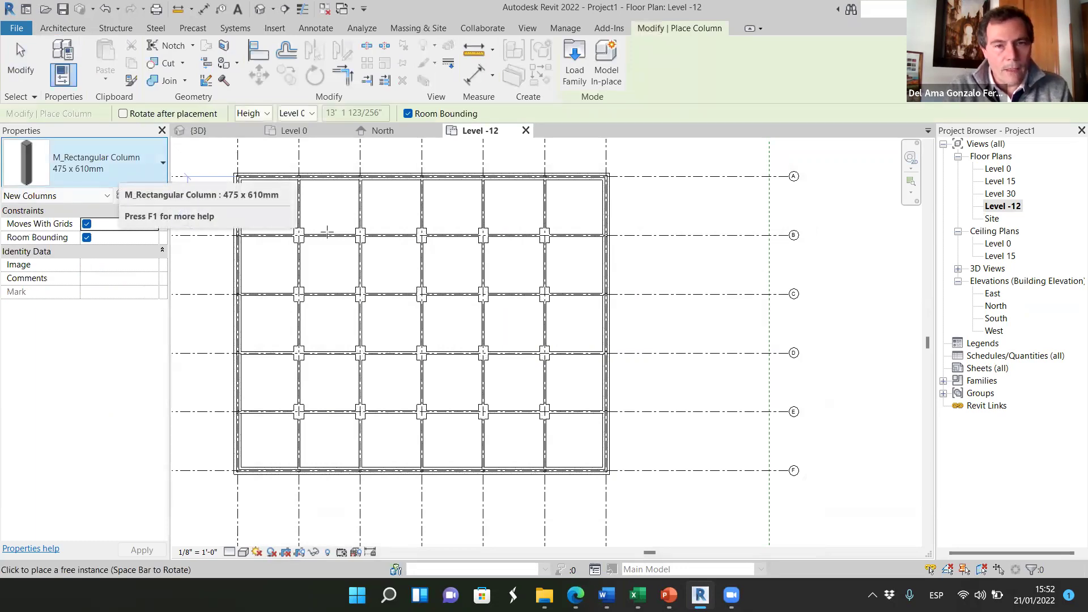
{"action": "scroll", "coordinate": [303, 233], "scroll_direction": "up", "scroll_amount": 3}
{"action": "scroll", "coordinate": [303, 234], "scroll_direction": "up", "scroll_amount": 3}
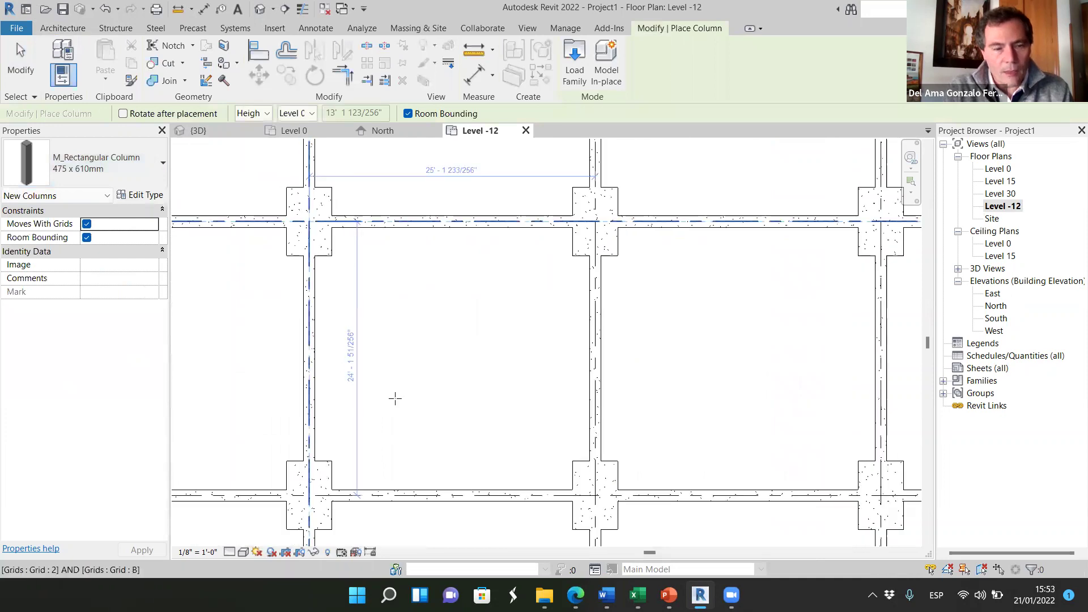
{"action": "key", "text": "Escape"}
{"action": "key", "text": "Escape"}
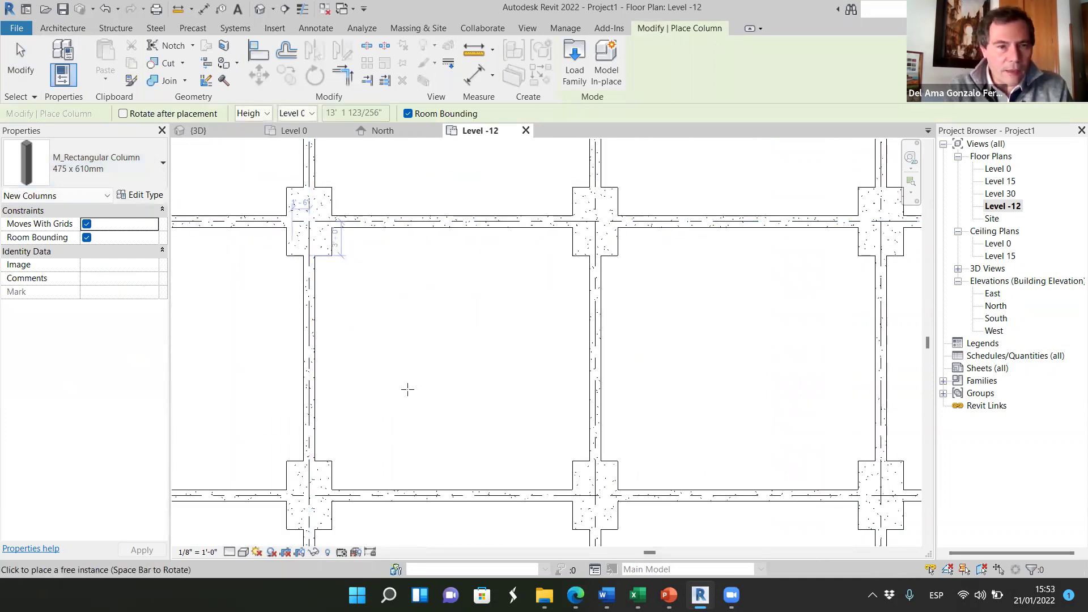
{"action": "scroll", "coordinate": [303, 247], "scroll_direction": "down", "scroll_amount": 1}
{"action": "scroll", "coordinate": [303, 248], "scroll_direction": "down", "scroll_amount": 5}
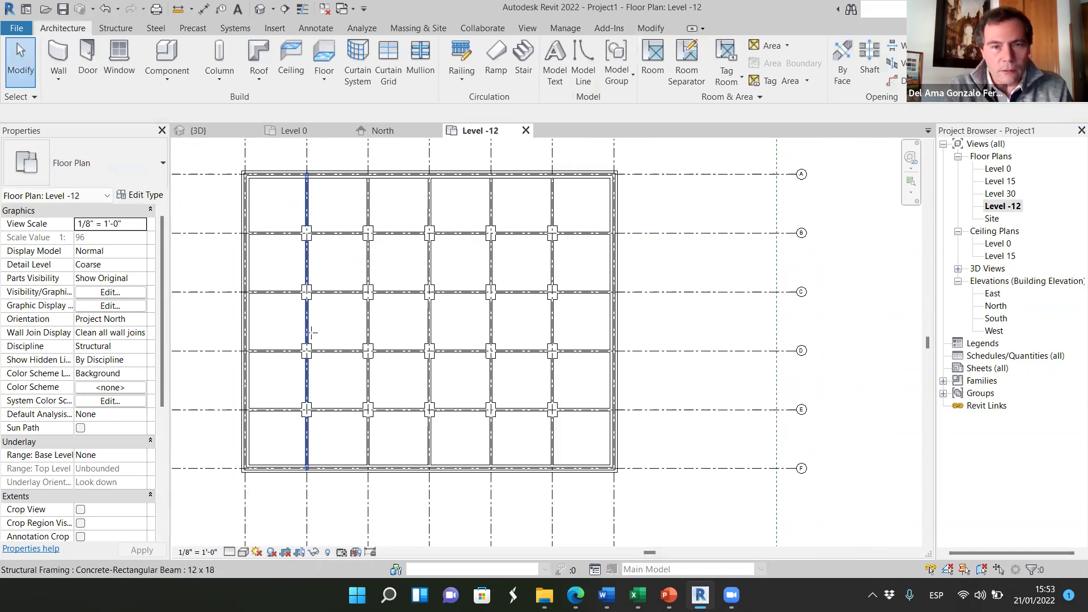
{"action": "scroll", "coordinate": [311, 332], "scroll_direction": "down", "scroll_amount": 1}
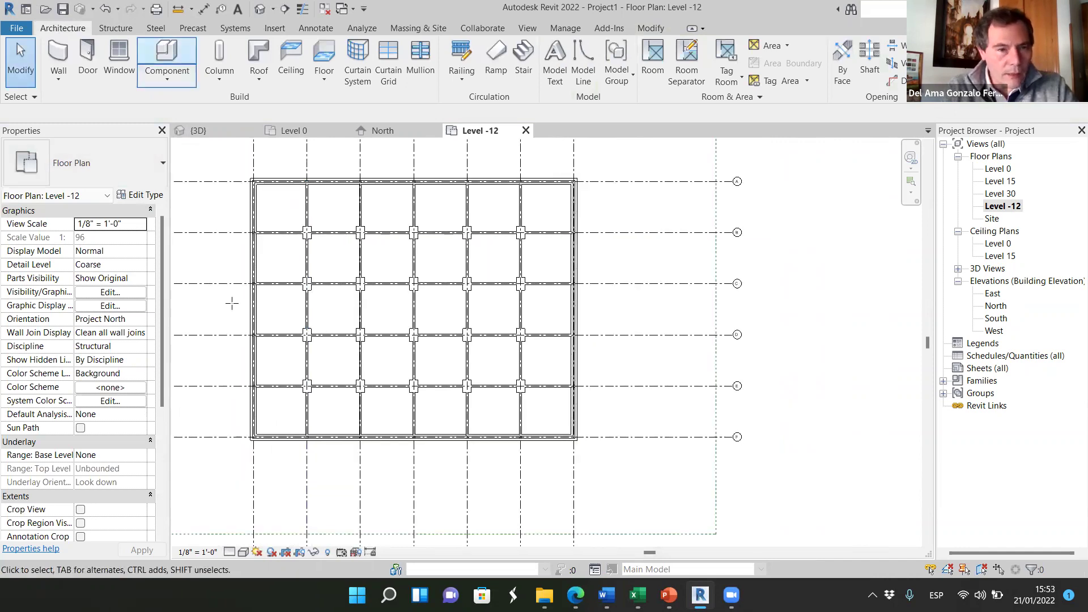
- Try to place a 300 x 300mm M_Concrete-Square-Column structural column at the intersection of grids 2 and B
{"action": "key", "text": "c"}
{"action": "key", "text": "l"}
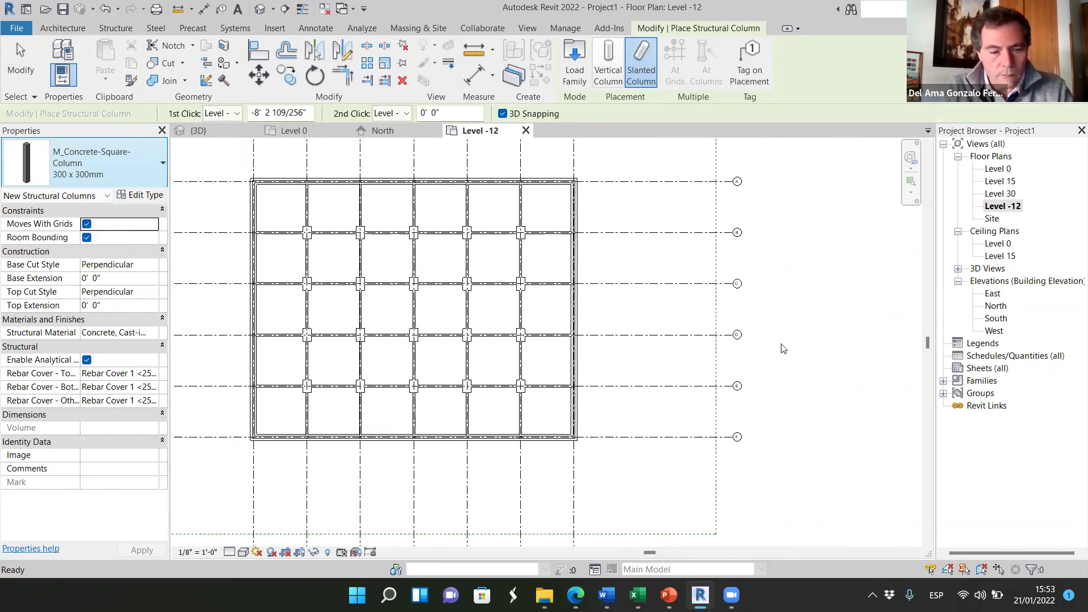
{"action": "scroll", "coordinate": [782, 348], "scroll_direction": "up", "scroll_amount": 2}
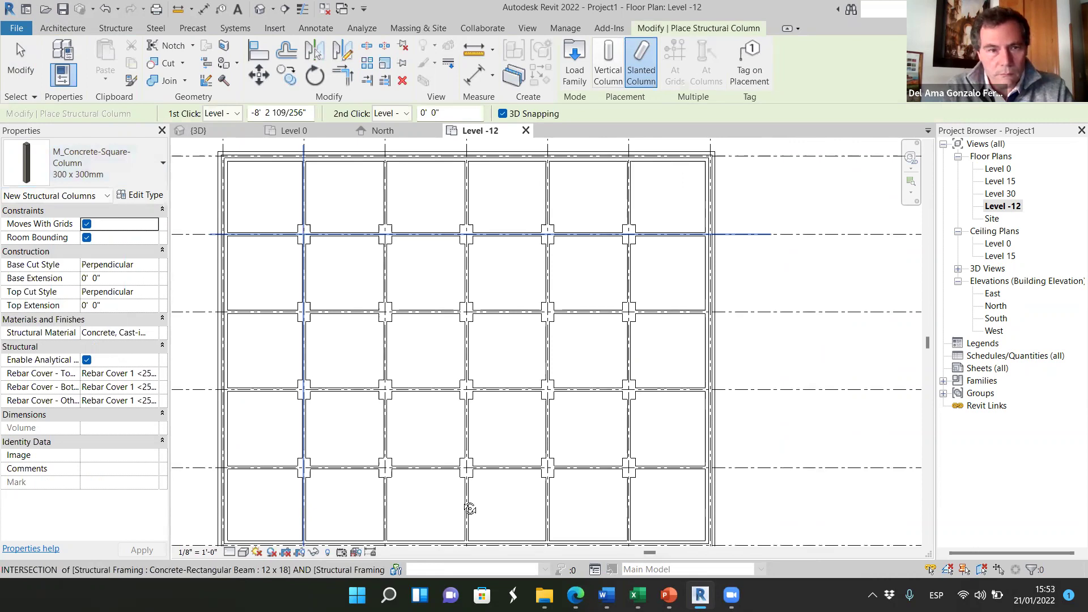
{"action": "scroll", "coordinate": [303, 234], "scroll_direction": "up", "scroll_amount": 5}
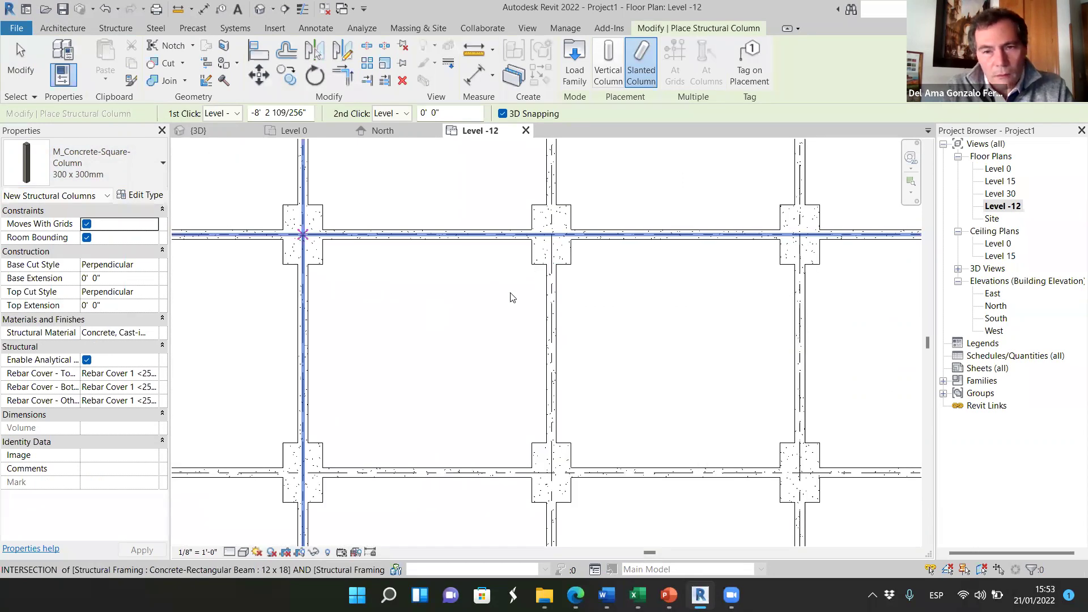
{"action": "scroll", "coordinate": [437, 296], "scroll_direction": "down", "scroll_amount": 5}
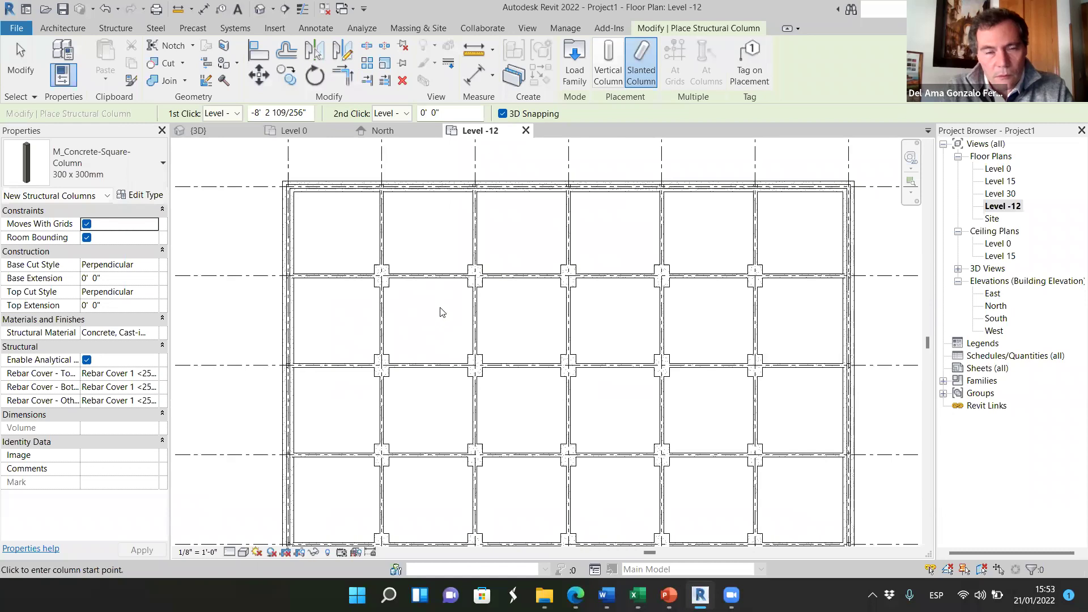
{"action": "key", "text": "Escape"}
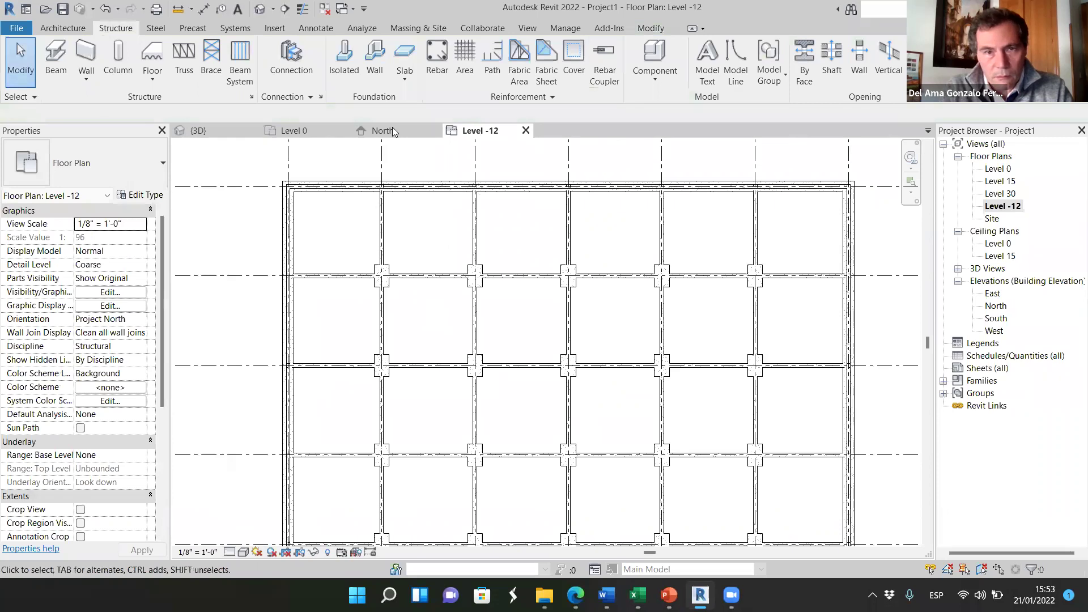
- Examine the retaining walls, footings and connecting beams in 3D from an elevated corner angle
{"action": "key", "text": "ctrl+Tab"}
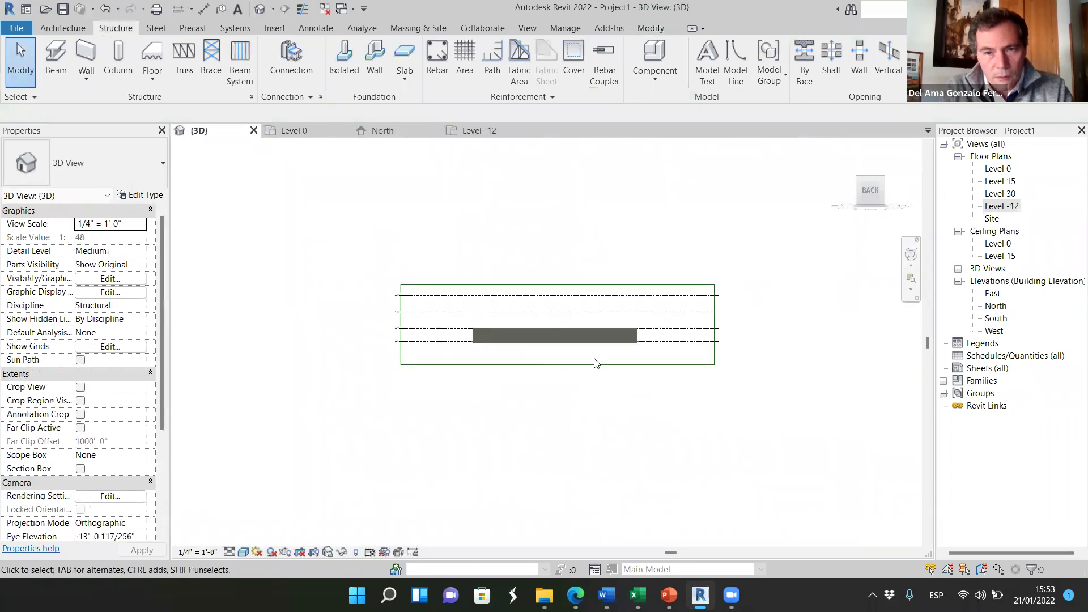
{"action": "scroll", "coordinate": [538, 428], "scroll_direction": "up", "scroll_amount": 3}
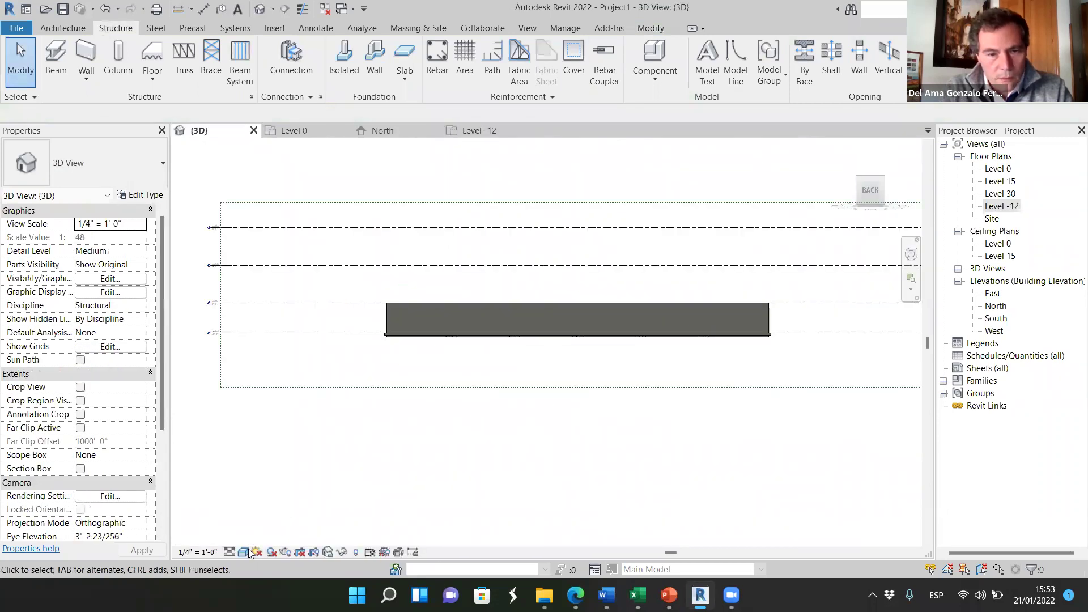
{"action": "middle_click_drag", "start_coordinate": [286, 485], "coordinate": [371, 425], "text": "shift"}
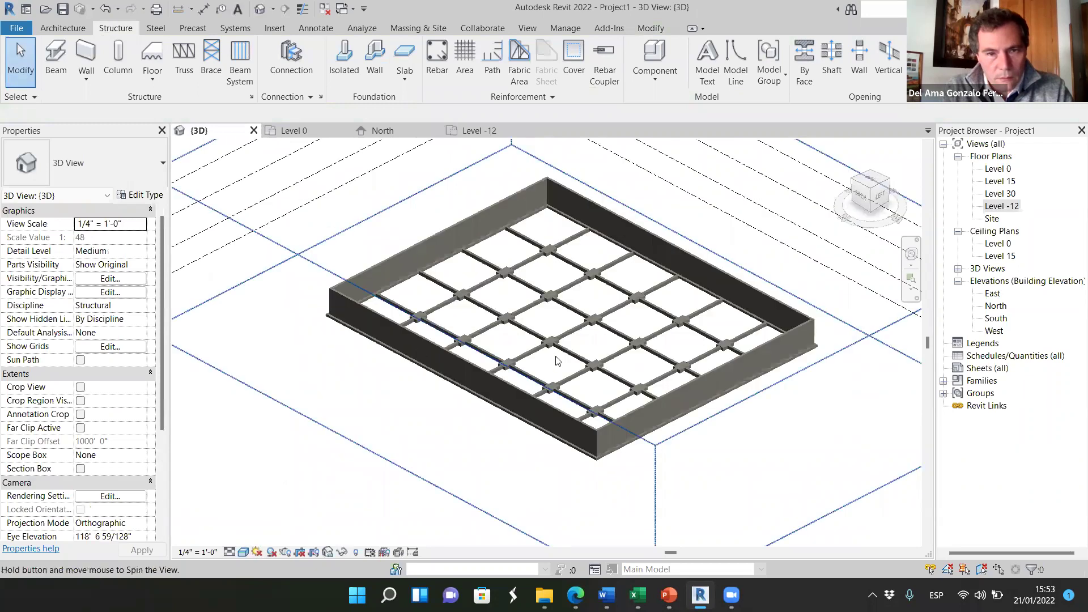
{"action": "scroll", "coordinate": [610, 369], "scroll_direction": "down", "scroll_amount": 5}
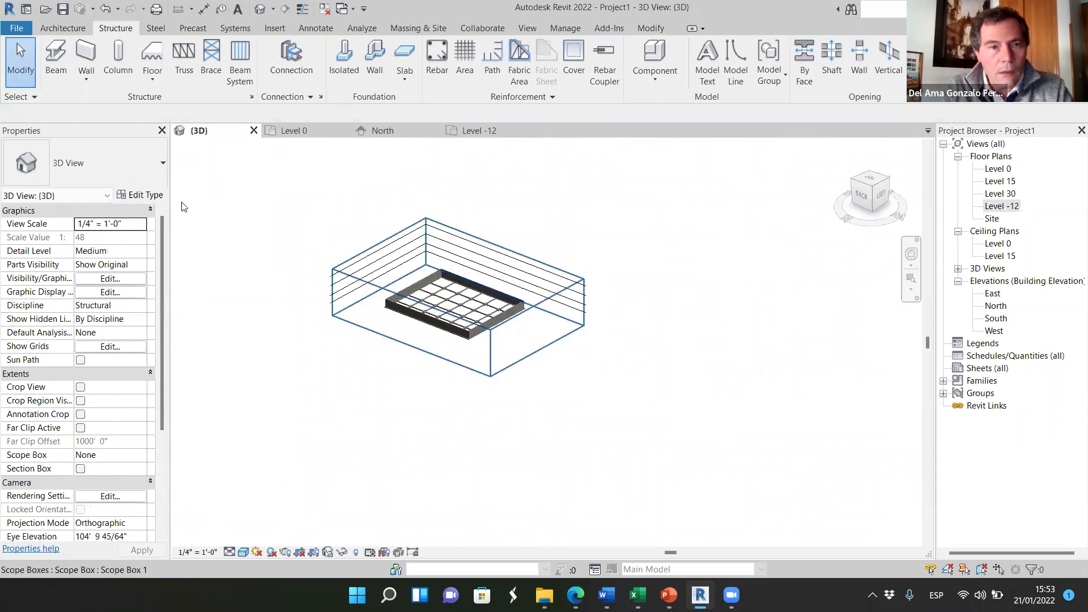
- Switch from the 3D view of the foundation to the Level -12 floor plan
{"action": "scroll", "coordinate": [456, 286], "scroll_direction": "up", "scroll_amount": 3}
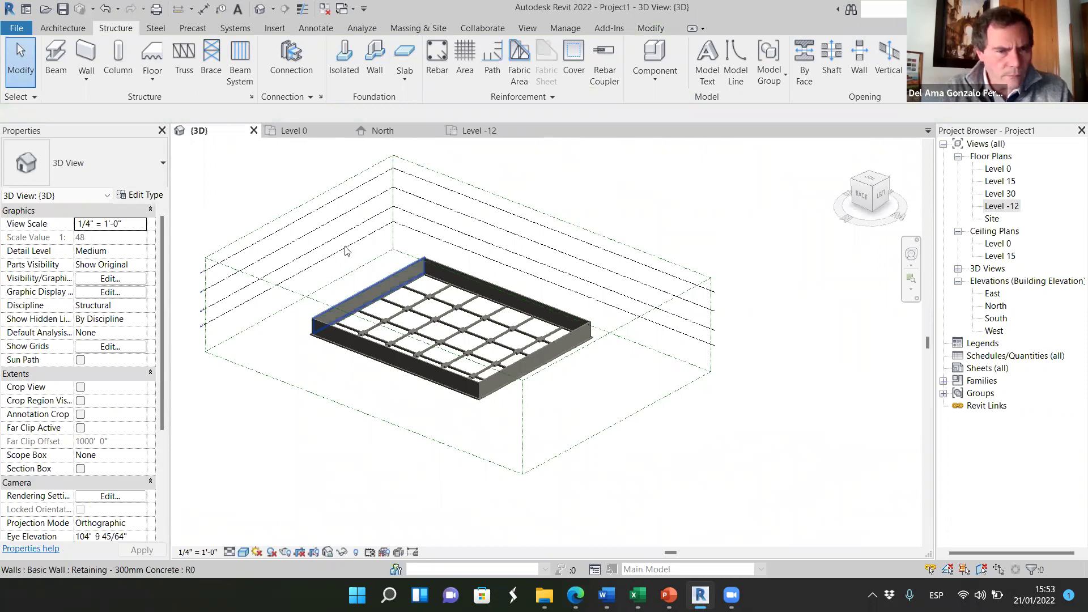
{"action": "key", "text": "z"}
{"action": "key", "text": "f"}
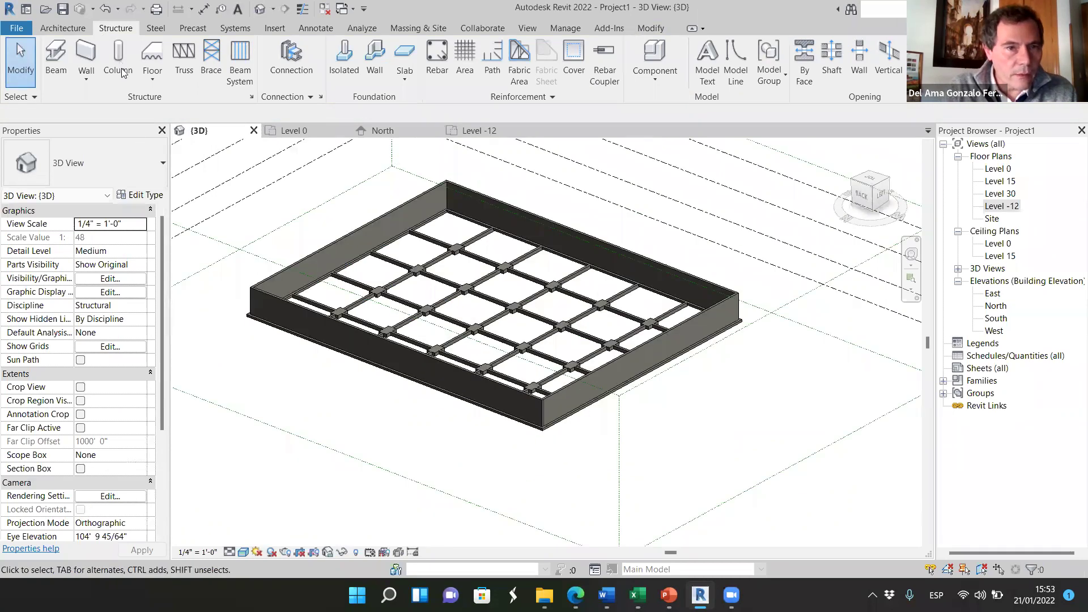
{"action": "key", "text": "ctrl+Tab"}
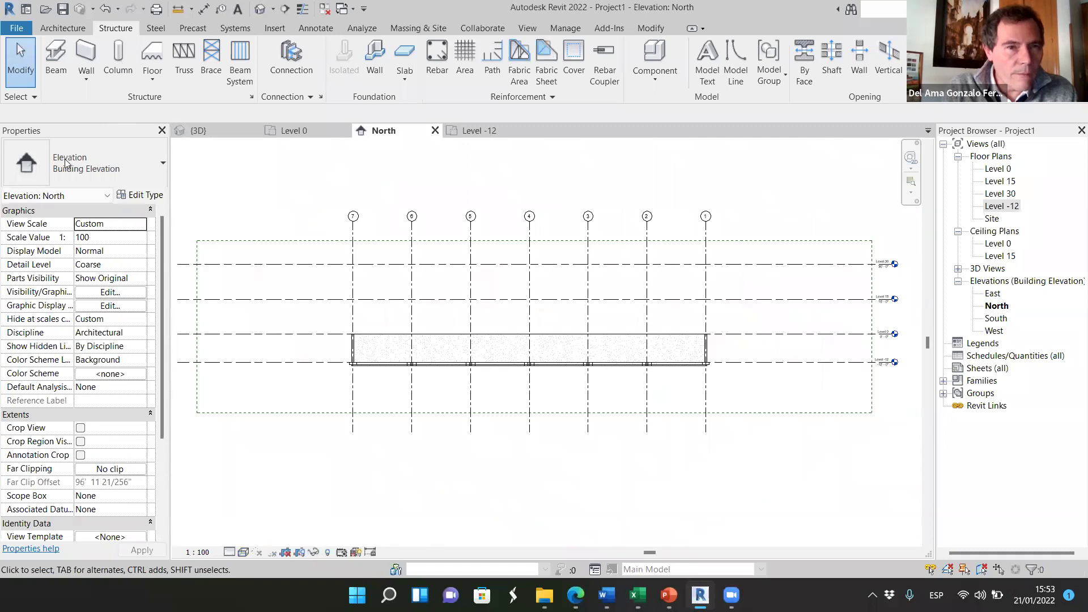
{"action": "key", "text": "ctrl+Tab"}
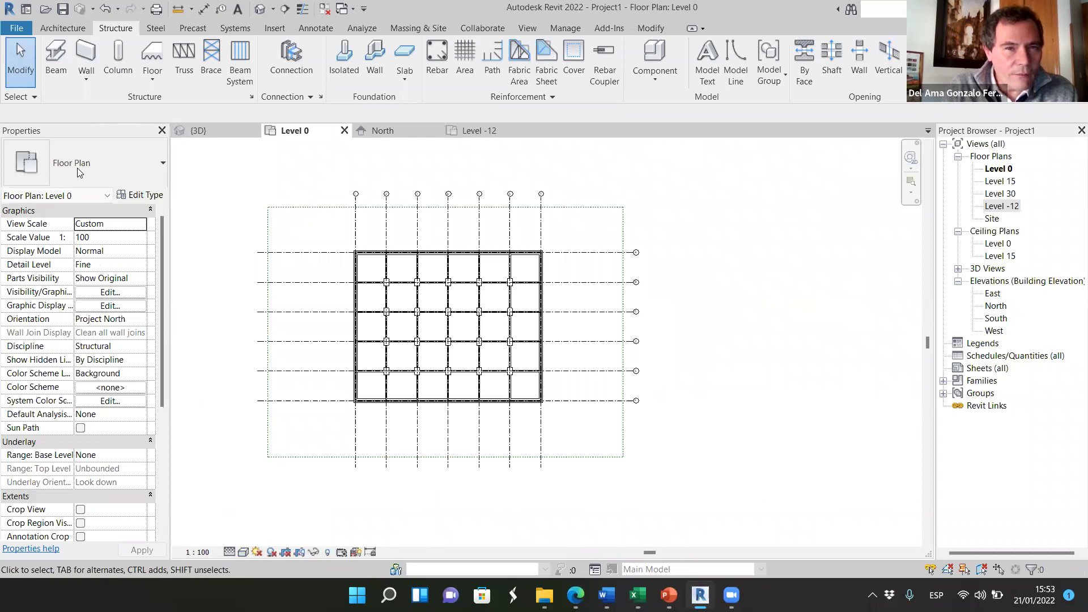
{"action": "key", "text": "ctrl+Tab"}
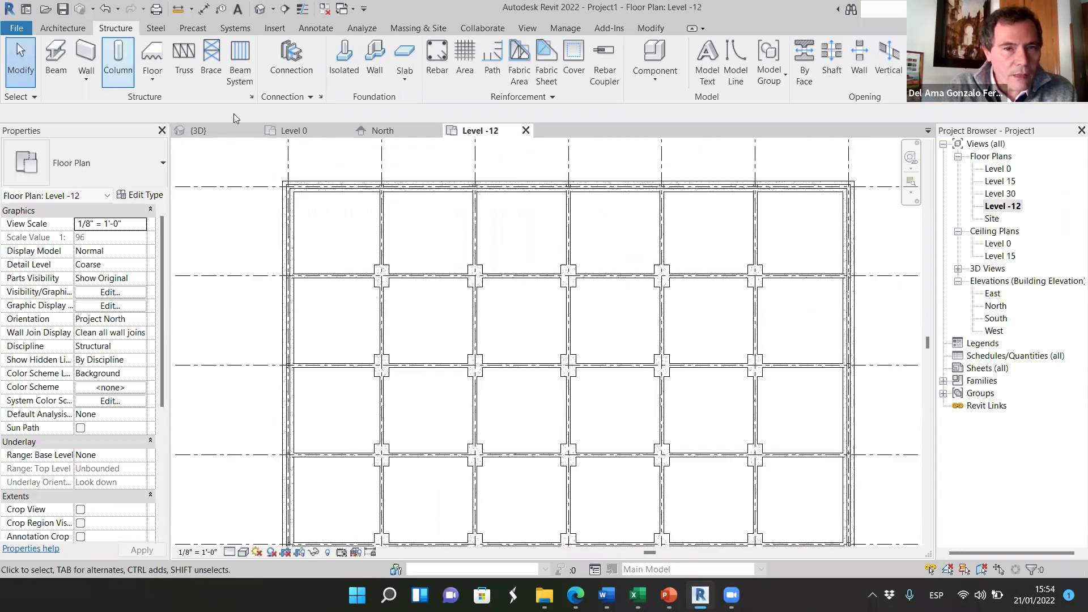
- Start a slanted 300 x 300mm concrete square column and try to set its first-click offset to 0
{"action": "key", "text": "c"}
{"action": "key", "text": "l"}
{"action": "left_click", "coordinate": [222, 121]}
{"action": "left_click", "coordinate": [243, 136]}
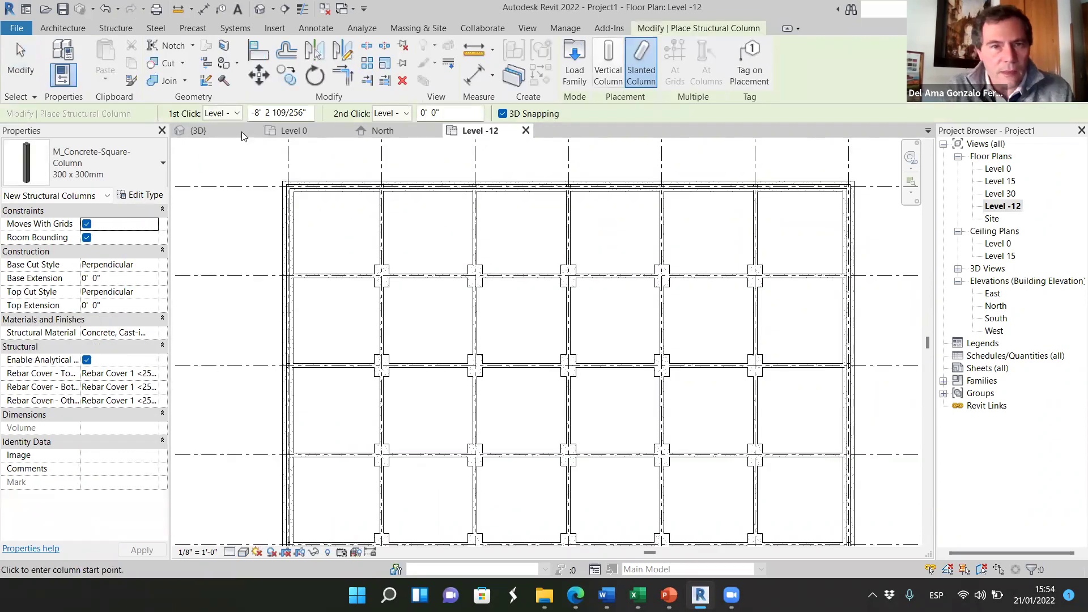
{"action": "key", "text": "Tab"}
{"action": "type", "text": "0"}
{"action": "left_click", "coordinate": [522, 250]}
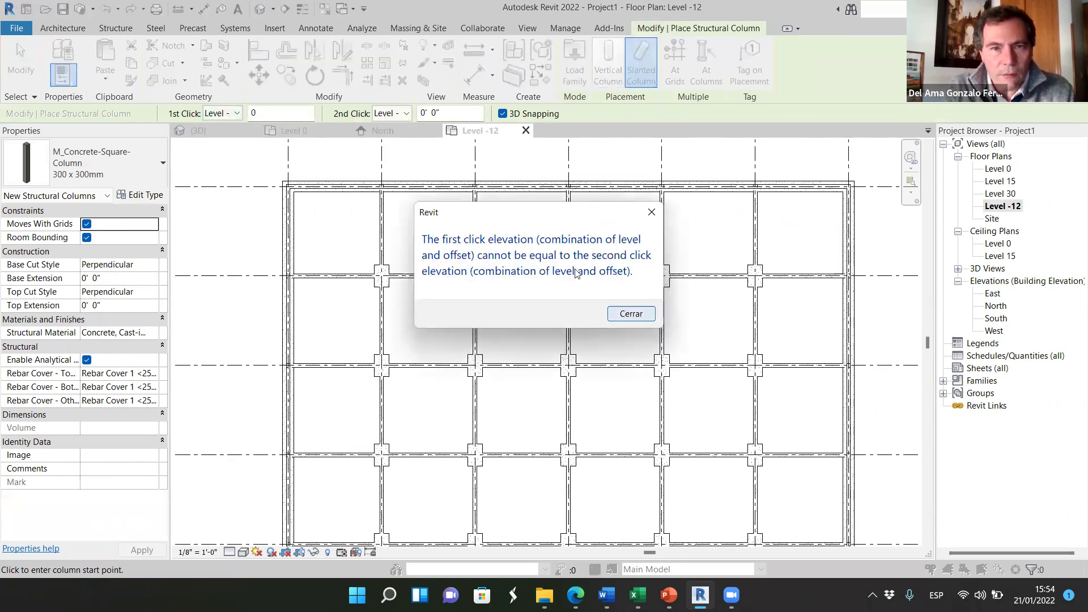
{"action": "key", "text": "Escape"}
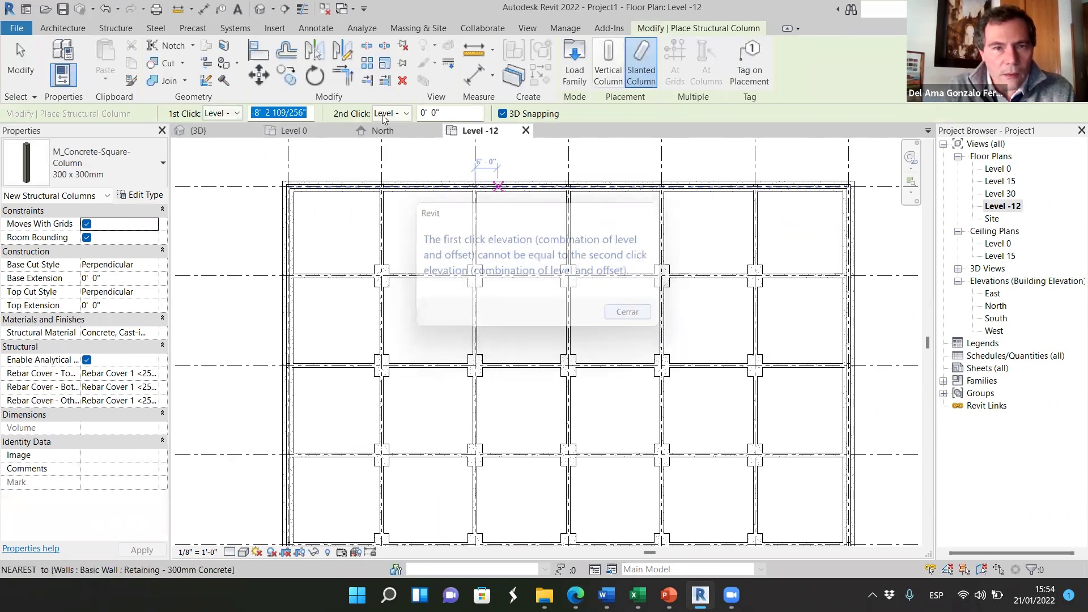
- Set the slanted column to end at Level 0 and start at Level -12 with a 0' 0" offset
{"action": "left_click", "coordinate": [407, 113]}
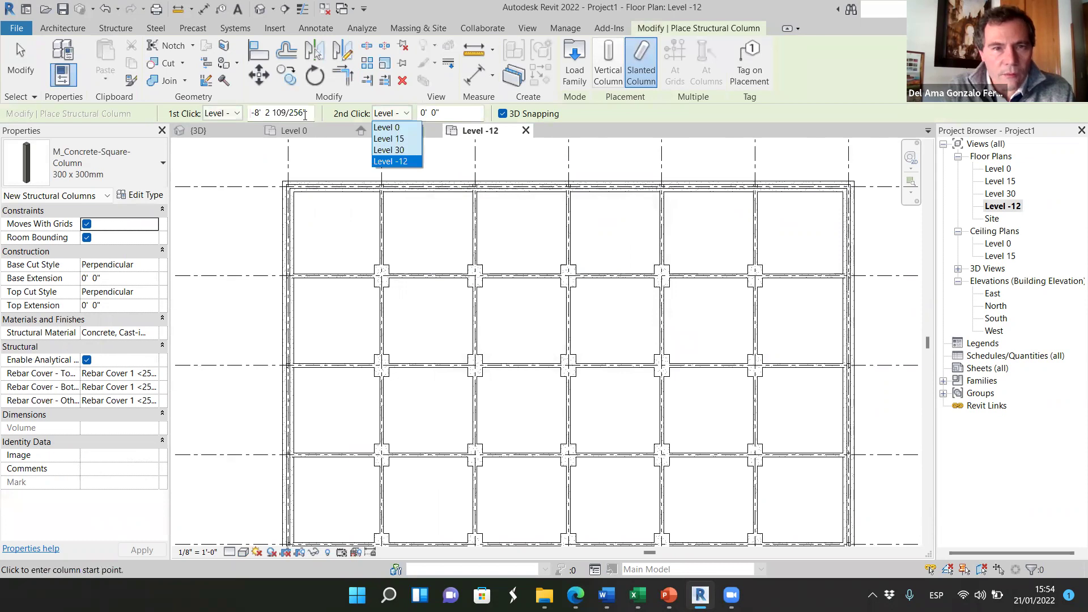
{"action": "key", "text": "Up"}
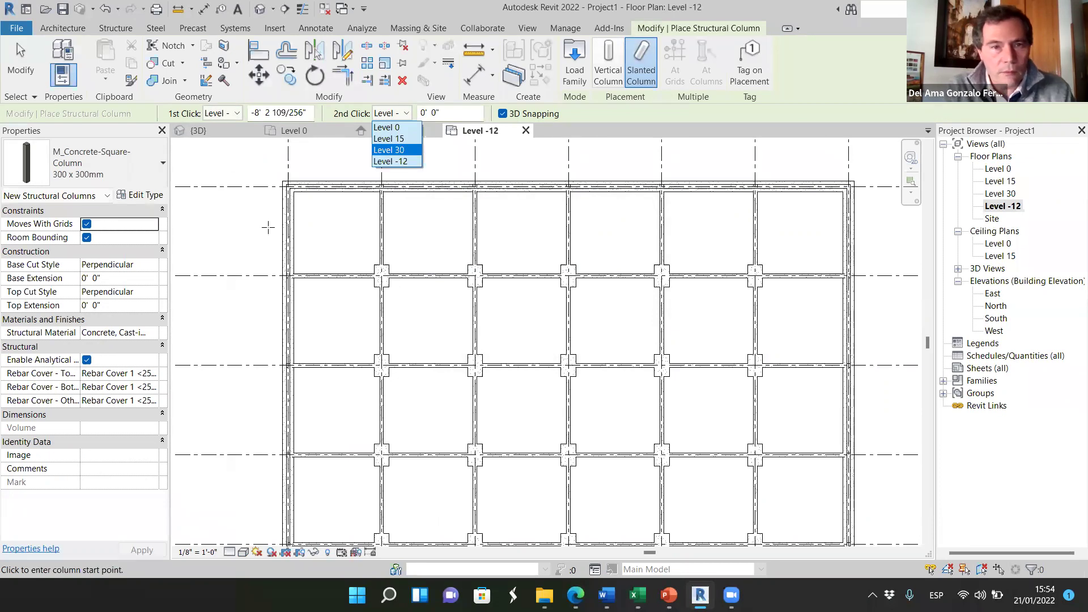
{"action": "left_click", "coordinate": [211, 115]}
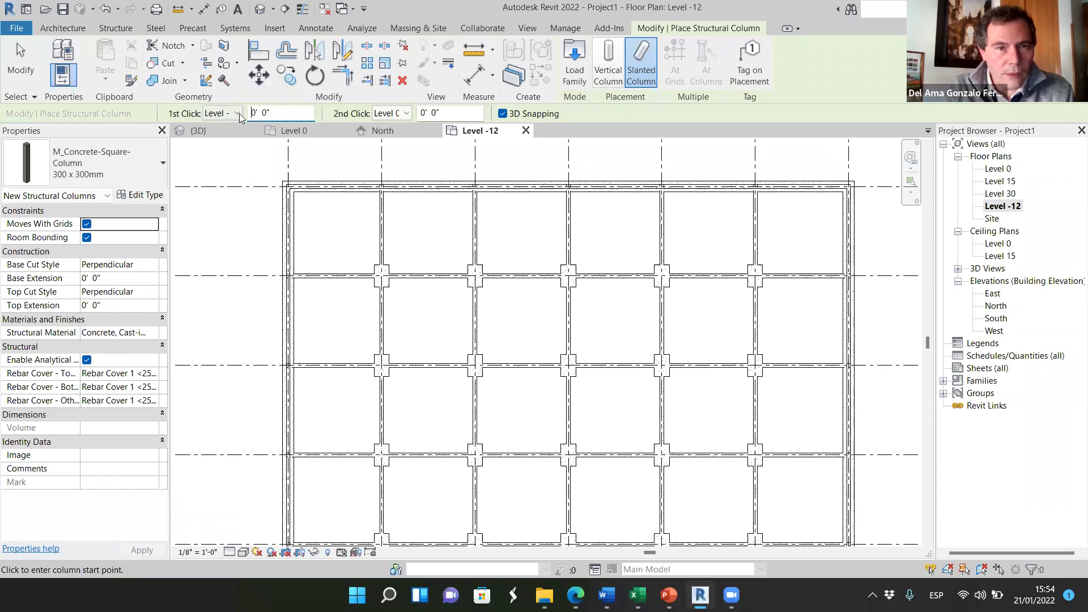
{"action": "left_click", "coordinate": [237, 114]}
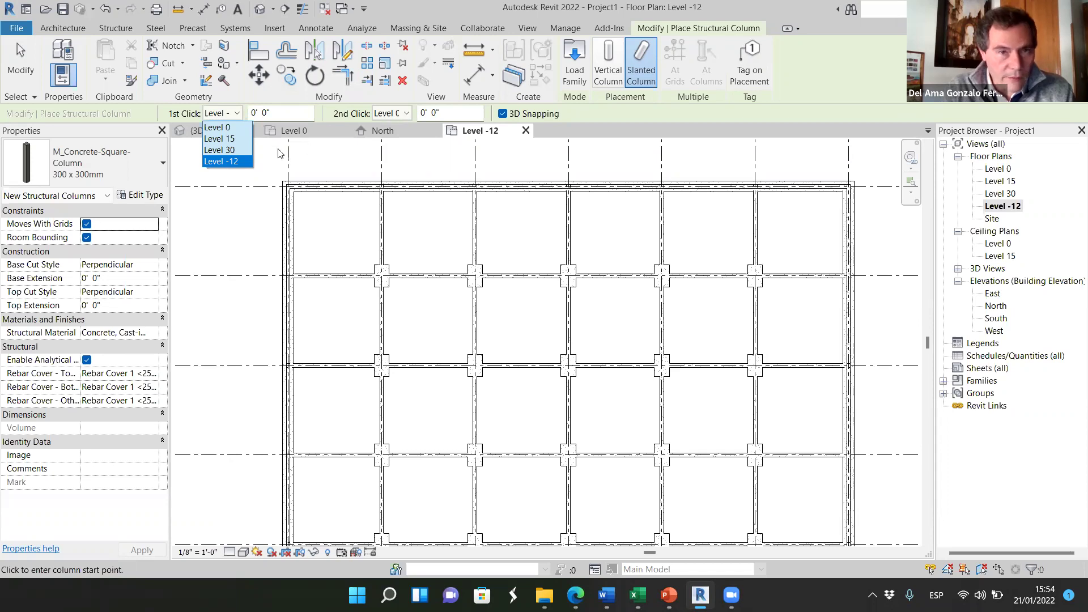
{"action": "left_click", "coordinate": [241, 162]}
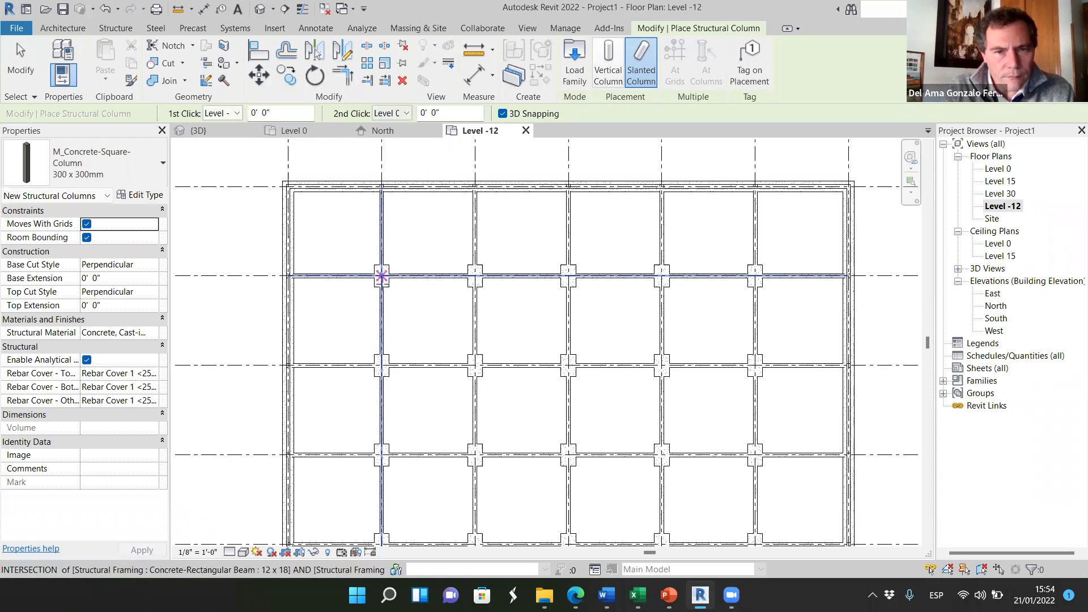
- Try to place the slanted column on the footing at the intersection of grids 2 and B
{"action": "scroll", "coordinate": [381, 275], "scroll_direction": "up", "scroll_amount": 2}
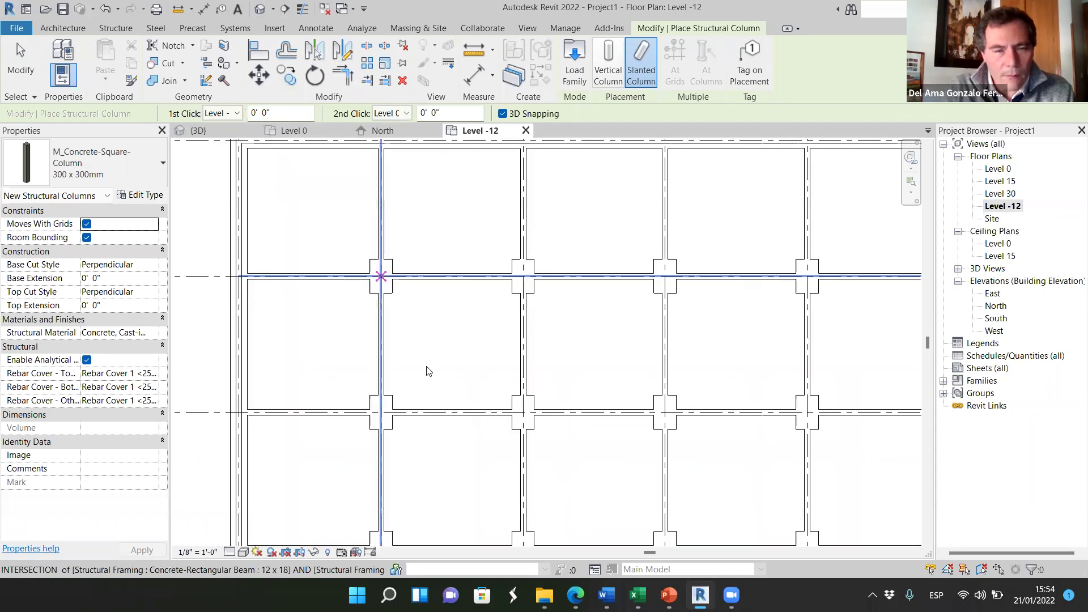
{"action": "left_click", "coordinate": [429, 371]}
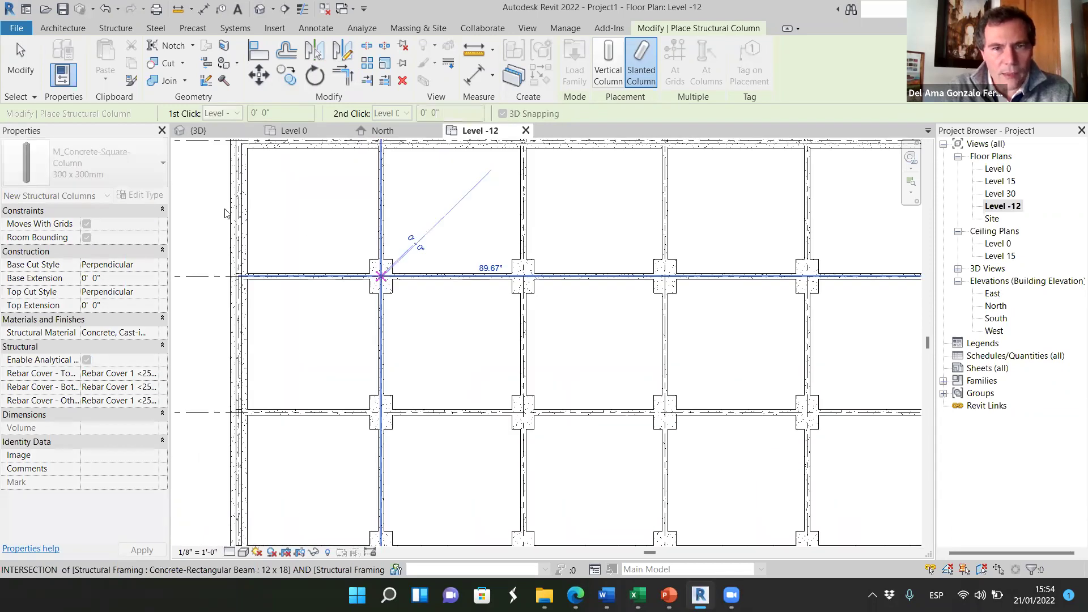
{"action": "key", "text": "Escape"}
{"action": "key", "text": "Escape"}
{"action": "scroll", "coordinate": [240, 209], "scroll_direction": "down", "scroll_amount": 2}
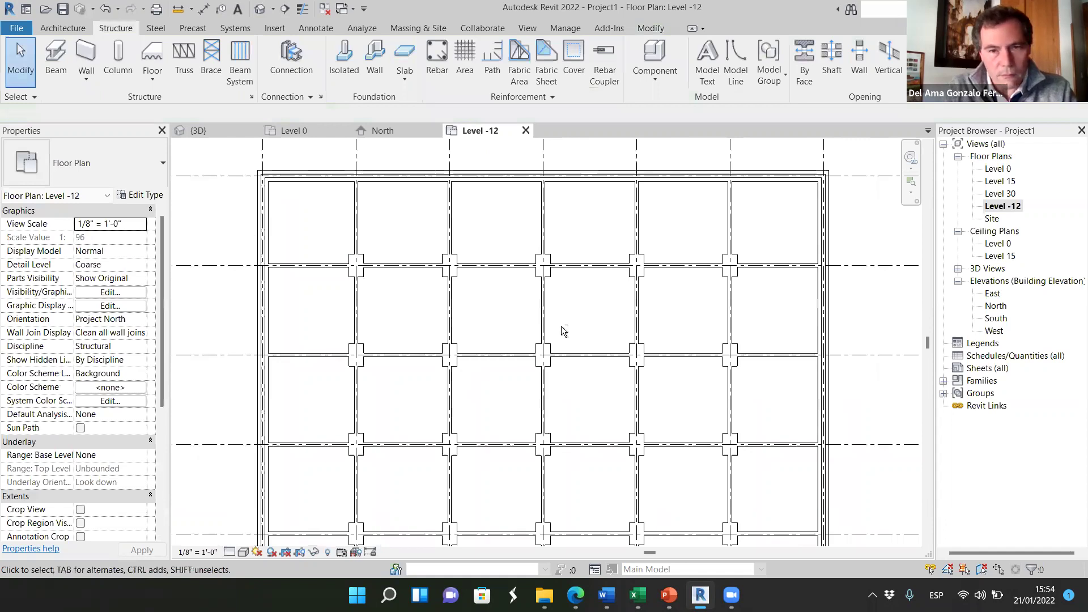
- Place a trial slanted column from Level -12 to Level 0 outside the retaining walls in the 3D view and delete it
{"action": "key", "text": "ctrl+Tab"}
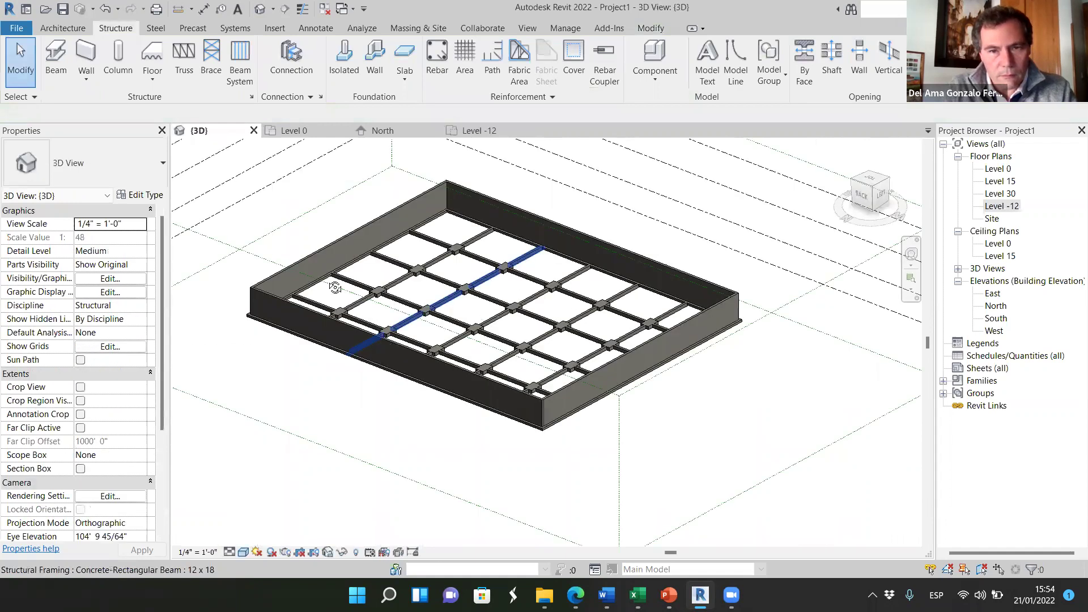
{"action": "middle_click_drag", "start_coordinate": [335, 288], "coordinate": [412, 330], "text": "shift"}
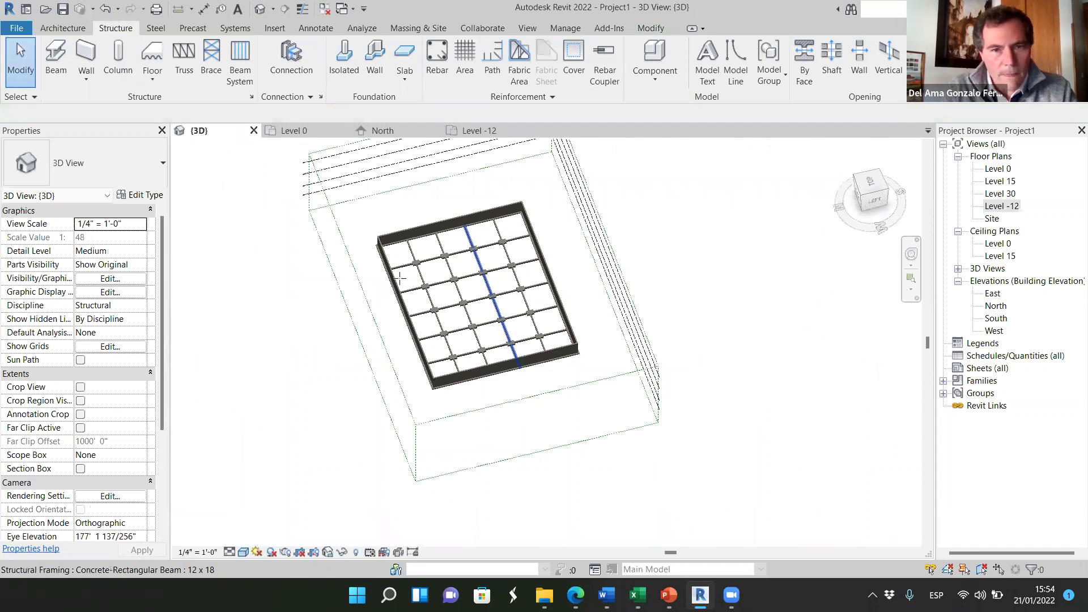
{"action": "middle_click_drag", "start_coordinate": [425, 286], "coordinate": [425, 257], "text": "shift"}
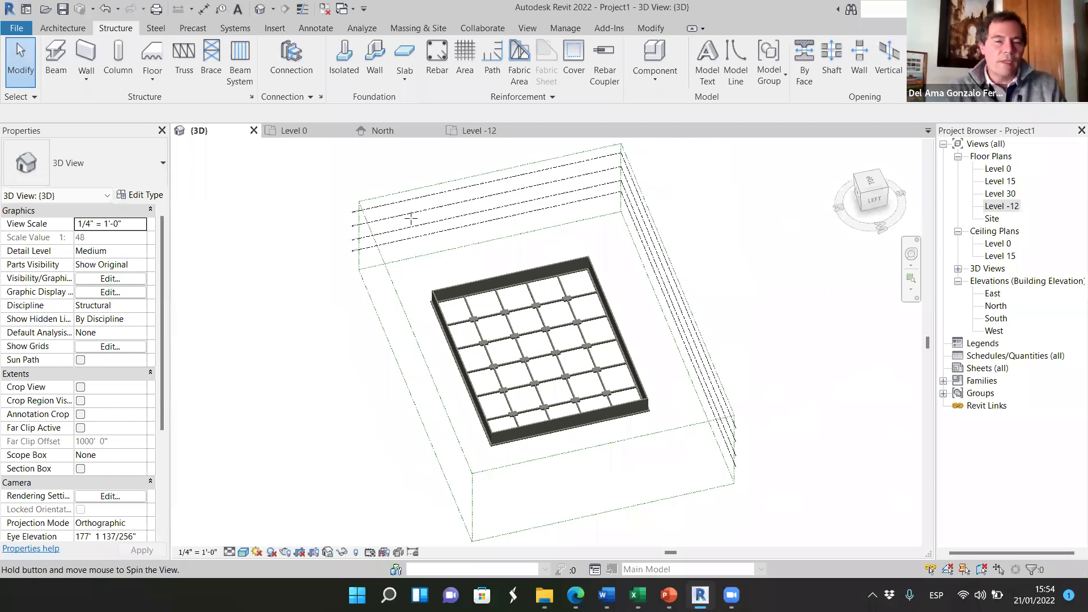
{"action": "middle_click_drag", "start_coordinate": [402, 239], "coordinate": [405, 243], "text": "shift"}
{"action": "key", "text": "c"}
{"action": "key", "text": "l"}
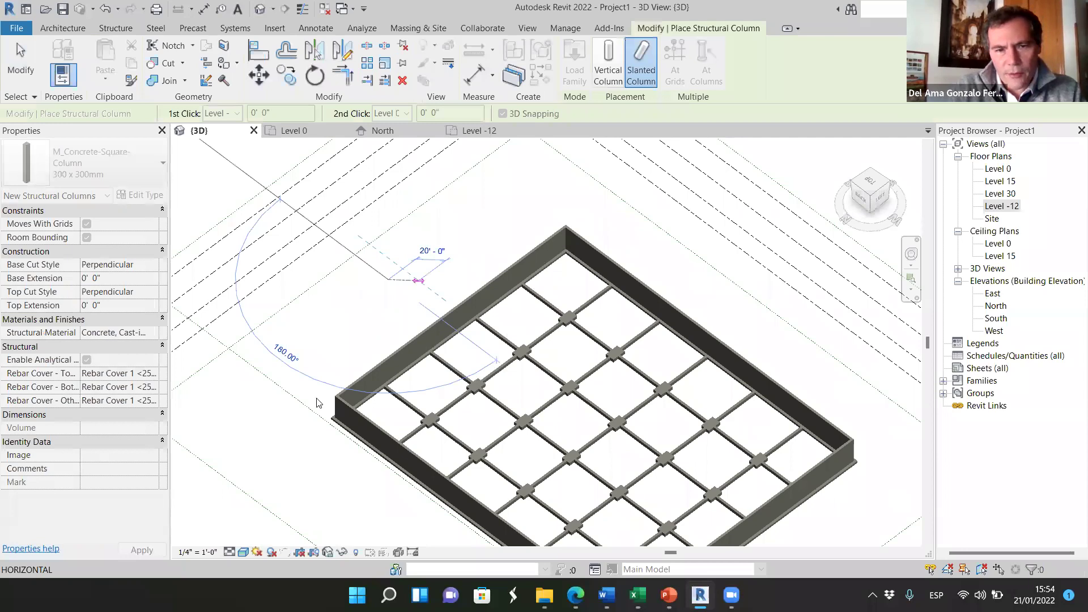
{"action": "key", "text": "Escape"}
{"action": "key", "text": "Escape"}
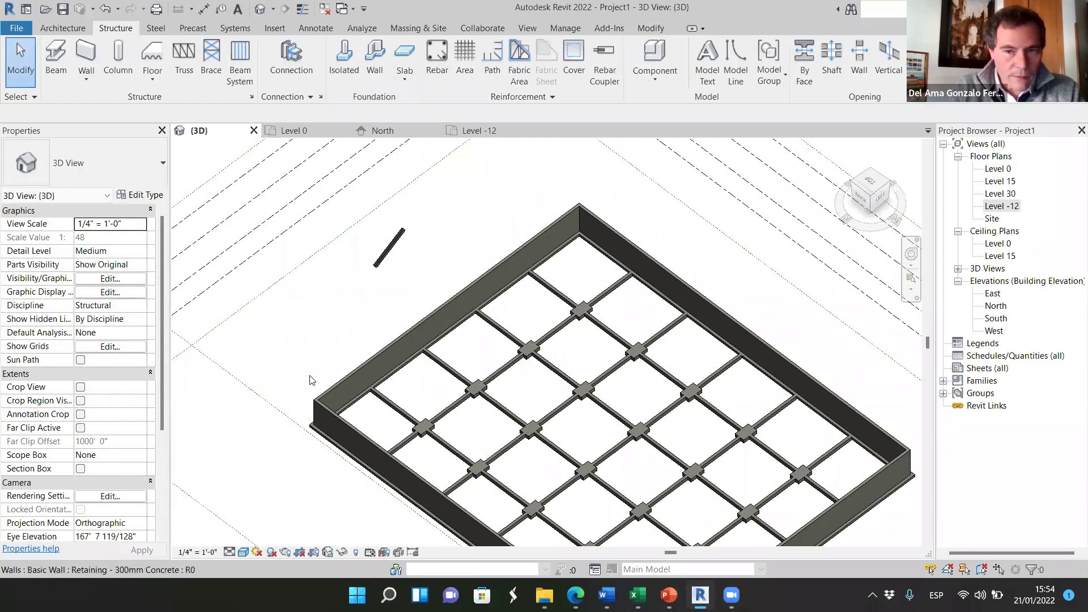
{"action": "mouse_move", "coordinate": [312, 405]}
{"action": "middle_mouse_down", "text": "shift"}
{"action": "mouse_move", "coordinate": [306, 426]}
{"action": "mouse_move", "coordinate": [313, 386]}
{"action": "middle_mouse_up", "text": "shift"}
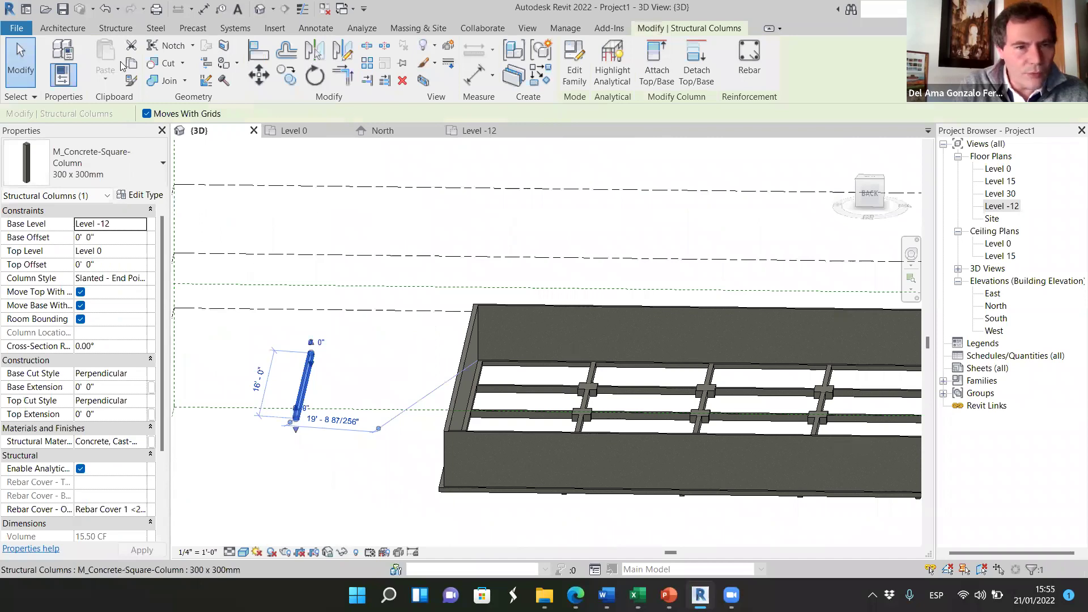
{"action": "key", "text": "Escape"}
- Place a vertical 300 x 300mm M_Concrete-Square-Column on the footing at grids 2 and B in the Level -12 plan
{"action": "left_click", "coordinate": [118, 66]}
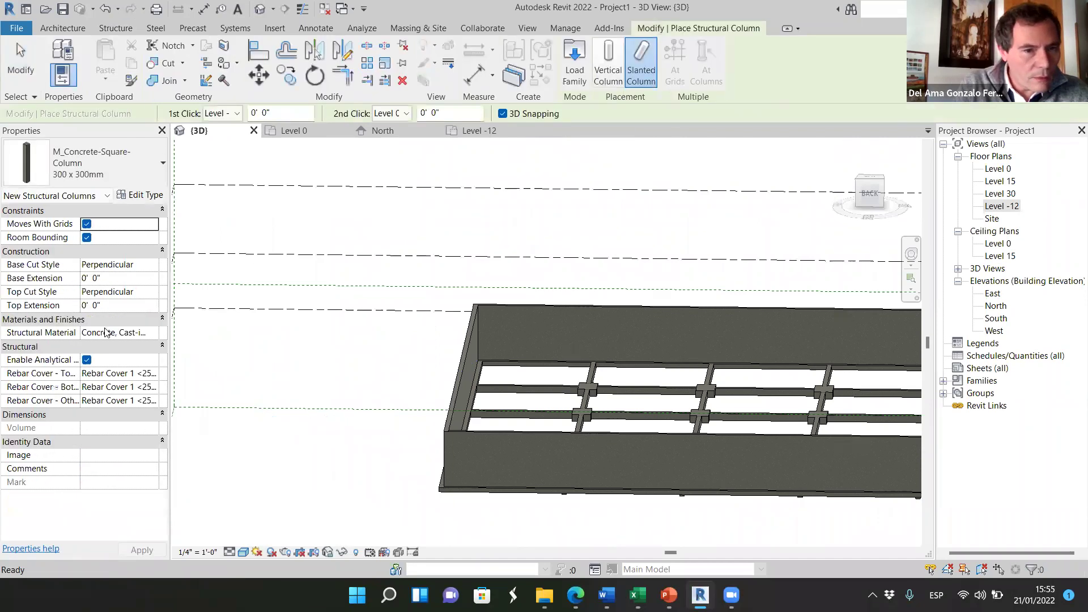
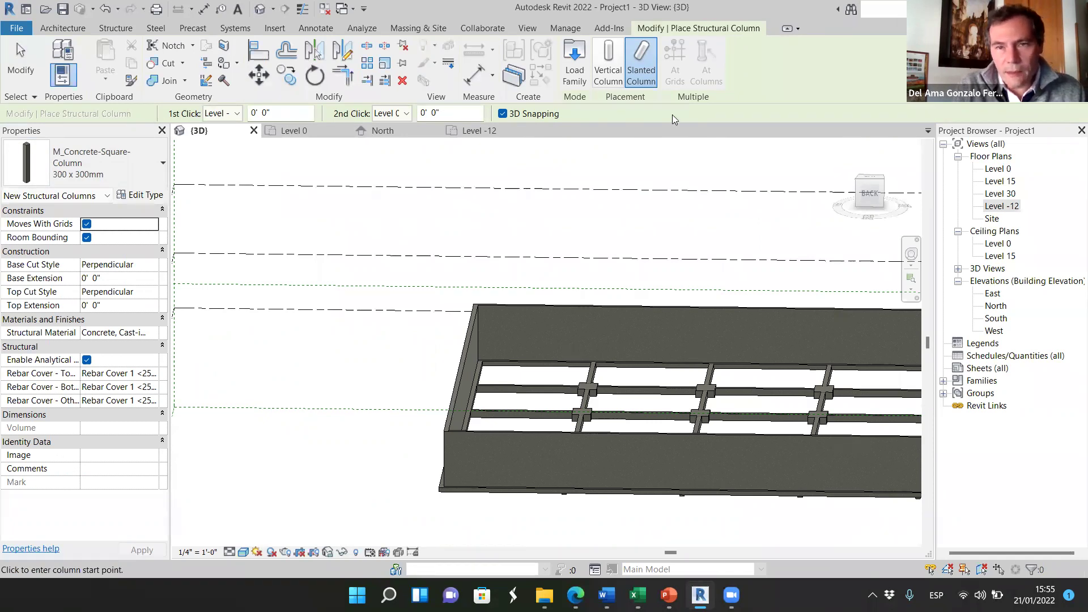
{"action": "left_click", "coordinate": [608, 67]}
{"action": "left_click", "coordinate": [479, 131]}
{"action": "scroll", "coordinate": [337, 252], "scroll_direction": "up", "scroll_amount": 4}
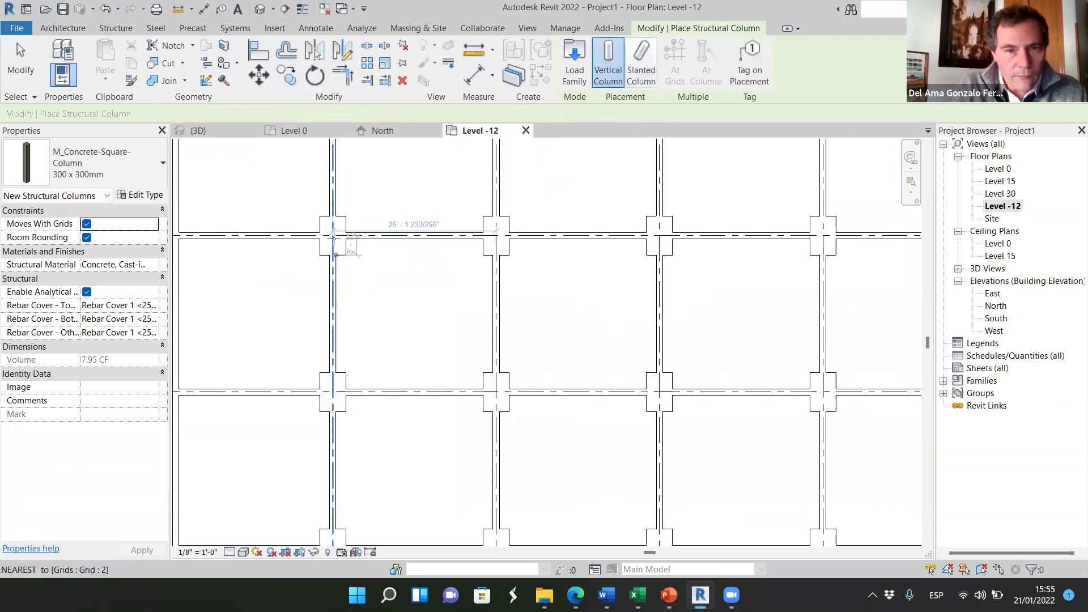
{"action": "scroll", "coordinate": [342, 248], "scroll_direction": "up", "scroll_amount": 2}
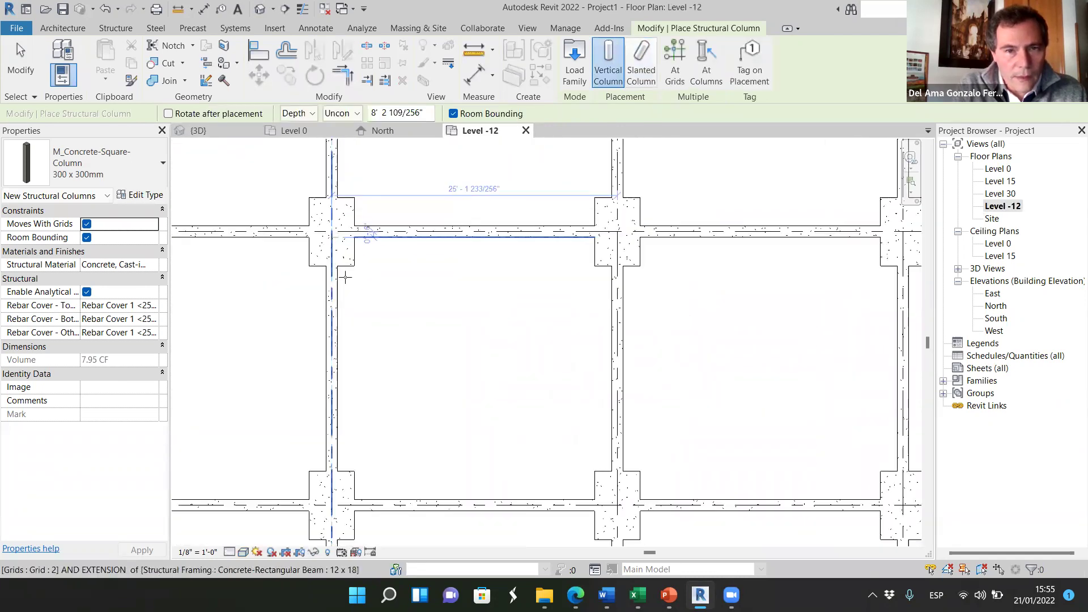
{"action": "left_click", "coordinate": [385, 316]}
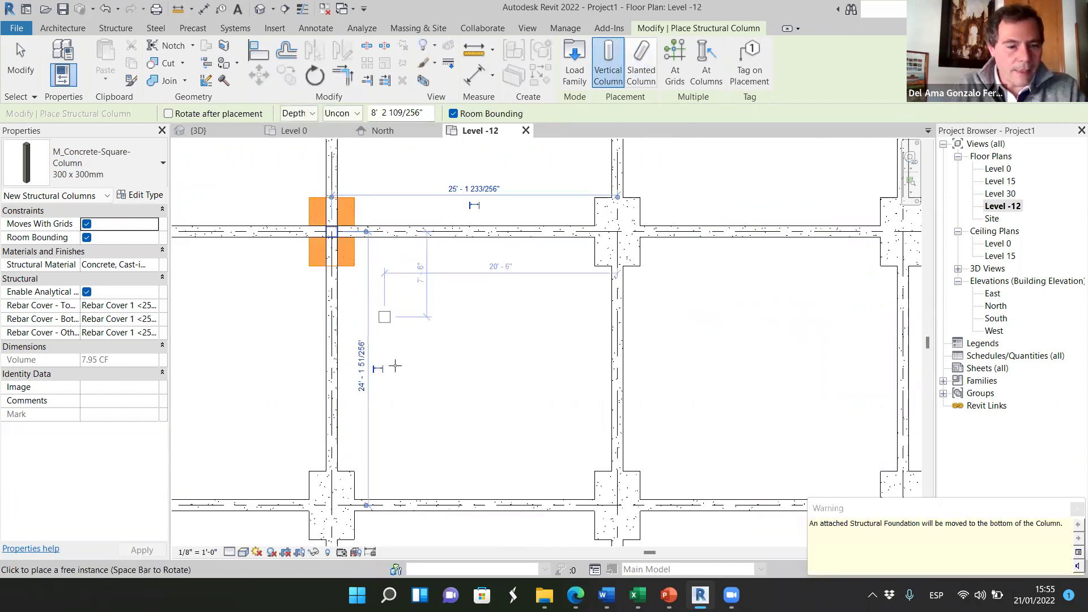
{"action": "scroll", "coordinate": [395, 366], "scroll_direction": "down", "scroll_amount": 3}
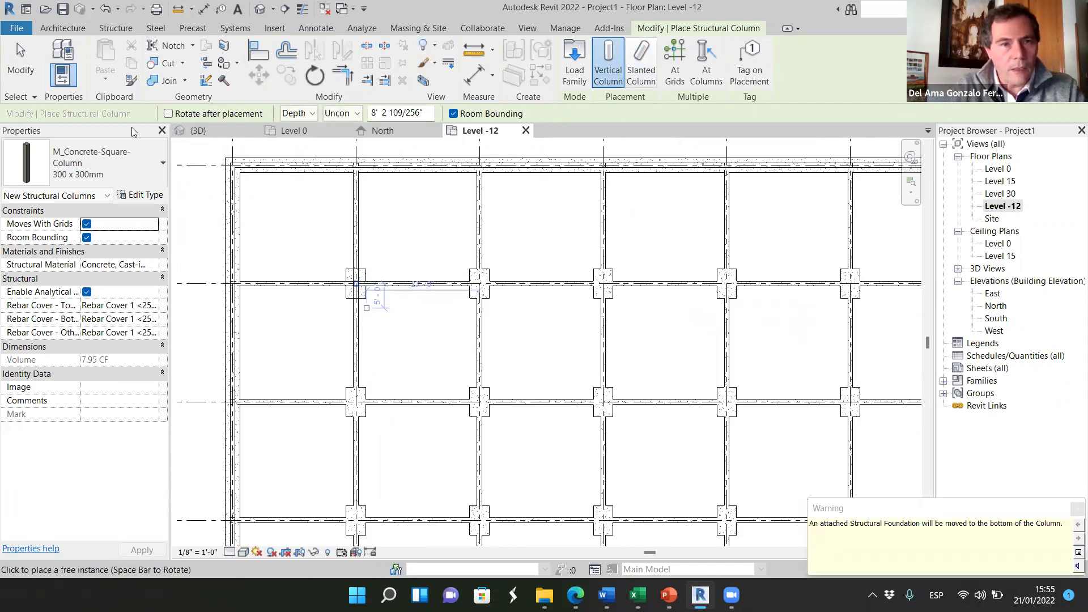
{"action": "key", "text": "Escape"}
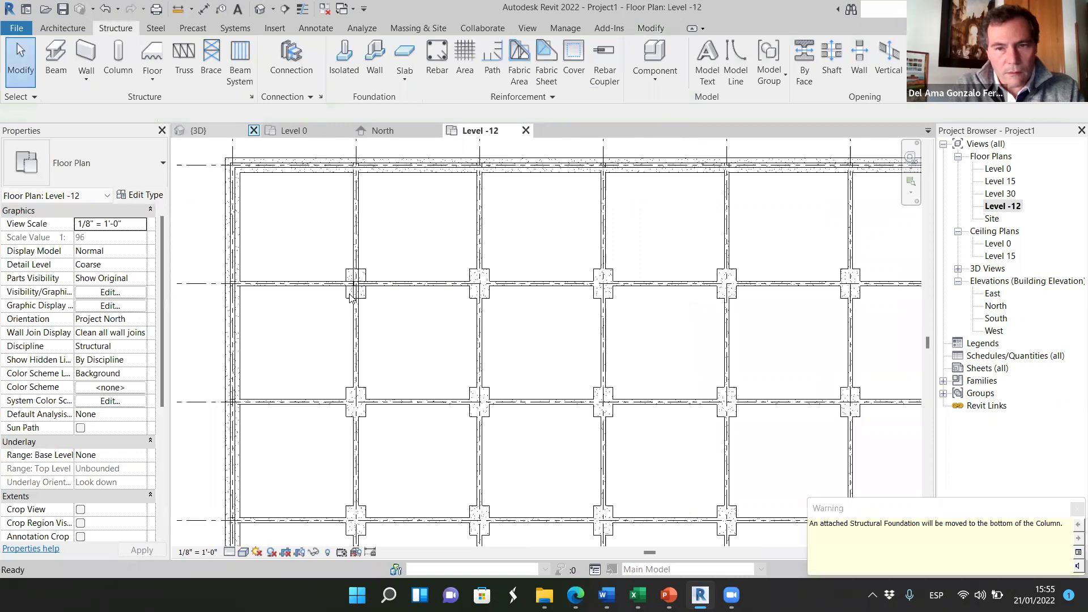
- Select the new column at grids 2 and B in the 3D view and set its top level to Level 0
{"action": "key", "text": "ctrl+Tab"}
{"action": "middle_click_drag", "start_coordinate": [668, 440], "coordinate": [707, 320], "text": "shift"}
{"action": "scroll", "coordinate": [611, 454], "scroll_direction": "up", "scroll_amount": 5}
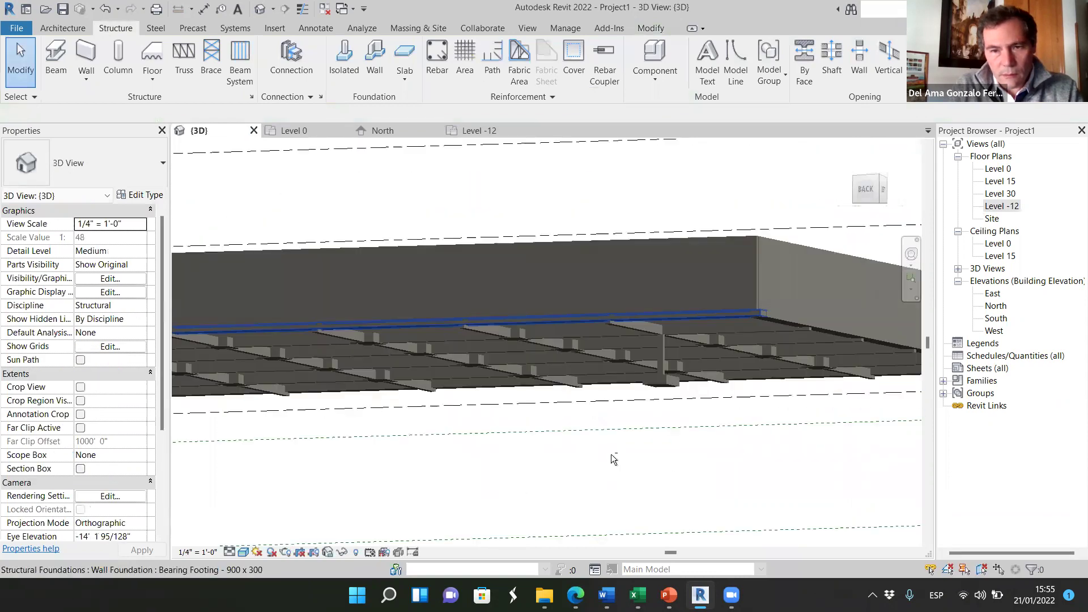
{"action": "scroll", "coordinate": [645, 361], "scroll_direction": "down", "scroll_amount": 6}
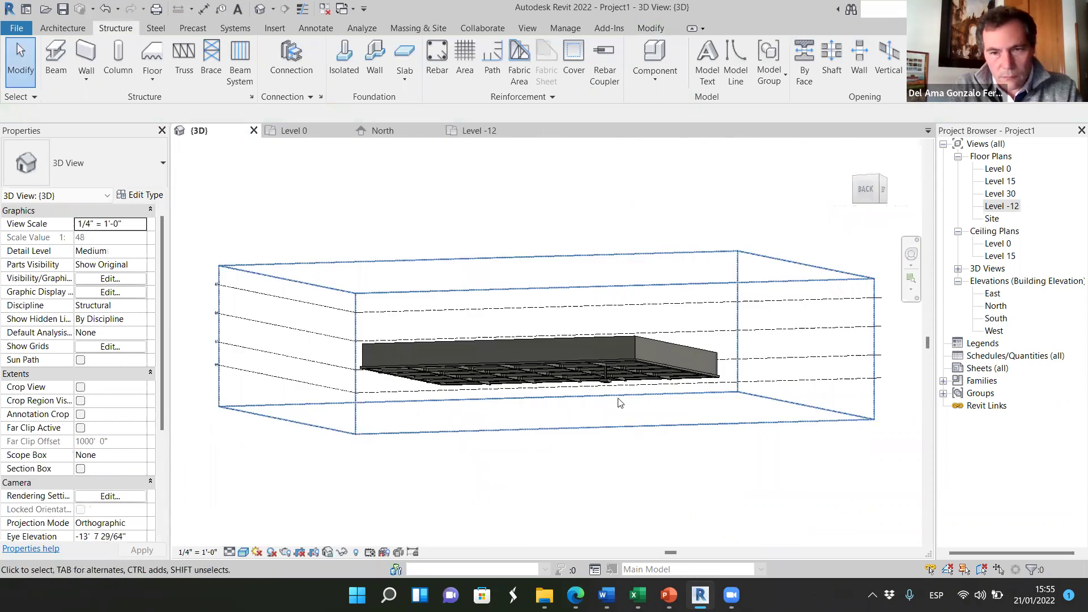
{"action": "scroll", "coordinate": [539, 352], "scroll_direction": "up", "scroll_amount": 5}
{"action": "left_click", "coordinate": [539, 351]}
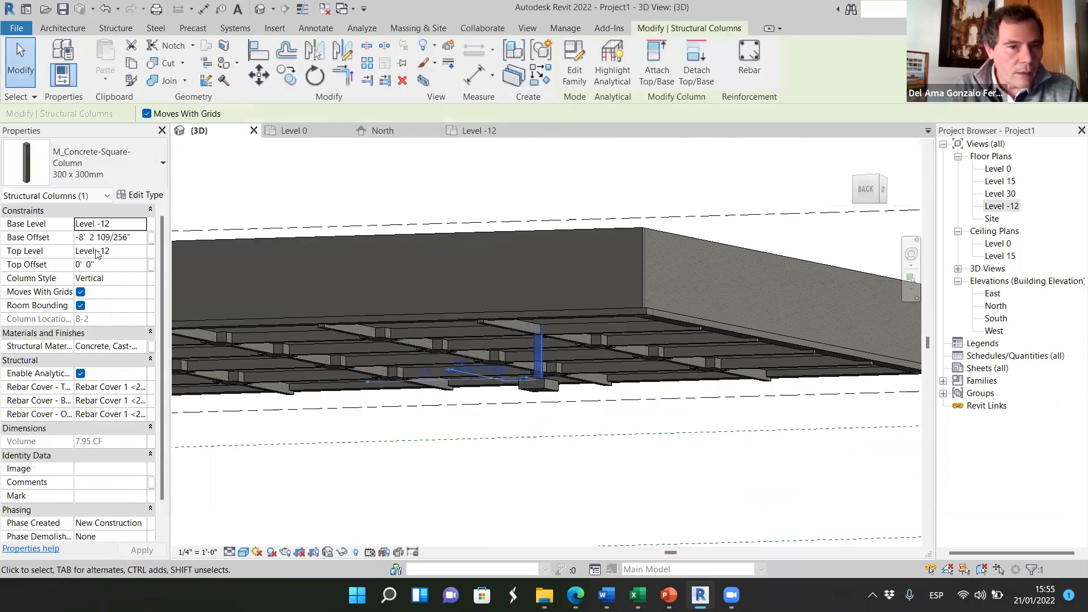
{"action": "left_click", "coordinate": [135, 252]}
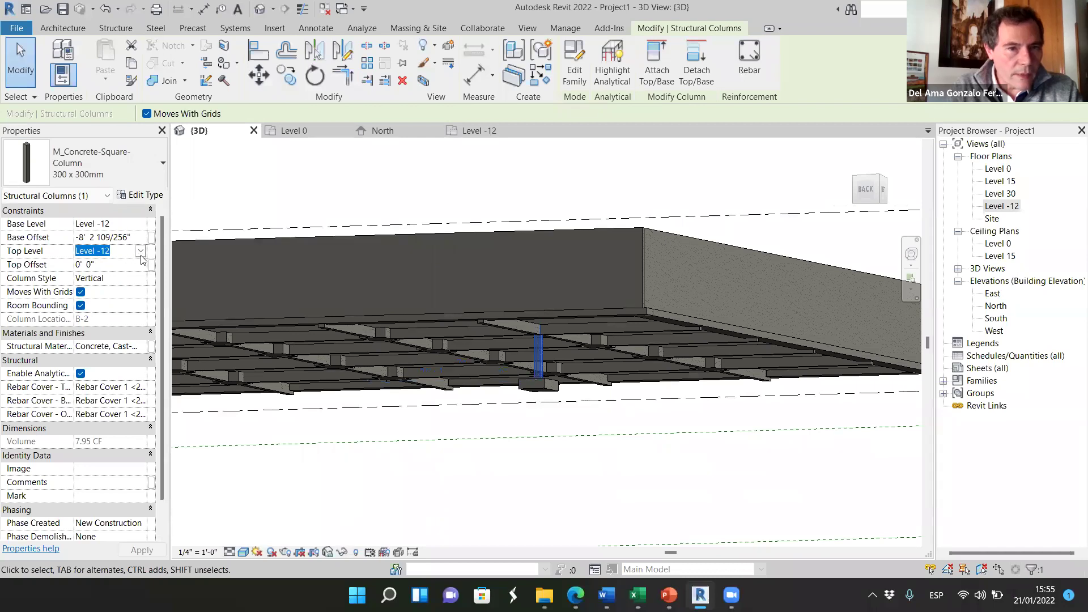
{"action": "left_click", "coordinate": [141, 251]}
{"action": "left_click", "coordinate": [90, 276]}
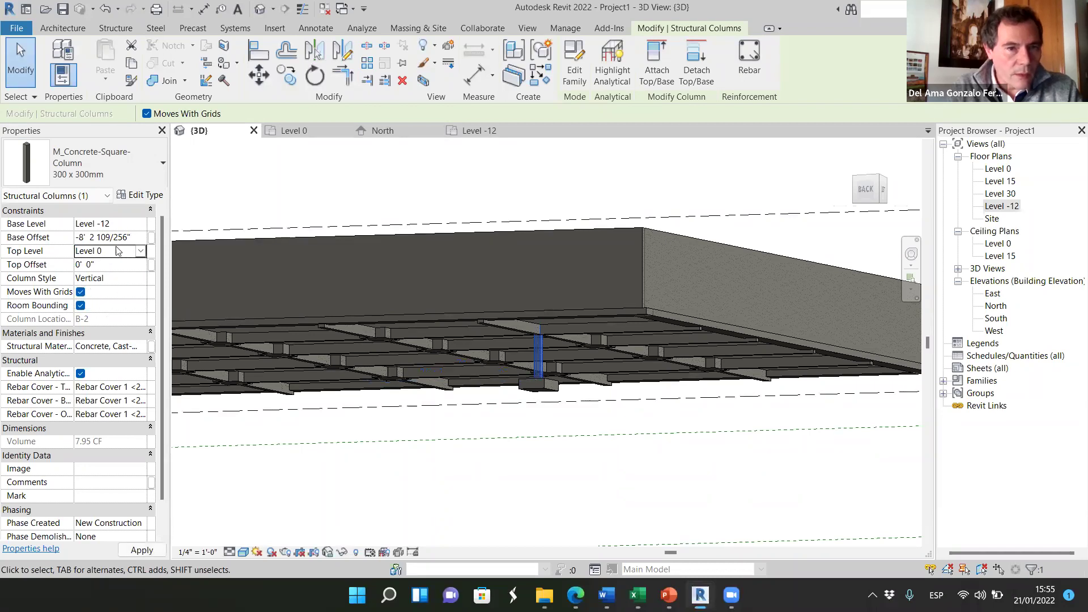
- Set the base offset of the column at grids 2 and B to 0' 0", accepting the attached foundation's relocation
{"action": "left_click", "coordinate": [123, 239]}
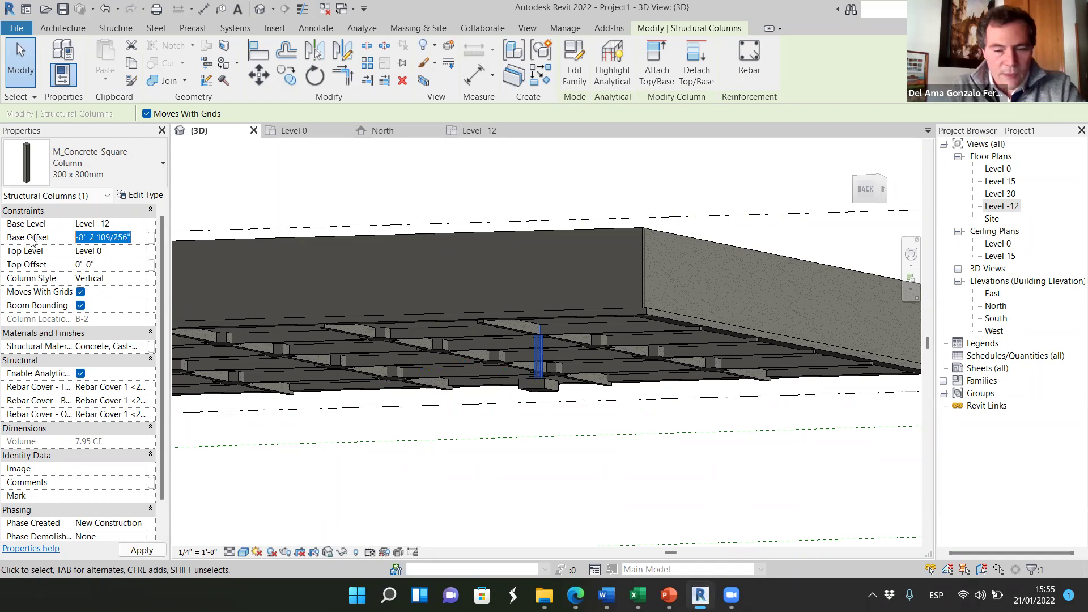
{"action": "type", "text": "0'  0"}
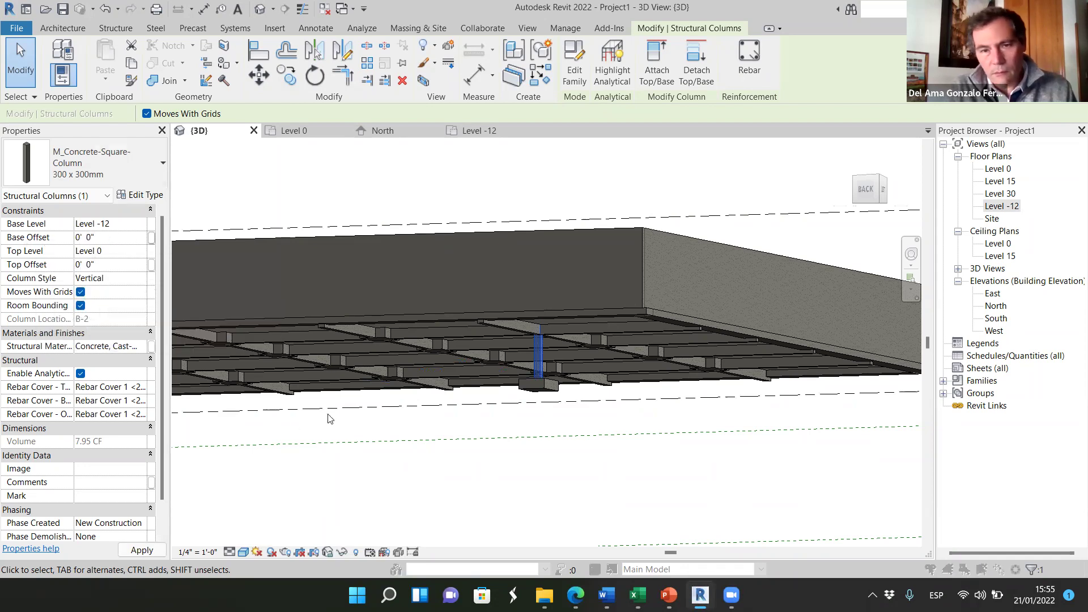
{"action": "left_click", "coordinate": [591, 340]}
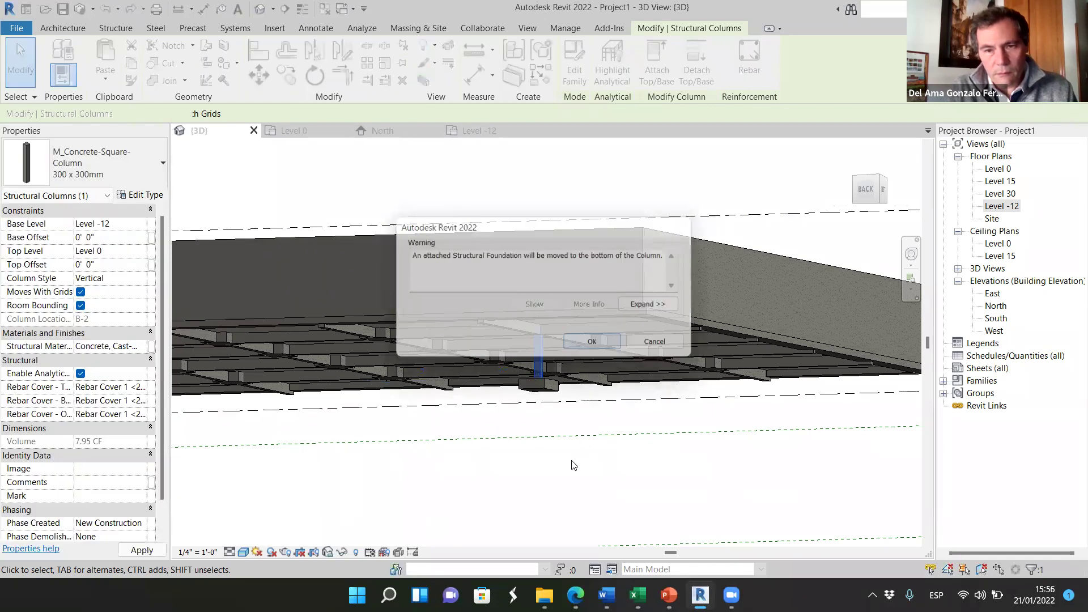
{"action": "left_click", "coordinate": [496, 445]}
- Examine from above in the 3D view how the column at grids 2 and B sits on its footing
{"action": "middle_click_drag", "start_coordinate": [496, 445], "coordinate": [368, 595], "text": "shift"}
{"action": "middle_click_drag", "start_coordinate": [266, 576], "coordinate": [381, 363], "text": "shift"}
{"action": "scroll", "coordinate": [280, 405], "scroll_direction": "down", "scroll_amount": 3}
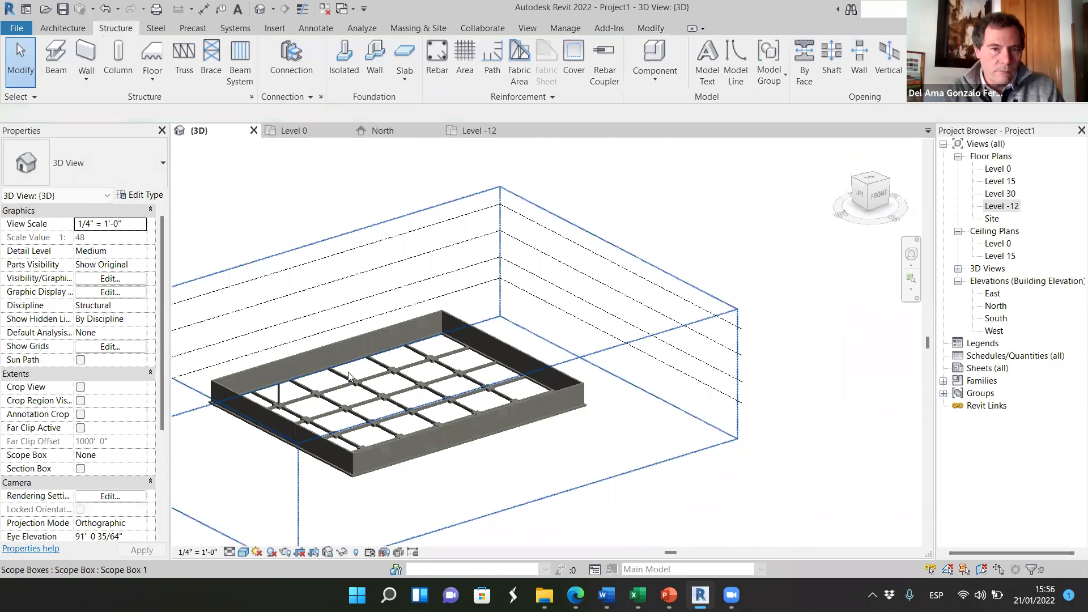
{"action": "scroll", "coordinate": [348, 376], "scroll_direction": "up", "scroll_amount": 5}
{"action": "scroll", "coordinate": [327, 418], "scroll_direction": "down", "scroll_amount": 3}
{"action": "middle_click_drag", "start_coordinate": [311, 423], "coordinate": [338, 429], "text": "shift"}
{"action": "scroll", "coordinate": [337, 430], "scroll_direction": "down", "scroll_amount": 5}
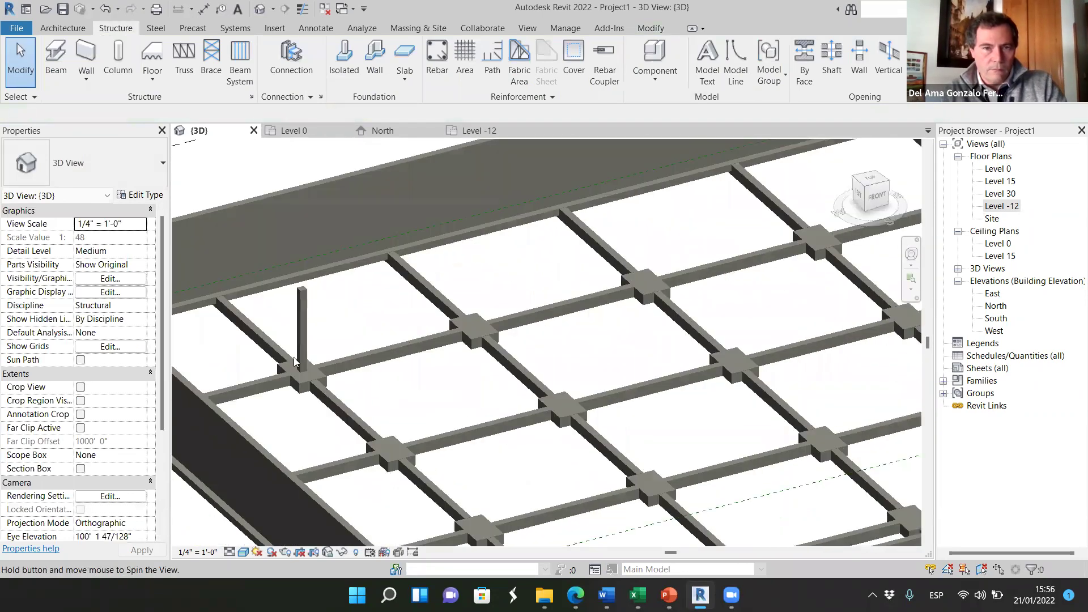
{"action": "scroll", "coordinate": [356, 302], "scroll_direction": "up", "scroll_amount": 3}
{"action": "scroll", "coordinate": [248, 300], "scroll_direction": "up", "scroll_amount": 2}
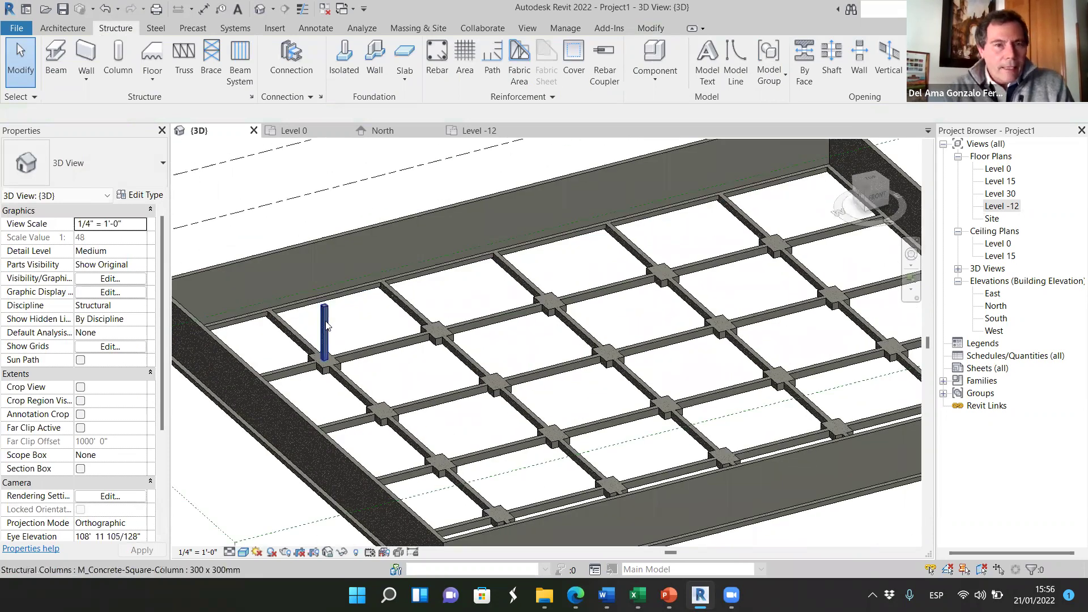
- Open the Level -12 floor plan around the column at grids 2 and B
{"action": "key", "text": "ctrl+Tab"}
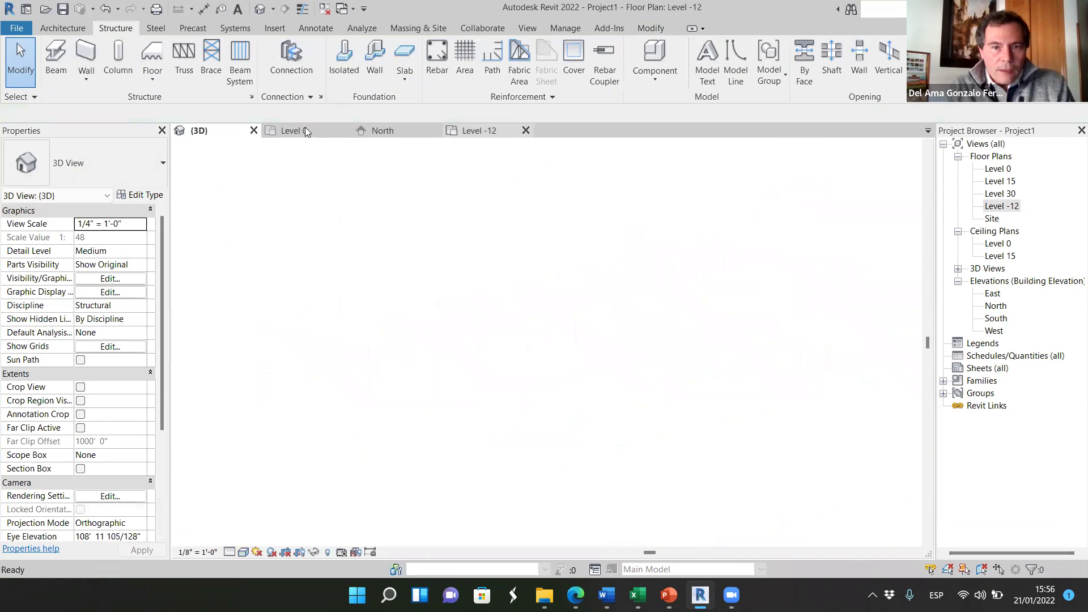
{"action": "scroll", "coordinate": [380, 290], "scroll_direction": "up", "scroll_amount": 4}
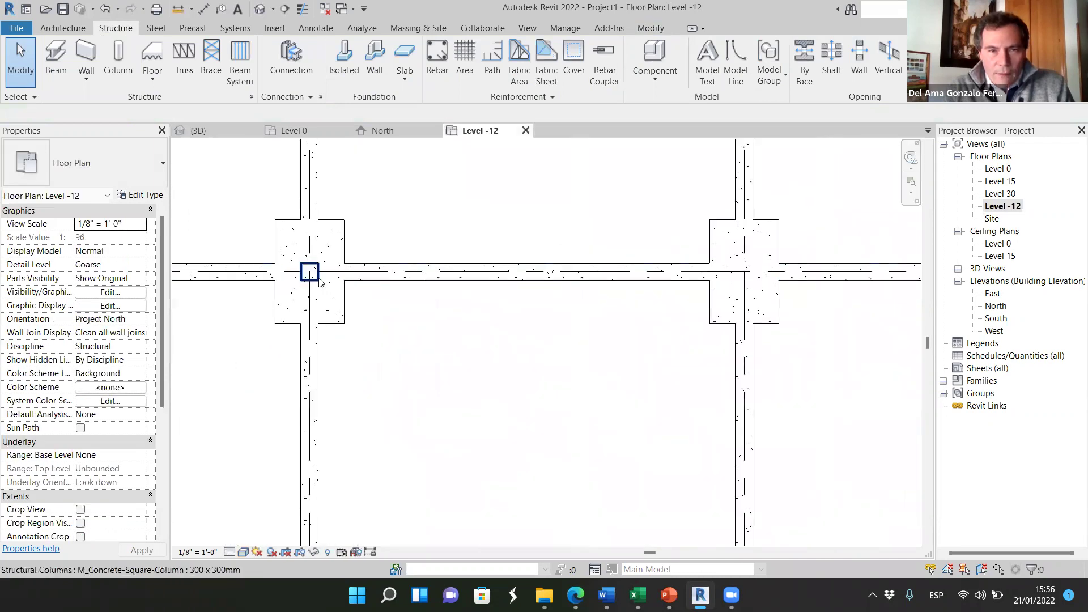
{"action": "scroll", "coordinate": [374, 313], "scroll_direction": "down", "scroll_amount": 4}
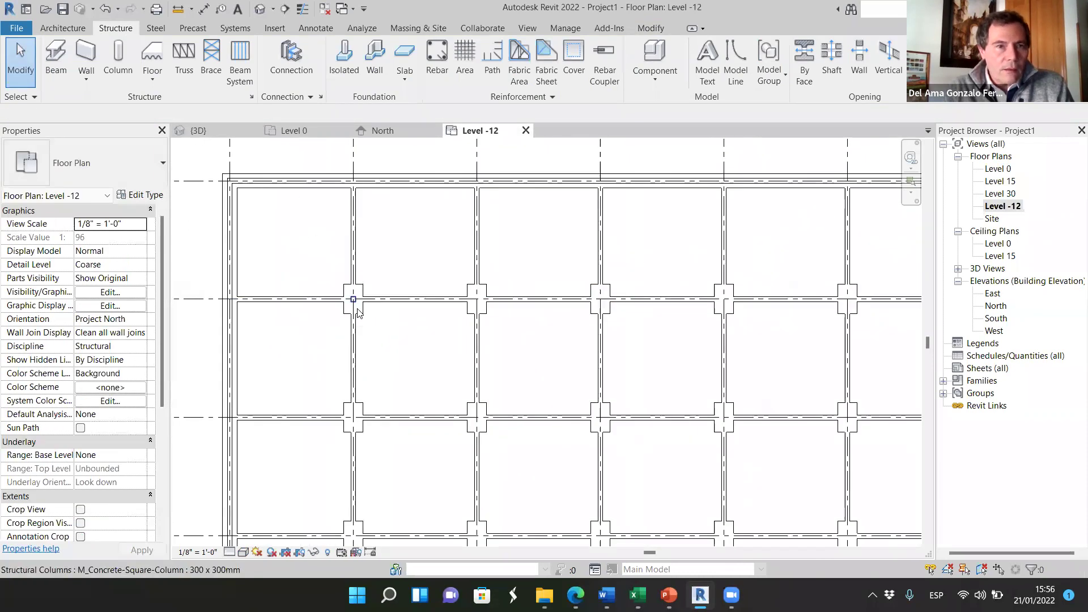
{"action": "left_click", "coordinate": [115, 69]}
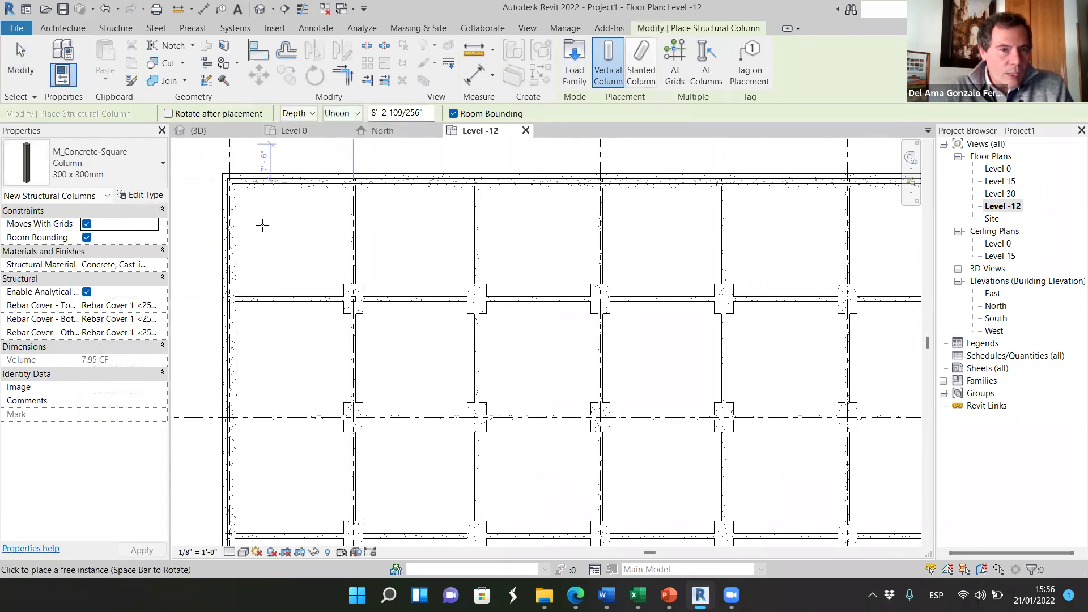
{"action": "left_click", "coordinate": [347, 303]}
{"action": "key", "text": "Escape"}
- Copy the column at grids 2 and B along grid B onto the footings at grids 3, 4, 5 and 6, using multiple copies
{"action": "scroll", "coordinate": [334, 303], "scroll_direction": "up", "scroll_amount": 4}
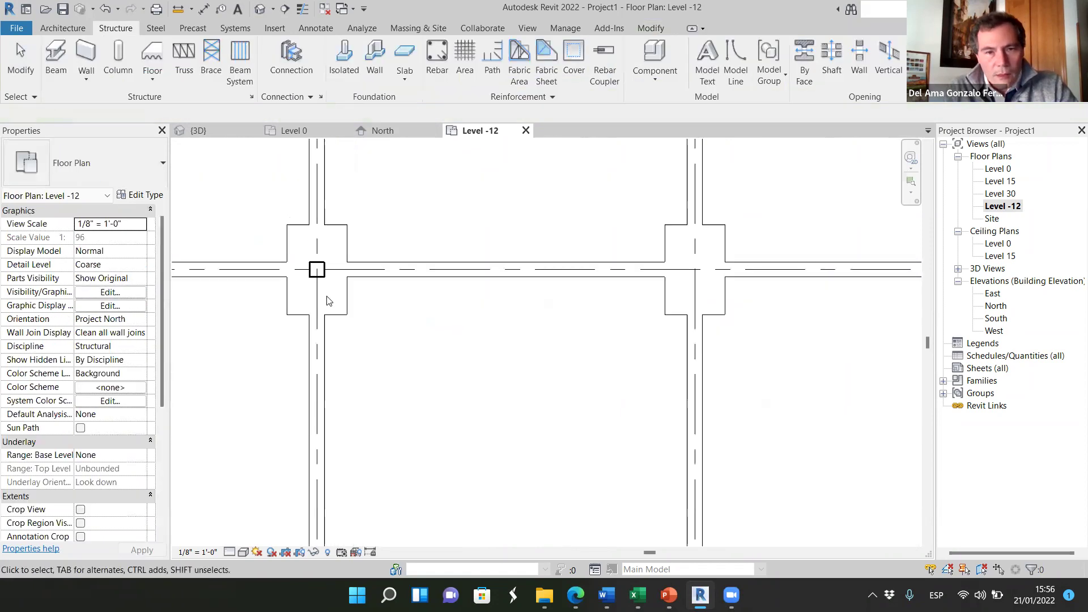
{"action": "left_click", "coordinate": [341, 306]}
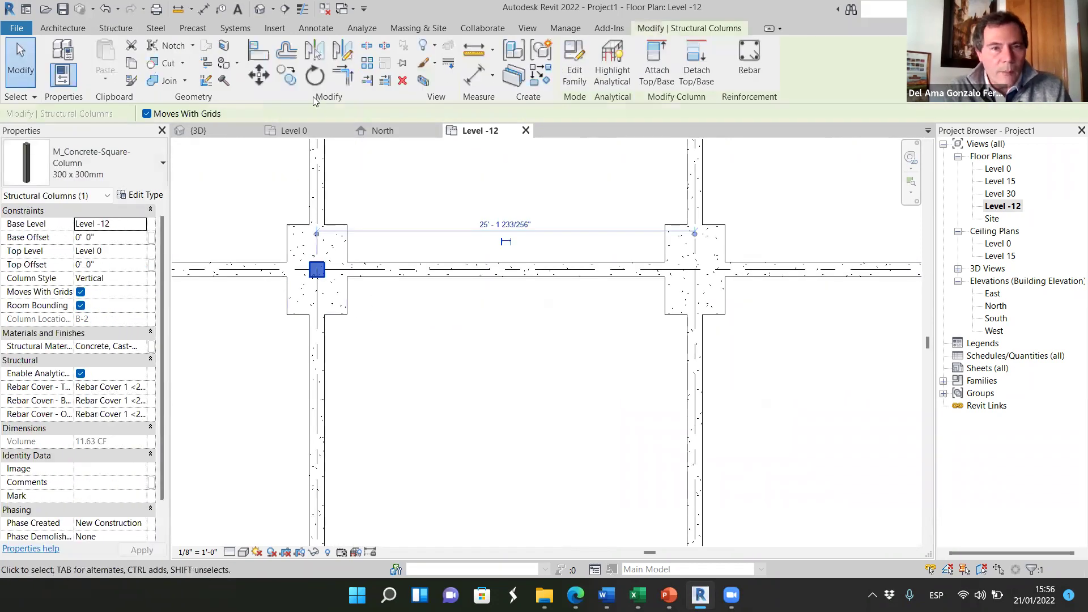
{"action": "key", "text": "c"}
{"action": "key", "text": "o"}
{"action": "scroll", "coordinate": [258, 289], "scroll_direction": "down", "scroll_amount": 5}
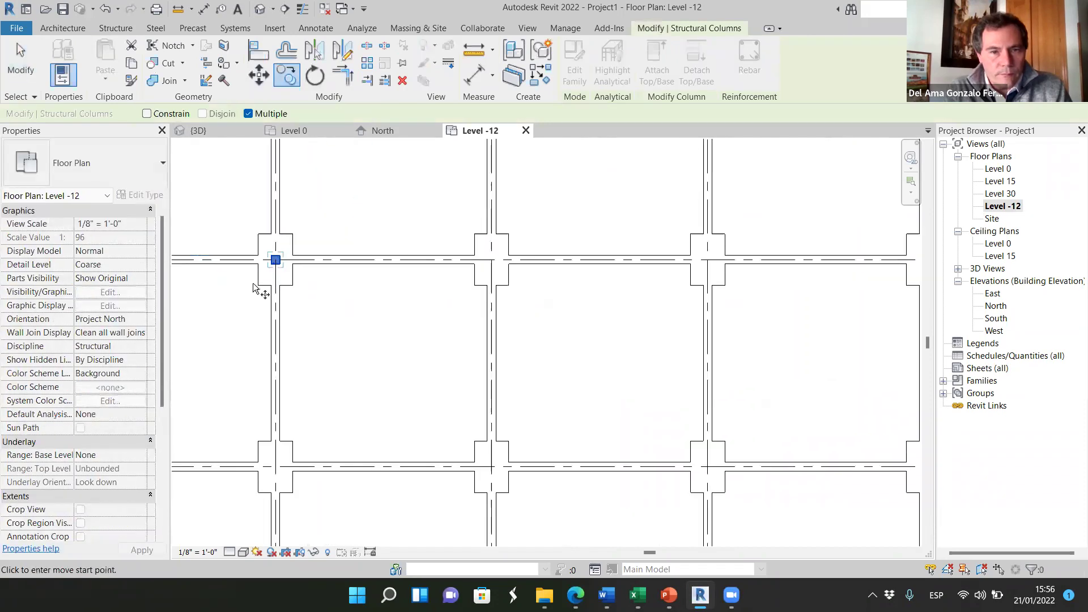
{"action": "scroll", "coordinate": [267, 308], "scroll_direction": "up", "scroll_amount": 2}
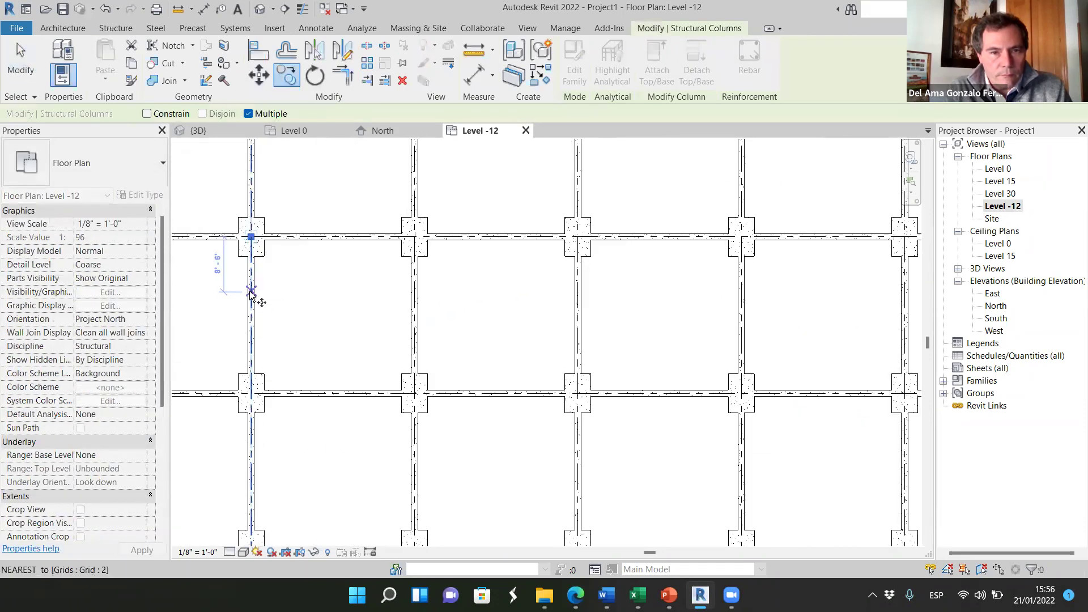
{"action": "left_click", "coordinate": [402, 293]}
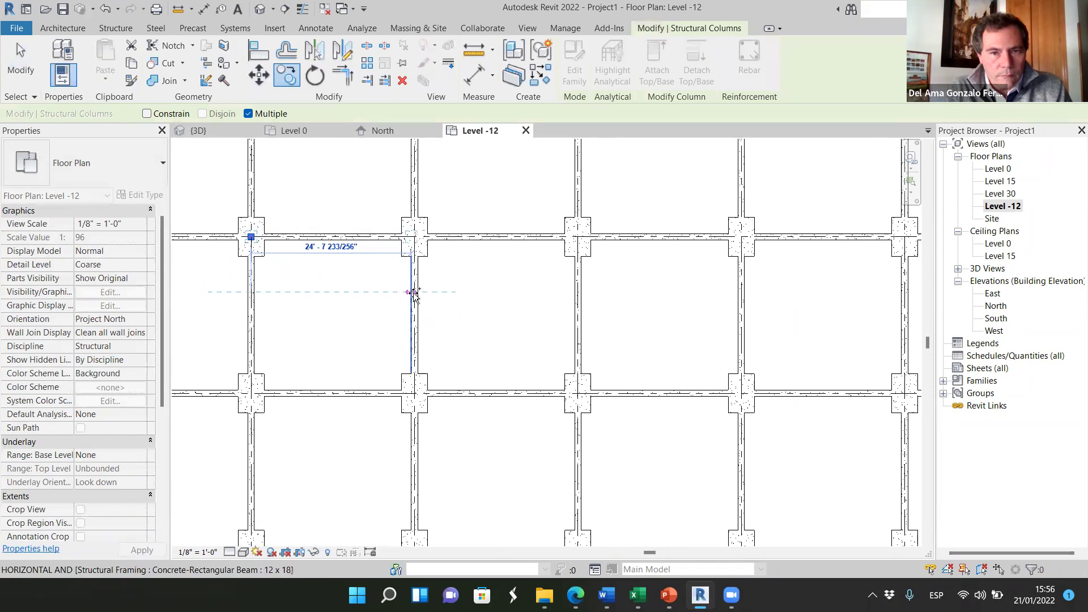
{"action": "left_click", "coordinate": [576, 293]}
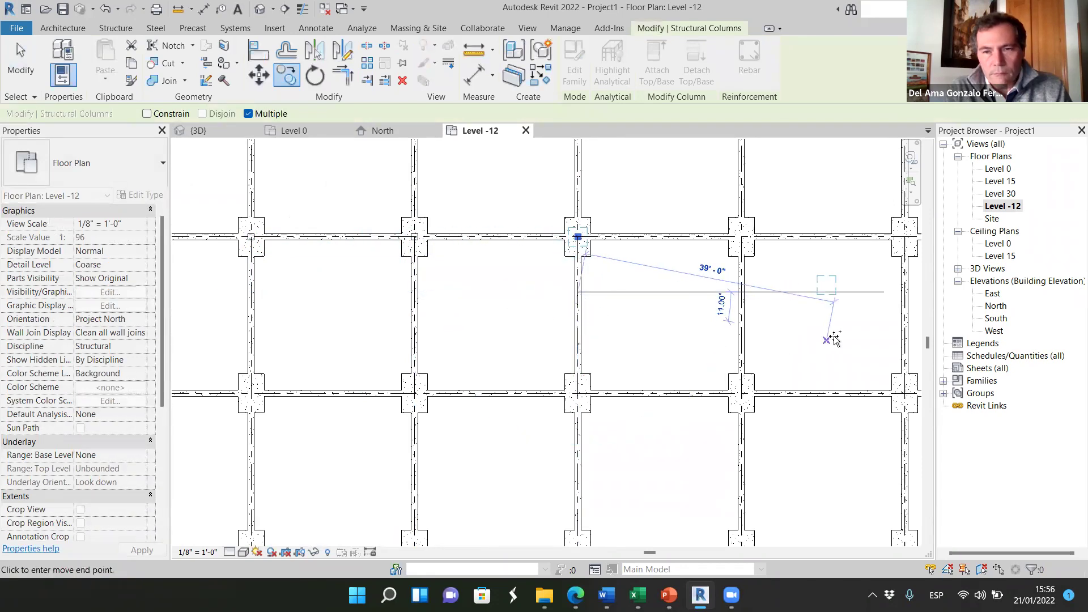
{"action": "scroll", "coordinate": [668, 241], "scroll_direction": "up", "scroll_amount": 3}
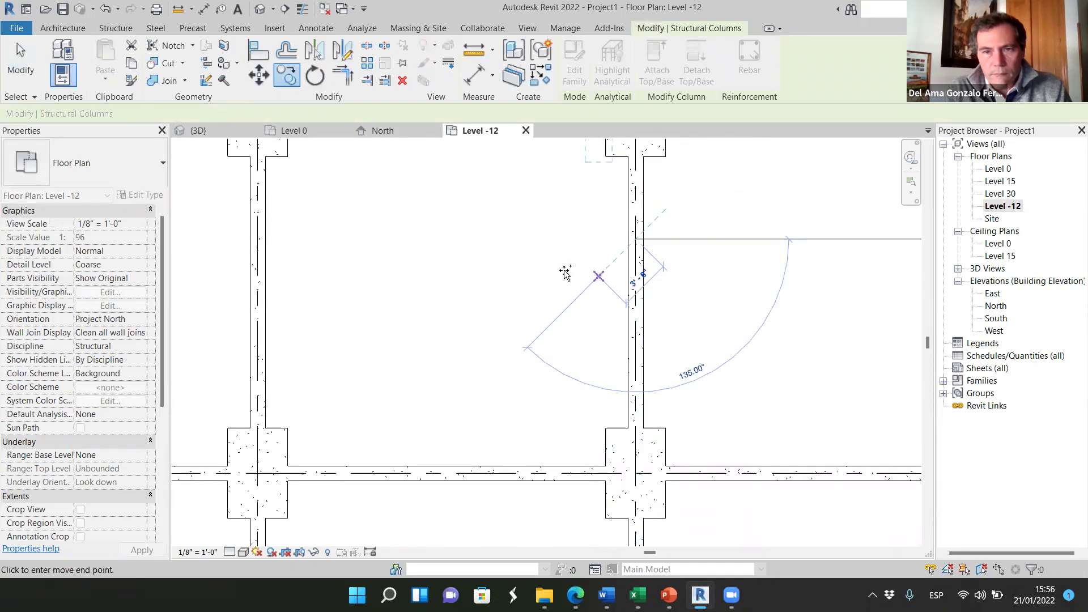
{"action": "scroll", "coordinate": [737, 260], "scroll_direction": "down", "scroll_amount": 3}
{"action": "scroll", "coordinate": [739, 258], "scroll_direction": "up", "scroll_amount": 3}
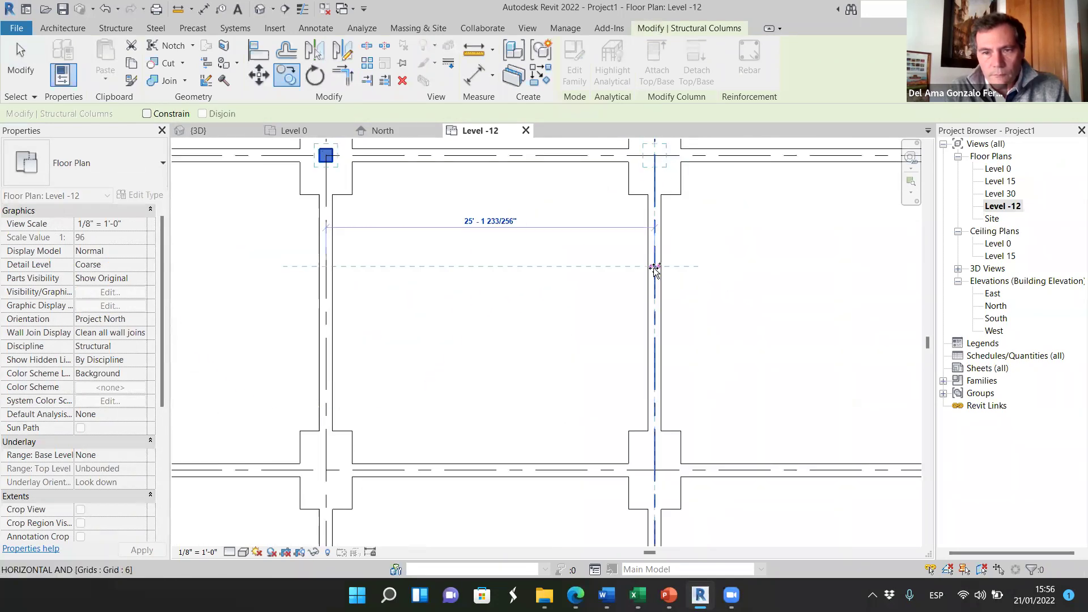
{"action": "left_click", "coordinate": [661, 278]}
{"action": "scroll", "coordinate": [708, 316], "scroll_direction": "down", "scroll_amount": 5}
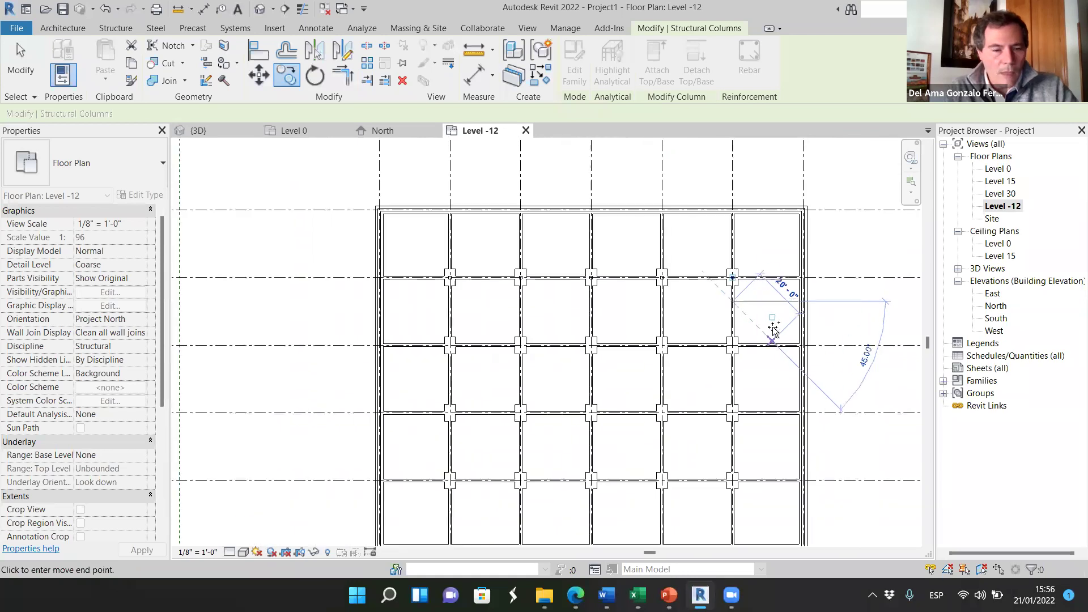
{"action": "key", "text": "Escape"}
{"action": "key", "text": "Escape"}
- Copy the five columns on grid B onto the footings along grids C, D and E, and dismiss the save reminder
{"action": "scroll", "coordinate": [742, 318], "scroll_direction": "up", "scroll_amount": 2}
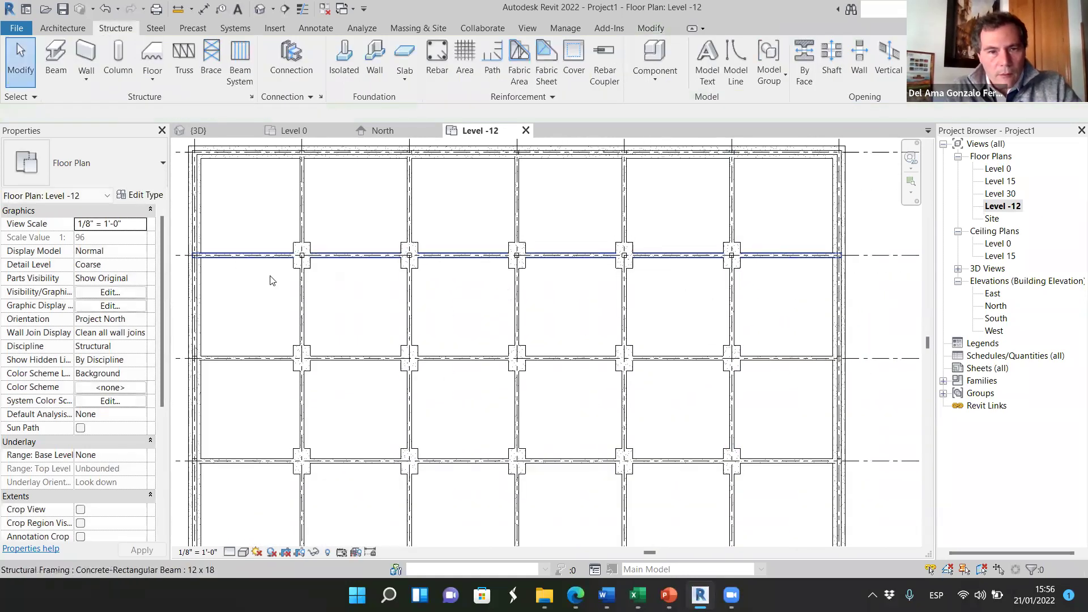
{"action": "left_click_drag", "start_coordinate": [571, 245], "coordinate": [771, 278]}
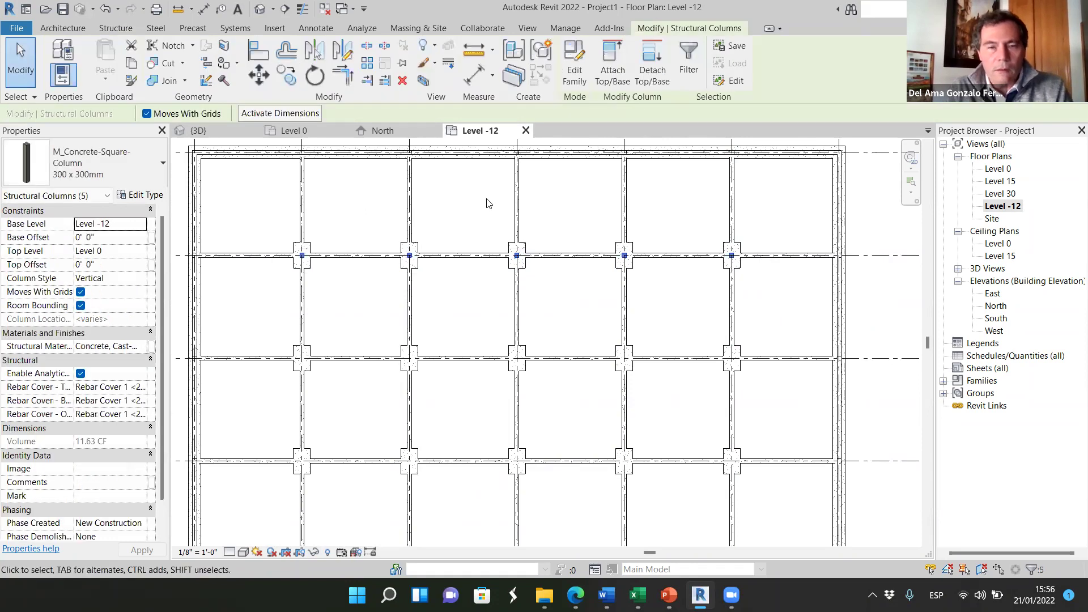
{"action": "scroll", "coordinate": [235, 231], "scroll_direction": "down", "scroll_amount": 2}
{"action": "left_click", "coordinate": [286, 73]}
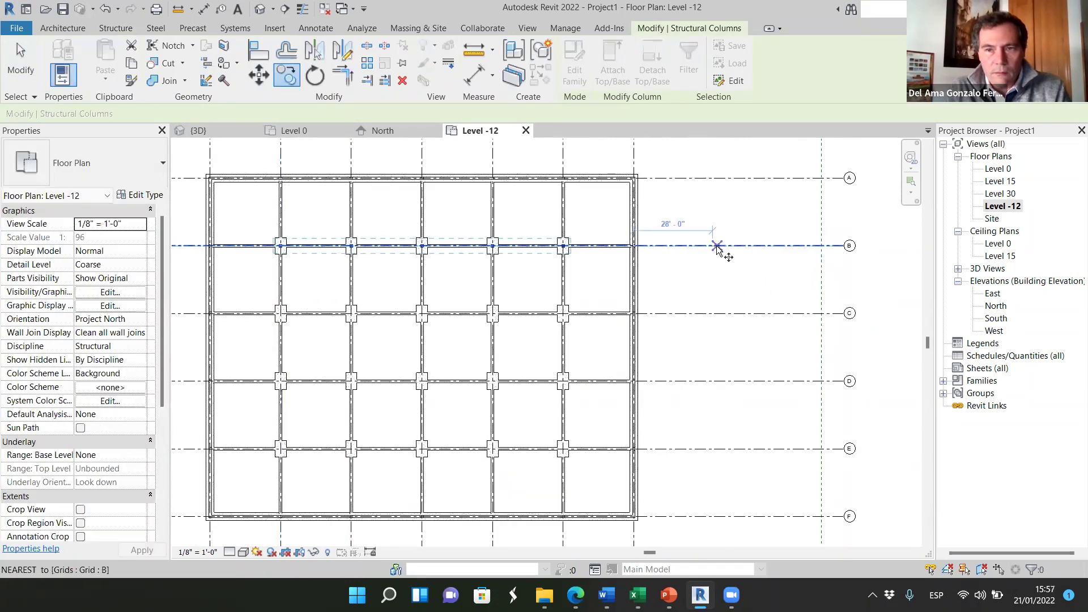
{"action": "left_click", "coordinate": [717, 247]}
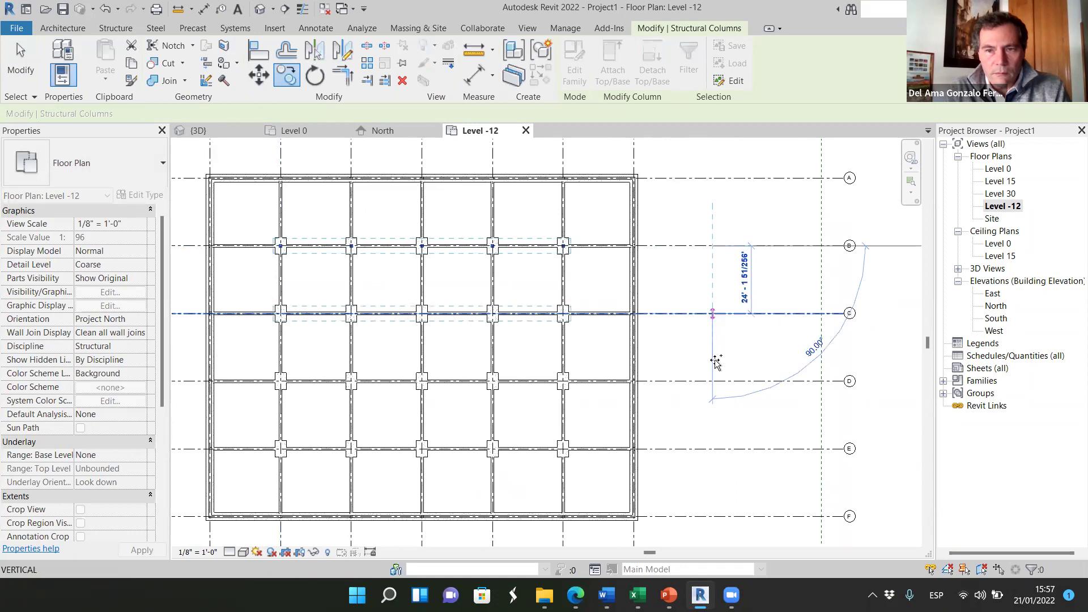
{"action": "left_click", "coordinate": [713, 314]}
{"action": "left_click", "coordinate": [714, 381]}
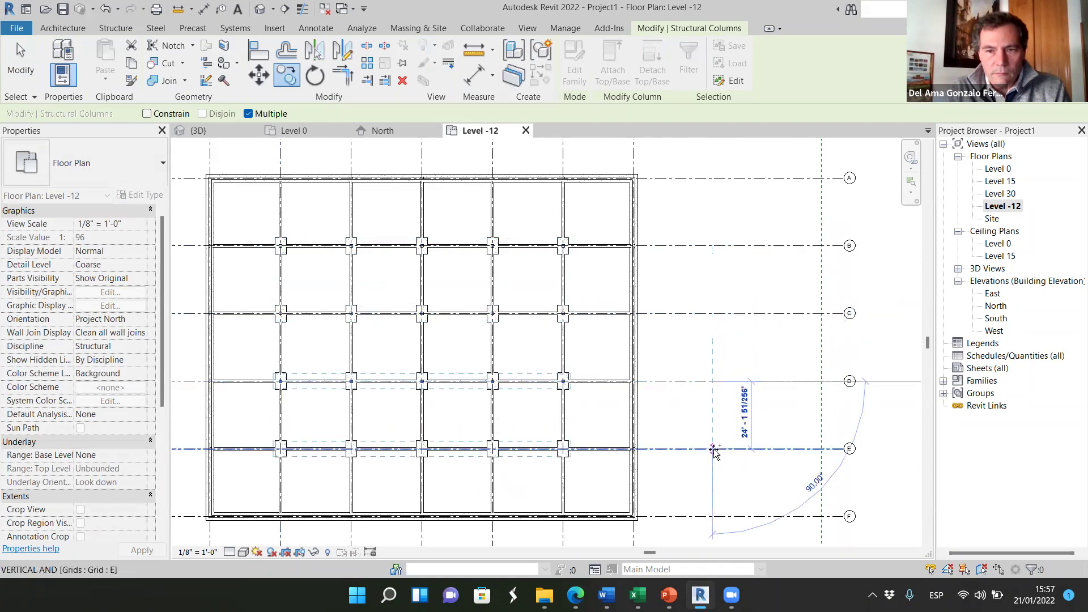
{"action": "left_click", "coordinate": [713, 449]}
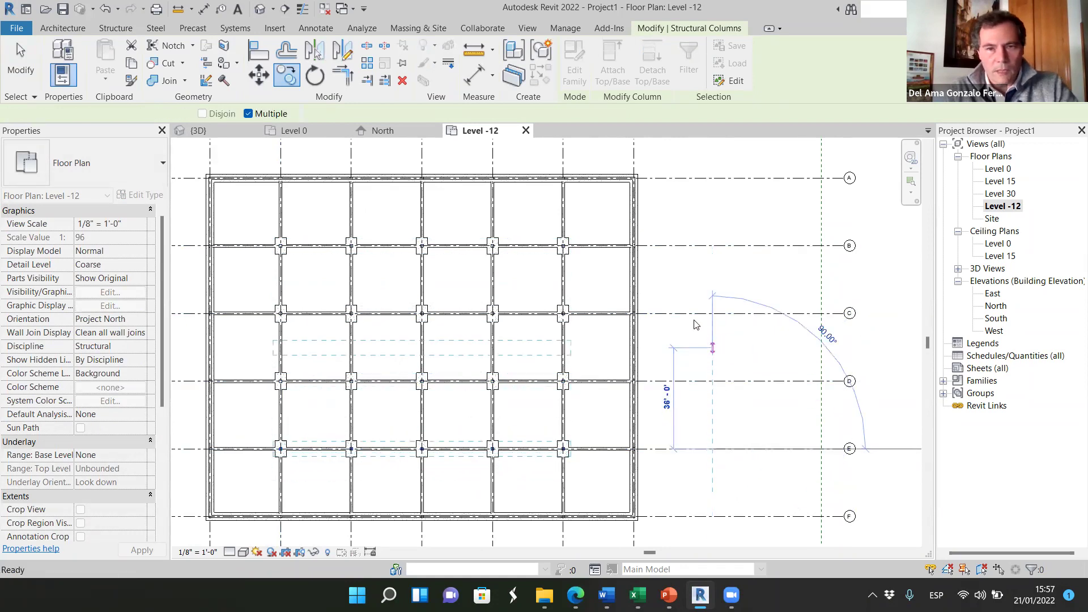
{"action": "key", "text": "Escape"}
{"action": "key", "text": "Escape"}
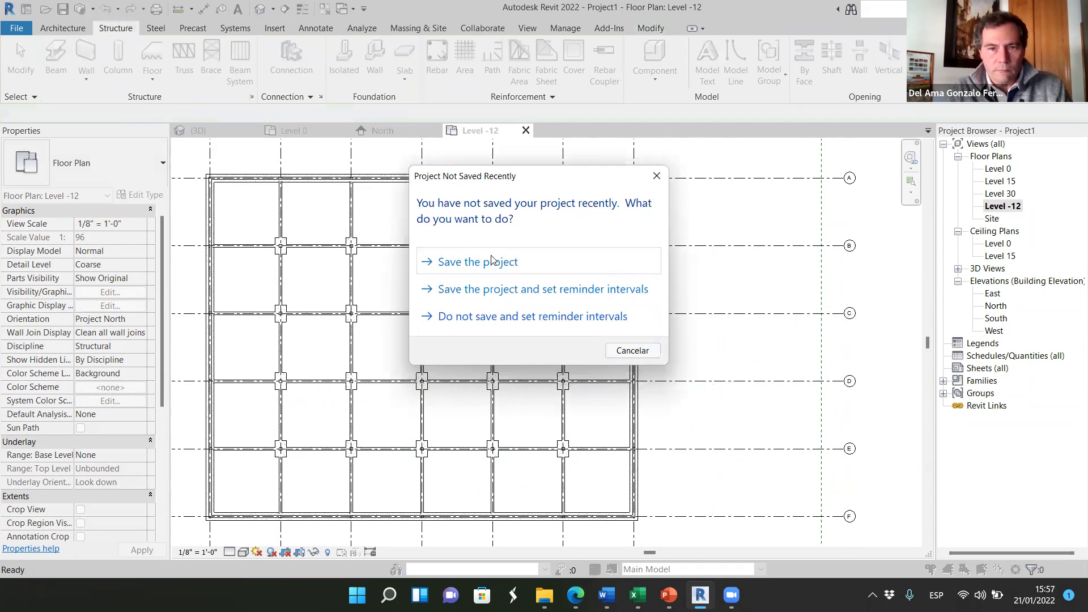
{"action": "left_click", "coordinate": [624, 351]}
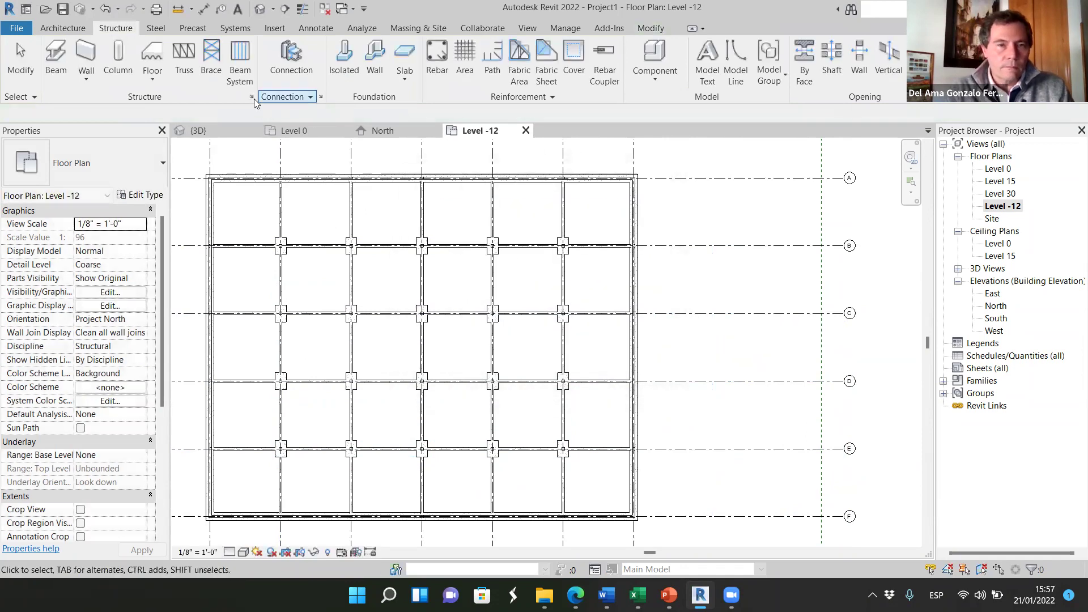
- Examine the copied columns on their footings and tie beams in the 3D view
{"action": "scroll", "coordinate": [445, 338], "scroll_direction": "down", "scroll_amount": 1}
{"action": "scroll", "coordinate": [445, 339], "scroll_direction": "down", "scroll_amount": 1}
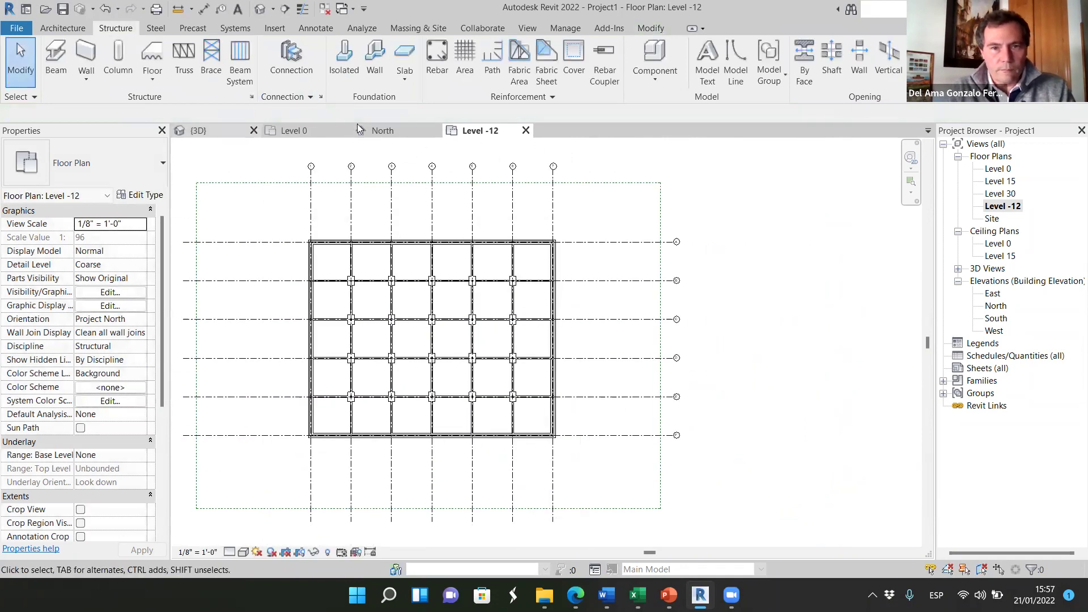
{"action": "key", "text": "ctrl+Tab"}
{"action": "scroll", "coordinate": [567, 397], "scroll_direction": "down", "scroll_amount": 3}
{"action": "middle_click_drag", "start_coordinate": [624, 453], "coordinate": [567, 408], "text": "shift"}
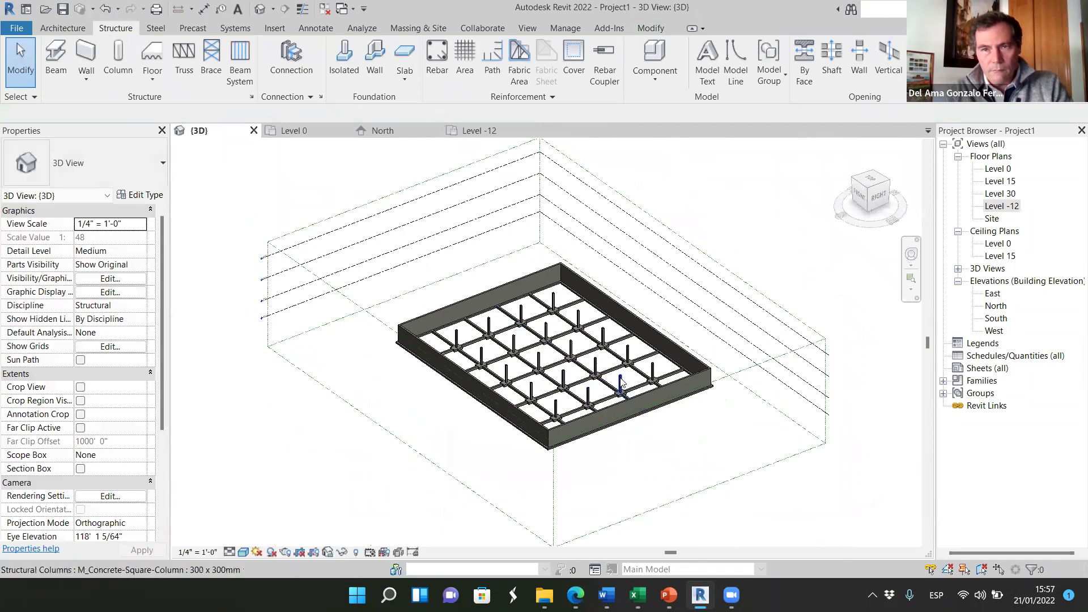
{"action": "scroll", "coordinate": [621, 374], "scroll_direction": "up", "scroll_amount": 2}
{"action": "scroll", "coordinate": [610, 395], "scroll_direction": "up", "scroll_amount": 2}
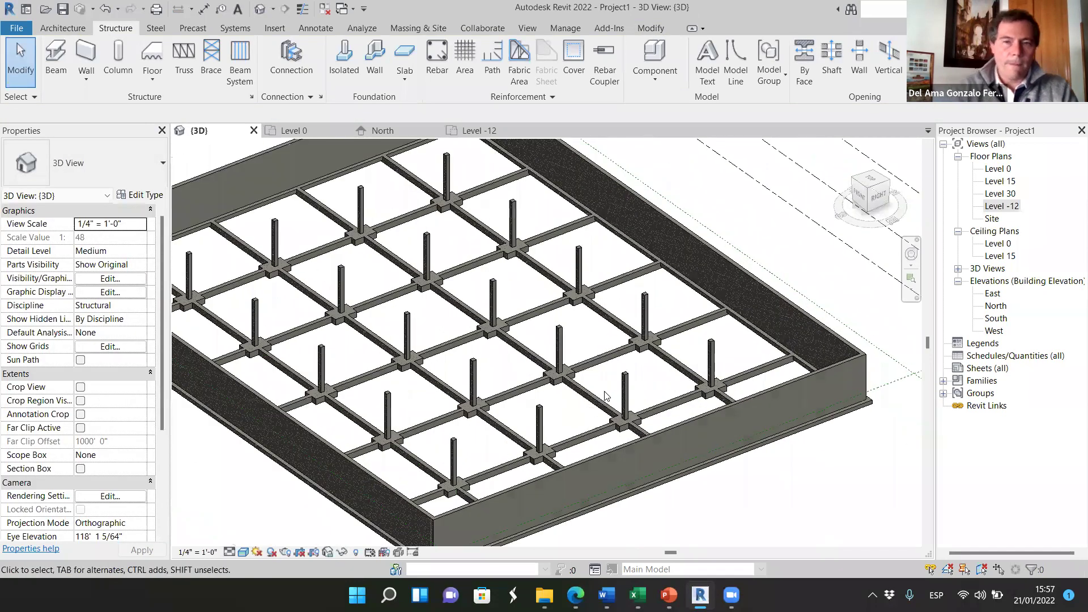
{"action": "scroll", "coordinate": [538, 362], "scroll_direction": "down", "scroll_amount": 5}
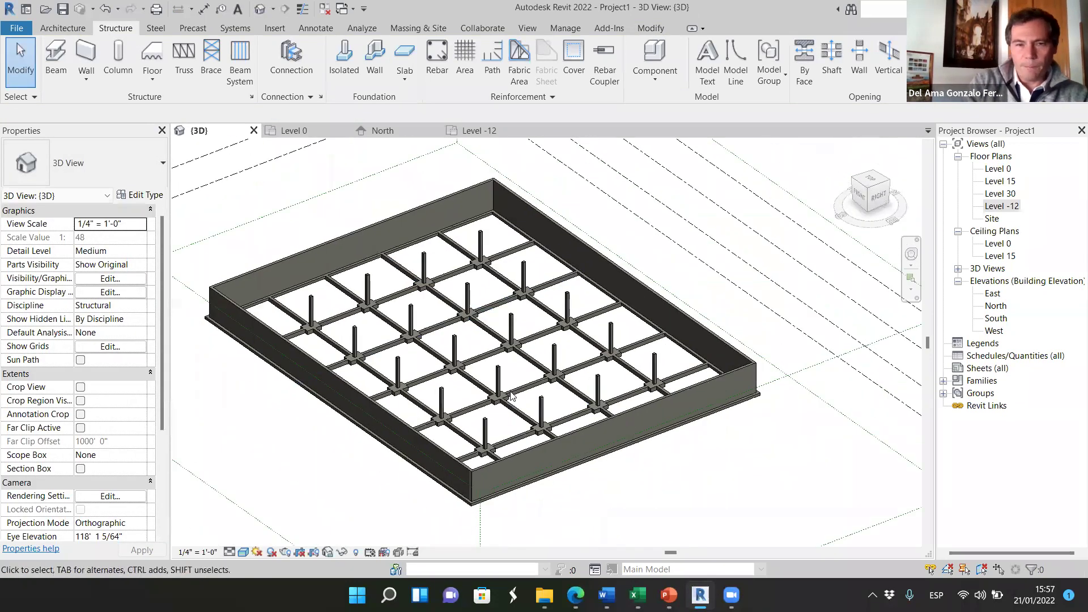
{"action": "middle_click_drag", "start_coordinate": [527, 454], "coordinate": [536, 466], "text": "shift"}
{"action": "scroll", "coordinate": [541, 312], "scroll_direction": "up", "scroll_amount": 5}
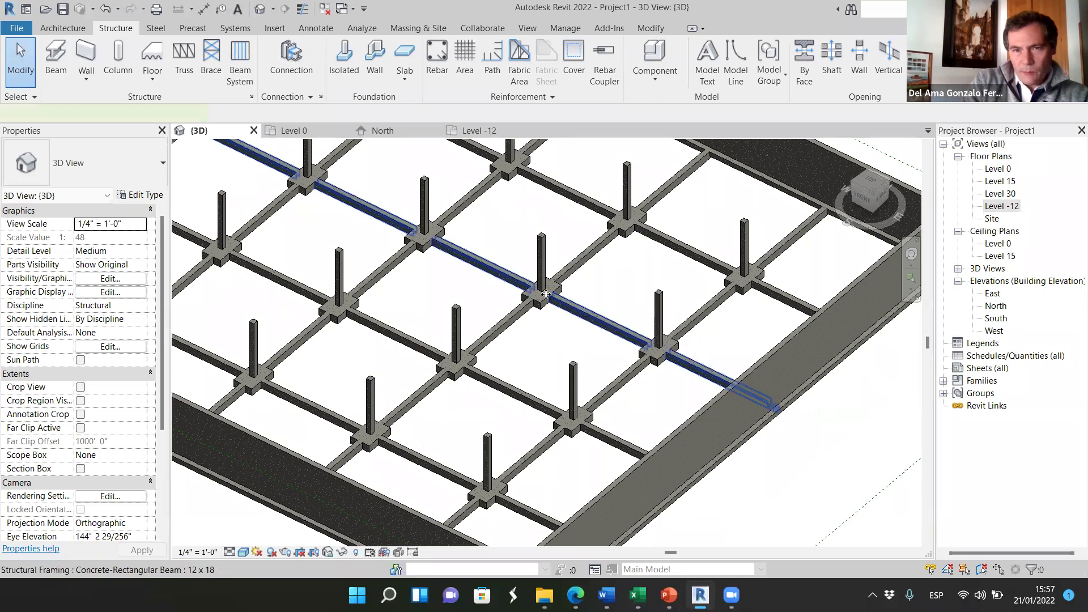
{"action": "left_click", "coordinate": [546, 294]}
{"action": "left_click", "coordinate": [491, 293]}
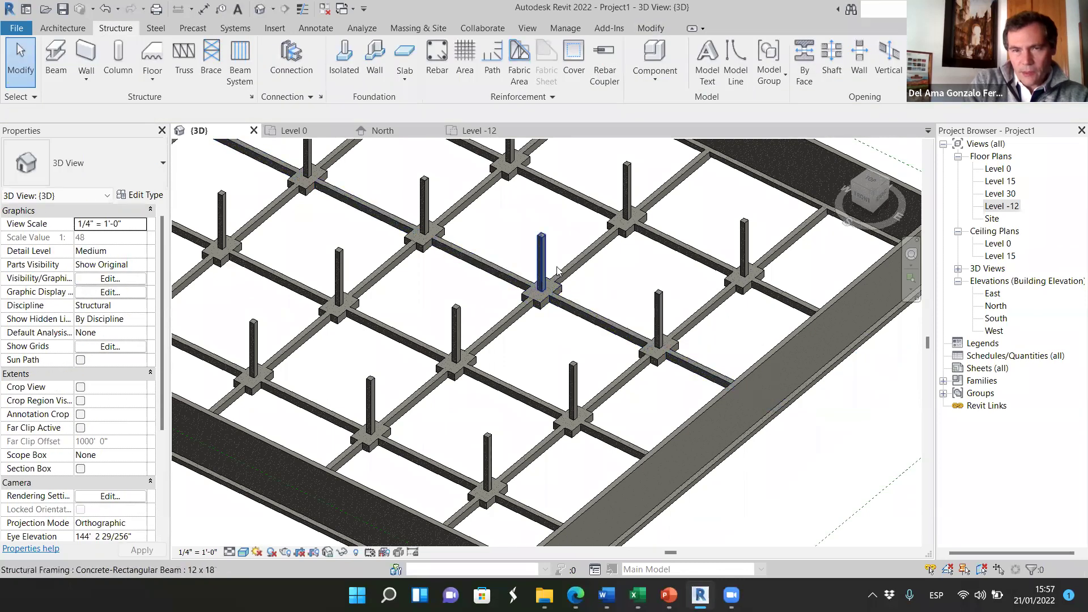
{"action": "scroll", "coordinate": [557, 268], "scroll_direction": "up", "scroll_amount": 4}
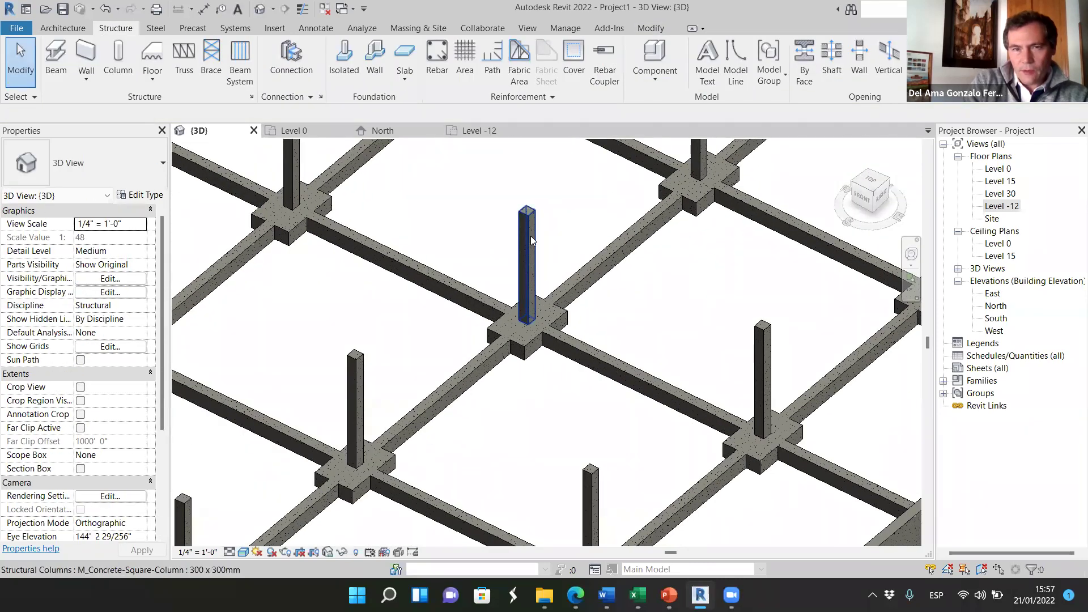
{"action": "scroll", "coordinate": [539, 321], "scroll_direction": "down", "scroll_amount": 4}
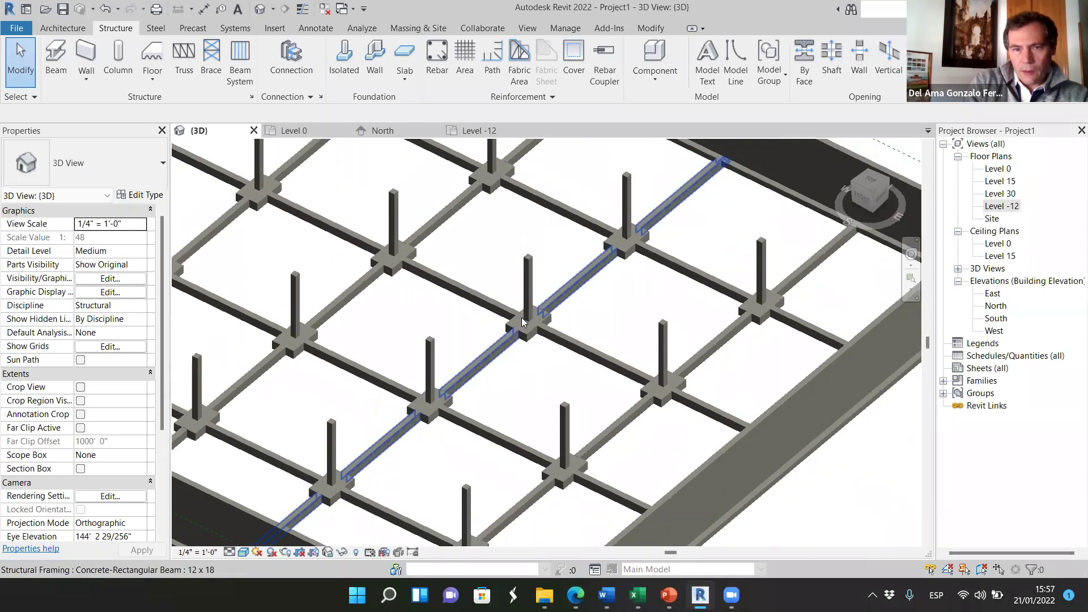
- Review the complete column layout in 3D and open the Level 0 floor plan
{"action": "scroll", "coordinate": [521, 320], "scroll_direction": "down", "scroll_amount": 8}
{"action": "scroll", "coordinate": [594, 358], "scroll_direction": "up", "scroll_amount": 2}
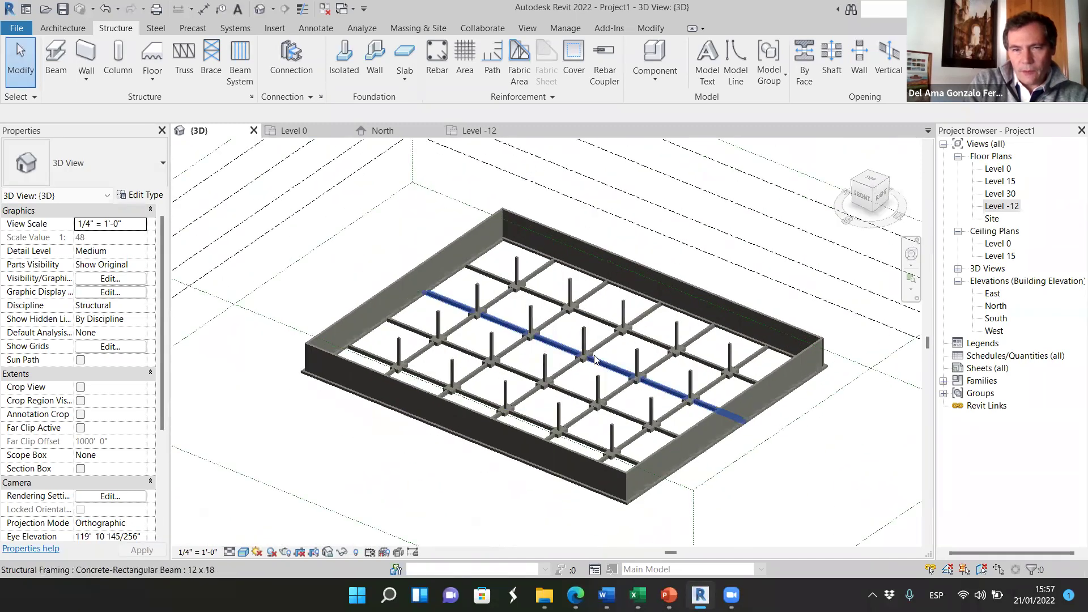
{"action": "scroll", "coordinate": [592, 354], "scroll_direction": "up", "scroll_amount": 1}
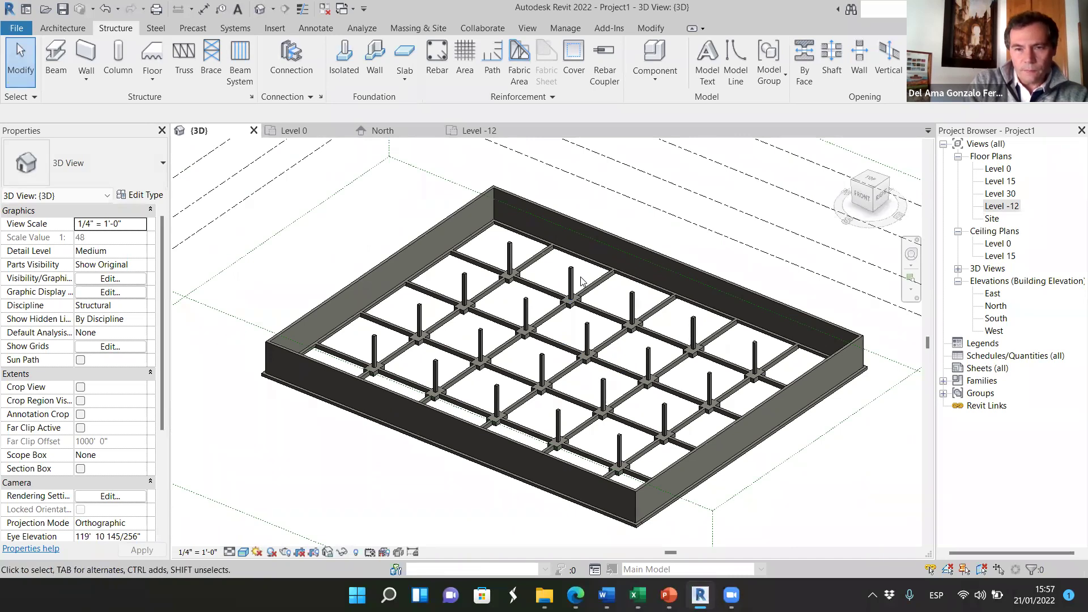
{"action": "scroll", "coordinate": [522, 255], "scroll_direction": "down", "scroll_amount": 2}
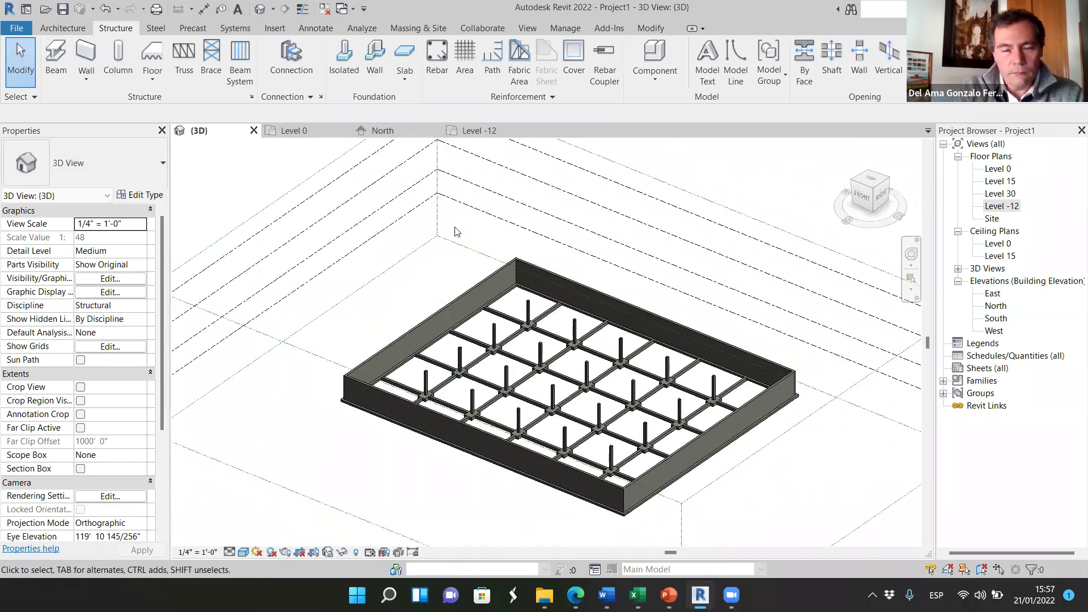
{"action": "key", "text": "ctrl+Tab"}
{"action": "scroll", "coordinate": [428, 316], "scroll_direction": "up", "scroll_amount": 5}
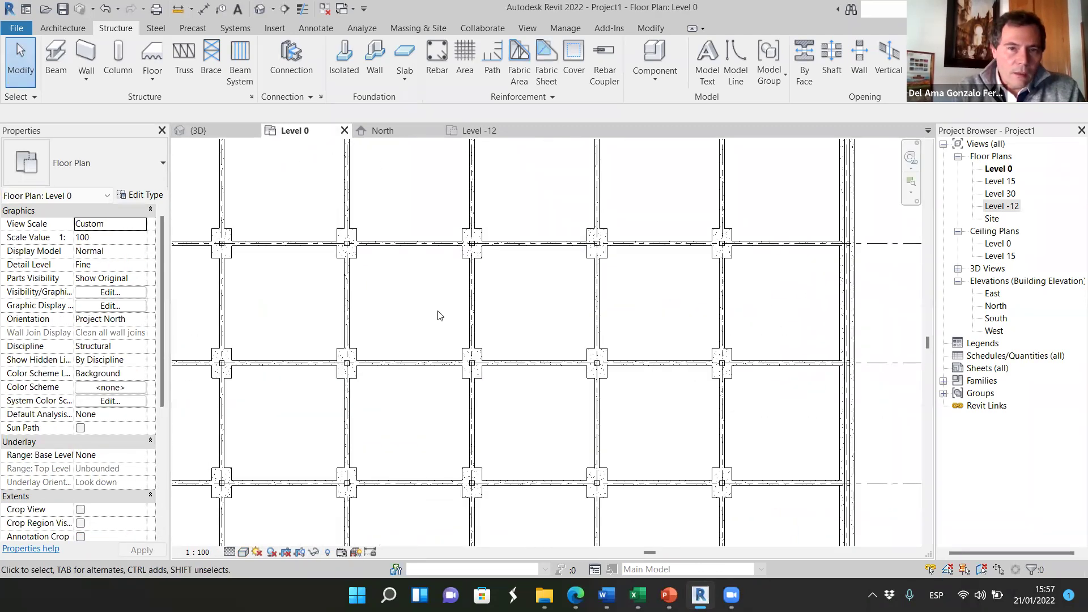
{"action": "scroll", "coordinate": [439, 315], "scroll_direction": "down", "scroll_amount": 2}
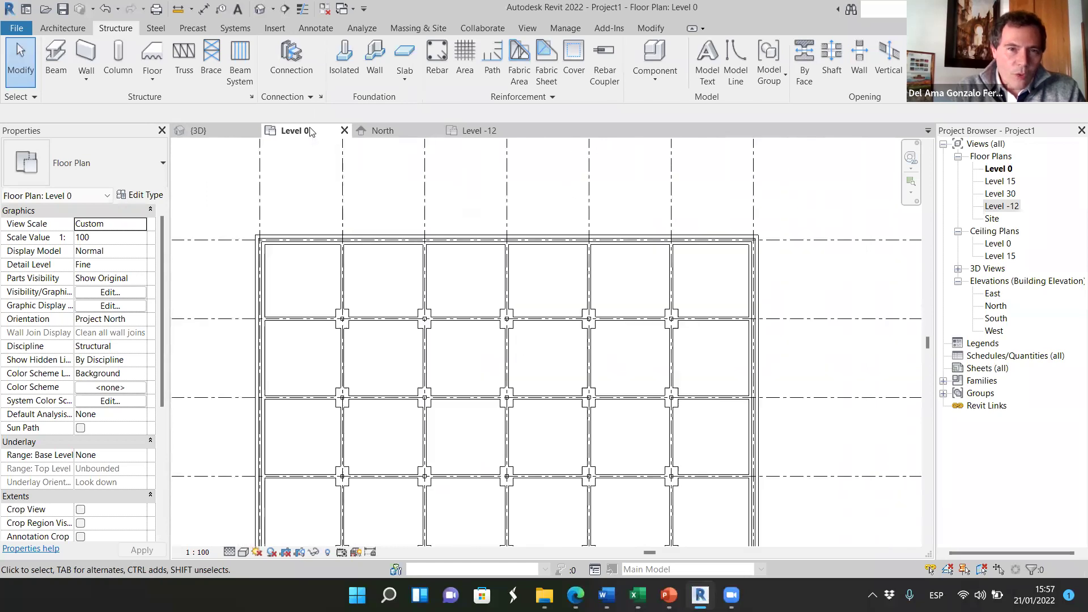
{"action": "scroll", "coordinate": [311, 204], "scroll_direction": "down", "scroll_amount": 1}
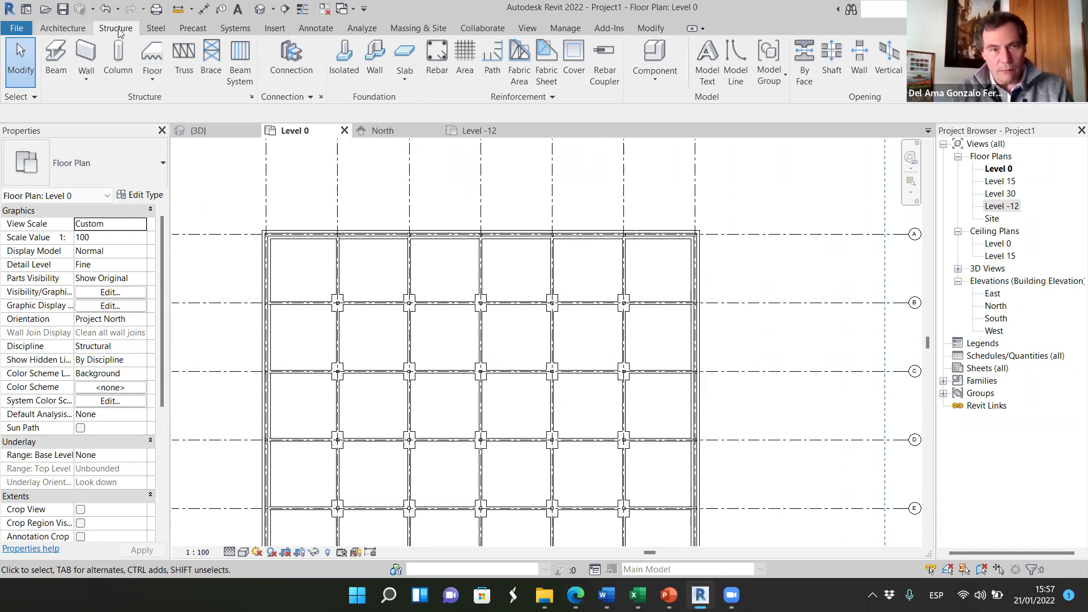
- Start a structural floor on Level 0 with the Generic Floor - 400mm type
{"action": "left_click", "coordinate": [158, 80]}
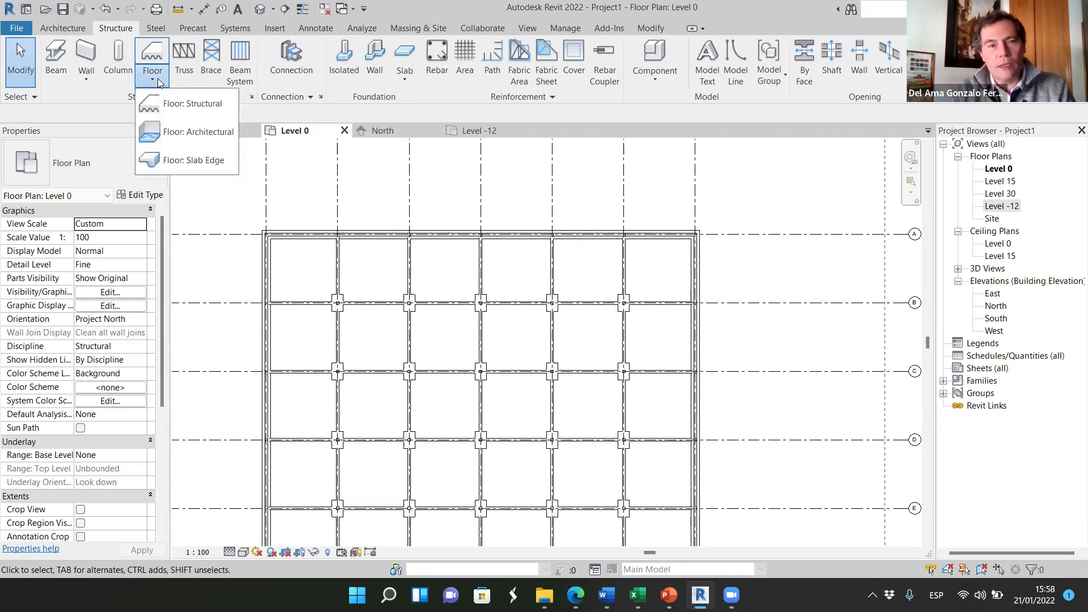
{"action": "left_click", "coordinate": [193, 104]}
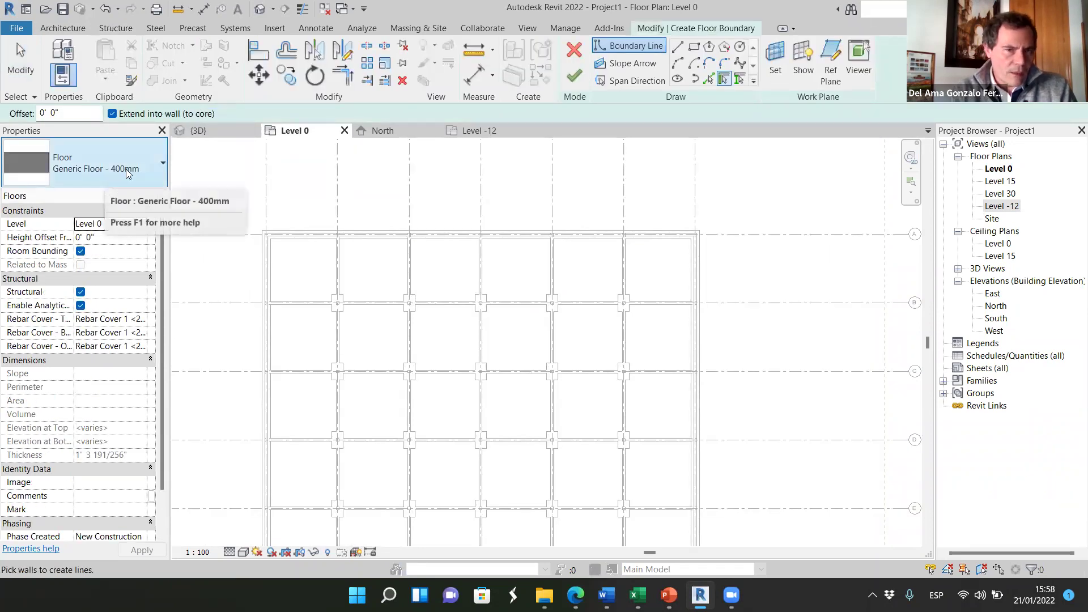
{"action": "left_click", "coordinate": [151, 169]}
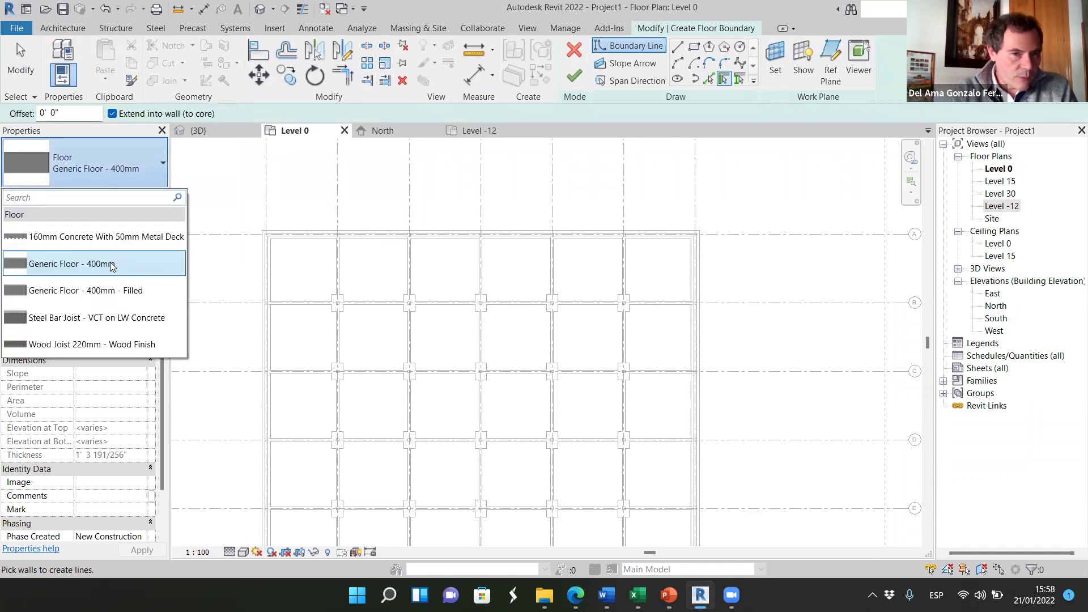
{"action": "mouse_move", "coordinate": [88, 238]}
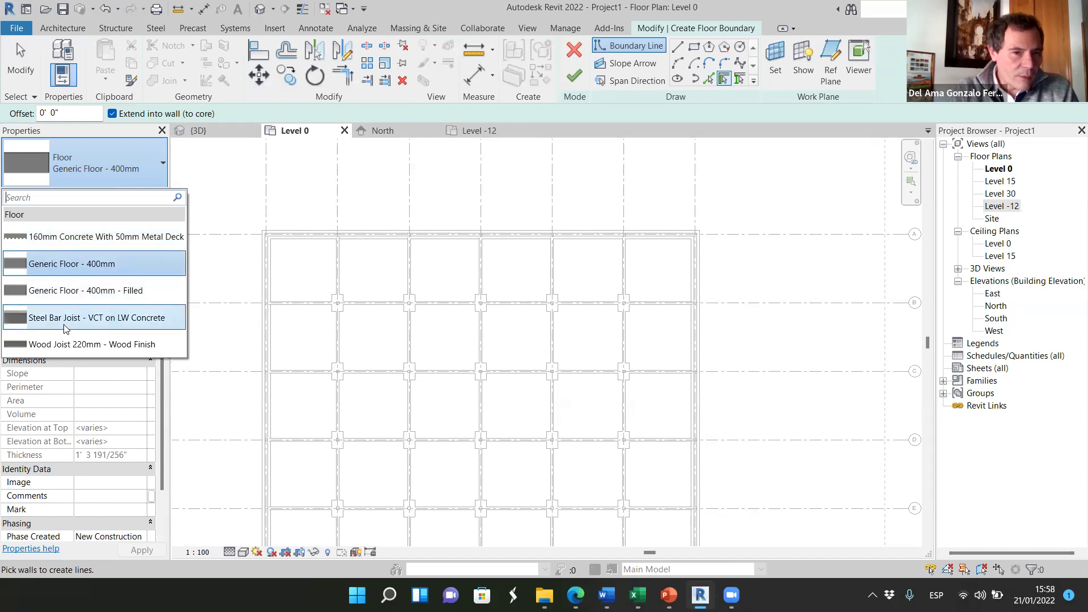
{"action": "mouse_move", "coordinate": [69, 272]}
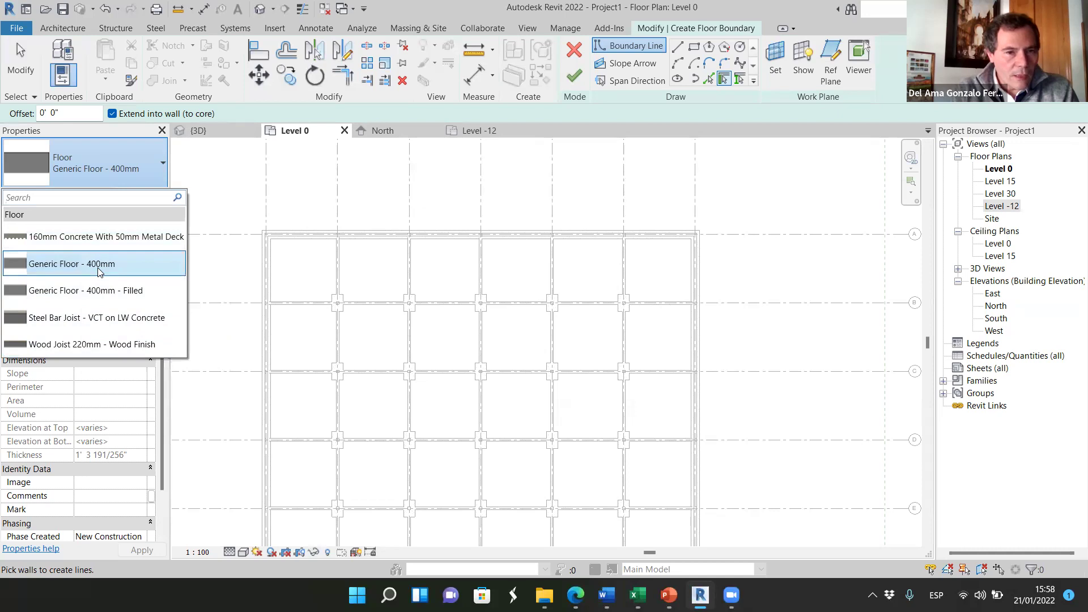
{"action": "mouse_move", "coordinate": [101, 268]}
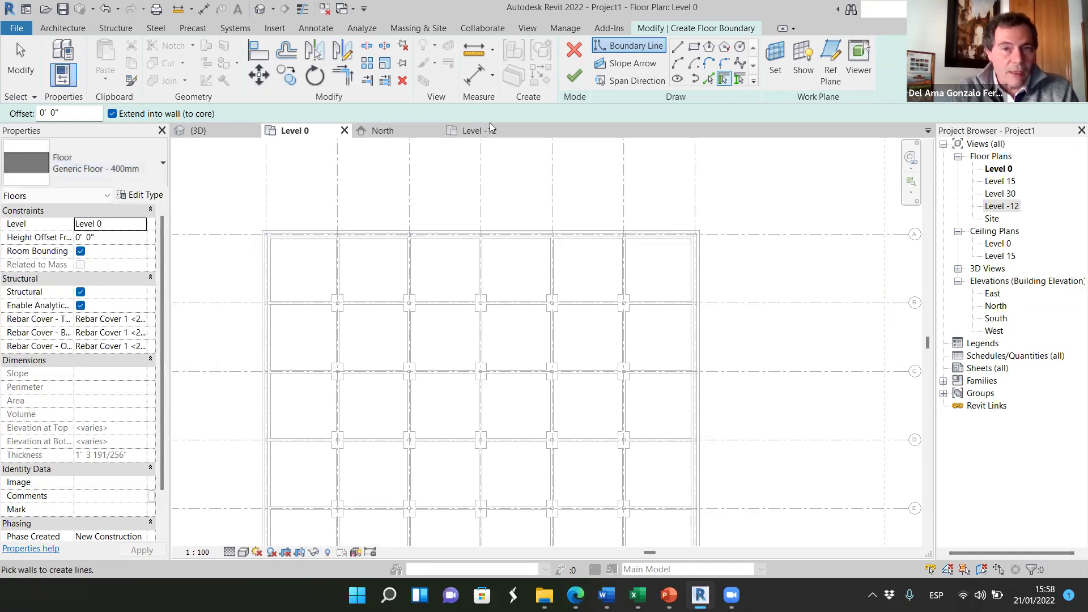
- Sketch a rectangular floor boundary between opposite outer corners of the 300mm concrete retaining walls
{"action": "left_click", "coordinate": [698, 49]}
{"action": "scroll", "coordinate": [263, 236], "scroll_direction": "up", "scroll_amount": 5}
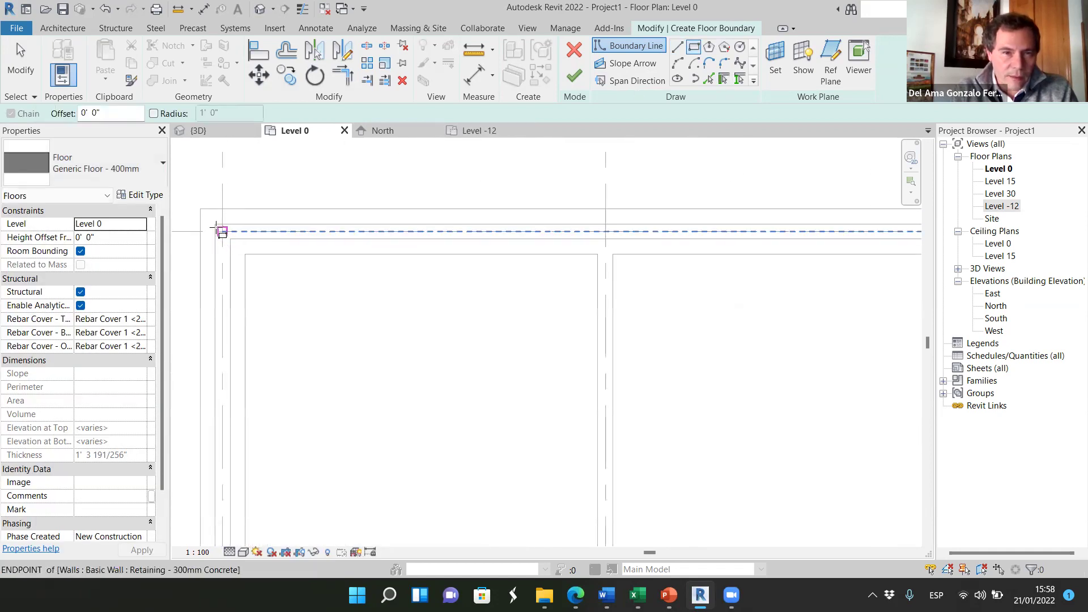
{"action": "left_click", "coordinate": [215, 224]}
{"action": "scroll", "coordinate": [227, 194], "scroll_direction": "down", "scroll_amount": 5}
{"action": "scroll", "coordinate": [553, 467], "scroll_direction": "up", "scroll_amount": 5}
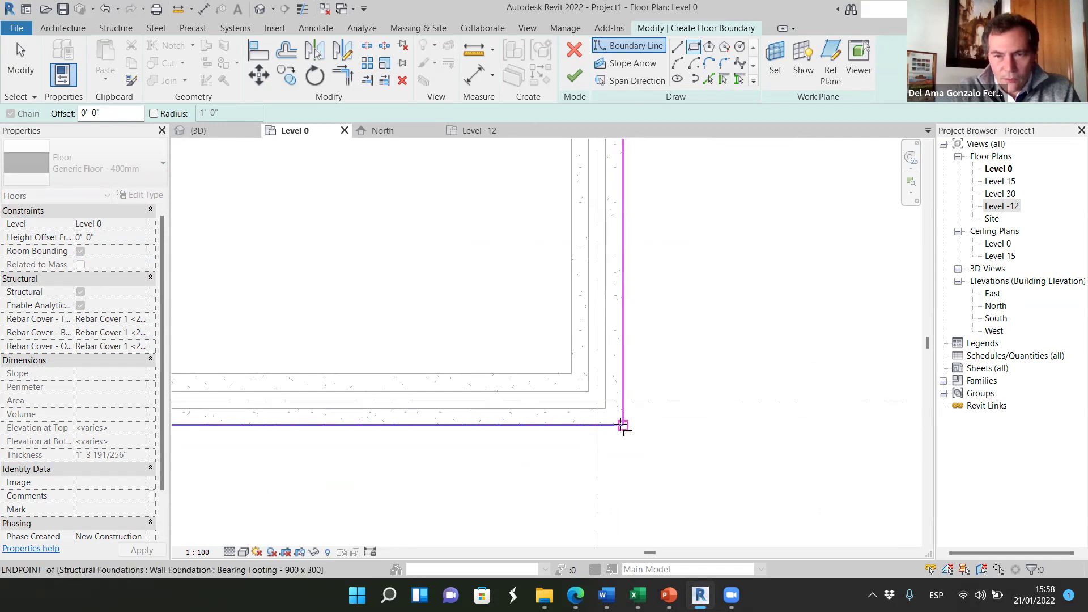
{"action": "scroll", "coordinate": [622, 425], "scroll_direction": "up", "scroll_amount": 4}
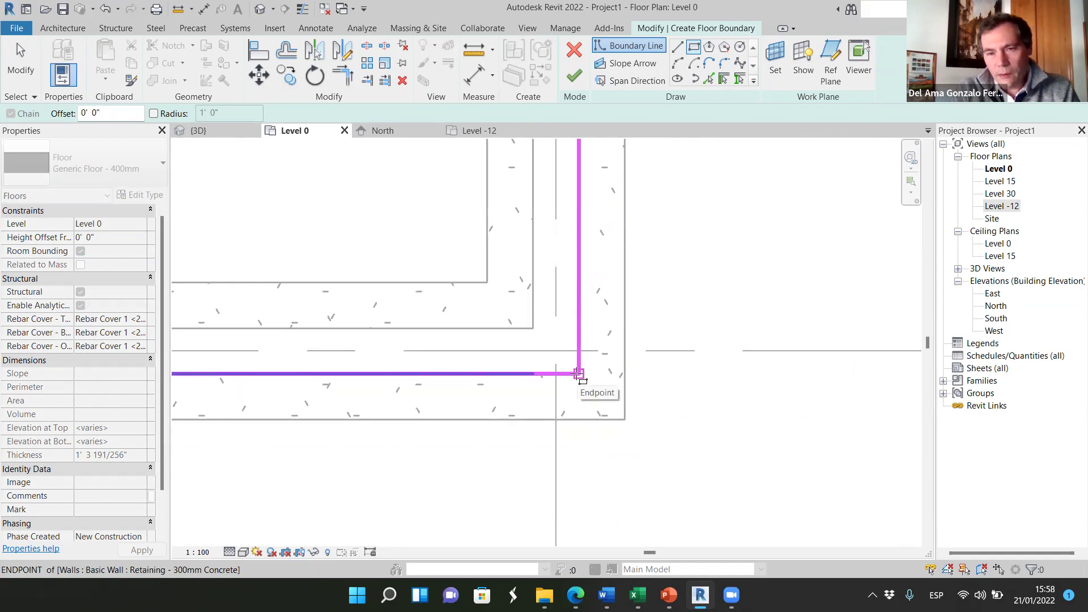
{"action": "left_click", "coordinate": [578, 374]}
{"action": "scroll", "coordinate": [663, 301], "scroll_direction": "down", "scroll_amount": 3}
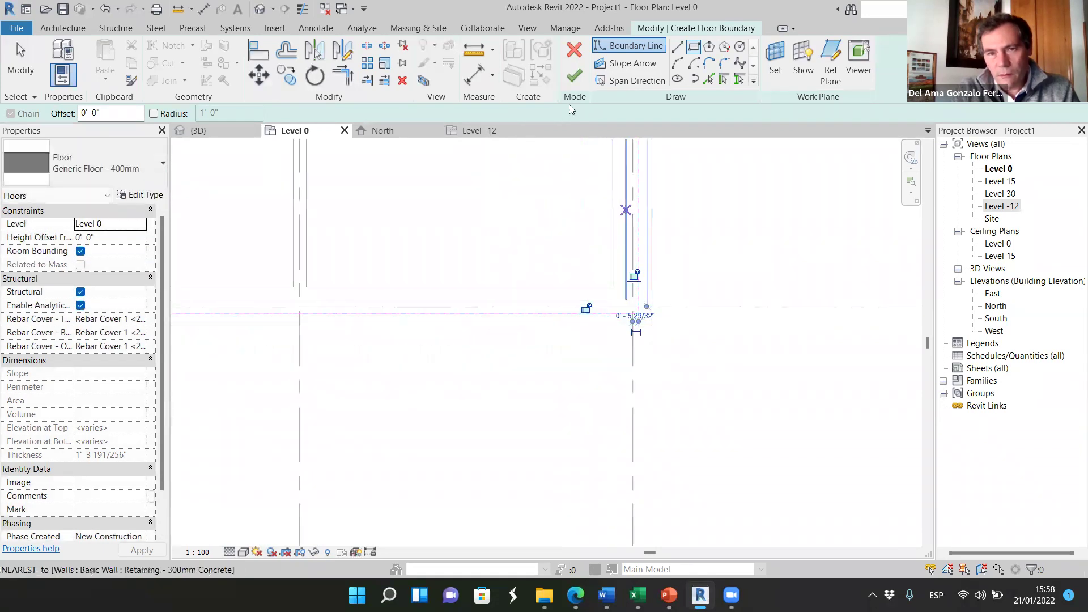
- Finish the floor sketch and attach the walls reaching its level to the floor's bottom
{"action": "left_click", "coordinate": [575, 77]}
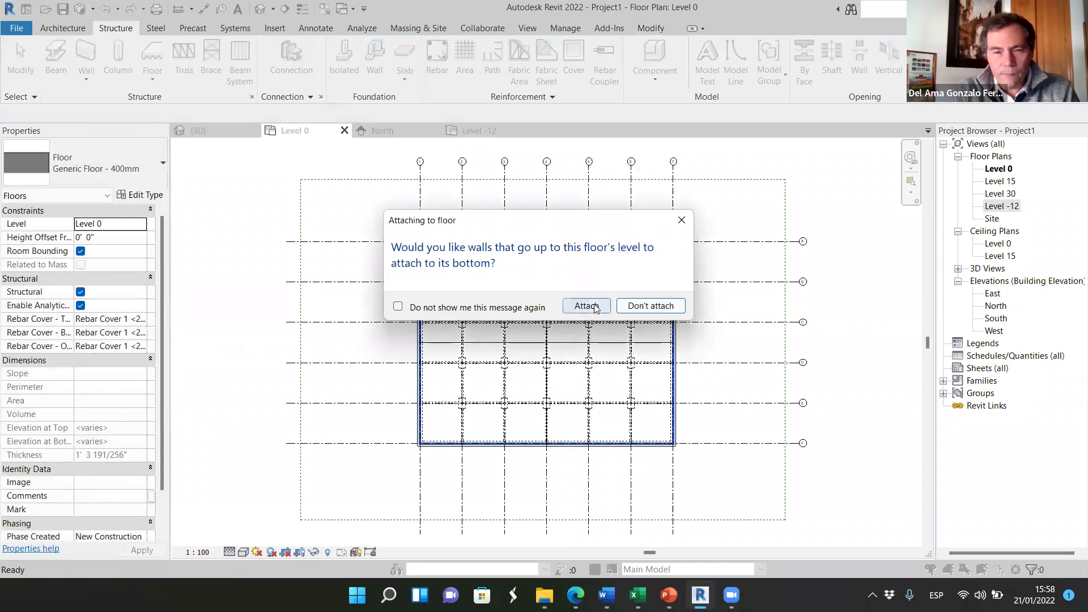
{"action": "left_click", "coordinate": [590, 307]}
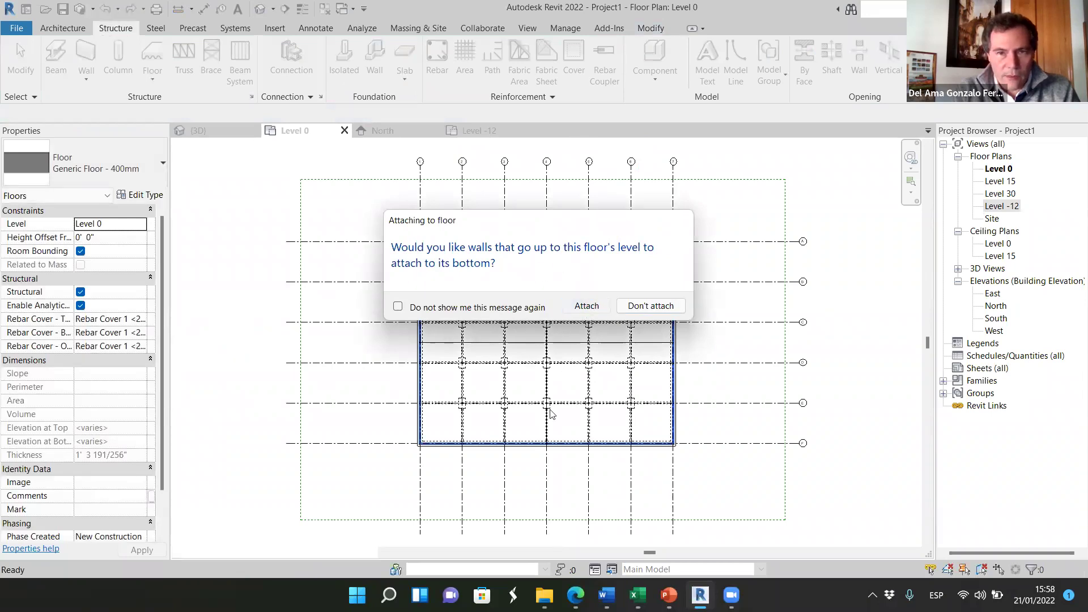
{"action": "scroll", "coordinate": [674, 459], "scroll_direction": "up", "scroll_amount": 5}
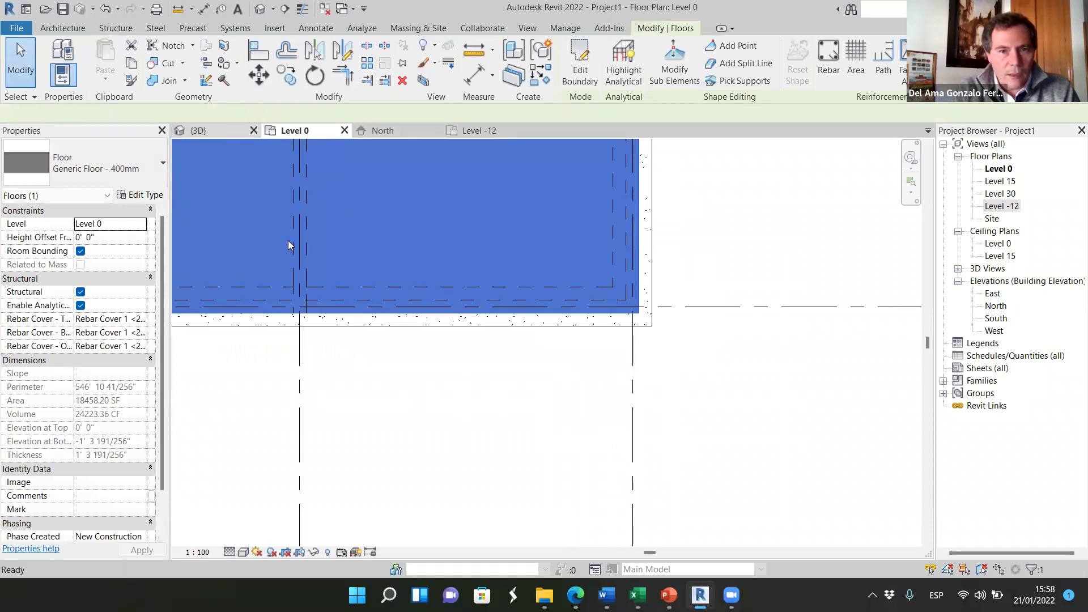
- Select the Level 0 slab in the 3D view to examine the columns and footings beneath it, and deselect it
{"action": "key", "text": "ctrl+Tab"}
{"action": "left_click", "coordinate": [446, 475]}
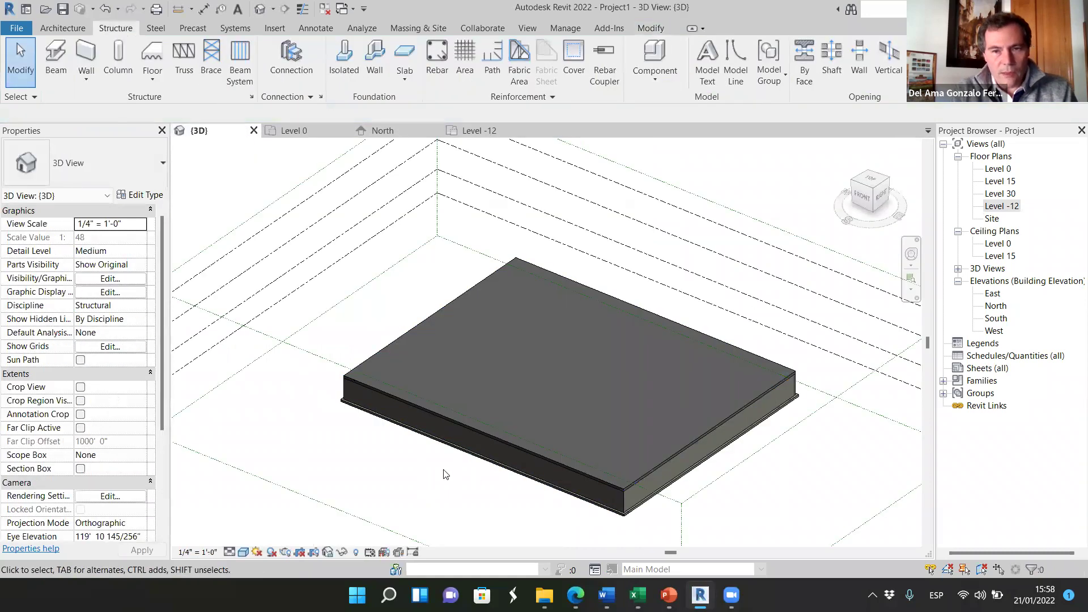
{"action": "scroll", "coordinate": [548, 425], "scroll_direction": "up", "scroll_amount": 2}
{"action": "left_click", "coordinate": [509, 441]}
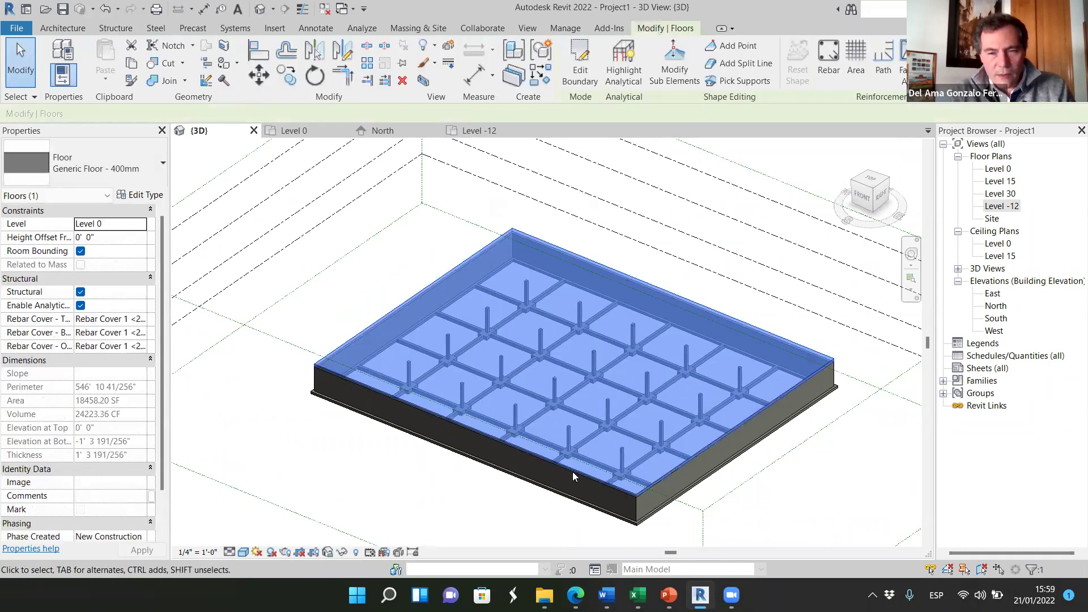
{"action": "scroll", "coordinate": [573, 471], "scroll_direction": "up", "scroll_amount": 5}
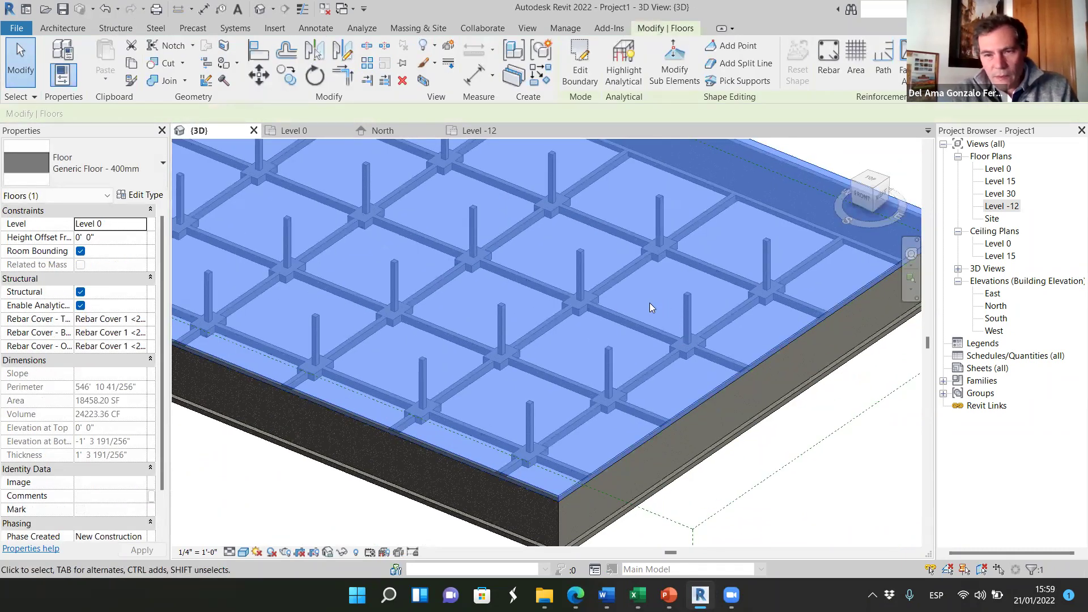
{"action": "scroll", "coordinate": [431, 397], "scroll_direction": "down", "scroll_amount": 5}
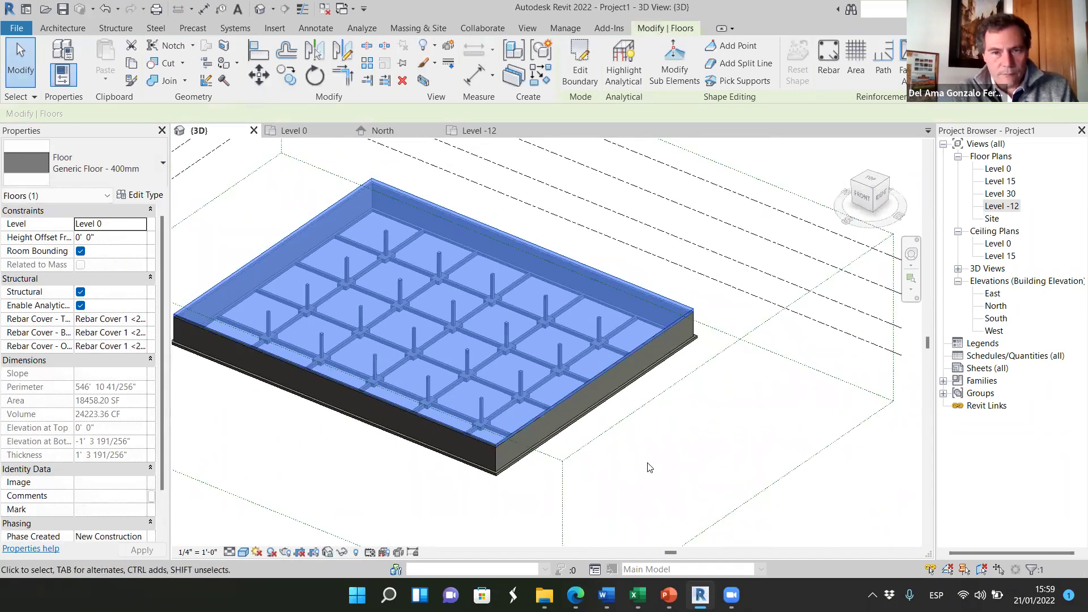
{"action": "key", "text": "Escape"}
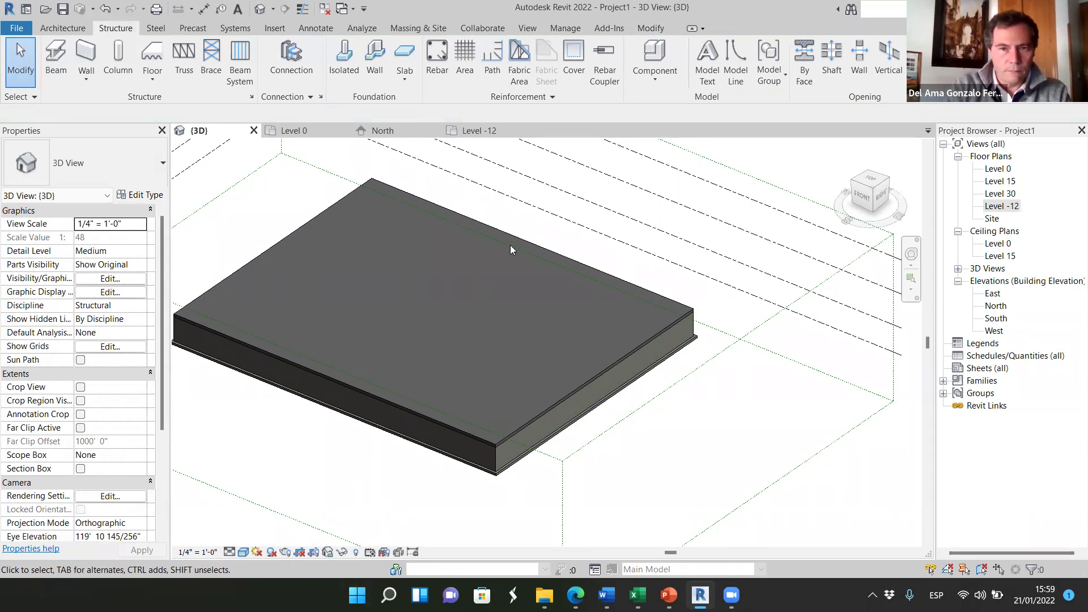
{"action": "scroll", "coordinate": [400, 299], "scroll_direction": "down", "scroll_amount": 4}
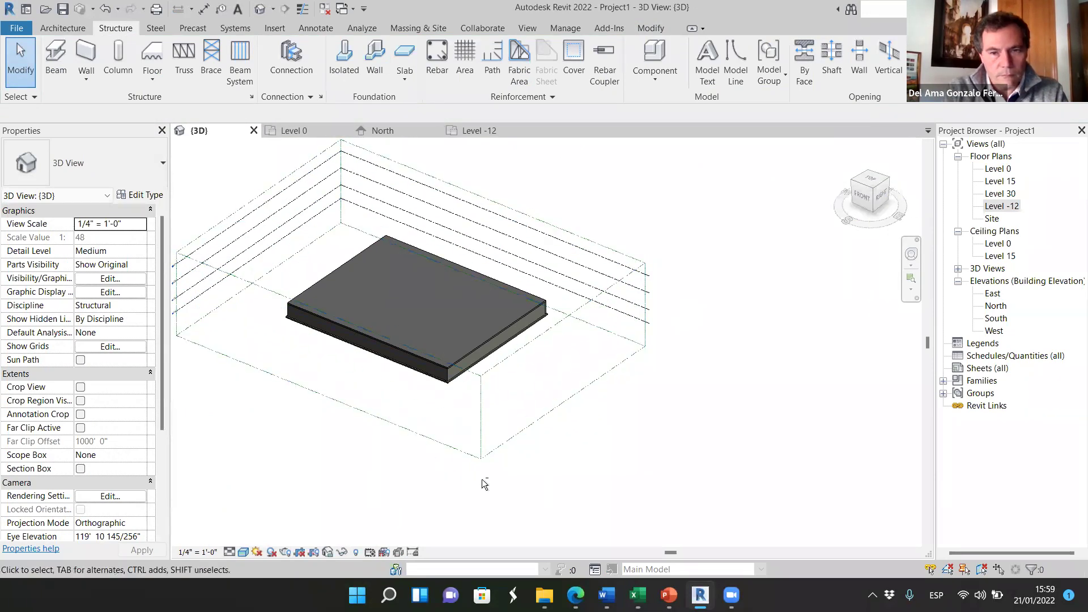
{"action": "middle_click_drag", "start_coordinate": [619, 352], "coordinate": [641, 337], "text": "shift"}
{"action": "scroll", "coordinate": [647, 359], "scroll_direction": "up", "scroll_amount": 5}
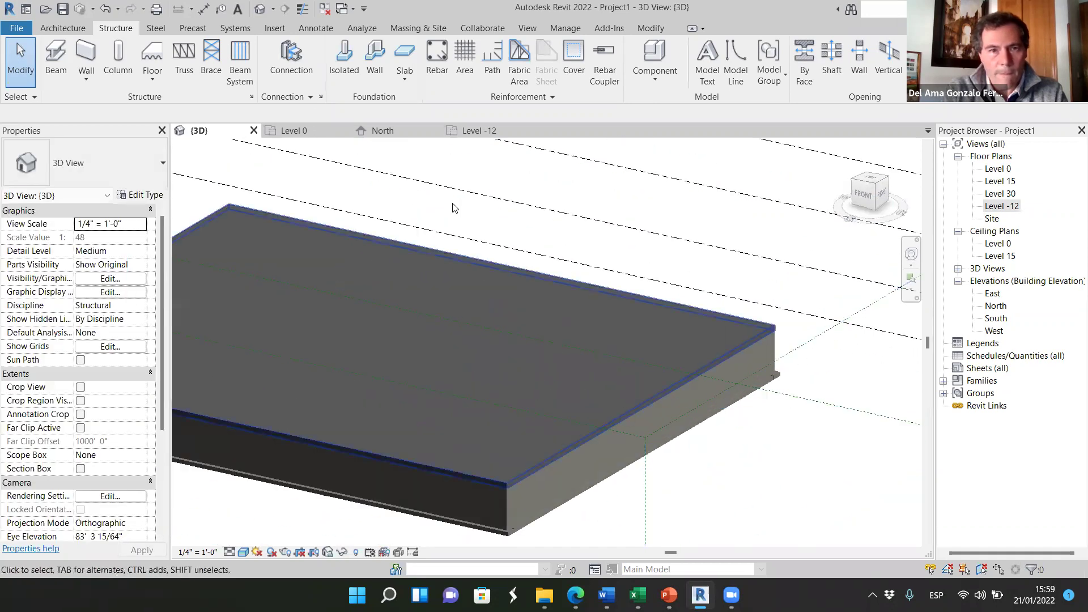
- Examine how the footings, tie beams and columns beneath the slab are drawn in the Level 0 floor plan
{"action": "left_click", "coordinate": [306, 129]}
{"action": "scroll", "coordinate": [624, 397], "scroll_direction": "up", "scroll_amount": 2}
{"action": "scroll", "coordinate": [674, 404], "scroll_direction": "down", "scroll_amount": 2}
{"action": "scroll", "coordinate": [652, 306], "scroll_direction": "up", "scroll_amount": 1}
{"action": "scroll", "coordinate": [645, 256], "scroll_direction": "up", "scroll_amount": 4}
{"action": "scroll", "coordinate": [632, 286], "scroll_direction": "down", "scroll_amount": 5}
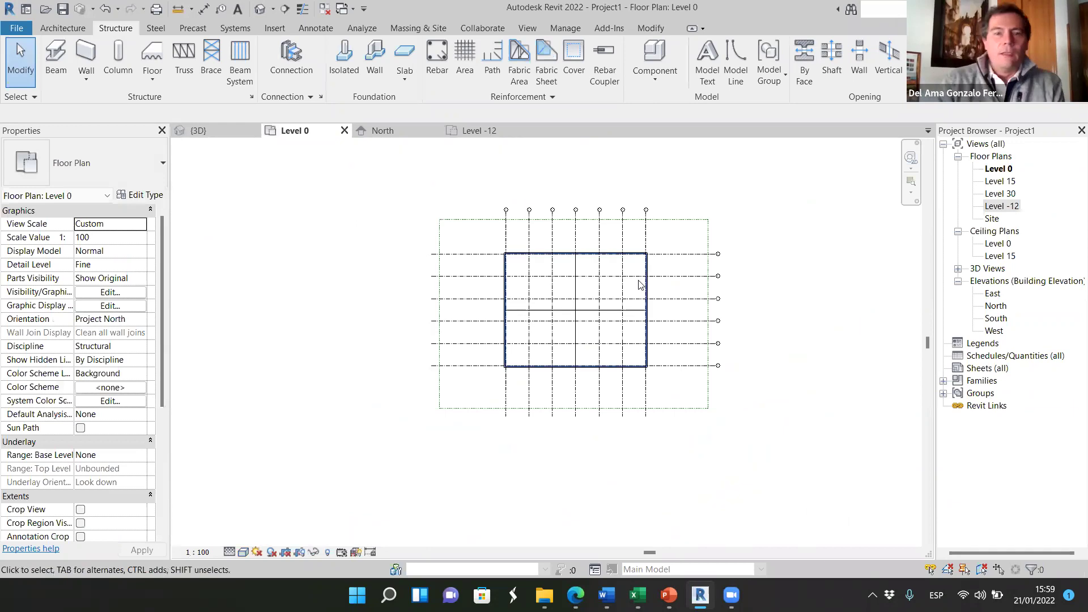
{"action": "scroll", "coordinate": [598, 283], "scroll_direction": "up", "scroll_amount": 4}
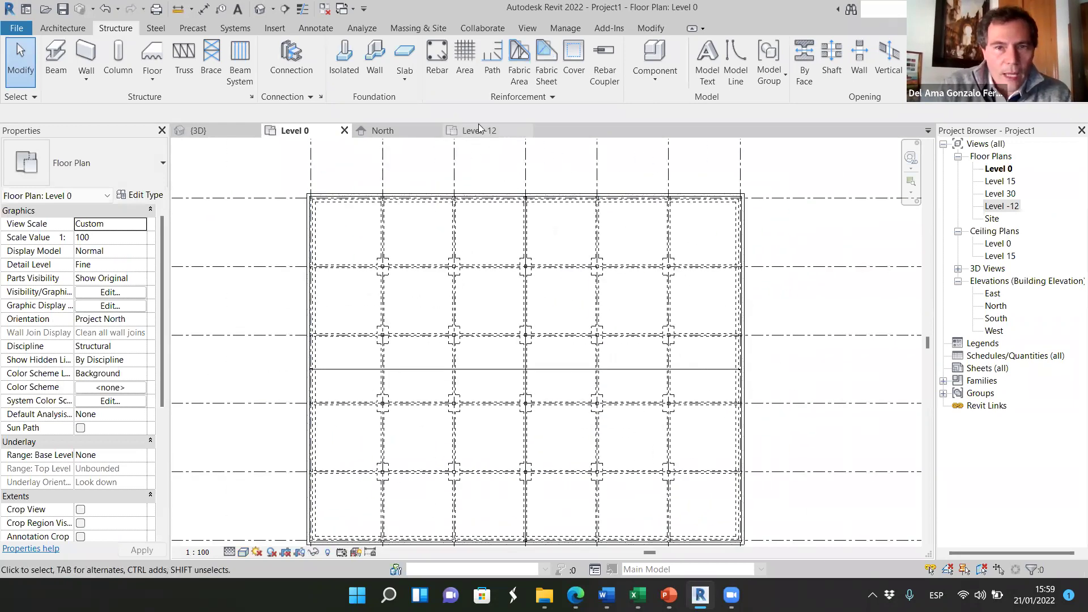
- Compare the column and footing display in the Level -12 plan with the hidden lines in the Level 0 plan
{"action": "left_click", "coordinate": [479, 130]}
{"action": "scroll", "coordinate": [464, 296], "scroll_direction": "up", "scroll_amount": 3}
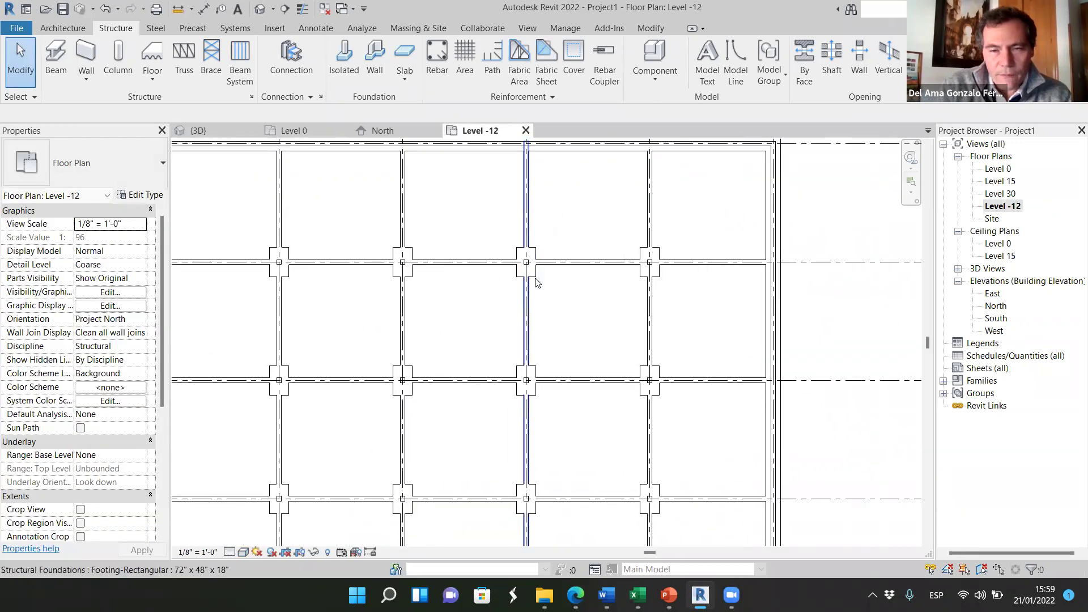
{"action": "scroll", "coordinate": [536, 278], "scroll_direction": "up", "scroll_amount": 2}
{"action": "scroll", "coordinate": [533, 258], "scroll_direction": "up", "scroll_amount": 2}
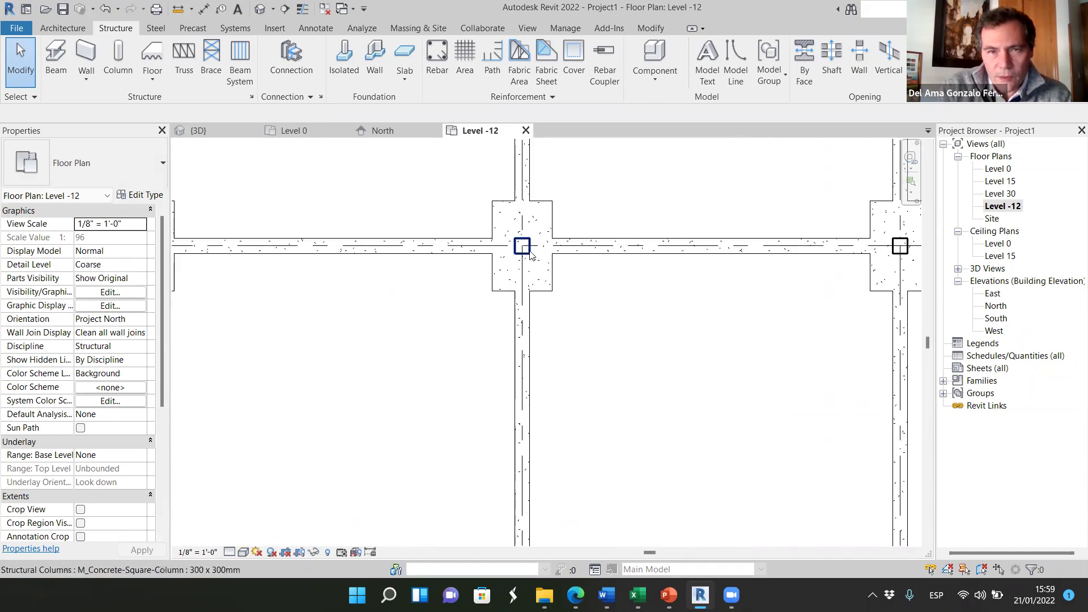
{"action": "left_click", "coordinate": [293, 130]}
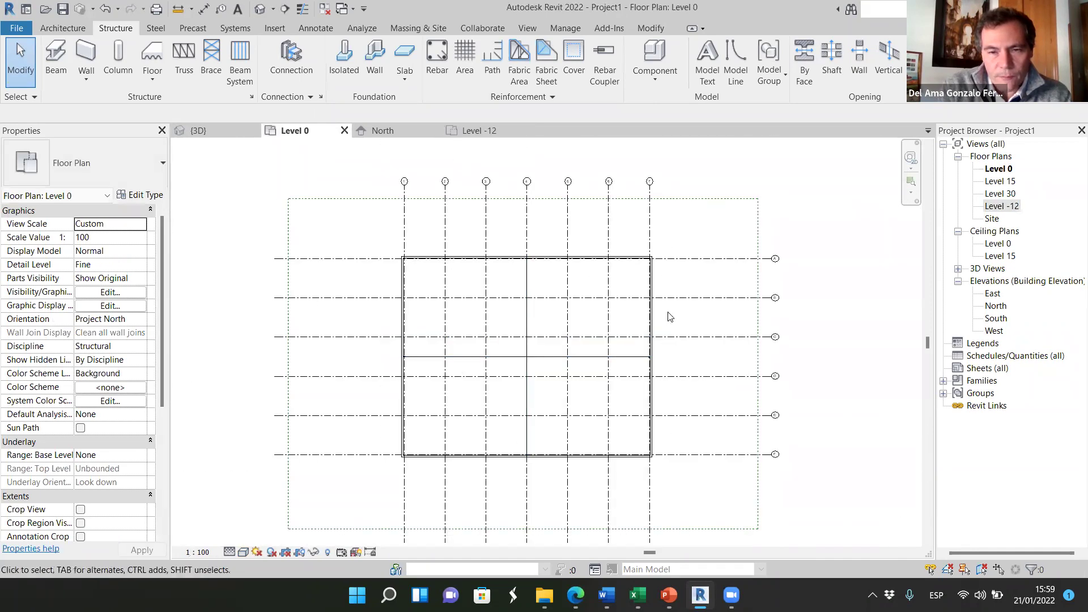
{"action": "scroll", "coordinate": [732, 278], "scroll_direction": "up", "scroll_amount": 2}
{"action": "scroll", "coordinate": [558, 285], "scroll_direction": "up", "scroll_amount": 2}
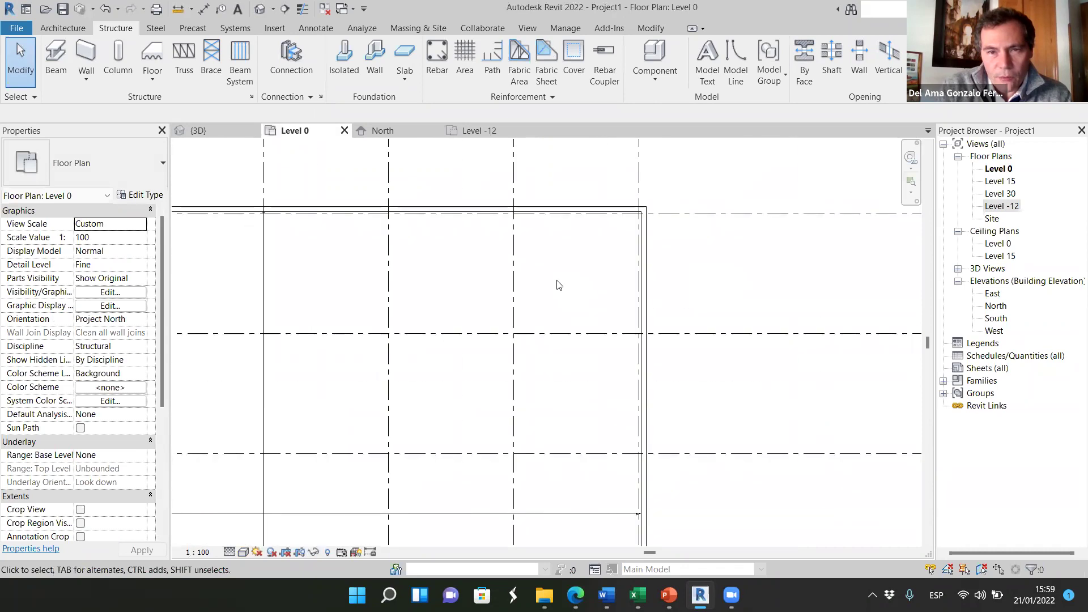
{"action": "scroll", "coordinate": [556, 283], "scroll_direction": "up", "scroll_amount": 2}
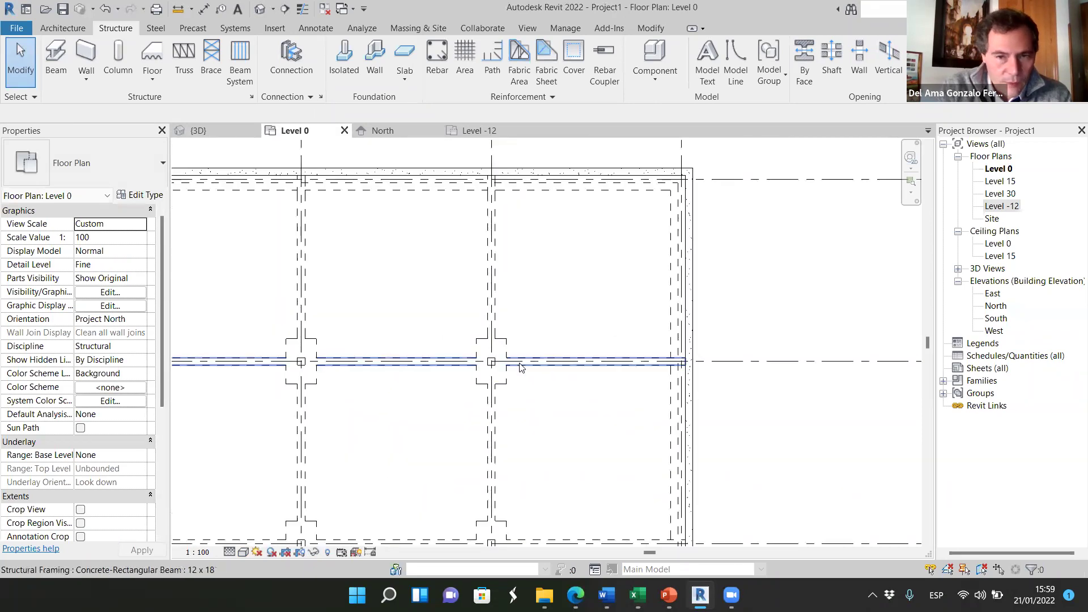
{"action": "scroll", "coordinate": [520, 368], "scroll_direction": "up", "scroll_amount": 2}
{"action": "scroll", "coordinate": [512, 374], "scroll_direction": "down", "scroll_amount": 5}
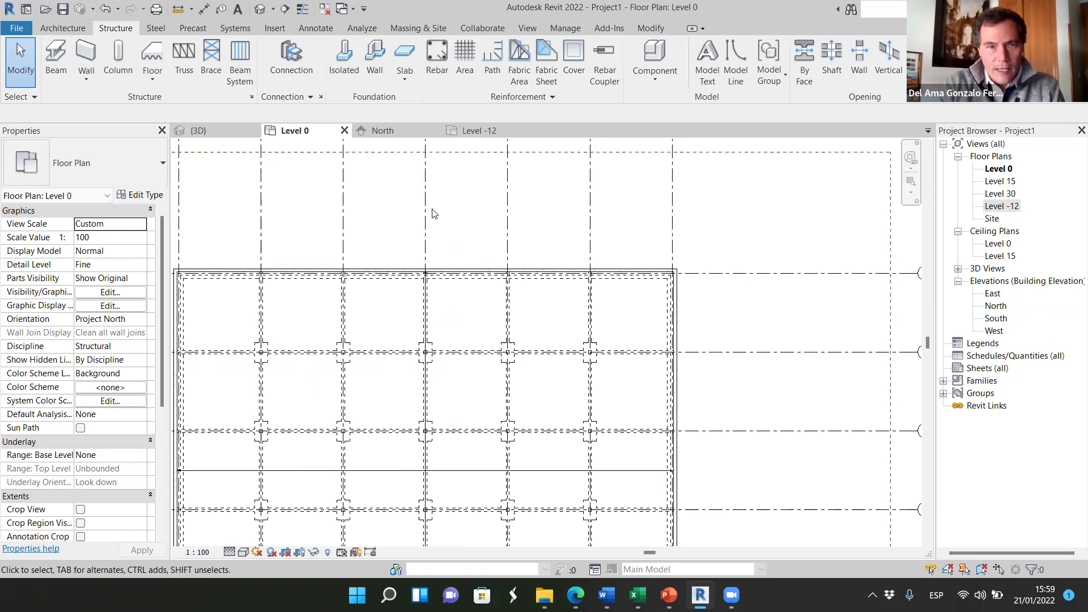
- Return to the 3D view and inspect the slab on its perimeter walls
{"action": "key", "text": "ctrl+Tab"}
{"action": "middle_click_drag", "start_coordinate": [412, 302], "coordinate": [535, 425], "text": "shift"}
{"action": "scroll", "coordinate": [452, 340], "scroll_direction": "up", "scroll_amount": 6}
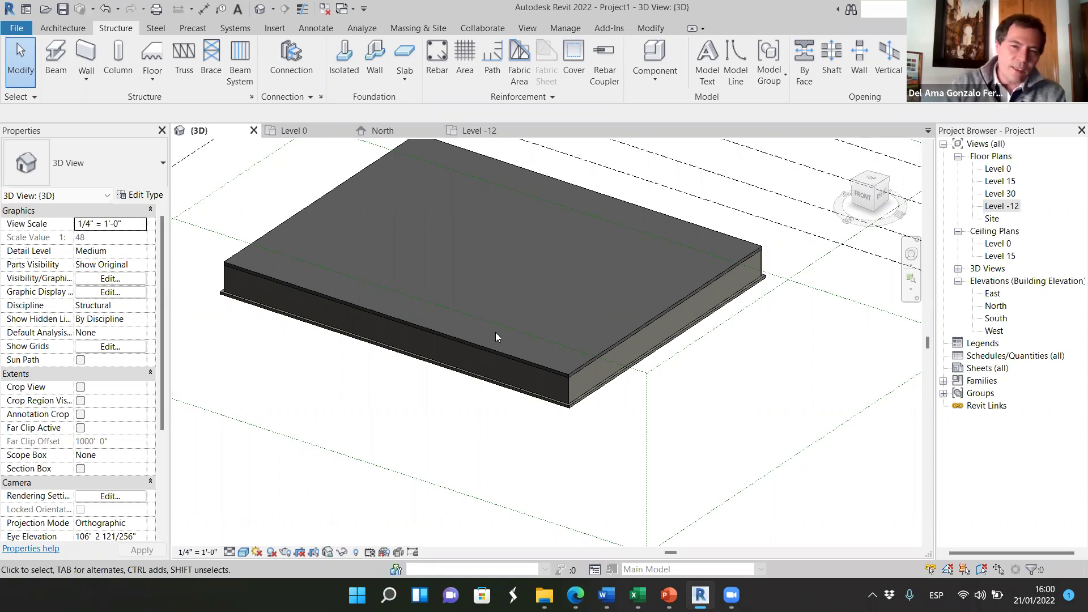
- Open the North elevation and examine how the slab, columns, walls and footings sit between Level -12 and Level 0
{"action": "scroll", "coordinate": [520, 386], "scroll_direction": "down", "scroll_amount": 3}
{"action": "scroll", "coordinate": [516, 374], "scroll_direction": "up", "scroll_amount": 2}
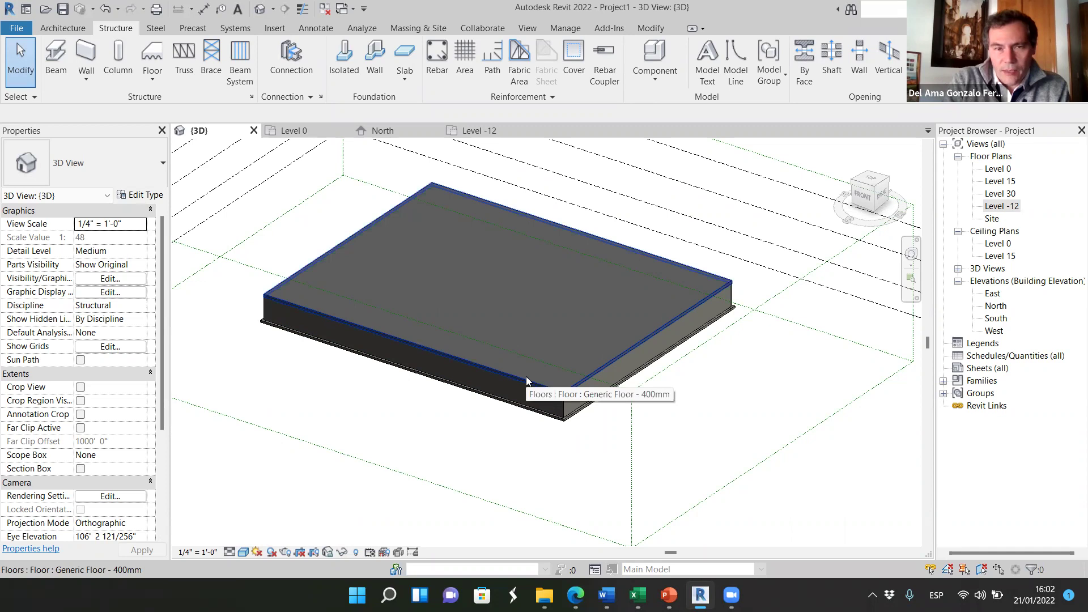
{"action": "left_click", "coordinate": [384, 130]}
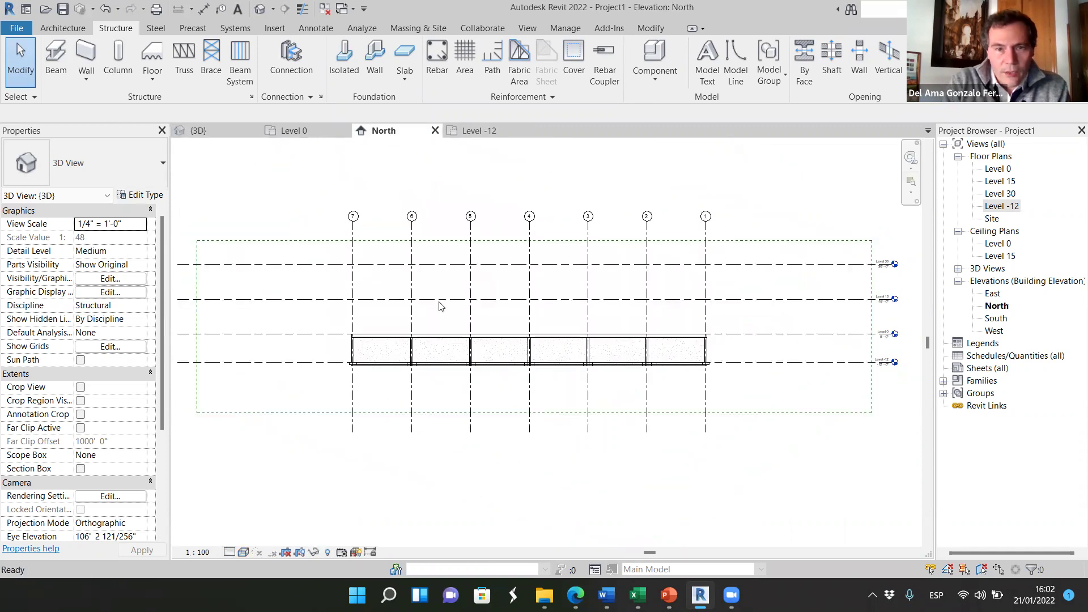
{"action": "scroll", "coordinate": [760, 369], "scroll_direction": "up", "scroll_amount": 2}
{"action": "scroll", "coordinate": [787, 372], "scroll_direction": "down", "scroll_amount": 2}
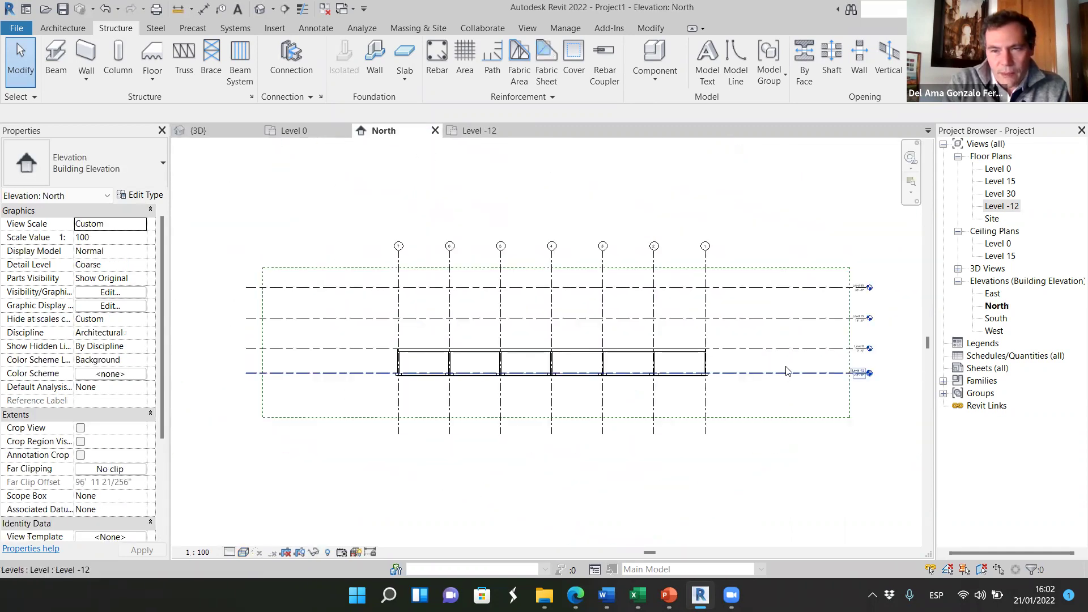
{"action": "scroll", "coordinate": [853, 361], "scroll_direction": "up", "scroll_amount": 2}
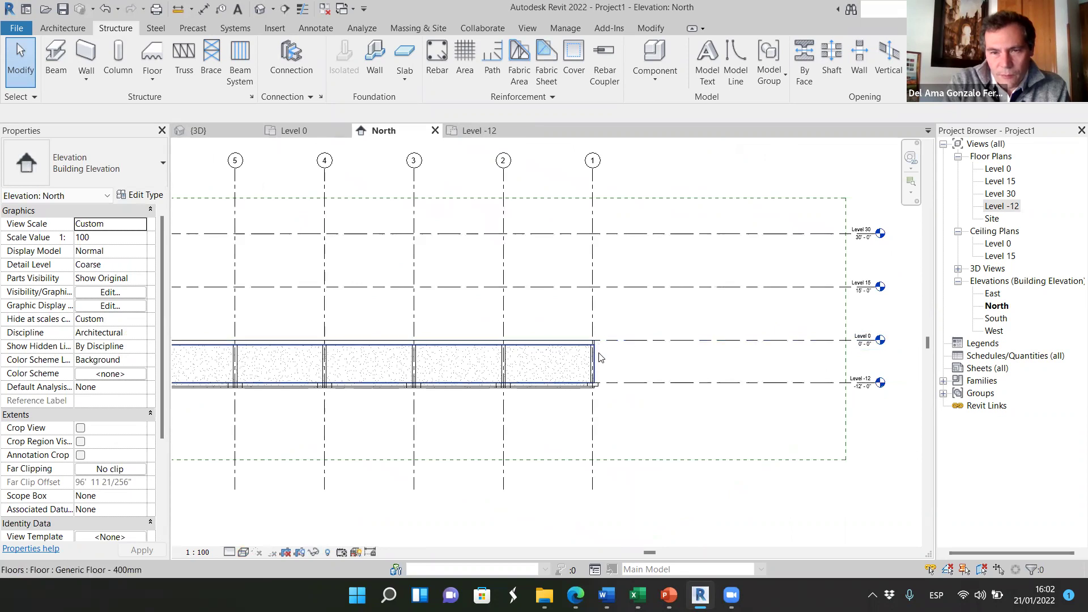
{"action": "scroll", "coordinate": [561, 390], "scroll_direction": "up", "scroll_amount": 3}
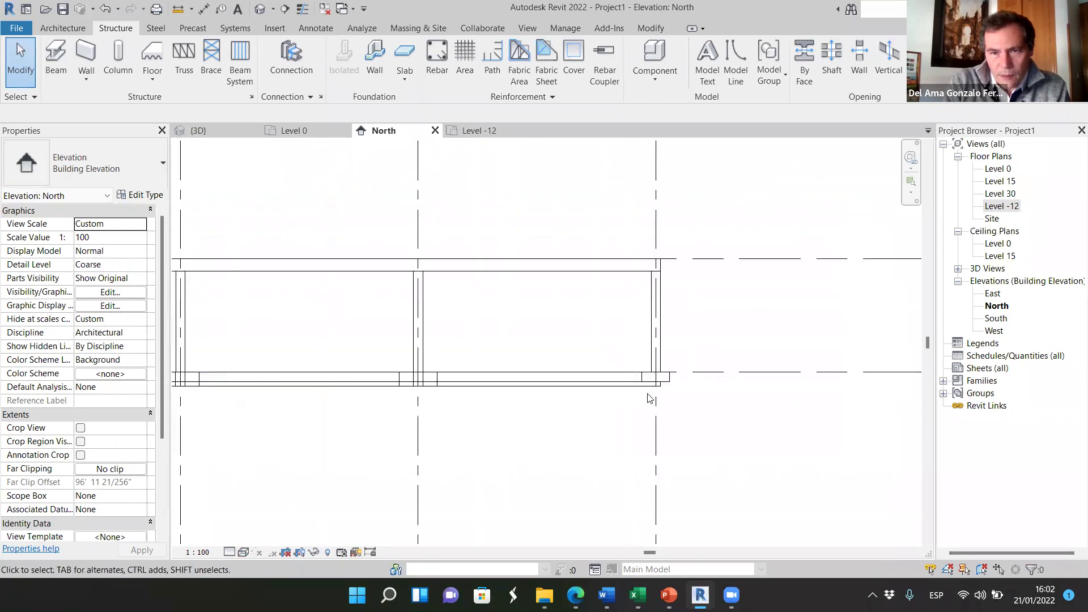
{"action": "scroll", "coordinate": [713, 402], "scroll_direction": "down", "scroll_amount": 2}
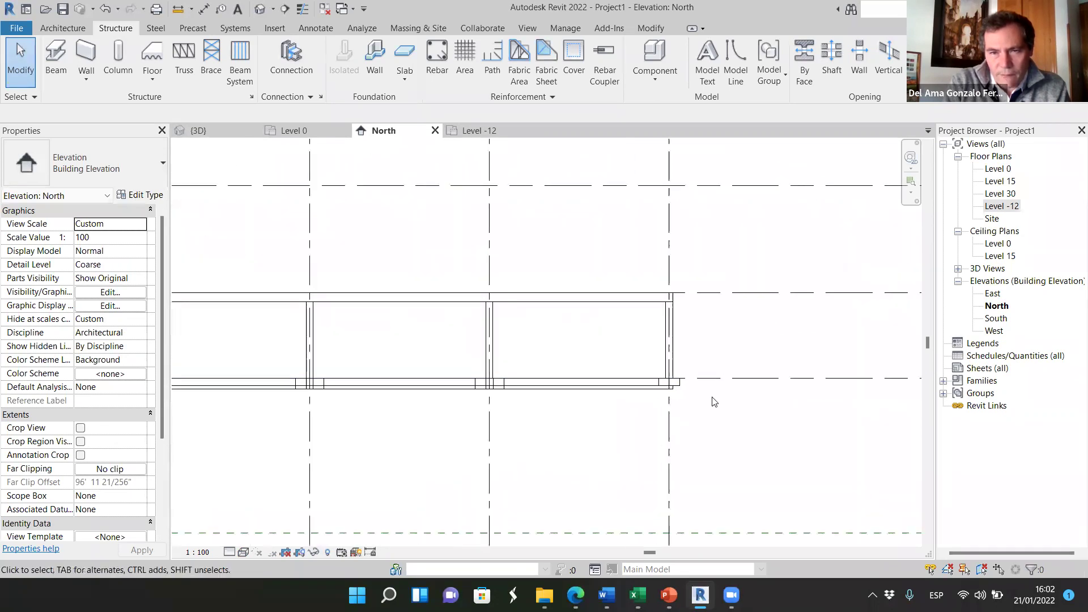
{"action": "scroll", "coordinate": [711, 400], "scroll_direction": "down", "scroll_amount": 1}
{"action": "scroll", "coordinate": [655, 384], "scroll_direction": "down", "scroll_amount": 2}
{"action": "scroll", "coordinate": [303, 370], "scroll_direction": "up", "scroll_amount": 2}
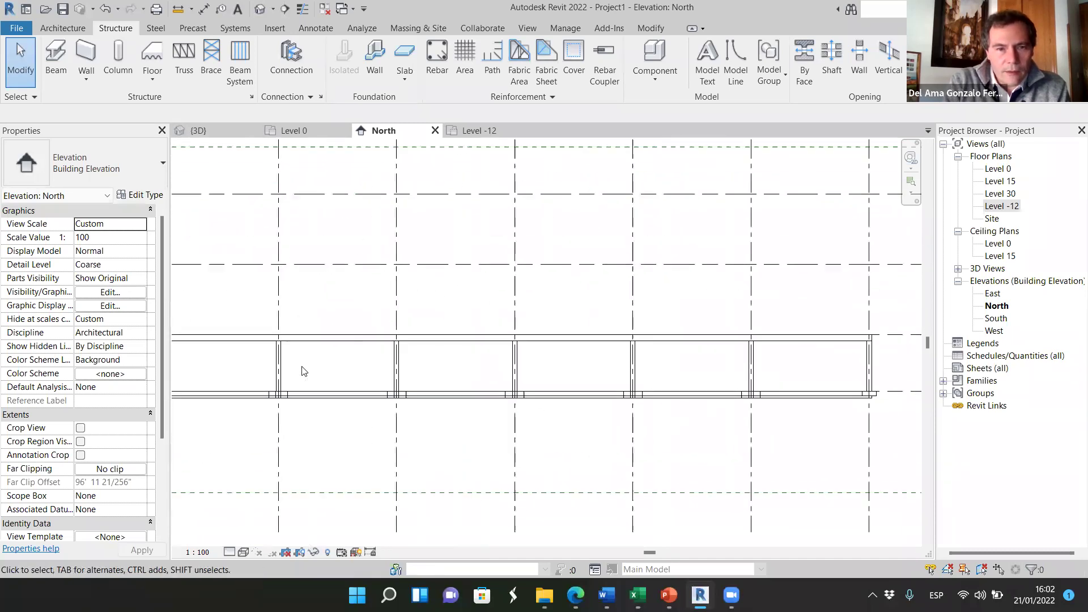
{"action": "scroll", "coordinate": [541, 348], "scroll_direction": "down", "scroll_amount": 2}
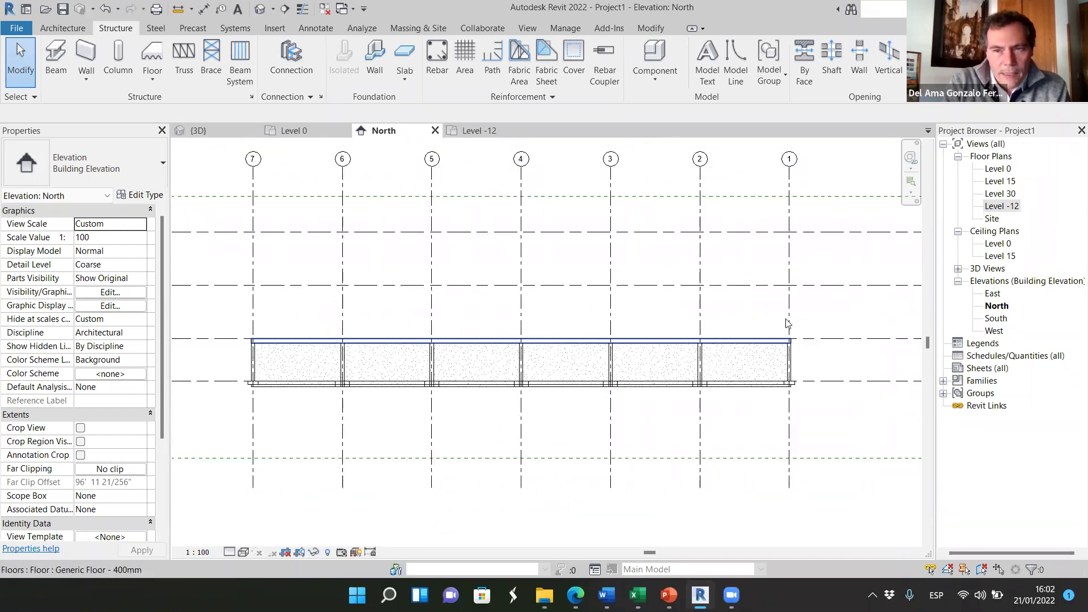
{"action": "scroll", "coordinate": [795, 275], "scroll_direction": "up", "scroll_amount": 1}
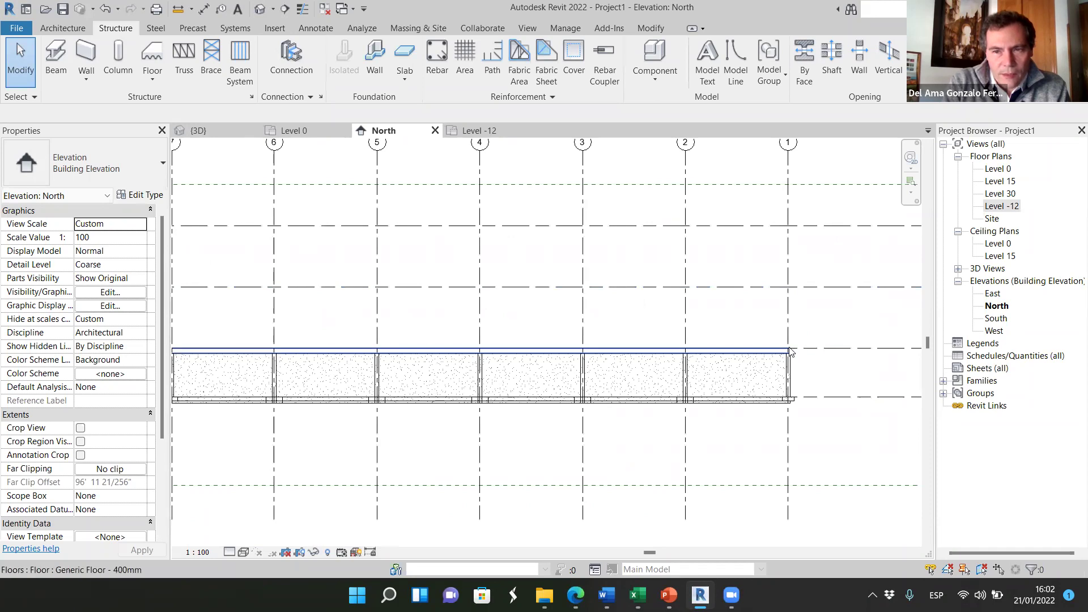
{"action": "scroll", "coordinate": [731, 343], "scroll_direction": "down", "scroll_amount": 2}
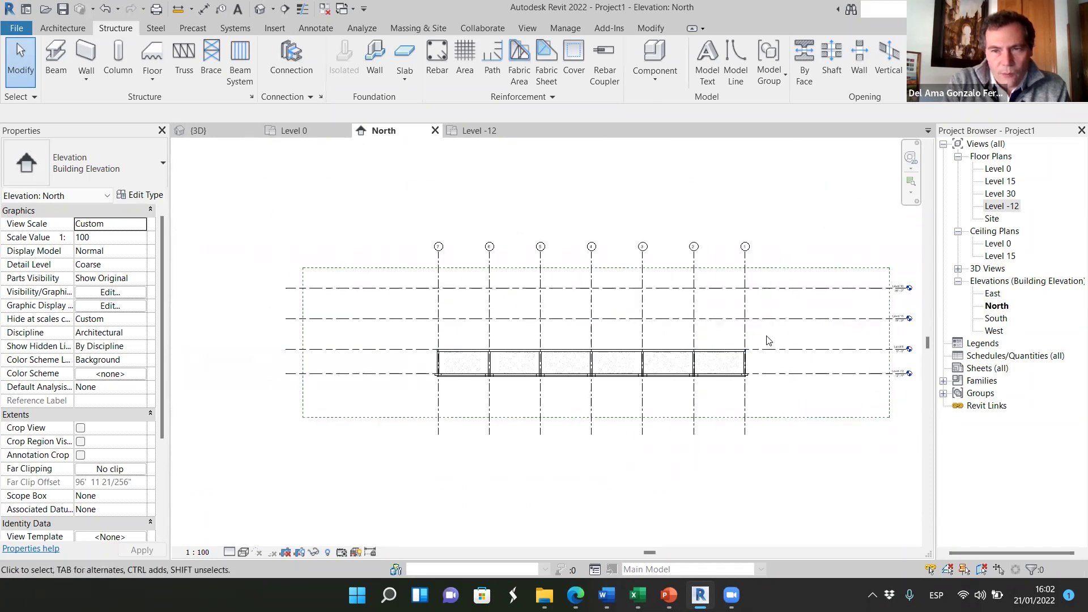
- Examine the Level -12, Level 0, Level 15 and Level 30 lines relative to the built structure in the North elevation
{"action": "scroll", "coordinate": [906, 315], "scroll_direction": "up", "scroll_amount": 4}
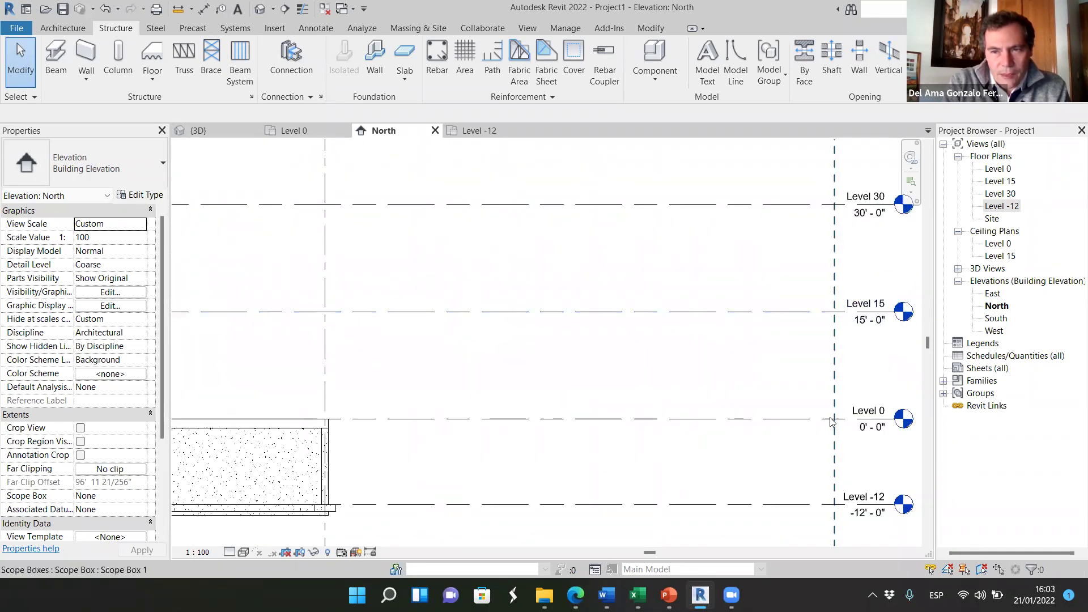
{"action": "left_click", "coordinate": [795, 208]}
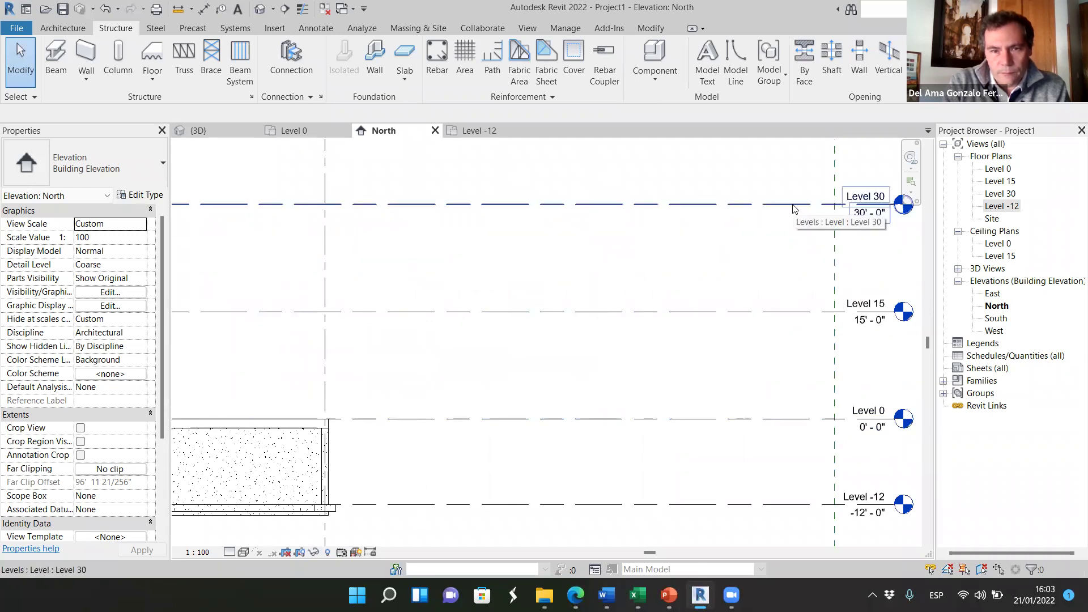
{"action": "scroll", "coordinate": [794, 241], "scroll_direction": "down", "scroll_amount": 5}
{"action": "left_click", "coordinate": [497, 259]}
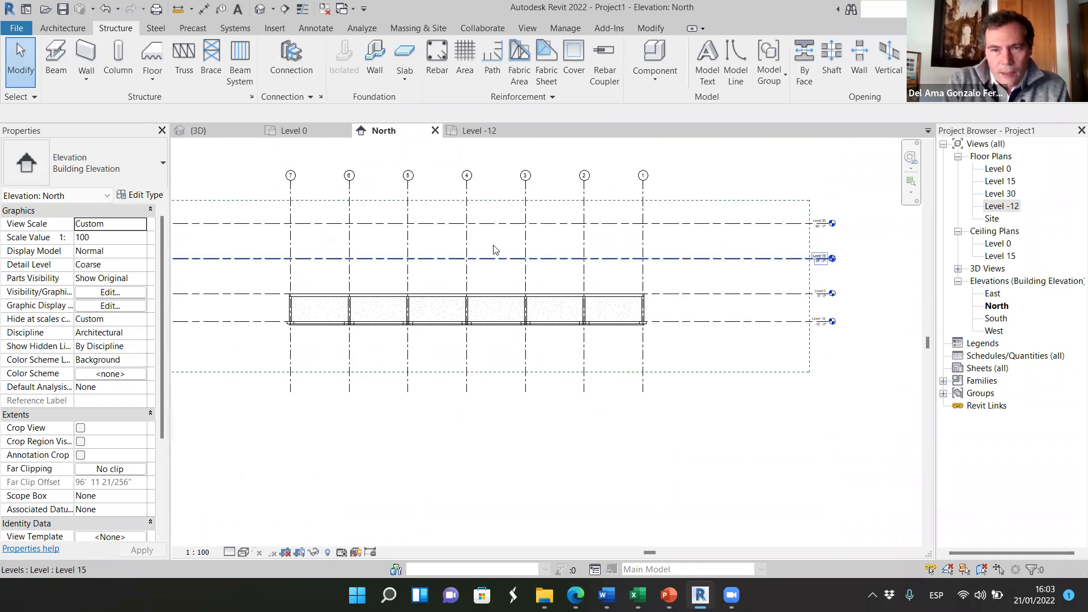
{"action": "left_click", "coordinate": [496, 250]}
{"action": "scroll", "coordinate": [498, 255], "scroll_direction": "up", "scroll_amount": 2}
{"action": "scroll", "coordinate": [584, 315], "scroll_direction": "down", "scroll_amount": 1}
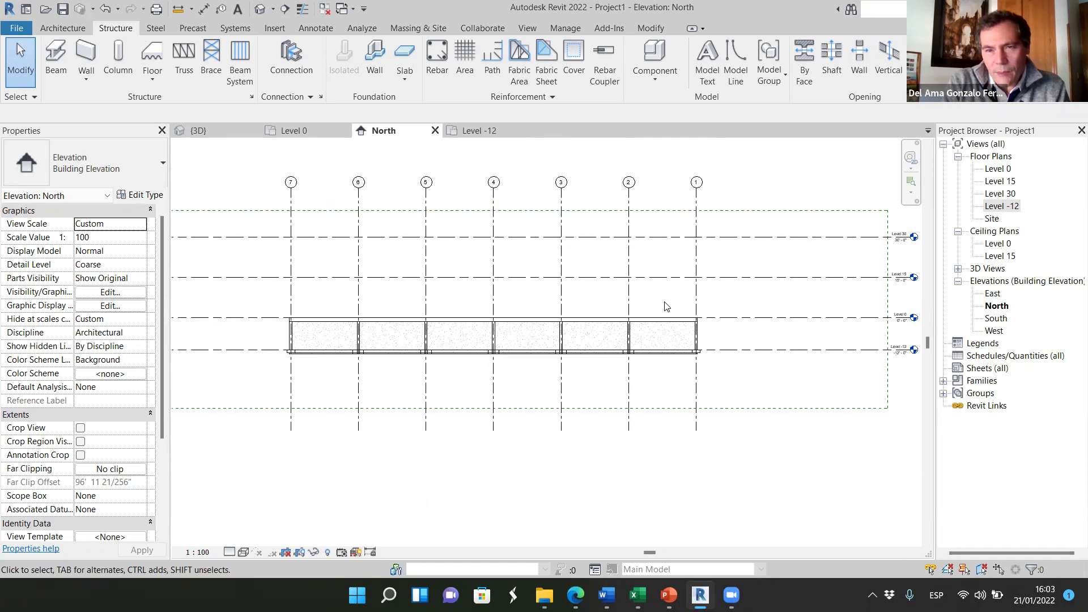
{"action": "scroll", "coordinate": [668, 297], "scroll_direction": "up", "scroll_amount": 1}
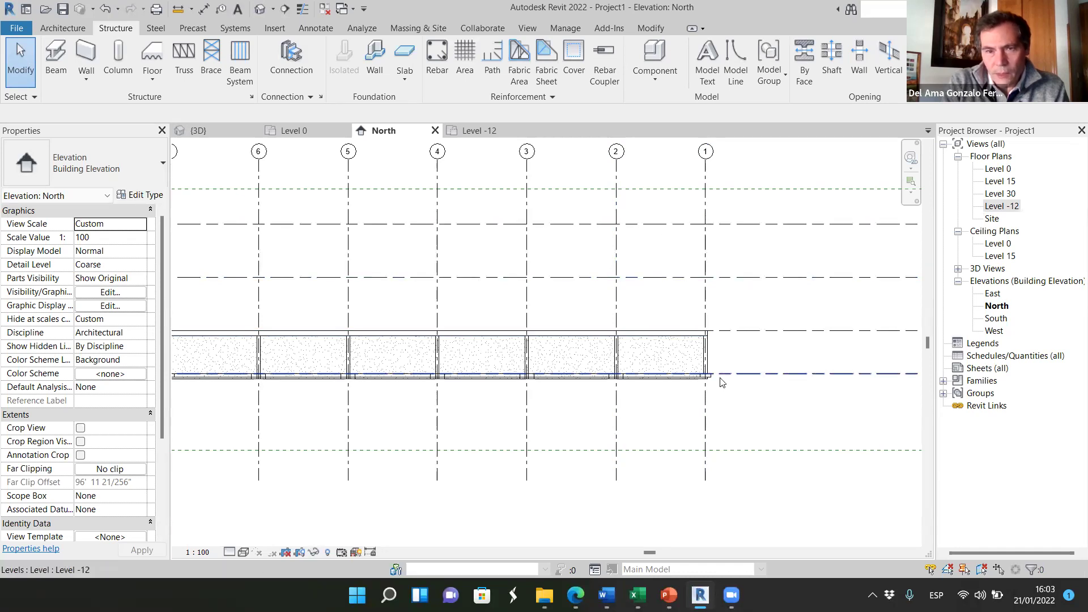
{"action": "scroll", "coordinate": [547, 311], "scroll_direction": "down", "scroll_amount": 2}
{"action": "scroll", "coordinate": [564, 350], "scroll_direction": "up", "scroll_amount": 4}
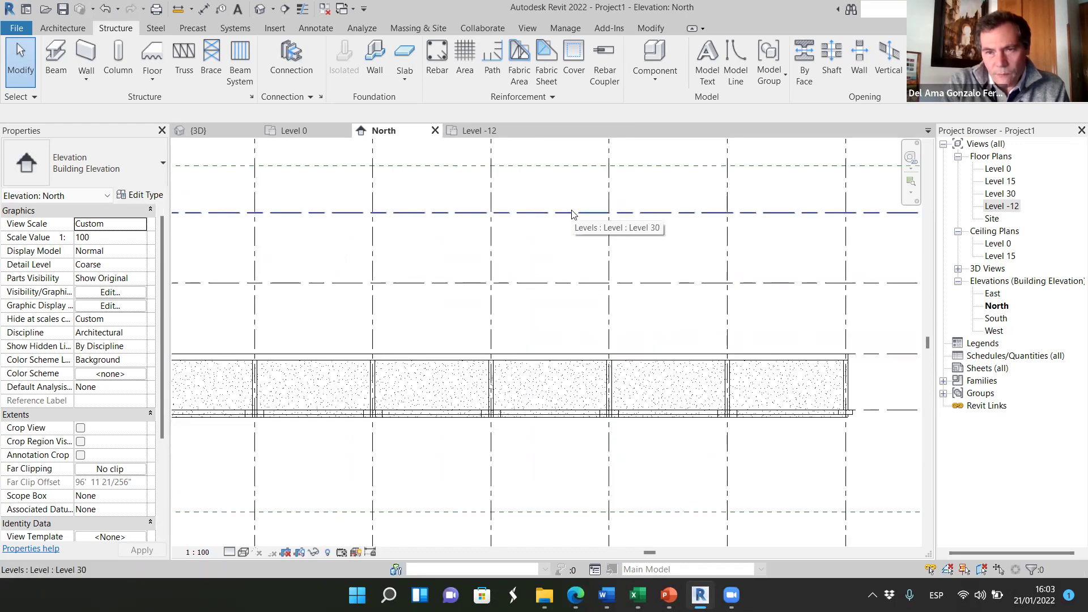
- Review the existing column and beam layout in the Level -12 floor plan
{"action": "key", "text": "ctrl+Tab"}
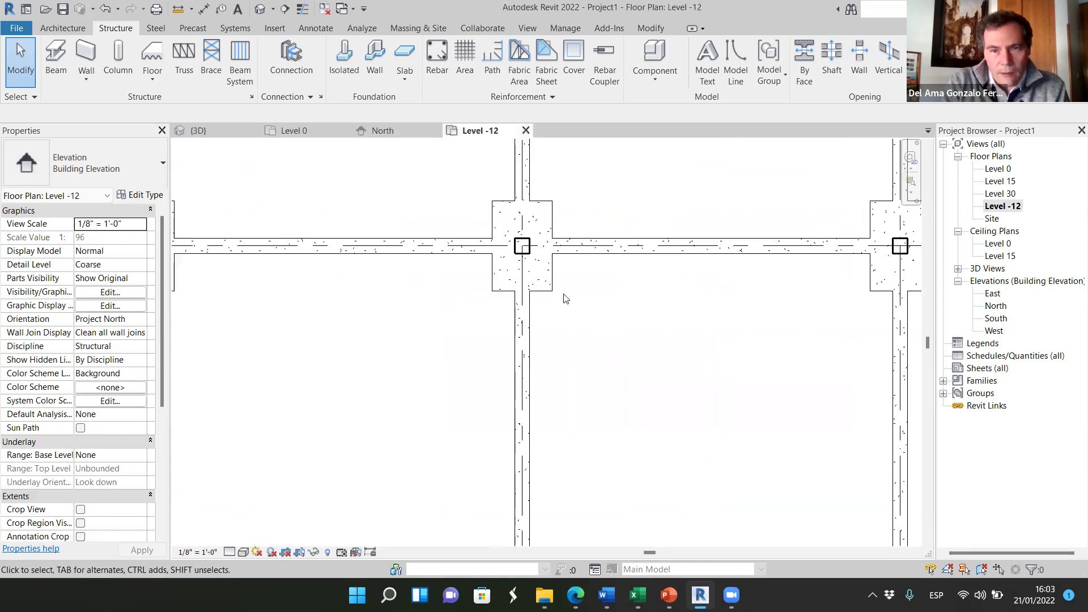
{"action": "scroll", "coordinate": [640, 448], "scroll_direction": "down", "scroll_amount": 5}
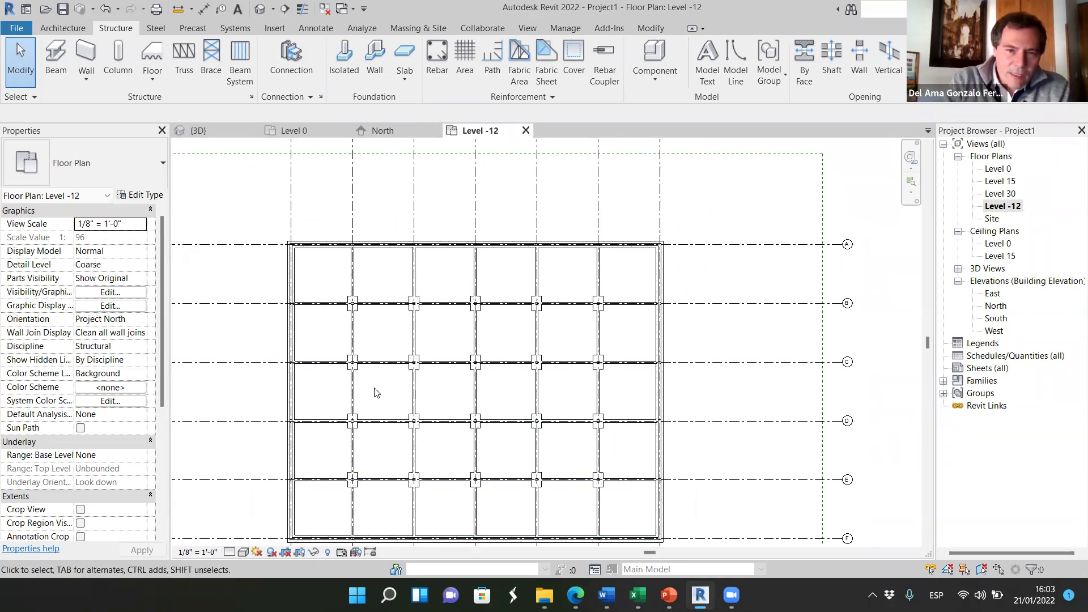
{"action": "scroll", "coordinate": [359, 533], "scroll_direction": "up", "scroll_amount": 3}
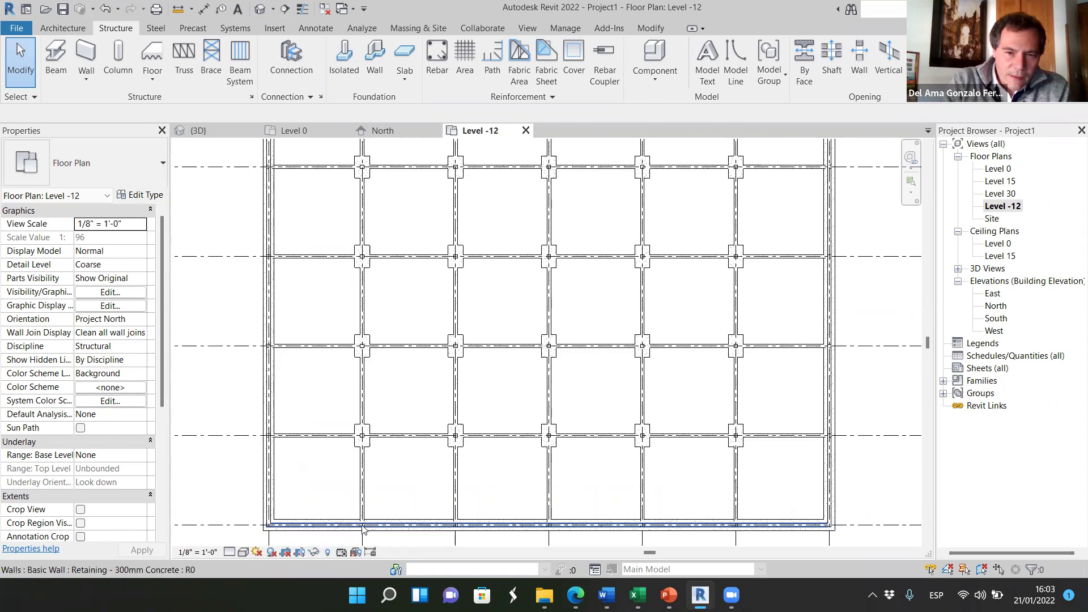
{"action": "scroll", "coordinate": [363, 527], "scroll_direction": "down", "scroll_amount": 2}
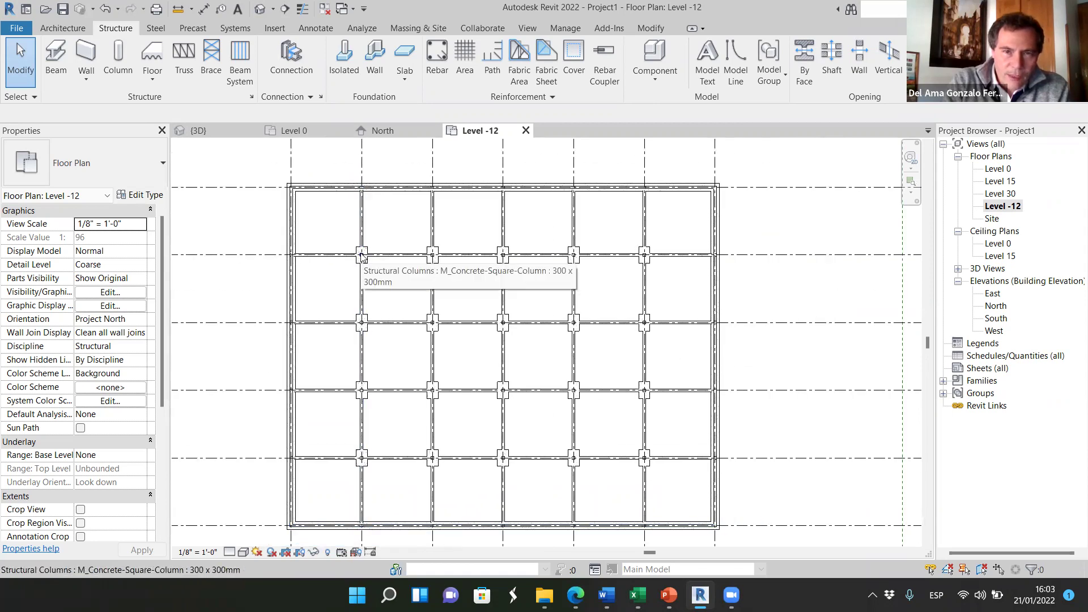
- In the Level 0 floor plan, start a vertical structural column with the M_W Shapes-Column type W250X73
{"action": "left_click", "coordinate": [289, 130]}
{"action": "scroll", "coordinate": [564, 379], "scroll_direction": "down", "scroll_amount": 4}
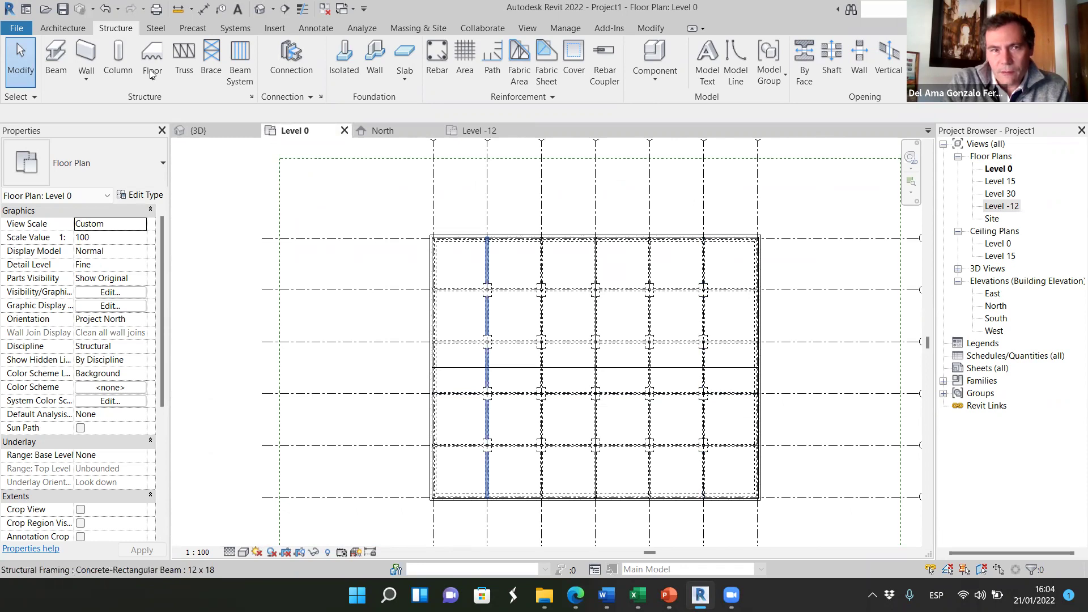
{"action": "left_click", "coordinate": [117, 59]}
{"action": "left_click", "coordinate": [145, 170]}
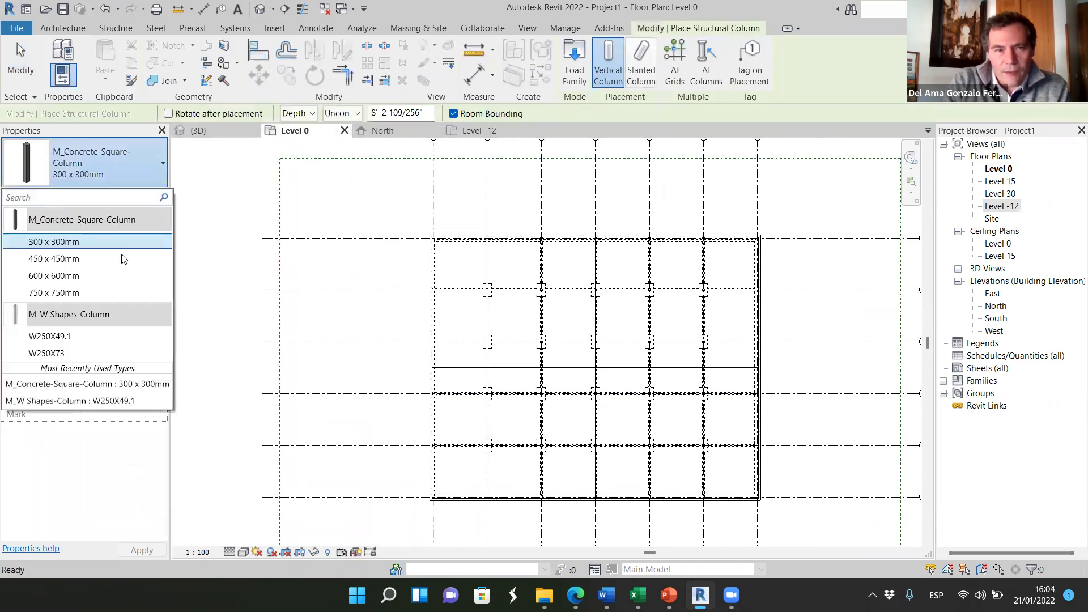
{"action": "mouse_move", "coordinate": [54, 321]}
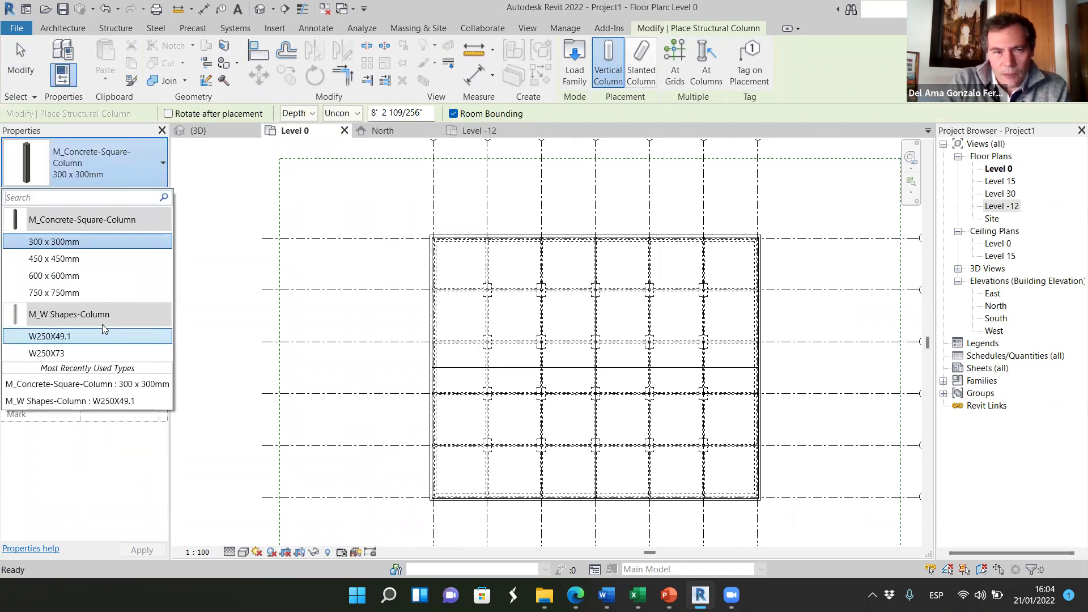
{"action": "mouse_move", "coordinate": [86, 336]}
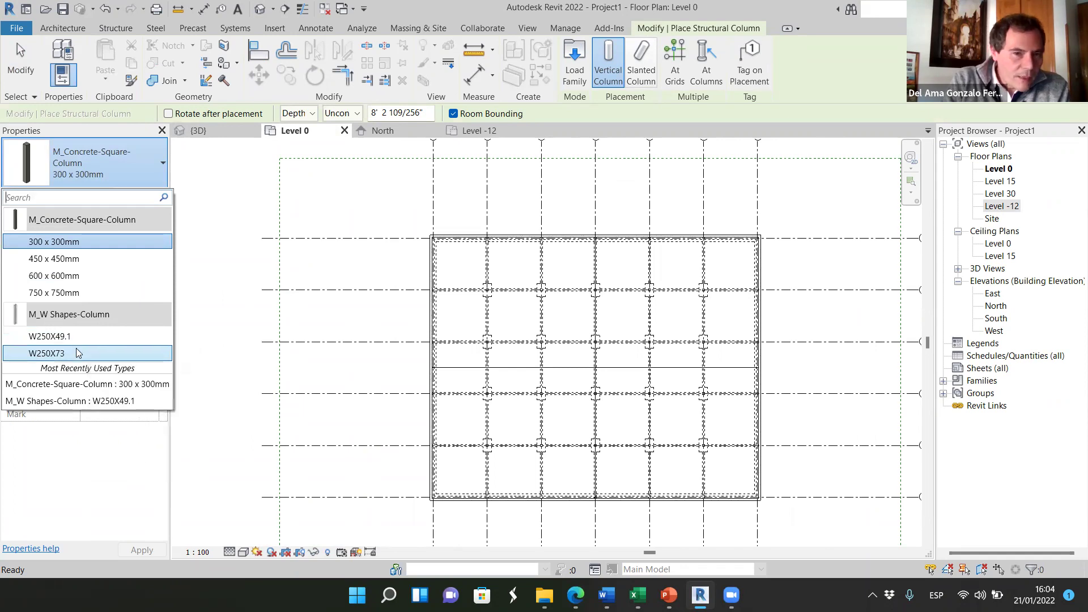
{"action": "mouse_move", "coordinate": [46, 339]}
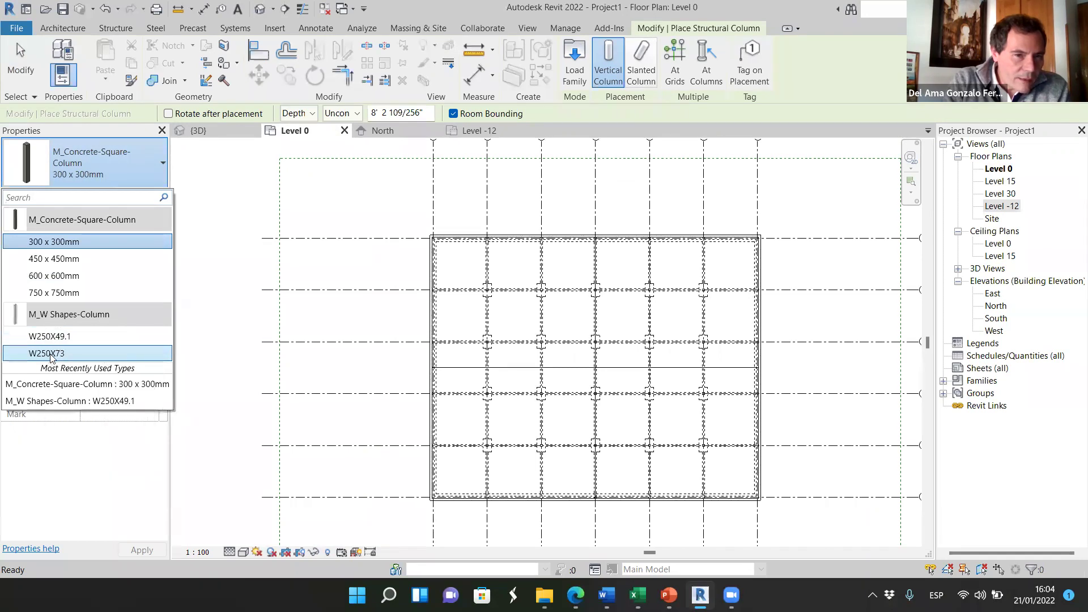
{"action": "mouse_move", "coordinate": [61, 357]}
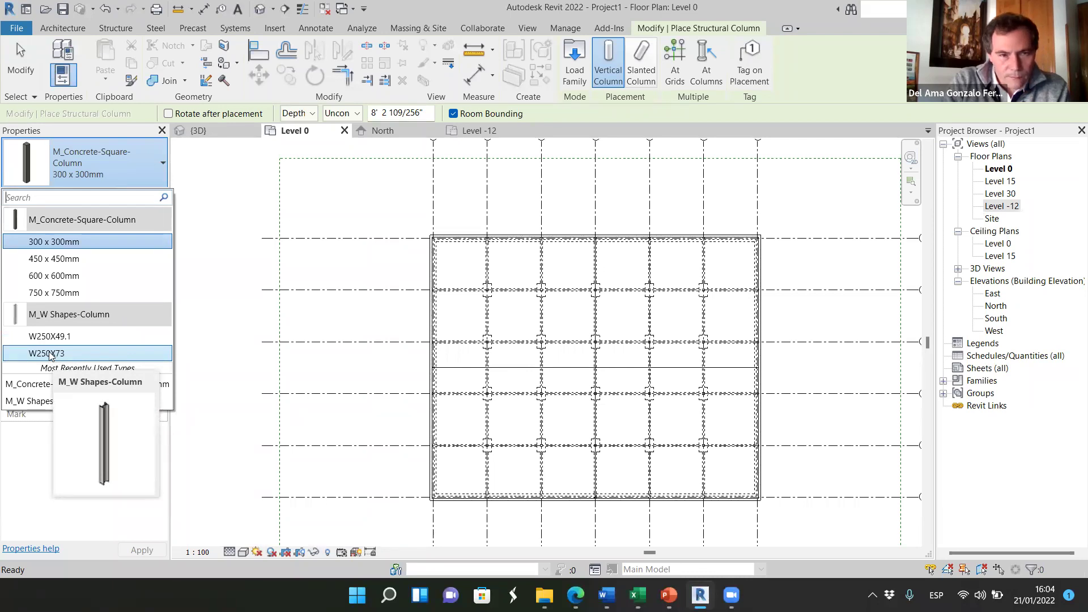
{"action": "left_click", "coordinate": [50, 354]}
- Try to set the new column's depth limit to Level 0, Level 30 and Level 15
{"action": "scroll", "coordinate": [499, 502], "scroll_direction": "up", "scroll_amount": 1}
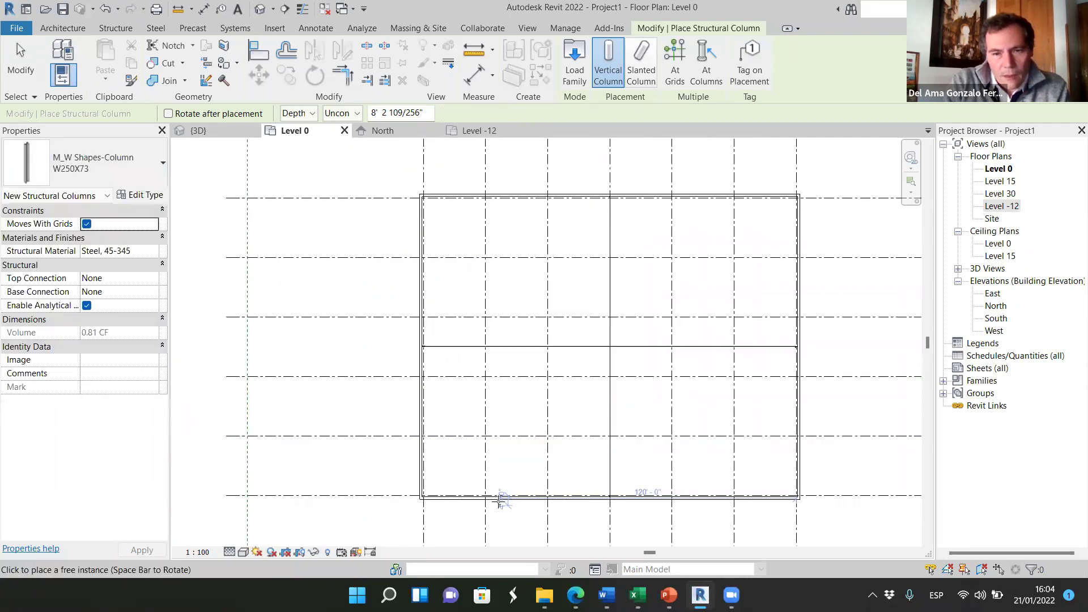
{"action": "scroll", "coordinate": [499, 502], "scroll_direction": "up", "scroll_amount": 1}
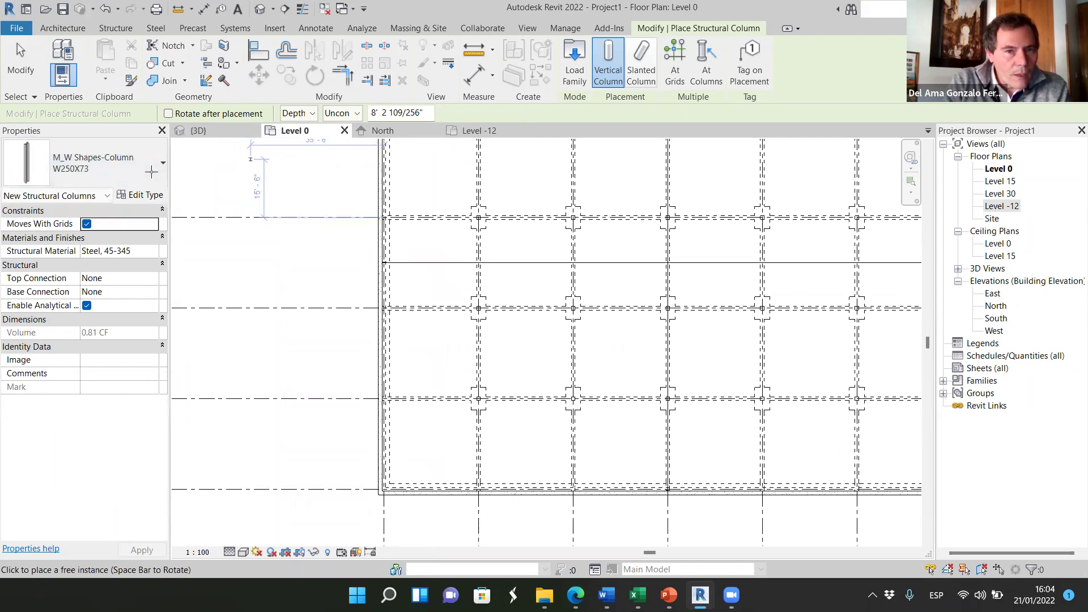
{"action": "left_click", "coordinate": [312, 112]}
{"action": "left_click", "coordinate": [295, 123]}
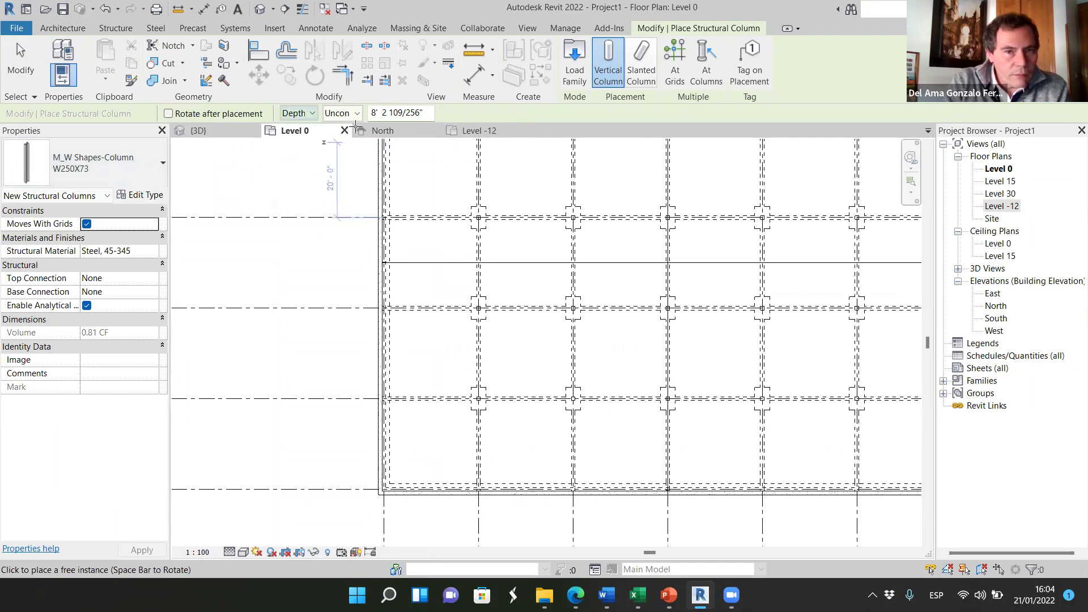
{"action": "left_click", "coordinate": [356, 113]}
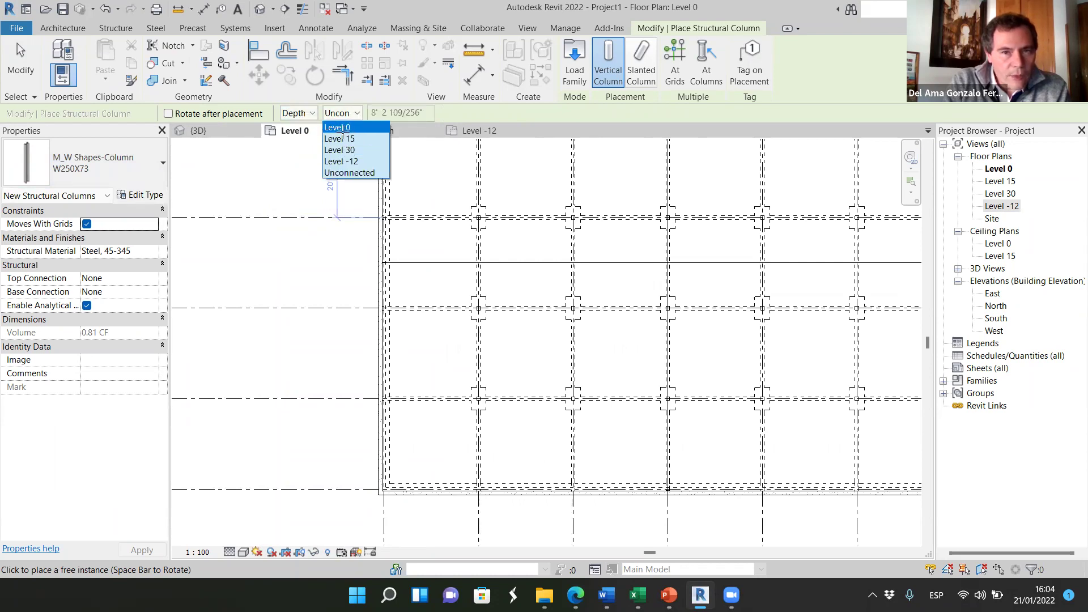
{"action": "left_click", "coordinate": [342, 131]}
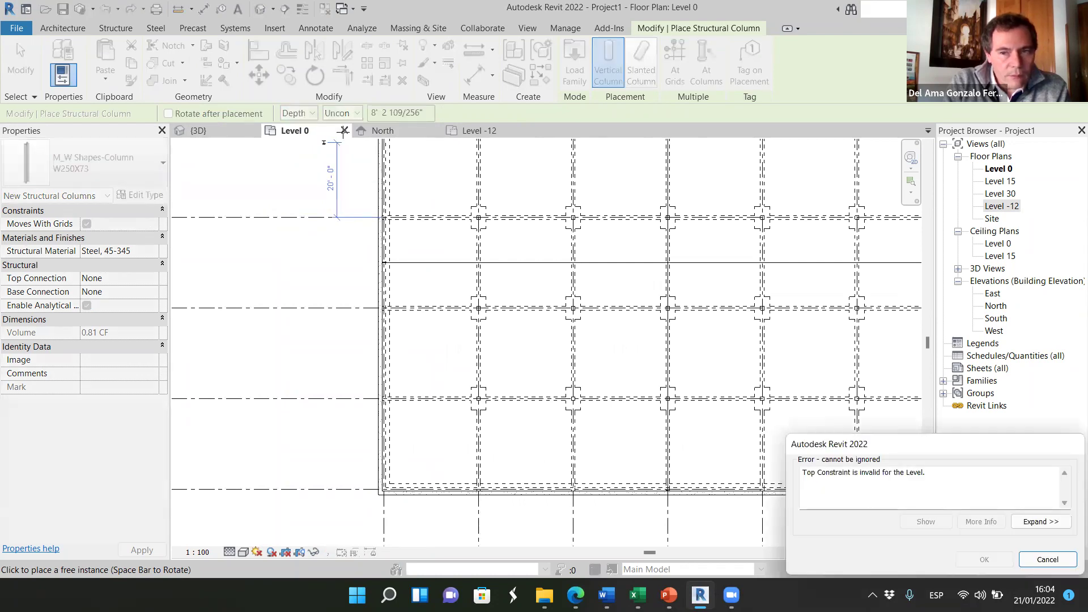
{"action": "left_click", "coordinate": [1047, 559]}
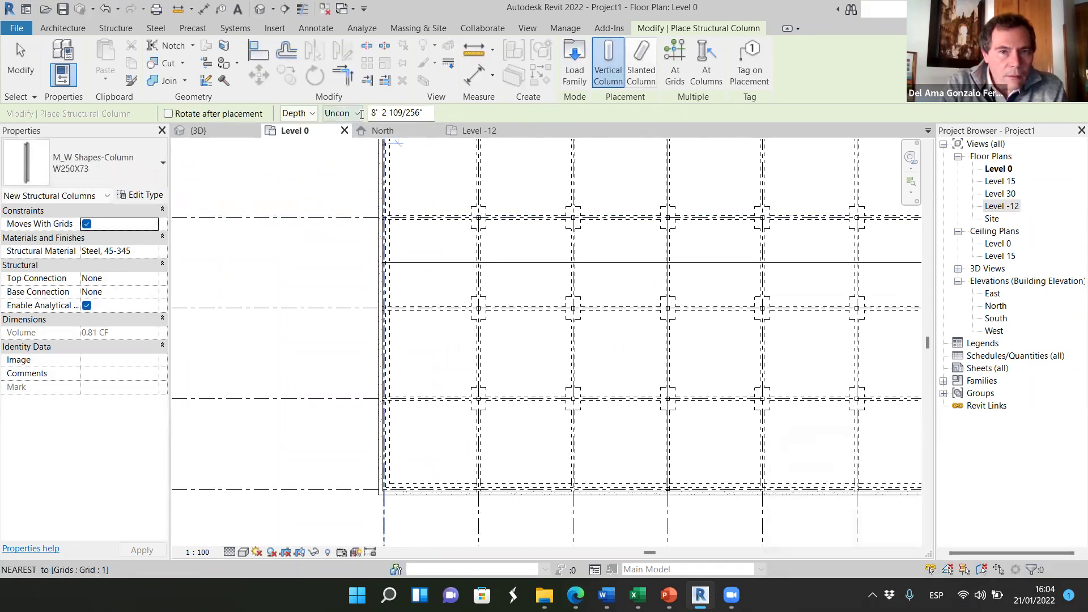
{"action": "left_click", "coordinate": [362, 114]}
{"action": "left_click", "coordinate": [348, 151]}
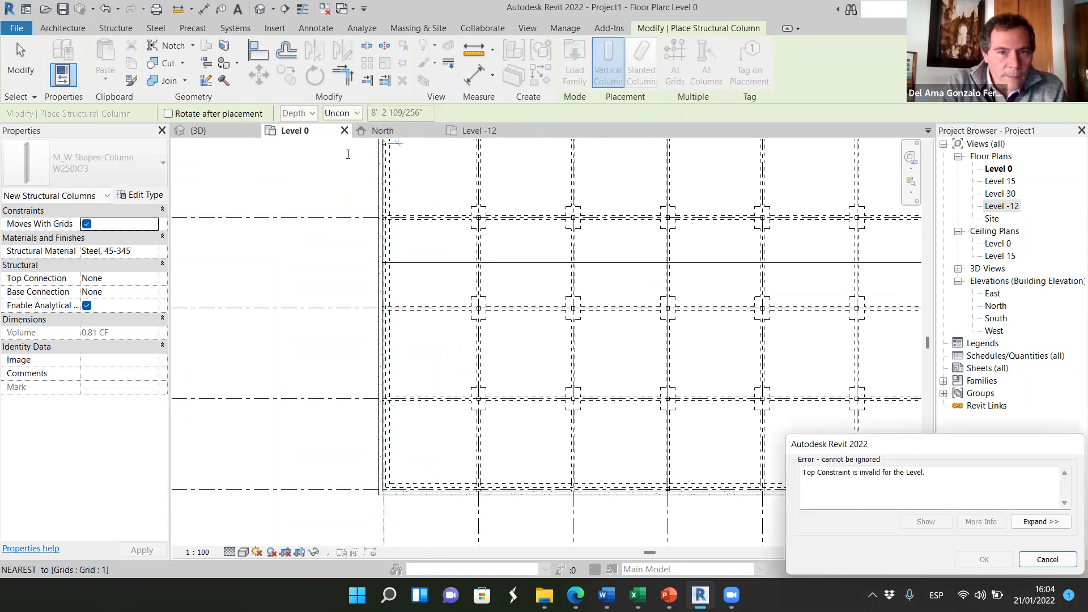
{"action": "left_click", "coordinate": [1048, 560]}
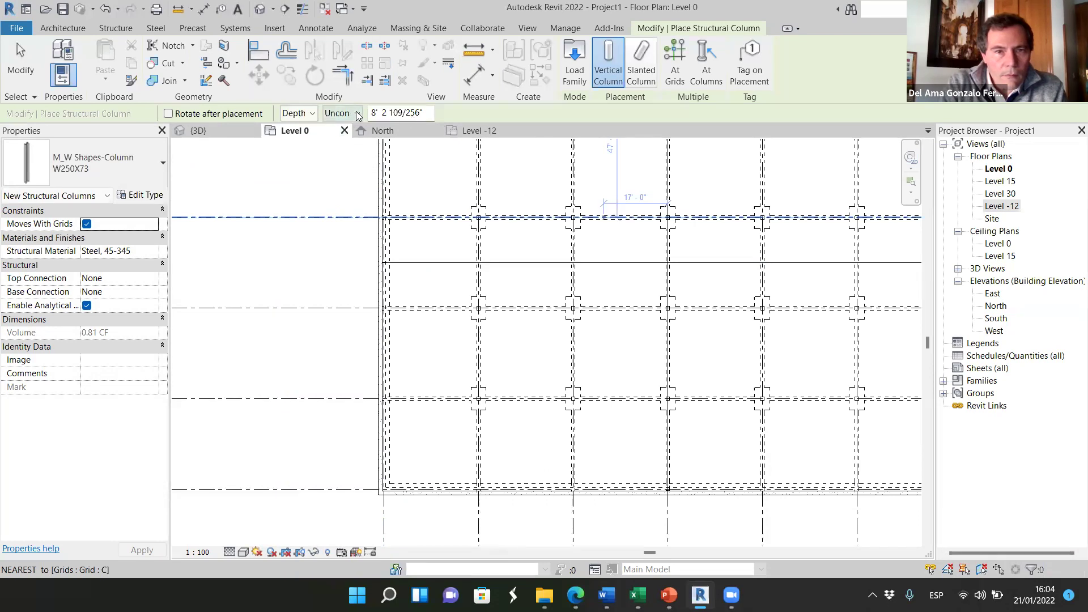
{"action": "left_click", "coordinate": [358, 114]}
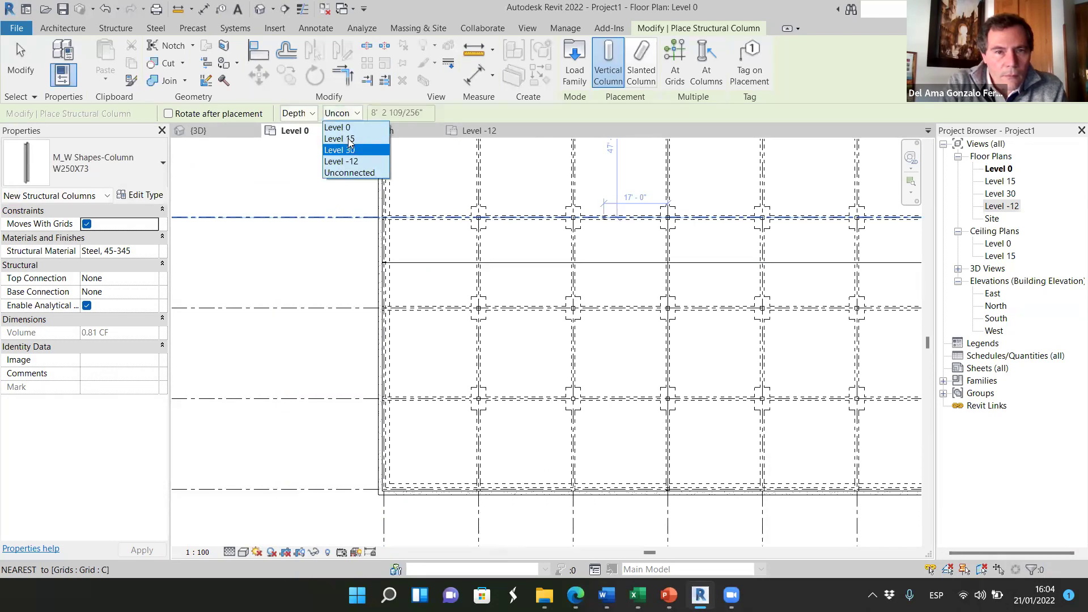
{"action": "left_click", "coordinate": [349, 139]}
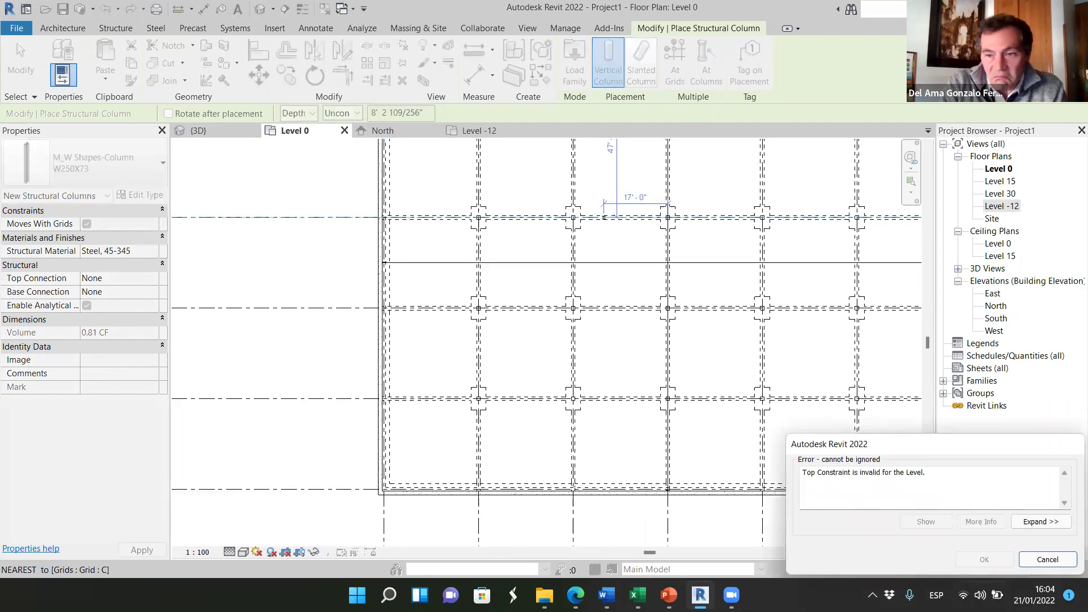
{"action": "left_click", "coordinate": [1038, 565]}
- Place one W250X73 steel column at the intersection of grids 2 and F
{"action": "scroll", "coordinate": [513, 369], "scroll_direction": "down", "scroll_amount": 3}
{"action": "scroll", "coordinate": [483, 446], "scroll_direction": "up", "scroll_amount": 6}
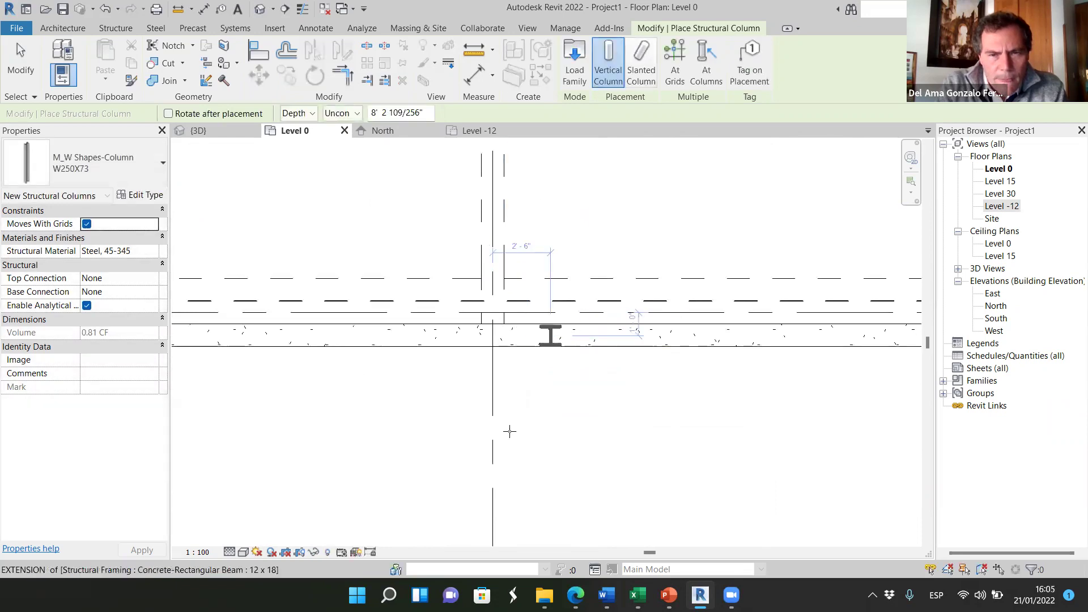
{"action": "scroll", "coordinate": [511, 432], "scroll_direction": "down", "scroll_amount": 3}
{"action": "scroll", "coordinate": [506, 420], "scroll_direction": "up", "scroll_amount": 5}
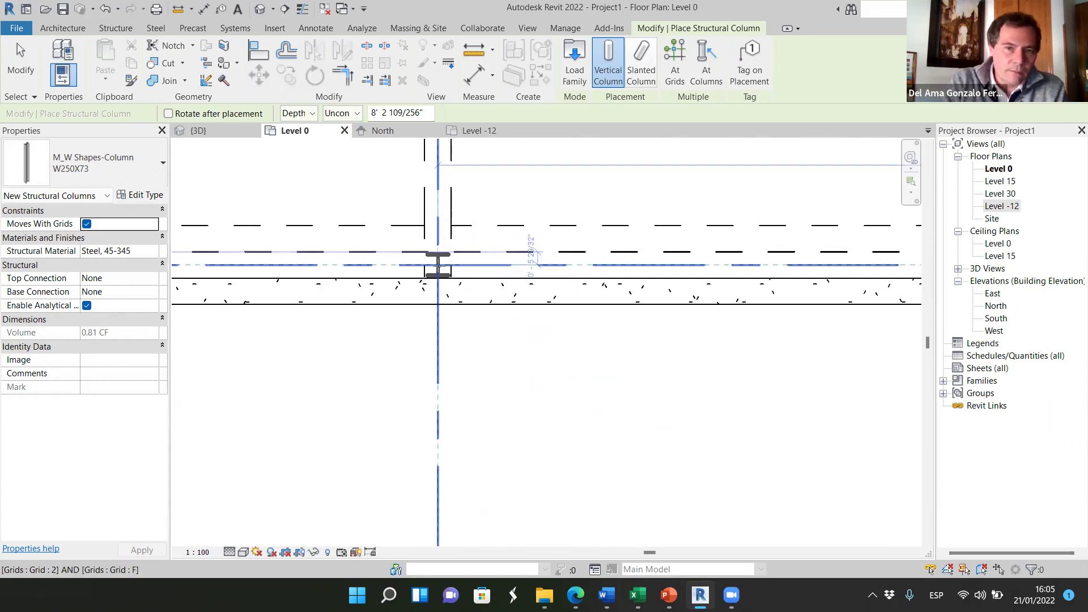
{"action": "left_click", "coordinate": [438, 264]}
{"action": "key", "text": "Escape"}
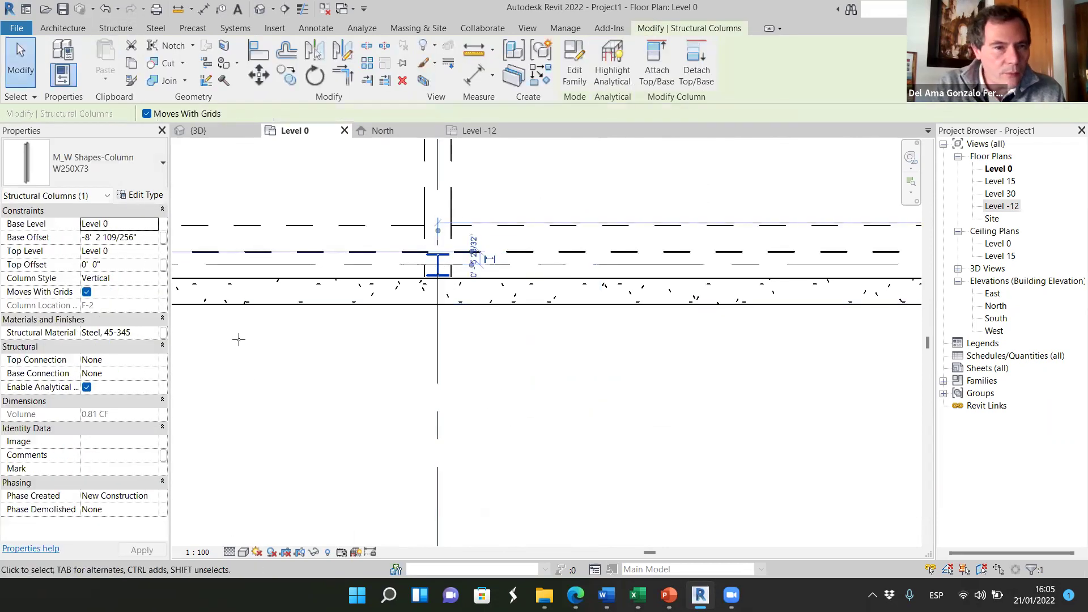
- Set the placed column's top level to Level 30 and its base offset to 0' 0"
{"action": "left_click", "coordinate": [152, 251]}
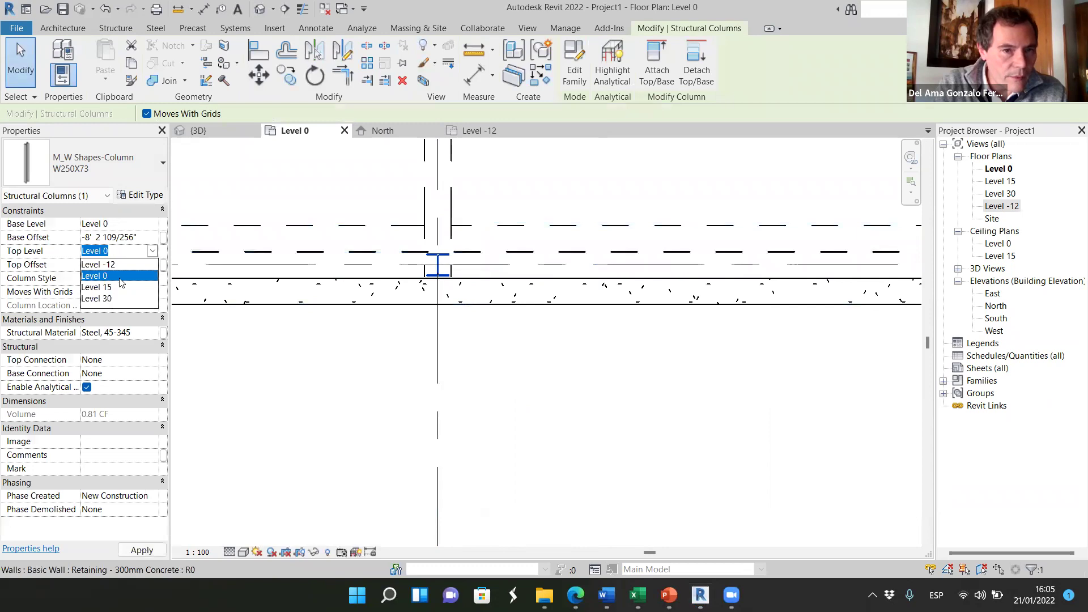
{"action": "left_click", "coordinate": [114, 299]}
{"action": "type", "text": "0'  0"}
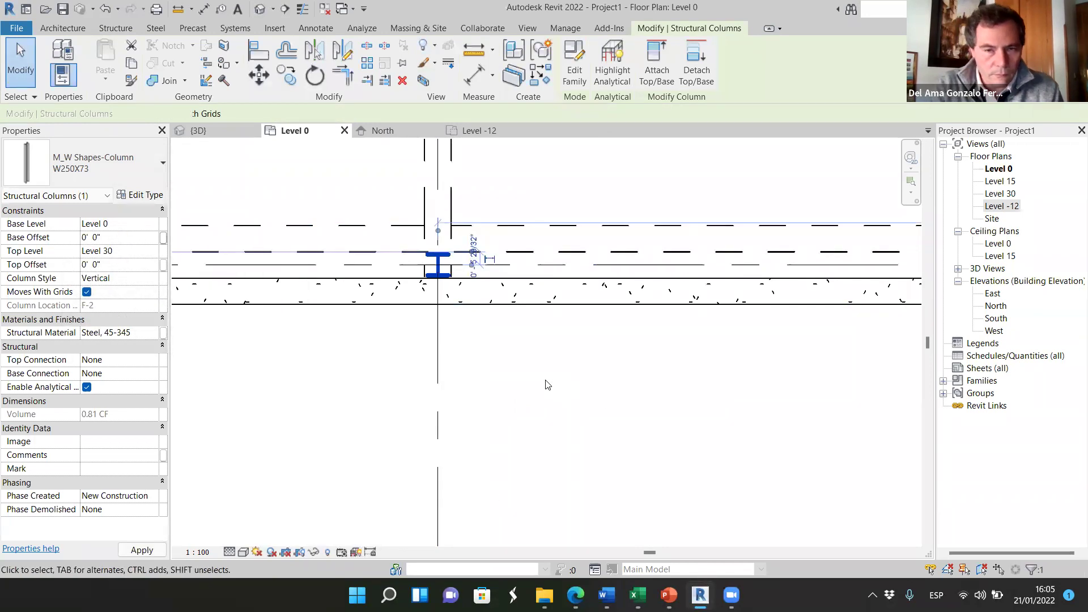
{"action": "key", "text": "Escape"}
- Check the steel column's height and its base on the slab edge in the 3D view
{"action": "scroll", "coordinate": [436, 267], "scroll_direction": "up", "scroll_amount": 3}
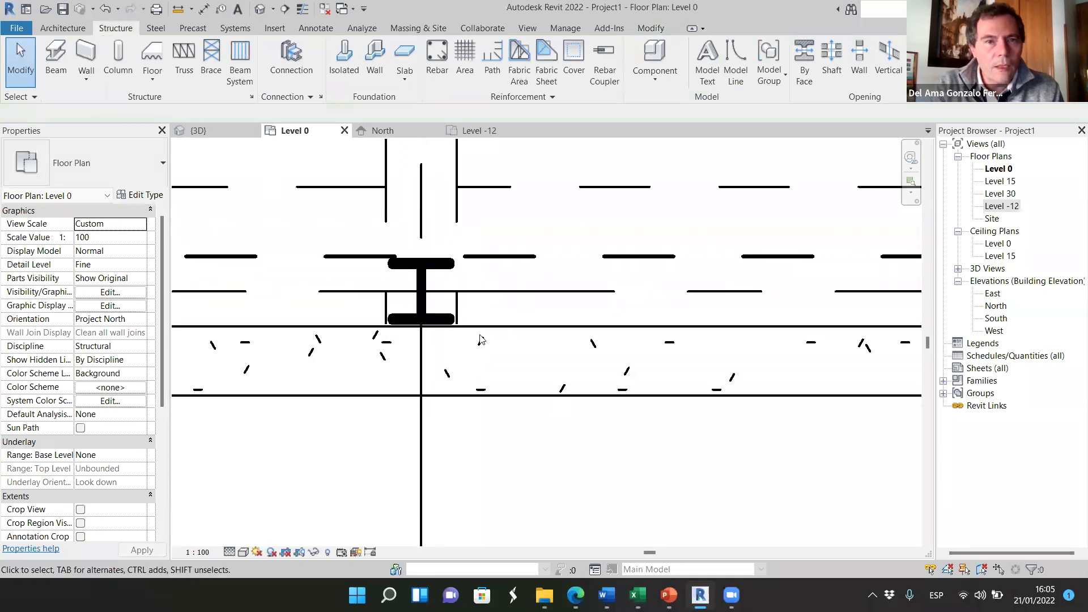
{"action": "left_click", "coordinate": [211, 130]}
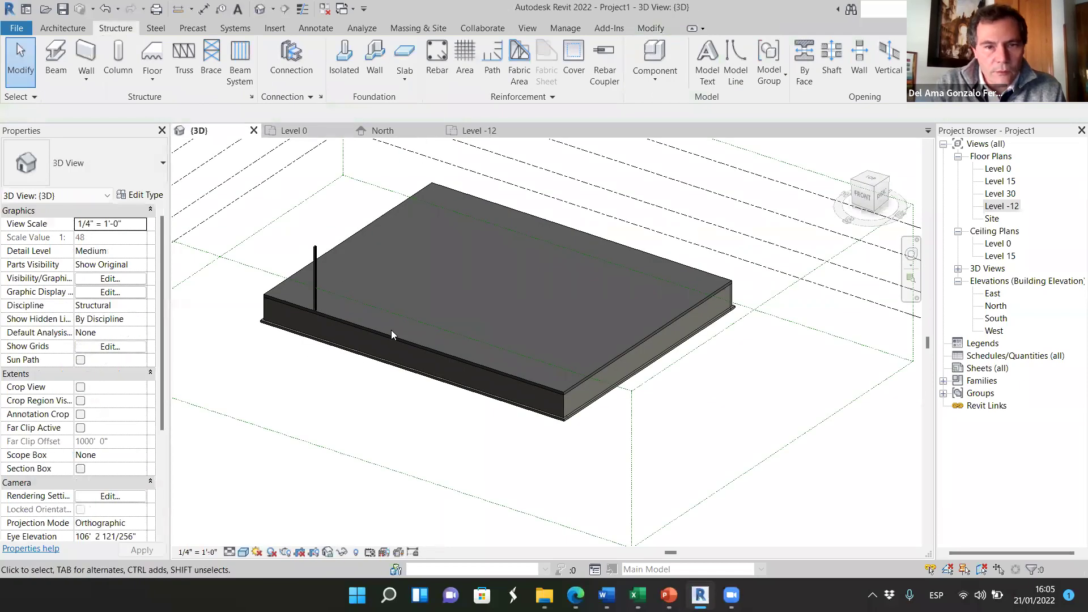
{"action": "scroll", "coordinate": [324, 294], "scroll_direction": "up", "scroll_amount": 5}
{"action": "scroll", "coordinate": [309, 367], "scroll_direction": "down", "scroll_amount": 5}
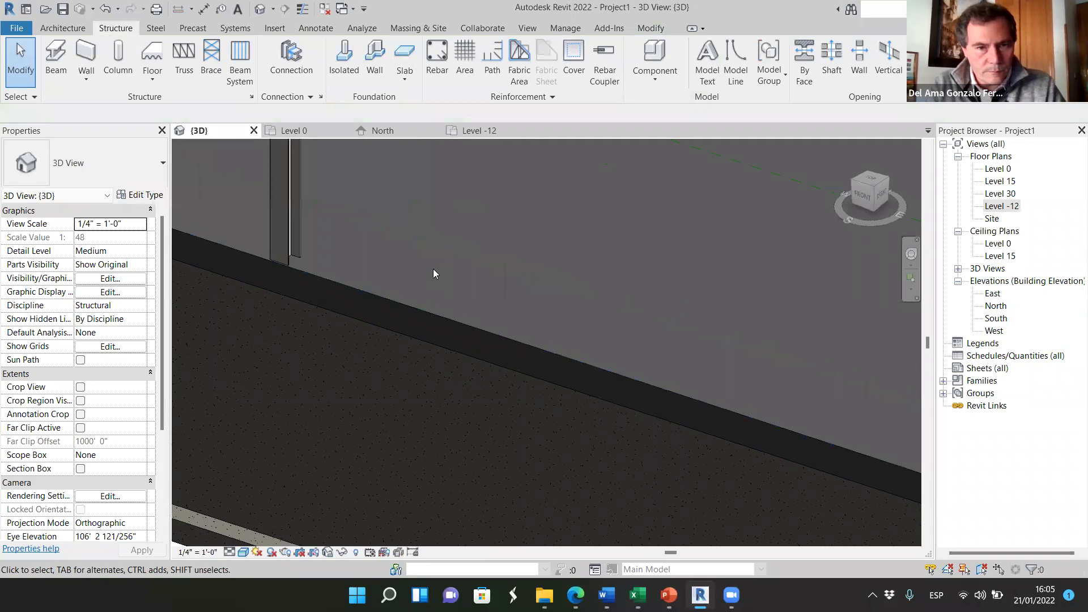
{"action": "scroll", "coordinate": [420, 380], "scroll_direction": "up", "scroll_amount": 2}
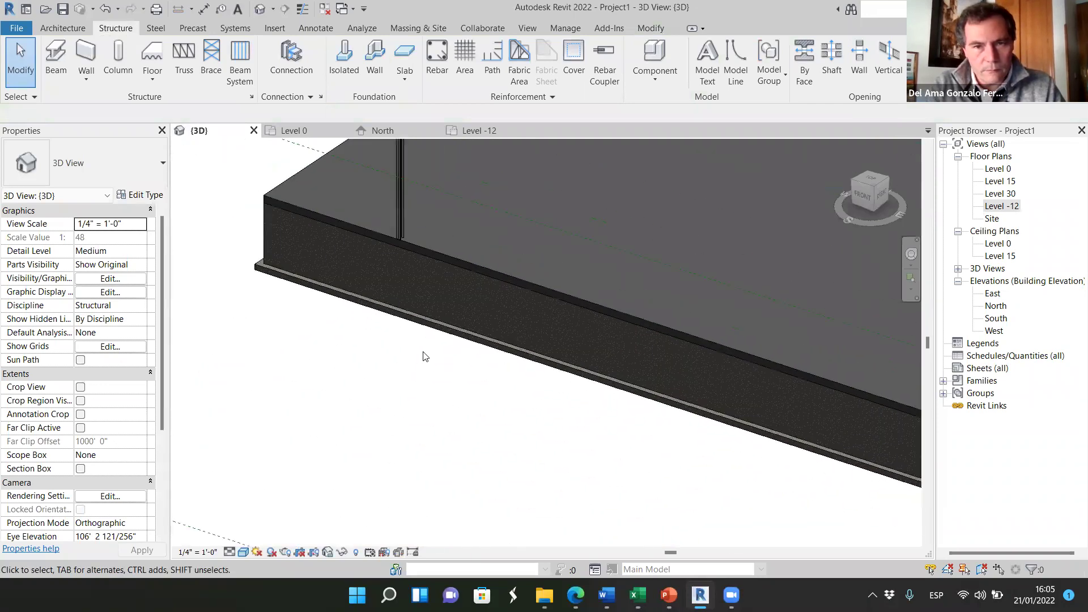
{"action": "scroll", "coordinate": [424, 365], "scroll_direction": "down", "scroll_amount": 3}
{"action": "scroll", "coordinate": [428, 305], "scroll_direction": "up", "scroll_amount": 3}
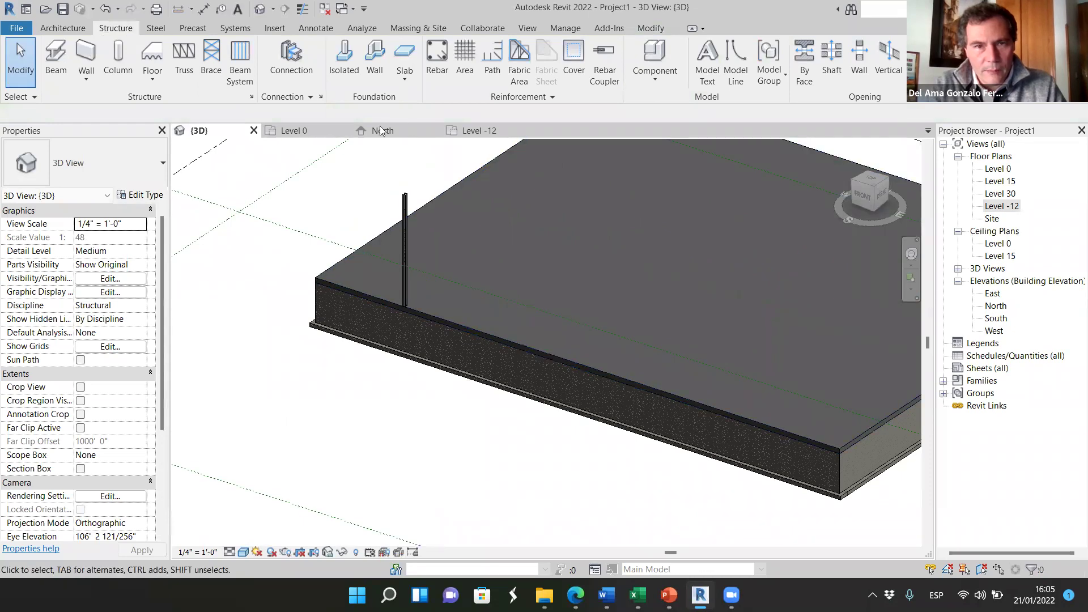
- Copy the W250X73 column at grids 2 and F along grid F to grid 1 in the Level 0 plan, with multiple copies enabled
{"action": "left_click", "coordinate": [294, 130]}
{"action": "scroll", "coordinate": [457, 360], "scroll_direction": "down", "scroll_amount": 4}
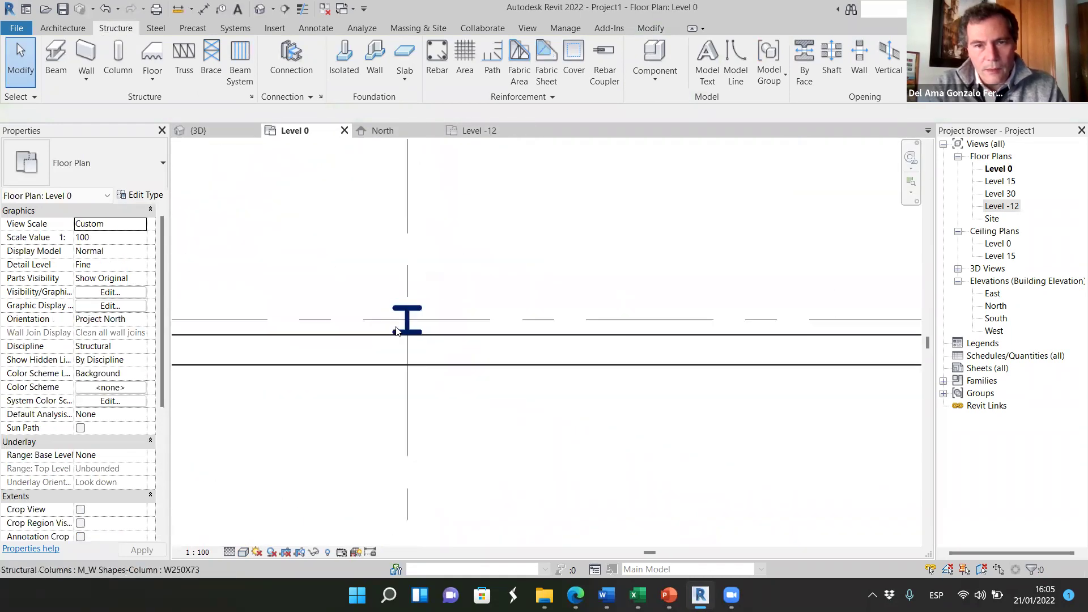
{"action": "scroll", "coordinate": [398, 367], "scroll_direction": "up", "scroll_amount": 3}
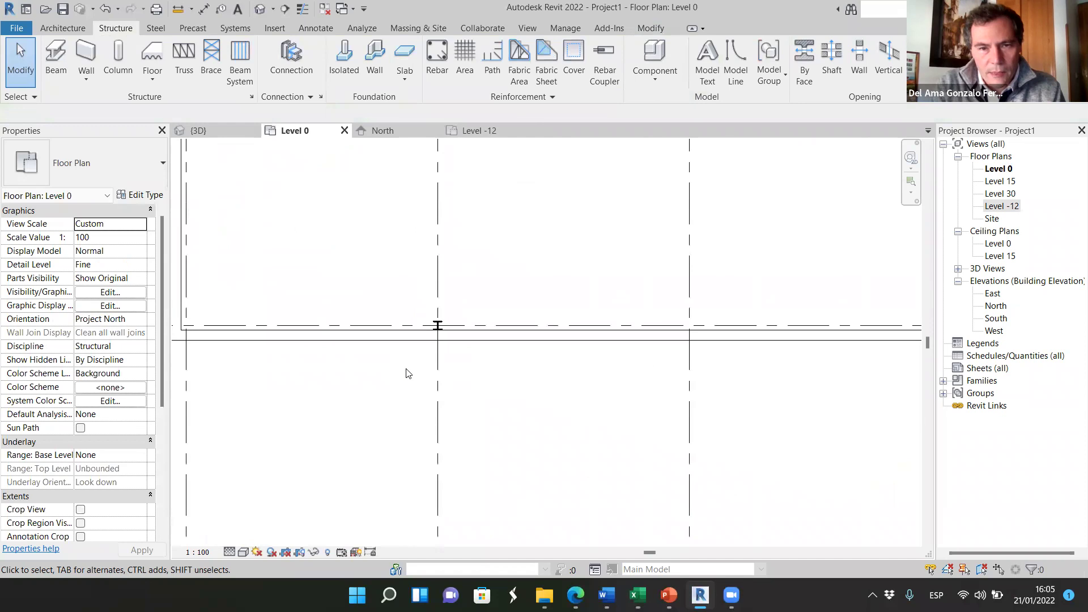
{"action": "left_click", "coordinate": [449, 328]}
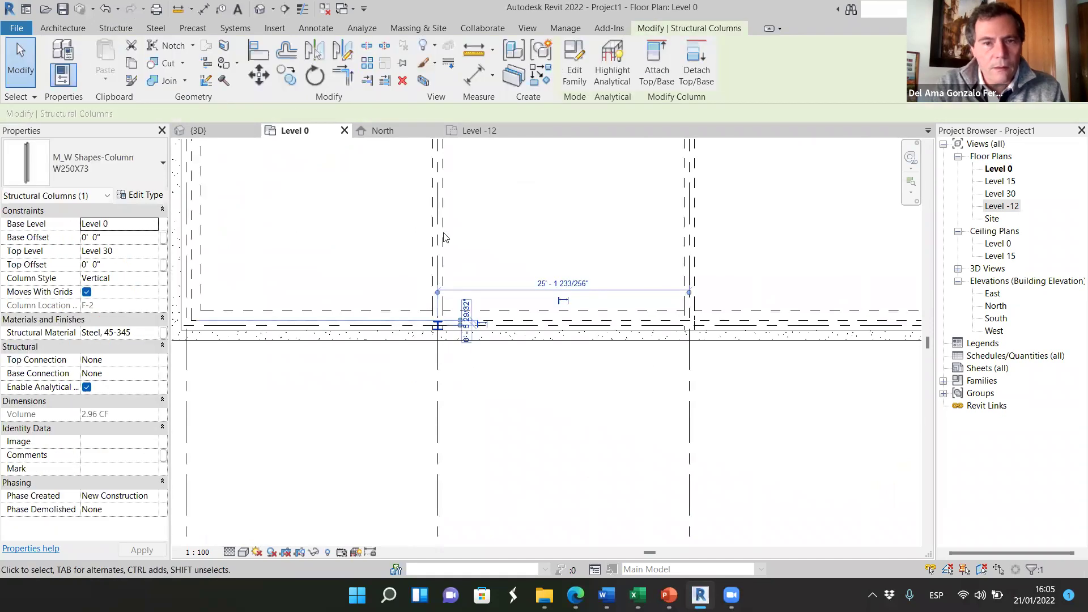
{"action": "left_click", "coordinate": [292, 80]}
{"action": "scroll", "coordinate": [522, 259], "scroll_direction": "down", "scroll_amount": 3}
{"action": "left_click", "coordinate": [480, 343]}
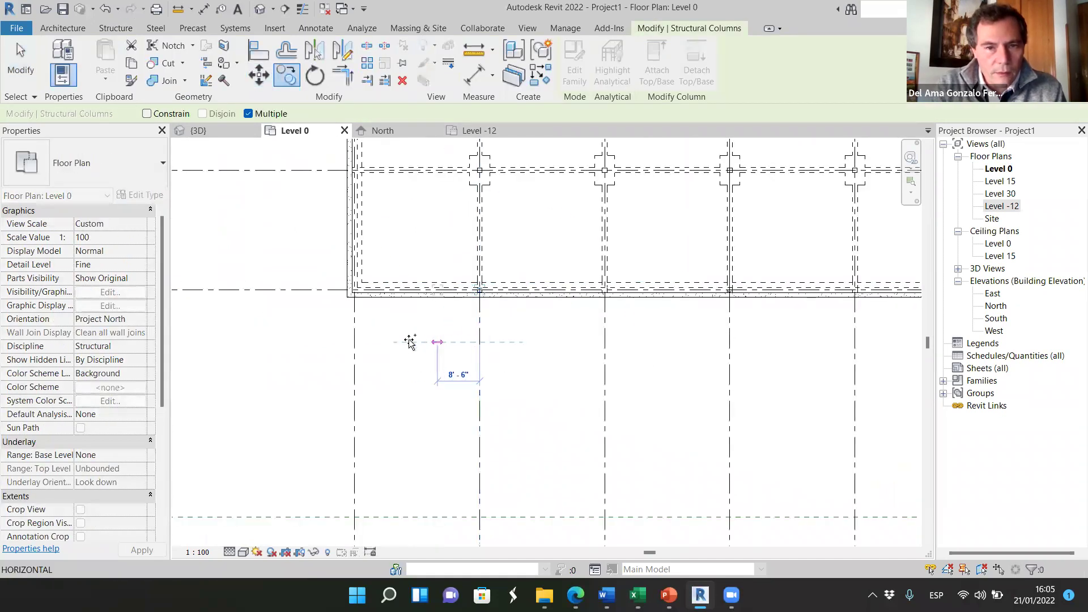
{"action": "left_click", "coordinate": [358, 345]}
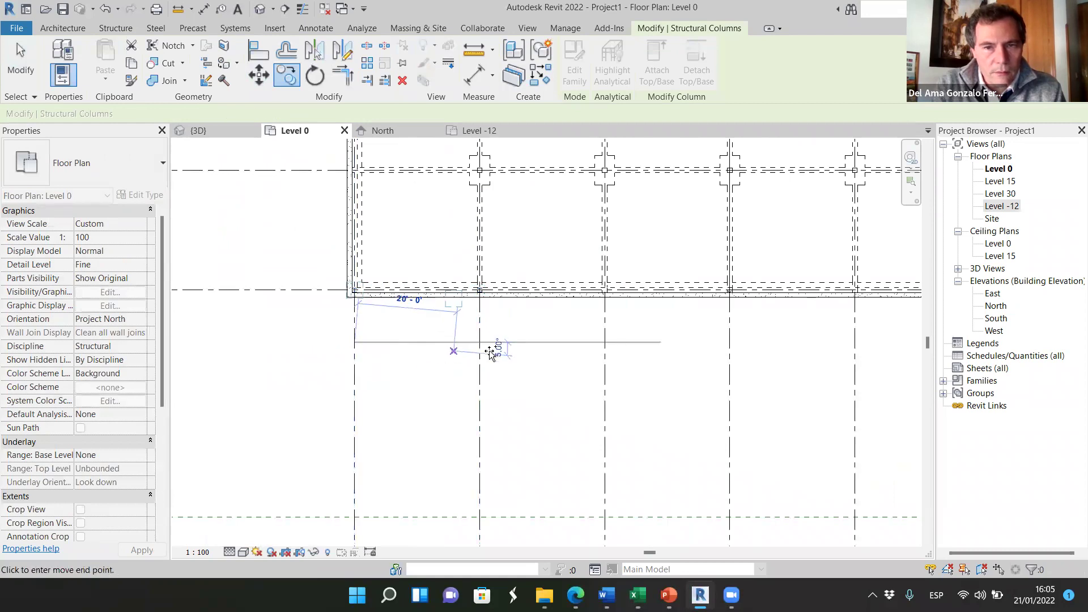
- Place further copies of the steel column along grid F at grids 3, 4, 5, 6 and 7
{"action": "left_click", "coordinate": [605, 343]}
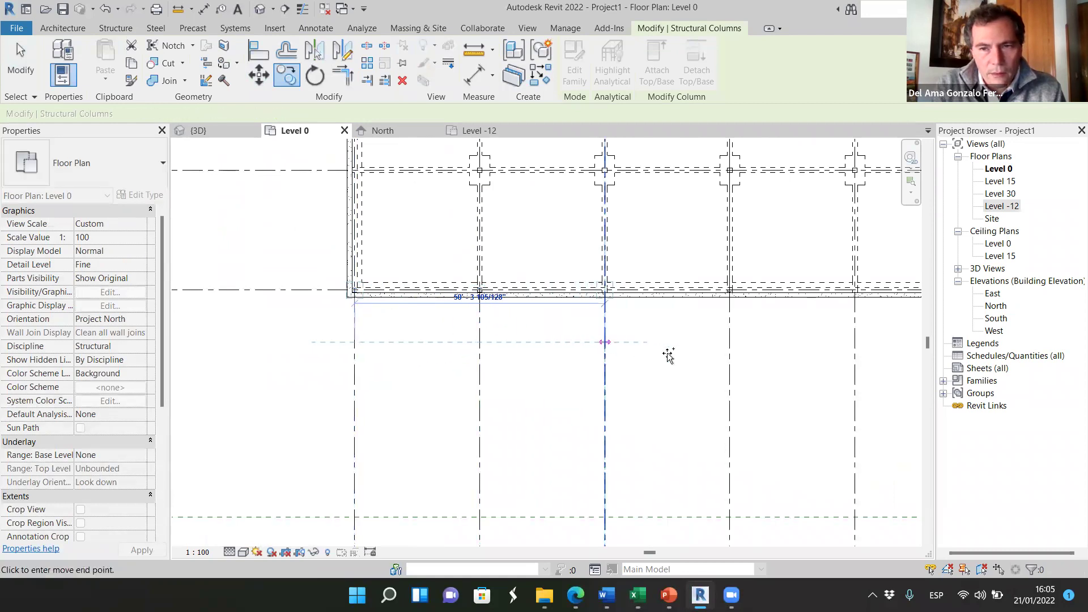
{"action": "left_click", "coordinate": [729, 343]}
{"action": "scroll", "coordinate": [624, 357], "scroll_direction": "down", "scroll_amount": 5}
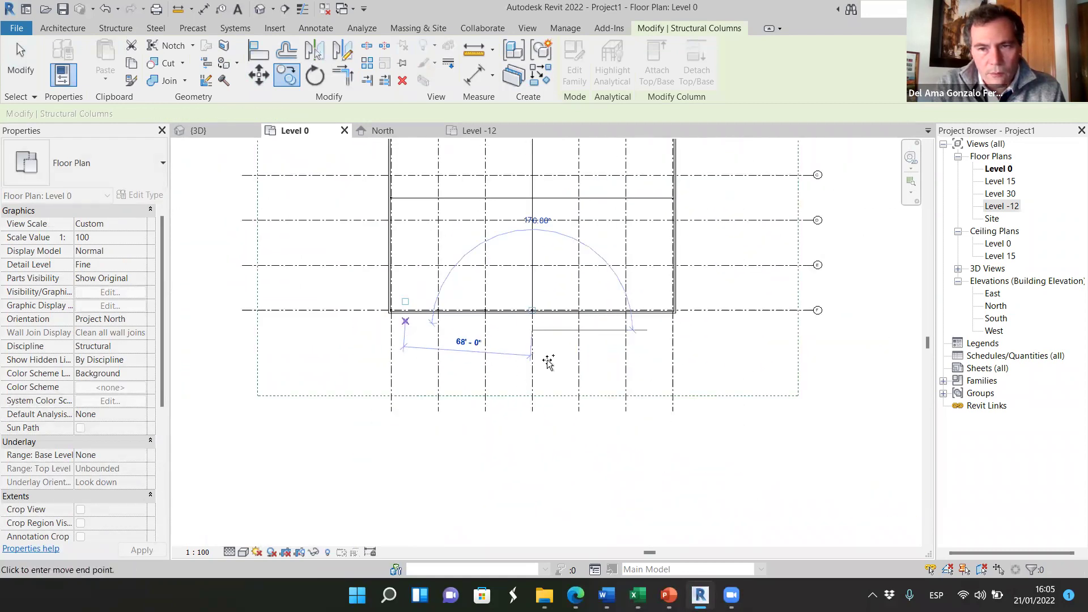
{"action": "left_click", "coordinate": [611, 335]}
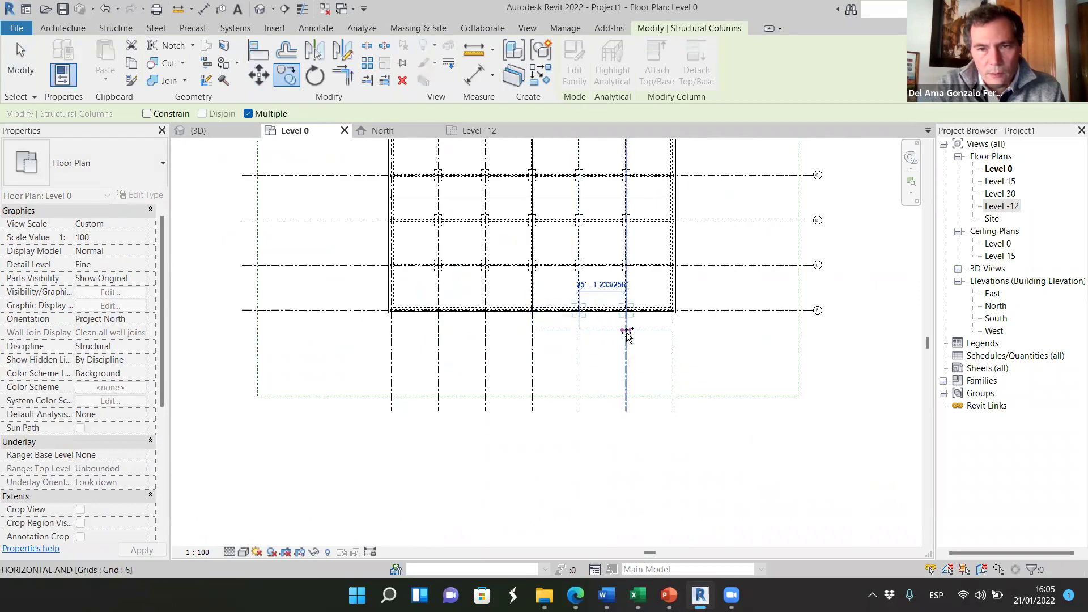
{"action": "left_click", "coordinate": [626, 332]}
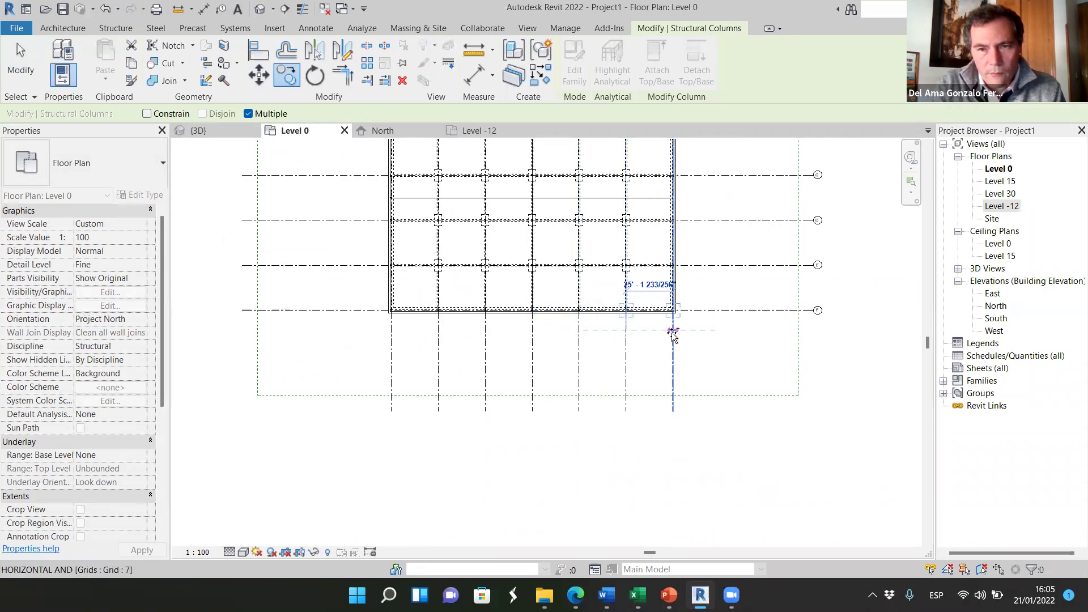
{"action": "left_click", "coordinate": [673, 334]}
{"action": "key", "text": "Escape"}
{"action": "key", "text": "Escape"}
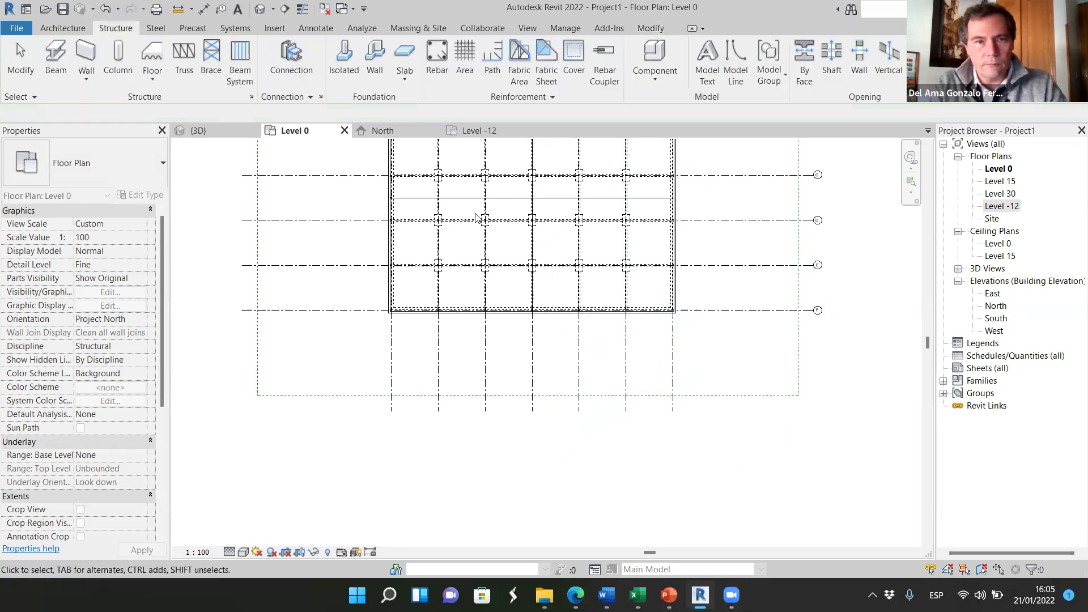
- Inspect the row of steel columns along the slab's front edge in the 3D view
{"action": "key", "text": "ctrl+Tab"}
{"action": "scroll", "coordinate": [329, 292], "scroll_direction": "down", "scroll_amount": 3}
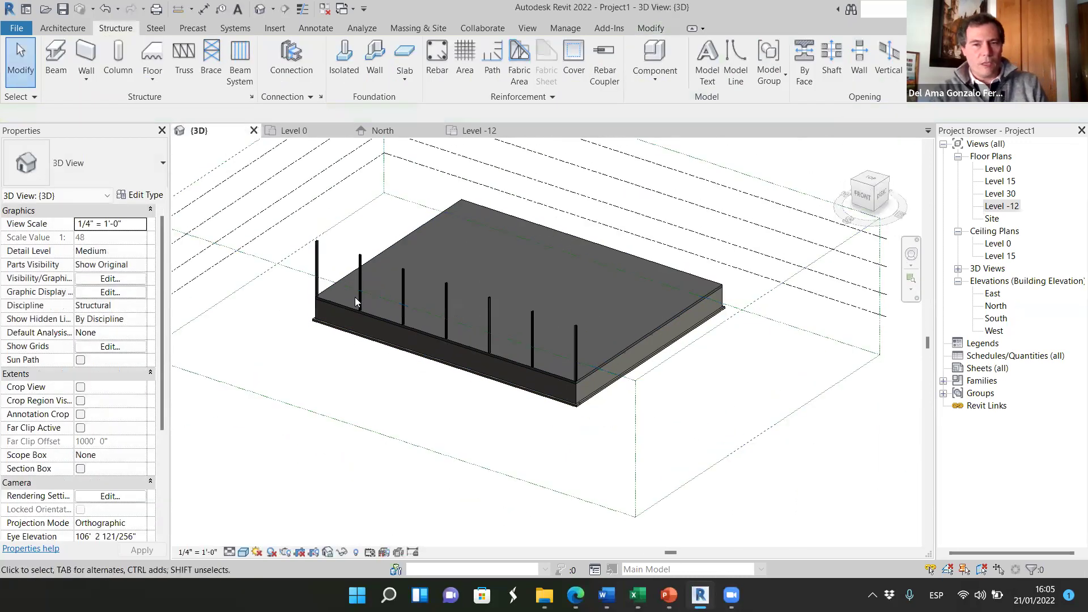
{"action": "scroll", "coordinate": [336, 291], "scroll_direction": "down", "scroll_amount": 2}
{"action": "middle_click_drag", "start_coordinate": [336, 290], "coordinate": [253, 418], "text": "shift"}
{"action": "scroll", "coordinate": [567, 381], "scroll_direction": "up", "scroll_amount": 3}
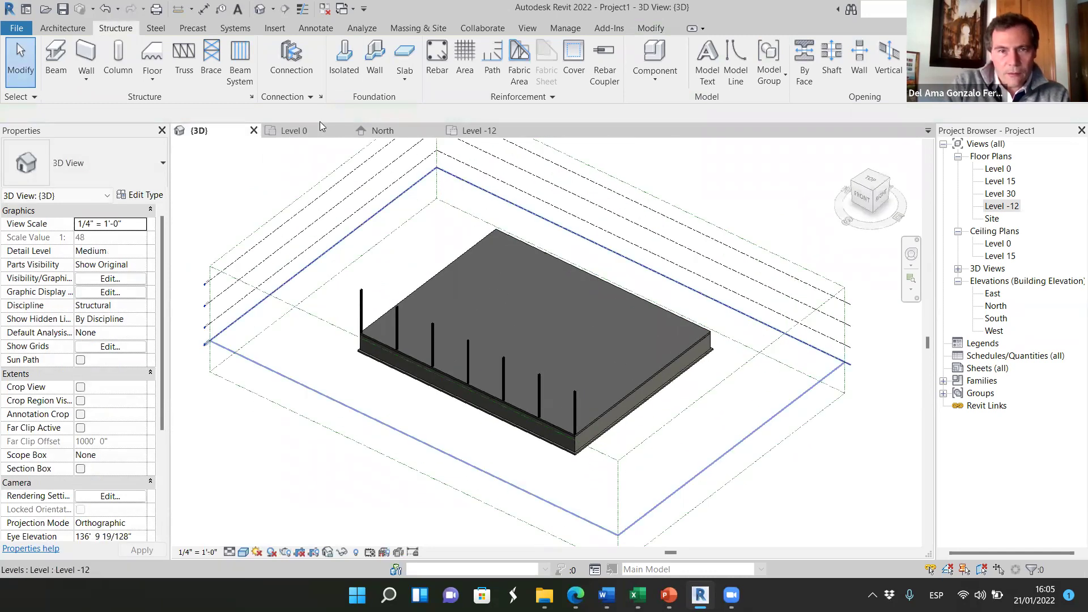
- Select all seven W250X73 columns along grid F in the Level 0 plan
{"action": "left_click", "coordinate": [295, 130]}
{"action": "scroll", "coordinate": [336, 321], "scroll_direction": "up", "scroll_amount": 4}
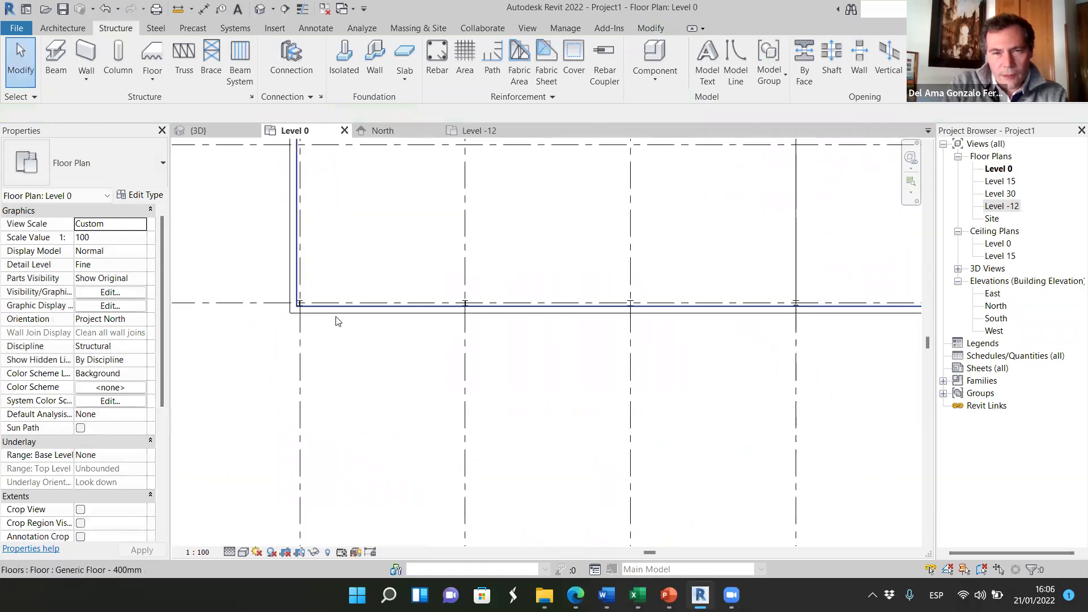
{"action": "scroll", "coordinate": [253, 324], "scroll_direction": "down", "scroll_amount": 1}
{"action": "left_click_drag", "start_coordinate": [264, 334], "coordinate": [407, 326]}
{"action": "scroll", "coordinate": [329, 340], "scroll_direction": "down", "scroll_amount": 2}
{"action": "left_click_drag", "start_coordinate": [278, 350], "coordinate": [746, 313]}
{"action": "left_click_drag", "start_coordinate": [678, 313], "coordinate": [347, 352]}
{"action": "scroll", "coordinate": [357, 348], "scroll_direction": "up", "scroll_amount": 2}
{"action": "left_click_drag", "start_coordinate": [243, 340], "coordinate": [780, 254]}
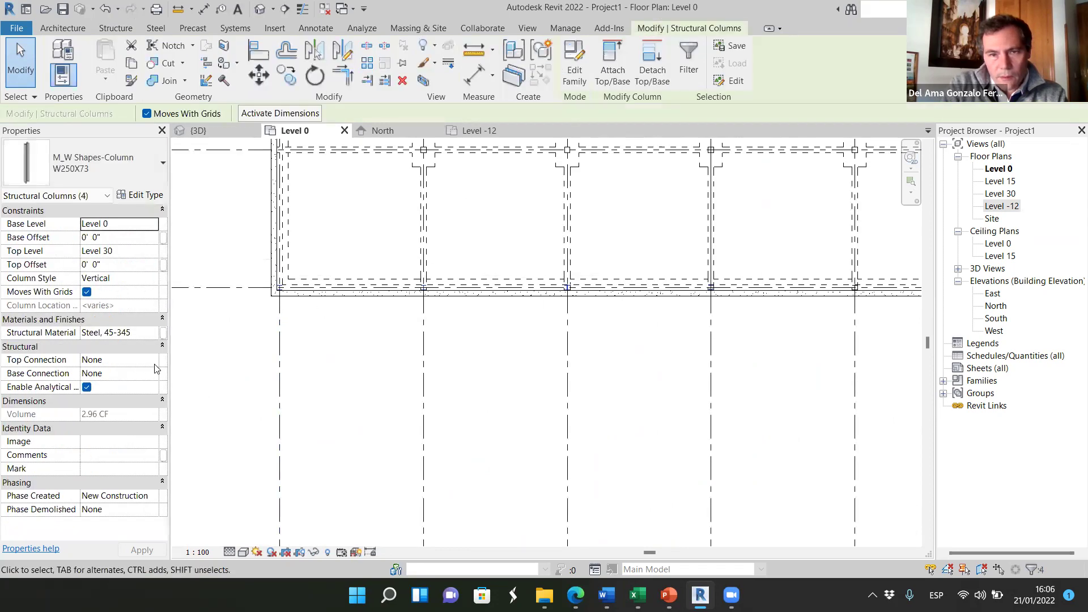
{"action": "scroll", "coordinate": [340, 396], "scroll_direction": "down", "scroll_amount": 2}
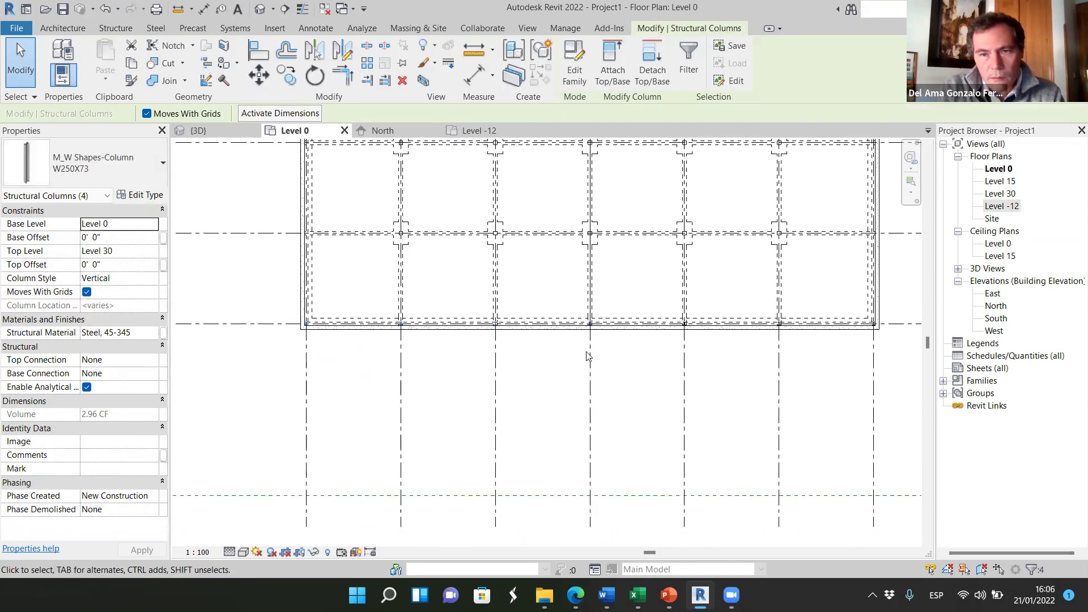
{"action": "left_click_drag", "start_coordinate": [565, 359], "coordinate": [876, 309], "text": "ctrl"}
{"action": "scroll", "coordinate": [362, 380], "scroll_direction": "down", "scroll_amount": 5}
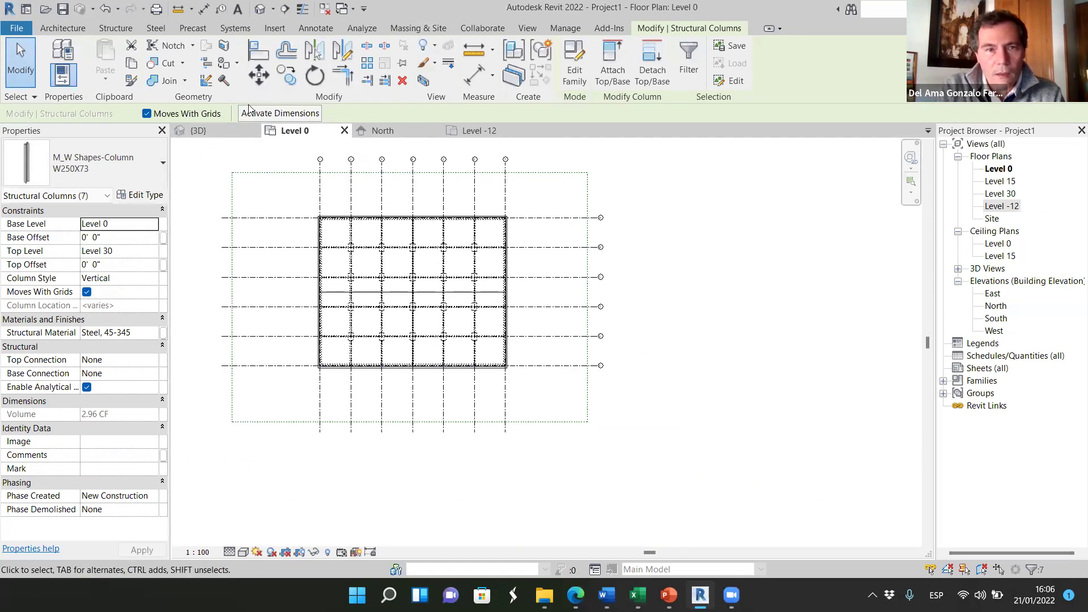
- Copy the selected row of seven columns from grid F to grids B and A
{"action": "left_click", "coordinate": [287, 74]}
{"action": "scroll", "coordinate": [549, 233], "scroll_direction": "up", "scroll_amount": 5}
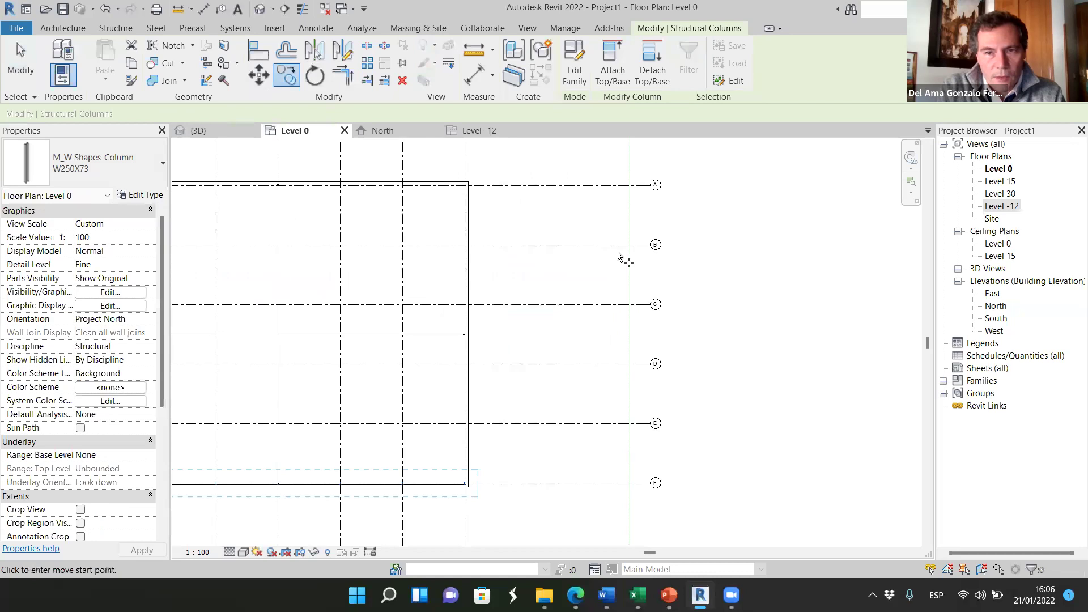
{"action": "left_click", "coordinate": [647, 254]}
{"action": "scroll", "coordinate": [508, 340], "scroll_direction": "down", "scroll_amount": 3}
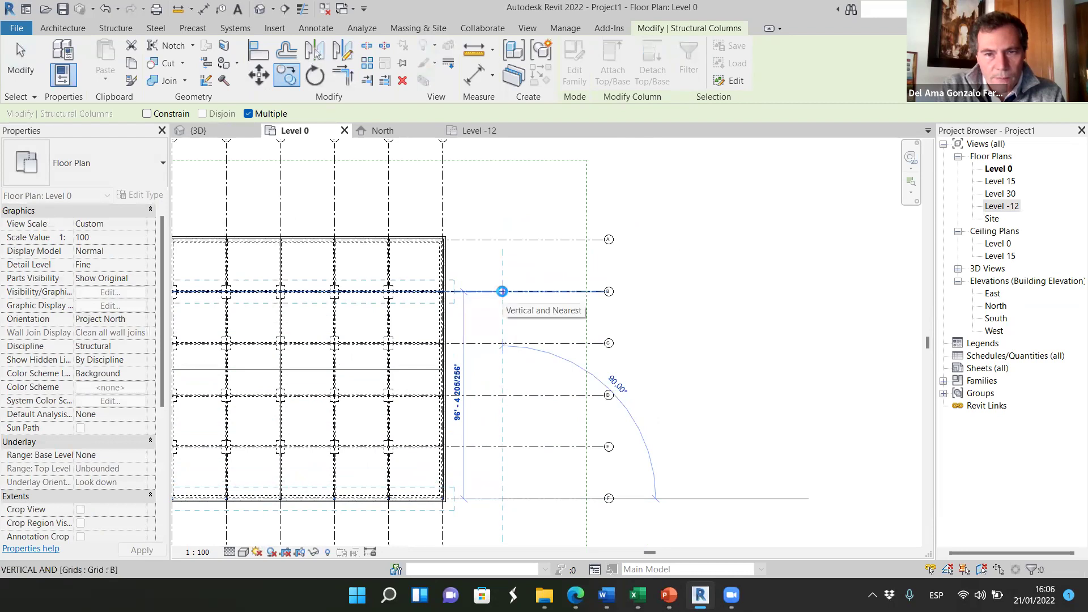
{"action": "left_click", "coordinate": [502, 292]}
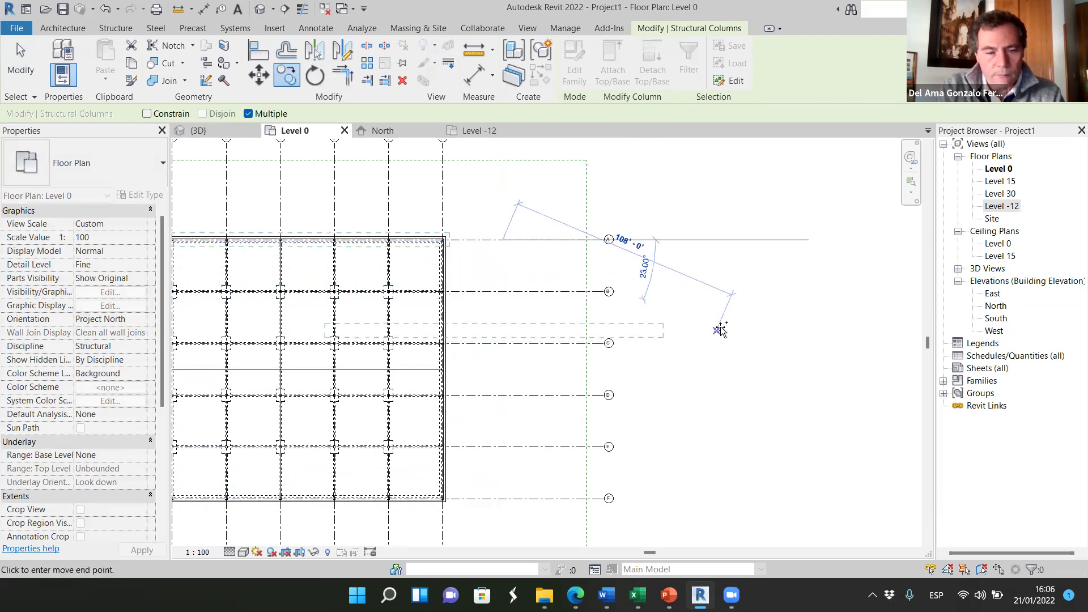
{"action": "key", "text": "Escape"}
{"action": "key", "text": "Escape"}
- Examine the three rows of steel columns on the slab in the 3D view
{"action": "left_click", "coordinate": [192, 131]}
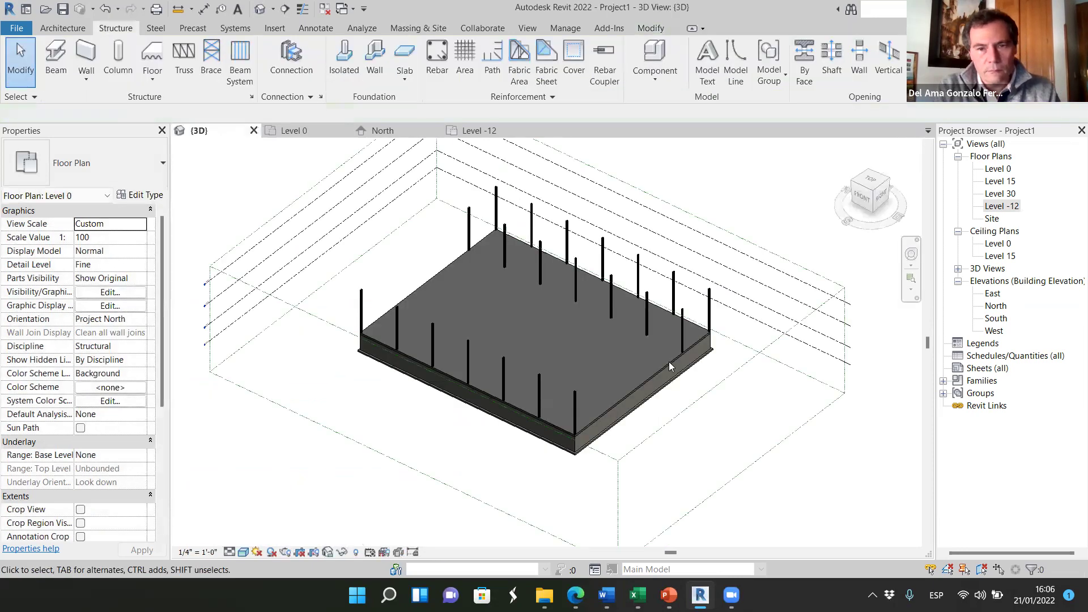
{"action": "scroll", "coordinate": [568, 413], "scroll_direction": "down", "scroll_amount": 3}
{"action": "middle_click_drag", "start_coordinate": [622, 433], "coordinate": [547, 334], "text": "shift"}
{"action": "scroll", "coordinate": [546, 334], "scroll_direction": "up", "scroll_amount": 5}
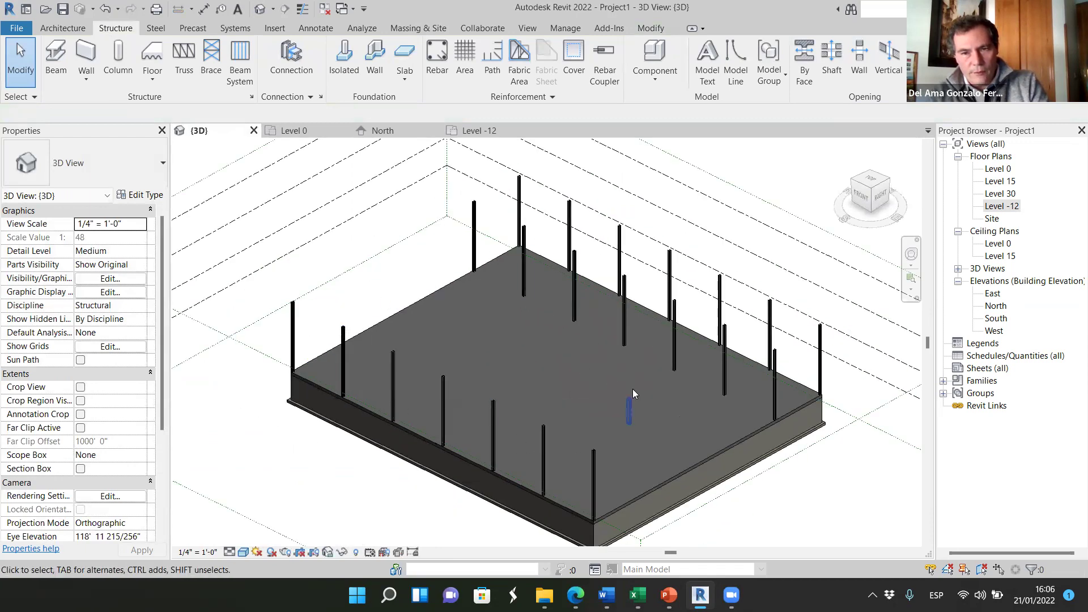
{"action": "scroll", "coordinate": [595, 411], "scroll_direction": "up", "scroll_amount": 2}
{"action": "scroll", "coordinate": [700, 384], "scroll_direction": "down", "scroll_amount": 2}
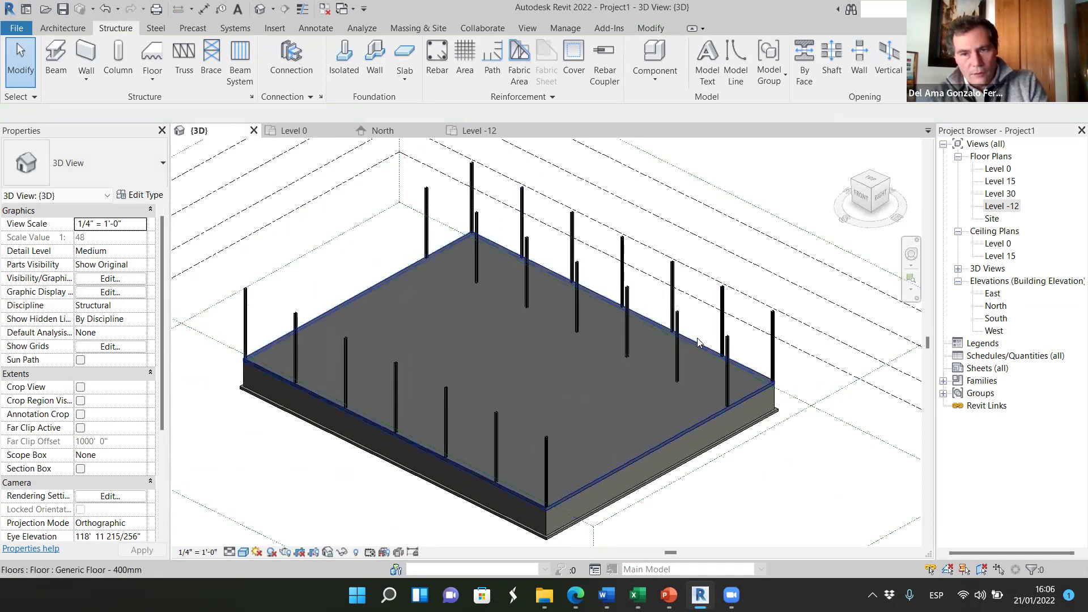
{"action": "scroll", "coordinate": [703, 368], "scroll_direction": "down", "scroll_amount": 1}
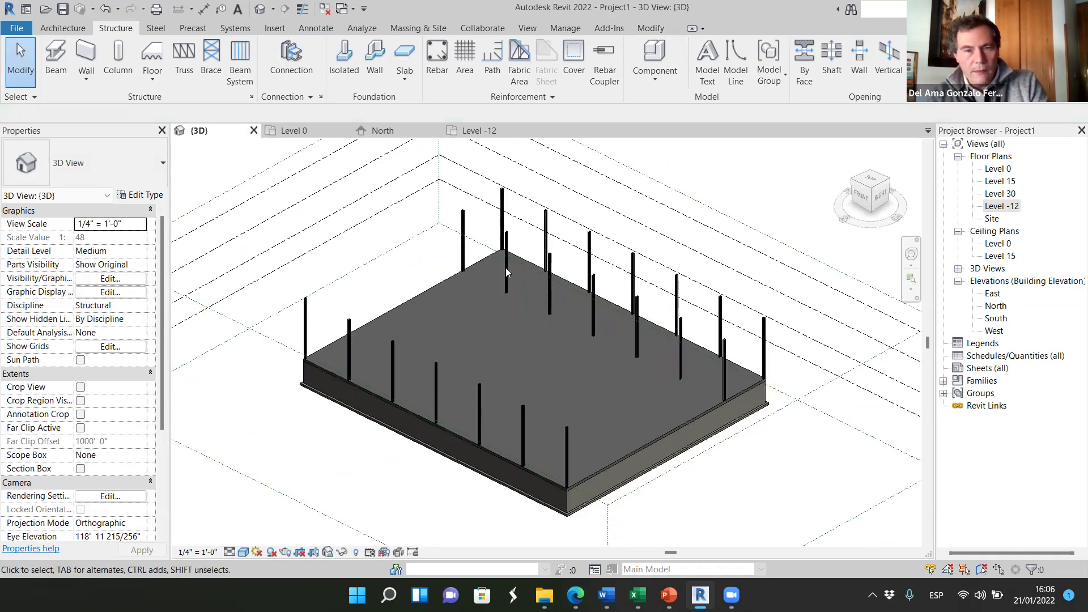
- Copy the columns at the intersection of grids B and 6 along grid 6 to grids C, D and E
{"action": "left_click", "coordinate": [319, 131]}
{"action": "scroll", "coordinate": [353, 249], "scroll_direction": "up", "scroll_amount": 3}
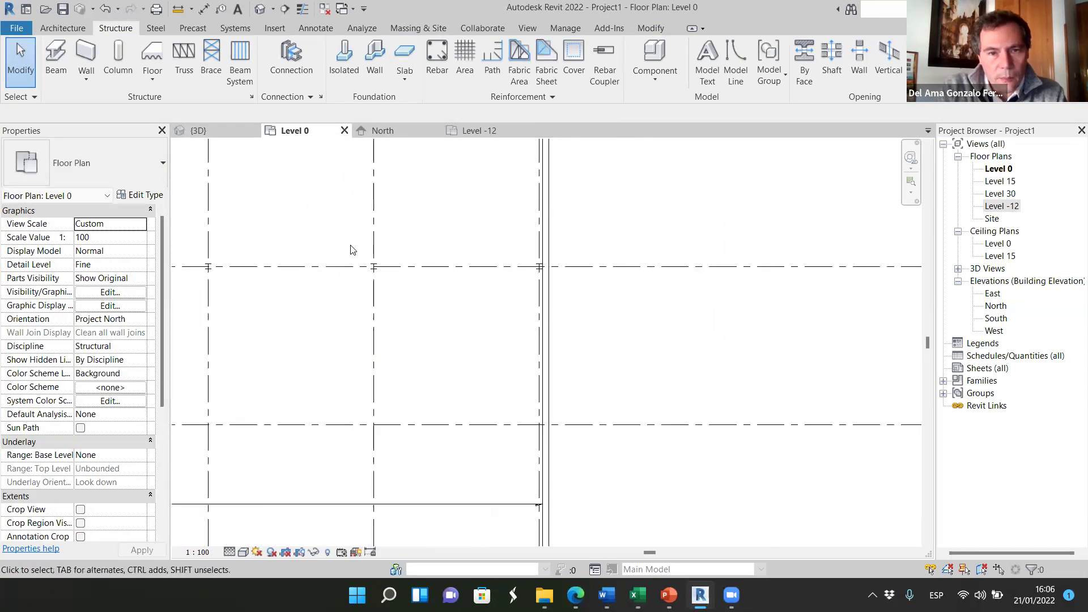
{"action": "left_click_drag", "start_coordinate": [380, 287], "coordinate": [421, 309]}
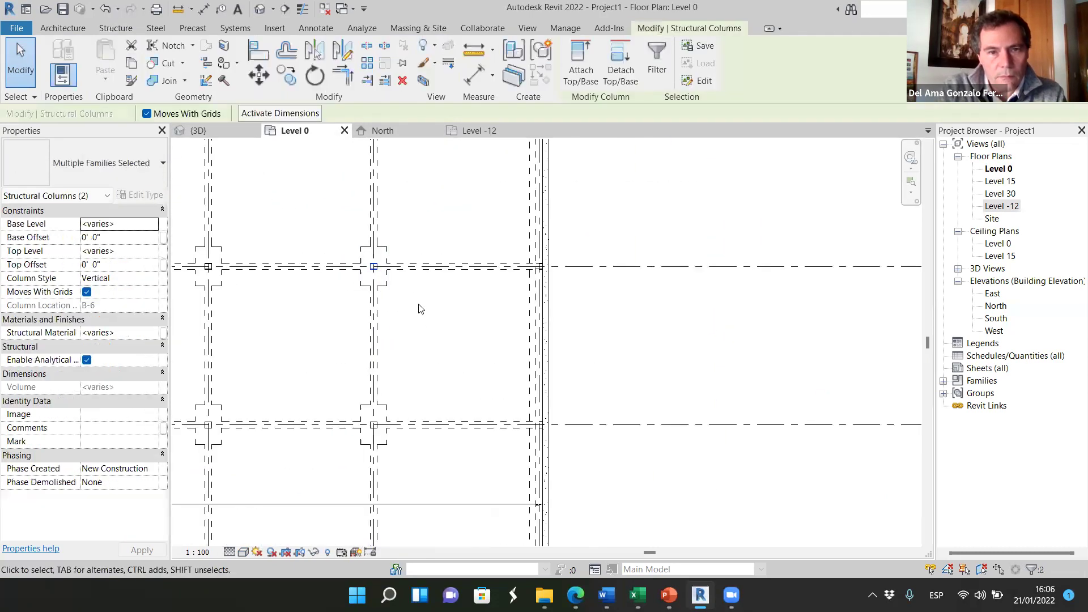
{"action": "left_click", "coordinate": [288, 76]}
{"action": "scroll", "coordinate": [505, 274], "scroll_direction": "down", "scroll_amount": 4}
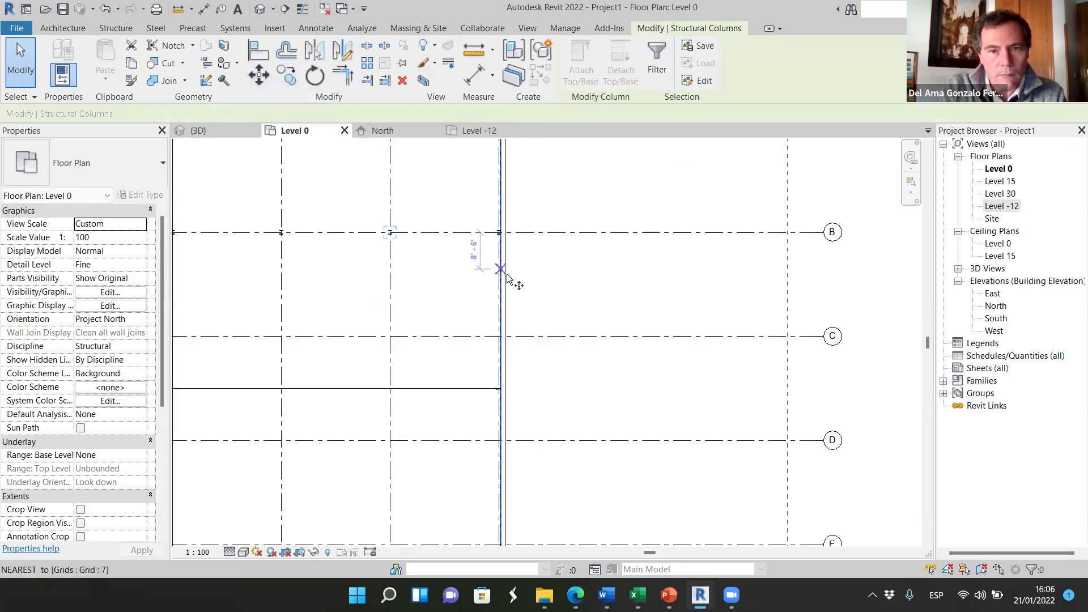
{"action": "left_click", "coordinate": [571, 247]}
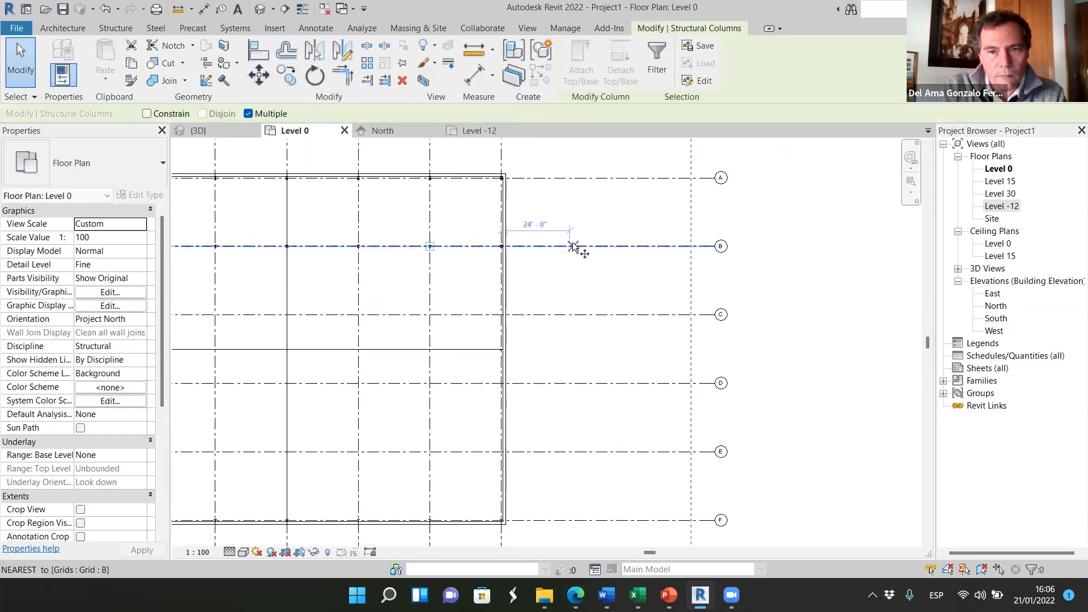
{"action": "left_click", "coordinate": [569, 322]}
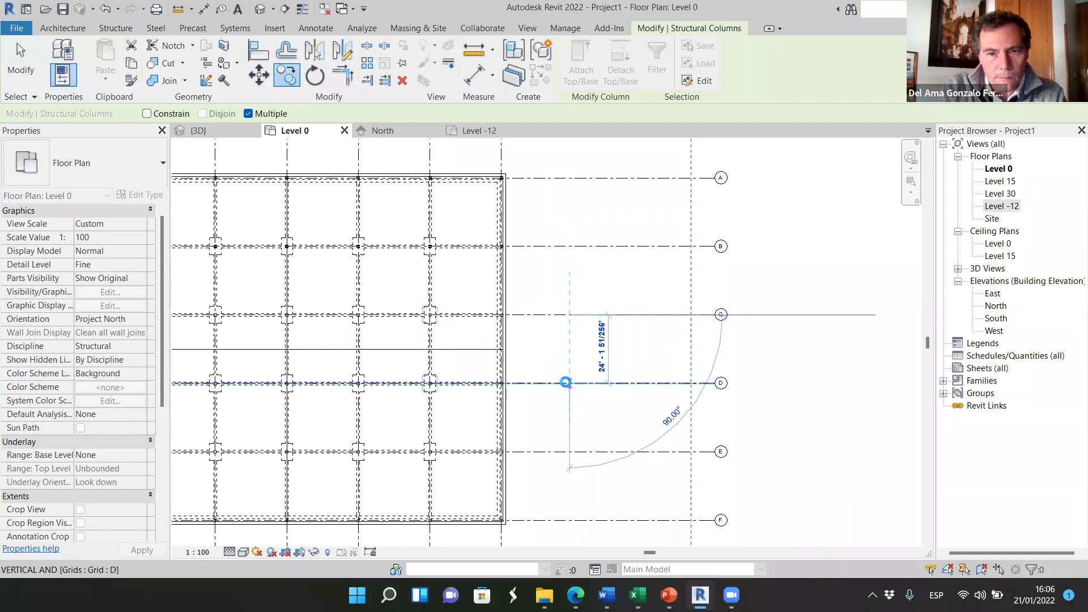
{"action": "left_click", "coordinate": [571, 450]}
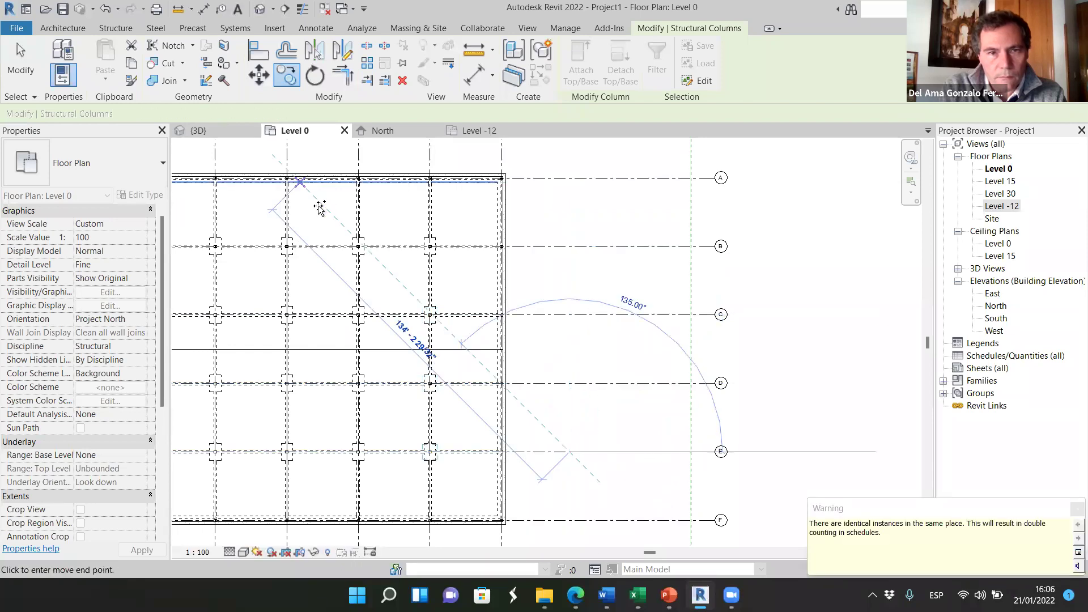
{"action": "key", "text": "ctrl+Tab"}
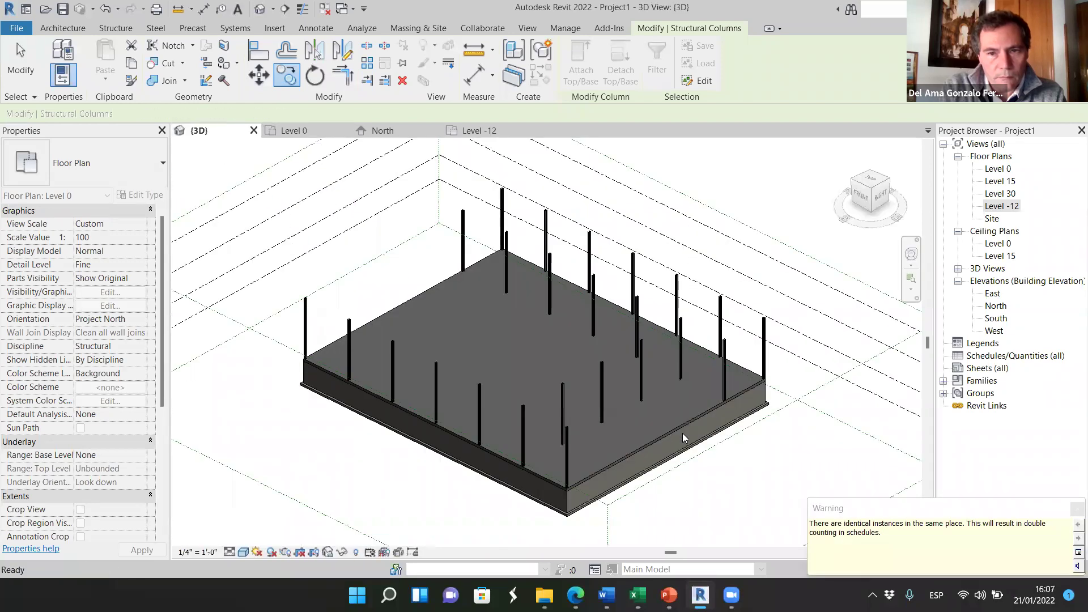
{"action": "key", "text": "Escape"}
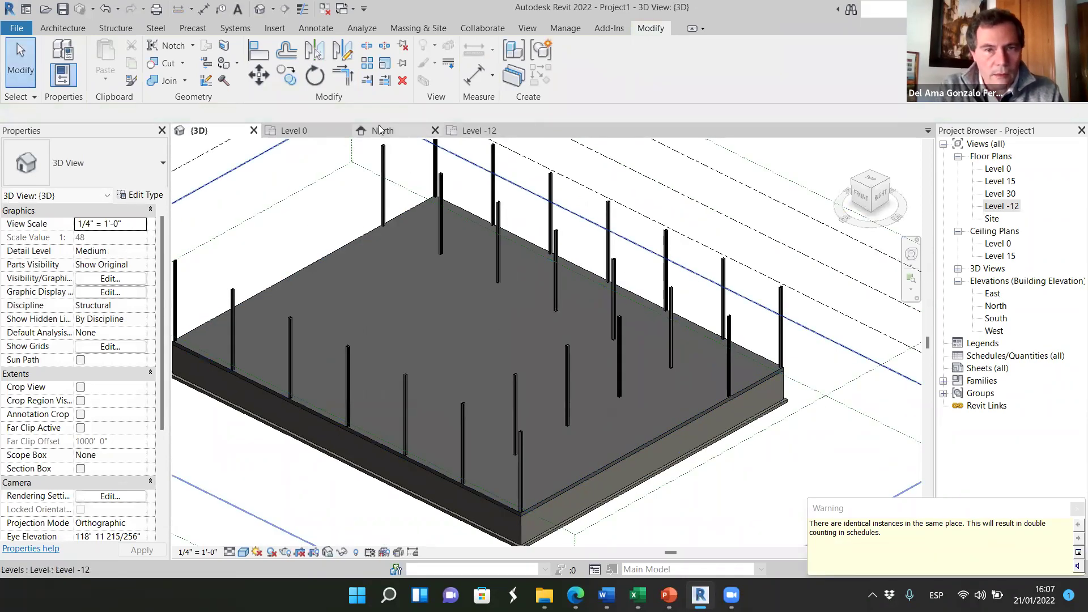
- Copy the W250X73 column at grid B on the building's east edge along that edge to grids C, D and E in the Level 0 plan
{"action": "left_click", "coordinate": [295, 130]}
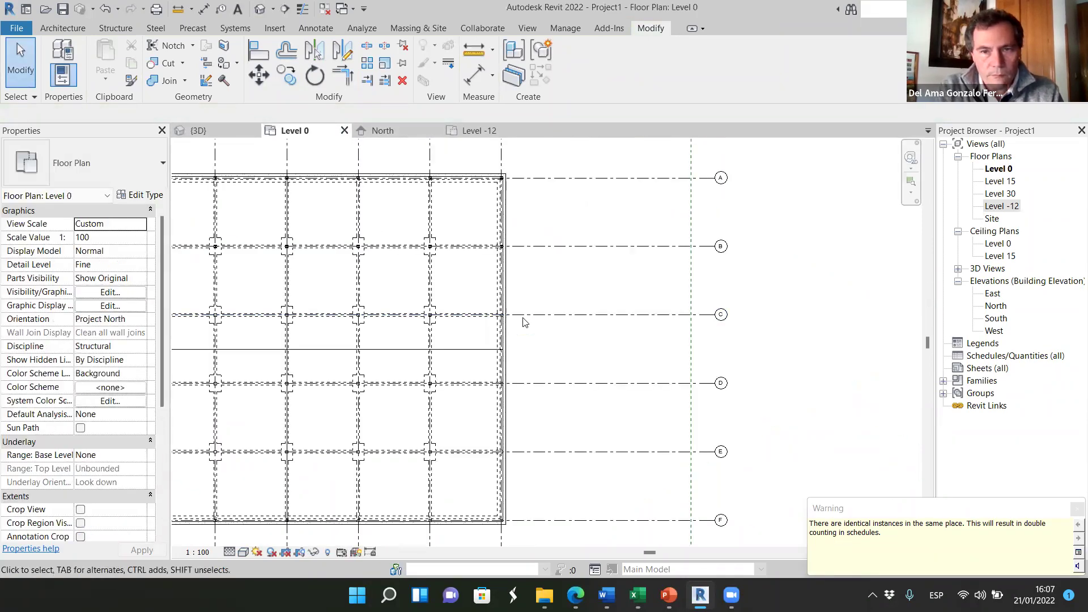
{"action": "key", "text": "ctrl+v"}
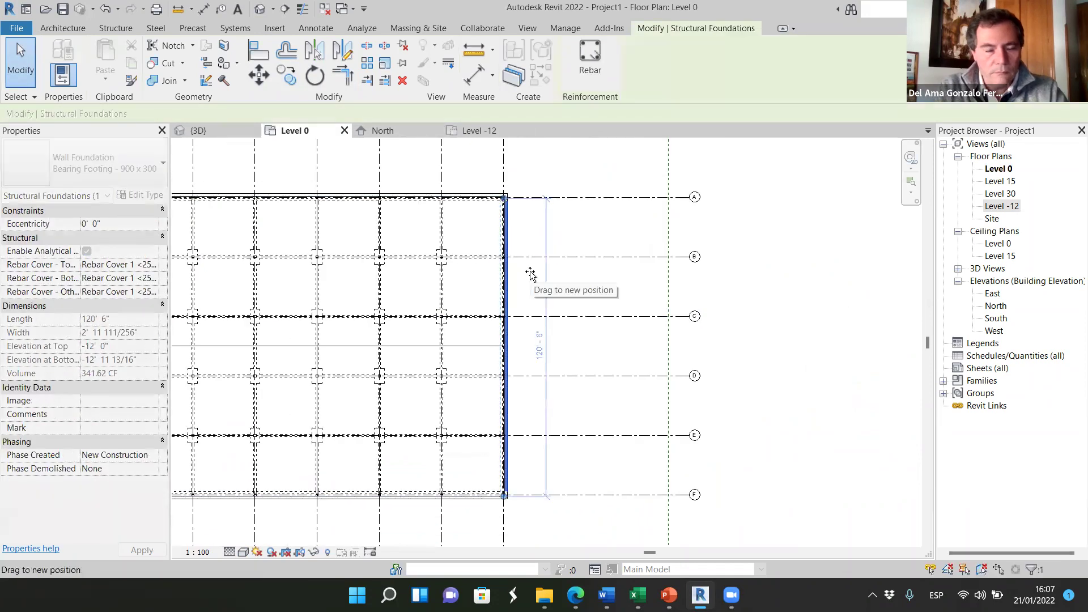
{"action": "left_click", "coordinate": [532, 276]}
{"action": "left_click", "coordinate": [504, 249]}
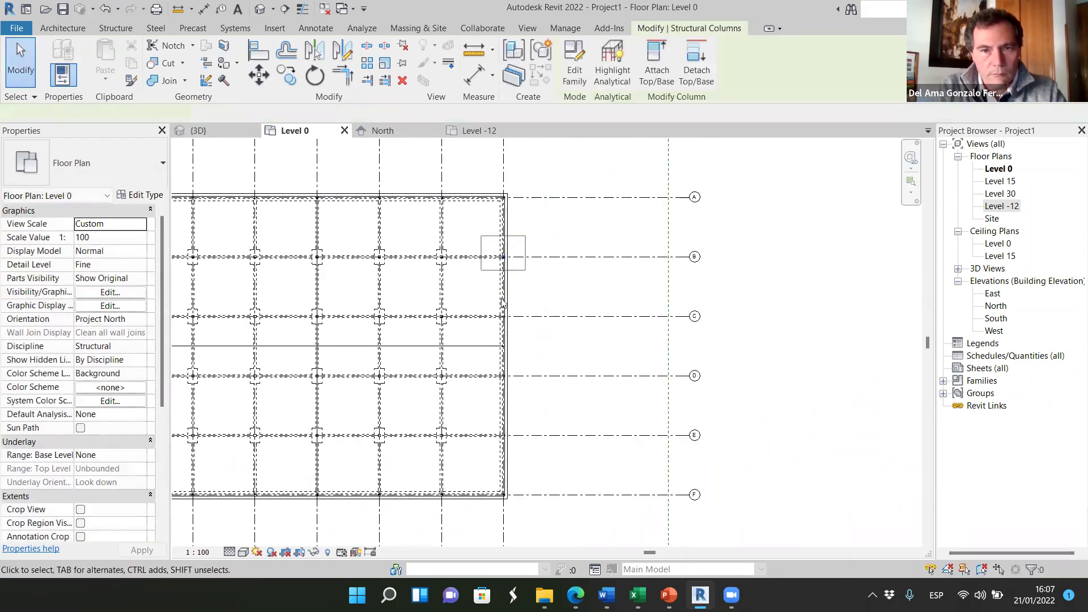
{"action": "left_click", "coordinate": [287, 74]}
{"action": "left_click", "coordinate": [573, 257]}
{"action": "left_click", "coordinate": [575, 336]}
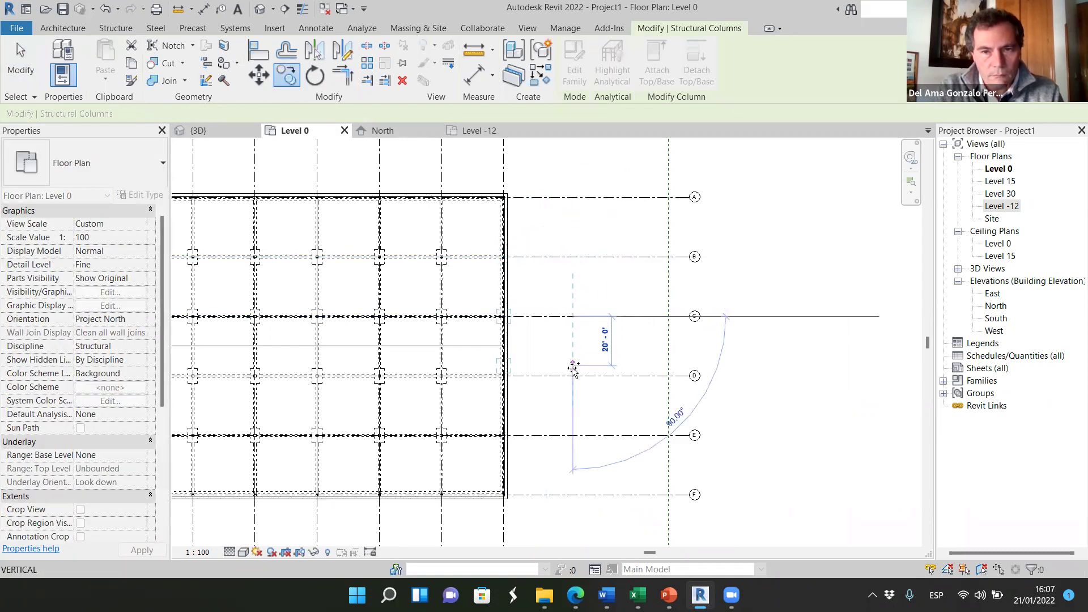
{"action": "left_click", "coordinate": [574, 435]}
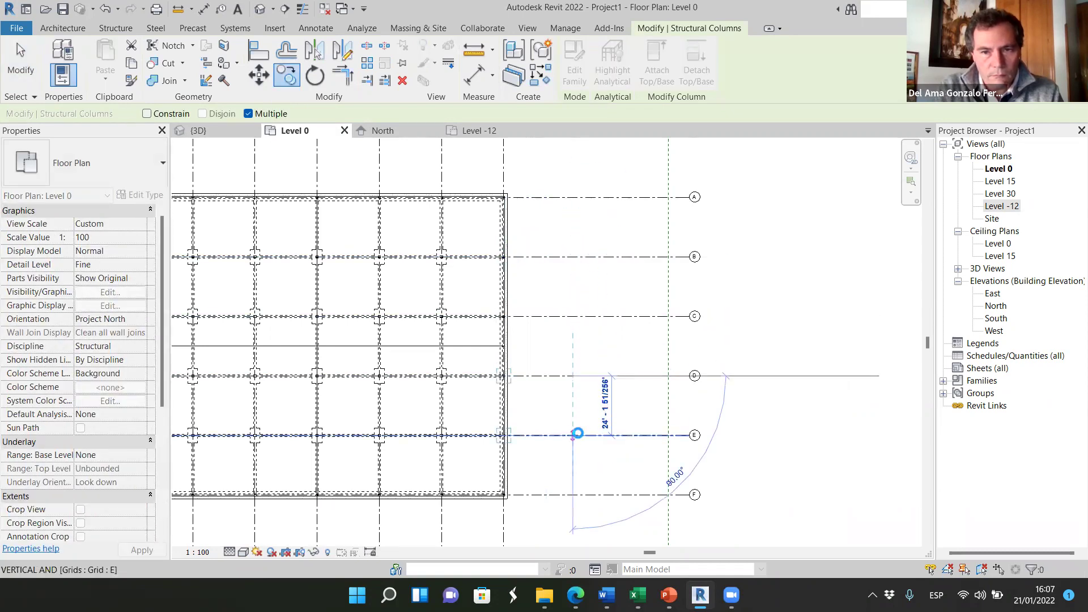
{"action": "key", "text": "Escape"}
{"action": "key", "text": "Escape"}
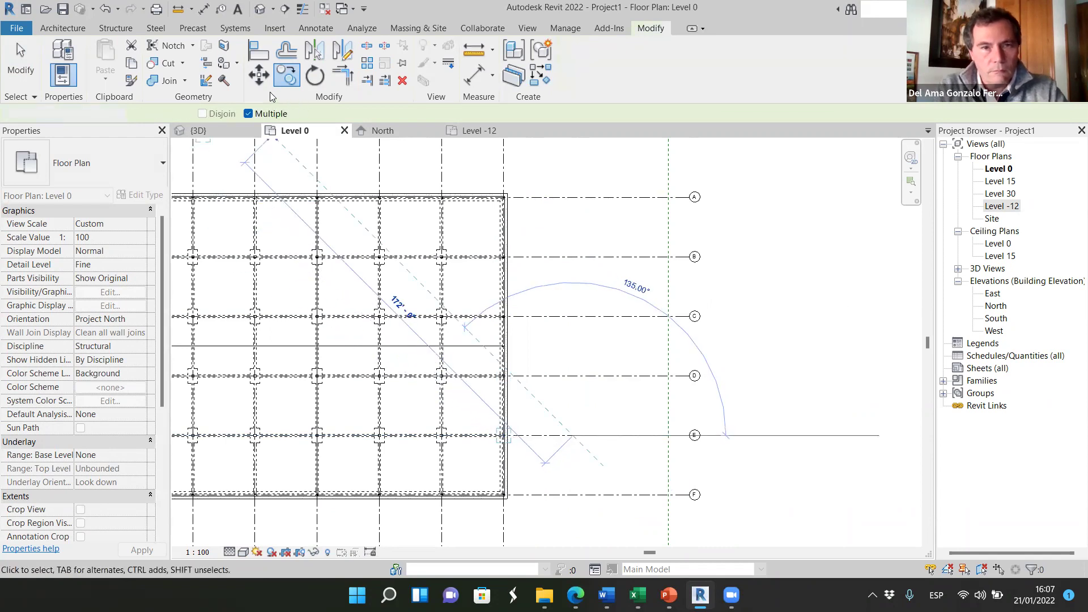
- Copy the W250X73 column at grid B on the building's west edge to grids C, D and E in the Level 0 plan
{"action": "left_click", "coordinate": [217, 131]}
{"action": "scroll", "coordinate": [690, 342], "scroll_direction": "down", "scroll_amount": 4}
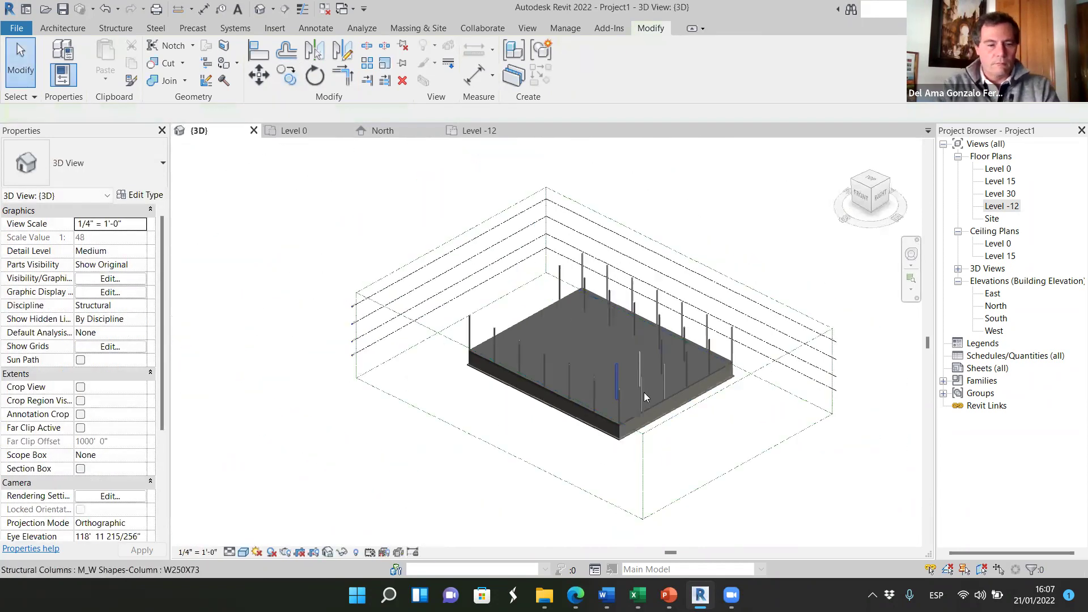
{"action": "middle_click_drag", "start_coordinate": [637, 452], "coordinate": [583, 368], "text": "shift"}
{"action": "scroll", "coordinate": [582, 363], "scroll_direction": "up", "scroll_amount": 5}
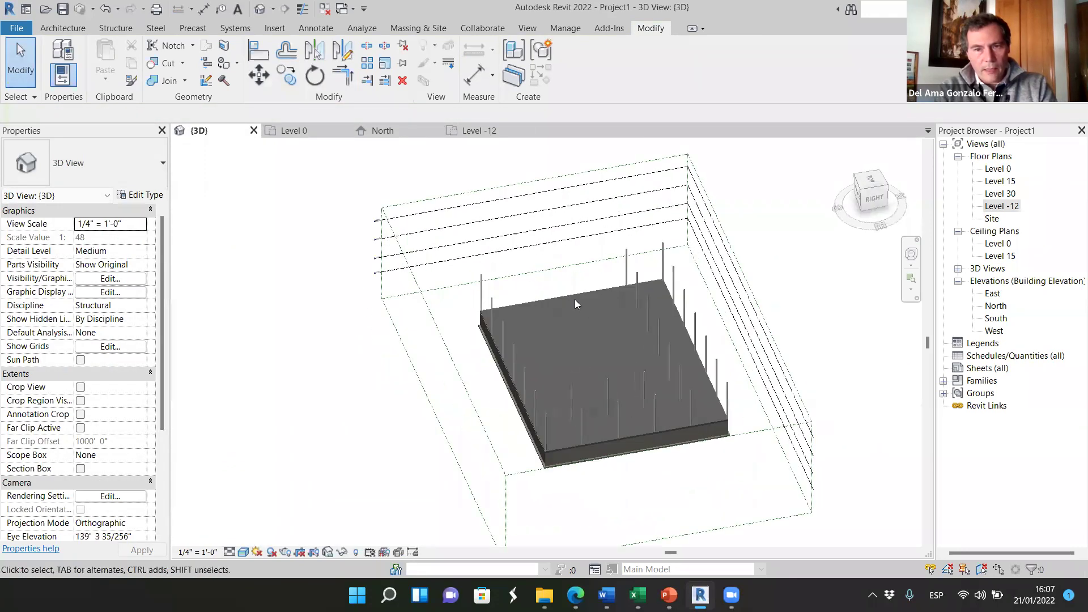
{"action": "left_click", "coordinate": [298, 130]}
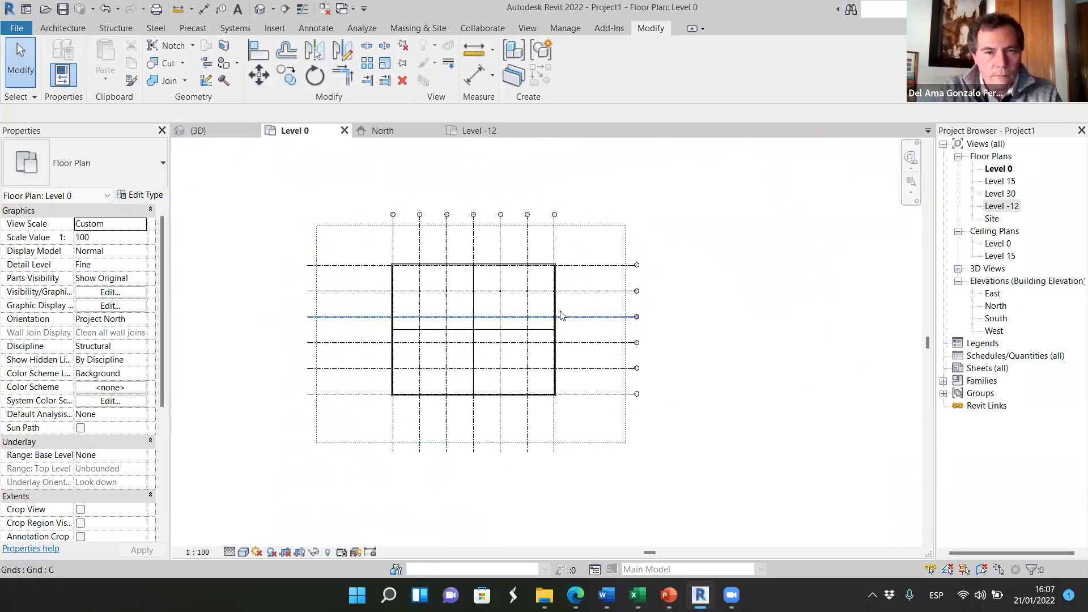
{"action": "scroll", "coordinate": [363, 292], "scroll_direction": "up", "scroll_amount": 5}
{"action": "left_click_drag", "start_coordinate": [390, 254], "coordinate": [446, 299]}
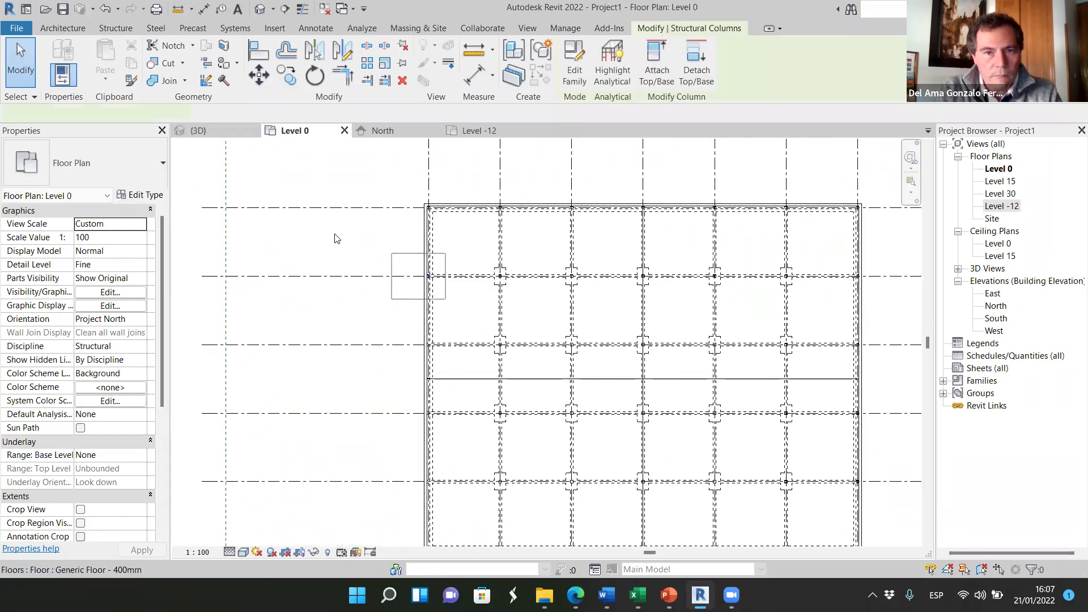
{"action": "left_click", "coordinate": [283, 79]}
{"action": "left_click", "coordinate": [430, 276]}
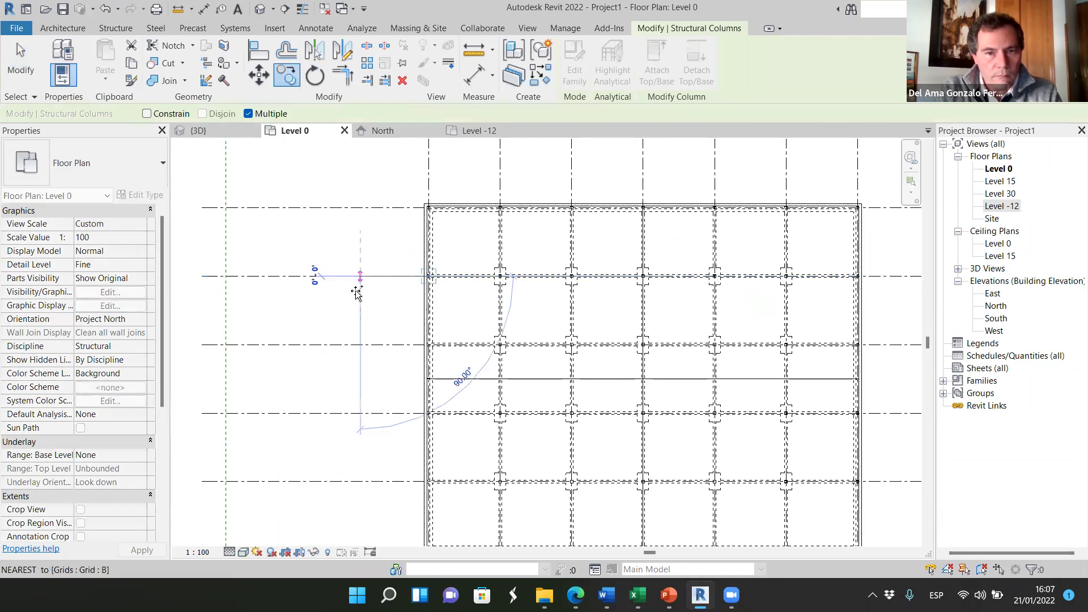
{"action": "left_click", "coordinate": [357, 344]}
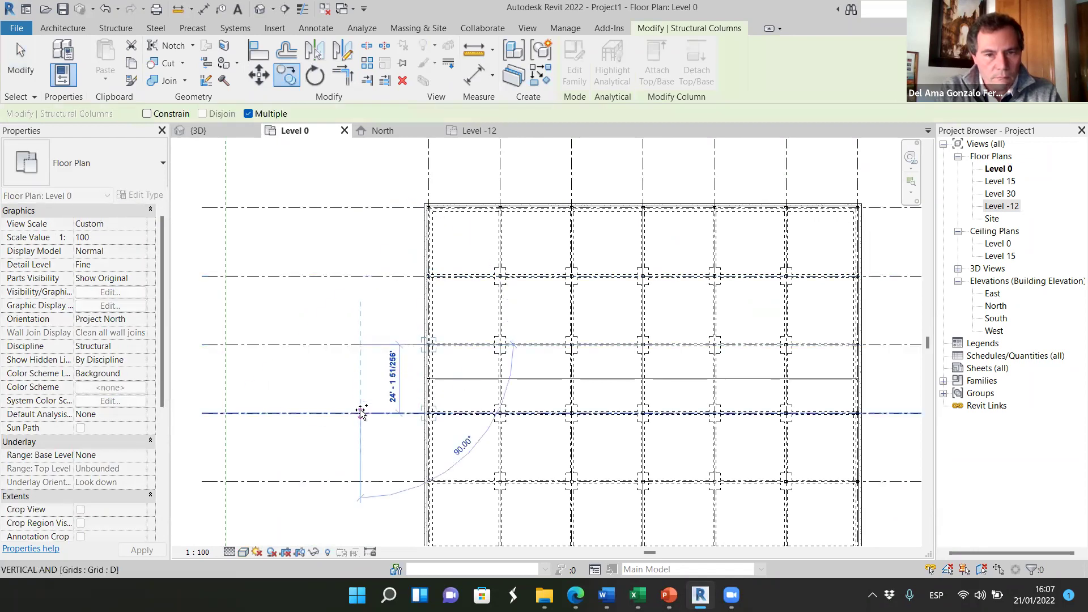
{"action": "left_click", "coordinate": [361, 482]}
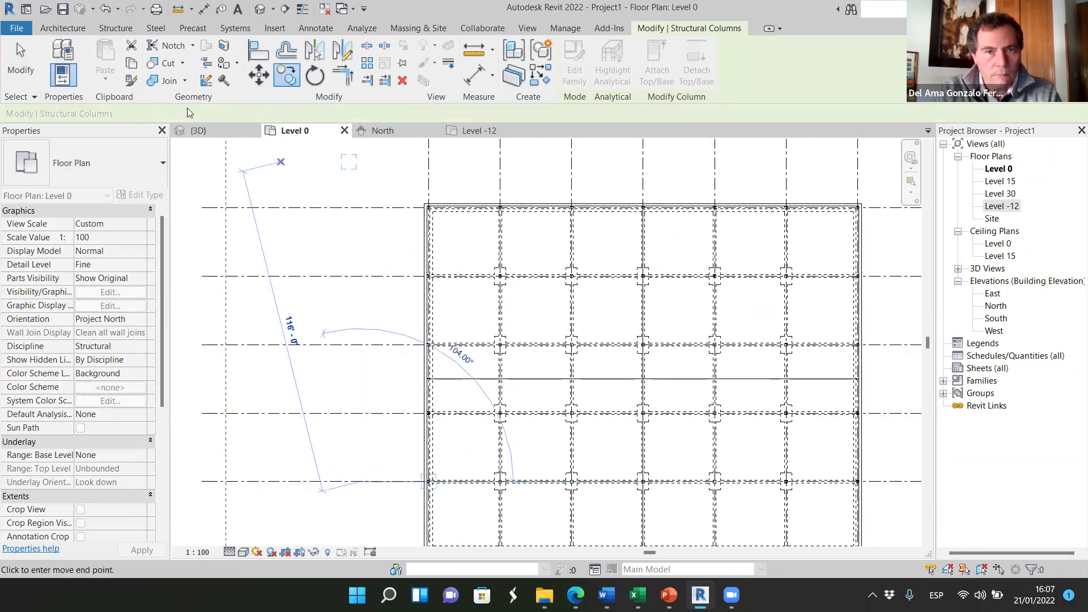
- Examine the layout of the copied steel columns on the slab from several angles in the 3D view
{"action": "left_click", "coordinate": [210, 131]}
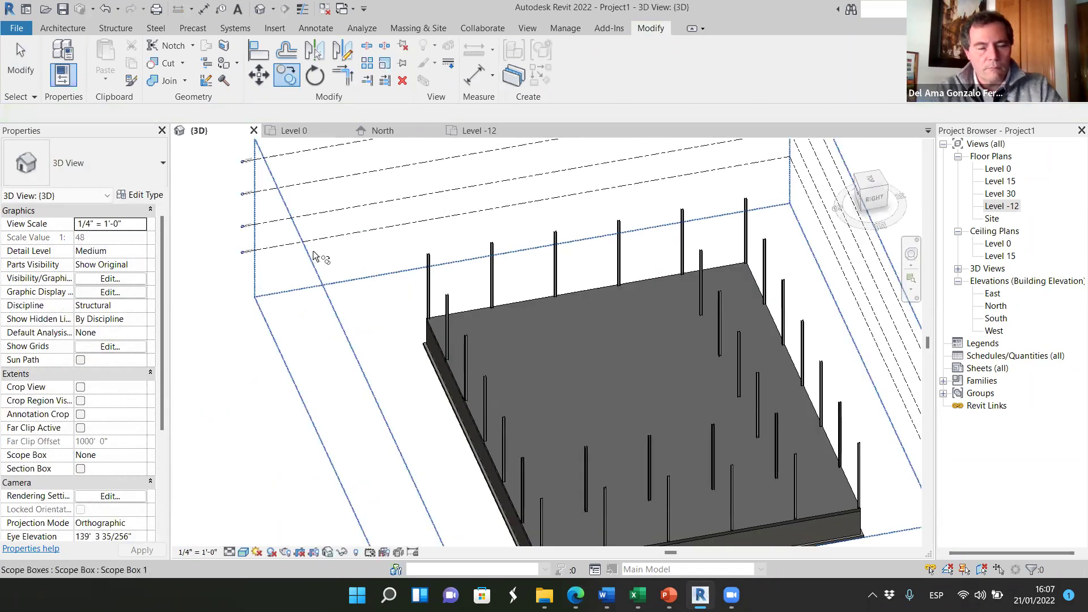
{"action": "middle_click_drag", "start_coordinate": [503, 422], "coordinate": [601, 412], "text": "shift"}
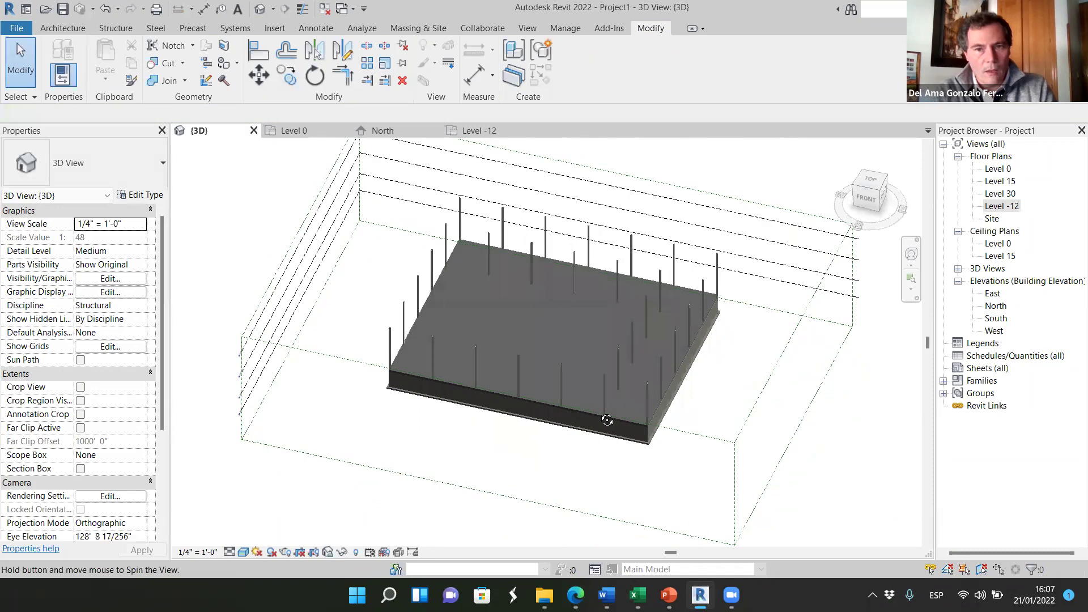
{"action": "scroll", "coordinate": [530, 307], "scroll_direction": "up", "scroll_amount": 3}
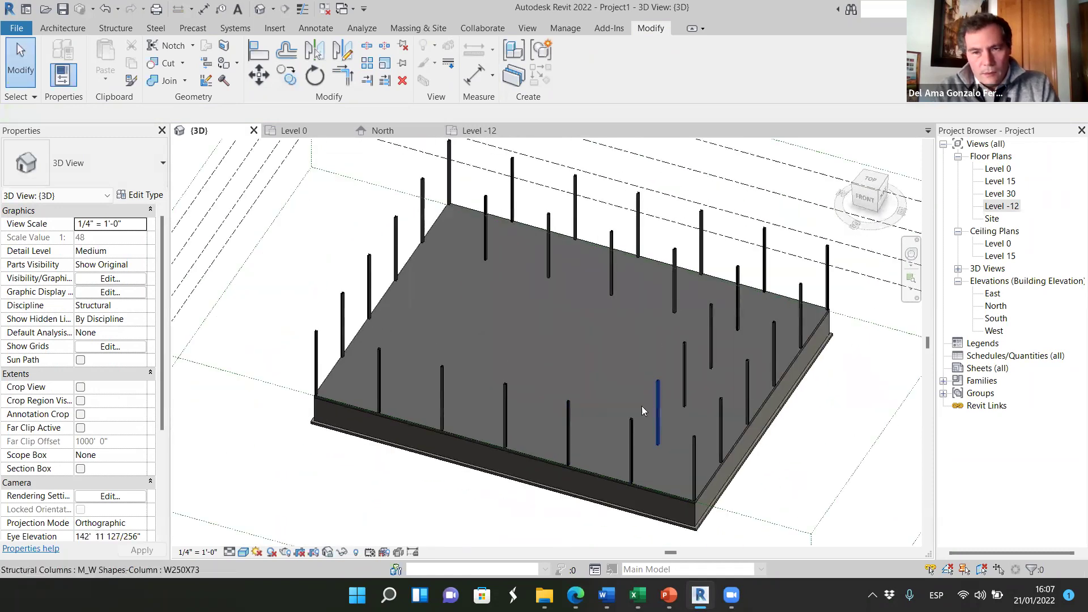
{"action": "middle_click_drag", "start_coordinate": [576, 409], "coordinate": [569, 394]}
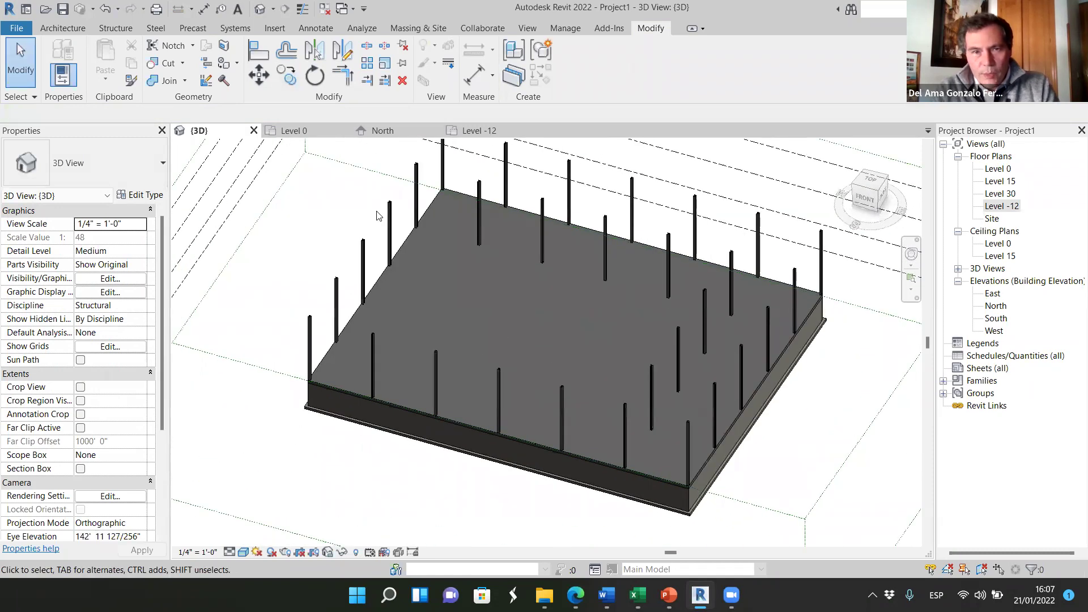
{"action": "key", "text": "ctrl+Tab"}
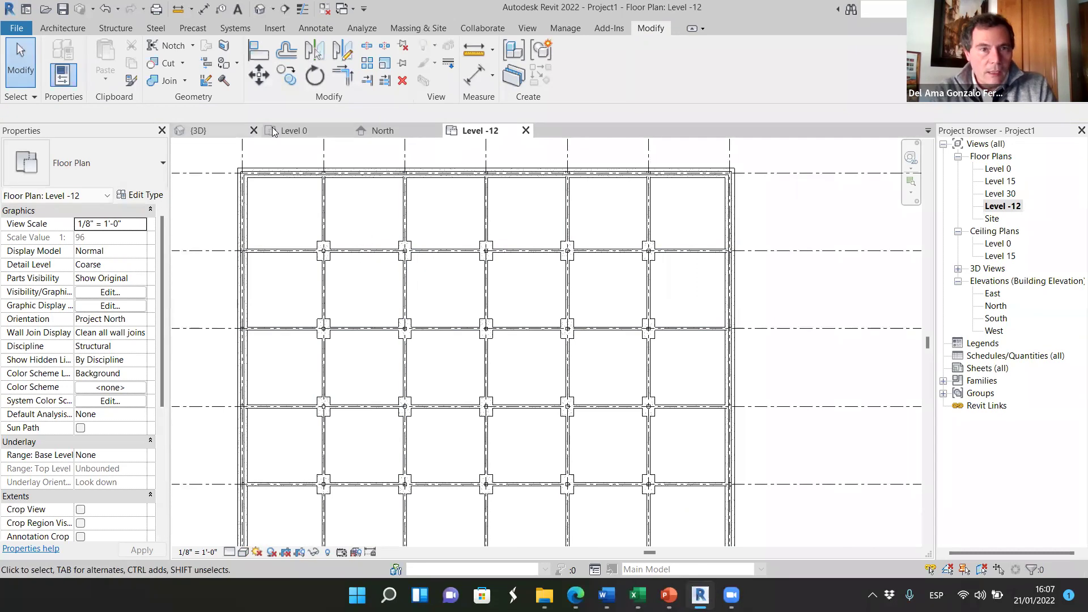
{"action": "left_click", "coordinate": [216, 131]}
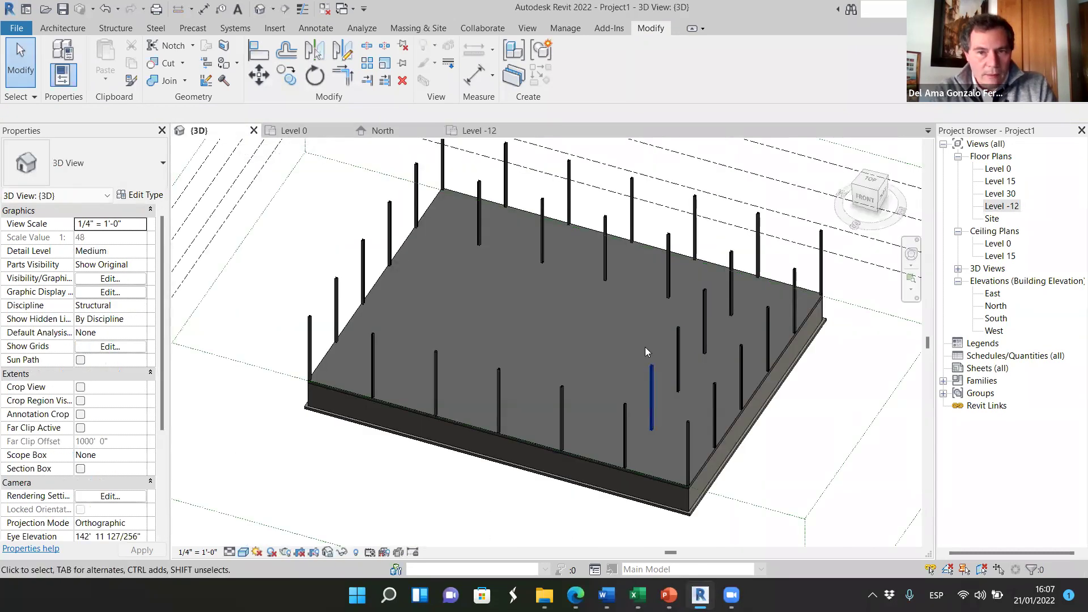
{"action": "middle_click_drag", "start_coordinate": [544, 384], "coordinate": [575, 445], "text": "shift"}
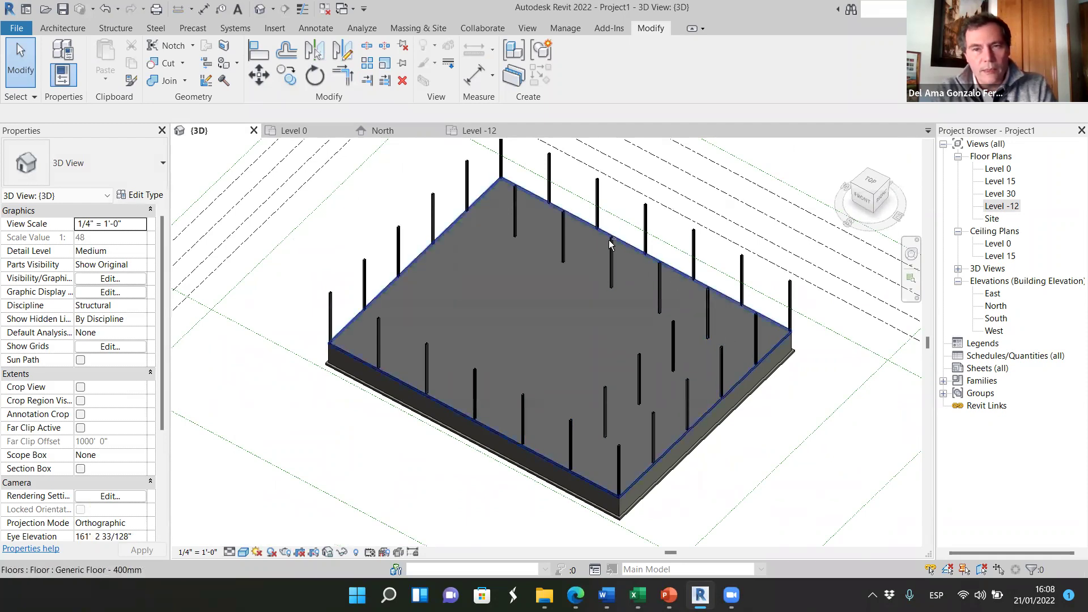
{"action": "middle_click_drag", "start_coordinate": [548, 372], "coordinate": [580, 268], "text": "shift"}
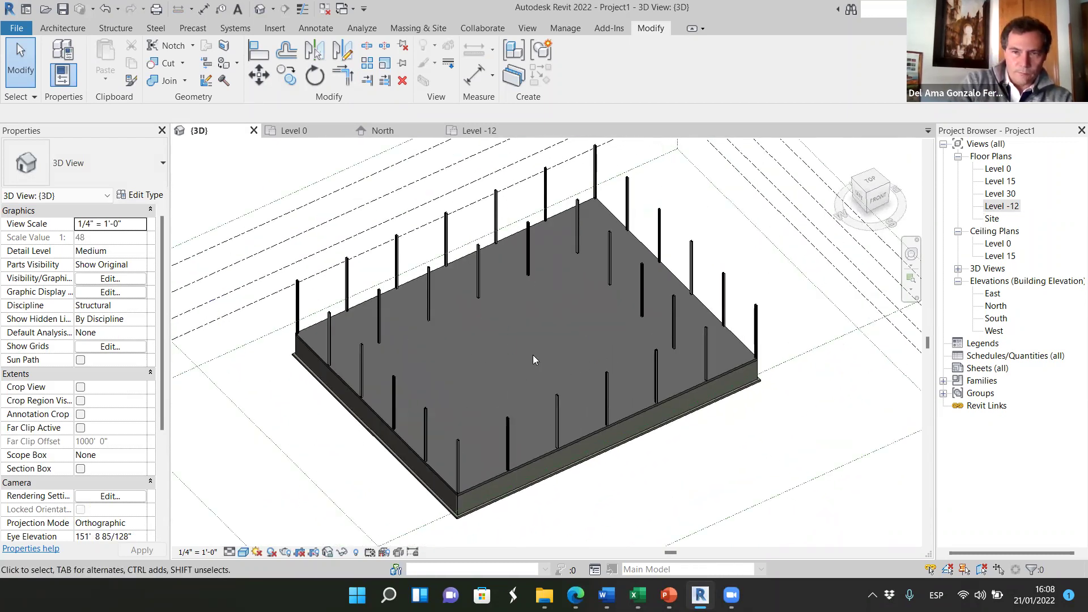
{"action": "middle_click_drag", "start_coordinate": [540, 346], "coordinate": [513, 332]}
{"action": "scroll", "coordinate": [702, 435], "scroll_direction": "down", "scroll_amount": 2}
{"action": "scroll", "coordinate": [498, 335], "scroll_direction": "down", "scroll_amount": 1}
{"action": "scroll", "coordinate": [498, 334], "scroll_direction": "up", "scroll_amount": 1}
{"action": "middle_click_drag", "start_coordinate": [561, 490], "coordinate": [446, 395], "text": "shift"}
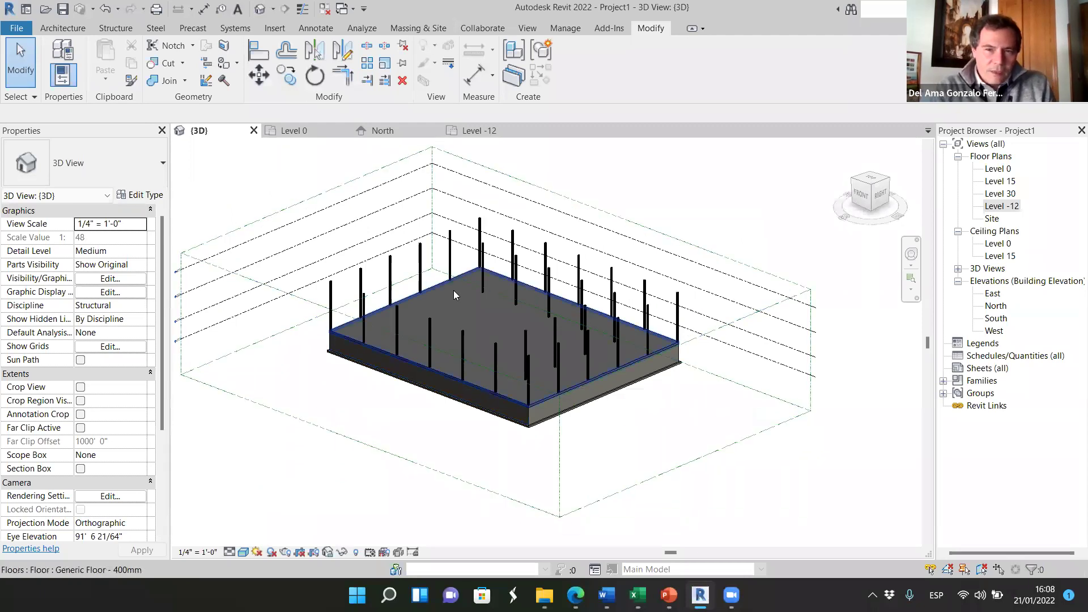
{"action": "scroll", "coordinate": [539, 319], "scroll_direction": "up", "scroll_amount": 2}
{"action": "scroll", "coordinate": [579, 313], "scroll_direction": "up", "scroll_amount": 4}
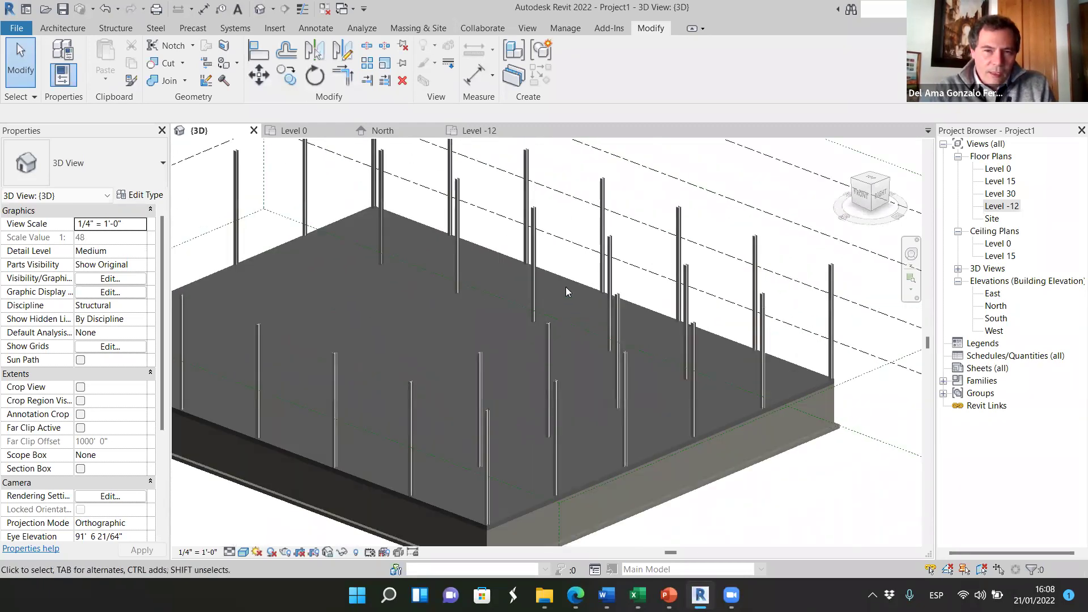
{"action": "scroll", "coordinate": [685, 314], "scroll_direction": "down", "scroll_amount": 6}
{"action": "middle_click_drag", "start_coordinate": [556, 355], "coordinate": [622, 361], "text": "shift"}
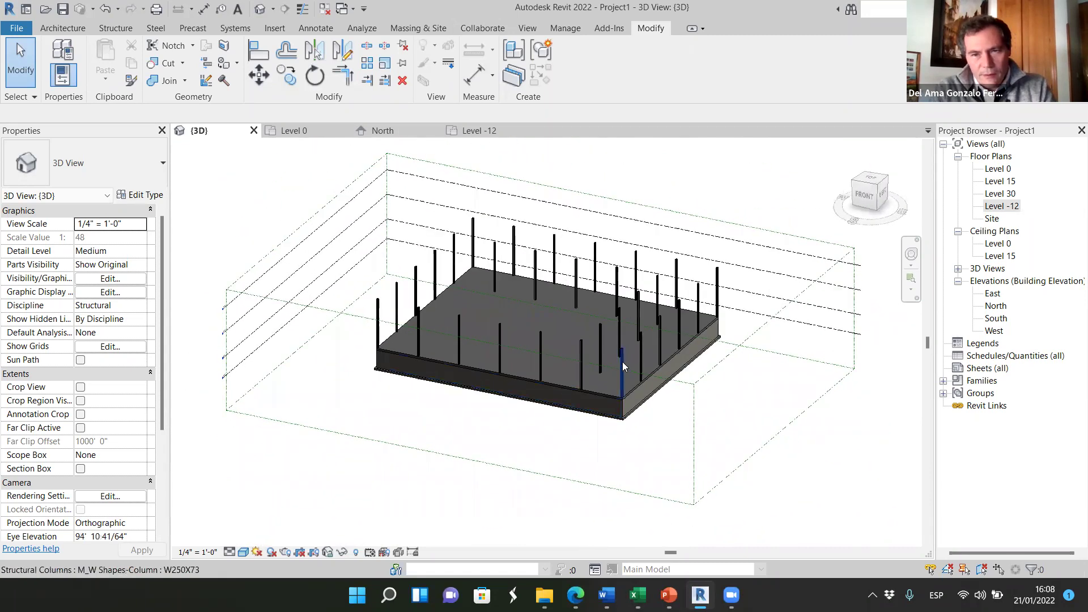
{"action": "scroll", "coordinate": [622, 362], "scroll_direction": "up", "scroll_amount": 2}
{"action": "scroll", "coordinate": [618, 375], "scroll_direction": "down", "scroll_amount": 2}
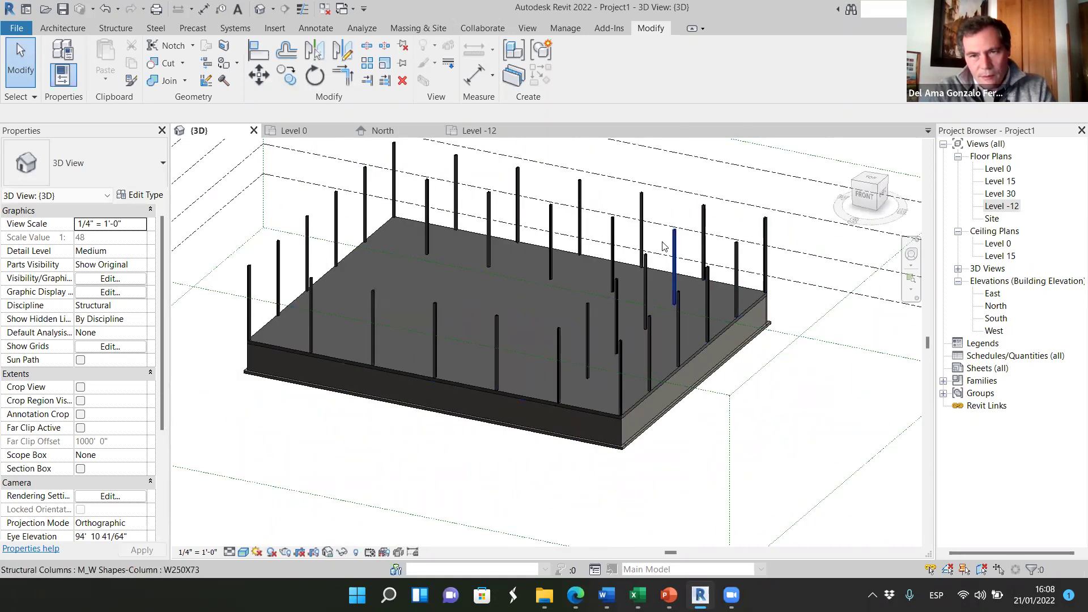
{"action": "scroll", "coordinate": [523, 313], "scroll_direction": "down", "scroll_amount": 2}
{"action": "middle_click_drag", "start_coordinate": [522, 313], "coordinate": [543, 548], "text": "shift"}
{"action": "right_click", "coordinate": [544, 549]}
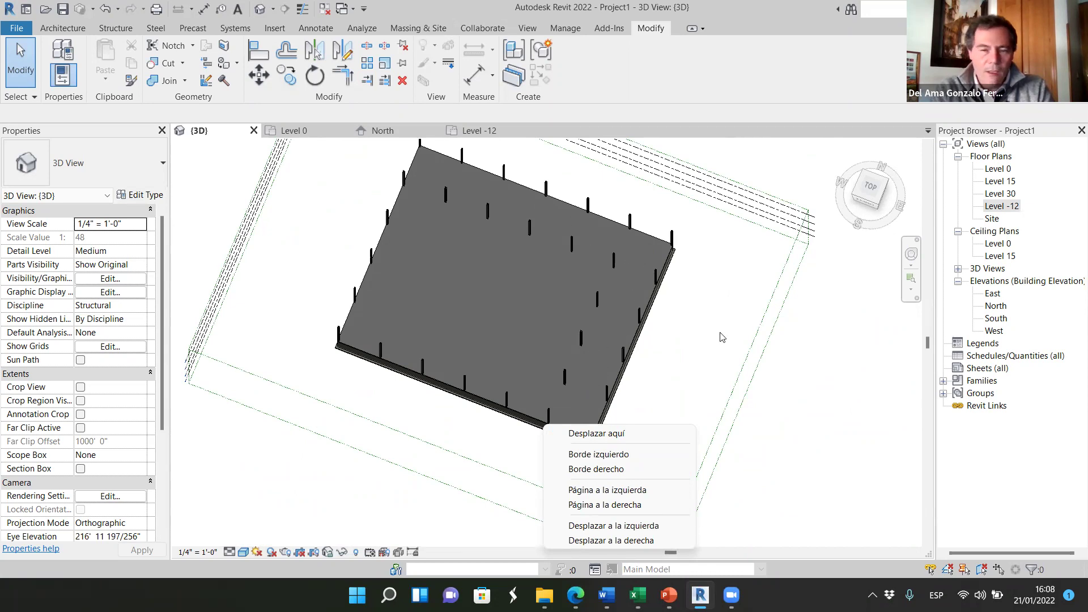
{"action": "left_click", "coordinate": [719, 375]}
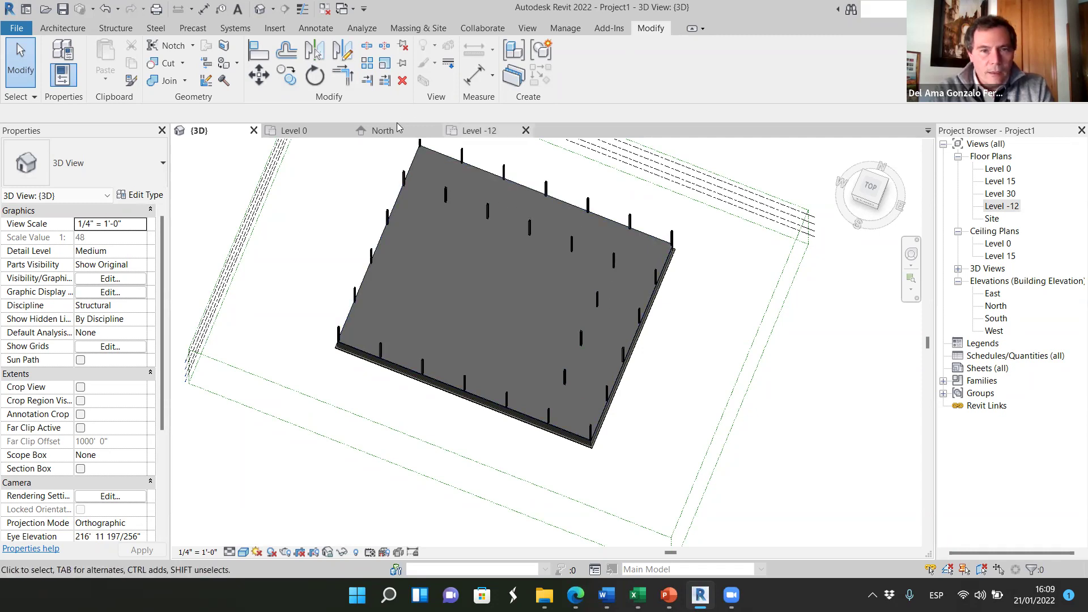
- Open the Level 15 floor plan and set its discipline to Structural
{"action": "double_click", "coordinate": [1001, 181]}
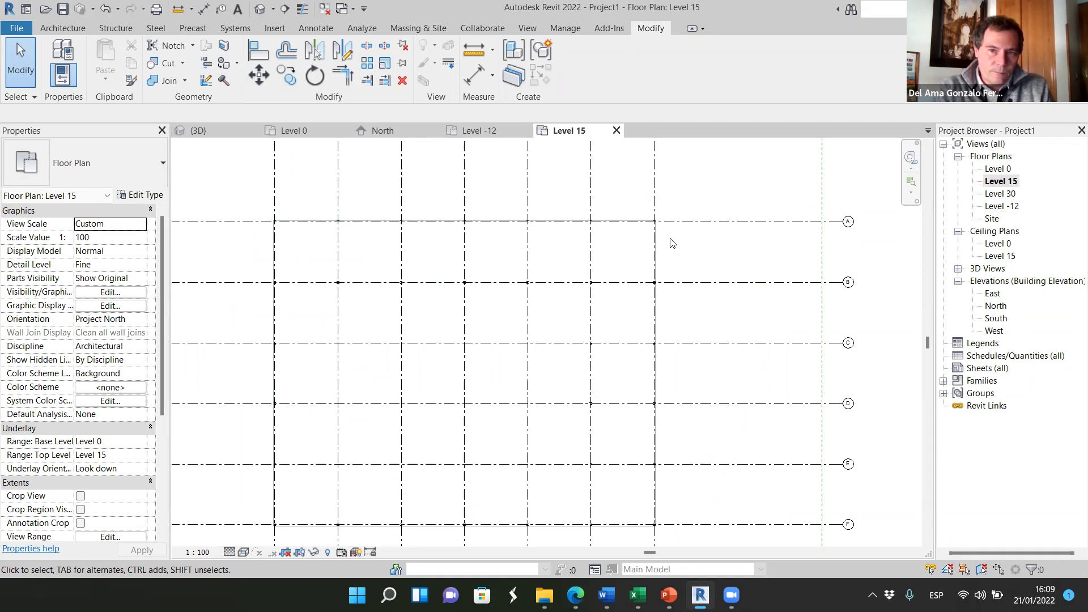
{"action": "key", "text": "d"}
{"action": "key", "text": "m"}
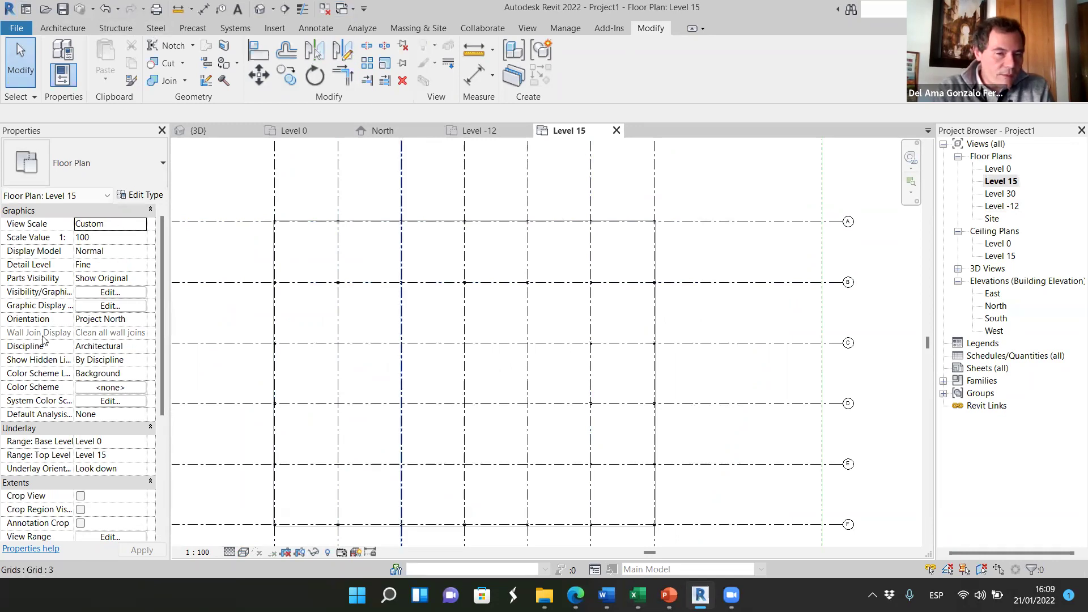
{"action": "left_click", "coordinate": [139, 348]}
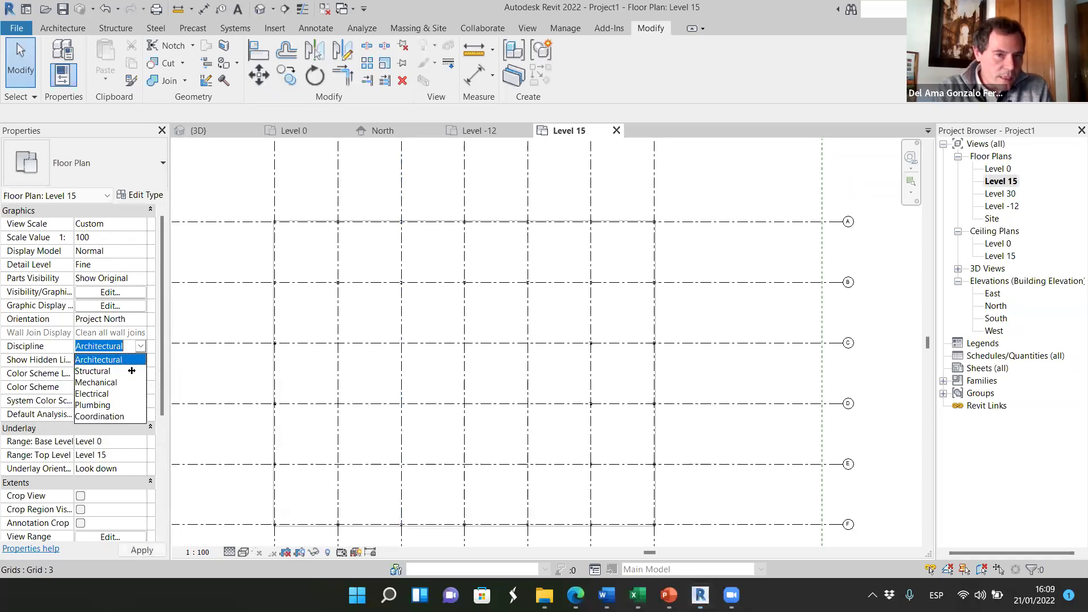
{"action": "left_click", "coordinate": [96, 372]}
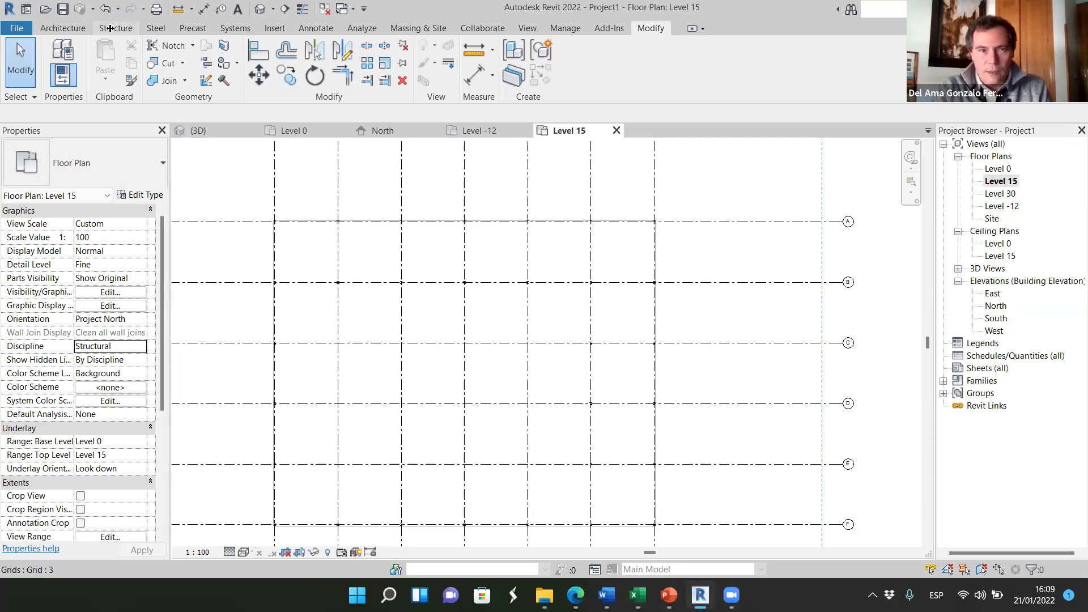
- Start placing a structural beam on Level 15 using the M_W Shapes type W310X38.7
{"action": "left_click", "coordinate": [110, 28]}
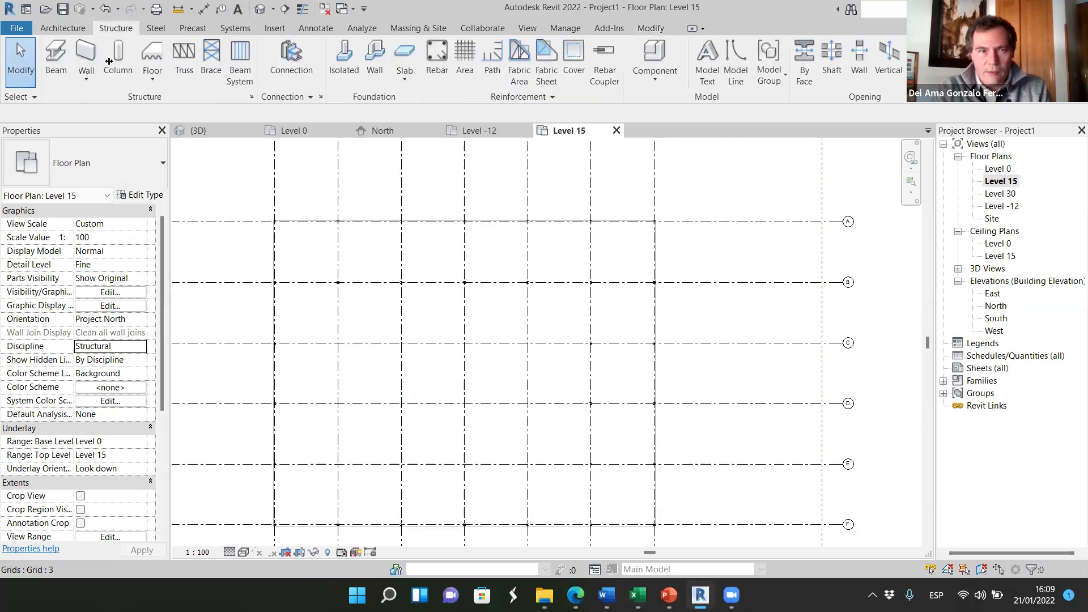
{"action": "left_click", "coordinate": [54, 55]}
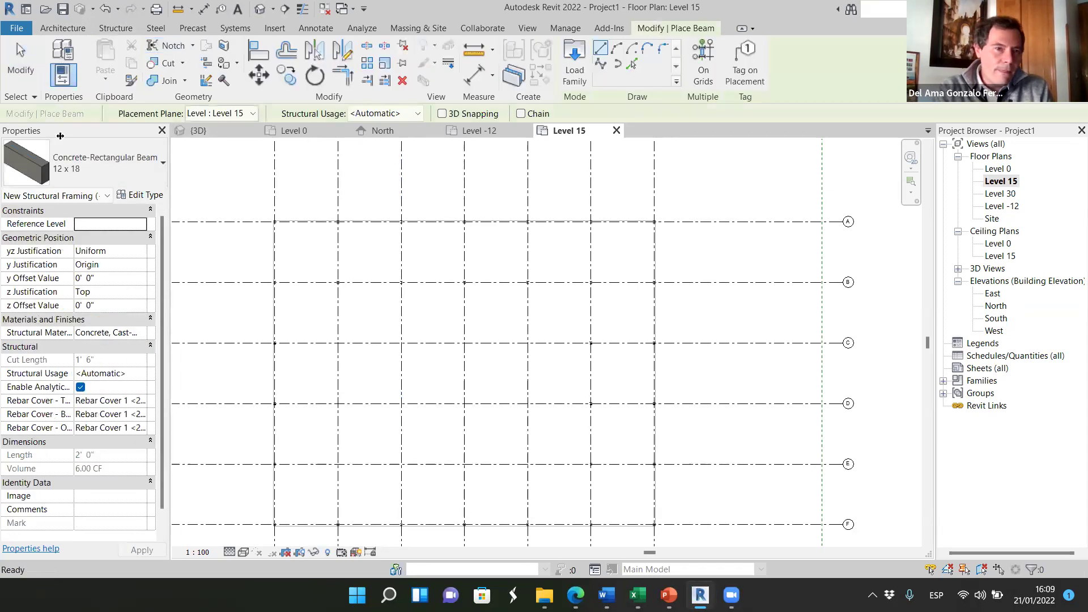
{"action": "left_click", "coordinate": [163, 163]}
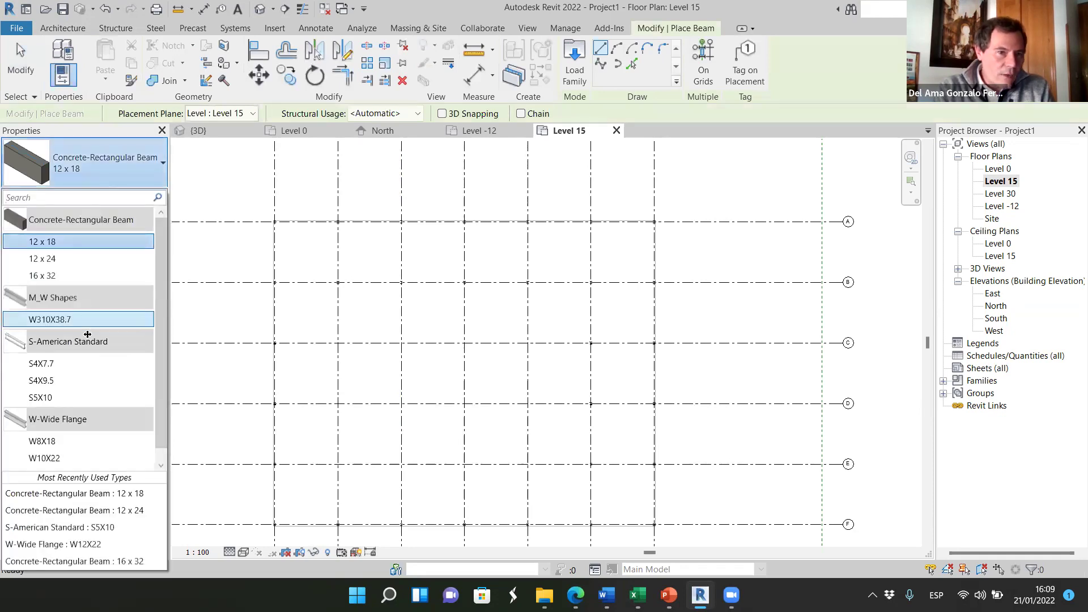
{"action": "scroll", "coordinate": [77, 381], "scroll_direction": "down", "scroll_amount": 1}
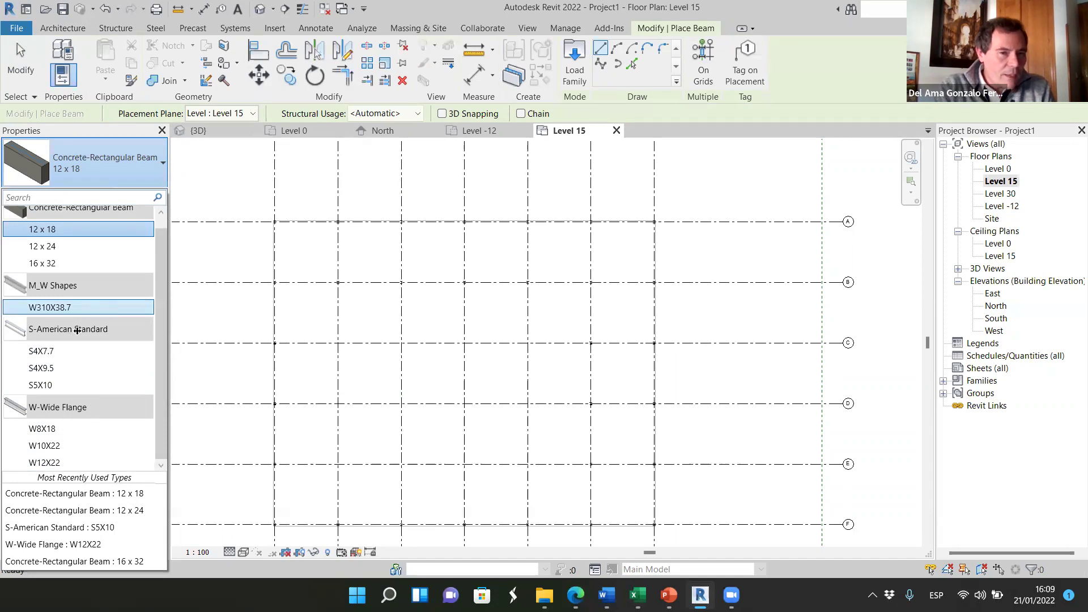
{"action": "mouse_move", "coordinate": [48, 309]}
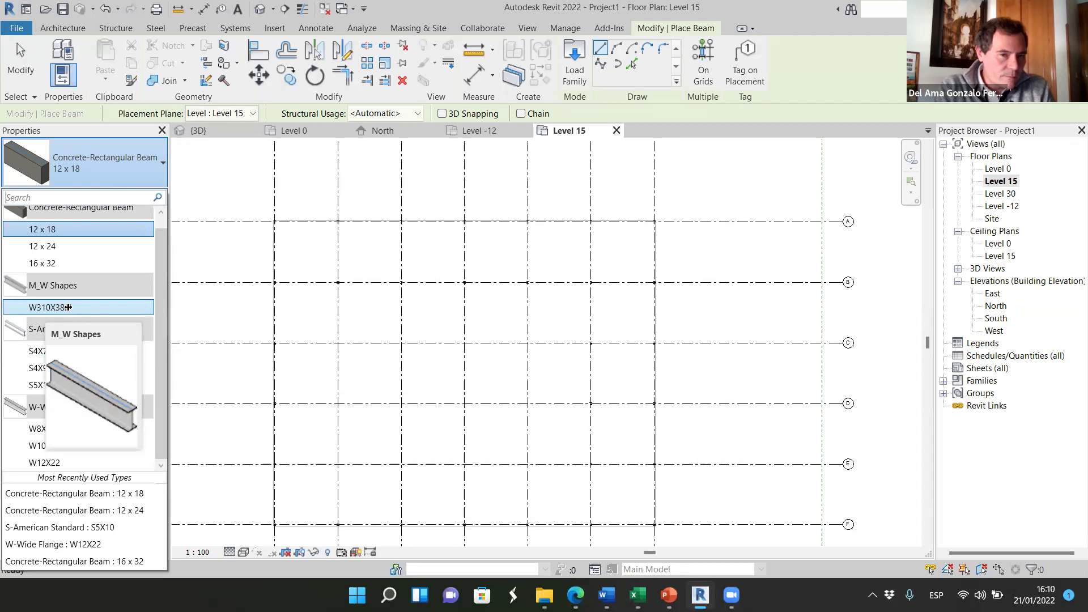
{"action": "left_click", "coordinate": [68, 307]}
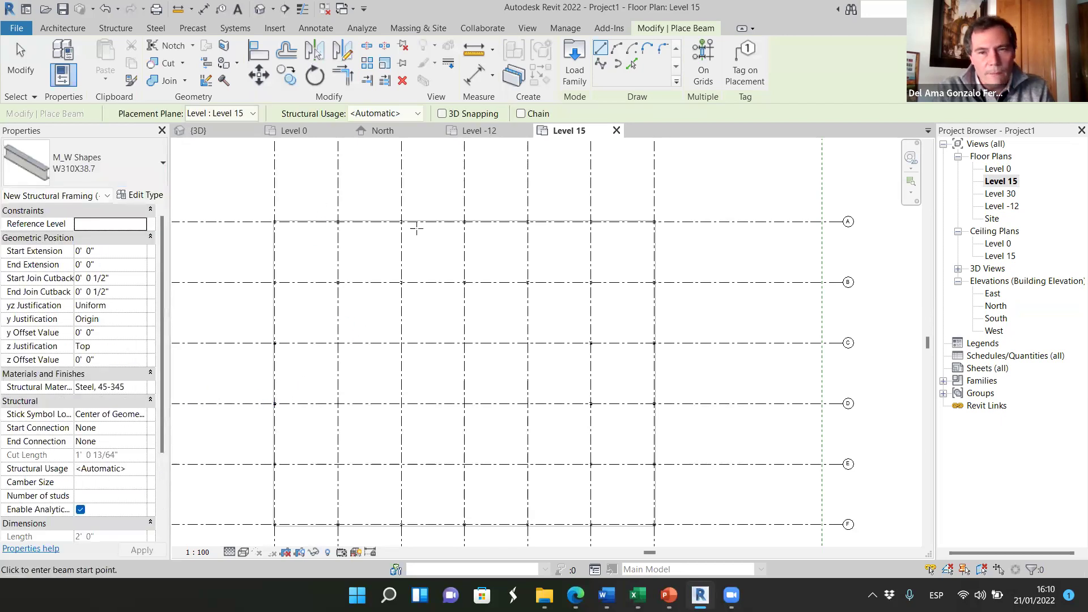
- Draw a W310X38.7 beam along grid A from the column at grid 1 to the column at grid 7
{"action": "scroll", "coordinate": [391, 204], "scroll_direction": "up", "scroll_amount": 2}
{"action": "scroll", "coordinate": [255, 258], "scroll_direction": "up", "scroll_amount": 8}
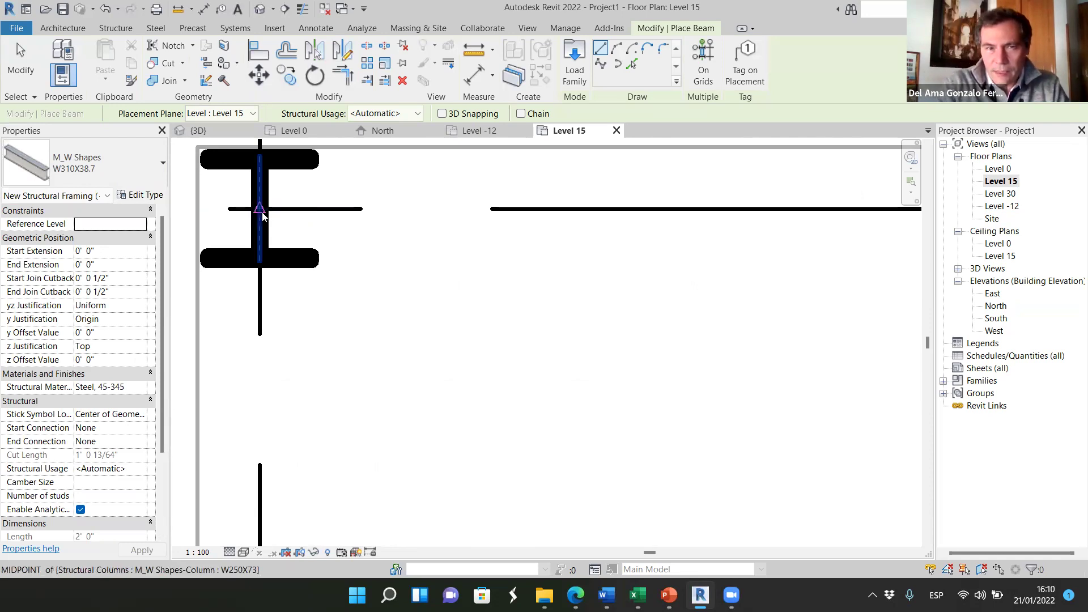
{"action": "left_click", "coordinate": [261, 210]}
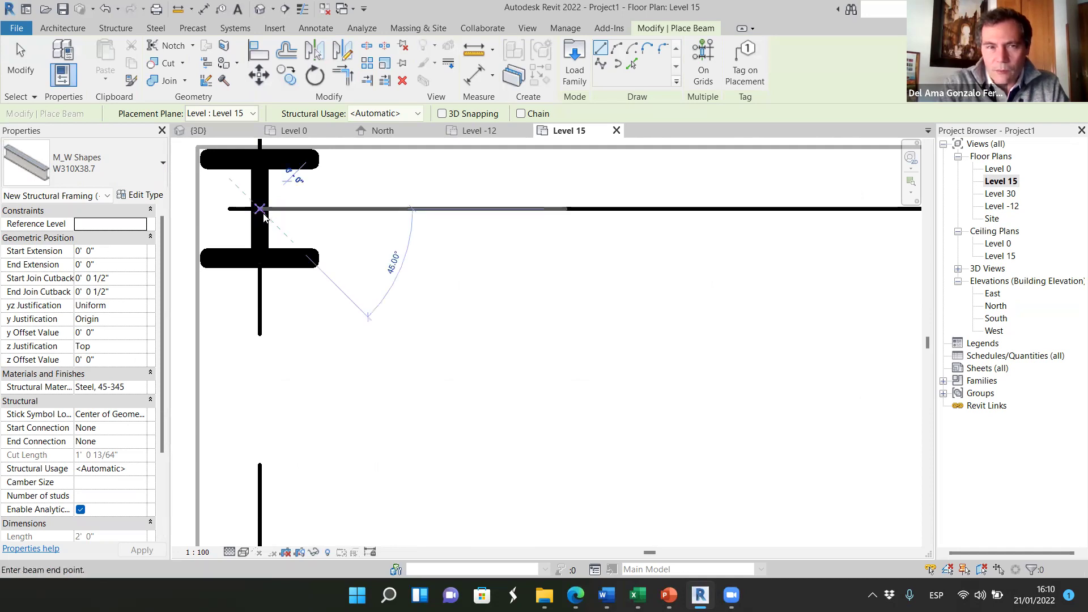
{"action": "scroll", "coordinate": [229, 243], "scroll_direction": "down", "scroll_amount": 5}
{"action": "scroll", "coordinate": [223, 252], "scroll_direction": "down", "scroll_amount": 5}
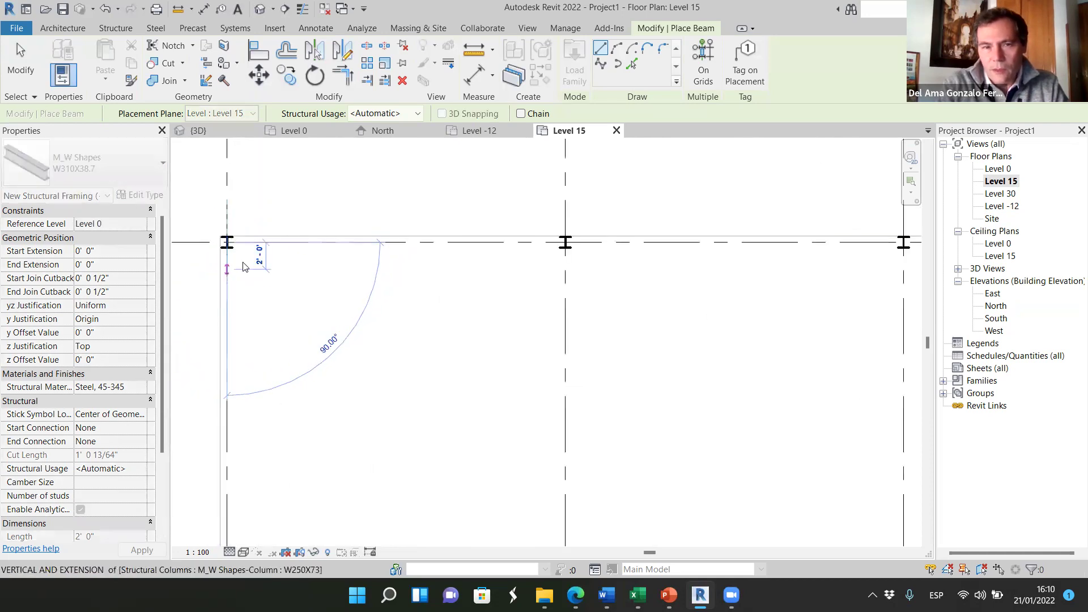
{"action": "scroll", "coordinate": [762, 266], "scroll_direction": "up", "scroll_amount": 8}
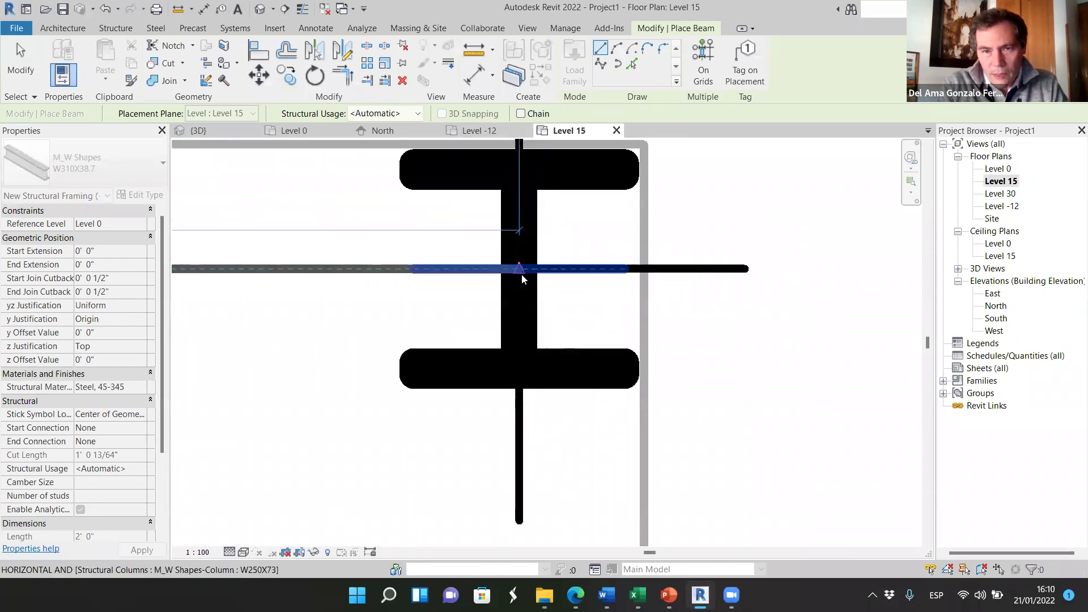
{"action": "left_click", "coordinate": [523, 274]}
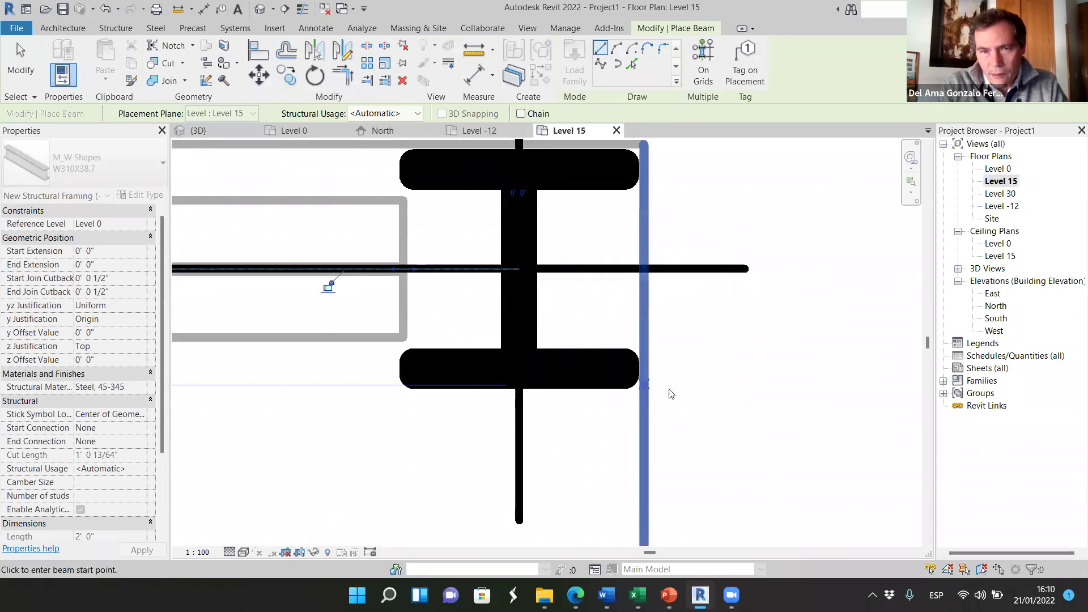
{"action": "scroll", "coordinate": [676, 311], "scroll_direction": "down", "scroll_amount": 5}
{"action": "scroll", "coordinate": [665, 306], "scroll_direction": "down", "scroll_amount": 3}
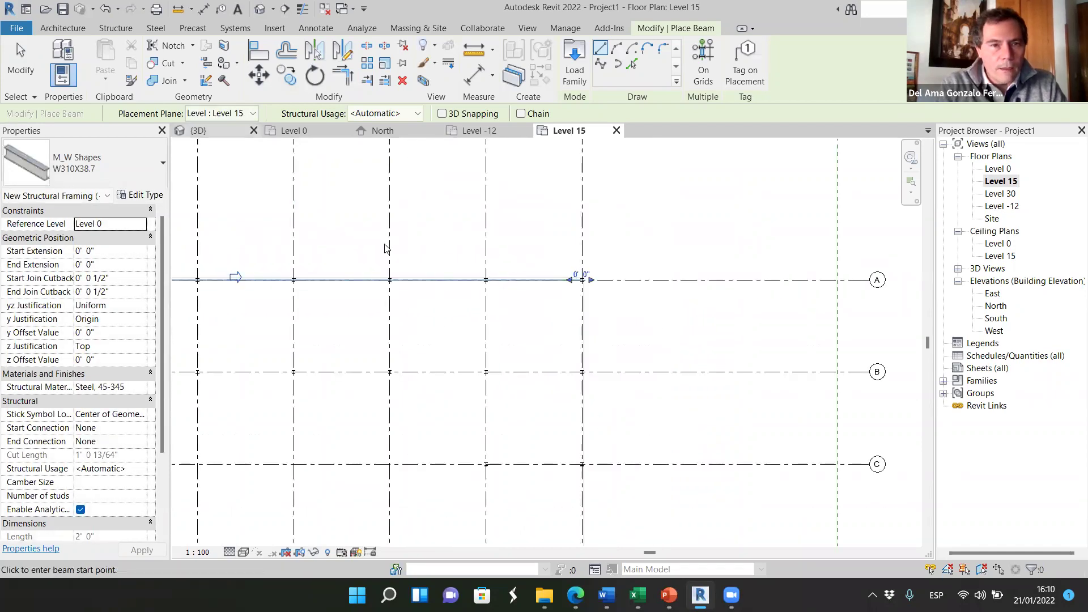
- Examine the grid A beam and its connections to the columns in the 3D view
{"action": "key", "text": "ctrl+Tab"}
{"action": "scroll", "coordinate": [484, 378], "scroll_direction": "down", "scroll_amount": 3}
{"action": "middle_click_drag", "start_coordinate": [497, 342], "coordinate": [602, 299], "text": "shift"}
{"action": "scroll", "coordinate": [602, 300], "scroll_direction": "up", "scroll_amount": 5}
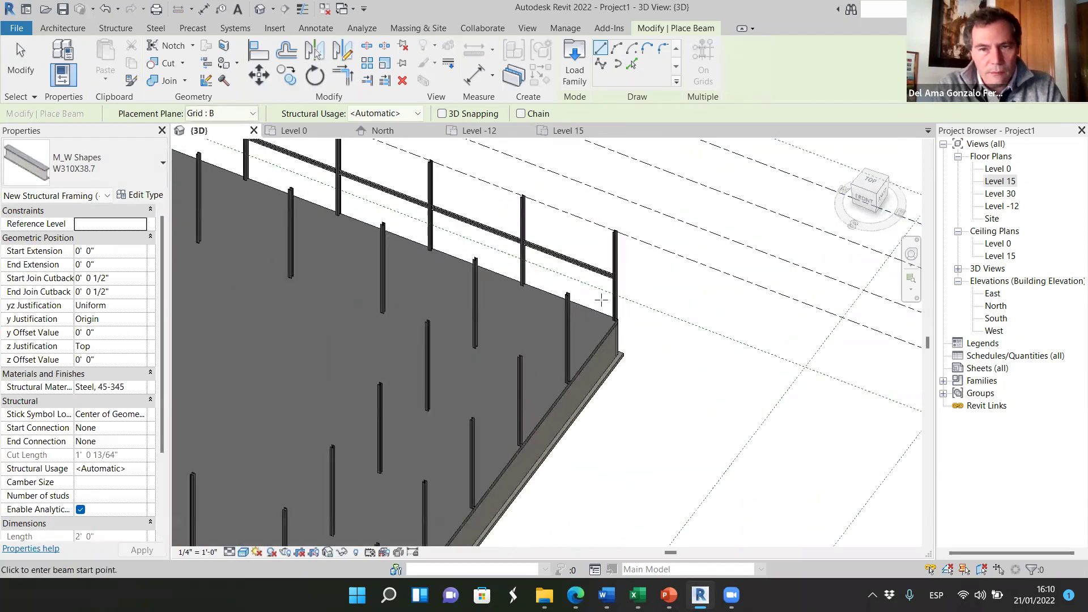
{"action": "scroll", "coordinate": [602, 299], "scroll_direction": "up", "scroll_amount": 2}
{"action": "key", "text": "Escape"}
{"action": "key", "text": "Escape"}
{"action": "scroll", "coordinate": [649, 301], "scroll_direction": "up", "scroll_amount": 4}
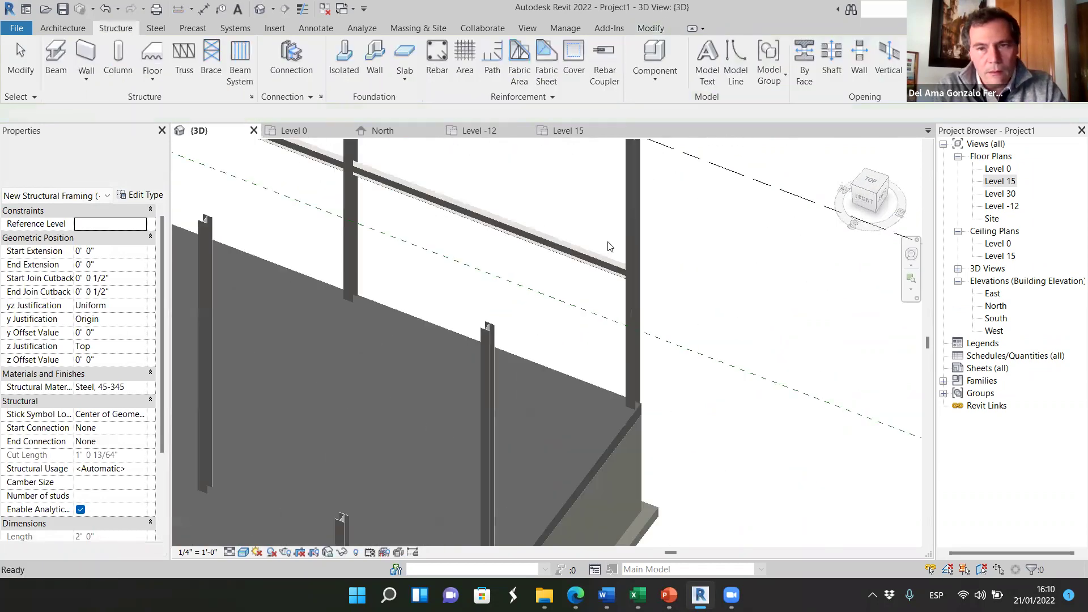
{"action": "scroll", "coordinate": [623, 267], "scroll_direction": "down", "scroll_amount": 2}
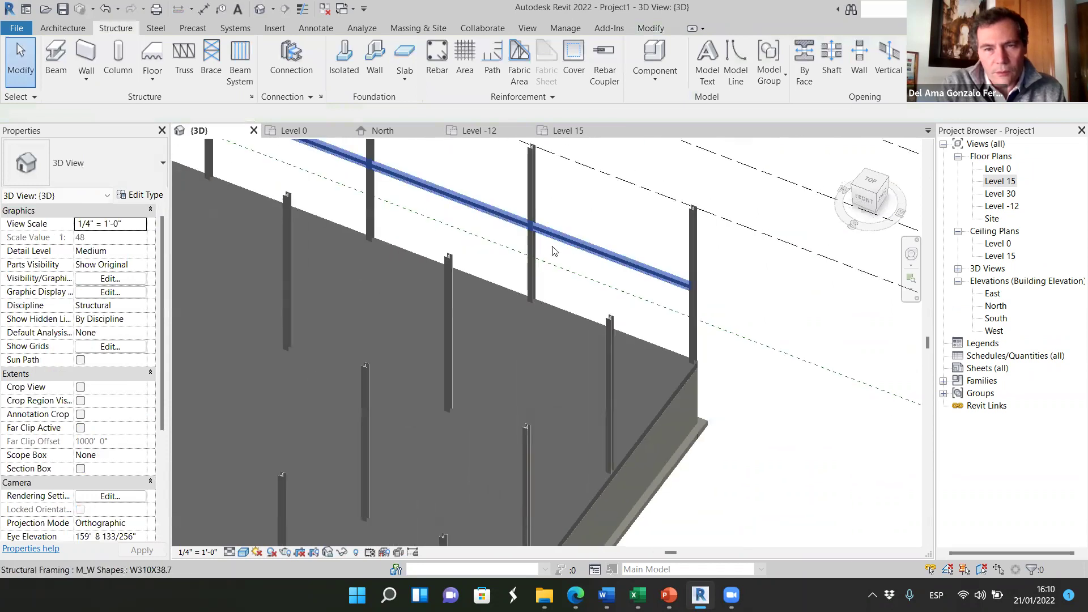
{"action": "scroll", "coordinate": [518, 230], "scroll_direction": "up", "scroll_amount": 4}
{"action": "scroll", "coordinate": [518, 230], "scroll_direction": "down", "scroll_amount": 5}
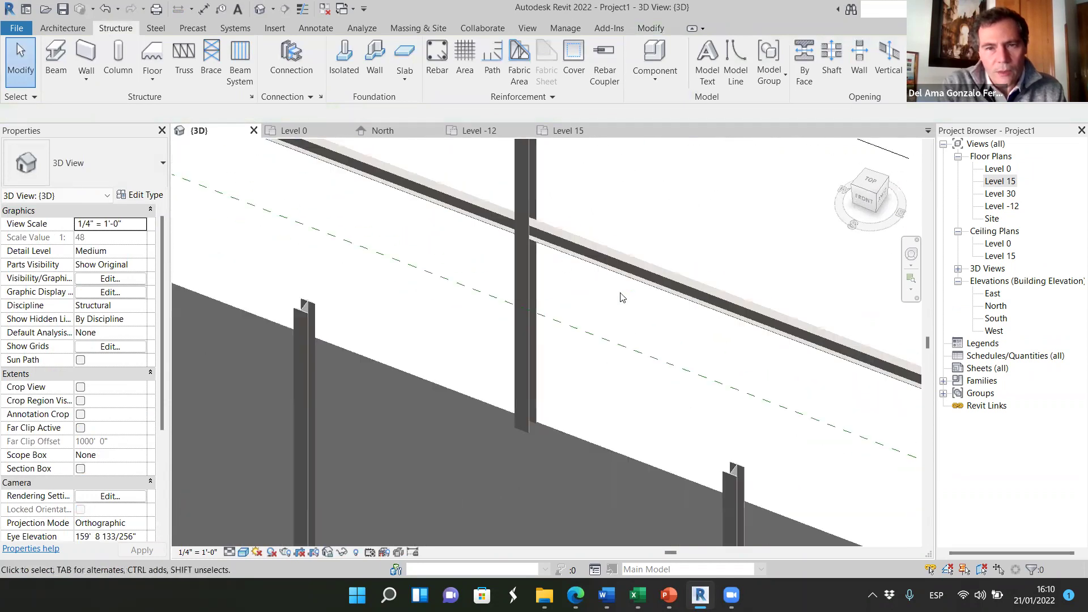
{"action": "scroll", "coordinate": [505, 264], "scroll_direction": "down", "scroll_amount": 3}
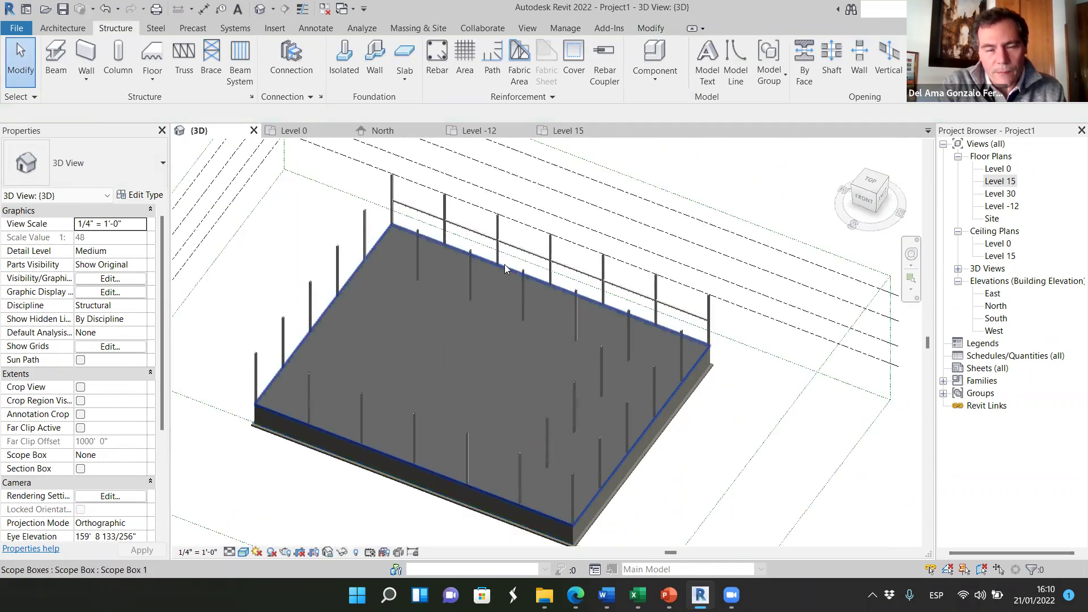
{"action": "scroll", "coordinate": [340, 254], "scroll_direction": "up", "scroll_amount": 3}
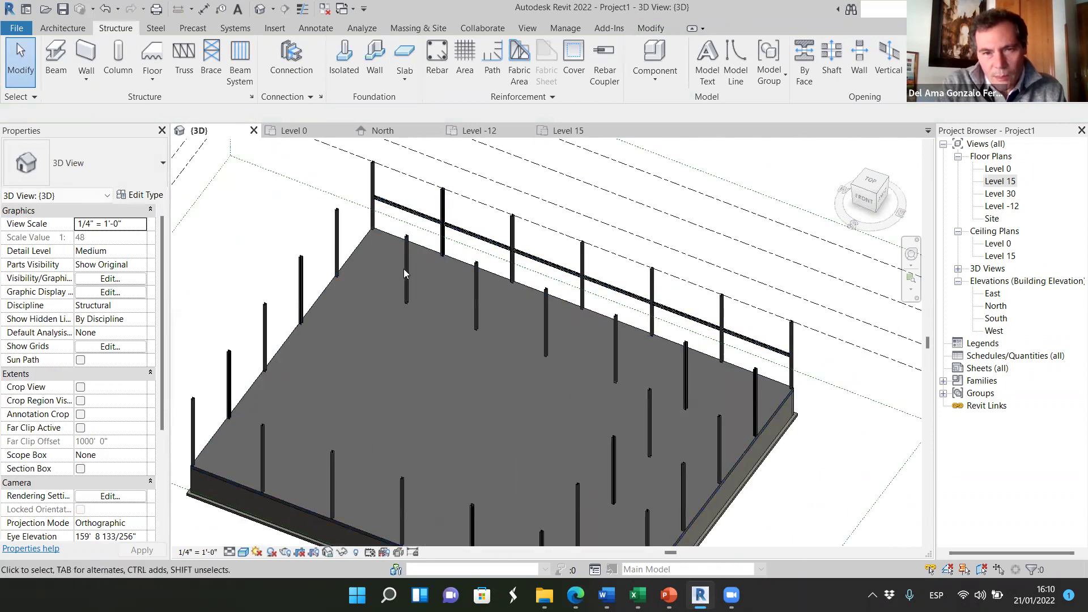
{"action": "scroll", "coordinate": [680, 370], "scroll_direction": "down", "scroll_amount": 3}
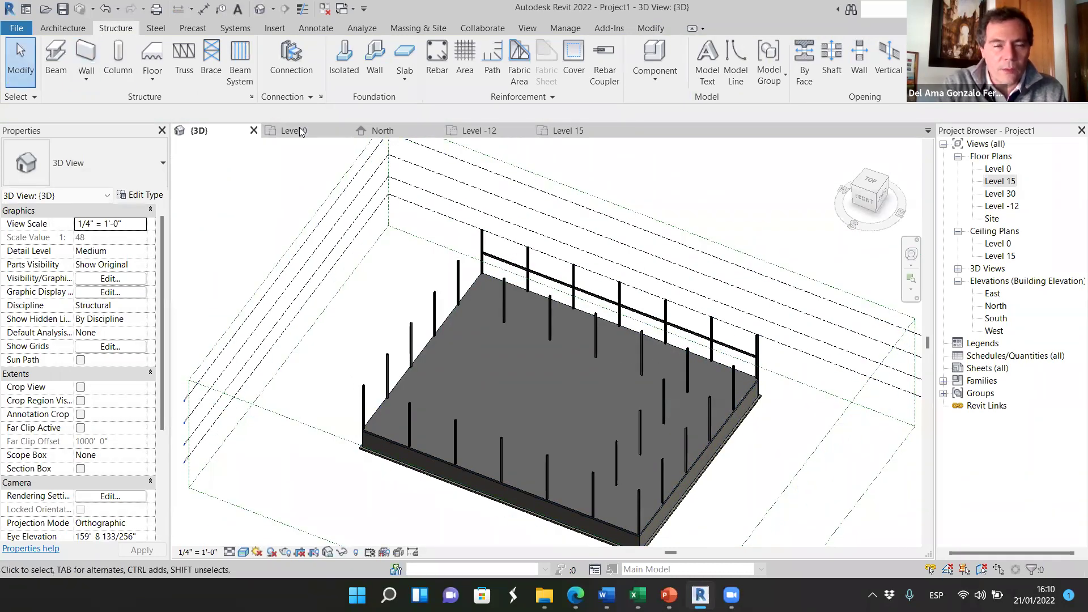
- In the Level 15 plan, draw a W310X38.7 beam along grid B from the column at grid 1 to grid 7
{"action": "left_click", "coordinate": [567, 131]}
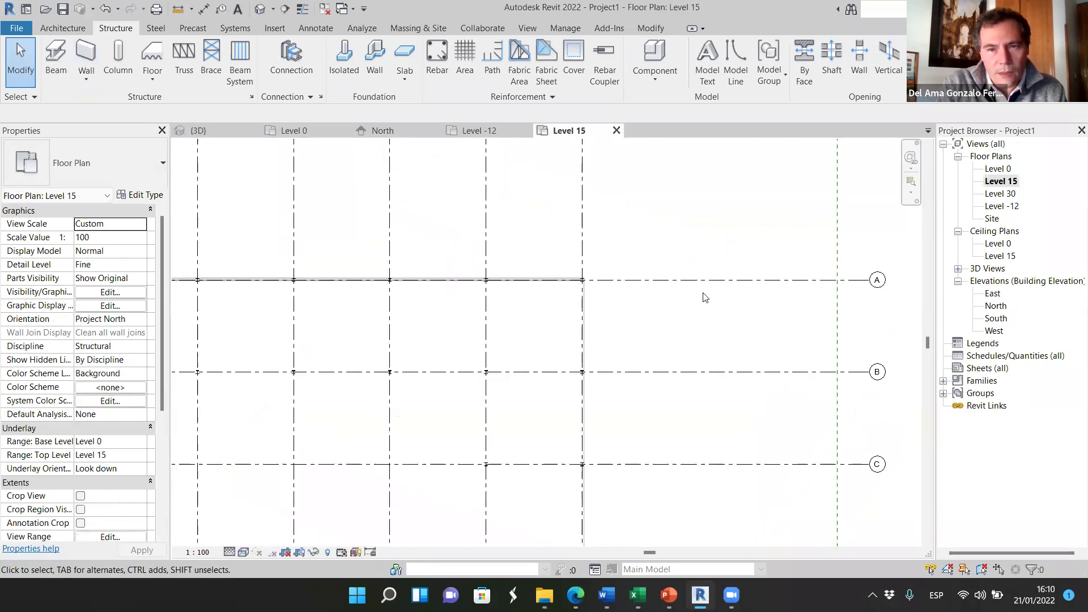
{"action": "scroll", "coordinate": [704, 297], "scroll_direction": "down", "scroll_amount": 5}
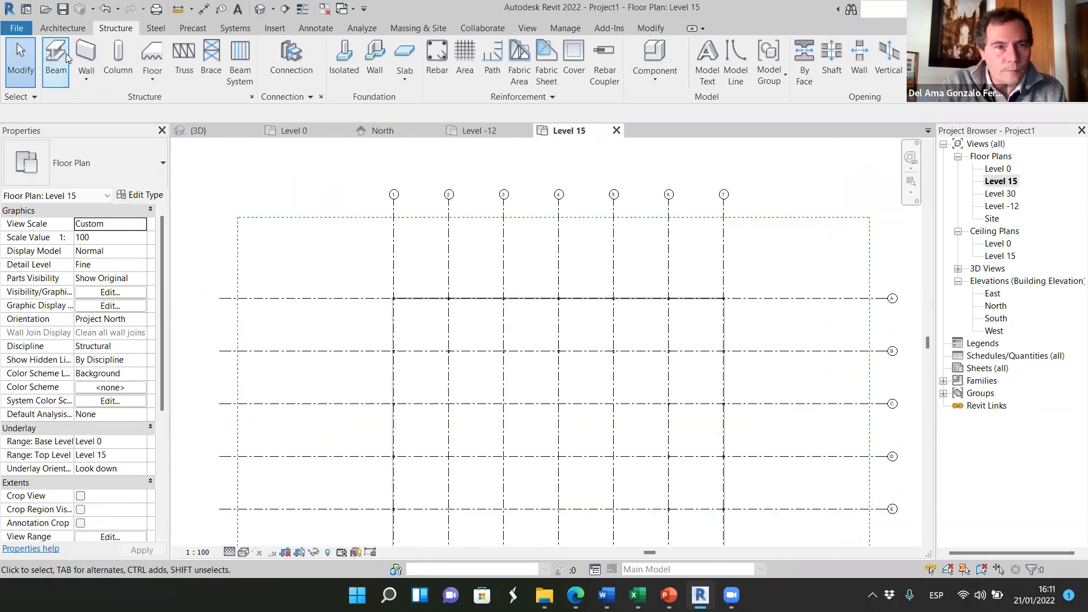
{"action": "scroll", "coordinate": [394, 355], "scroll_direction": "up", "scroll_amount": 5}
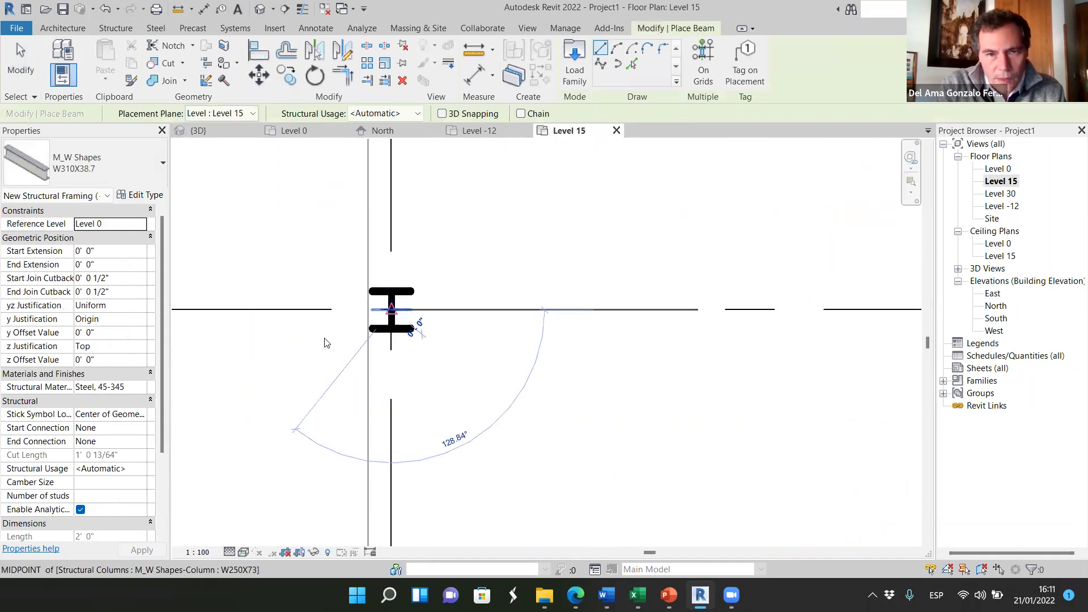
{"action": "scroll", "coordinate": [404, 349], "scroll_direction": "down", "scroll_amount": 5}
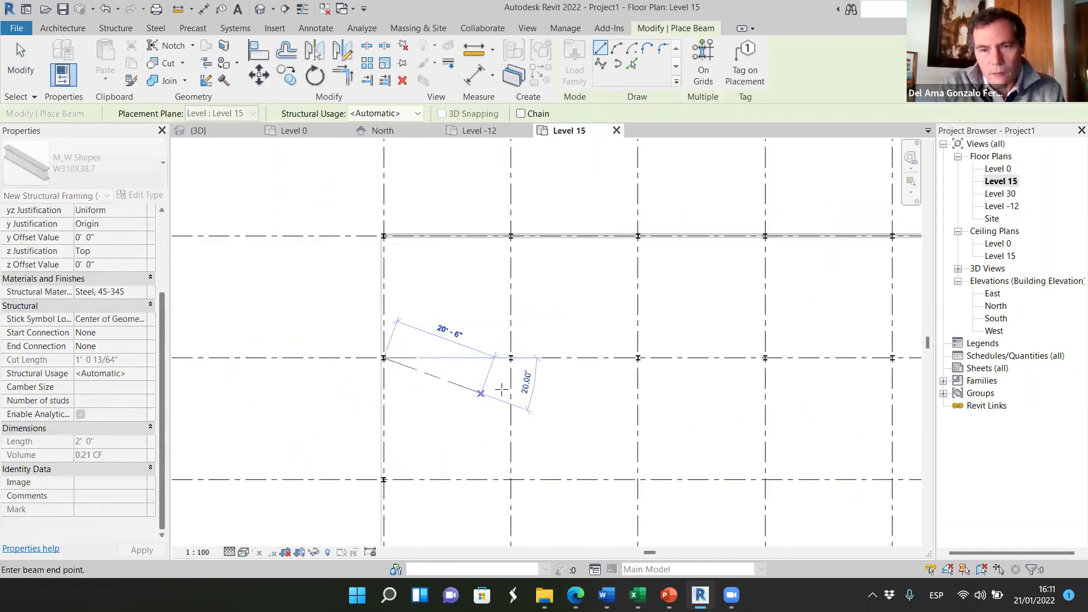
{"action": "scroll", "coordinate": [741, 384], "scroll_direction": "up", "scroll_amount": 6}
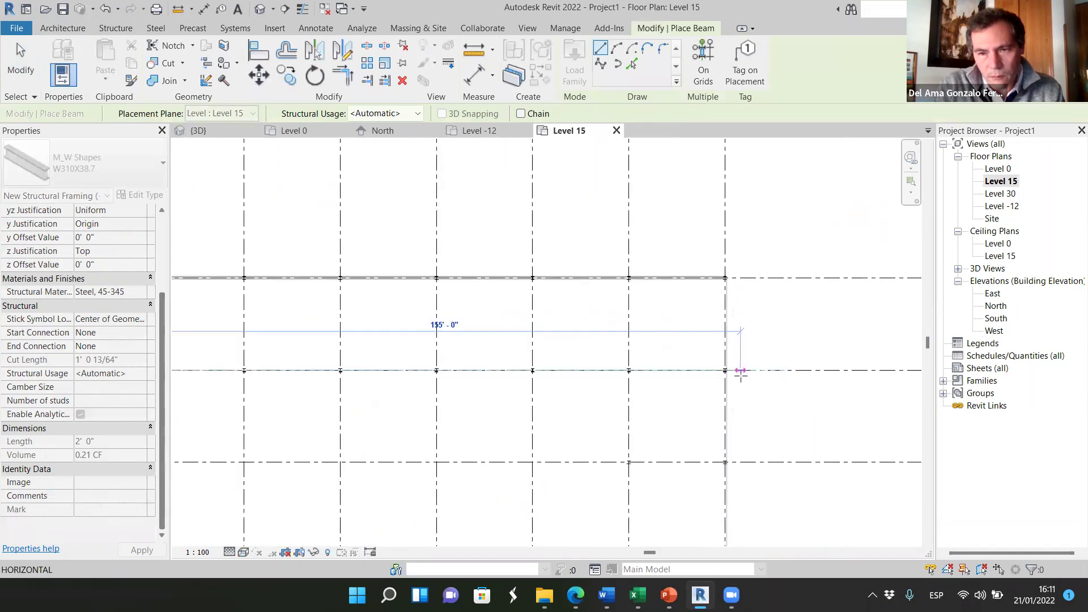
{"action": "scroll", "coordinate": [694, 346], "scroll_direction": "up", "scroll_amount": 1}
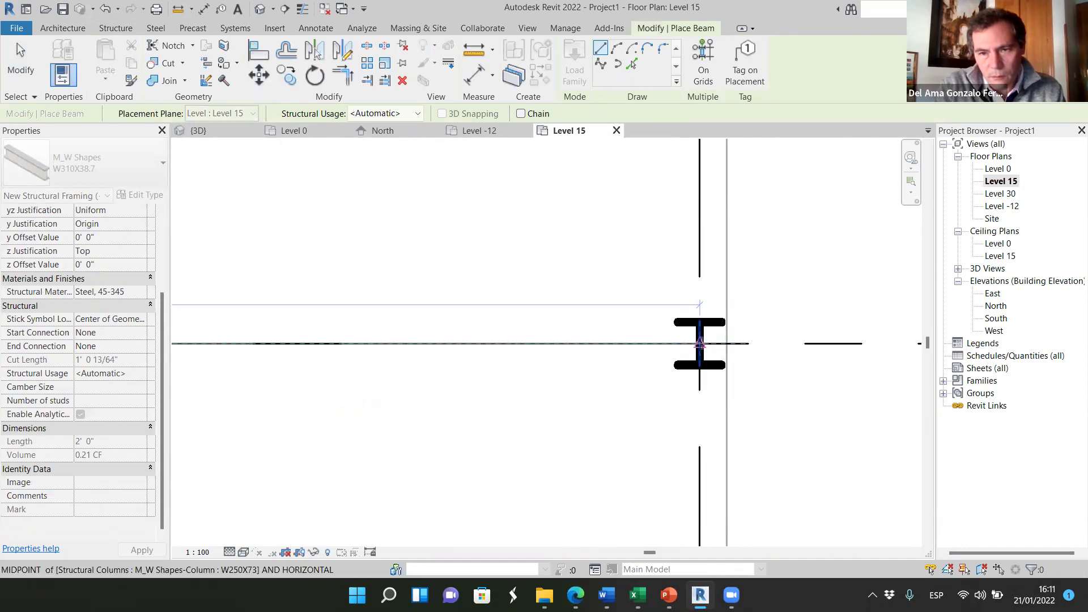
{"action": "left_click", "coordinate": [700, 343]}
- Draw a W310X38.7 beam on grid C between the columns at grids 6 and 7
{"action": "scroll", "coordinate": [624, 309], "scroll_direction": "down", "scroll_amount": 5}
{"action": "scroll", "coordinate": [546, 445], "scroll_direction": "up", "scroll_amount": 5}
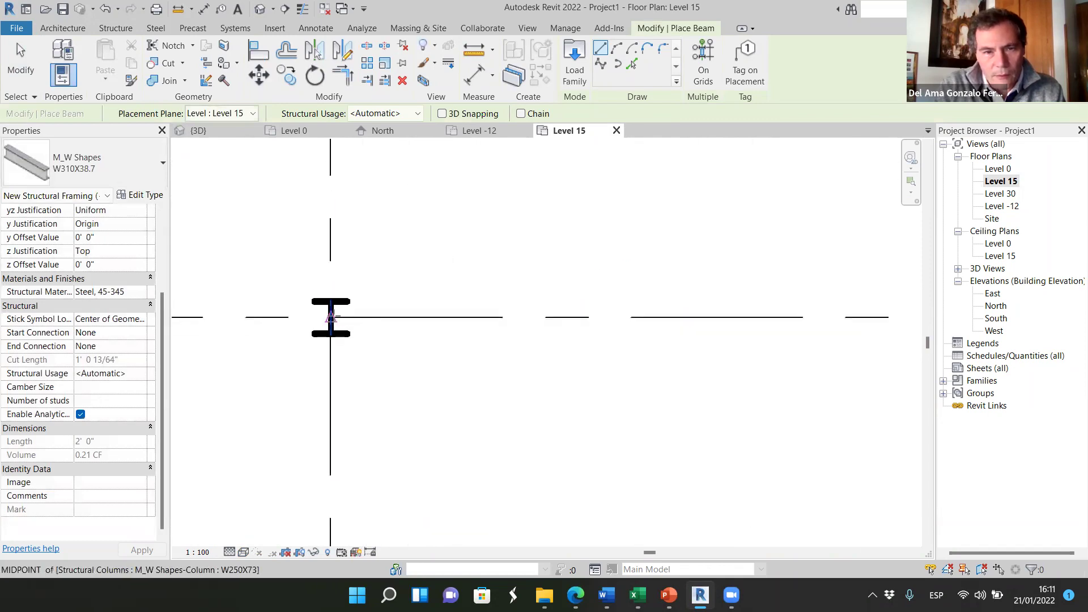
{"action": "left_click", "coordinate": [331, 317]}
{"action": "scroll", "coordinate": [300, 332], "scroll_direction": "down", "scroll_amount": 2}
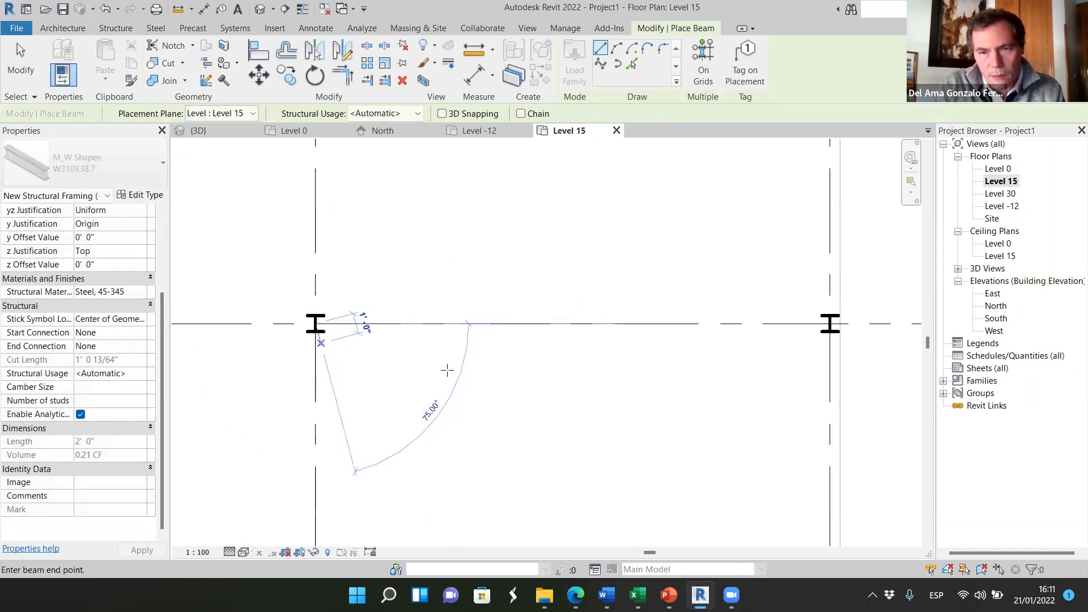
{"action": "left_click", "coordinate": [831, 323]}
- Draw a W310X38.7 beam on grid D between the columns at grids 6 and 7
{"action": "scroll", "coordinate": [419, 358], "scroll_direction": "down", "scroll_amount": 5}
{"action": "scroll", "coordinate": [452, 351], "scroll_direction": "up", "scroll_amount": 3}
{"action": "scroll", "coordinate": [452, 352], "scroll_direction": "up", "scroll_amount": 3}
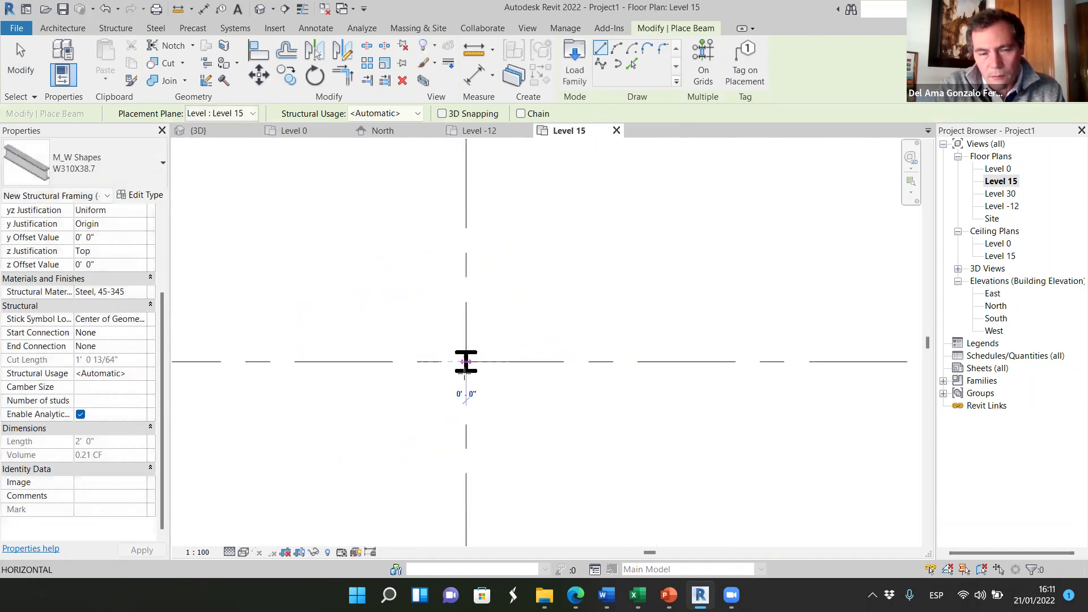
{"action": "scroll", "coordinate": [466, 361], "scroll_direction": "down", "scroll_amount": 3}
{"action": "scroll", "coordinate": [640, 374], "scroll_direction": "up", "scroll_amount": 5}
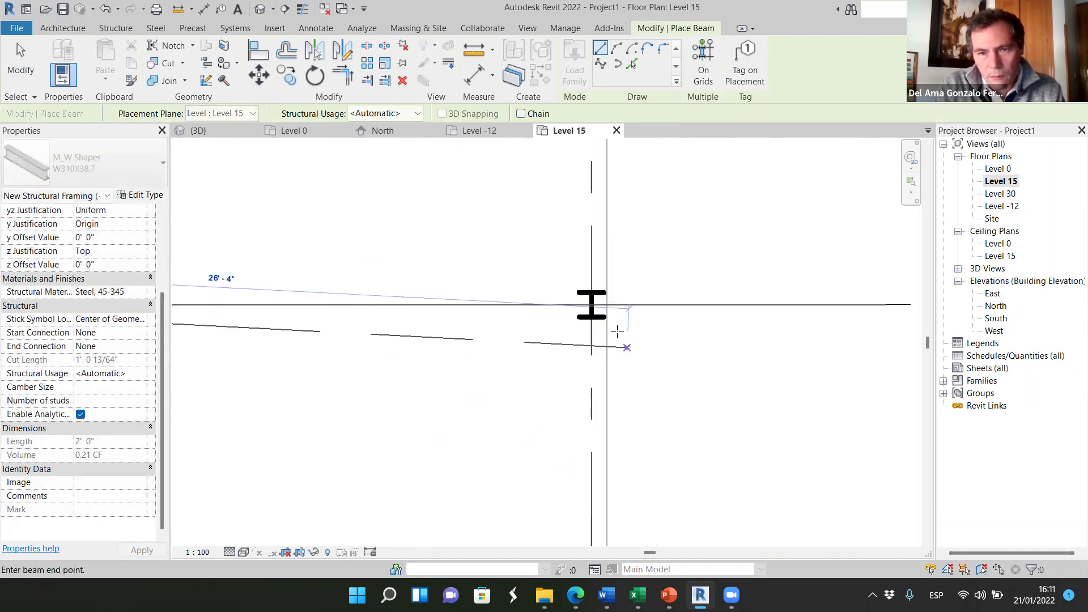
{"action": "left_click", "coordinate": [591, 304]}
- Draw a W310X38.7 beam on grid E between the columns at grids 6 and 7
{"action": "scroll", "coordinate": [513, 252], "scroll_direction": "down", "scroll_amount": 4}
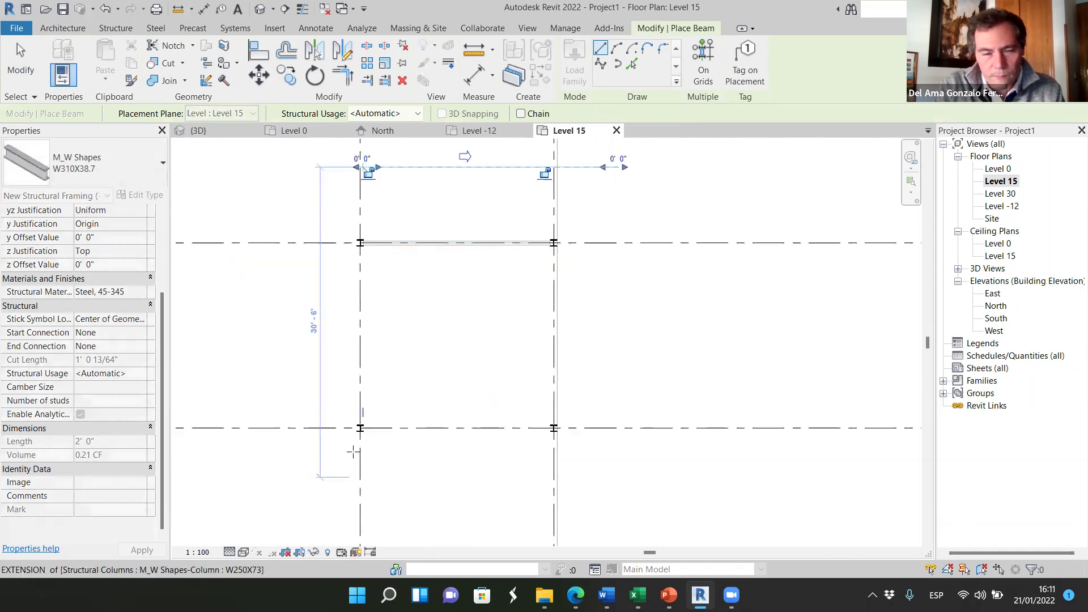
{"action": "scroll", "coordinate": [358, 437], "scroll_direction": "up", "scroll_amount": 3}
{"action": "left_click", "coordinate": [358, 366]}
{"action": "scroll", "coordinate": [499, 396], "scroll_direction": "down", "scroll_amount": 3}
{"action": "scroll", "coordinate": [680, 363], "scroll_direction": "up", "scroll_amount": 5}
{"action": "left_click", "coordinate": [694, 356]}
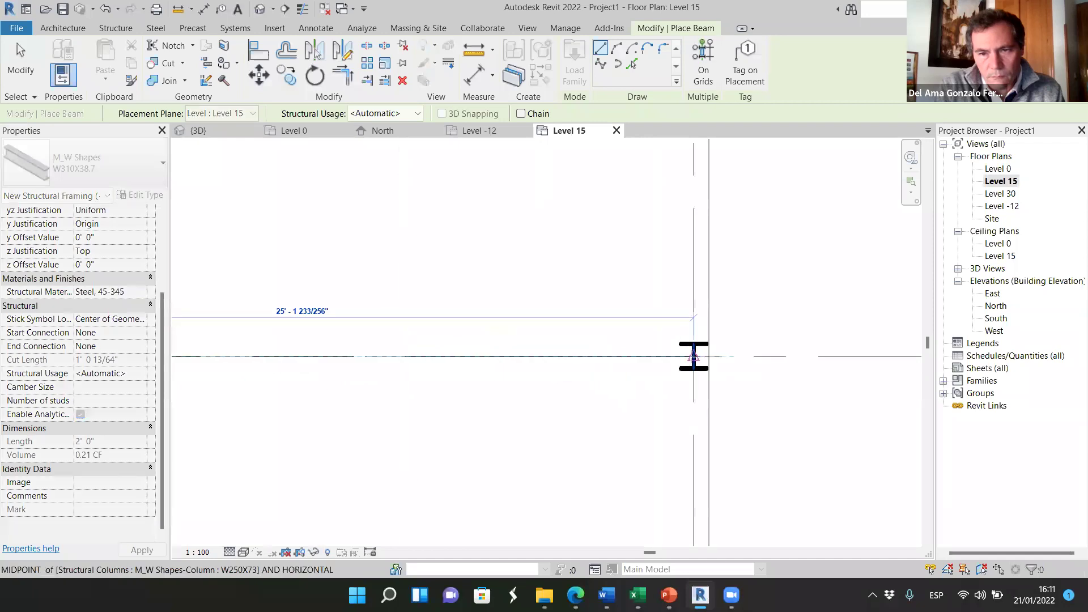
- Draw a W310X38.7 beam on grid F between the columns at grids 6 and 7, and finish beam placement
{"action": "scroll", "coordinate": [556, 290], "scroll_direction": "down", "scroll_amount": 5}
{"action": "scroll", "coordinate": [465, 396], "scroll_direction": "up", "scroll_amount": 5}
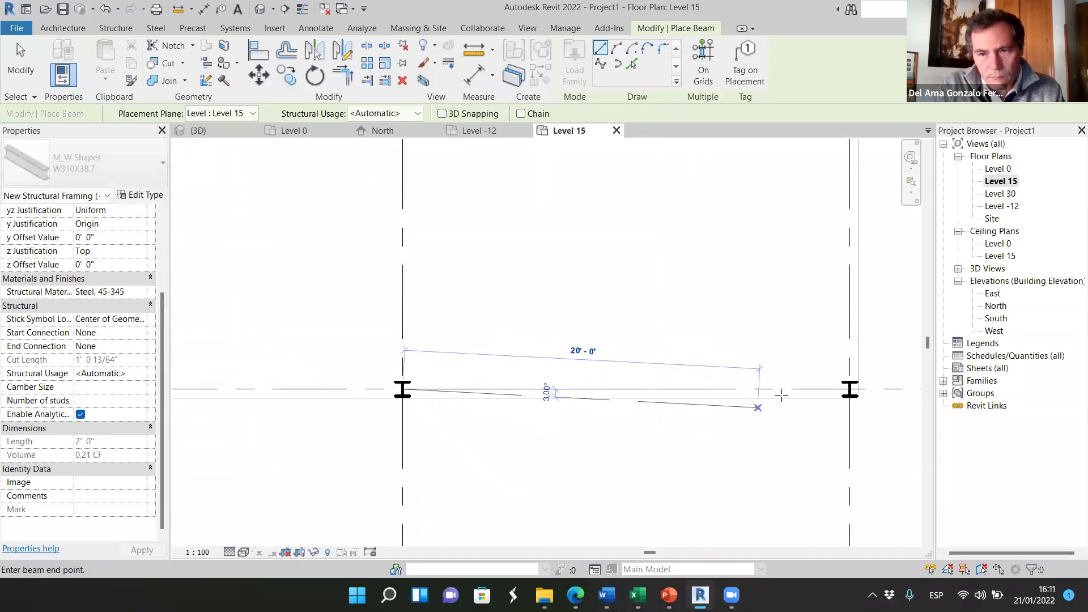
{"action": "left_click", "coordinate": [851, 389]}
{"action": "scroll", "coordinate": [595, 429], "scroll_direction": "down", "scroll_amount": 8}
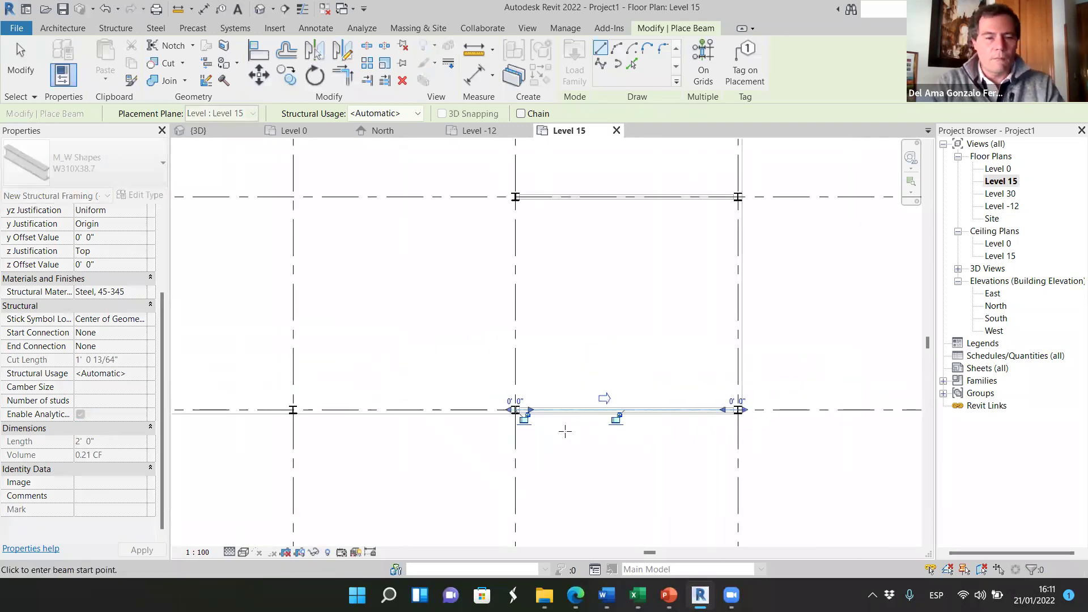
{"action": "key", "text": "Escape"}
{"action": "key", "text": "Escape"}
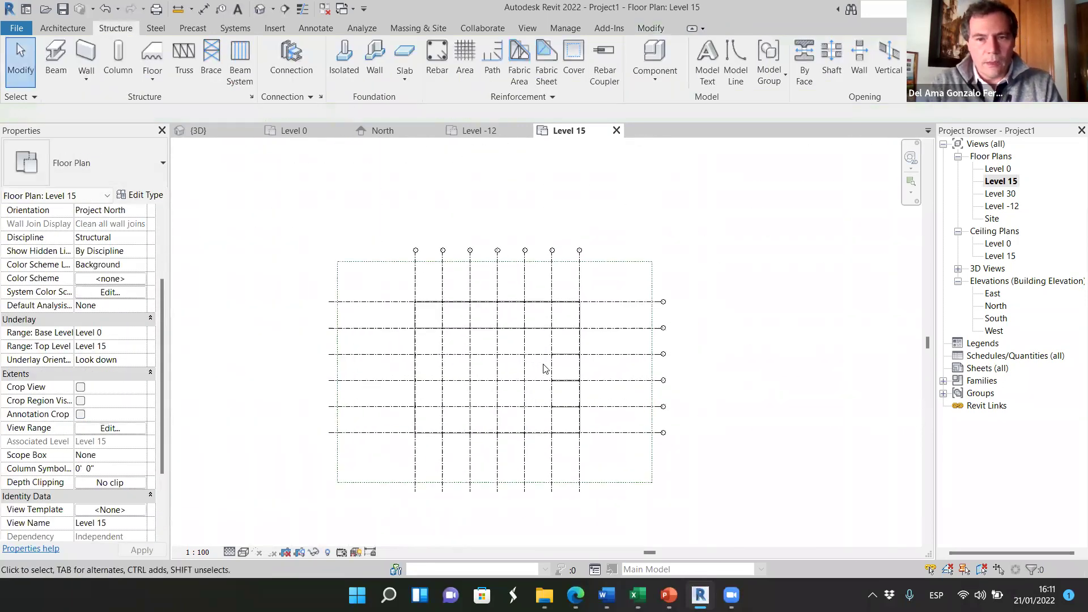
{"action": "scroll", "coordinate": [545, 338], "scroll_direction": "up", "scroll_amount": 2}
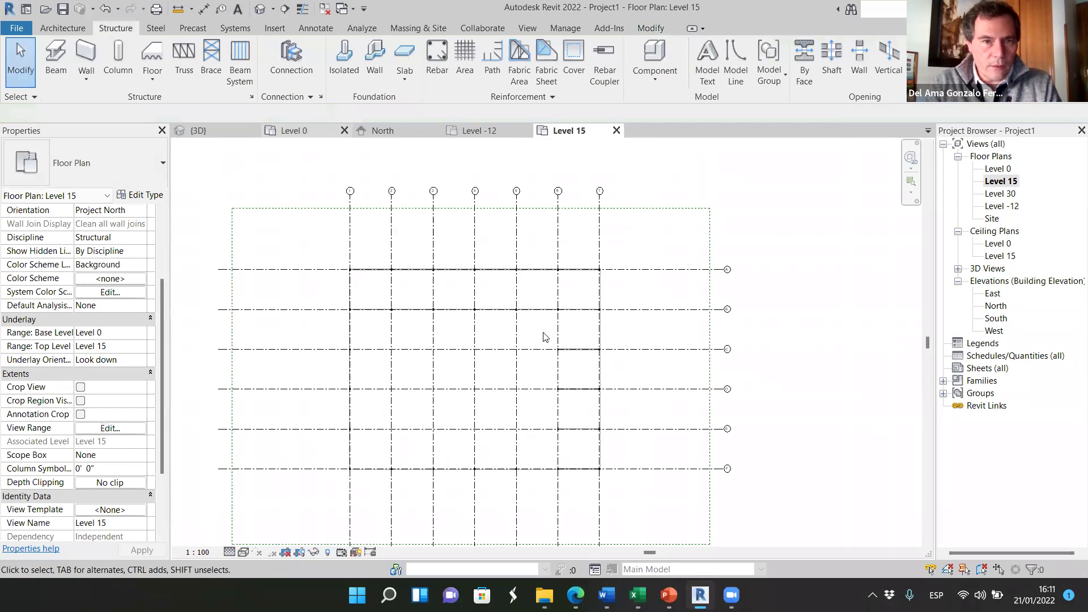
- Draw a W310X38.7 beam on grid 1 between the columns at grids A and B on Level 15
{"action": "key", "text": "ctrl+Tab"}
{"action": "middle_click_drag", "start_coordinate": [615, 446], "coordinate": [620, 272], "text": "shift"}
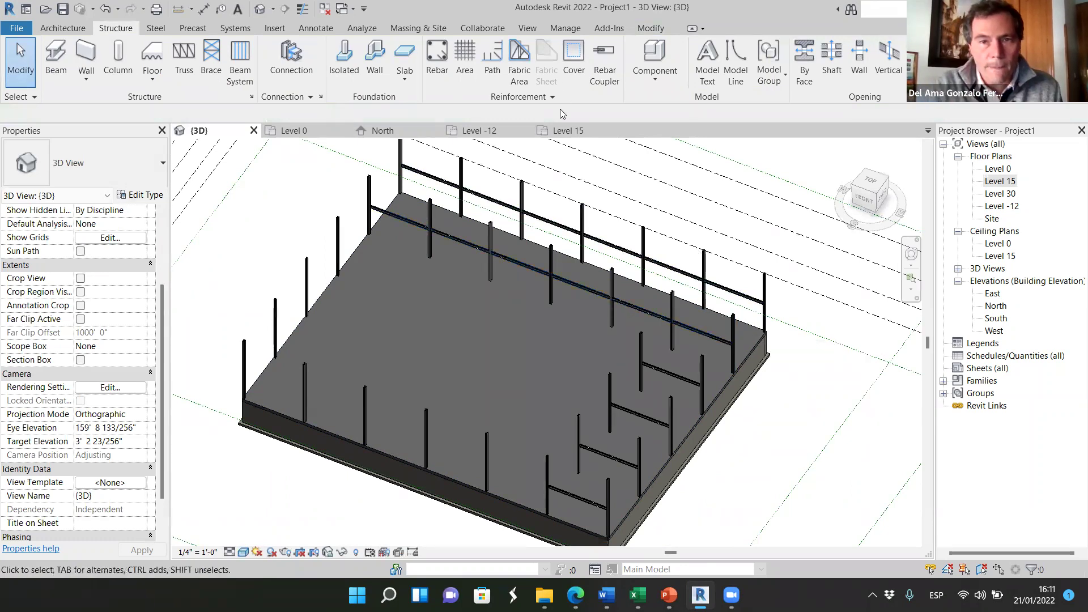
{"action": "key", "text": "ctrl+shift+Tab"}
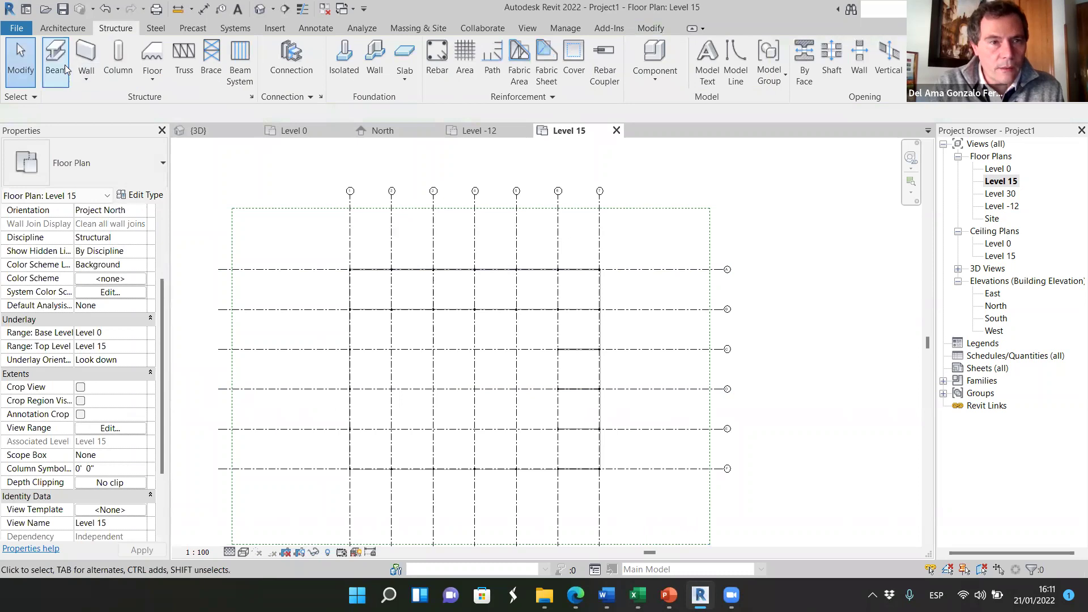
{"action": "key", "text": "b"}
{"action": "key", "text": "m"}
{"action": "scroll", "coordinate": [357, 284], "scroll_direction": "up", "scroll_amount": 5}
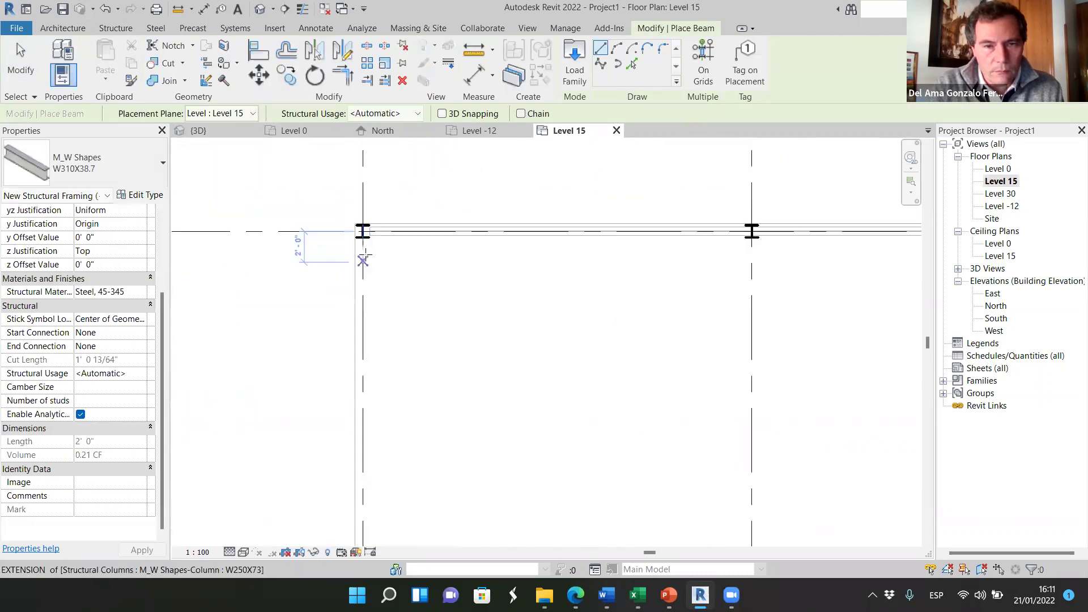
{"action": "left_click", "coordinate": [362, 227]}
{"action": "scroll", "coordinate": [377, 255], "scroll_direction": "down", "scroll_amount": 2}
{"action": "scroll", "coordinate": [386, 469], "scroll_direction": "up", "scroll_amount": 5}
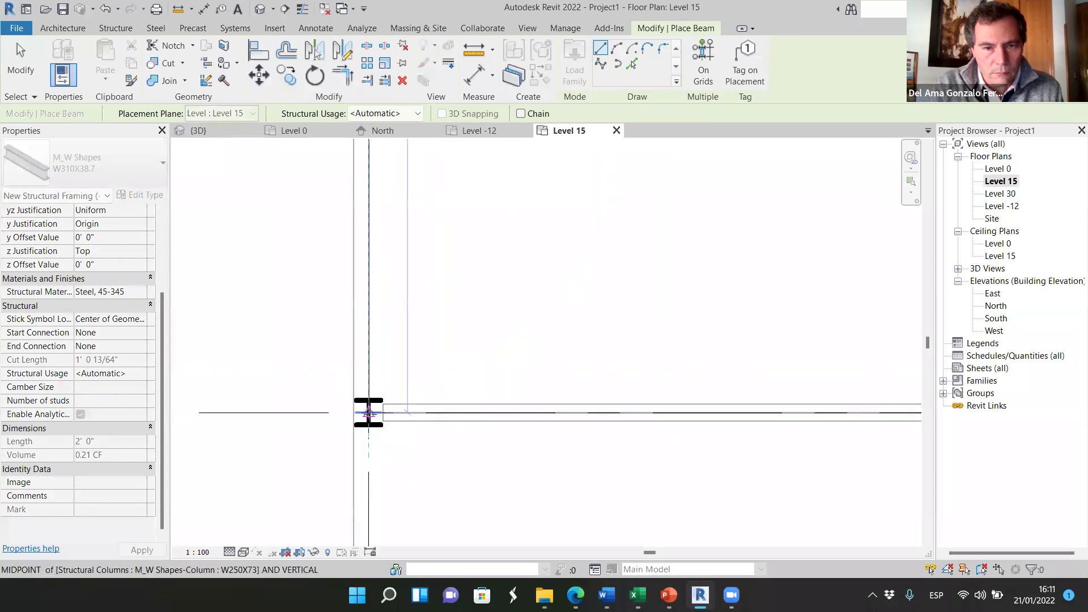
{"action": "scroll", "coordinate": [278, 397], "scroll_direction": "down", "scroll_amount": 4}
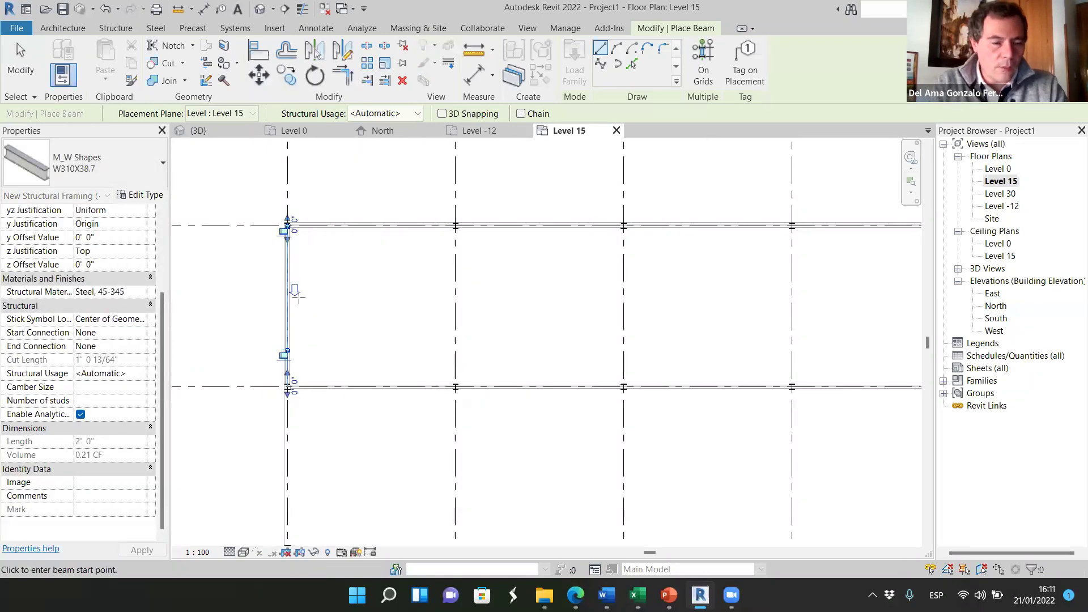
{"action": "key", "text": "Escape"}
{"action": "key", "text": "Escape"}
- Examine the beam on grid 1 between grids A and B and its column connections up close
{"action": "scroll", "coordinate": [295, 283], "scroll_direction": "up", "scroll_amount": 2}
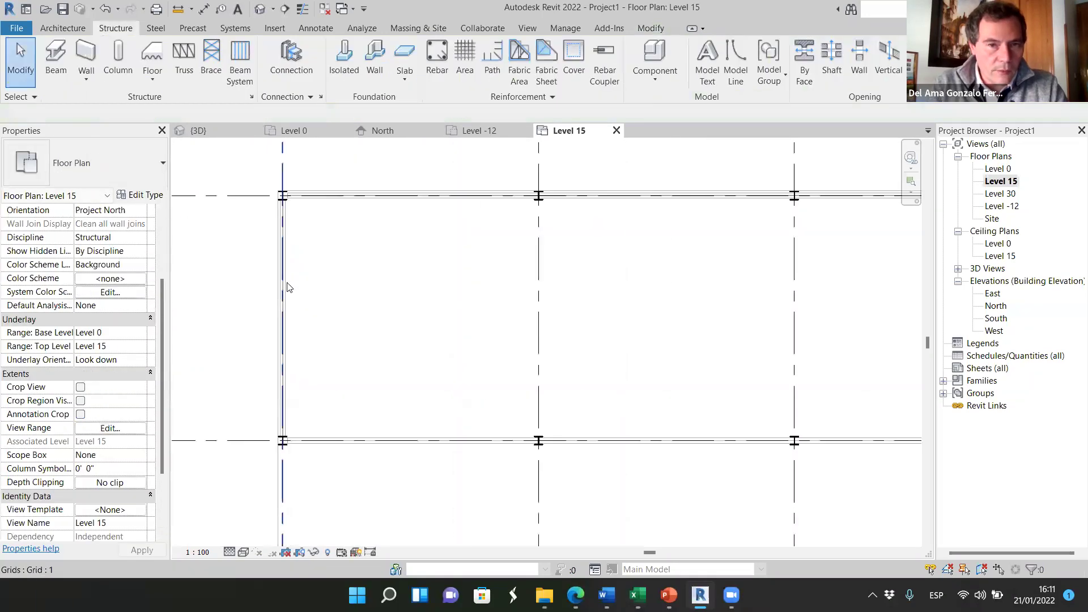
{"action": "left_click", "coordinate": [252, 208]}
{"action": "key", "text": "Escape"}
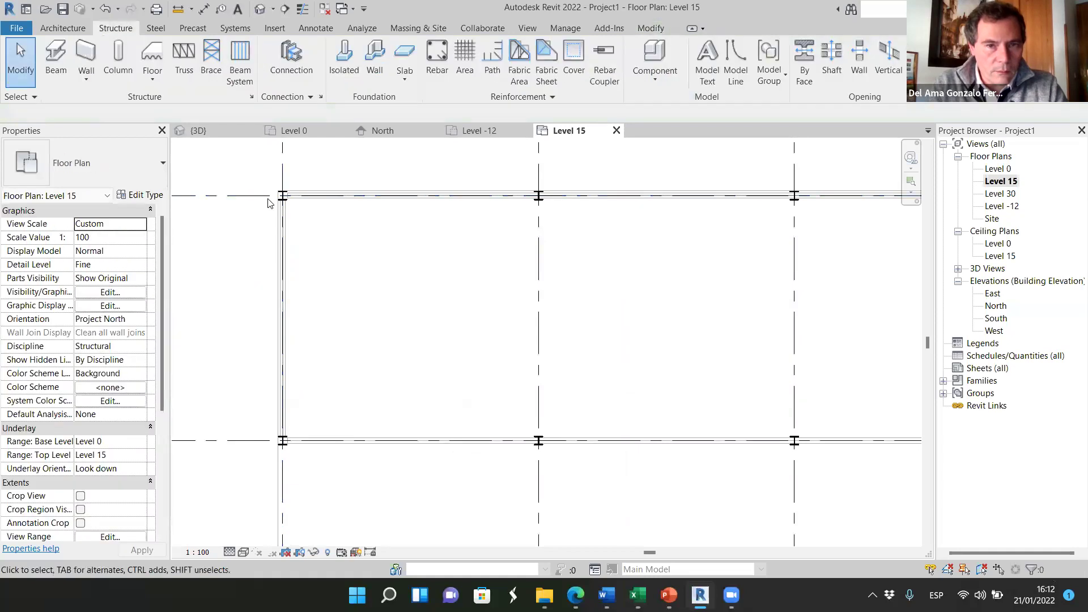
{"action": "scroll", "coordinate": [323, 203], "scroll_direction": "up", "scroll_amount": 3}
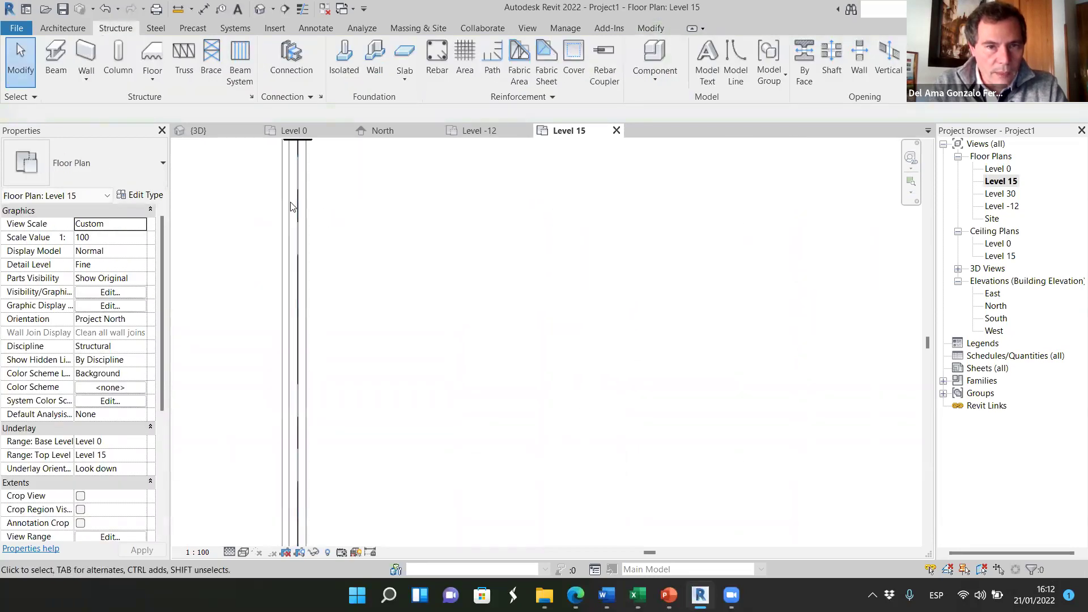
{"action": "scroll", "coordinate": [280, 340], "scroll_direction": "down", "scroll_amount": 5}
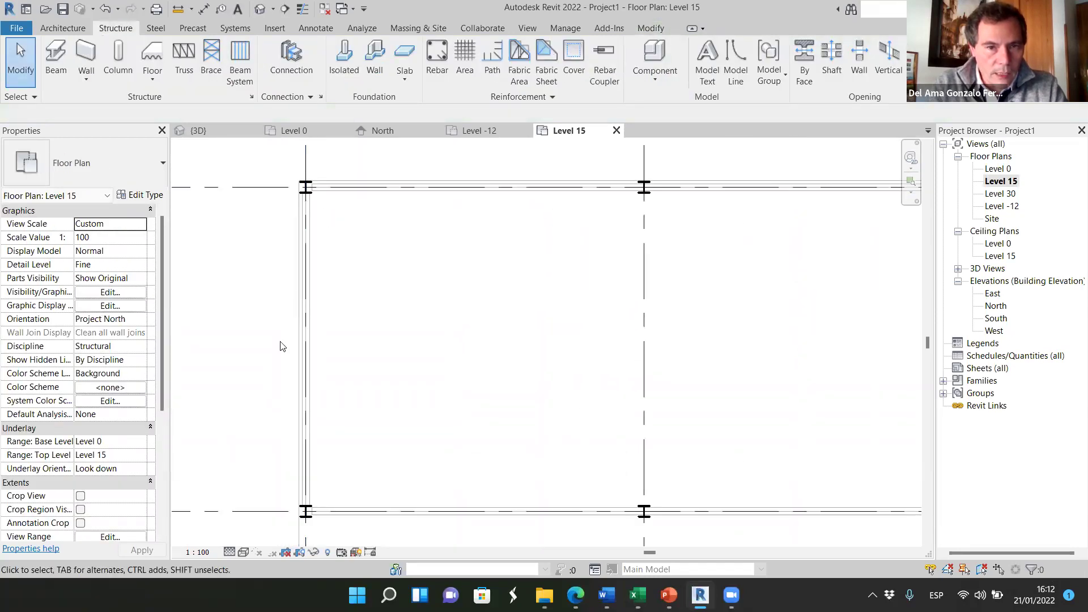
{"action": "left_click", "coordinate": [357, 262]}
{"action": "key", "text": "Escape"}
{"action": "scroll", "coordinate": [215, 329], "scroll_direction": "down", "scroll_amount": 3}
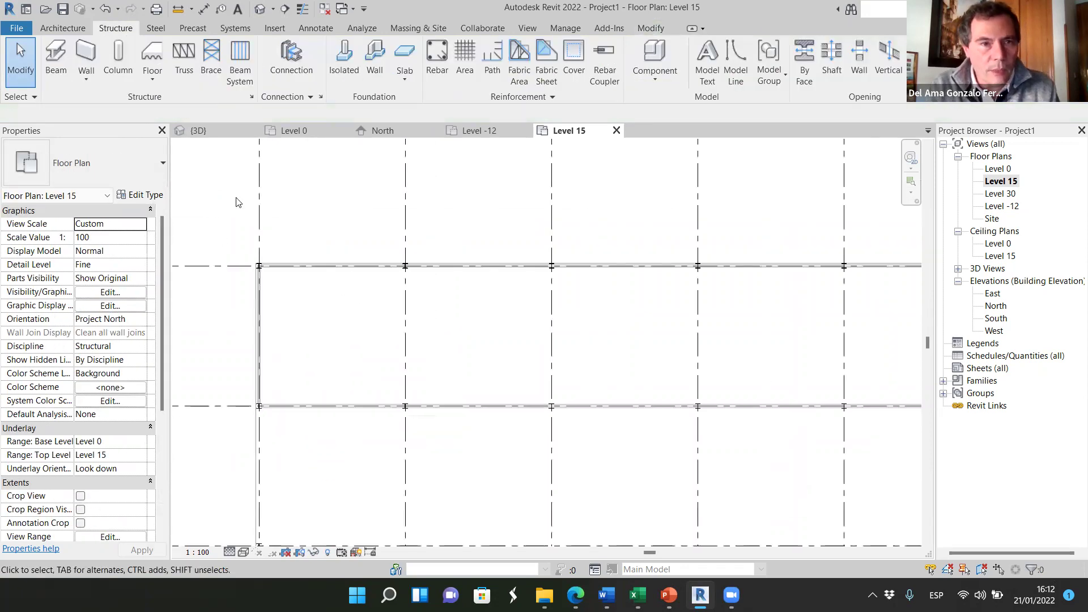
- Draw a W310X38.7 beam on grid 2 between the columns at grids A and B
{"action": "scroll", "coordinate": [422, 283], "scroll_direction": "up", "scroll_amount": 5}
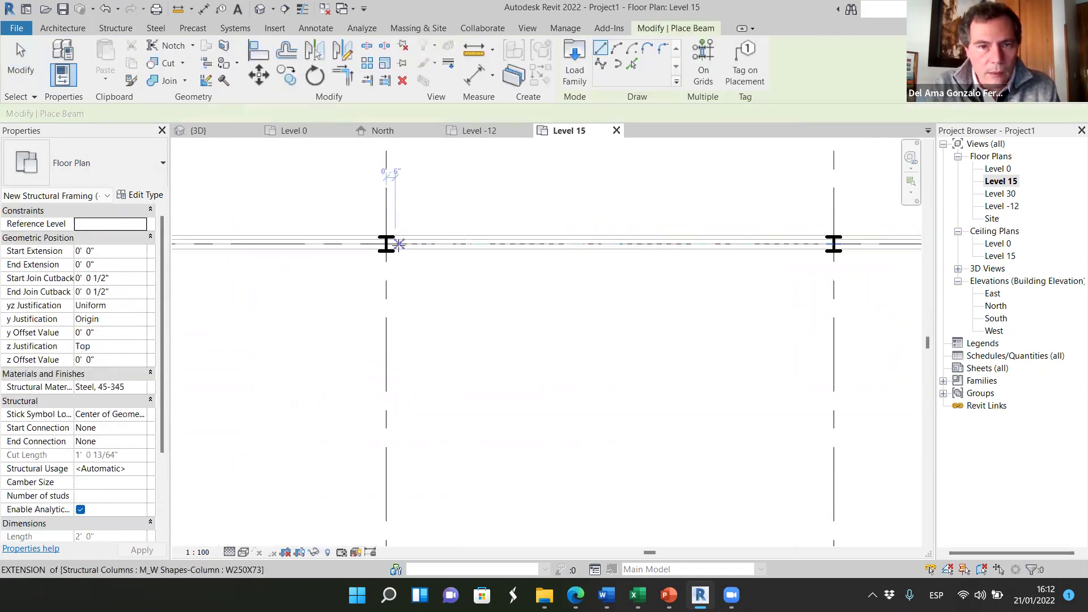
{"action": "left_click", "coordinate": [375, 238]}
{"action": "scroll", "coordinate": [381, 335], "scroll_direction": "down", "scroll_amount": 3}
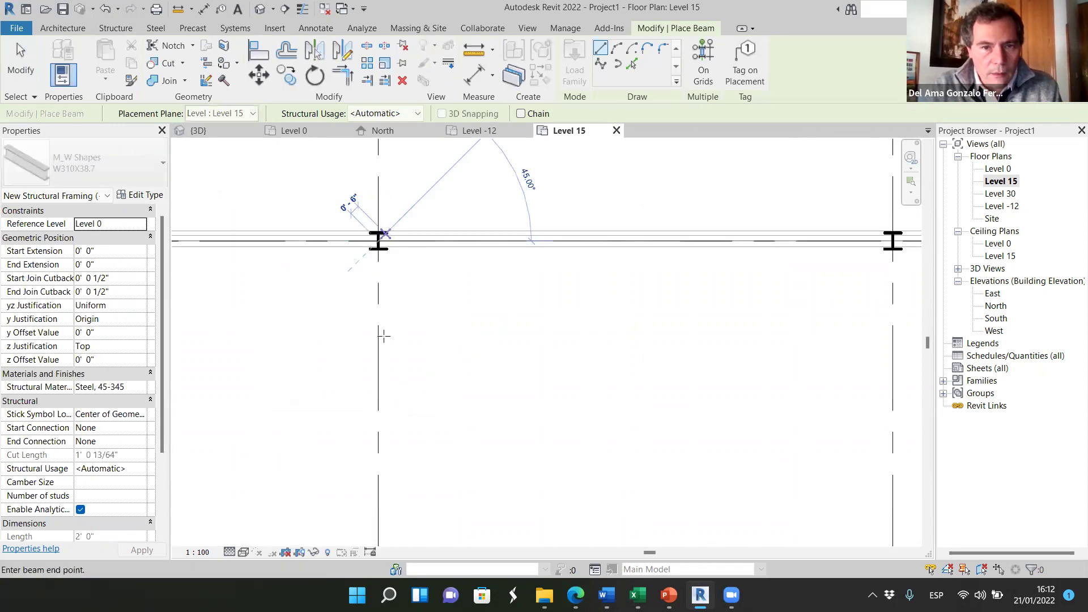
{"action": "scroll", "coordinate": [380, 489], "scroll_direction": "up", "scroll_amount": 2}
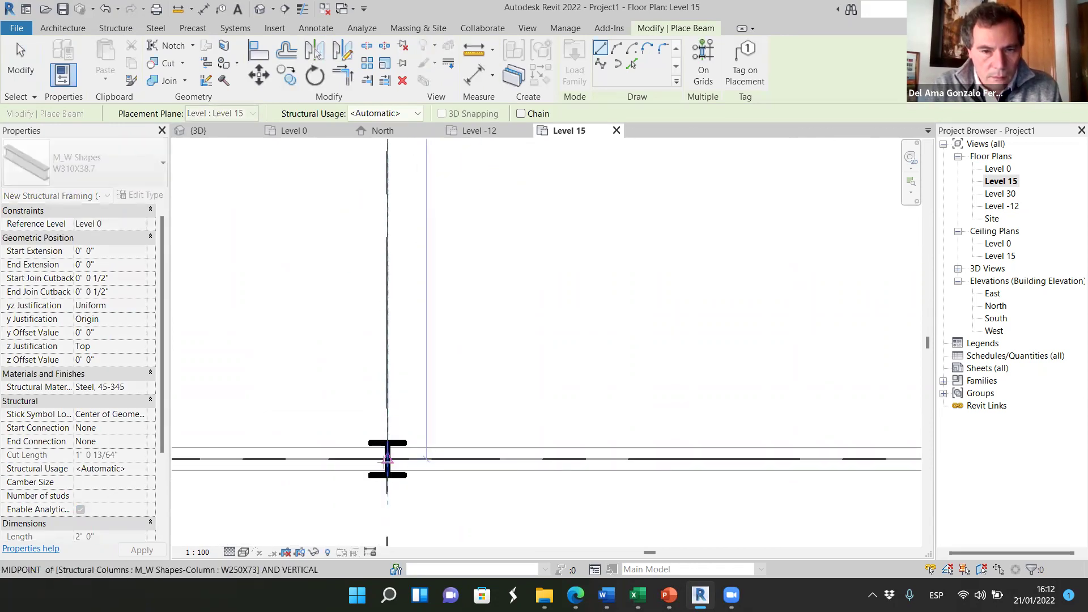
{"action": "left_click", "coordinate": [331, 477]}
{"action": "scroll", "coordinate": [429, 293], "scroll_direction": "down", "scroll_amount": 4}
- Draw a W310X38.7 beam on grid 3 between the columns at grids A and B
{"action": "scroll", "coordinate": [469, 221], "scroll_direction": "up", "scroll_amount": 3}
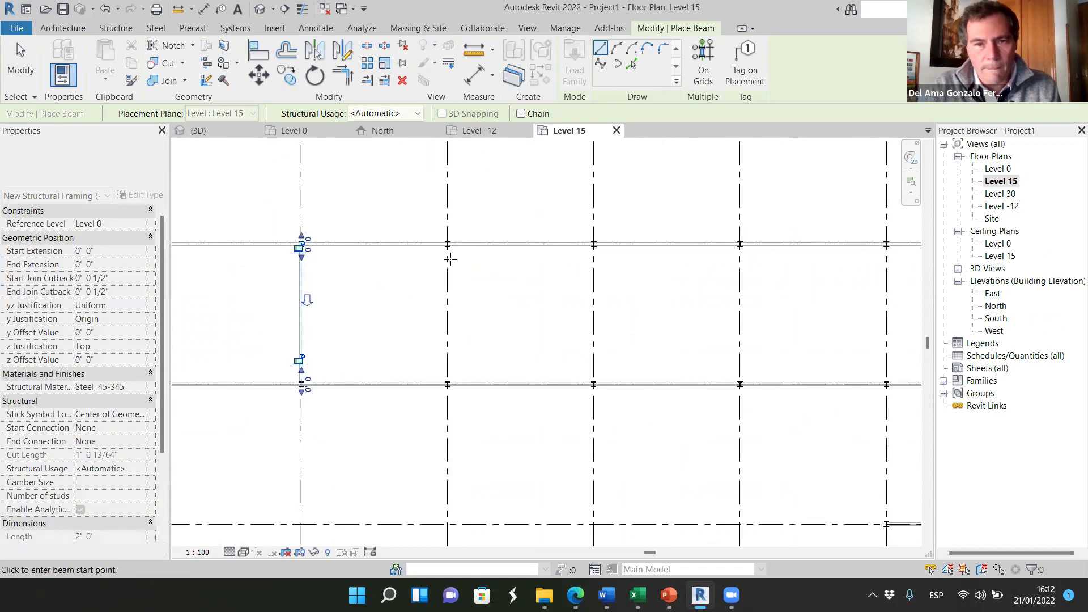
{"action": "scroll", "coordinate": [469, 222], "scroll_direction": "up", "scroll_amount": 2}
{"action": "left_click", "coordinate": [438, 218]}
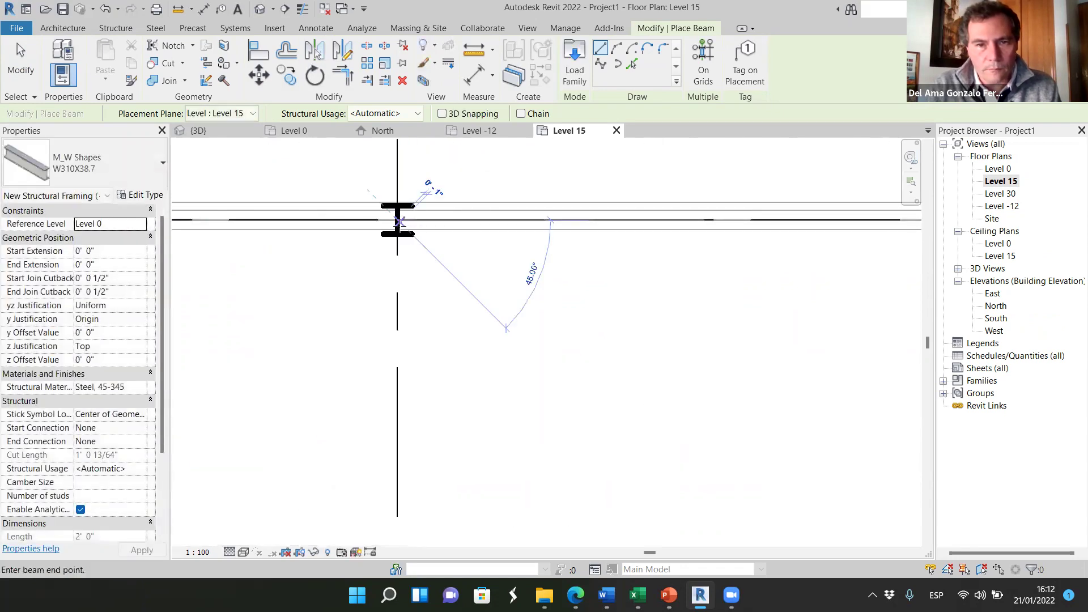
{"action": "scroll", "coordinate": [382, 277], "scroll_direction": "down", "scroll_amount": 1}
{"action": "scroll", "coordinate": [384, 275], "scroll_direction": "down", "scroll_amount": 2}
{"action": "scroll", "coordinate": [377, 463], "scroll_direction": "up", "scroll_amount": 3}
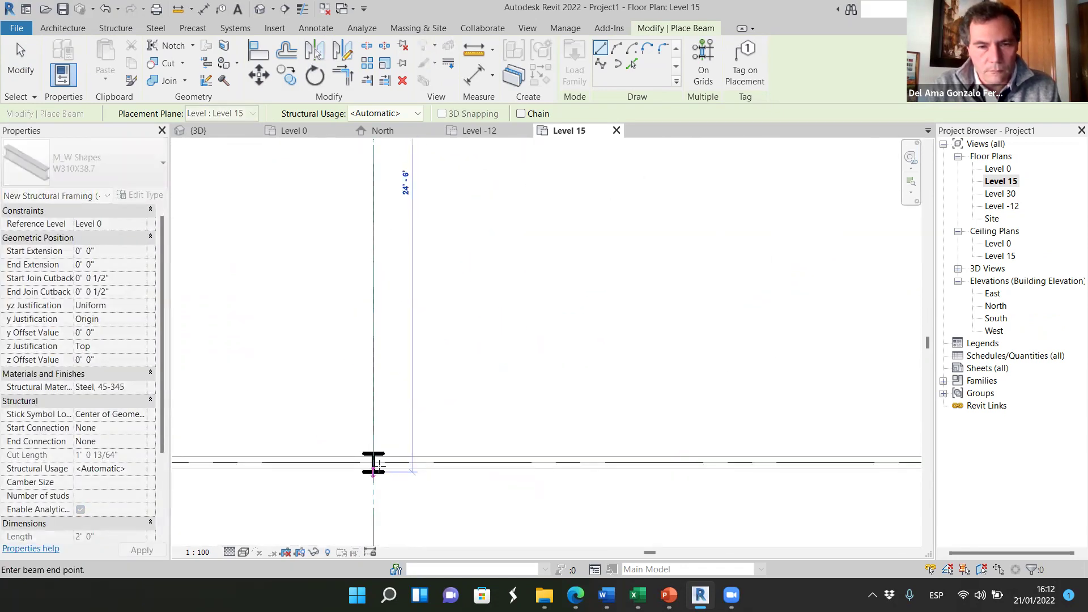
{"action": "left_click", "coordinate": [373, 463]}
{"action": "scroll", "coordinate": [362, 381], "scroll_direction": "down", "scroll_amount": 2}
- Draw a W310X38.7 beam on grid 4 between the columns at grids A and B
{"action": "scroll", "coordinate": [493, 286], "scroll_direction": "up", "scroll_amount": 3}
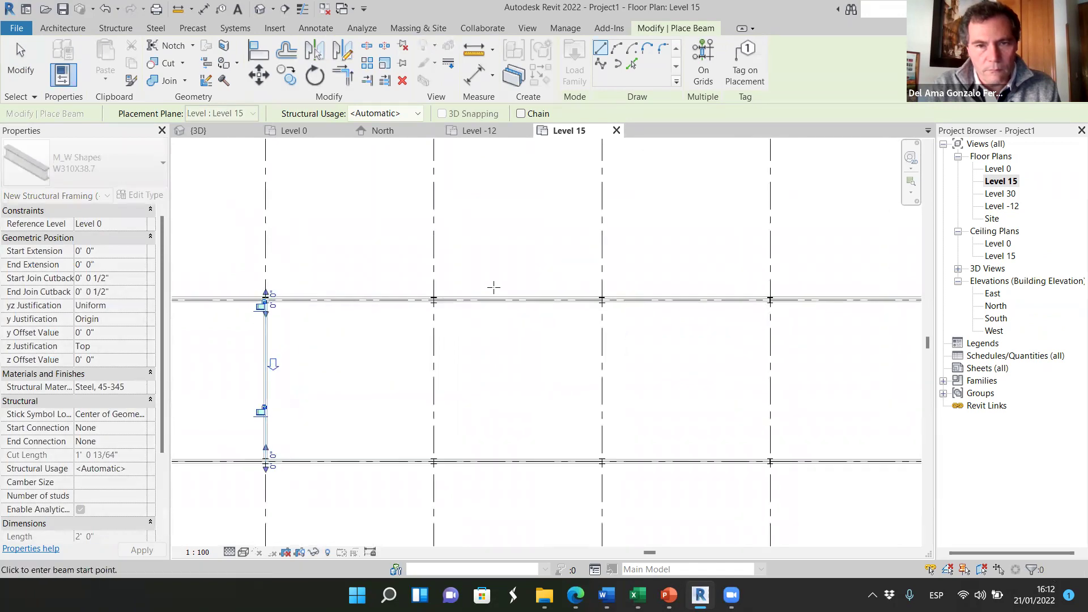
{"action": "scroll", "coordinate": [356, 312], "scroll_direction": "up", "scroll_amount": 1}
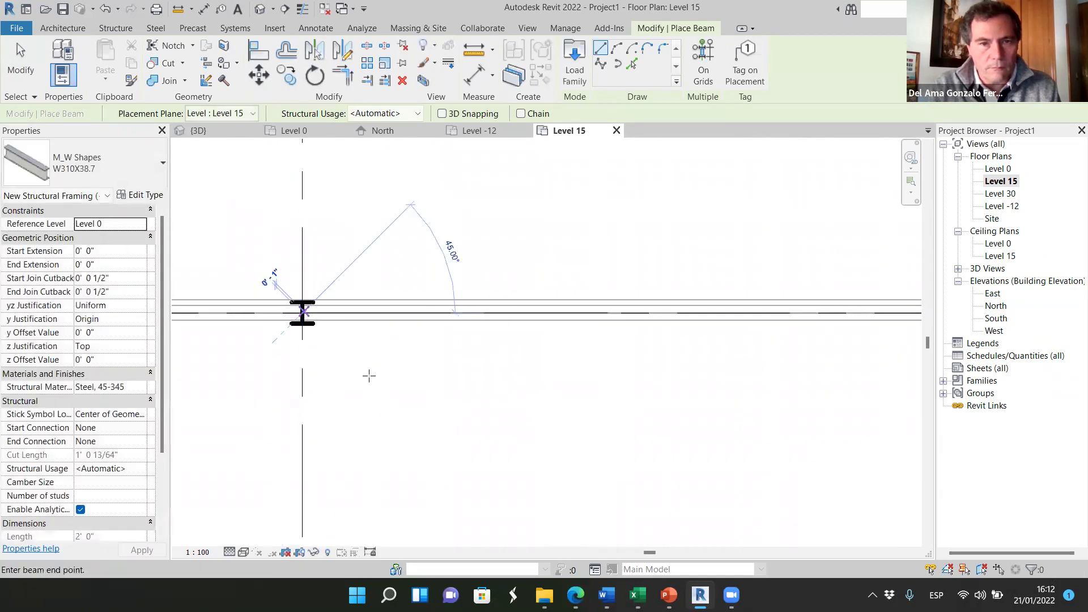
{"action": "scroll", "coordinate": [369, 376], "scroll_direction": "down", "scroll_amount": 2}
{"action": "scroll", "coordinate": [400, 377], "scroll_direction": "up", "scroll_amount": 3}
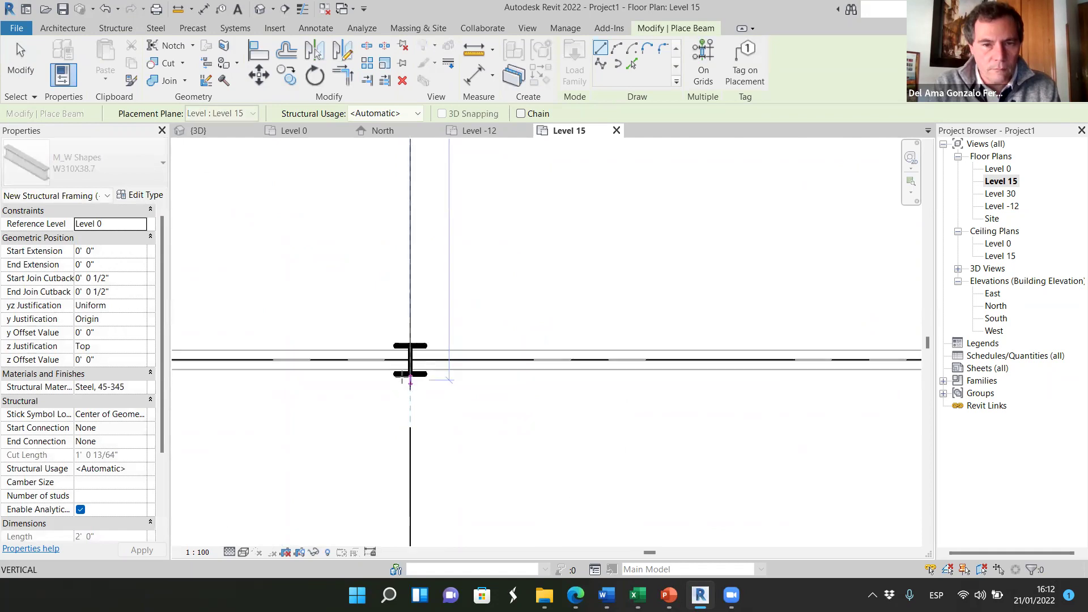
{"action": "scroll", "coordinate": [402, 379], "scroll_direction": "up", "scroll_amount": 1}
{"action": "left_click", "coordinate": [411, 357]}
{"action": "scroll", "coordinate": [377, 358], "scroll_direction": "down", "scroll_amount": 3}
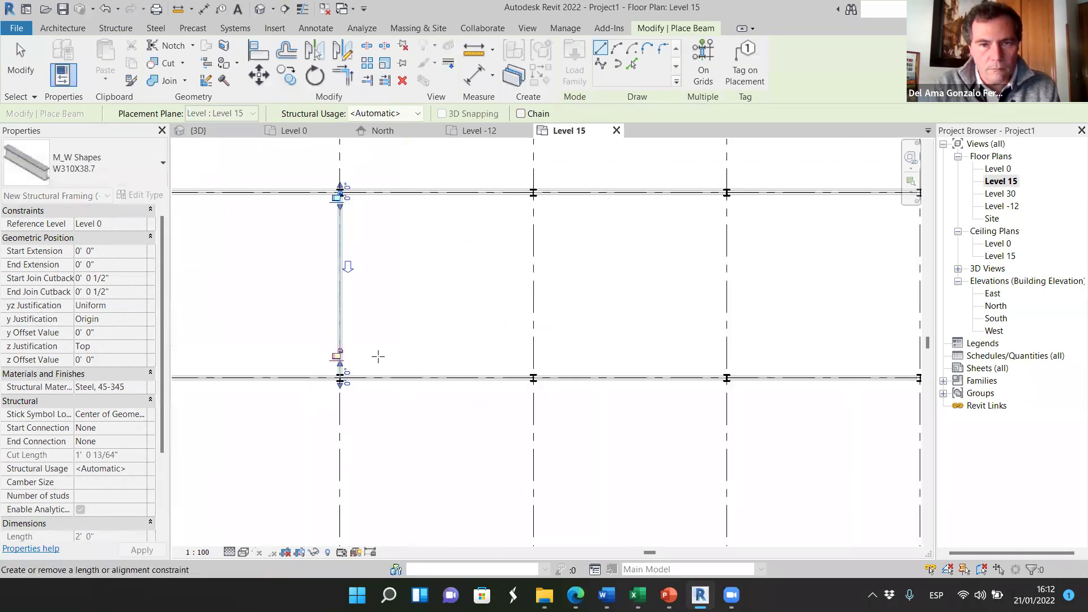
- Draw a W310X38.7 beam on grid 5 between the columns at grids A and B
{"action": "scroll", "coordinate": [489, 244], "scroll_direction": "up", "scroll_amount": 2}
{"action": "scroll", "coordinate": [488, 243], "scroll_direction": "up", "scroll_amount": 2}
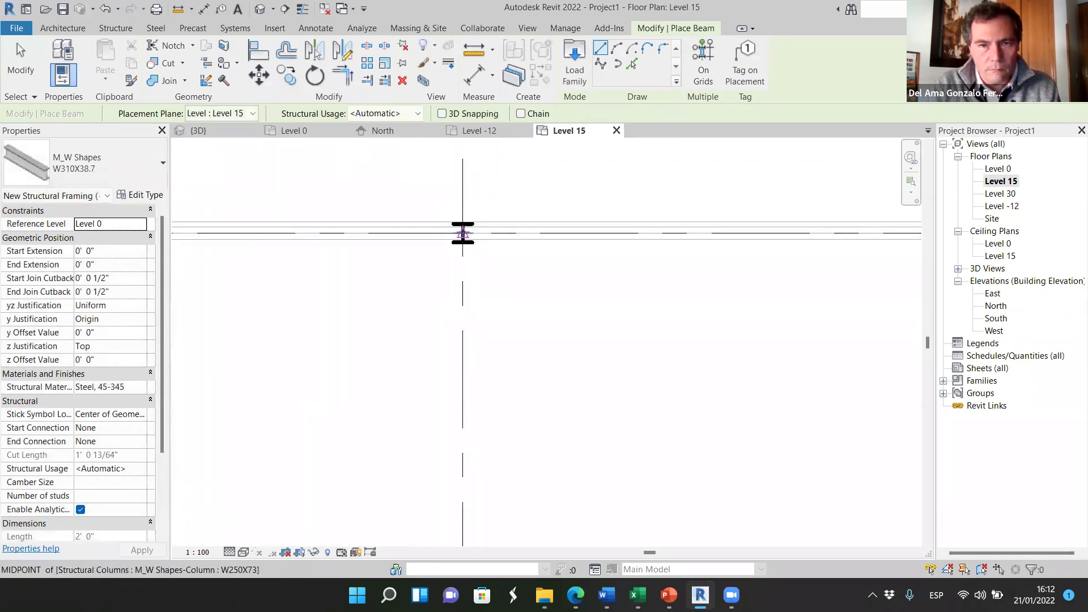
{"action": "left_click", "coordinate": [463, 233]}
{"action": "scroll", "coordinate": [482, 340], "scroll_direction": "down", "scroll_amount": 2}
{"action": "scroll", "coordinate": [487, 364], "scroll_direction": "up", "scroll_amount": 2}
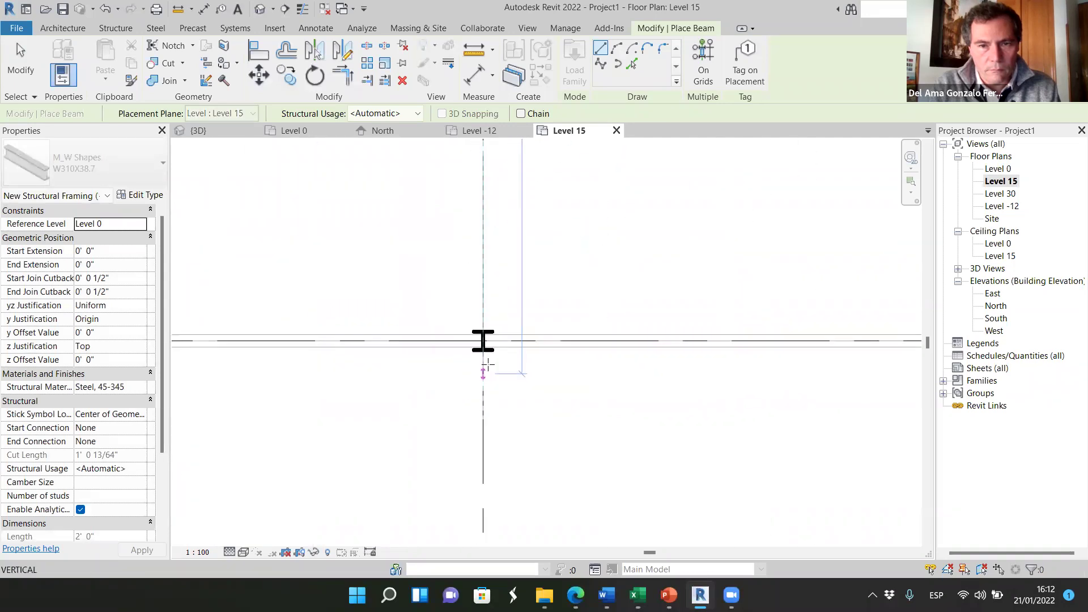
{"action": "scroll", "coordinate": [488, 364], "scroll_direction": "up", "scroll_amount": 1}
{"action": "left_click", "coordinate": [487, 323]}
{"action": "scroll", "coordinate": [326, 404], "scroll_direction": "down", "scroll_amount": 2}
{"action": "key", "text": "Escape"}
- Draw a W310X38.7 beam on grid 6 between the columns at grids A and B
{"action": "scroll", "coordinate": [353, 316], "scroll_direction": "down", "scroll_amount": 2}
{"action": "scroll", "coordinate": [445, 334], "scroll_direction": "up", "scroll_amount": 2}
{"action": "scroll", "coordinate": [404, 301], "scroll_direction": "up", "scroll_amount": 3}
{"action": "scroll", "coordinate": [404, 301], "scroll_direction": "up", "scroll_amount": 1}
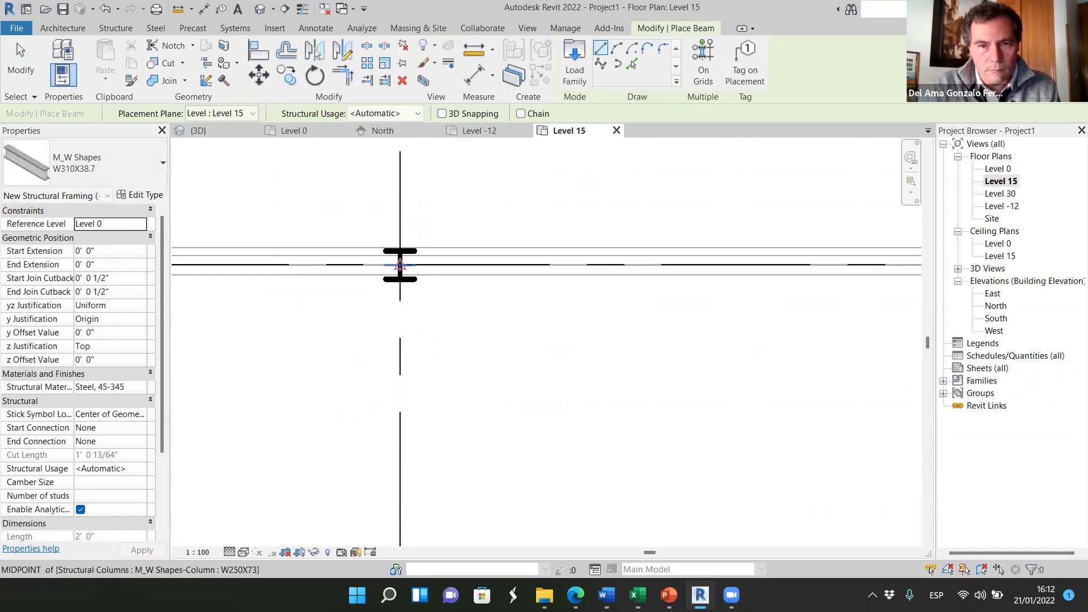
{"action": "left_click", "coordinate": [400, 265]}
{"action": "scroll", "coordinate": [400, 265], "scroll_direction": "down", "scroll_amount": 2}
{"action": "scroll", "coordinate": [431, 340], "scroll_direction": "up", "scroll_amount": 2}
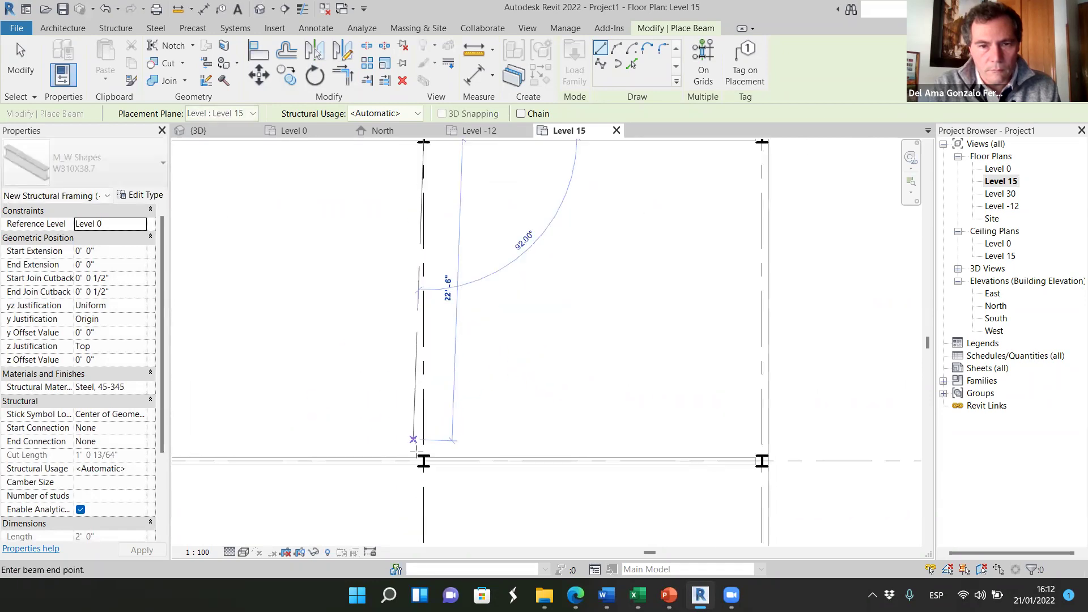
{"action": "left_click", "coordinate": [429, 462]}
{"action": "scroll", "coordinate": [461, 371], "scroll_direction": "down", "scroll_amount": 2}
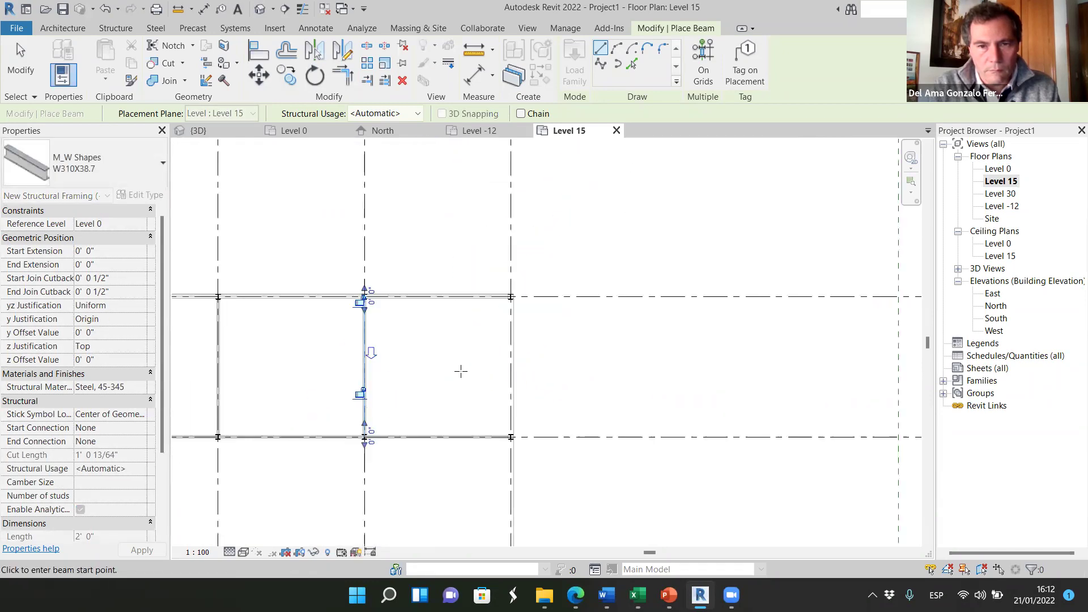
- Draw one continuous W310X38.7 beam along grid 6 from the column at grid B to the column at grid F
{"action": "scroll", "coordinate": [406, 372], "scroll_direction": "up", "scroll_amount": 3}
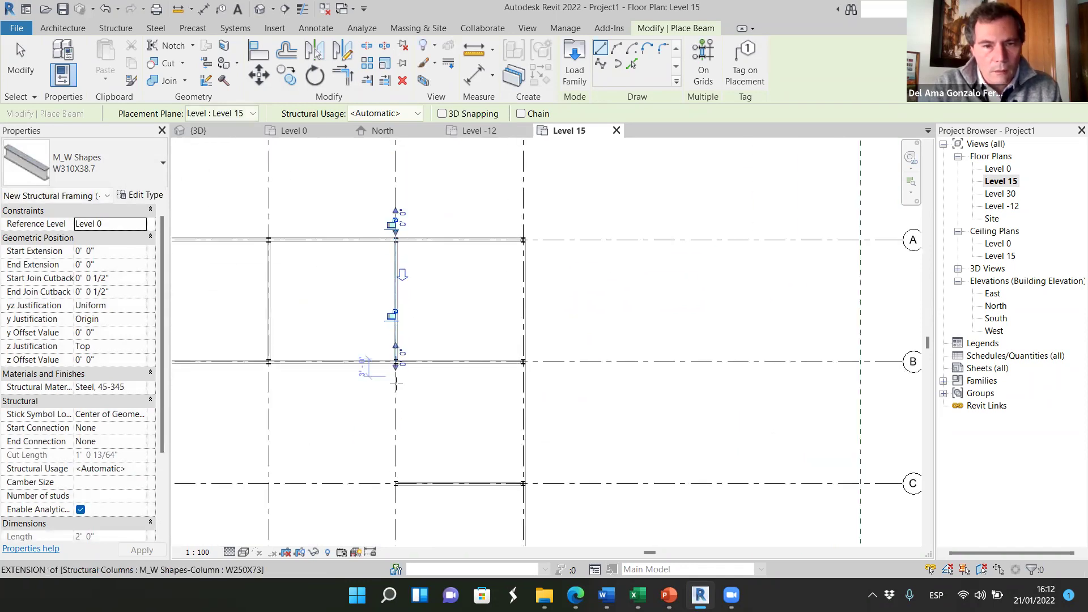
{"action": "scroll", "coordinate": [393, 333], "scroll_direction": "up", "scroll_amount": 1}
{"action": "scroll", "coordinate": [409, 329], "scroll_direction": "up", "scroll_amount": 3}
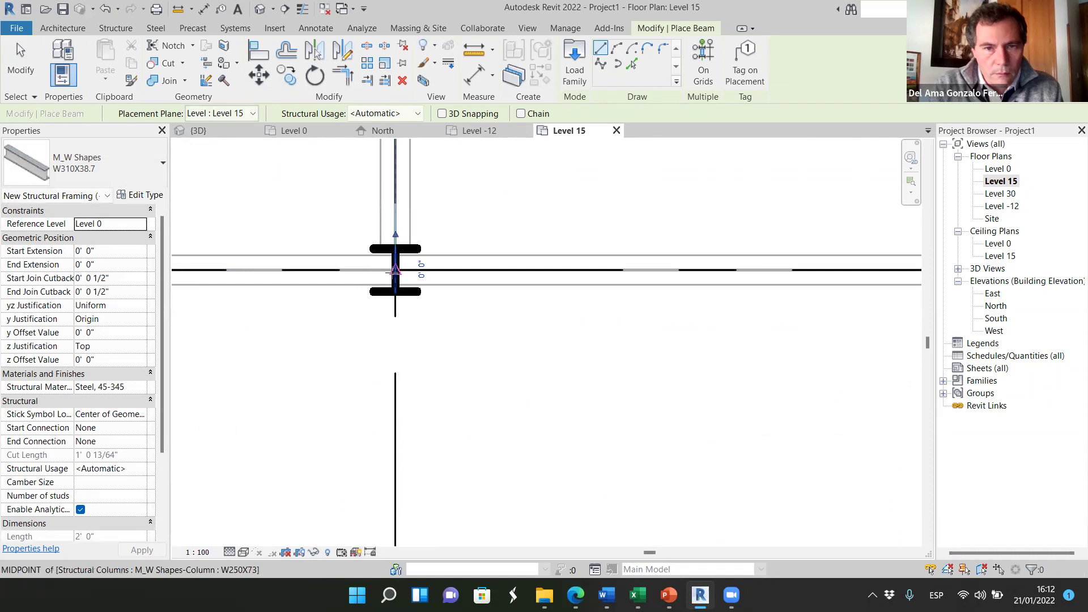
{"action": "left_click", "coordinate": [395, 270]}
{"action": "scroll", "coordinate": [418, 252], "scroll_direction": "down", "scroll_amount": 6}
{"action": "scroll", "coordinate": [435, 440], "scroll_direction": "up", "scroll_amount": 5}
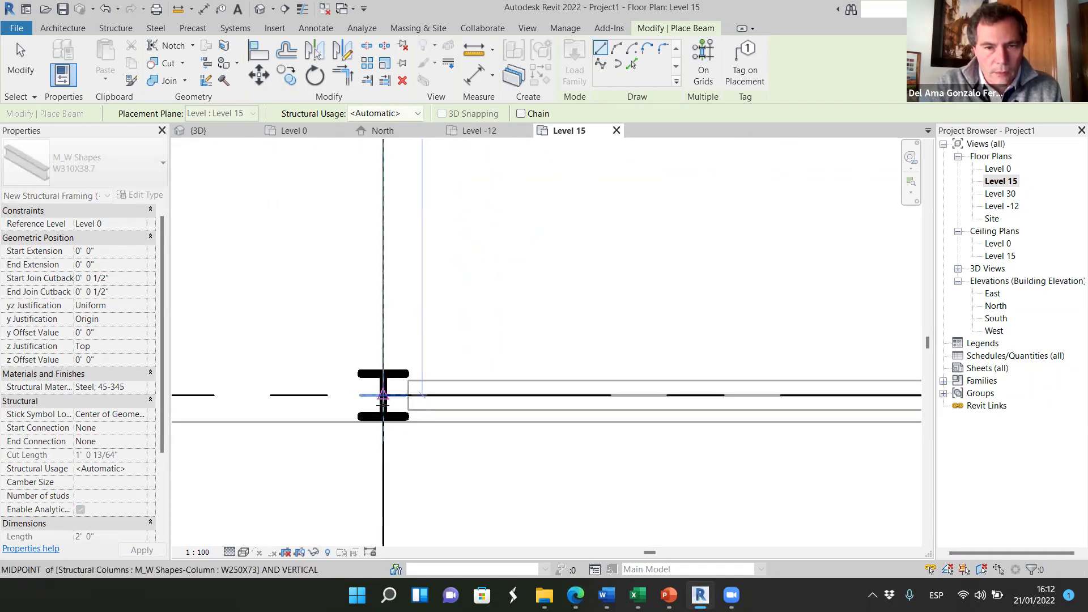
{"action": "left_click", "coordinate": [383, 397]}
{"action": "scroll", "coordinate": [375, 409], "scroll_direction": "down", "scroll_amount": 5}
- Draw one continuous W310X38.7 beam along grid 7 from the column at grid F to the column at grid A
{"action": "scroll", "coordinate": [635, 405], "scroll_direction": "up", "scroll_amount": 4}
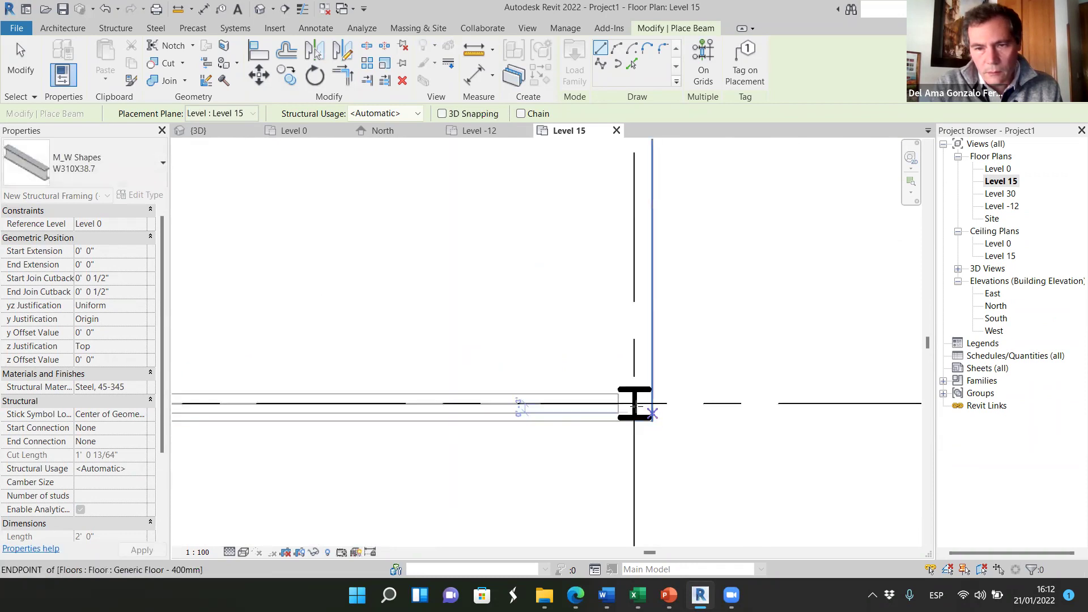
{"action": "left_click", "coordinate": [634, 405]}
{"action": "scroll", "coordinate": [587, 499], "scroll_direction": "down", "scroll_amount": 6}
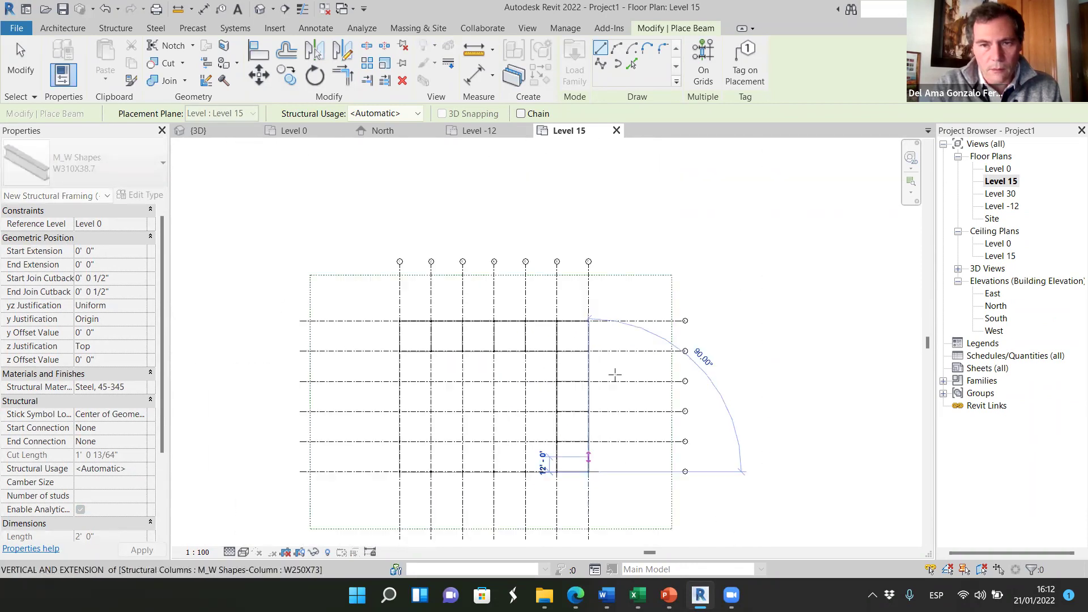
{"action": "scroll", "coordinate": [578, 341], "scroll_direction": "up", "scroll_amount": 8}
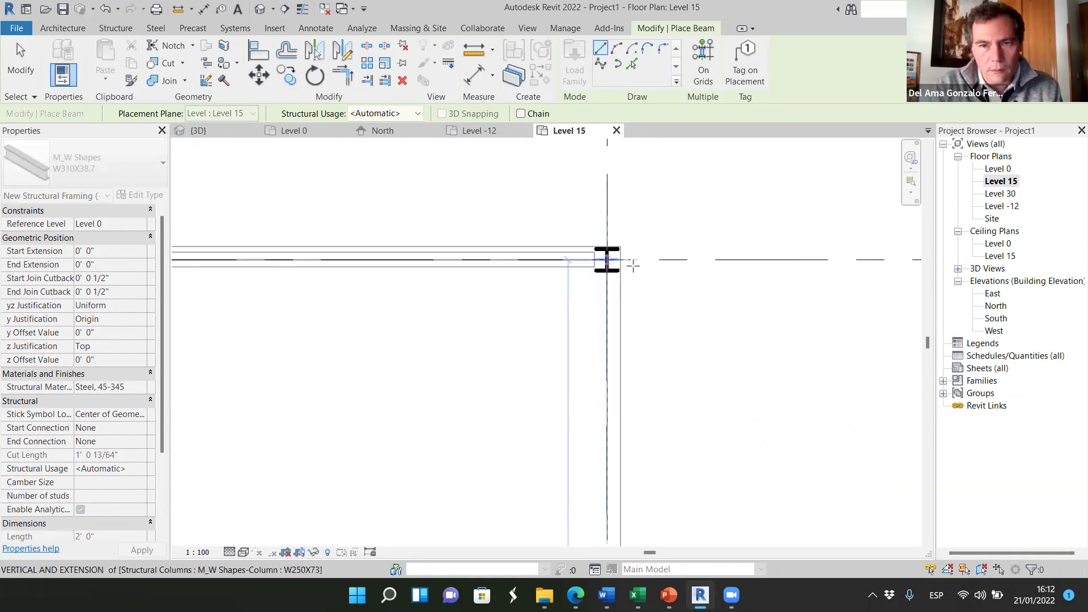
{"action": "left_click", "coordinate": [593, 257]}
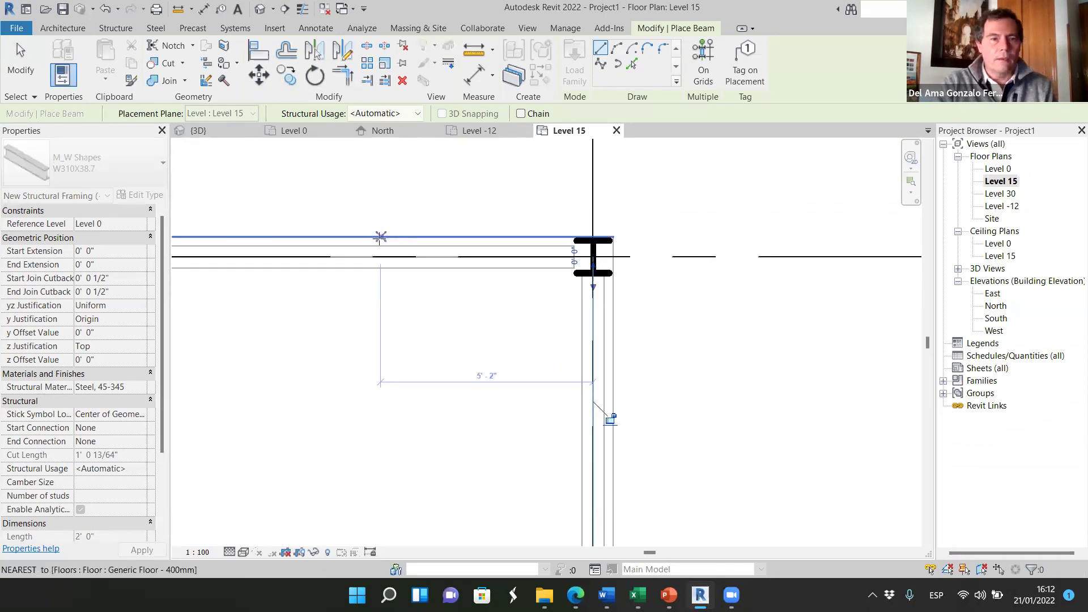
- Finish beam placement and examine the Level 15 beam framing in the 3D view
{"action": "left_click", "coordinate": [199, 131]}
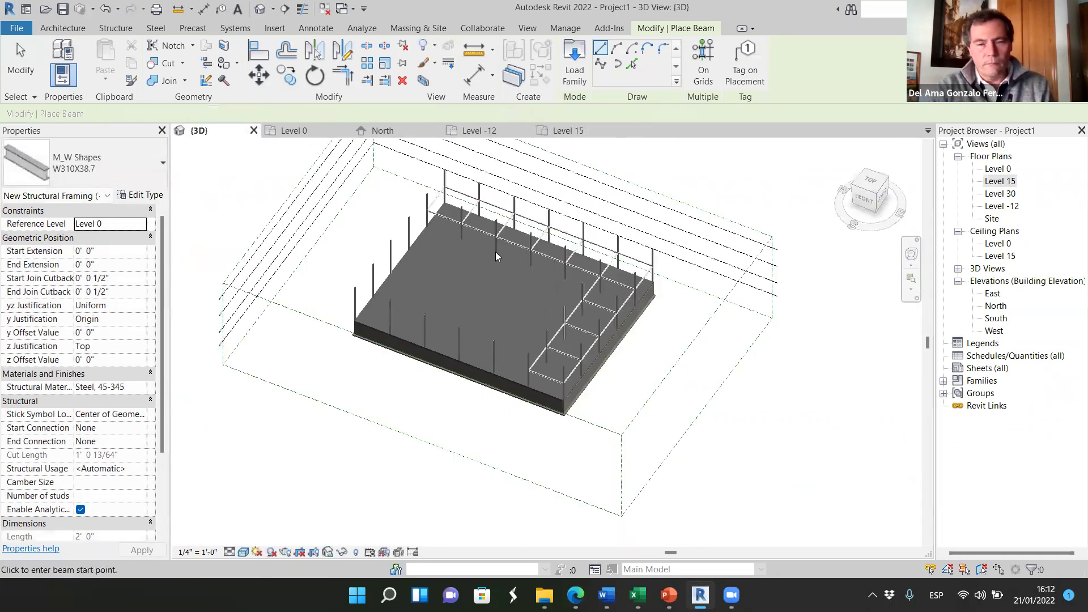
{"action": "scroll", "coordinate": [495, 256], "scroll_direction": "down", "scroll_amount": 2}
{"action": "key", "text": "Escape"}
{"action": "key", "text": "Escape"}
{"action": "scroll", "coordinate": [622, 358], "scroll_direction": "up", "scroll_amount": 3}
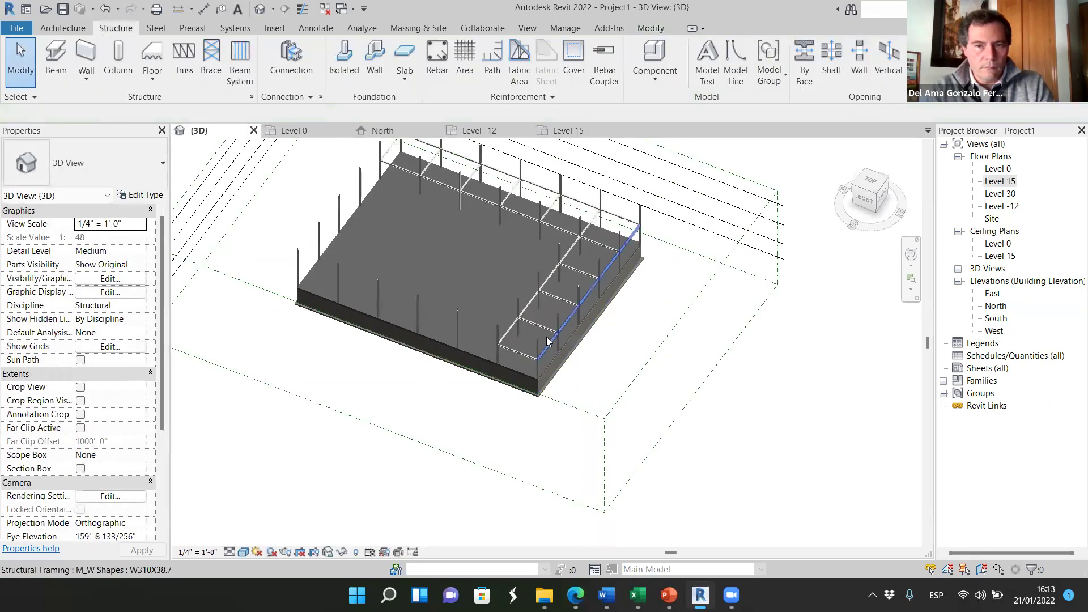
{"action": "middle_click_drag", "start_coordinate": [533, 366], "coordinate": [579, 431], "text": "shift"}
{"action": "scroll", "coordinate": [533, 364], "scroll_direction": "down", "scroll_amount": 1}
{"action": "right_click", "coordinate": [600, 425]}
{"action": "key", "text": "Escape"}
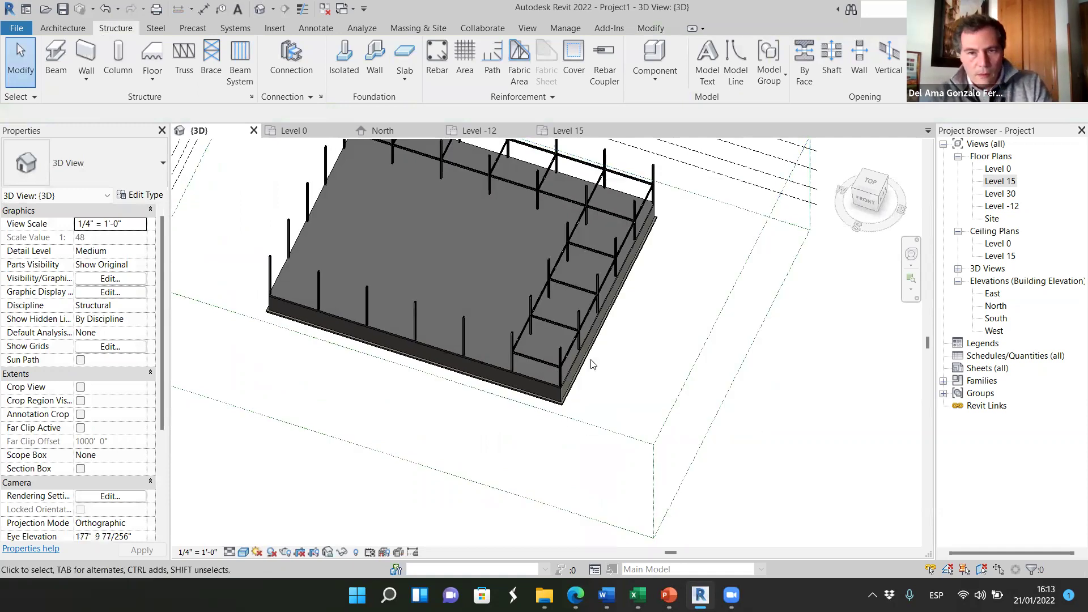
- Examine the Level 15 beam framing and the beam-to-column joints above the basement in the 3D view
{"action": "scroll", "coordinate": [553, 398], "scroll_direction": "up", "scroll_amount": 3}
{"action": "scroll", "coordinate": [498, 356], "scroll_direction": "down", "scroll_amount": 3}
{"action": "middle_click_drag", "start_coordinate": [497, 352], "coordinate": [503, 362], "text": "shift"}
{"action": "scroll", "coordinate": [571, 360], "scroll_direction": "up", "scroll_amount": 3}
{"action": "scroll", "coordinate": [571, 360], "scroll_direction": "up", "scroll_amount": 1}
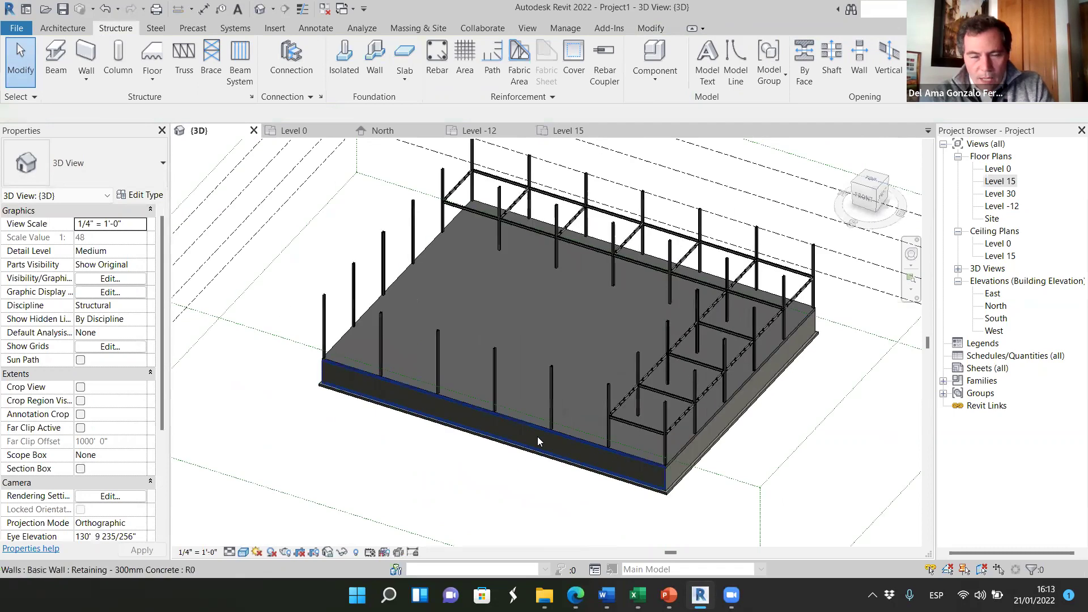
{"action": "scroll", "coordinate": [492, 363], "scroll_direction": "down", "scroll_amount": 1}
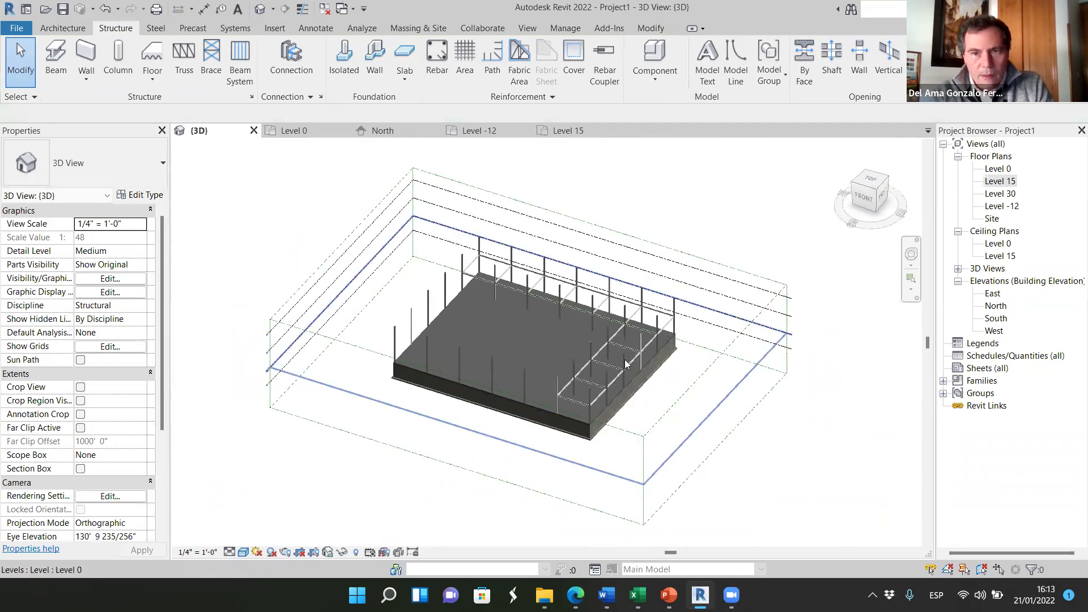
{"action": "scroll", "coordinate": [624, 436], "scroll_direction": "up", "scroll_amount": 2}
{"action": "scroll", "coordinate": [556, 448], "scroll_direction": "up", "scroll_amount": 3}
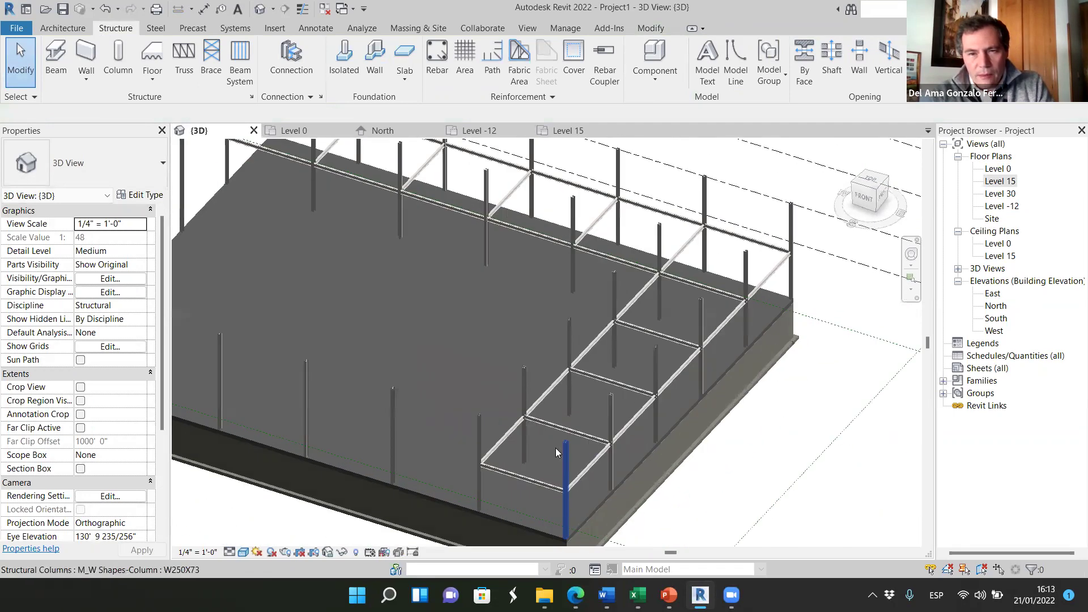
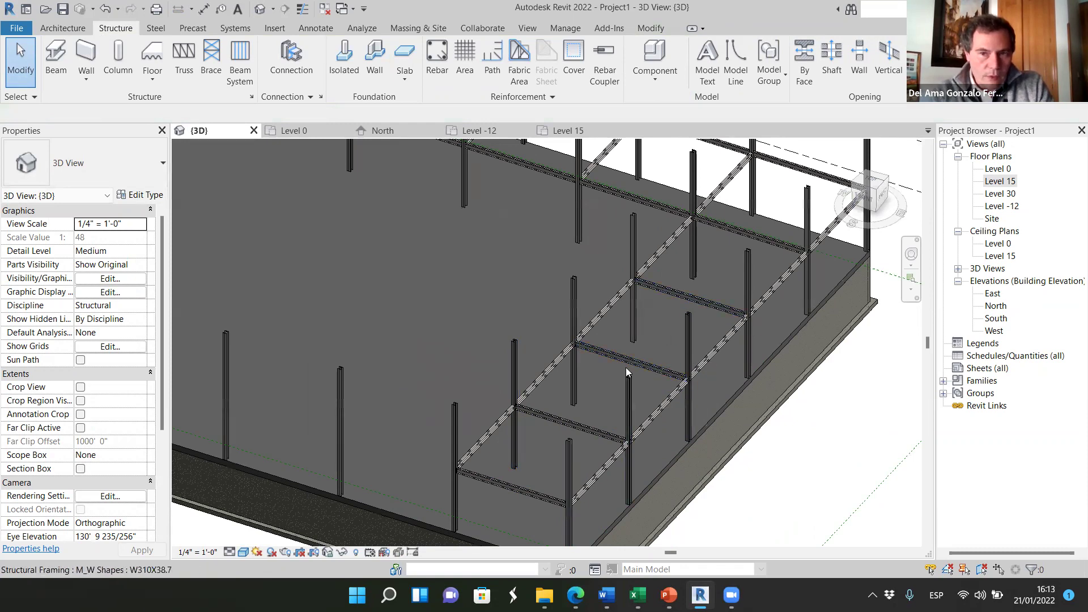
{"action": "scroll", "coordinate": [678, 392], "scroll_direction": "up", "scroll_amount": 5}
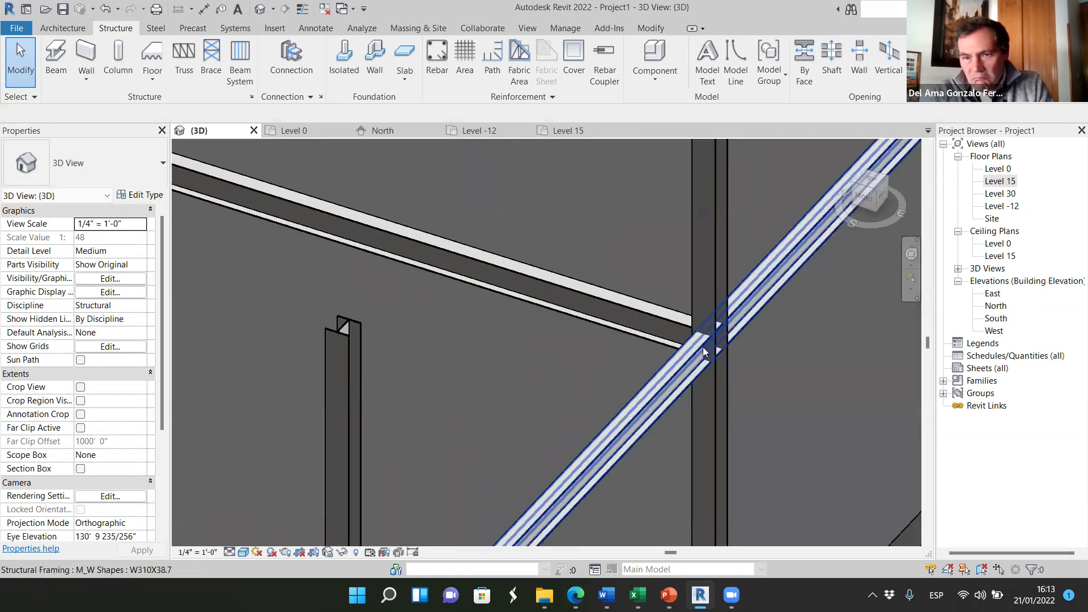
{"action": "scroll", "coordinate": [686, 336], "scroll_direction": "down", "scroll_amount": 10}
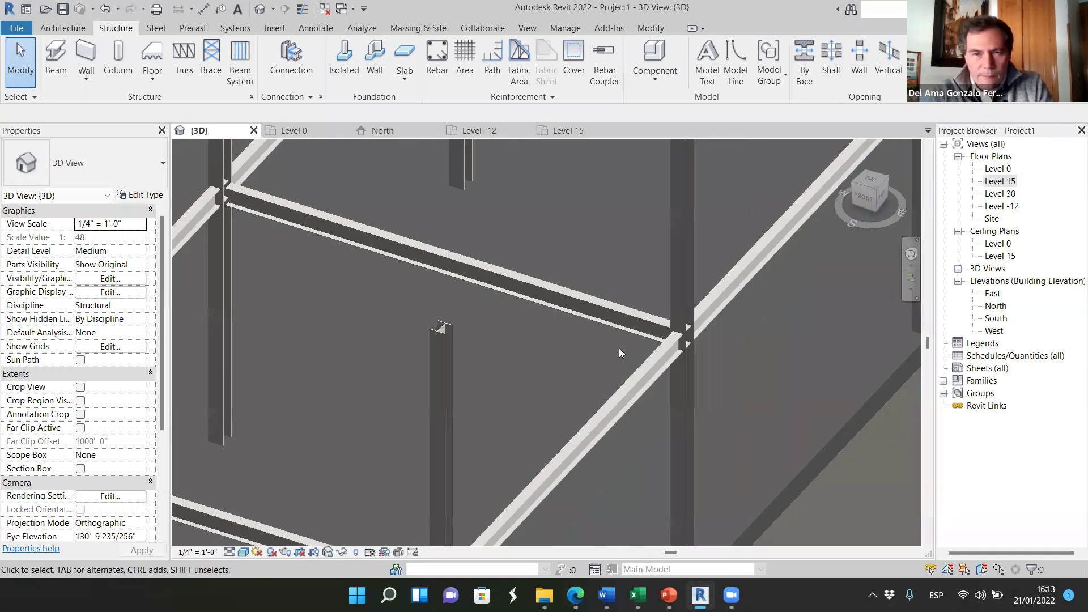
{"action": "scroll", "coordinate": [614, 279], "scroll_direction": "up", "scroll_amount": 4}
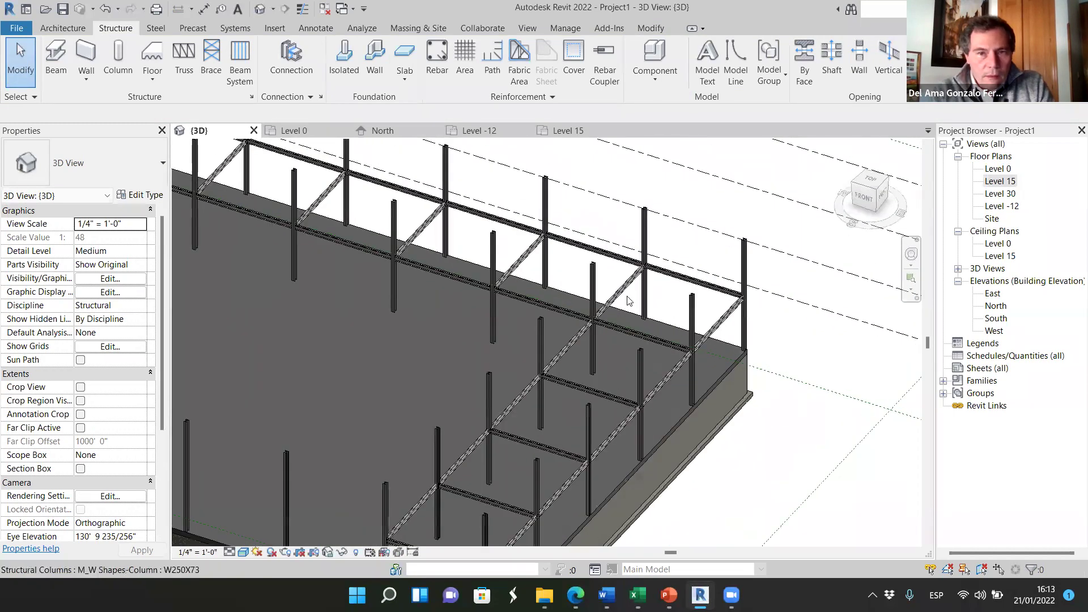
{"action": "scroll", "coordinate": [372, 208], "scroll_direction": "down", "scroll_amount": 2}
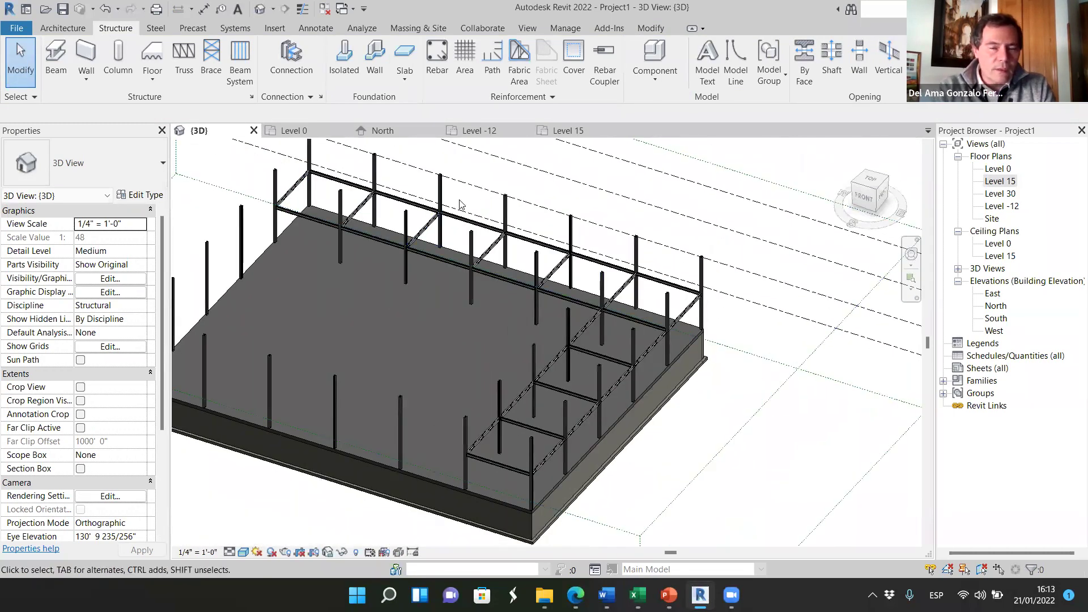
{"action": "scroll", "coordinate": [411, 237], "scroll_direction": "down", "scroll_amount": 3}
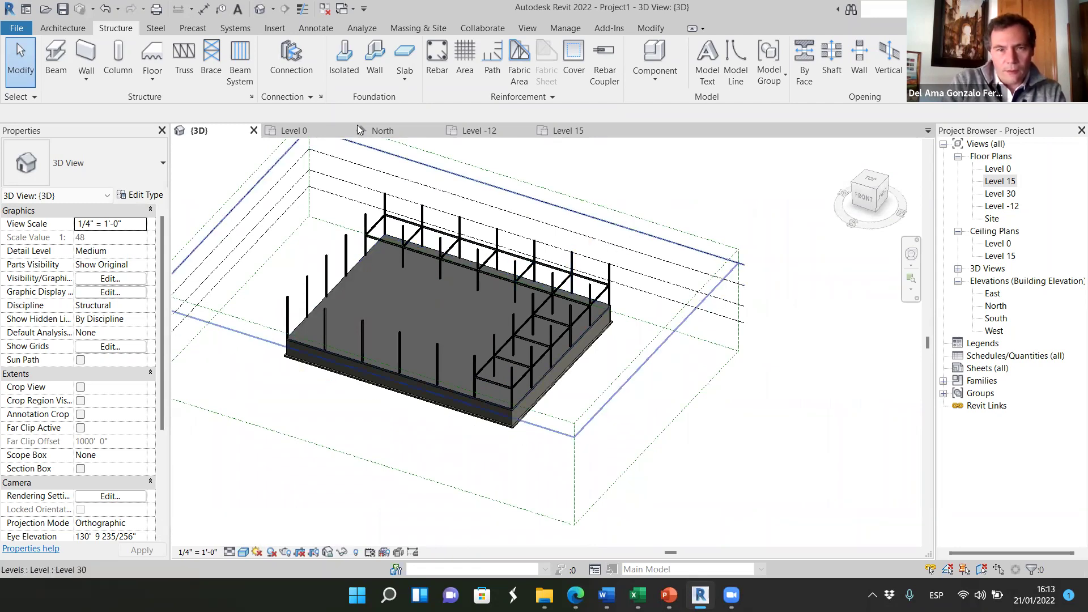
- Open the North elevation and set its detail level to Fine
{"action": "left_click", "coordinate": [390, 131]}
{"action": "scroll", "coordinate": [709, 318], "scroll_direction": "down", "scroll_amount": 2}
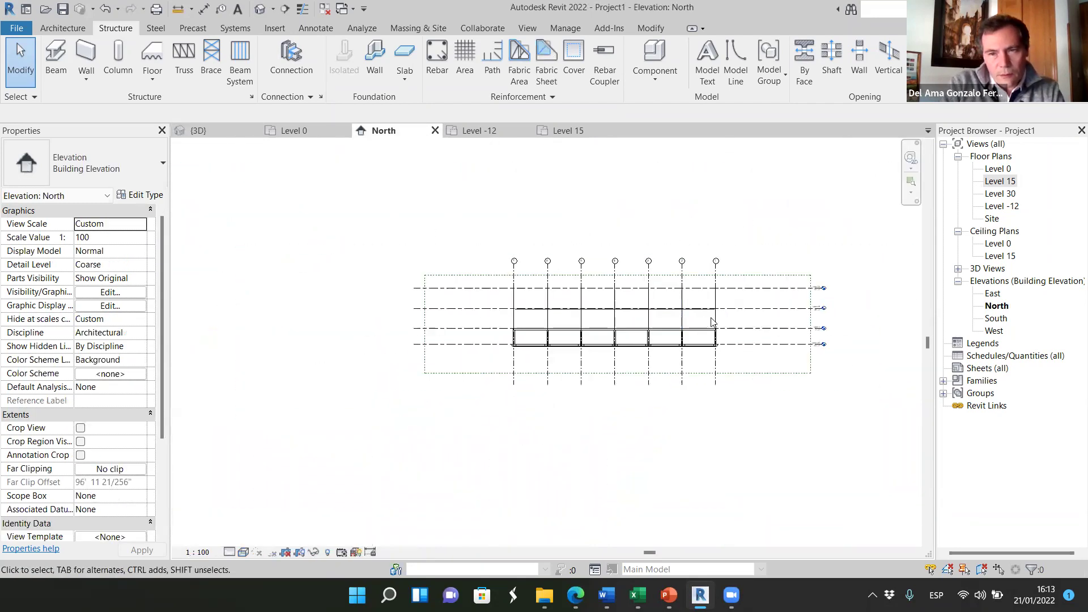
{"action": "scroll", "coordinate": [742, 317], "scroll_direction": "up", "scroll_amount": 4}
{"action": "scroll", "coordinate": [765, 306], "scroll_direction": "down", "scroll_amount": 2}
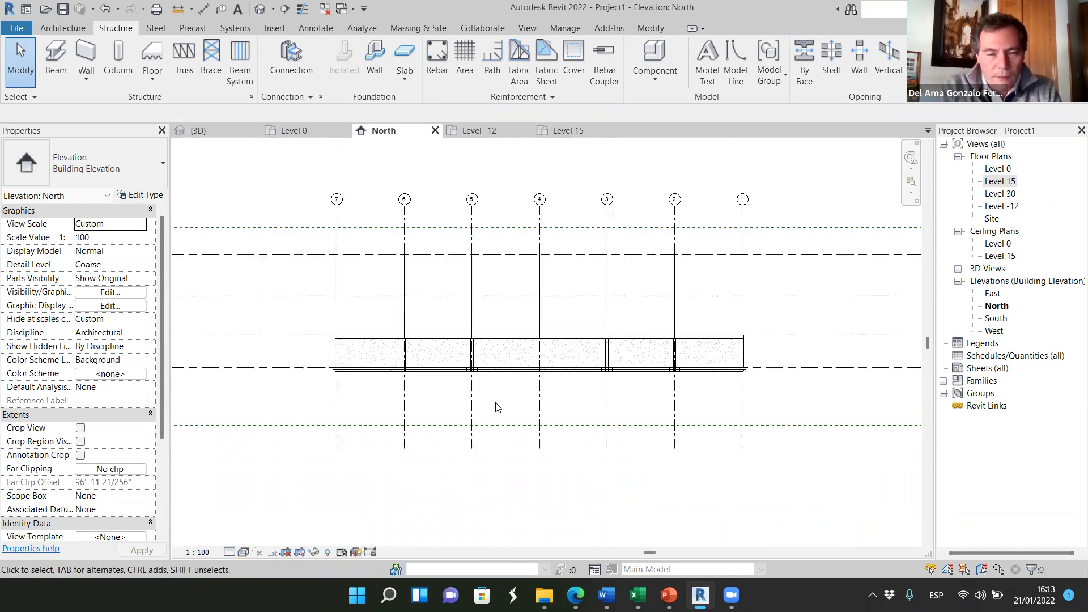
{"action": "scroll", "coordinate": [740, 313], "scroll_direction": "up", "scroll_amount": 2}
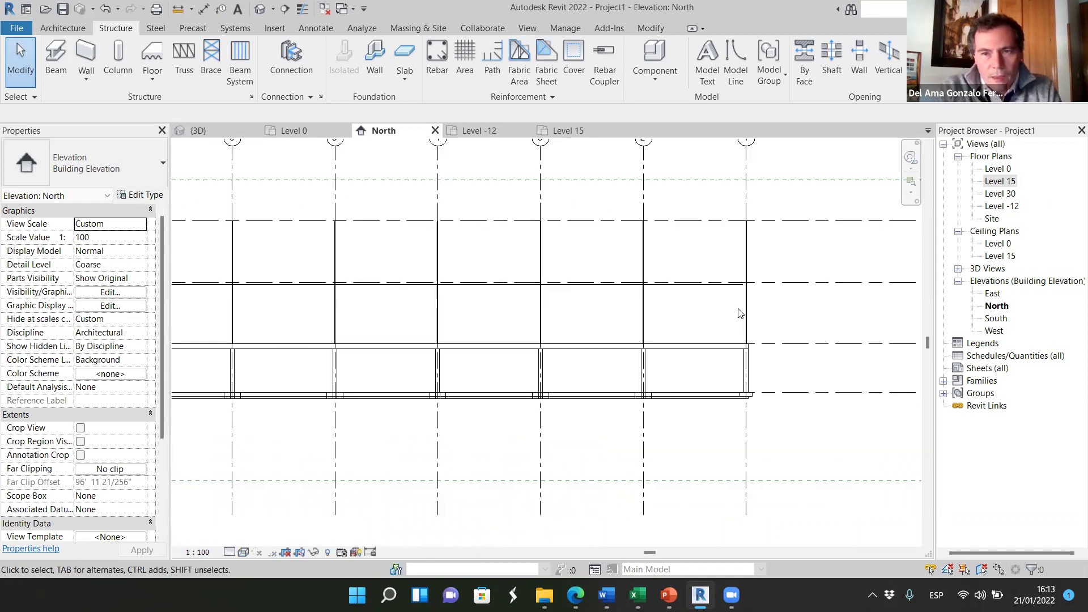
{"action": "scroll", "coordinate": [479, 376], "scroll_direction": "down", "scroll_amount": 2}
{"action": "scroll", "coordinate": [428, 377], "scroll_direction": "up", "scroll_amount": 6}
{"action": "scroll", "coordinate": [509, 374], "scroll_direction": "down", "scroll_amount": 3}
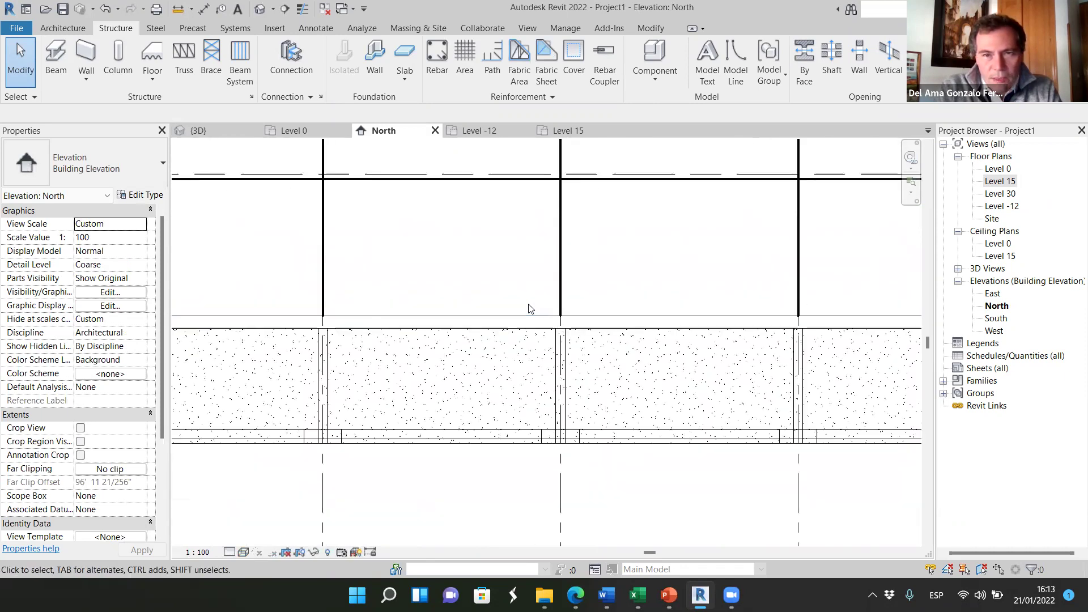
{"action": "scroll", "coordinate": [529, 309], "scroll_direction": "up", "scroll_amount": 3}
{"action": "scroll", "coordinate": [576, 337], "scroll_direction": "up", "scroll_amount": 5}
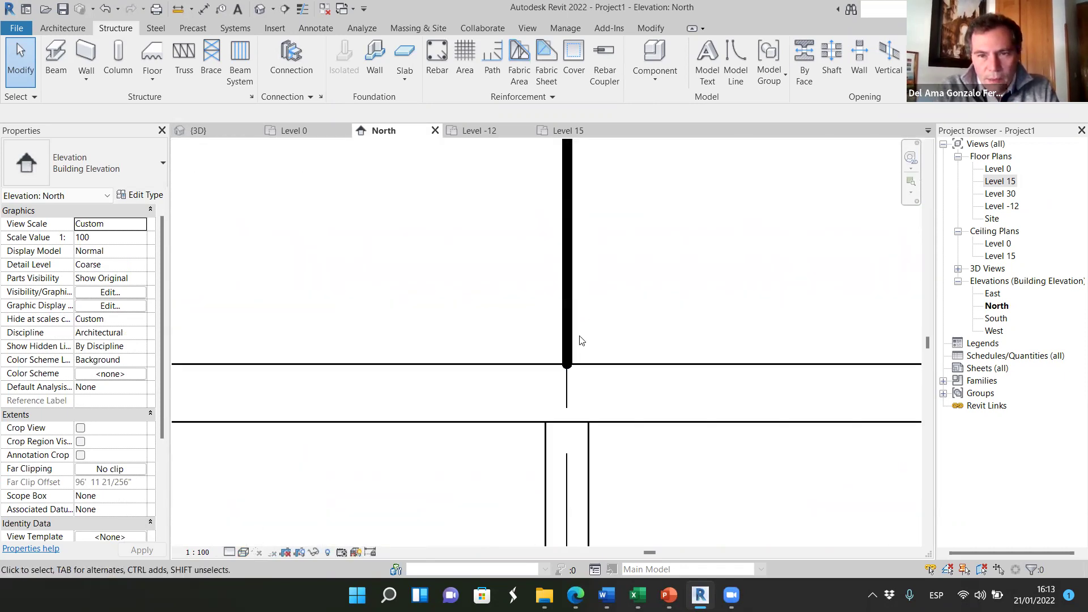
{"action": "scroll", "coordinate": [419, 416], "scroll_direction": "down", "scroll_amount": 3}
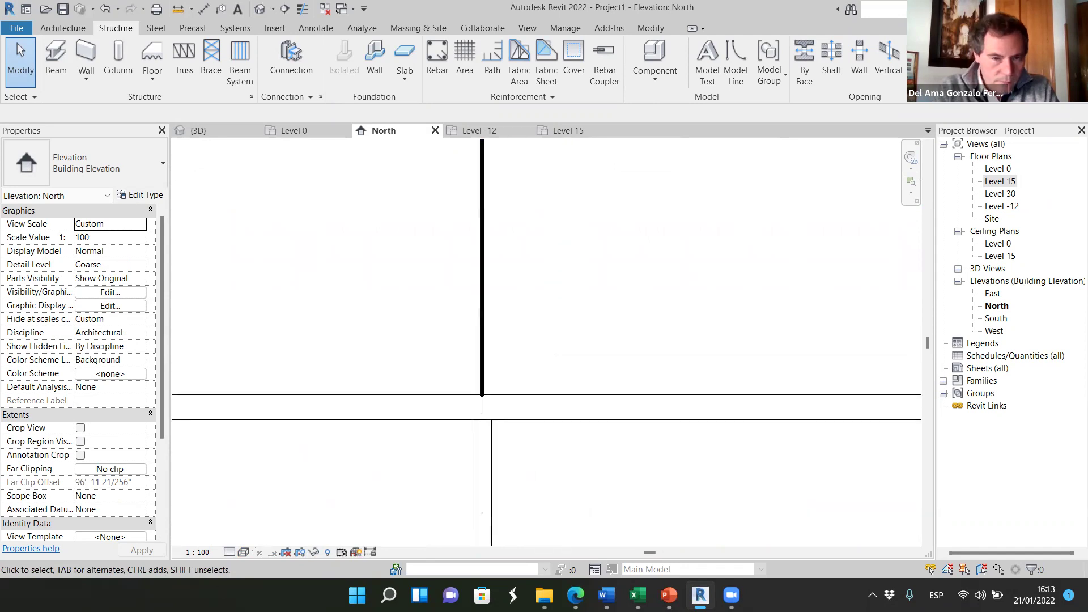
{"action": "left_click", "coordinate": [229, 553]}
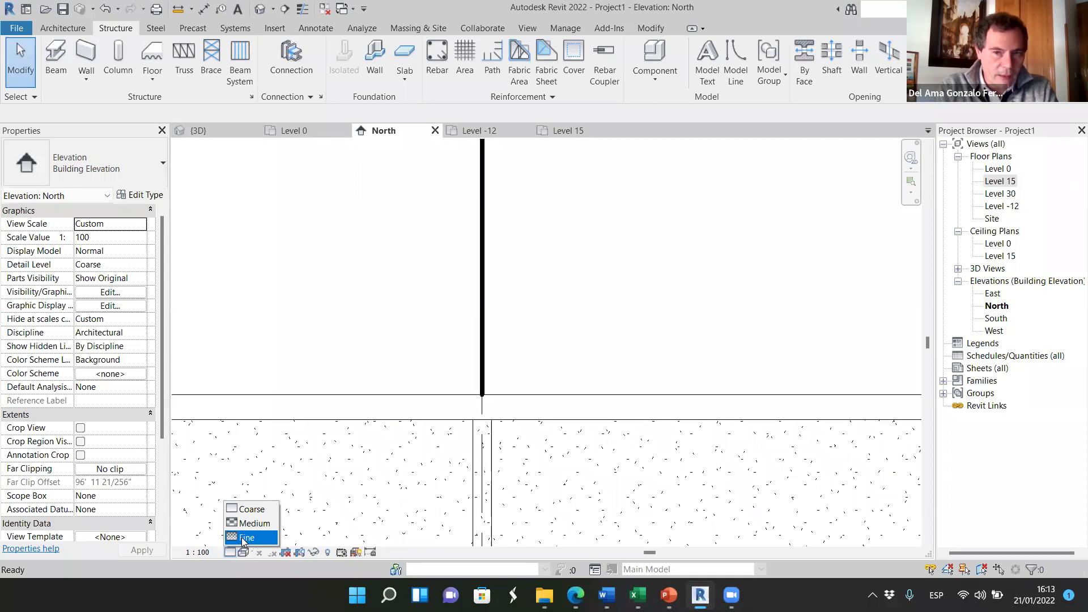
{"action": "left_click", "coordinate": [243, 538]}
- Copy all W310X38.7 beams from Level 15 straight up to Level 30 in the North elevation, with Multiple on and Constrain off
{"action": "scroll", "coordinate": [496, 347], "scroll_direction": "down", "scroll_amount": 5}
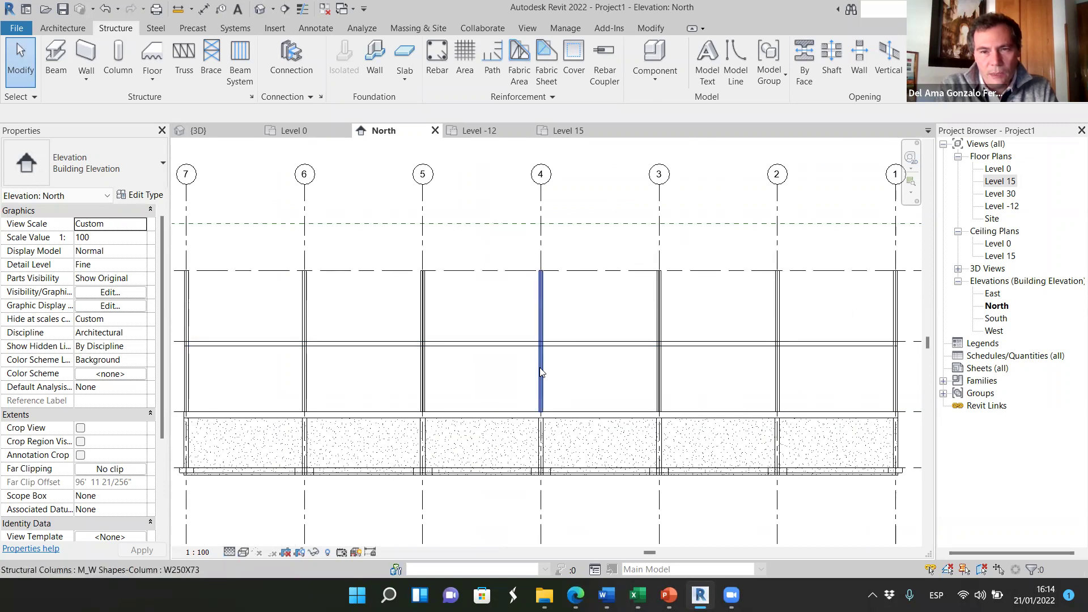
{"action": "scroll", "coordinate": [509, 319], "scroll_direction": "down", "scroll_amount": 2}
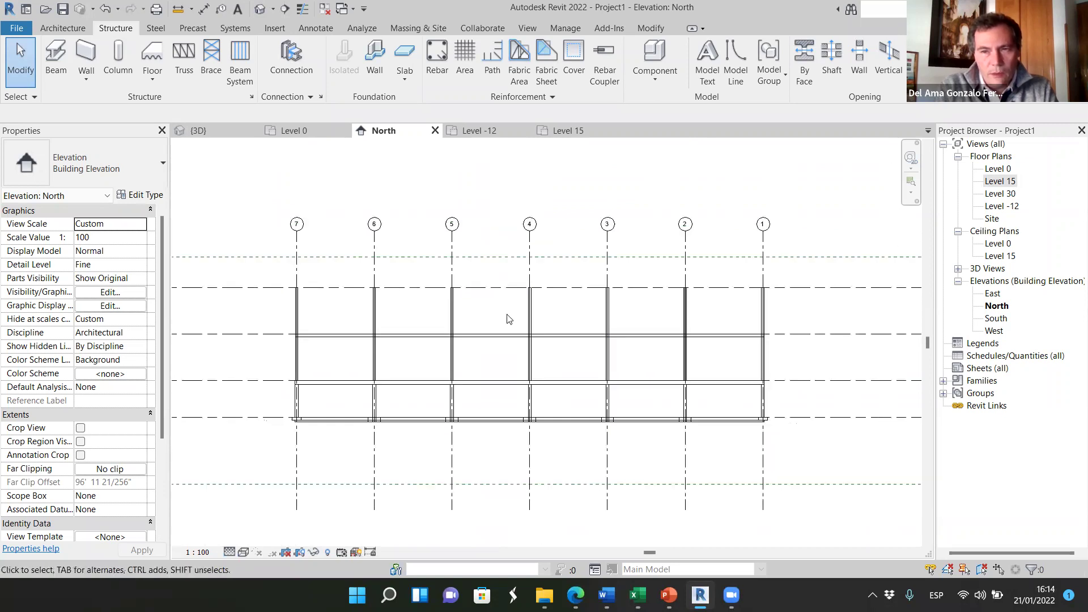
{"action": "scroll", "coordinate": [767, 278], "scroll_direction": "up", "scroll_amount": 3}
{"action": "scroll", "coordinate": [503, 403], "scroll_direction": "down", "scroll_amount": 3}
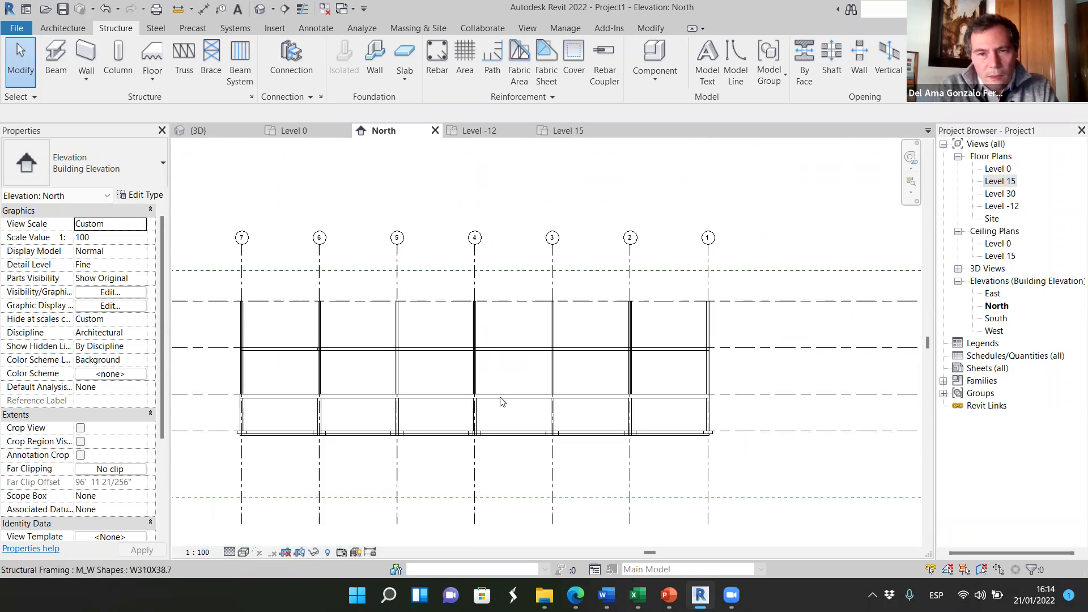
{"action": "left_click_drag", "start_coordinate": [217, 374], "coordinate": [736, 362]}
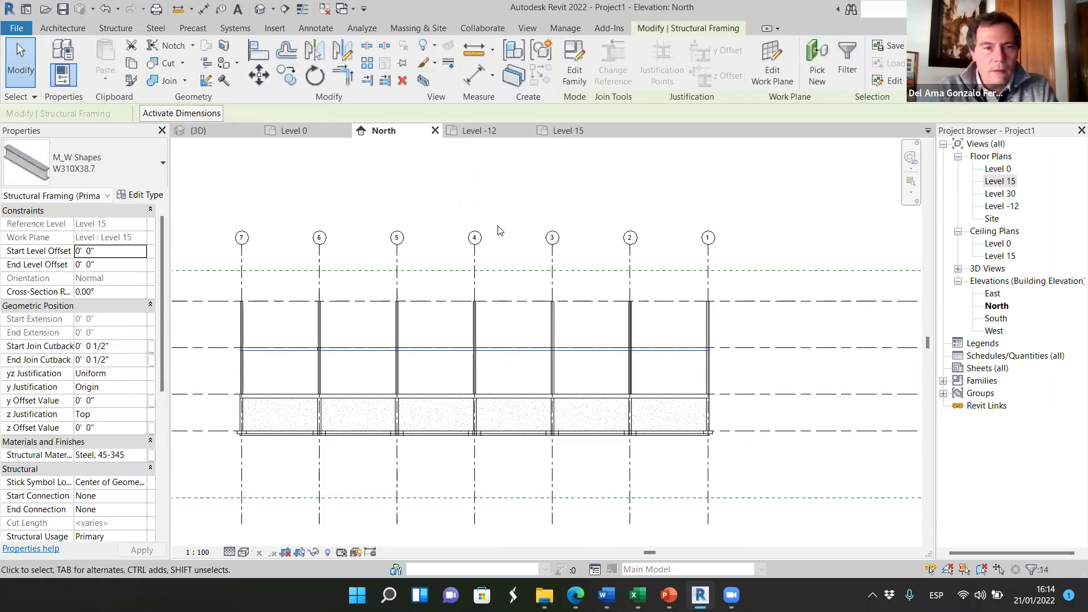
{"action": "left_click", "coordinate": [282, 80]}
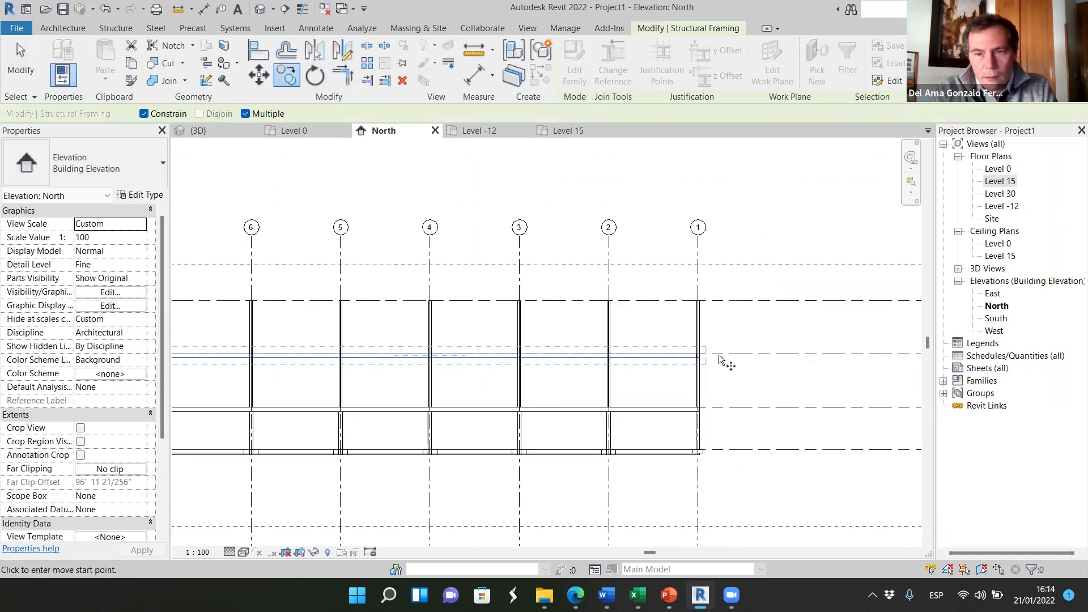
{"action": "scroll", "coordinate": [726, 362], "scroll_direction": "up", "scroll_amount": 3}
{"action": "left_click", "coordinate": [731, 372]}
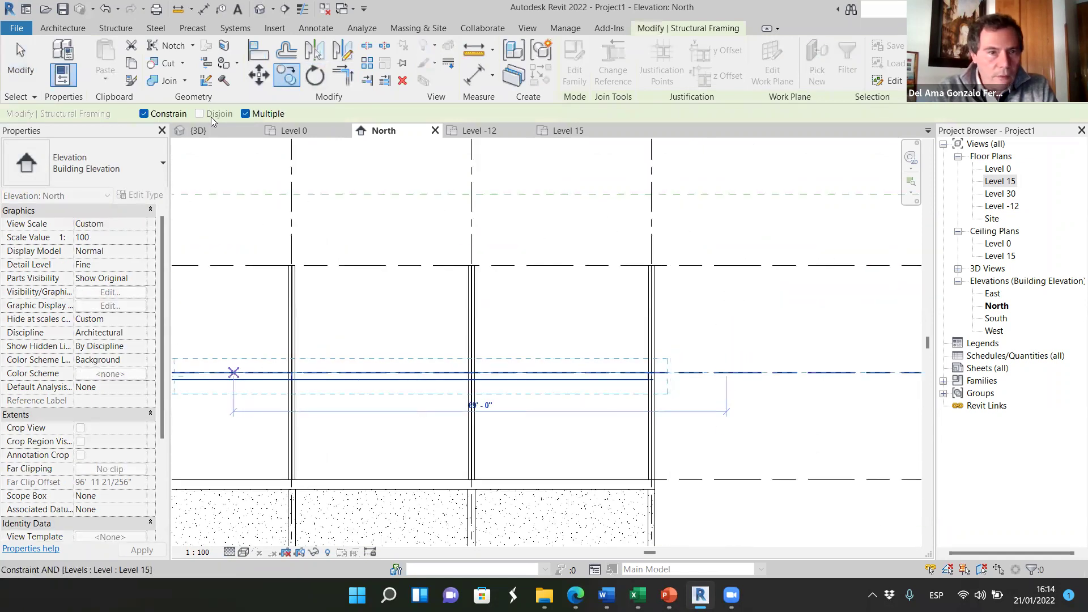
{"action": "left_click", "coordinate": [144, 114]}
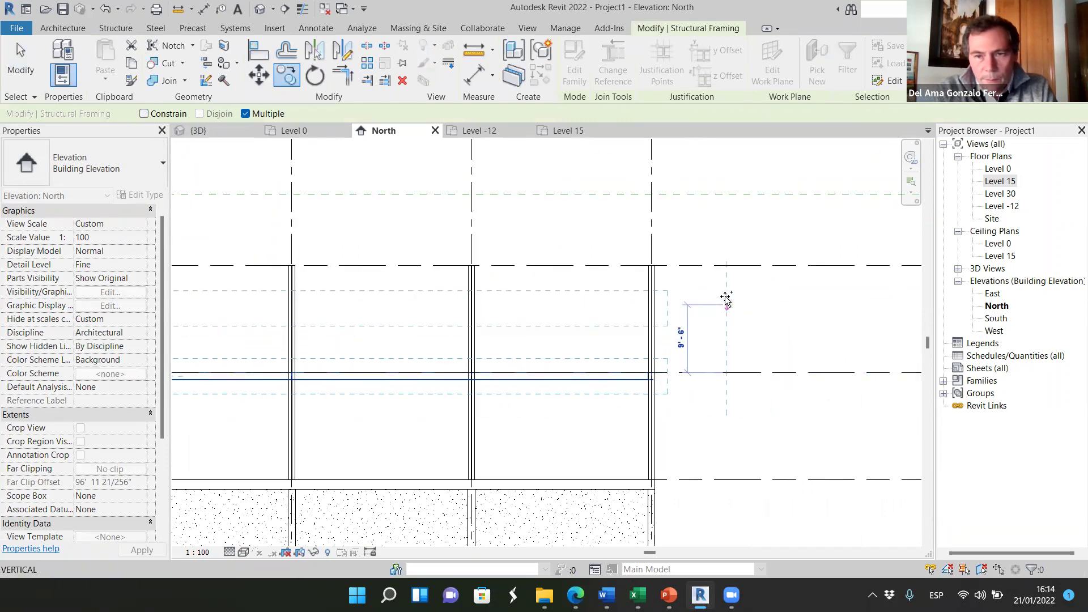
{"action": "left_click", "coordinate": [726, 266]}
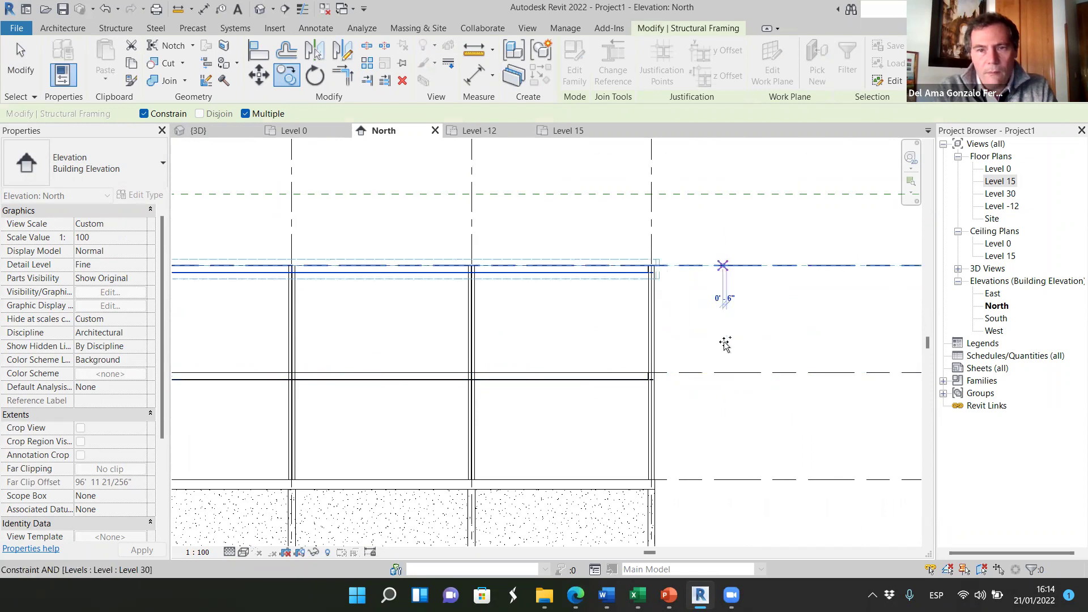
{"action": "scroll", "coordinate": [726, 339], "scroll_direction": "down", "scroll_amount": 2}
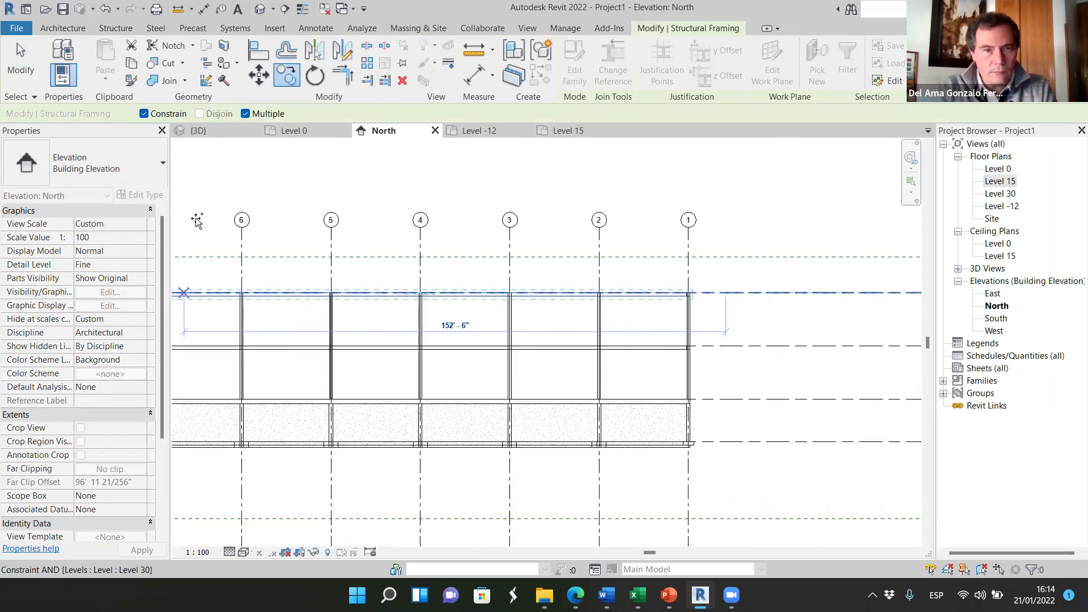
{"action": "key", "text": "Escape"}
{"action": "key", "text": "Escape"}
{"action": "scroll", "coordinate": [574, 355], "scroll_direction": "down", "scroll_amount": 2}
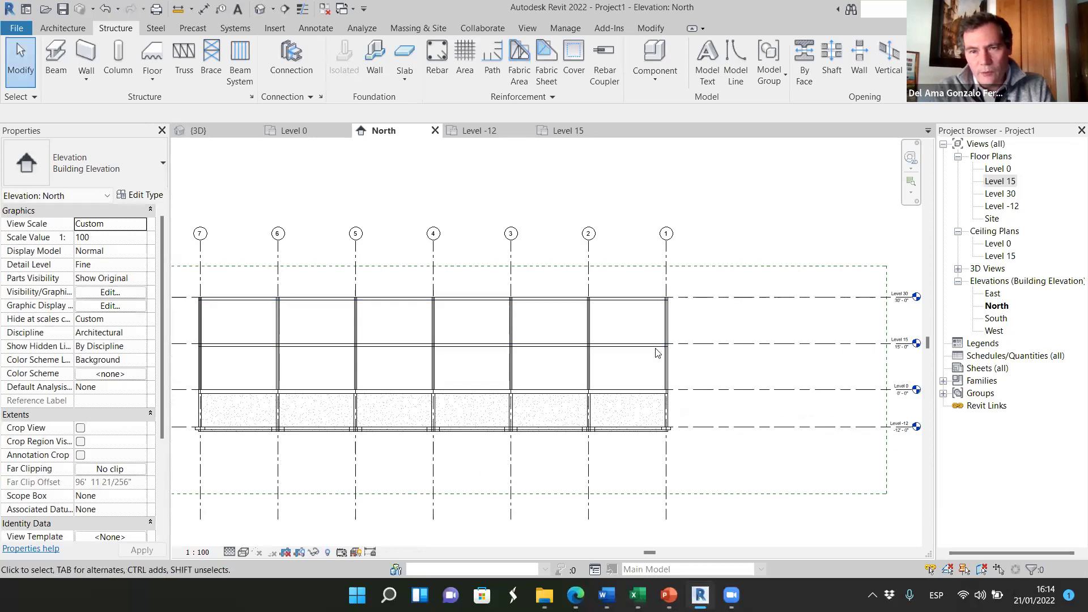
{"action": "left_click", "coordinate": [567, 338]}
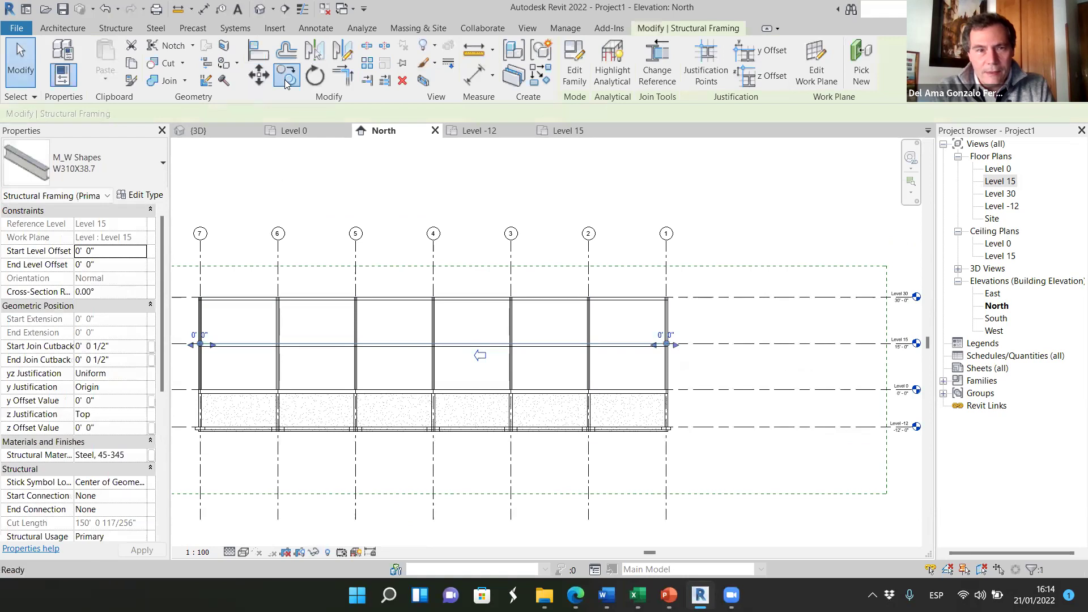
{"action": "left_click", "coordinate": [287, 83]}
{"action": "left_click", "coordinate": [144, 115]}
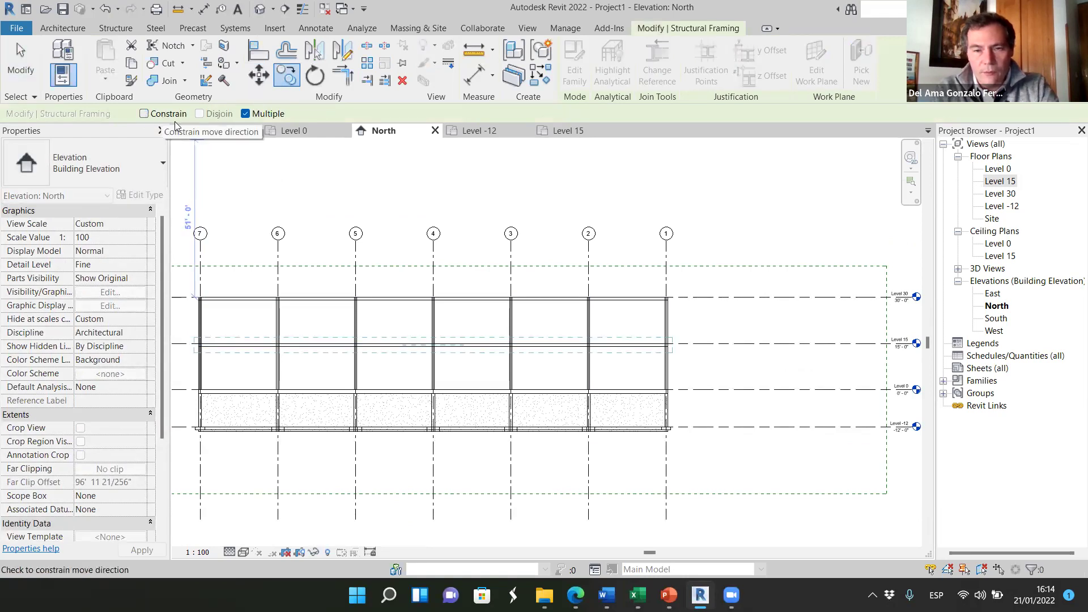
{"action": "key", "text": "Escape"}
{"action": "key", "text": "Escape"}
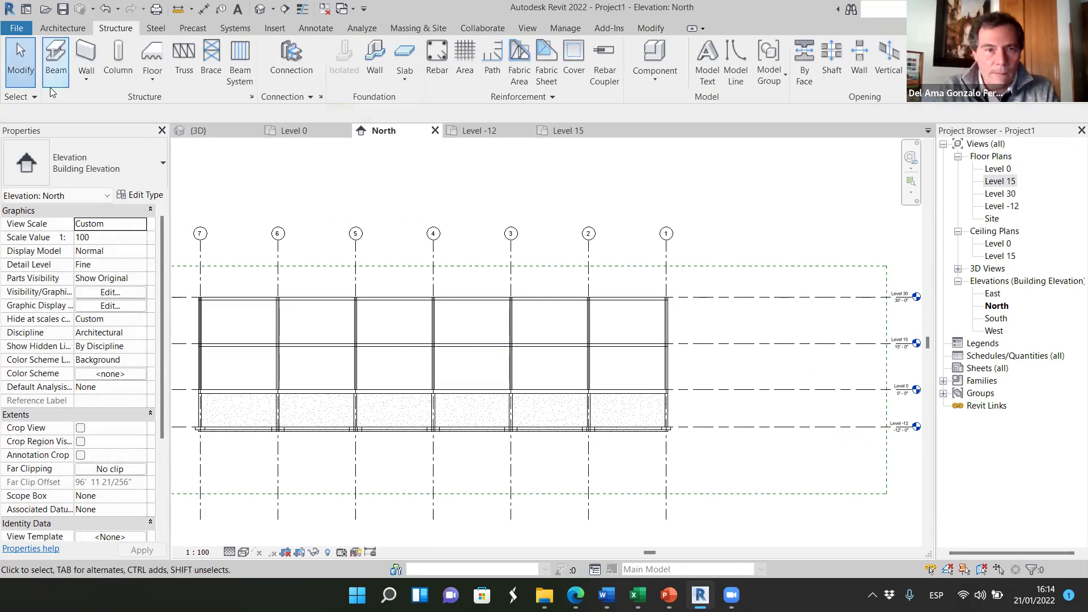
- Examine the beam framing on Levels 15 and 30 and its column joints in the 3D view
{"action": "left_click", "coordinate": [198, 131]}
{"action": "middle_click_drag", "start_coordinate": [385, 375], "coordinate": [457, 370], "text": "shift"}
{"action": "scroll", "coordinate": [470, 363], "scroll_direction": "up", "scroll_amount": 3}
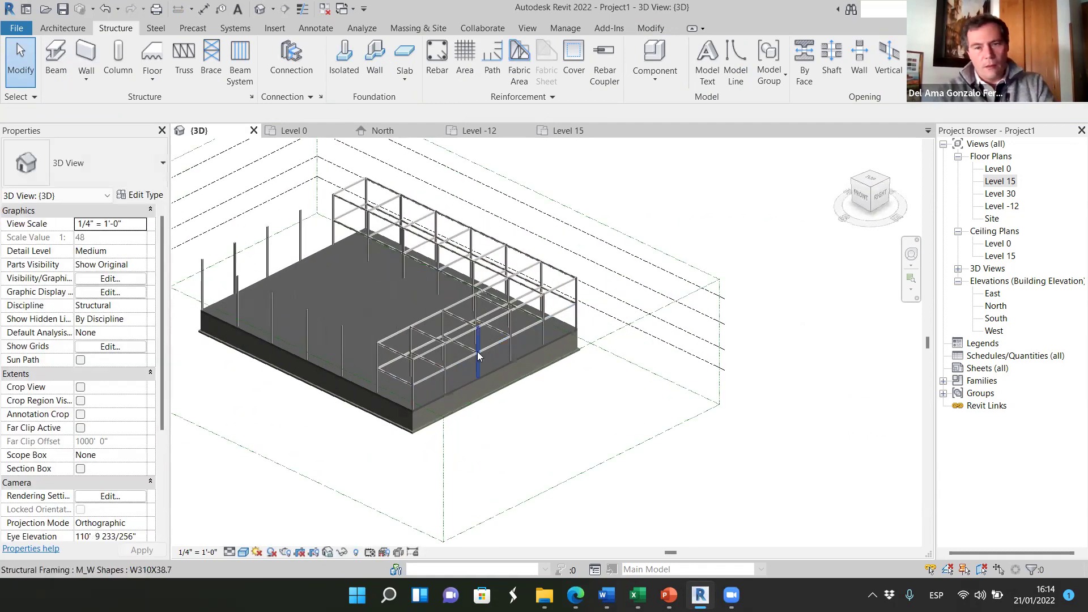
{"action": "scroll", "coordinate": [530, 381], "scroll_direction": "up", "scroll_amount": 4}
{"action": "scroll", "coordinate": [528, 366], "scroll_direction": "down", "scroll_amount": 2}
{"action": "middle_click_drag", "start_coordinate": [528, 360], "coordinate": [544, 376], "text": "shift"}
{"action": "scroll", "coordinate": [439, 359], "scroll_direction": "up", "scroll_amount": 3}
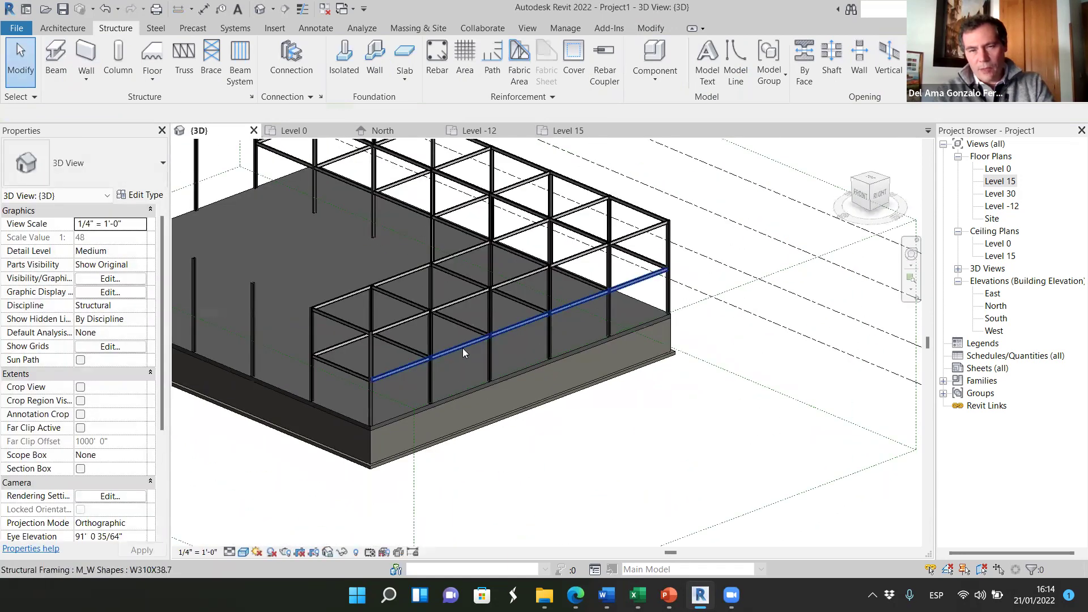
{"action": "scroll", "coordinate": [577, 312], "scroll_direction": "down", "scroll_amount": 2}
{"action": "middle_click_drag", "start_coordinate": [573, 369], "coordinate": [522, 324], "text": "shift"}
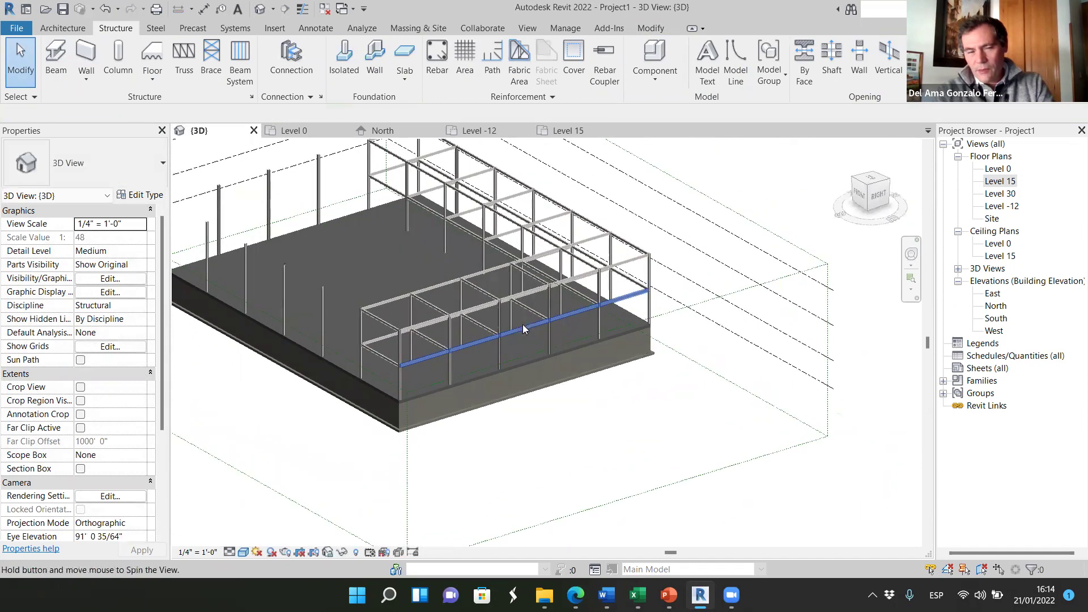
{"action": "scroll", "coordinate": [527, 323], "scroll_direction": "up", "scroll_amount": 4}
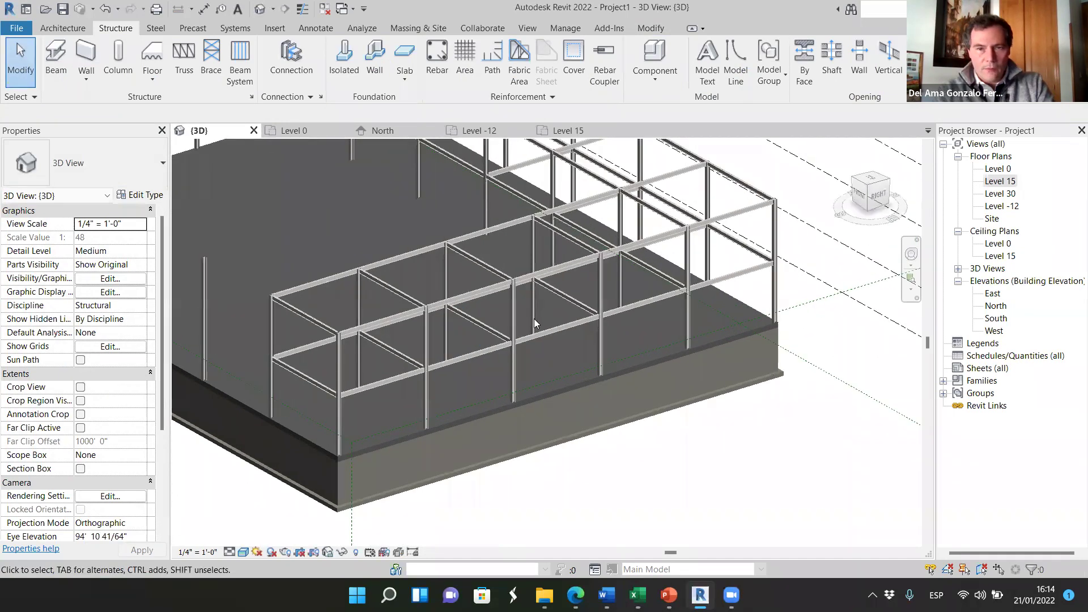
{"action": "scroll", "coordinate": [489, 326], "scroll_direction": "up", "scroll_amount": 2}
{"action": "scroll", "coordinate": [430, 305], "scroll_direction": "up", "scroll_amount": 6}
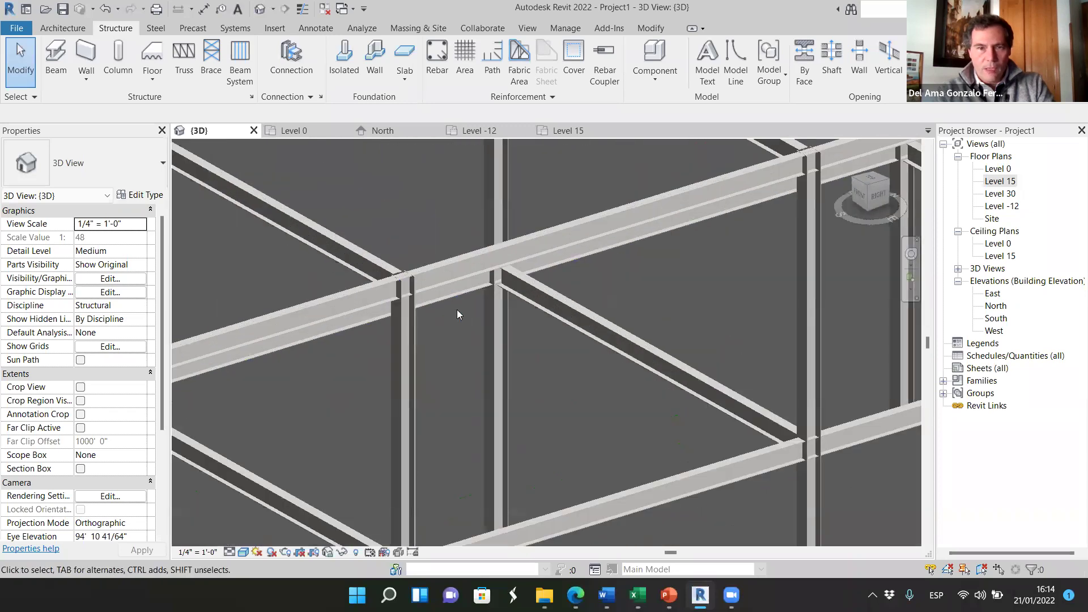
{"action": "scroll", "coordinate": [469, 367], "scroll_direction": "down", "scroll_amount": 3}
{"action": "middle_click_drag", "start_coordinate": [529, 408], "coordinate": [384, 296], "text": "shift"}
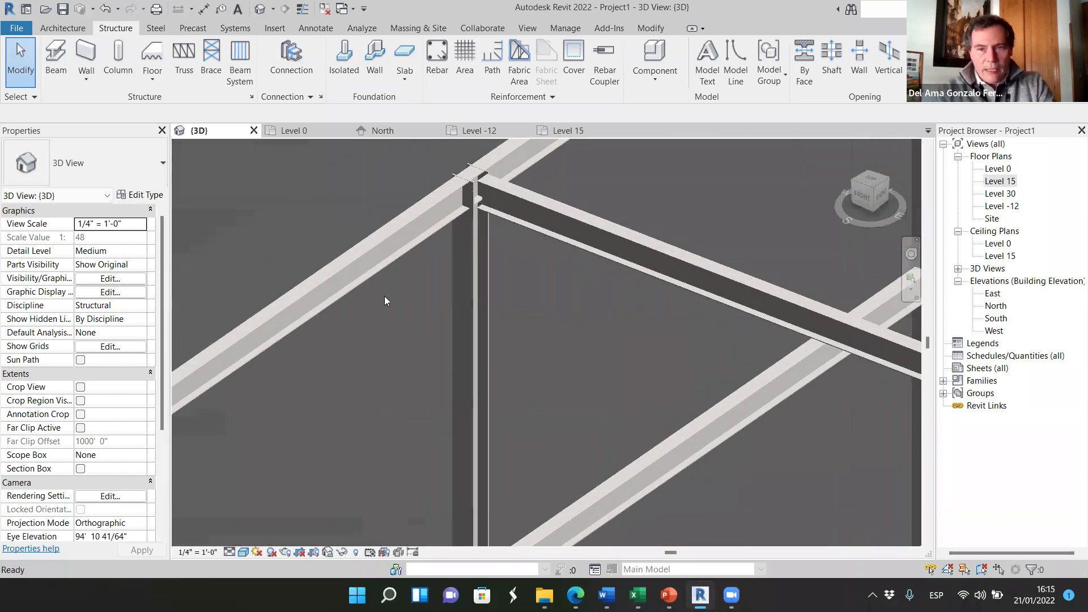
- Examine how the long W310X38.7 beams on Level 30 meet the W250X73 columns in the 3D view
{"action": "scroll", "coordinate": [384, 296], "scroll_direction": "down", "scroll_amount": 3}
{"action": "scroll", "coordinate": [418, 238], "scroll_direction": "up", "scroll_amount": 5}
{"action": "scroll", "coordinate": [435, 244], "scroll_direction": "up", "scroll_amount": 2}
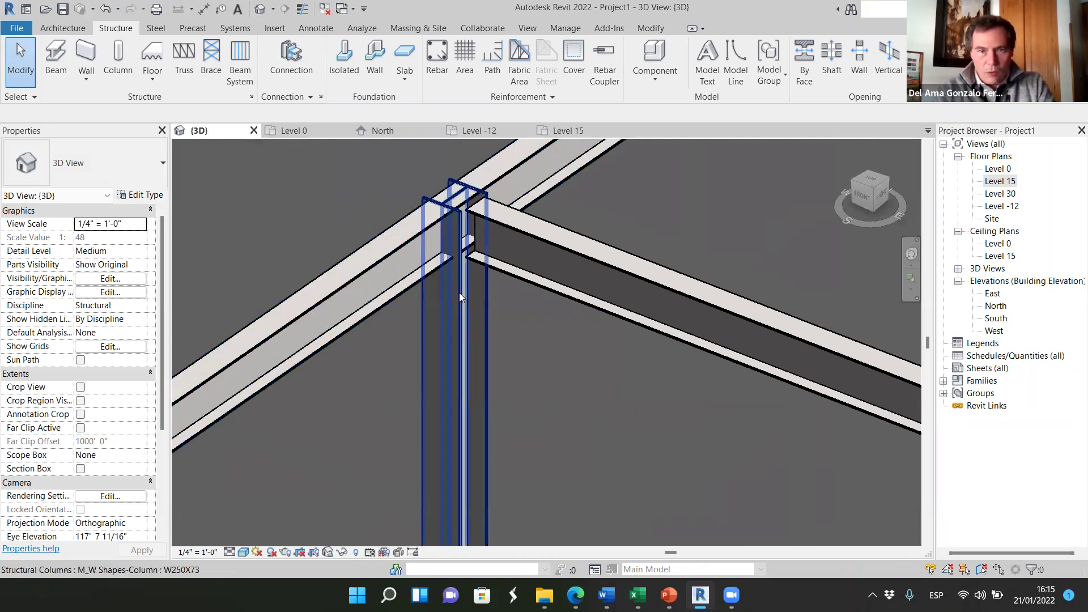
{"action": "scroll", "coordinate": [465, 323], "scroll_direction": "down", "scroll_amount": 4}
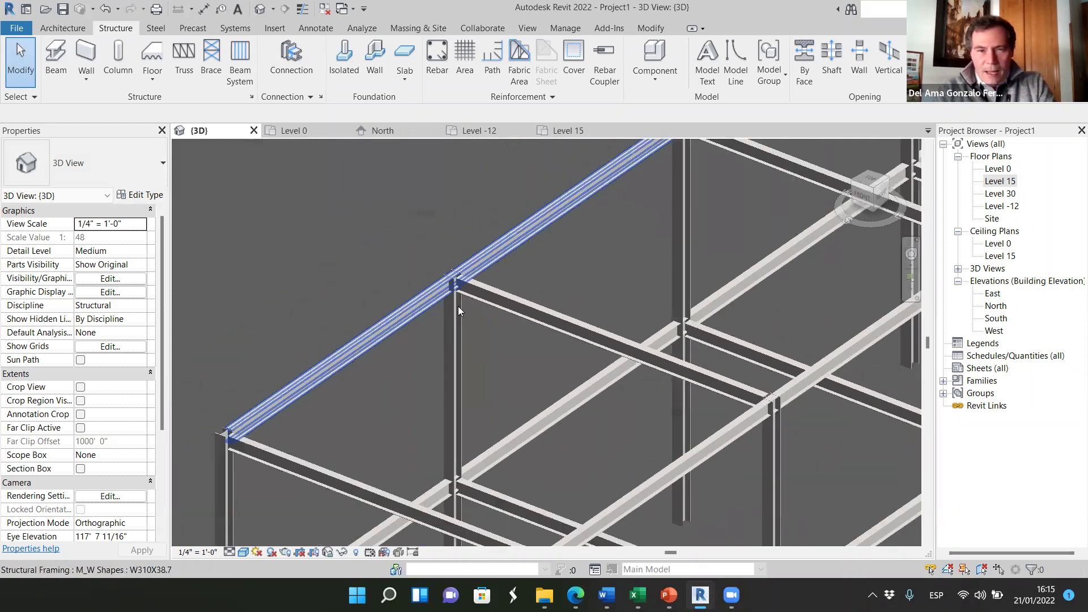
{"action": "scroll", "coordinate": [218, 448], "scroll_direction": "up", "scroll_amount": 5}
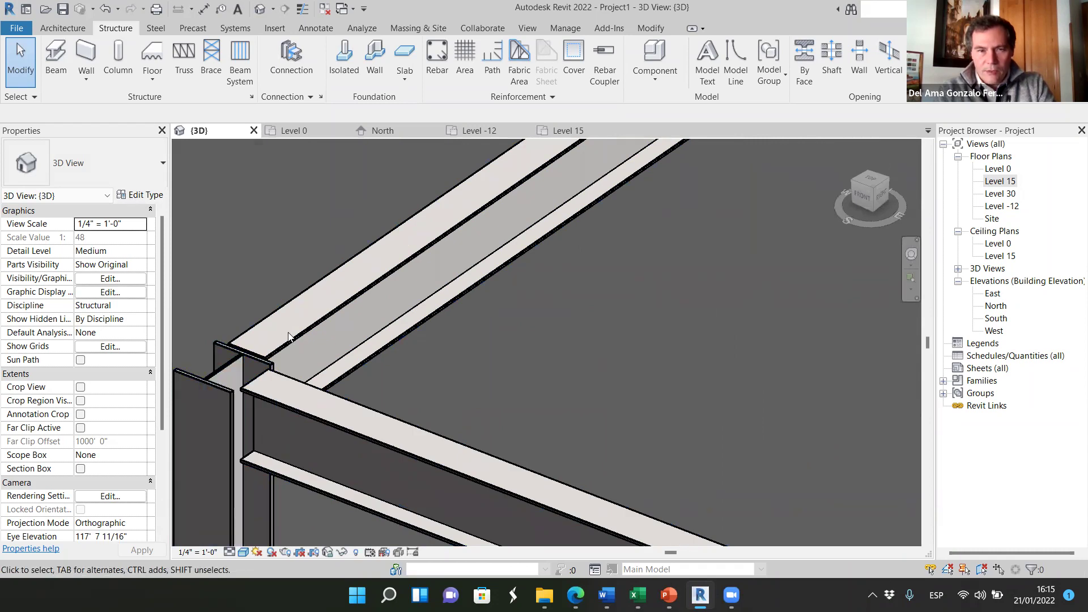
{"action": "scroll", "coordinate": [278, 363], "scroll_direction": "down", "scroll_amount": 2}
{"action": "scroll", "coordinate": [284, 359], "scroll_direction": "down", "scroll_amount": 8}
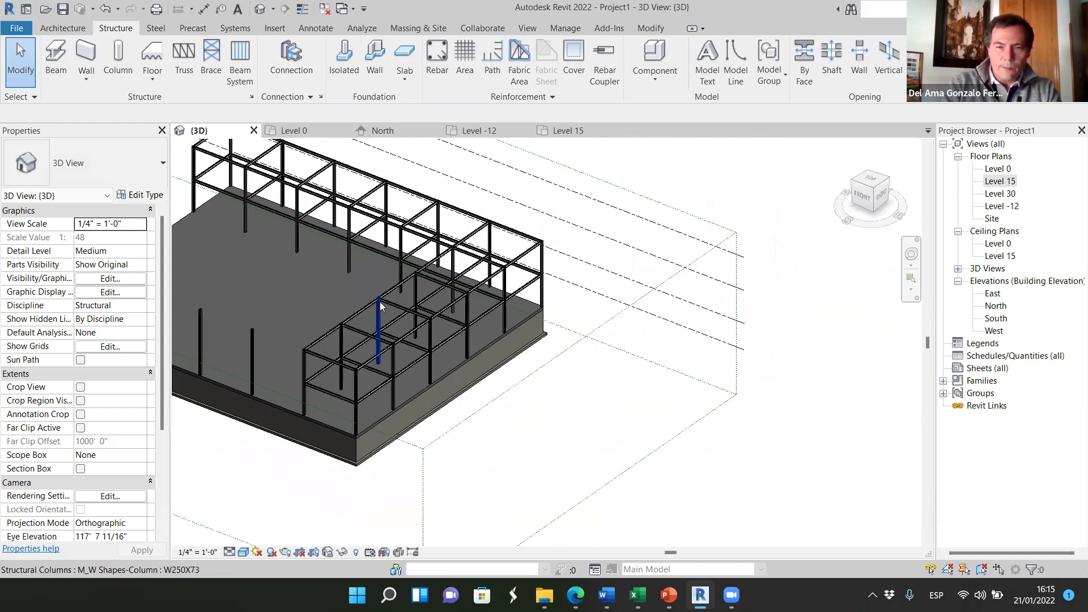
{"action": "scroll", "coordinate": [489, 325], "scroll_direction": "down", "scroll_amount": 2}
{"action": "scroll", "coordinate": [366, 241], "scroll_direction": "up", "scroll_amount": 2}
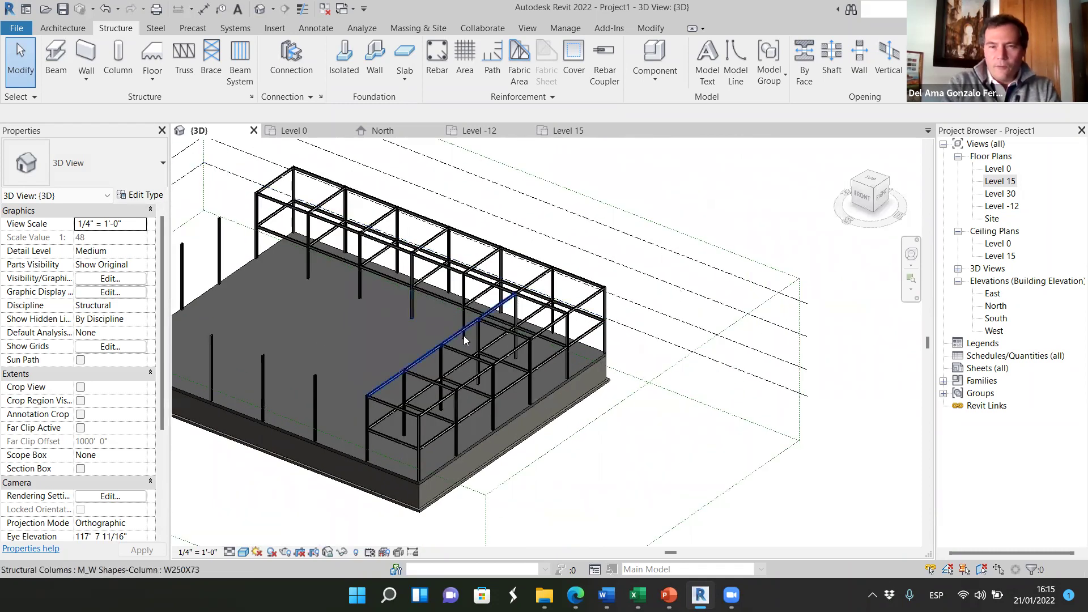
{"action": "scroll", "coordinate": [451, 340], "scroll_direction": "up", "scroll_amount": 3}
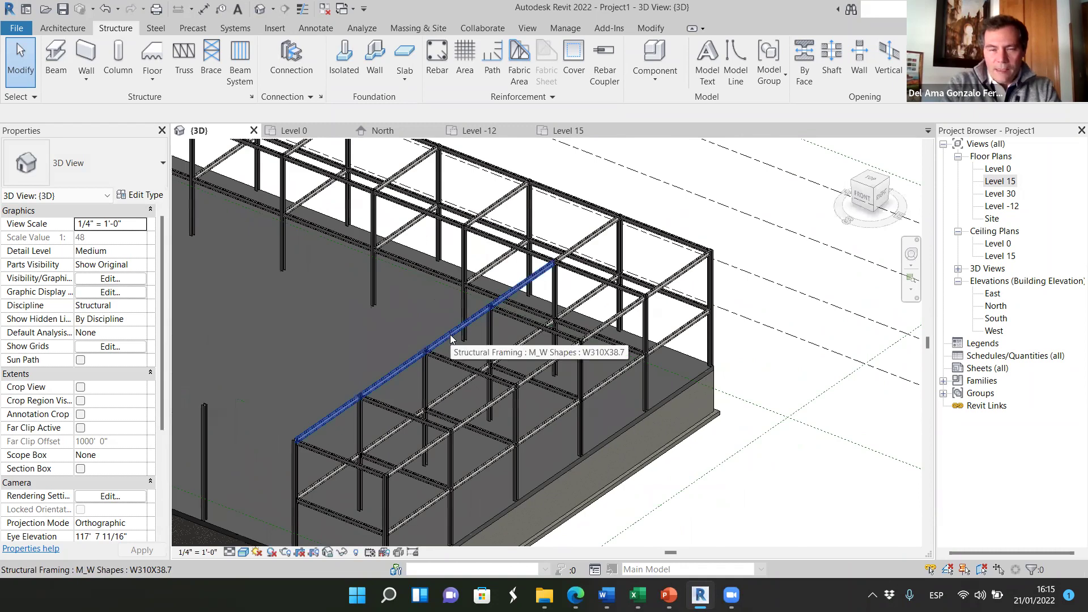
{"action": "scroll", "coordinate": [451, 338], "scroll_direction": "up", "scroll_amount": 2}
{"action": "scroll", "coordinate": [451, 338], "scroll_direction": "up", "scroll_amount": 1}
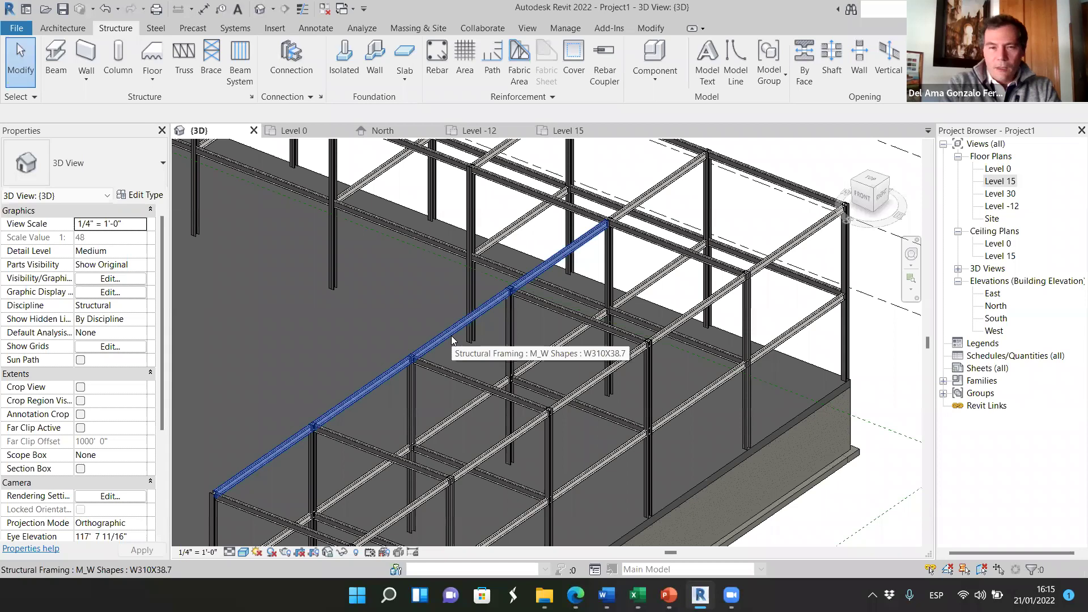
{"action": "scroll", "coordinate": [451, 337], "scroll_direction": "up", "scroll_amount": 3}
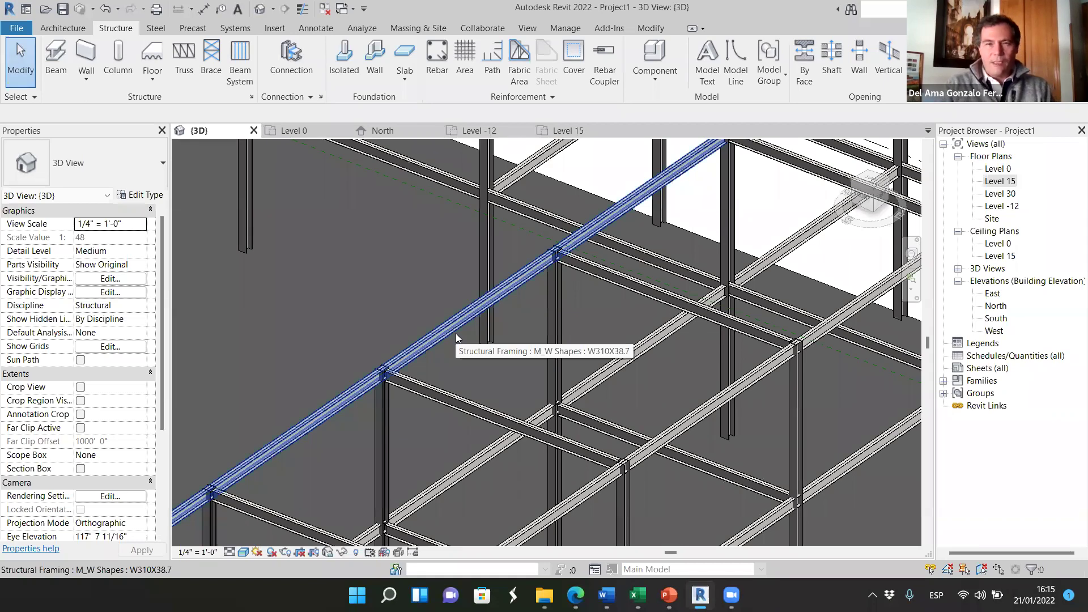
{"action": "scroll", "coordinate": [506, 298], "scroll_direction": "down", "scroll_amount": 5}
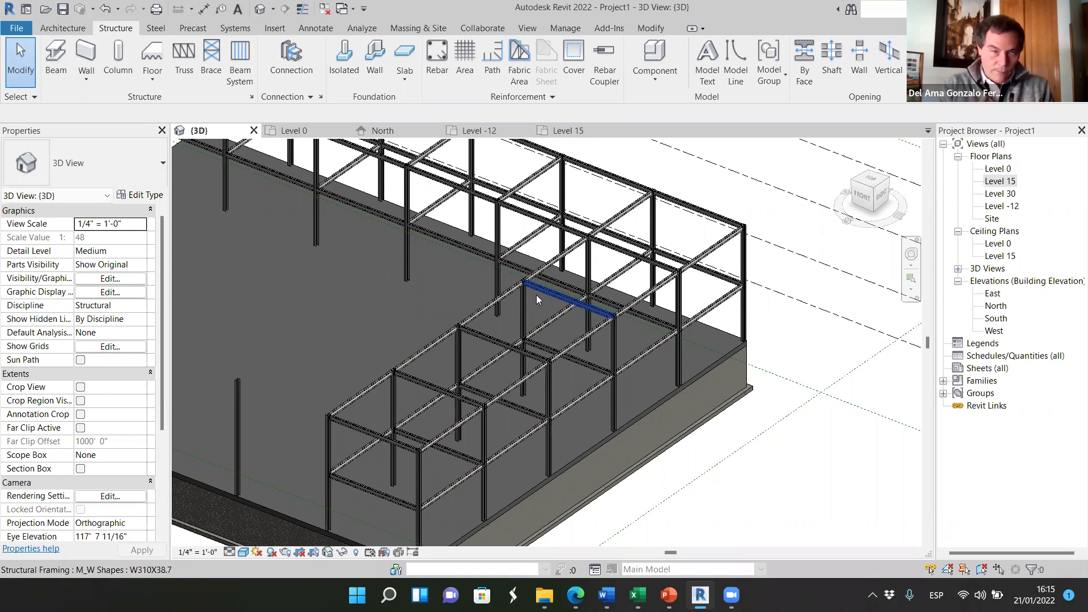
{"action": "scroll", "coordinate": [355, 403], "scroll_direction": "up", "scroll_amount": 3}
{"action": "scroll", "coordinate": [415, 366], "scroll_direction": "up", "scroll_amount": 6}
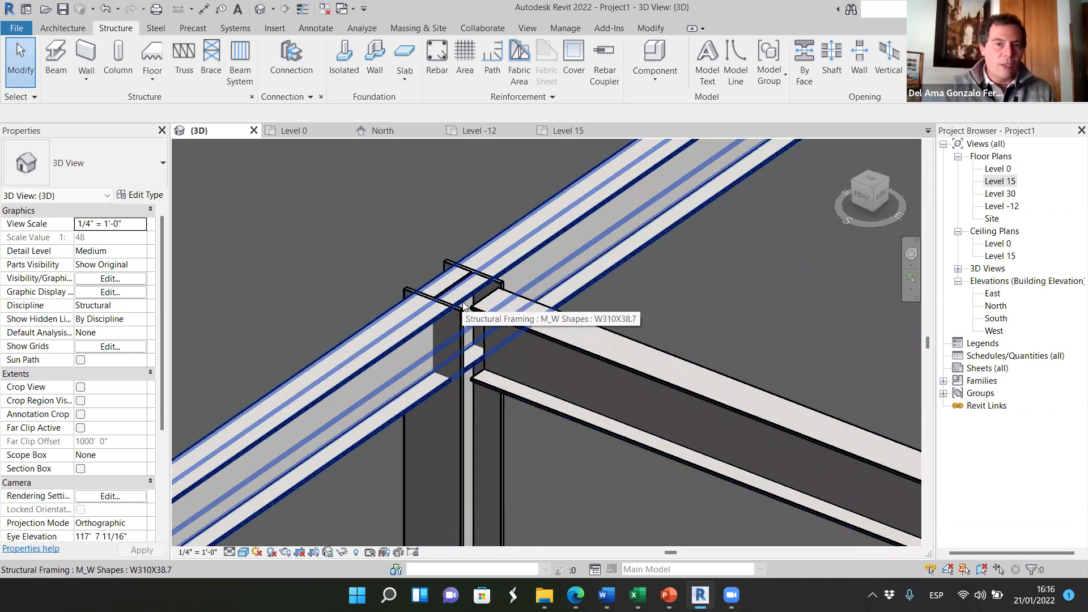
{"action": "scroll", "coordinate": [465, 309], "scroll_direction": "down", "scroll_amount": 8}
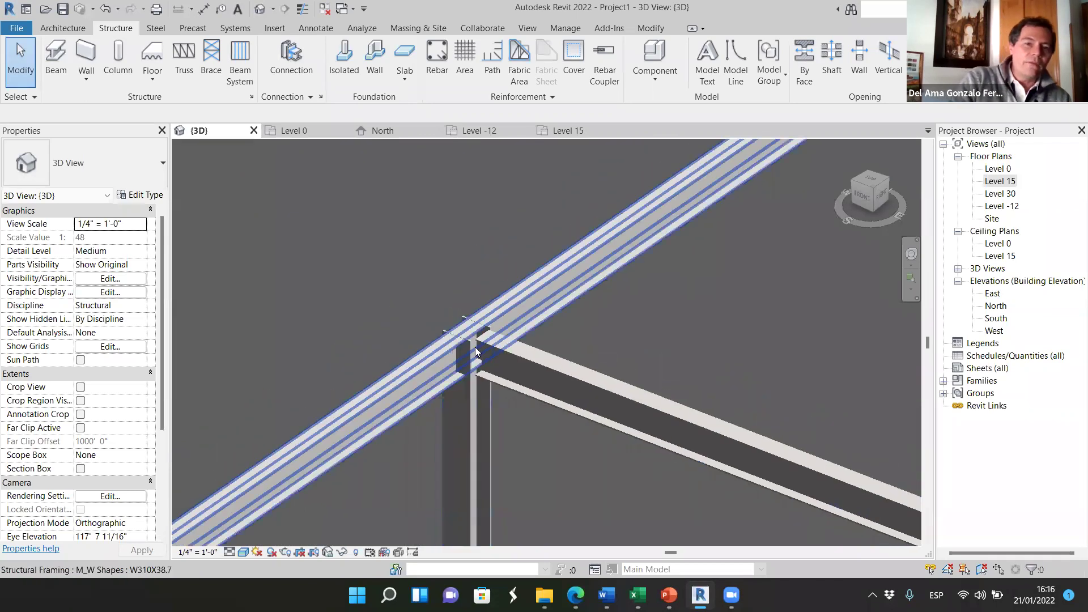
- Examine the whole steel frame in the 3D view, including the free-standing columns along the basement's other edges
{"action": "scroll", "coordinate": [493, 358], "scroll_direction": "down", "scroll_amount": 5}
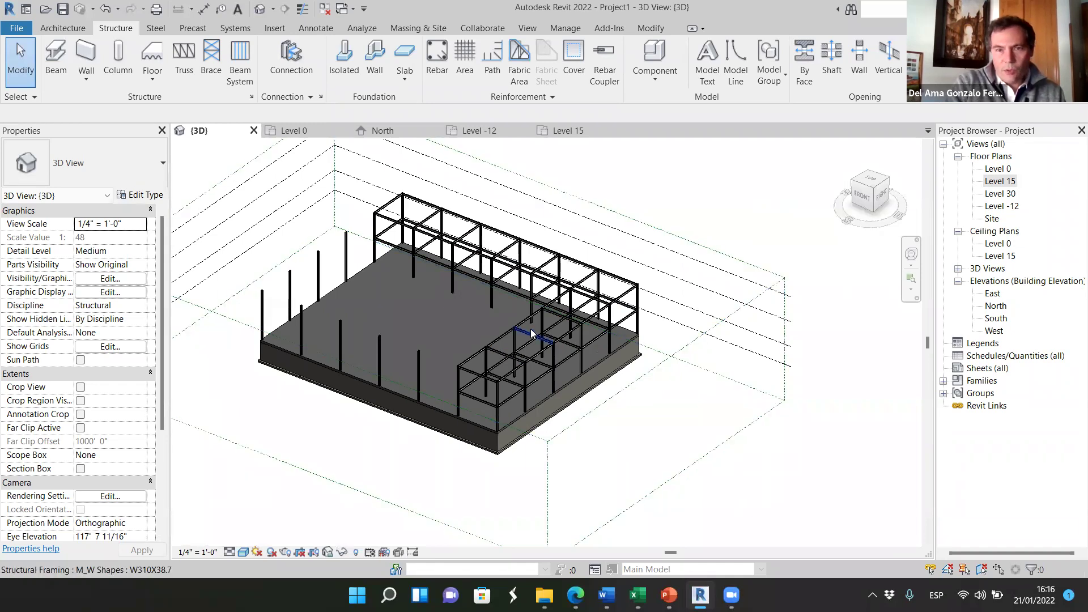
{"action": "scroll", "coordinate": [574, 309], "scroll_direction": "up", "scroll_amount": 5}
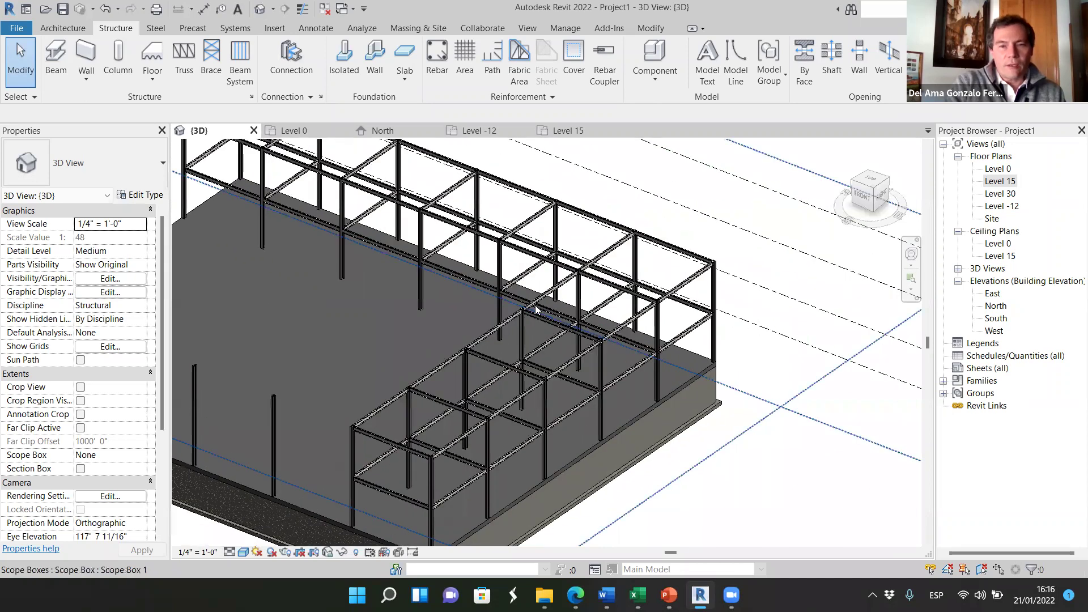
{"action": "scroll", "coordinate": [550, 295], "scroll_direction": "down", "scroll_amount": 5}
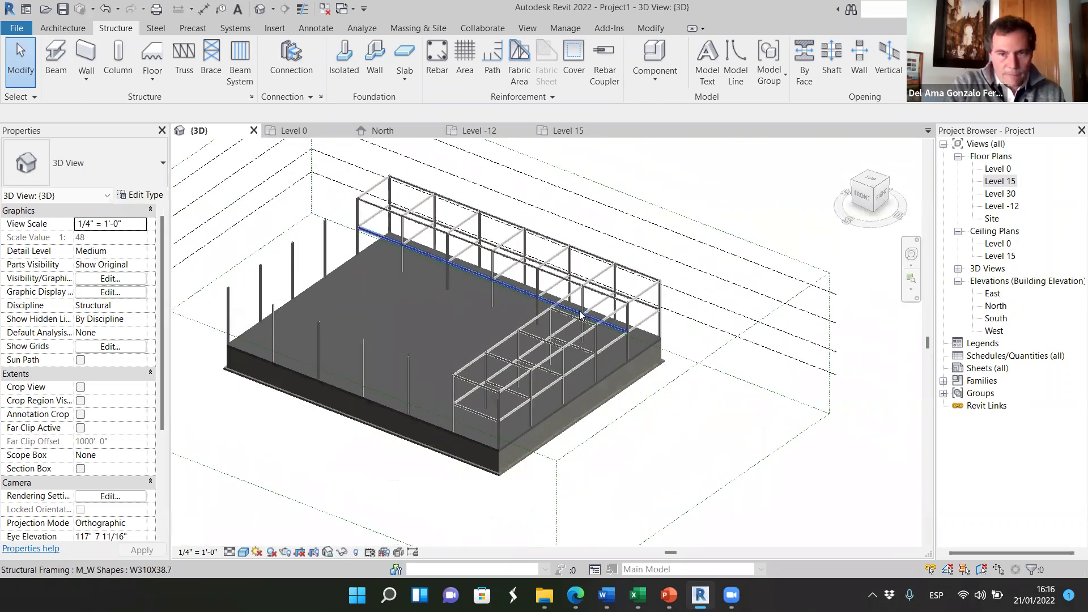
{"action": "scroll", "coordinate": [547, 294], "scroll_direction": "up", "scroll_amount": 2}
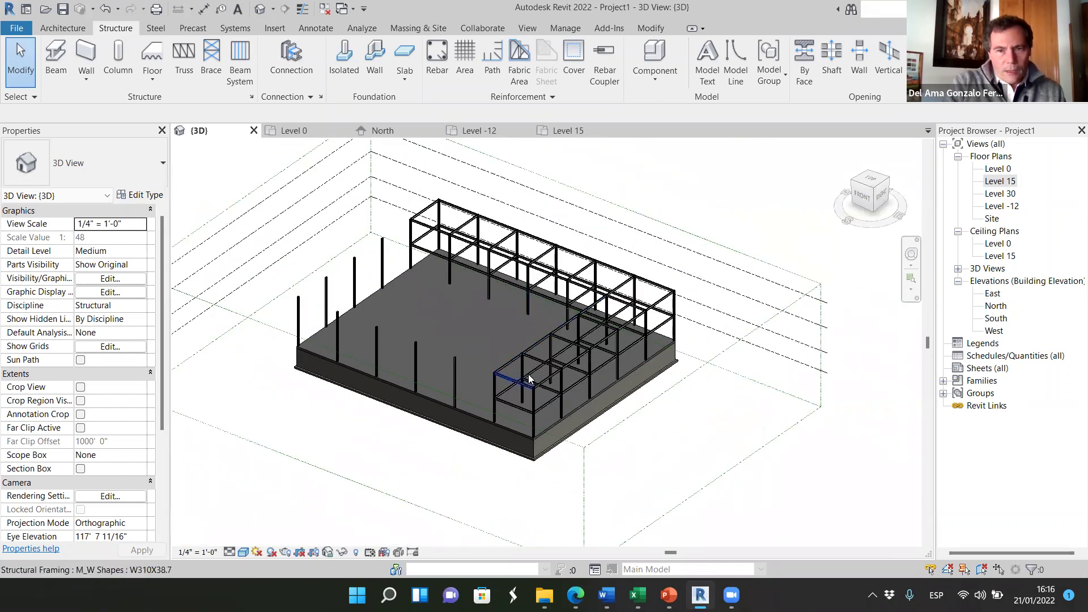
{"action": "scroll", "coordinate": [611, 360], "scroll_direction": "up", "scroll_amount": 3}
{"action": "scroll", "coordinate": [570, 238], "scroll_direction": "down", "scroll_amount": 2}
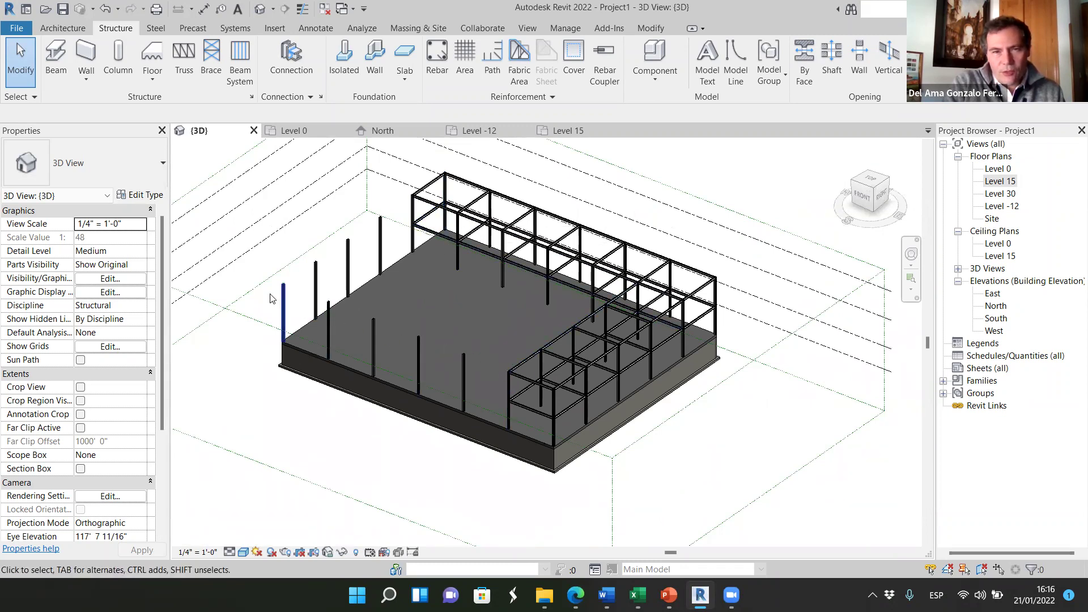
{"action": "scroll", "coordinate": [405, 202], "scroll_direction": "up", "scroll_amount": 2}
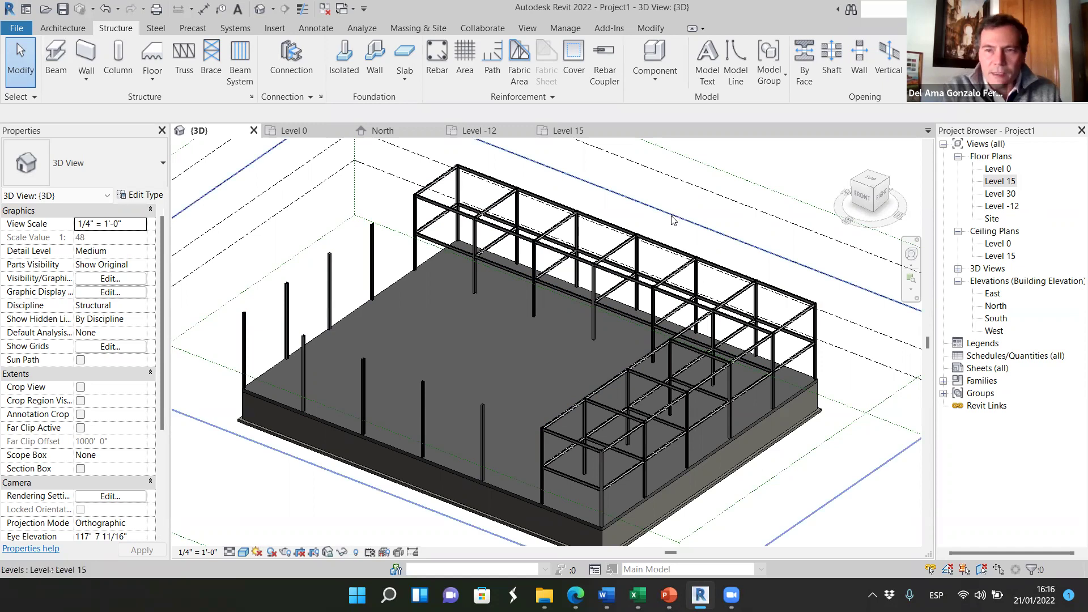
- Open the Level 30 floor plan and set its discipline to Structural
{"action": "left_click", "coordinate": [999, 195]}
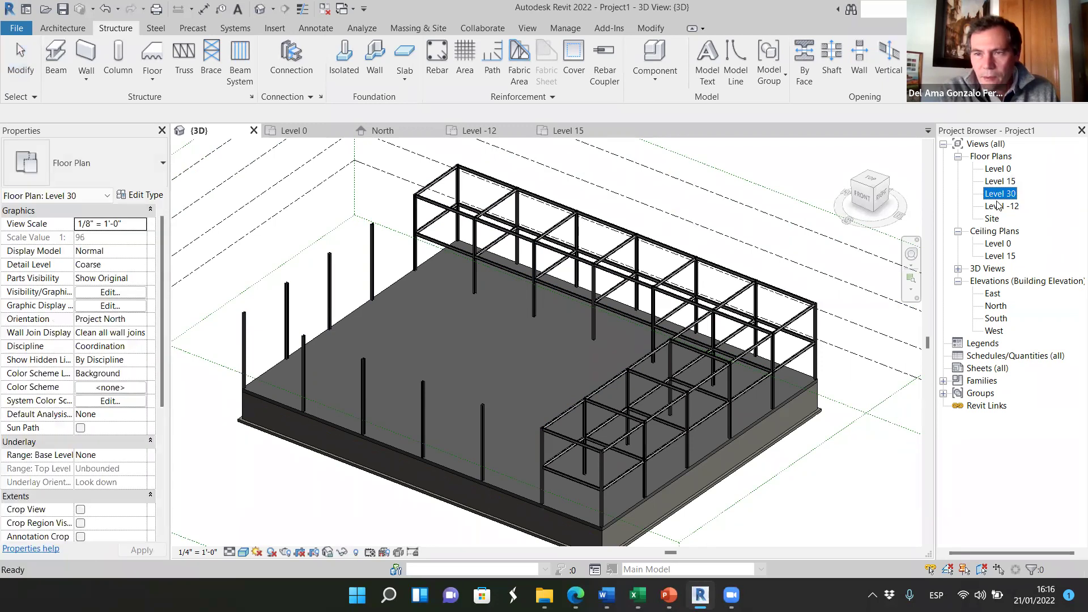
{"action": "double_click", "coordinate": [998, 199]}
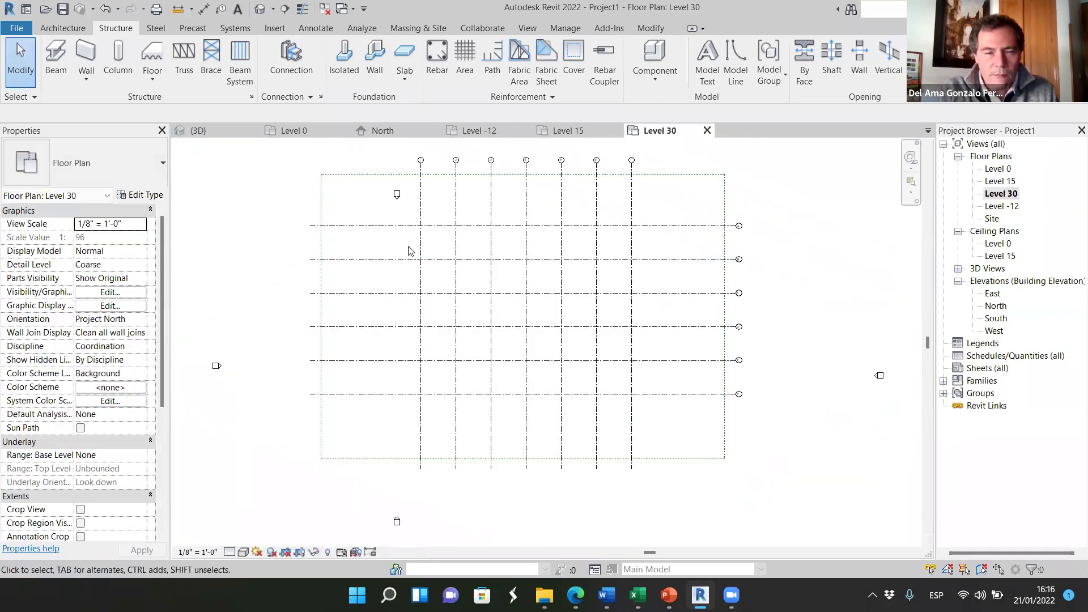
{"action": "scroll", "coordinate": [435, 221], "scroll_direction": "up", "scroll_amount": 5}
{"action": "scroll", "coordinate": [358, 283], "scroll_direction": "down", "scroll_amount": 4}
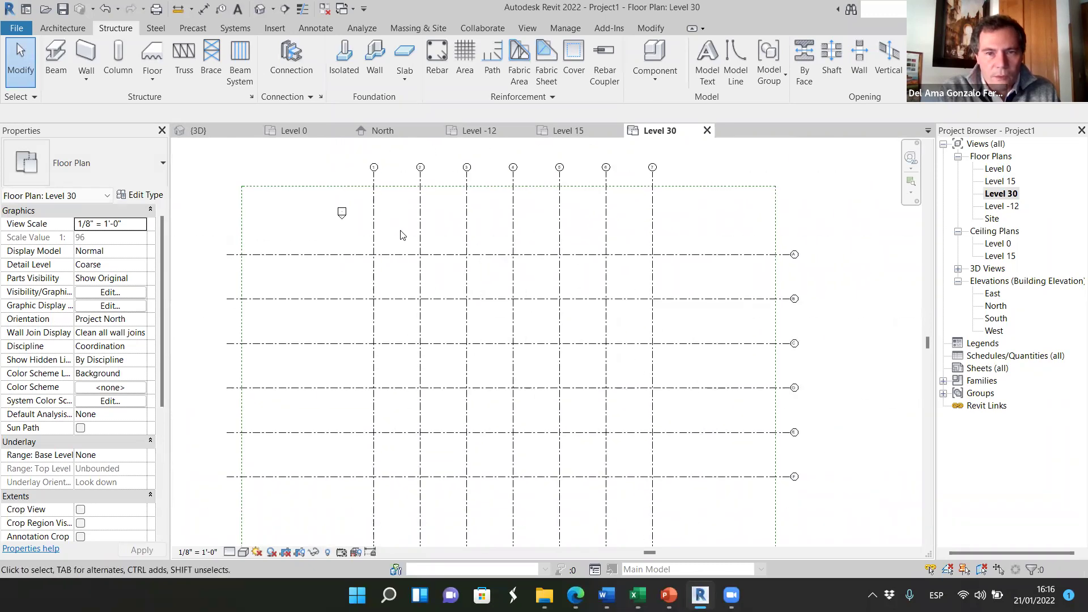
{"action": "left_click", "coordinate": [141, 347]}
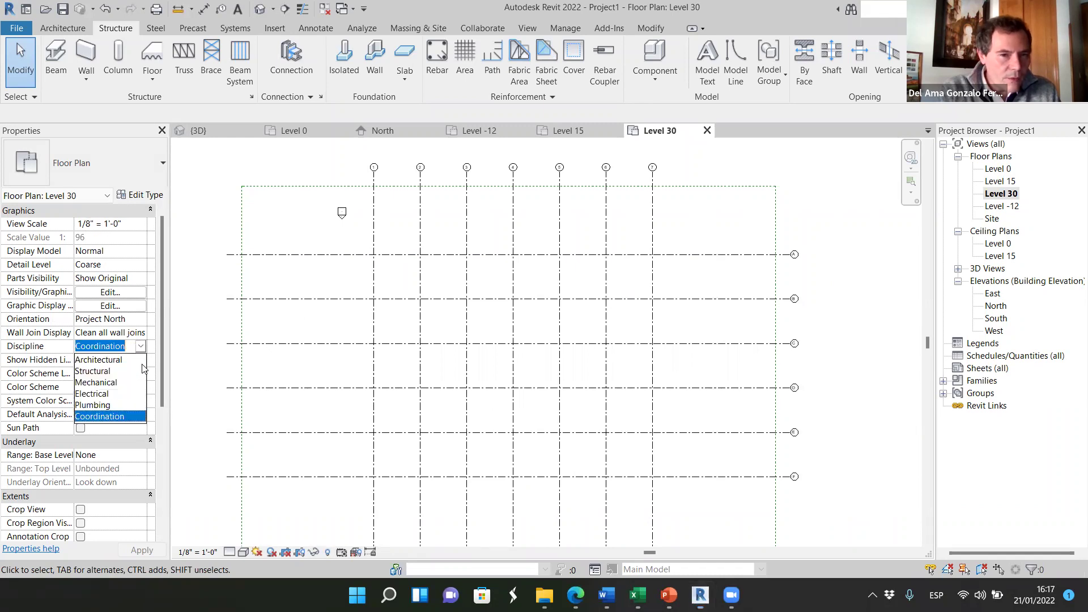
{"action": "left_click", "coordinate": [103, 372]}
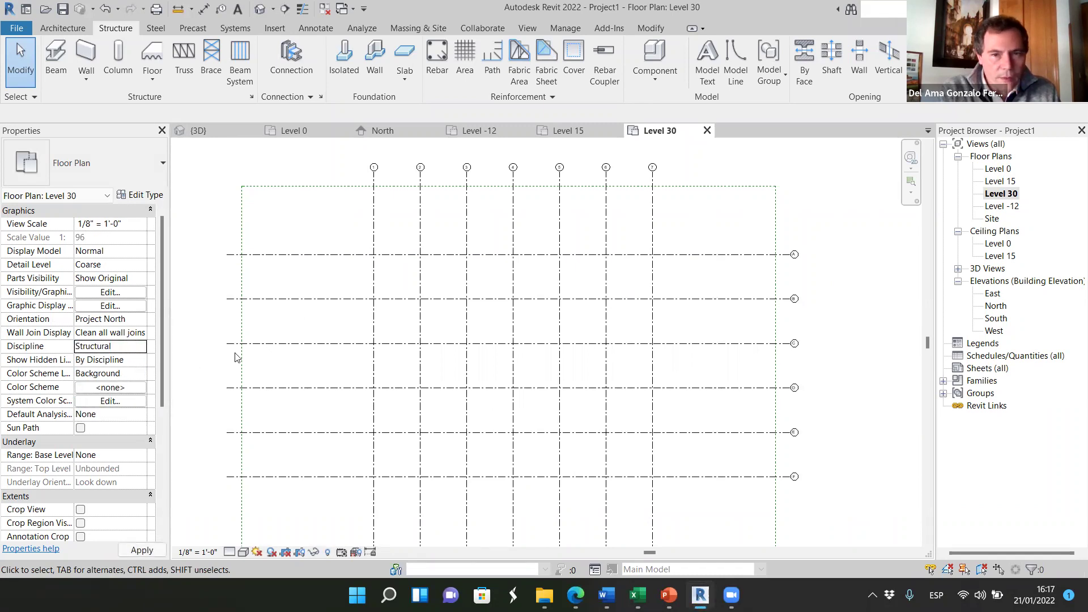
- Set the Level 30 floor plan's detail level to Fine
{"action": "scroll", "coordinate": [374, 253], "scroll_direction": "up", "scroll_amount": 3}
{"action": "scroll", "coordinate": [370, 279], "scroll_direction": "up", "scroll_amount": 2}
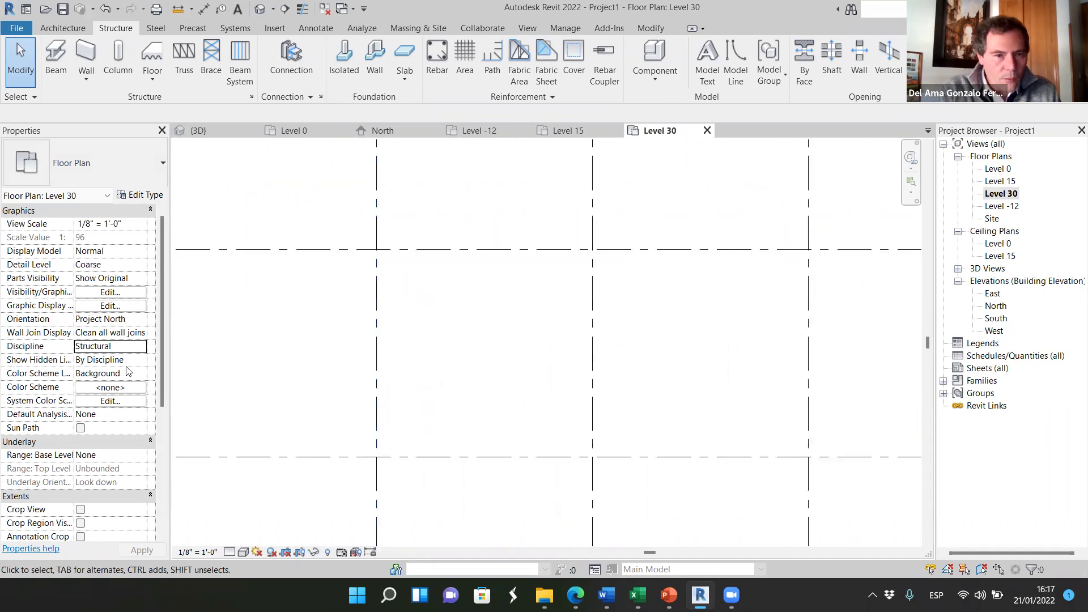
{"action": "scroll", "coordinate": [371, 390], "scroll_direction": "down", "scroll_amount": 2}
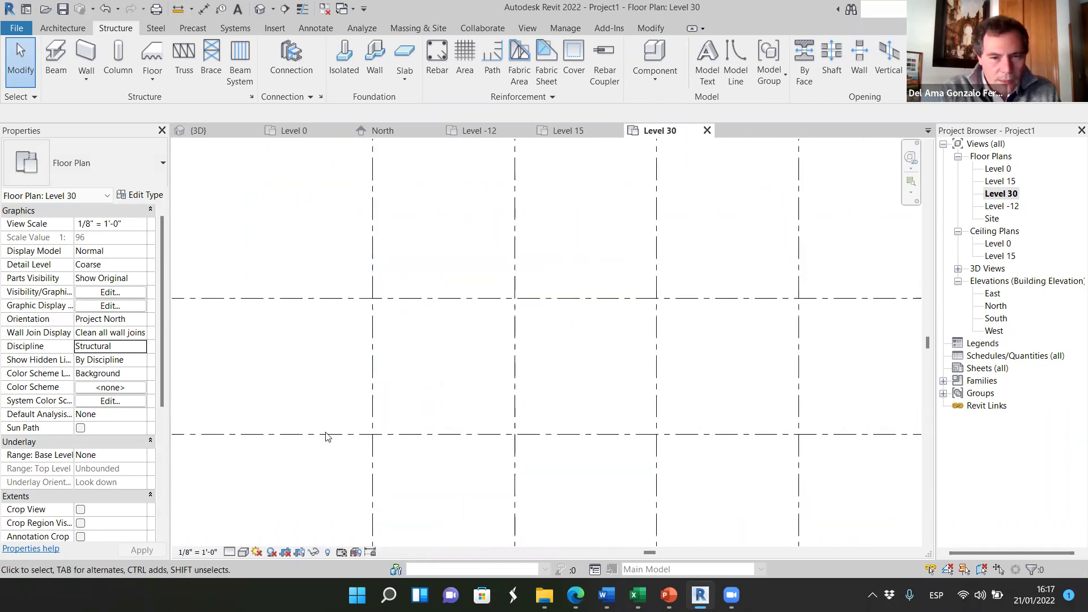
{"action": "left_click", "coordinate": [229, 552]}
{"action": "left_click", "coordinate": [244, 537]}
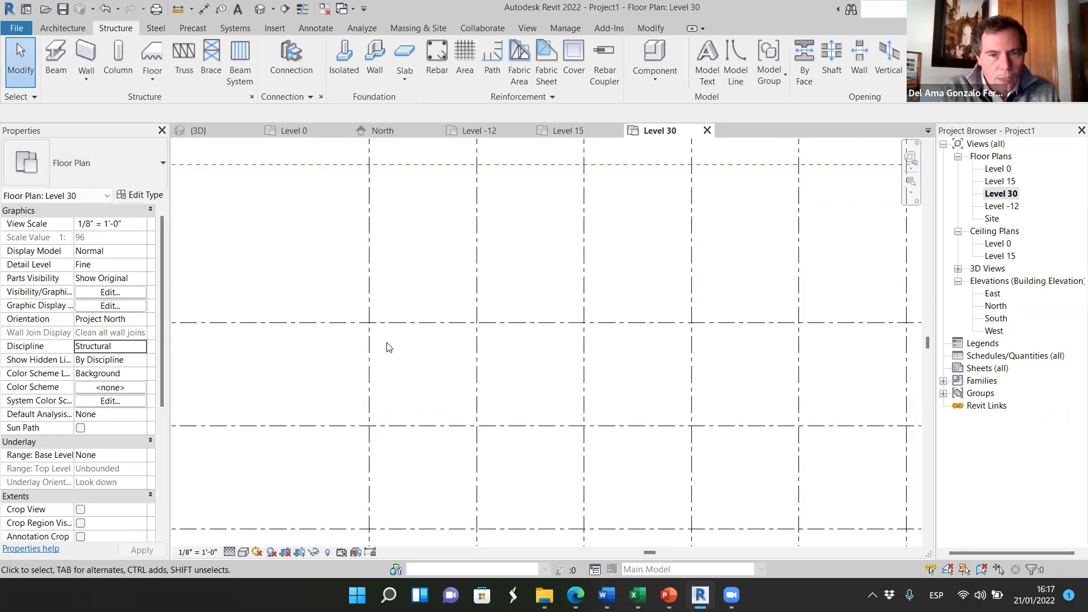
- Set the Level 30 plan's view range so that Bottom and View Depth both use Level Below (Level 15)
{"action": "scroll", "coordinate": [389, 347], "scroll_direction": "down", "scroll_amount": 3}
{"action": "scroll", "coordinate": [100, 423], "scroll_direction": "down", "scroll_amount": 3}
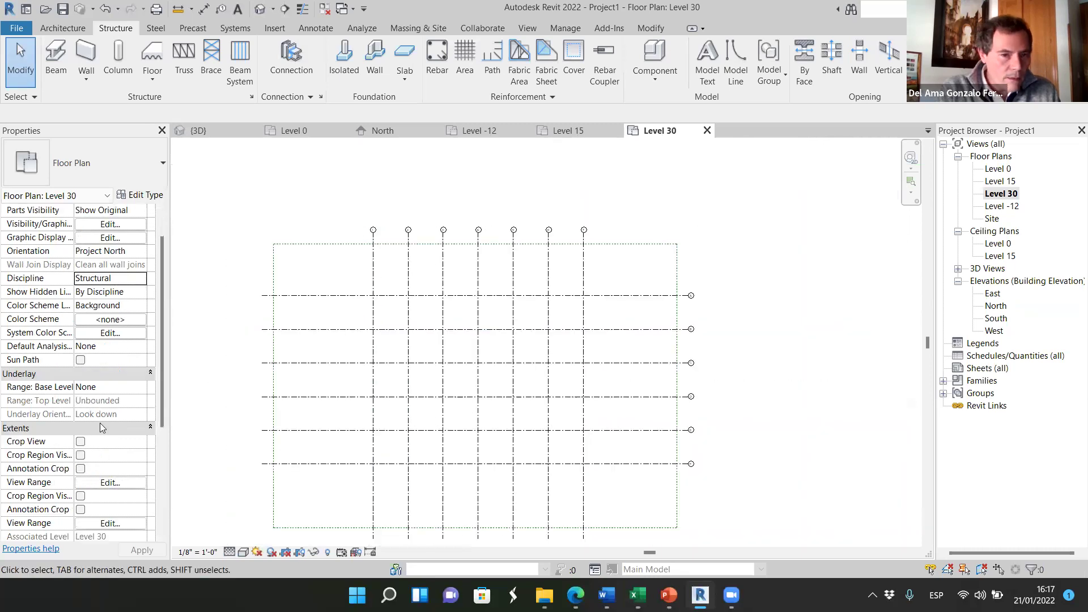
{"action": "scroll", "coordinate": [100, 423], "scroll_direction": "down", "scroll_amount": 4}
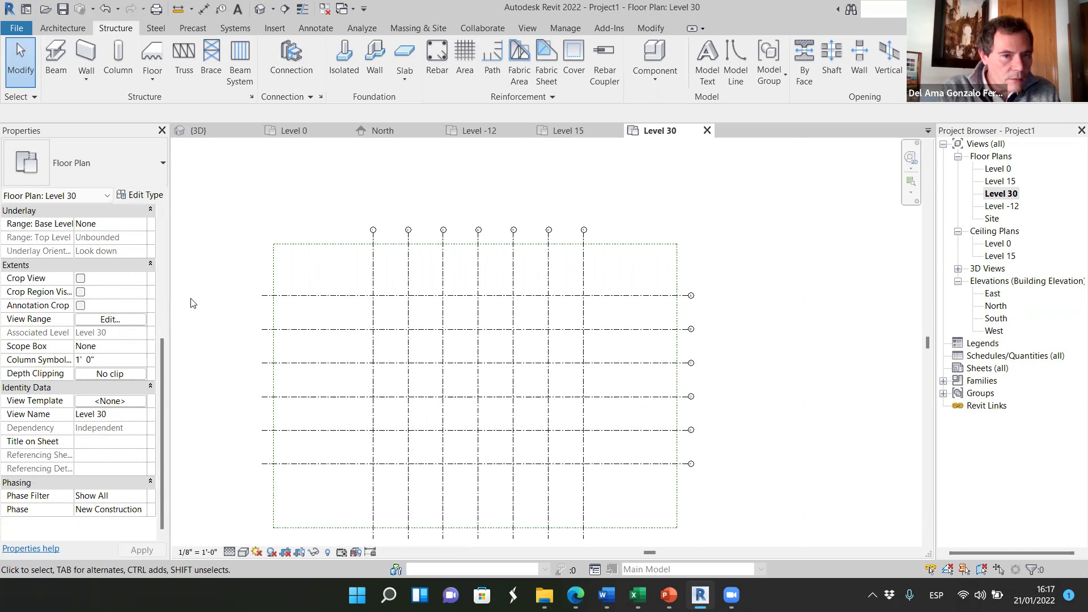
{"action": "scroll", "coordinate": [51, 309], "scroll_direction": "up", "scroll_amount": 3}
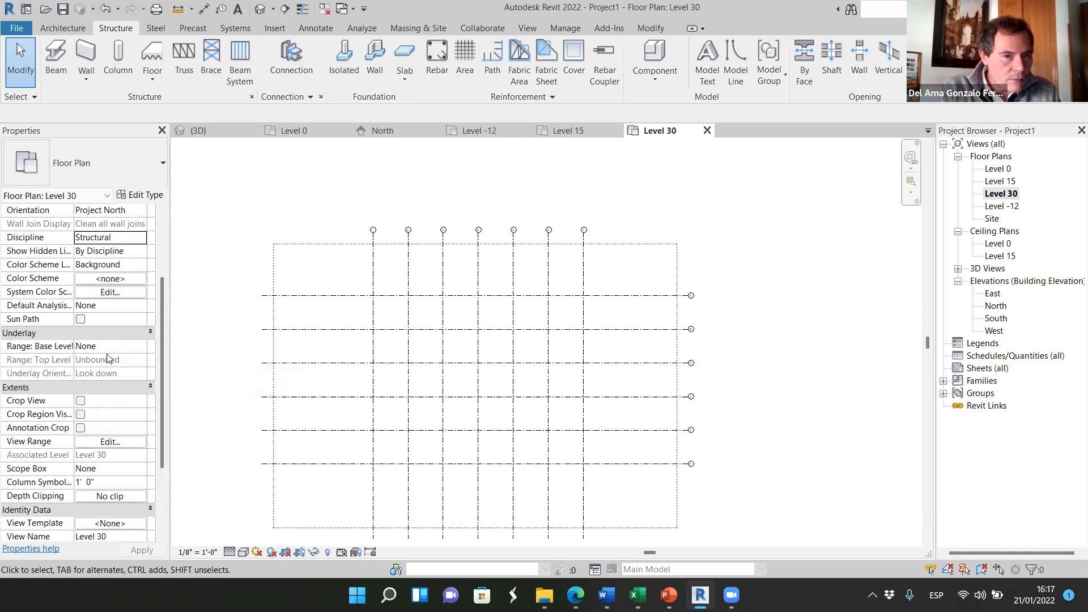
{"action": "left_click", "coordinate": [131, 444]}
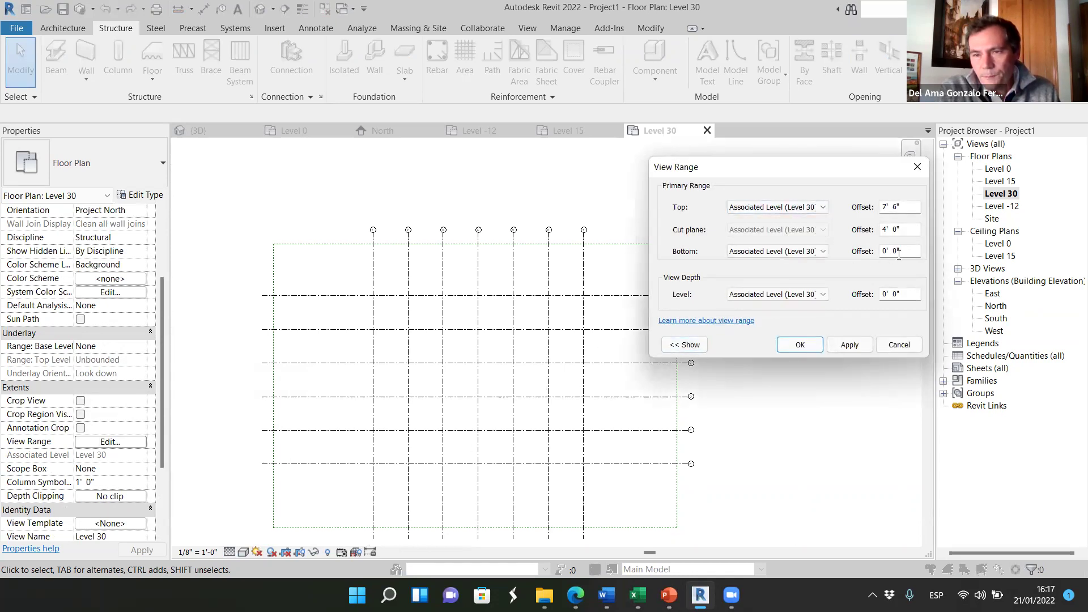
{"action": "left_click", "coordinate": [824, 251]}
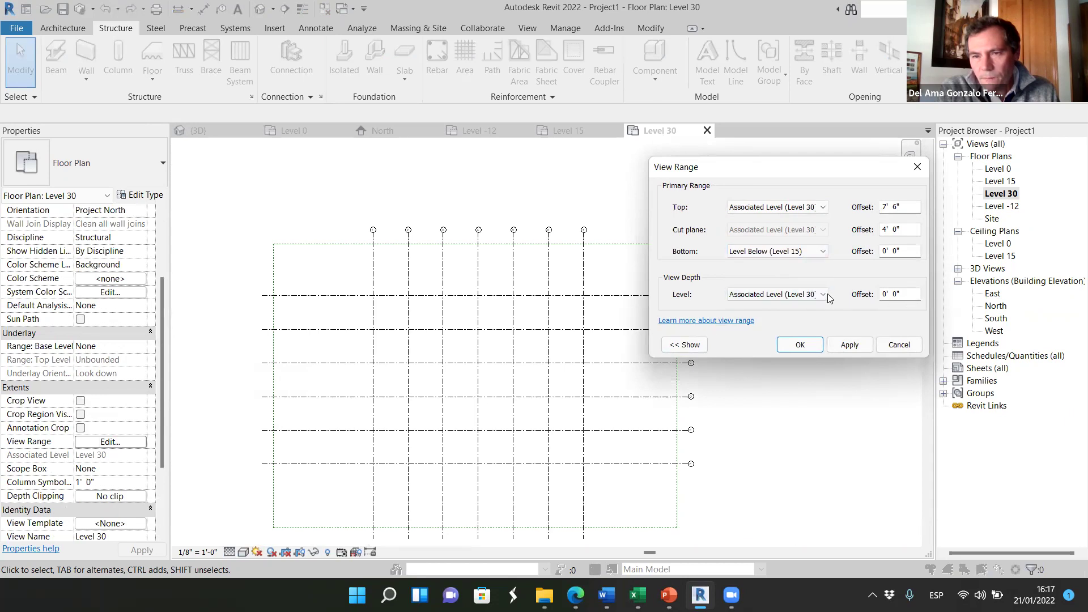
{"action": "left_click", "coordinate": [823, 294]}
{"action": "left_click", "coordinate": [766, 315]}
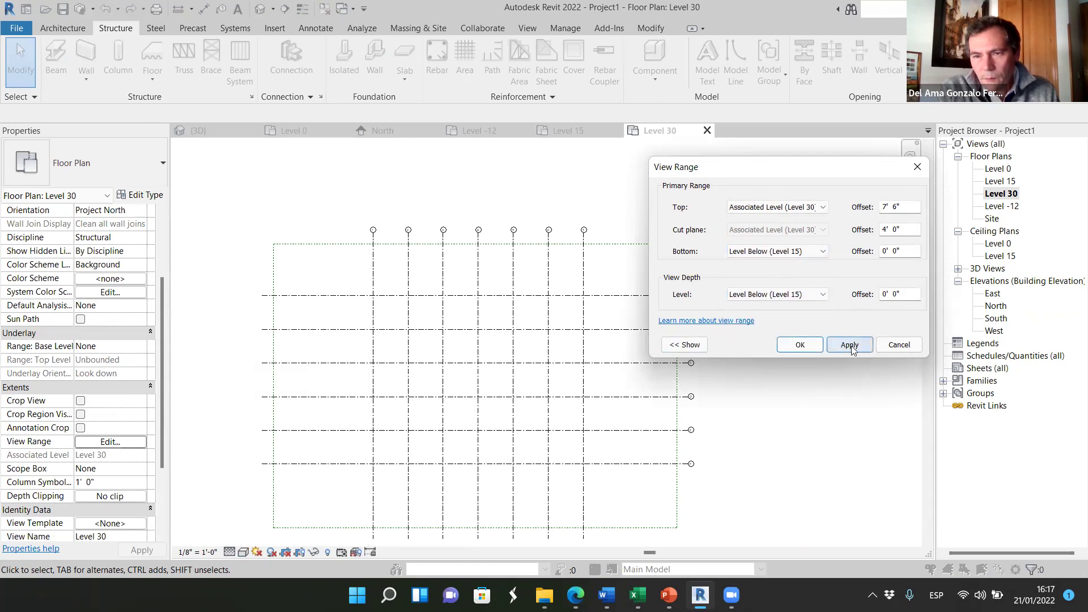
{"action": "left_click", "coordinate": [850, 346]}
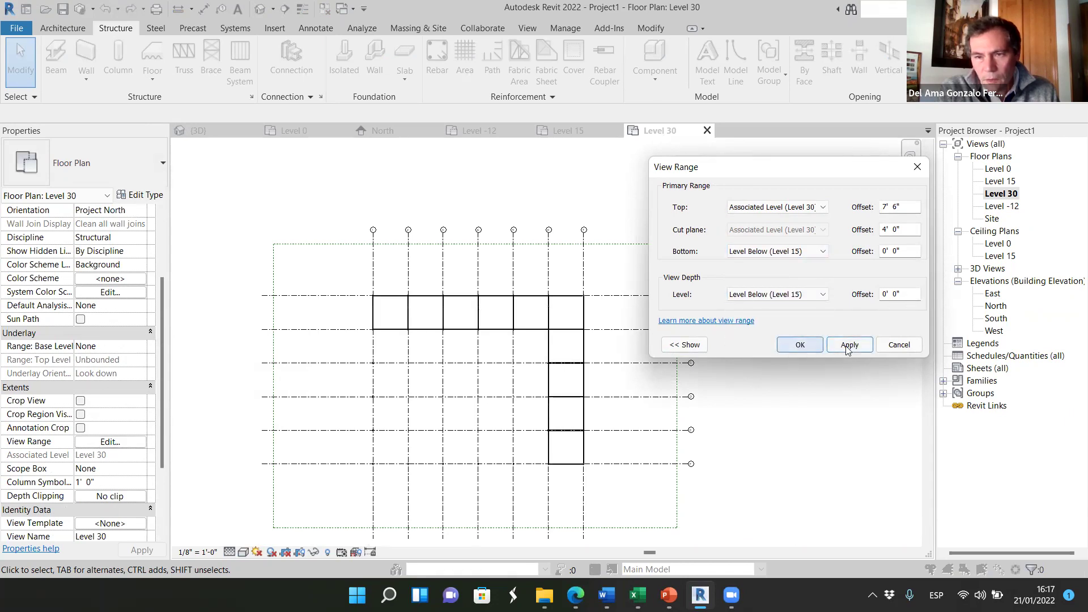
{"action": "left_click", "coordinate": [800, 345]}
- Select the long W310X38.7 beam along the inner grid line on Level 30 and examine its intersections with the columns
{"action": "scroll", "coordinate": [397, 351], "scroll_direction": "up", "scroll_amount": 6}
{"action": "scroll", "coordinate": [320, 283], "scroll_direction": "up", "scroll_amount": 3}
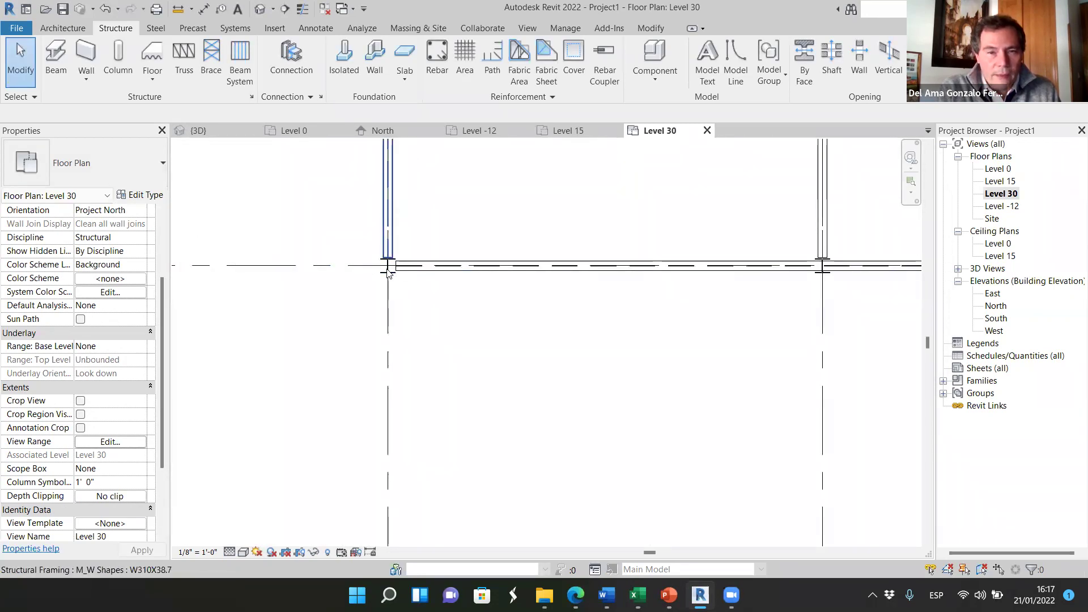
{"action": "scroll", "coordinate": [685, 292], "scroll_direction": "up", "scroll_amount": 4}
{"action": "scroll", "coordinate": [634, 247], "scroll_direction": "up", "scroll_amount": 4}
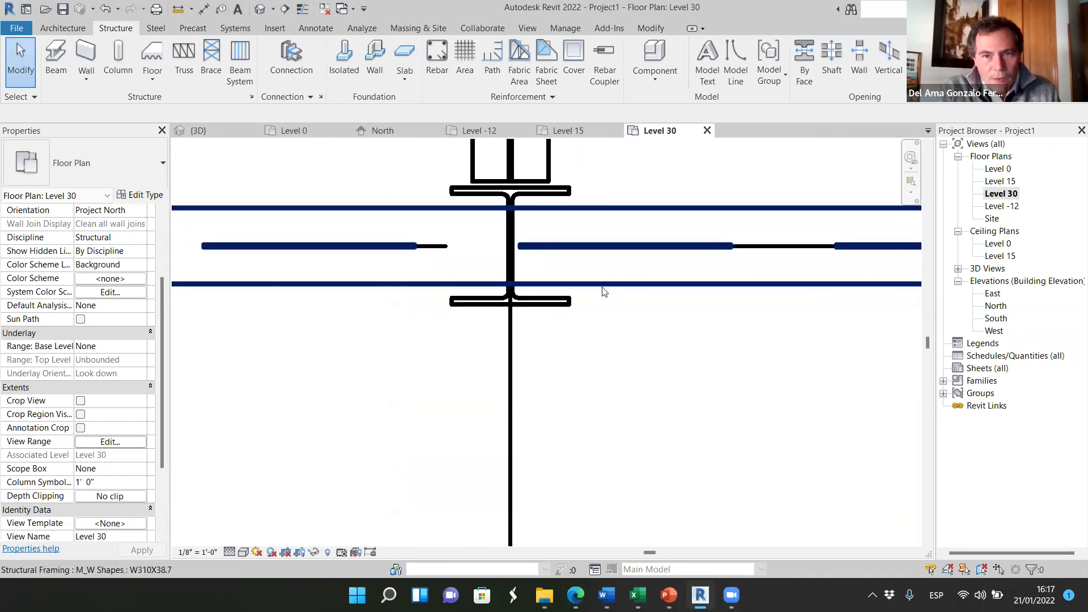
{"action": "left_click", "coordinate": [604, 291]}
{"action": "scroll", "coordinate": [564, 314], "scroll_direction": "down", "scroll_amount": 4}
{"action": "scroll", "coordinate": [574, 301], "scroll_direction": "down", "scroll_amount": 2}
{"action": "scroll", "coordinate": [571, 308], "scroll_direction": "up", "scroll_amount": 4}
{"action": "scroll", "coordinate": [566, 301], "scroll_direction": "down", "scroll_amount": 2}
{"action": "scroll", "coordinate": [571, 287], "scroll_direction": "down", "scroll_amount": 4}
{"action": "scroll", "coordinate": [850, 279], "scroll_direction": "up", "scroll_amount": 2}
{"action": "scroll", "coordinate": [714, 277], "scroll_direction": "up", "scroll_amount": 1}
{"action": "scroll", "coordinate": [664, 286], "scroll_direction": "up", "scroll_amount": 2}
{"action": "scroll", "coordinate": [660, 289], "scroll_direction": "down", "scroll_amount": 3}
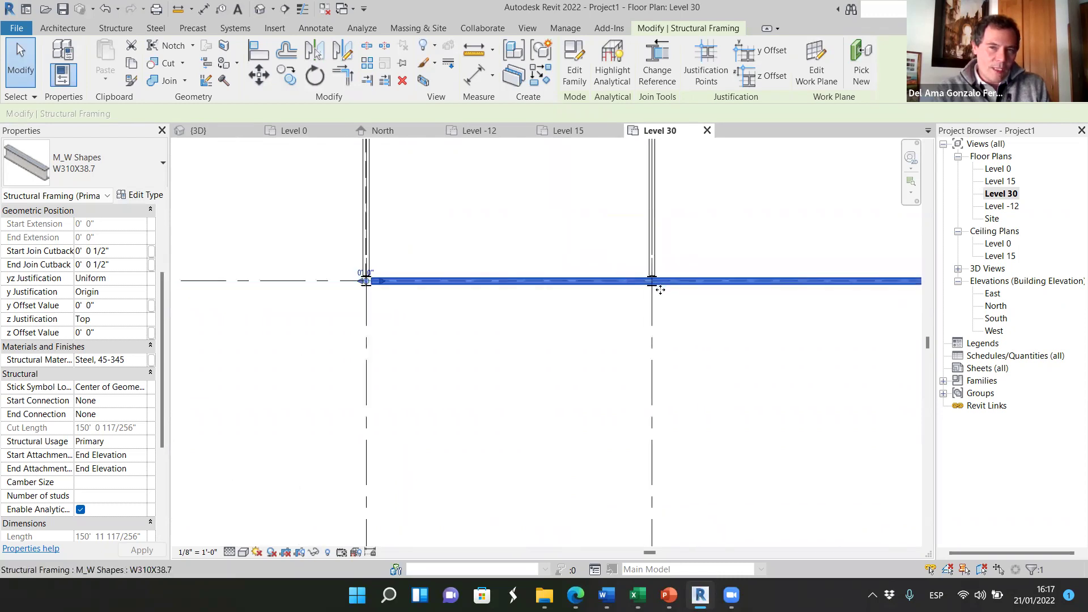
- Inspect how the long W310X38.7 beam along grid B meets its intermediate columns, selecting the beam beside the column webs
{"action": "scroll", "coordinate": [660, 289], "scroll_direction": "down", "scroll_amount": 3}
{"action": "scroll", "coordinate": [646, 277], "scroll_direction": "up", "scroll_amount": 2}
{"action": "scroll", "coordinate": [614, 328], "scroll_direction": "down", "scroll_amount": 2}
{"action": "scroll", "coordinate": [658, 316], "scroll_direction": "up", "scroll_amount": 2}
{"action": "scroll", "coordinate": [657, 317], "scroll_direction": "up", "scroll_amount": 2}
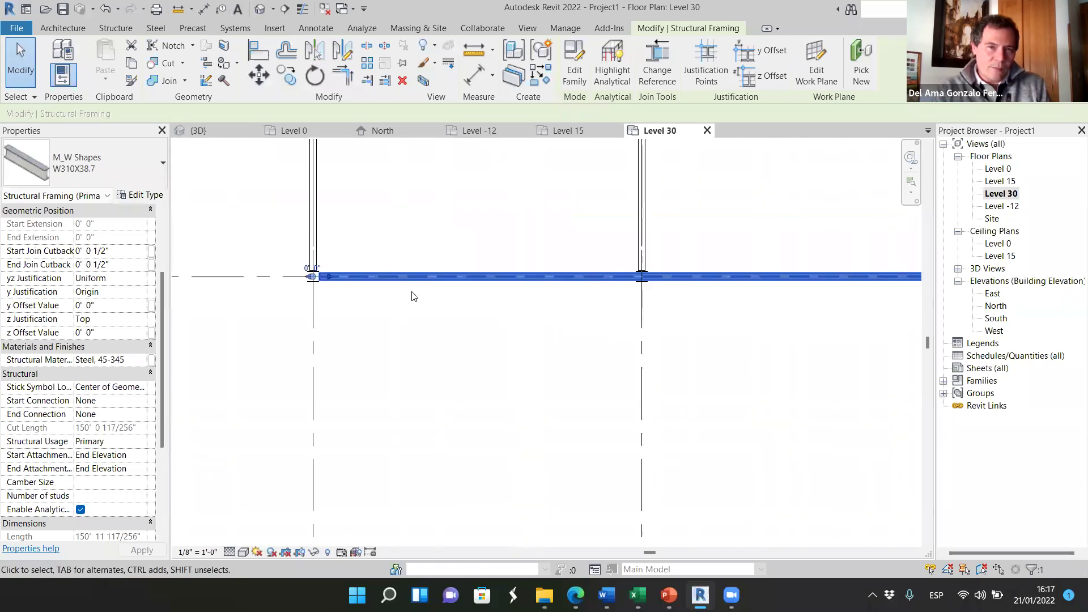
{"action": "key", "text": "Escape"}
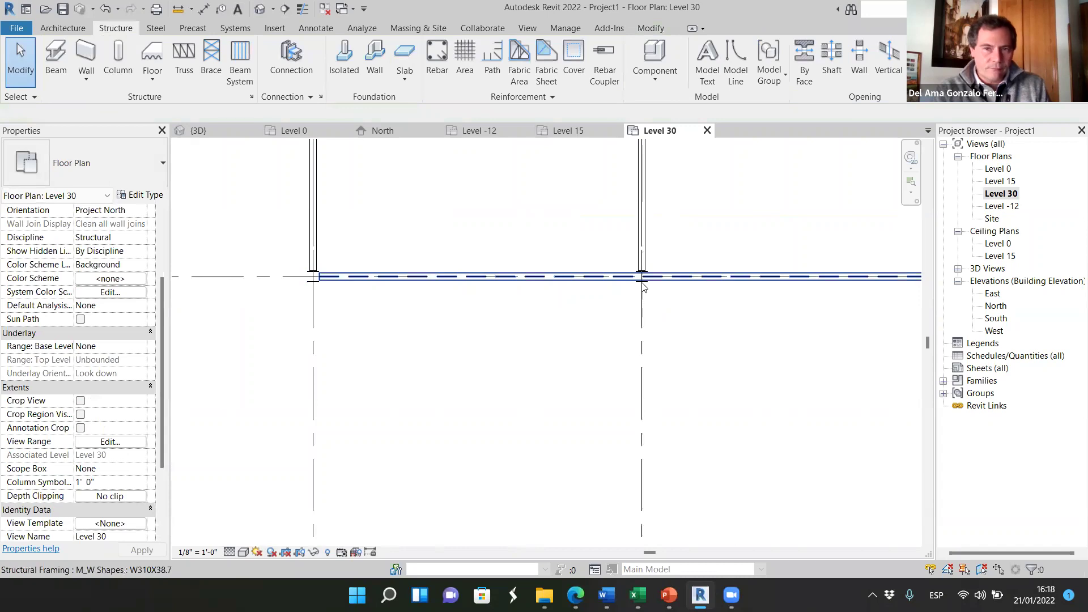
{"action": "scroll", "coordinate": [643, 285], "scroll_direction": "up", "scroll_amount": 5}
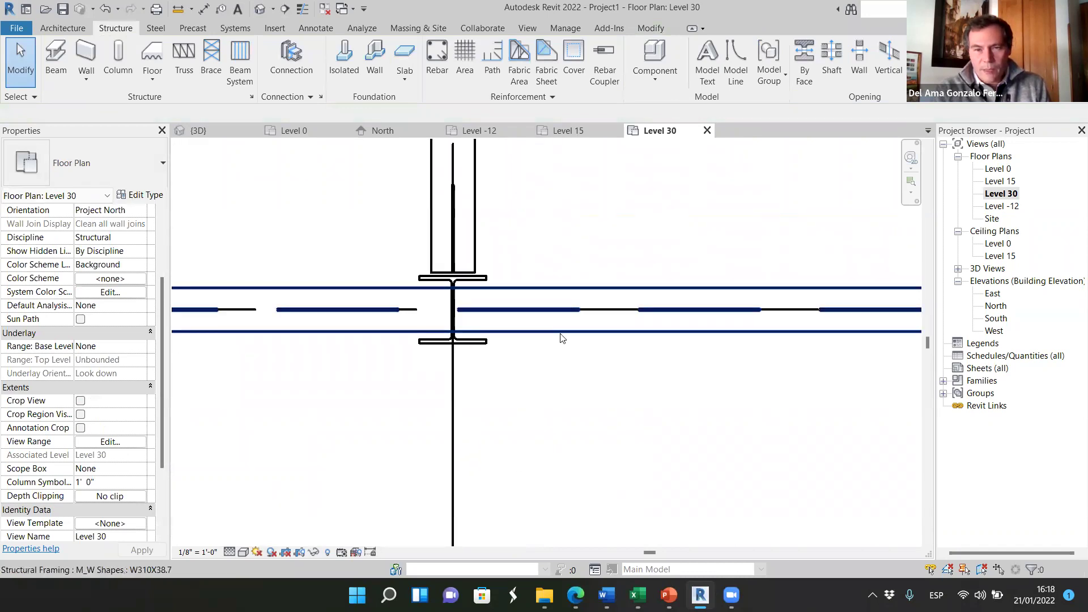
{"action": "left_click", "coordinate": [513, 326]}
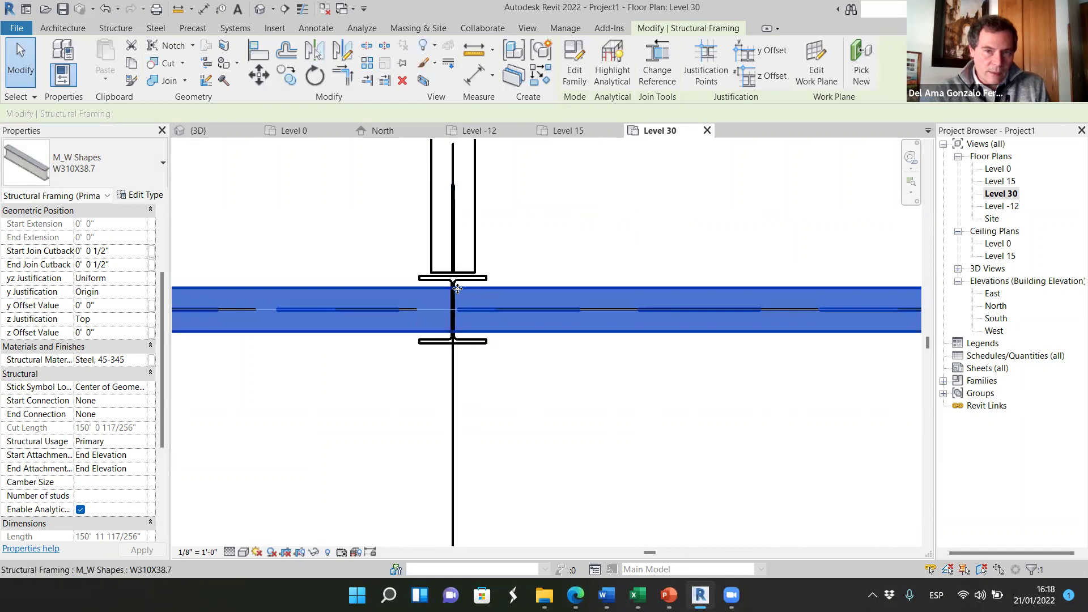
{"action": "left_click", "coordinate": [628, 397]}
{"action": "scroll", "coordinate": [632, 390], "scroll_direction": "down", "scroll_amount": 4}
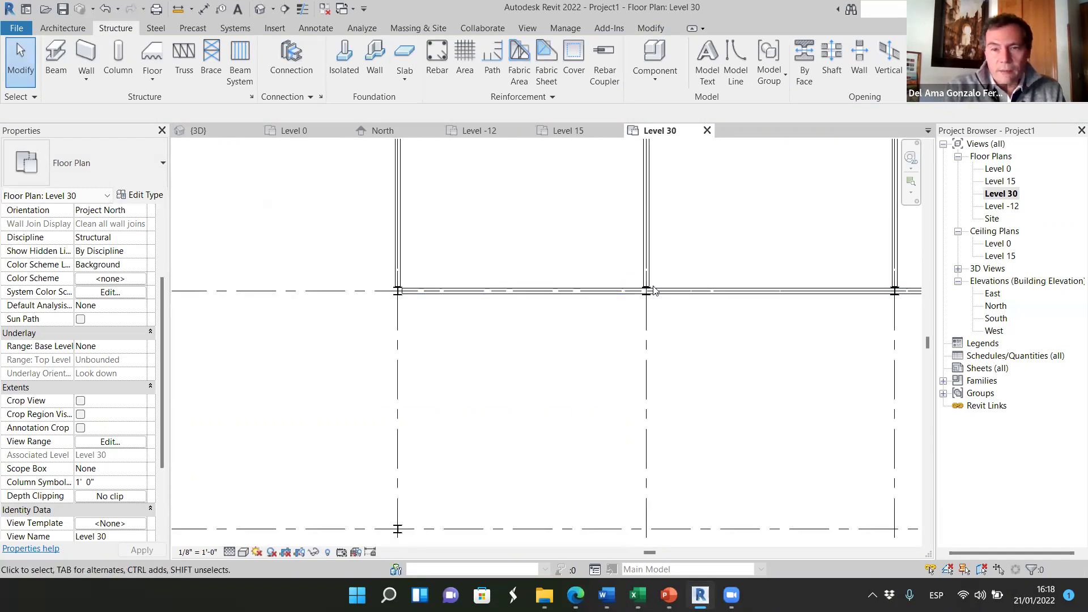
{"action": "scroll", "coordinate": [653, 291], "scroll_direction": "up", "scroll_amount": 6}
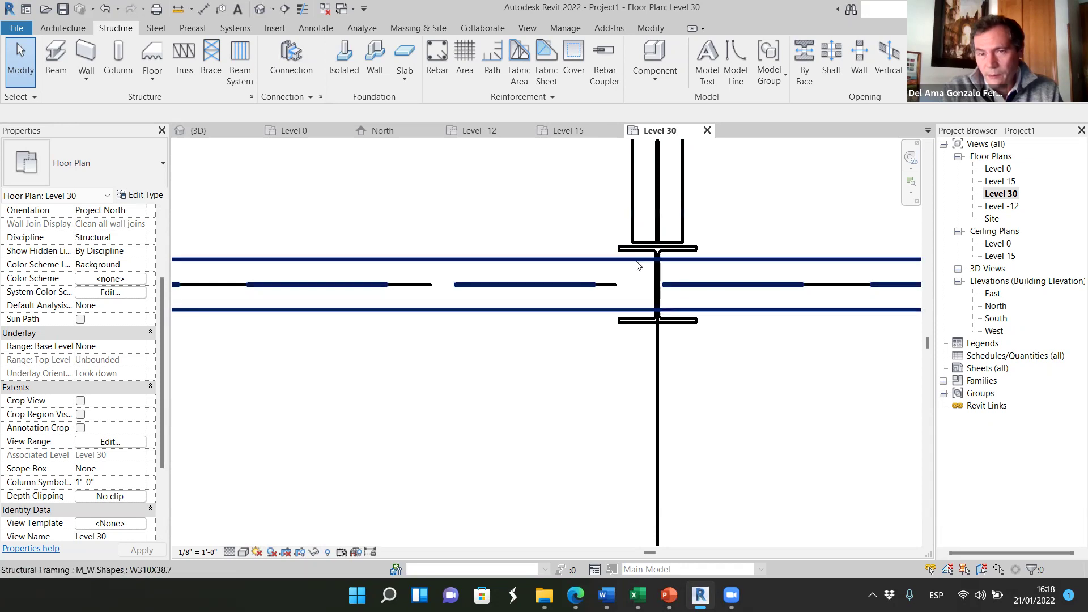
{"action": "left_click", "coordinate": [578, 278]}
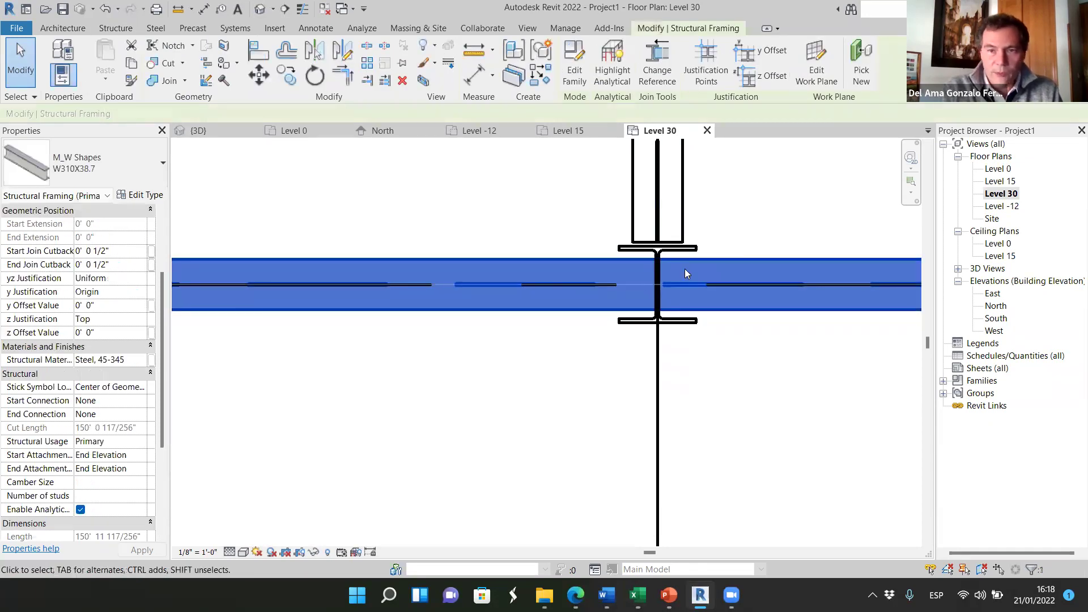
{"action": "scroll", "coordinate": [681, 273], "scroll_direction": "down", "scroll_amount": 5}
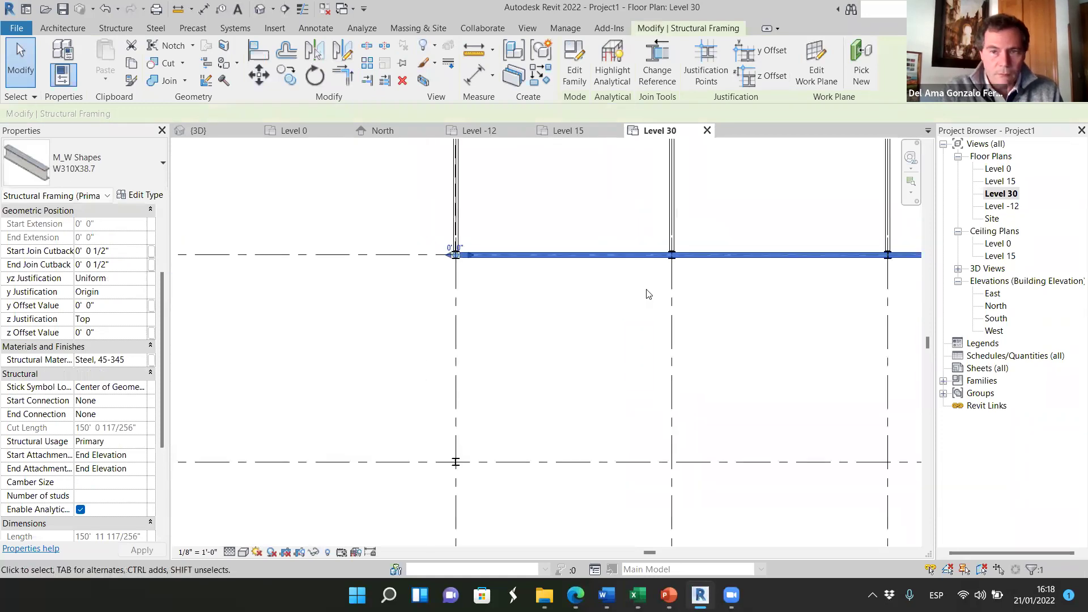
{"action": "key", "text": "Escape"}
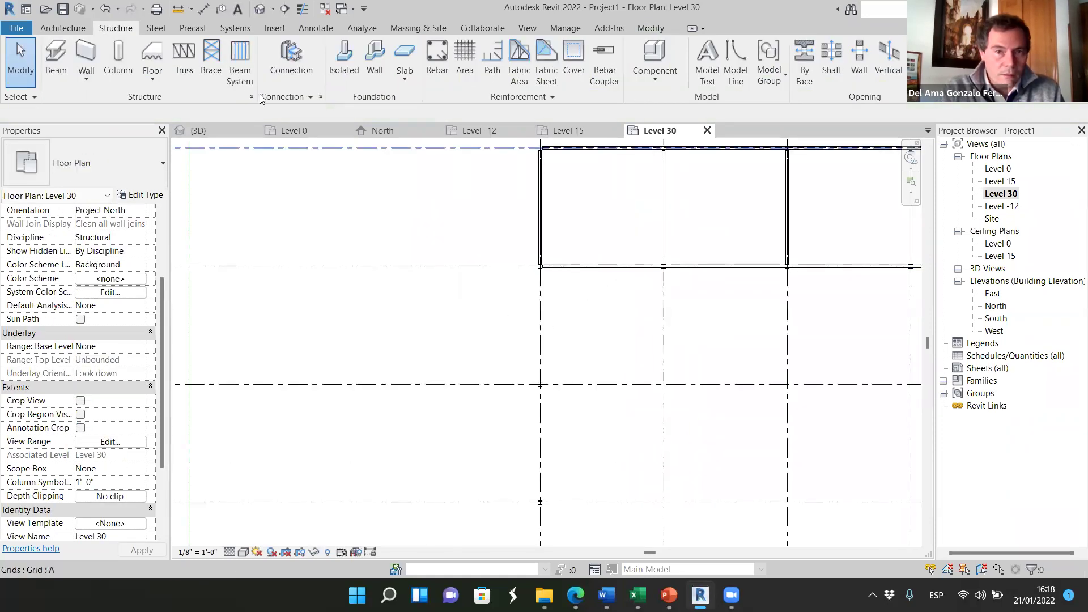
- Place a W310X38.7 beam on Level 30 along the frame's west edge, from the column on grid B to the corner column on grid F
{"action": "left_click", "coordinate": [60, 64]}
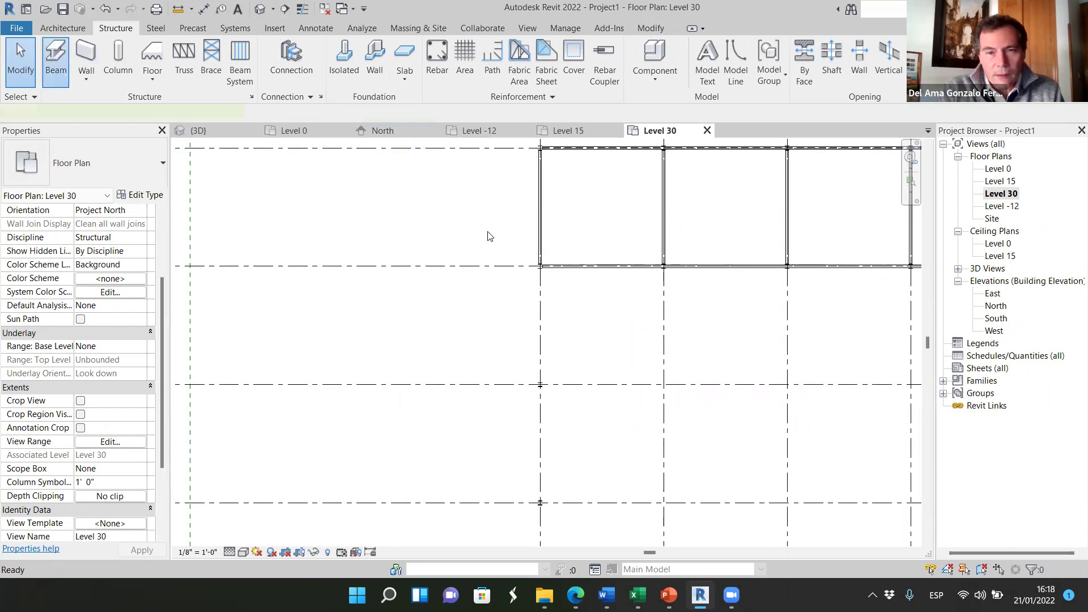
{"action": "scroll", "coordinate": [510, 244], "scroll_direction": "up", "scroll_amount": 3}
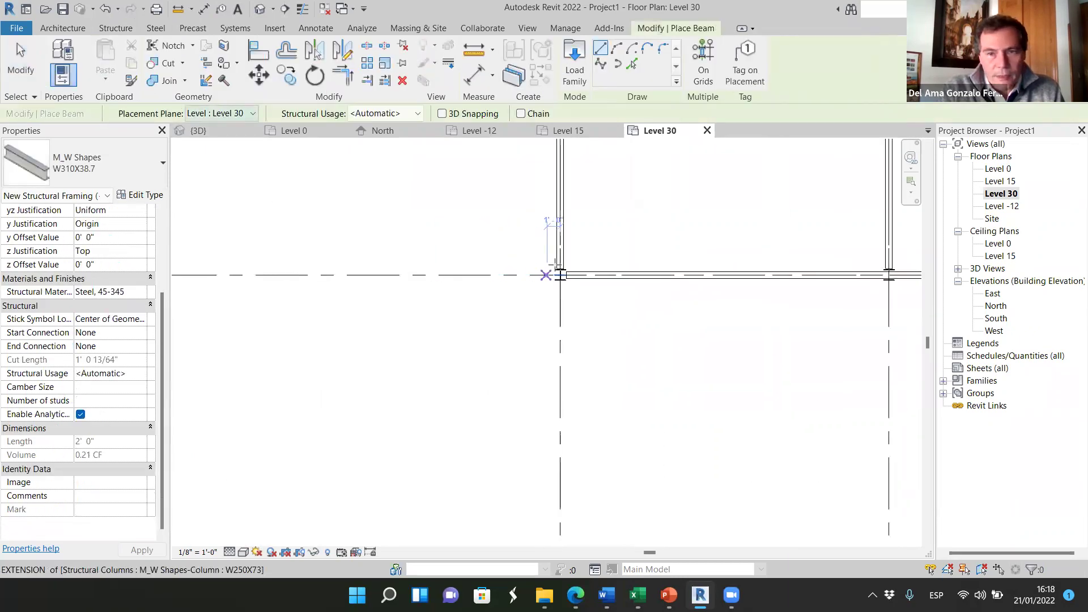
{"action": "scroll", "coordinate": [564, 276], "scroll_direction": "up", "scroll_amount": 4}
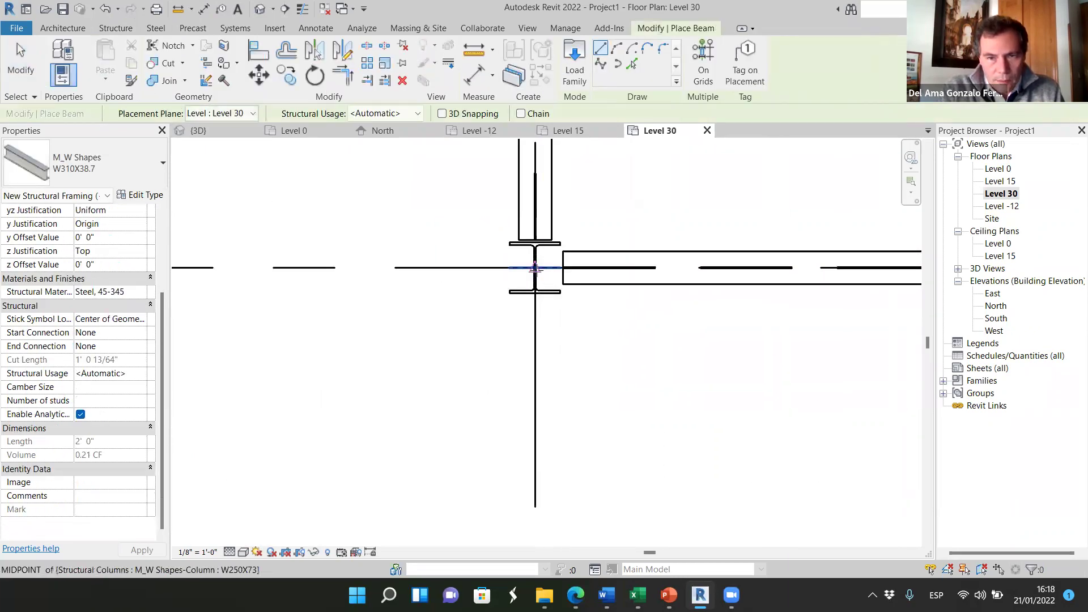
{"action": "scroll", "coordinate": [535, 267], "scroll_direction": "up", "scroll_amount": 5}
{"action": "left_click", "coordinate": [531, 277]}
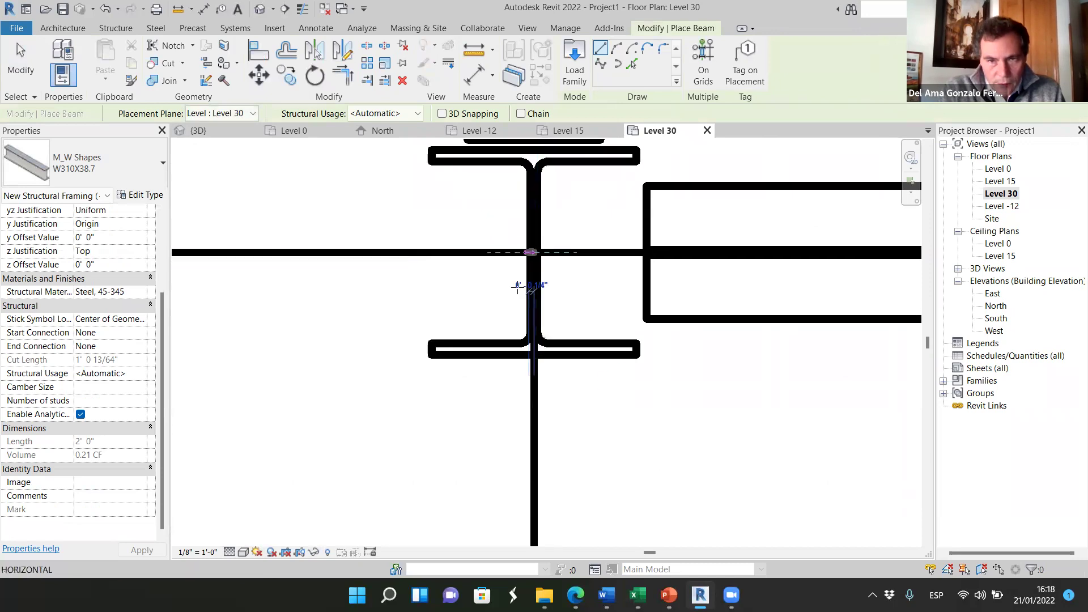
{"action": "scroll", "coordinate": [517, 286], "scroll_direction": "down", "scroll_amount": 8}
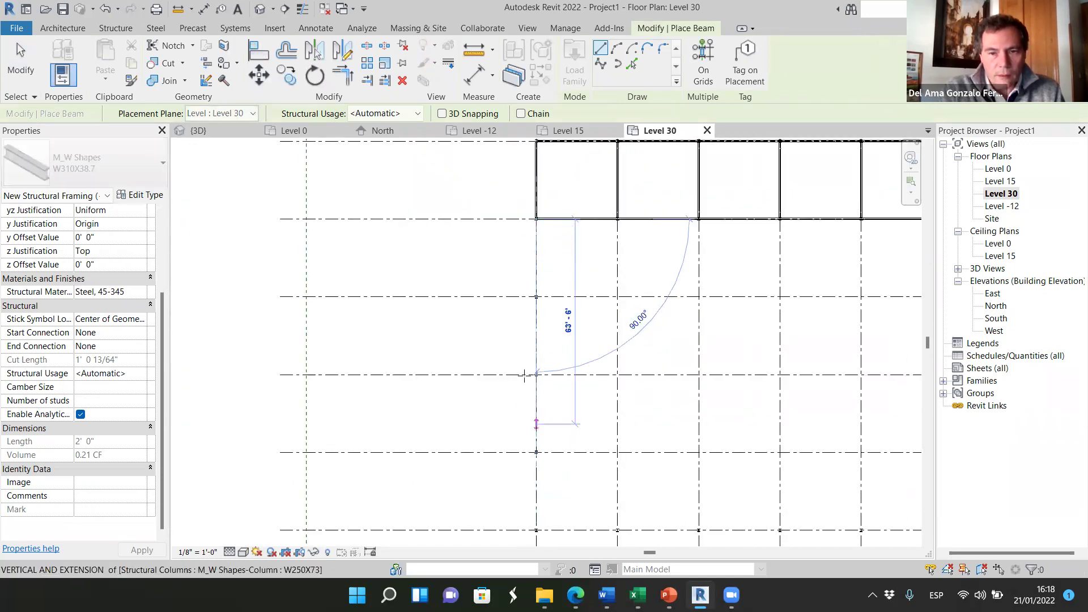
{"action": "scroll", "coordinate": [524, 375], "scroll_direction": "up", "scroll_amount": 8}
{"action": "scroll", "coordinate": [481, 292], "scroll_direction": "up", "scroll_amount": 10}
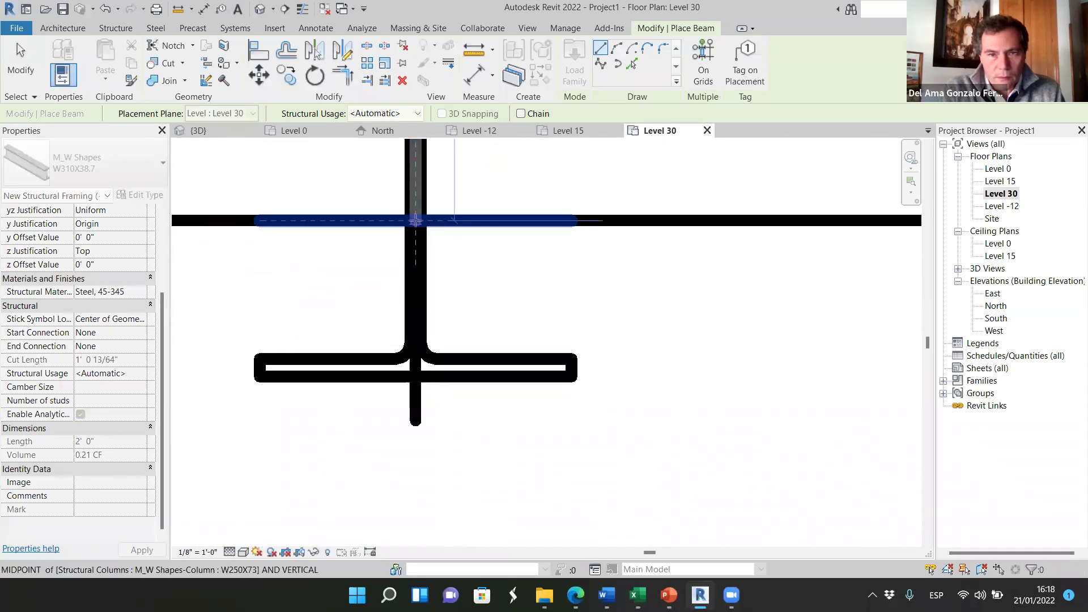
{"action": "left_click", "coordinate": [415, 220]}
{"action": "scroll", "coordinate": [418, 262], "scroll_direction": "down", "scroll_amount": 4}
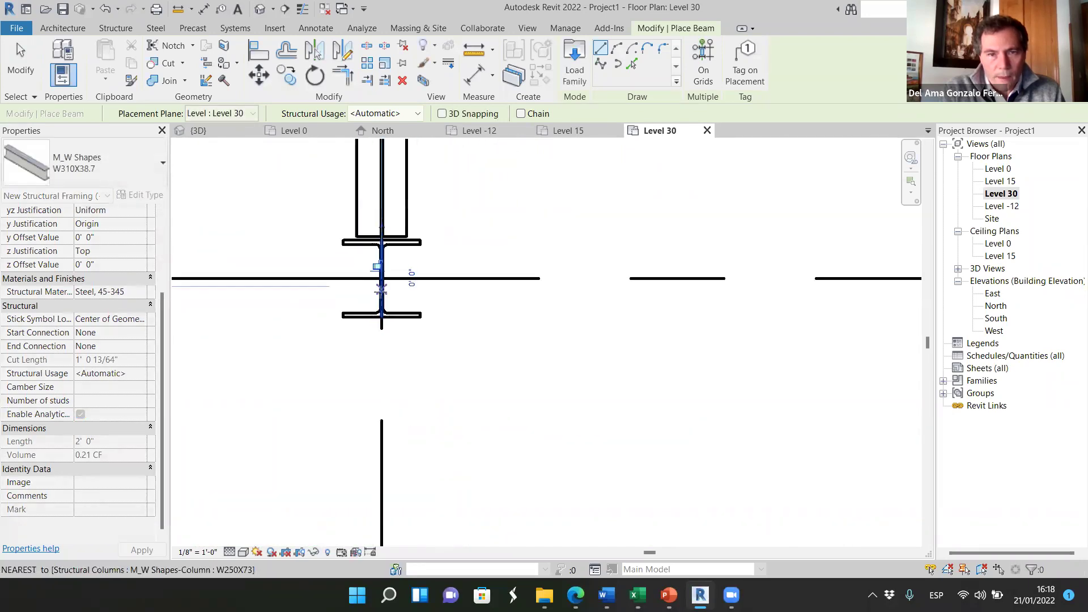
- Place one W310X38.7 beam along grid F on Level 30, from the west corner column to the column at F-6
{"action": "scroll", "coordinate": [382, 267], "scroll_direction": "up", "scroll_amount": 3}
{"action": "left_click", "coordinate": [382, 267]}
{"action": "scroll", "coordinate": [317, 306], "scroll_direction": "down", "scroll_amount": 4}
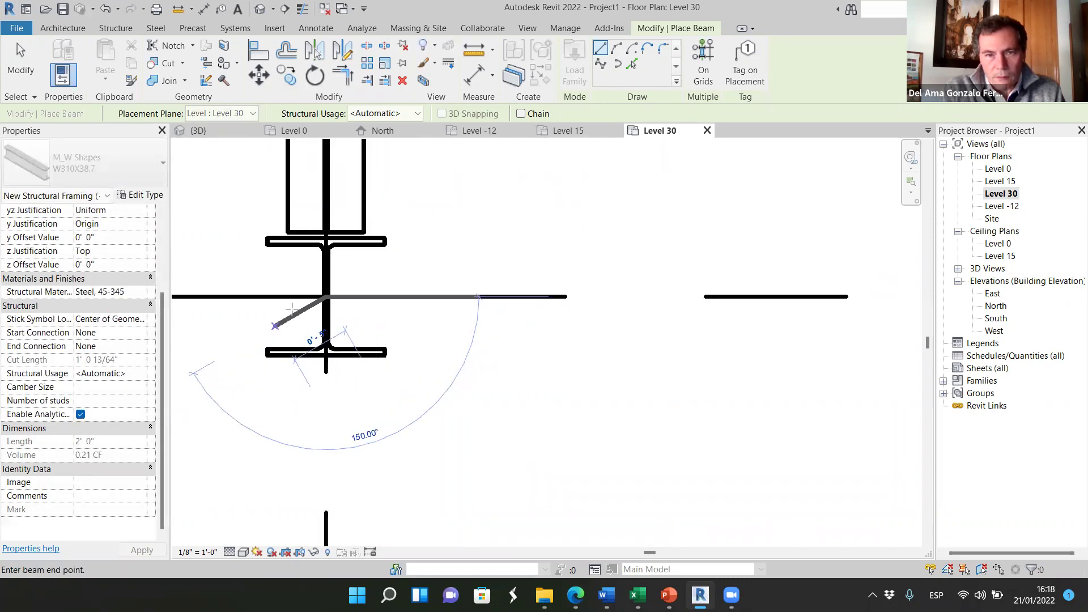
{"action": "scroll", "coordinate": [319, 302], "scroll_direction": "down", "scroll_amount": 4}
{"action": "scroll", "coordinate": [772, 304], "scroll_direction": "up", "scroll_amount": 1}
{"action": "scroll", "coordinate": [772, 305], "scroll_direction": "up", "scroll_amount": 10}
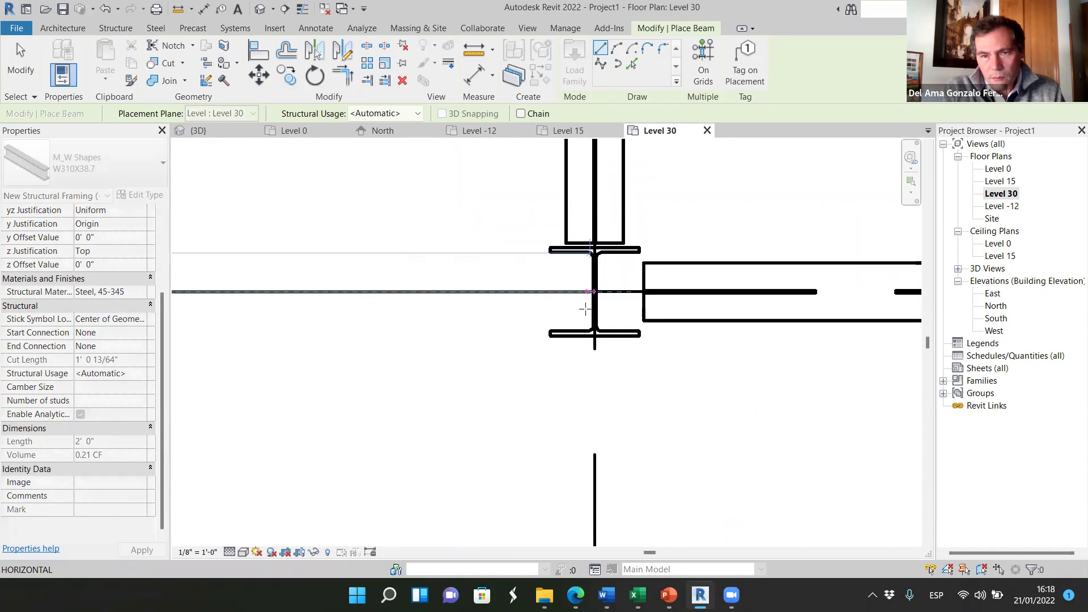
{"action": "left_click", "coordinate": [599, 283]}
{"action": "scroll", "coordinate": [518, 461], "scroll_direction": "down", "scroll_amount": 2}
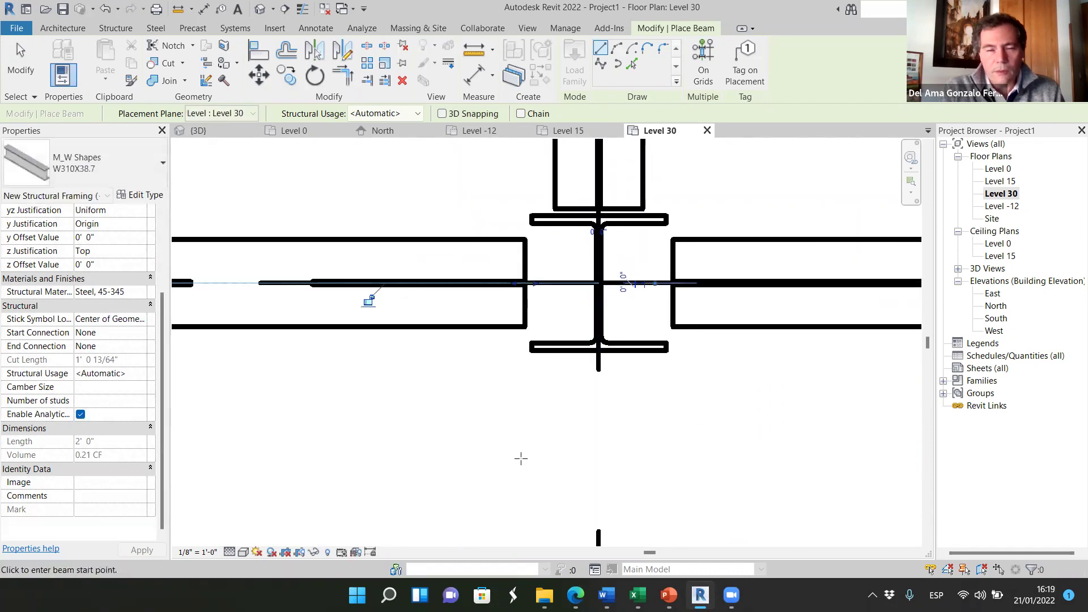
{"action": "scroll", "coordinate": [542, 291], "scroll_direction": "down", "scroll_amount": 3}
{"action": "key", "text": "Escape"}
{"action": "key", "text": "Escape"}
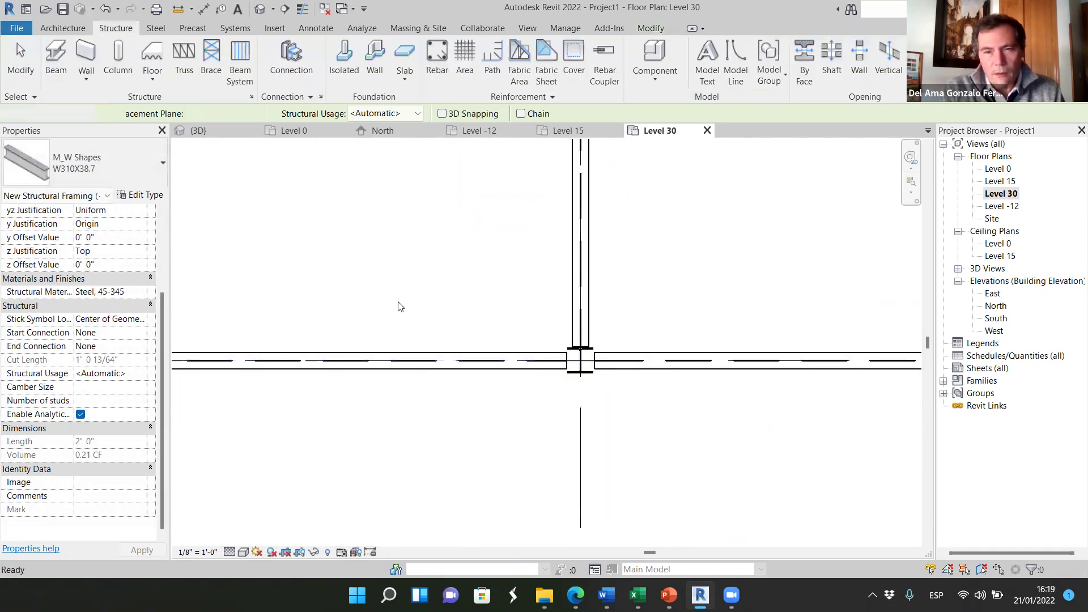
- Select the two beams meeting at column F-6 and the column itself to examine the joint
{"action": "scroll", "coordinate": [628, 329], "scroll_direction": "up", "scroll_amount": 3}
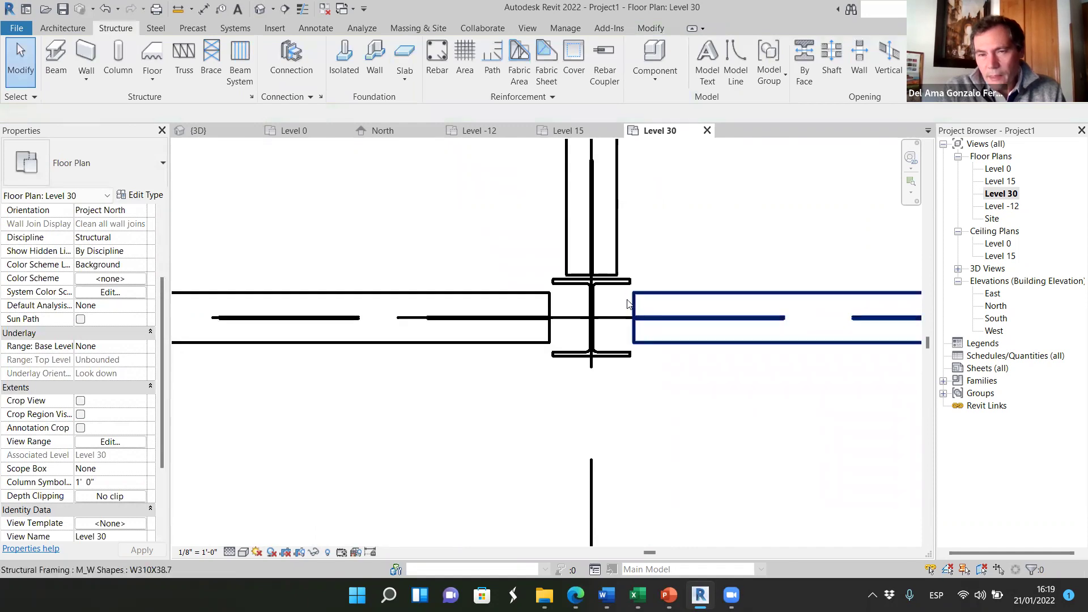
{"action": "left_click", "coordinate": [548, 310]}
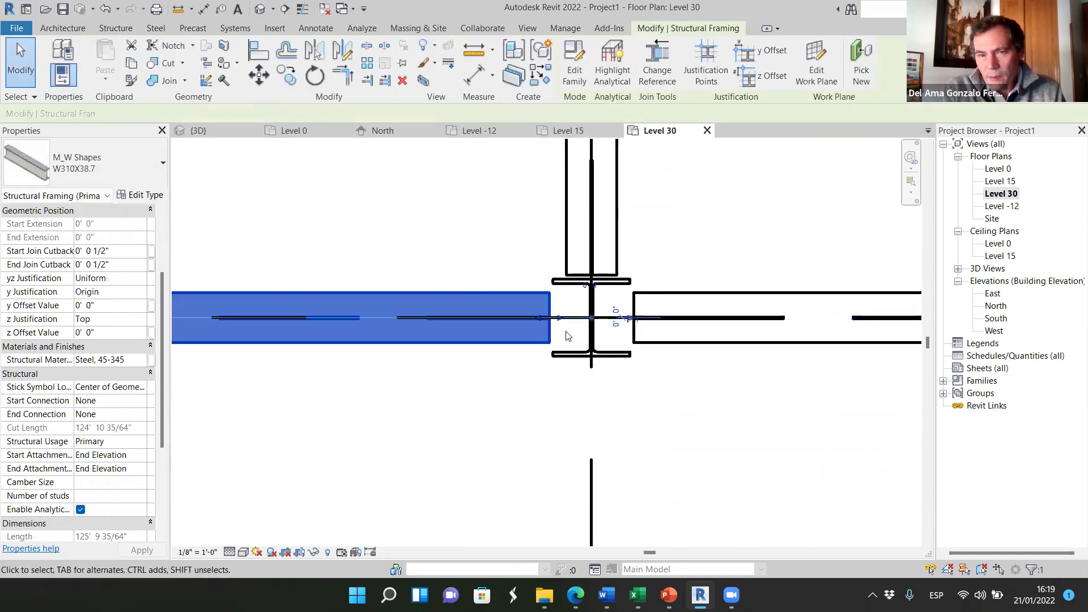
{"action": "left_click", "coordinate": [636, 307]}
{"action": "scroll", "coordinate": [547, 345], "scroll_direction": "up", "scroll_amount": 3}
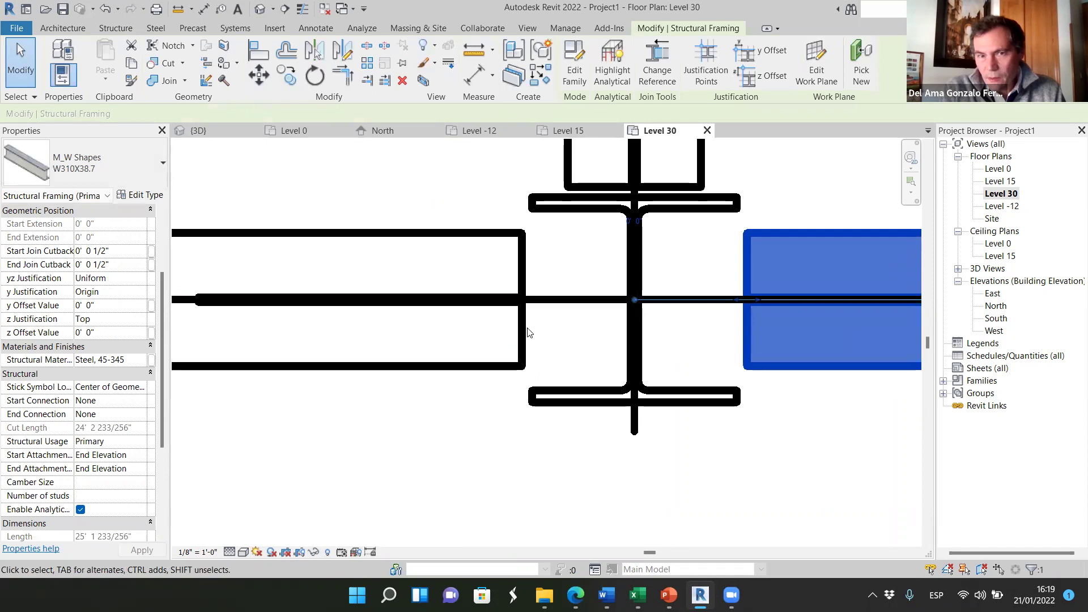
{"action": "left_click", "coordinate": [525, 277]}
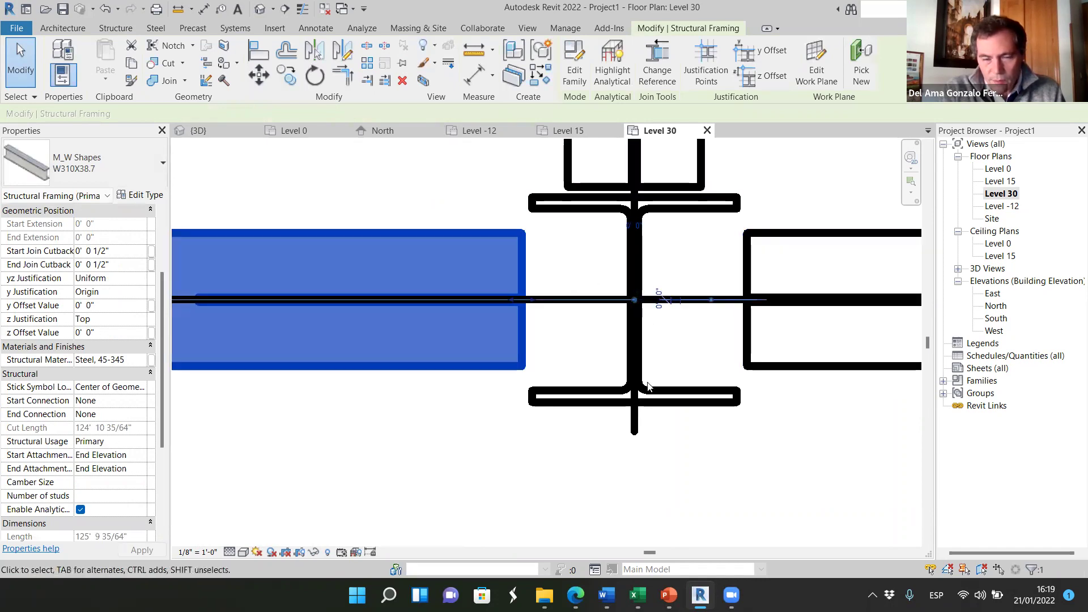
{"action": "left_click", "coordinate": [733, 495]}
{"action": "scroll", "coordinate": [658, 363], "scroll_direction": "down", "scroll_amount": 2}
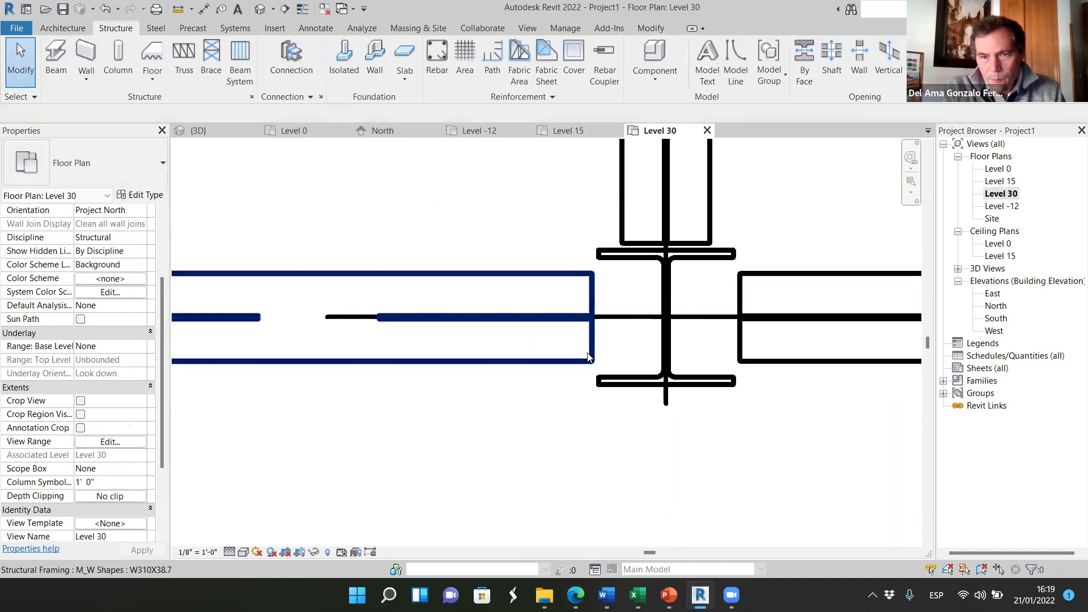
{"action": "left_click", "coordinate": [670, 339]}
{"action": "scroll", "coordinate": [669, 340], "scroll_direction": "down", "scroll_amount": 4}
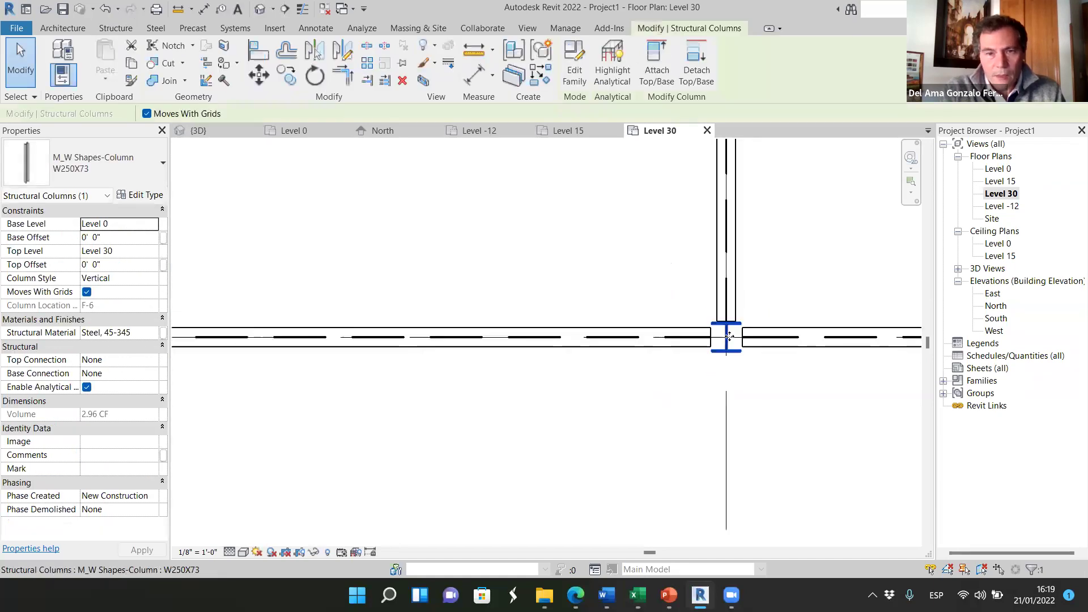
- Select the long beam along grid F and examine where it crosses its intermediate W250X73 columns
{"action": "scroll", "coordinate": [475, 355], "scroll_direction": "up", "scroll_amount": 3}
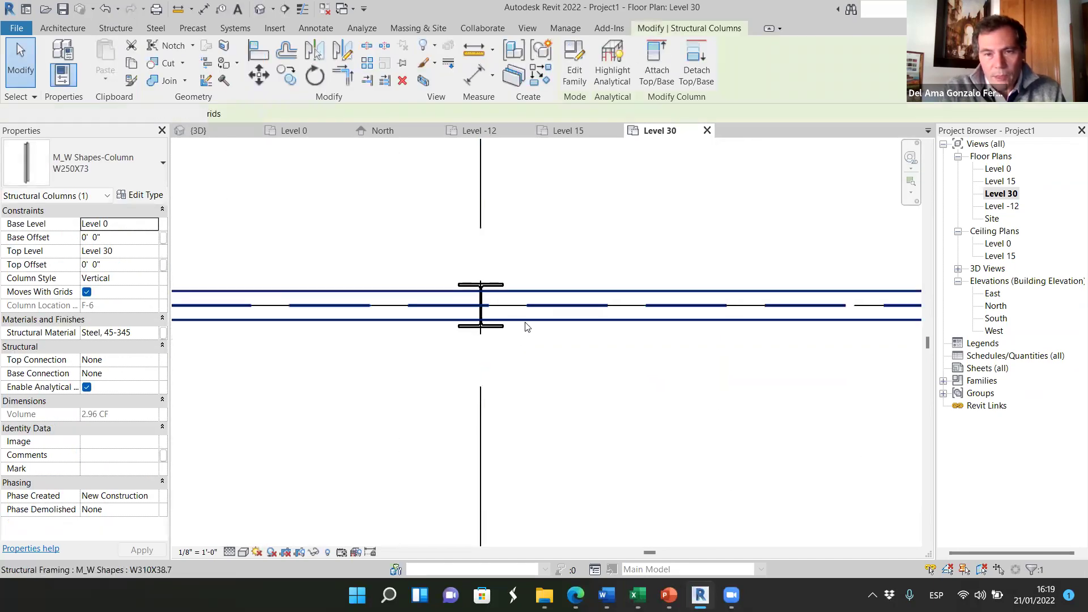
{"action": "left_click", "coordinate": [484, 329]}
{"action": "scroll", "coordinate": [485, 331], "scroll_direction": "up", "scroll_amount": 2}
{"action": "scroll", "coordinate": [484, 329], "scroll_direction": "up", "scroll_amount": 2}
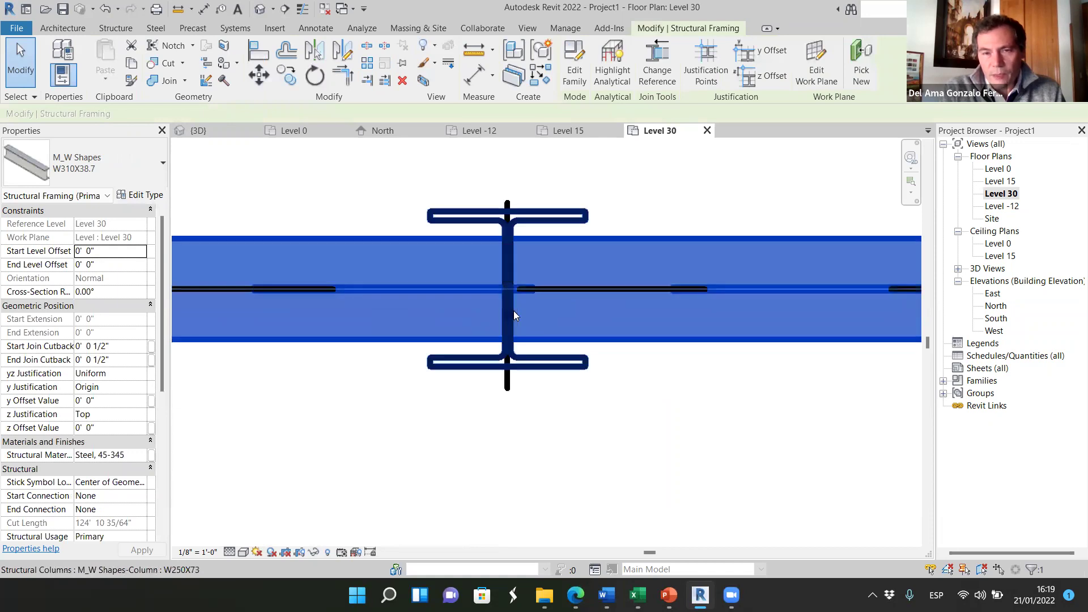
{"action": "left_click", "coordinate": [595, 400]}
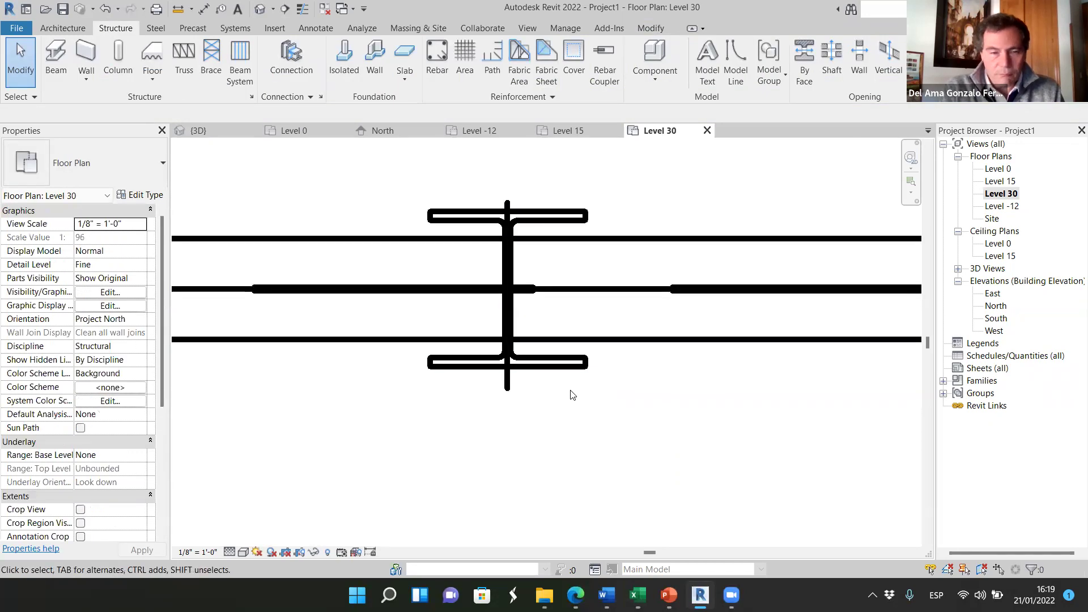
{"action": "scroll", "coordinate": [572, 395], "scroll_direction": "down", "scroll_amount": 3}
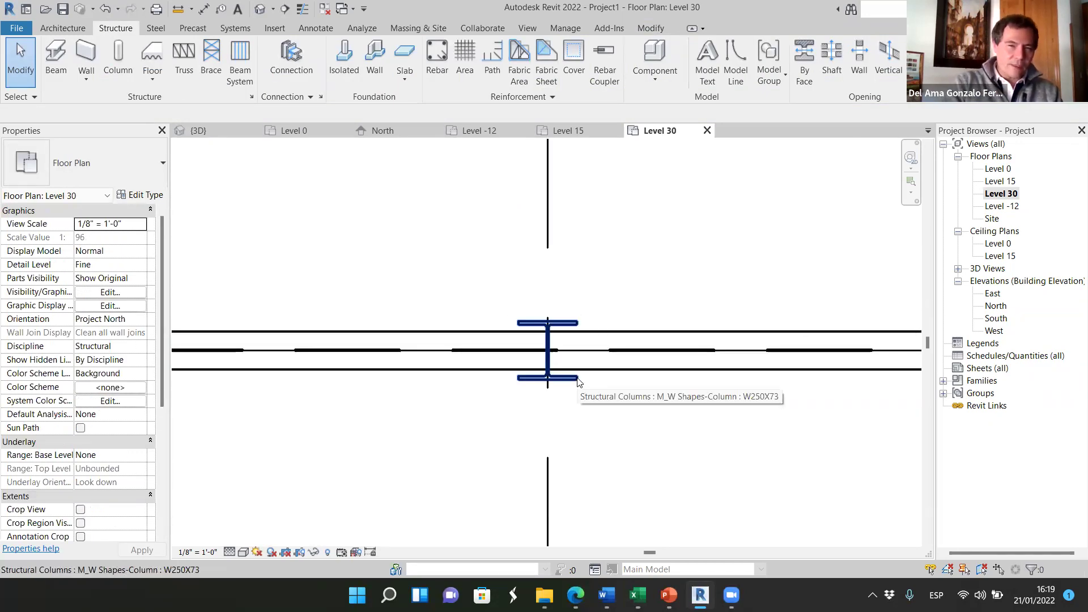
{"action": "scroll", "coordinate": [578, 381], "scroll_direction": "down", "scroll_amount": 5}
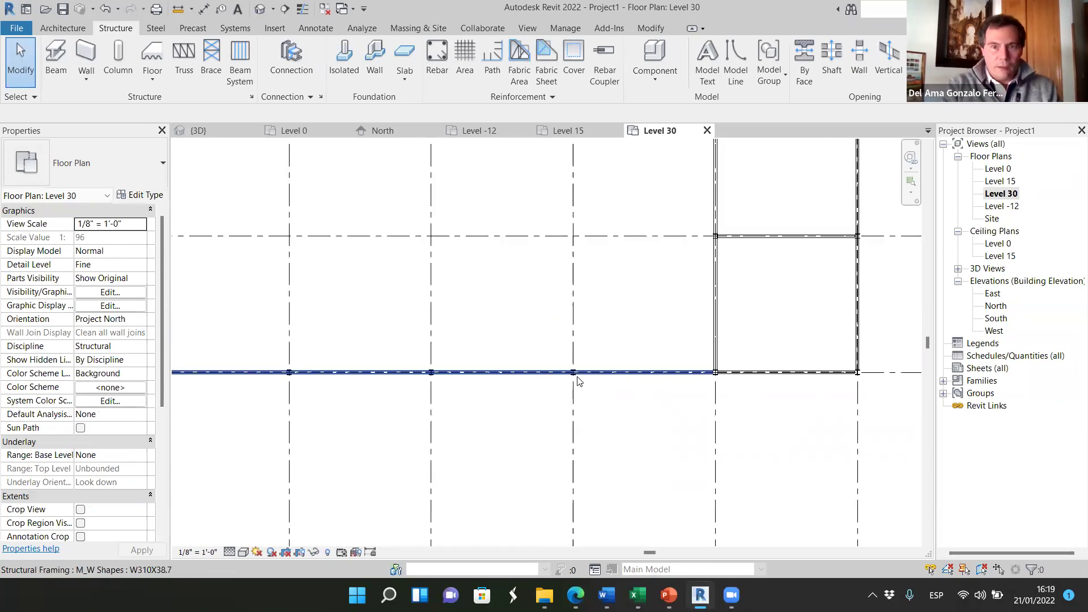
{"action": "scroll", "coordinate": [578, 382], "scroll_direction": "down", "scroll_amount": 2}
{"action": "scroll", "coordinate": [581, 383], "scroll_direction": "up", "scroll_amount": 6}
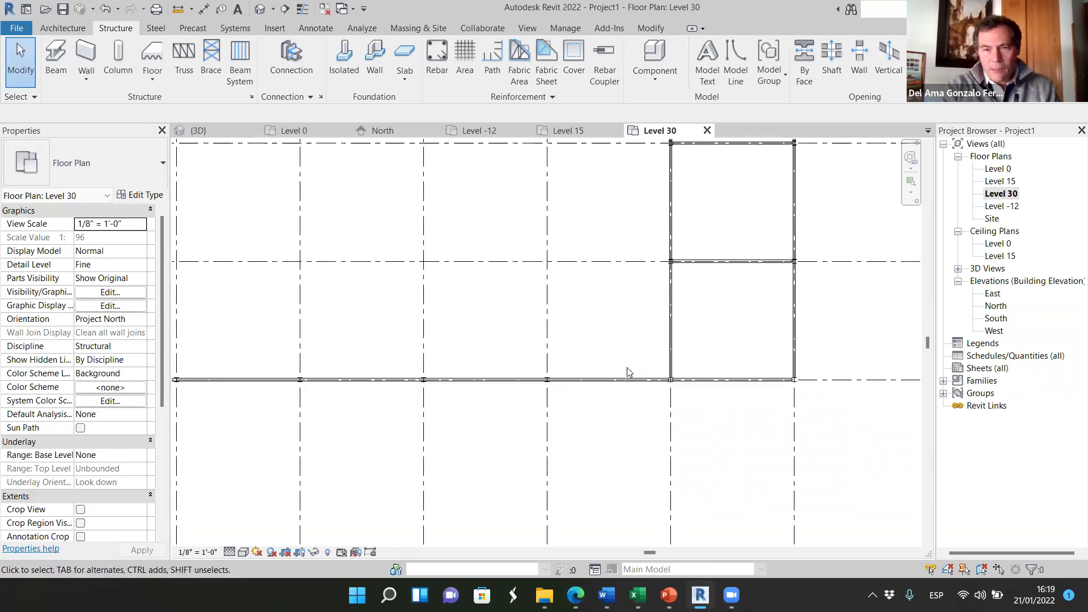
{"action": "scroll", "coordinate": [526, 376], "scroll_direction": "up", "scroll_amount": 4}
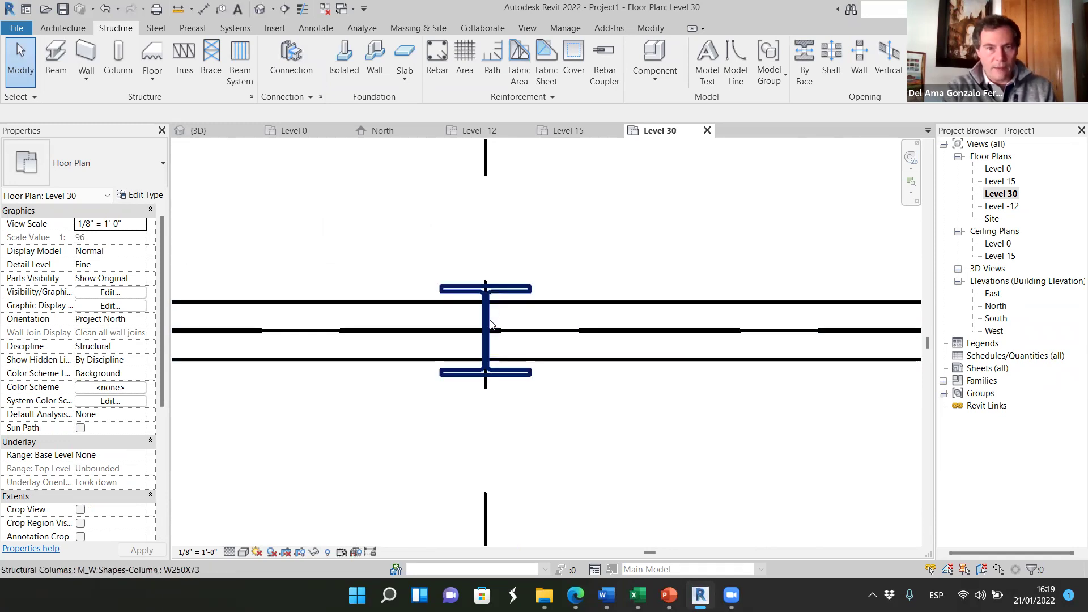
{"action": "scroll", "coordinate": [490, 324], "scroll_direction": "down", "scroll_amount": 8}
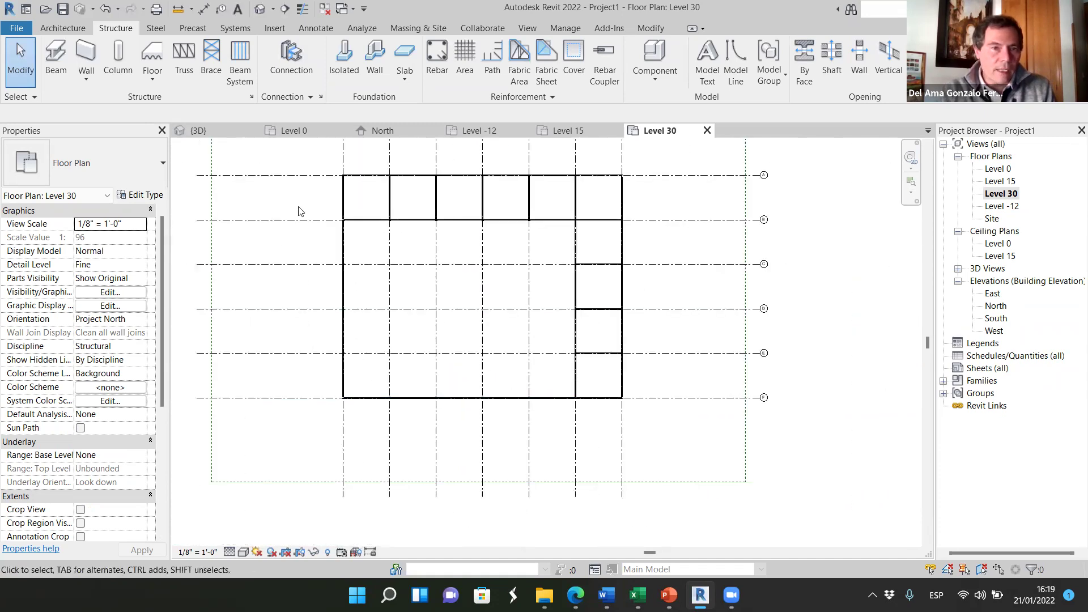
- Examine the completed Level 30 perimeter beams and their columns in the 3D model from several sides
{"action": "left_click", "coordinate": [207, 131]}
{"action": "middle_click_drag", "start_coordinate": [432, 344], "coordinate": [543, 422], "text": "shift"}
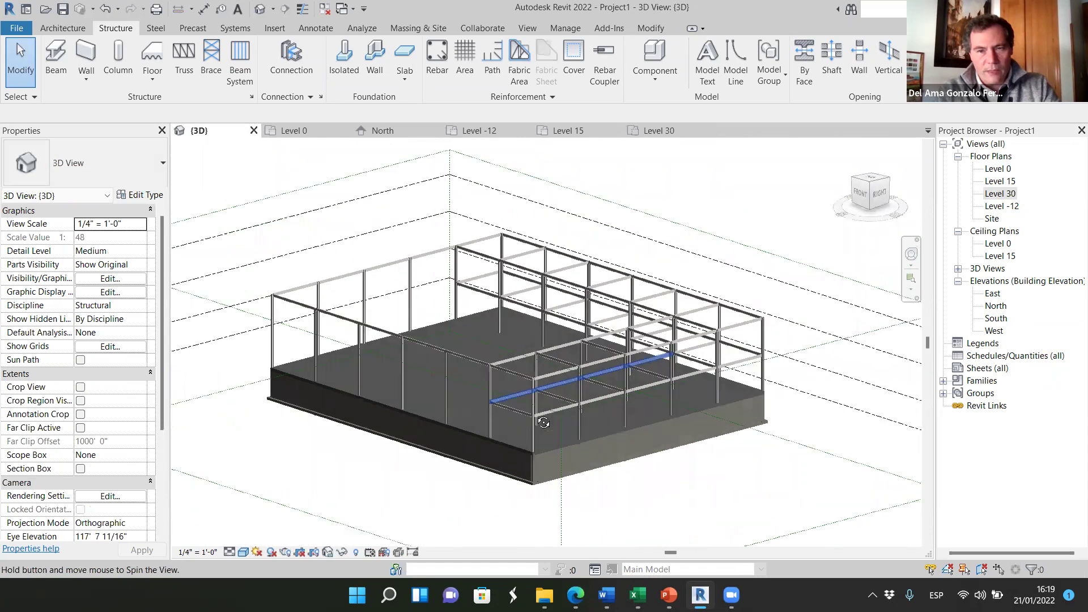
{"action": "scroll", "coordinate": [465, 376], "scroll_direction": "up", "scroll_amount": 10}
{"action": "scroll", "coordinate": [463, 367], "scroll_direction": "down", "scroll_amount": 2}
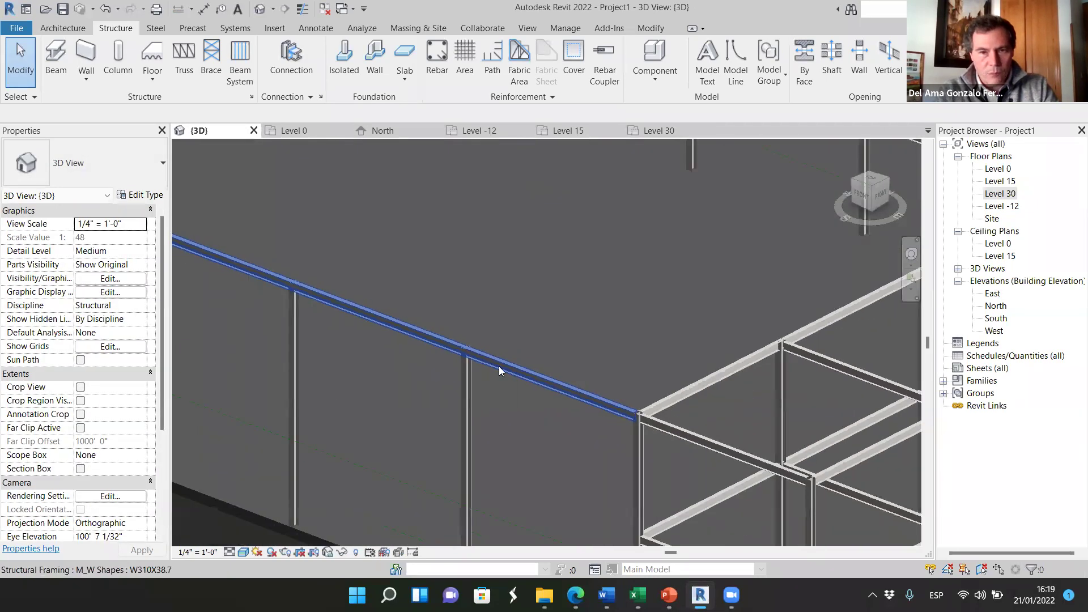
{"action": "scroll", "coordinate": [499, 371], "scroll_direction": "down", "scroll_amount": 2}
{"action": "scroll", "coordinate": [465, 365], "scroll_direction": "down", "scroll_amount": 6}
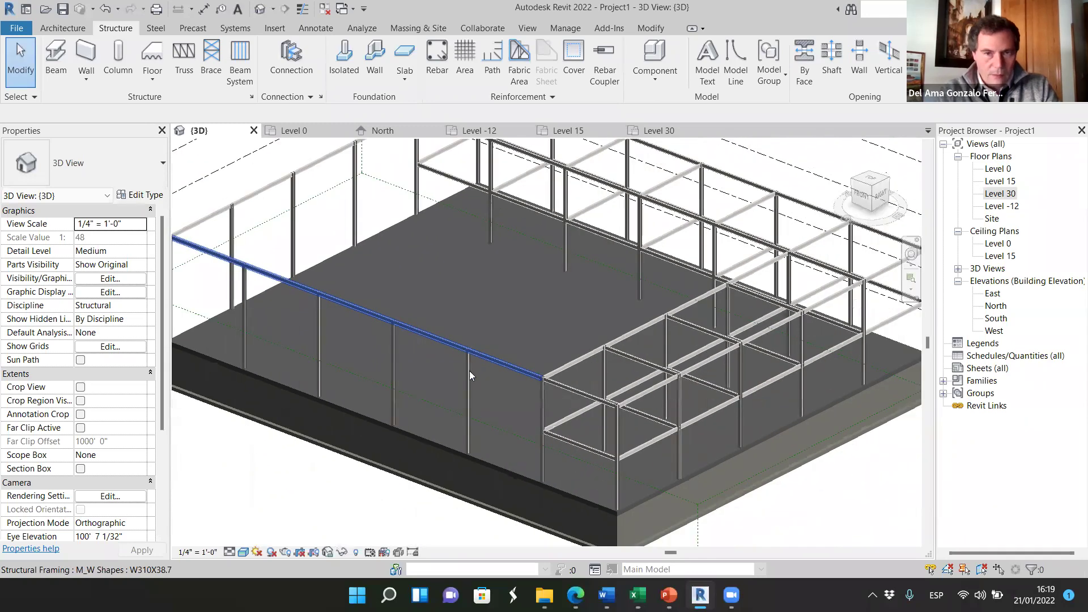
{"action": "middle_click_drag", "start_coordinate": [561, 360], "coordinate": [516, 351], "text": "shift"}
{"action": "scroll", "coordinate": [485, 377], "scroll_direction": "up", "scroll_amount": 5}
{"action": "scroll", "coordinate": [487, 381], "scroll_direction": "down", "scroll_amount": 5}
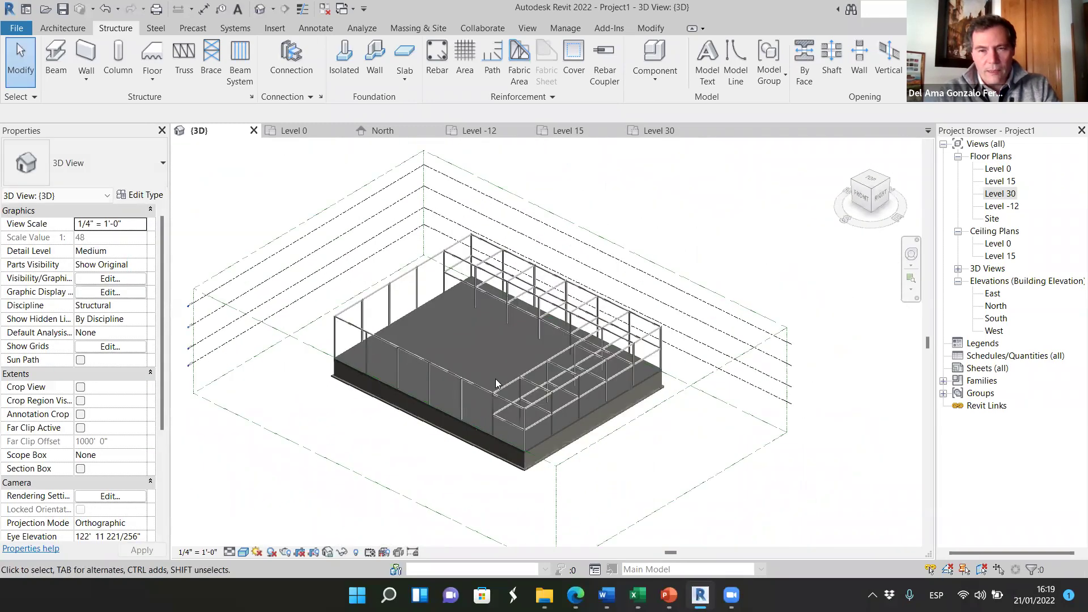
{"action": "scroll", "coordinate": [497, 380], "scroll_direction": "up", "scroll_amount": 6}
{"action": "scroll", "coordinate": [497, 381], "scroll_direction": "down", "scroll_amount": 5}
{"action": "middle_click_drag", "start_coordinate": [435, 353], "coordinate": [531, 359], "text": "shift"}
{"action": "scroll", "coordinate": [587, 437], "scroll_direction": "up", "scroll_amount": 3}
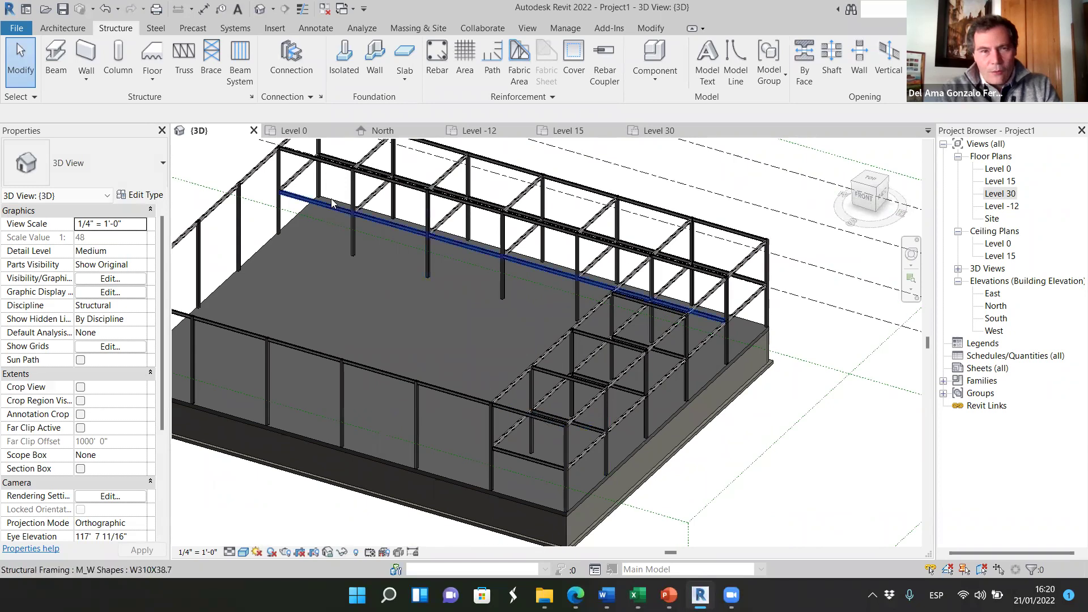
{"action": "scroll", "coordinate": [265, 306], "scroll_direction": "down", "scroll_amount": 2}
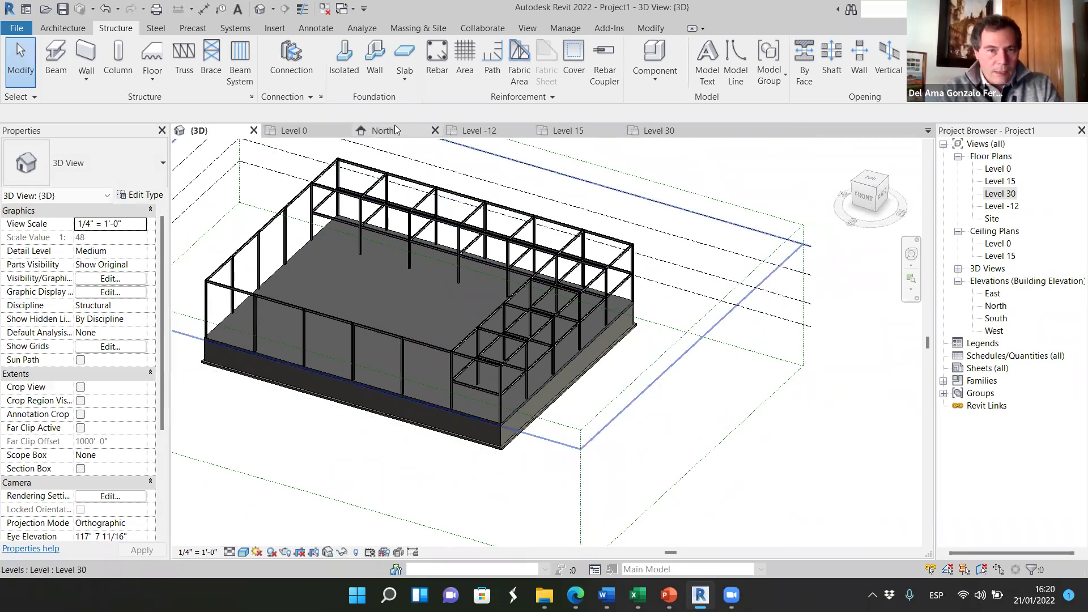
- Compare the Level 30 plan with the 3D model to examine the open bay between grids B and F
{"action": "left_click", "coordinate": [658, 131]}
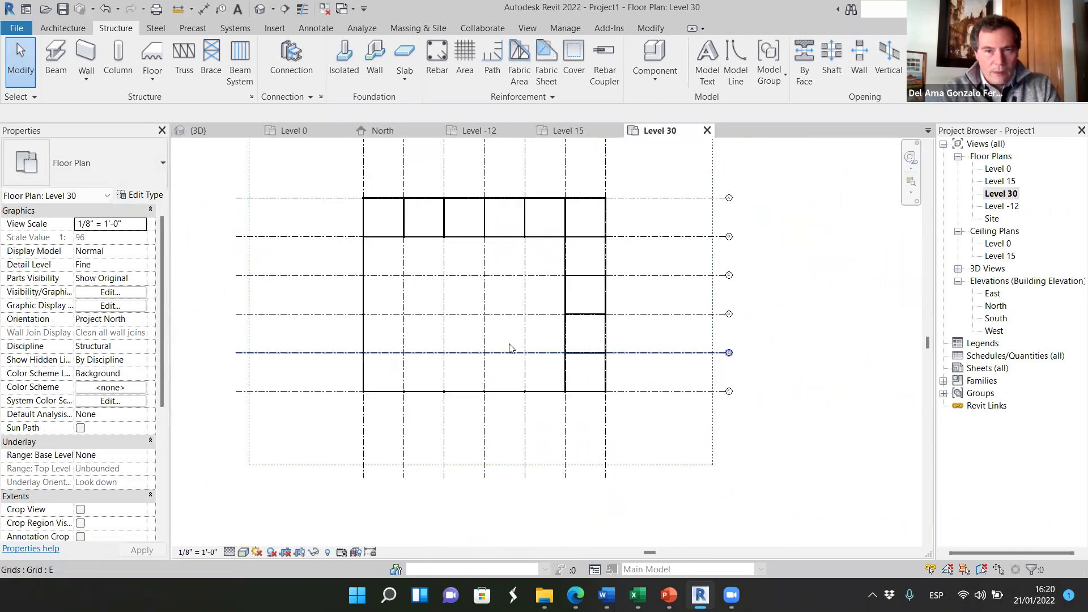
{"action": "scroll", "coordinate": [326, 283], "scroll_direction": "up", "scroll_amount": 1}
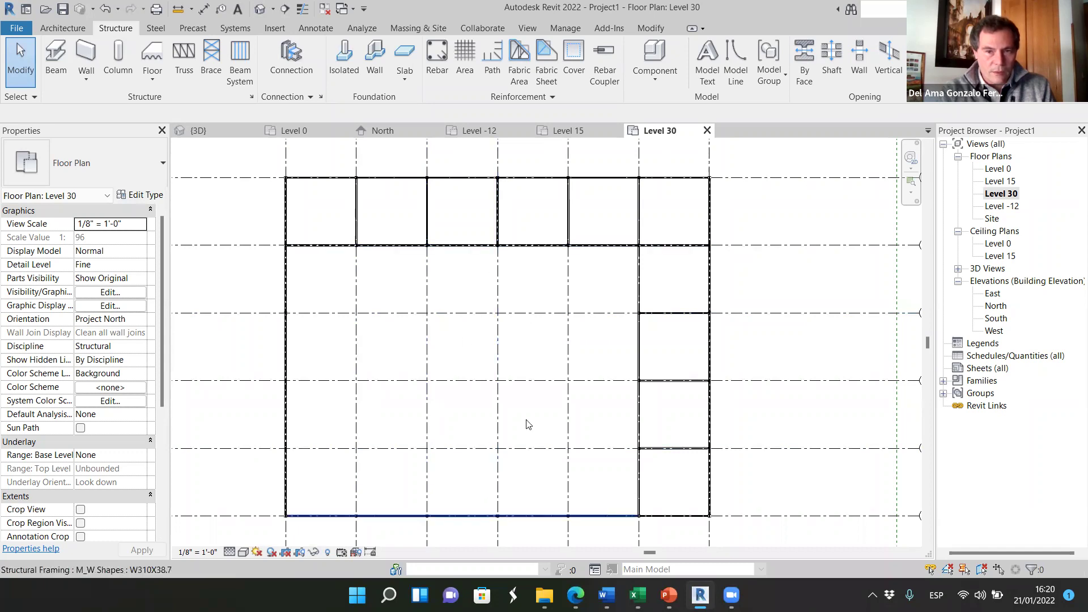
{"action": "left_click", "coordinate": [201, 132]}
{"action": "scroll", "coordinate": [330, 237], "scroll_direction": "up", "scroll_amount": 5}
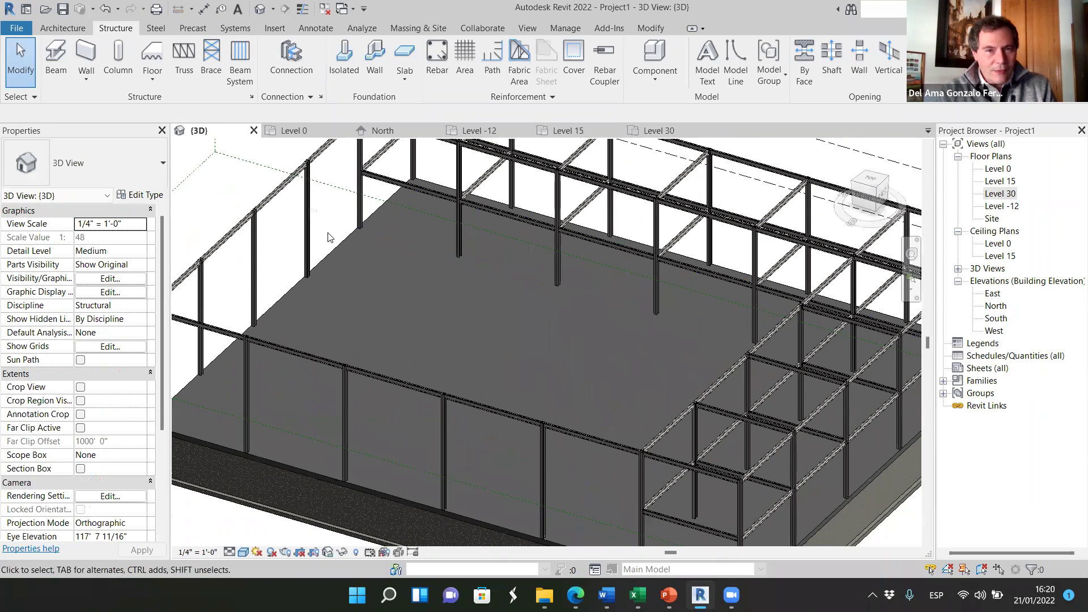
{"action": "scroll", "coordinate": [333, 241], "scroll_direction": "down", "scroll_amount": 5}
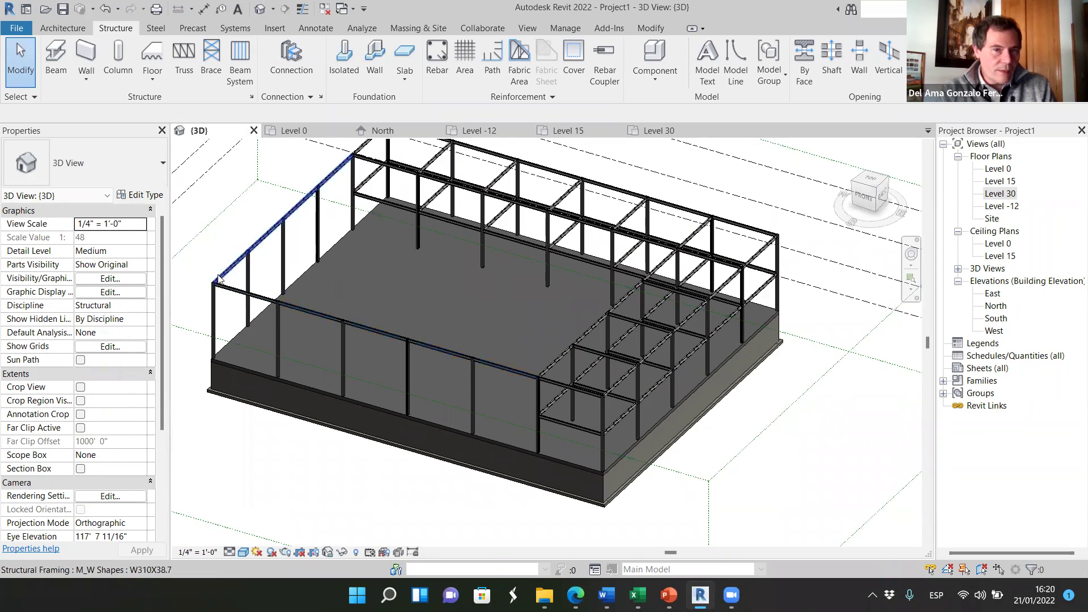
{"action": "scroll", "coordinate": [306, 315], "scroll_direction": "up", "scroll_amount": 2}
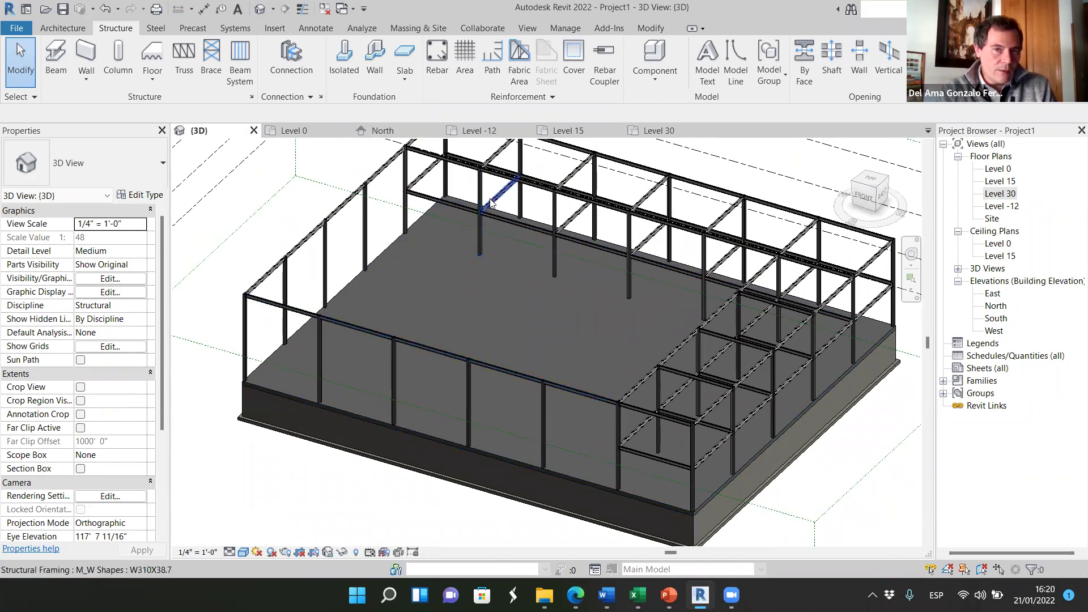
{"action": "middle_click_drag", "start_coordinate": [395, 269], "coordinate": [442, 222], "text": "shift"}
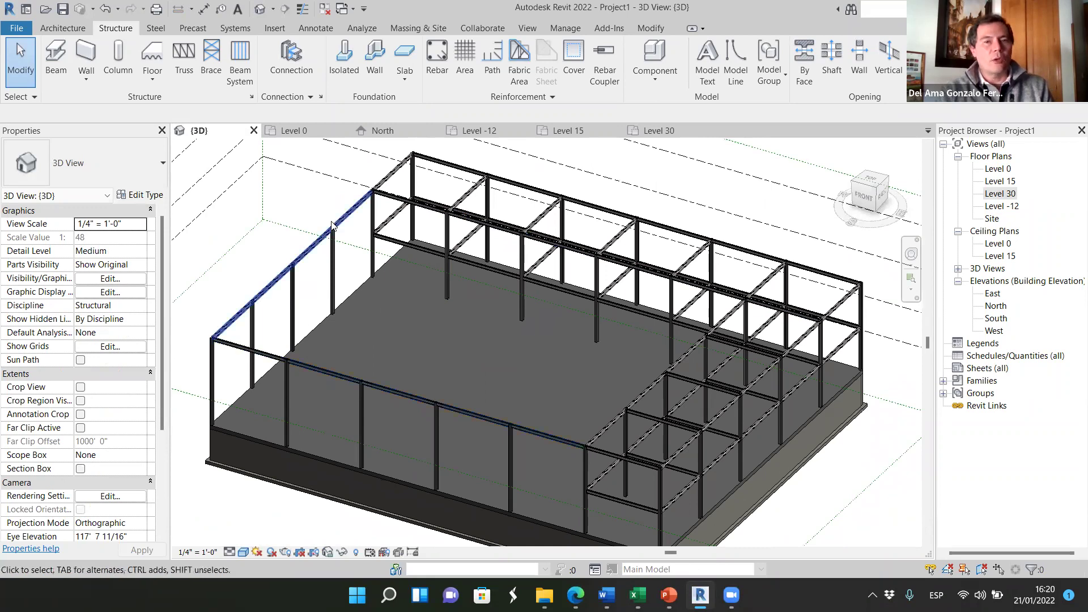
- Place a Howe Flat Truss, Standard type, on Level 30 along grid 2, from the grid B column to the grid F column
{"action": "key", "text": "ctrl+Tab"}
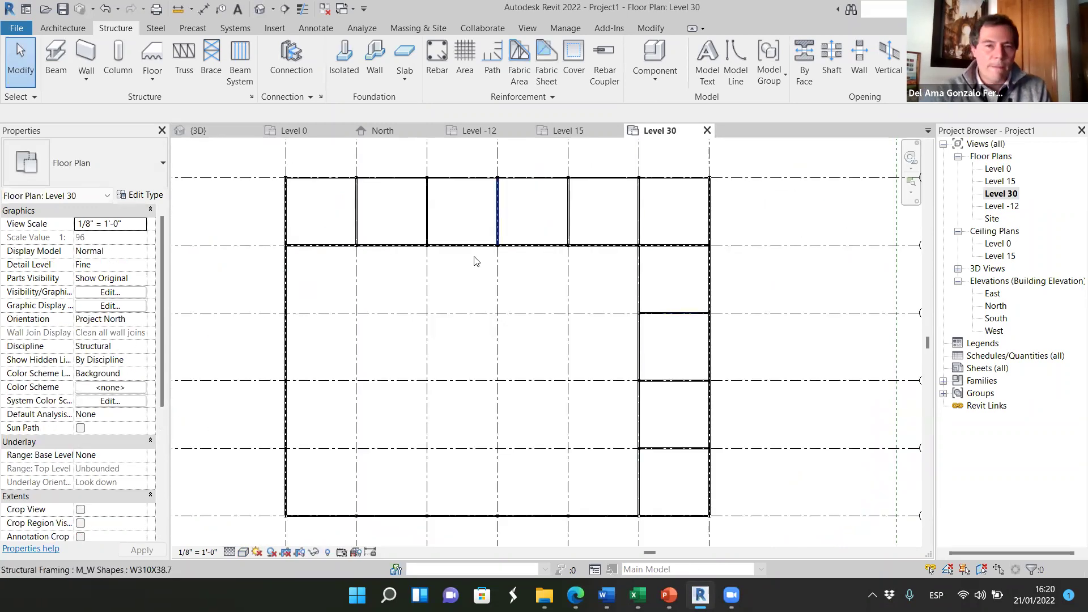
{"action": "left_click", "coordinate": [183, 59]}
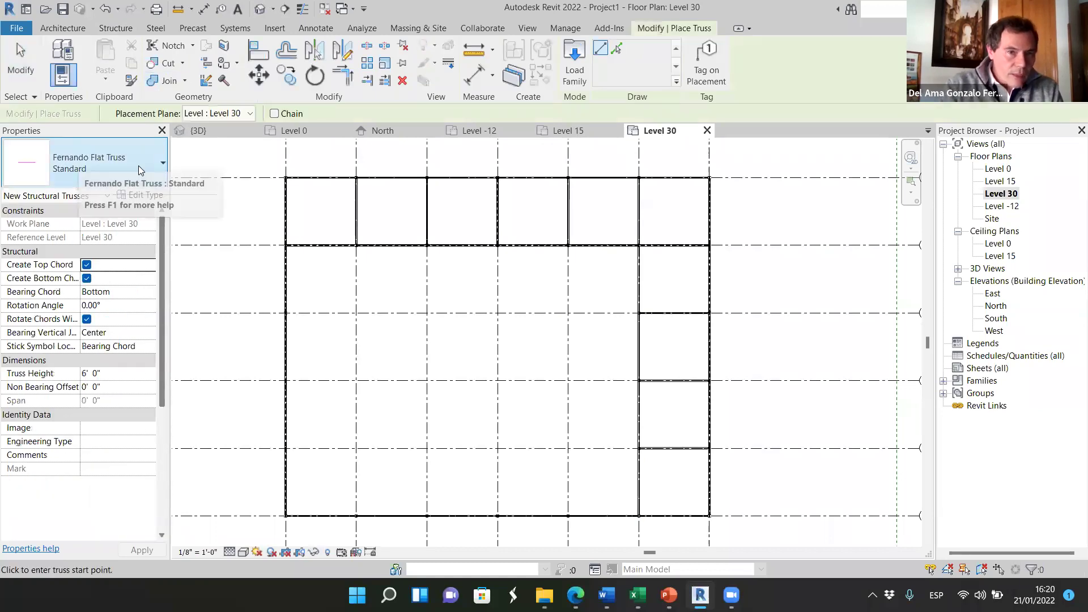
{"action": "left_click", "coordinate": [73, 165]}
{"action": "mouse_move", "coordinate": [60, 271]}
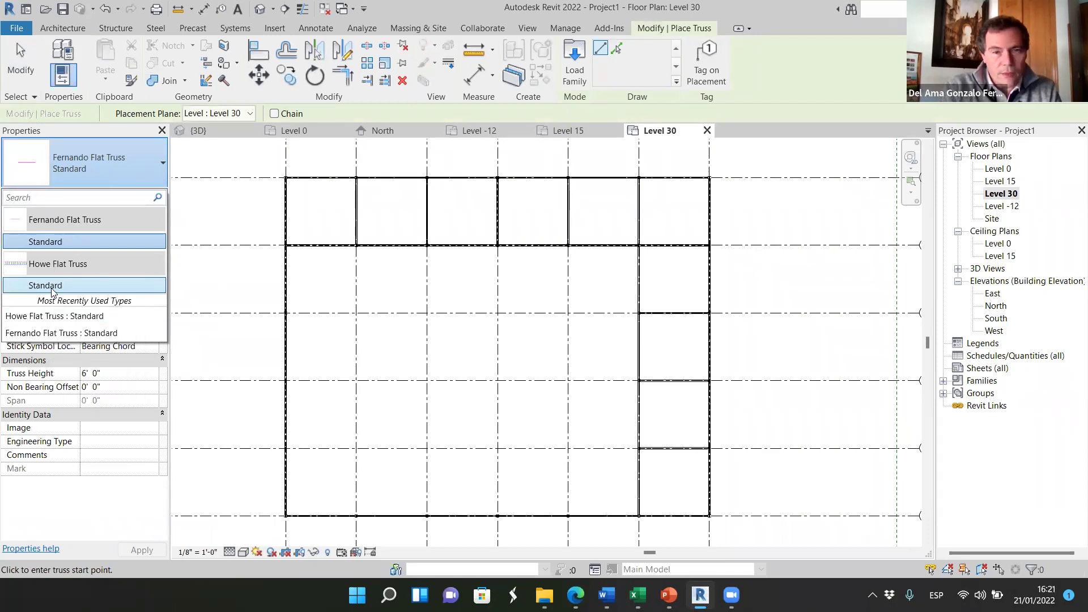
{"action": "left_click", "coordinate": [51, 286]}
{"action": "scroll", "coordinate": [364, 252], "scroll_direction": "up", "scroll_amount": 8}
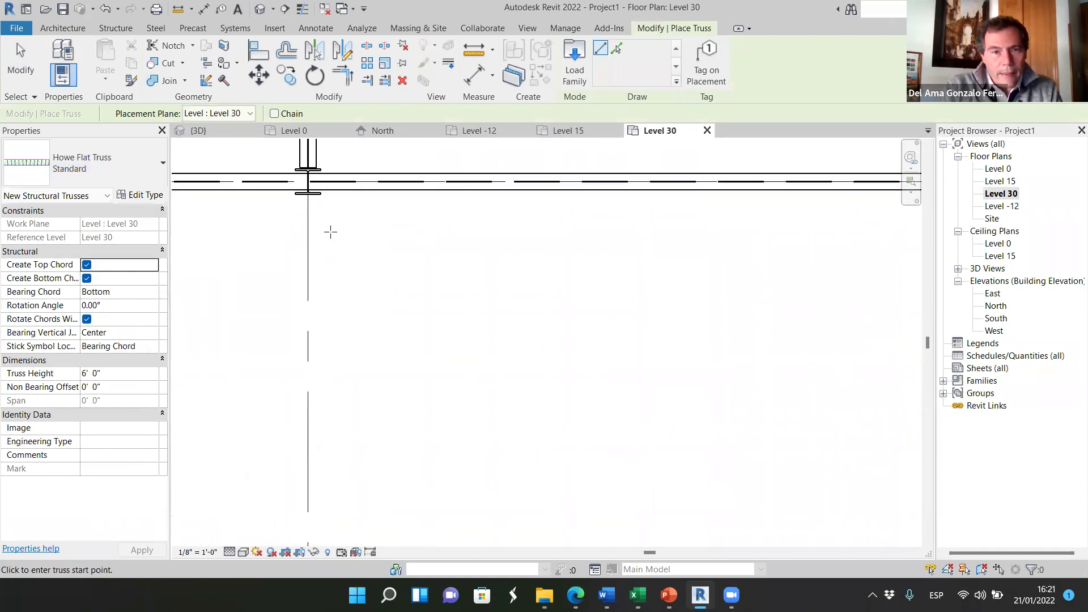
{"action": "left_click", "coordinate": [301, 195]}
{"action": "scroll", "coordinate": [312, 238], "scroll_direction": "down", "scroll_amount": 5}
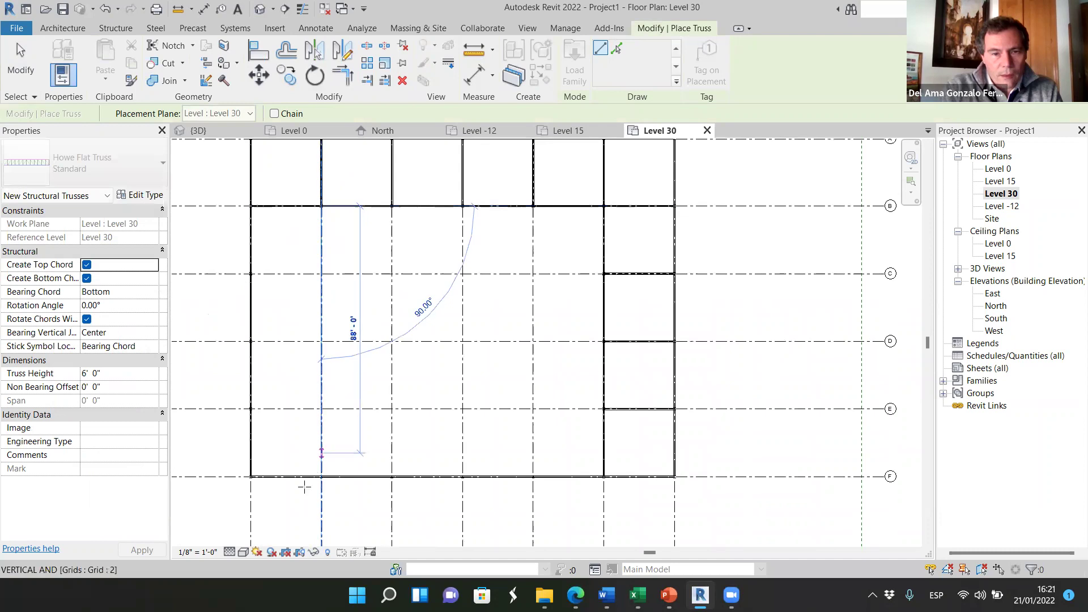
{"action": "scroll", "coordinate": [304, 488], "scroll_direction": "up", "scroll_amount": 8}
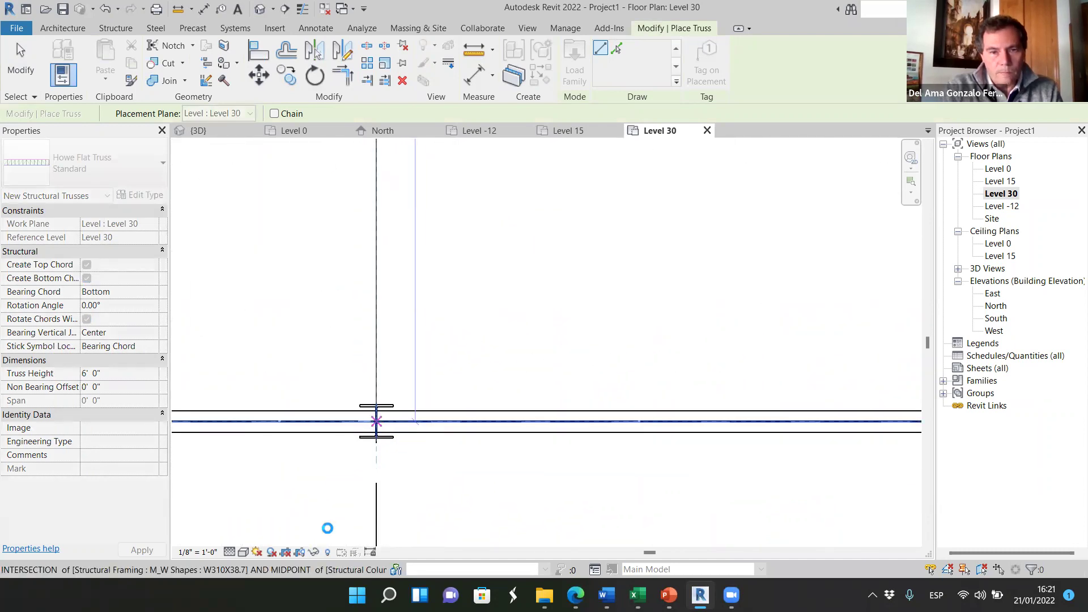
{"action": "scroll", "coordinate": [328, 519], "scroll_direction": "down", "scroll_amount": 3}
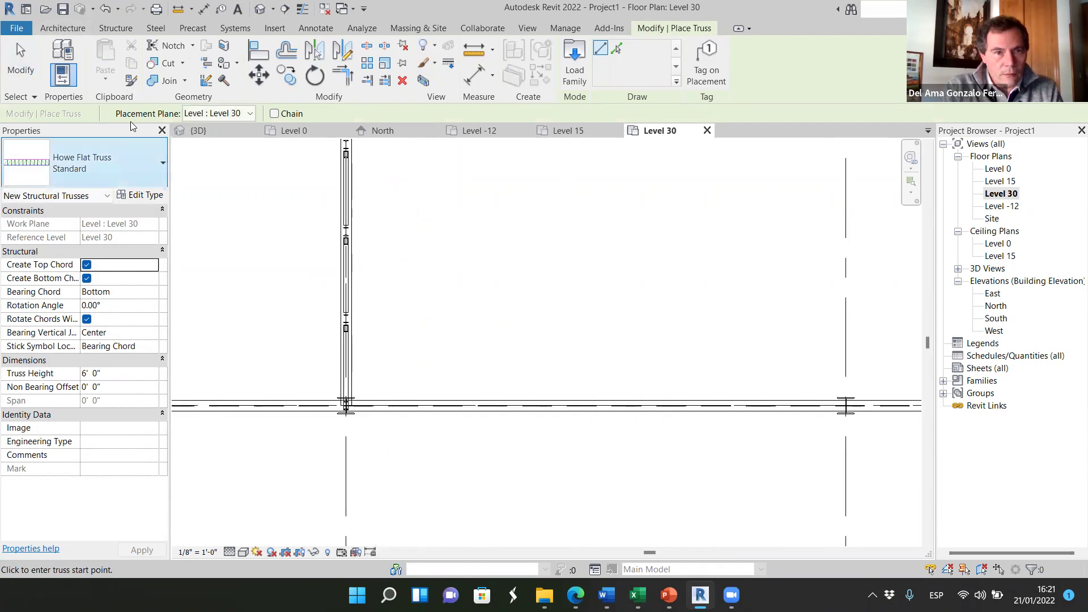
- End truss placement and examine in the 3D model how the truss meets the column and beams on grid B
{"action": "left_click", "coordinate": [199, 130]}
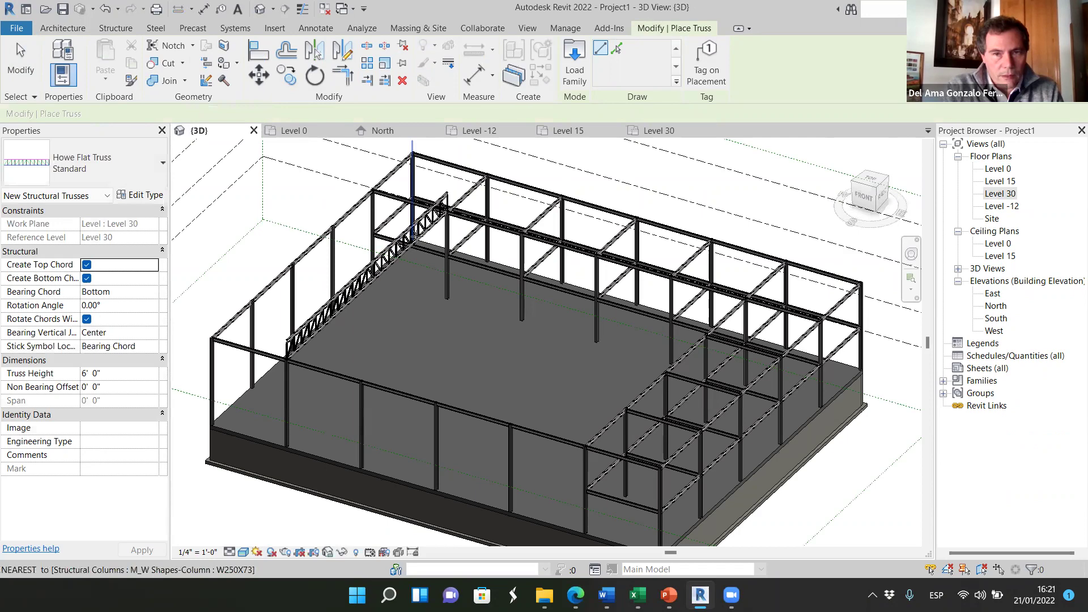
{"action": "scroll", "coordinate": [366, 264], "scroll_direction": "up", "scroll_amount": 4}
{"action": "scroll", "coordinate": [365, 264], "scroll_direction": "down", "scroll_amount": 5}
{"action": "key", "text": "Escape"}
{"action": "key", "text": "Escape"}
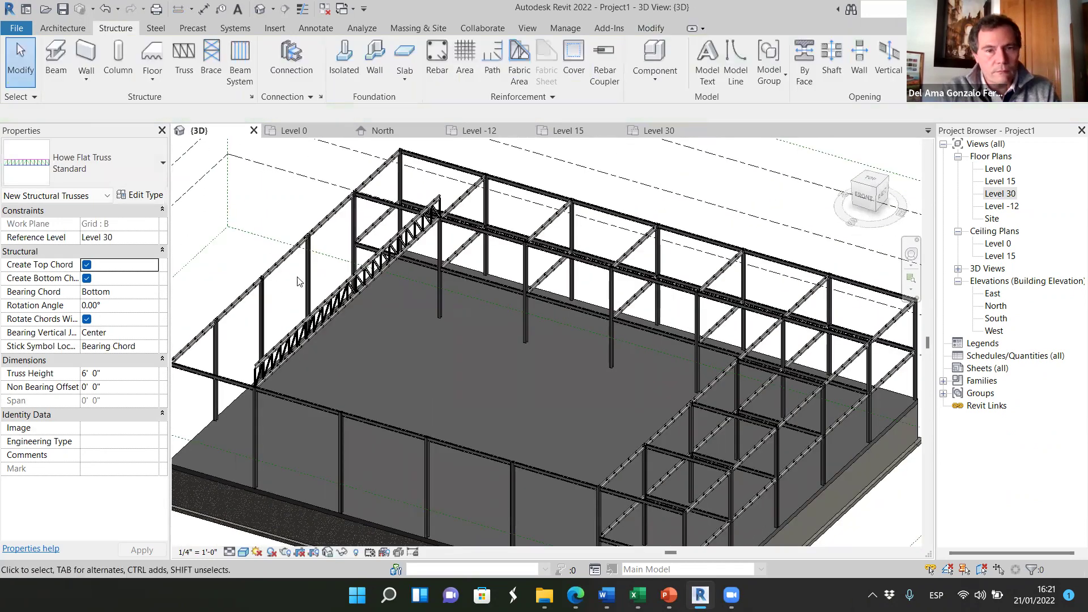
{"action": "middle_click_drag", "start_coordinate": [306, 303], "coordinate": [479, 250], "text": "shift"}
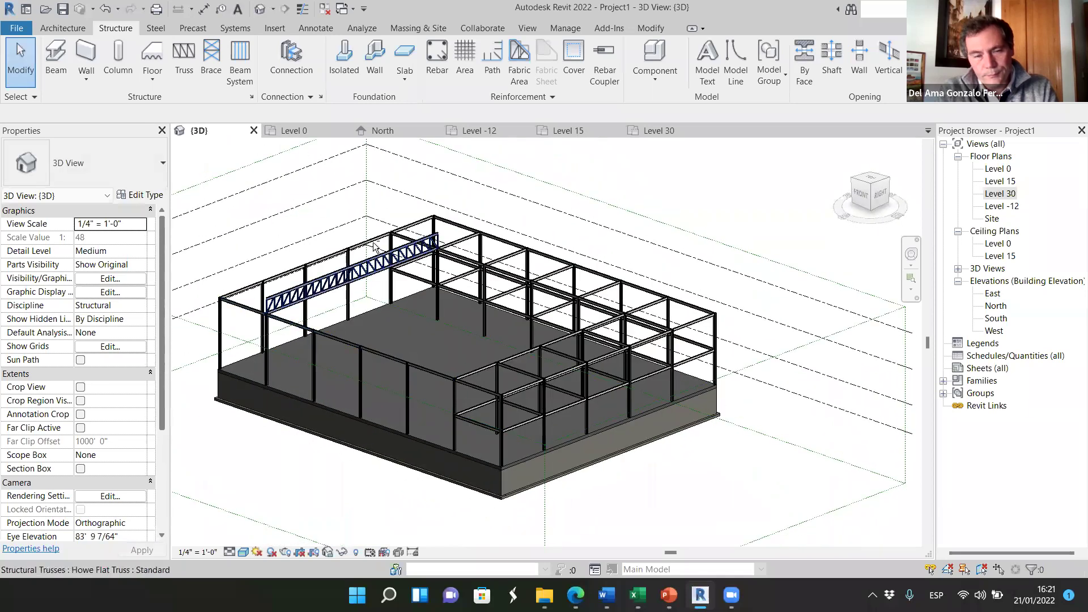
{"action": "scroll", "coordinate": [479, 249], "scroll_direction": "up", "scroll_amount": 3}
{"action": "scroll", "coordinate": [479, 249], "scroll_direction": "up", "scroll_amount": 5}
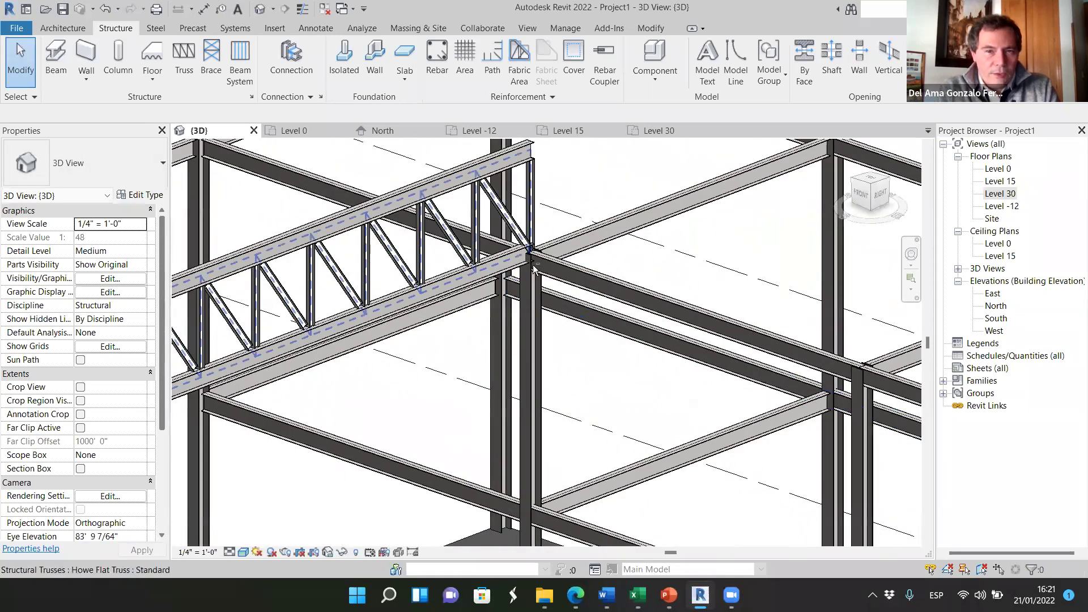
{"action": "scroll", "coordinate": [548, 256], "scroll_direction": "up", "scroll_amount": 2}
{"action": "mouse_move", "coordinate": [548, 256]}
{"action": "middle_mouse_down", "text": "shift"}
{"action": "mouse_move", "coordinate": [553, 237]}
{"action": "mouse_move", "coordinate": [537, 253]}
{"action": "middle_mouse_up", "text": "shift"}
{"action": "scroll", "coordinate": [536, 254], "scroll_direction": "down", "scroll_amount": 2}
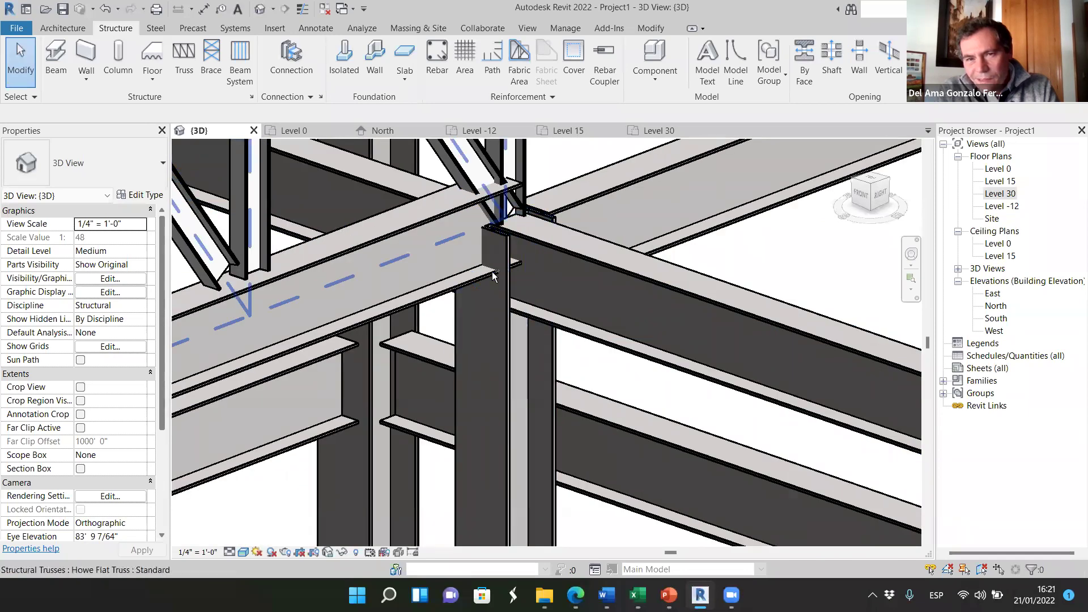
- Examine the Howe truss's span across the open bay and its bearing on the grid F column
{"action": "scroll", "coordinate": [472, 256], "scroll_direction": "down", "scroll_amount": 8}
{"action": "middle_click_drag", "start_coordinate": [507, 340], "coordinate": [446, 303], "text": "shift"}
{"action": "scroll", "coordinate": [442, 301], "scroll_direction": "up", "scroll_amount": 6}
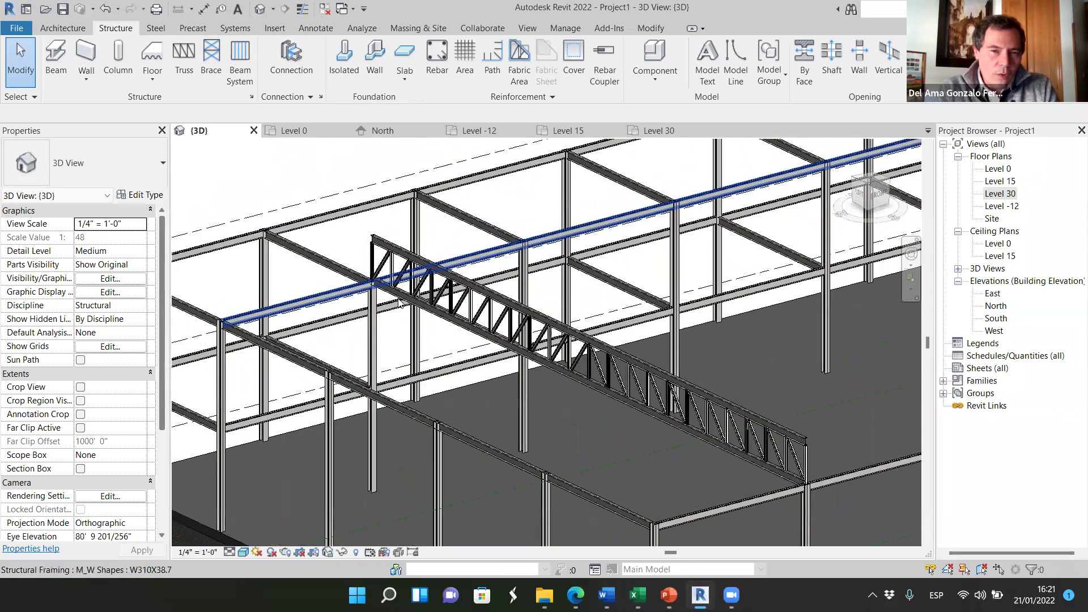
{"action": "scroll", "coordinate": [378, 288], "scroll_direction": "down", "scroll_amount": 2}
{"action": "scroll", "coordinate": [374, 283], "scroll_direction": "down", "scroll_amount": 2}
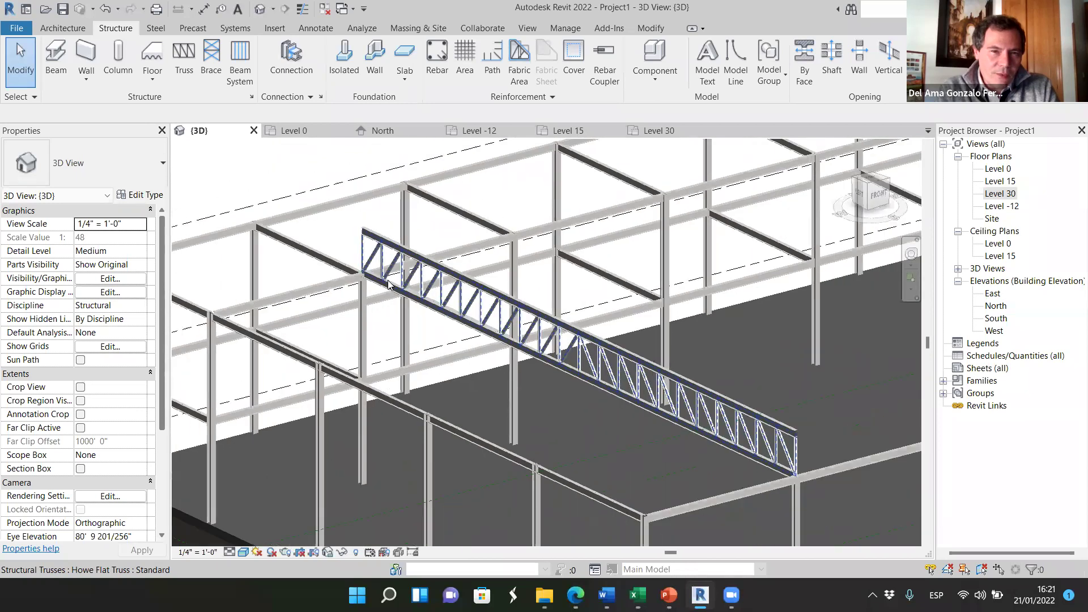
{"action": "scroll", "coordinate": [369, 274], "scroll_direction": "down", "scroll_amount": 2}
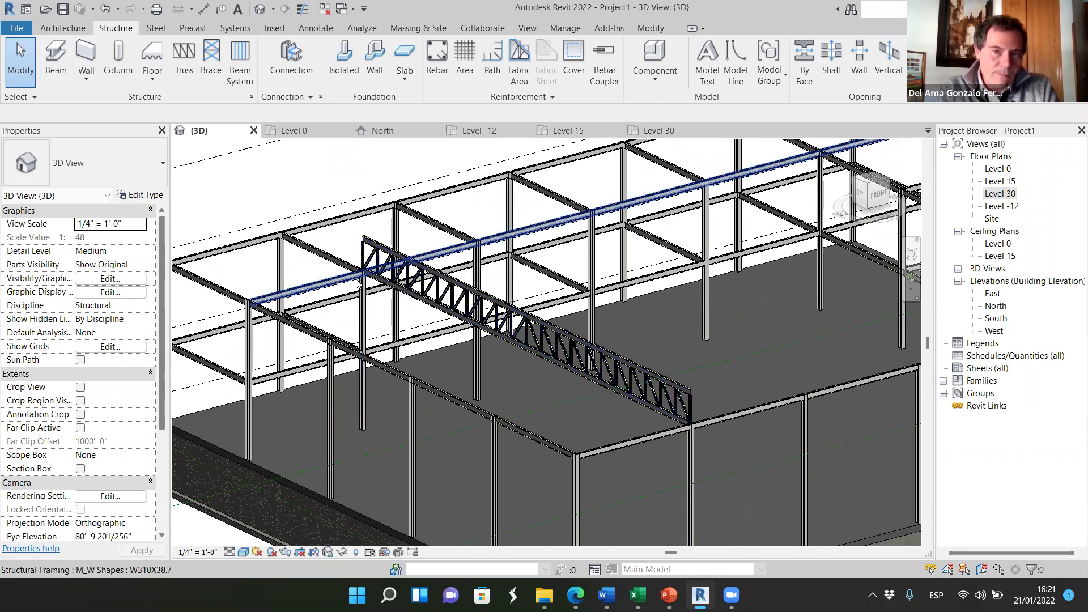
{"action": "scroll", "coordinate": [363, 283], "scroll_direction": "down", "scroll_amount": 4}
{"action": "middle_click_drag", "start_coordinate": [380, 347], "coordinate": [412, 255], "text": "shift"}
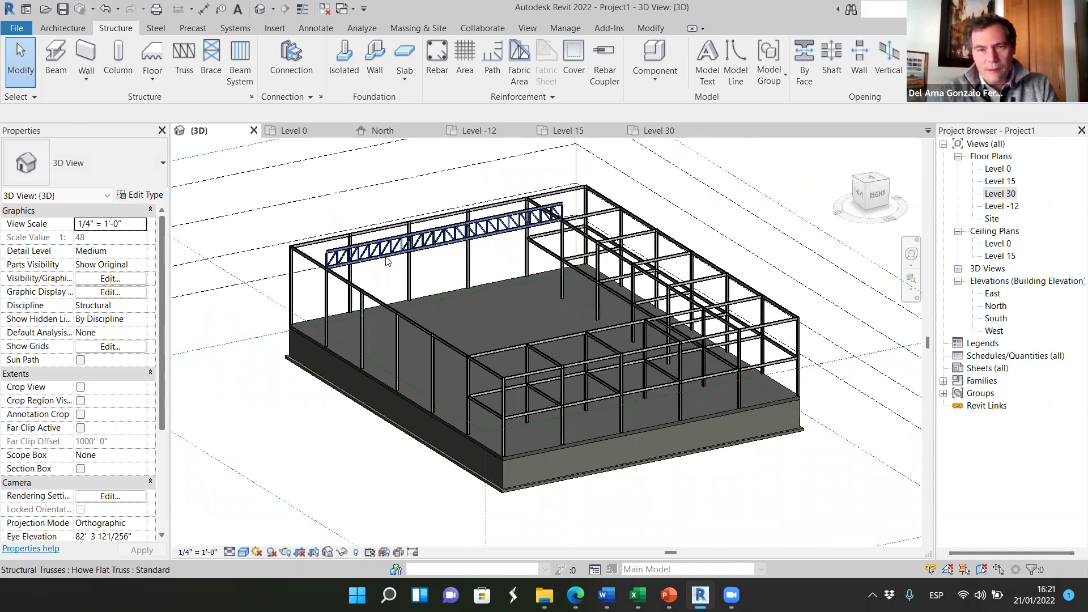
{"action": "scroll", "coordinate": [348, 255], "scroll_direction": "up", "scroll_amount": 3}
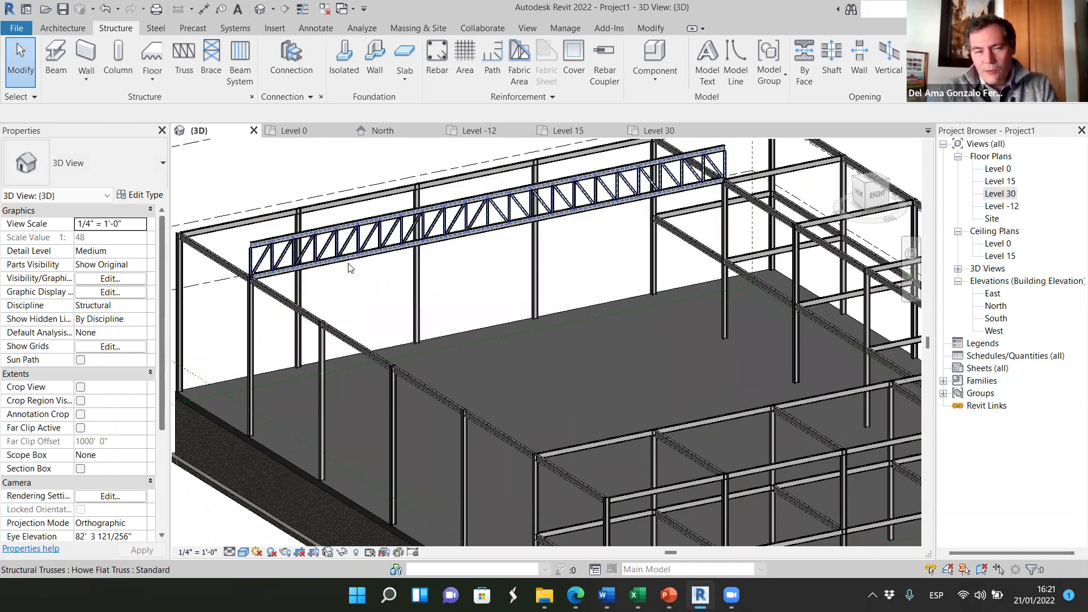
{"action": "scroll", "coordinate": [242, 264], "scroll_direction": "up", "scroll_amount": 3}
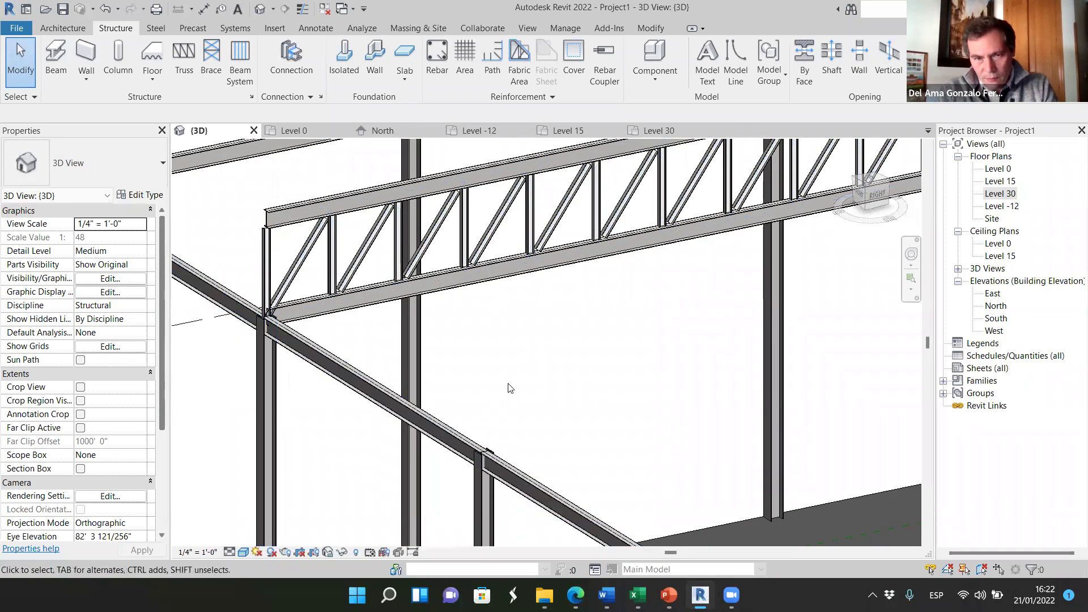
{"action": "scroll", "coordinate": [461, 320], "scroll_direction": "down", "scroll_amount": 8}
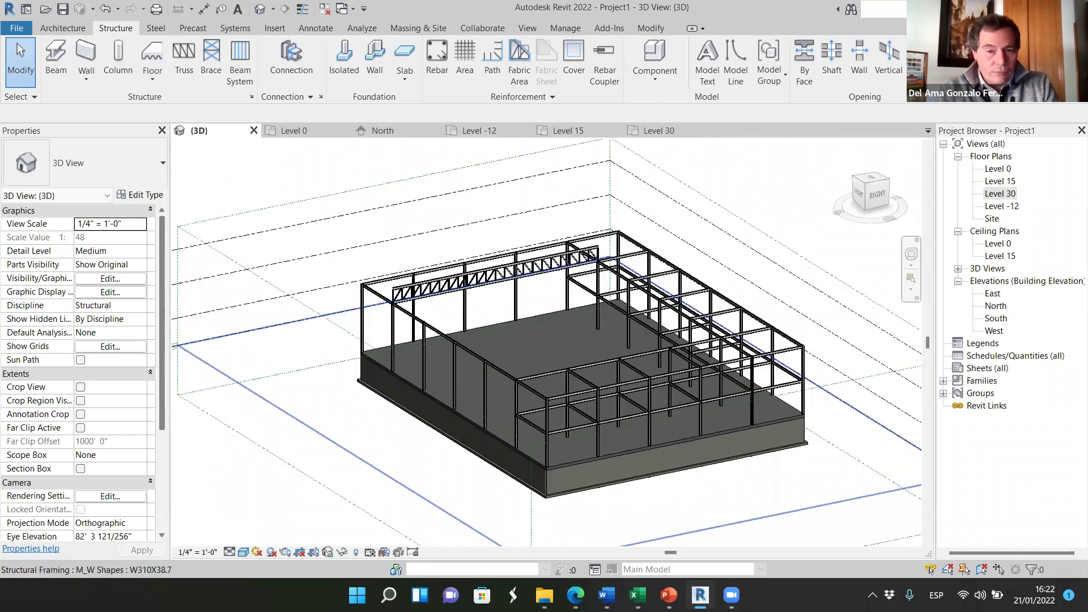
- Switch to the Edge browser and search Bing for "crown hall mies van der rohe"
{"action": "key", "text": "alt+Tab"}
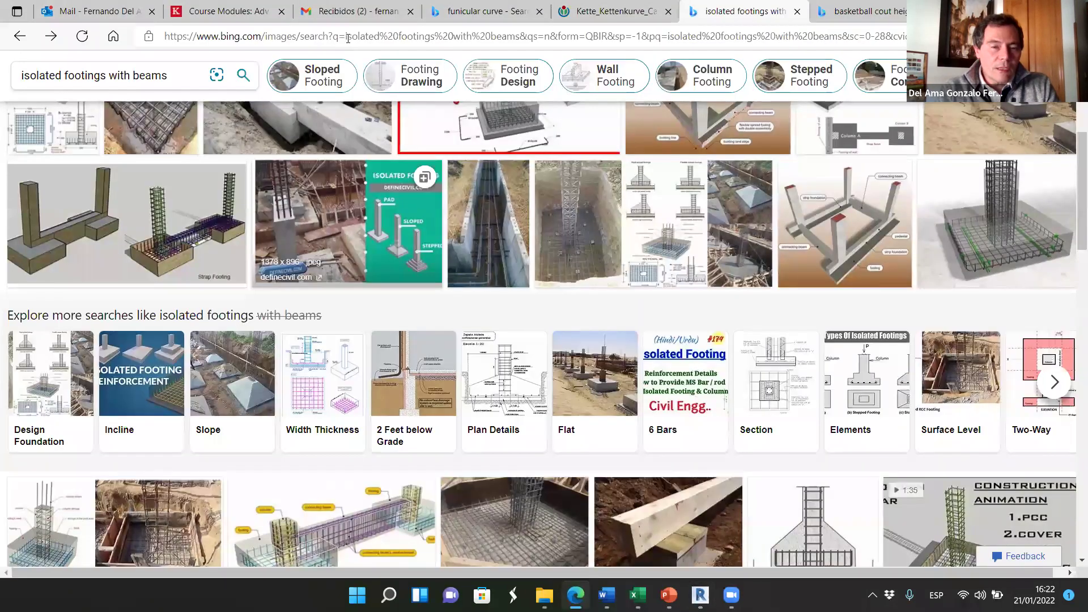
{"action": "scroll", "coordinate": [342, 45], "scroll_direction": "up", "scroll_amount": 3}
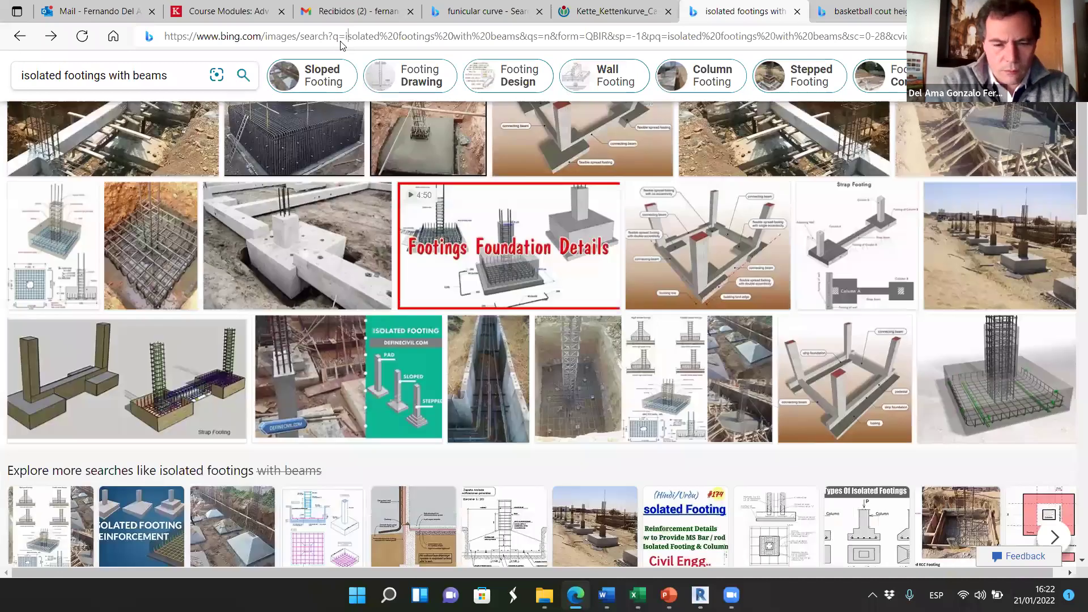
{"action": "left_click", "coordinate": [342, 45]}
{"action": "type", "text": "crown hall"}
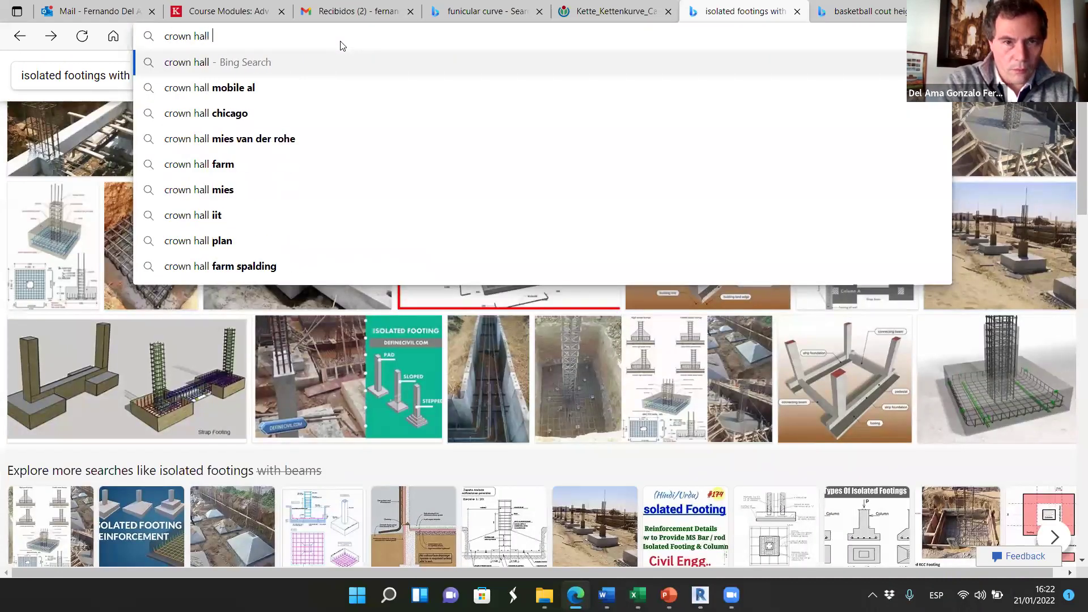
{"action": "left_click", "coordinate": [267, 132]}
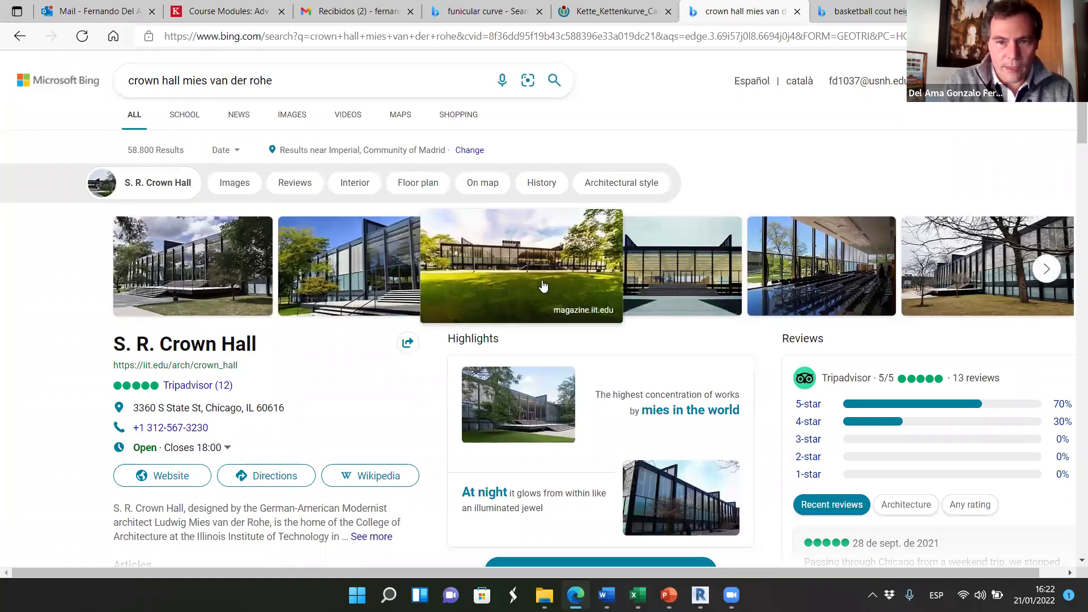
- Enlarge the frontal photo of S. R. Crown Hall to examine its roof girders, close it and switch back to Revit
{"action": "left_click", "coordinate": [678, 266]}
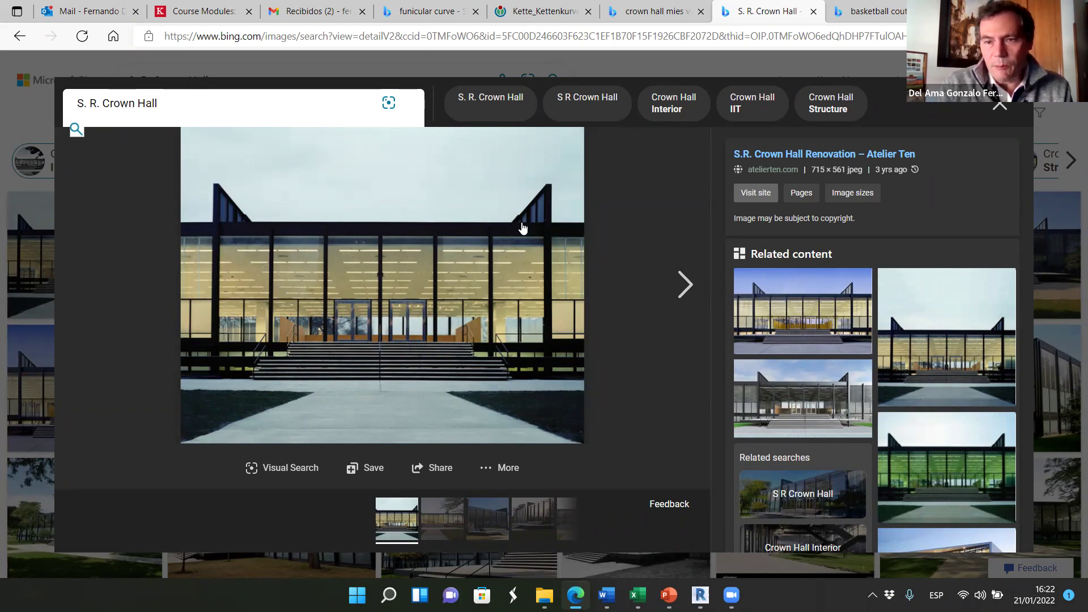
{"action": "left_click", "coordinate": [1007, 110]}
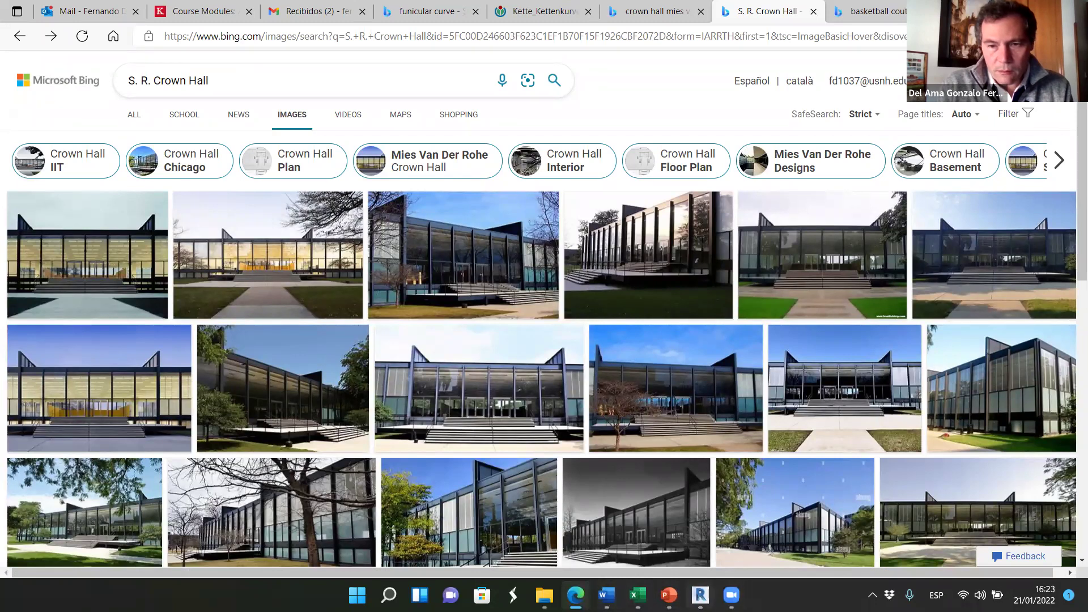
{"action": "key", "text": "alt+Tab"}
- Select the Howe Flat Truss in the 3D model and examine how it spans the open bay
{"action": "middle_click_drag", "start_coordinate": [537, 404], "coordinate": [565, 316], "text": "shift"}
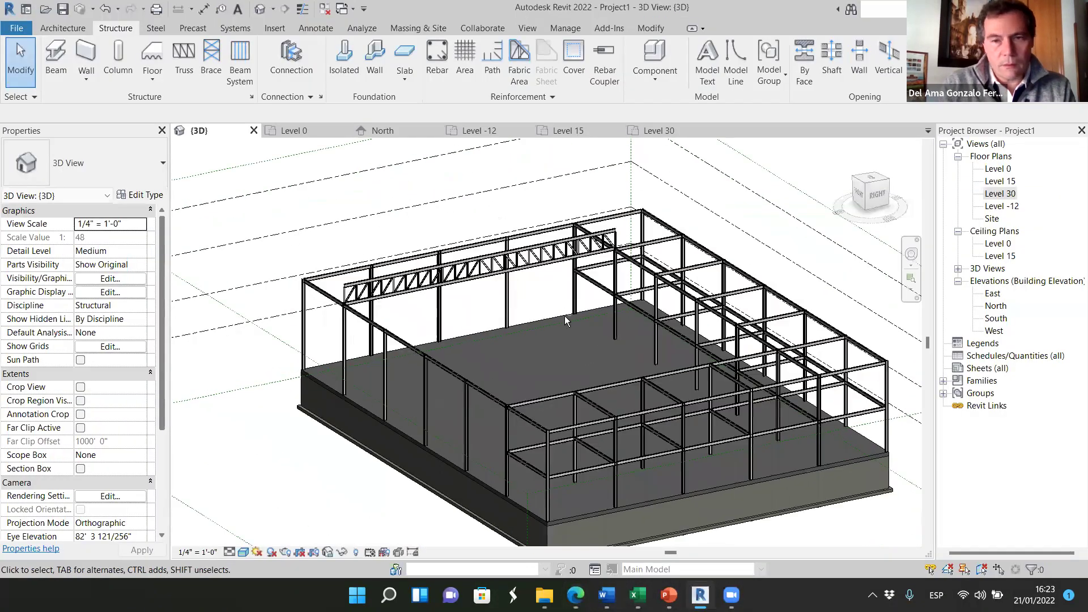
{"action": "middle_click_drag", "start_coordinate": [641, 338], "coordinate": [511, 272], "text": "shift"}
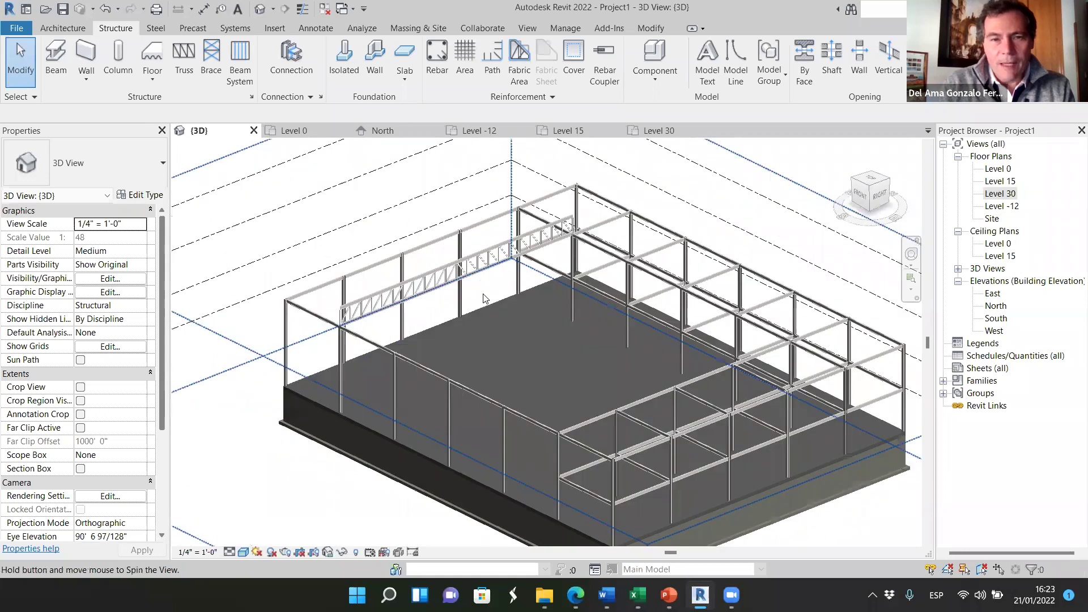
{"action": "scroll", "coordinate": [468, 263], "scroll_direction": "up", "scroll_amount": 3}
{"action": "scroll", "coordinate": [468, 263], "scroll_direction": "up", "scroll_amount": 2}
{"action": "left_click", "coordinate": [444, 305]}
{"action": "scroll", "coordinate": [431, 317], "scroll_direction": "down", "scroll_amount": 3}
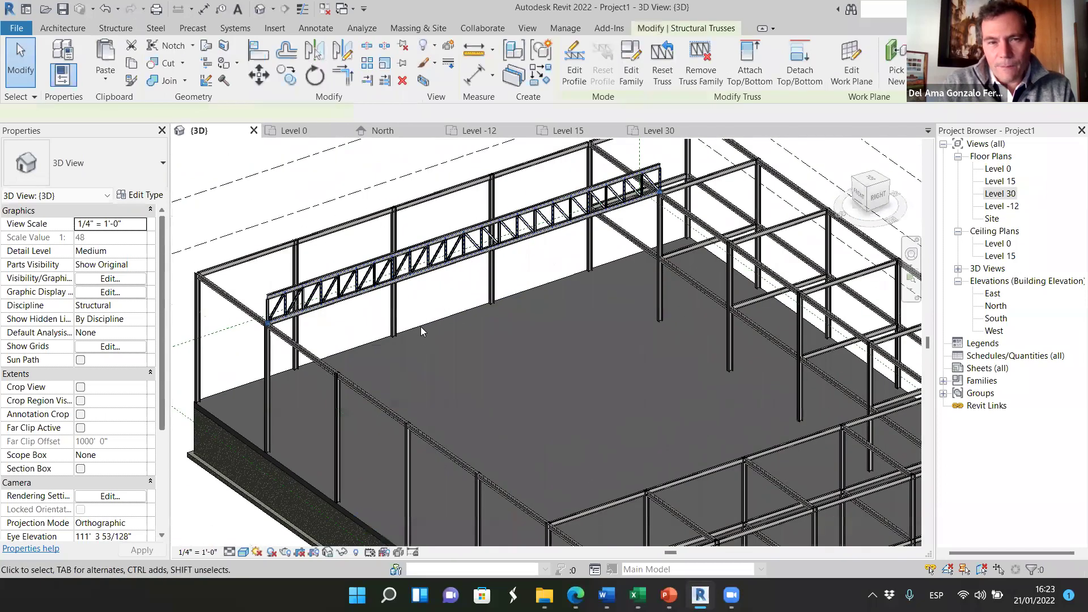
{"action": "middle_click_drag", "start_coordinate": [529, 389], "coordinate": [573, 351], "text": "shift"}
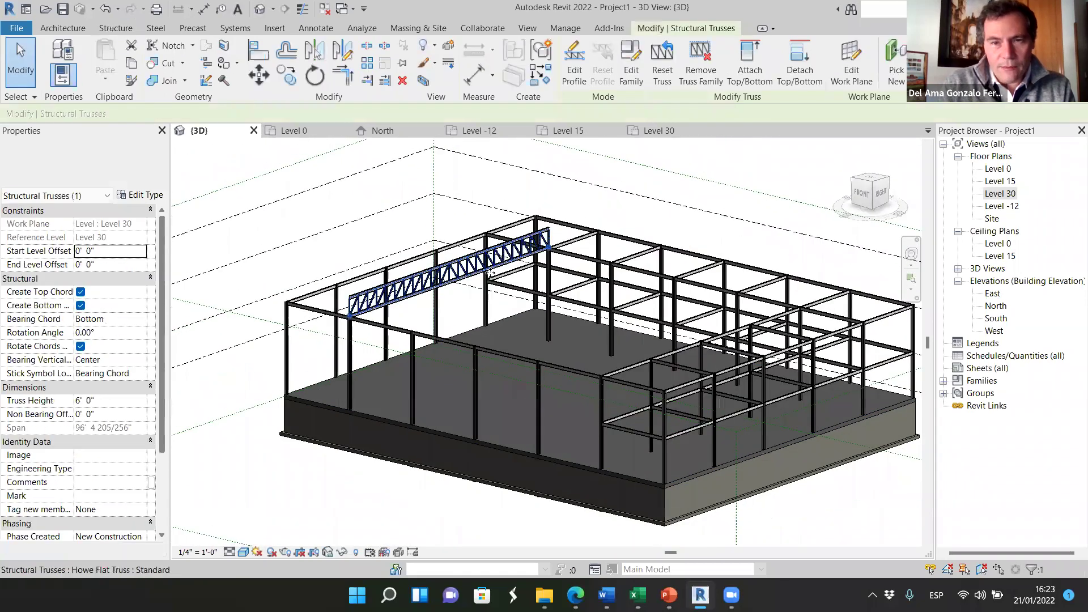
{"action": "scroll", "coordinate": [402, 317], "scroll_direction": "up", "scroll_amount": 5}
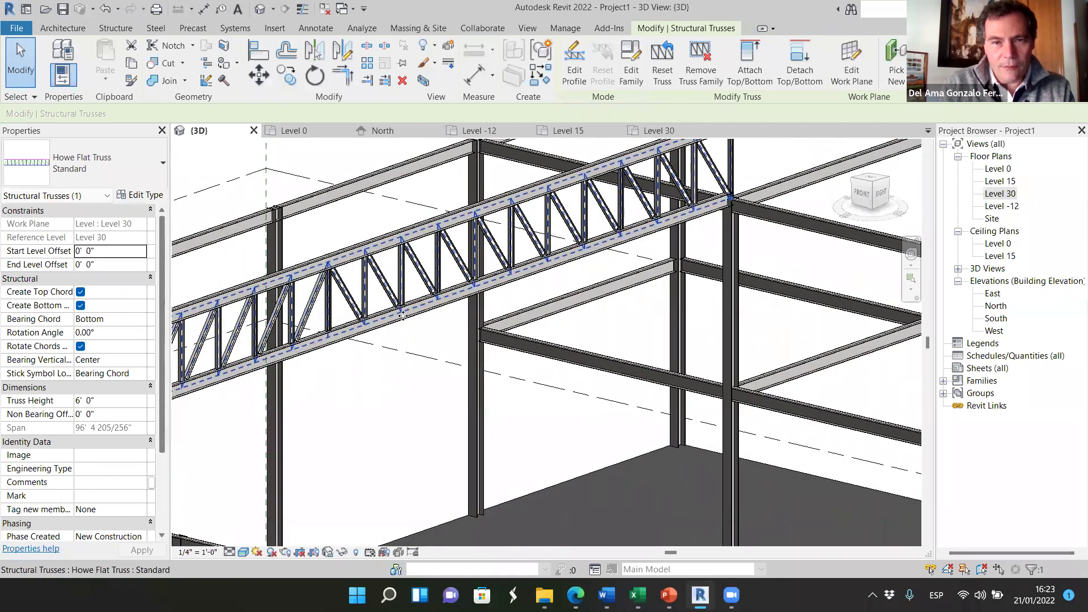
- Open the type properties of the selected Howe Flat Truss and review its chord and web framing parameters
{"action": "left_click", "coordinate": [140, 194]}
{"action": "scroll", "coordinate": [412, 341], "scroll_direction": "down", "scroll_amount": 4}
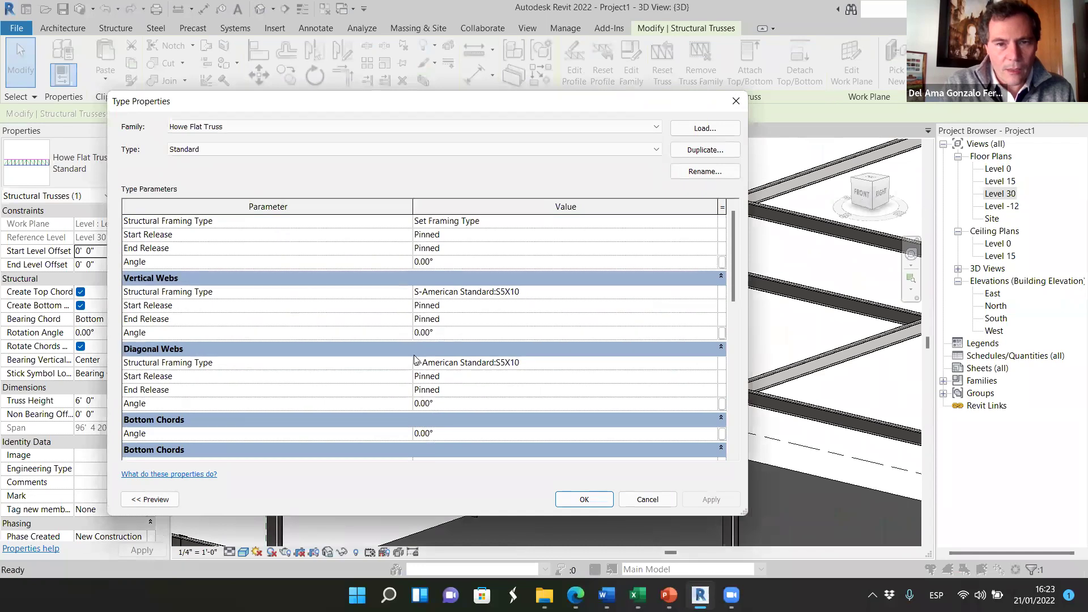
{"action": "scroll", "coordinate": [412, 341], "scroll_direction": "up", "scroll_amount": 4}
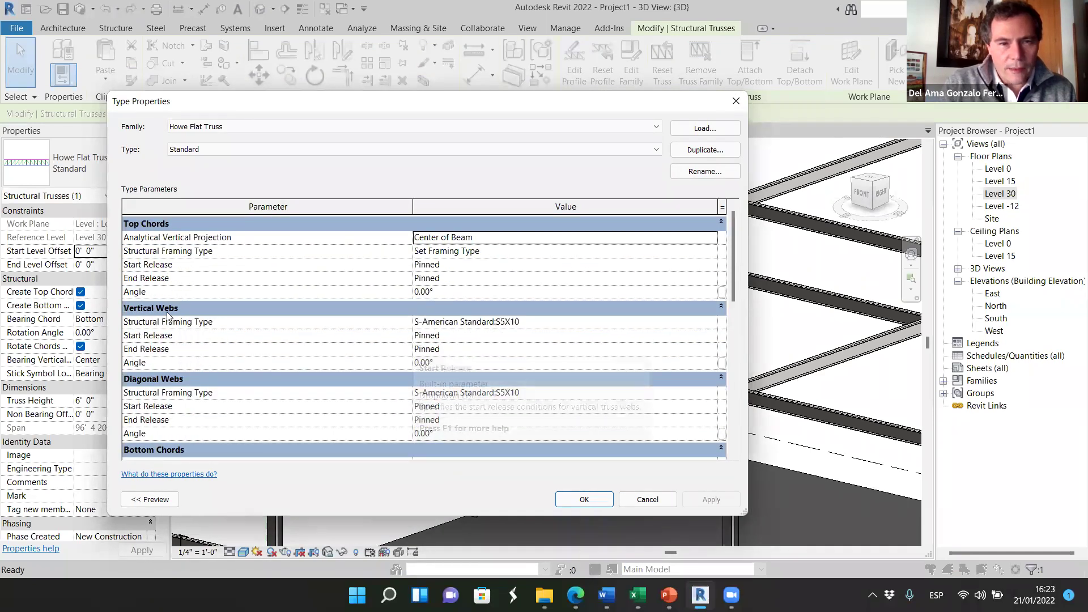
{"action": "scroll", "coordinate": [185, 308], "scroll_direction": "down", "scroll_amount": 2}
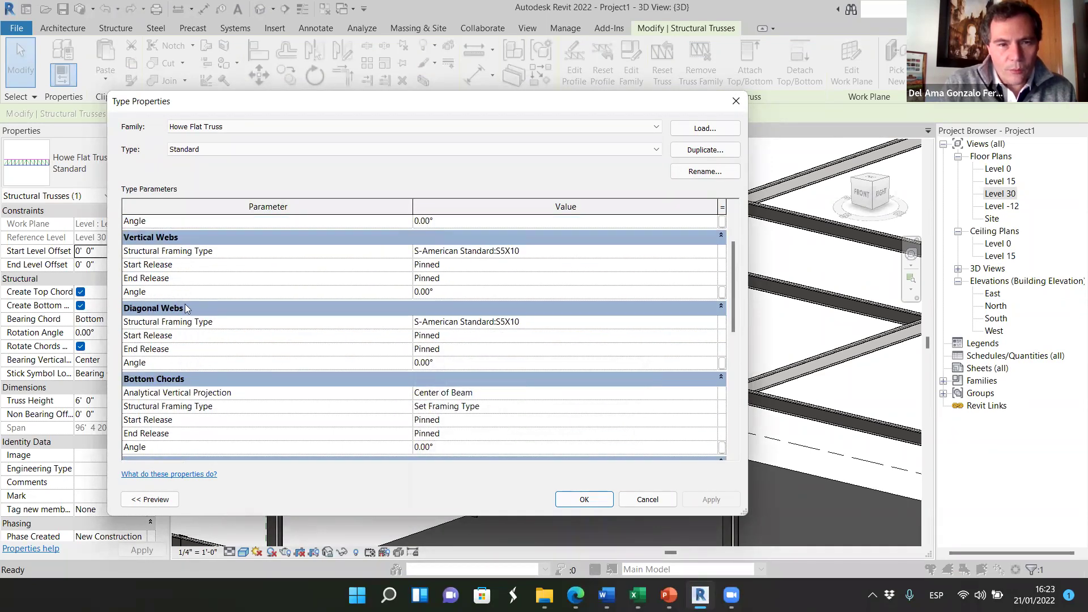
{"action": "scroll", "coordinate": [163, 382], "scroll_direction": "up", "scroll_amount": 2}
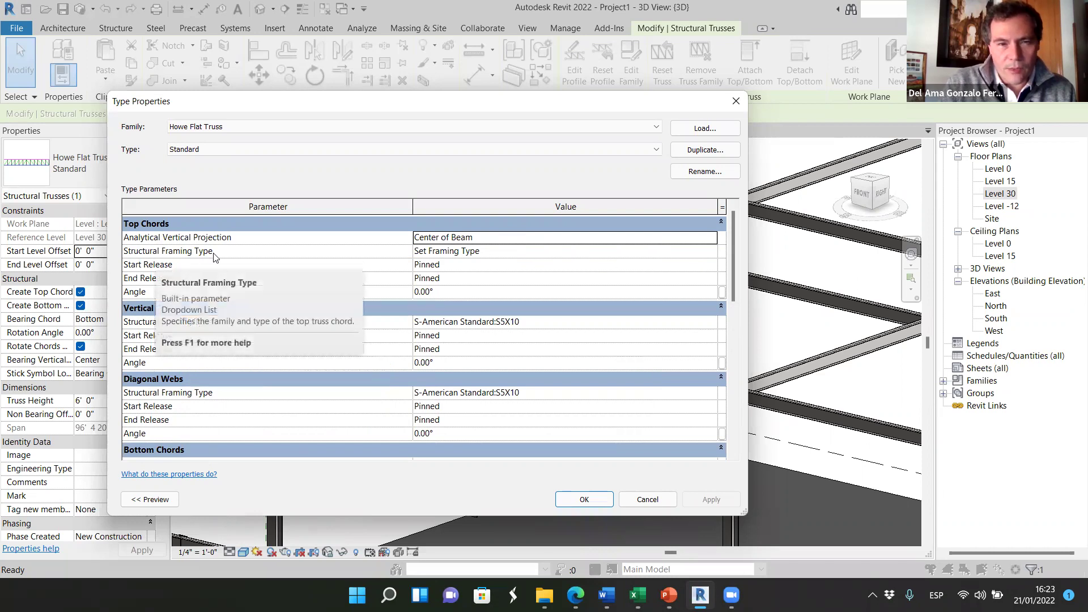
- Browse the structural framing types available for the top chords, keep Set Framing Type, close the type properties and deselect the truss
{"action": "left_click", "coordinate": [711, 252]}
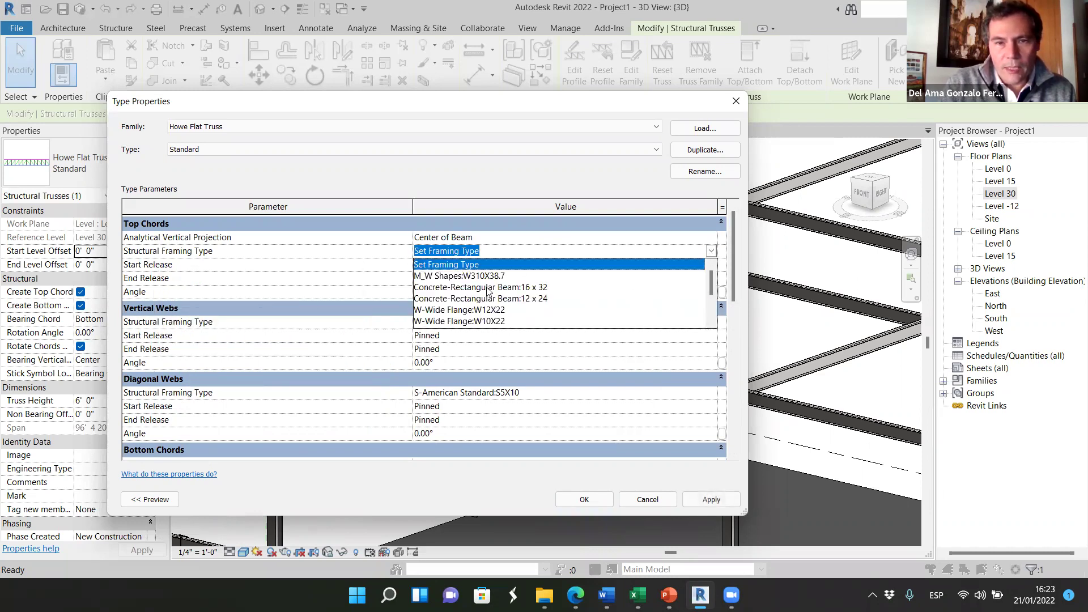
{"action": "scroll", "coordinate": [480, 295], "scroll_direction": "down", "scroll_amount": 3}
{"action": "scroll", "coordinate": [481, 294], "scroll_direction": "up", "scroll_amount": 3}
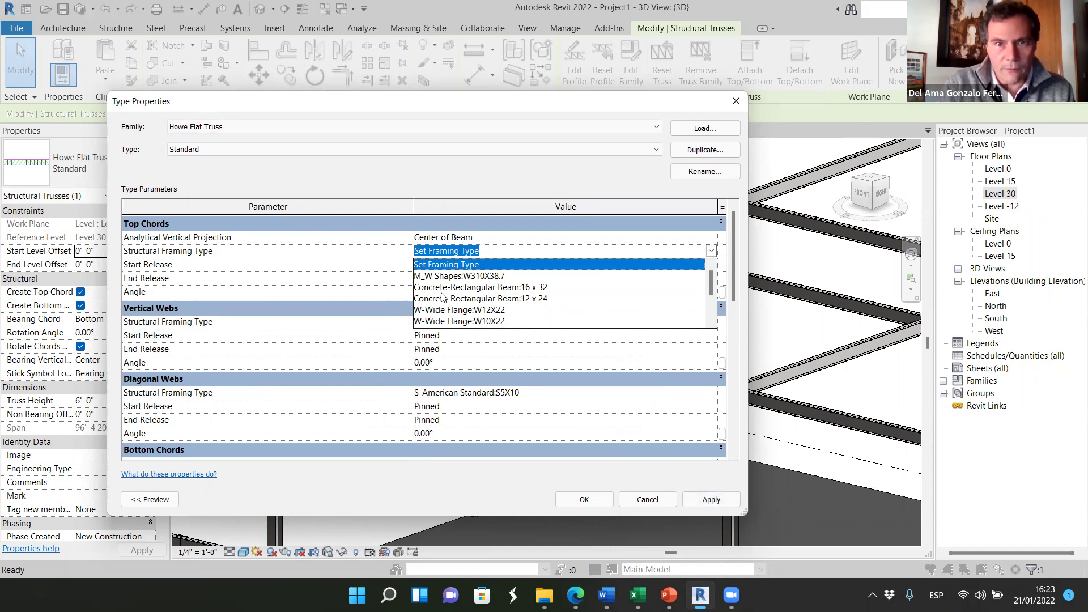
{"action": "scroll", "coordinate": [444, 302], "scroll_direction": "down", "scroll_amount": 2}
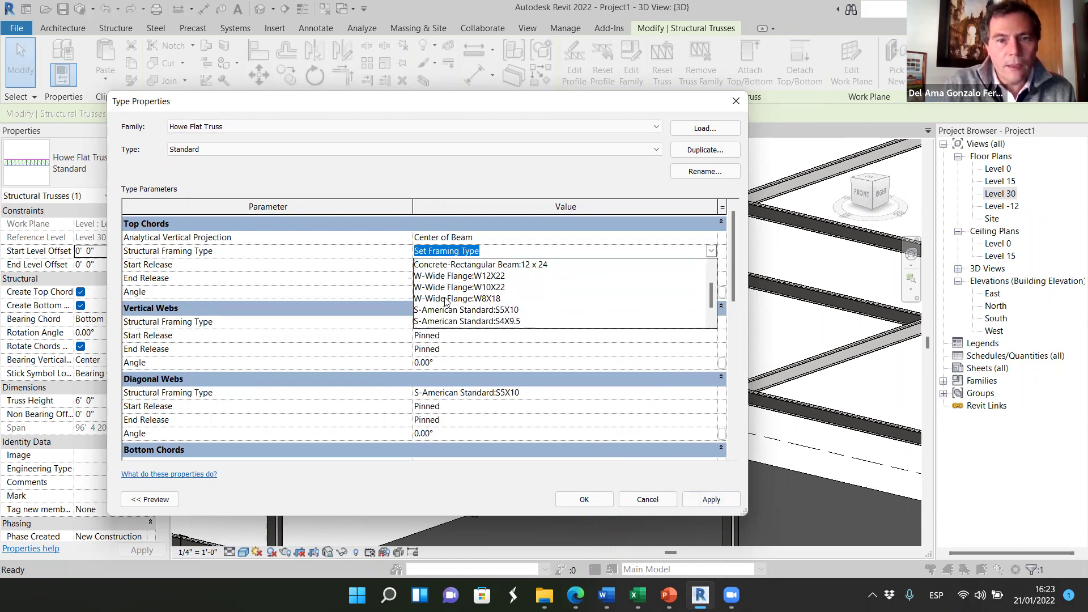
{"action": "left_click", "coordinate": [712, 500]}
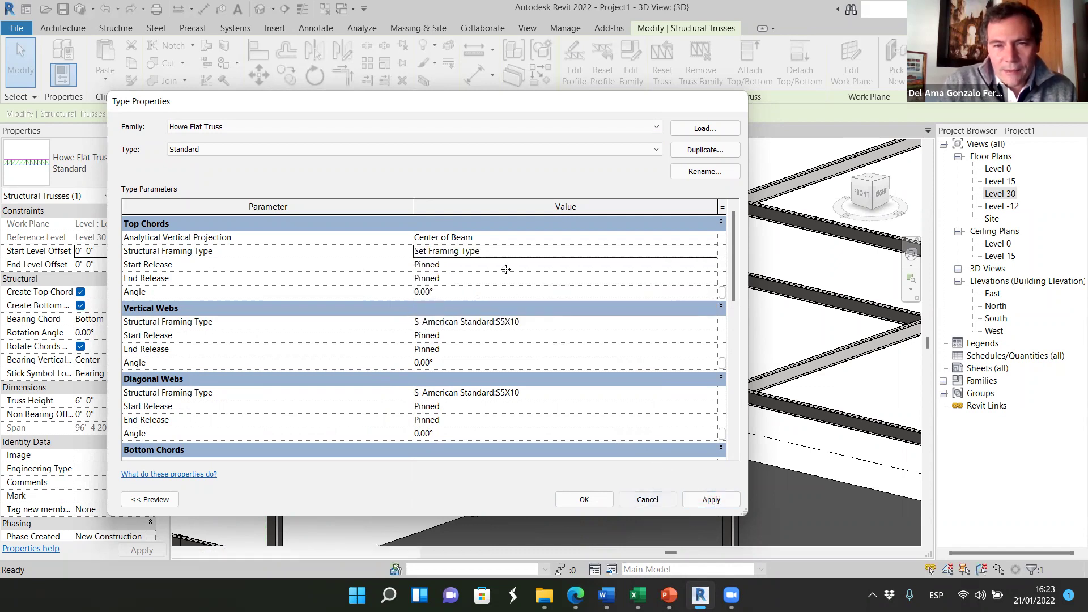
{"action": "key", "text": "Return"}
{"action": "scroll", "coordinate": [419, 409], "scroll_direction": "up", "scroll_amount": 5}
{"action": "left_click", "coordinate": [415, 367]}
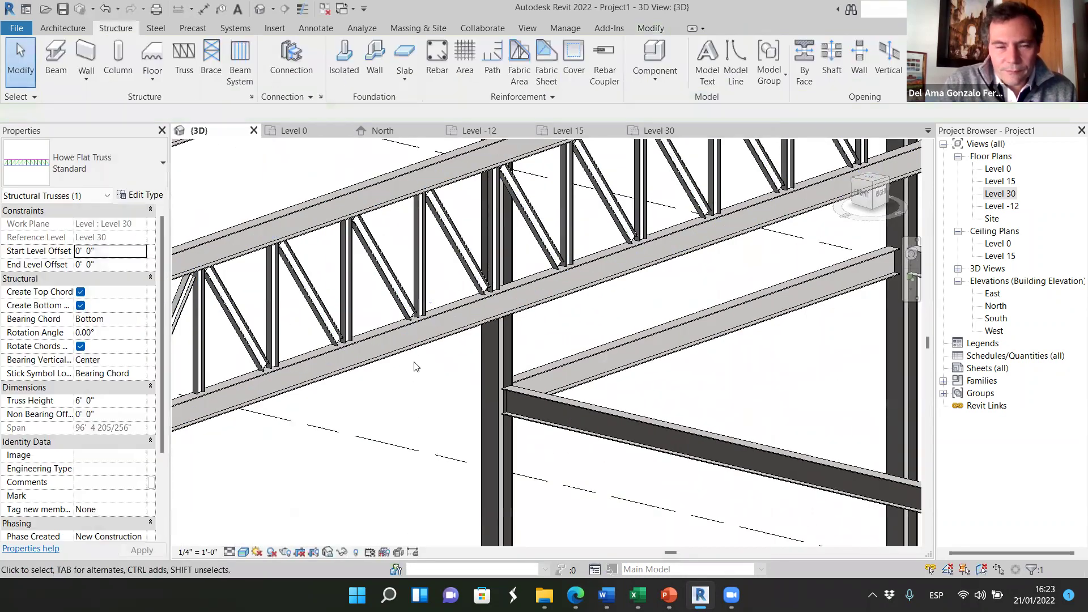
- Examine the truss's chords, vertical webs and diagonal webs along the span and at its end bearing on the column
{"action": "scroll", "coordinate": [415, 367], "scroll_direction": "down", "scroll_amount": 1}
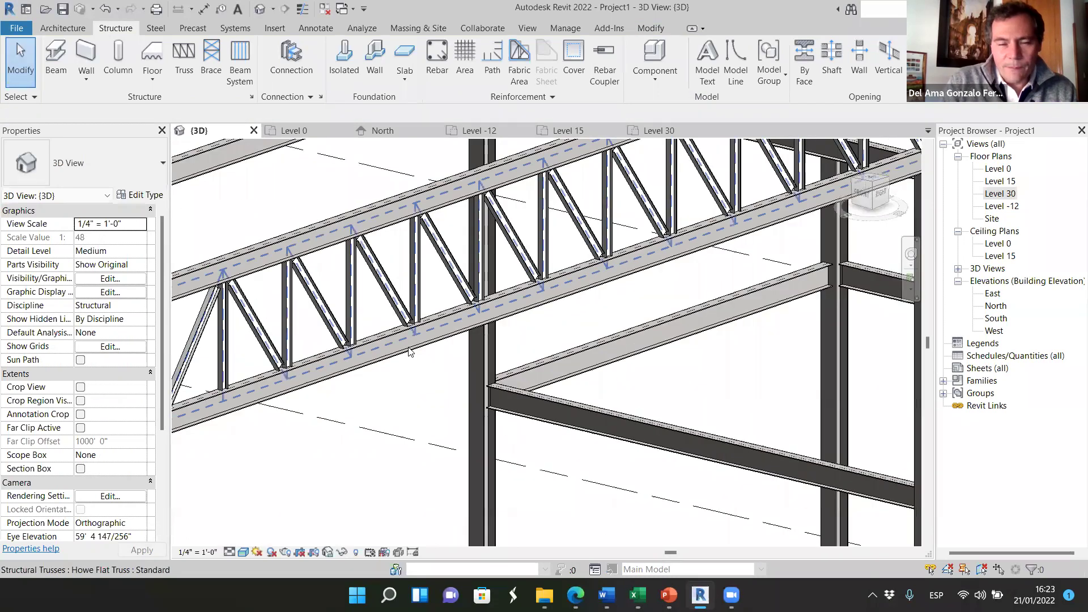
{"action": "scroll", "coordinate": [429, 361], "scroll_direction": "down", "scroll_amount": 2}
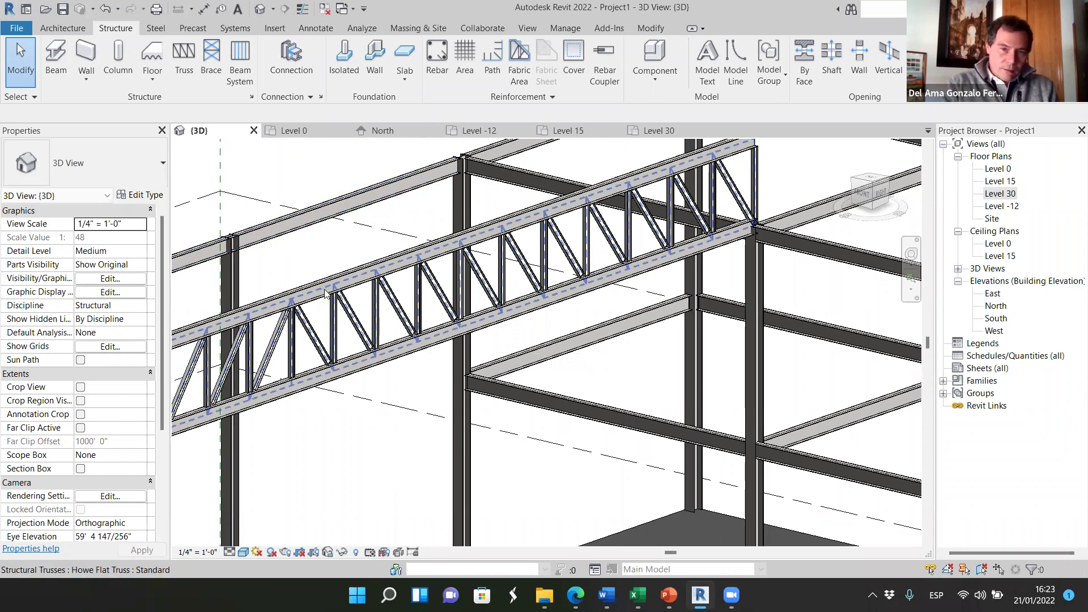
{"action": "scroll", "coordinate": [366, 459], "scroll_direction": "up", "scroll_amount": 2}
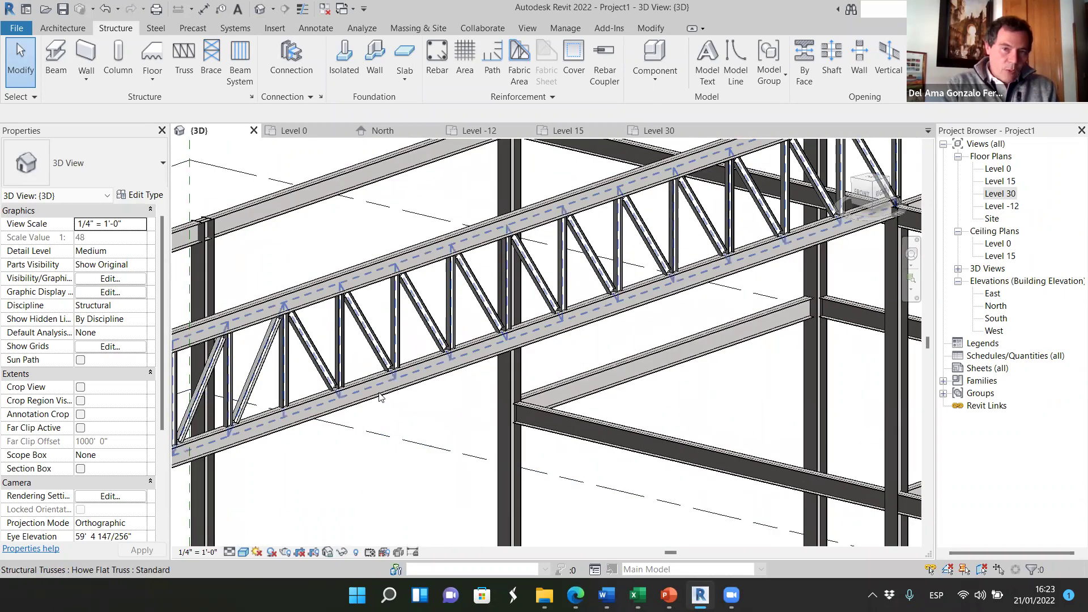
{"action": "scroll", "coordinate": [379, 278], "scroll_direction": "up", "scroll_amount": 2}
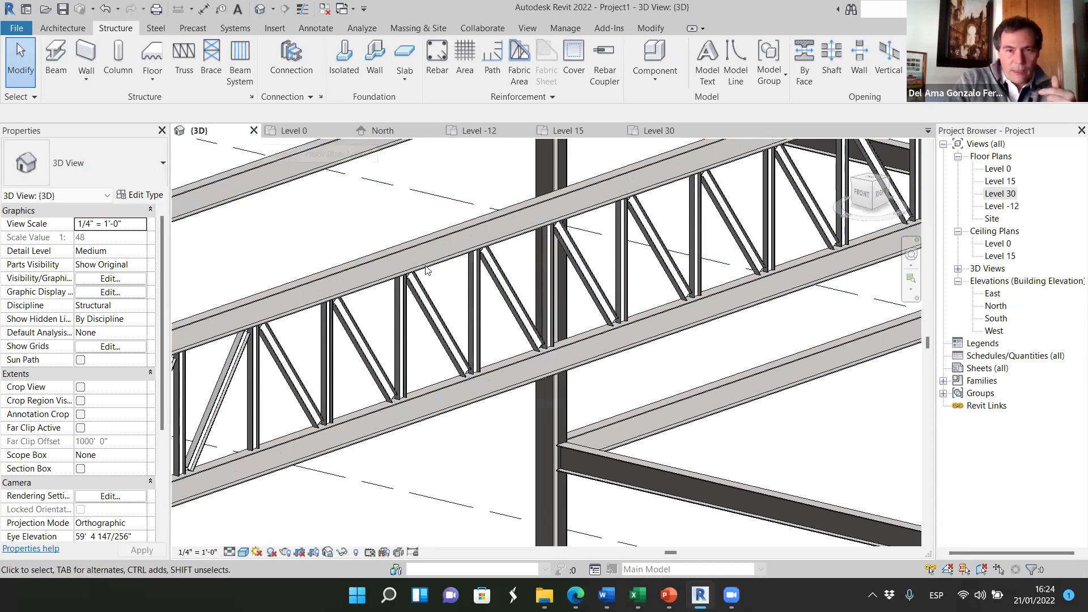
{"action": "scroll", "coordinate": [445, 298], "scroll_direction": "down", "scroll_amount": 4}
{"action": "scroll", "coordinate": [457, 351], "scroll_direction": "up", "scroll_amount": 2}
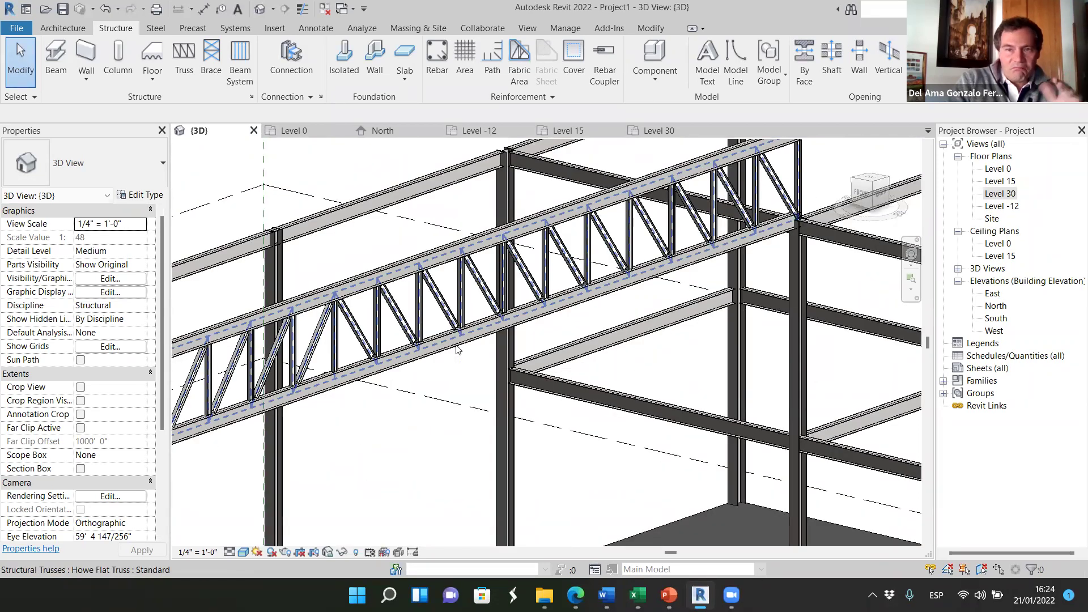
{"action": "scroll", "coordinate": [452, 276], "scroll_direction": "down", "scroll_amount": 6}
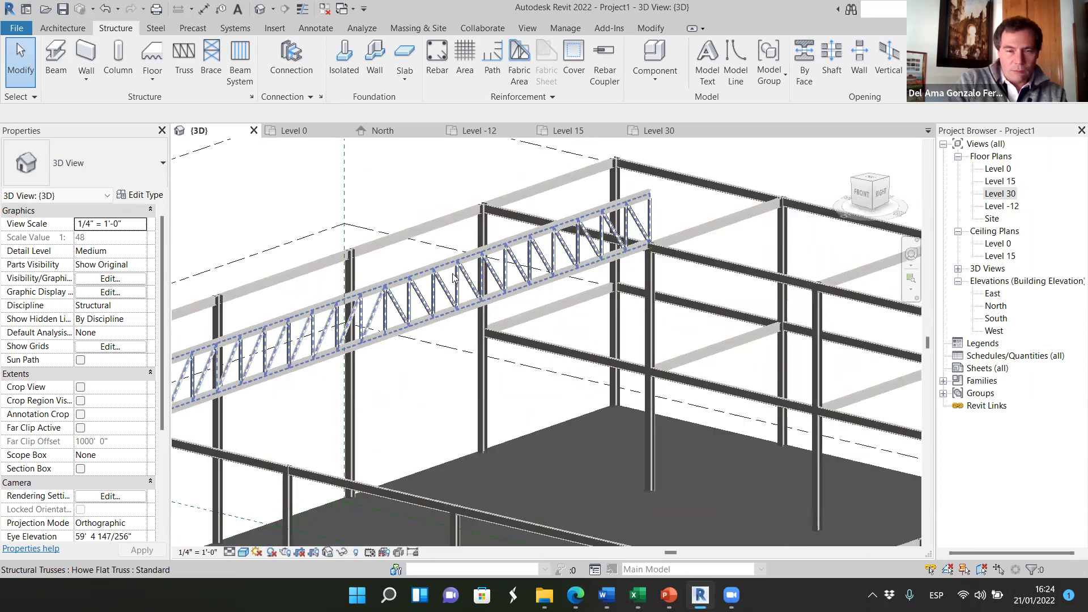
{"action": "scroll", "coordinate": [341, 329], "scroll_direction": "up", "scroll_amount": 3}
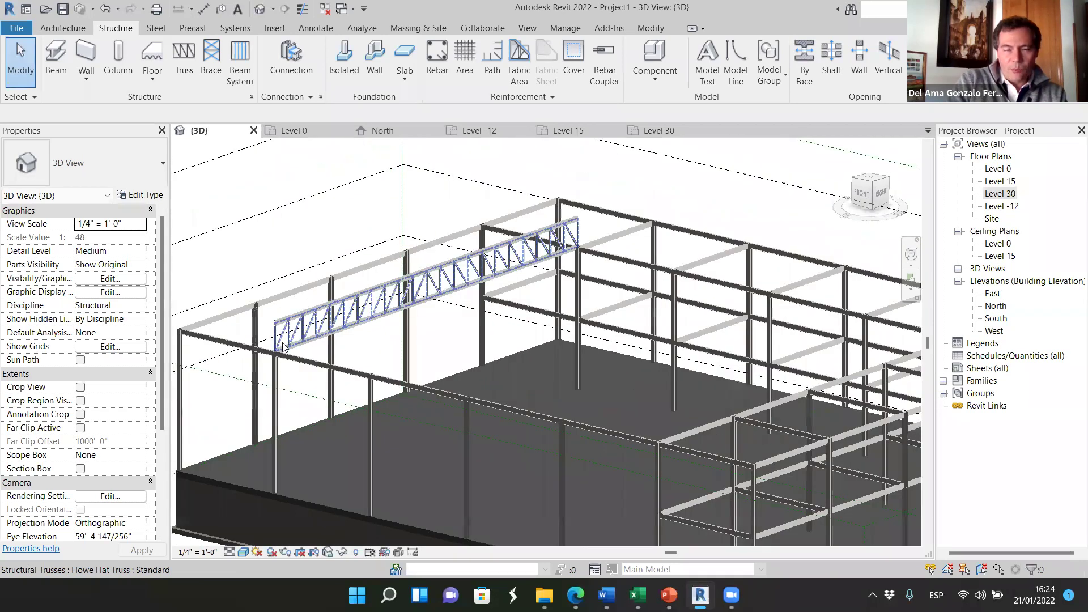
{"action": "scroll", "coordinate": [284, 348], "scroll_direction": "up", "scroll_amount": 5}
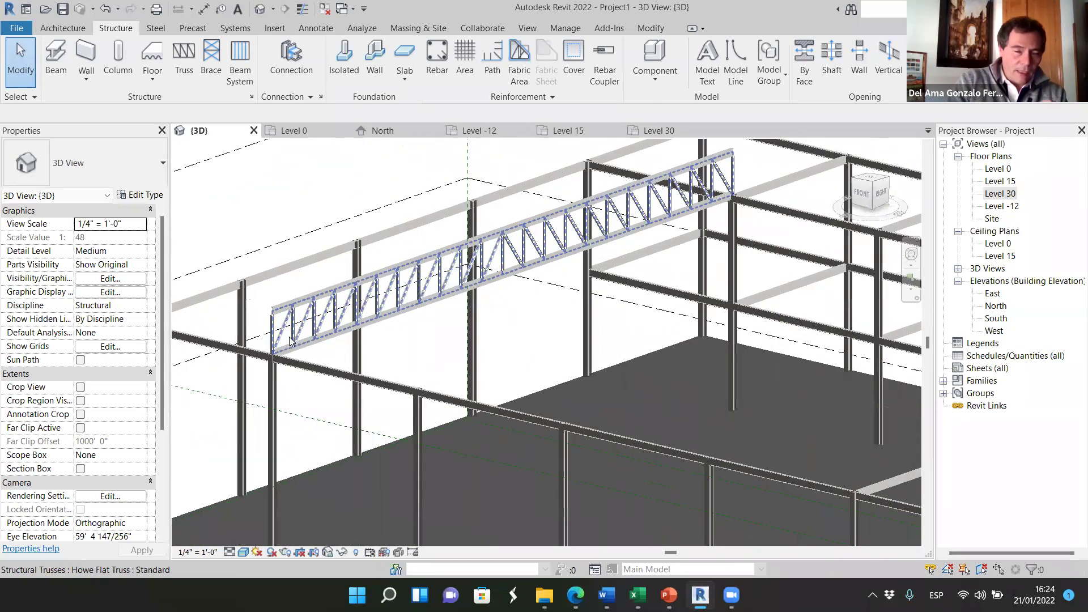
{"action": "scroll", "coordinate": [299, 333], "scroll_direction": "up", "scroll_amount": 4}
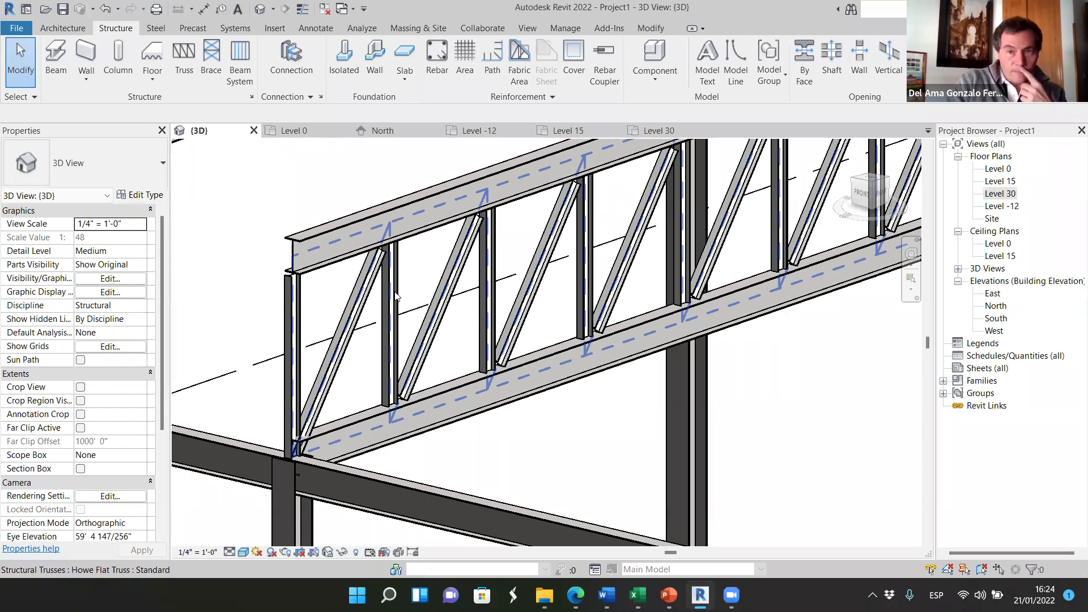
- Examine the Howe flat truss, its web members and its end supports on the columns in the 3D model
{"action": "middle_click_drag", "start_coordinate": [386, 318], "coordinate": [352, 352], "text": "shift"}
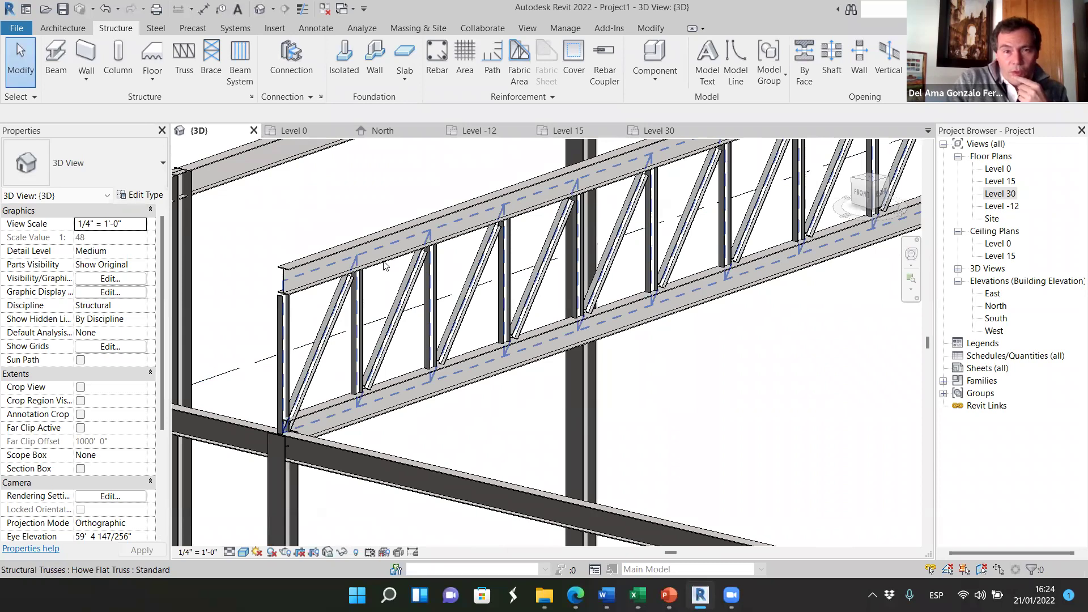
{"action": "scroll", "coordinate": [368, 283], "scroll_direction": "up", "scroll_amount": 2}
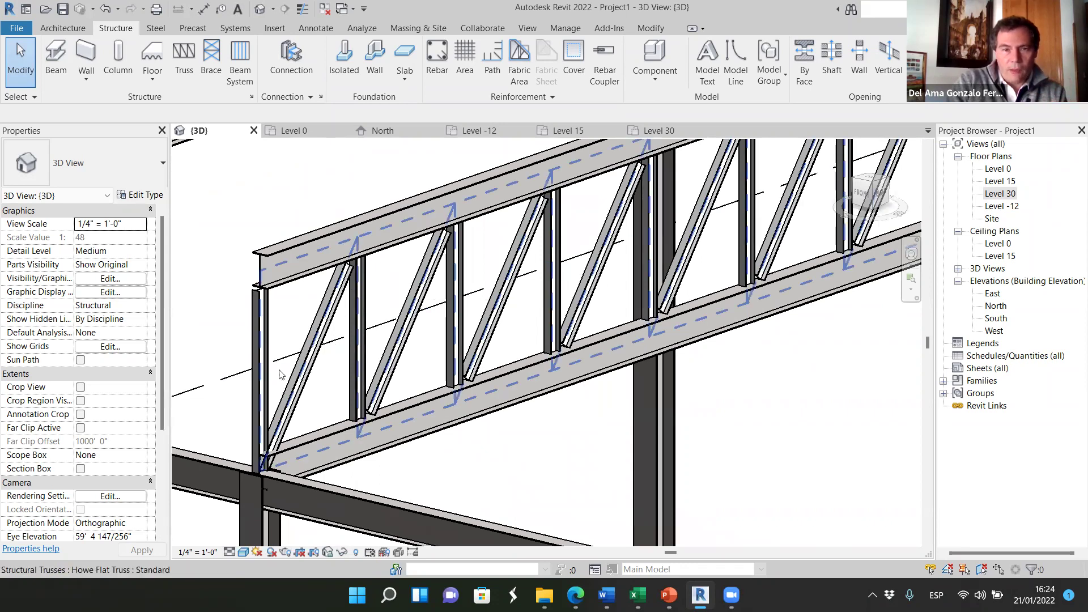
{"action": "scroll", "coordinate": [323, 340], "scroll_direction": "down", "scroll_amount": 1}
{"action": "scroll", "coordinate": [317, 349], "scroll_direction": "down", "scroll_amount": 5}
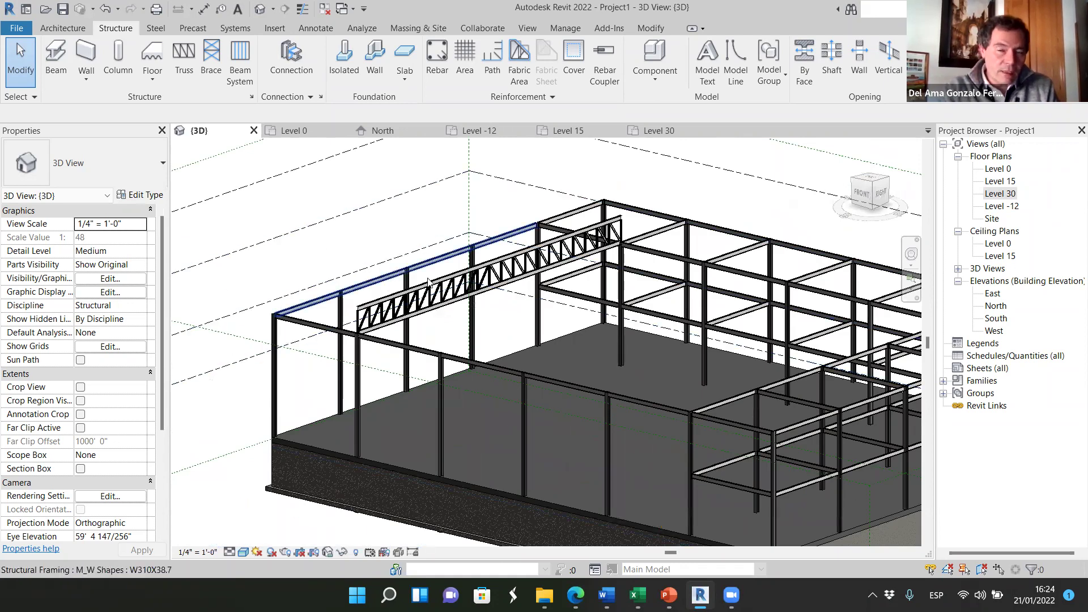
{"action": "scroll", "coordinate": [506, 280], "scroll_direction": "up", "scroll_amount": 5}
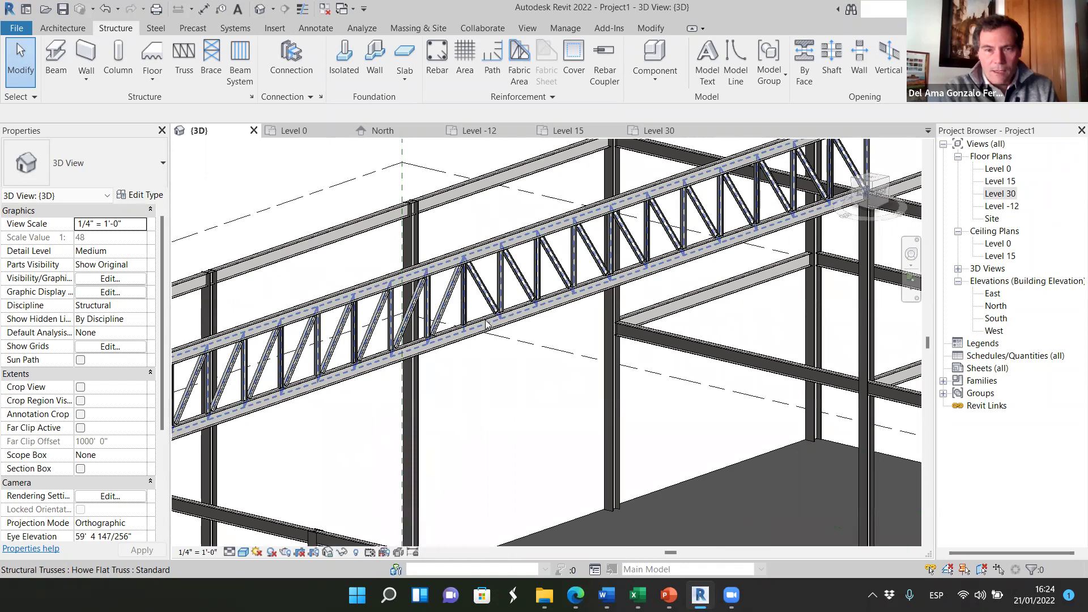
{"action": "scroll", "coordinate": [494, 322], "scroll_direction": "down", "scroll_amount": 5}
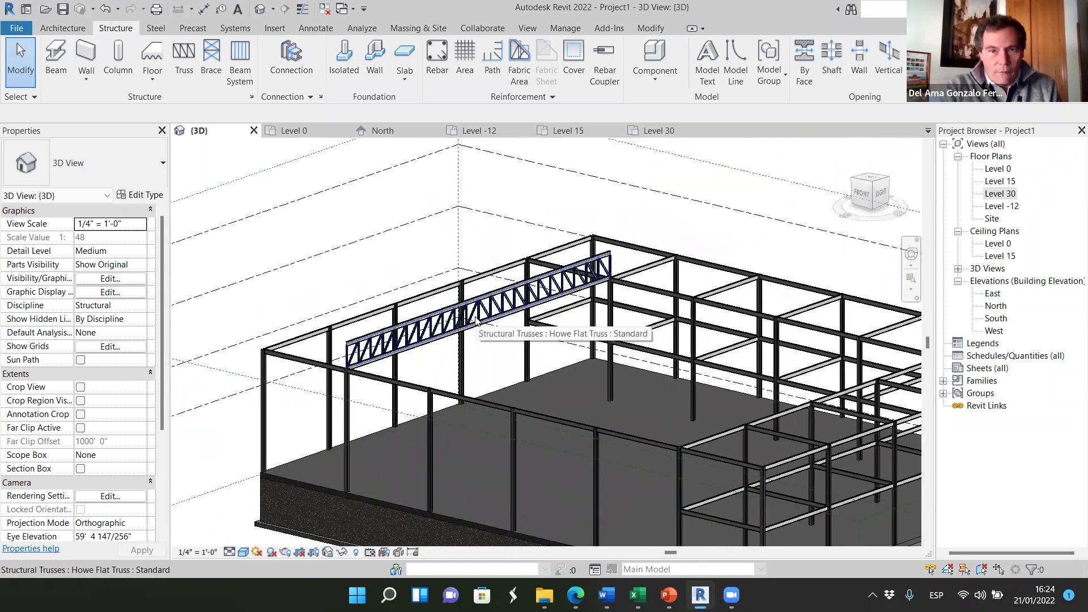
{"action": "left_click", "coordinate": [476, 321]}
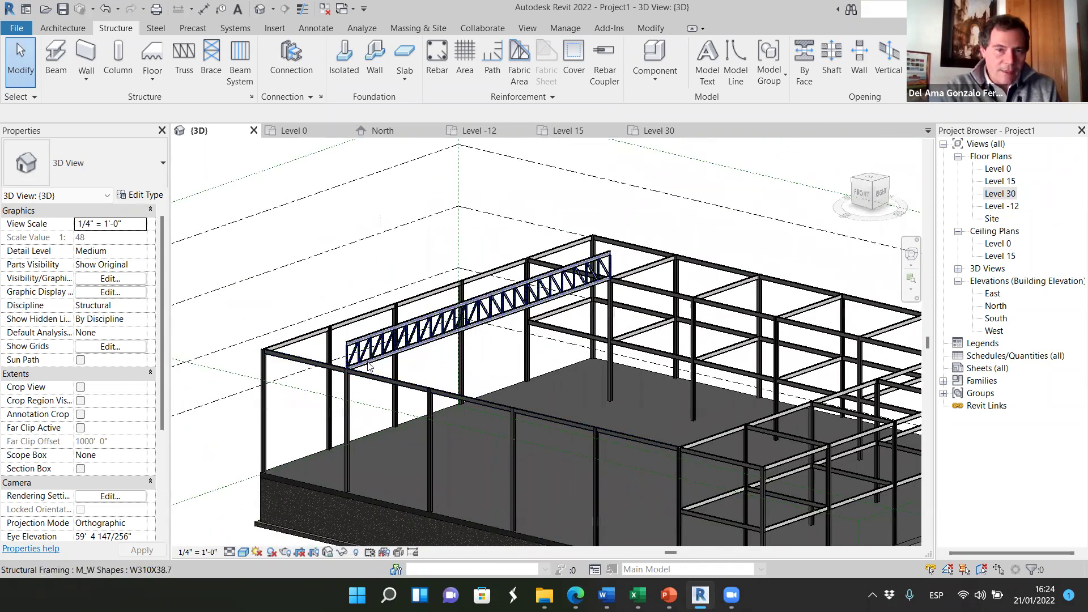
{"action": "scroll", "coordinate": [347, 344], "scroll_direction": "up", "scroll_amount": 5}
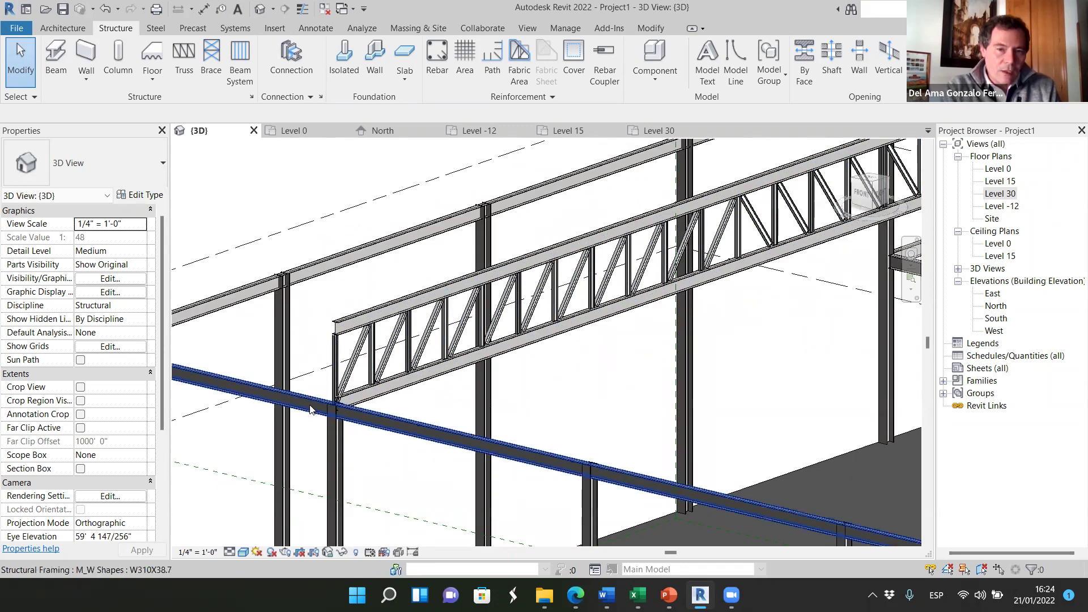
{"action": "scroll", "coordinate": [338, 406], "scroll_direction": "down", "scroll_amount": 5}
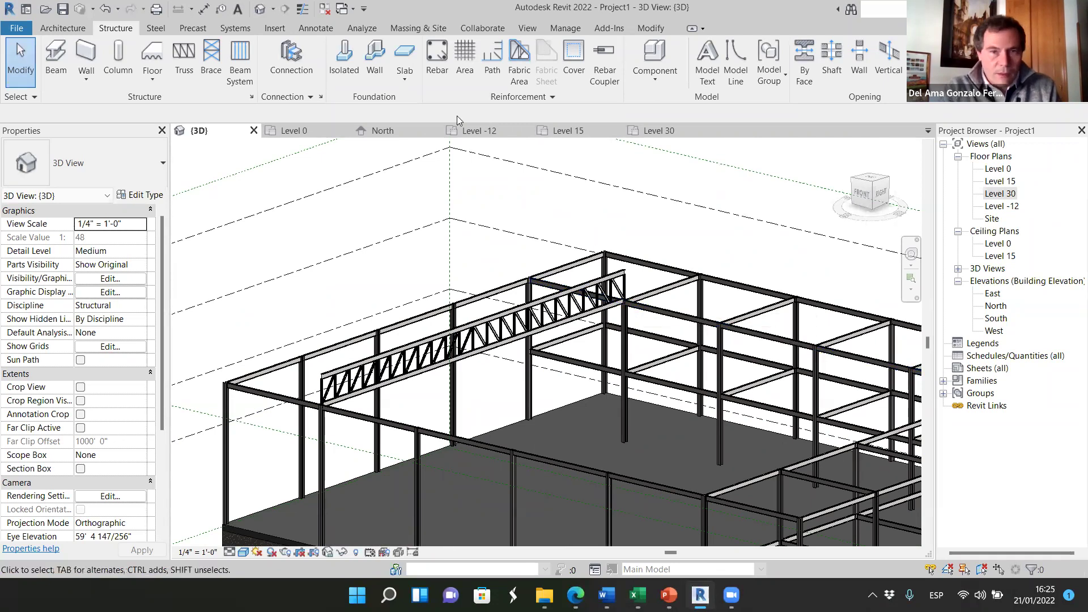
- Open the Level 30 floor plan and select the horizontal grid lines at the truss ends, B and F
{"action": "left_click", "coordinate": [659, 130]}
{"action": "scroll", "coordinate": [538, 284], "scroll_direction": "down", "scroll_amount": 8}
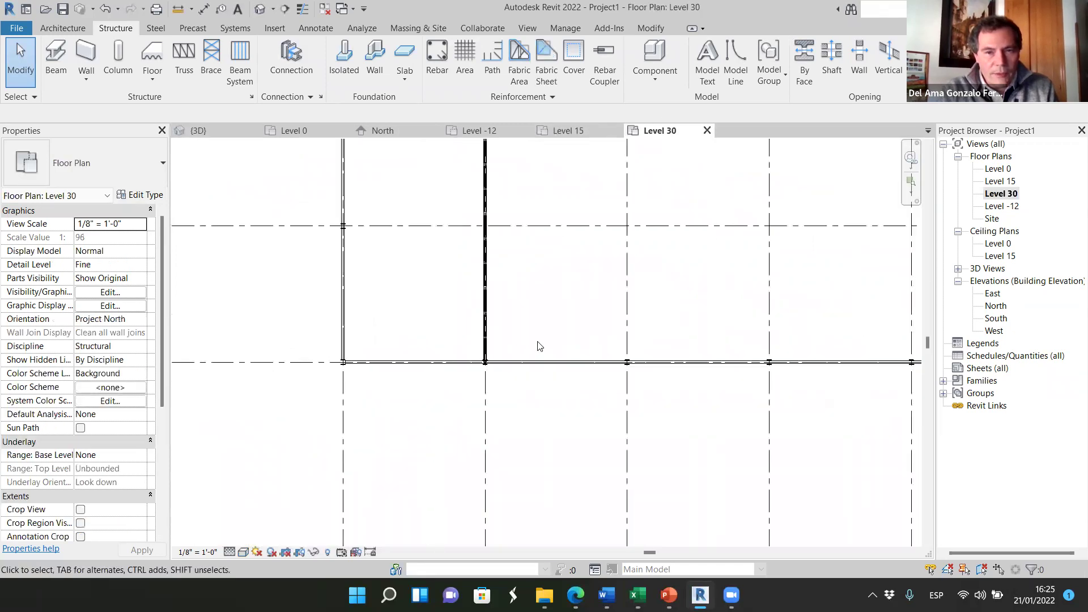
{"action": "scroll", "coordinate": [527, 272], "scroll_direction": "up", "scroll_amount": 3}
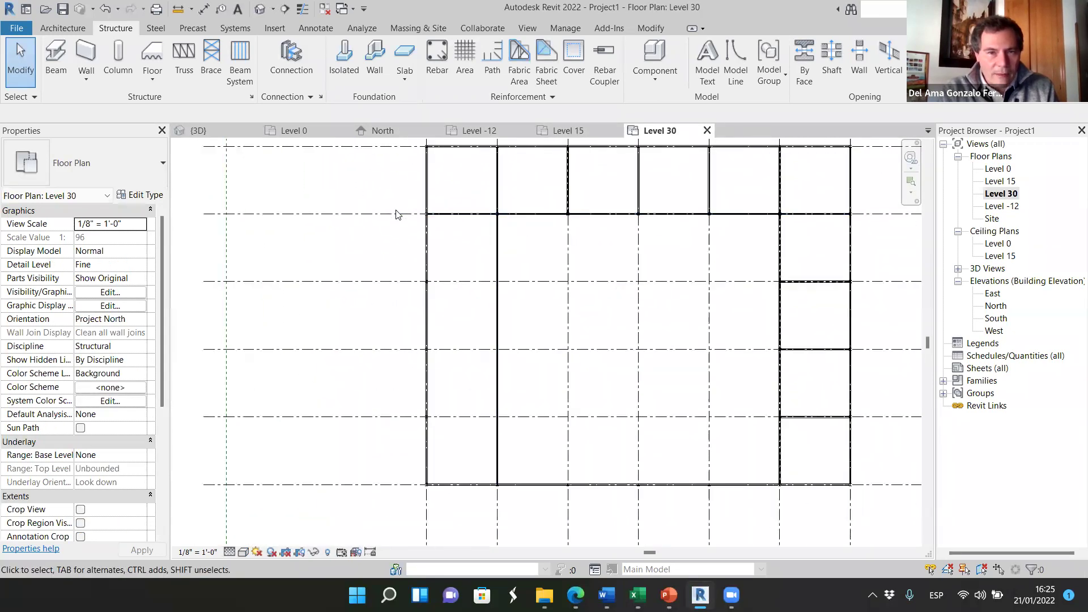
{"action": "left_click", "coordinate": [384, 387]}
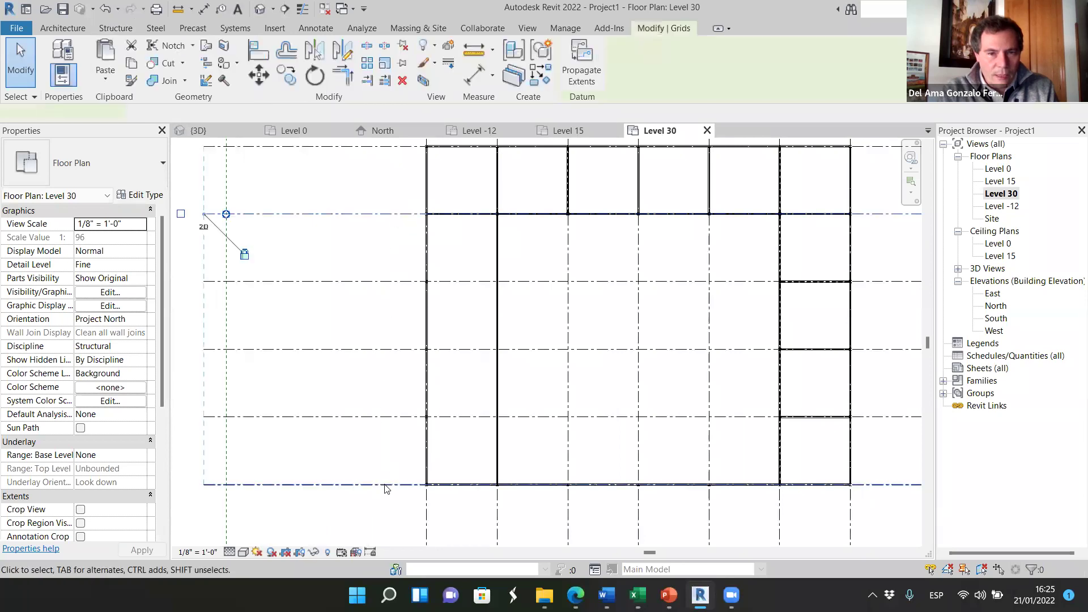
{"action": "left_click", "coordinate": [385, 485]}
{"action": "scroll", "coordinate": [369, 369], "scroll_direction": "down", "scroll_amount": 2}
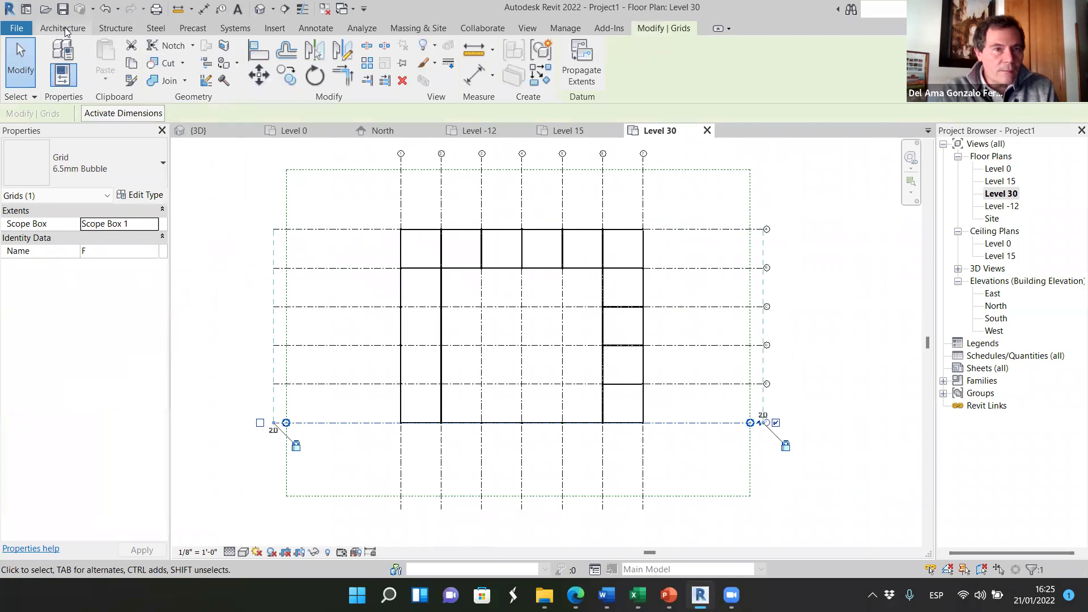
- Measure the truss span between grids B and F with an aligned dimension, without placing it
{"action": "left_click", "coordinate": [326, 33]}
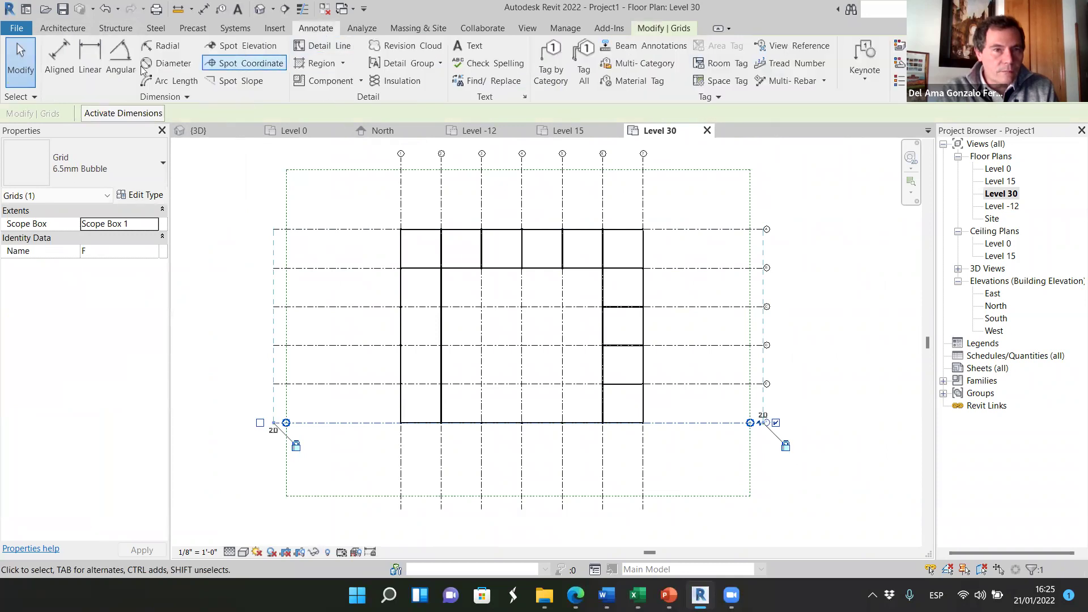
{"action": "left_click", "coordinate": [61, 57]}
{"action": "left_click", "coordinate": [345, 268]}
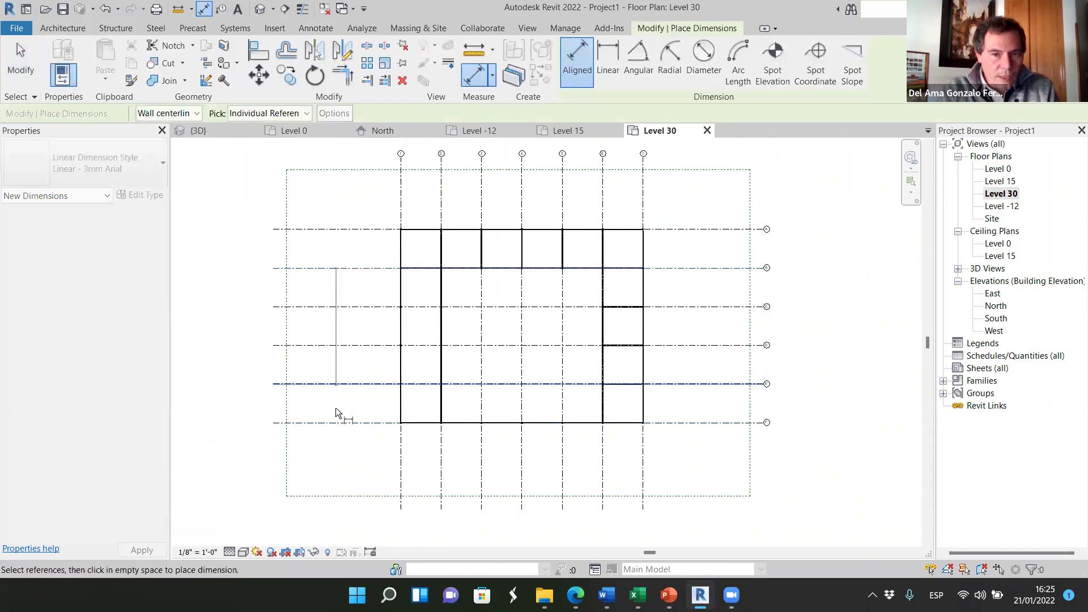
{"action": "scroll", "coordinate": [329, 353], "scroll_direction": "up", "scroll_amount": 5}
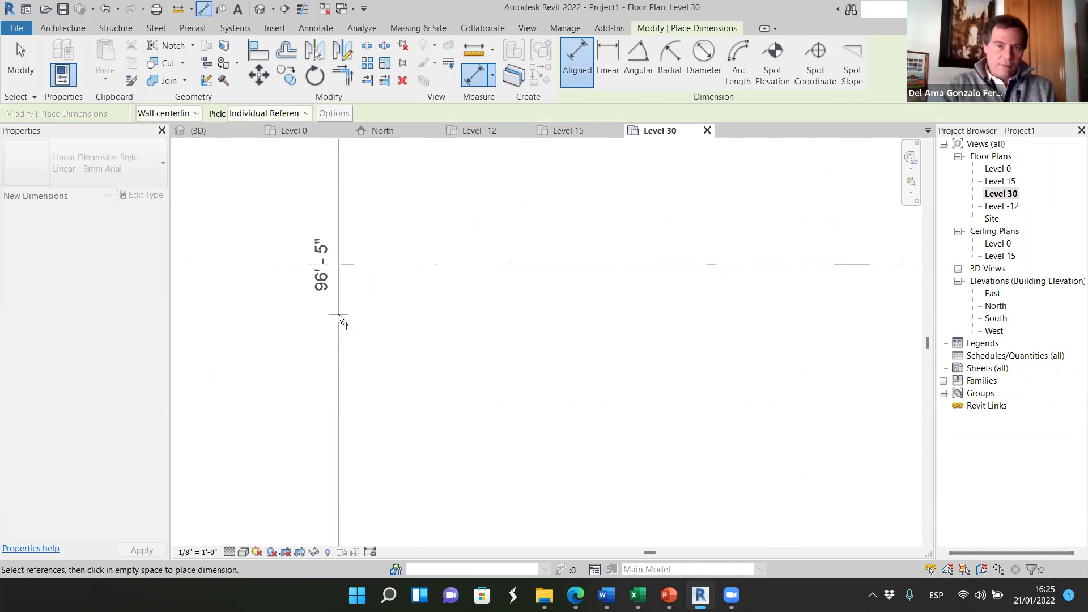
{"action": "scroll", "coordinate": [319, 323], "scroll_direction": "down", "scroll_amount": 5}
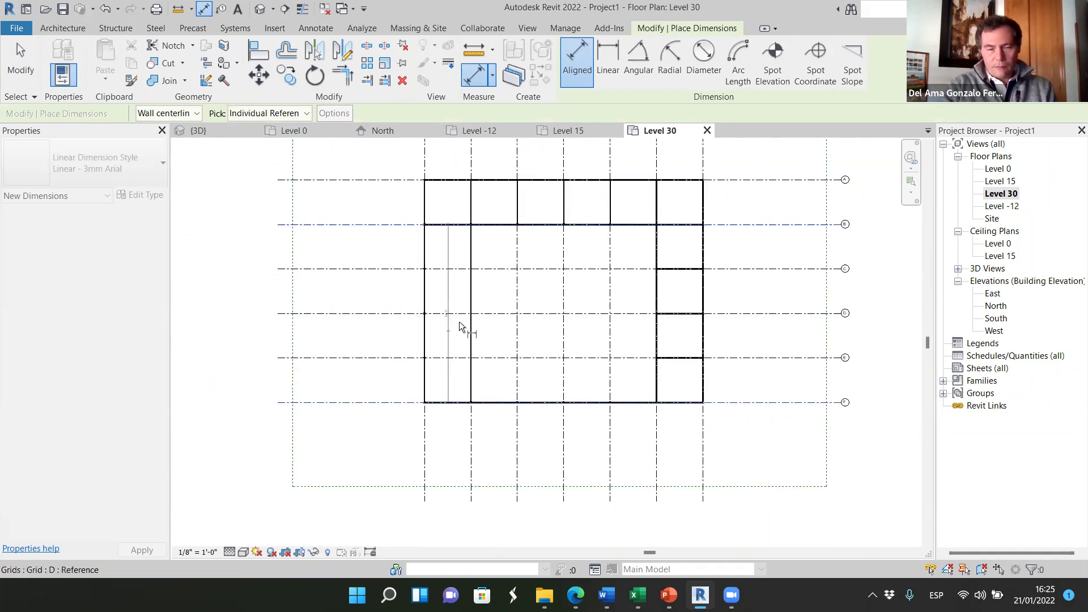
{"action": "scroll", "coordinate": [447, 284], "scroll_direction": "up", "scroll_amount": 2}
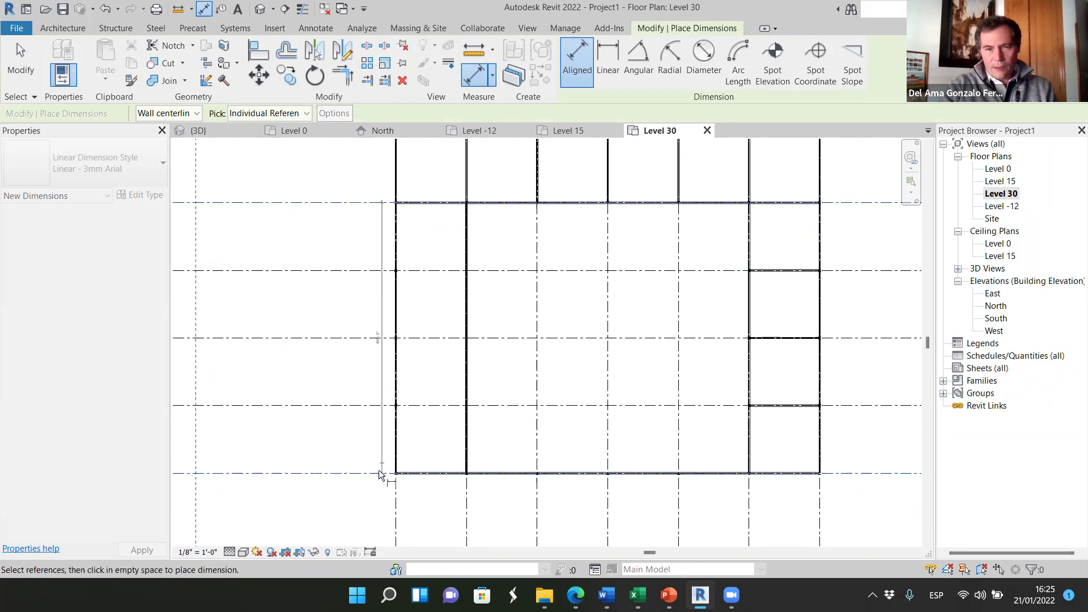
{"action": "scroll", "coordinate": [353, 349], "scroll_direction": "up", "scroll_amount": 1}
{"action": "scroll", "coordinate": [355, 358], "scroll_direction": "up", "scroll_amount": 2}
{"action": "scroll", "coordinate": [368, 349], "scroll_direction": "down", "scroll_amount": 1}
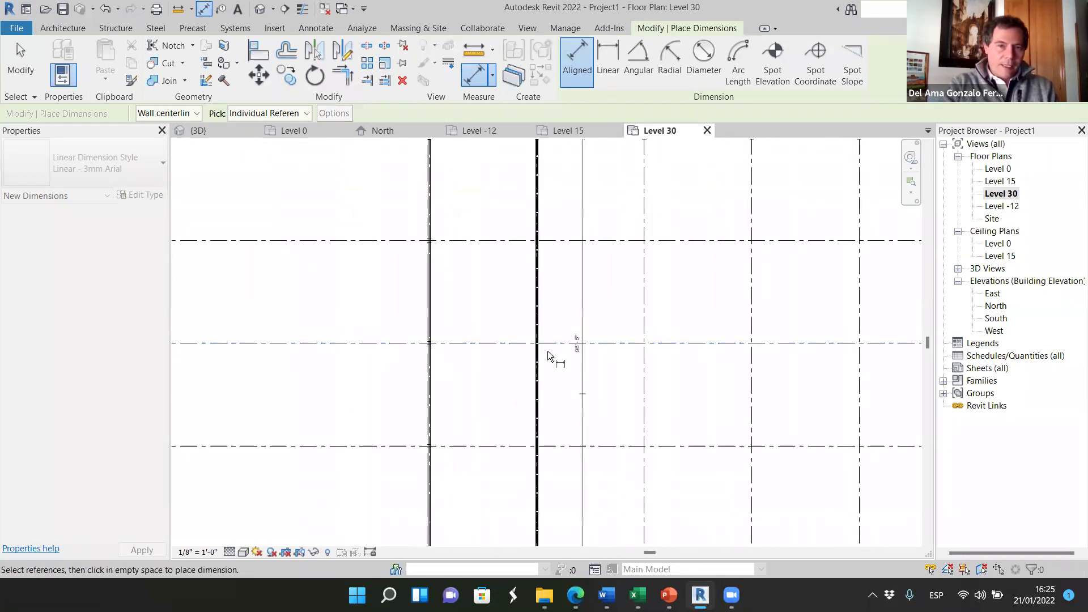
{"action": "key", "text": "z"}
{"action": "key", "text": "f"}
{"action": "key", "text": "Escape"}
{"action": "key", "text": "Escape"}
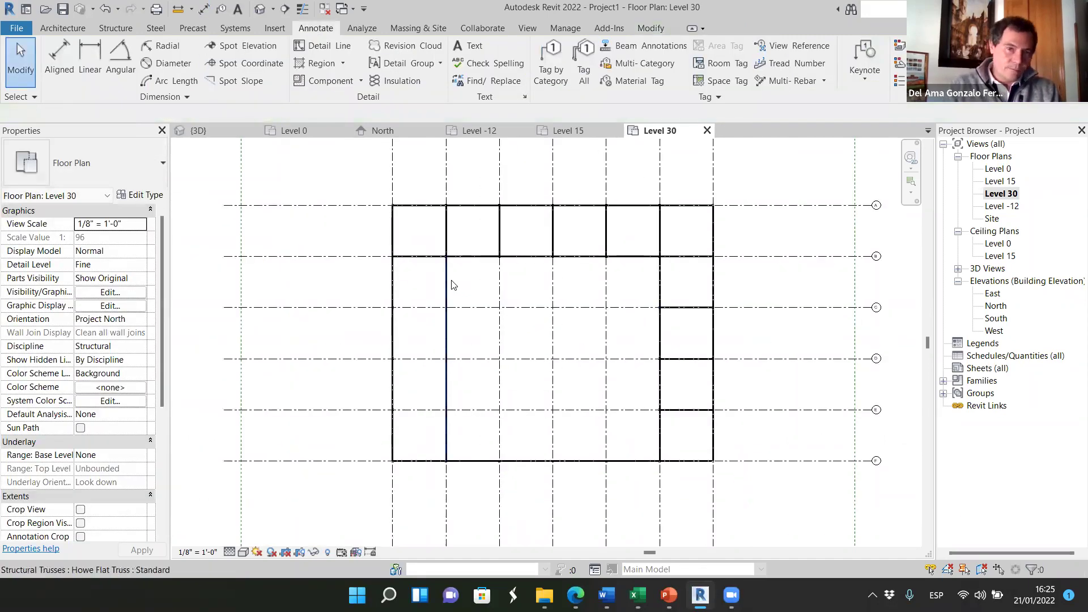
- Return to the 3D view and review the type parameters of the Howe flat truss for chords, webs and construction
{"action": "left_click", "coordinate": [196, 130]}
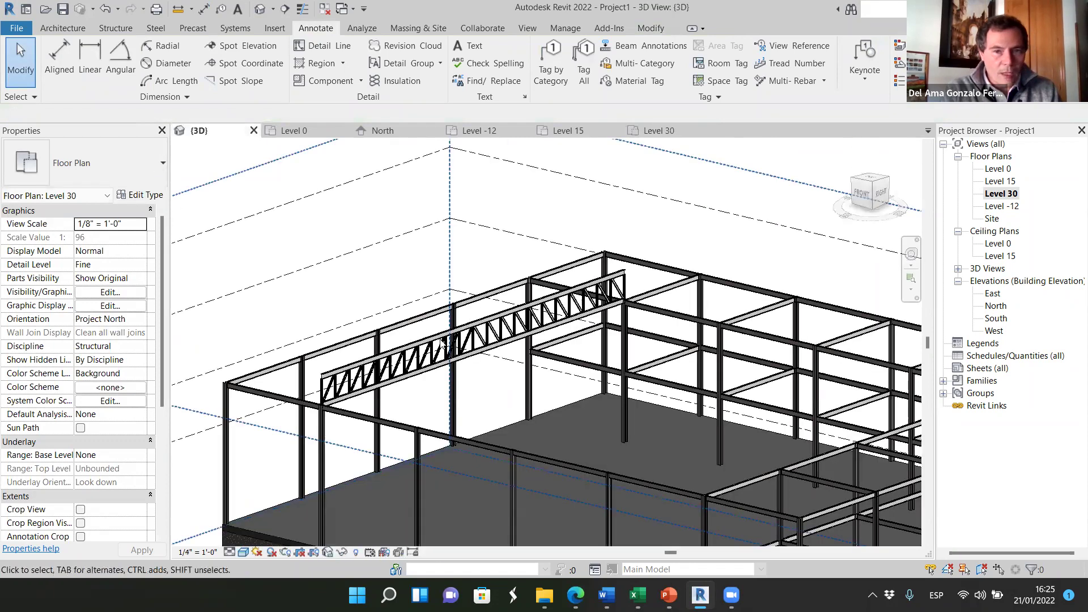
{"action": "left_click", "coordinate": [500, 395]}
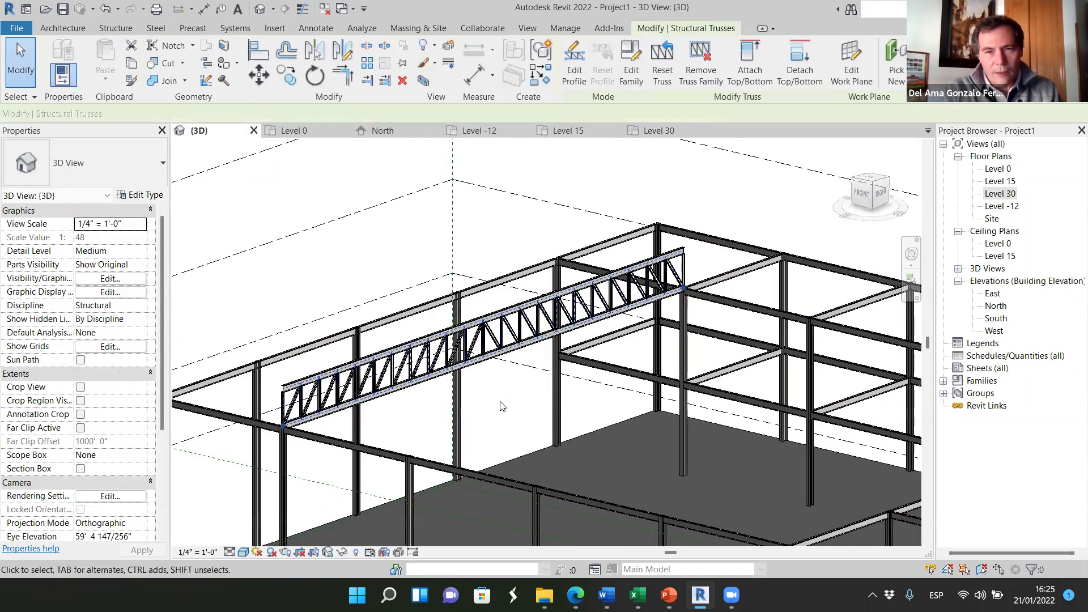
{"action": "left_click", "coordinate": [141, 194]}
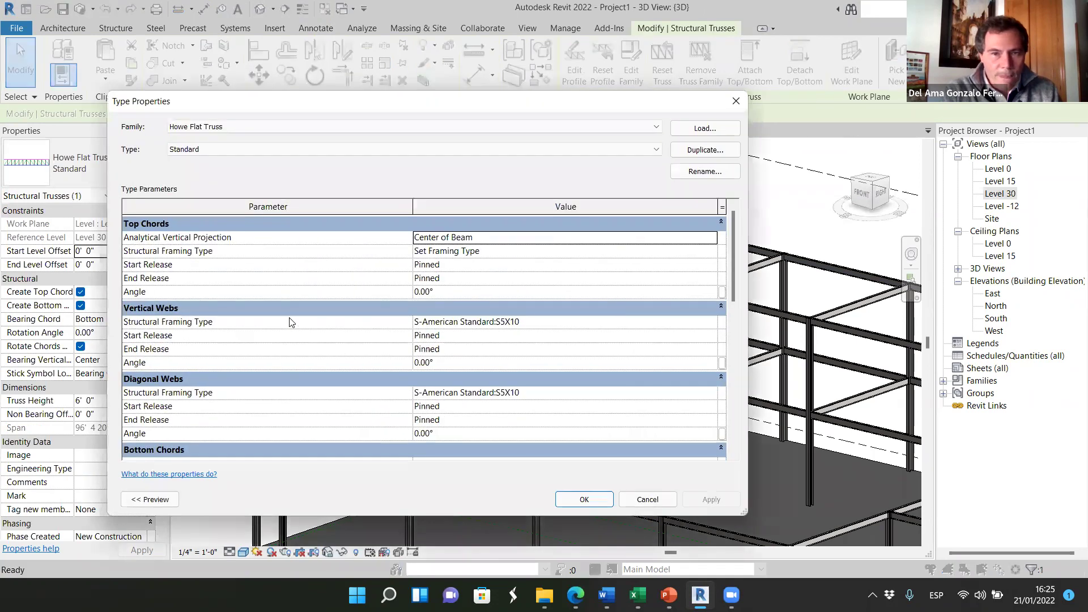
{"action": "scroll", "coordinate": [286, 313], "scroll_direction": "down", "scroll_amount": 8}
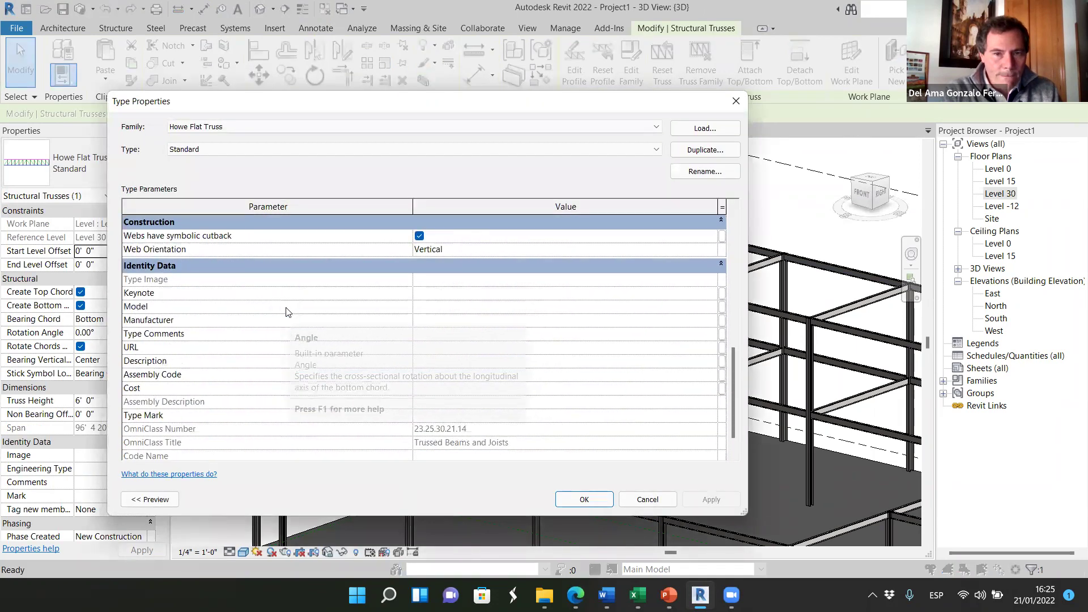
{"action": "scroll", "coordinate": [286, 313], "scroll_direction": "down", "scroll_amount": 1}
{"action": "scroll", "coordinate": [285, 315], "scroll_direction": "up", "scroll_amount": 5}
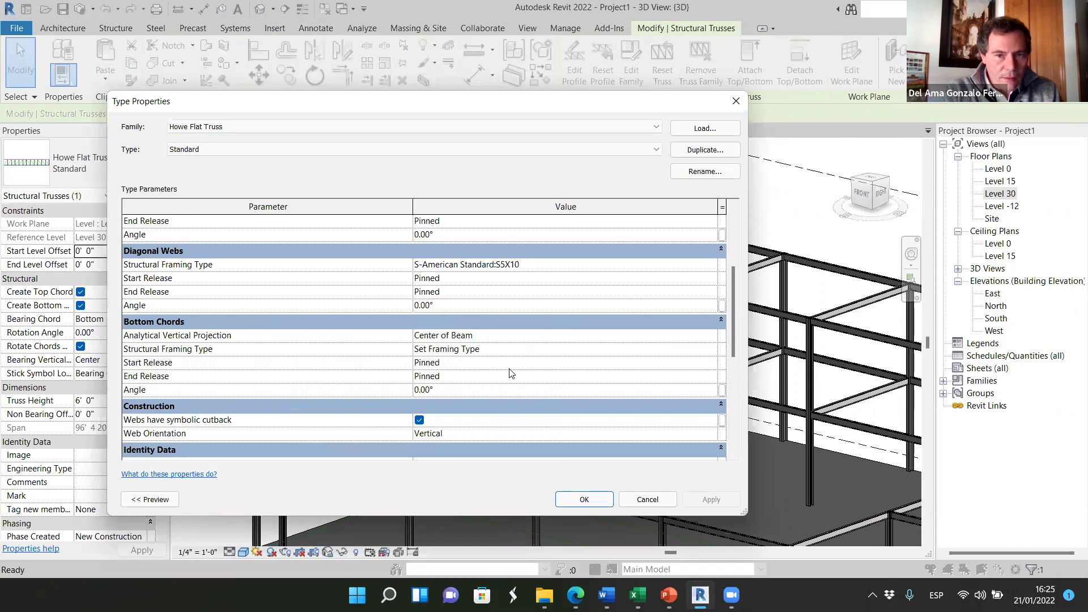
{"action": "scroll", "coordinate": [423, 369], "scroll_direction": "up", "scroll_amount": 3}
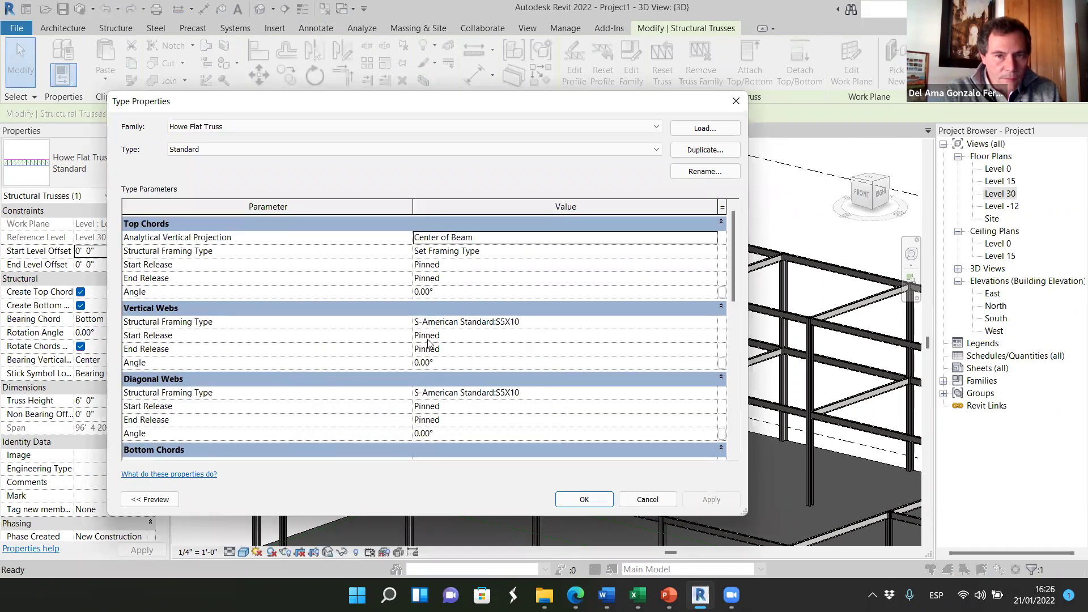
{"action": "scroll", "coordinate": [324, 290], "scroll_direction": "down", "scroll_amount": 6}
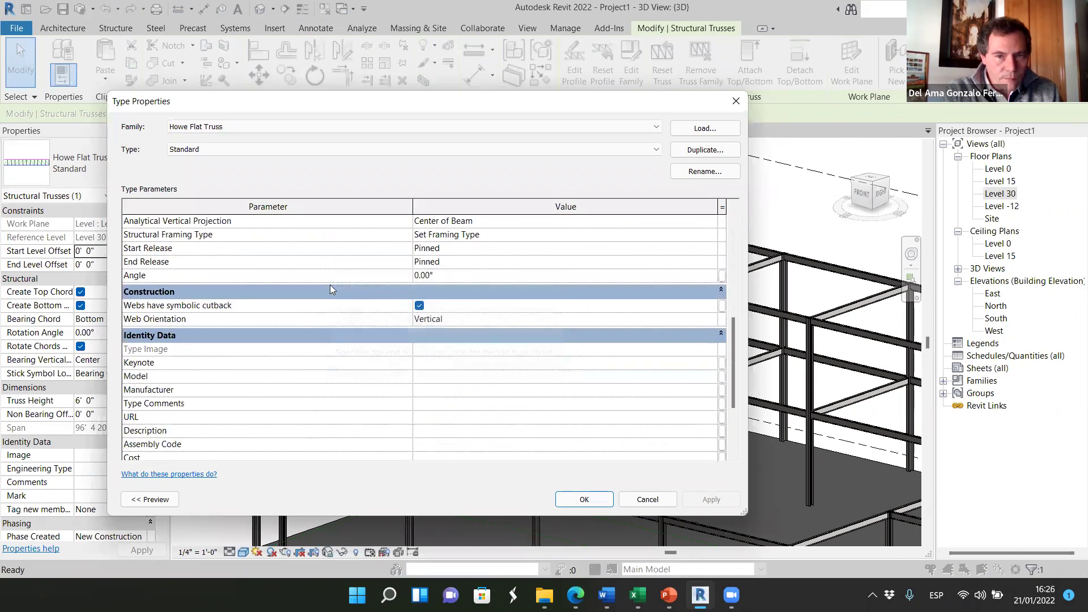
{"action": "scroll", "coordinate": [324, 292], "scroll_direction": "down", "scroll_amount": 3}
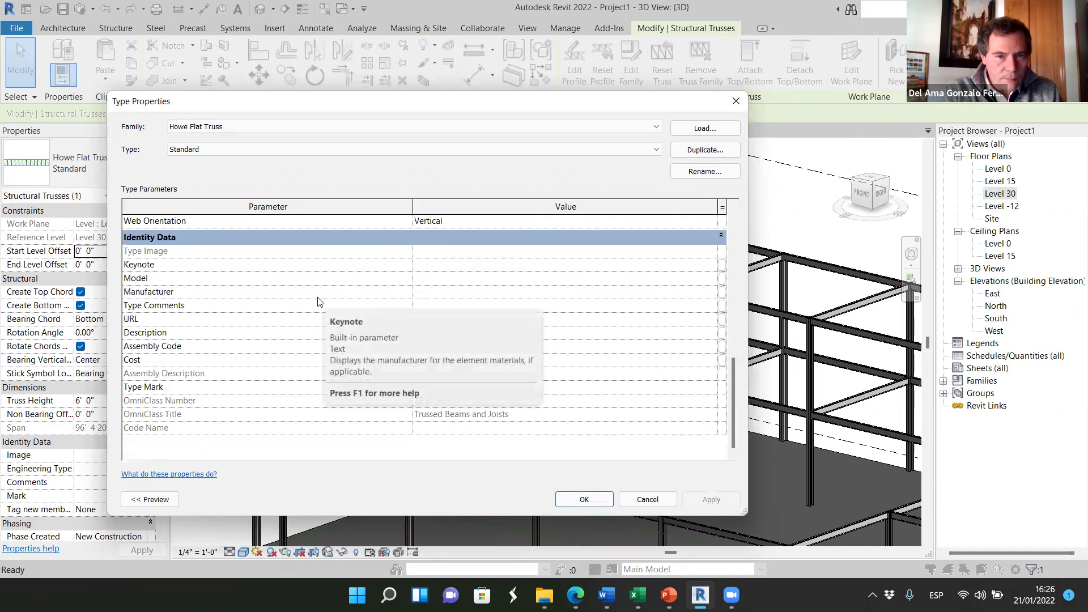
{"action": "scroll", "coordinate": [319, 300], "scroll_direction": "up", "scroll_amount": 10}
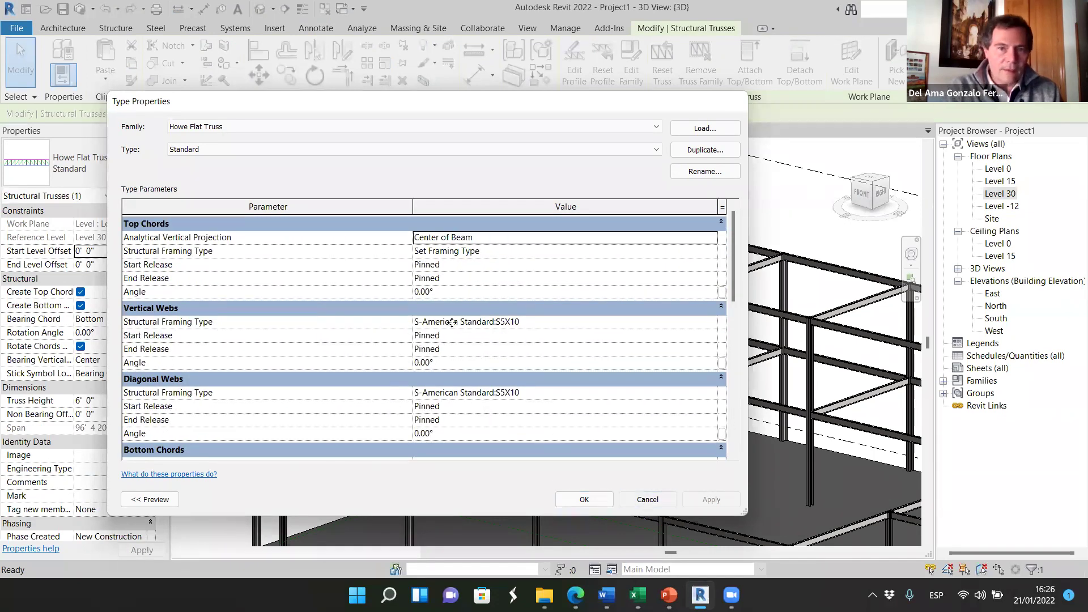
{"action": "key", "text": "Return"}
- Edit the Howe flat truss's profile, raising its top chord line parallel to the bottom chord, and finish the profile edit
{"action": "scroll", "coordinate": [501, 306], "scroll_direction": "up", "scroll_amount": 4}
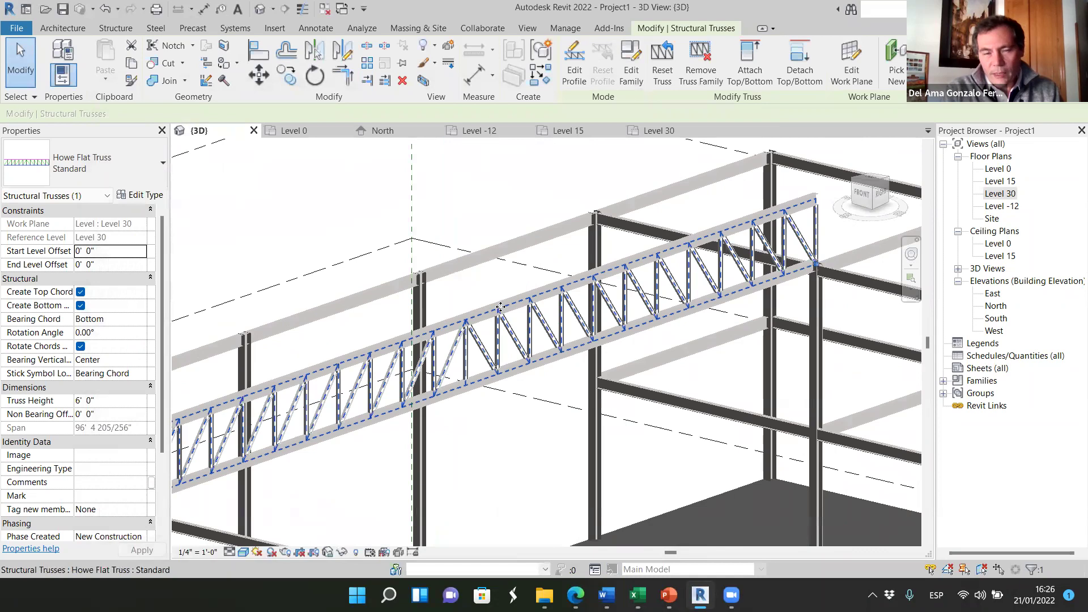
{"action": "double_click", "coordinate": [500, 307]}
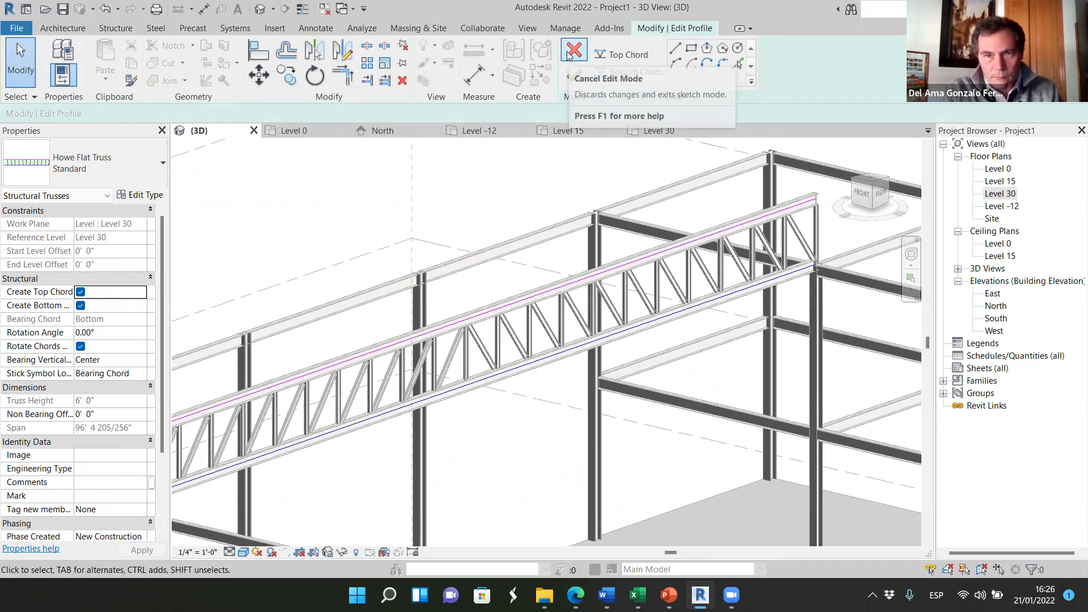
{"action": "left_click", "coordinate": [520, 300]}
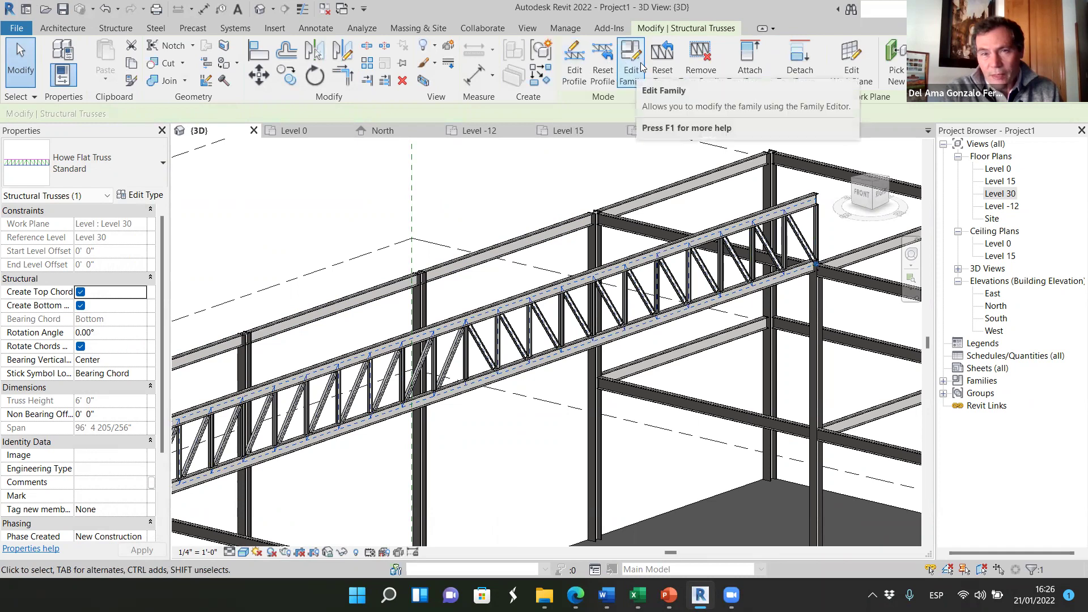
{"action": "left_click", "coordinate": [573, 65]}
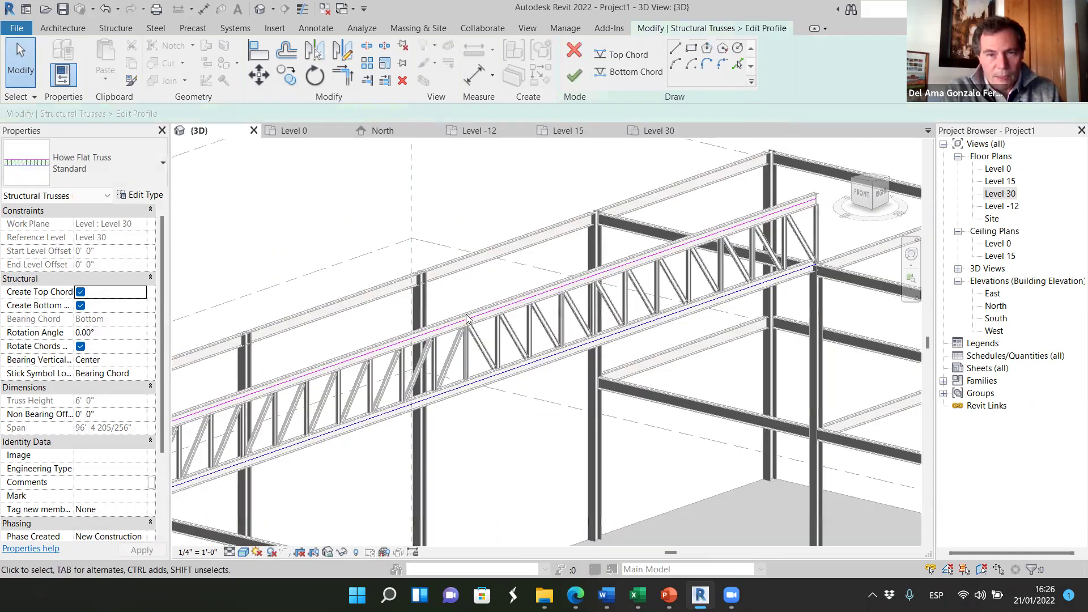
{"action": "left_click", "coordinate": [461, 323]}
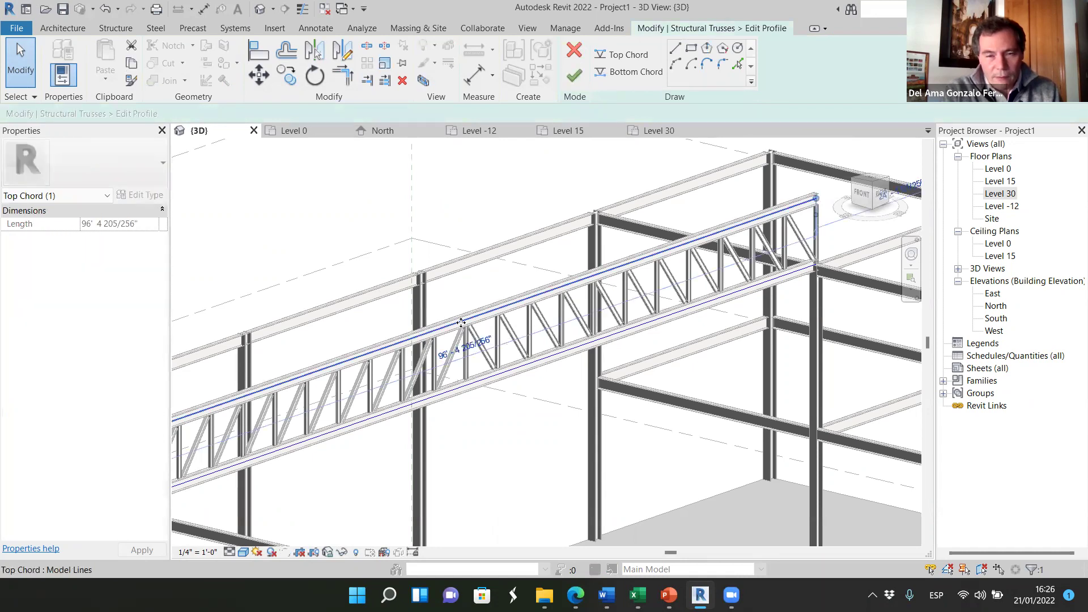
{"action": "left_click_drag", "start_coordinate": [462, 308], "coordinate": [463, 291]}
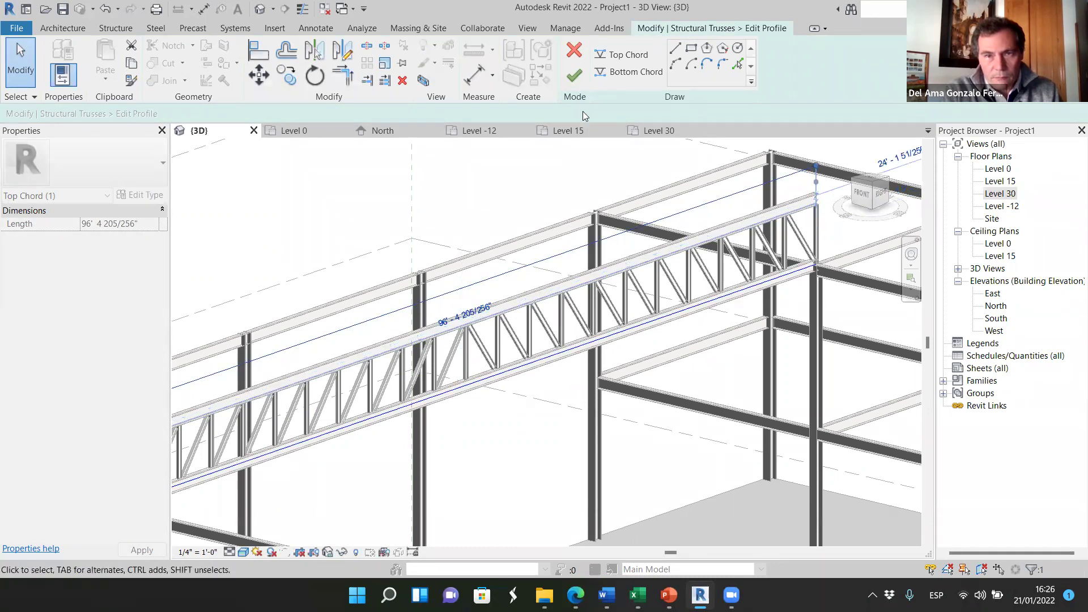
{"action": "left_click", "coordinate": [574, 75]}
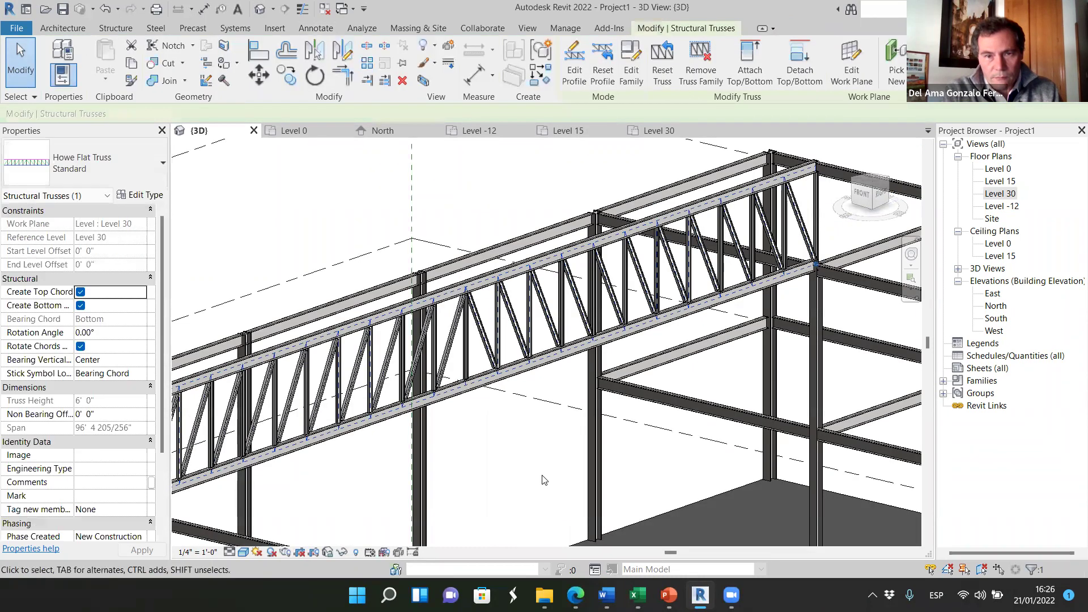
- Deselect the Howe flat truss and examine its deepened profile and end supports from several angles in the 3D view
{"action": "scroll", "coordinate": [481, 318], "scroll_direction": "down", "scroll_amount": 1}
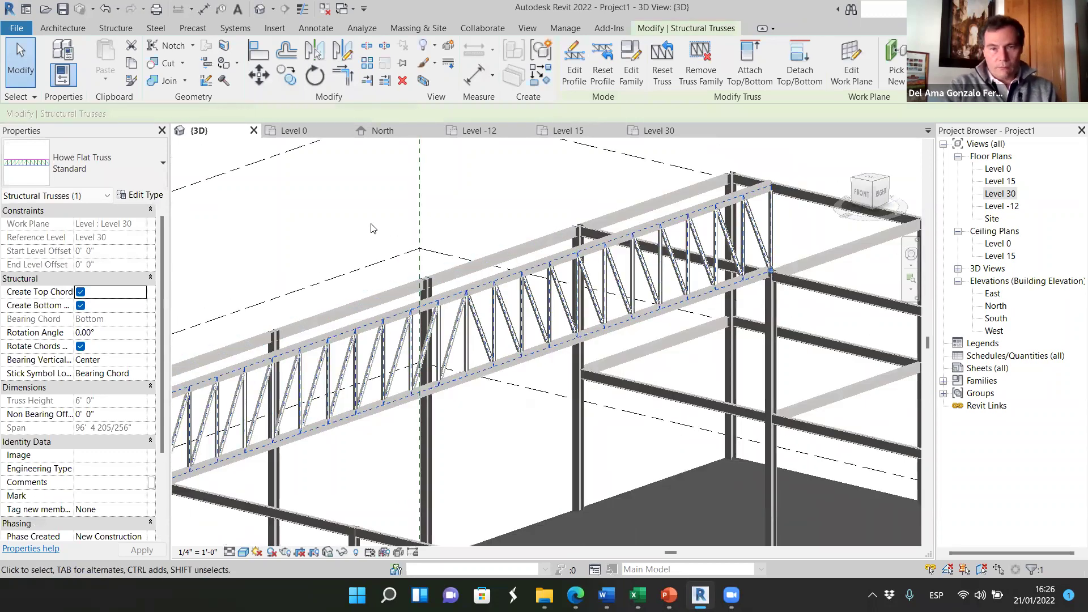
{"action": "key", "text": "Escape"}
{"action": "scroll", "coordinate": [434, 300], "scroll_direction": "down", "scroll_amount": 3}
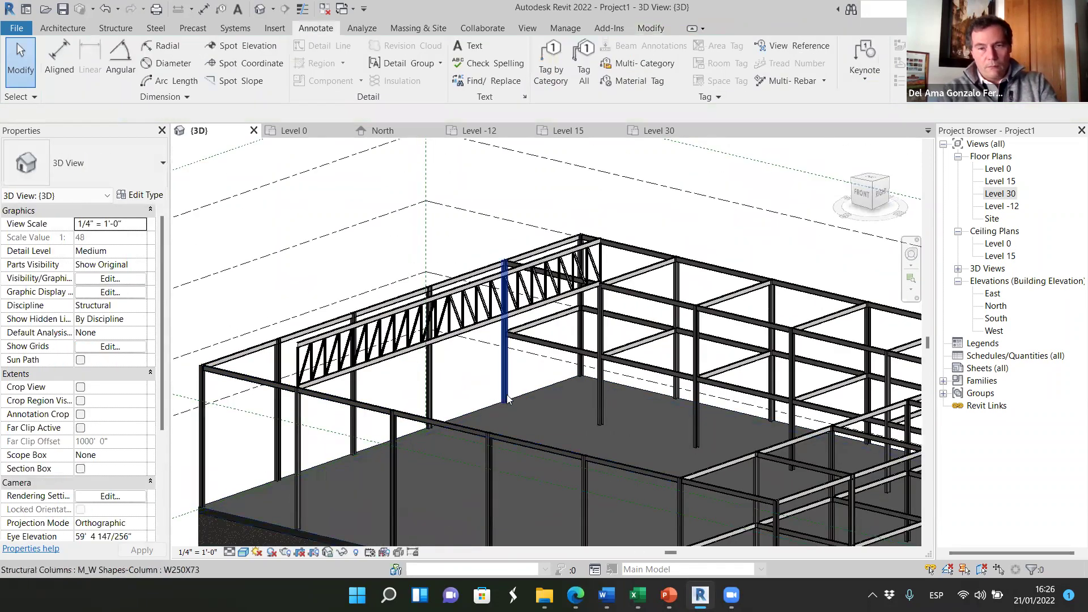
{"action": "scroll", "coordinate": [484, 416], "scroll_direction": "down", "scroll_amount": 5}
{"action": "middle_click_drag", "start_coordinate": [661, 401], "coordinate": [442, 352], "text": "shift"}
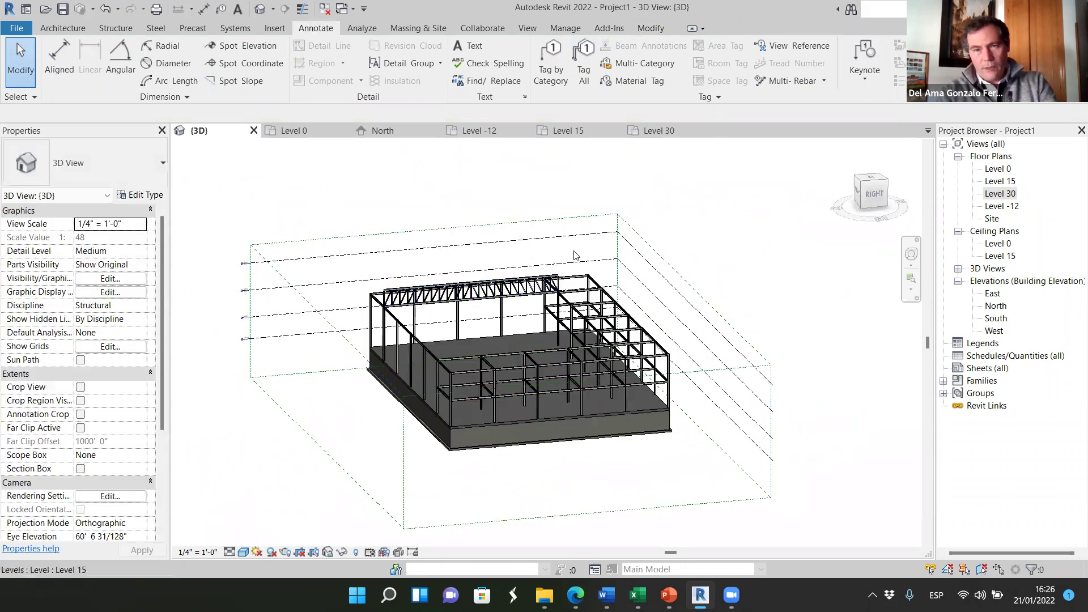
{"action": "scroll", "coordinate": [544, 330], "scroll_direction": "up", "scroll_amount": 5}
{"action": "scroll", "coordinate": [544, 330], "scroll_direction": "up", "scroll_amount": 4}
{"action": "scroll", "coordinate": [605, 291], "scroll_direction": "down", "scroll_amount": 4}
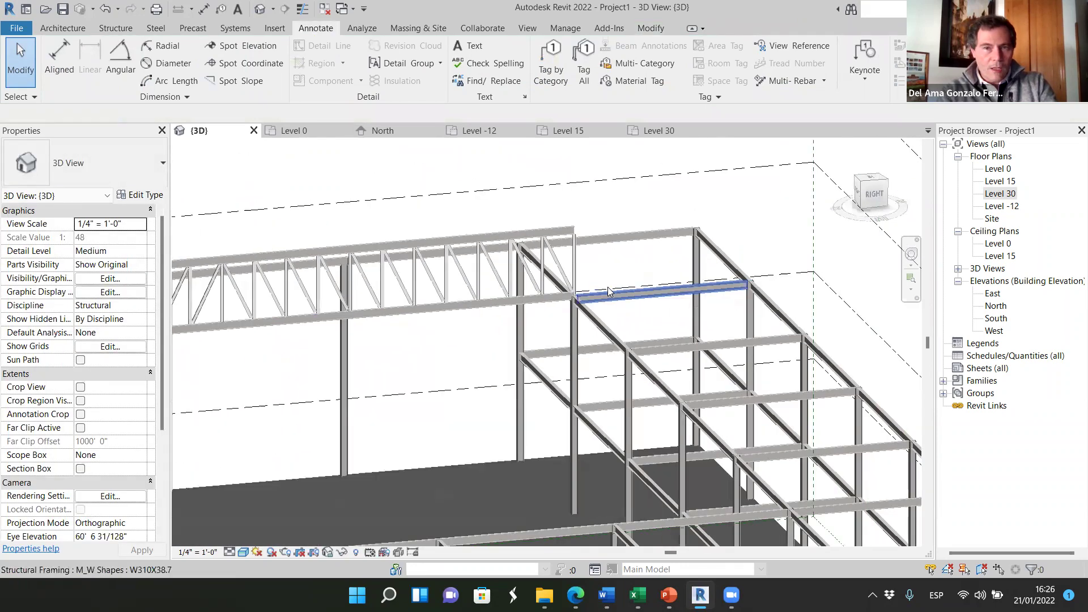
{"action": "scroll", "coordinate": [566, 300], "scroll_direction": "down", "scroll_amount": 4}
{"action": "scroll", "coordinate": [479, 207], "scroll_direction": "up", "scroll_amount": 6}
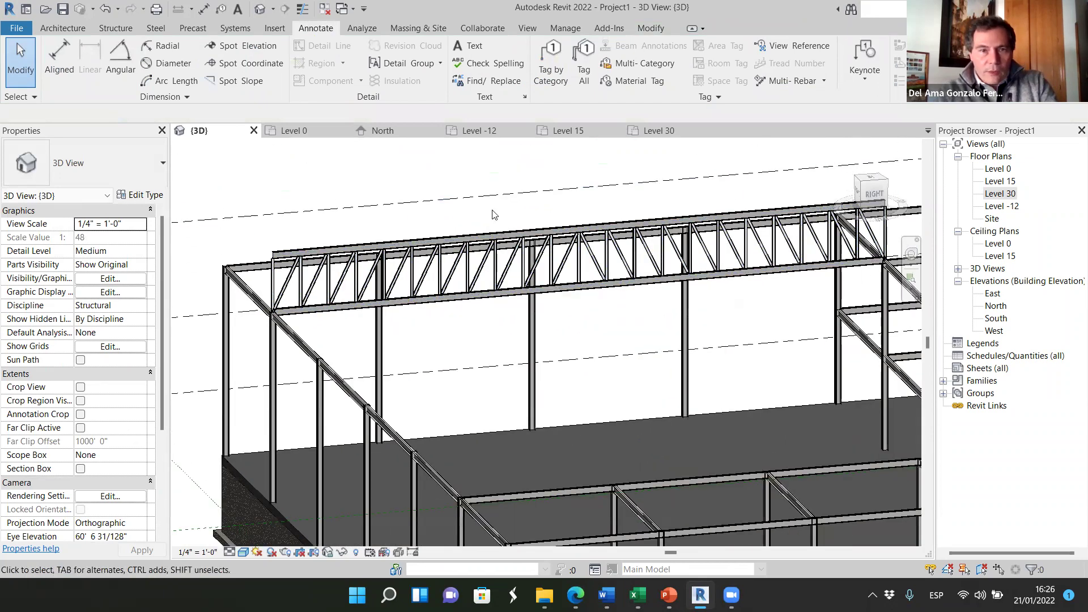
- Open the North elevation and examine the truss end above Level 30 at grid 2
{"action": "key", "text": "ctrl+Tab"}
{"action": "scroll", "coordinate": [517, 357], "scroll_direction": "down", "scroll_amount": 3}
{"action": "scroll", "coordinate": [634, 305], "scroll_direction": "up", "scroll_amount": 4}
{"action": "scroll", "coordinate": [429, 284], "scroll_direction": "down", "scroll_amount": 2}
{"action": "scroll", "coordinate": [471, 278], "scroll_direction": "up", "scroll_amount": 2}
{"action": "scroll", "coordinate": [416, 282], "scroll_direction": "up", "scroll_amount": 4}
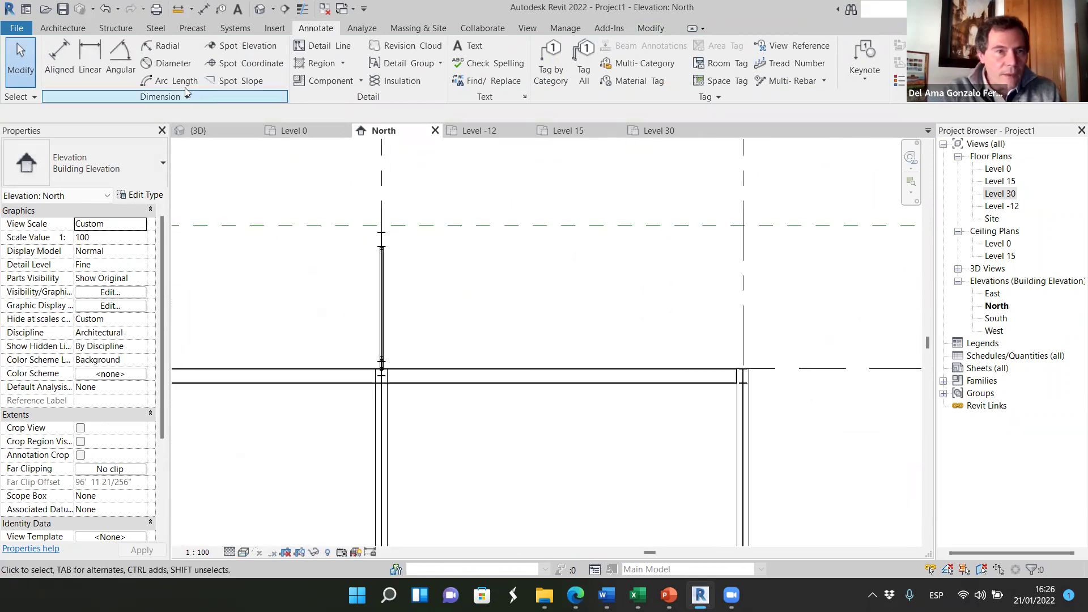
- Try to measure the truss depth from its top chord with an aligned dimension
{"action": "left_click", "coordinate": [59, 60]}
{"action": "scroll", "coordinate": [354, 243], "scroll_direction": "up", "scroll_amount": 2}
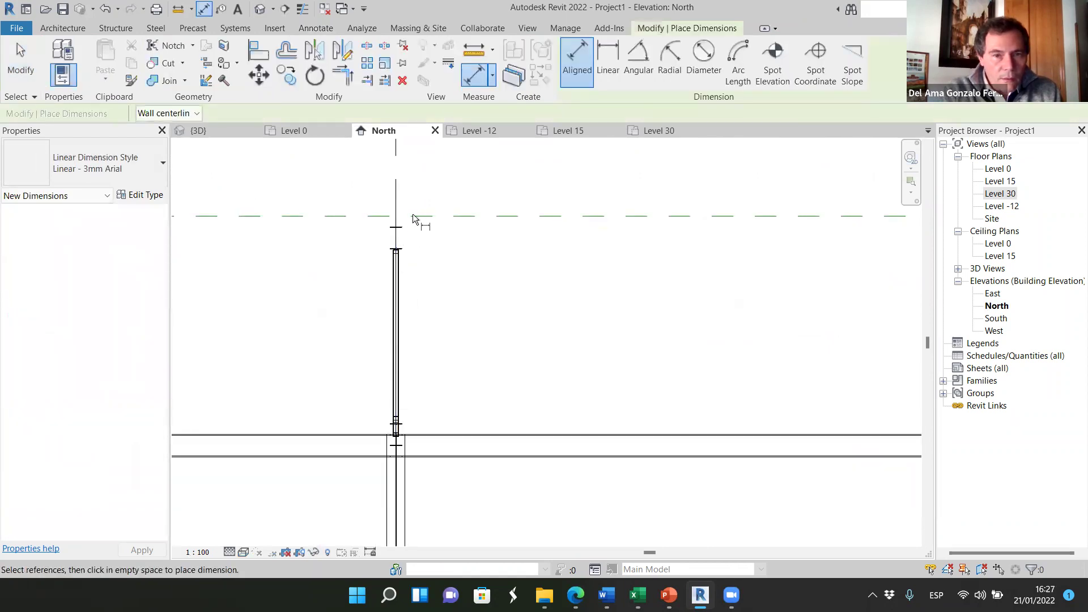
{"action": "left_click", "coordinate": [399, 229]}
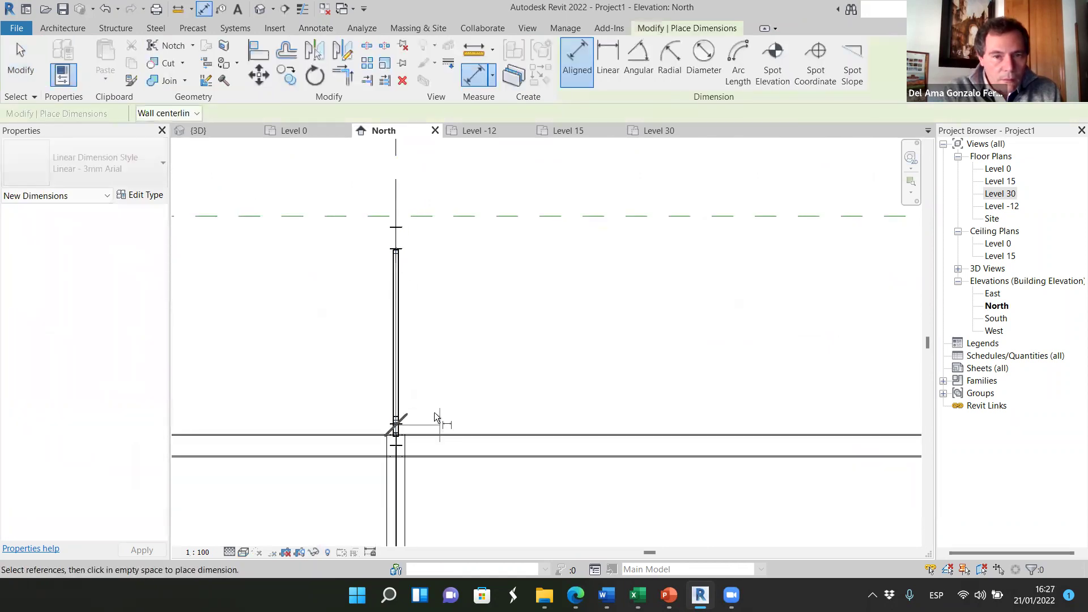
{"action": "key", "text": "Escape"}
{"action": "scroll", "coordinate": [382, 290], "scroll_direction": "up", "scroll_amount": 2}
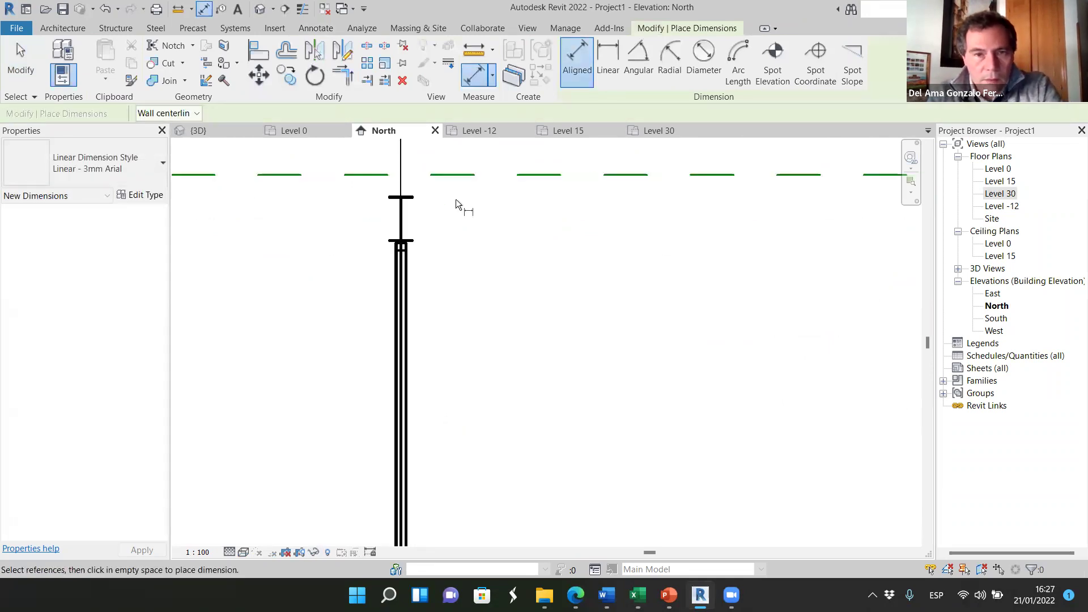
{"action": "scroll", "coordinate": [456, 200], "scroll_direction": "up", "scroll_amount": 3}
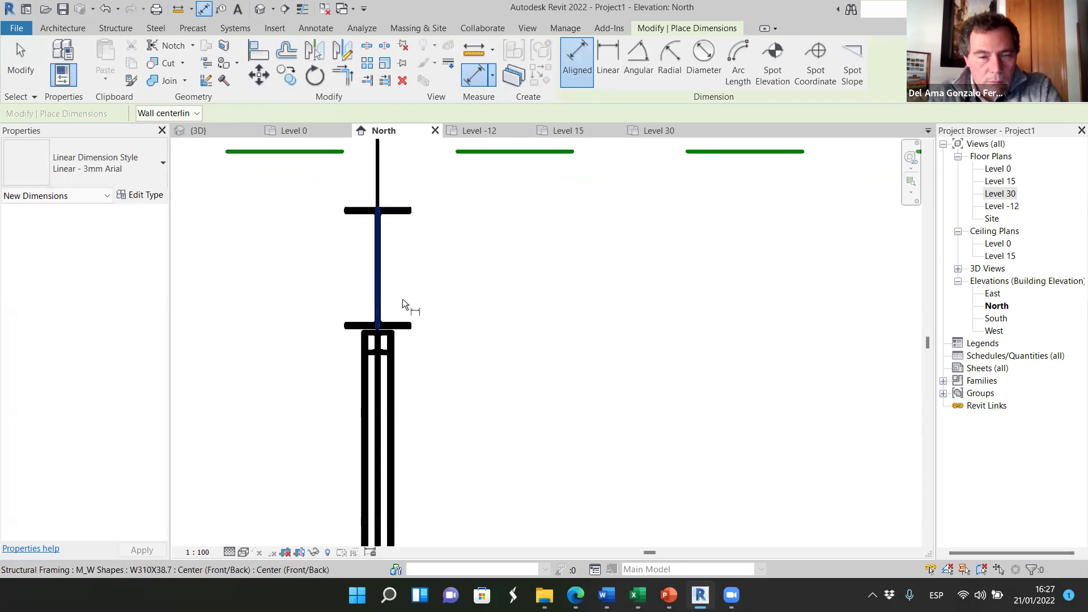
{"action": "left_click", "coordinate": [392, 215]}
{"action": "scroll", "coordinate": [405, 229], "scroll_direction": "down", "scroll_amount": 5}
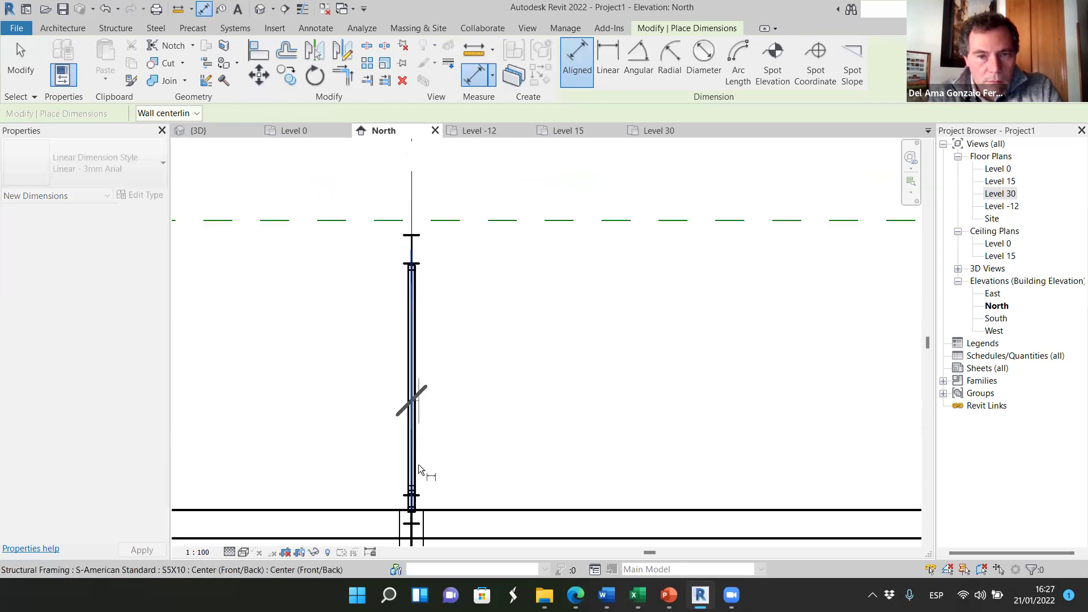
{"action": "scroll", "coordinate": [420, 255], "scroll_direction": "up", "scroll_amount": 5}
{"action": "key", "text": "Escape"}
{"action": "key", "text": "Escape"}
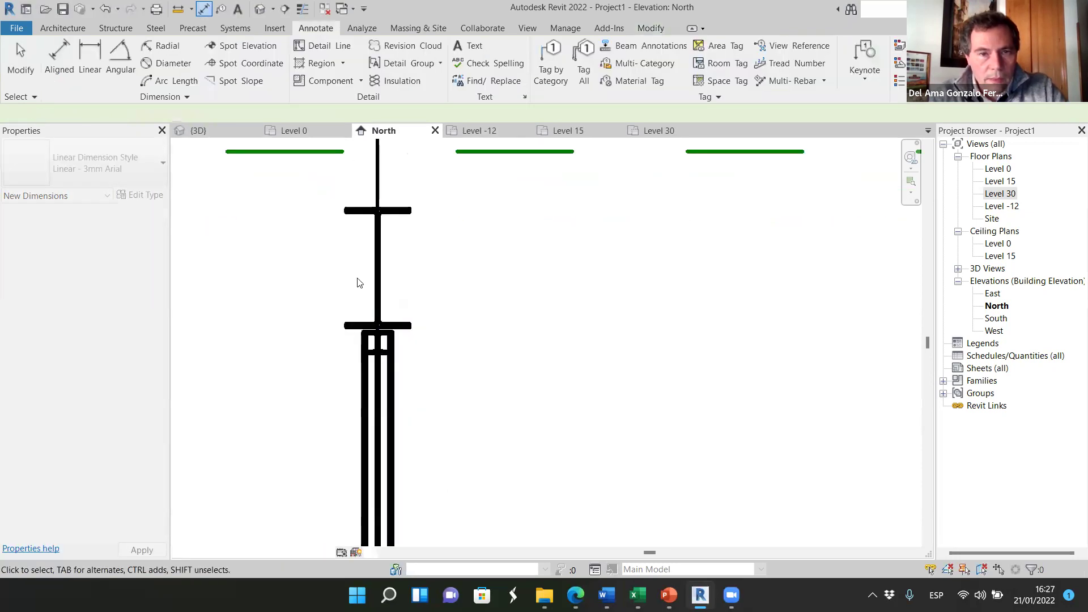
- Try to measure the truss height above the Level 30 line with an aligned dimension
{"action": "scroll", "coordinate": [357, 282], "scroll_direction": "down", "scroll_amount": 3}
{"action": "left_click", "coordinate": [55, 60]}
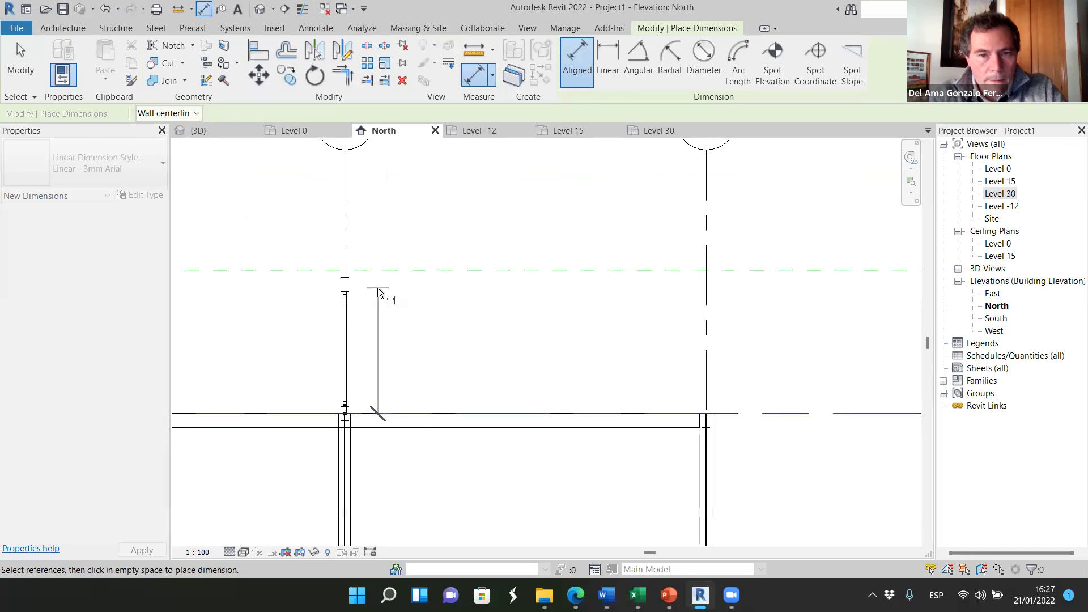
{"action": "key", "text": "Escape"}
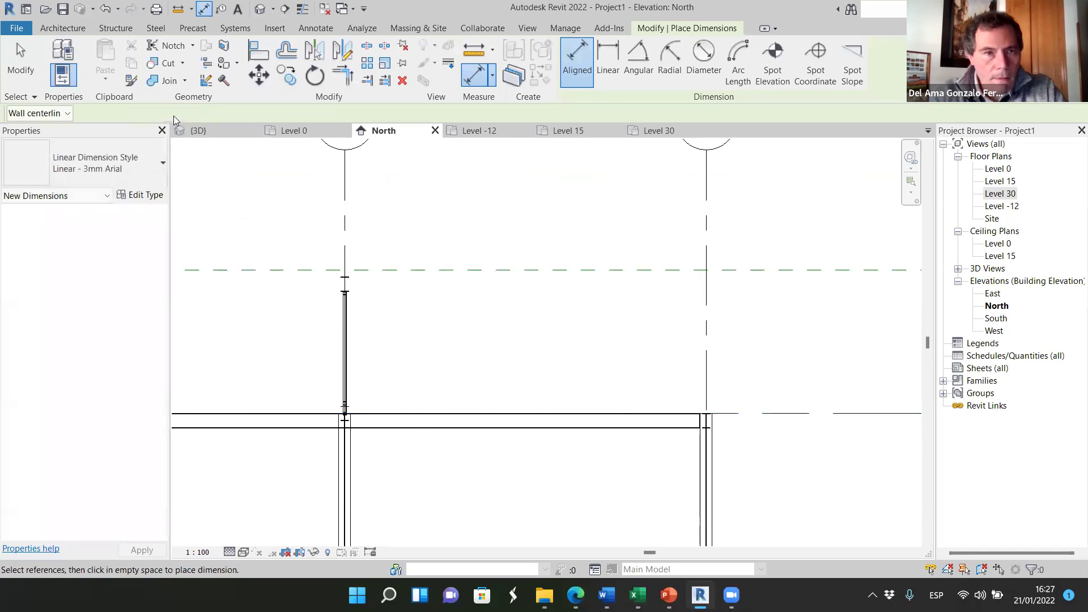
{"action": "key", "text": "Escape"}
- Copy the Level 30 line vertically upward by 9 feet in the North elevation
{"action": "scroll", "coordinate": [450, 330], "scroll_direction": "down", "scroll_amount": 5}
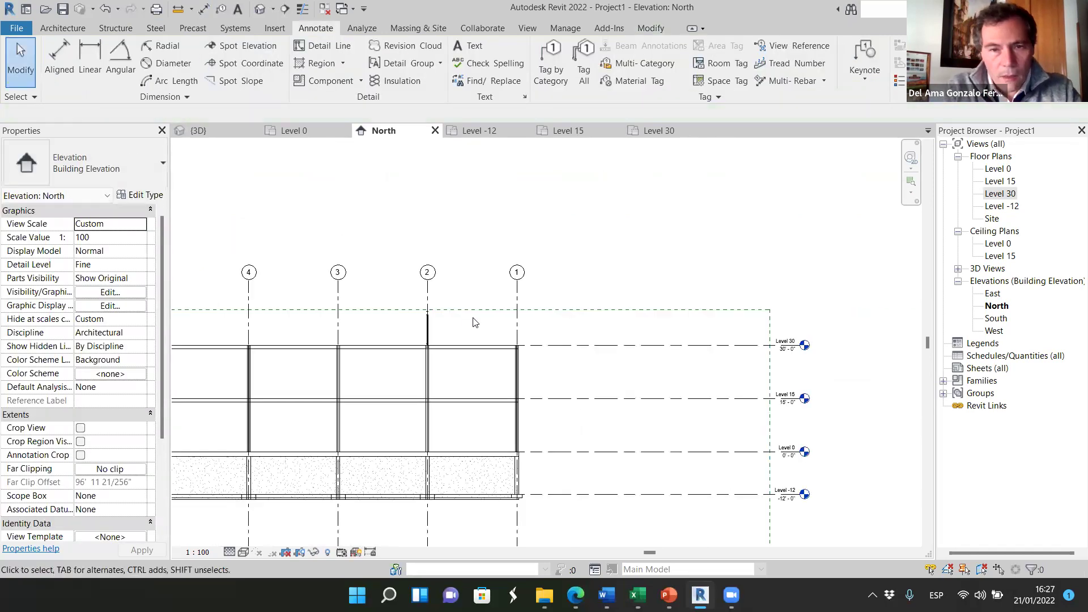
{"action": "scroll", "coordinate": [475, 322], "scroll_direction": "up", "scroll_amount": 3}
{"action": "left_click", "coordinate": [626, 358]}
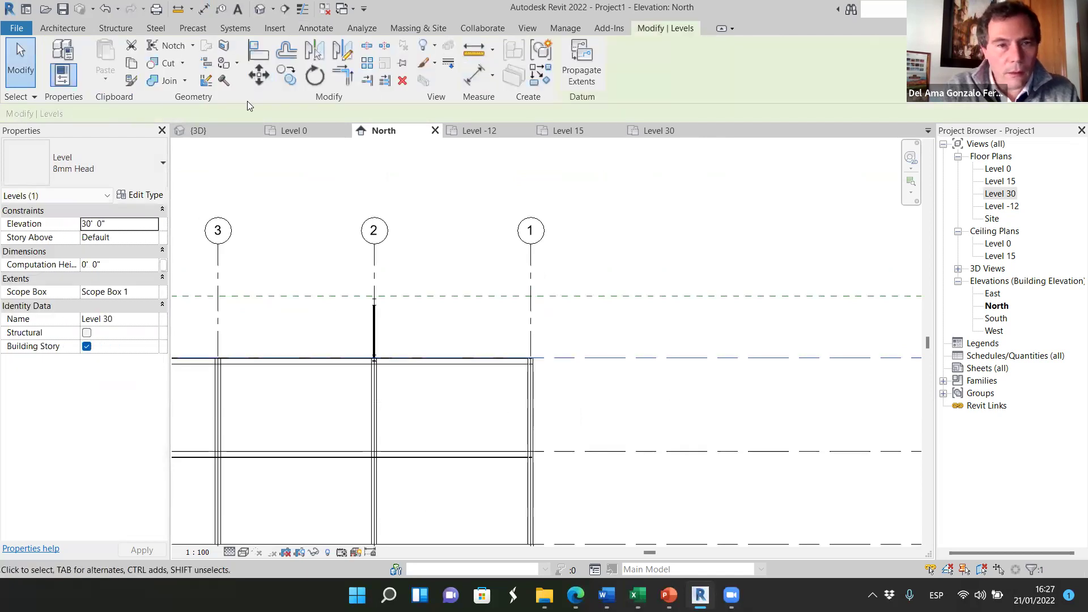
{"action": "left_click", "coordinate": [290, 75]}
{"action": "scroll", "coordinate": [530, 355], "scroll_direction": "down", "scroll_amount": 2}
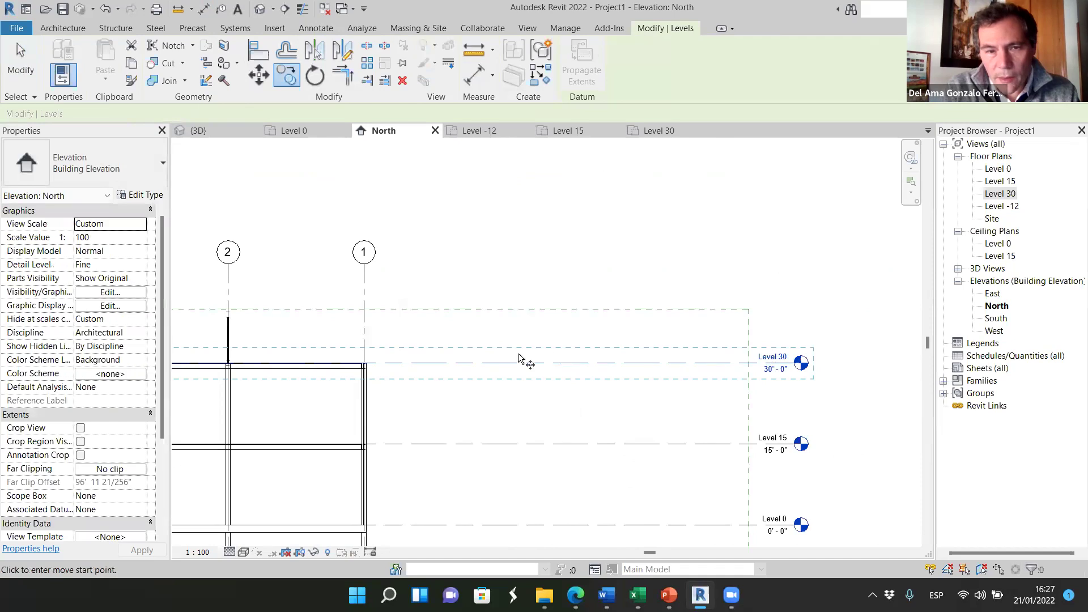
{"action": "scroll", "coordinate": [471, 363], "scroll_direction": "up", "scroll_amount": 1}
{"action": "left_click", "coordinate": [472, 364]}
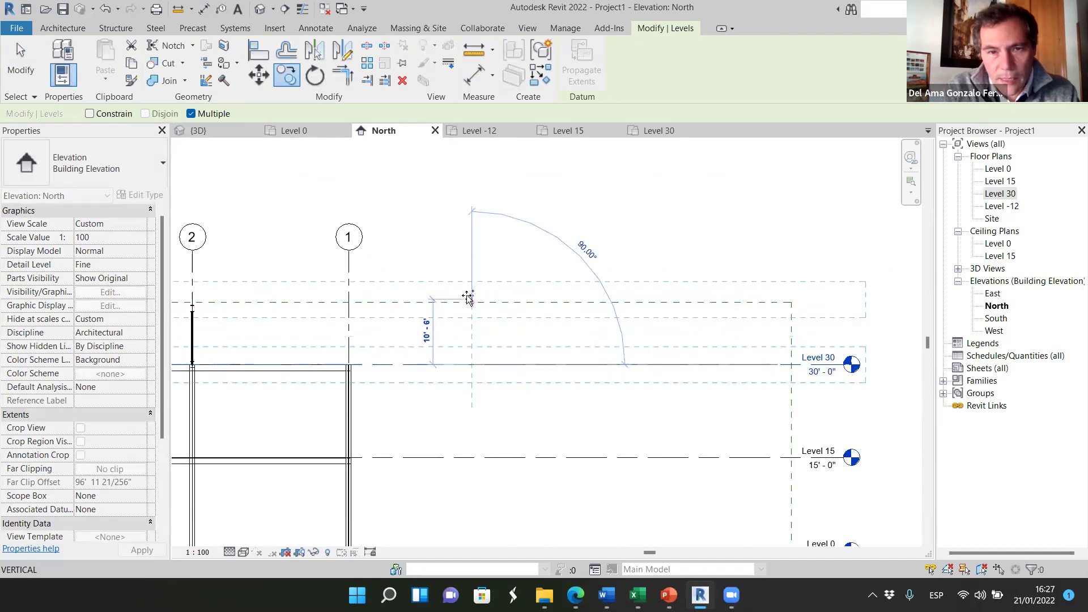
{"action": "type", "text": "9"}
{"action": "key", "text": "Return"}
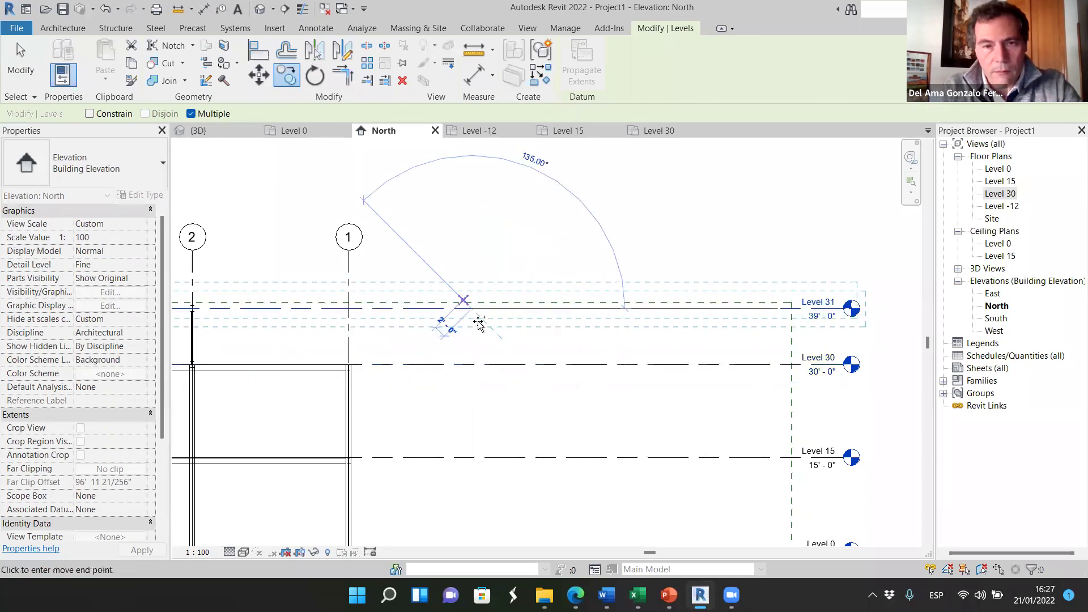
{"action": "key", "text": "Escape"}
{"action": "key", "text": "Escape"}
{"action": "scroll", "coordinate": [700, 308], "scroll_direction": "down", "scroll_amount": 1}
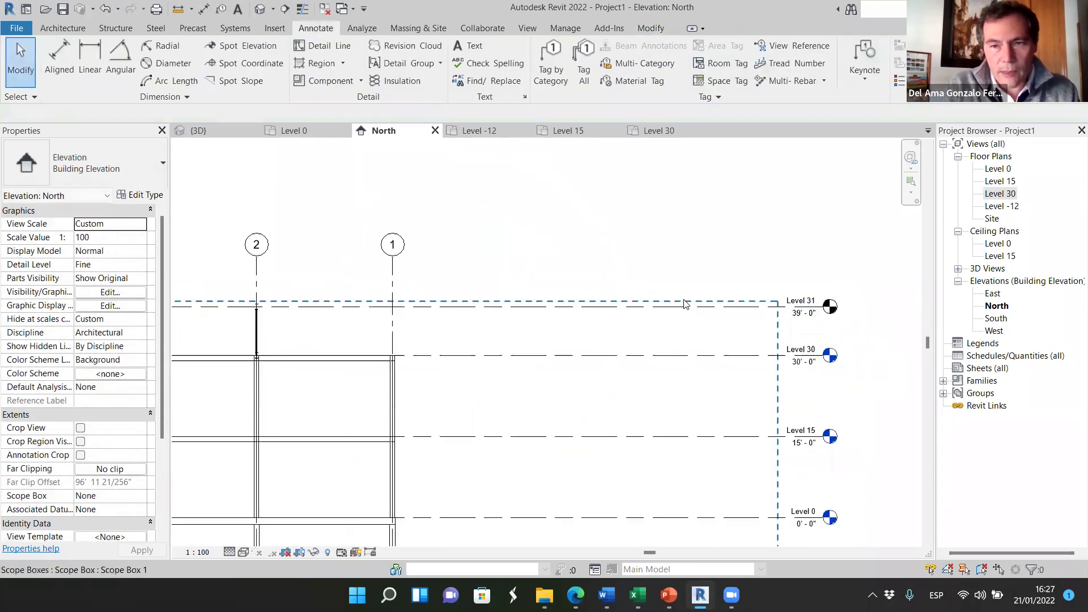
- Compare the copied level with the truss's top chord at grid 2, and check the level's name and elevation
{"action": "scroll", "coordinate": [812, 325], "scroll_direction": "up", "scroll_amount": 1}
{"action": "scroll", "coordinate": [812, 325], "scroll_direction": "down", "scroll_amount": 2}
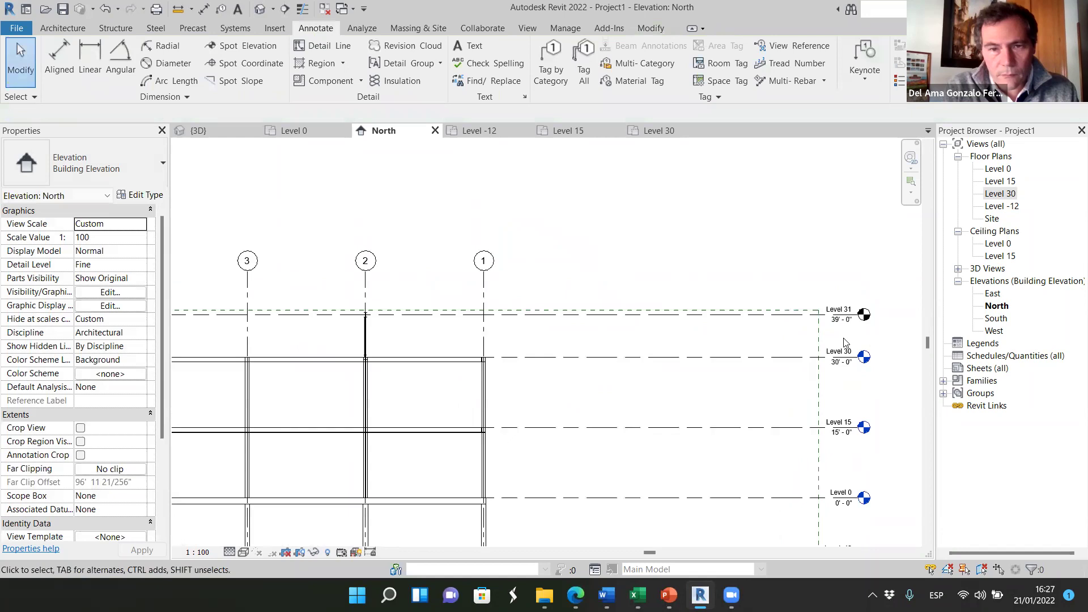
{"action": "scroll", "coordinate": [394, 333], "scroll_direction": "up", "scroll_amount": 4}
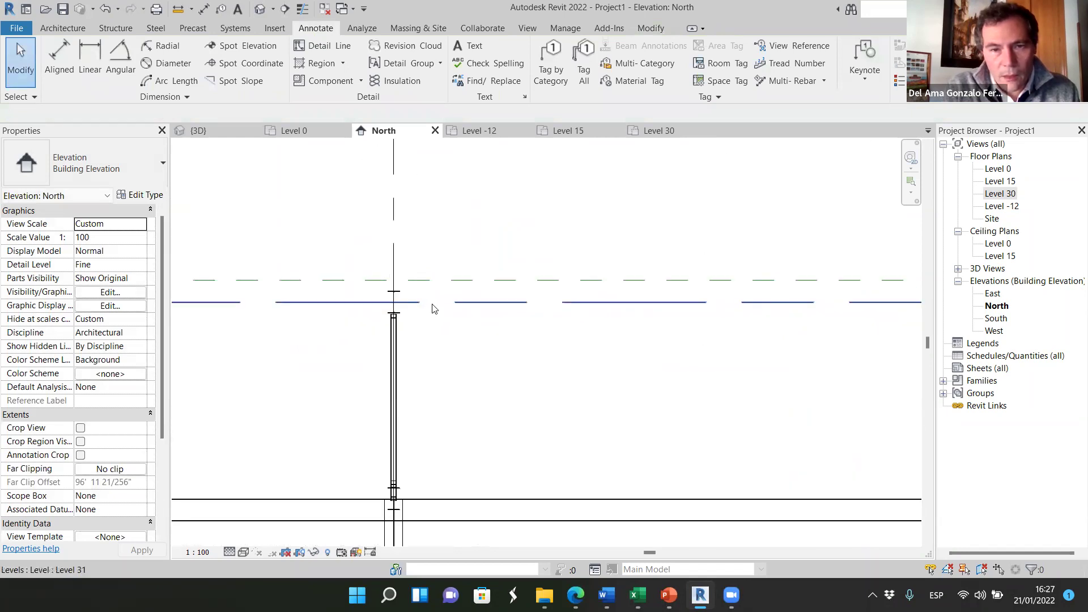
{"action": "scroll", "coordinate": [397, 313], "scroll_direction": "up", "scroll_amount": 2}
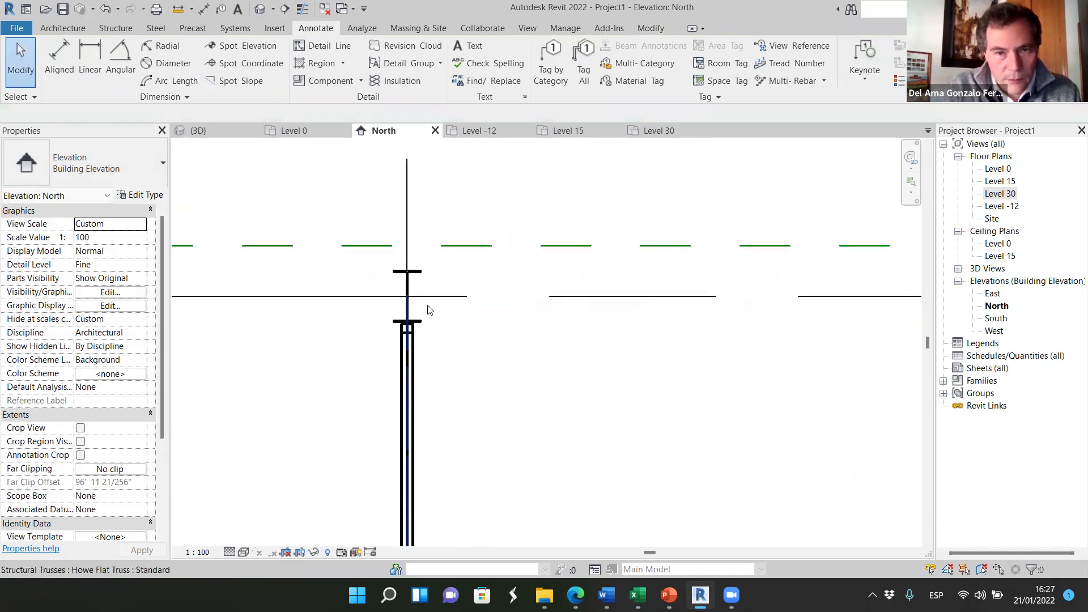
{"action": "left_click", "coordinate": [427, 298]}
{"action": "scroll", "coordinate": [641, 366], "scroll_direction": "down", "scroll_amount": 4}
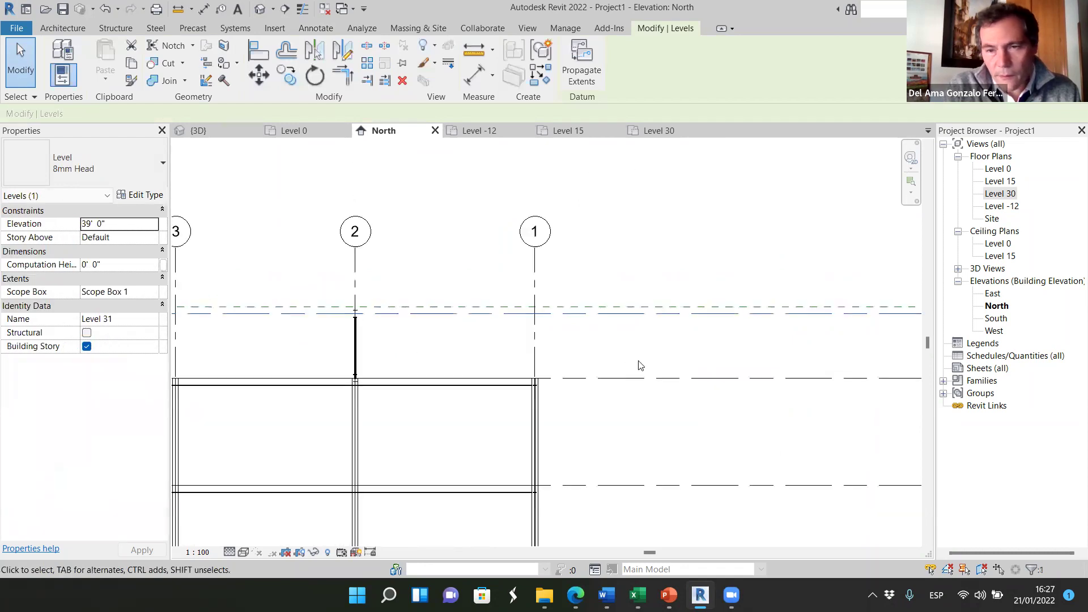
{"action": "scroll", "coordinate": [641, 366], "scroll_direction": "down", "scroll_amount": 3}
{"action": "scroll", "coordinate": [884, 366], "scroll_direction": "up", "scroll_amount": 4}
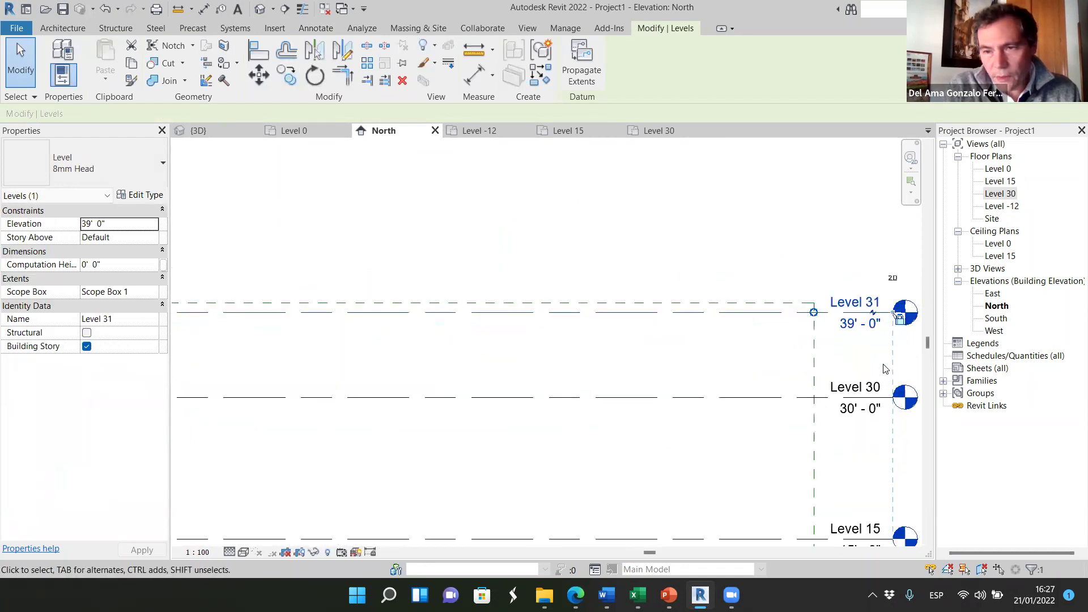
{"action": "scroll", "coordinate": [886, 368], "scroll_direction": "up", "scroll_amount": 2}
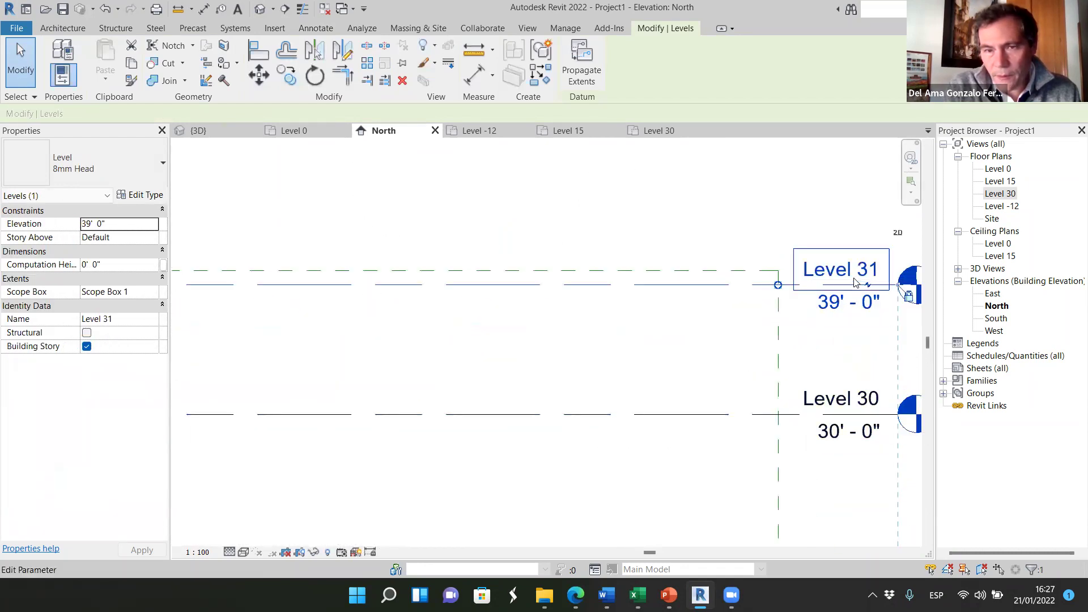
{"action": "scroll", "coordinate": [856, 283], "scroll_direction": "down", "scroll_amount": 4}
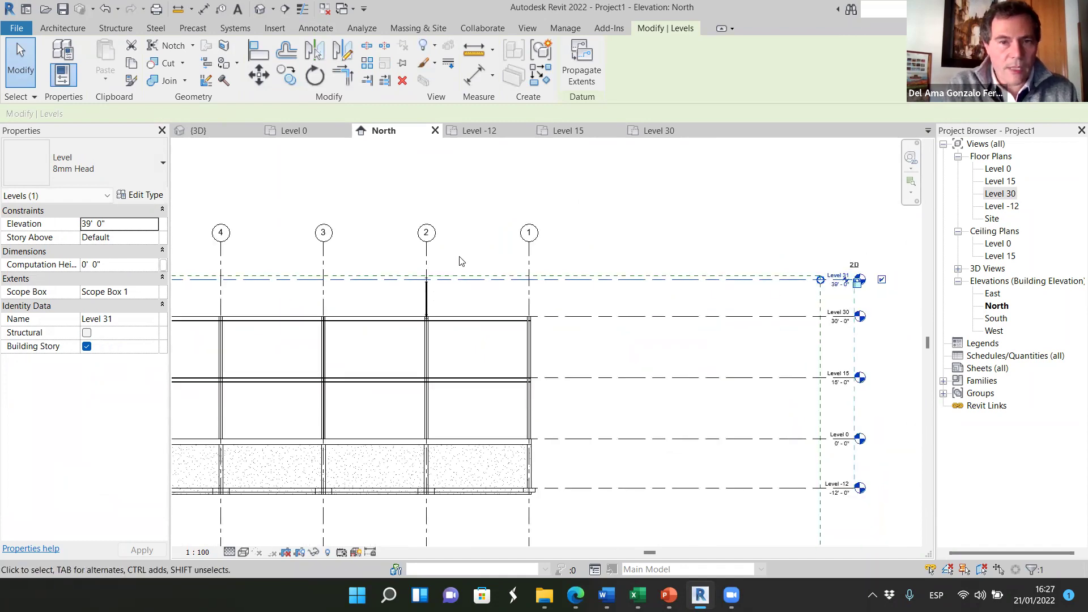
{"action": "left_click", "coordinate": [397, 258]}
- Return to the 3D view and inspect the Howe flat truss's chords, webs and end connections from closer and farther away
{"action": "left_click", "coordinate": [241, 131]}
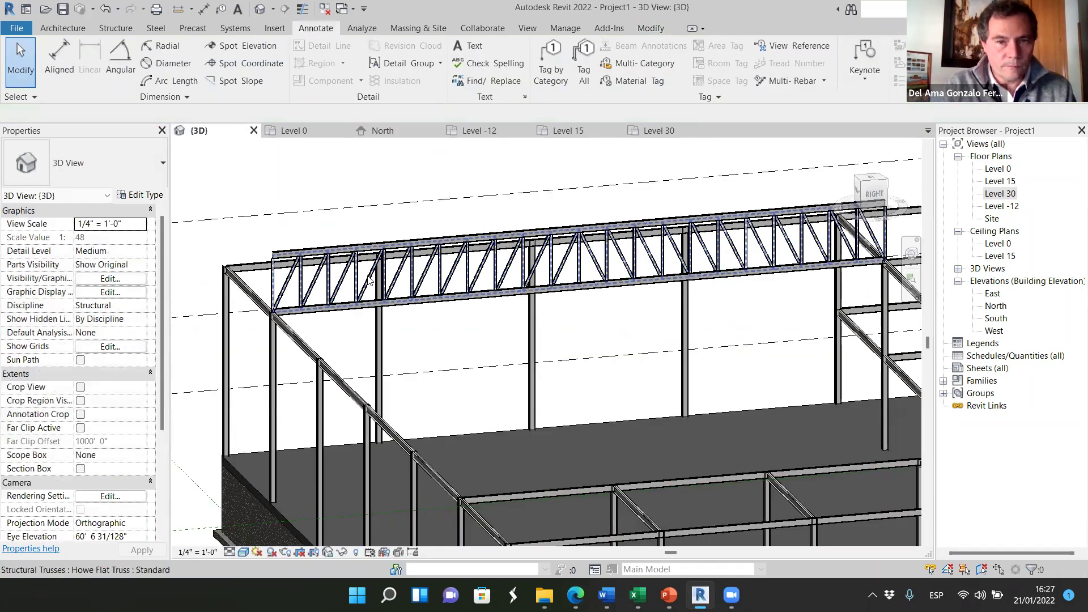
{"action": "scroll", "coordinate": [369, 279], "scroll_direction": "down", "scroll_amount": 4}
{"action": "middle_click_drag", "start_coordinate": [408, 357], "coordinate": [298, 337], "text": "shift"}
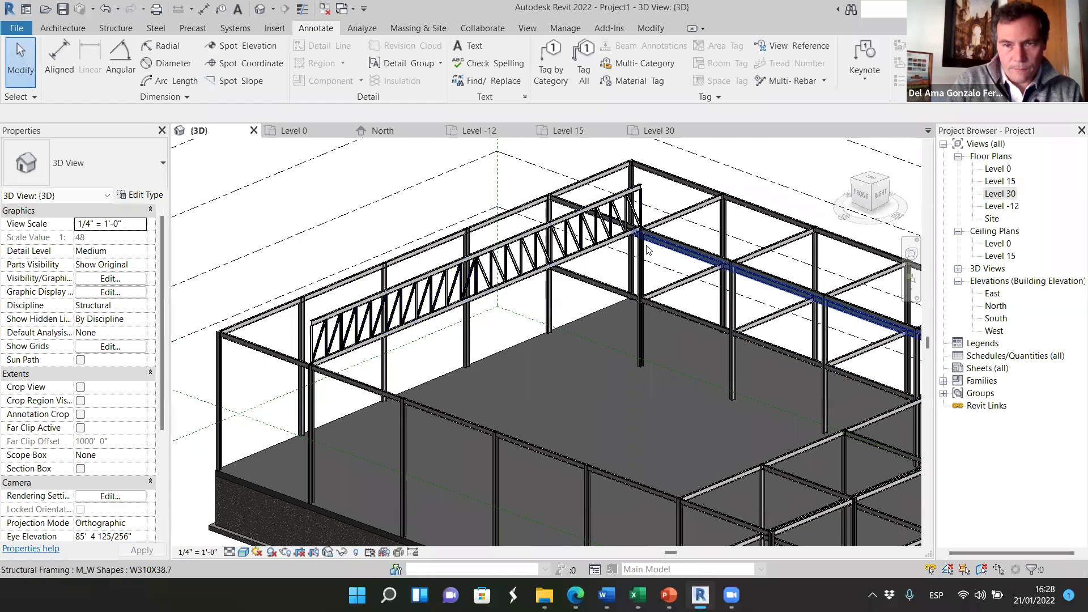
{"action": "scroll", "coordinate": [469, 256], "scroll_direction": "up", "scroll_amount": 4}
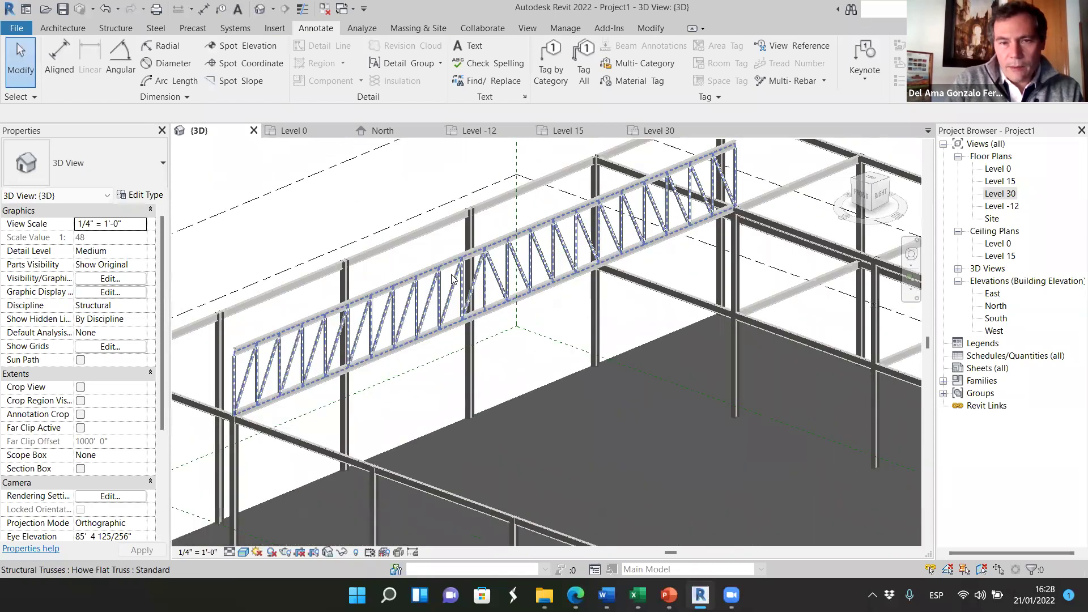
{"action": "scroll", "coordinate": [436, 310], "scroll_direction": "up", "scroll_amount": 4}
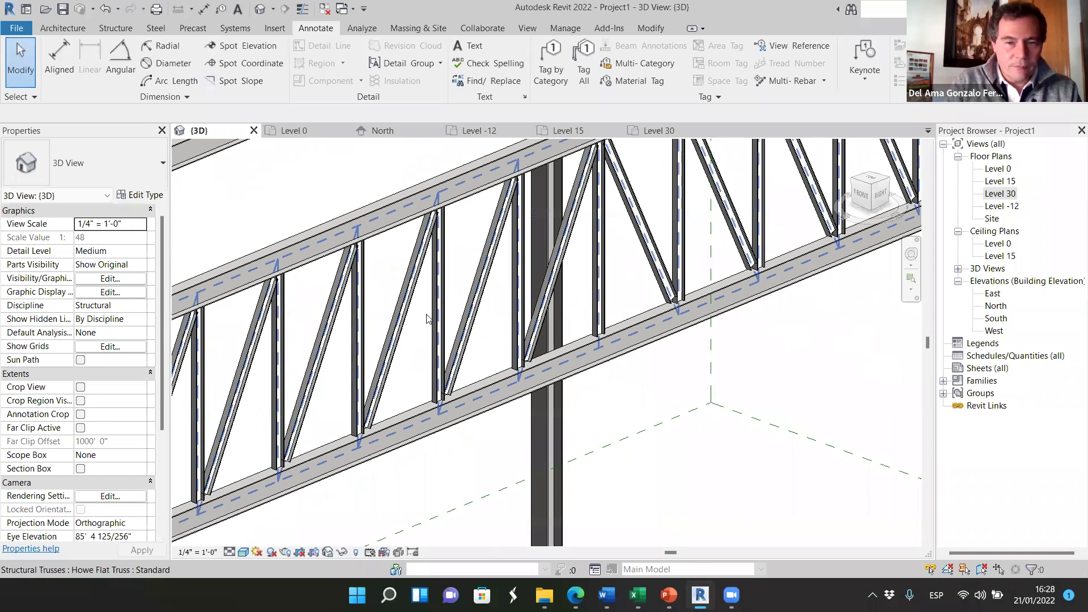
{"action": "scroll", "coordinate": [433, 307], "scroll_direction": "down", "scroll_amount": 4}
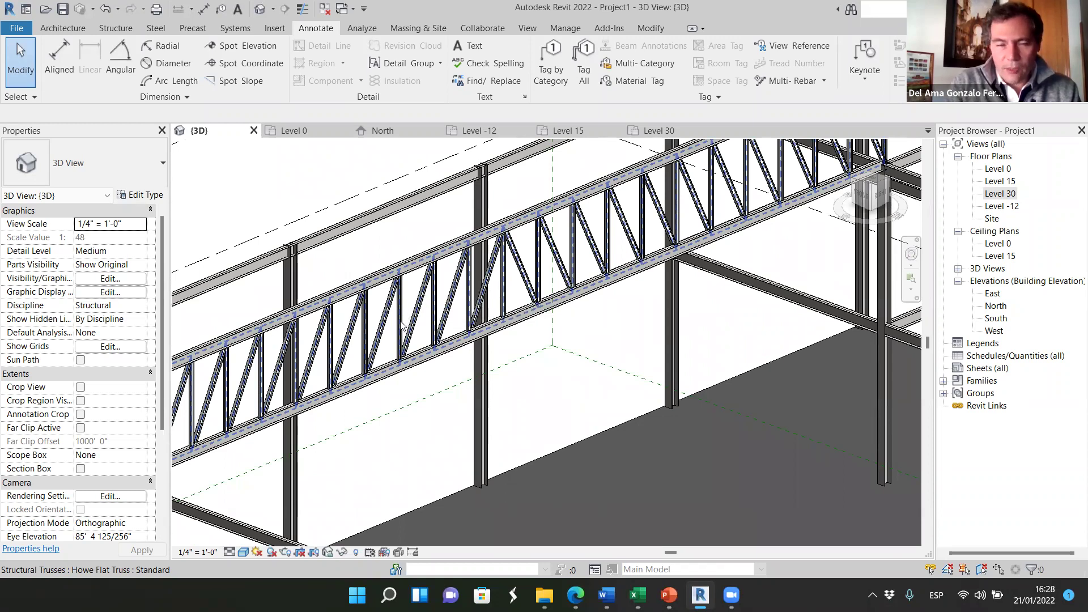
{"action": "scroll", "coordinate": [382, 221], "scroll_direction": "down", "scroll_amount": 5}
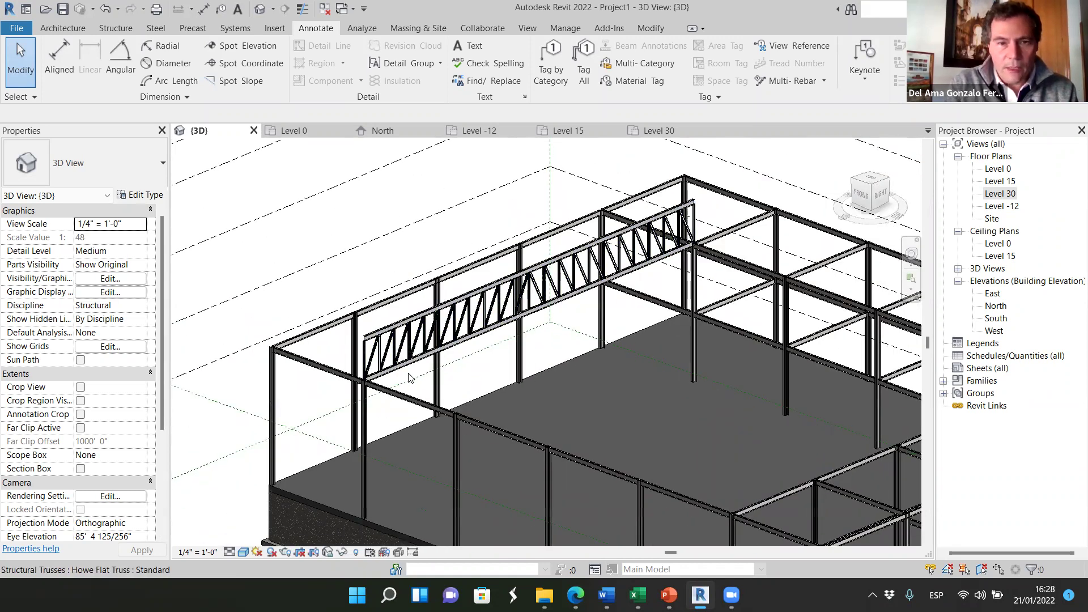
{"action": "scroll", "coordinate": [399, 367], "scroll_direction": "up", "scroll_amount": 2}
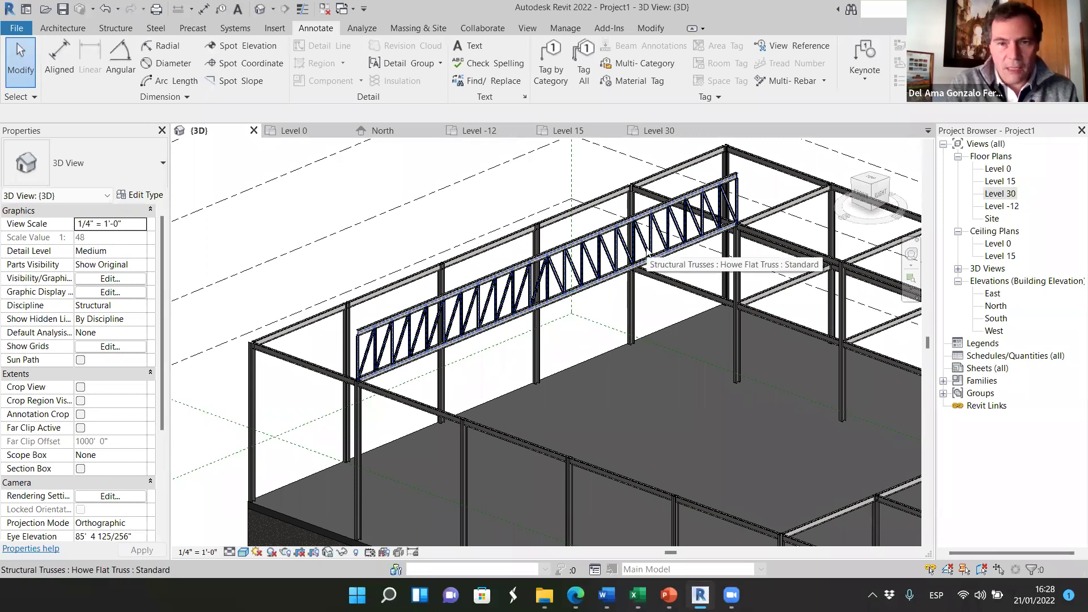
{"action": "scroll", "coordinate": [413, 316], "scroll_direction": "up", "scroll_amount": 4}
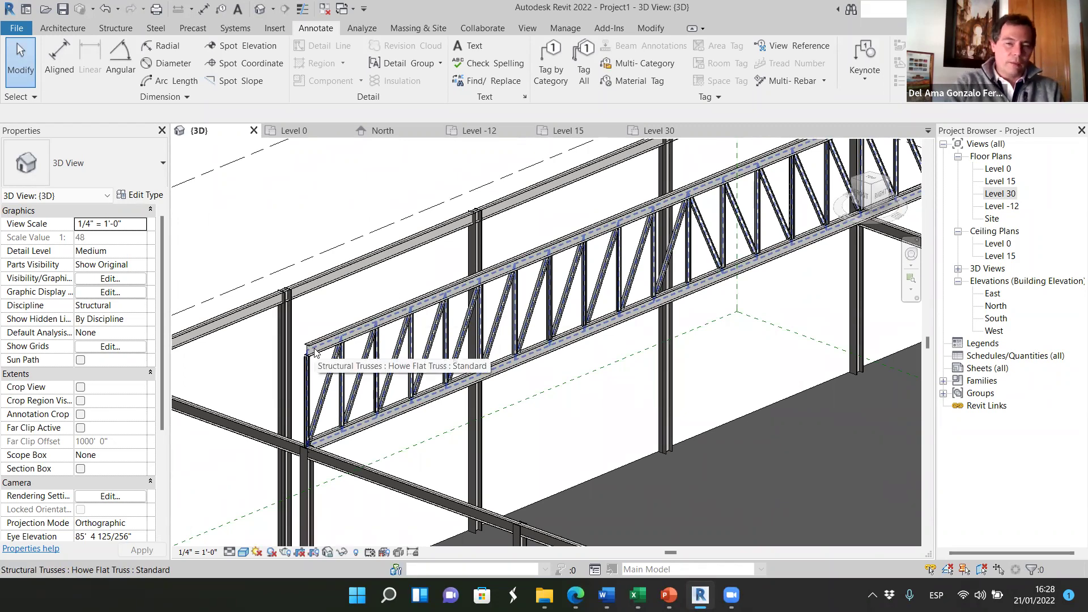
- Examine the whole steel frame from several sides to see how the Howe flat truss sits within it
{"action": "scroll", "coordinate": [316, 351], "scroll_direction": "down", "scroll_amount": 5}
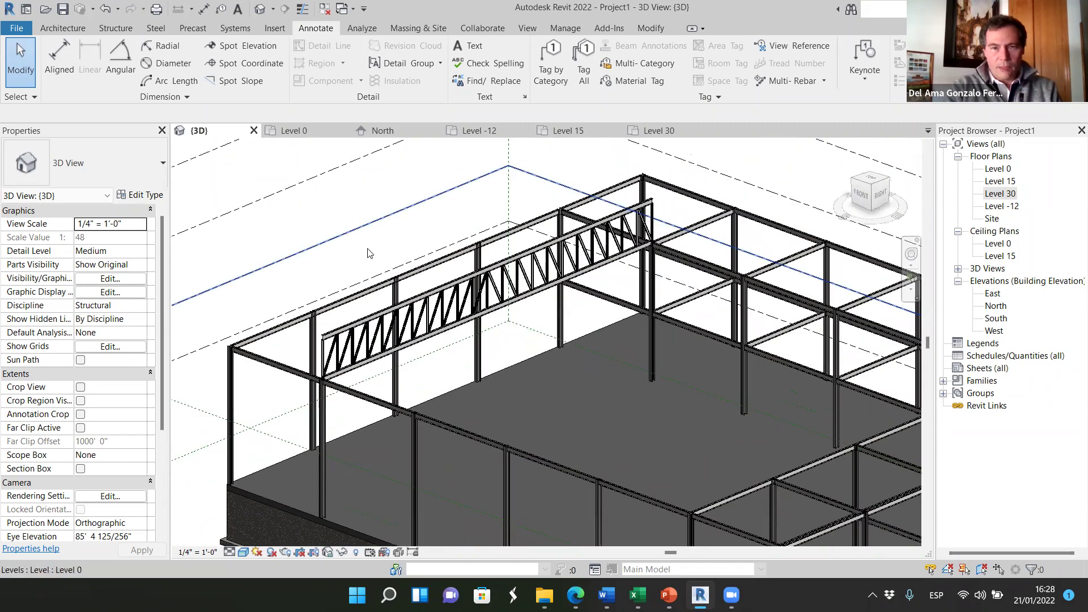
{"action": "scroll", "coordinate": [370, 252], "scroll_direction": "down", "scroll_amount": 4}
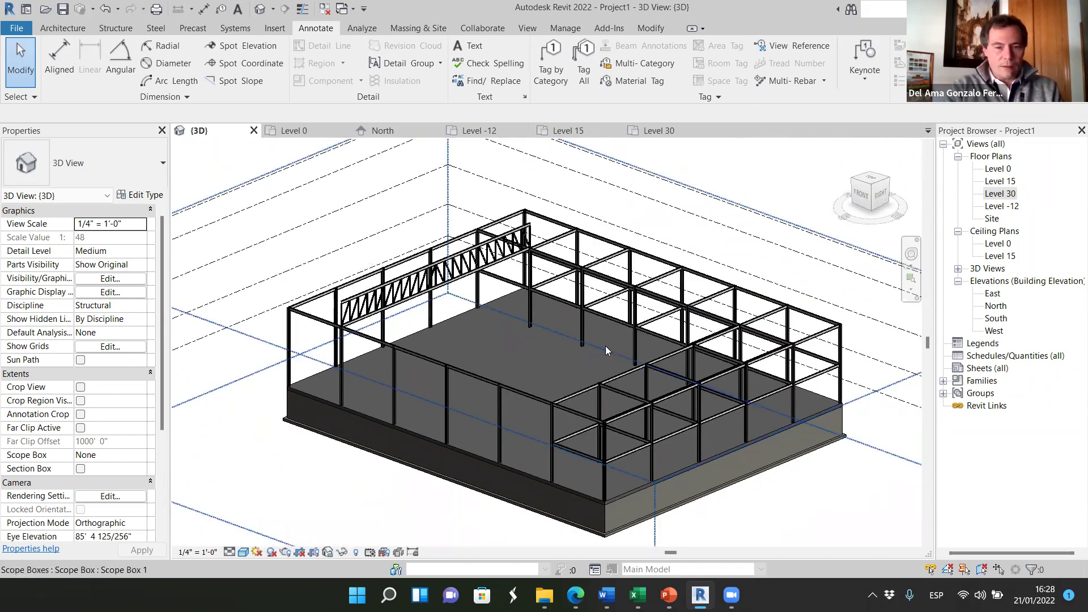
{"action": "mouse_move", "coordinate": [571, 398]}
{"action": "middle_mouse_down", "text": "shift"}
{"action": "mouse_move", "coordinate": [821, 384]}
{"action": "mouse_move", "coordinate": [838, 401]}
{"action": "middle_mouse_up", "text": "shift"}
{"action": "scroll", "coordinate": [557, 356], "scroll_direction": "up", "scroll_amount": 5}
{"action": "scroll", "coordinate": [649, 400], "scroll_direction": "down", "scroll_amount": 5}
{"action": "middle_click_drag", "start_coordinate": [649, 401], "coordinate": [556, 364], "text": "shift"}
{"action": "scroll", "coordinate": [556, 364], "scroll_direction": "up", "scroll_amount": 5}
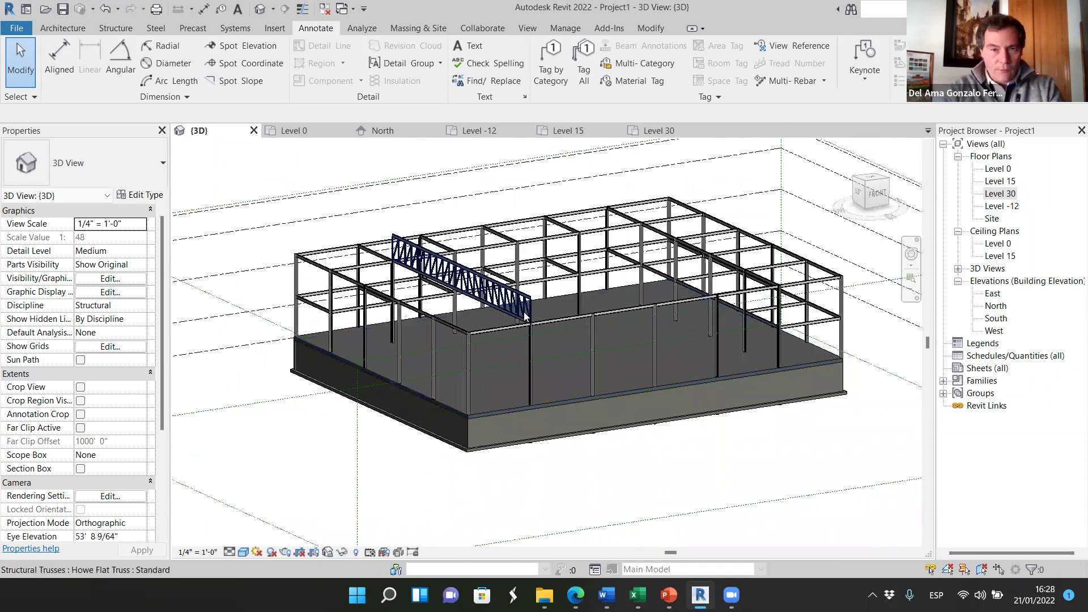
{"action": "scroll", "coordinate": [537, 309], "scroll_direction": "up", "scroll_amount": 1}
{"action": "scroll", "coordinate": [538, 309], "scroll_direction": "up", "scroll_amount": 3}
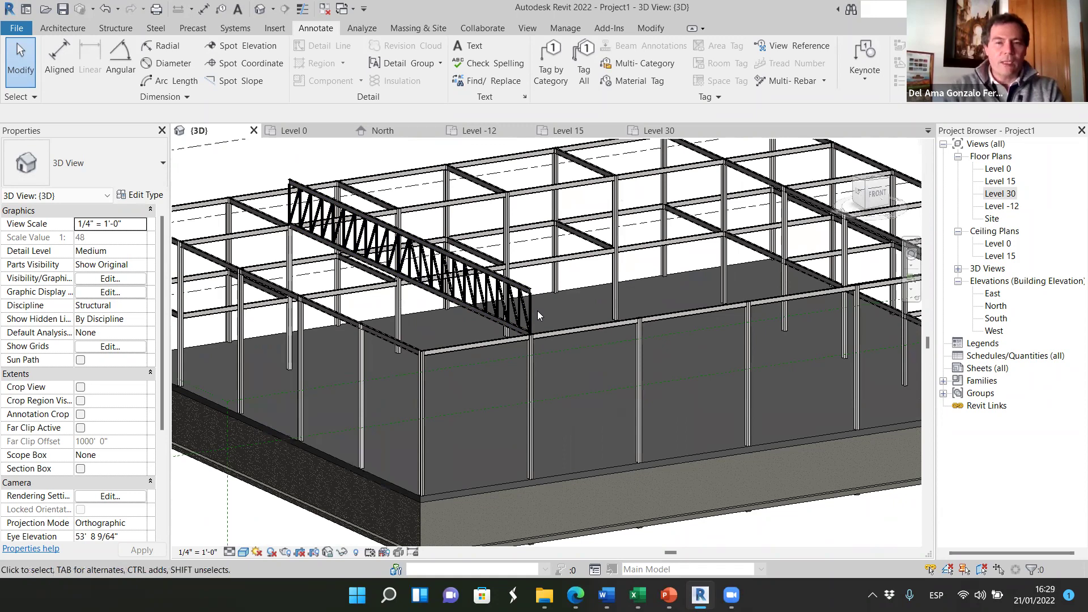
{"action": "scroll", "coordinate": [487, 348], "scroll_direction": "down", "scroll_amount": 3}
{"action": "scroll", "coordinate": [520, 424], "scroll_direction": "down", "scroll_amount": 2}
{"action": "middle_click_drag", "start_coordinate": [520, 423], "coordinate": [558, 478], "text": "shift"}
{"action": "scroll", "coordinate": [517, 307], "scroll_direction": "up", "scroll_amount": 3}
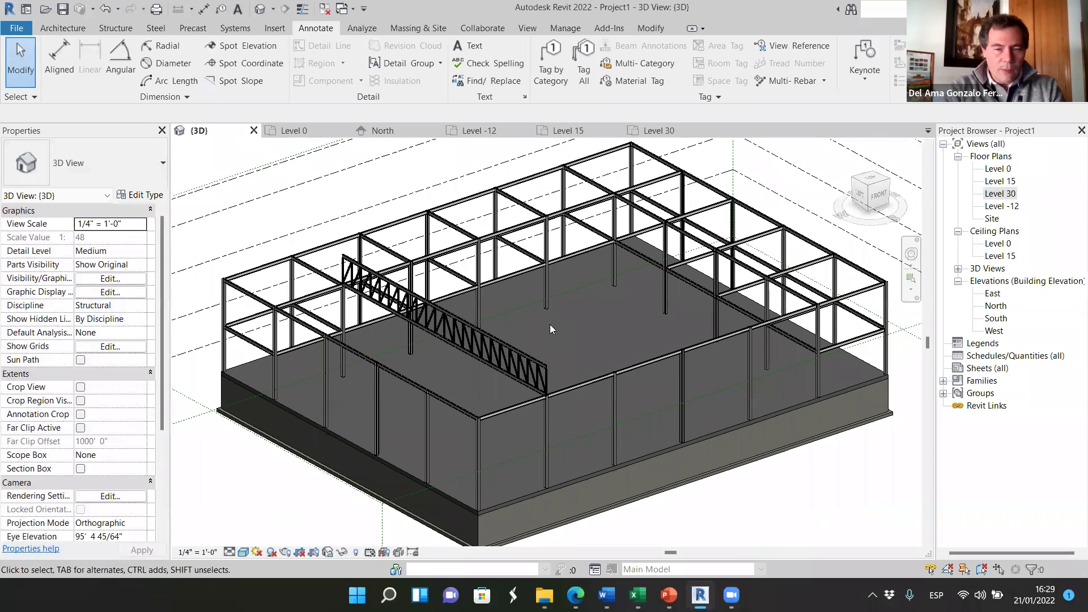
- Inspect the truss's end panels and its bearing on the perimeter beam and column, up close and in the context of the frame
{"action": "scroll", "coordinate": [544, 360], "scroll_direction": "up", "scroll_amount": 4}
{"action": "scroll", "coordinate": [541, 369], "scroll_direction": "up", "scroll_amount": 2}
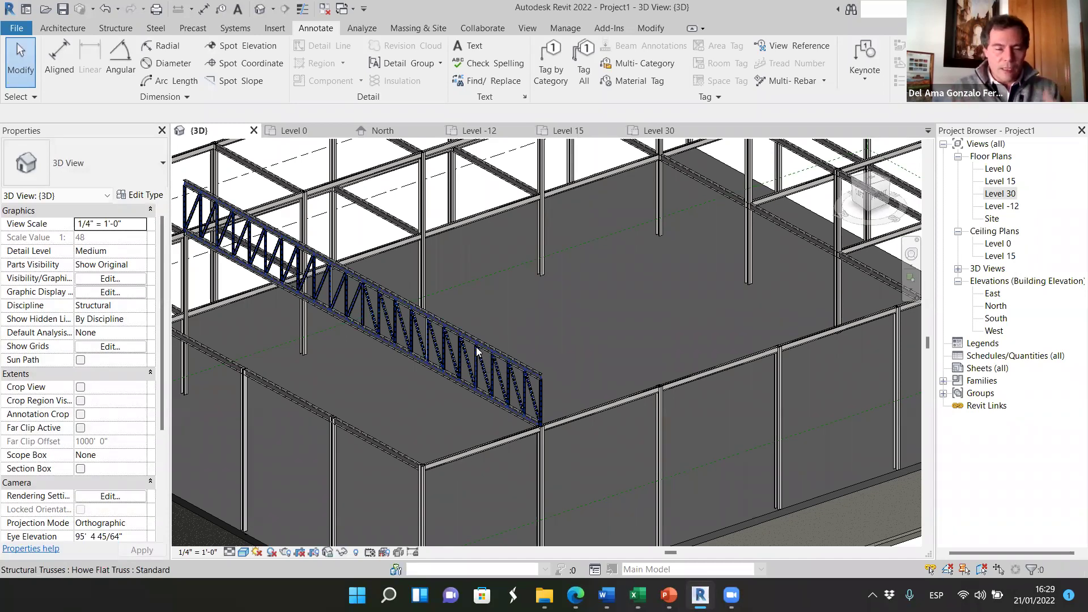
{"action": "scroll", "coordinate": [417, 425], "scroll_direction": "down", "scroll_amount": 5}
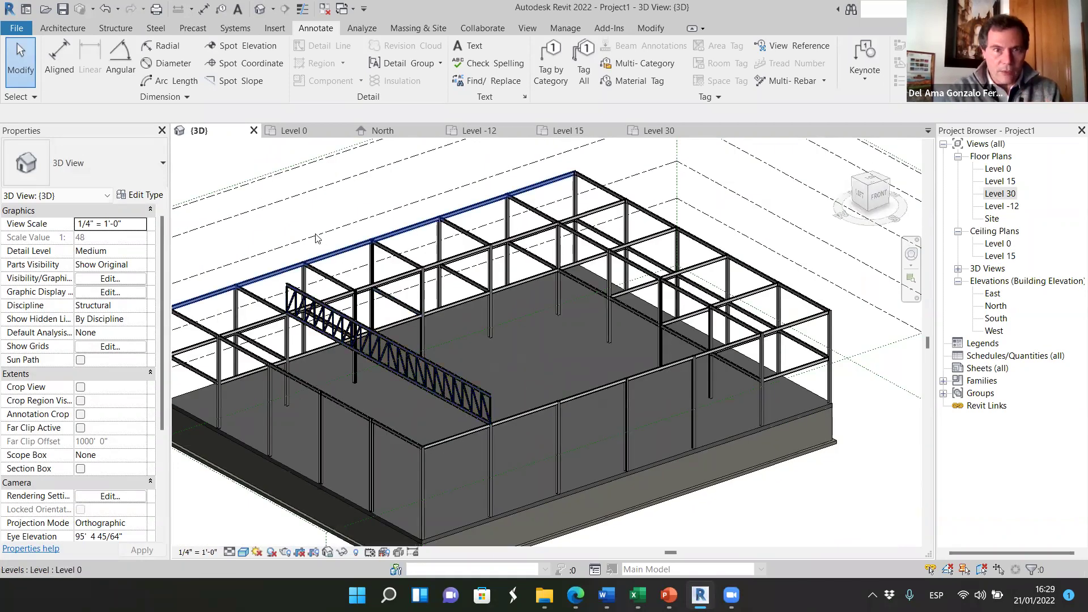
{"action": "scroll", "coordinate": [455, 328], "scroll_direction": "down", "scroll_amount": 2}
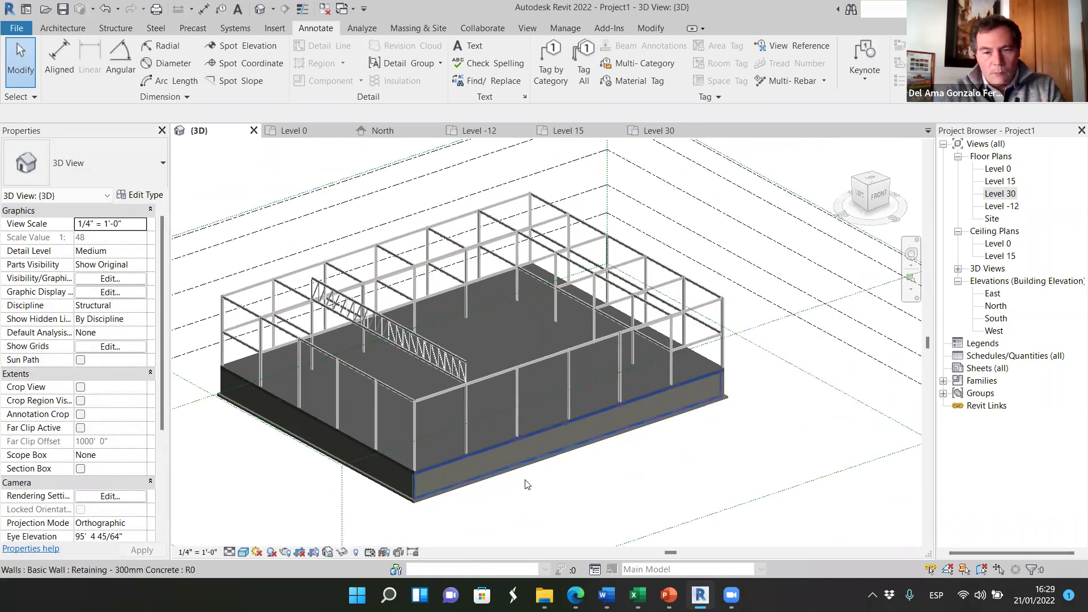
{"action": "scroll", "coordinate": [548, 496], "scroll_direction": "up", "scroll_amount": 2}
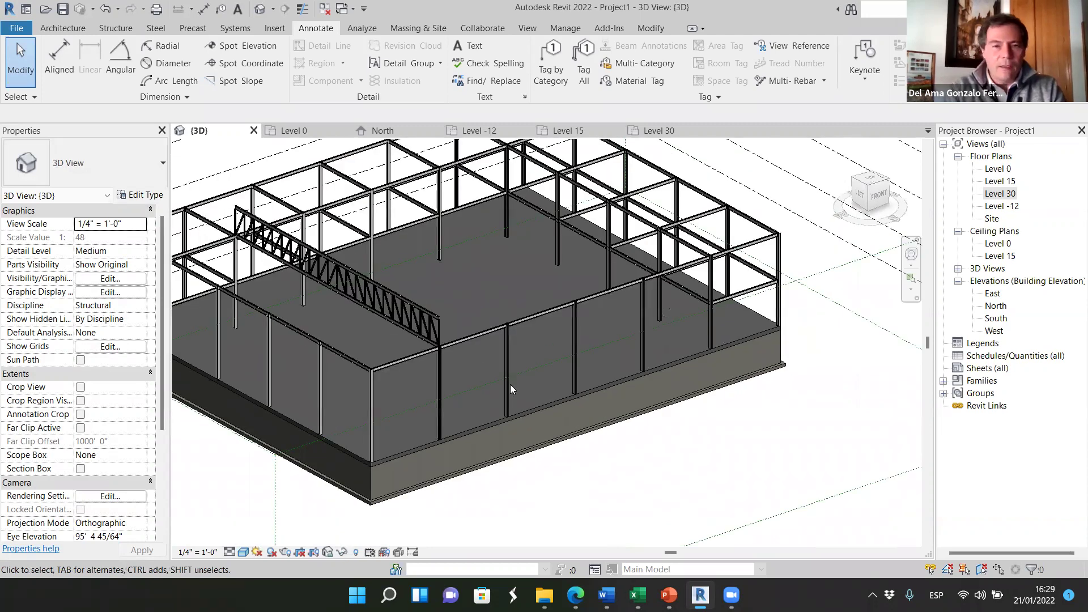
{"action": "scroll", "coordinate": [409, 321], "scroll_direction": "up", "scroll_amount": 5}
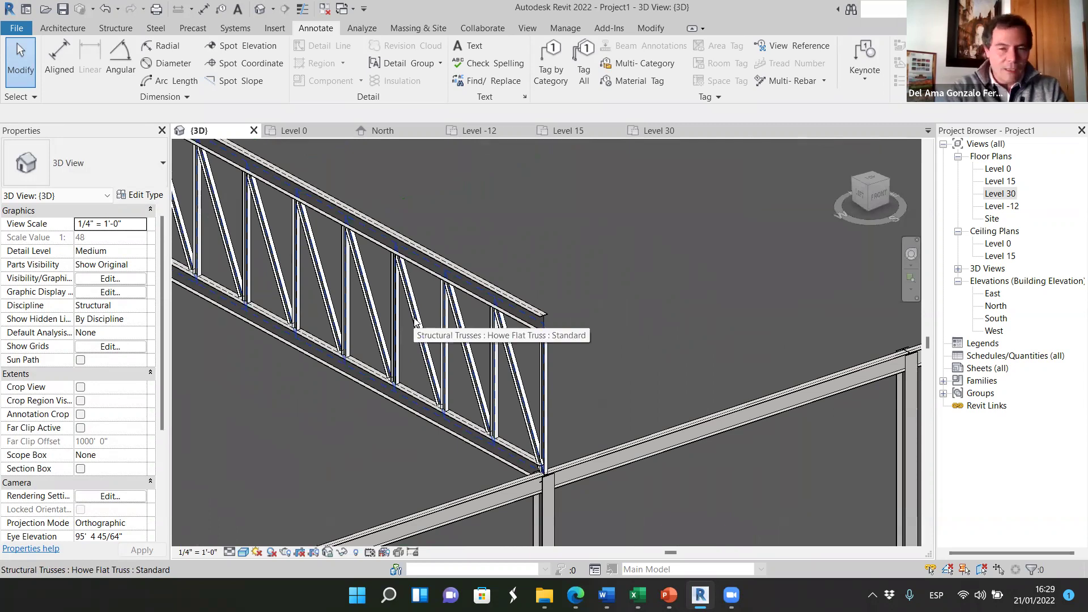
{"action": "scroll", "coordinate": [415, 352], "scroll_direction": "up", "scroll_amount": 1}
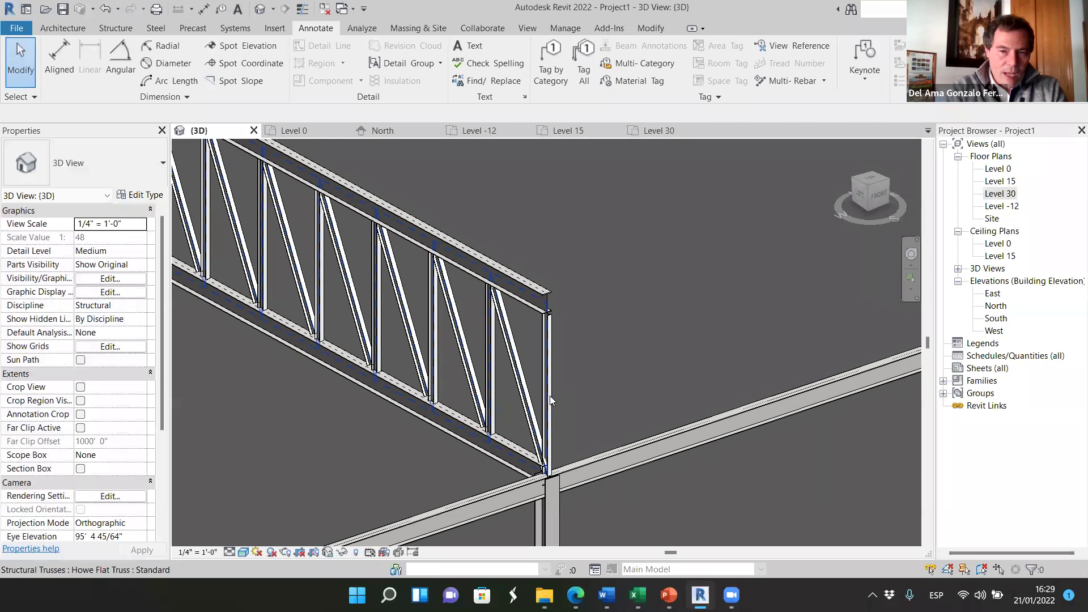
{"action": "scroll", "coordinate": [567, 409], "scroll_direction": "down", "scroll_amount": 4}
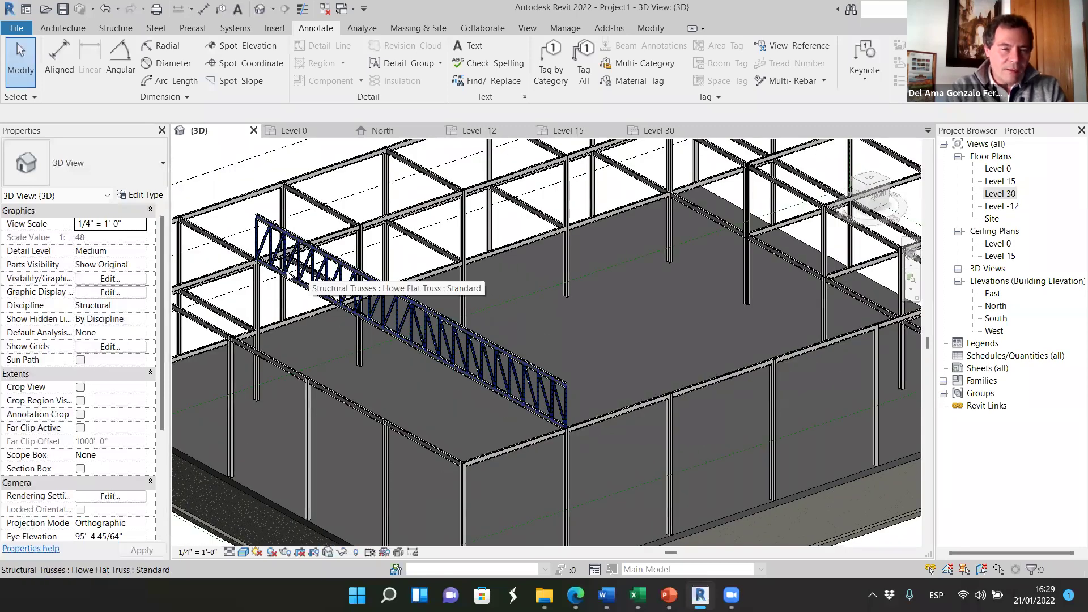
{"action": "scroll", "coordinate": [505, 327], "scroll_direction": "down", "scroll_amount": 3}
{"action": "scroll", "coordinate": [517, 384], "scroll_direction": "up", "scroll_amount": 3}
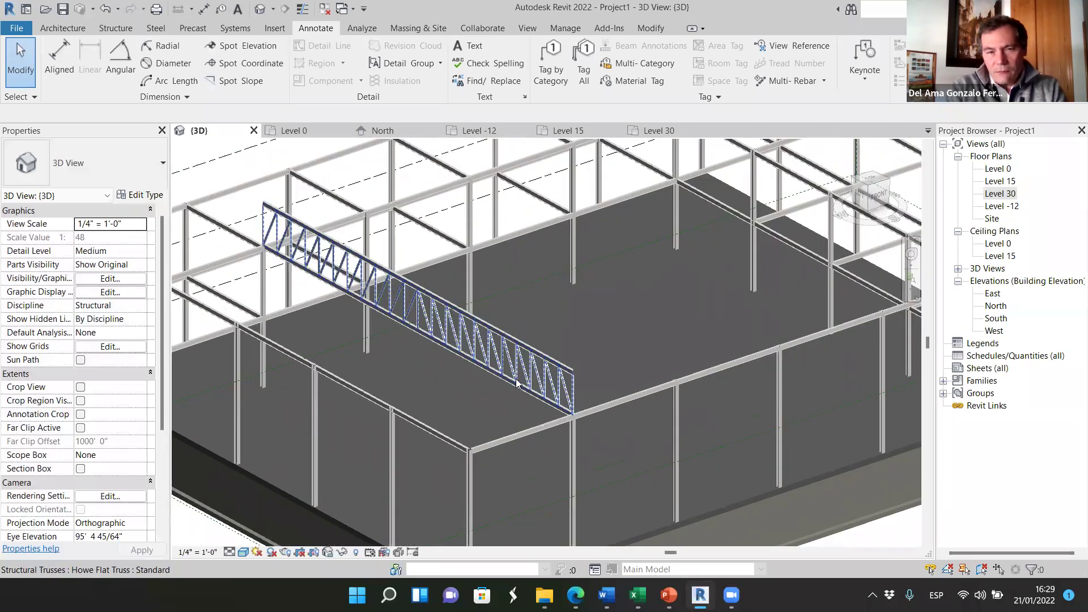
- Examine the truss's full span between its supporting columns from the opposite side of the building
{"action": "middle_click_drag", "start_coordinate": [530, 365], "coordinate": [439, 363], "text": "shift"}
{"action": "scroll", "coordinate": [574, 374], "scroll_direction": "down", "scroll_amount": 5}
{"action": "scroll", "coordinate": [622, 303], "scroll_direction": "up", "scroll_amount": 5}
{"action": "scroll", "coordinate": [607, 305], "scroll_direction": "down", "scroll_amount": 4}
{"action": "scroll", "coordinate": [462, 295], "scroll_direction": "up", "scroll_amount": 3}
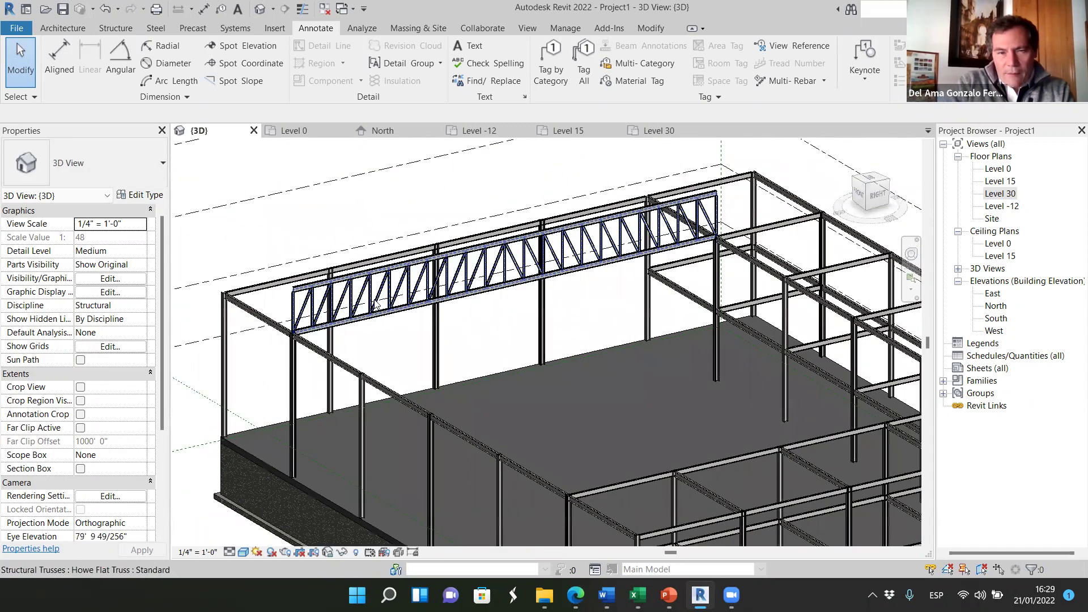
{"action": "scroll", "coordinate": [372, 320], "scroll_direction": "up", "scroll_amount": 3}
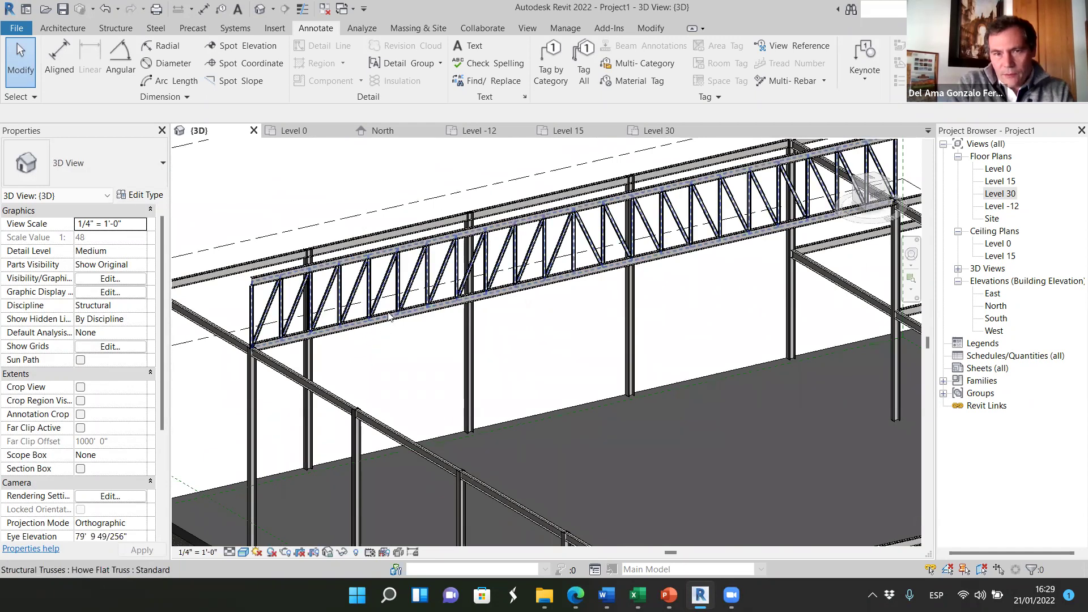
{"action": "scroll", "coordinate": [389, 316], "scroll_direction": "down", "scroll_amount": 5}
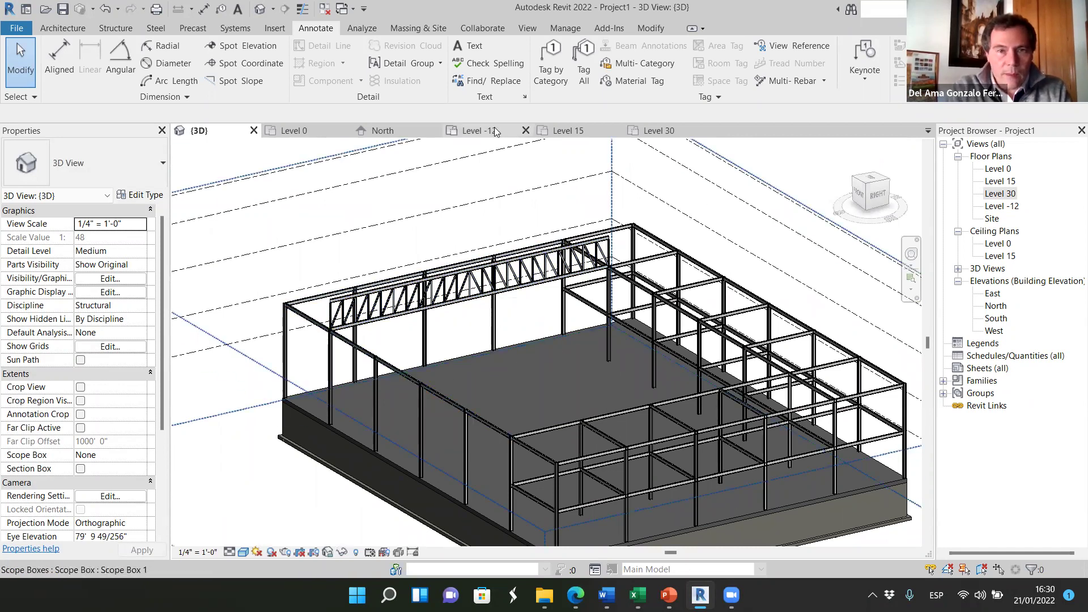
- In the Level 30 floor plan, copy the Howe flat truss from grid 2 to grids 3, 4 and 5 using multiple copies
{"action": "key", "text": "ctrl+Tab"}
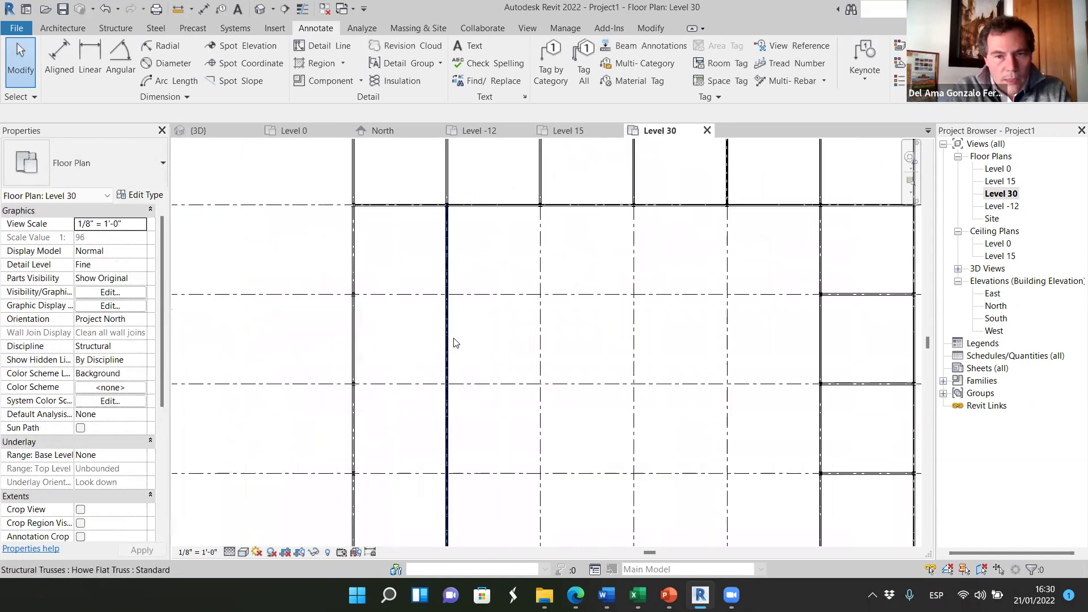
{"action": "scroll", "coordinate": [452, 342], "scroll_direction": "up", "scroll_amount": 5}
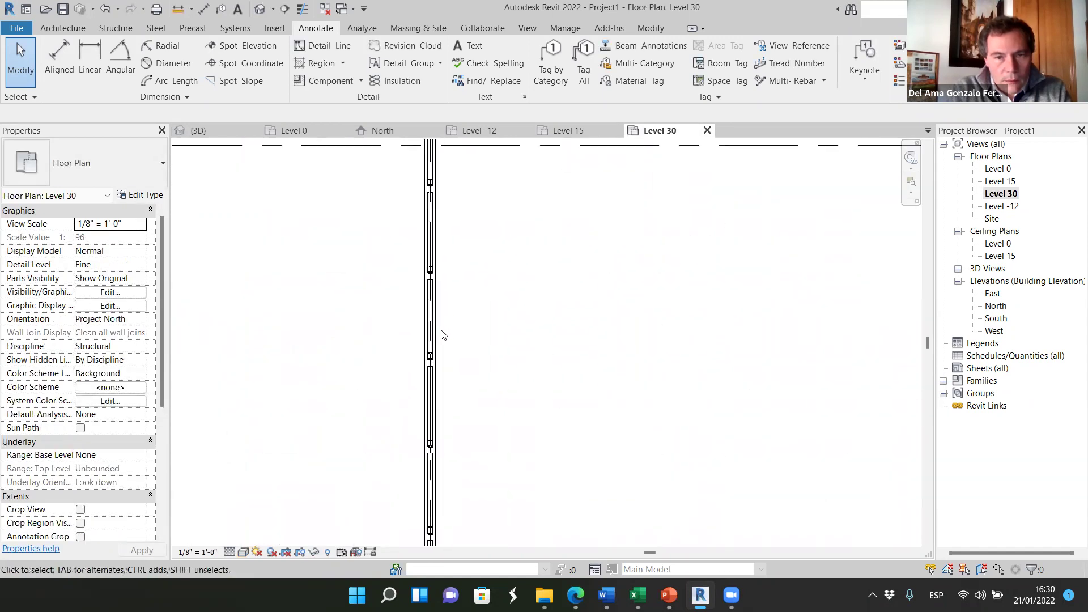
{"action": "left_click", "coordinate": [452, 342]}
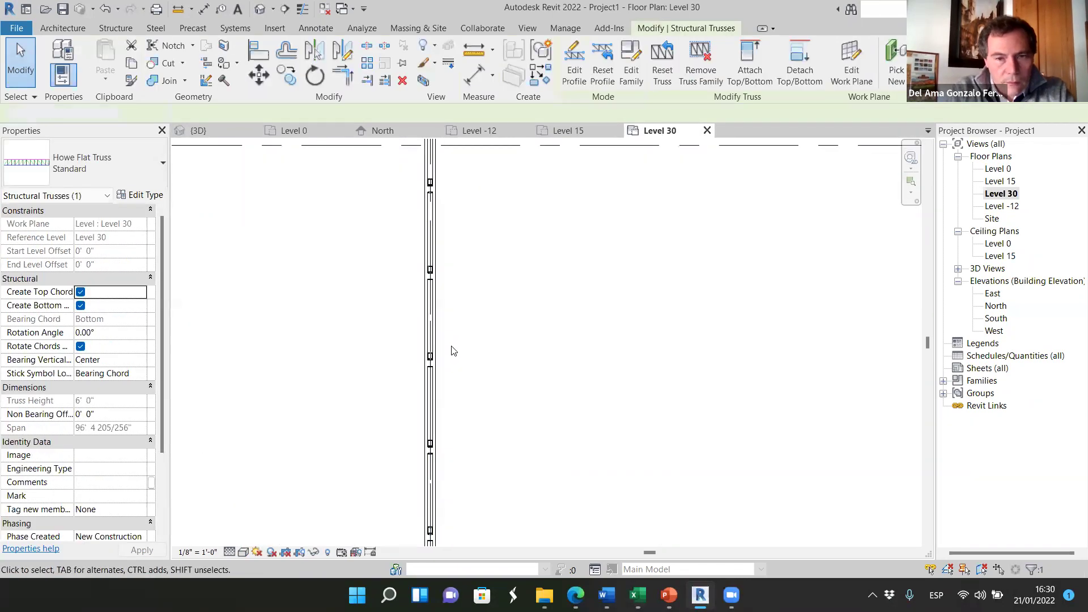
{"action": "key", "text": "Escape"}
{"action": "scroll", "coordinate": [449, 350], "scroll_direction": "up", "scroll_amount": 3}
{"action": "left_click", "coordinate": [390, 395]}
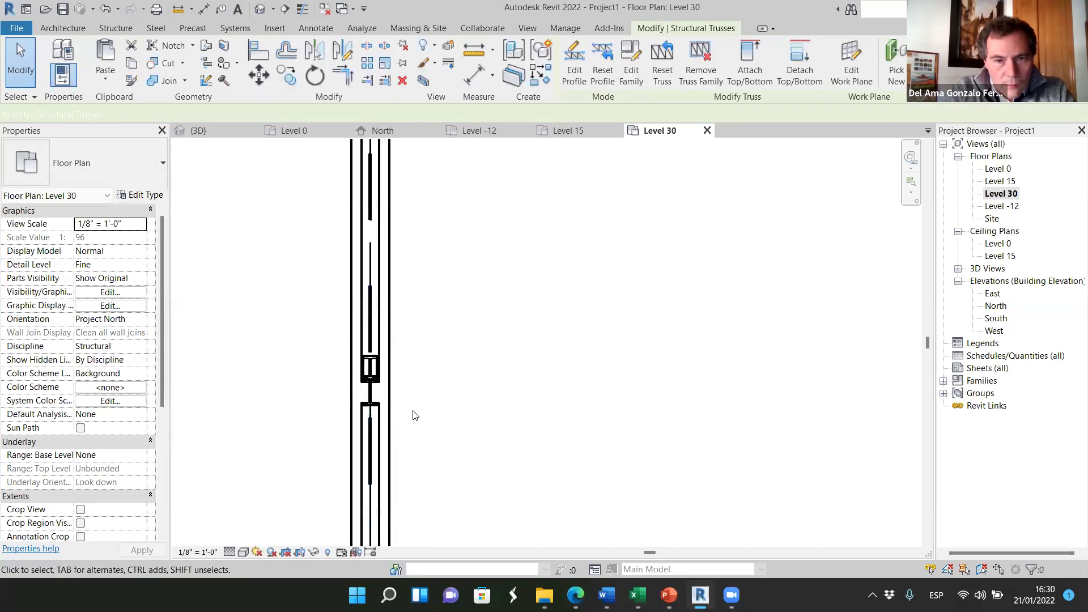
{"action": "scroll", "coordinate": [334, 292], "scroll_direction": "down", "scroll_amount": 6}
{"action": "scroll", "coordinate": [325, 255], "scroll_direction": "down", "scroll_amount": 3}
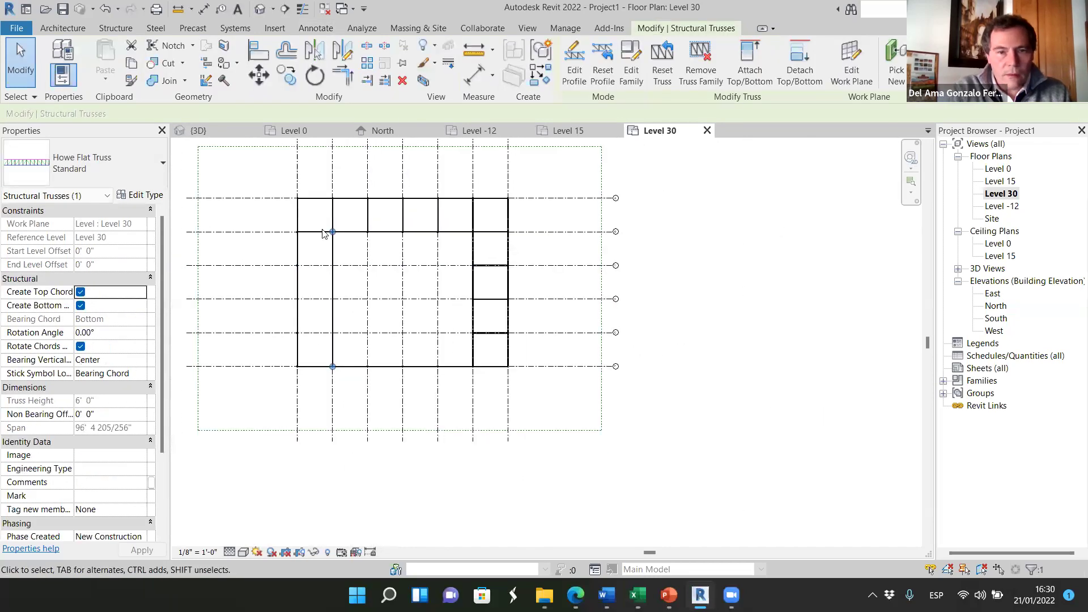
{"action": "left_click", "coordinate": [286, 84]}
{"action": "left_click", "coordinate": [333, 389]}
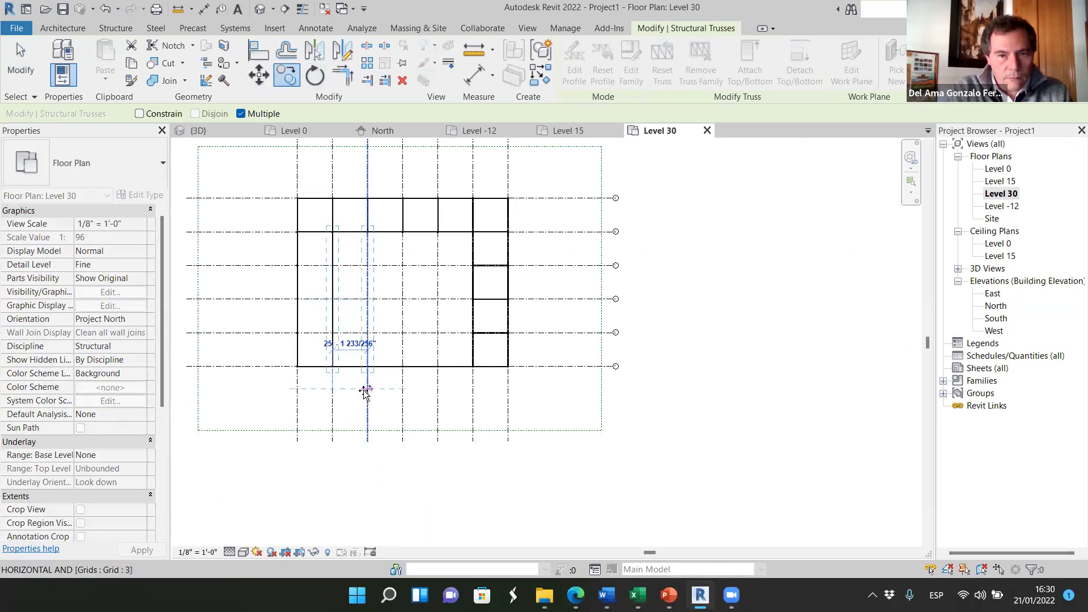
{"action": "left_click", "coordinate": [388, 390]}
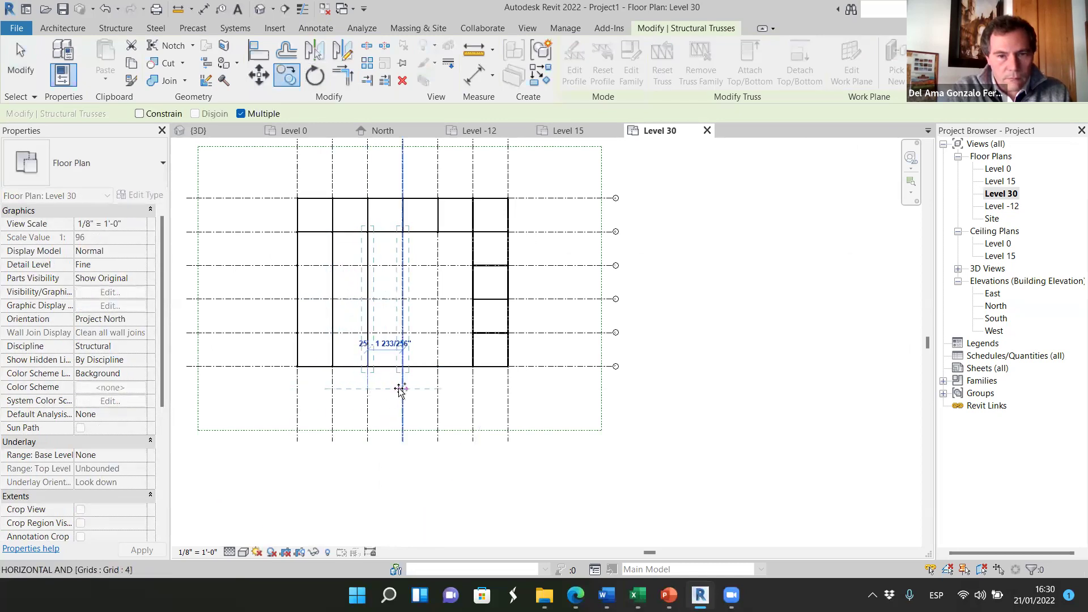
{"action": "left_click", "coordinate": [428, 390]}
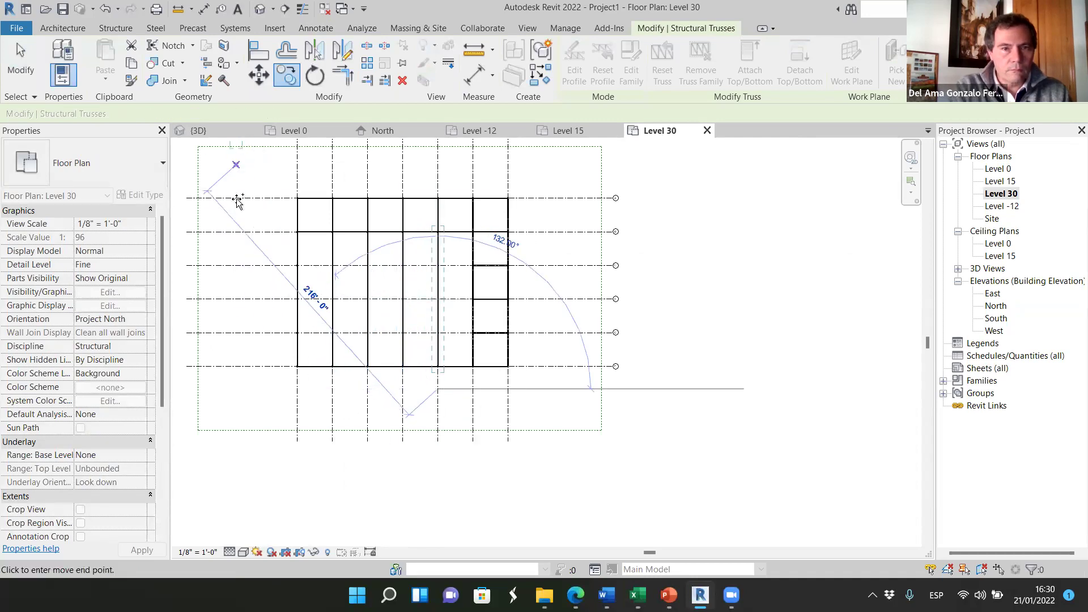
{"action": "key", "text": "Escape"}
{"action": "key", "text": "Escape"}
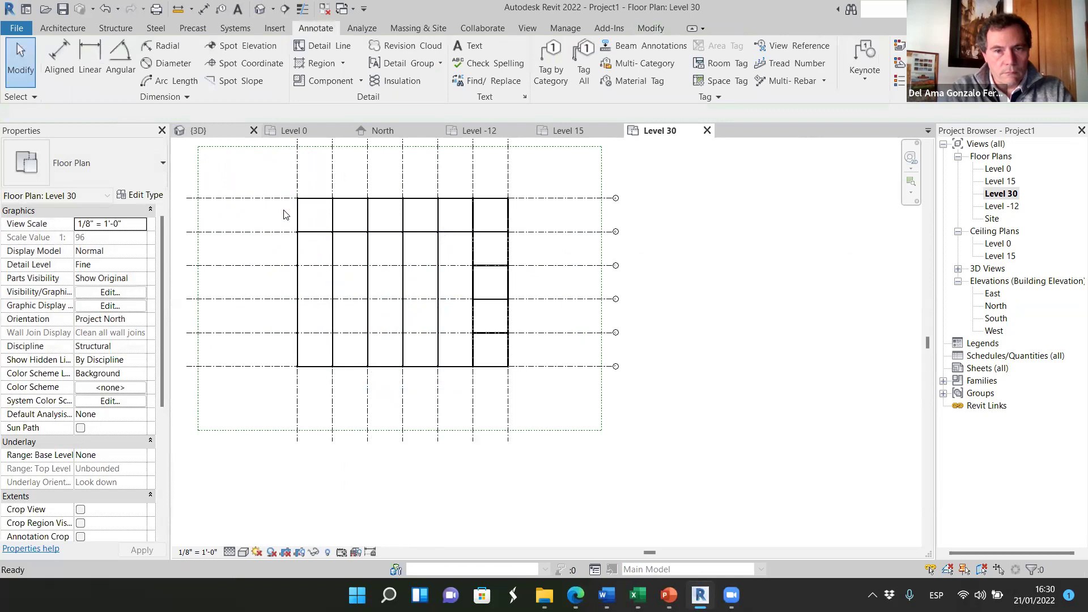
- Return to the 3D view and examine the four parallel trusses and their supporting columns from closer and farther away
{"action": "key", "text": "ctrl+Tab"}
{"action": "middle_click_drag", "start_coordinate": [561, 335], "coordinate": [533, 497], "text": "shift"}
{"action": "scroll", "coordinate": [708, 414], "scroll_direction": "up", "scroll_amount": 5}
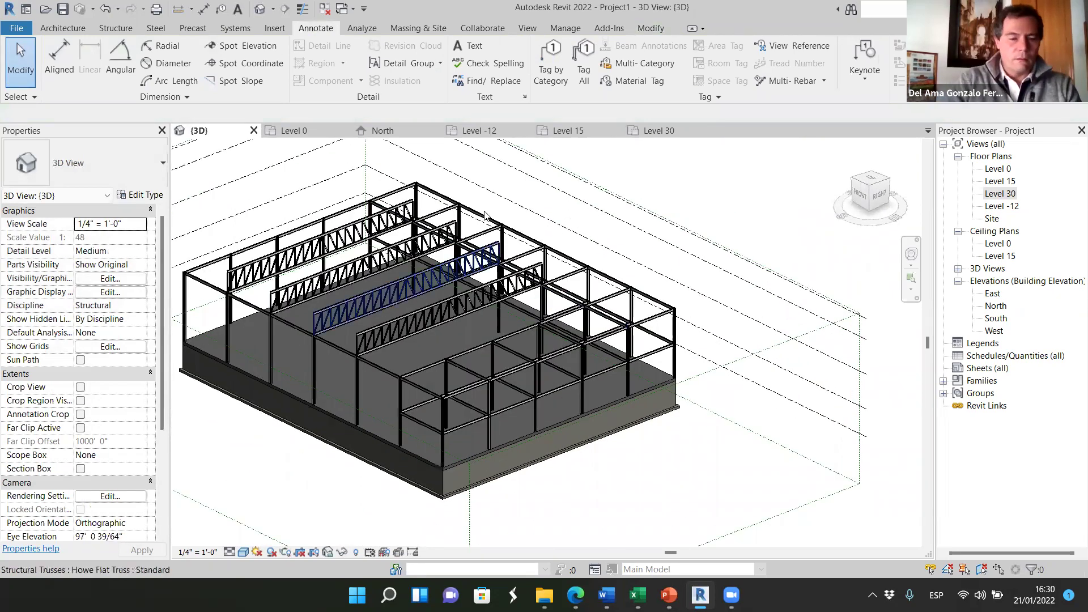
{"action": "scroll", "coordinate": [434, 203], "scroll_direction": "down", "scroll_amount": 4}
{"action": "middle_click_drag", "start_coordinate": [440, 333], "coordinate": [486, 360], "text": "shift"}
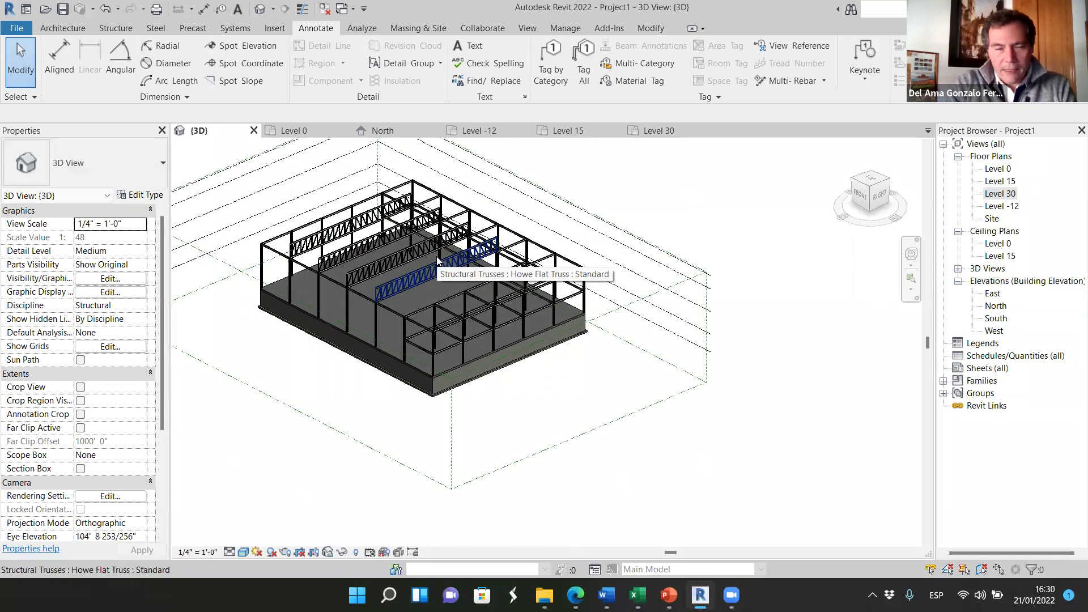
{"action": "scroll", "coordinate": [437, 260], "scroll_direction": "up", "scroll_amount": 5}
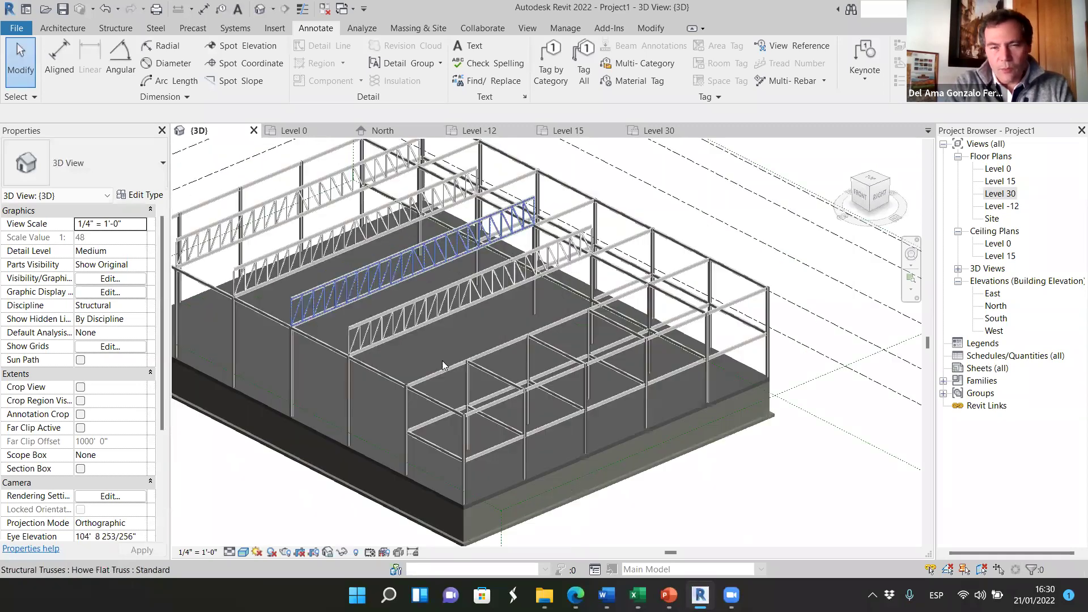
{"action": "scroll", "coordinate": [606, 317], "scroll_direction": "down", "scroll_amount": 6}
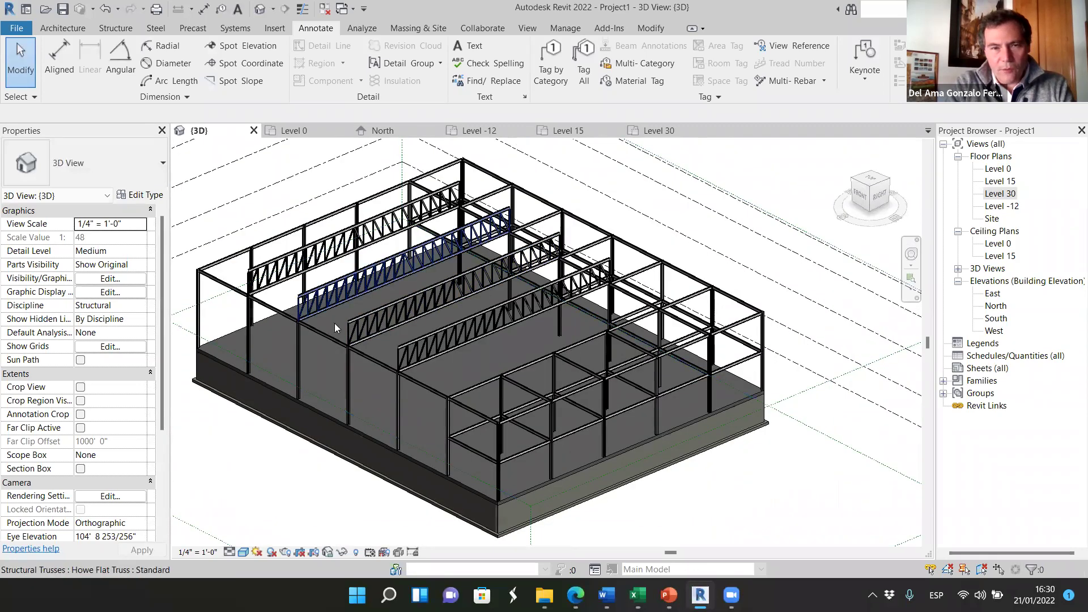
{"action": "scroll", "coordinate": [350, 356], "scroll_direction": "up", "scroll_amount": 5}
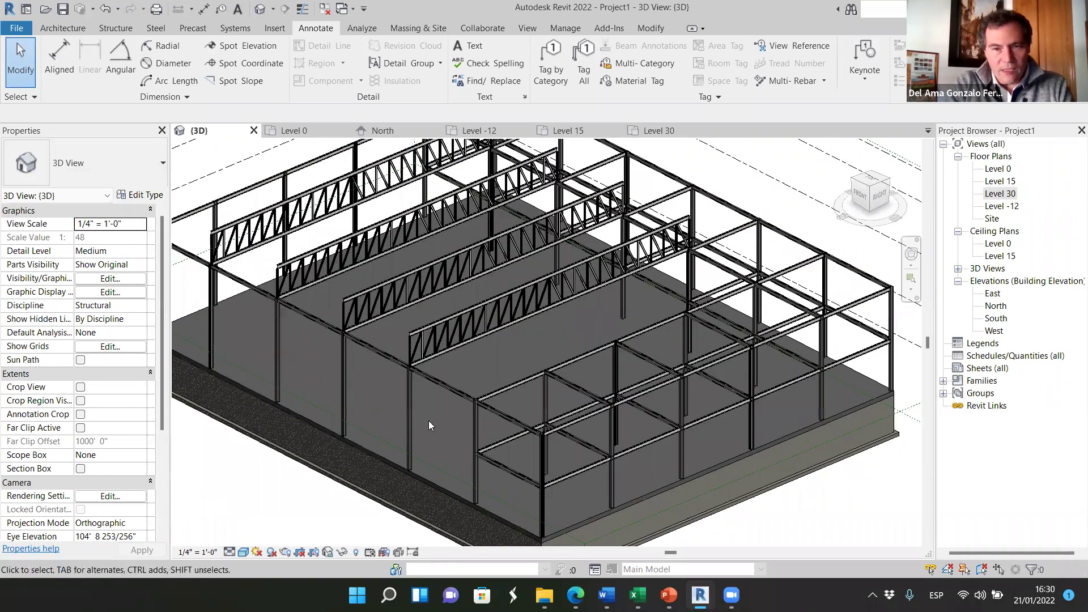
{"action": "scroll", "coordinate": [462, 464], "scroll_direction": "down", "scroll_amount": 6}
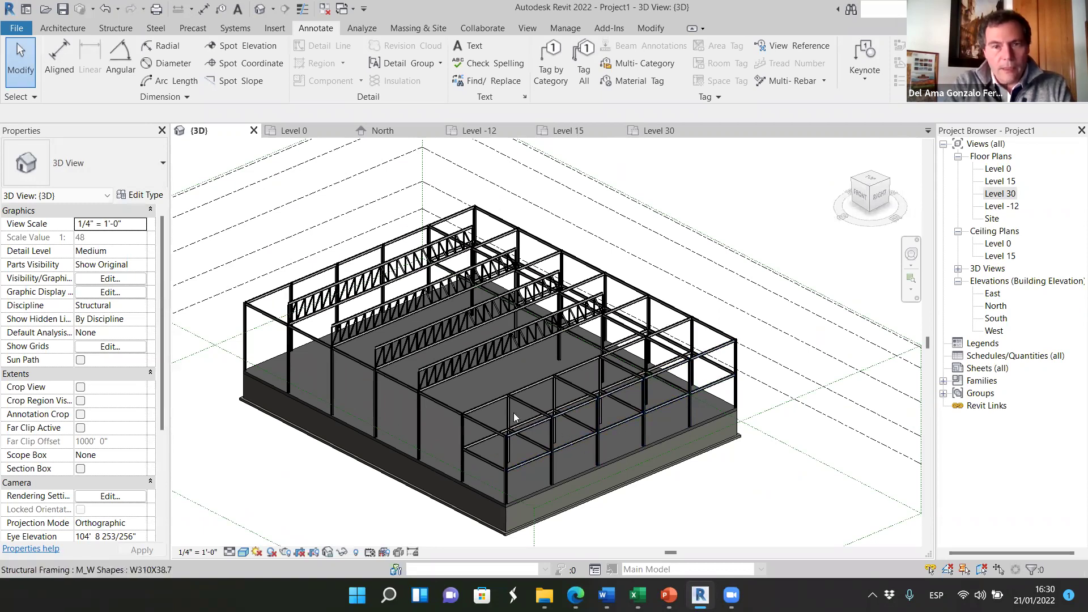
{"action": "scroll", "coordinate": [493, 372], "scroll_direction": "up", "scroll_amount": 2}
{"action": "scroll", "coordinate": [494, 356], "scroll_direction": "down", "scroll_amount": 2}
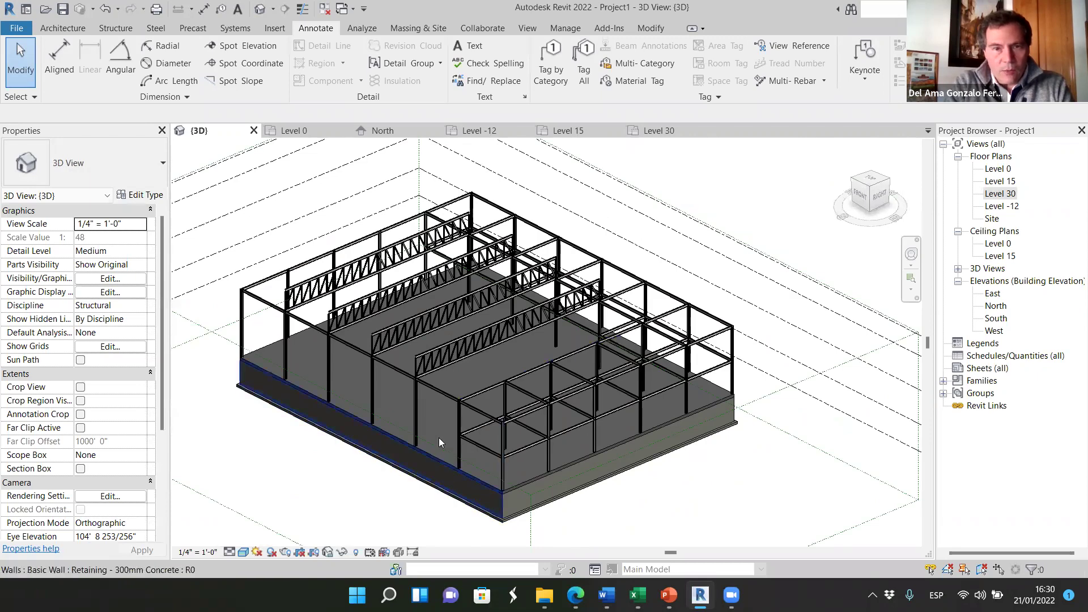
{"action": "scroll", "coordinate": [426, 440], "scroll_direction": "up", "scroll_amount": 2}
{"action": "scroll", "coordinate": [406, 421], "scroll_direction": "up", "scroll_amount": 2}
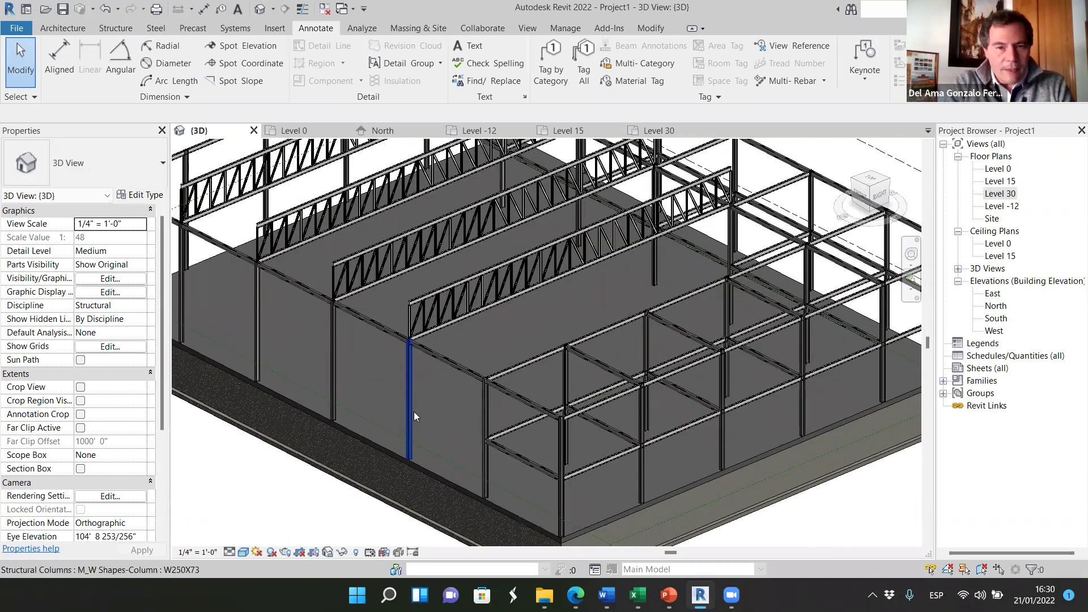
{"action": "scroll", "coordinate": [414, 411], "scroll_direction": "down", "scroll_amount": 4}
- Switch to the ARCH320_pictures presentation in PowerPoint and examine the column layout in the sports hall plans on slides 2 and 5
{"action": "mouse_move", "coordinate": [669, 595]}
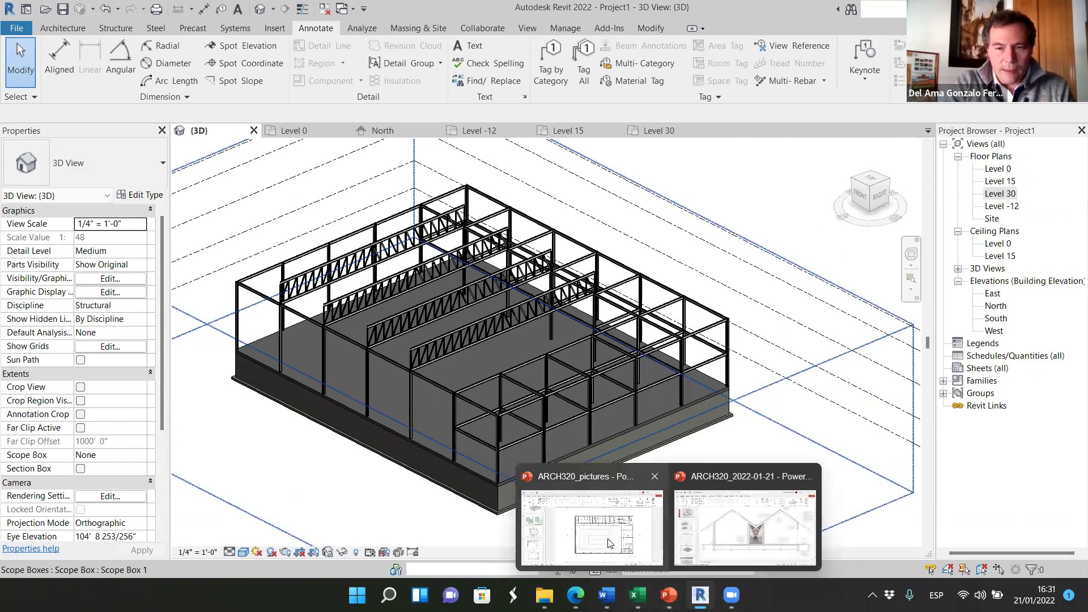
{"action": "left_click", "coordinate": [589, 524]}
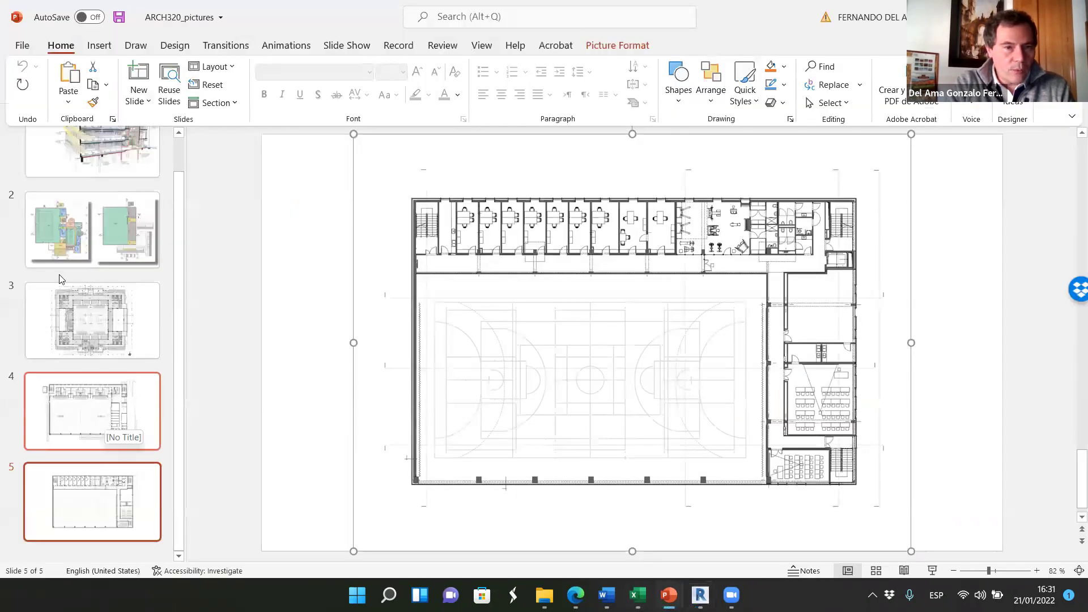
{"action": "left_click", "coordinate": [109, 224]}
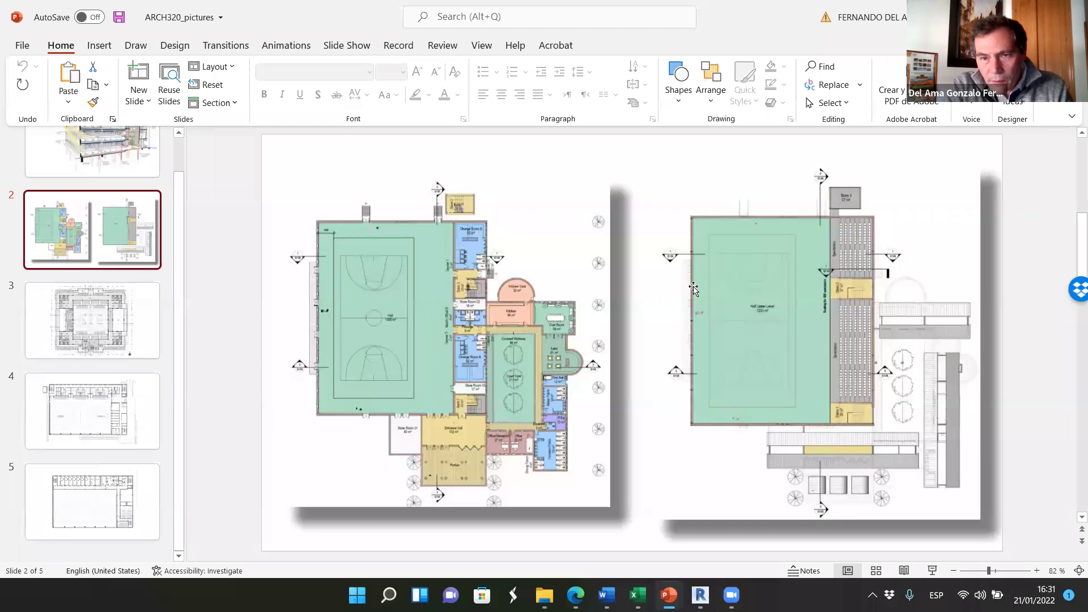
{"action": "scroll", "coordinate": [761, 267], "scroll_direction": "up", "scroll_amount": 10, "text": "ctrl"}
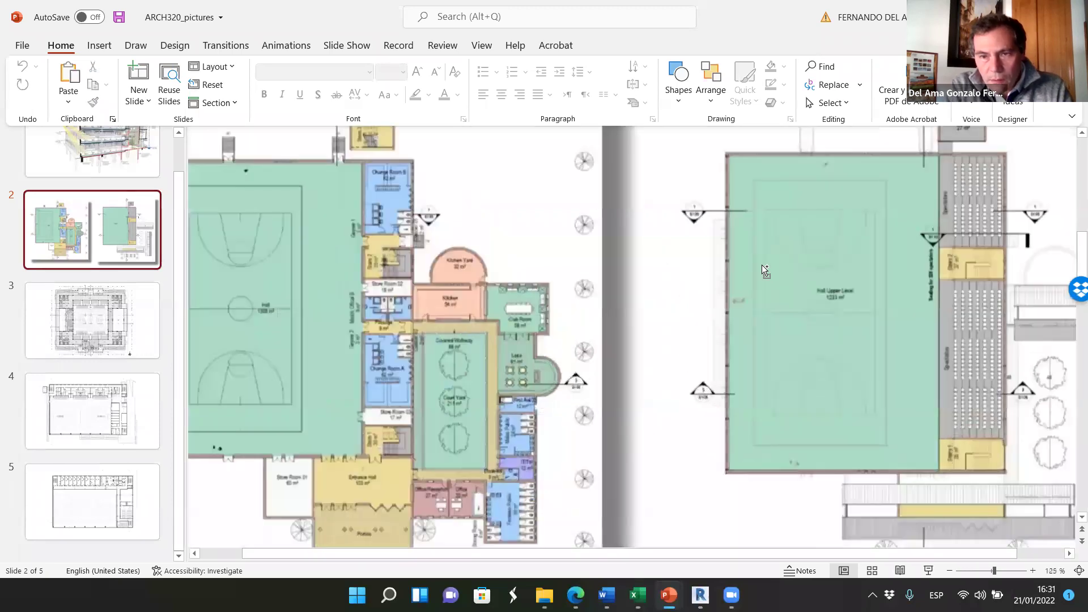
{"action": "scroll", "coordinate": [807, 318], "scroll_direction": "up", "scroll_amount": 2}
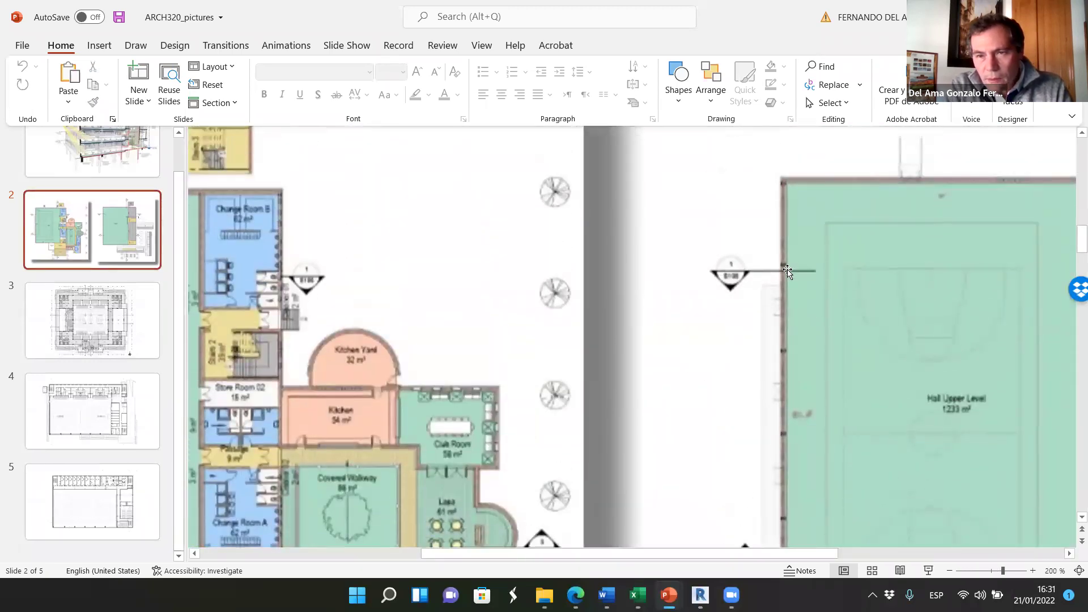
{"action": "scroll", "coordinate": [650, 275], "scroll_direction": "down", "scroll_amount": 3}
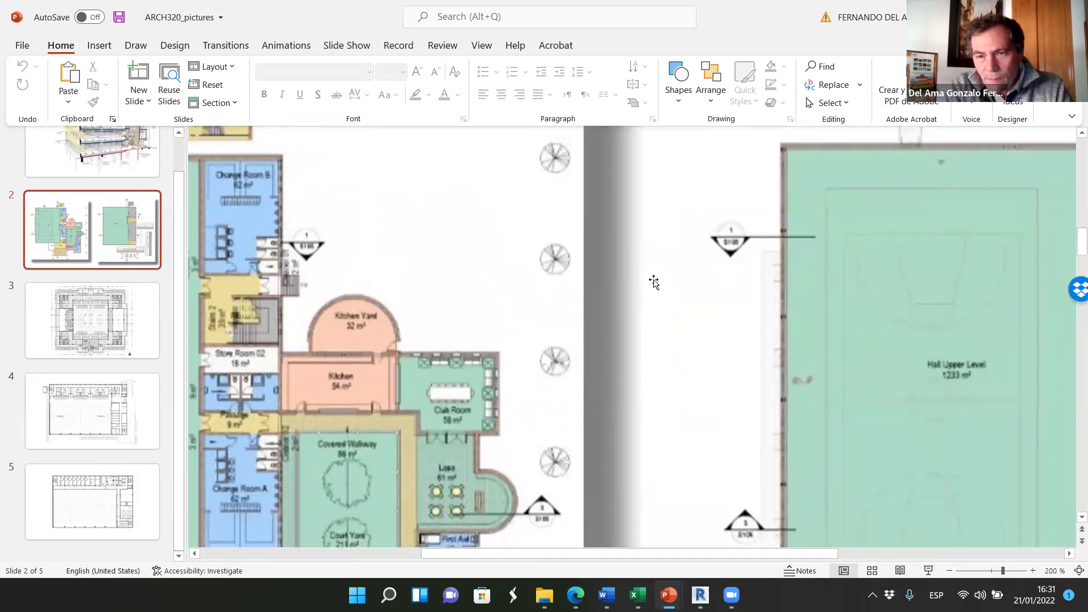
{"action": "scroll", "coordinate": [650, 274], "scroll_direction": "down", "scroll_amount": 5, "text": "ctrl"}
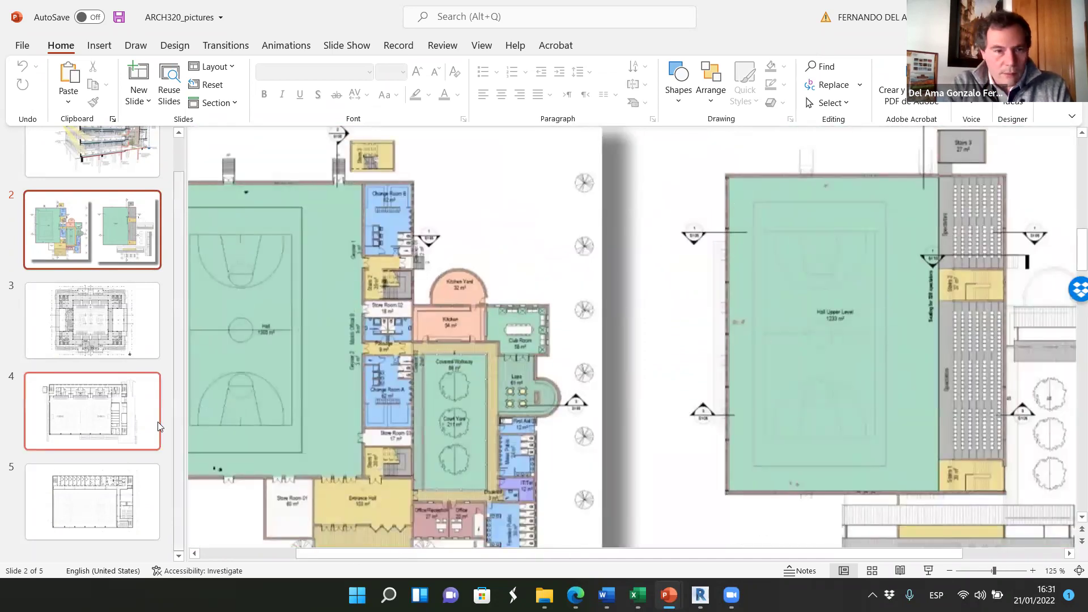
{"action": "left_click", "coordinate": [98, 516]}
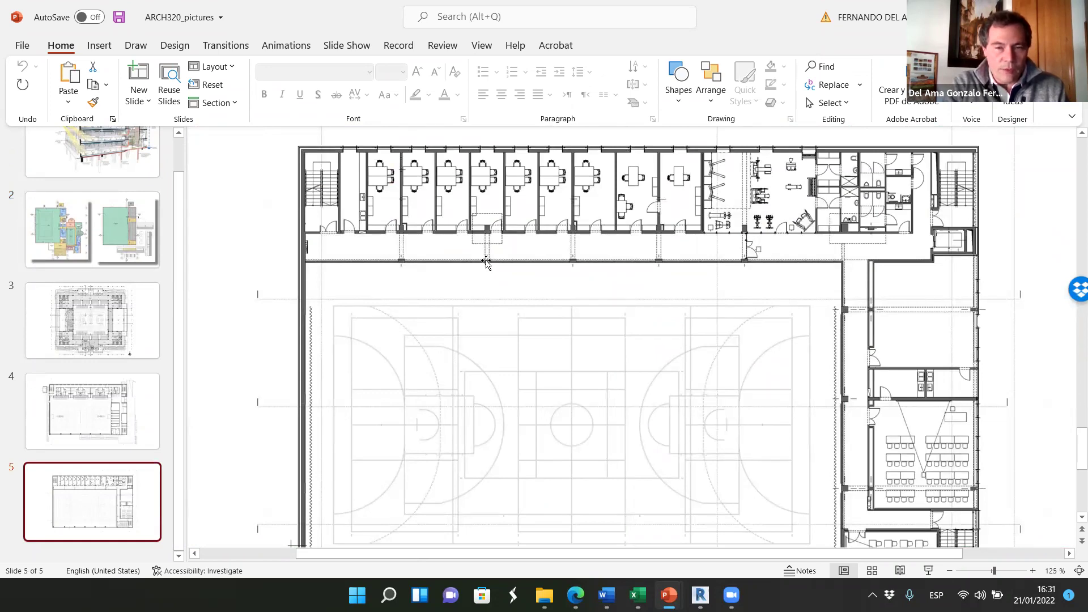
{"action": "scroll", "coordinate": [493, 301], "scroll_direction": "down", "scroll_amount": 3}
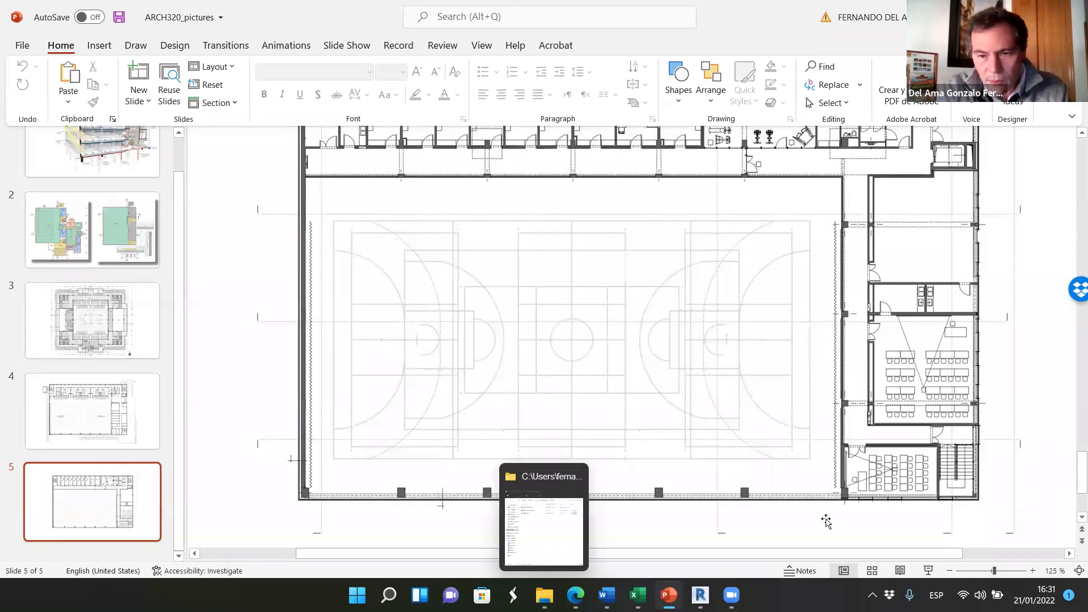
- Return to Revit's Level 30 floor plan and check the spacing between grids 1 and 2 with a temporary aligned dimension
{"action": "key", "text": "alt+Tab"}
{"action": "left_click", "coordinate": [658, 130]}
{"action": "scroll", "coordinate": [301, 341], "scroll_direction": "up", "scroll_amount": 4}
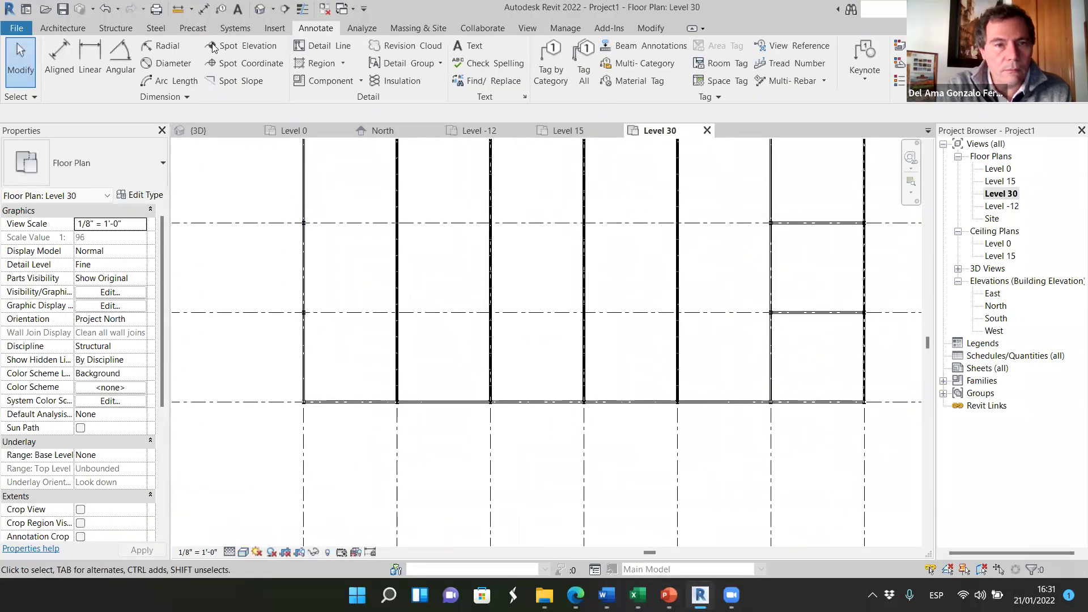
{"action": "left_click", "coordinate": [59, 60]}
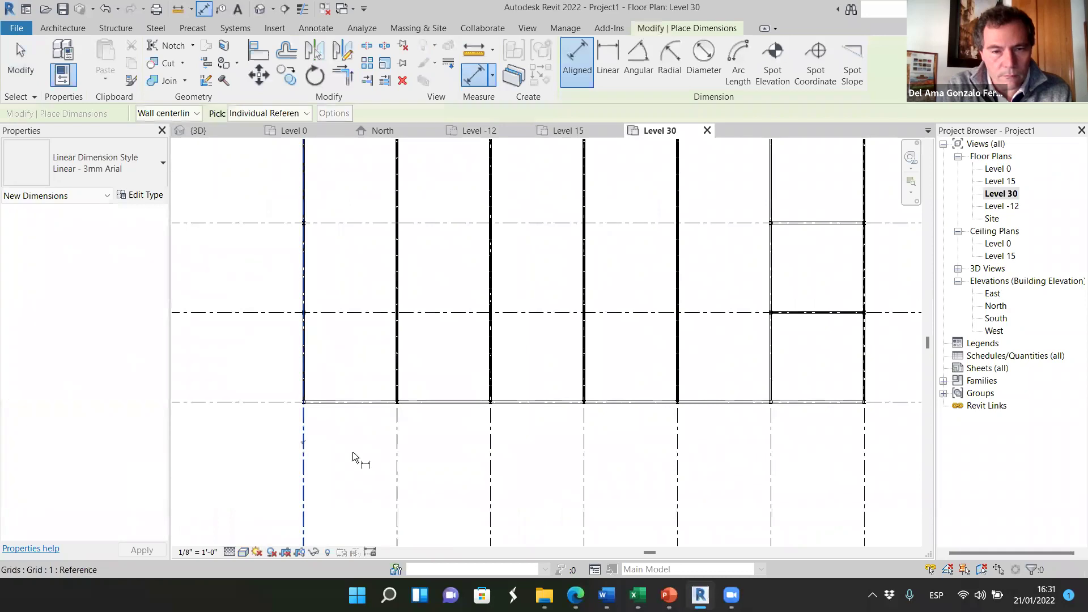
{"action": "left_click", "coordinate": [397, 454]}
{"action": "scroll", "coordinate": [348, 462], "scroll_direction": "up", "scroll_amount": 4}
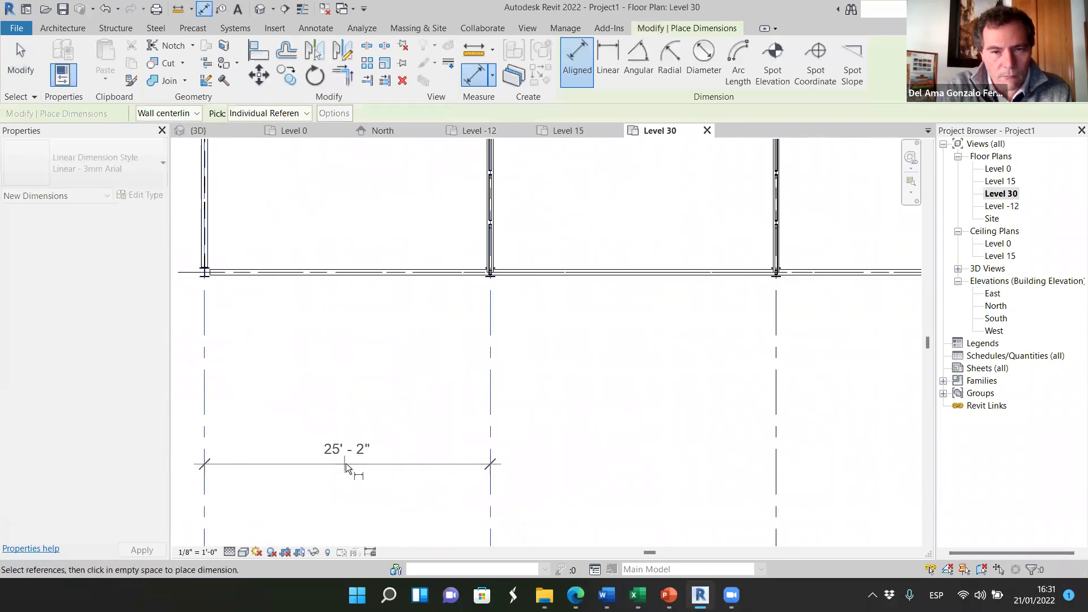
{"action": "scroll", "coordinate": [346, 463], "scroll_direction": "up", "scroll_amount": 1}
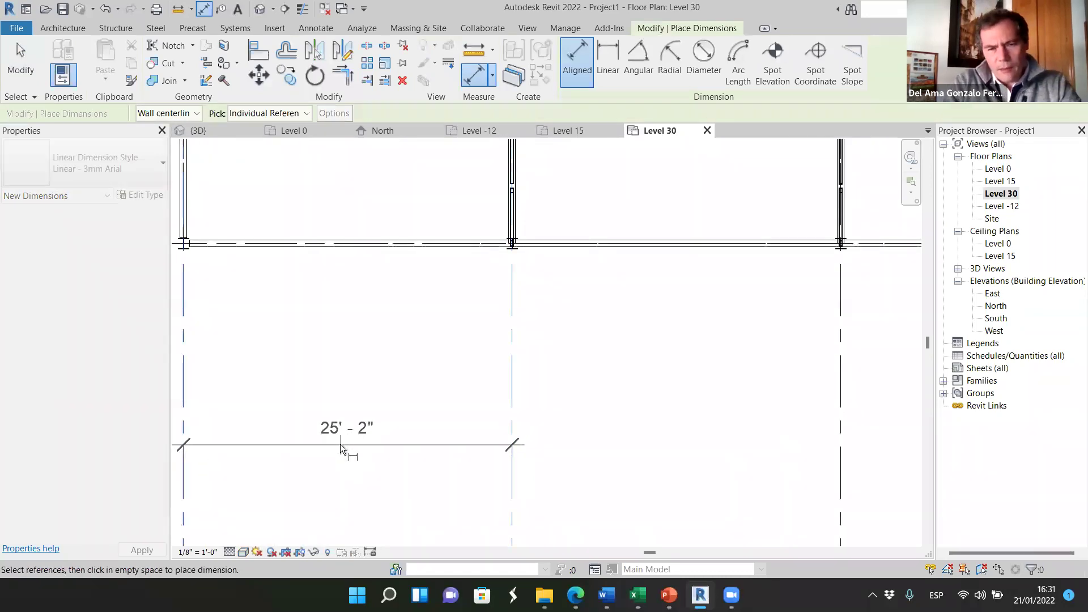
{"action": "scroll", "coordinate": [340, 444], "scroll_direction": "down", "scroll_amount": 2}
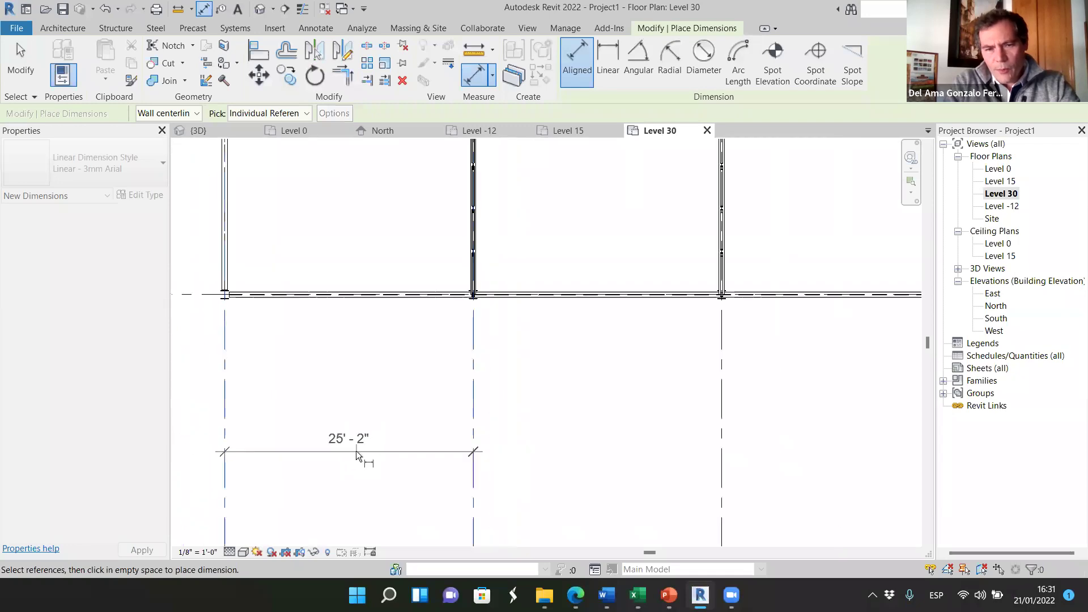
{"action": "scroll", "coordinate": [357, 449], "scroll_direction": "down", "scroll_amount": 5}
{"action": "key", "text": "Escape"}
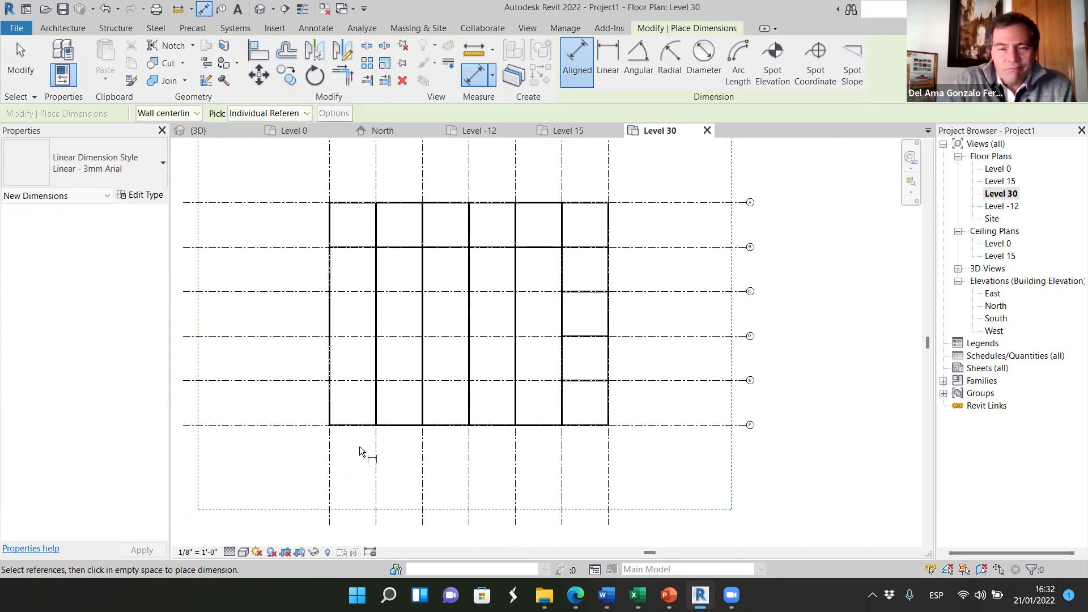
- Examine the Level 30 framing layout, comparing the long truss spans with the short beam bays along the building's edges
{"action": "scroll", "coordinate": [437, 356], "scroll_direction": "up", "scroll_amount": 2}
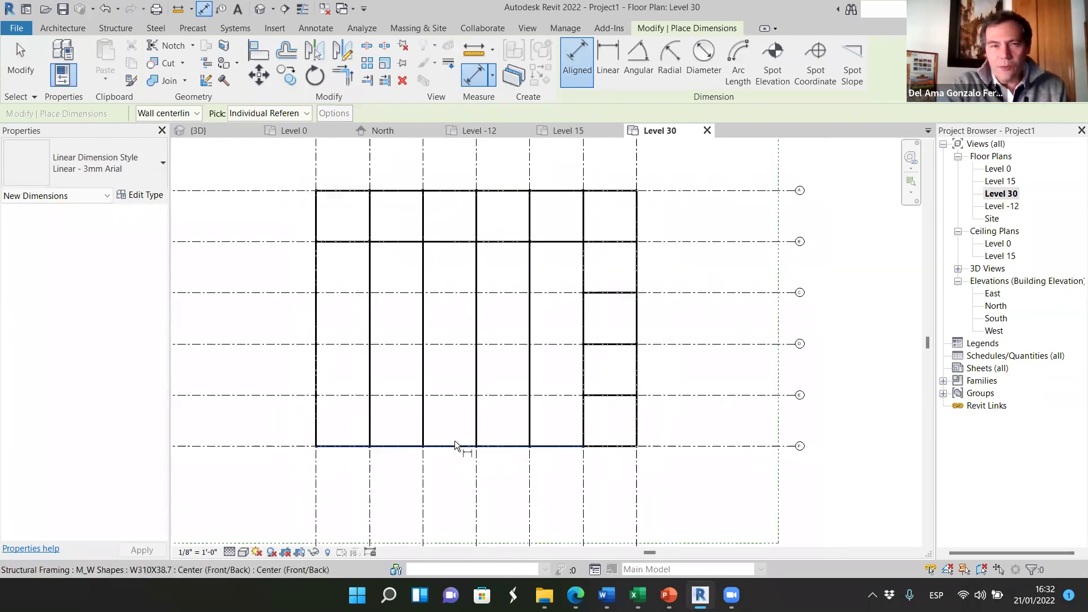
{"action": "scroll", "coordinate": [454, 440], "scroll_direction": "down", "scroll_amount": 2}
{"action": "scroll", "coordinate": [521, 328], "scroll_direction": "up", "scroll_amount": 2}
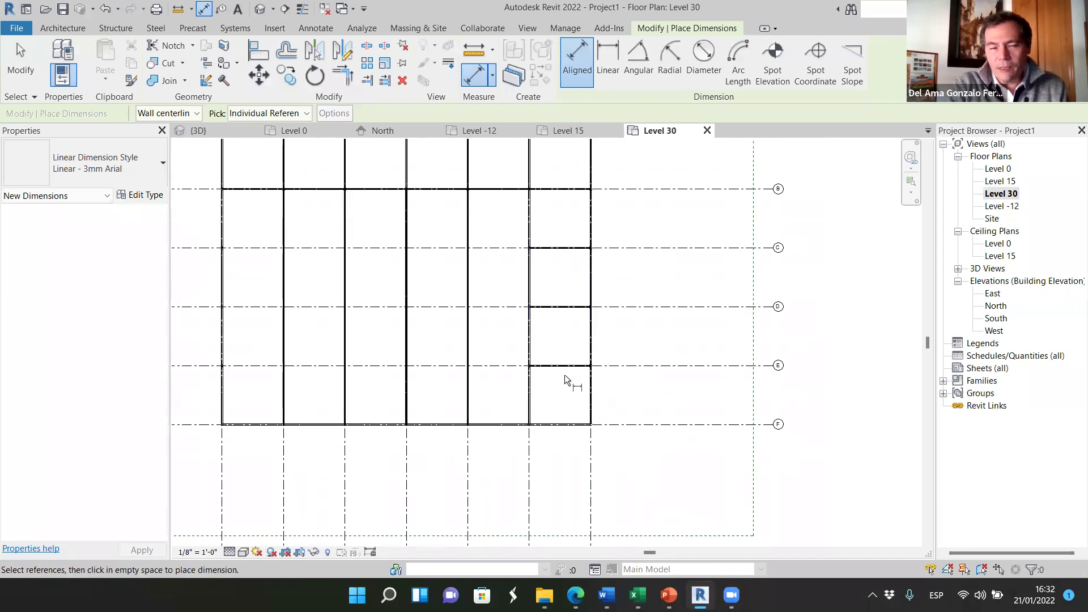
{"action": "scroll", "coordinate": [499, 328], "scroll_direction": "down", "scroll_amount": 2}
{"action": "scroll", "coordinate": [387, 326], "scroll_direction": "up", "scroll_amount": 2}
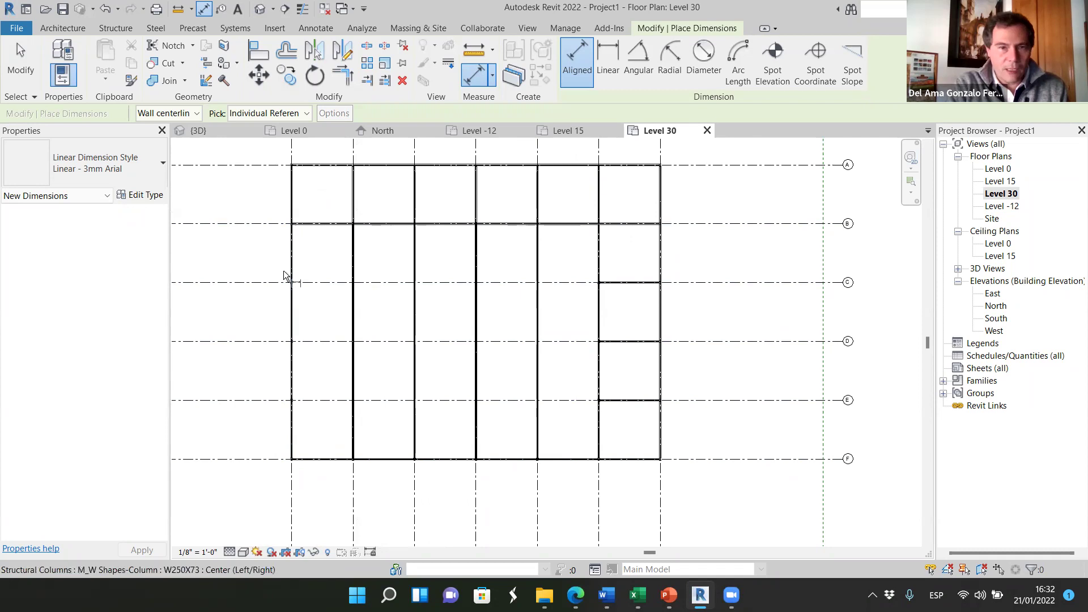
{"action": "scroll", "coordinate": [292, 458], "scroll_direction": "up", "scroll_amount": 2}
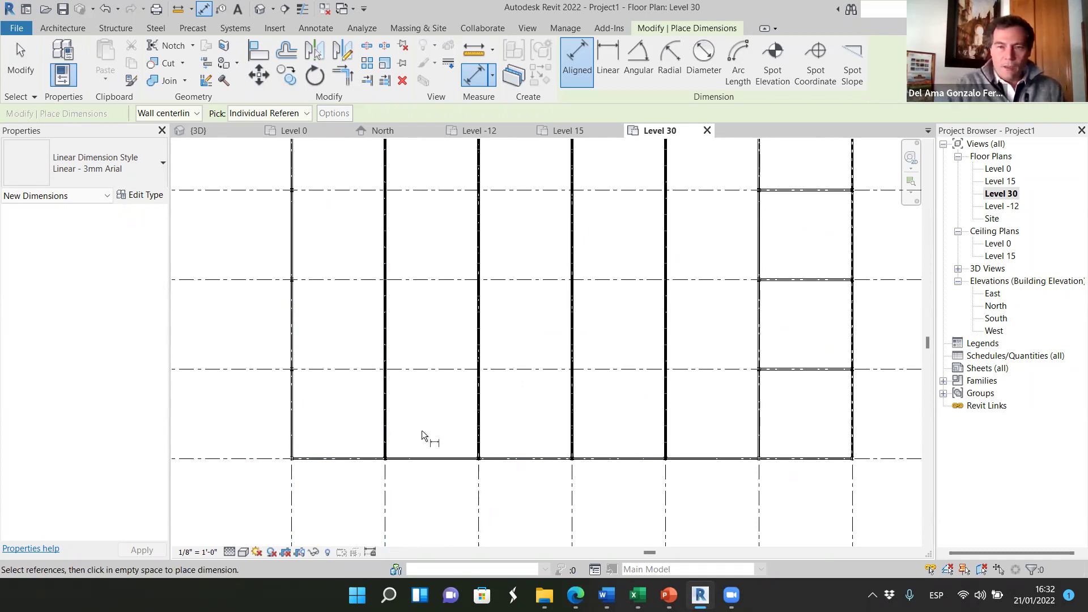
{"action": "scroll", "coordinate": [350, 349], "scroll_direction": "down", "scroll_amount": 6}
{"action": "scroll", "coordinate": [393, 264], "scroll_direction": "up", "scroll_amount": 2}
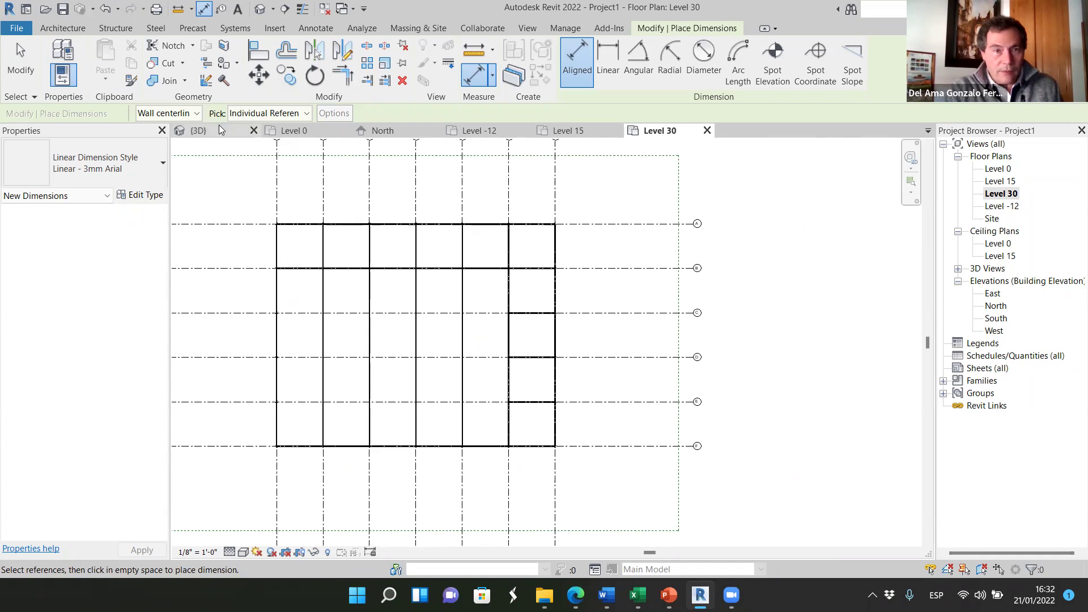
- Open the 3D view and examine the four trusses together with the surrounding columns and perimeter beams
{"action": "middle_click_drag", "start_coordinate": [357, 310], "coordinate": [465, 352], "text": "shift"}
{"action": "scroll", "coordinate": [340, 284], "scroll_direction": "up", "scroll_amount": 3}
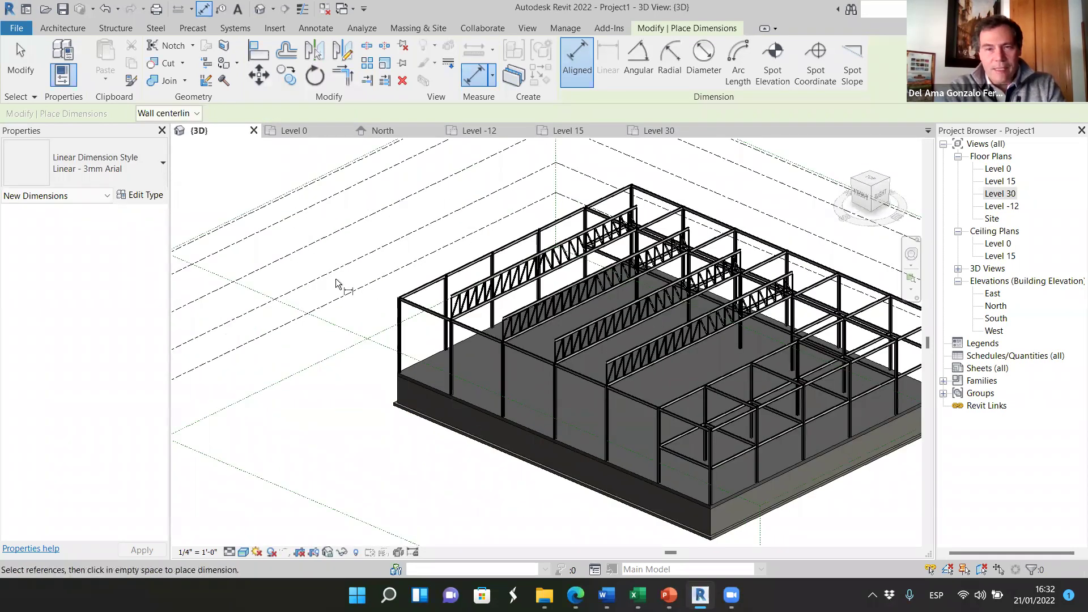
{"action": "scroll", "coordinate": [698, 331], "scroll_direction": "up", "scroll_amount": 3}
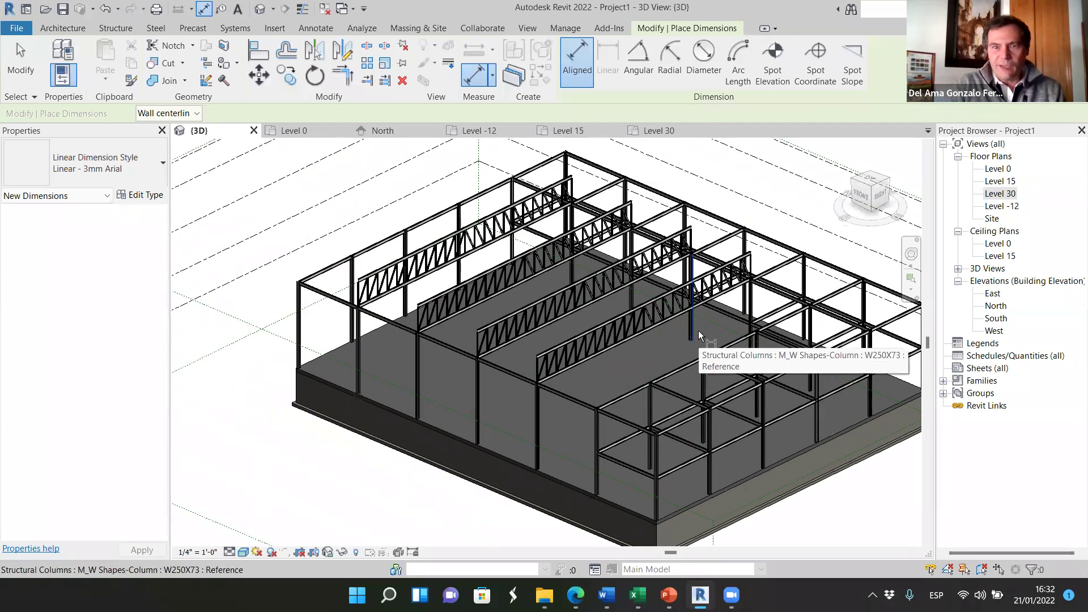
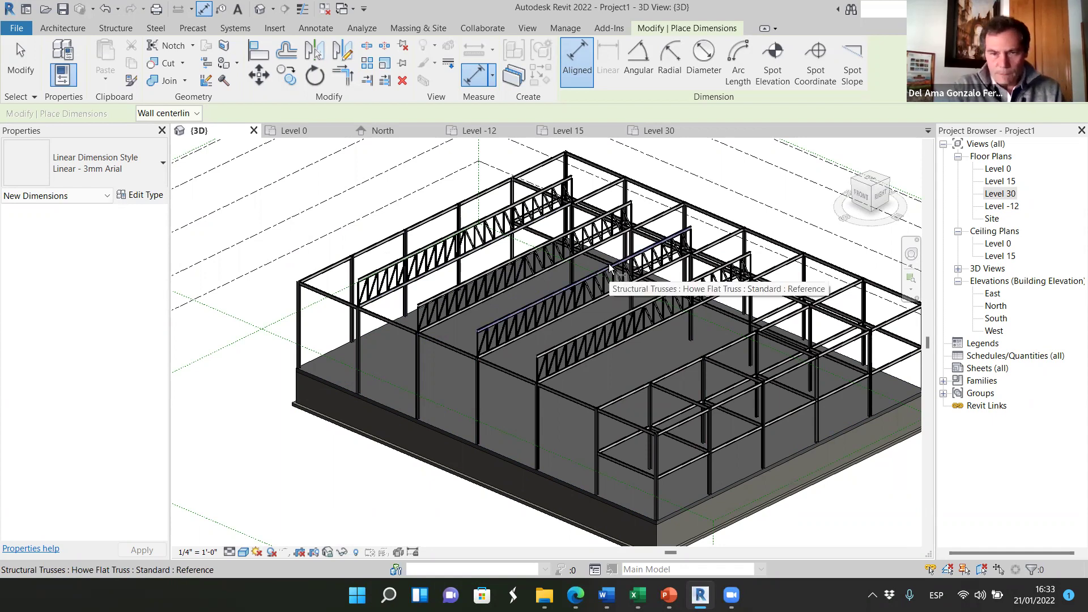
{"action": "scroll", "coordinate": [493, 394], "scroll_direction": "down", "scroll_amount": 2}
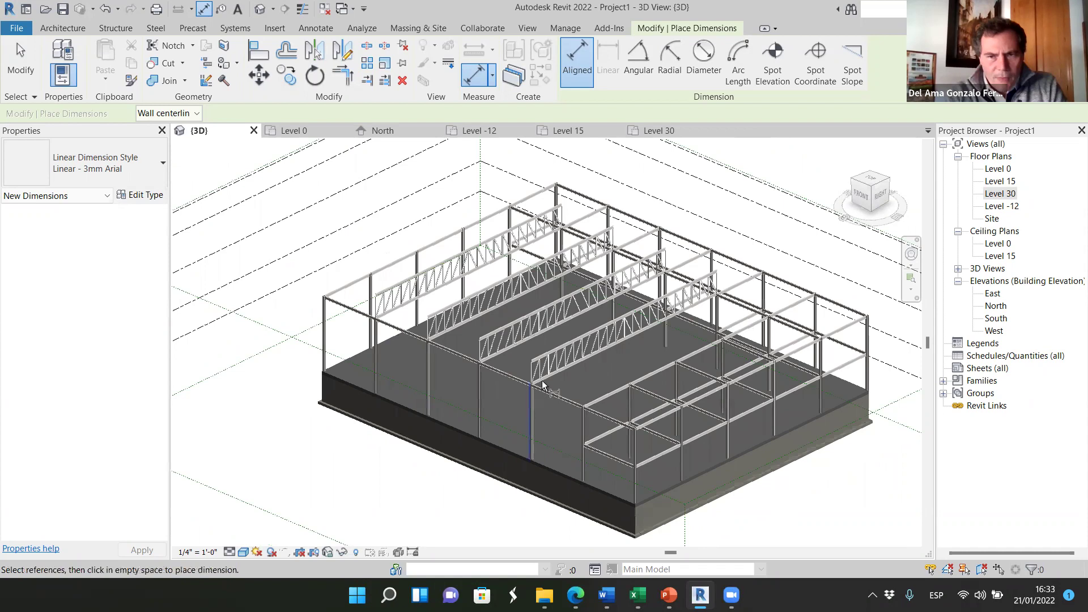
{"action": "scroll", "coordinate": [754, 352], "scroll_direction": "up", "scroll_amount": 2}
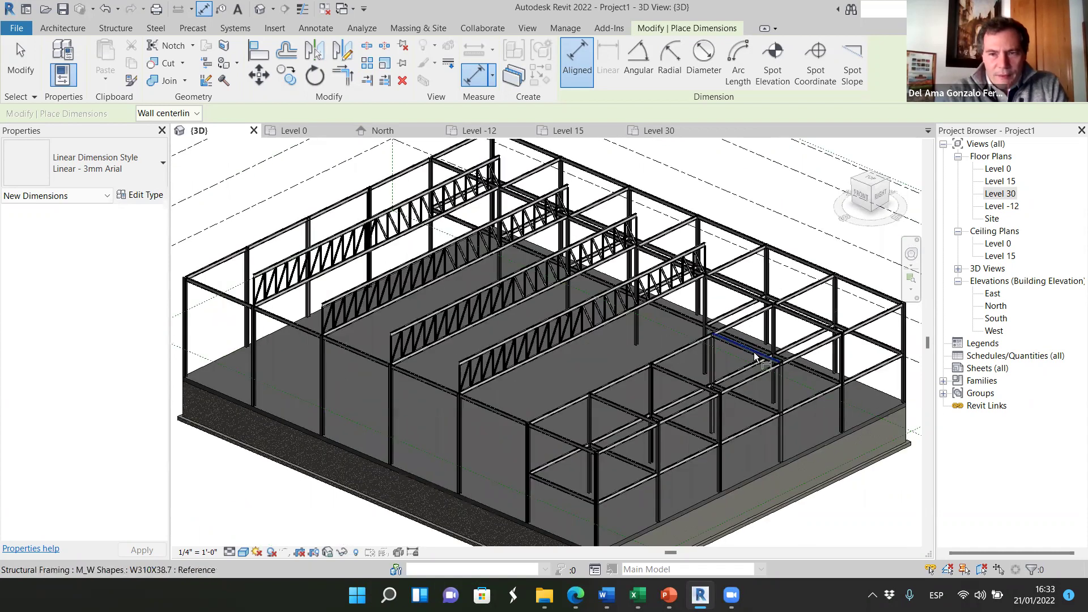
{"action": "scroll", "coordinate": [546, 361], "scroll_direction": "down", "scroll_amount": 5}
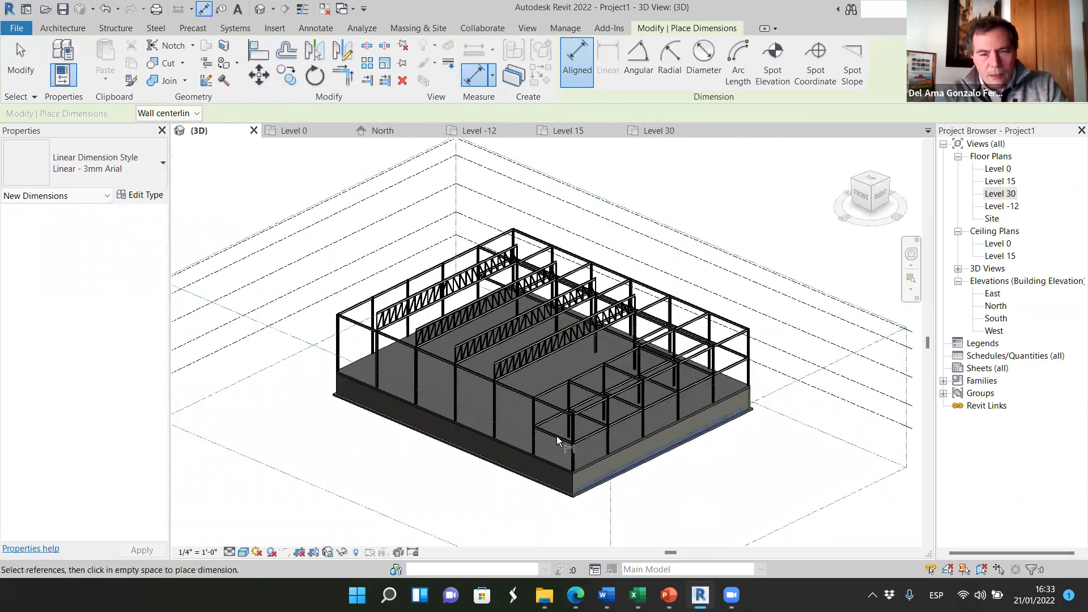
- Inspect the beams and columns of the two-storey end bay up close and in the context of the whole frame
{"action": "middle_click_drag", "start_coordinate": [542, 438], "coordinate": [608, 433], "text": "shift"}
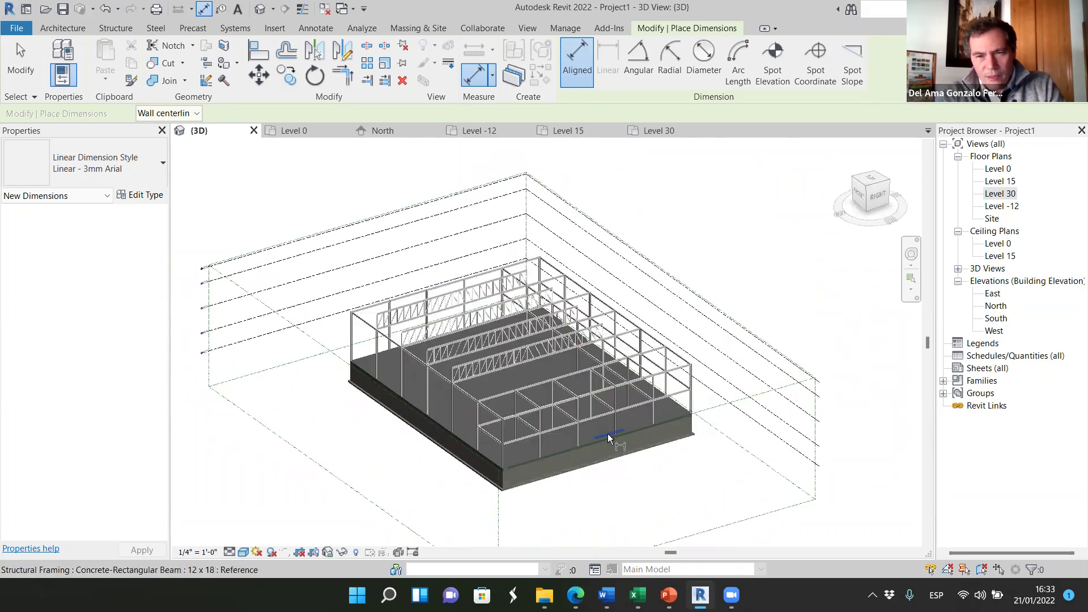
{"action": "scroll", "coordinate": [554, 423], "scroll_direction": "up", "scroll_amount": 3}
{"action": "scroll", "coordinate": [554, 423], "scroll_direction": "up", "scroll_amount": 4}
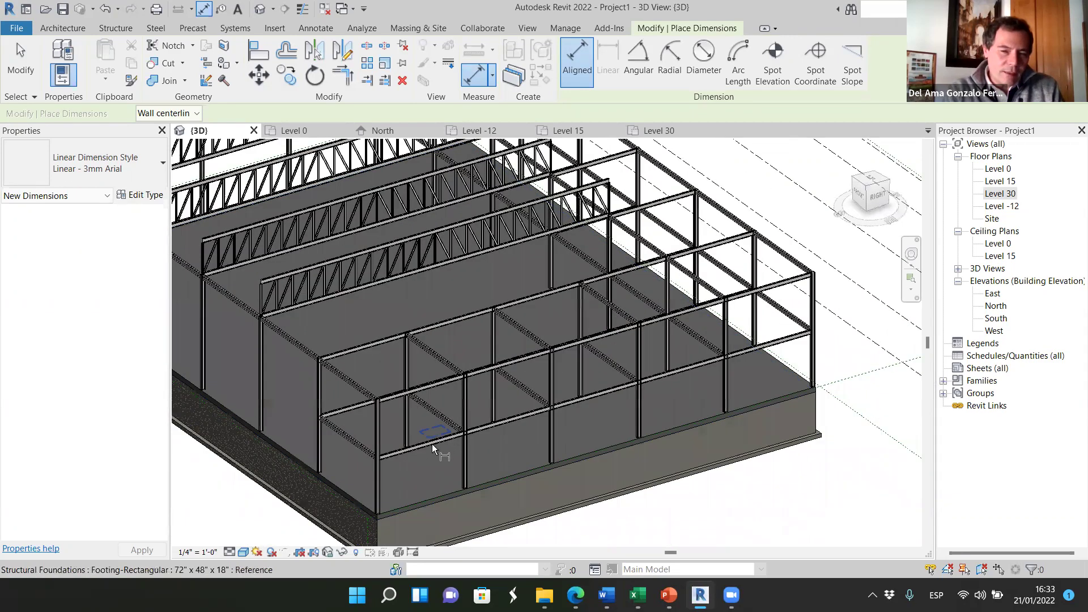
{"action": "scroll", "coordinate": [391, 439], "scroll_direction": "up", "scroll_amount": 4}
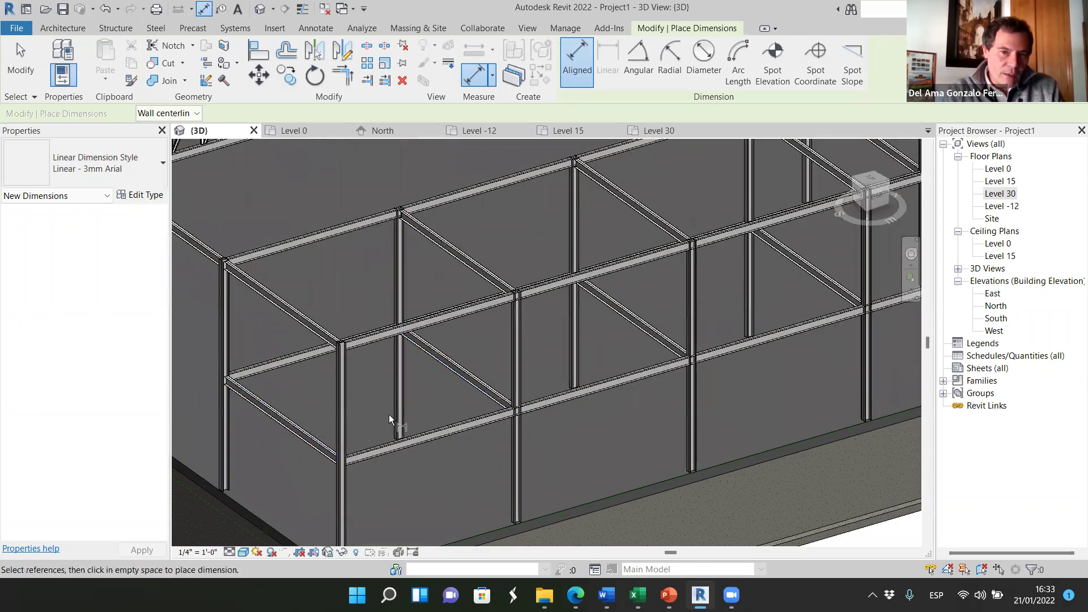
{"action": "scroll", "coordinate": [363, 318], "scroll_direction": "up", "scroll_amount": 1}
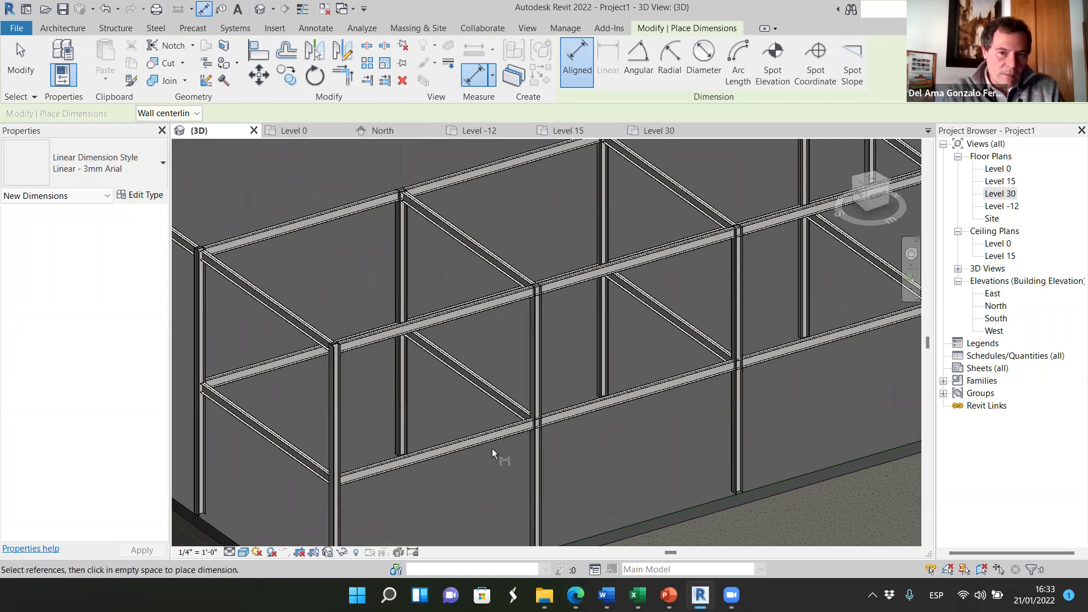
{"action": "scroll", "coordinate": [475, 423], "scroll_direction": "down", "scroll_amount": 3}
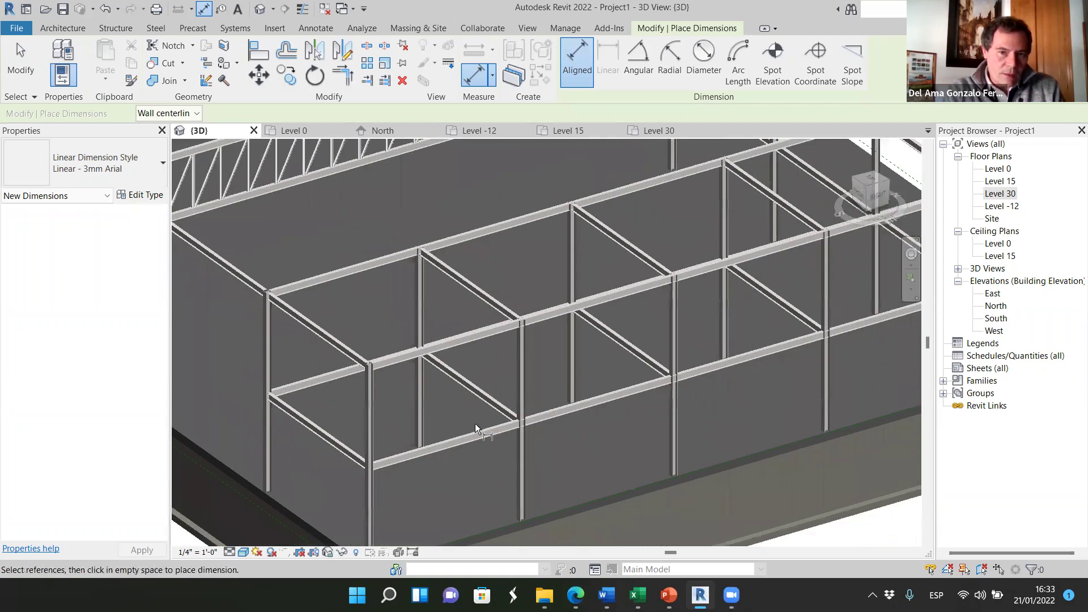
{"action": "scroll", "coordinate": [530, 365], "scroll_direction": "down", "scroll_amount": 5}
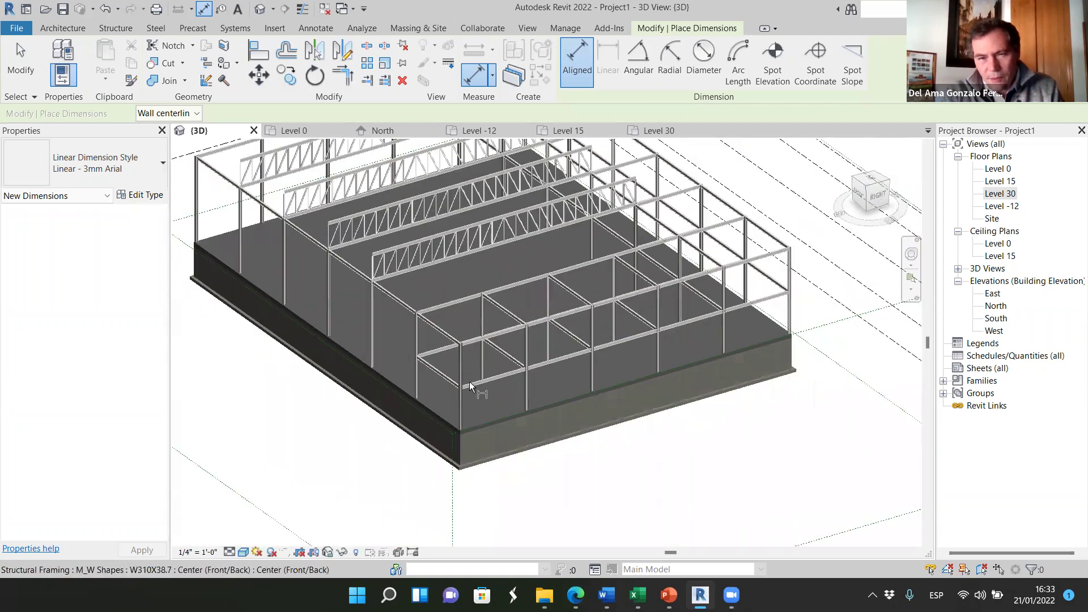
{"action": "scroll", "coordinate": [486, 394], "scroll_direction": "down", "scroll_amount": 3}
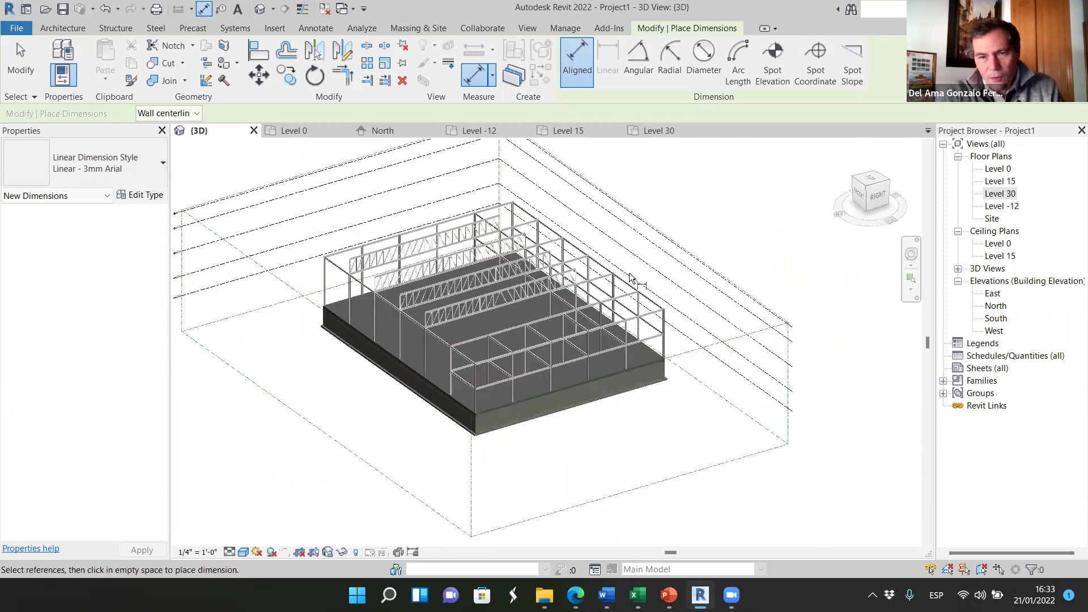
- Open the North elevation and examine the columns, foundation wall and footings between Level 0 and Level -12 near grids 1 and 2
{"action": "left_click", "coordinate": [397, 130]}
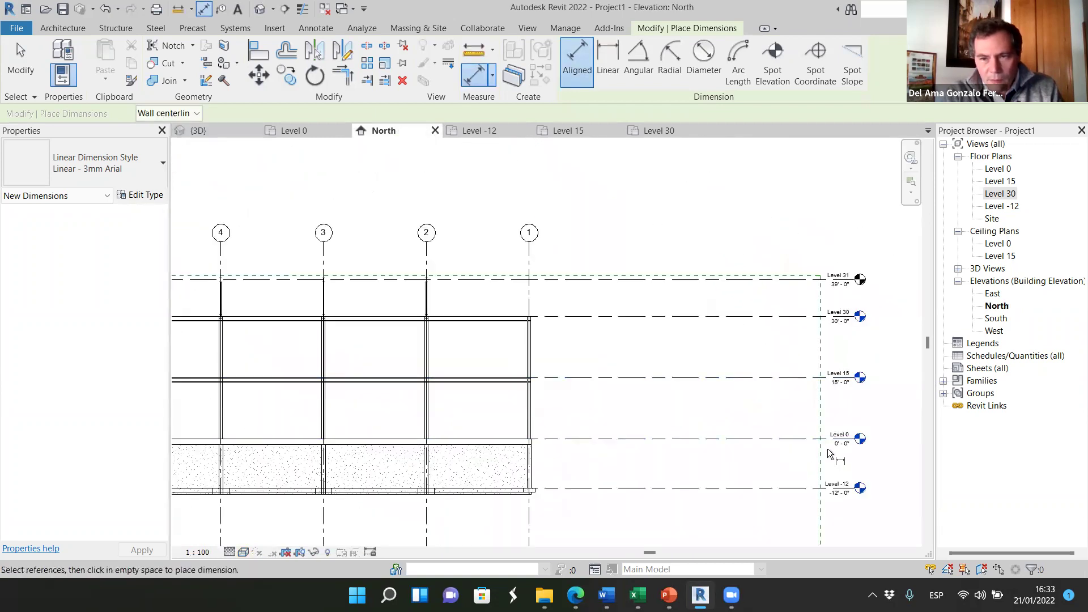
{"action": "scroll", "coordinate": [828, 448], "scroll_direction": "up", "scroll_amount": 1}
{"action": "scroll", "coordinate": [549, 447], "scroll_direction": "down", "scroll_amount": 2}
{"action": "scroll", "coordinate": [570, 403], "scroll_direction": "up", "scroll_amount": 5}
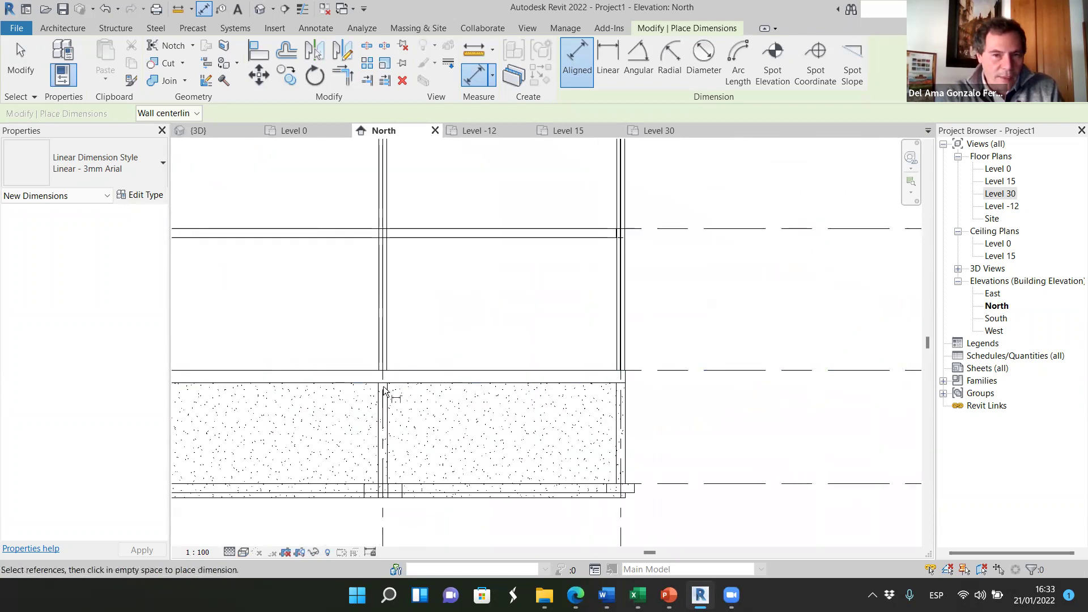
{"action": "scroll", "coordinate": [442, 397], "scroll_direction": "down", "scroll_amount": 2}
{"action": "scroll", "coordinate": [448, 396], "scroll_direction": "up", "scroll_amount": 2}
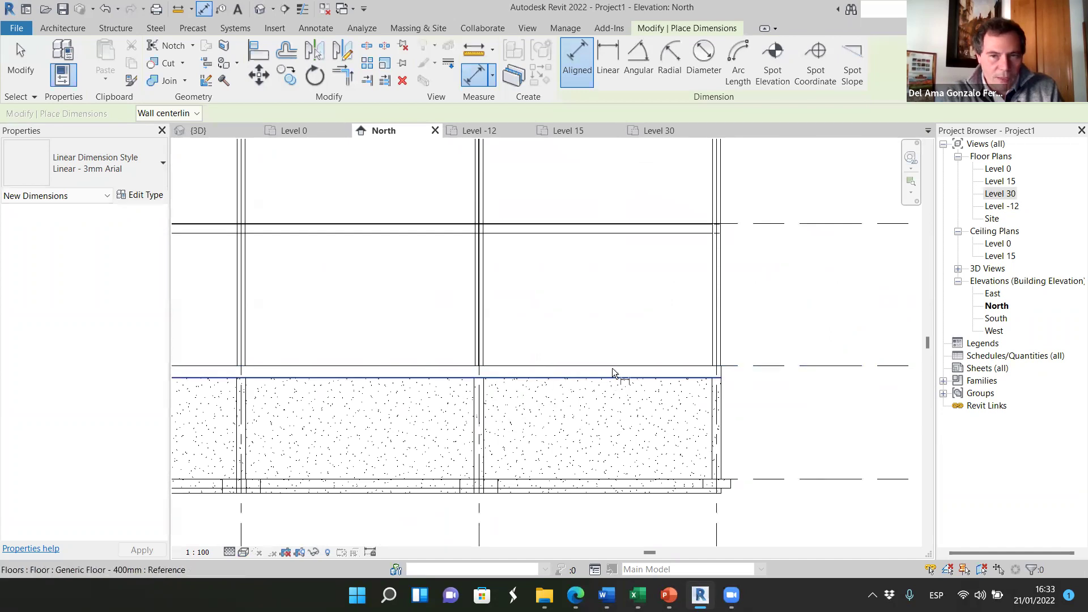
{"action": "scroll", "coordinate": [627, 426], "scroll_direction": "down", "scroll_amount": 1}
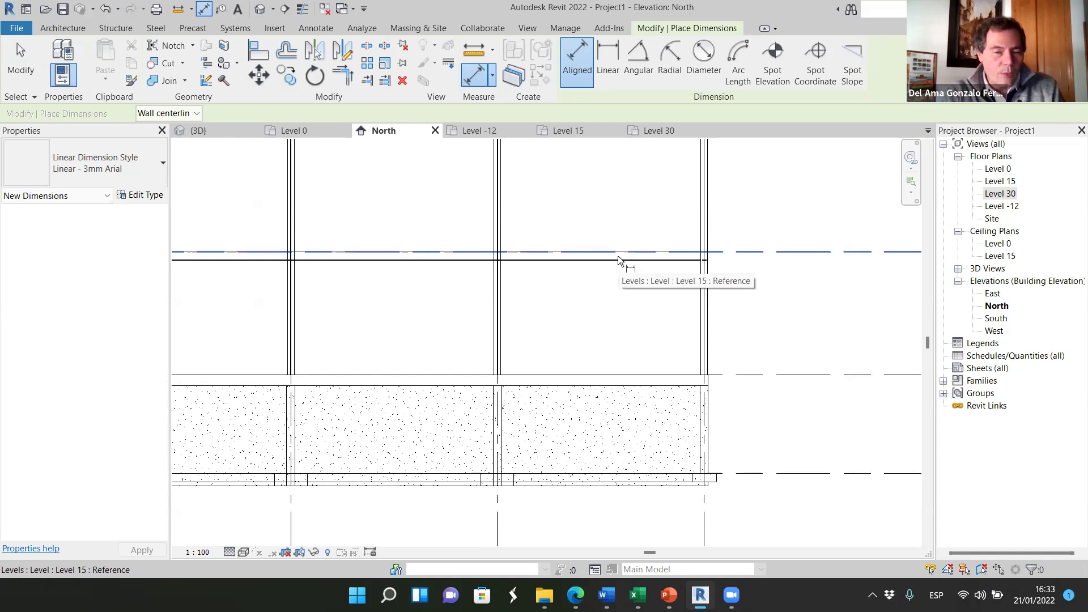
{"action": "scroll", "coordinate": [596, 261], "scroll_direction": "up", "scroll_amount": 1}
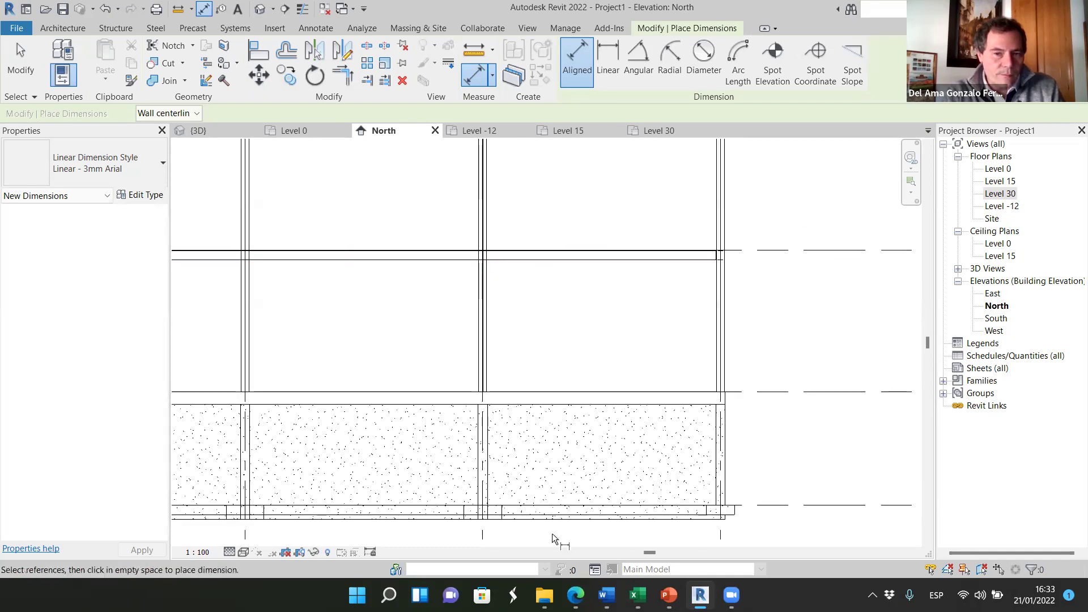
- Switch to the Edge browser and search Bing Images for "steel structure metal deck slab"
{"action": "key", "text": "alt+Tab"}
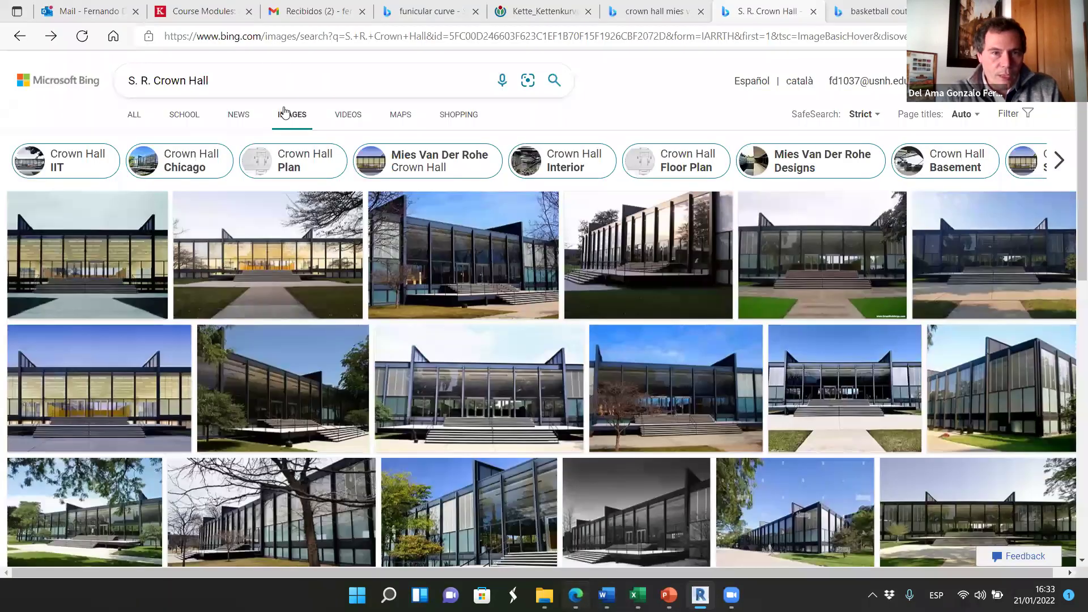
{"action": "triple_click", "coordinate": [123, 86]}
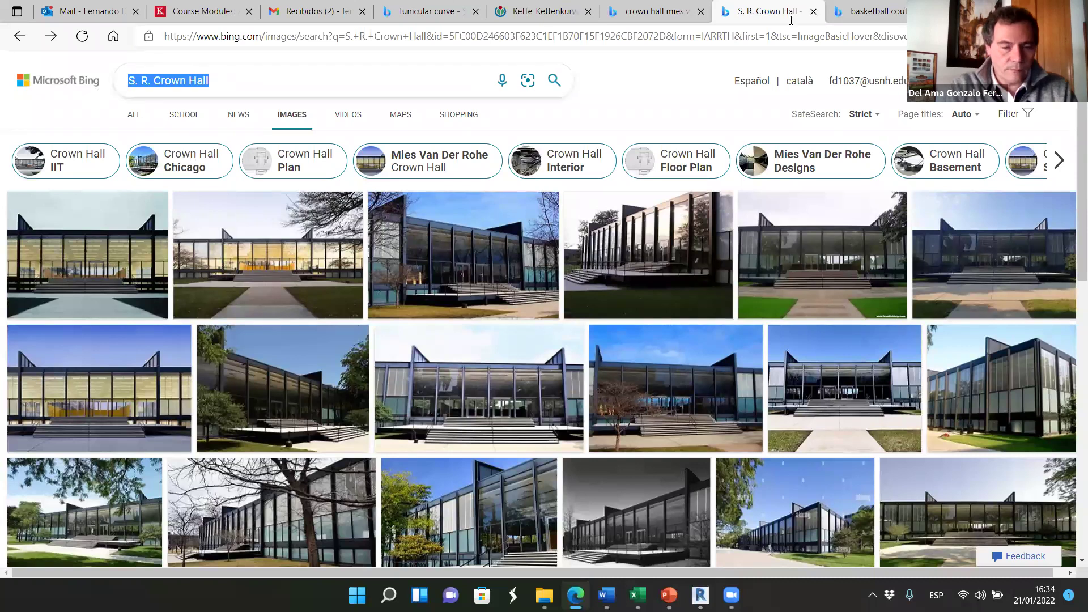
{"action": "type", "text": "steel str"}
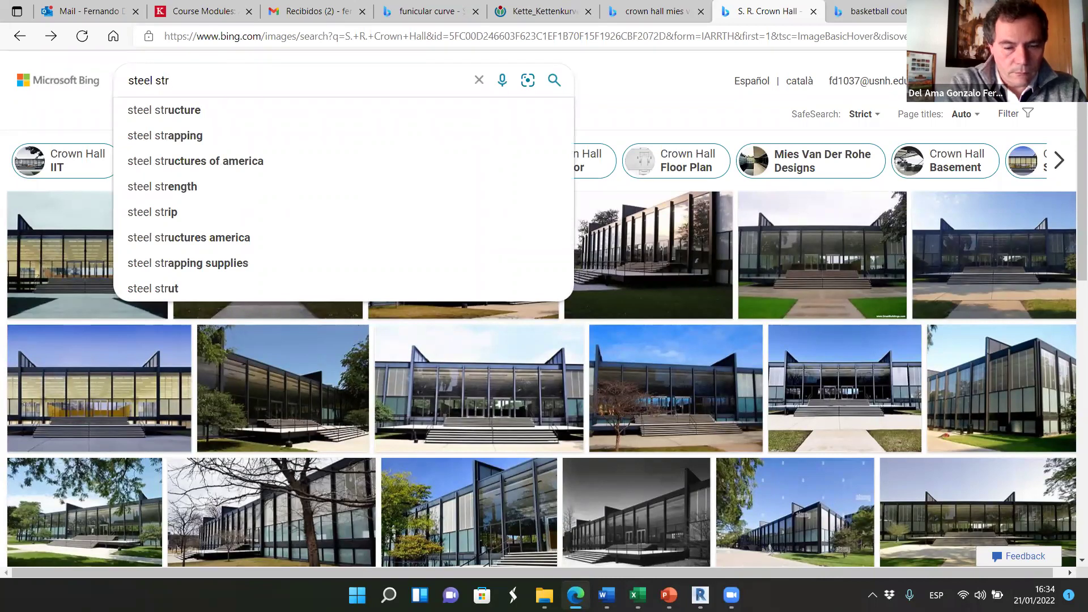
{"action": "type", "text": "ucture sla"}
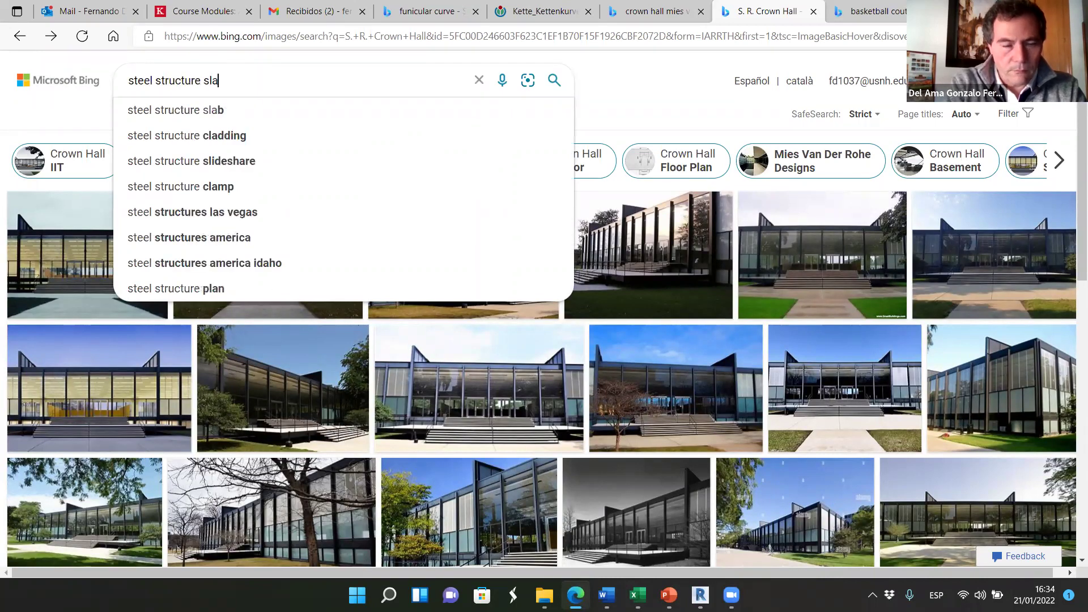
{"action": "type", "text": "b"}
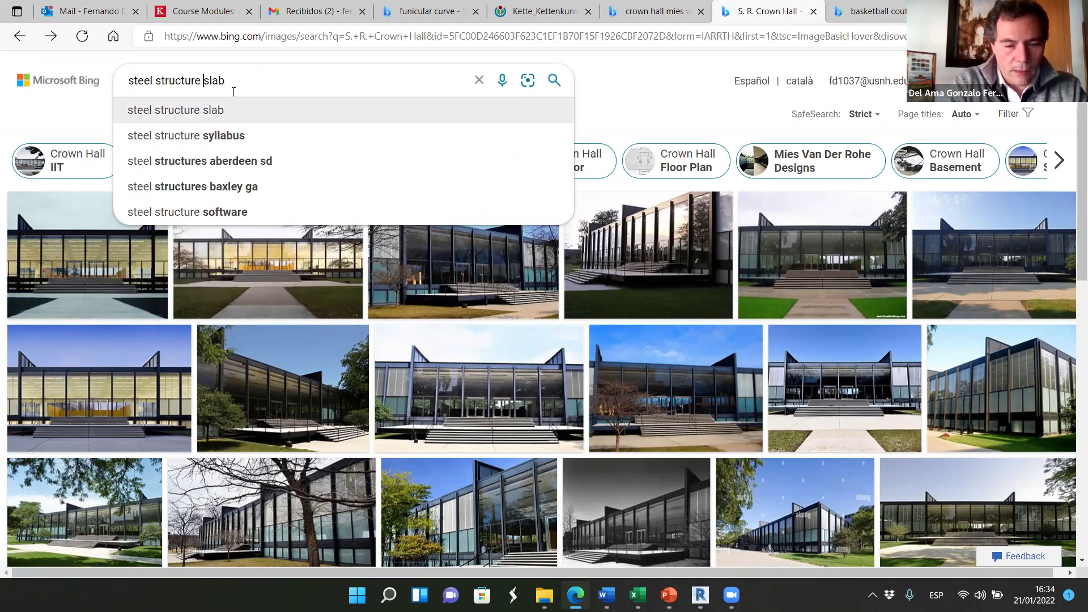
{"action": "key", "text": "ctrl+Left"}
{"action": "type", "text": ",etal dec"}
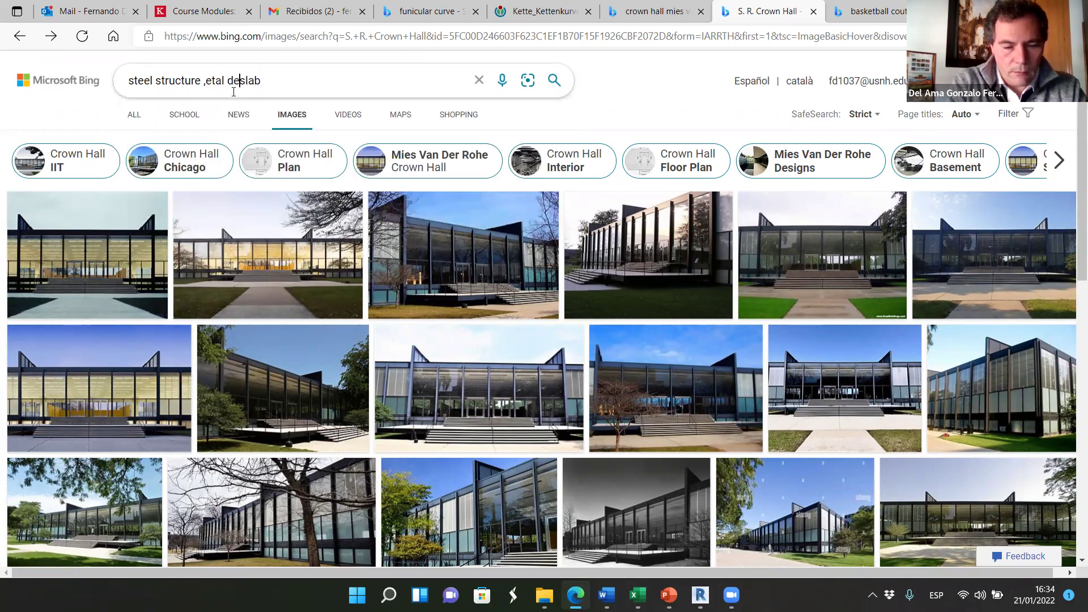
{"action": "type", "text": "k"}
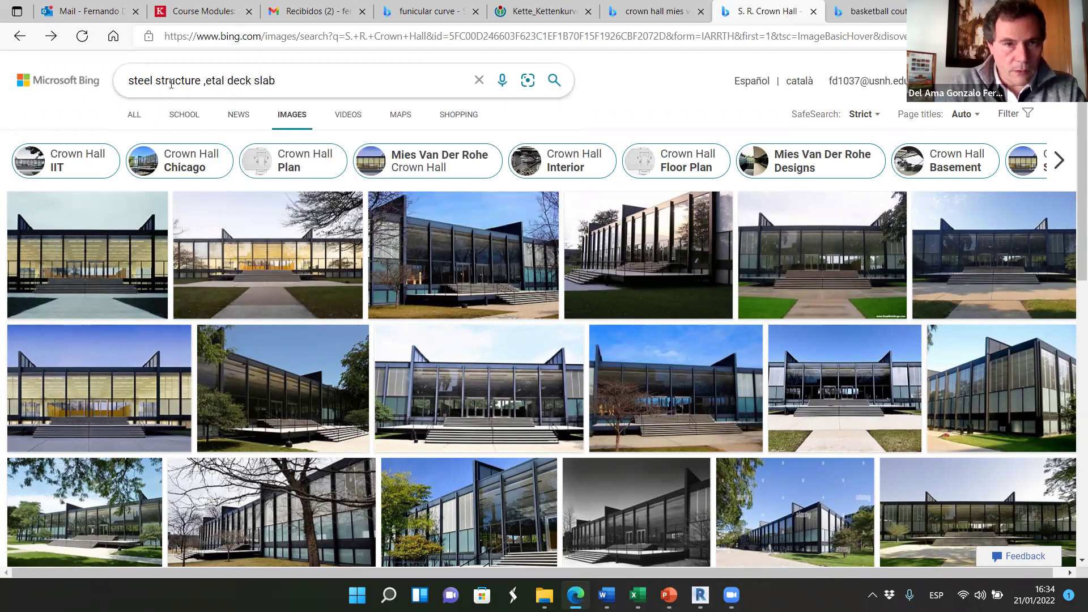
{"action": "key", "text": "BackSpace"}
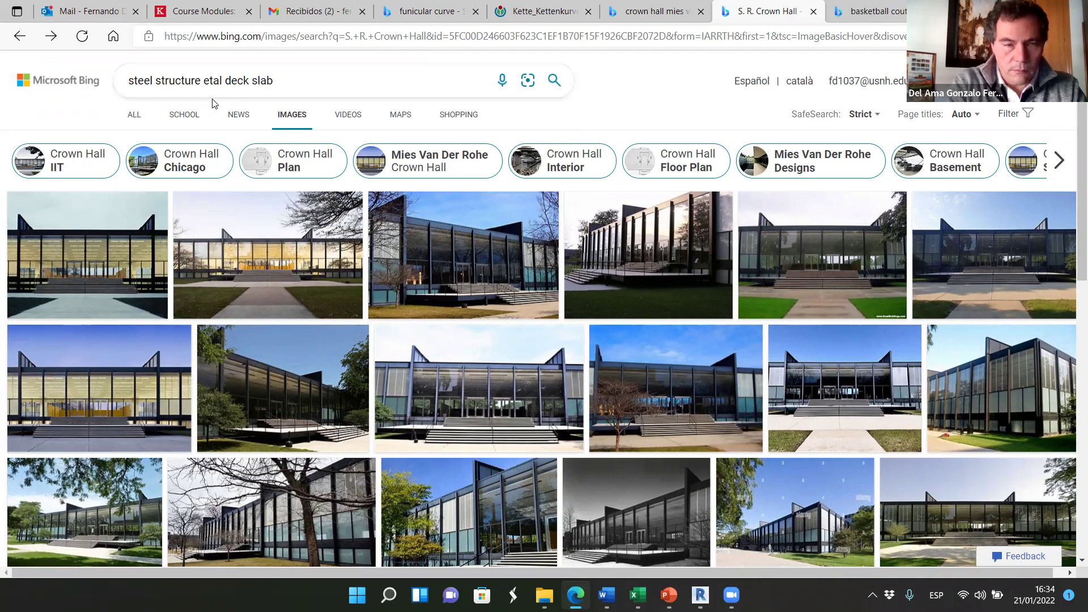
{"action": "type", "text": "m"}
{"action": "key", "text": "Return"}
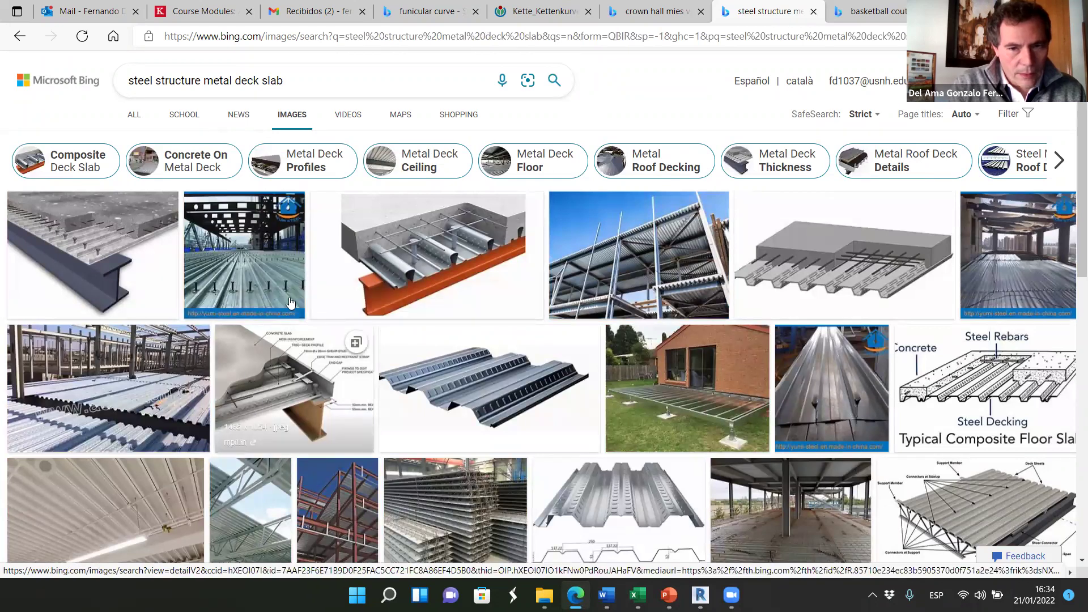
- Look through the image results and view the steel roof deck photo and a related photo of overhead construction beams
{"action": "scroll", "coordinate": [266, 340], "scroll_direction": "down", "scroll_amount": 5}
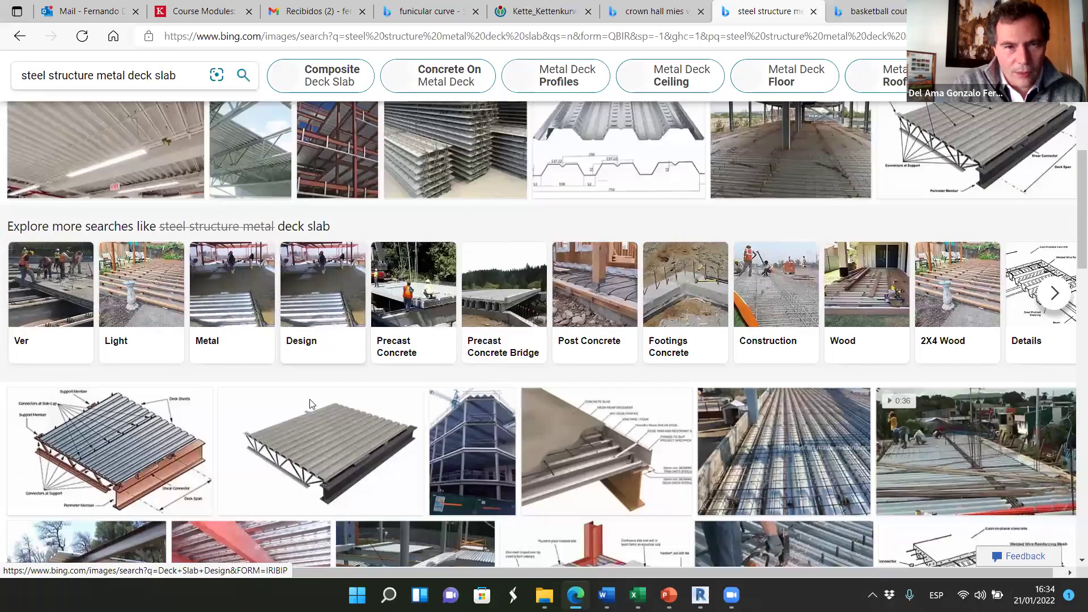
{"action": "scroll", "coordinate": [310, 403], "scroll_direction": "up", "scroll_amount": 3}
{"action": "left_click", "coordinate": [309, 404]}
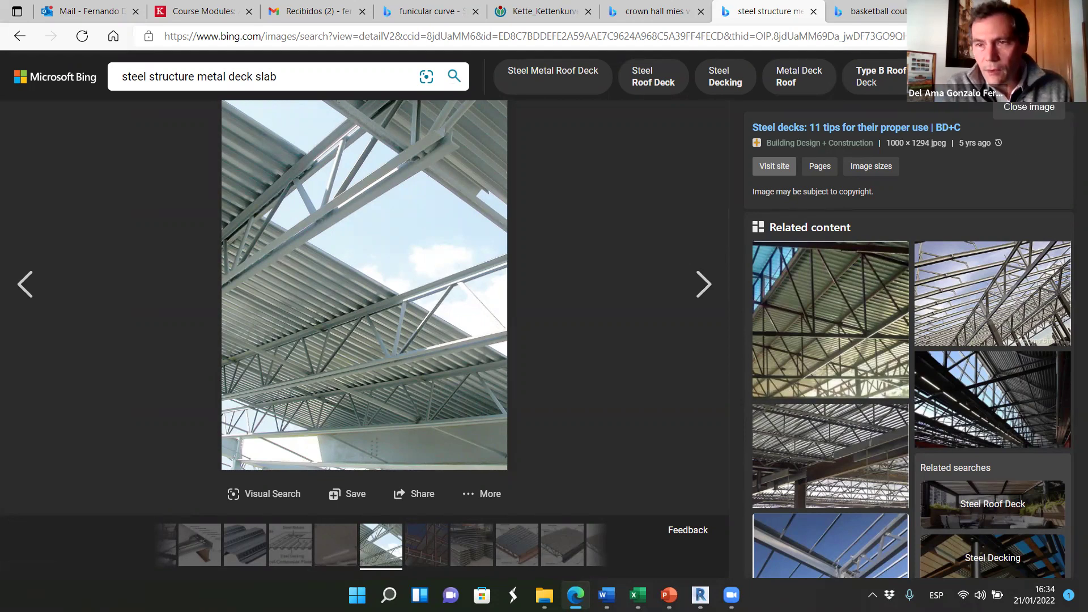
{"action": "left_click", "coordinate": [937, 299]}
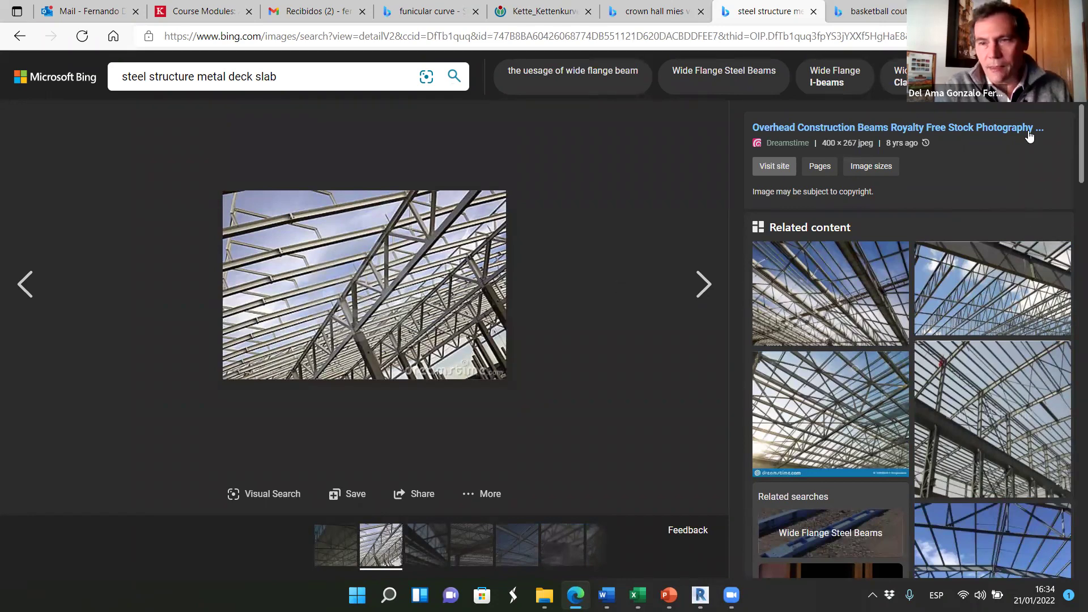
{"action": "left_click", "coordinate": [532, 339]}
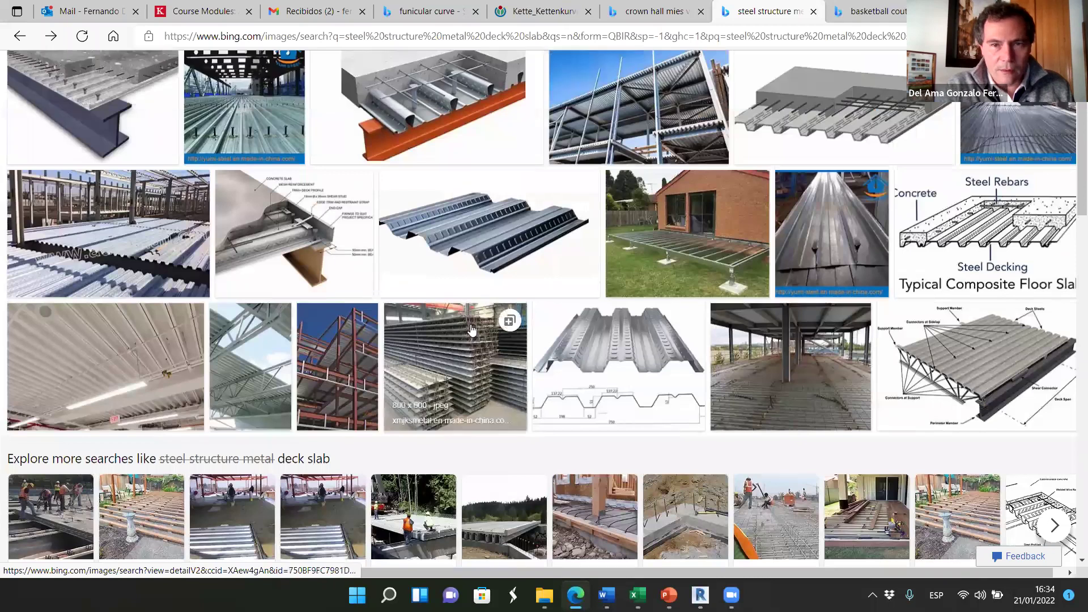
- Return to the metal deck results and view the photo of the long-span composite steel deck ceiling
{"action": "scroll", "coordinate": [408, 309], "scroll_direction": "up", "scroll_amount": 3}
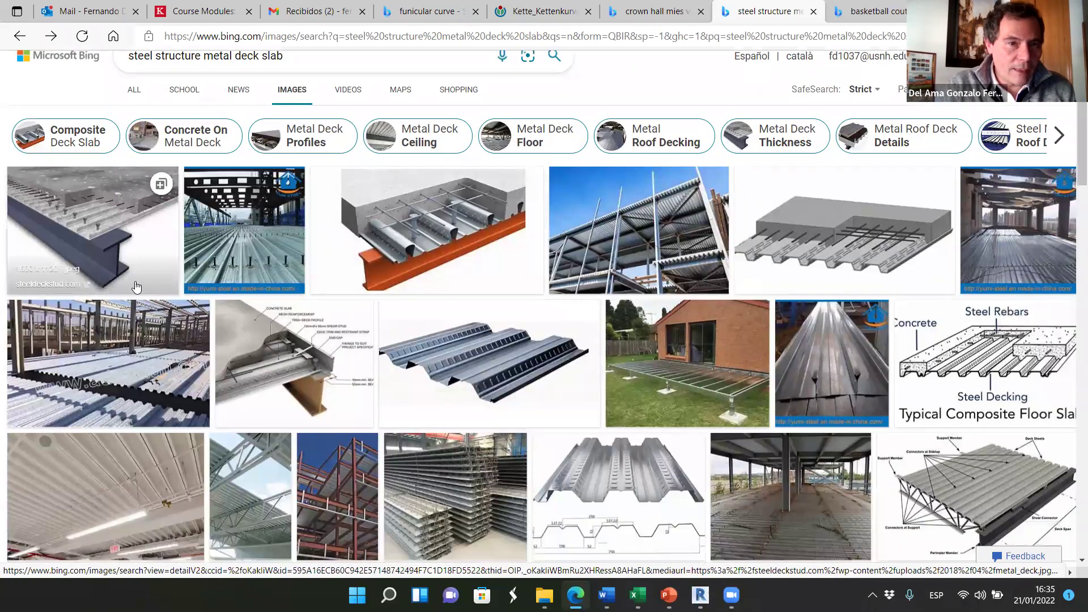
{"action": "scroll", "coordinate": [182, 305], "scroll_direction": "down", "scroll_amount": 3}
{"action": "scroll", "coordinate": [183, 305], "scroll_direction": "down", "scroll_amount": 3}
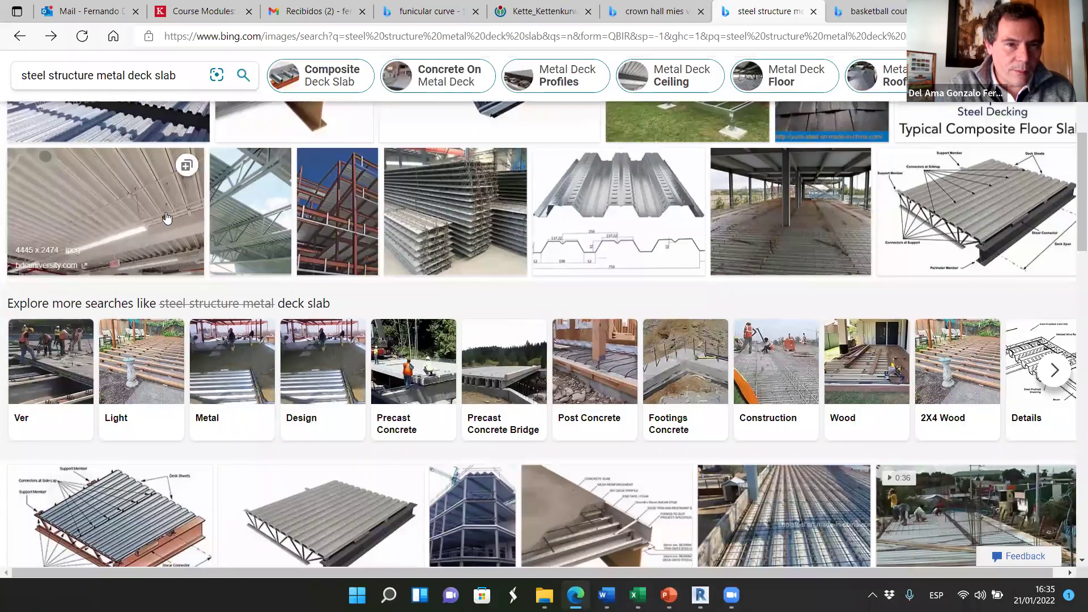
{"action": "left_click", "coordinate": [187, 266]}
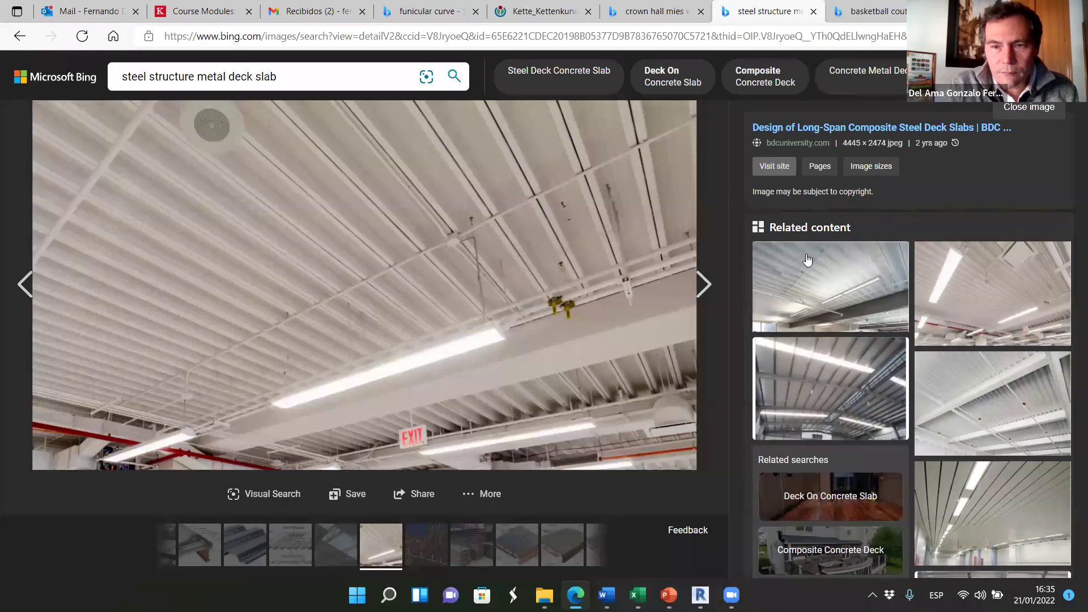
{"action": "key", "text": "alt+Left"}
- Browse further results and enlarge the photo of red steel beams carrying a metal deck above brick walls
{"action": "scroll", "coordinate": [363, 368], "scroll_direction": "down", "scroll_amount": 1}
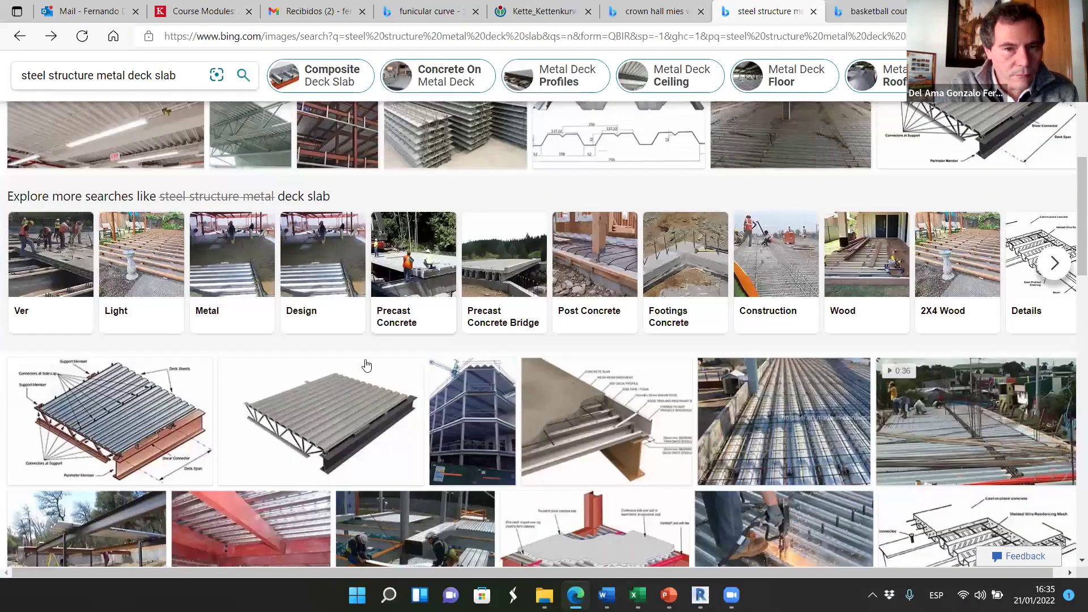
{"action": "scroll", "coordinate": [364, 363], "scroll_direction": "down", "scroll_amount": 1}
{"action": "scroll", "coordinate": [398, 312], "scroll_direction": "down", "scroll_amount": 1}
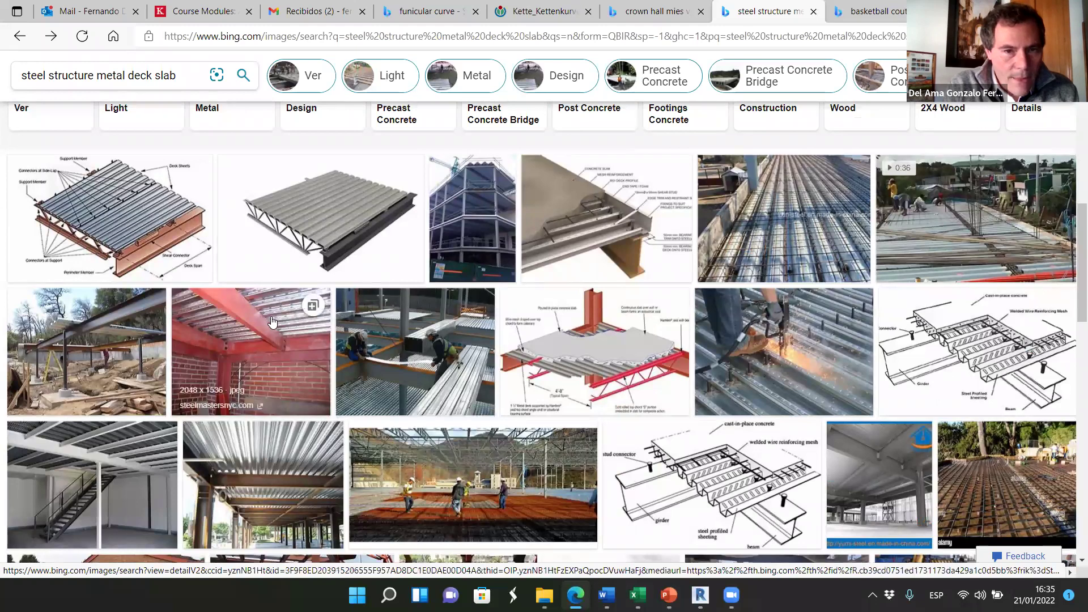
{"action": "left_click", "coordinate": [275, 300]}
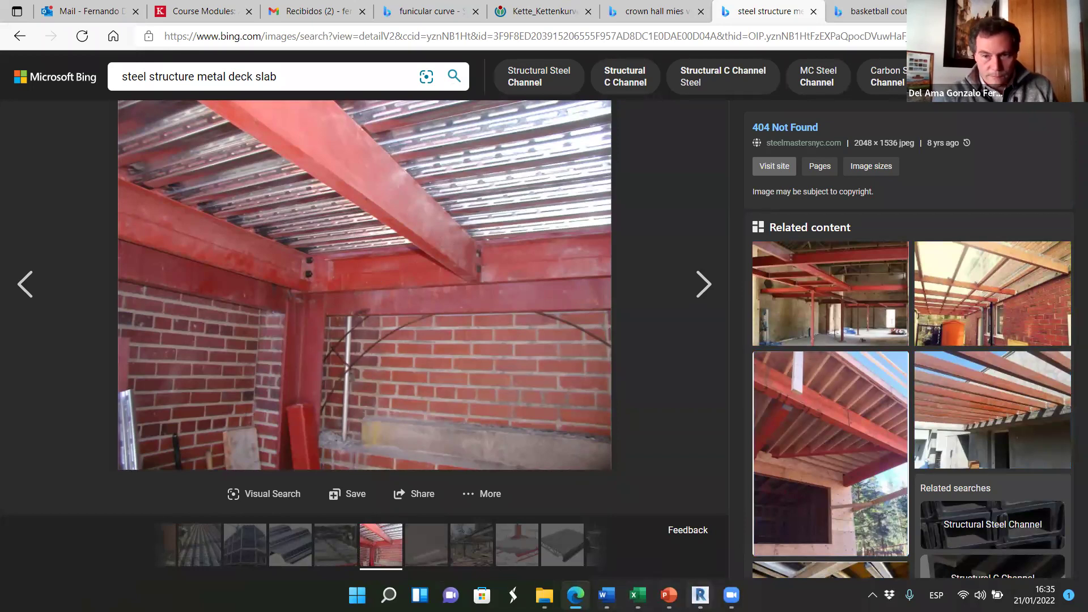
- Switch back to Revit and open the Level 15 floor plan to show the whole framing layout
{"action": "key", "text": "alt+Tab"}
{"action": "scroll", "coordinate": [493, 419], "scroll_direction": "down", "scroll_amount": 5}
{"action": "scroll", "coordinate": [512, 357], "scroll_direction": "up", "scroll_amount": 4}
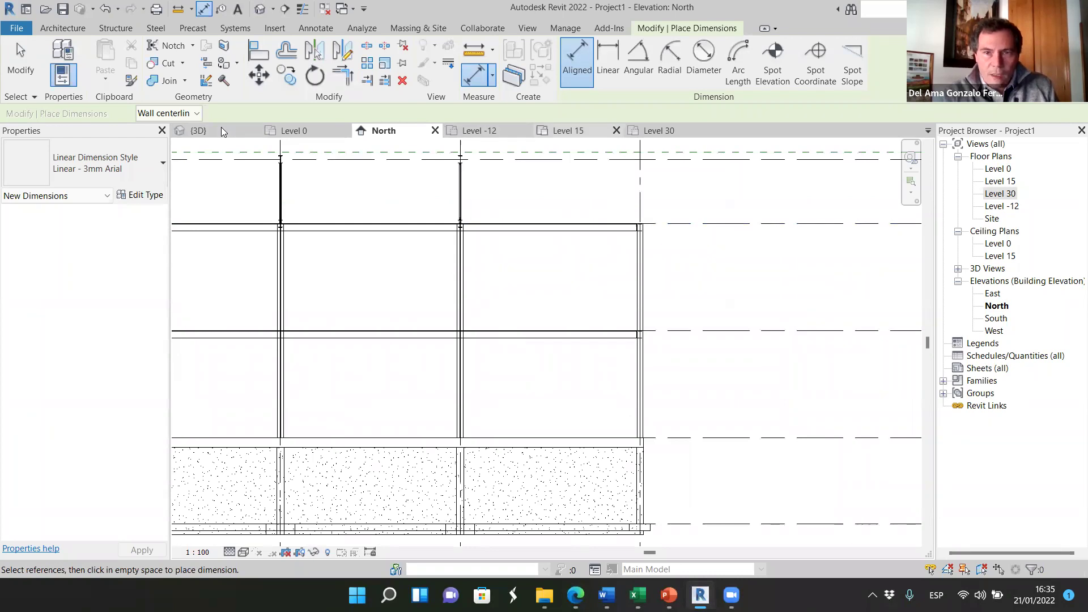
{"action": "left_click", "coordinate": [569, 131]}
{"action": "scroll", "coordinate": [536, 278], "scroll_direction": "down", "scroll_amount": 5}
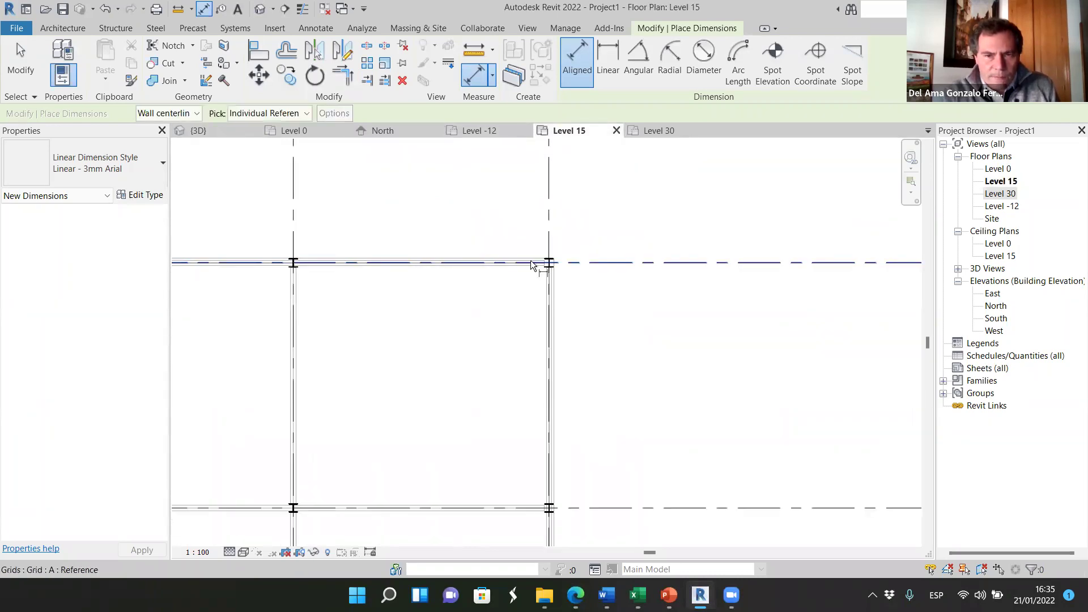
{"action": "scroll", "coordinate": [505, 391], "scroll_direction": "down", "scroll_amount": 3}
{"action": "scroll", "coordinate": [518, 438], "scroll_direction": "up", "scroll_amount": 2}
{"action": "scroll", "coordinate": [518, 442], "scroll_direction": "down", "scroll_amount": 1}
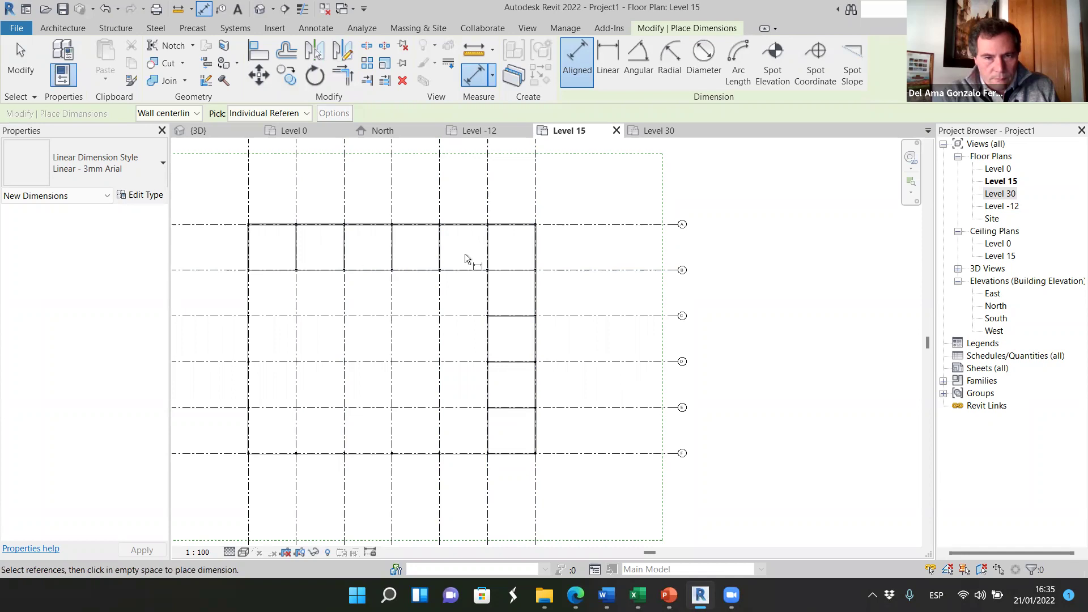
- Add automatic beam systems of W310X38.7 beams at 6' fixed spacing to the four east-edge bays between grids B and F on Level 15
{"action": "left_click", "coordinate": [115, 28]}
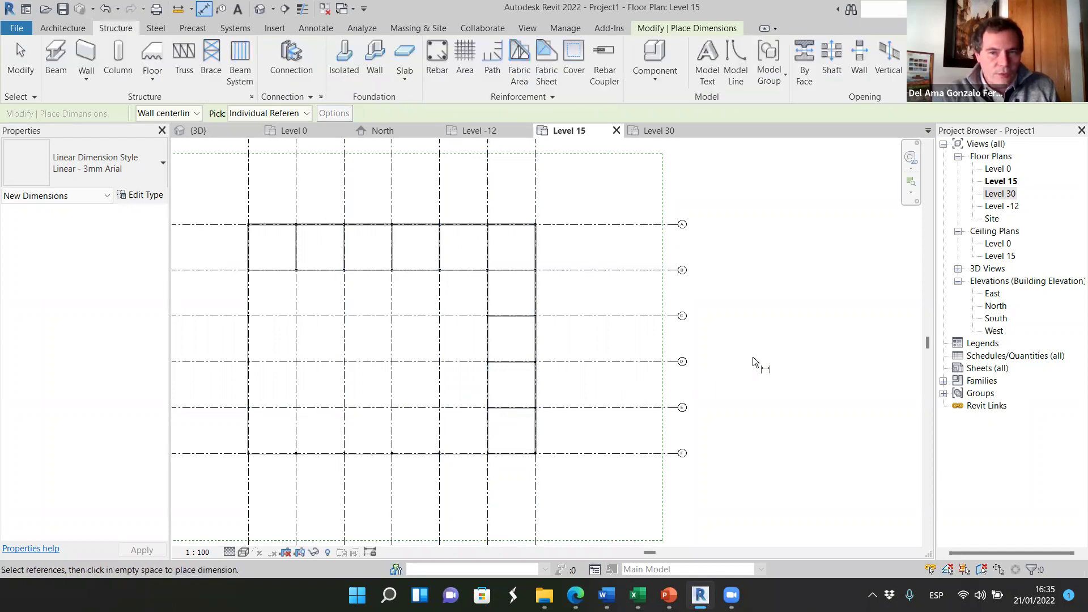
{"action": "key", "text": "Escape"}
{"action": "key", "text": "Escape"}
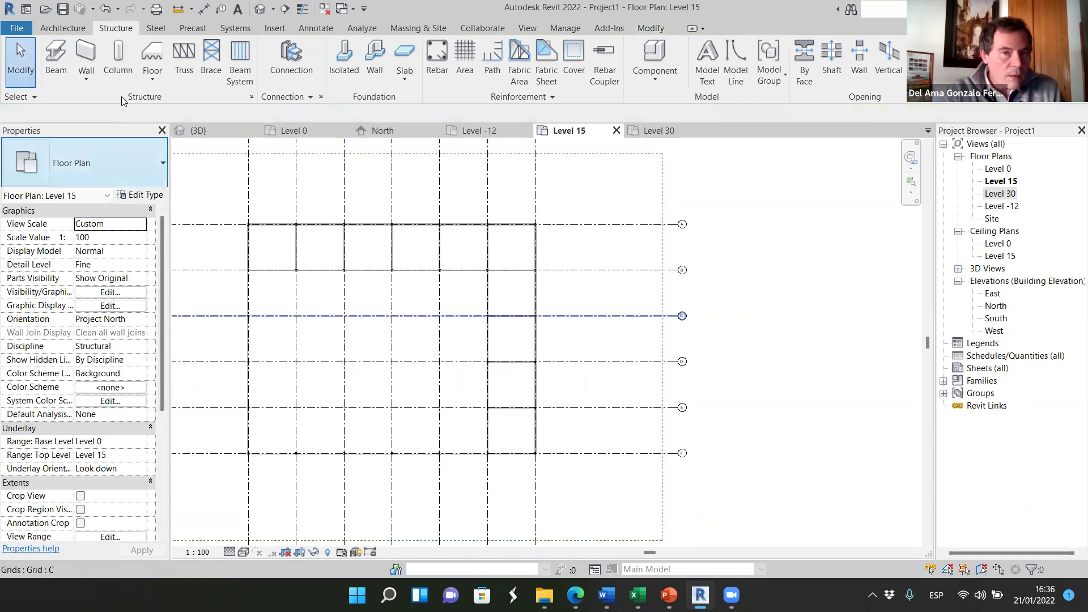
{"action": "left_click", "coordinate": [240, 54]}
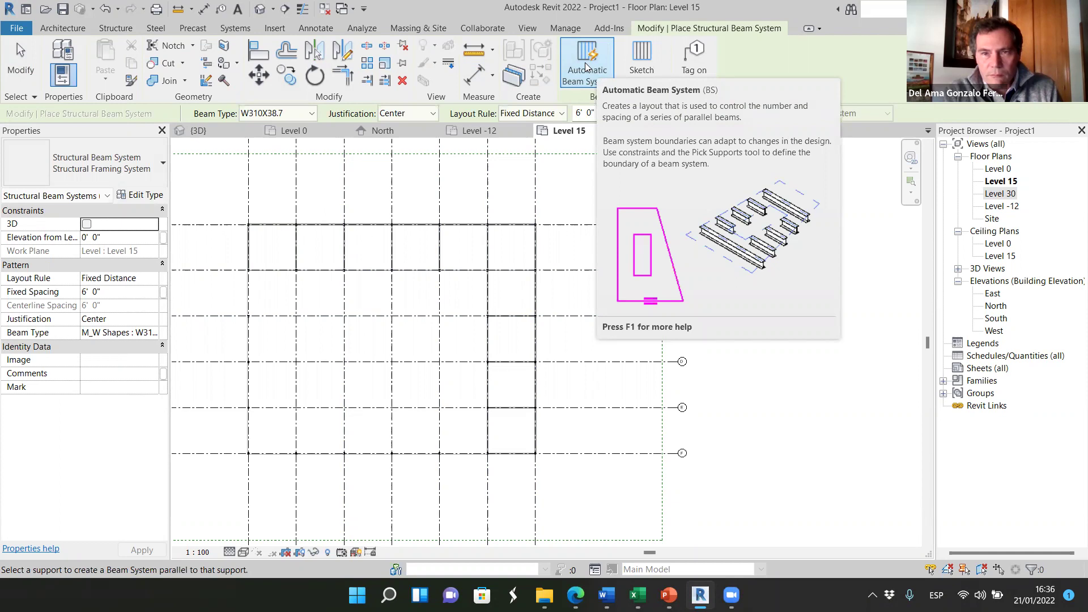
{"action": "scroll", "coordinate": [515, 424], "scroll_direction": "up", "scroll_amount": 2}
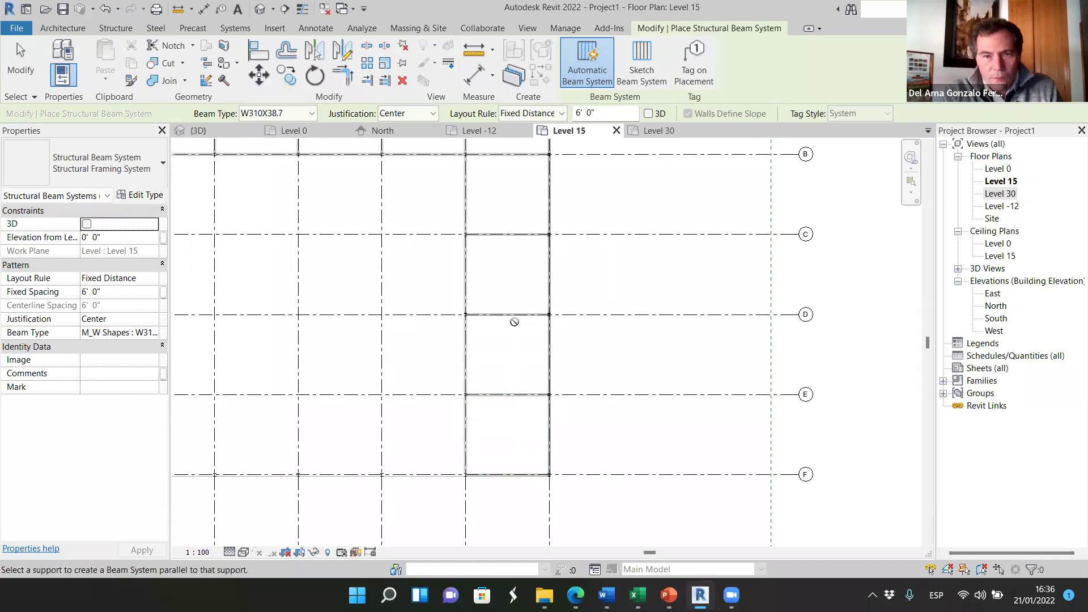
{"action": "left_click", "coordinate": [511, 395]}
{"action": "left_click", "coordinate": [506, 323]}
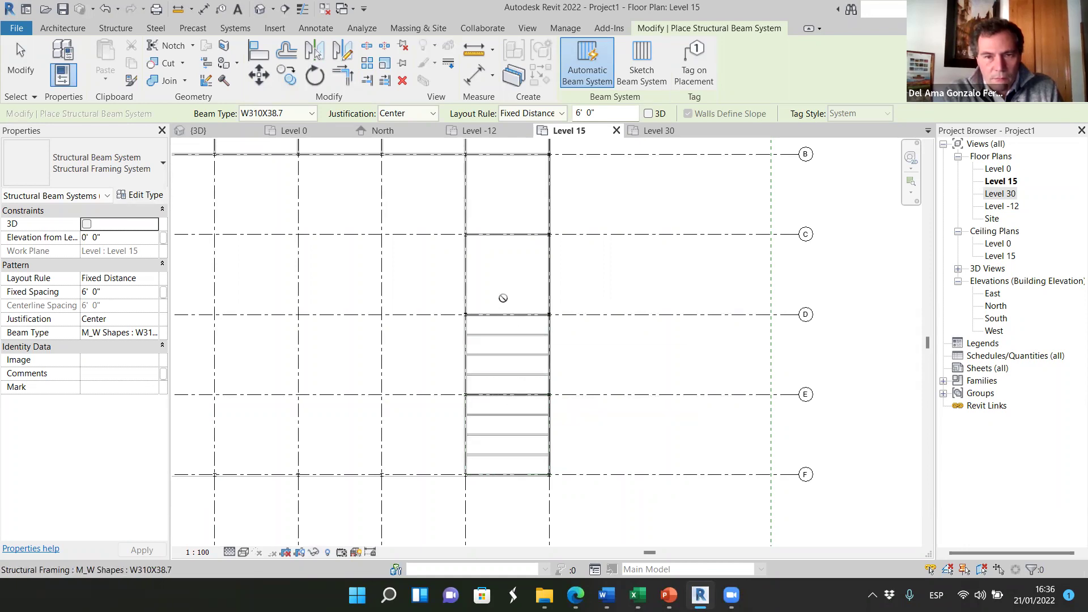
{"action": "left_click", "coordinate": [509, 268]}
{"action": "scroll", "coordinate": [512, 268], "scroll_direction": "down", "scroll_amount": 3}
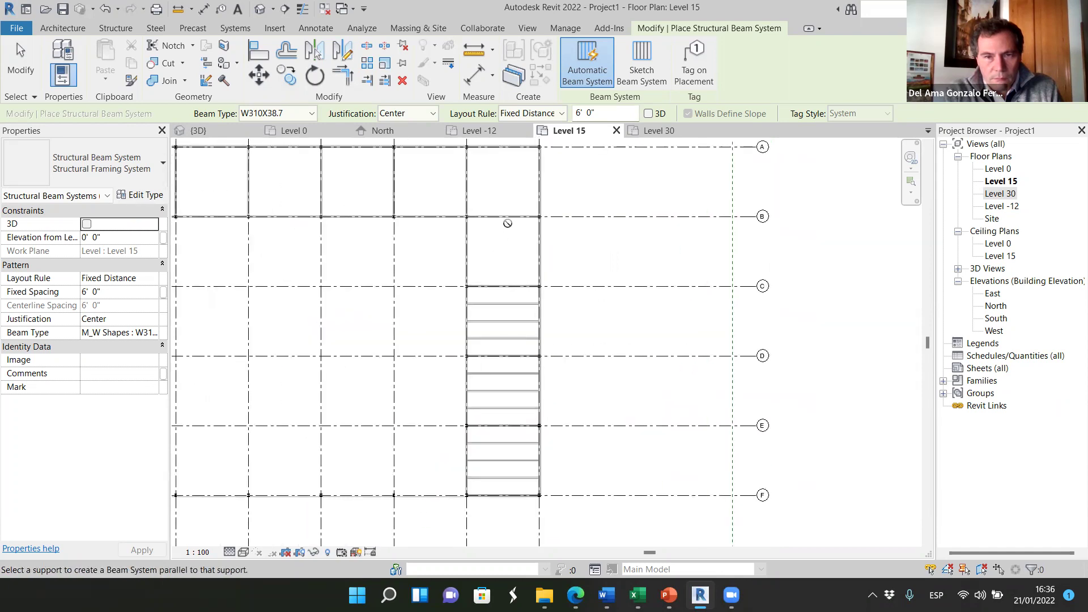
{"action": "left_click", "coordinate": [499, 255]}
{"action": "scroll", "coordinate": [499, 256], "scroll_direction": "down", "scroll_amount": 3}
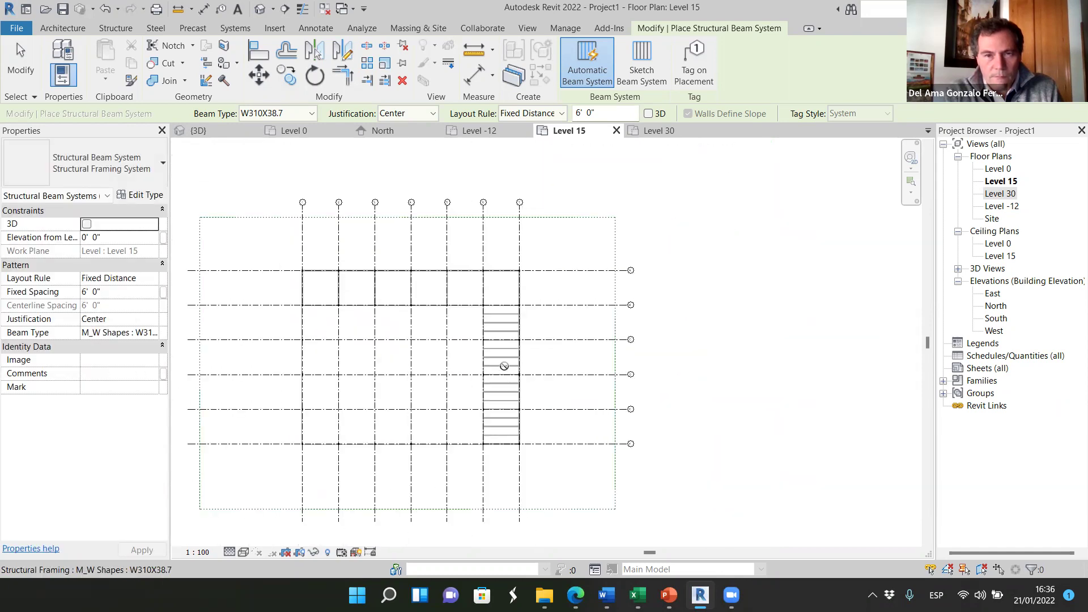
- Add automatic beam systems of W310X38.7 beams at 6' fixed spacing to the six bays between grids A and B on Level 15
{"action": "scroll", "coordinate": [499, 292], "scroll_direction": "up", "scroll_amount": 5}
{"action": "left_click", "coordinate": [498, 285]}
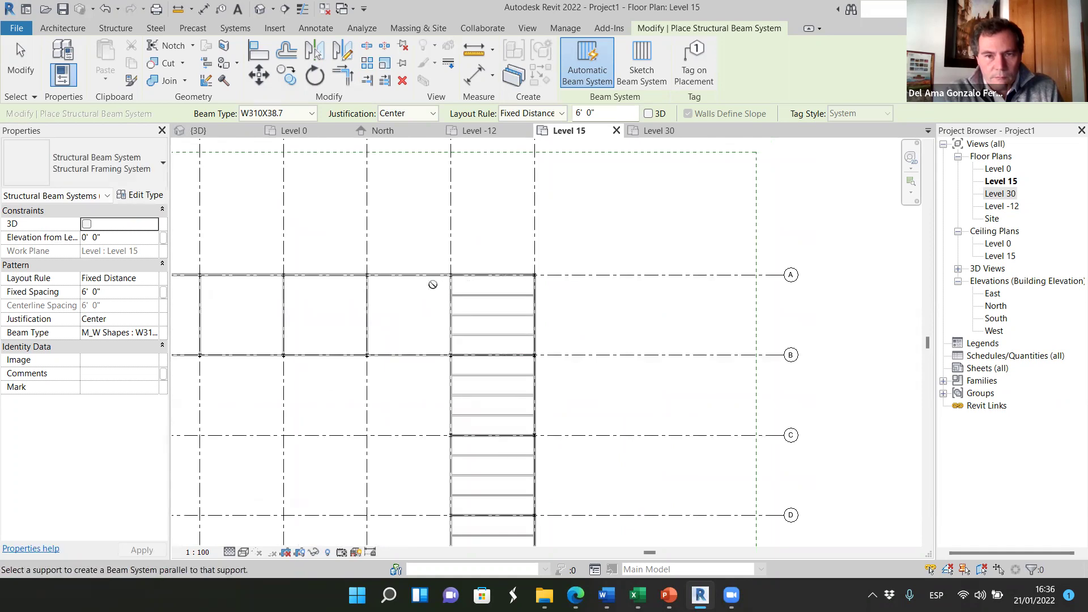
{"action": "left_click", "coordinate": [414, 285]}
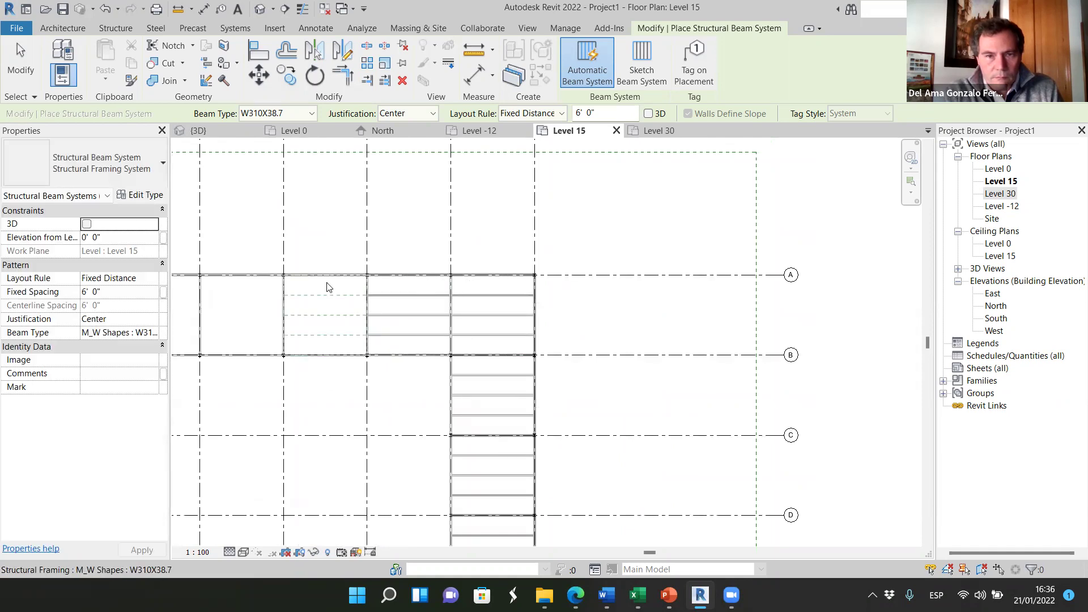
{"action": "left_click", "coordinate": [298, 303]}
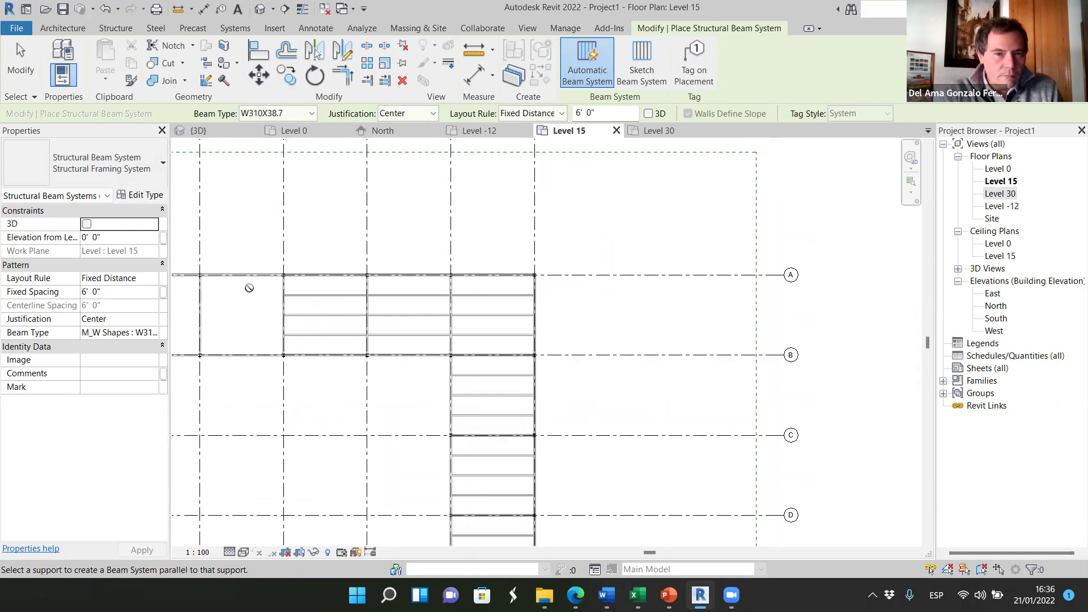
{"action": "left_click", "coordinate": [364, 350]}
{"action": "scroll", "coordinate": [681, 351], "scroll_direction": "down", "scroll_amount": 2}
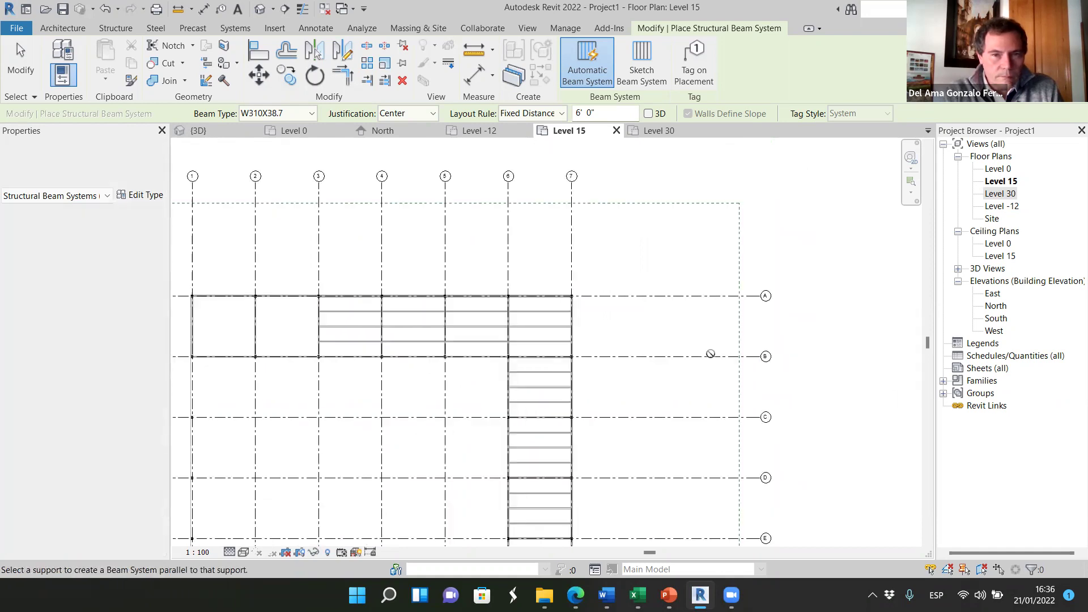
{"action": "scroll", "coordinate": [452, 327], "scroll_direction": "up", "scroll_amount": 3}
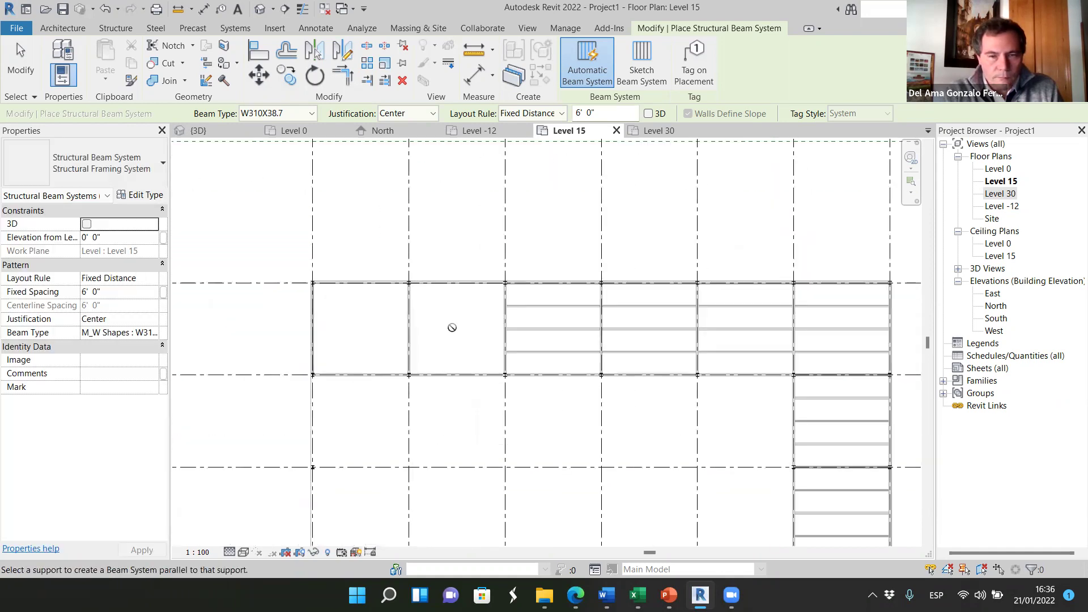
{"action": "left_click", "coordinate": [459, 294]}
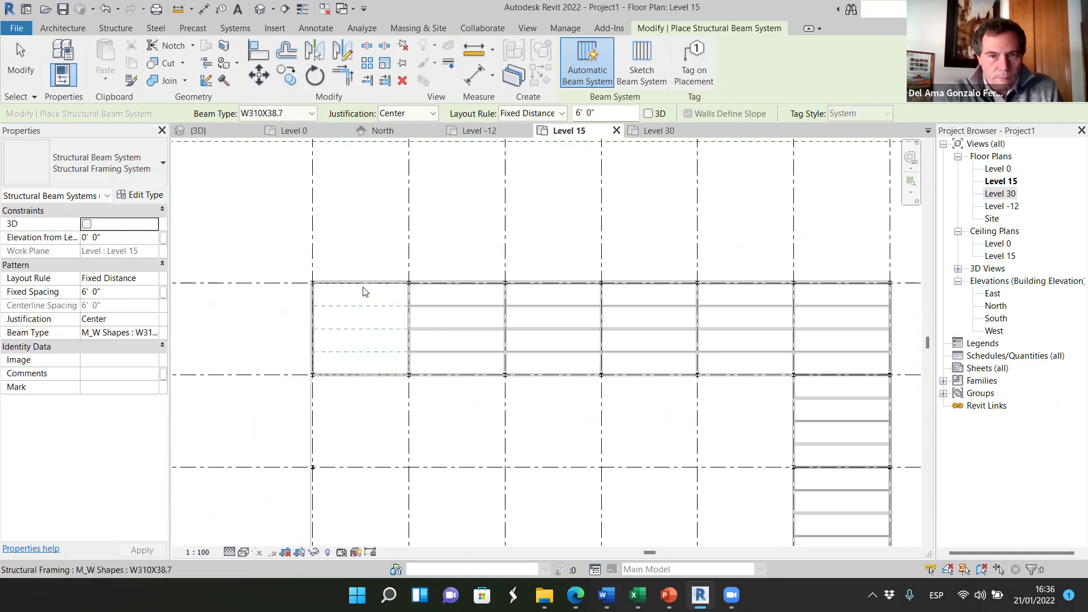
{"action": "left_click", "coordinate": [303, 344]}
{"action": "scroll", "coordinate": [268, 340], "scroll_direction": "down", "scroll_amount": 3}
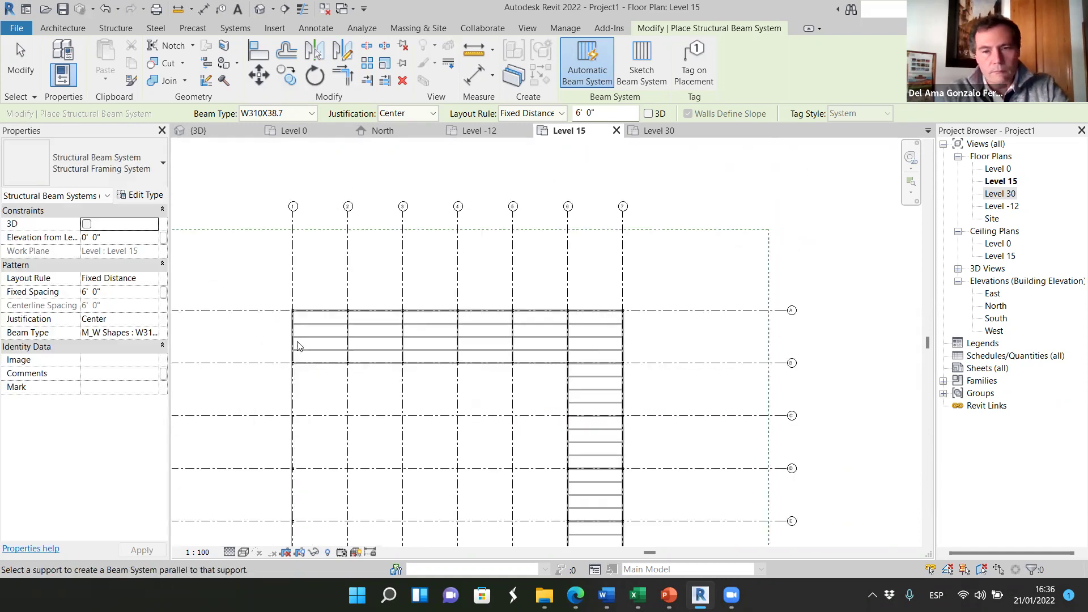
{"action": "key", "text": "Escape"}
{"action": "key", "text": "Escape"}
- Change the beam system between grids 5 and 6 in the A-B row to the Fixed Number layout rule with 8 lines
{"action": "scroll", "coordinate": [529, 412], "scroll_direction": "up", "scroll_amount": 3}
{"action": "scroll", "coordinate": [519, 408], "scroll_direction": "down", "scroll_amount": 4}
{"action": "scroll", "coordinate": [537, 385], "scroll_direction": "up", "scroll_amount": 5}
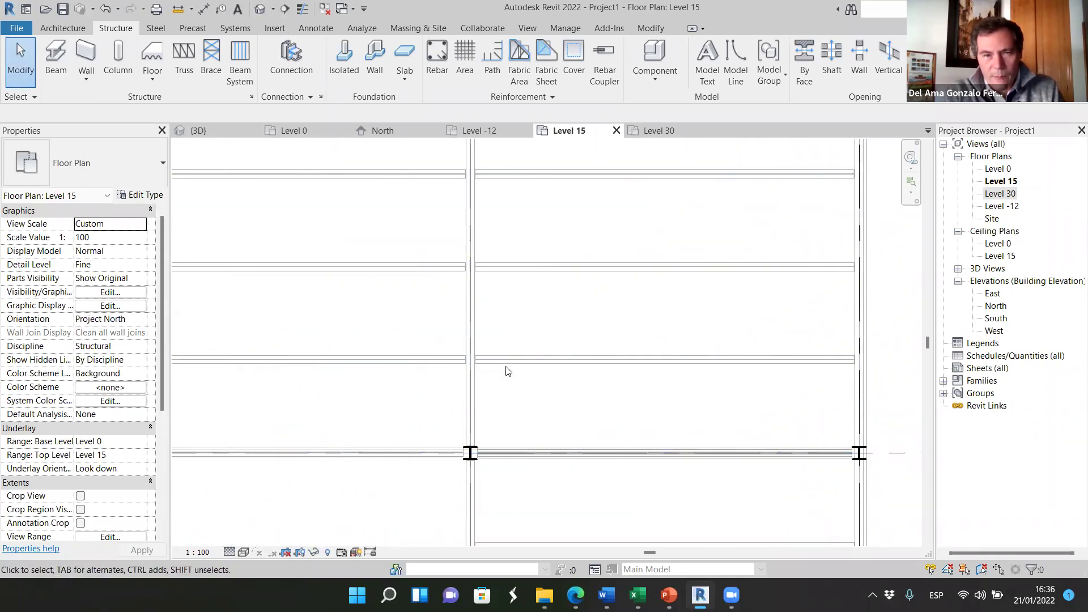
{"action": "scroll", "coordinate": [628, 370], "scroll_direction": "down", "scroll_amount": 2}
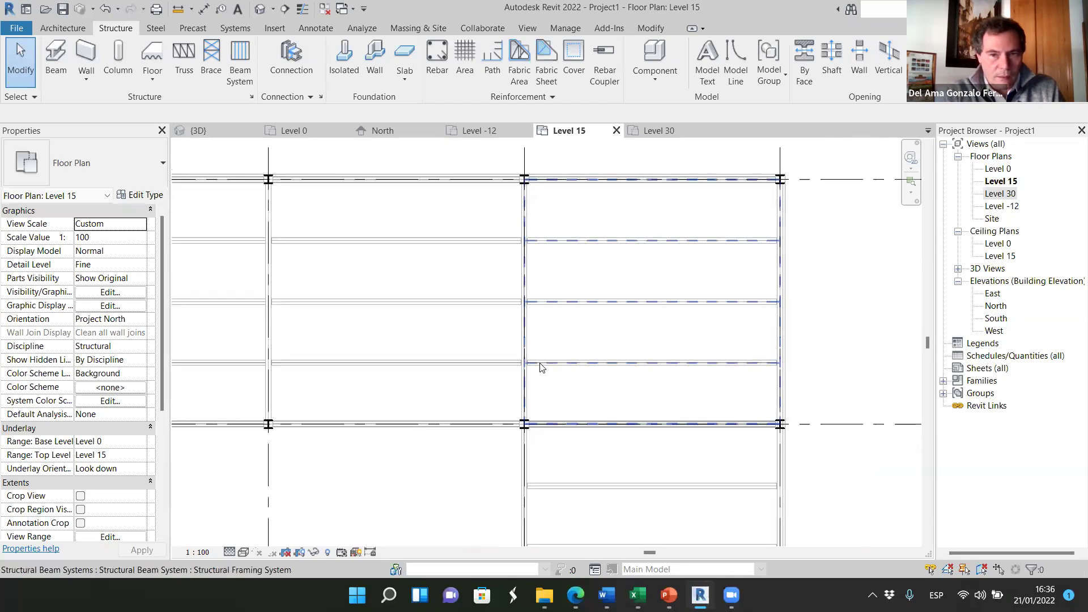
{"action": "scroll", "coordinate": [512, 367], "scroll_direction": "up", "scroll_amount": 2}
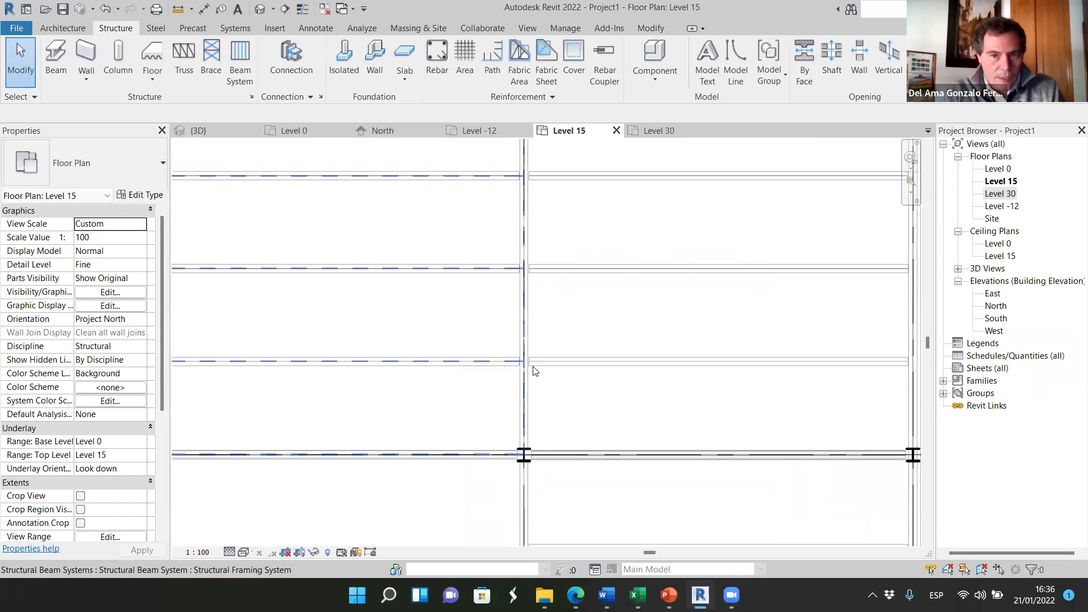
{"action": "left_click", "coordinate": [500, 366]}
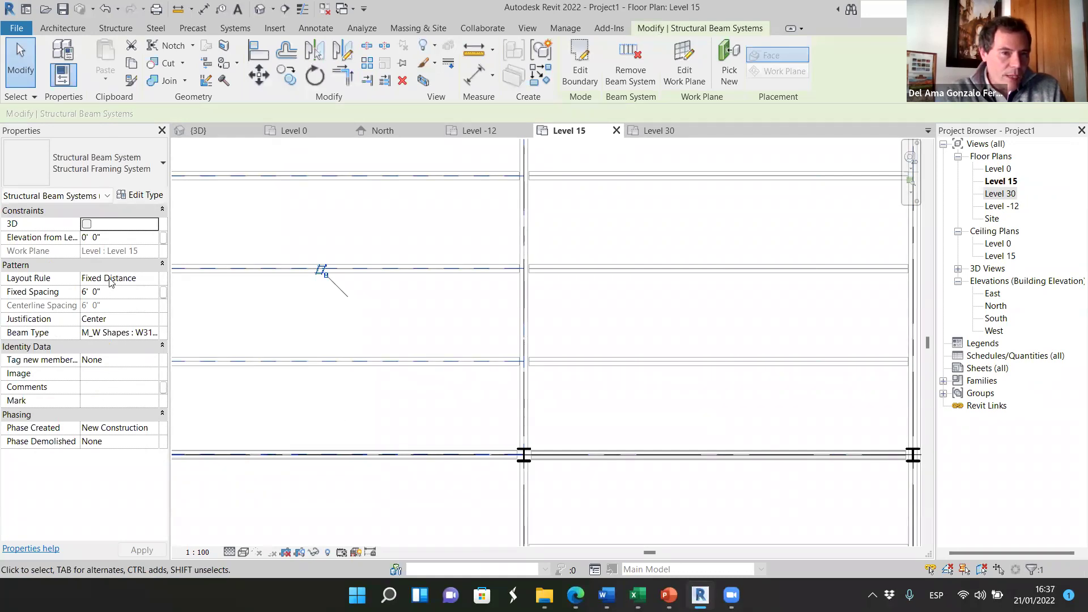
{"action": "left_click", "coordinate": [145, 280]}
{"action": "left_click", "coordinate": [145, 280]}
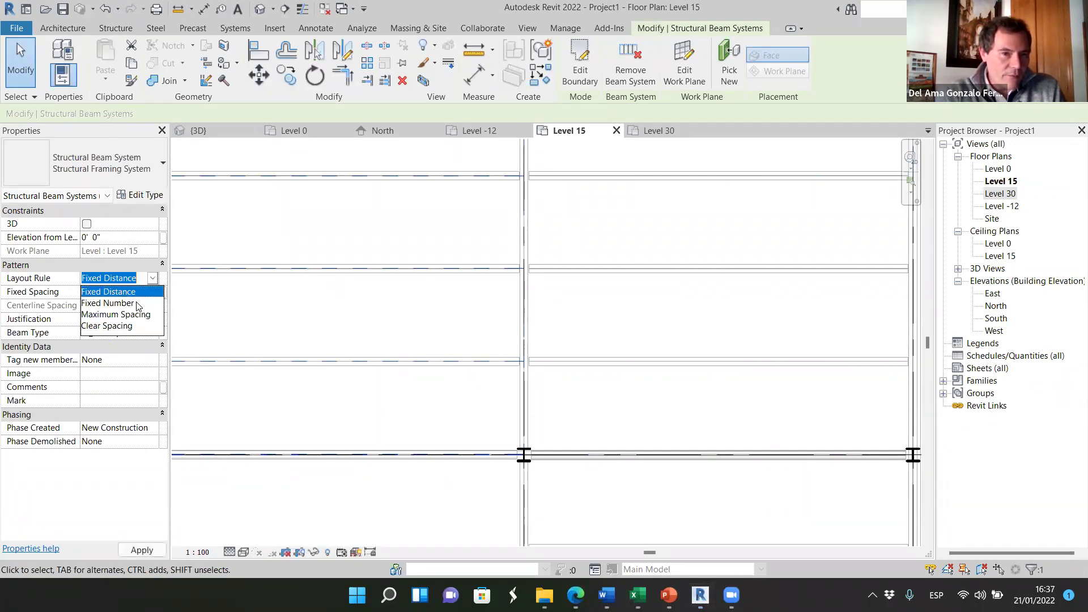
{"action": "left_click", "coordinate": [106, 303]}
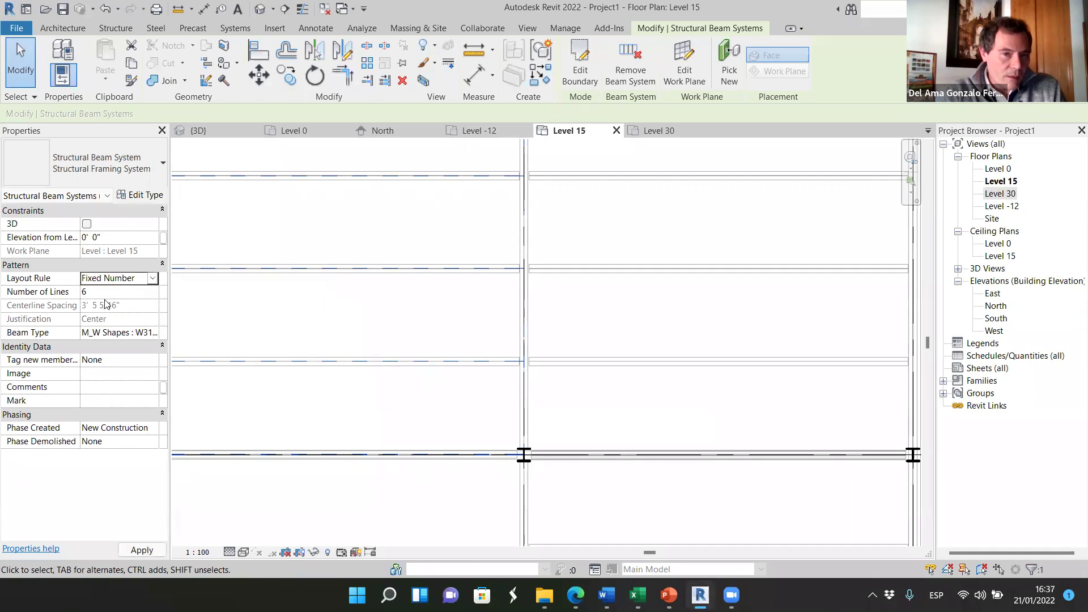
{"action": "left_click", "coordinate": [93, 293]}
{"action": "type", "text": "8"}
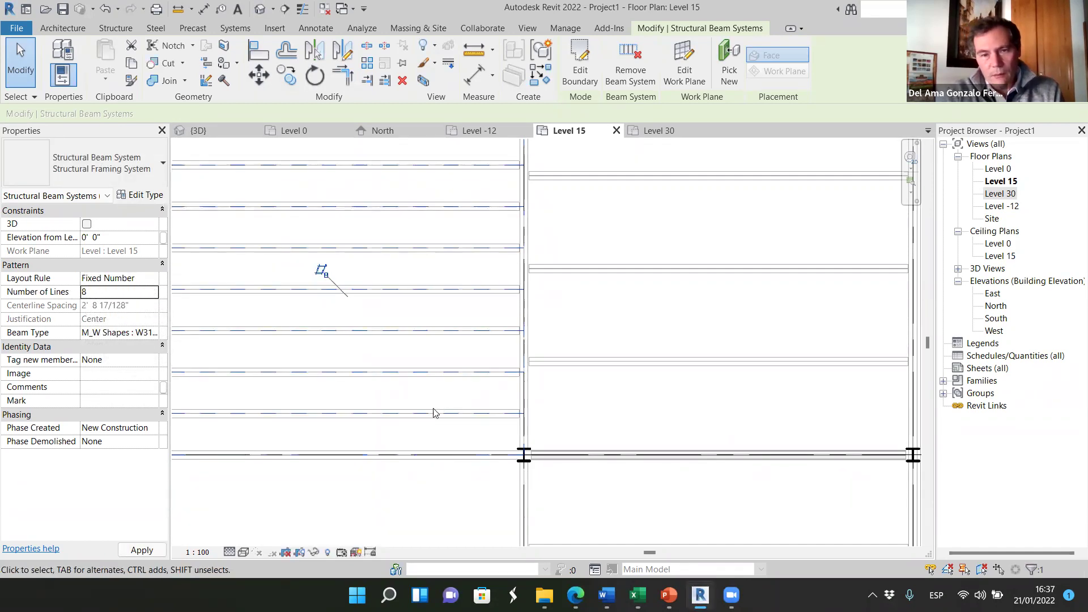
{"action": "left_click", "coordinate": [452, 343]}
- Reduce the number of lines of the beam system between grids 5 and 6 to 6
{"action": "scroll", "coordinate": [470, 351], "scroll_direction": "down", "scroll_amount": 3}
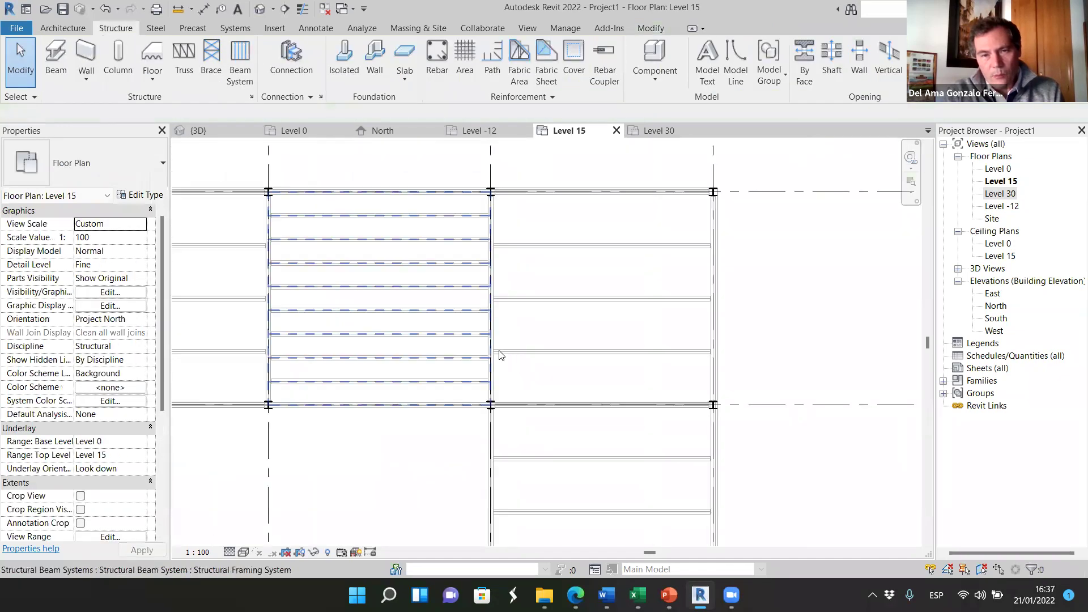
{"action": "scroll", "coordinate": [504, 321], "scroll_direction": "up", "scroll_amount": 2}
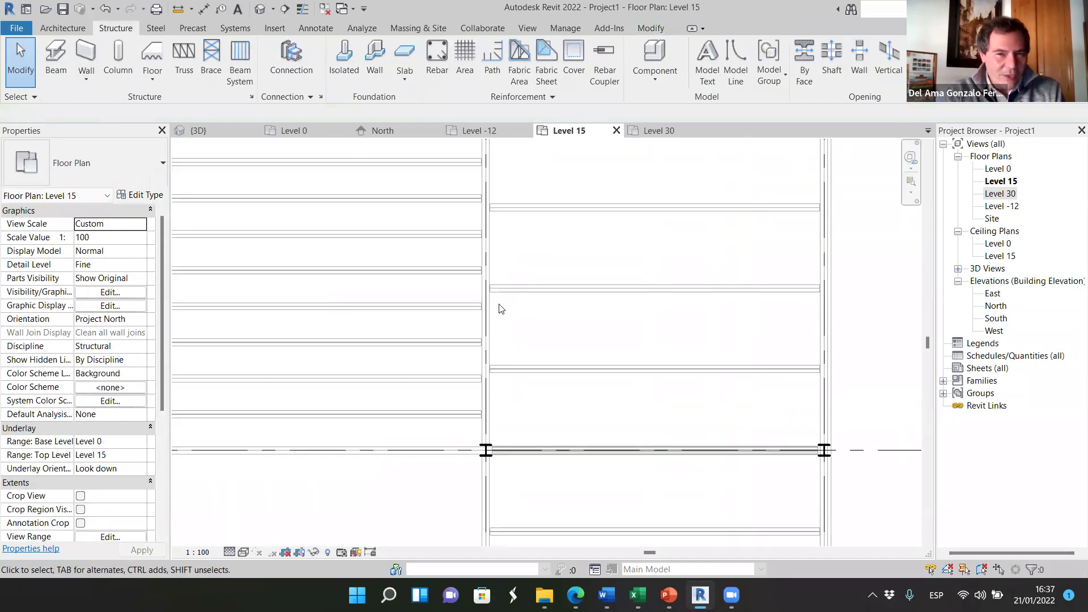
{"action": "scroll", "coordinate": [501, 309], "scroll_direction": "down", "scroll_amount": 3}
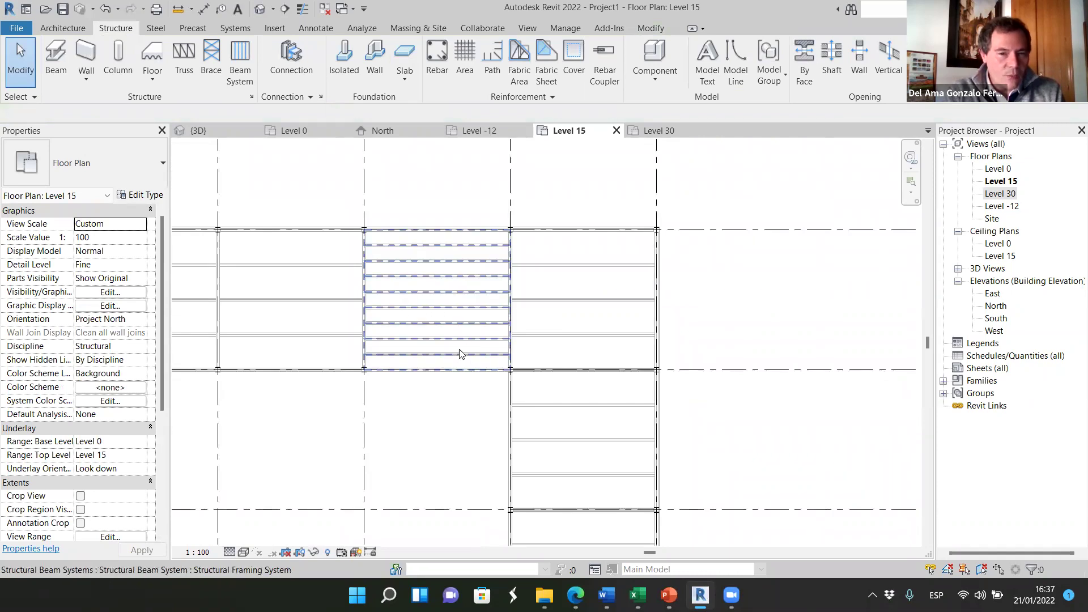
{"action": "scroll", "coordinate": [456, 305], "scroll_direction": "up", "scroll_amount": 1}
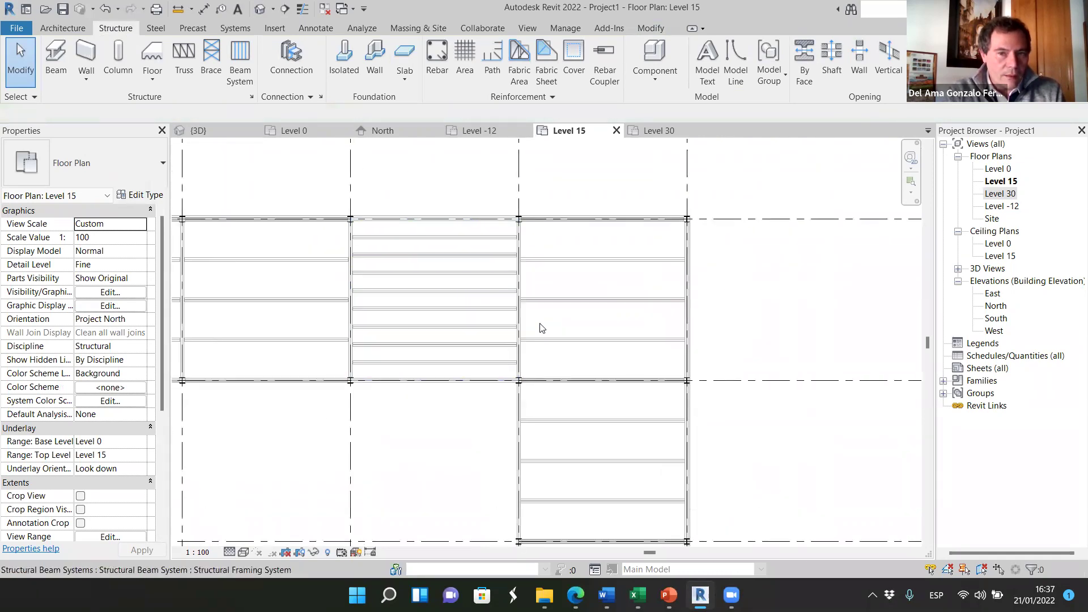
{"action": "scroll", "coordinate": [563, 309], "scroll_direction": "down", "scroll_amount": 2}
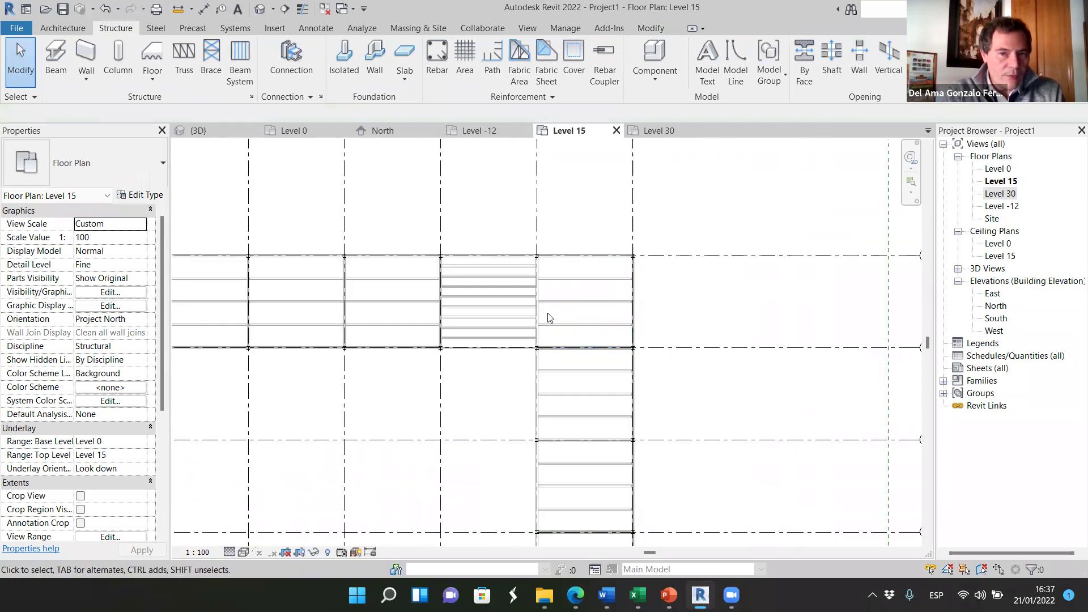
{"action": "scroll", "coordinate": [543, 307], "scroll_direction": "down", "scroll_amount": 2}
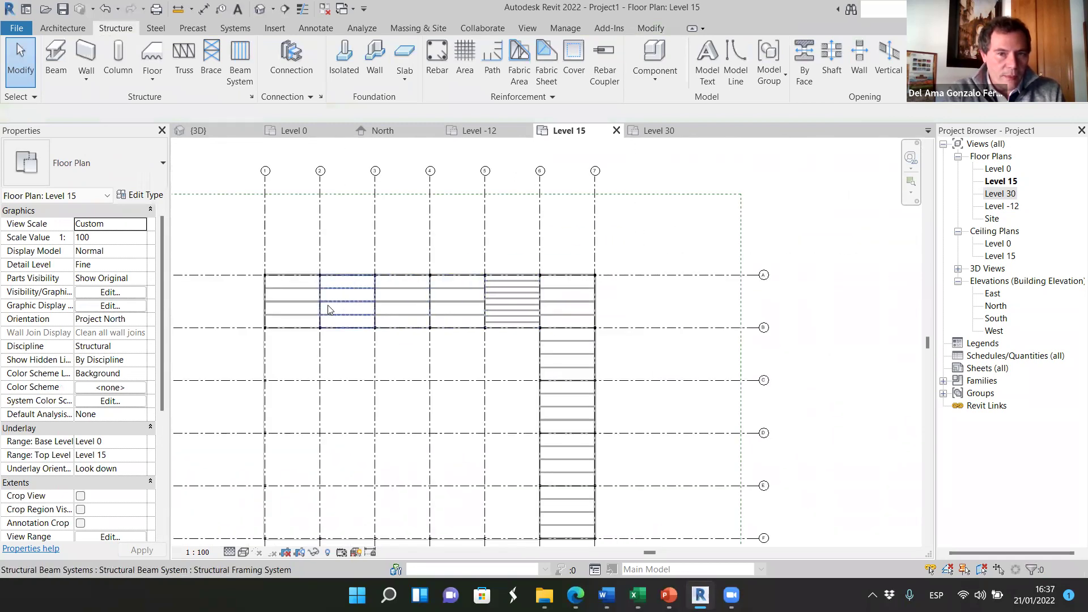
{"action": "scroll", "coordinate": [330, 311], "scroll_direction": "up", "scroll_amount": 2}
{"action": "scroll", "coordinate": [595, 291], "scroll_direction": "up", "scroll_amount": 5}
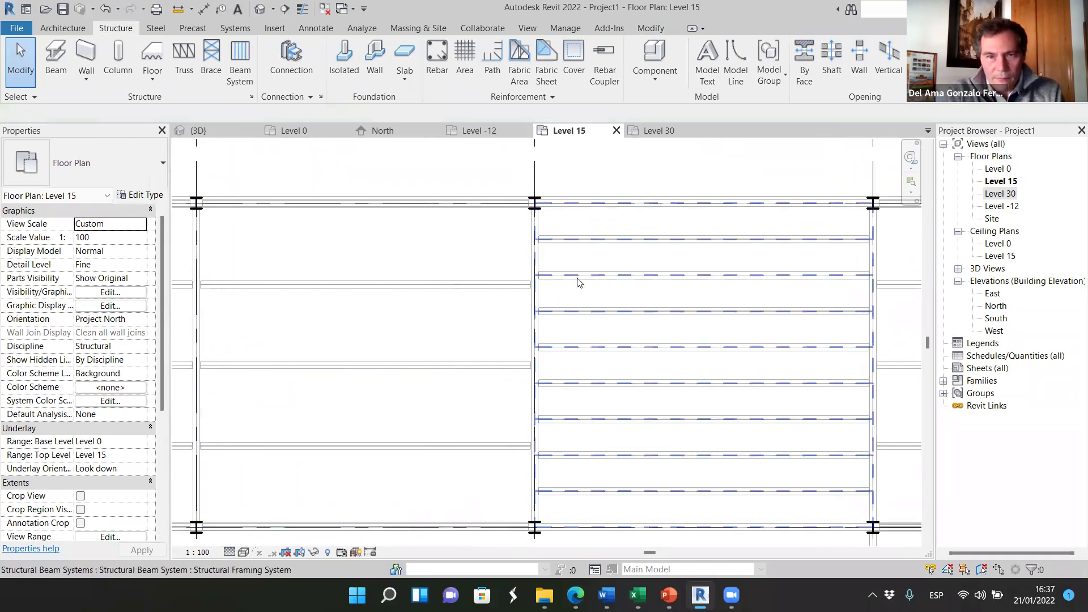
{"action": "left_click", "coordinate": [681, 340]}
{"action": "left_click", "coordinate": [108, 291]}
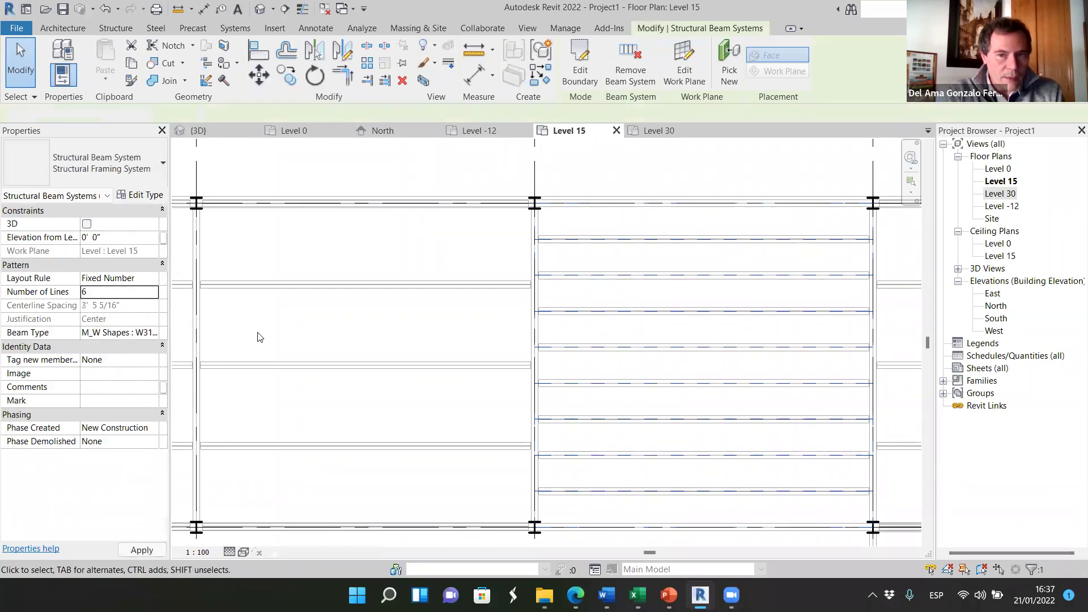
{"action": "left_click", "coordinate": [476, 353]}
- Set the three beam systems between grids 2 and 5 in the A-B row to the Fixed Number layout rule with 6 lines
{"action": "scroll", "coordinate": [496, 358], "scroll_direction": "down", "scroll_amount": 4}
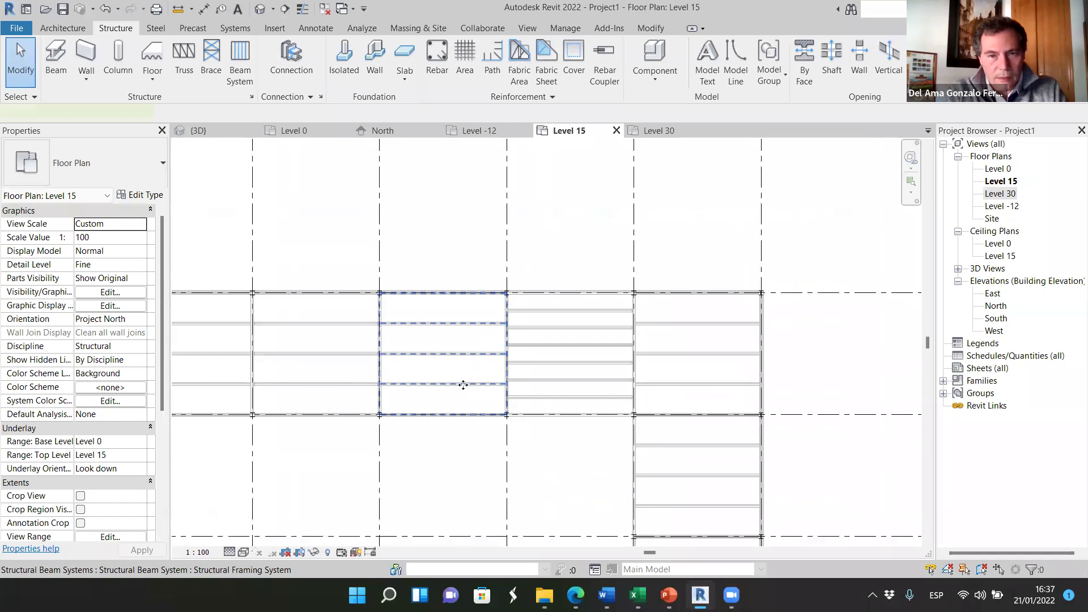
{"action": "left_click", "coordinate": [463, 385]}
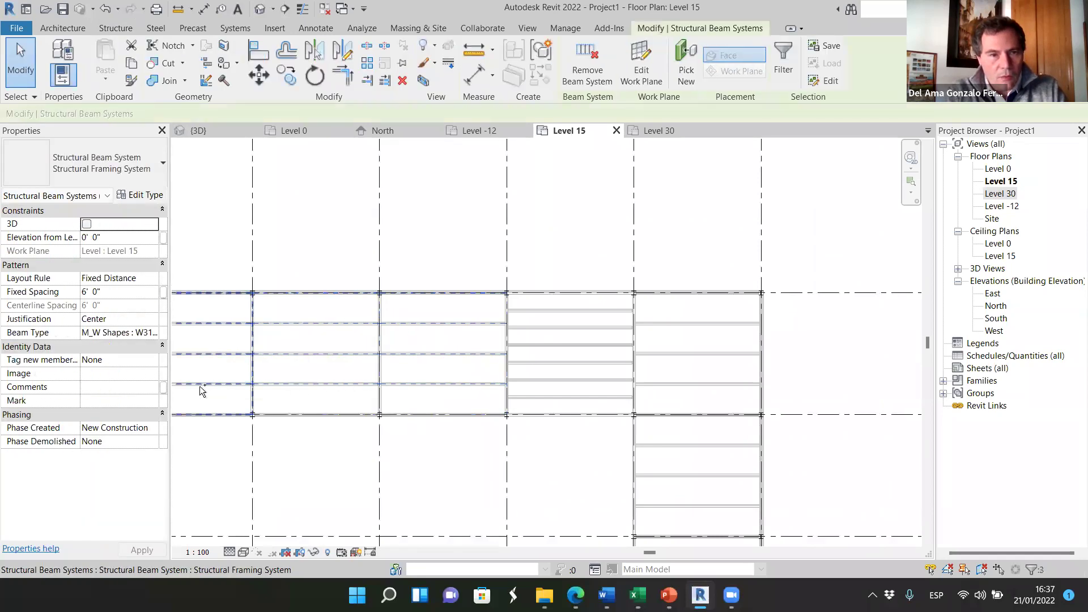
{"action": "left_click", "coordinate": [146, 294]}
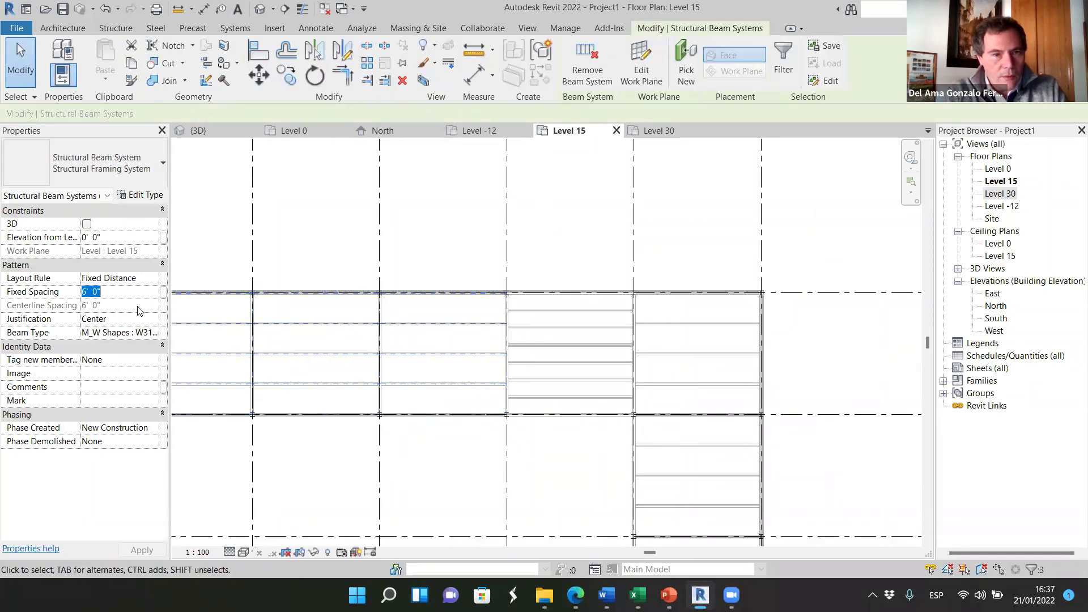
{"action": "left_click", "coordinate": [153, 278]}
{"action": "left_click", "coordinate": [107, 304]}
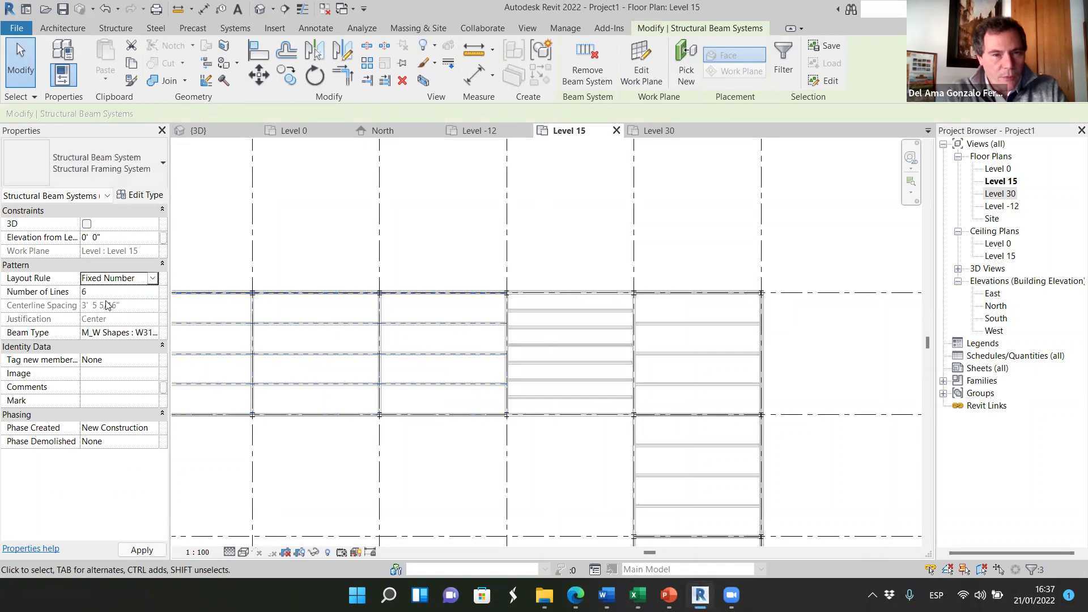
{"action": "left_click", "coordinate": [307, 244]}
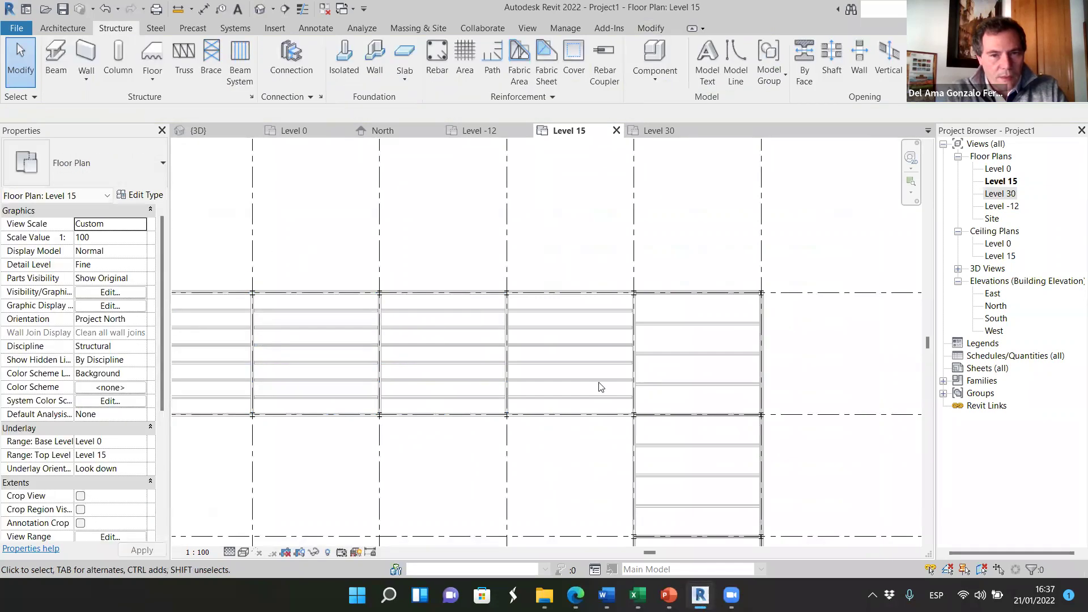
- Set the beam systems in the two end bays of row A-B and the four east-edge bays to Fixed Number with 6 lines
{"action": "scroll", "coordinate": [618, 340], "scroll_direction": "down", "scroll_amount": 5}
{"action": "scroll", "coordinate": [504, 332], "scroll_direction": "up", "scroll_amount": 3}
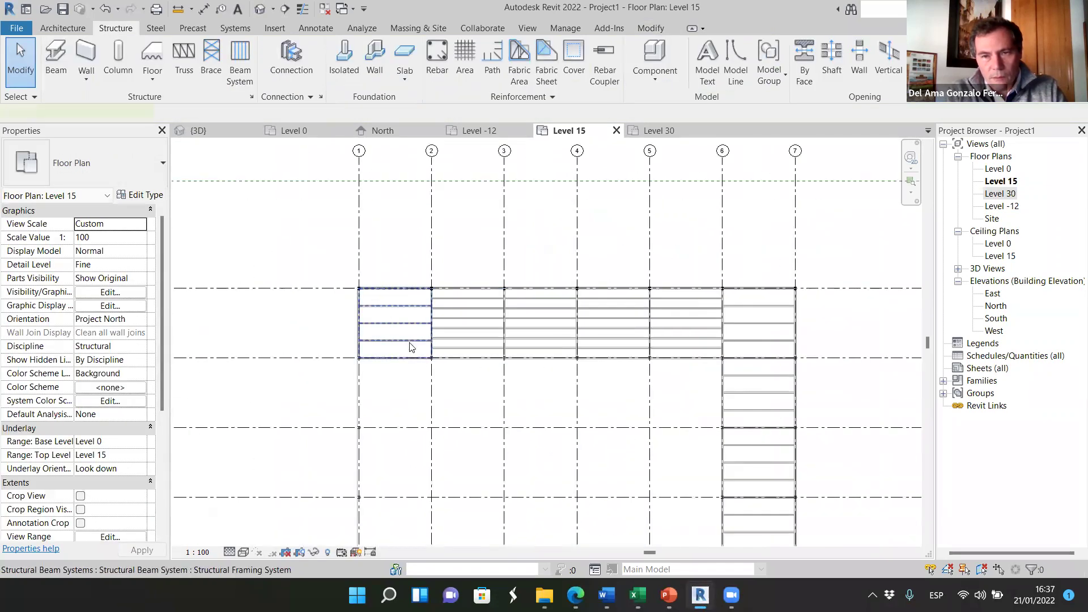
{"action": "left_click", "coordinate": [411, 347]}
{"action": "scroll", "coordinate": [403, 275], "scroll_direction": "down", "scroll_amount": 2}
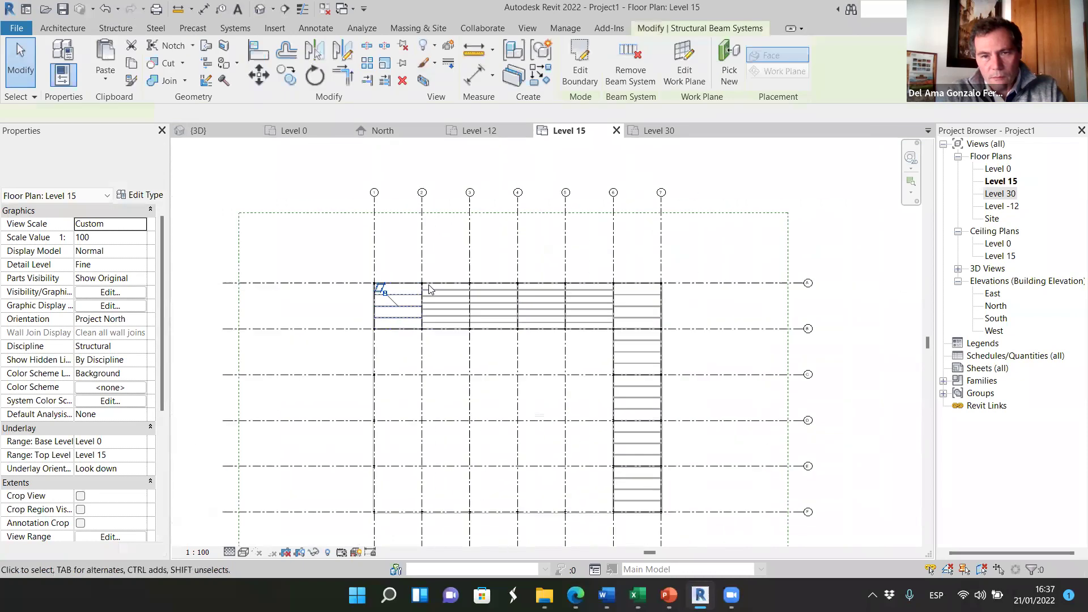
{"action": "left_click", "coordinate": [636, 349], "text": "ctrl"}
{"action": "left_click", "coordinate": [634, 396], "text": "ctrl"}
{"action": "left_click", "coordinate": [635, 447], "text": "ctrl"}
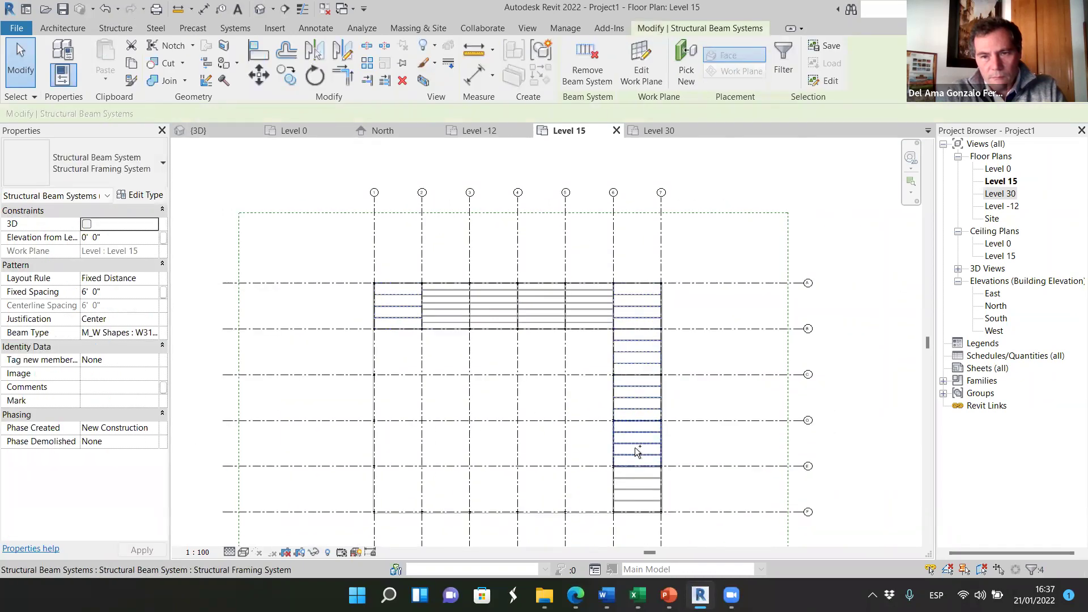
{"action": "left_click", "coordinate": [644, 485], "text": "ctrl"}
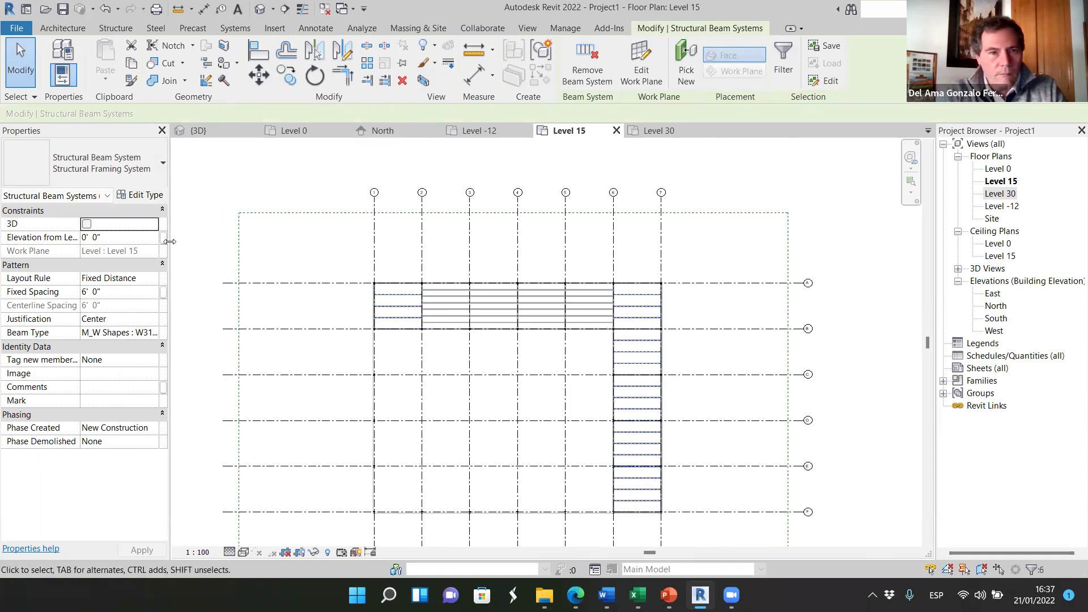
{"action": "left_click", "coordinate": [153, 278]}
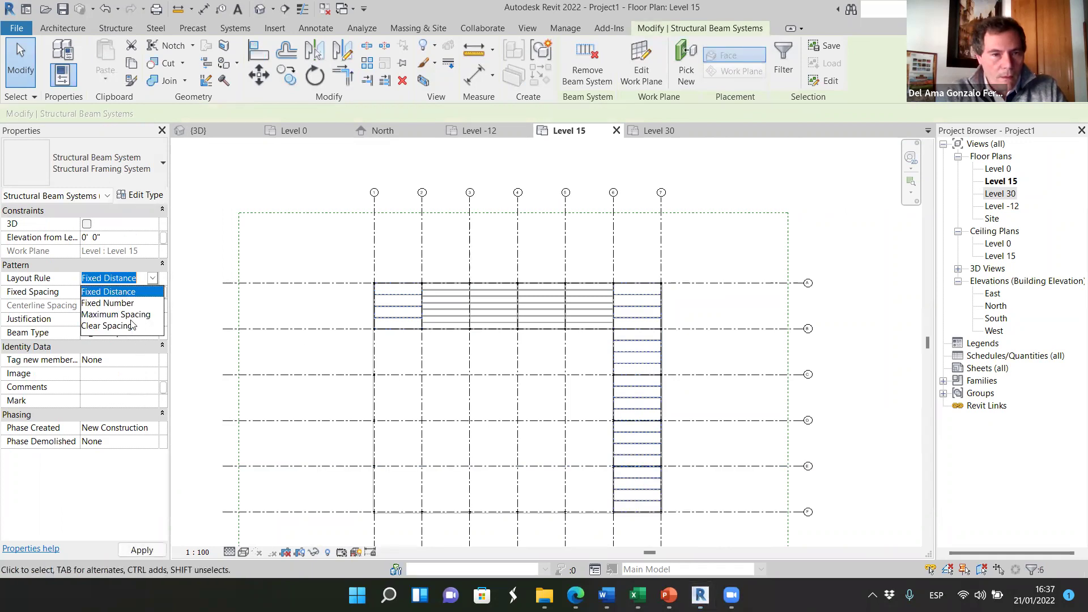
{"action": "left_click", "coordinate": [123, 304]}
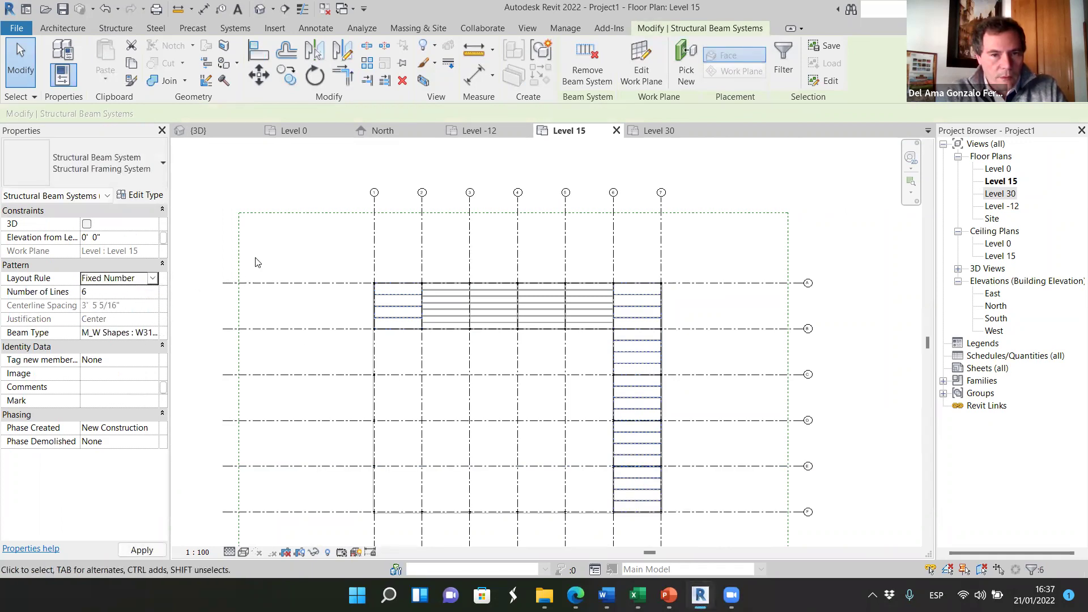
{"action": "left_click", "coordinate": [280, 205]}
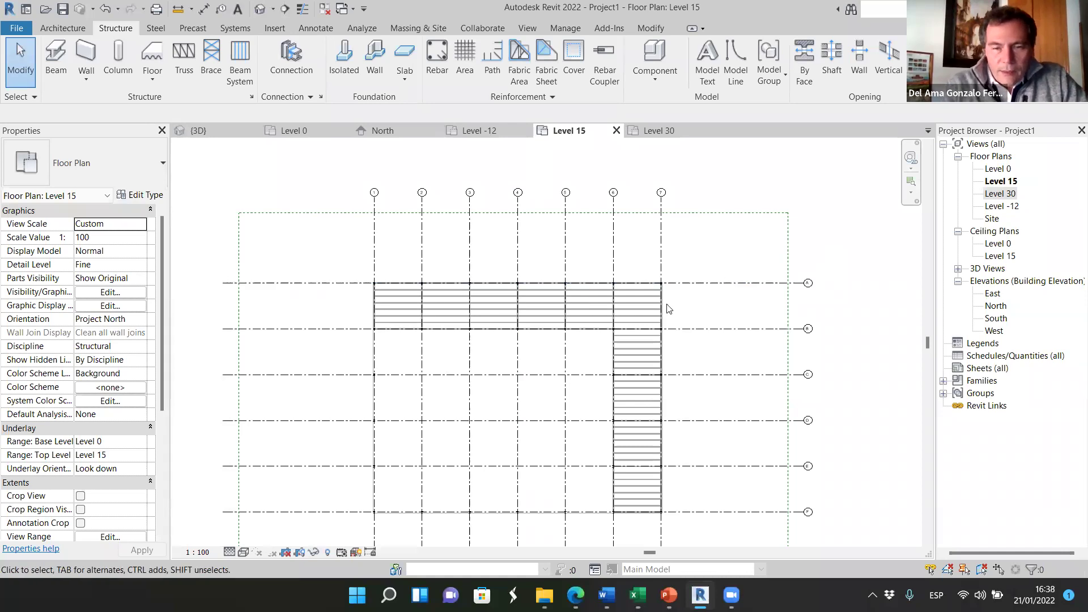
{"action": "scroll", "coordinate": [668, 308], "scroll_direction": "up", "scroll_amount": 6}
{"action": "scroll", "coordinate": [528, 322], "scroll_direction": "up", "scroll_amount": 3}
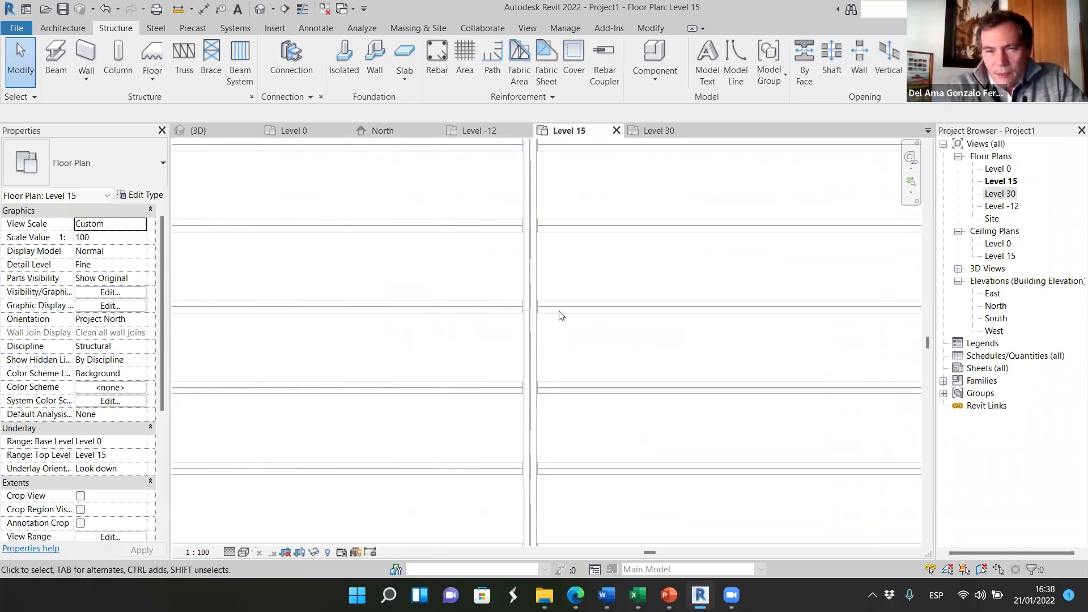
- Inspect how the secondary beams of neighbouring Level 15 bays meet along the shared grid lines
{"action": "scroll", "coordinate": [540, 312], "scroll_direction": "up", "scroll_amount": 2}
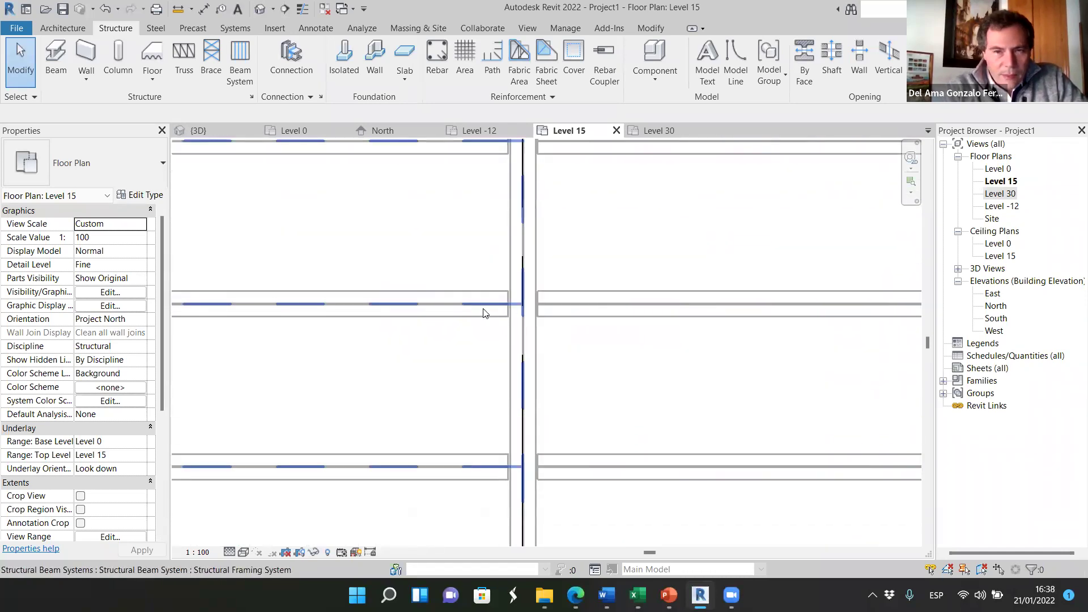
{"action": "scroll", "coordinate": [508, 310], "scroll_direction": "down", "scroll_amount": 5}
{"action": "scroll", "coordinate": [603, 321], "scroll_direction": "up", "scroll_amount": 3}
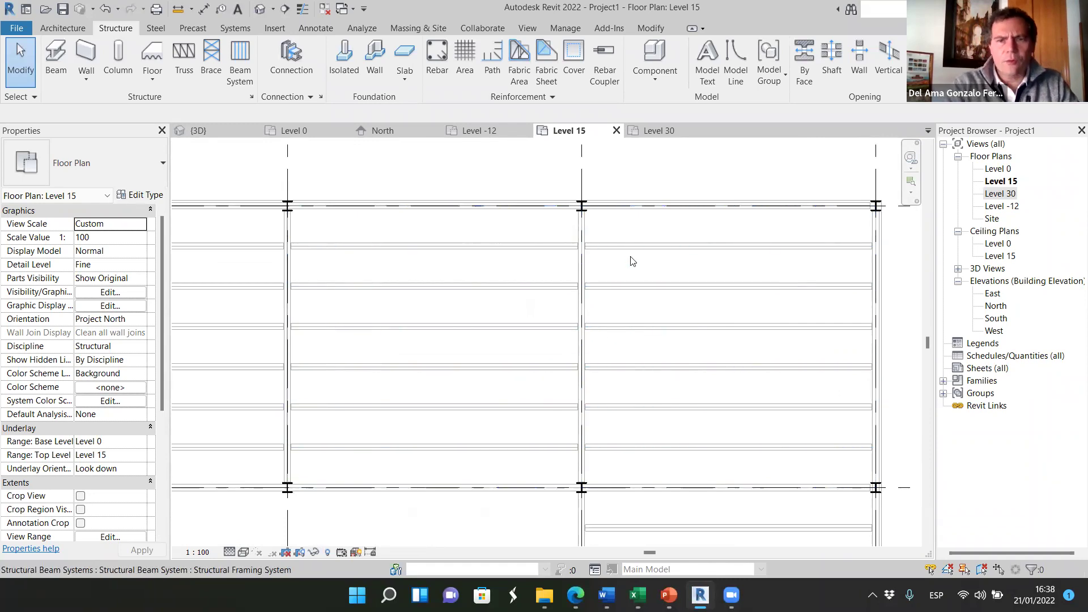
{"action": "scroll", "coordinate": [629, 261], "scroll_direction": "down", "scroll_amount": 3}
{"action": "scroll", "coordinate": [682, 272], "scroll_direction": "down", "scroll_amount": 3}
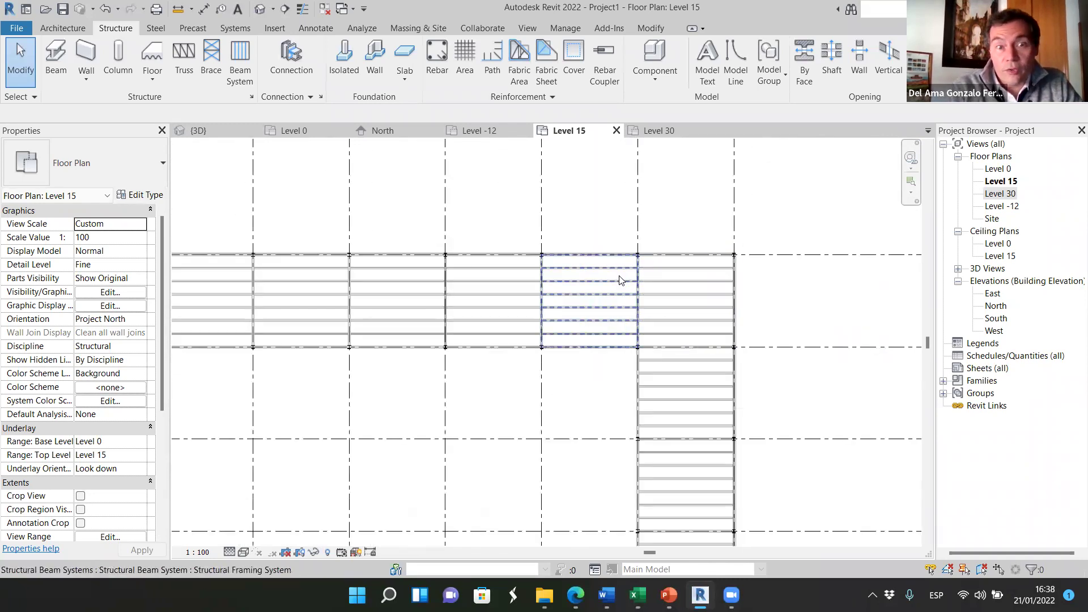
{"action": "scroll", "coordinate": [554, 284], "scroll_direction": "up", "scroll_amount": 3}
{"action": "scroll", "coordinate": [730, 347], "scroll_direction": "down", "scroll_amount": 2}
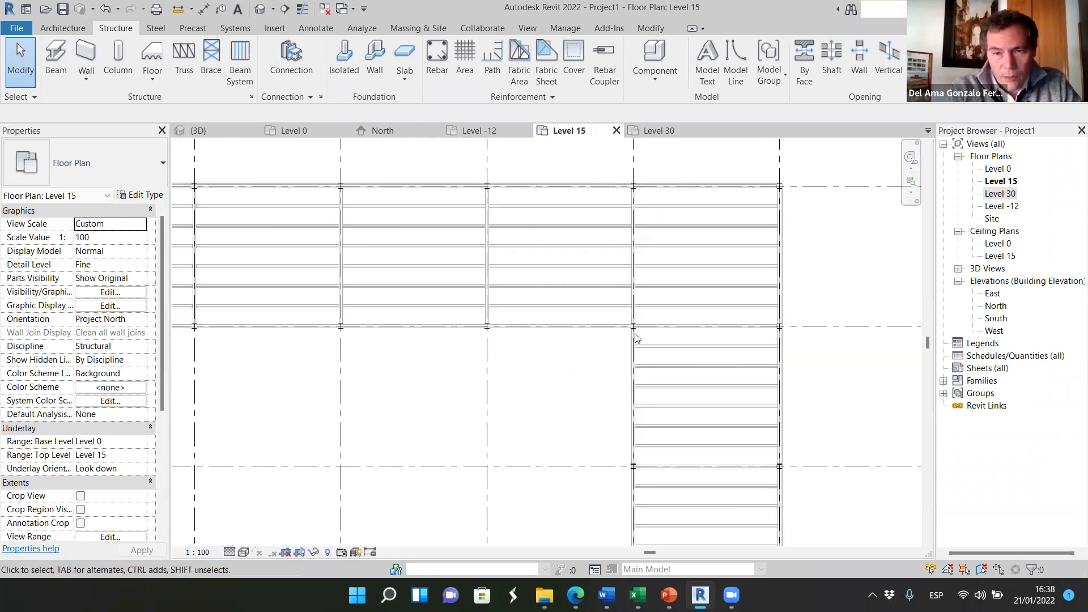
- Change the beam direction of the east-edge beam system between grids B and C to run parallel to its east boundary
{"action": "left_click", "coordinate": [692, 373]}
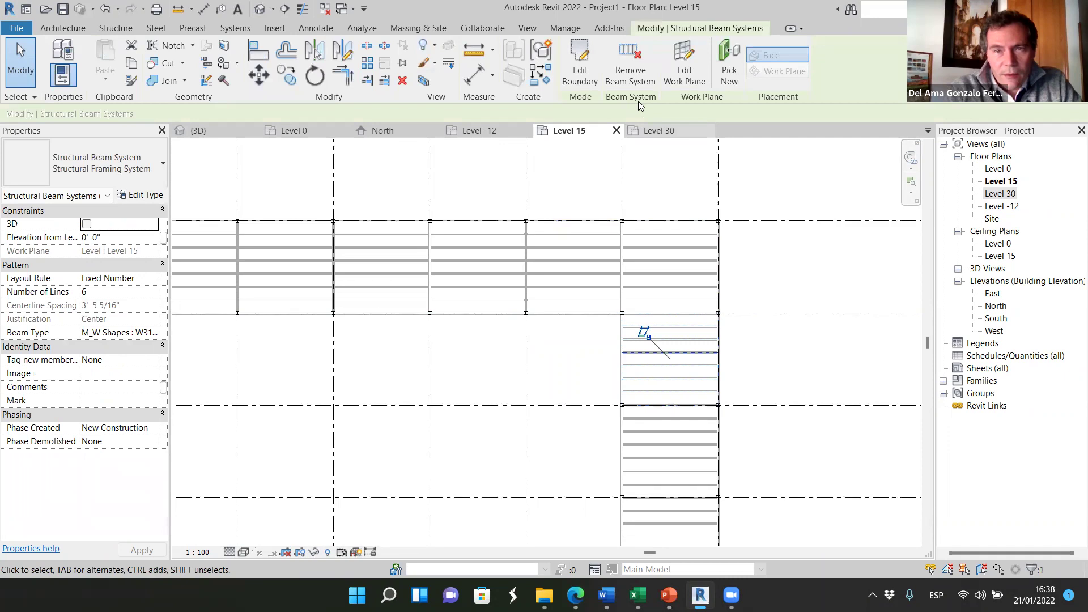
{"action": "left_click", "coordinate": [592, 84]}
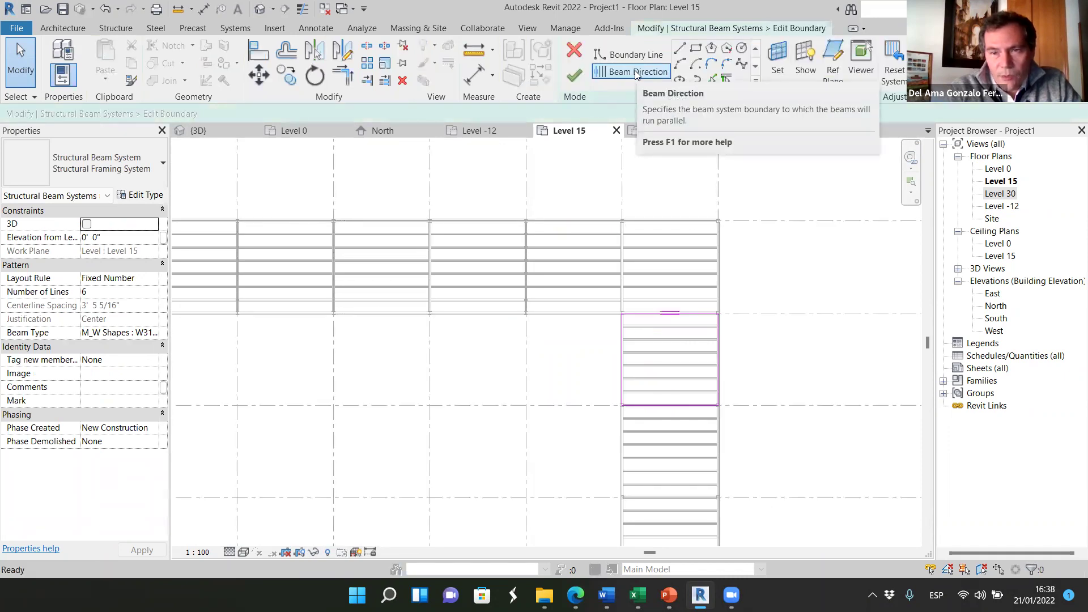
{"action": "left_click", "coordinate": [637, 73]}
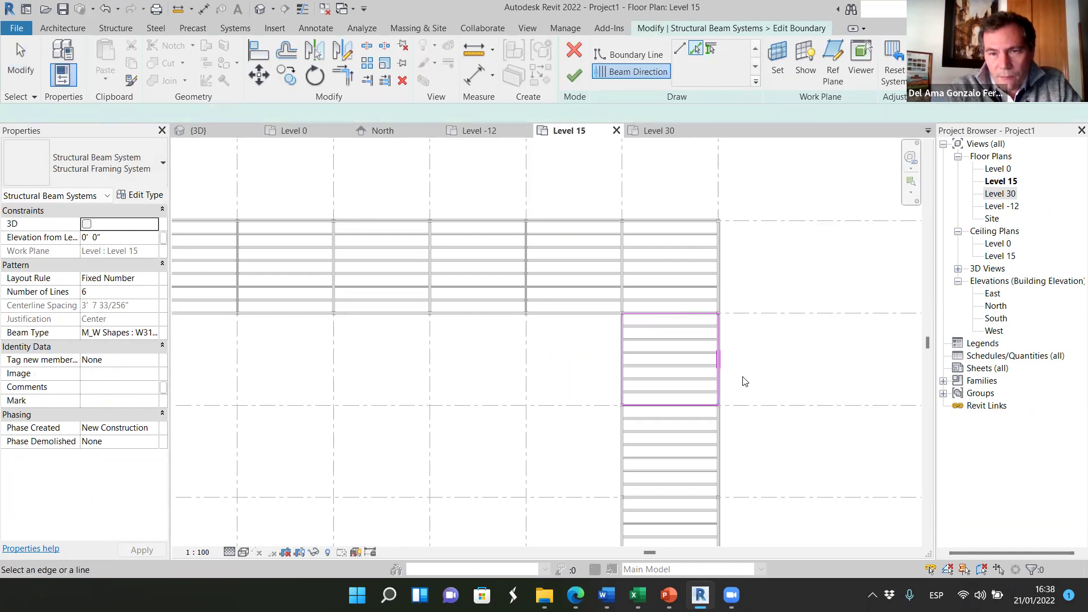
{"action": "left_click", "coordinate": [574, 75]}
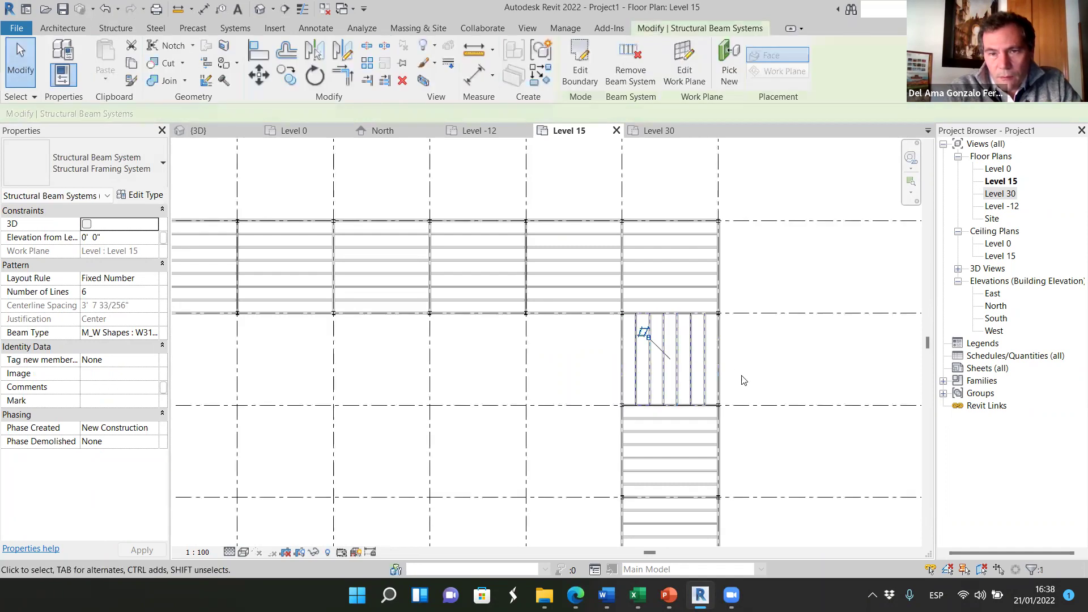
{"action": "scroll", "coordinate": [743, 376], "scroll_direction": "up", "scroll_amount": 1}
{"action": "scroll", "coordinate": [742, 376], "scroll_direction": "up", "scroll_amount": 2}
{"action": "left_click", "coordinate": [759, 317]}
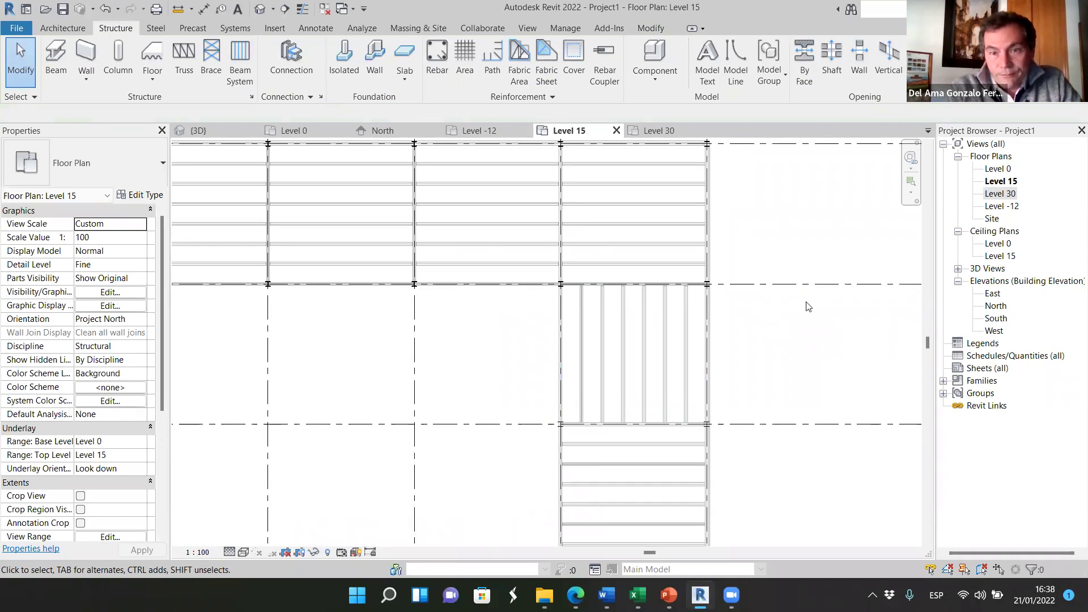
- Change the beam direction of the east-edge beam system between grids C and D to run parallel to its east boundary
{"action": "scroll", "coordinate": [626, 337], "scroll_direction": "down", "scroll_amount": 1}
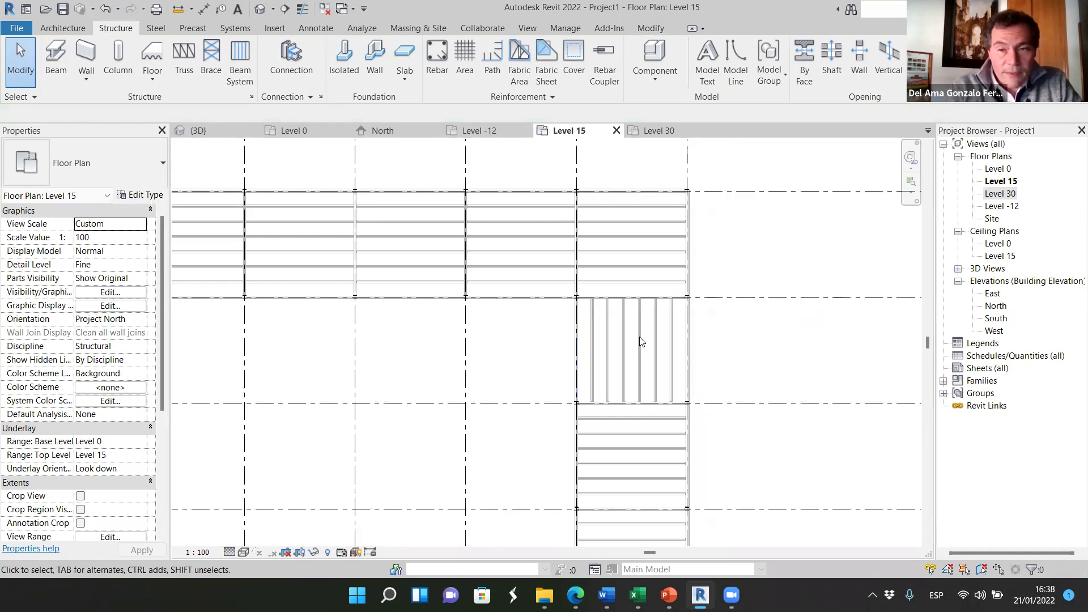
{"action": "scroll", "coordinate": [642, 341], "scroll_direction": "up", "scroll_amount": 1}
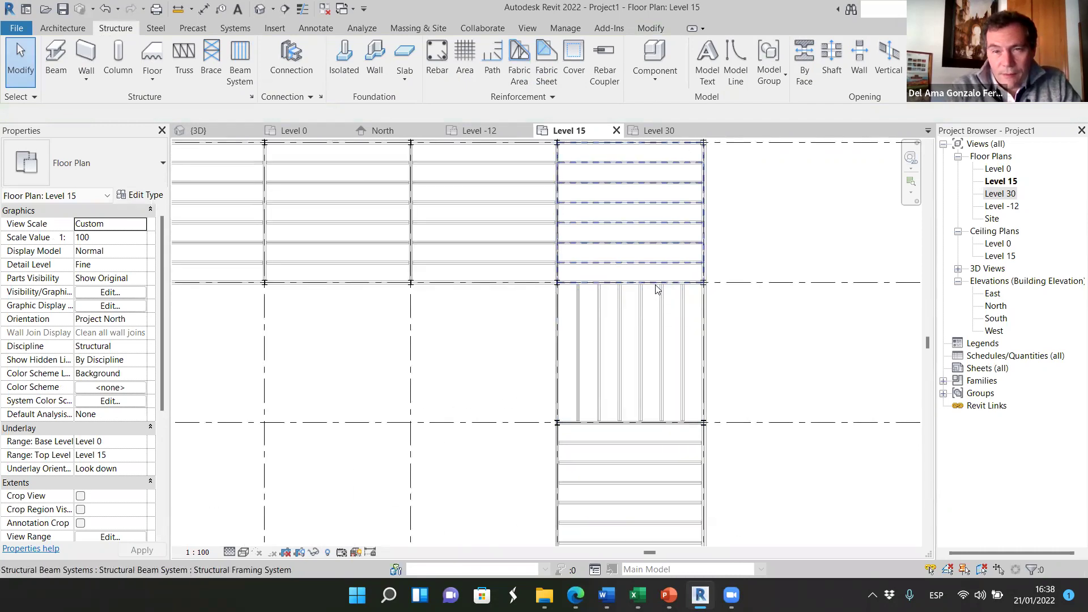
{"action": "scroll", "coordinate": [658, 291], "scroll_direction": "down", "scroll_amount": 3}
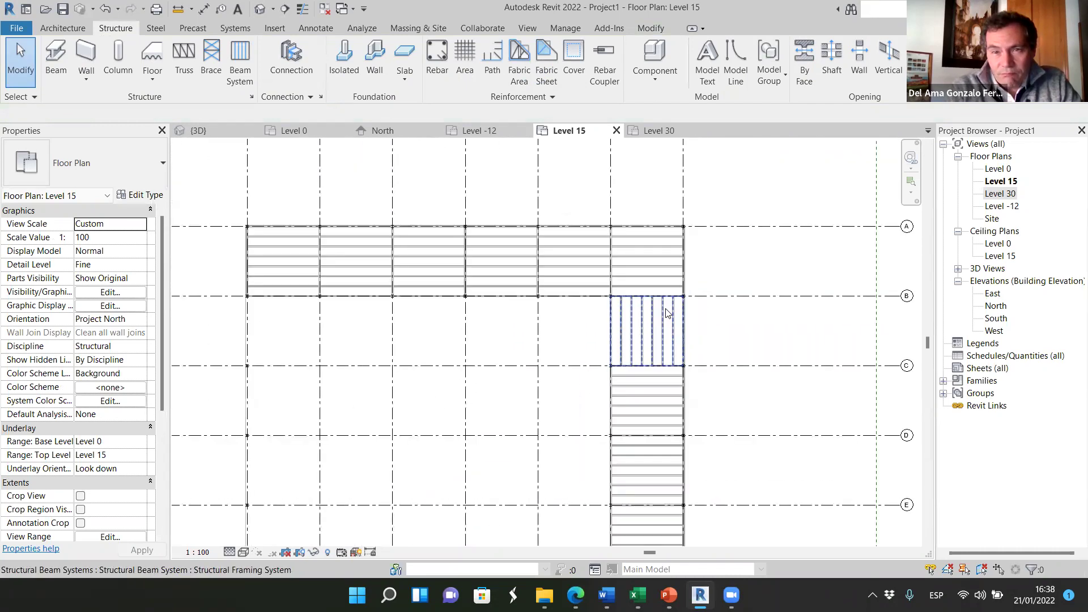
{"action": "scroll", "coordinate": [651, 280], "scroll_direction": "up", "scroll_amount": 1}
{"action": "scroll", "coordinate": [661, 282], "scroll_direction": "down", "scroll_amount": 1}
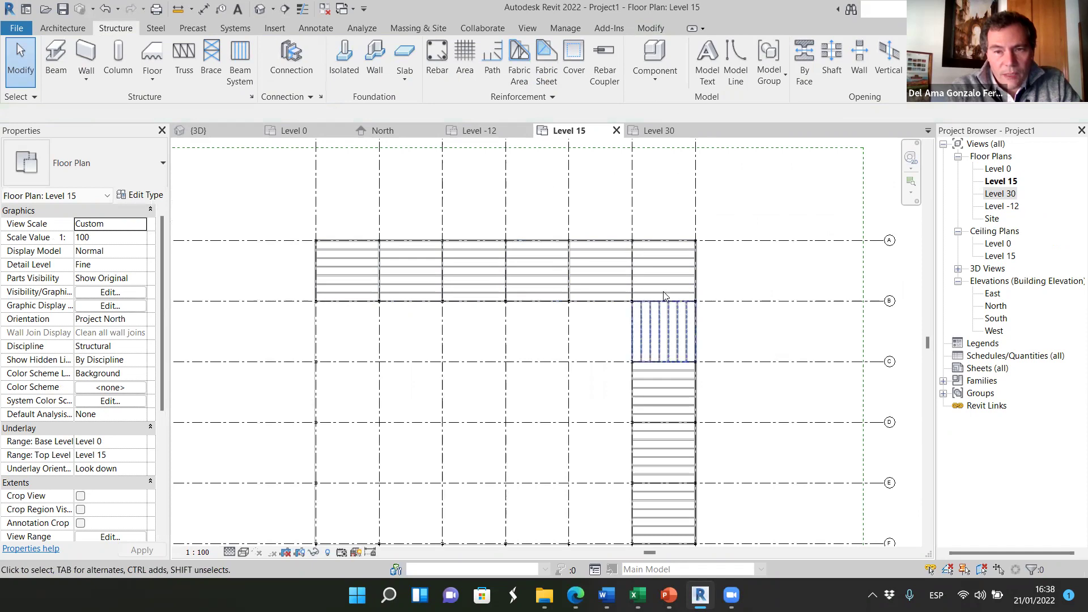
{"action": "scroll", "coordinate": [664, 291], "scroll_direction": "down", "scroll_amount": 1}
{"action": "scroll", "coordinate": [658, 362], "scroll_direction": "up", "scroll_amount": 1}
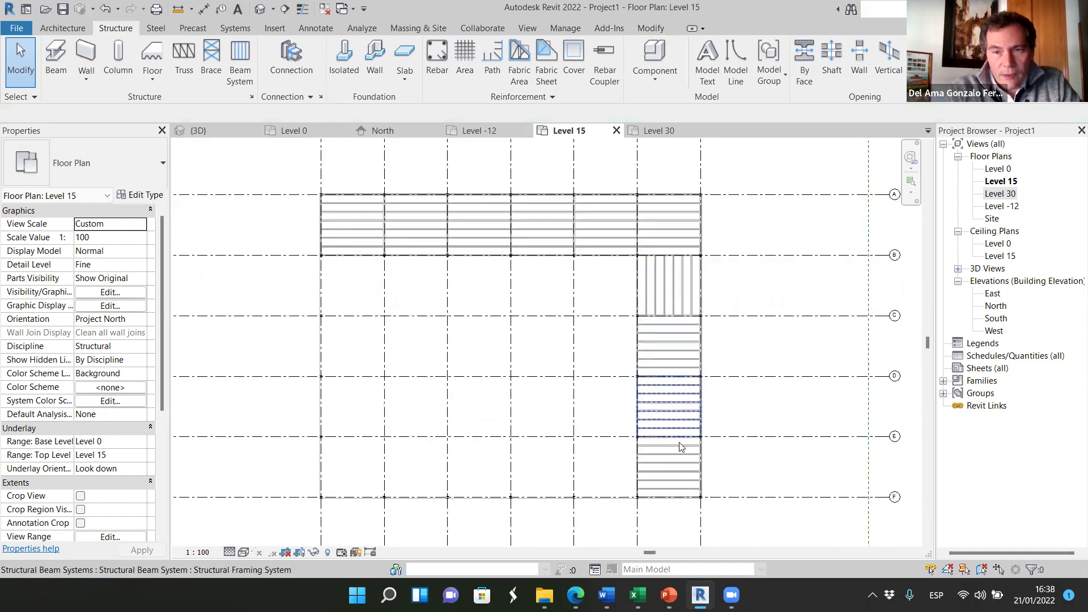
{"action": "left_click", "coordinate": [680, 358]}
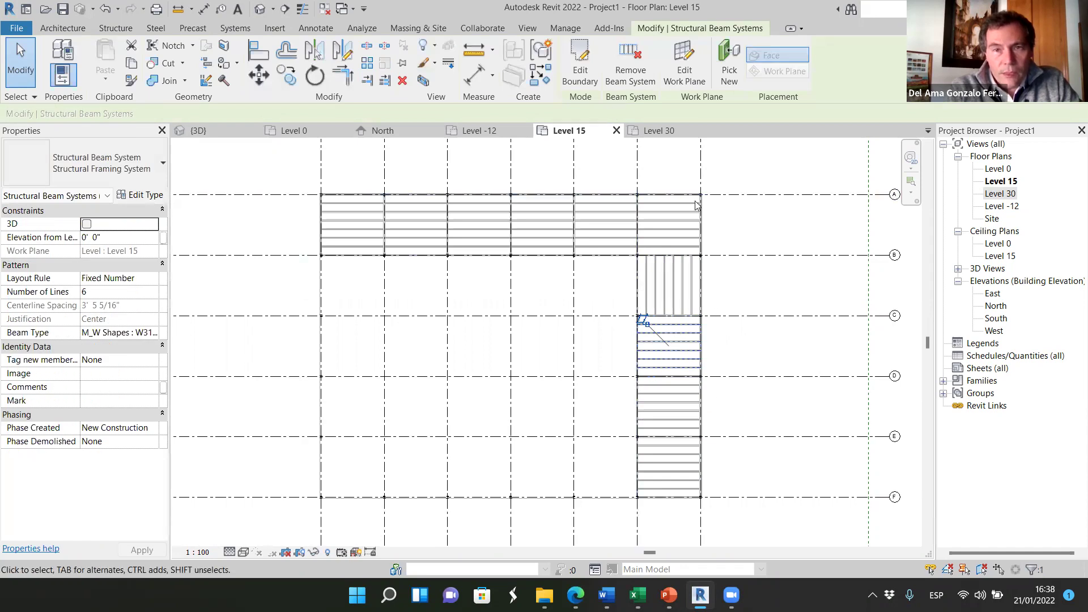
{"action": "left_click", "coordinate": [580, 63]}
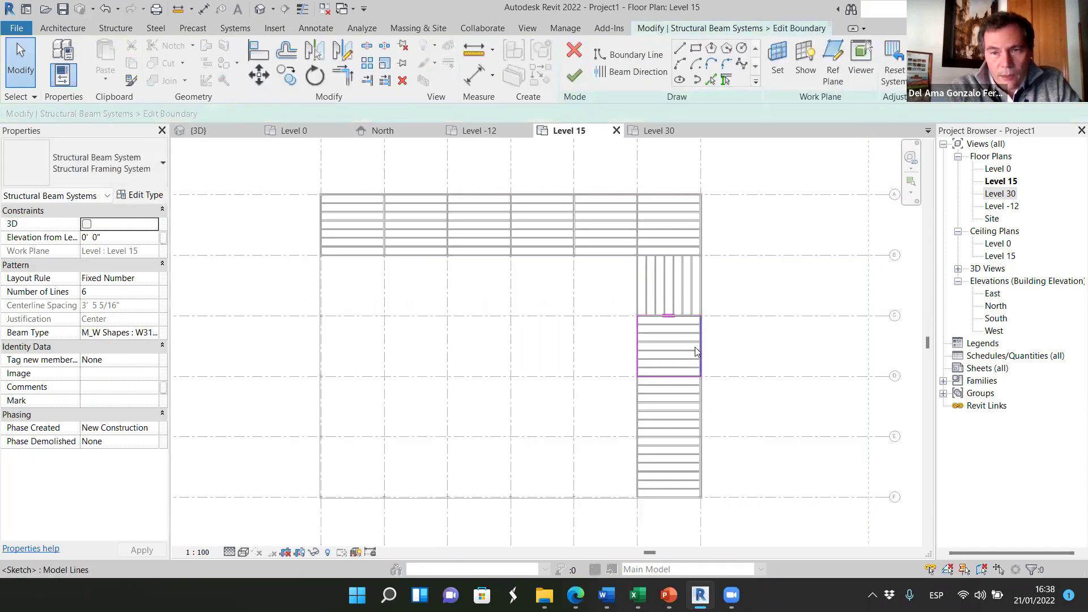
{"action": "left_click", "coordinate": [631, 71]}
{"action": "left_click", "coordinate": [700, 347]}
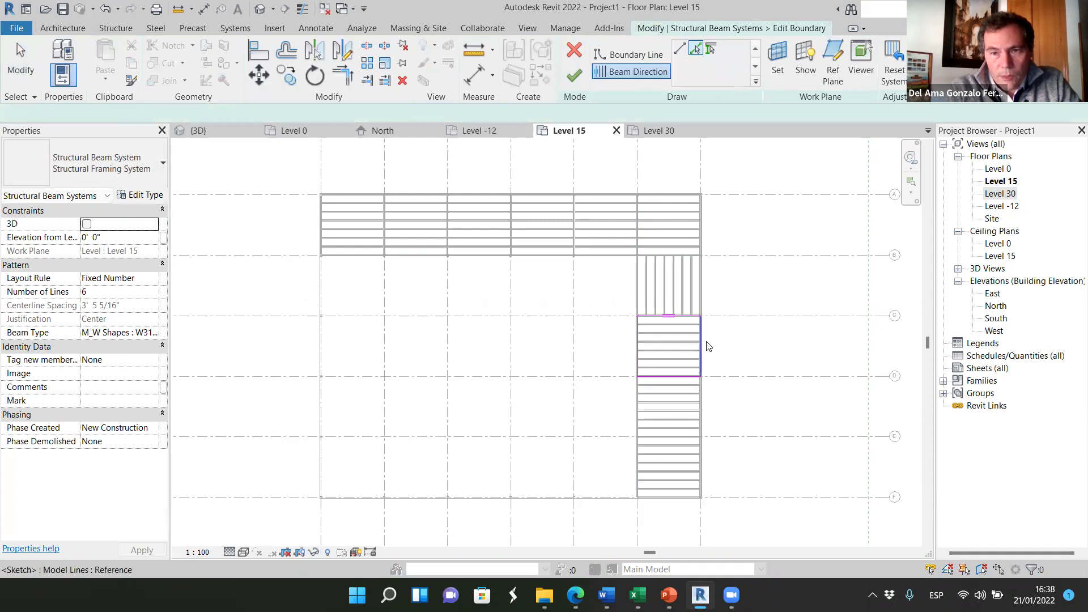
{"action": "left_click", "coordinate": [574, 76]}
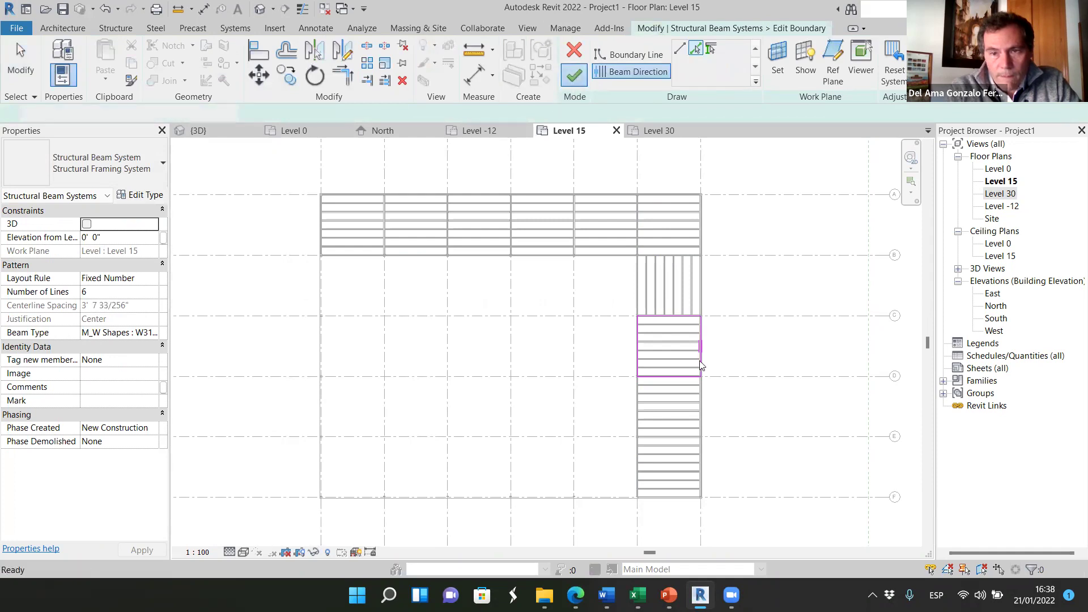
- Align the beam direction of the east-edge beam system between grids D and E with its east boundary
{"action": "left_click", "coordinate": [689, 399]}
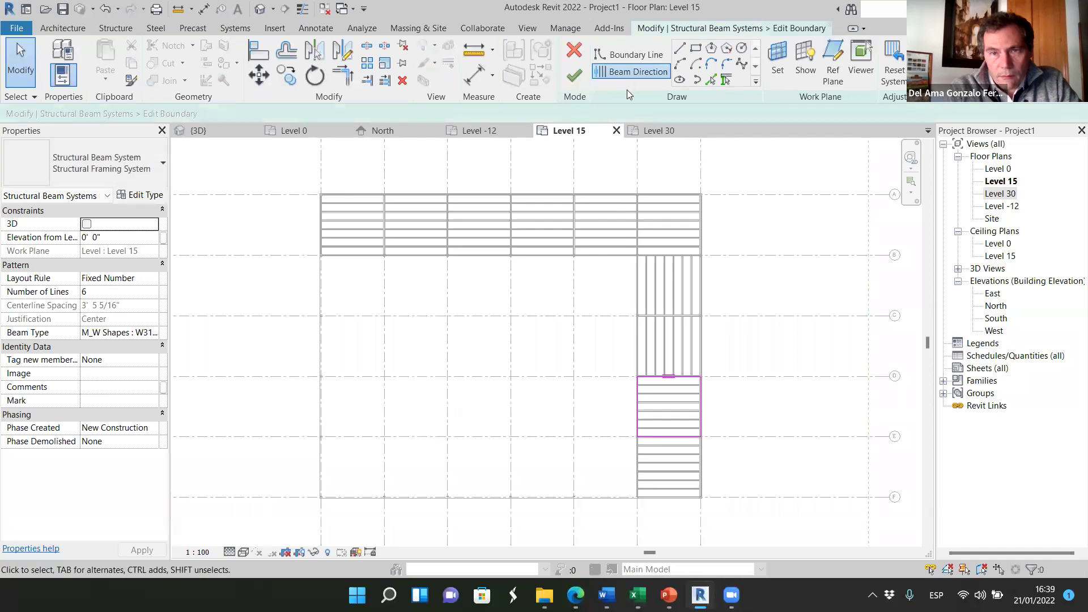
{"action": "left_click", "coordinate": [630, 72]}
{"action": "left_click", "coordinate": [701, 407]}
{"action": "left_click", "coordinate": [574, 80]}
- Align the beam direction of the east-edge beam system between grids E and F with its east boundary and clear the selection
{"action": "left_click", "coordinate": [680, 477]}
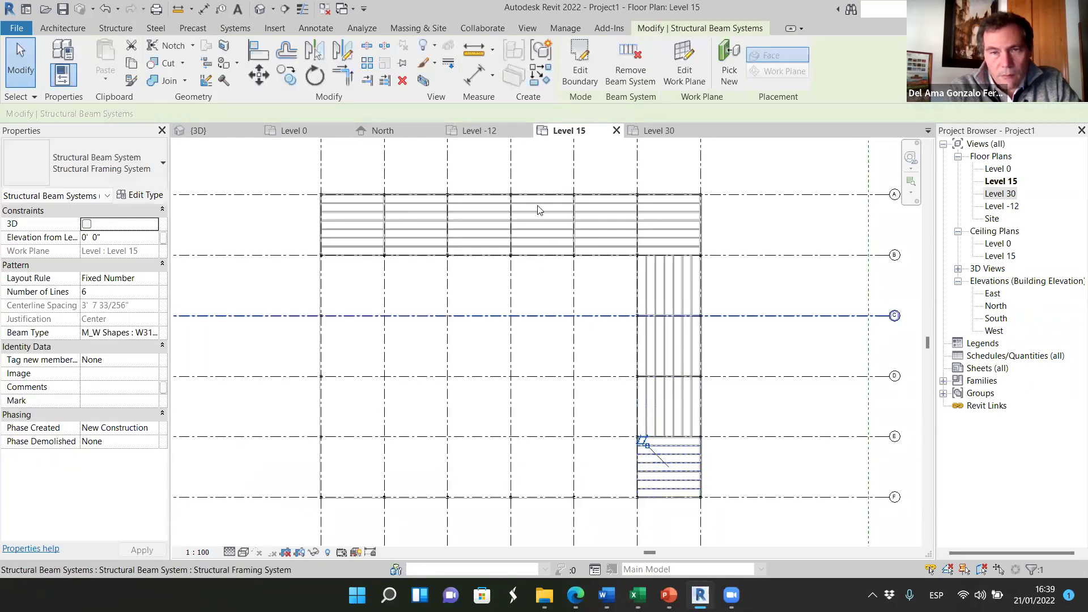
{"action": "left_click", "coordinate": [580, 71]}
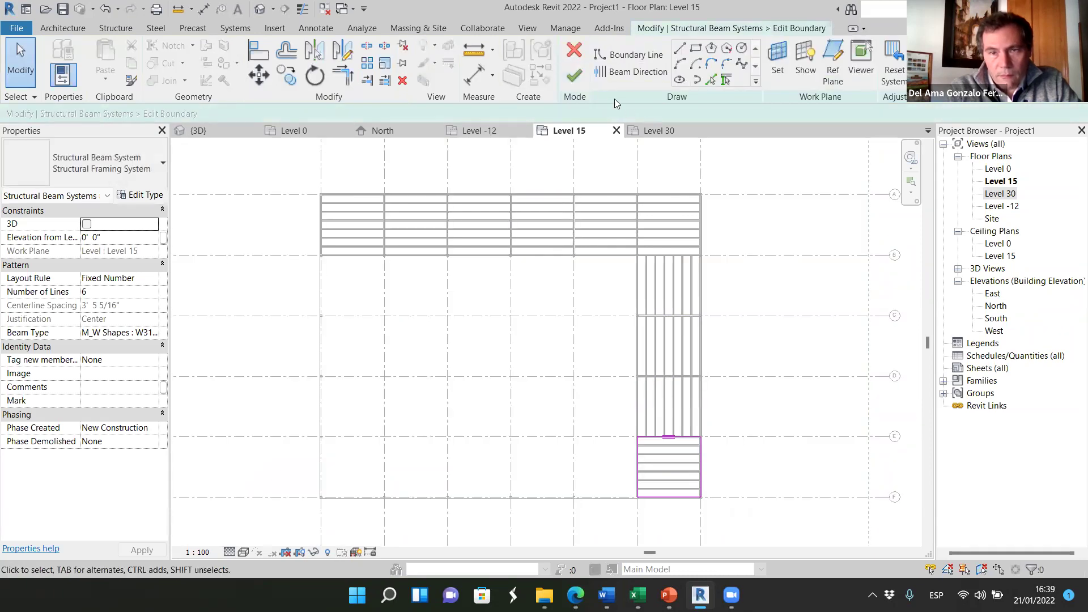
{"action": "left_click", "coordinate": [644, 80]}
{"action": "left_click", "coordinate": [700, 453]}
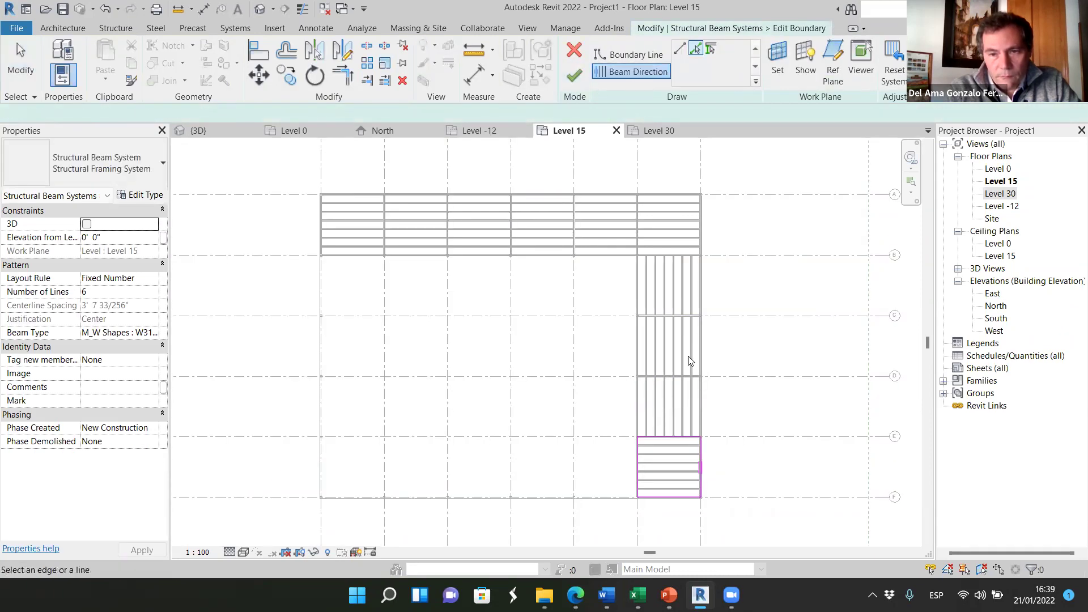
{"action": "left_click", "coordinate": [573, 76]}
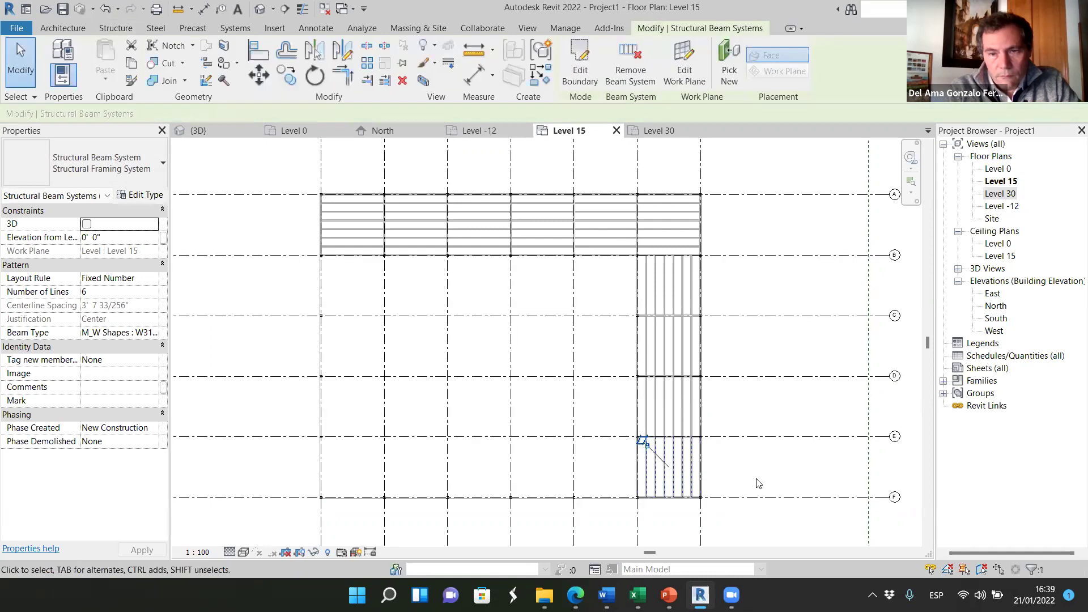
{"action": "scroll", "coordinate": [448, 339], "scroll_direction": "down", "scroll_amount": 2}
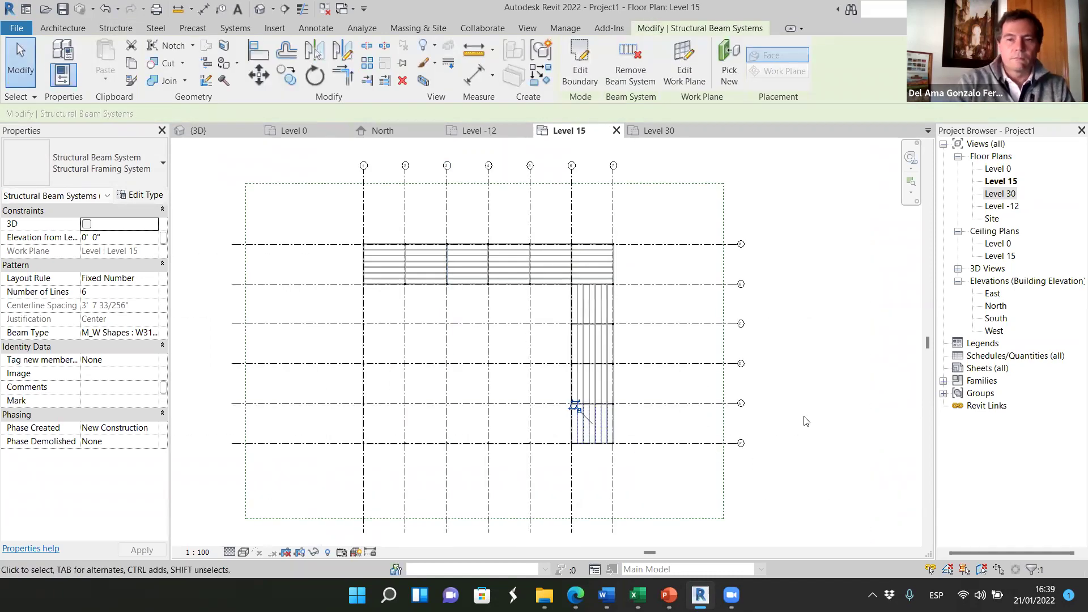
{"action": "left_click", "coordinate": [801, 416]}
- Open the 3D view and examine how the Level 15 secondary beams meet the edge beam and cross girder near the corner bay
{"action": "scroll", "coordinate": [803, 412], "scroll_direction": "up", "scroll_amount": 1}
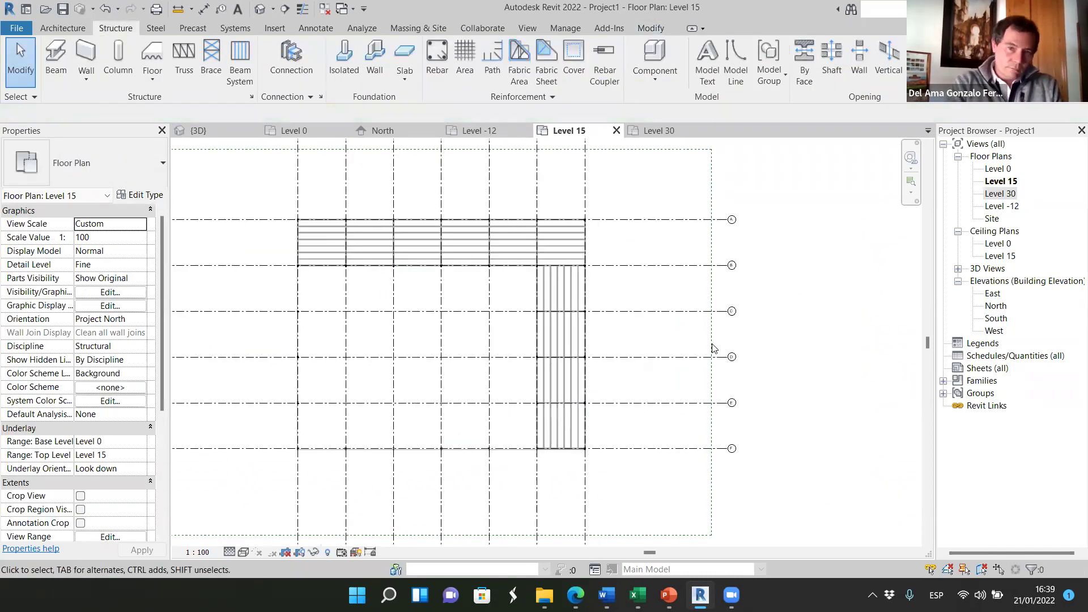
{"action": "scroll", "coordinate": [512, 275], "scroll_direction": "up", "scroll_amount": 5}
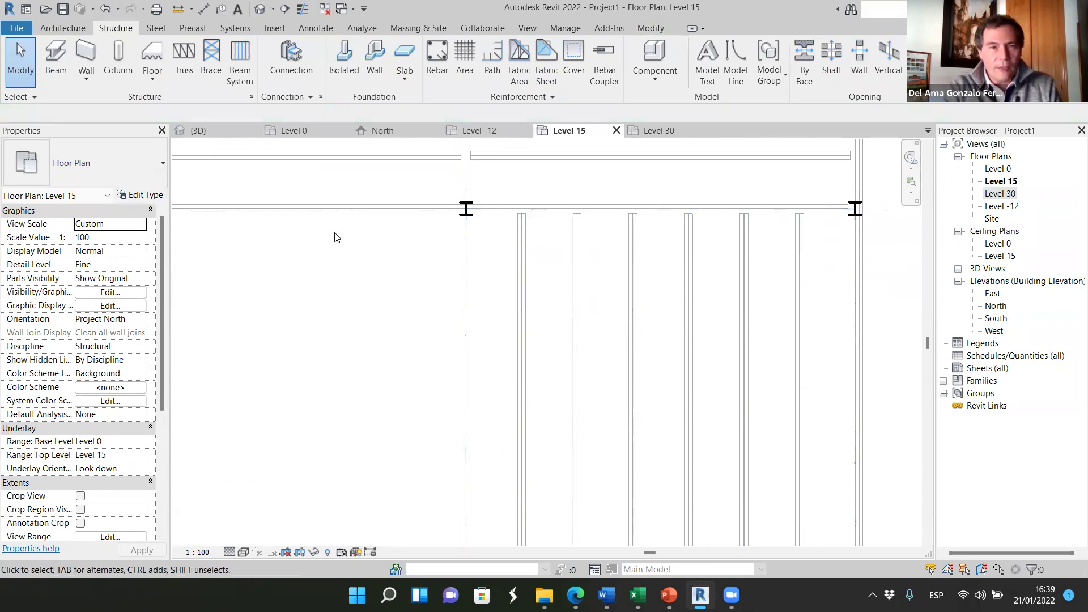
{"action": "left_click", "coordinate": [211, 130]}
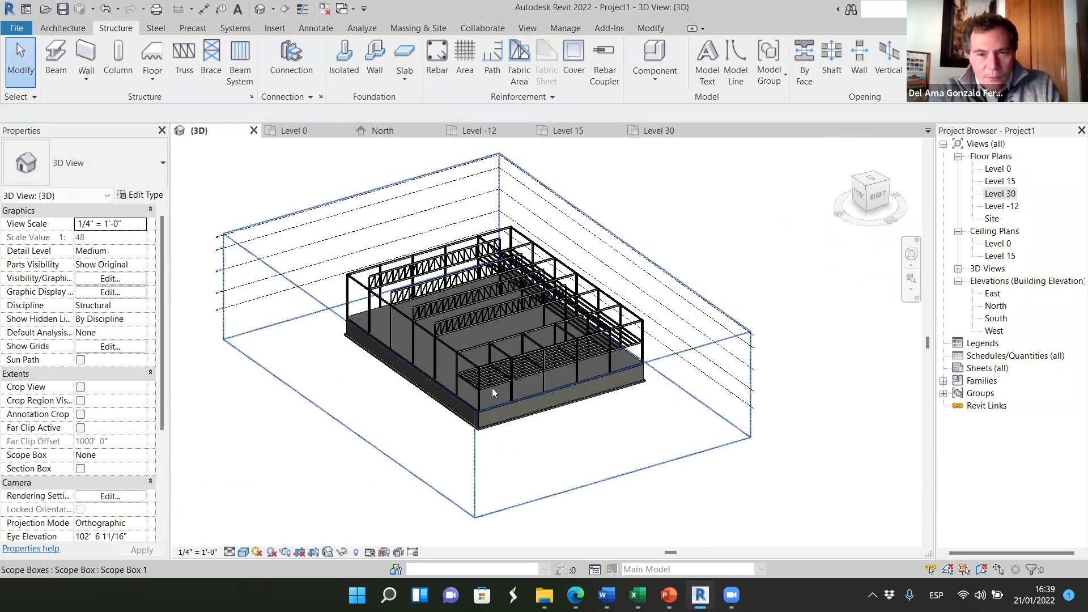
{"action": "scroll", "coordinate": [457, 384], "scroll_direction": "up", "scroll_amount": 5}
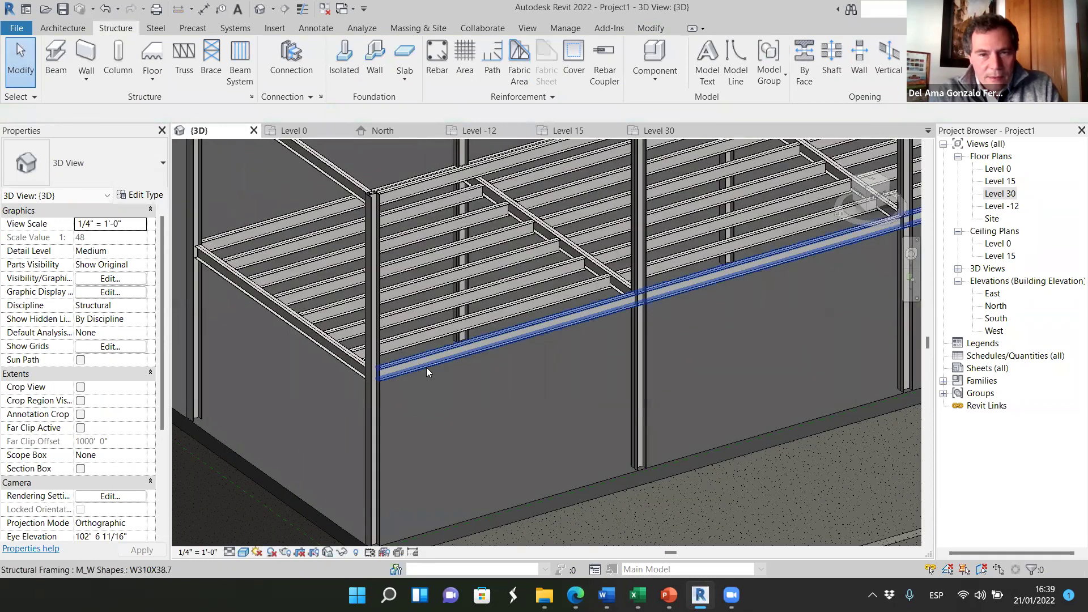
{"action": "left_click", "coordinate": [482, 348]}
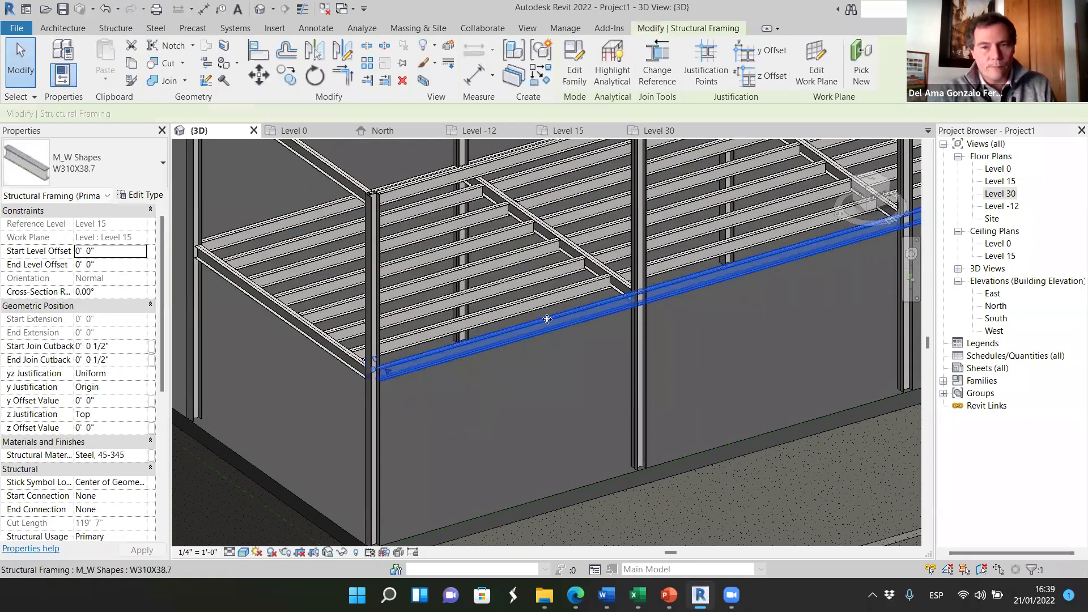
{"action": "scroll", "coordinate": [566, 293], "scroll_direction": "up", "scroll_amount": 3}
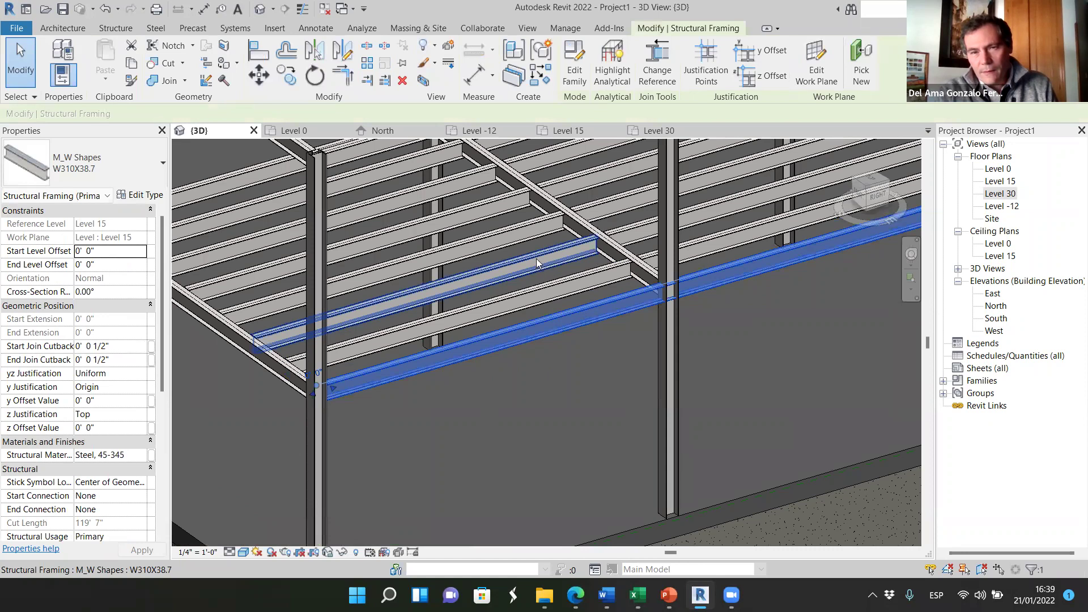
{"action": "scroll", "coordinate": [652, 292], "scroll_direction": "up", "scroll_amount": 3}
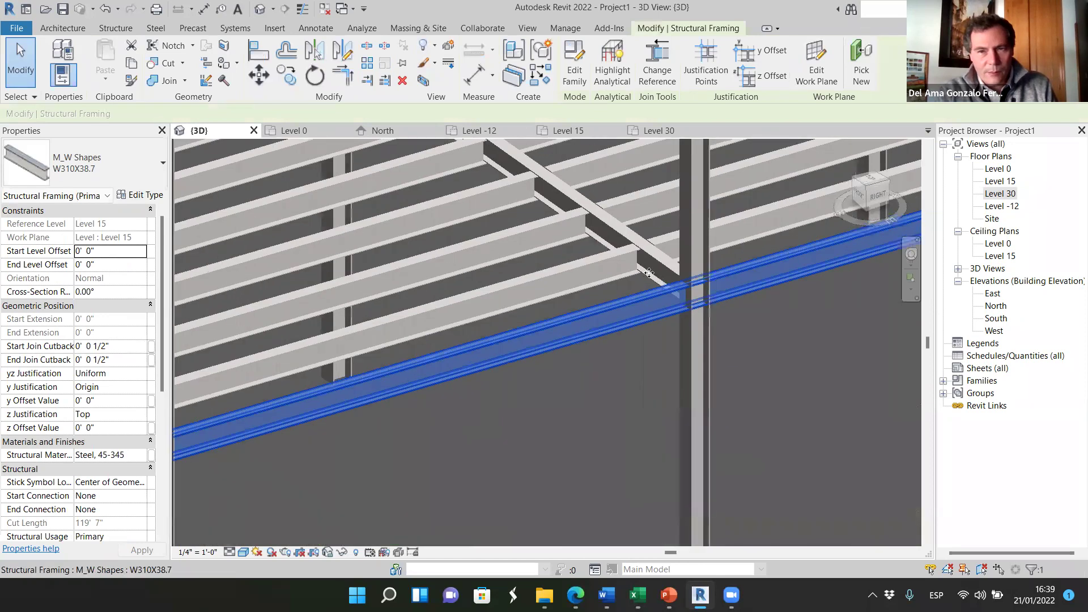
{"action": "scroll", "coordinate": [649, 293], "scroll_direction": "up", "scroll_amount": 2}
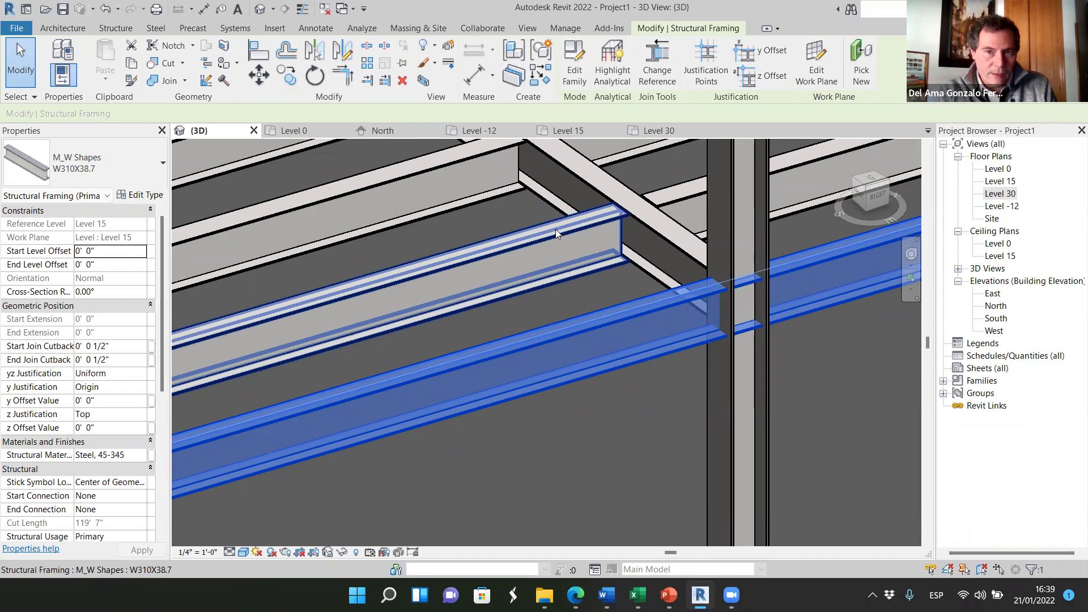
- Try W-Wide Flange : W12X22 on the beam system in the second east-edge bay from the corner, then settle on W8X18 and clear the selection
{"action": "scroll", "coordinate": [583, 343], "scroll_direction": "down", "scroll_amount": 3}
{"action": "key", "text": "Tab"}
{"action": "key", "text": "Tab"}
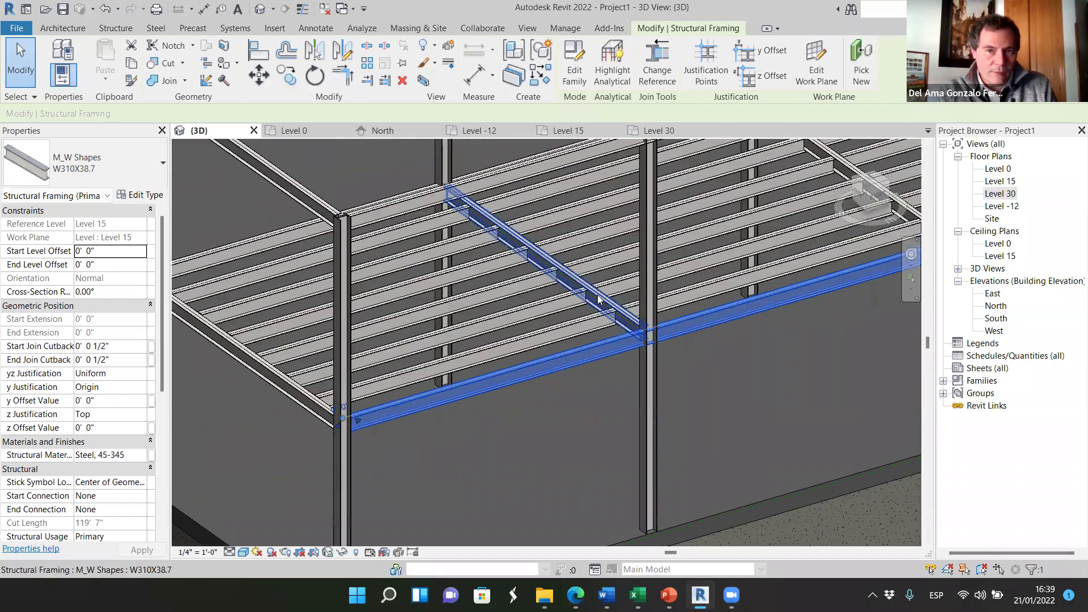
{"action": "left_click", "coordinate": [592, 317]}
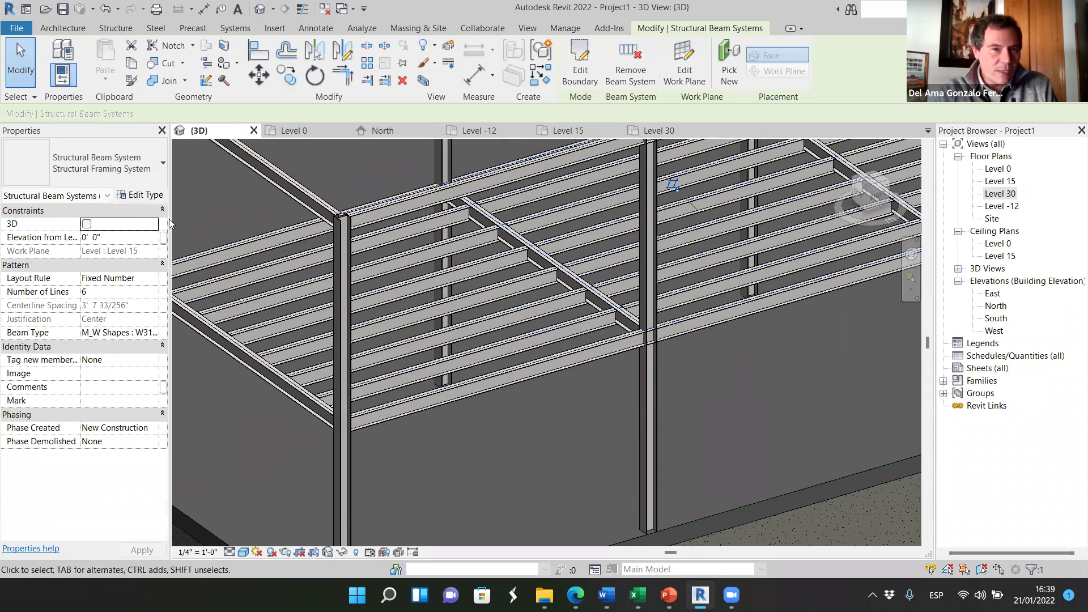
{"action": "left_click", "coordinate": [151, 333]}
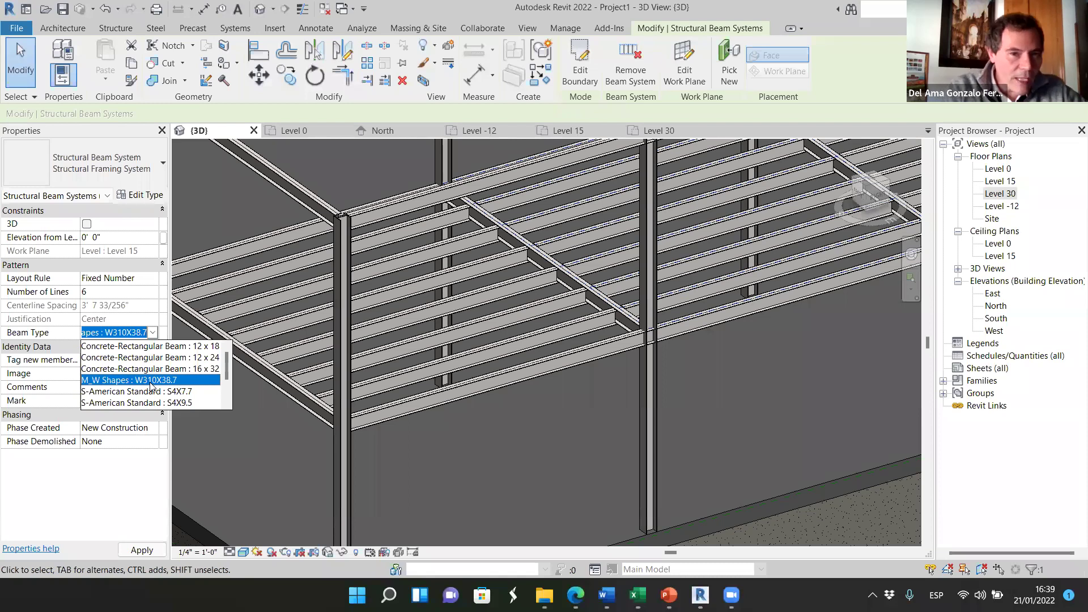
{"action": "scroll", "coordinate": [170, 368], "scroll_direction": "down", "scroll_amount": 2}
{"action": "scroll", "coordinate": [183, 397], "scroll_direction": "up", "scroll_amount": 2}
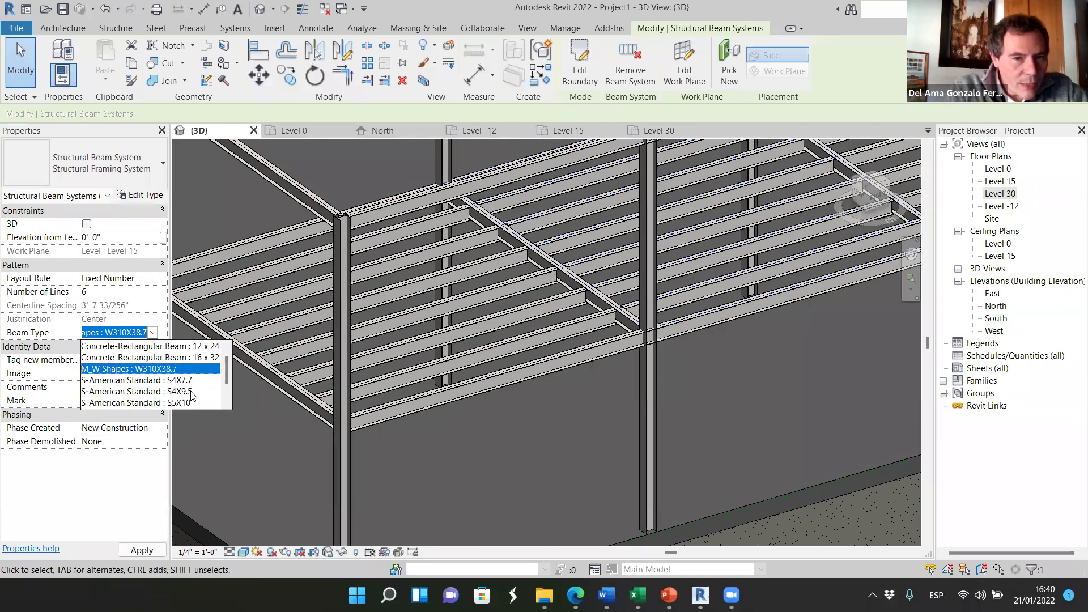
{"action": "scroll", "coordinate": [180, 391], "scroll_direction": "up", "scroll_amount": 1}
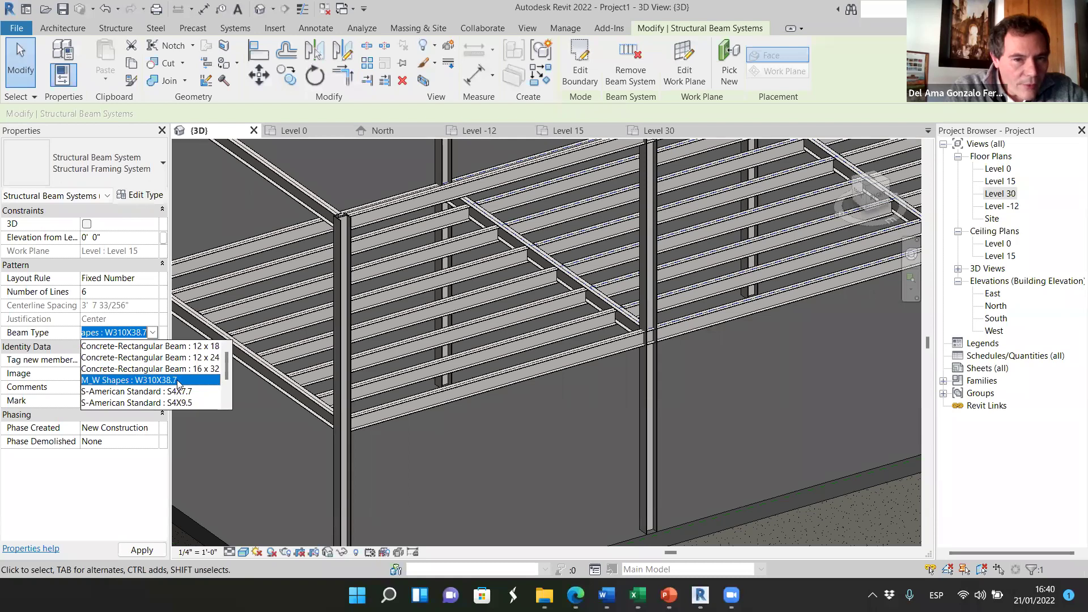
{"action": "scroll", "coordinate": [173, 376], "scroll_direction": "down", "scroll_amount": 2}
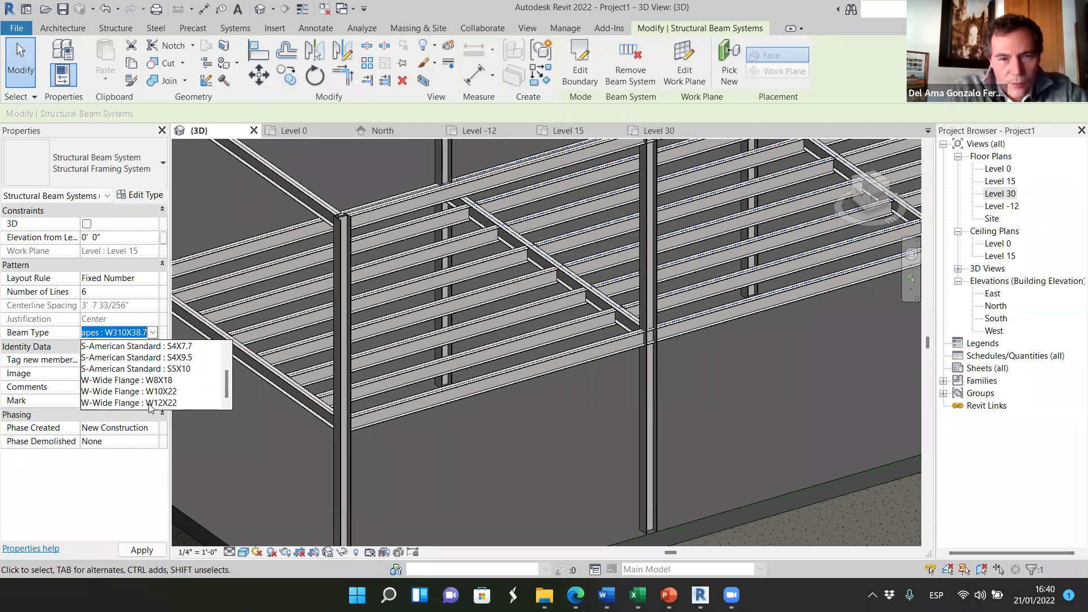
{"action": "left_click", "coordinate": [151, 404]}
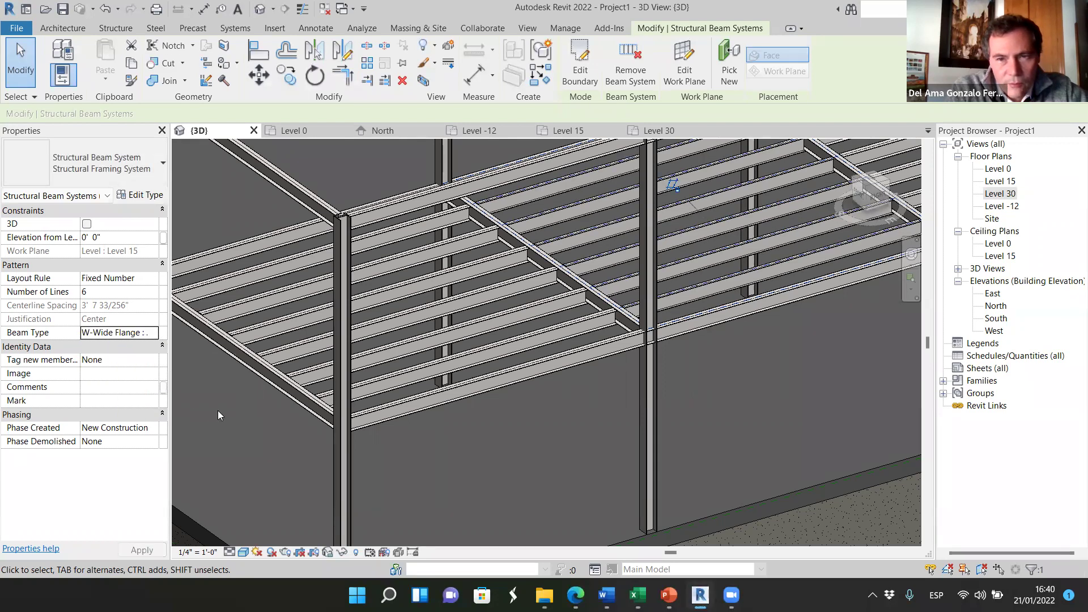
{"action": "left_click", "coordinate": [152, 333]}
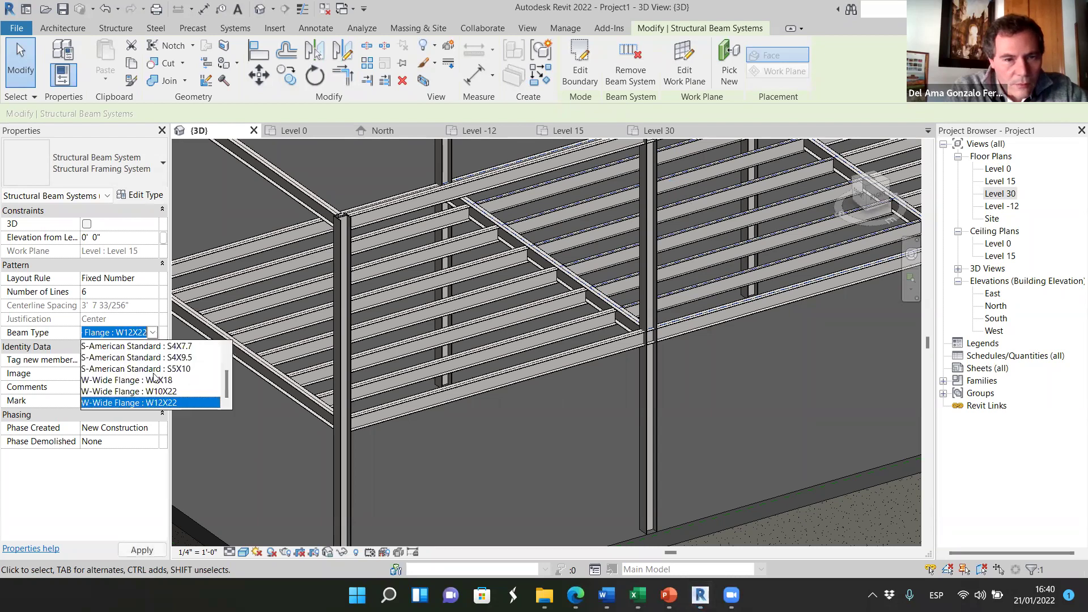
{"action": "left_click", "coordinate": [150, 382]}
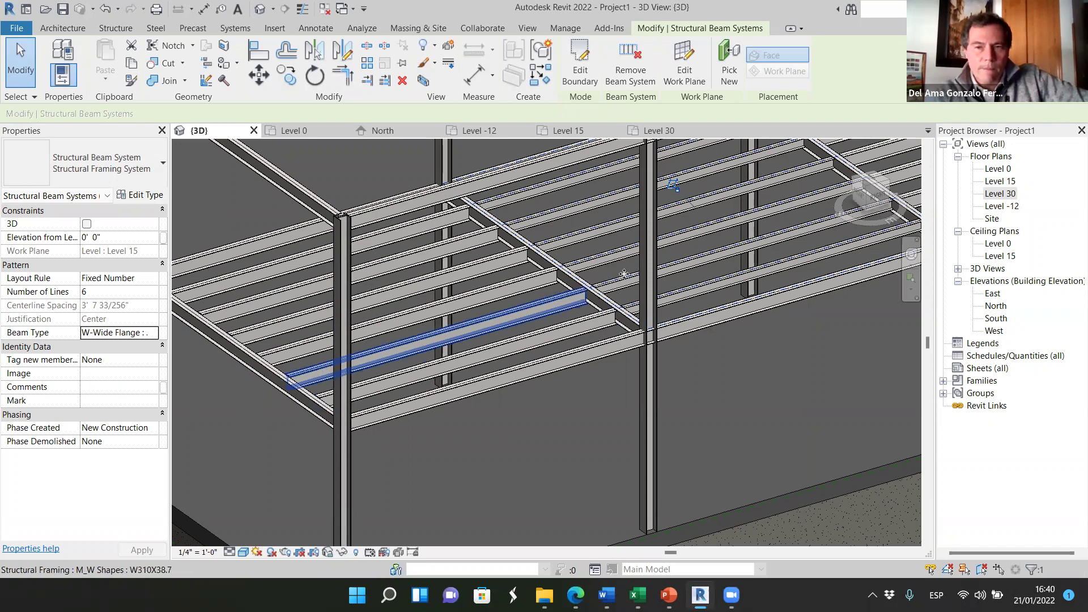
{"action": "scroll", "coordinate": [430, 410], "scroll_direction": "down", "scroll_amount": 5}
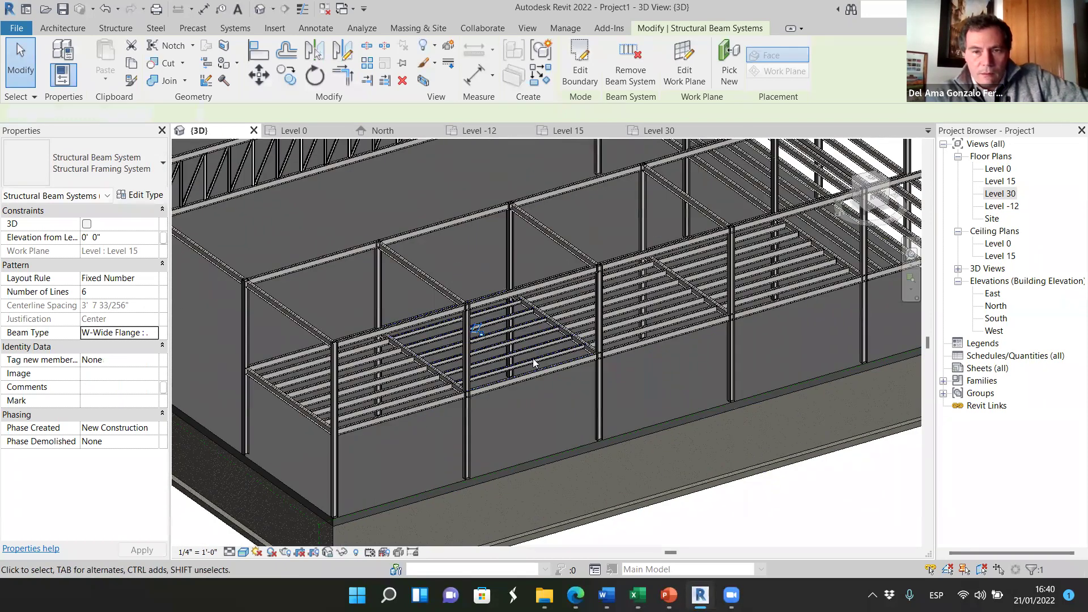
{"action": "key", "text": "Escape"}
- Examine how the W8X18 secondary beams in the changed bay meet the cross girder, selecting the girder and individual beams to compare their depths
{"action": "scroll", "coordinate": [688, 331], "scroll_direction": "up", "scroll_amount": 6}
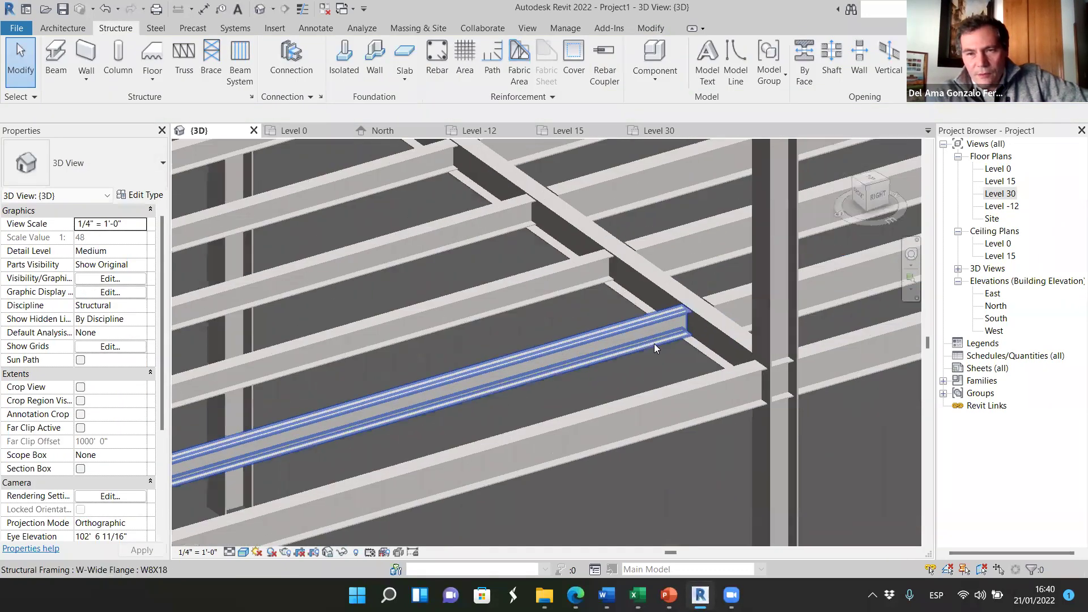
{"action": "left_click", "coordinate": [715, 322]}
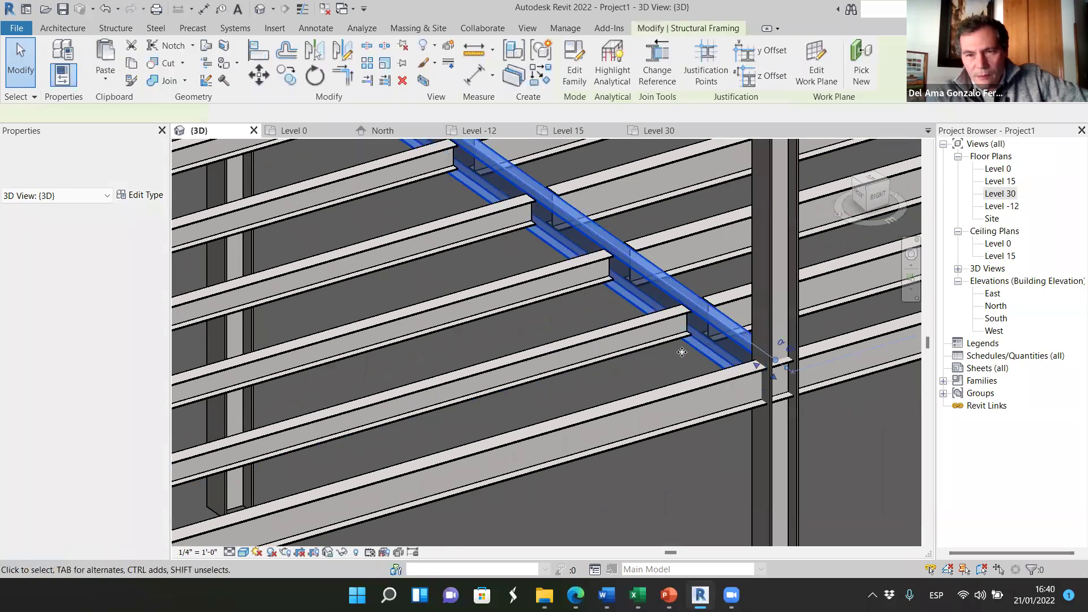
{"action": "scroll", "coordinate": [595, 371], "scroll_direction": "up", "scroll_amount": 3}
{"action": "scroll", "coordinate": [595, 371], "scroll_direction": "up", "scroll_amount": 2}
{"action": "left_click", "coordinate": [588, 344]}
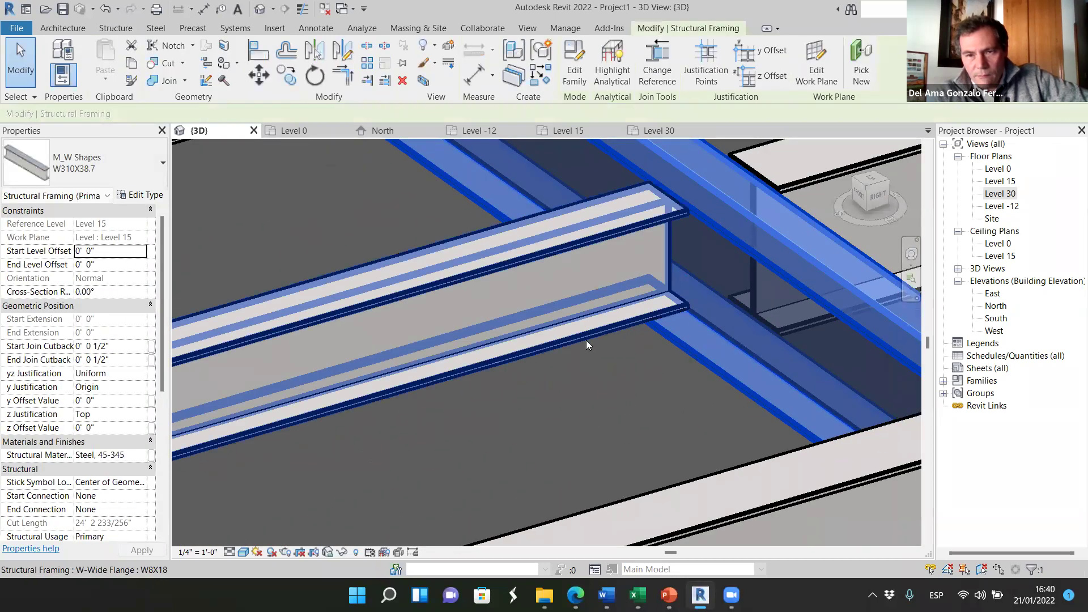
{"action": "scroll", "coordinate": [585, 338], "scroll_direction": "down", "scroll_amount": 2}
{"action": "left_click", "coordinate": [565, 316]}
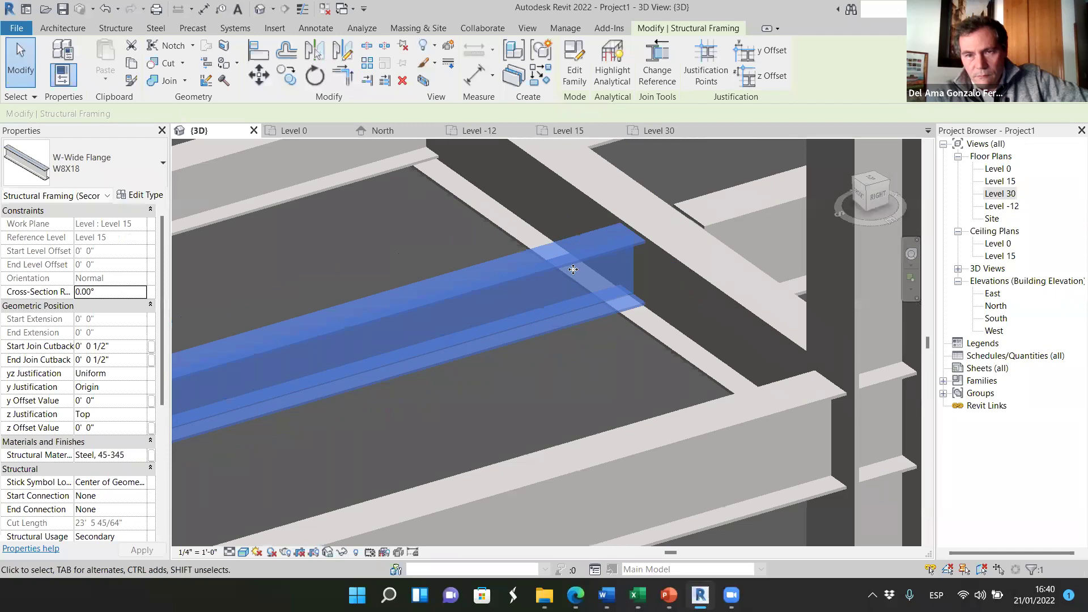
{"action": "scroll", "coordinate": [573, 270], "scroll_direction": "down", "scroll_amount": 5}
{"action": "key", "text": "Escape"}
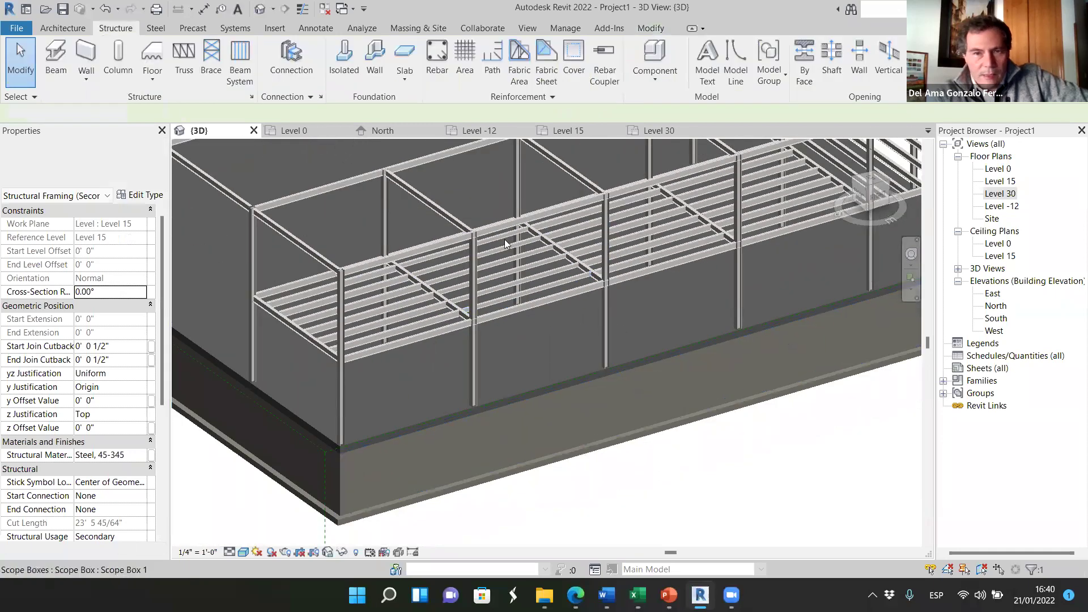
{"action": "scroll", "coordinate": [615, 303], "scroll_direction": "up", "scroll_amount": 5}
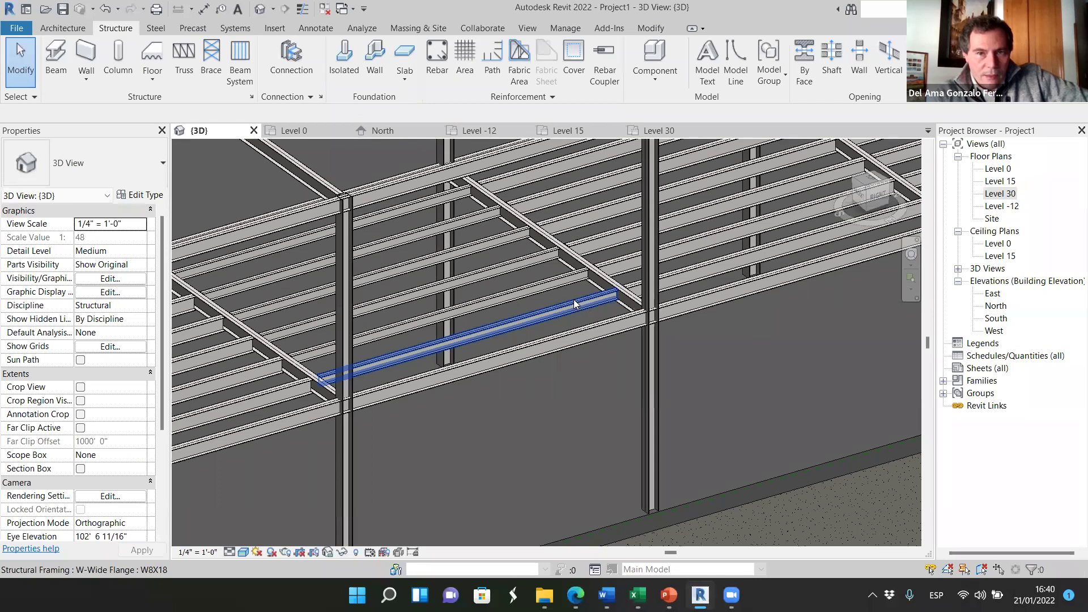
{"action": "scroll", "coordinate": [604, 296], "scroll_direction": "up", "scroll_amount": 2}
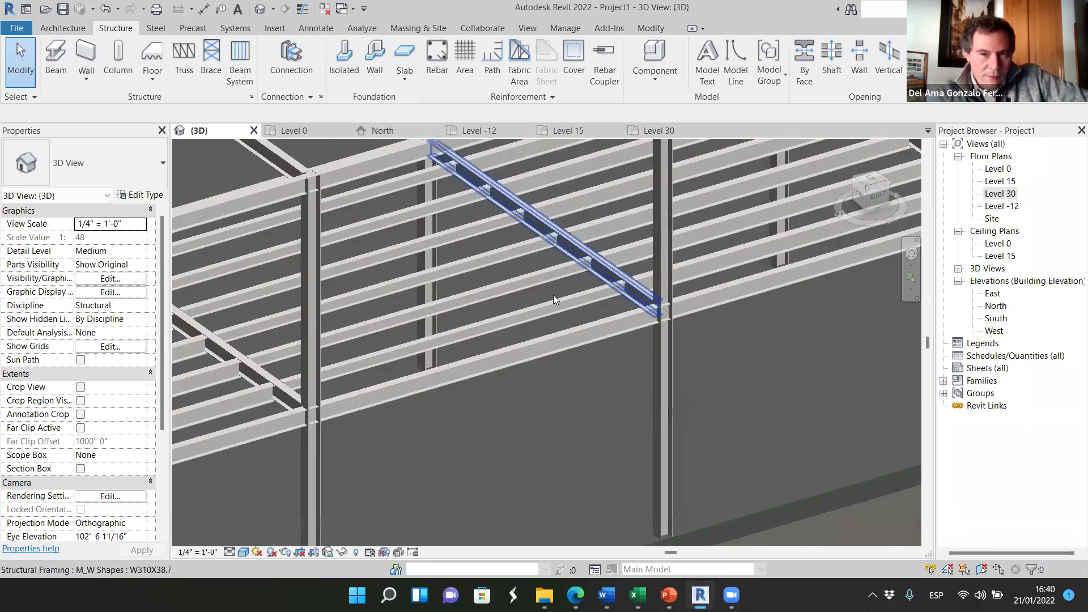
{"action": "scroll", "coordinate": [554, 295], "scroll_direction": "down", "scroll_amount": 2}
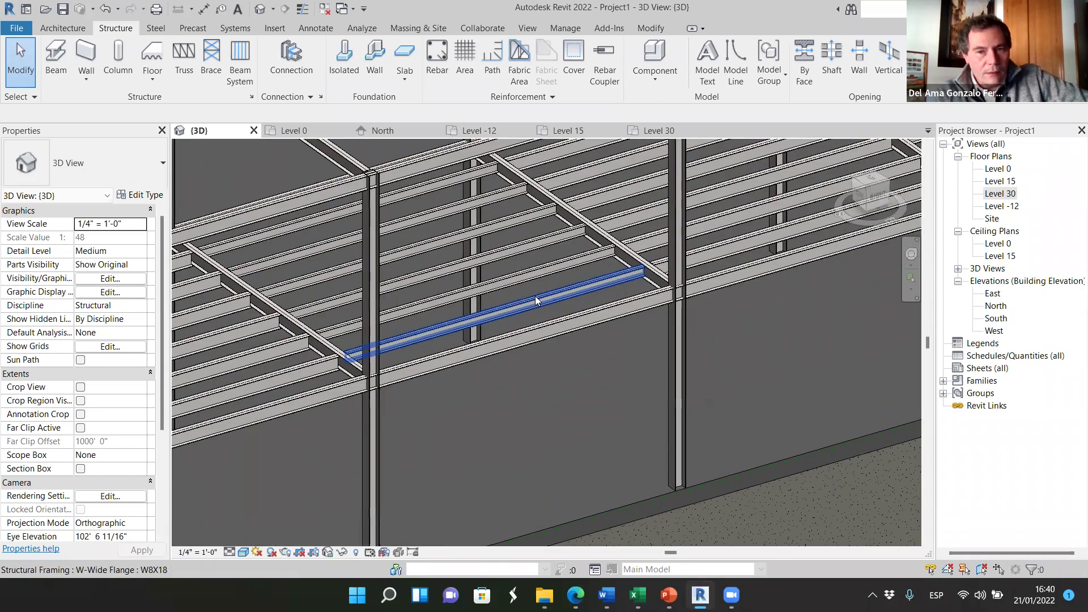
{"action": "left_click", "coordinate": [496, 320]}
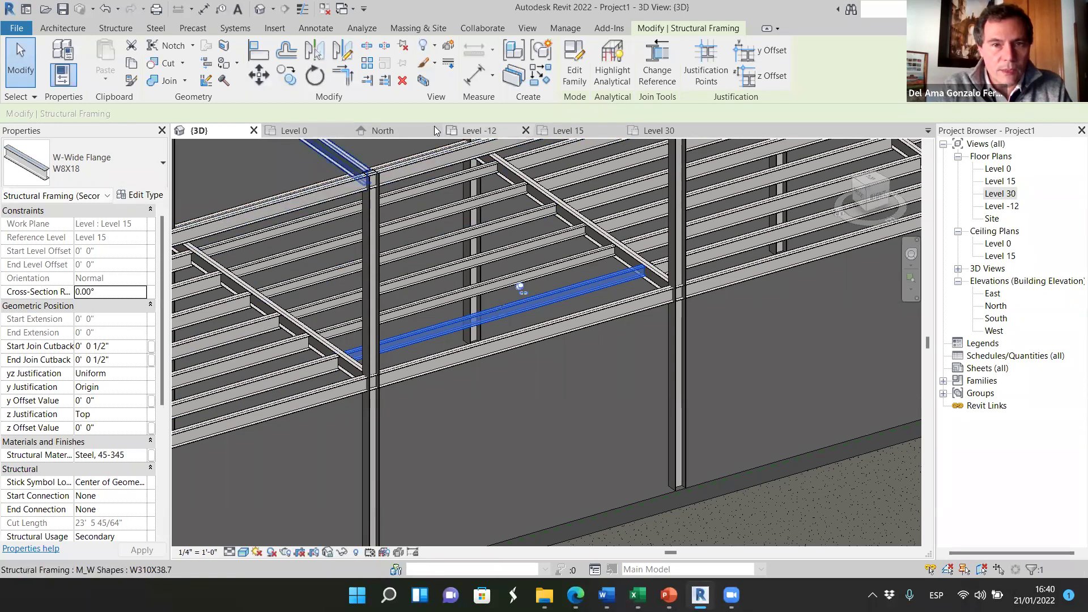
- In the Level 15 plan, window-select the framed bays and filter out the structural columns so only the structural beam systems are selected
{"action": "left_click", "coordinate": [569, 131]}
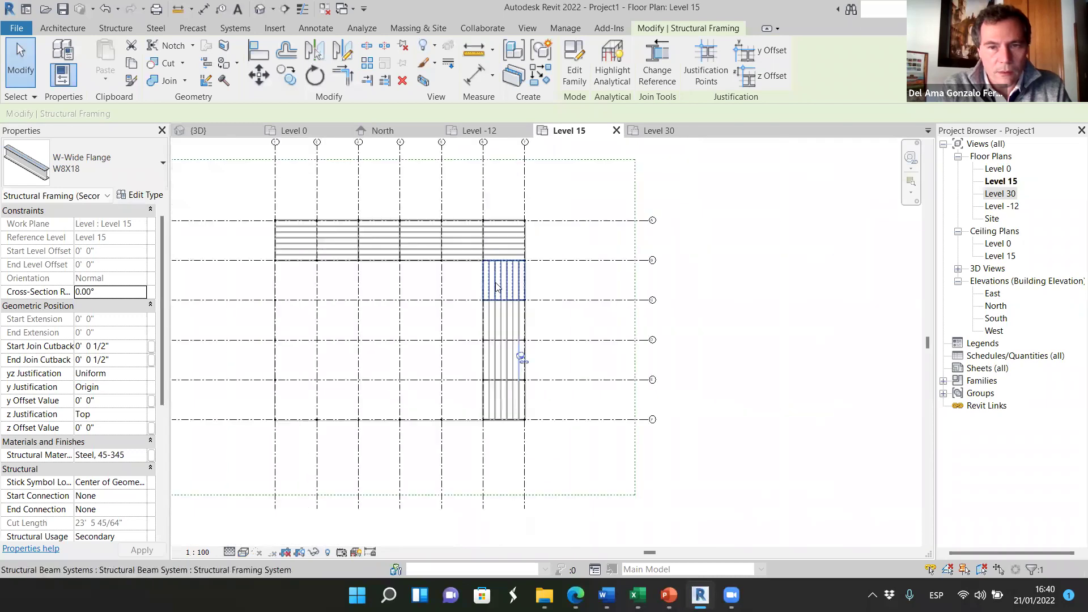
{"action": "scroll", "coordinate": [473, 396], "scroll_direction": "up", "scroll_amount": 1}
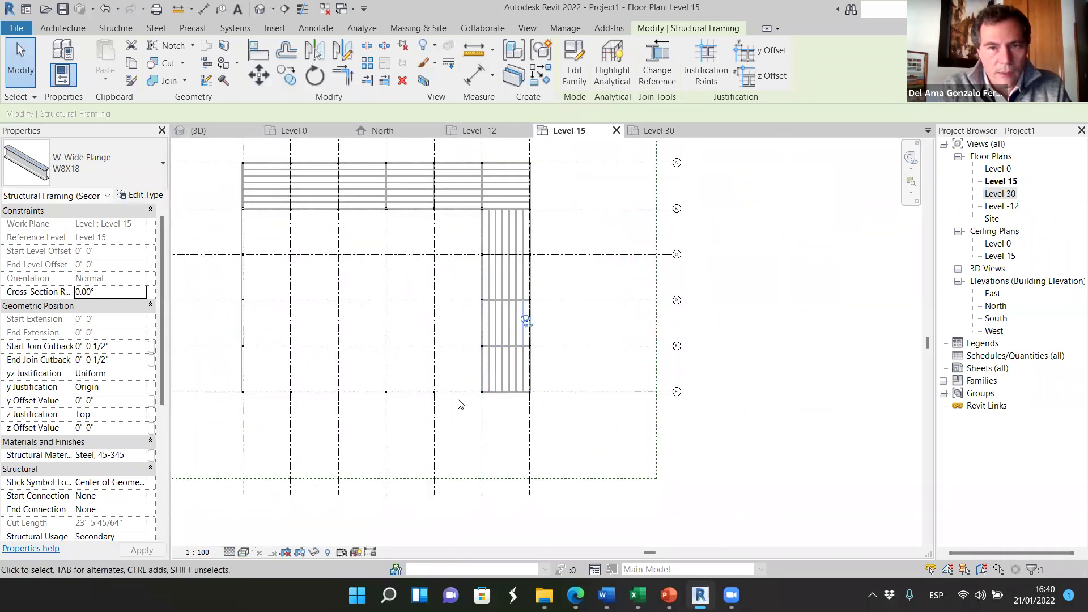
{"action": "scroll", "coordinate": [459, 404], "scroll_direction": "down", "scroll_amount": 1}
{"action": "left_click_drag", "start_coordinate": [281, 213], "coordinate": [528, 407]}
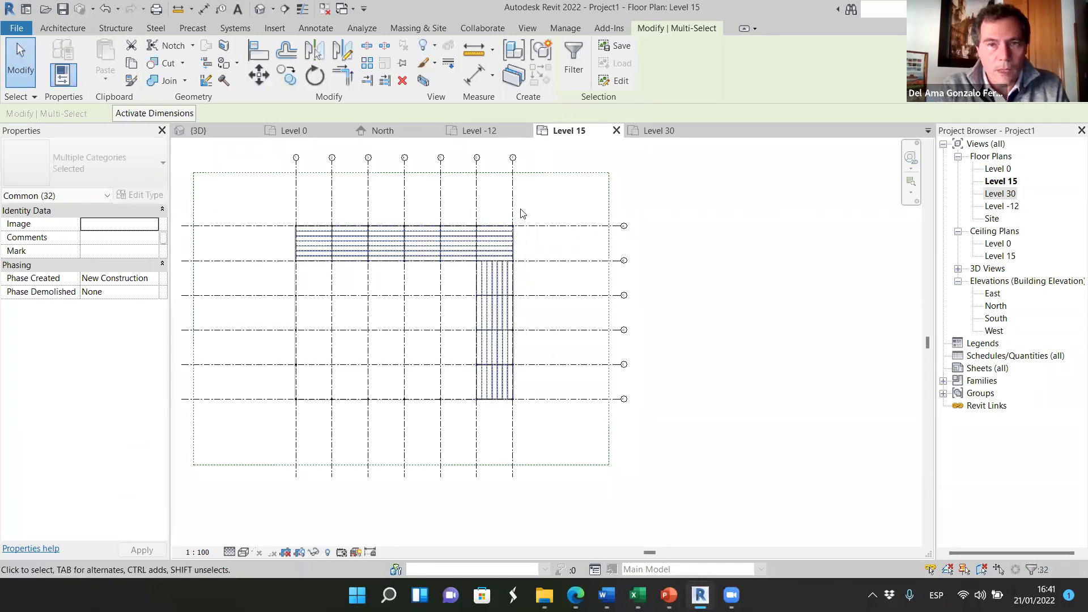
{"action": "left_click", "coordinate": [572, 69]}
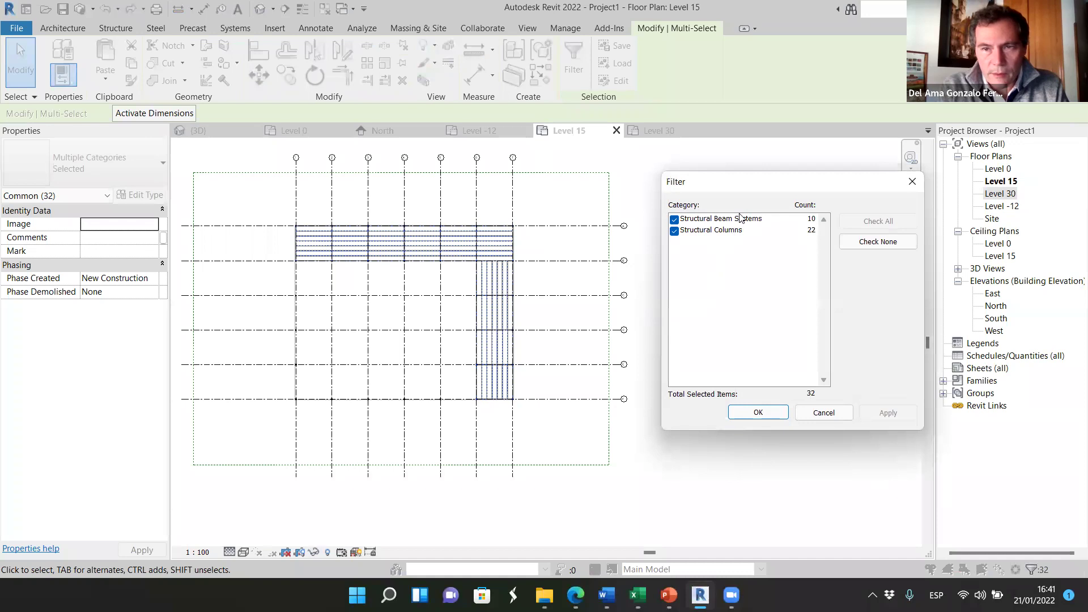
{"action": "left_click", "coordinate": [674, 231]}
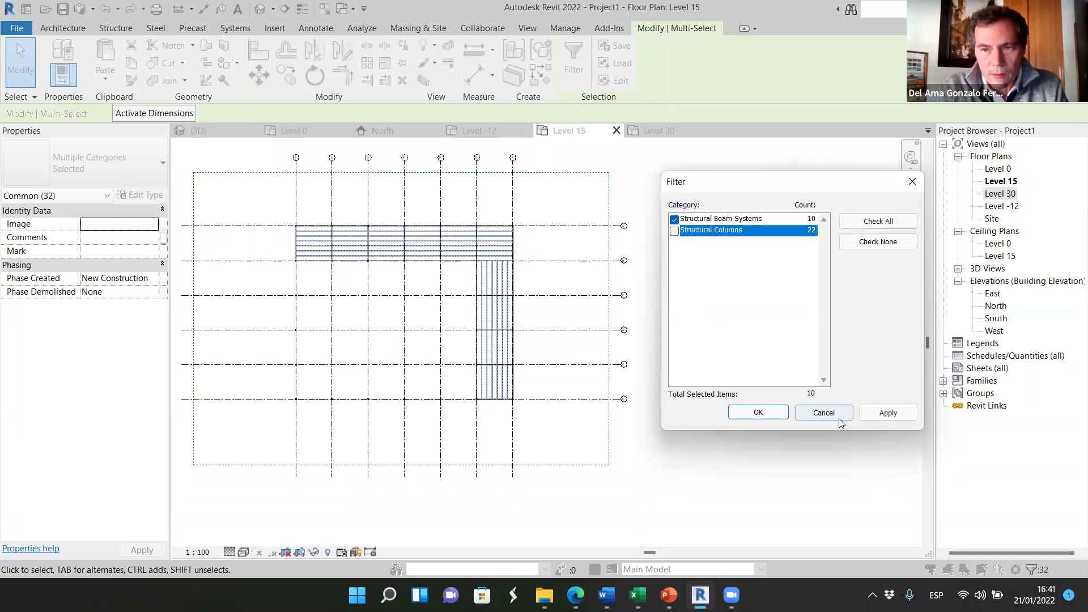
{"action": "left_click", "coordinate": [758, 412]}
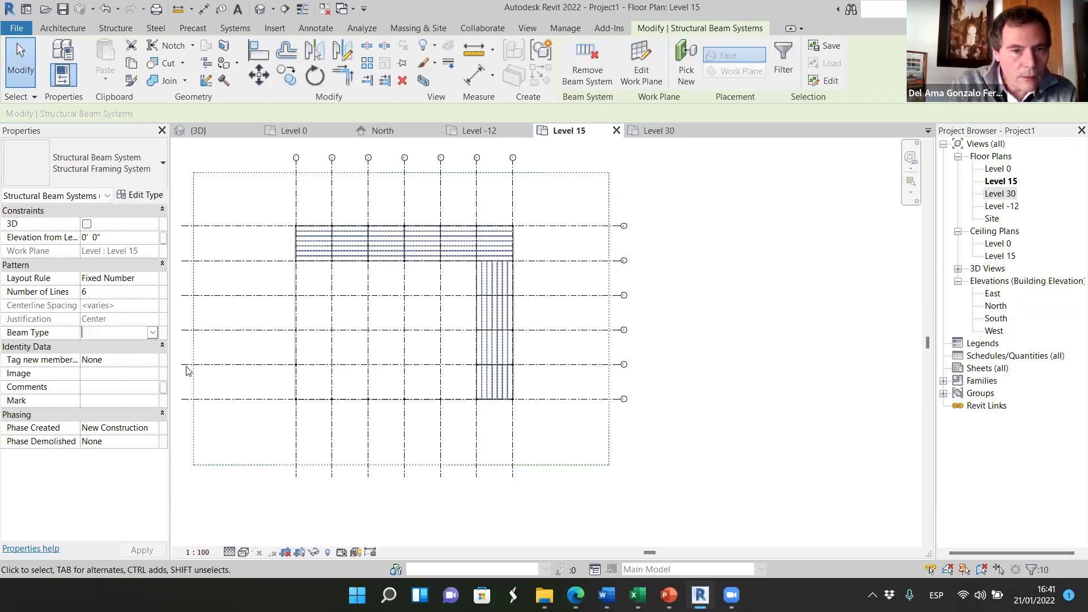
- Set the beam type of all selected Level 15 beam systems to W-Wide Flange : W8X18 and clear the selection
{"action": "left_click", "coordinate": [152, 335]}
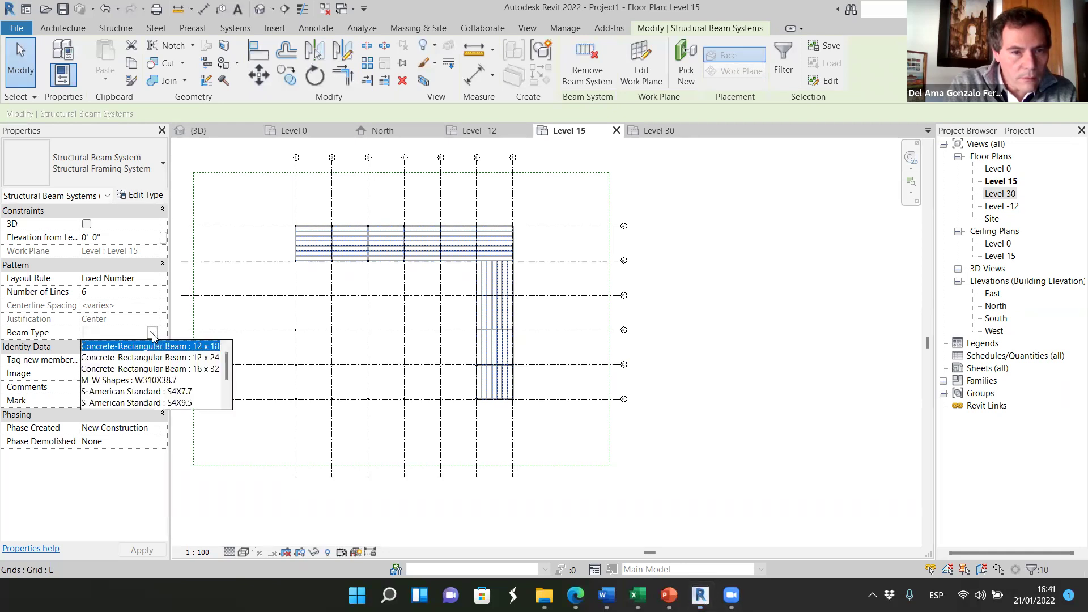
{"action": "scroll", "coordinate": [193, 388], "scroll_direction": "down", "scroll_amount": 2}
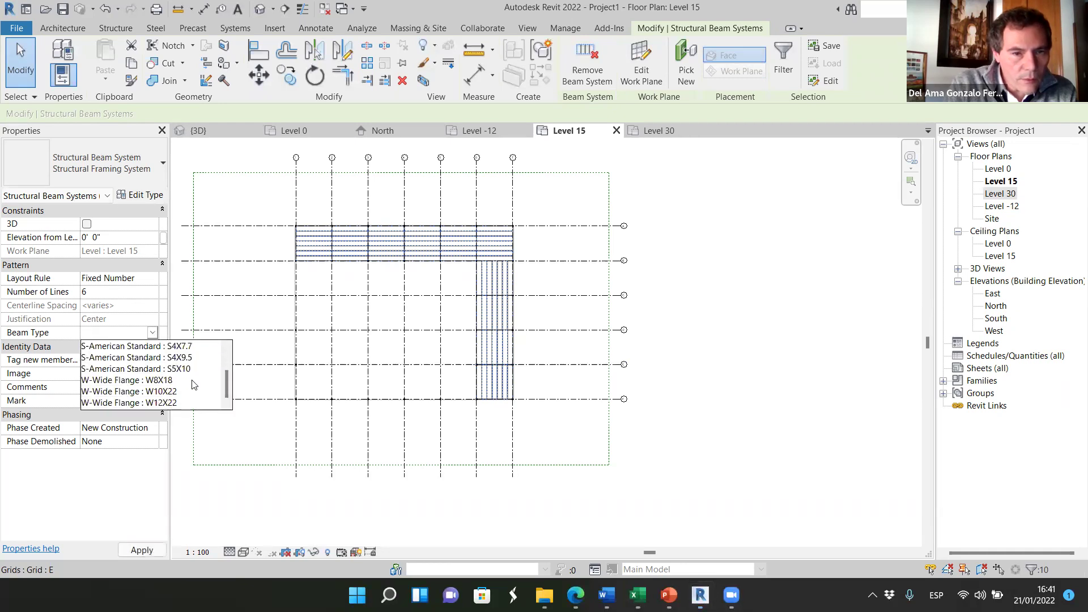
{"action": "left_click", "coordinate": [157, 381]}
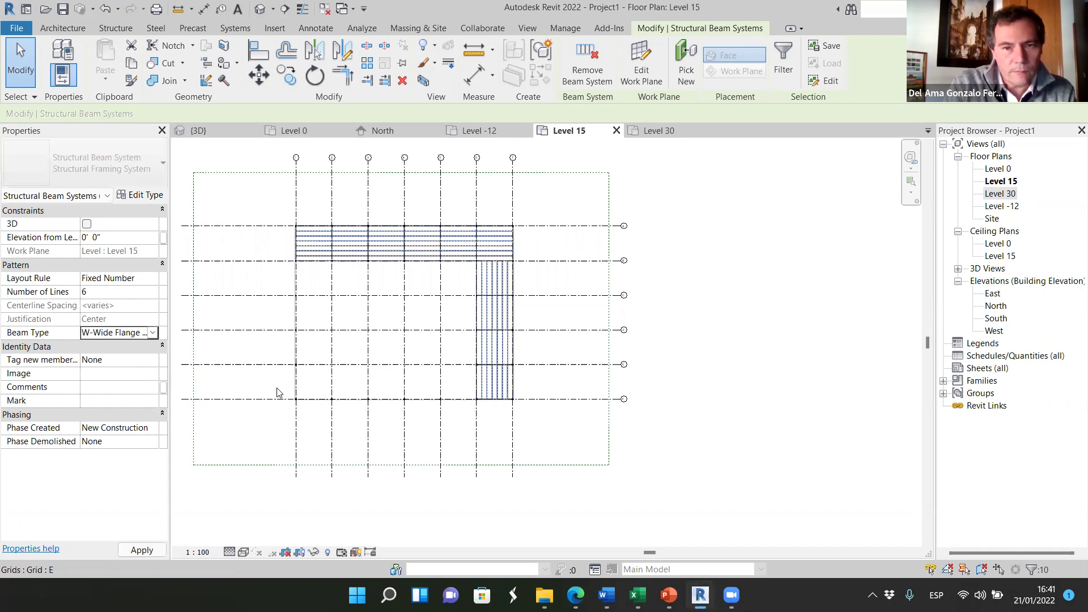
{"action": "key", "text": "Escape"}
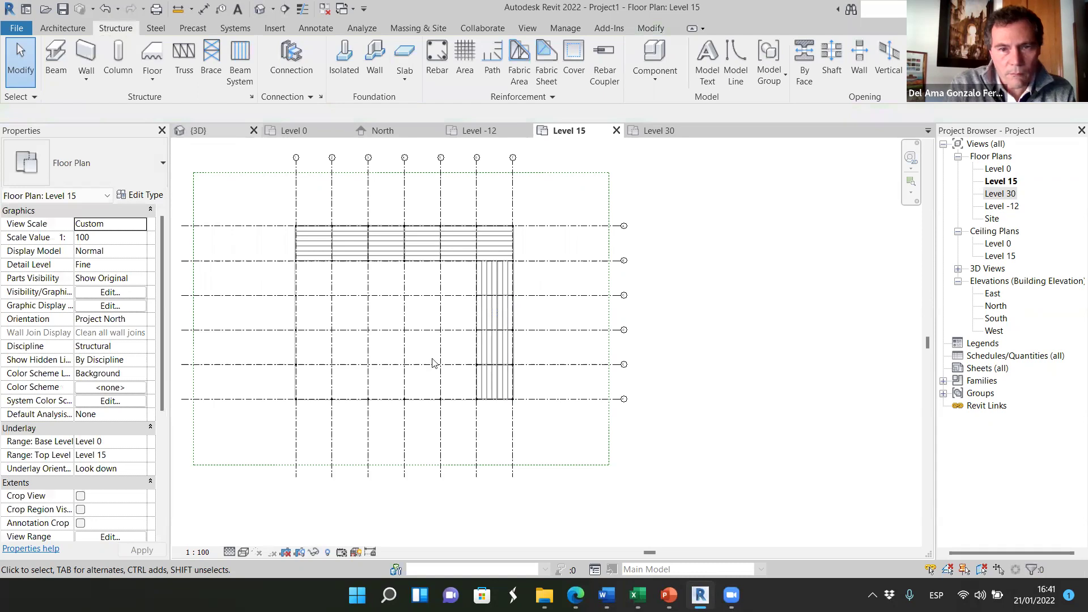
- Return to the 3D view and inspect the secondary beams along both framed edges of the building from several angles
{"action": "key", "text": "ctrl+Tab"}
{"action": "scroll", "coordinate": [593, 370], "scroll_direction": "down", "scroll_amount": 5}
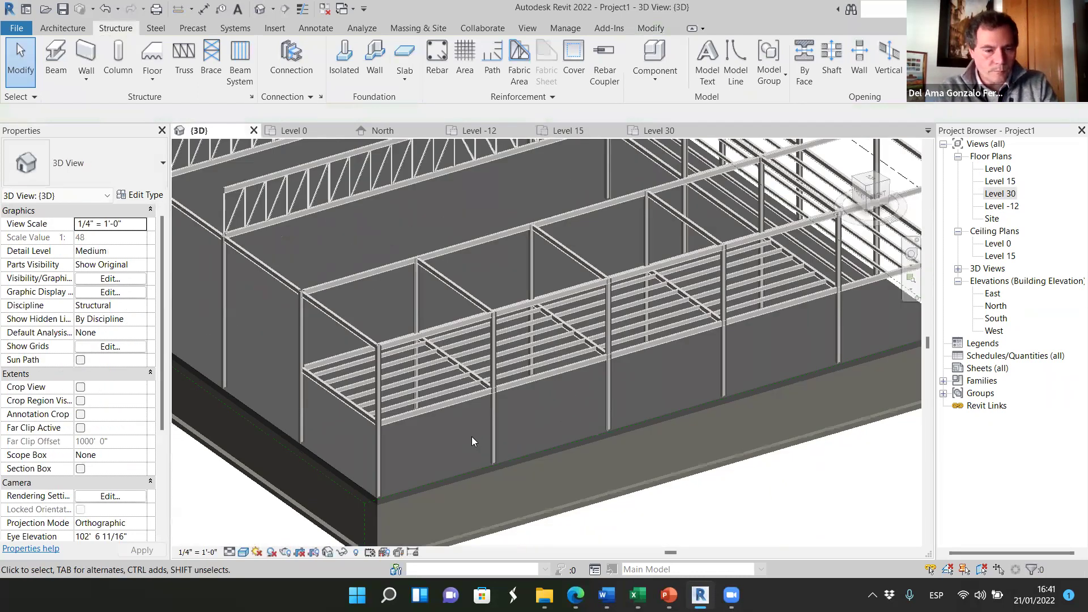
{"action": "scroll", "coordinate": [472, 441], "scroll_direction": "down", "scroll_amount": 2}
{"action": "scroll", "coordinate": [583, 491], "scroll_direction": "down", "scroll_amount": 5}
{"action": "middle_click_drag", "start_coordinate": [605, 495], "coordinate": [592, 482], "text": "shift"}
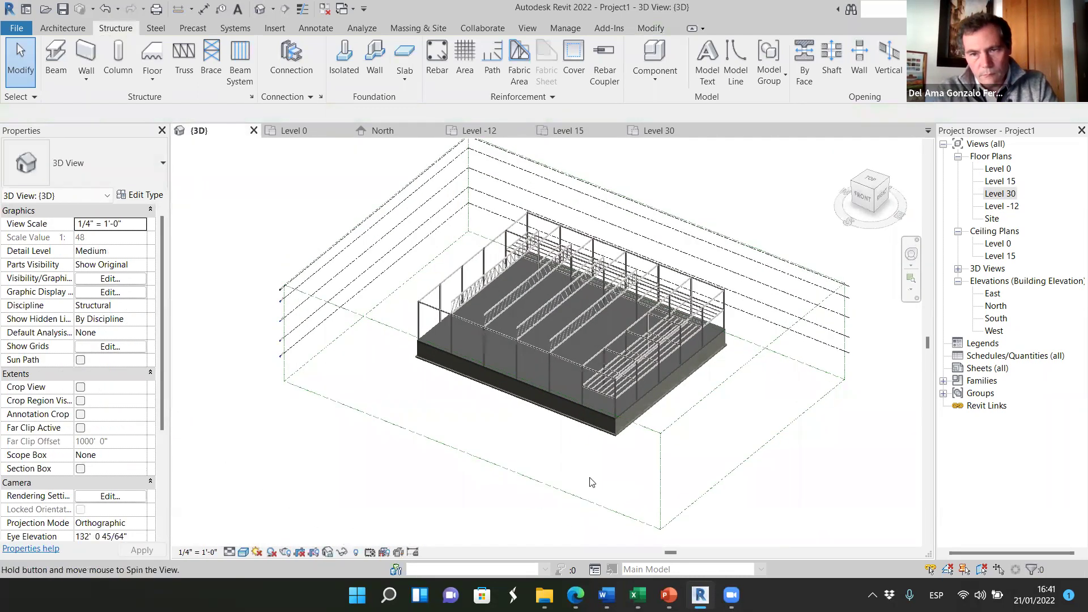
{"action": "scroll", "coordinate": [684, 362], "scroll_direction": "up", "scroll_amount": 10}
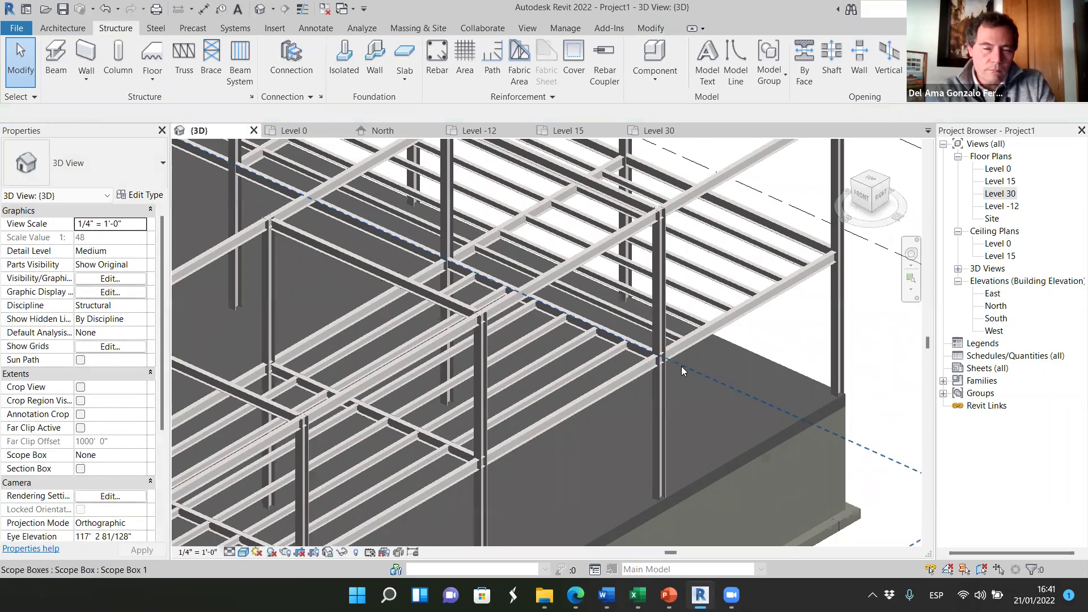
{"action": "scroll", "coordinate": [682, 366], "scroll_direction": "down", "scroll_amount": 2}
{"action": "scroll", "coordinate": [647, 292], "scroll_direction": "down", "scroll_amount": 3}
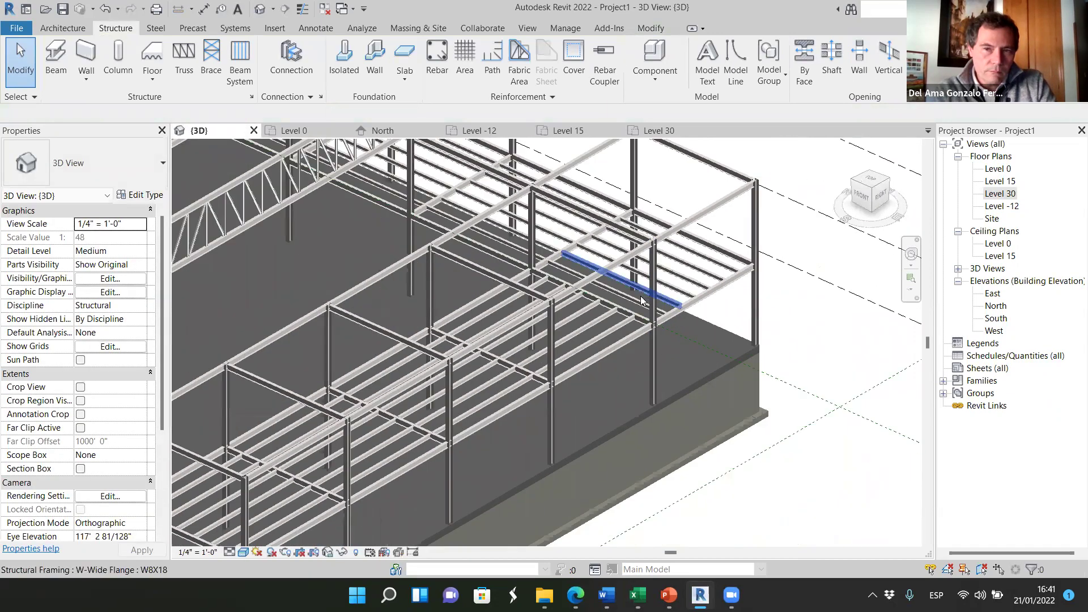
{"action": "scroll", "coordinate": [624, 317], "scroll_direction": "down", "scroll_amount": 4}
{"action": "scroll", "coordinate": [595, 363], "scroll_direction": "up", "scroll_amount": 6}
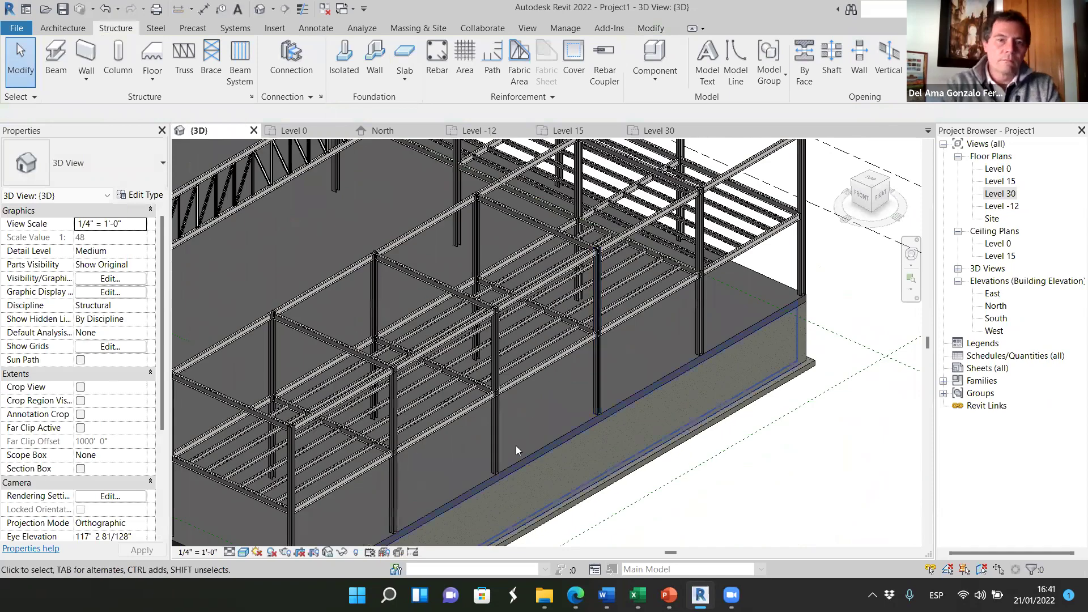
{"action": "scroll", "coordinate": [524, 410], "scroll_direction": "down", "scroll_amount": 4}
{"action": "scroll", "coordinate": [541, 398], "scroll_direction": "up", "scroll_amount": 3}
{"action": "scroll", "coordinate": [566, 392], "scroll_direction": "down", "scroll_amount": 4}
{"action": "middle_click_drag", "start_coordinate": [568, 407], "coordinate": [683, 383], "text": "shift"}
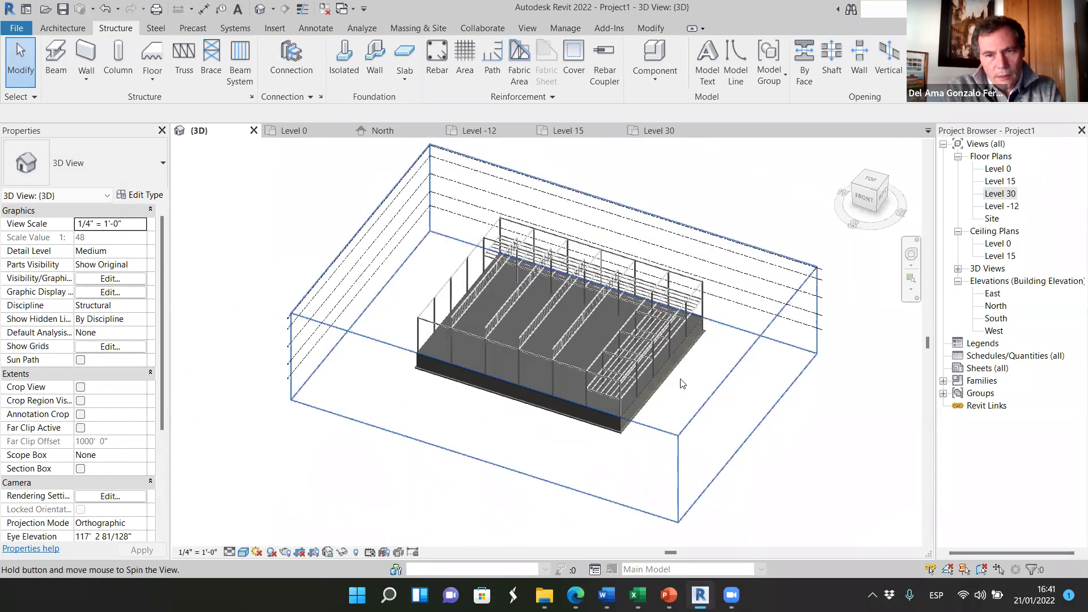
{"action": "scroll", "coordinate": [697, 314], "scroll_direction": "up", "scroll_amount": 8}
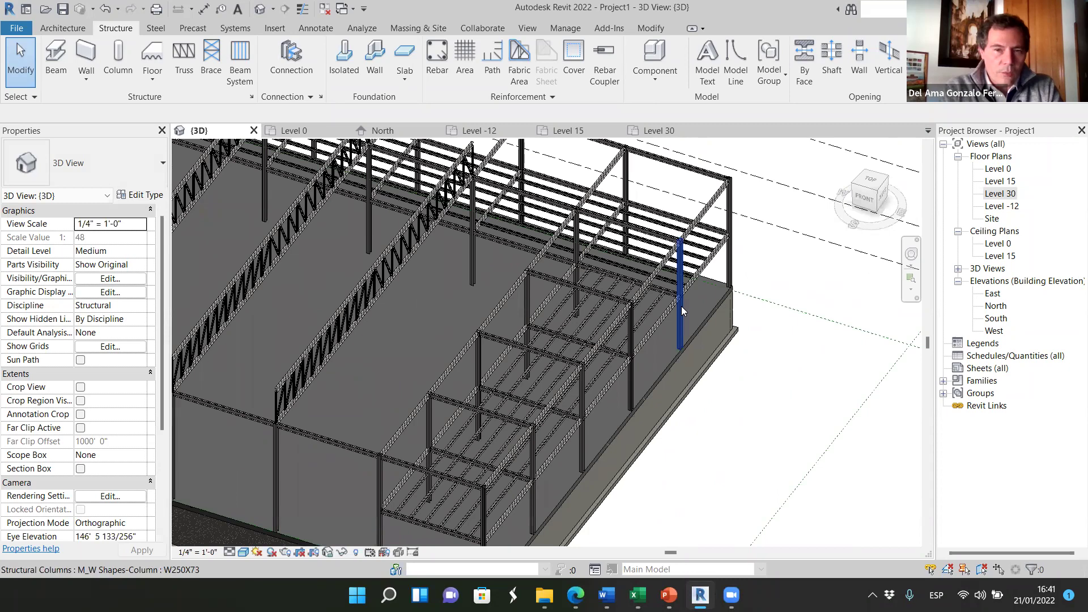
{"action": "scroll", "coordinate": [680, 309], "scroll_direction": "down", "scroll_amount": 4}
{"action": "scroll", "coordinate": [572, 425], "scroll_direction": "up", "scroll_amount": 4}
{"action": "scroll", "coordinate": [571, 425], "scroll_direction": "down", "scroll_amount": 6}
{"action": "middle_click_drag", "start_coordinate": [647, 408], "coordinate": [705, 397], "text": "shift"}
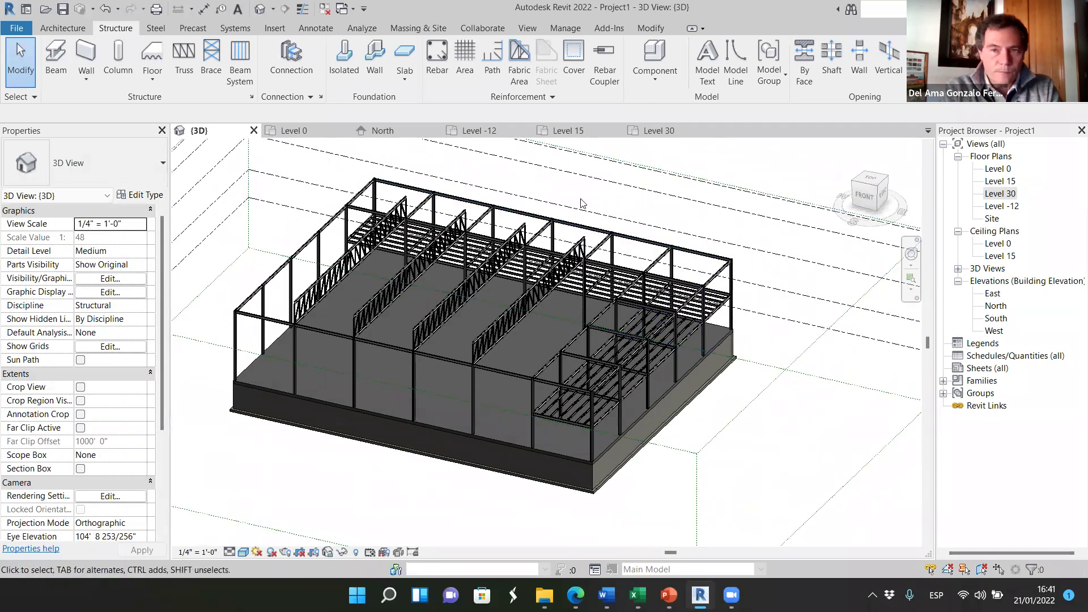
- In the Level 30 plan, set up an automatic beam system with a Fixed Number layout and W-Wide Flange : W8X18 beams
{"action": "key", "text": "ctrl+Tab"}
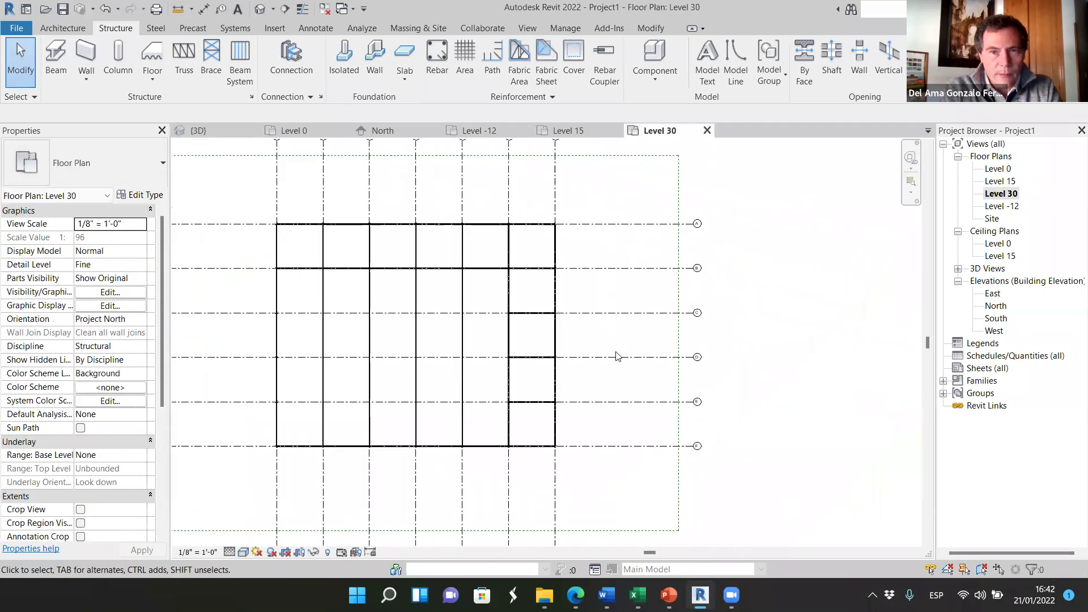
{"action": "scroll", "coordinate": [618, 385], "scroll_direction": "down", "scroll_amount": 1}
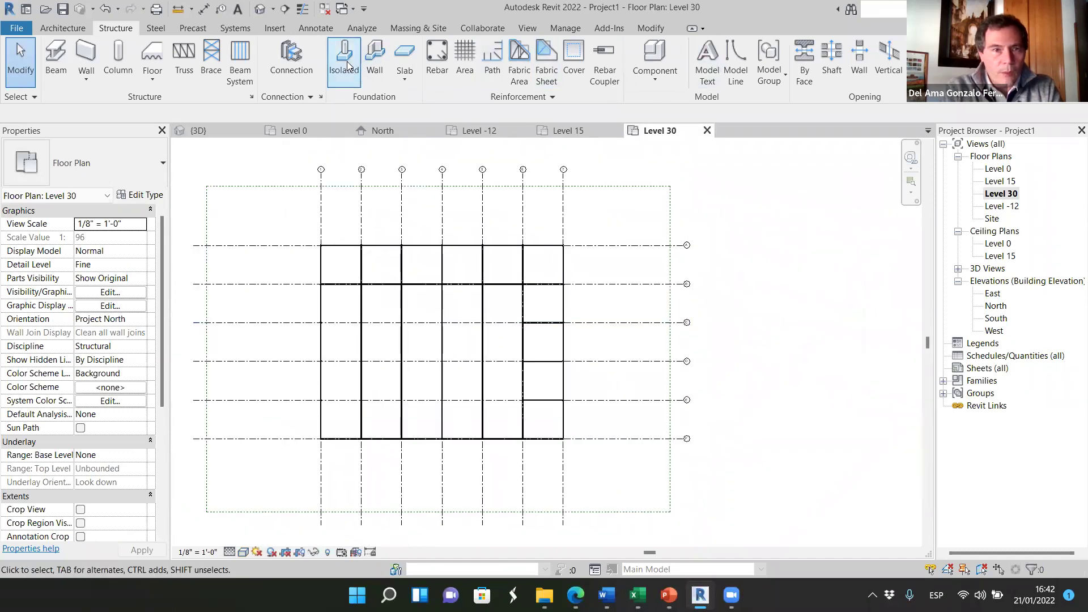
{"action": "left_click", "coordinate": [240, 55]}
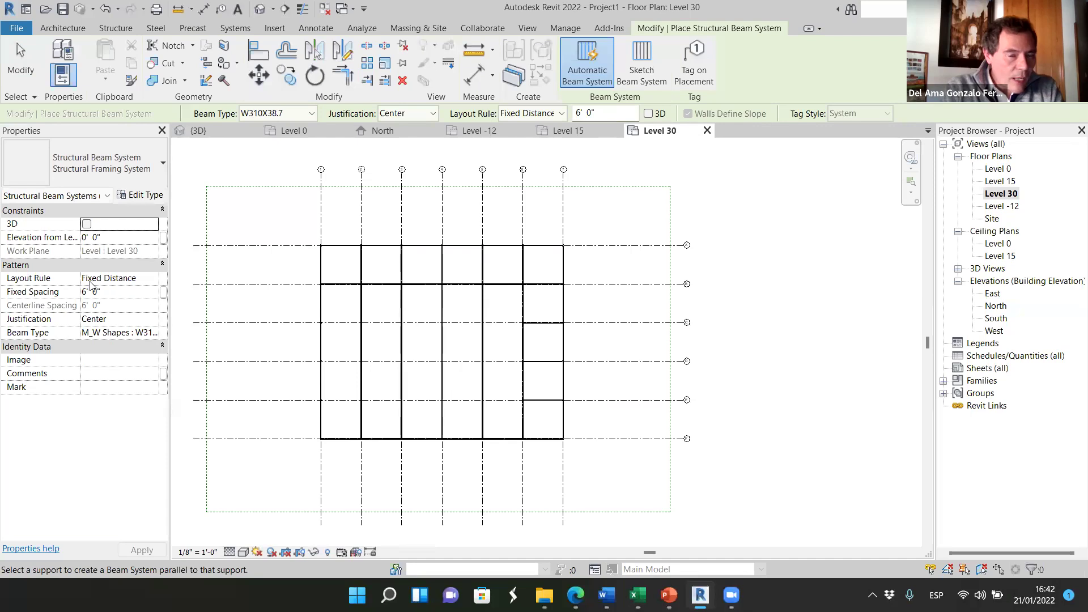
{"action": "left_click", "coordinate": [153, 278]}
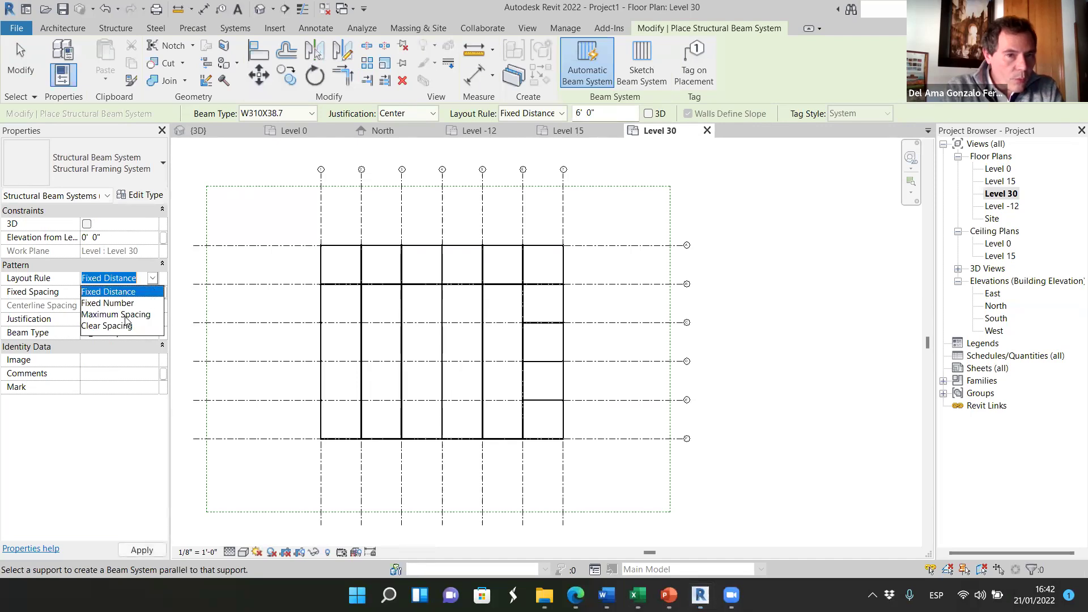
{"action": "left_click", "coordinate": [113, 303]}
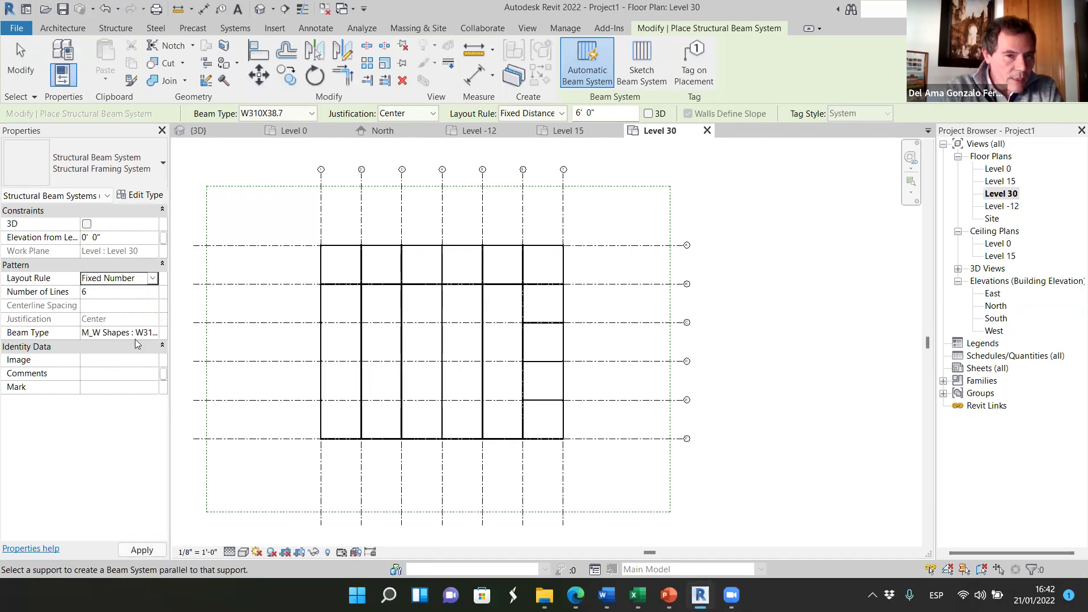
{"action": "left_click", "coordinate": [153, 334]}
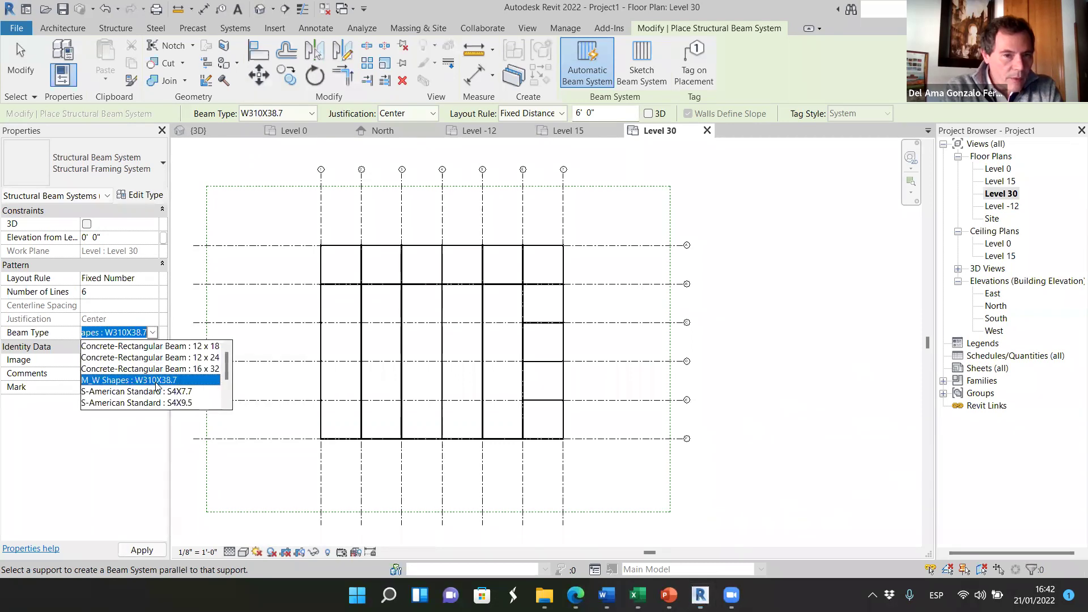
{"action": "scroll", "coordinate": [206, 371], "scroll_direction": "down", "scroll_amount": 2}
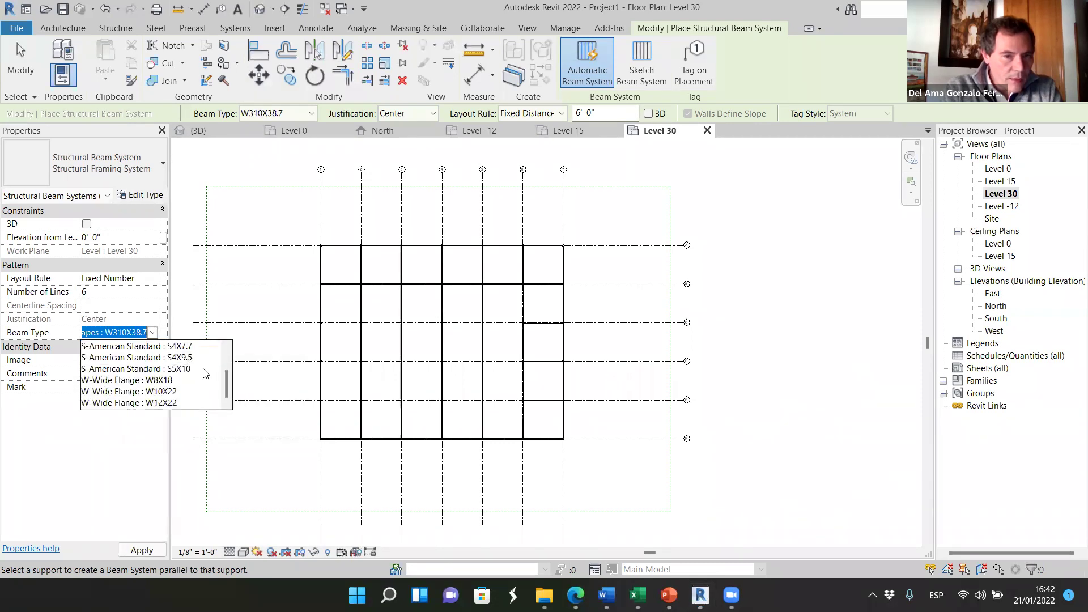
{"action": "left_click", "coordinate": [150, 381]}
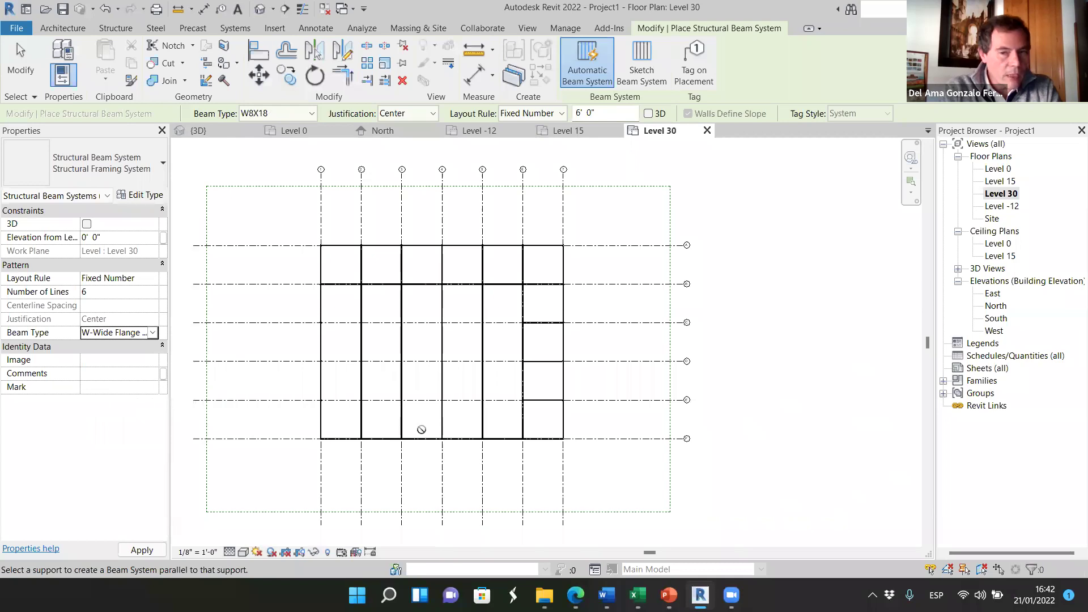
- Place six-line beam systems parallel to the cross girders in the four bays of the last column between grids B and F
{"action": "scroll", "coordinate": [540, 413], "scroll_direction": "up", "scroll_amount": 1}
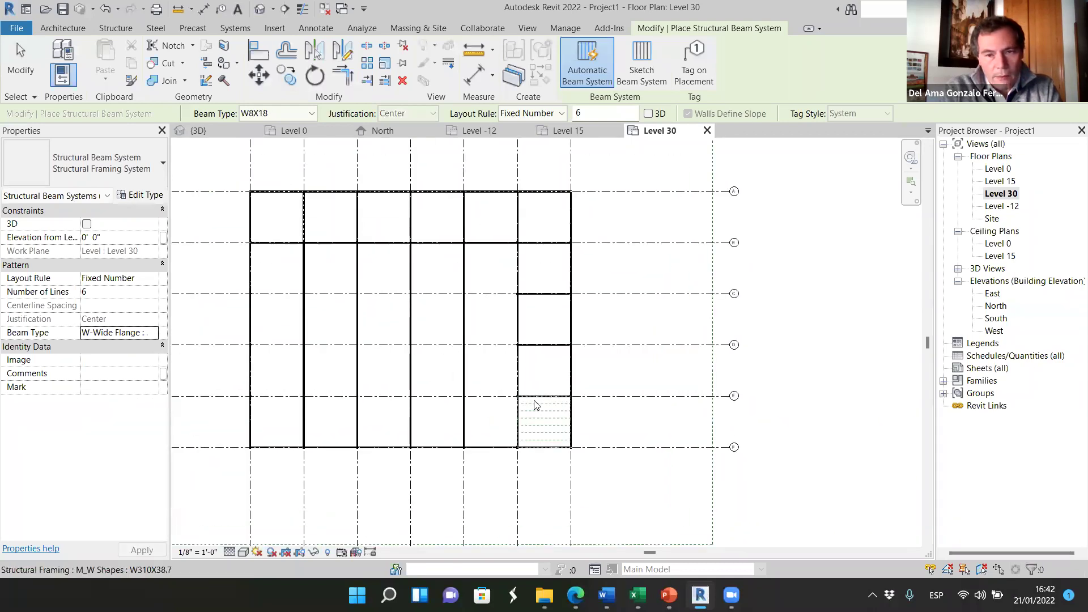
{"action": "left_click", "coordinate": [535, 403]}
{"action": "left_click", "coordinate": [547, 353]}
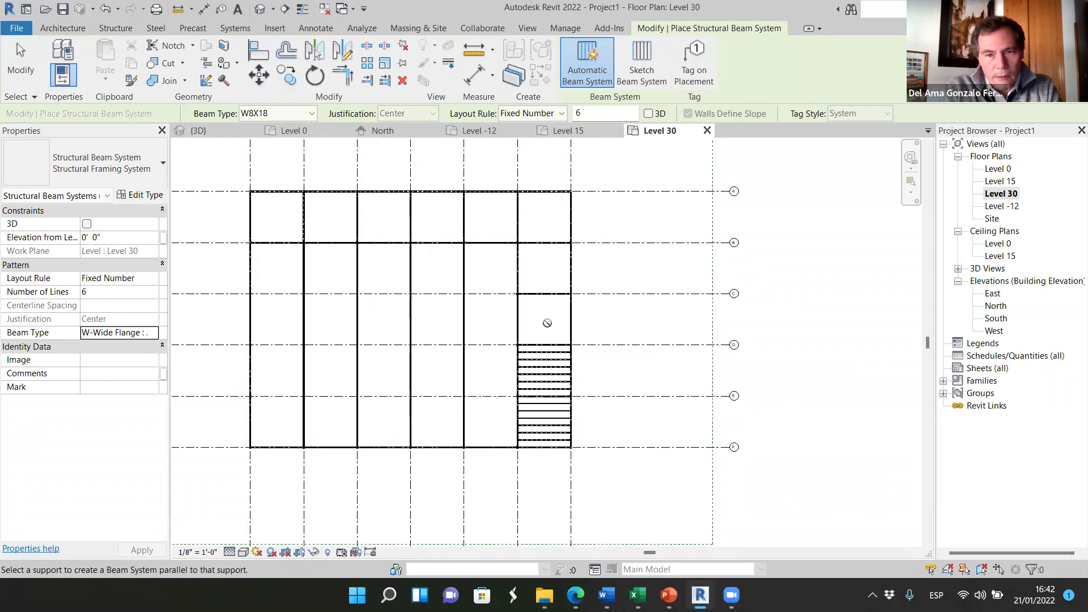
{"action": "left_click", "coordinate": [549, 301]}
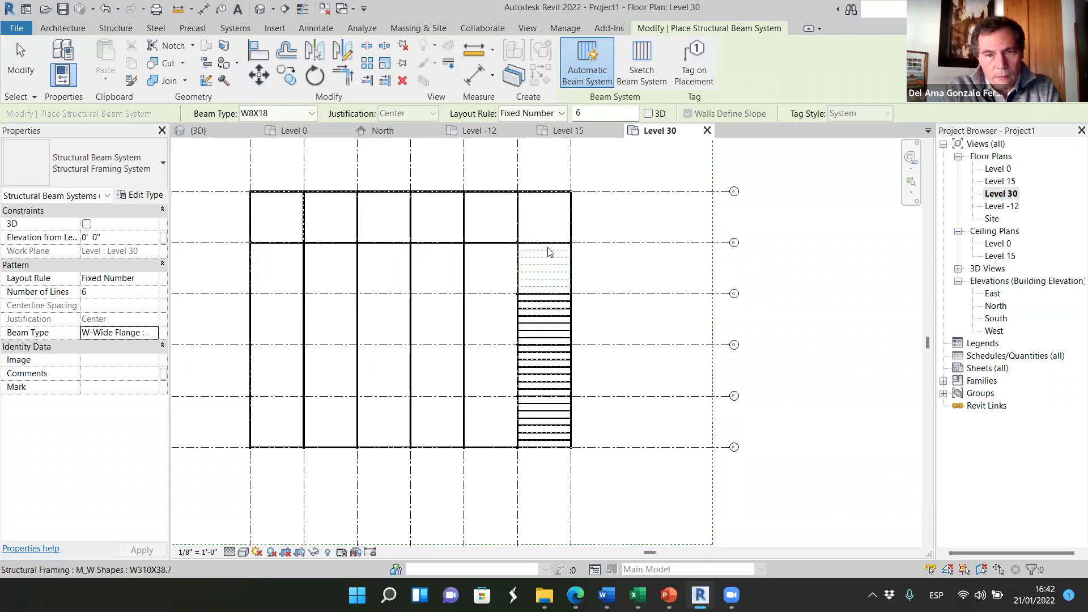
{"action": "left_click", "coordinate": [548, 252]}
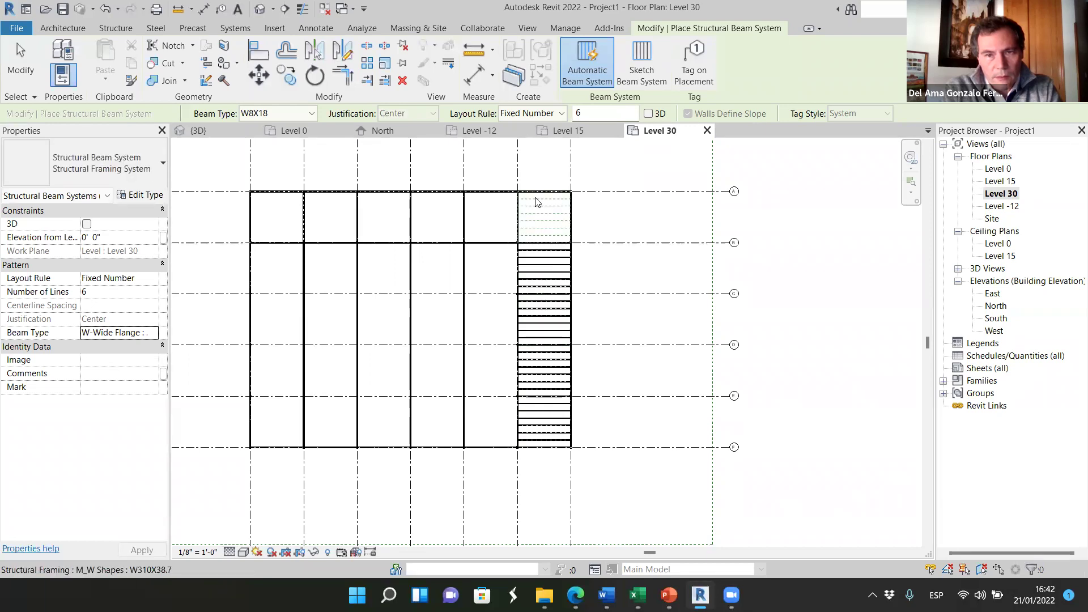
- Place matching six-line beam systems in the Level 30 bays between grids A and B, parallel to the grid lines, and return to the 3D view
{"action": "left_click", "coordinate": [537, 202]}
{"action": "left_click", "coordinate": [447, 203]}
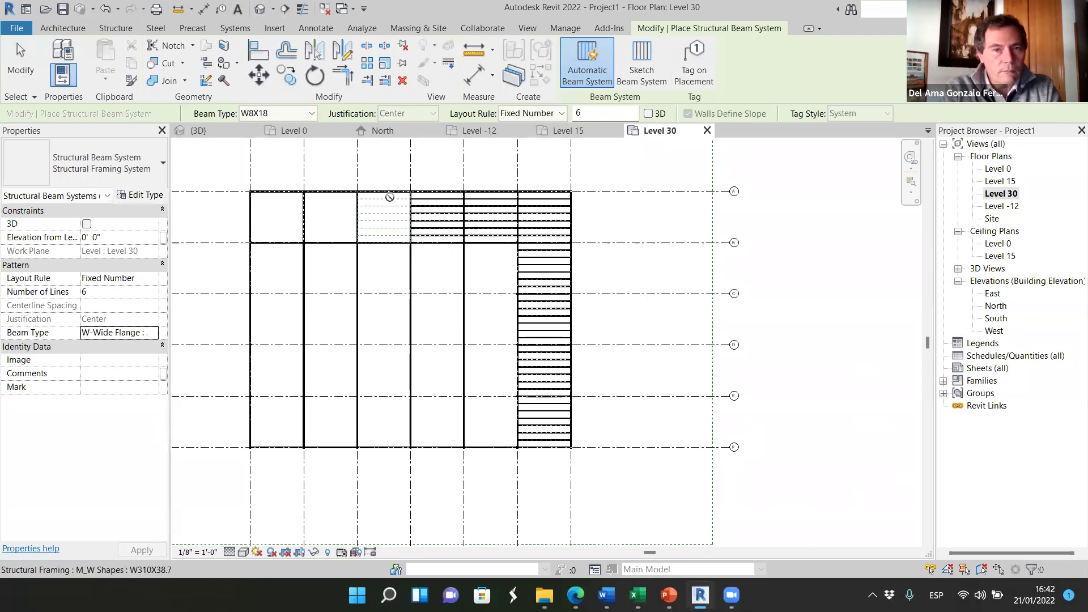
{"action": "left_click", "coordinate": [308, 199]}
{"action": "left_click", "coordinate": [303, 228]}
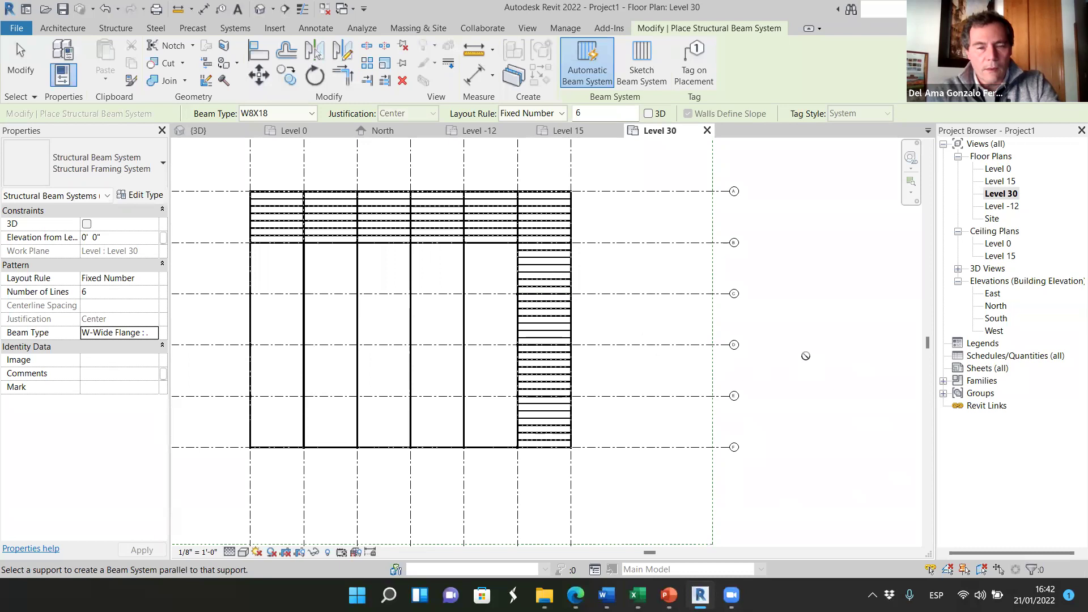
{"action": "left_click", "coordinate": [198, 130]}
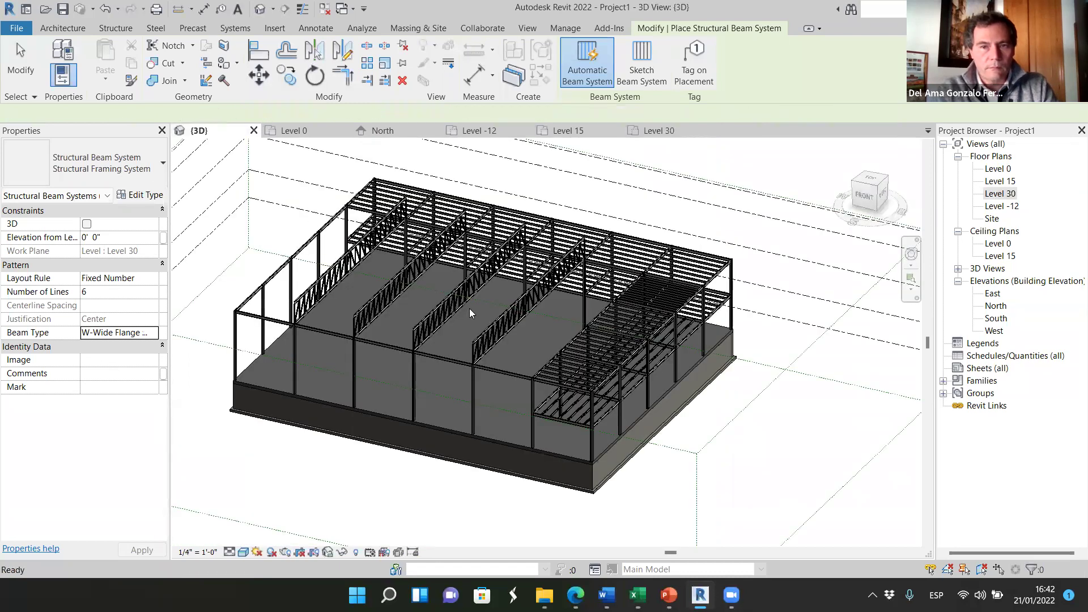
{"action": "left_click", "coordinate": [589, 352]}
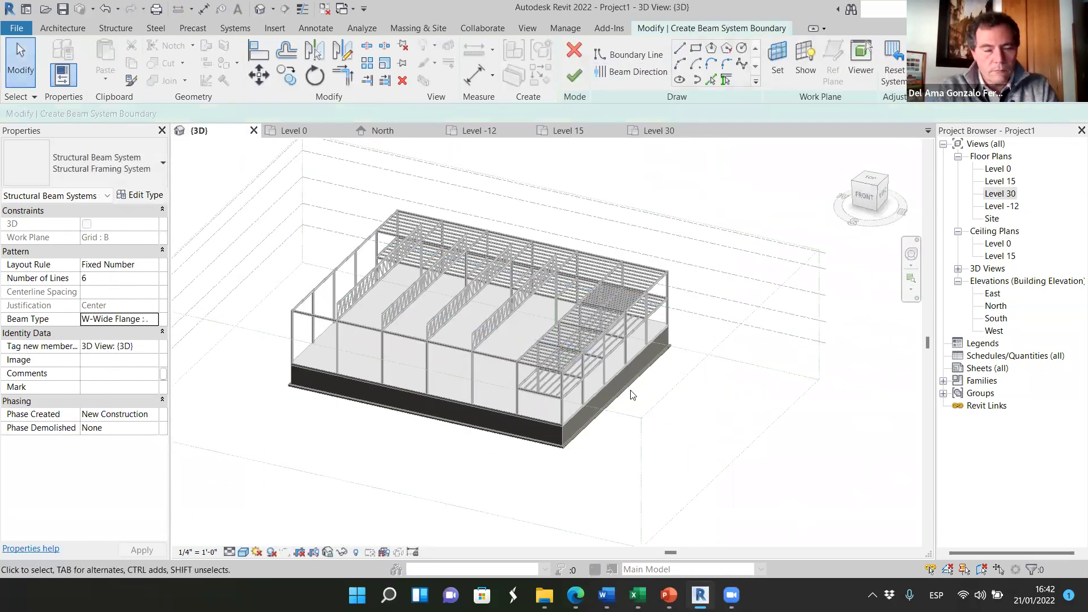
{"action": "scroll", "coordinate": [568, 404], "scroll_direction": "down", "scroll_amount": 3}
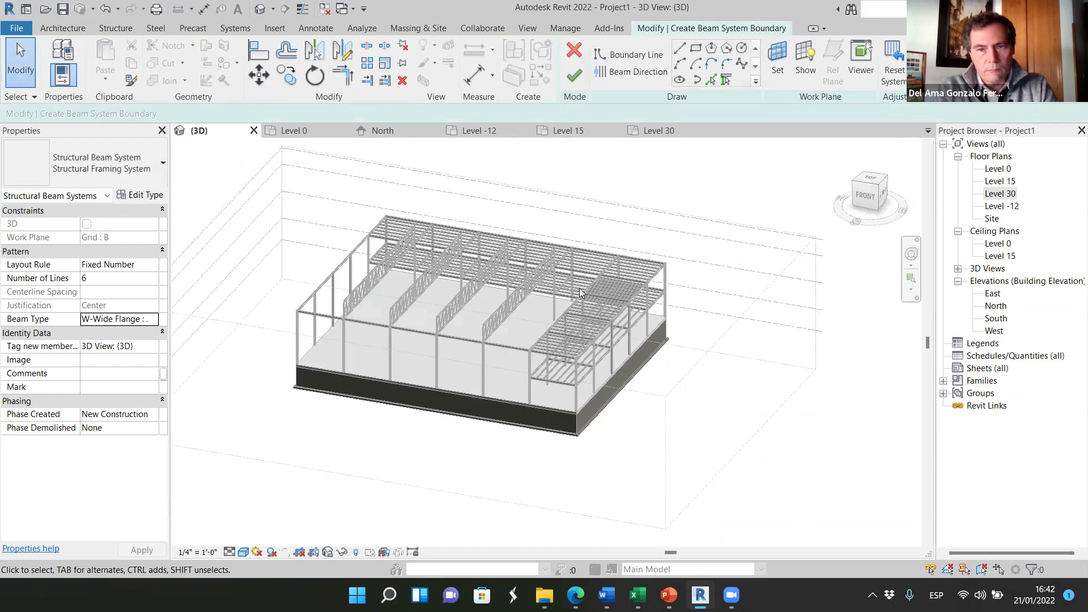
{"action": "left_click", "coordinate": [574, 75]}
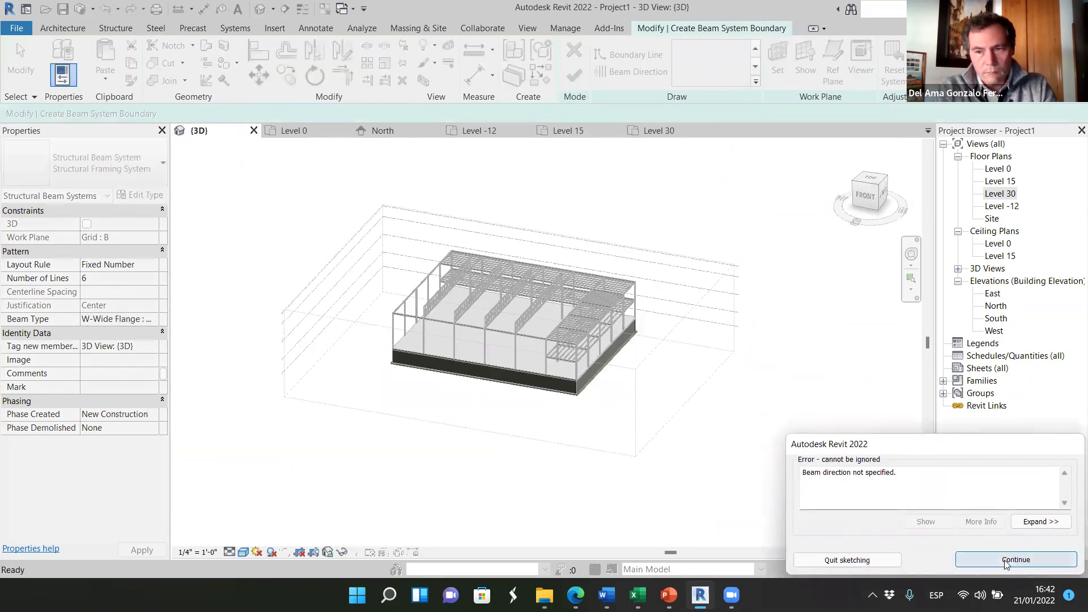
{"action": "left_click", "coordinate": [1016, 560]}
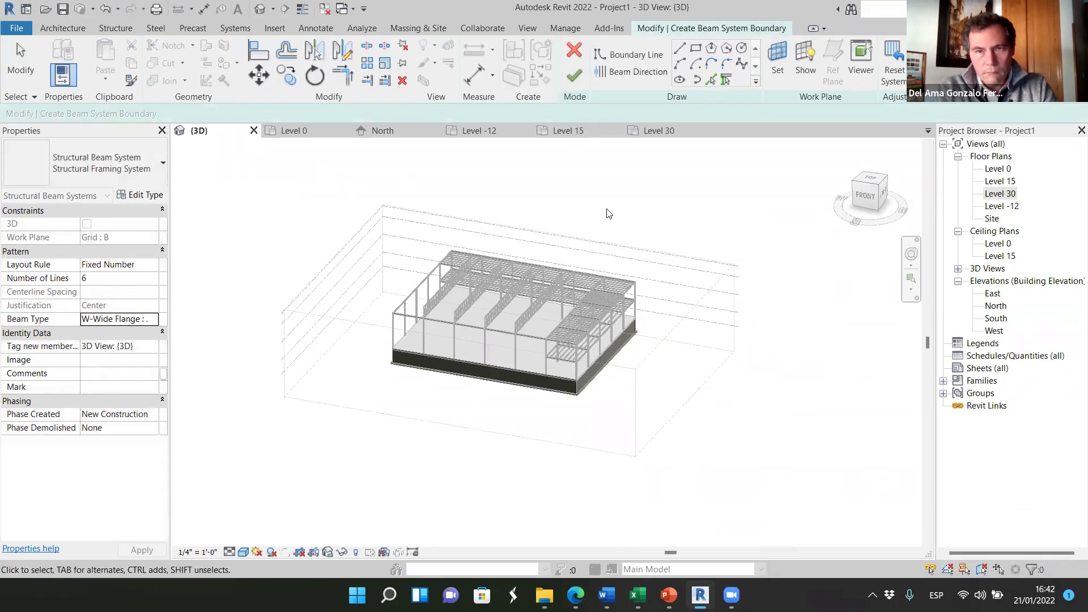
{"action": "scroll", "coordinate": [609, 214], "scroll_direction": "up", "scroll_amount": 2}
{"action": "scroll", "coordinate": [638, 301], "scroll_direction": "up", "scroll_amount": 2}
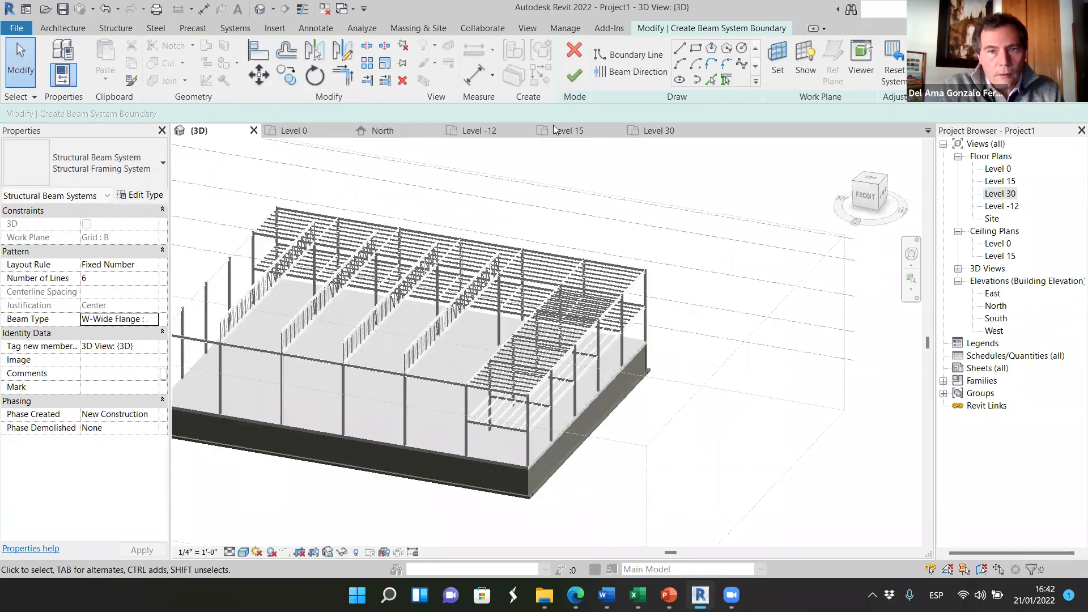
{"action": "left_click", "coordinate": [619, 73]}
{"action": "scroll", "coordinate": [286, 223], "scroll_direction": "up", "scroll_amount": 4}
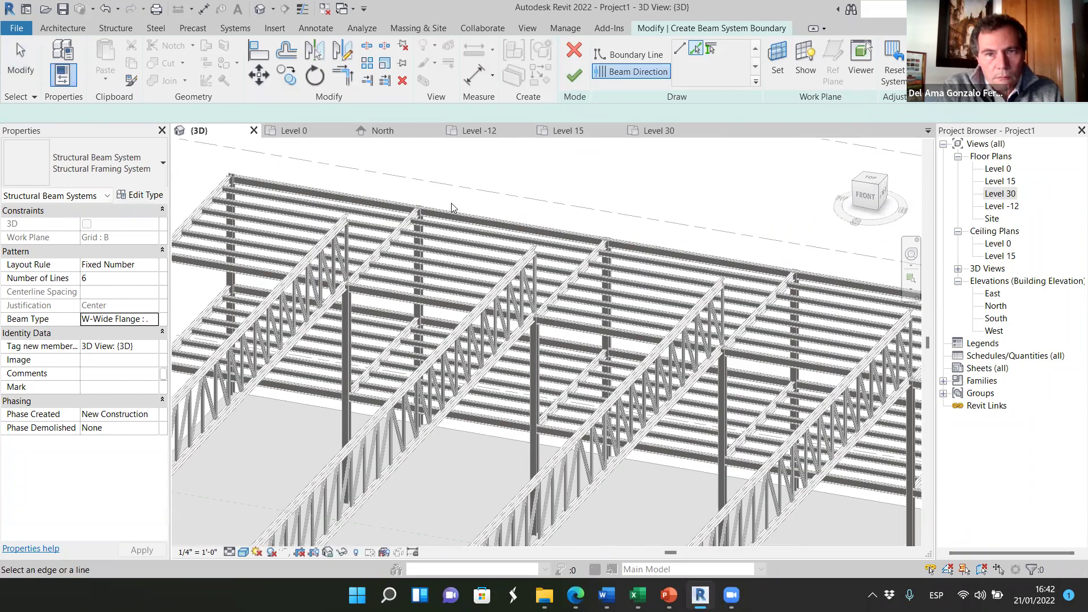
{"action": "left_click", "coordinate": [575, 50]}
- Examine the Level 15 and Level 30 secondary beams in the 3D view, closing in on the perimeter girder and its column joints
{"action": "scroll", "coordinate": [829, 403], "scroll_direction": "down", "scroll_amount": 5}
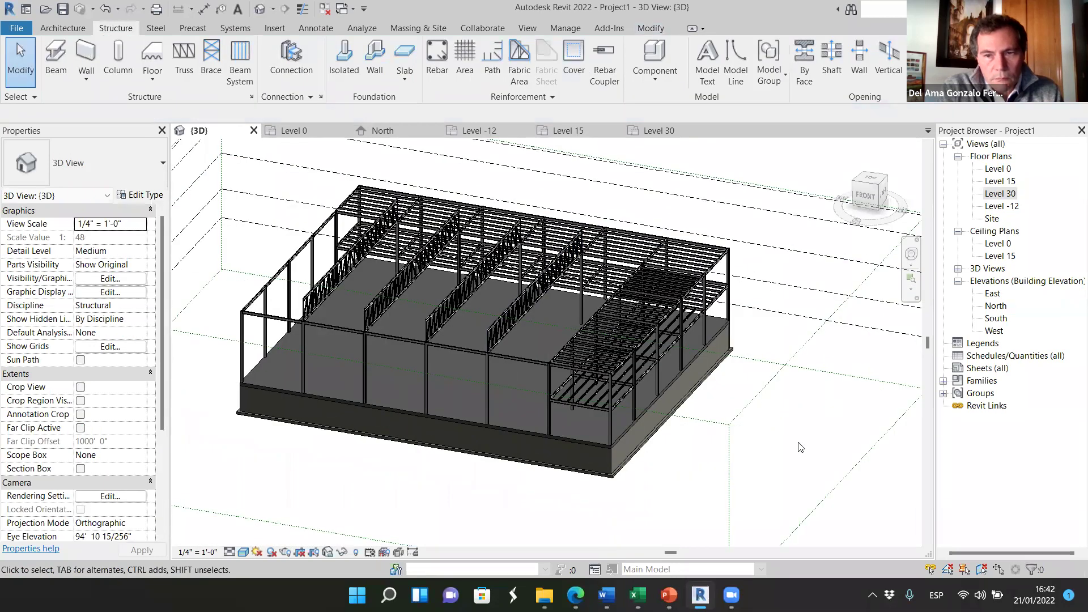
{"action": "scroll", "coordinate": [492, 332], "scroll_direction": "up", "scroll_amount": 2}
{"action": "scroll", "coordinate": [634, 400], "scroll_direction": "down", "scroll_amount": 5}
{"action": "middle_click_drag", "start_coordinate": [491, 413], "coordinate": [510, 356], "text": "shift"}
{"action": "scroll", "coordinate": [633, 378], "scroll_direction": "up", "scroll_amount": 5}
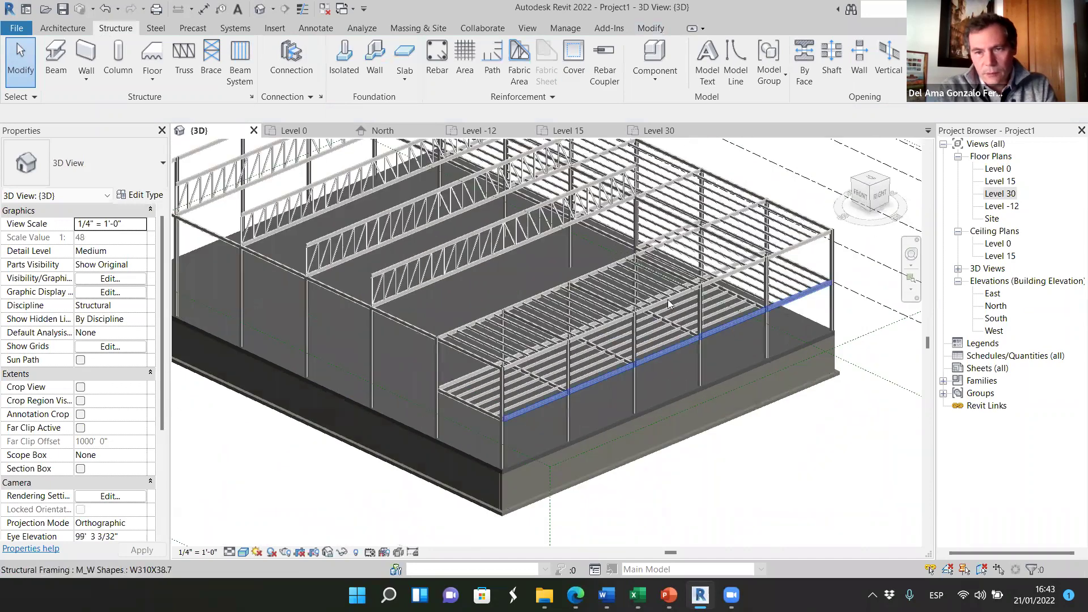
{"action": "scroll", "coordinate": [668, 299], "scroll_direction": "up", "scroll_amount": 3}
{"action": "scroll", "coordinate": [575, 358], "scroll_direction": "down", "scroll_amount": 3}
{"action": "scroll", "coordinate": [522, 354], "scroll_direction": "up", "scroll_amount": 3}
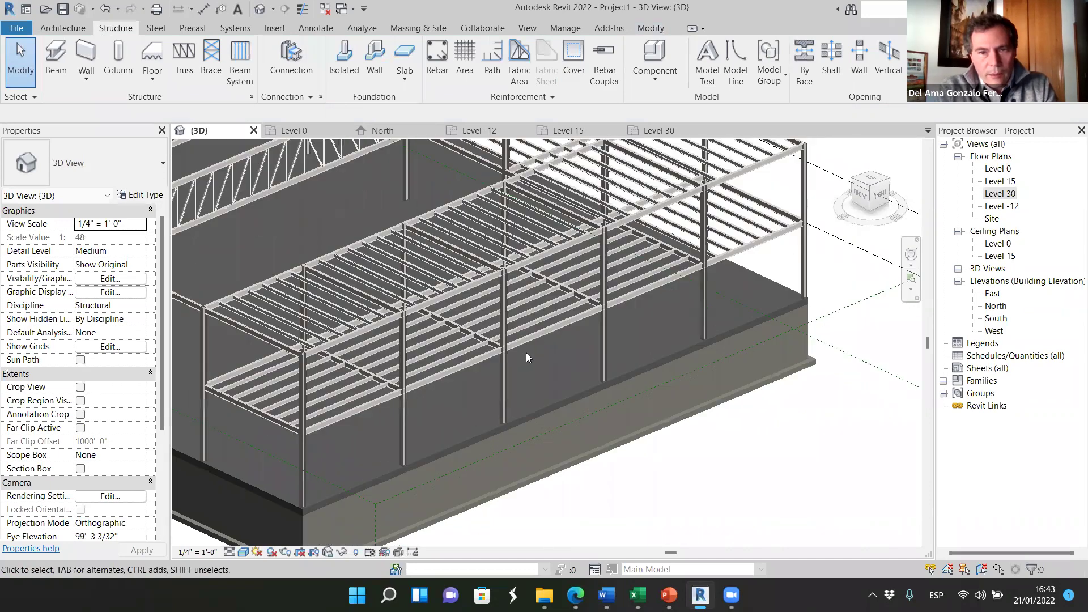
{"action": "scroll", "coordinate": [526, 357], "scroll_direction": "up", "scroll_amount": 2}
{"action": "scroll", "coordinate": [564, 348], "scroll_direction": "up", "scroll_amount": 5}
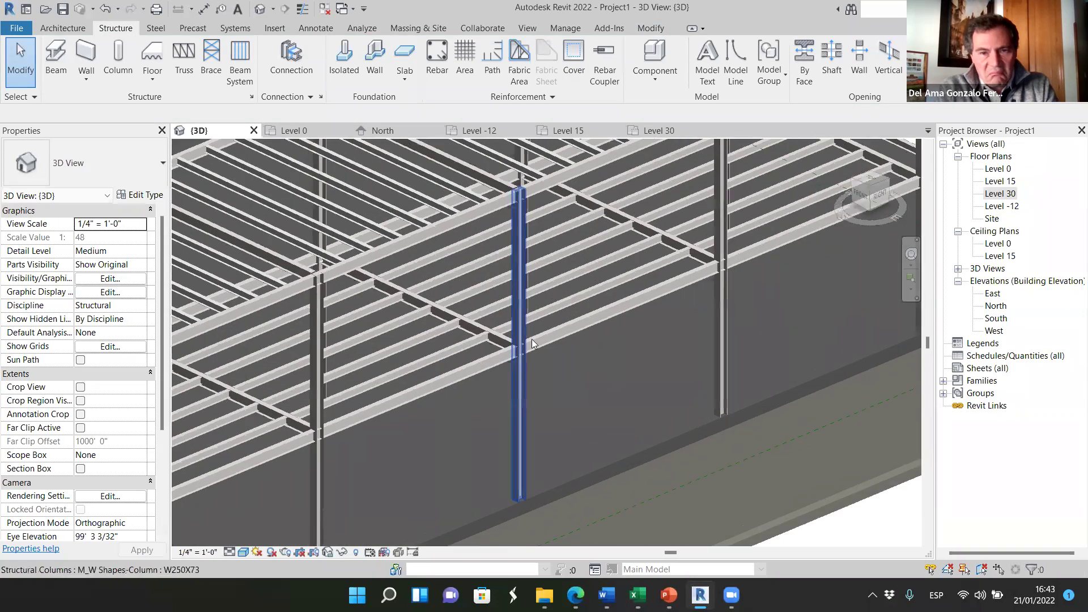
{"action": "middle_click_drag", "start_coordinate": [533, 373], "coordinate": [848, 238]}
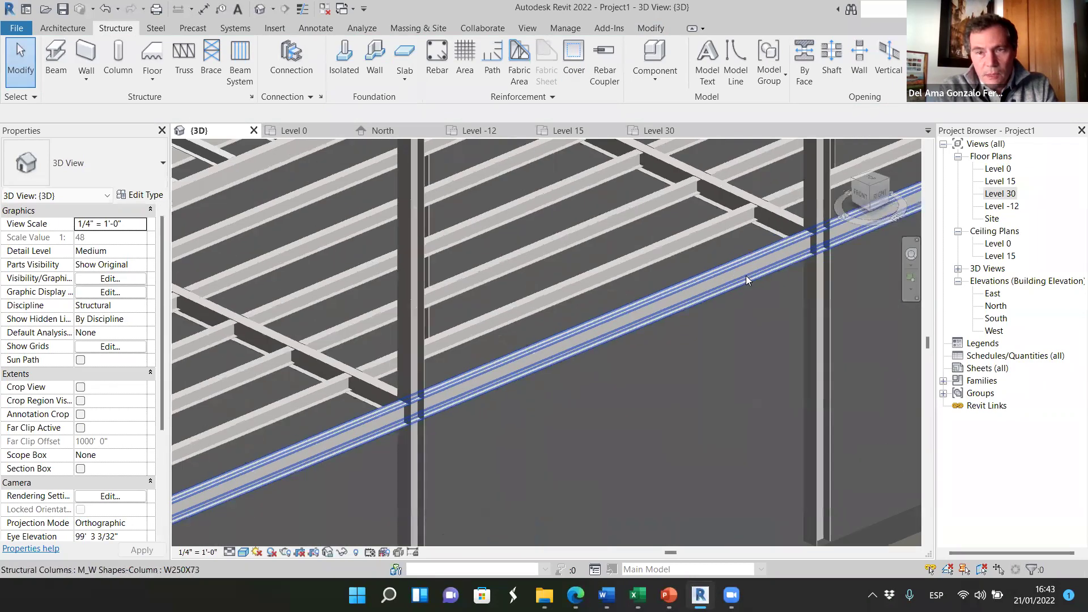
- Select the Level 15 perimeter girder, the cross girder and a secondary beam in turn to compare their sections, and clear the selection
{"action": "left_click", "coordinate": [769, 252]}
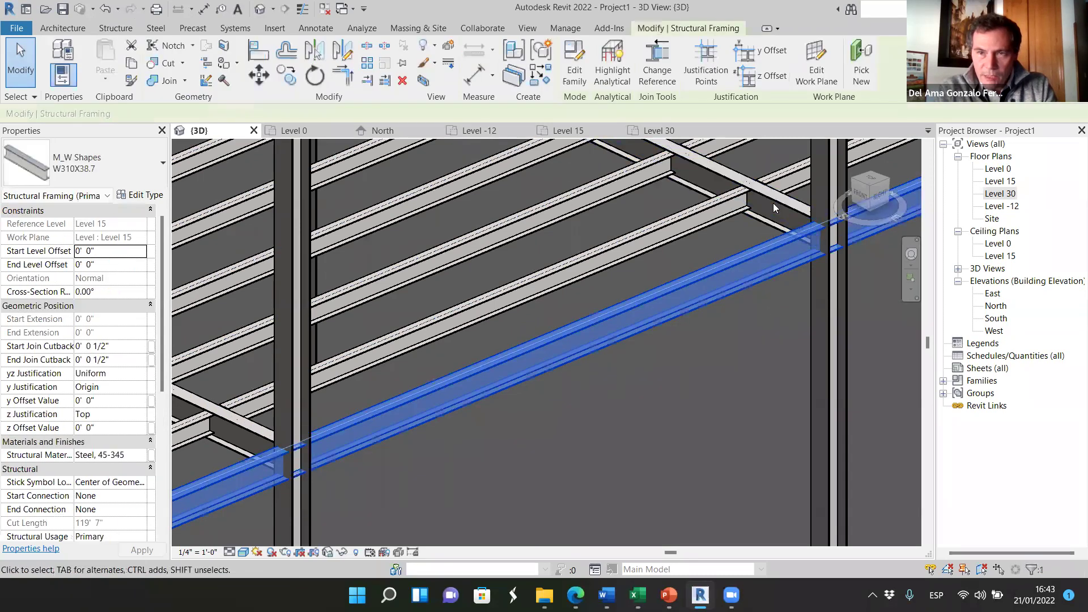
{"action": "left_click", "coordinate": [771, 227]}
{"action": "scroll", "coordinate": [772, 226], "scroll_direction": "up", "scroll_amount": 3}
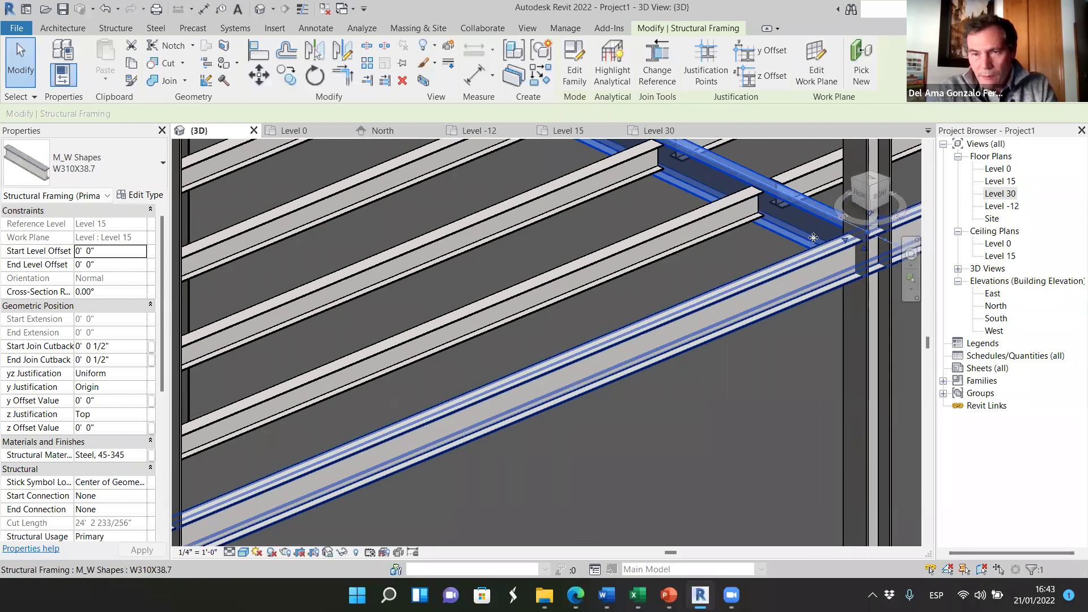
{"action": "scroll", "coordinate": [741, 211], "scroll_direction": "up", "scroll_amount": 3}
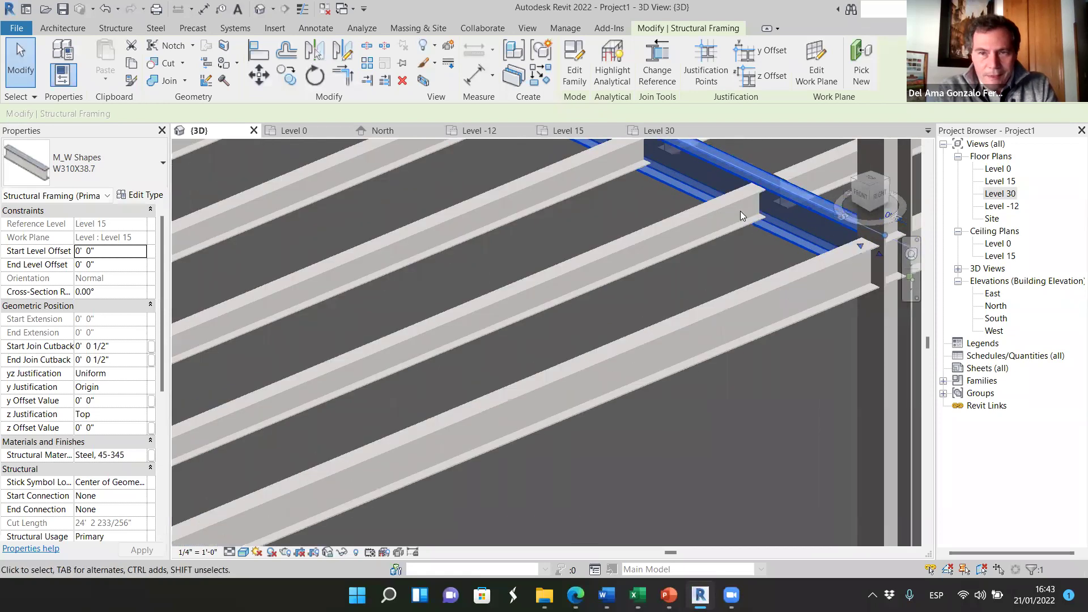
{"action": "scroll", "coordinate": [718, 205], "scroll_direction": "down", "scroll_amount": 3}
{"action": "left_click", "coordinate": [693, 241]}
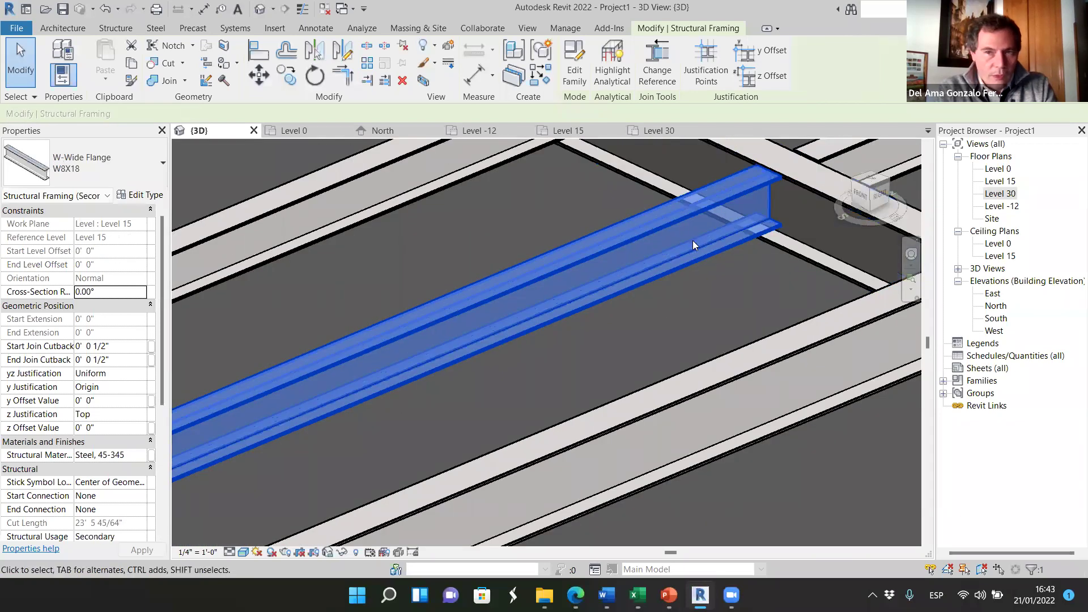
{"action": "scroll", "coordinate": [663, 306], "scroll_direction": "down", "scroll_amount": 6}
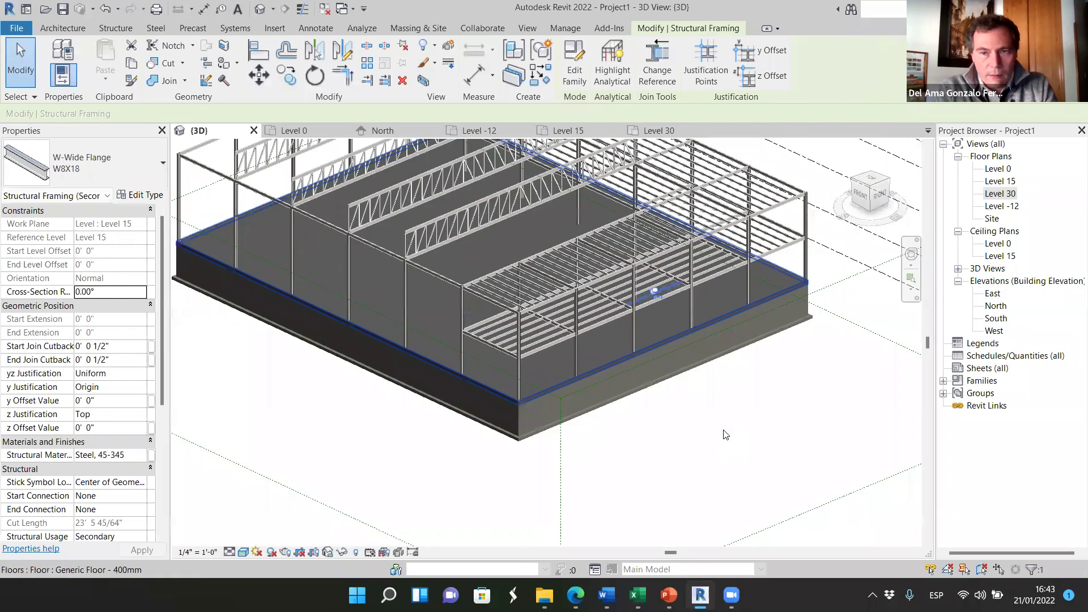
{"action": "key", "text": "Escape"}
- Examine the trusses, column joints, secondary beams and retaining wall footings of the building from opposite sides in the 3D view
{"action": "scroll", "coordinate": [477, 260], "scroll_direction": "up", "scroll_amount": 3}
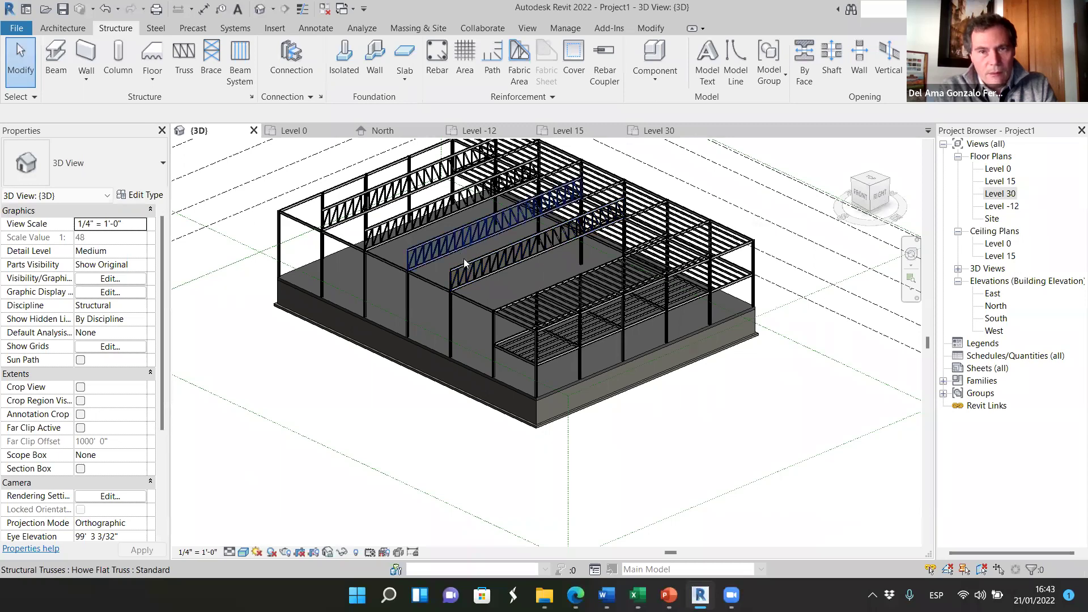
{"action": "scroll", "coordinate": [454, 272], "scroll_direction": "up", "scroll_amount": 4}
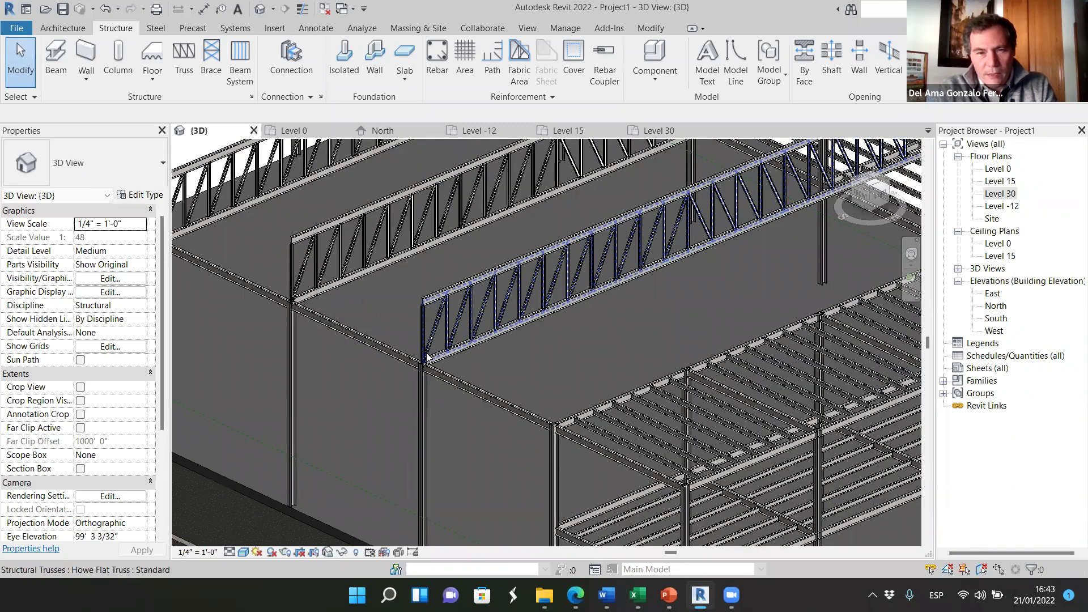
{"action": "scroll", "coordinate": [426, 356], "scroll_direction": "down", "scroll_amount": 2}
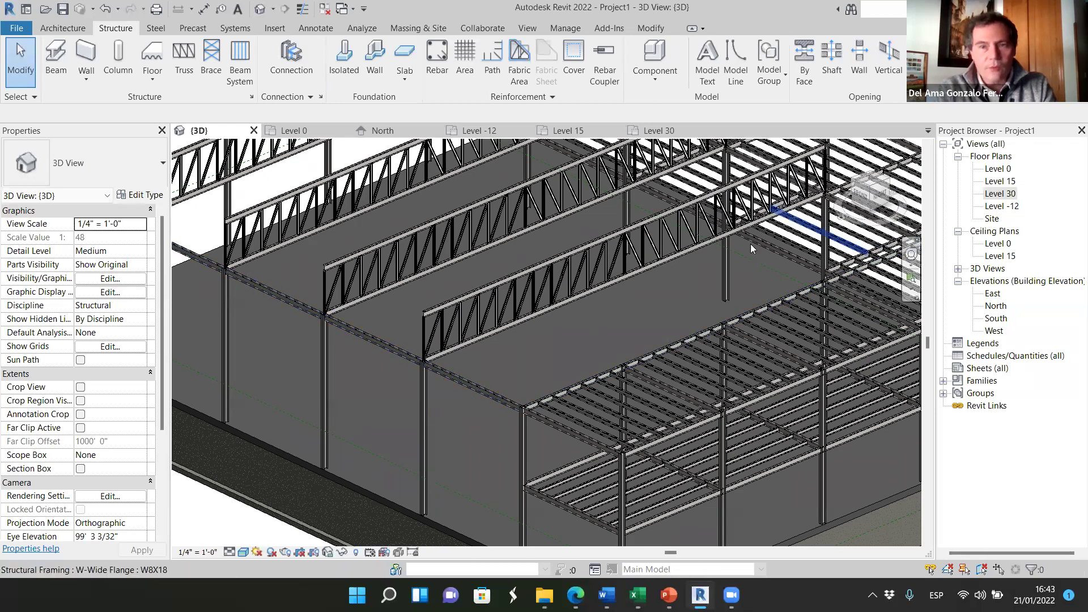
{"action": "scroll", "coordinate": [751, 244], "scroll_direction": "down", "scroll_amount": 5}
{"action": "scroll", "coordinate": [635, 337], "scroll_direction": "down", "scroll_amount": 2}
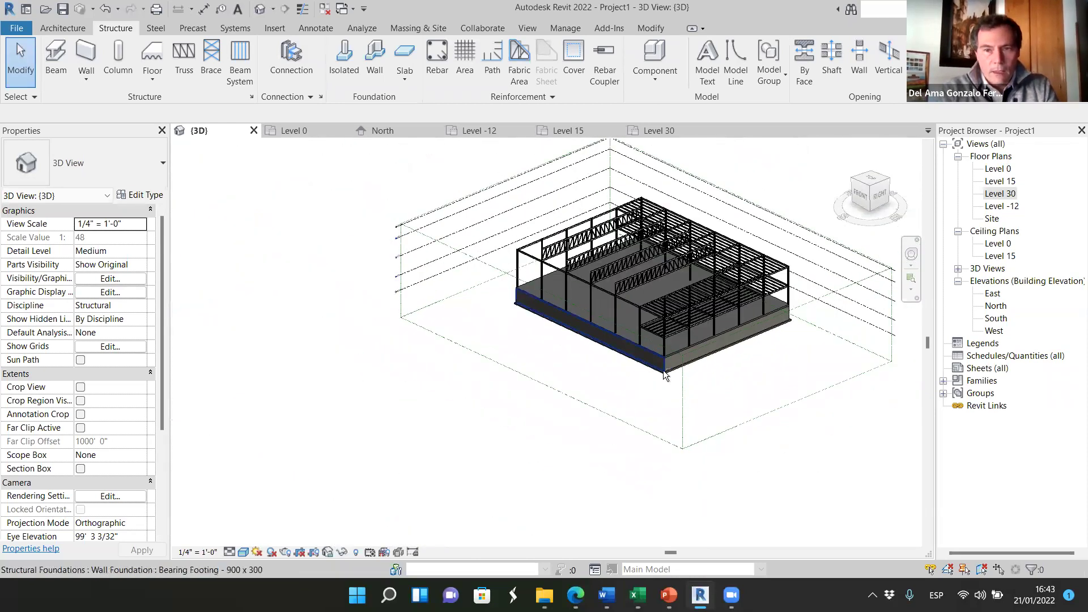
{"action": "scroll", "coordinate": [761, 356], "scroll_direction": "down", "scroll_amount": 3}
{"action": "middle_click_drag", "start_coordinate": [783, 318], "coordinate": [868, 275], "text": "shift"}
{"action": "scroll", "coordinate": [674, 228], "scroll_direction": "up", "scroll_amount": 8}
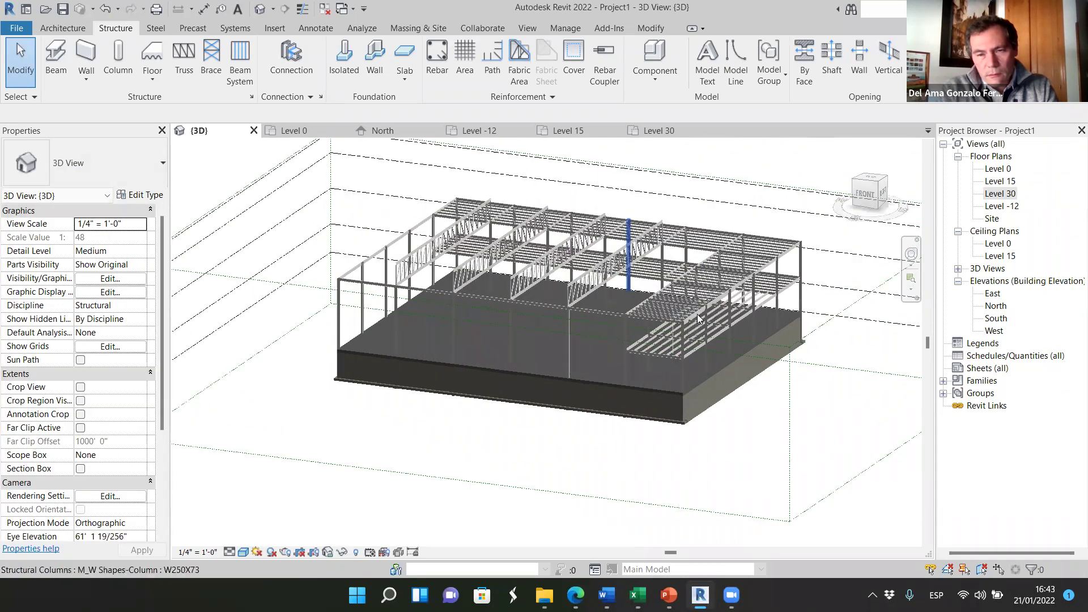
{"action": "scroll", "coordinate": [680, 295], "scroll_direction": "down", "scroll_amount": 5}
{"action": "middle_click_drag", "start_coordinate": [687, 369], "coordinate": [449, 213], "text": "shift"}
{"action": "scroll", "coordinate": [445, 224], "scroll_direction": "up", "scroll_amount": 6}
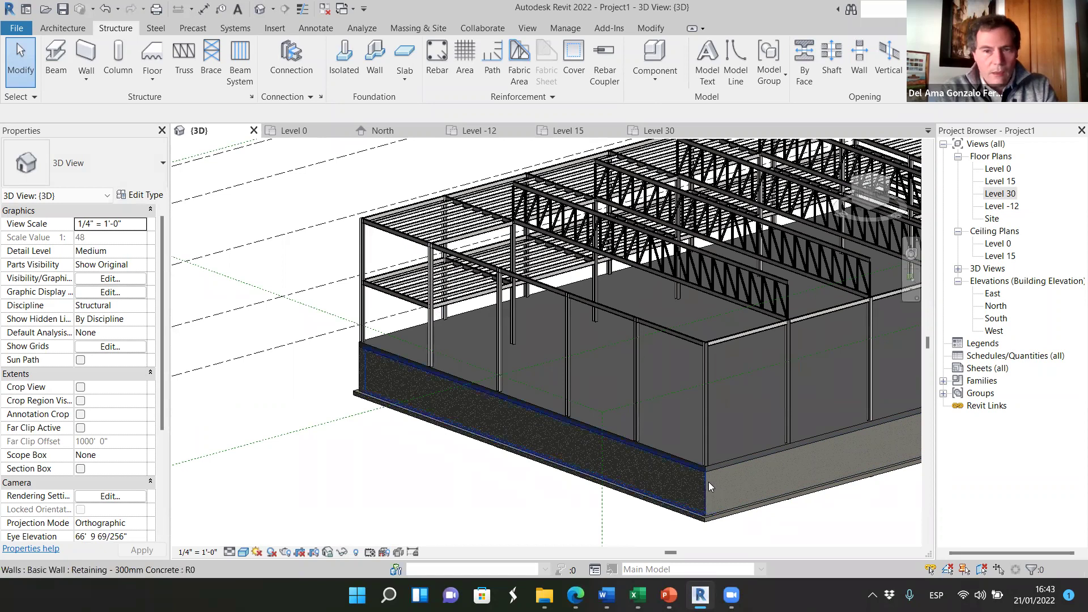
{"action": "scroll", "coordinate": [709, 482], "scroll_direction": "up", "scroll_amount": 2}
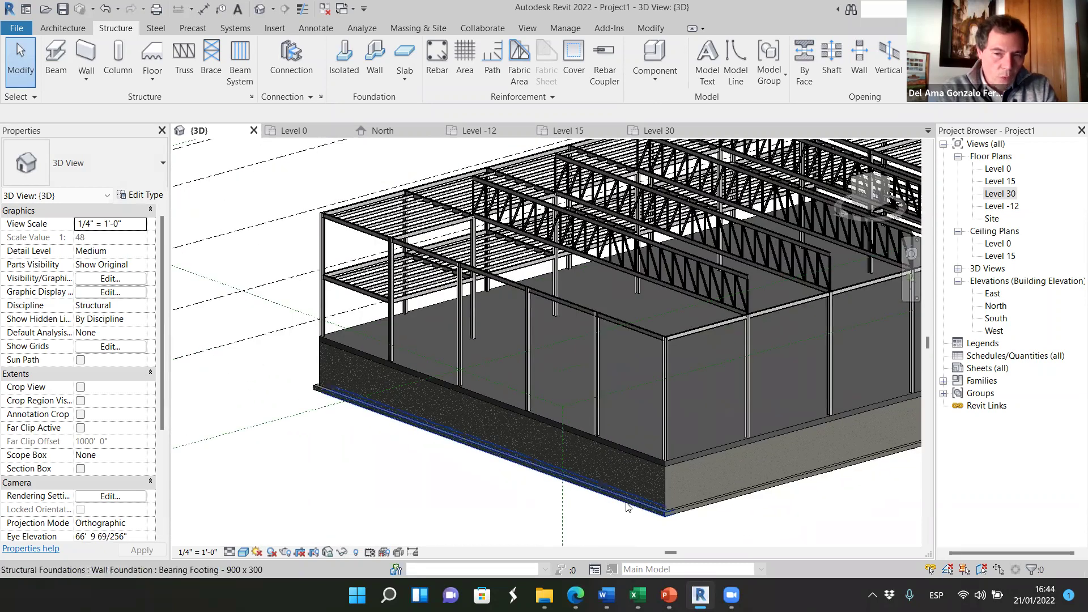
{"action": "middle_click_drag", "start_coordinate": [565, 427], "coordinate": [574, 416]}
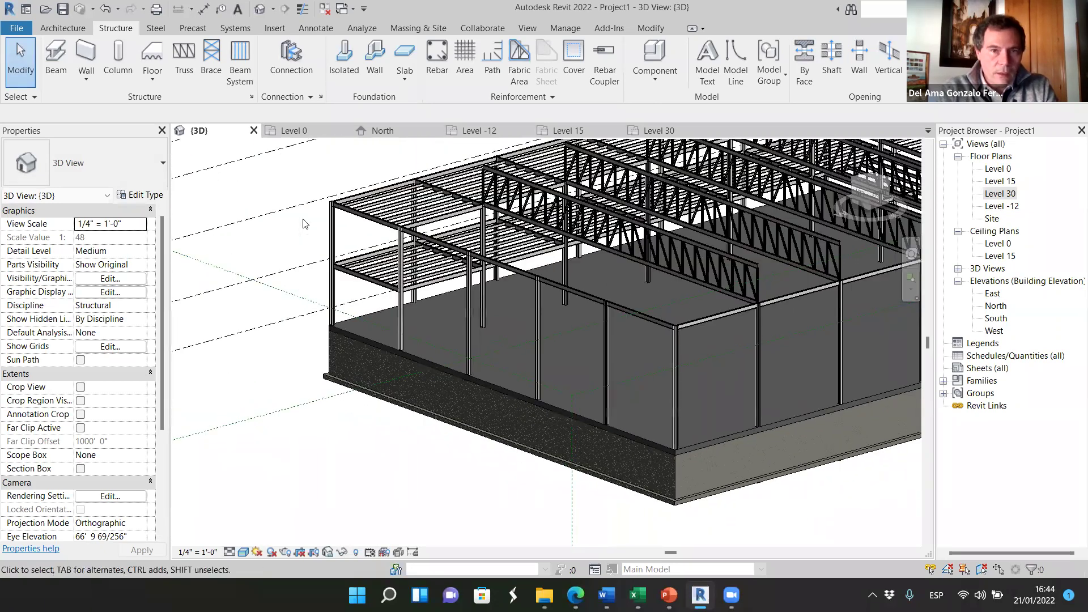
- Check an interior column's isolated footing in the Level -12 plan, clear the selection and look over the whole foundation layout
{"action": "left_click", "coordinate": [479, 130]}
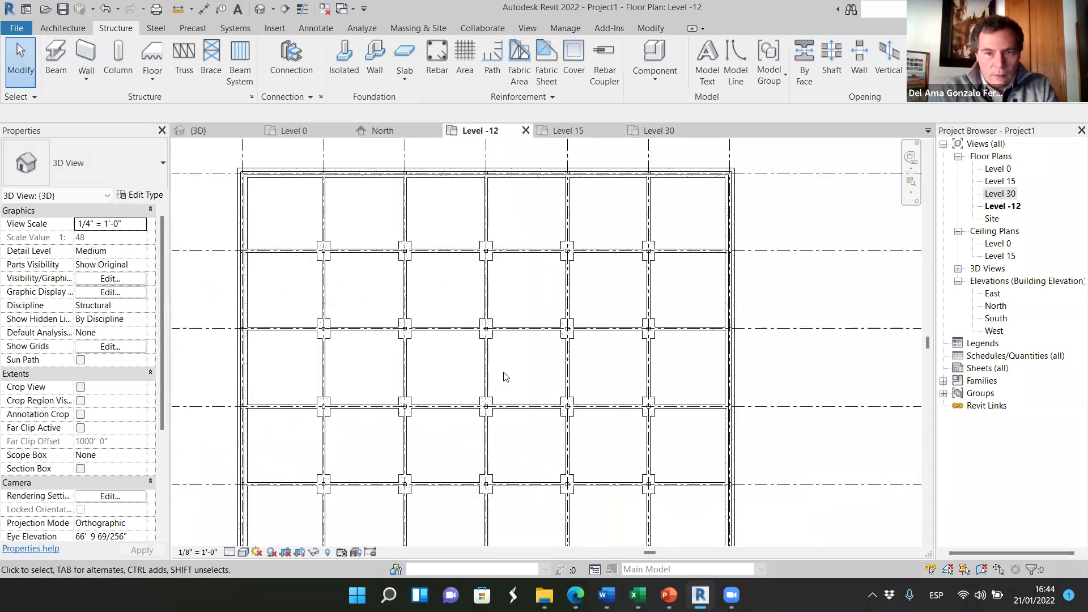
{"action": "left_click", "coordinate": [567, 329]}
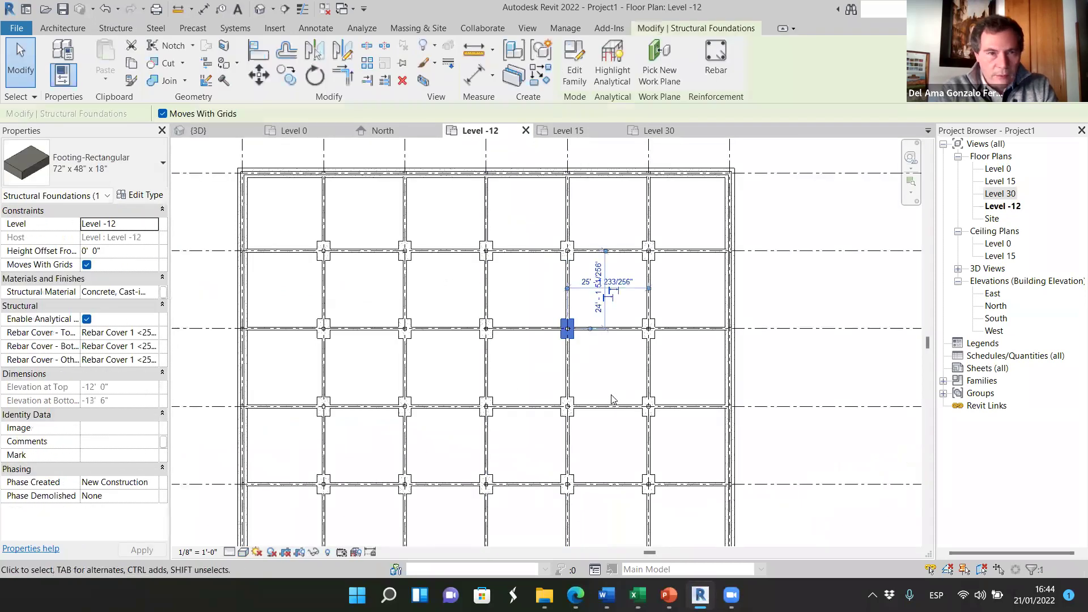
{"action": "key", "text": "Escape"}
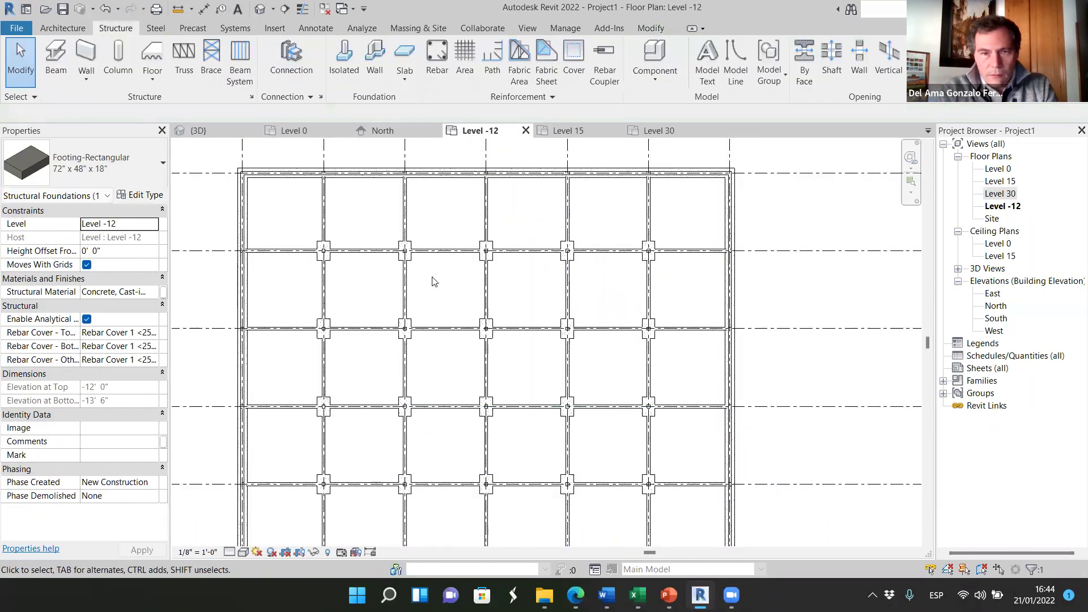
{"action": "scroll", "coordinate": [423, 275], "scroll_direction": "down", "scroll_amount": 3}
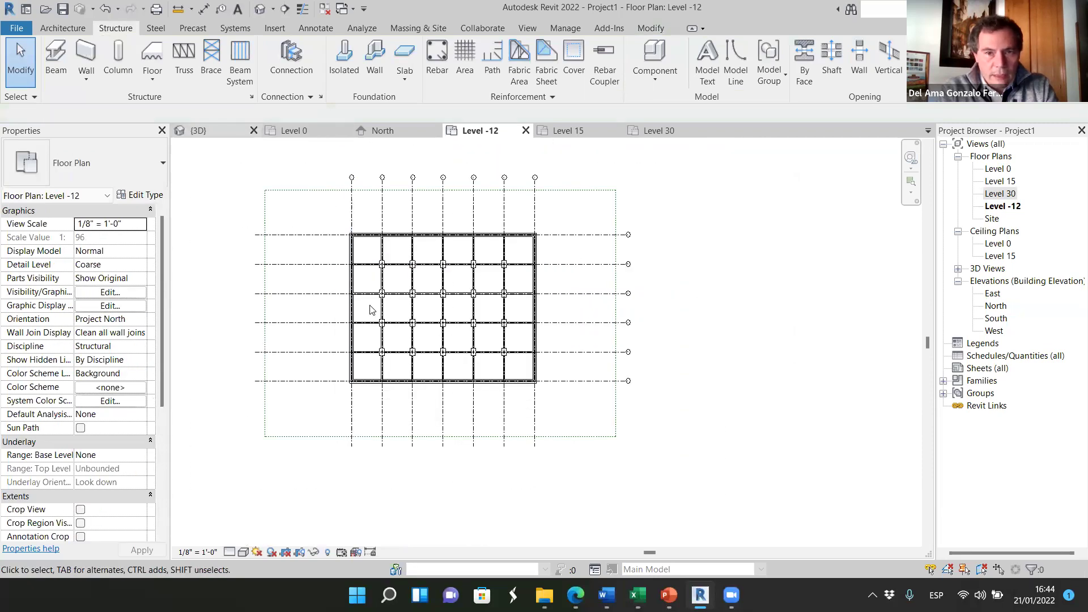
- Return to the 3D view and examine the complete steel frame, its roof trusses and both beam system levels from all sides
{"action": "key", "text": "ctrl+Tab"}
{"action": "scroll", "coordinate": [636, 416], "scroll_direction": "down", "scroll_amount": 3}
{"action": "middle_click_drag", "start_coordinate": [637, 415], "coordinate": [487, 487], "text": "shift"}
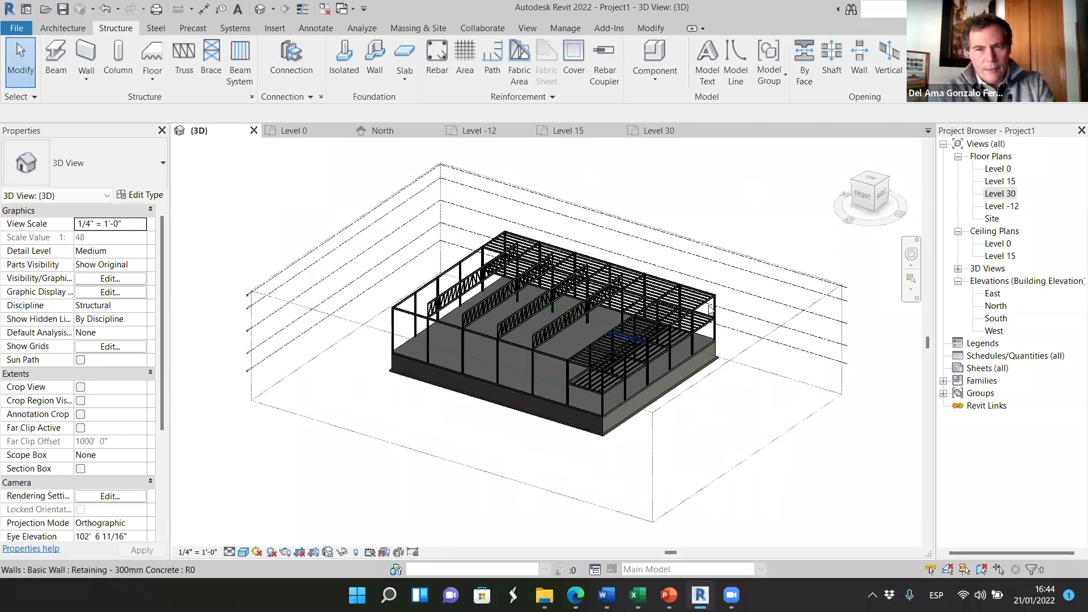
{"action": "scroll", "coordinate": [709, 307], "scroll_direction": "up", "scroll_amount": 2}
{"action": "scroll", "coordinate": [330, 298], "scroll_direction": "up", "scroll_amount": 3}
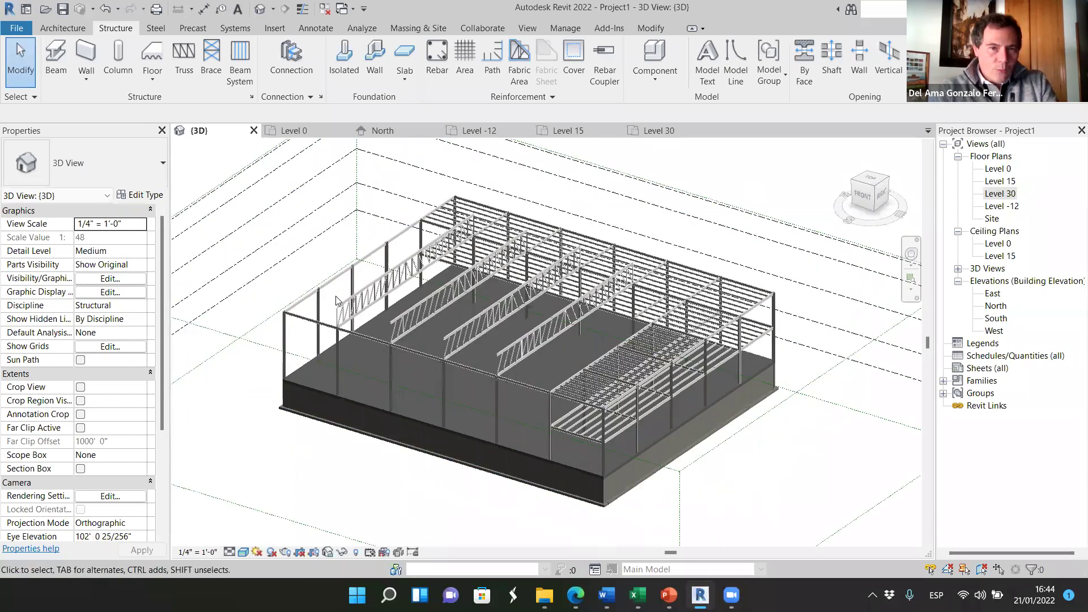
{"action": "scroll", "coordinate": [515, 290], "scroll_direction": "down", "scroll_amount": 1}
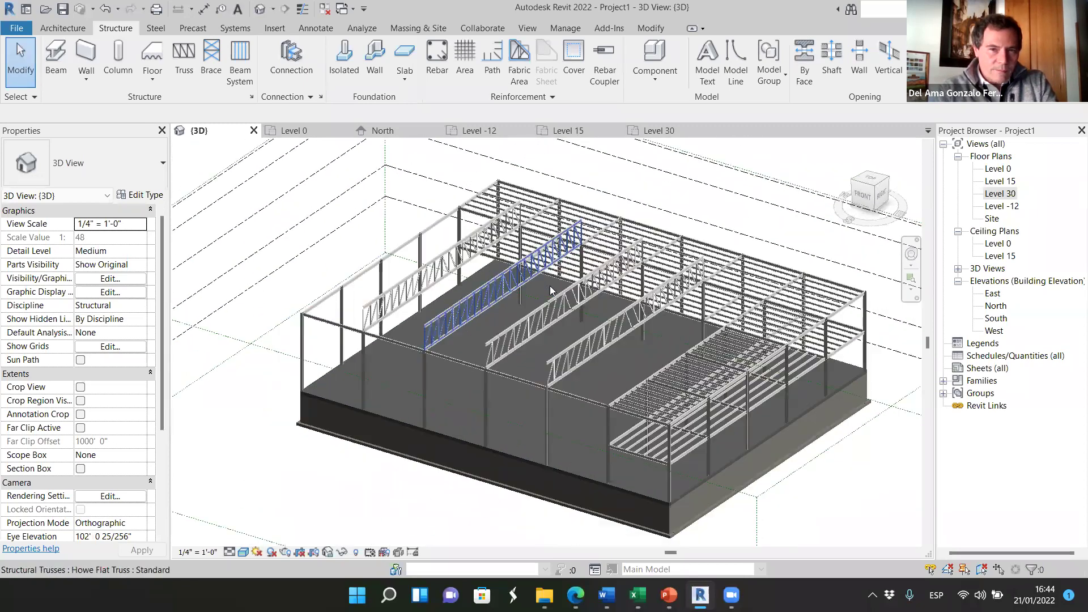
{"action": "middle_click_drag", "start_coordinate": [480, 478], "coordinate": [692, 281], "text": "shift"}
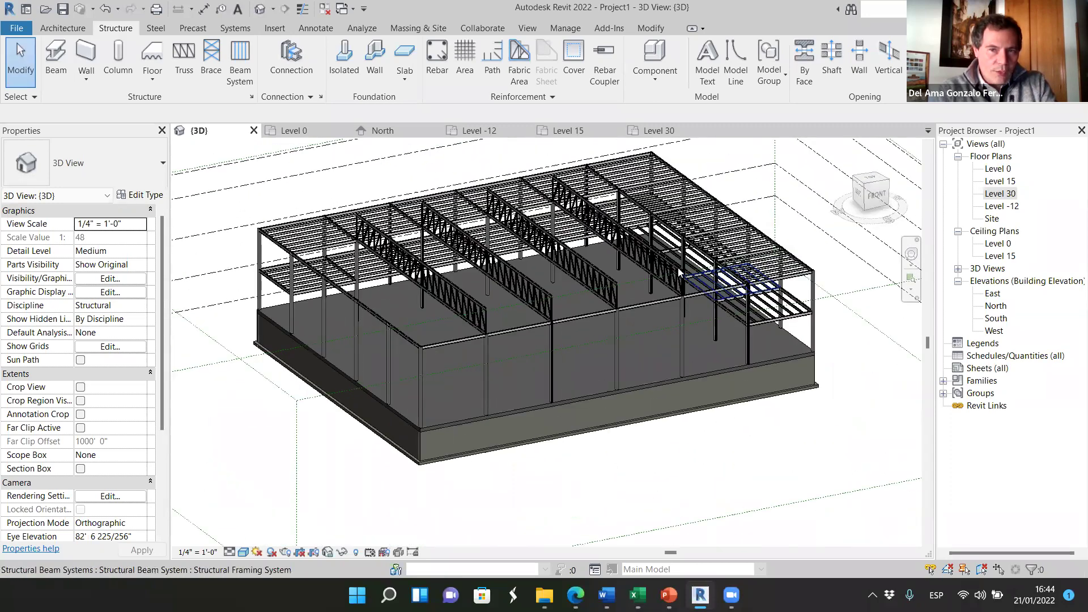
{"action": "scroll", "coordinate": [693, 282], "scroll_direction": "up", "scroll_amount": 2}
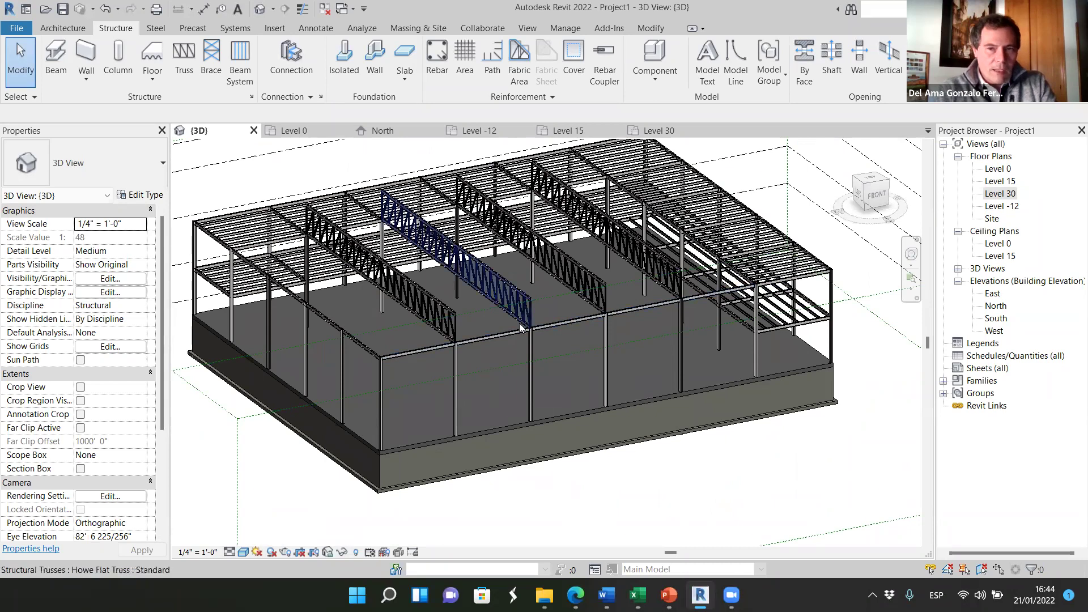
{"action": "scroll", "coordinate": [520, 323], "scroll_direction": "down", "scroll_amount": 4}
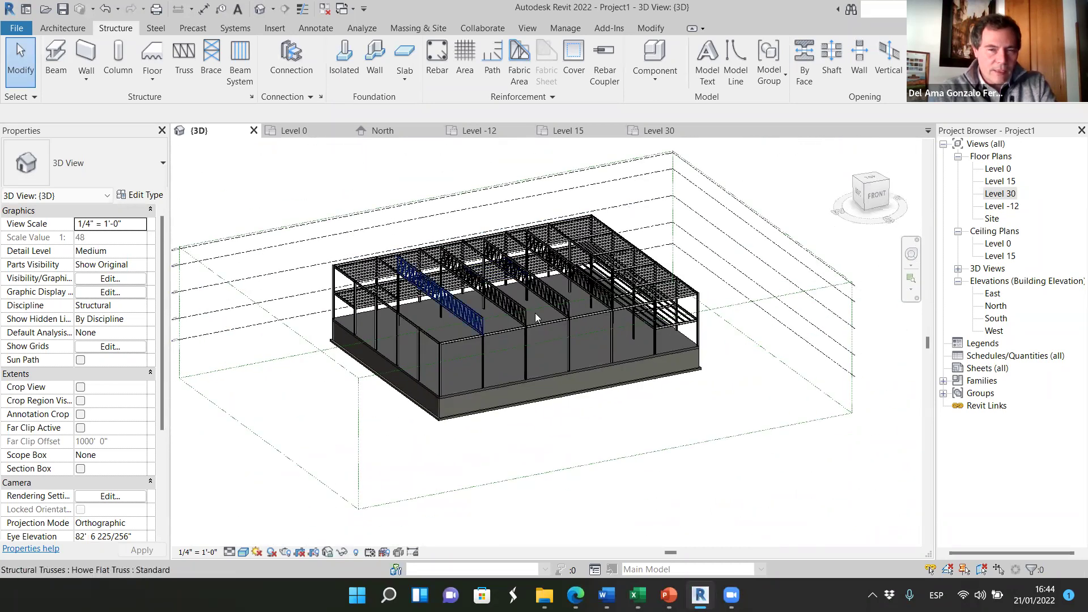
{"action": "scroll", "coordinate": [551, 270], "scroll_direction": "up", "scroll_amount": 2}
{"action": "scroll", "coordinate": [570, 372], "scroll_direction": "down", "scroll_amount": 2}
{"action": "middle_click_drag", "start_coordinate": [571, 372], "coordinate": [596, 408], "text": "shift"}
{"action": "scroll", "coordinate": [561, 328], "scroll_direction": "up", "scroll_amount": 5}
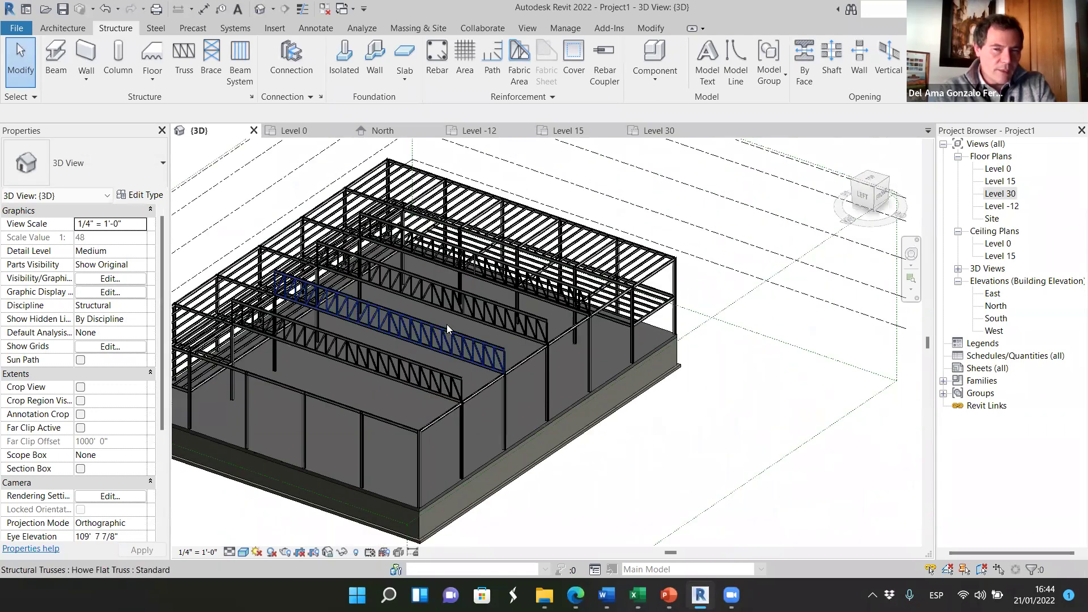
{"action": "scroll", "coordinate": [544, 403], "scroll_direction": "down", "scroll_amount": 4}
{"action": "middle_click_drag", "start_coordinate": [544, 402], "coordinate": [335, 400], "text": "shift"}
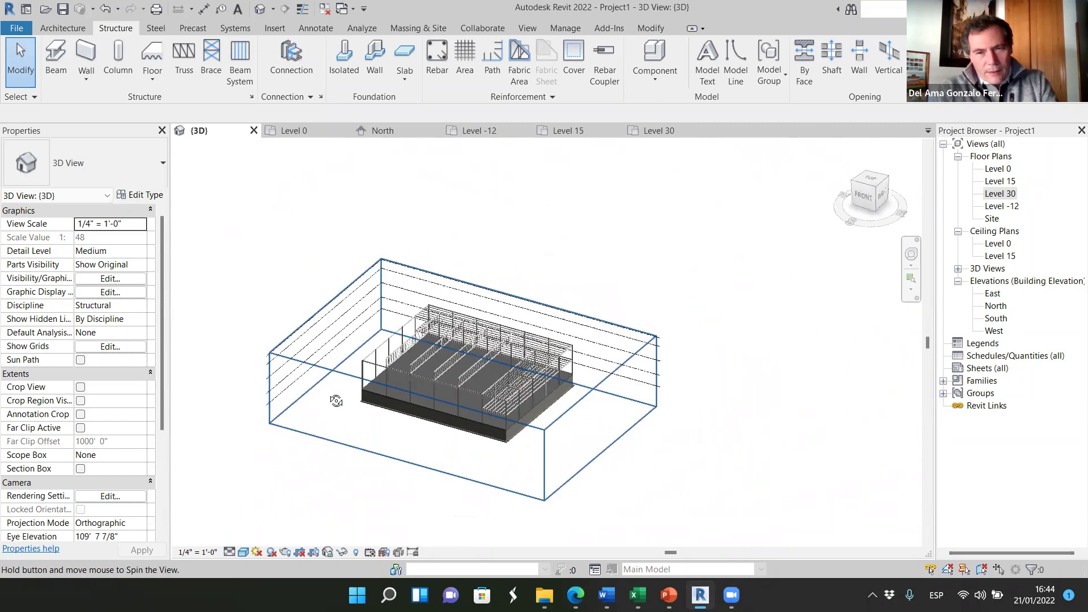
{"action": "scroll", "coordinate": [545, 409], "scroll_direction": "up", "scroll_amount": 3}
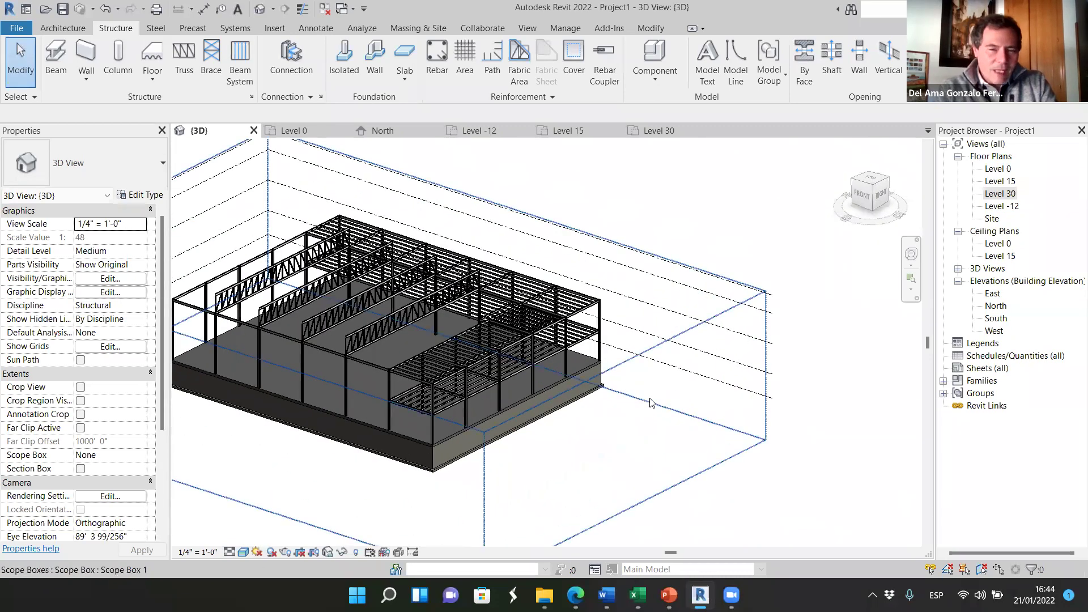
{"action": "scroll", "coordinate": [550, 377], "scroll_direction": "up", "scroll_amount": 3}
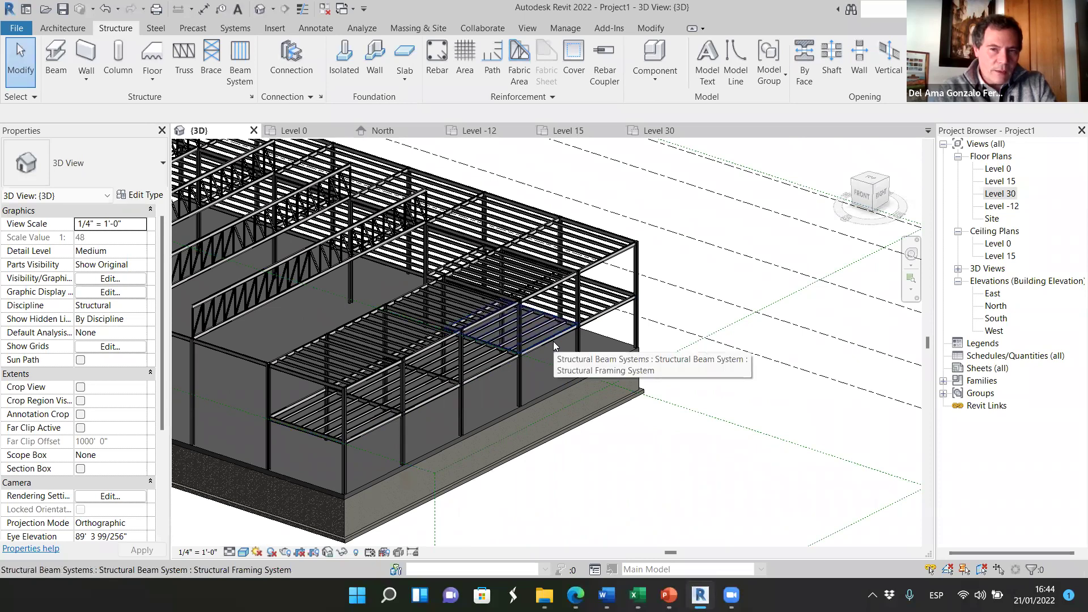
{"action": "scroll", "coordinate": [556, 348], "scroll_direction": "down", "scroll_amount": 5}
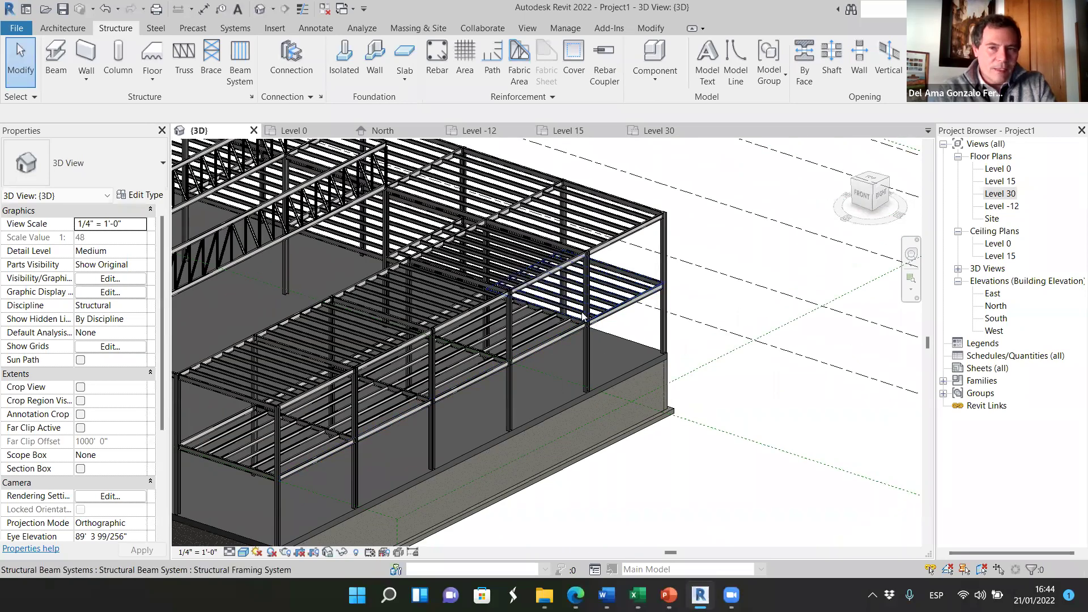
- Switch to the ARCH320_2022-01-21 presentation in PowerPoint and show the Structural Design slide
{"action": "mouse_move", "coordinate": [669, 595]}
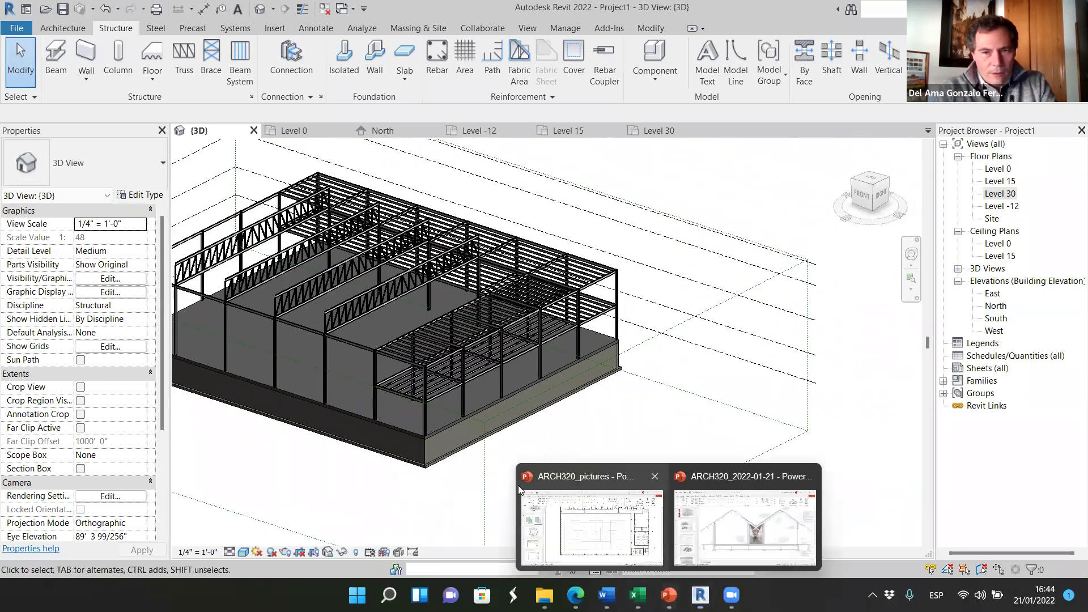
{"action": "left_click", "coordinate": [712, 527]}
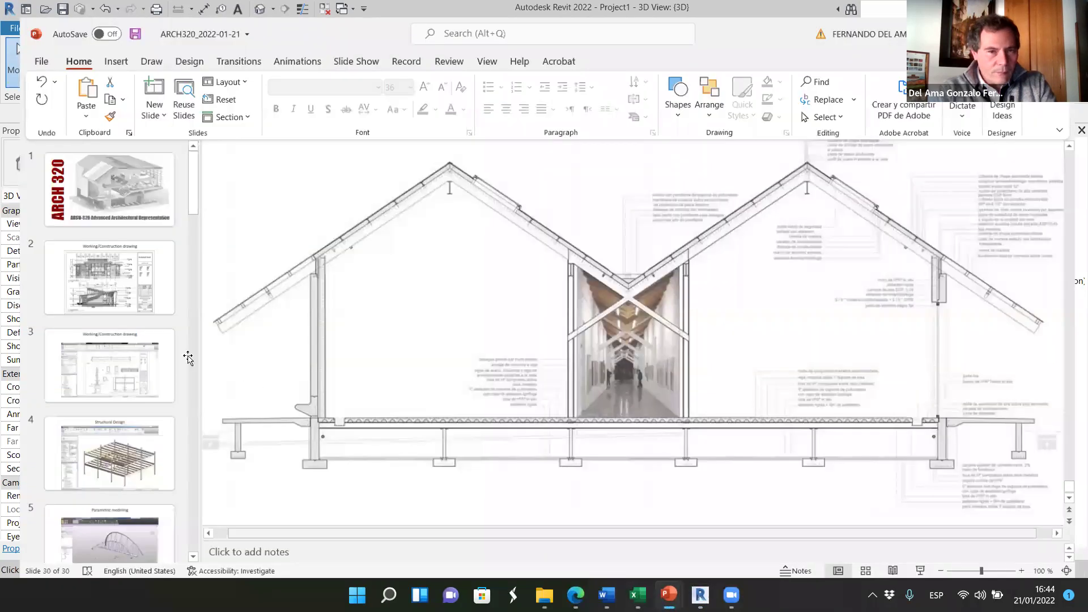
{"action": "scroll", "coordinate": [136, 332], "scroll_direction": "up", "scroll_amount": 3}
{"action": "scroll", "coordinate": [140, 330], "scroll_direction": "up", "scroll_amount": 20}
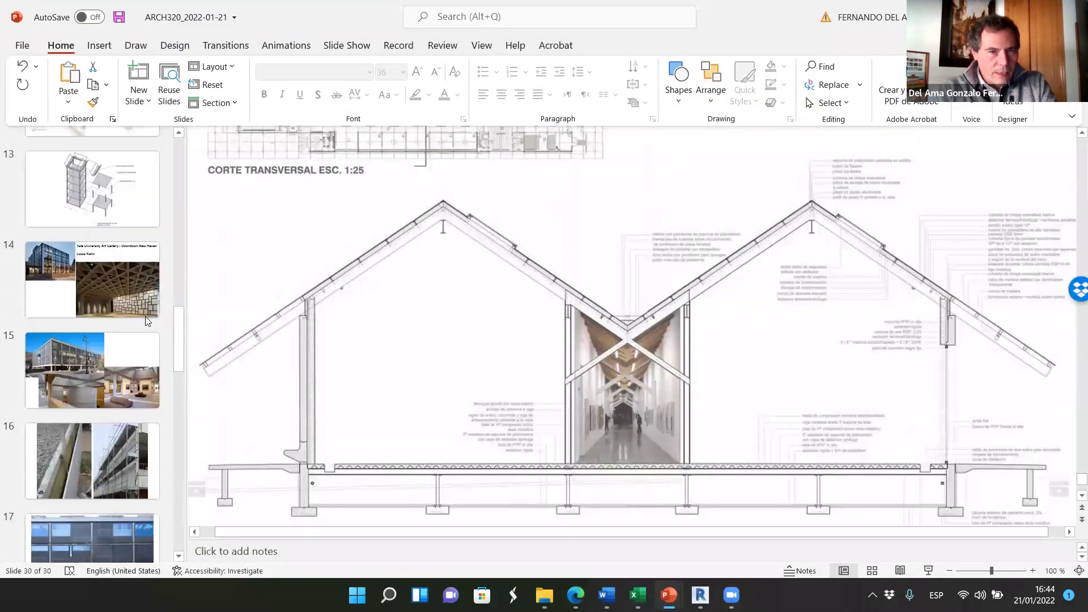
{"action": "scroll", "coordinate": [158, 321], "scroll_direction": "up", "scroll_amount": 3}
{"action": "scroll", "coordinate": [156, 319], "scroll_direction": "down", "scroll_amount": 4}
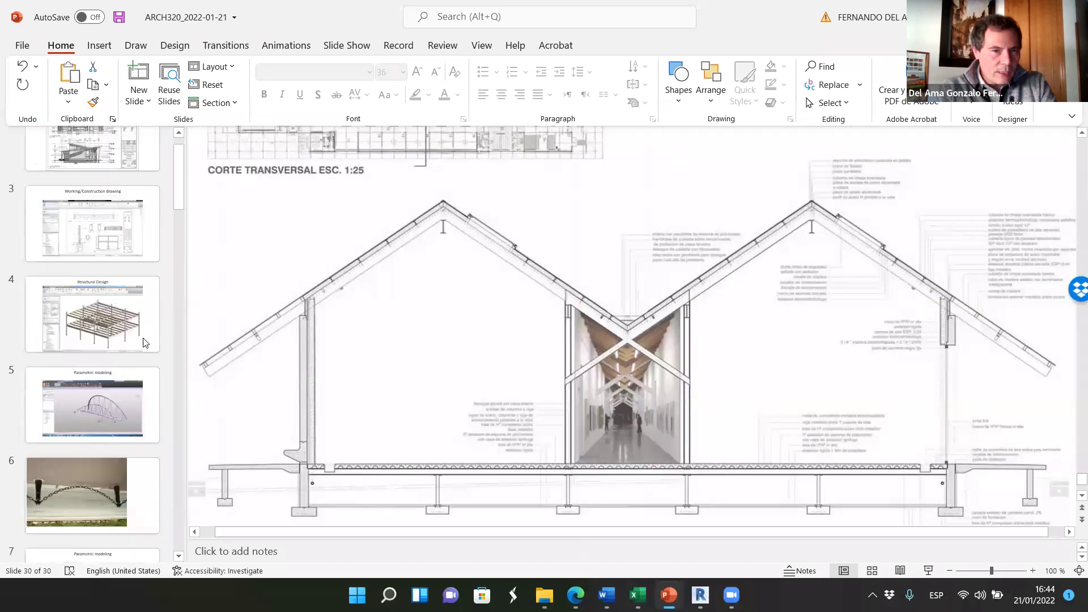
{"action": "left_click", "coordinate": [119, 260]}
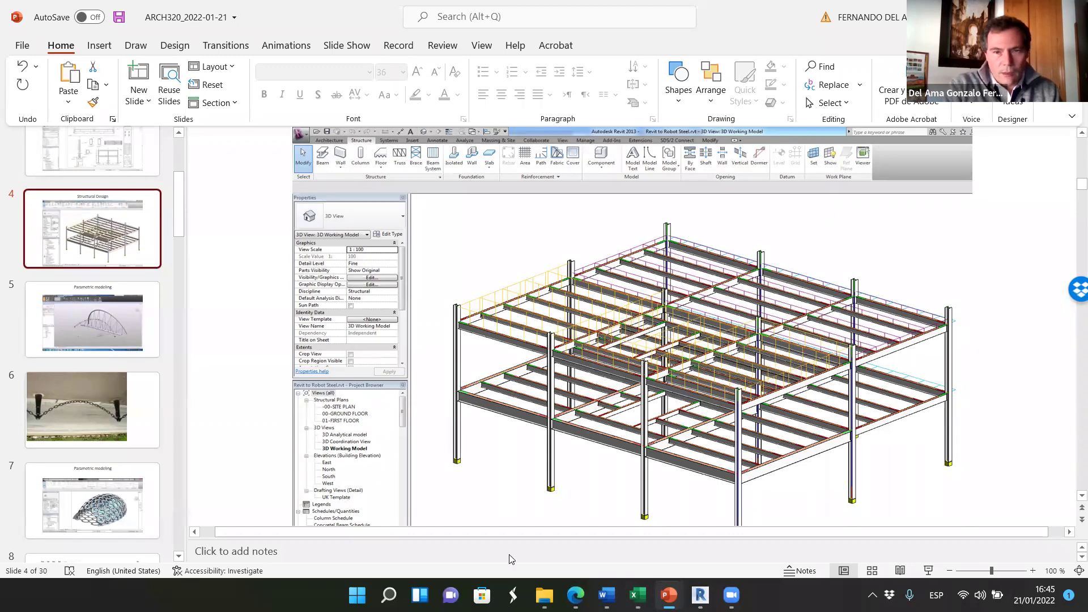
- View the Parametric modeling slide with the hexagonal dome, and return to the Structural Design slide
{"action": "mouse_move", "coordinate": [669, 595]}
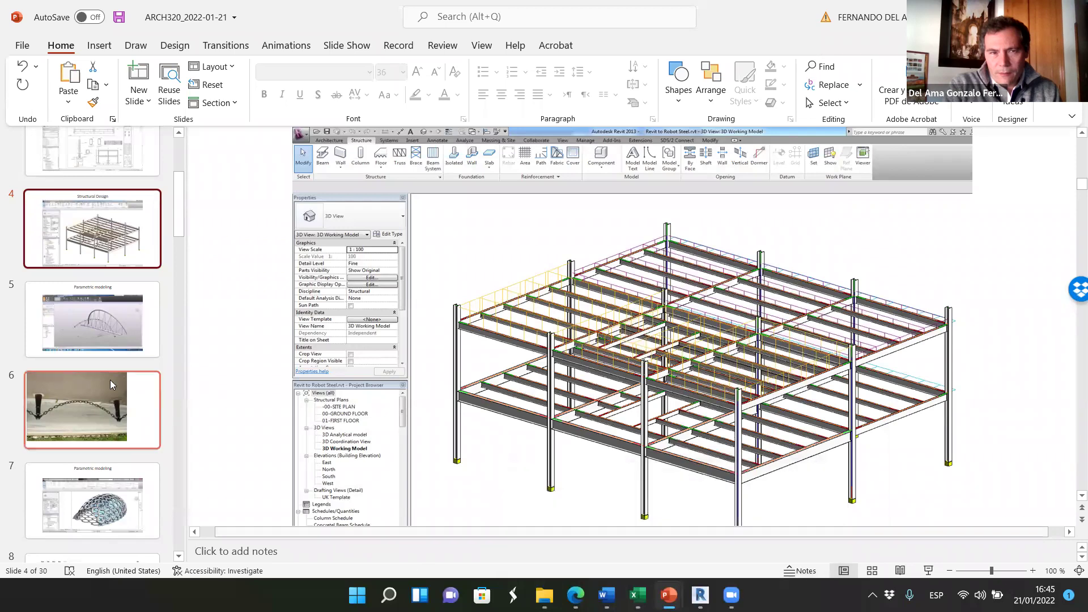
{"action": "left_click", "coordinate": [95, 513]}
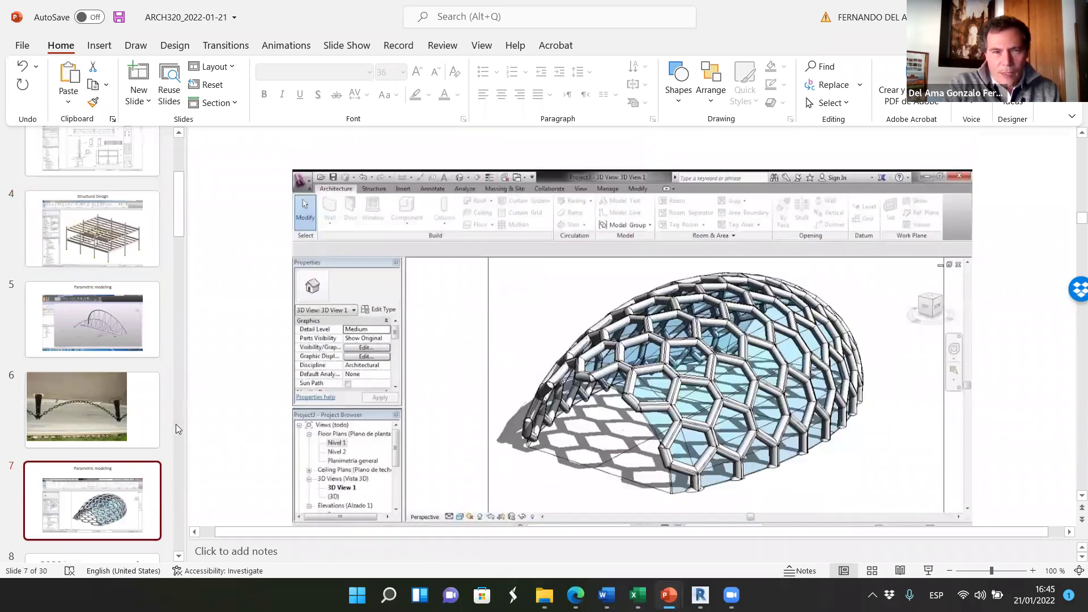
{"action": "left_click", "coordinate": [119, 250]}
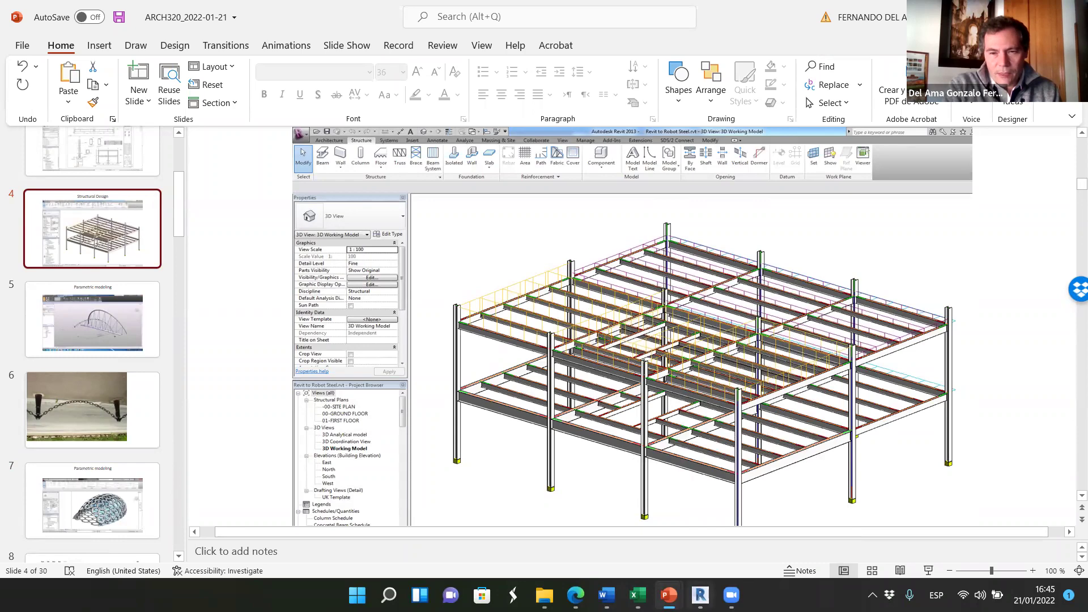
- Switch back to Revit and examine the columns, beam systems and trusses of the steel structure in the 3D view
{"action": "key", "text": "alt+Tab"}
{"action": "middle_click_drag", "start_coordinate": [404, 514], "coordinate": [527, 543], "text": "shift"}
{"action": "scroll", "coordinate": [669, 328], "scroll_direction": "up", "scroll_amount": 8}
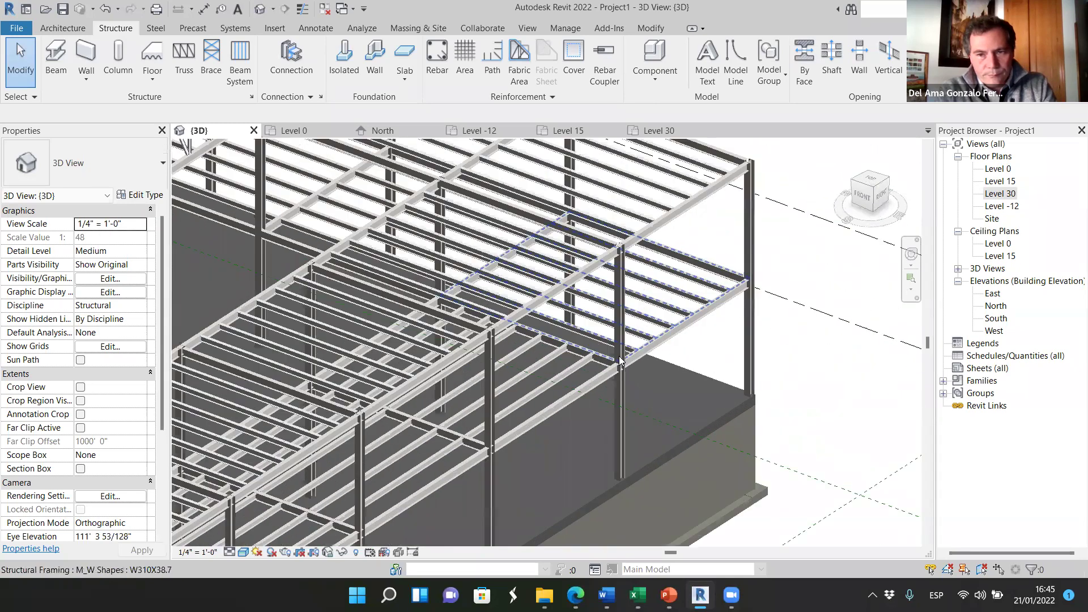
{"action": "scroll", "coordinate": [669, 327], "scroll_direction": "down", "scroll_amount": 10}
{"action": "middle_click_drag", "start_coordinate": [669, 328], "coordinate": [572, 369], "text": "shift"}
{"action": "scroll", "coordinate": [653, 359], "scroll_direction": "up", "scroll_amount": 6}
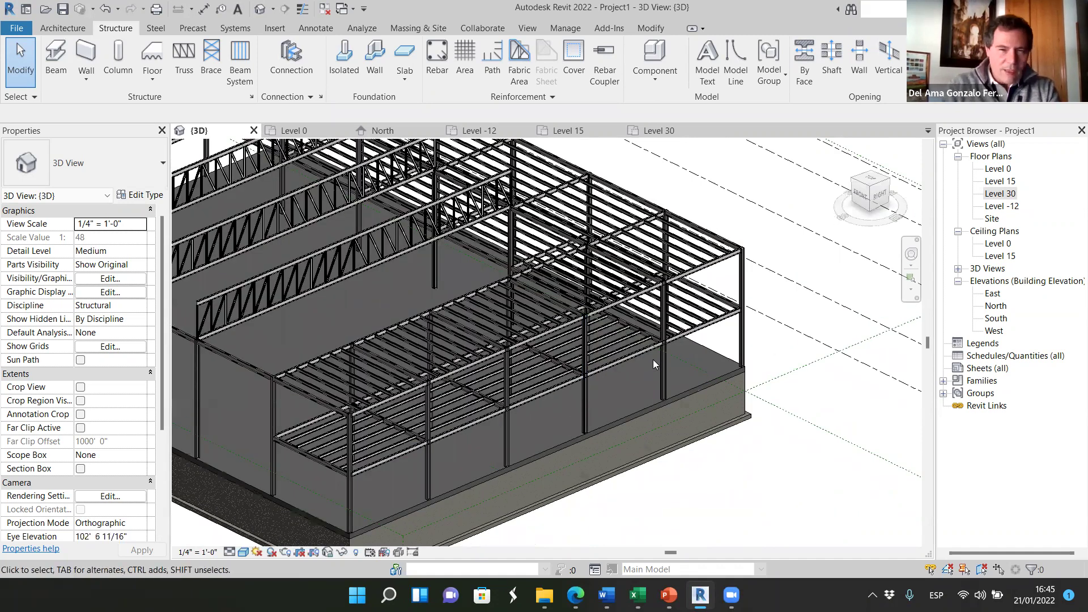
{"action": "scroll", "coordinate": [529, 393], "scroll_direction": "down", "scroll_amount": 2}
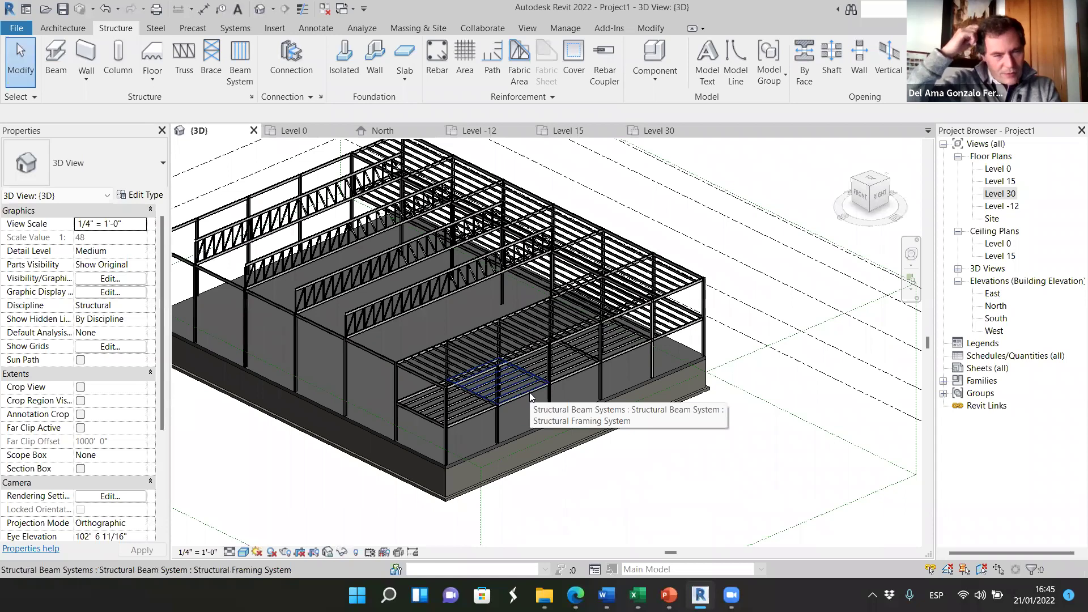
{"action": "scroll", "coordinate": [429, 431], "scroll_direction": "up", "scroll_amount": 2}
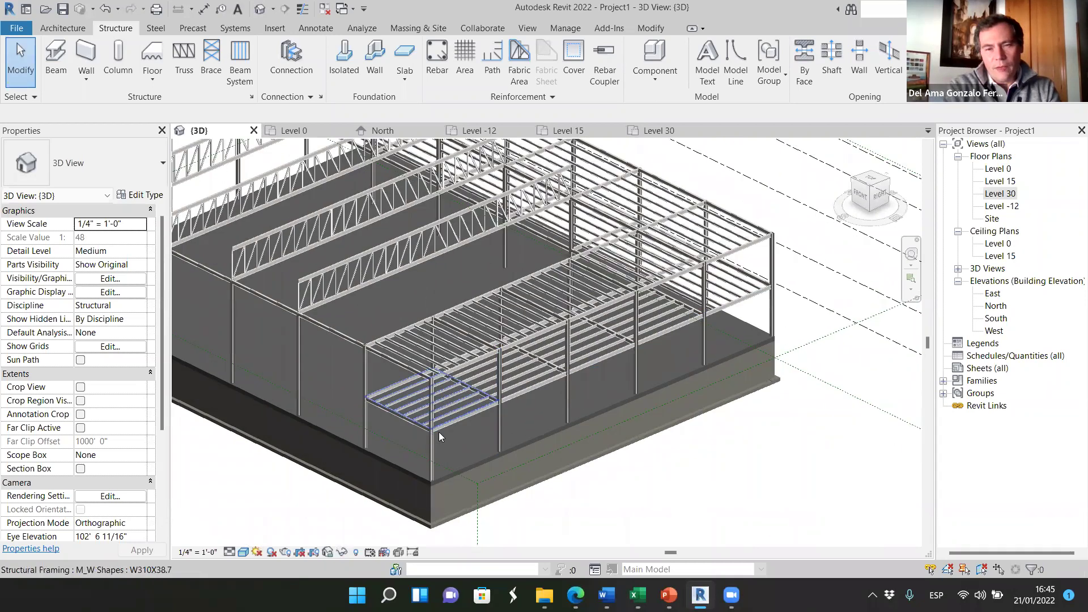
{"action": "scroll", "coordinate": [439, 432], "scroll_direction": "down", "scroll_amount": 3}
{"action": "scroll", "coordinate": [657, 407], "scroll_direction": "down", "scroll_amount": 2}
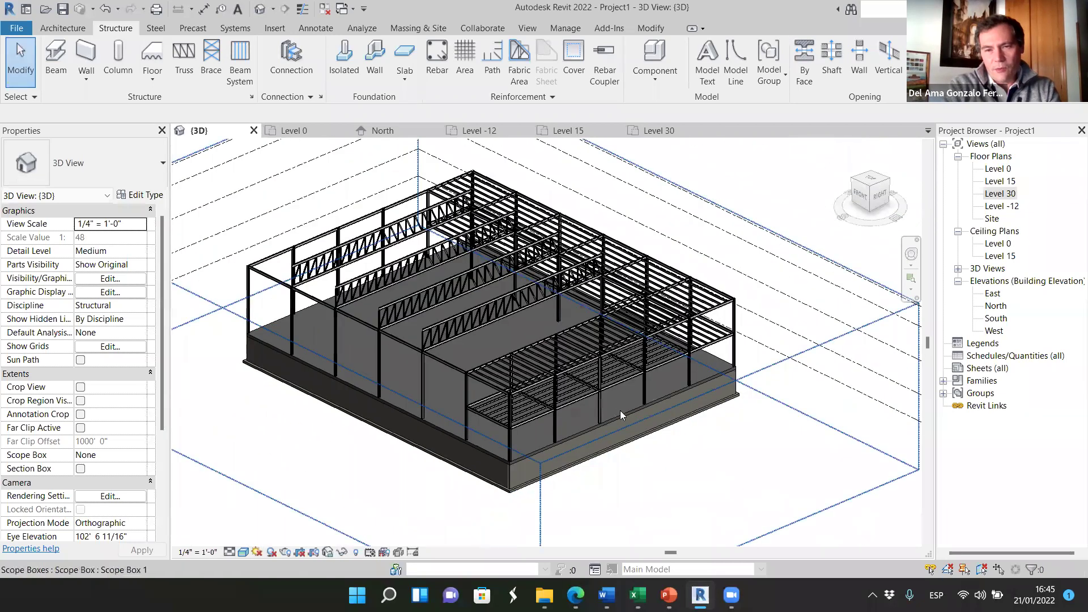
{"action": "scroll", "coordinate": [688, 433], "scroll_direction": "up", "scroll_amount": 2}
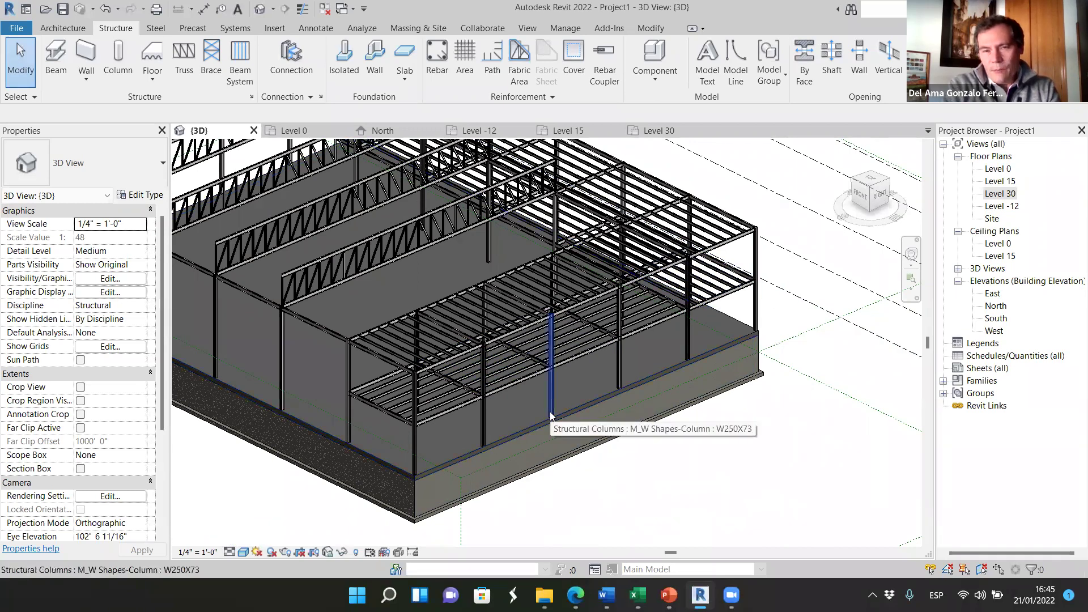
{"action": "scroll", "coordinate": [476, 409], "scroll_direction": "up", "scroll_amount": 2}
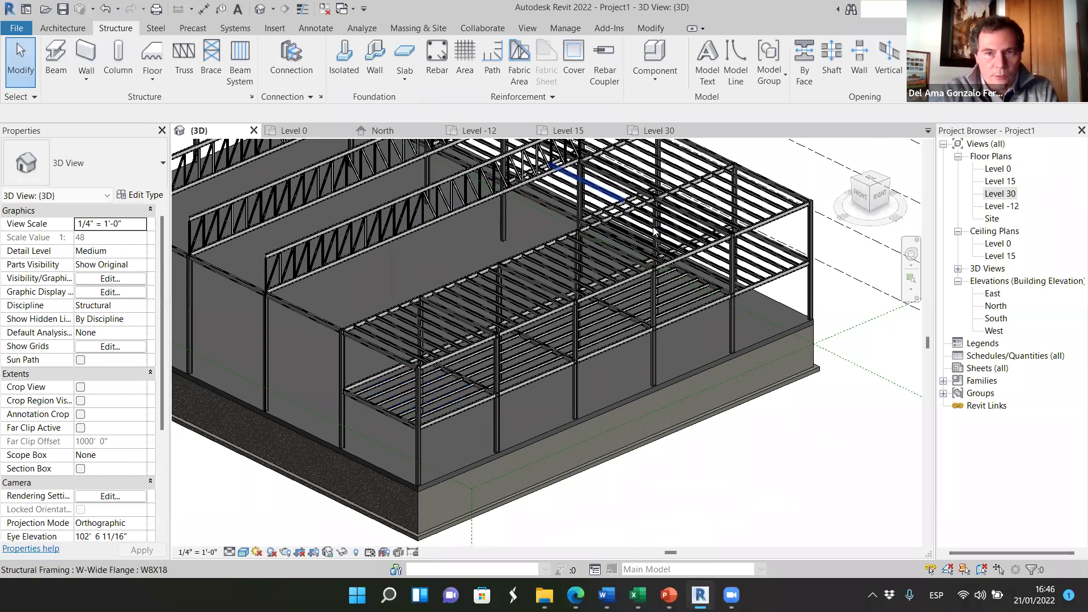
- Show the Level 15 floor plan and examine the beam layout and columns along grids 6 and 7 between grids A and C
{"action": "key", "text": "ctrl+Tab"}
{"action": "scroll", "coordinate": [460, 346], "scroll_direction": "up", "scroll_amount": 3}
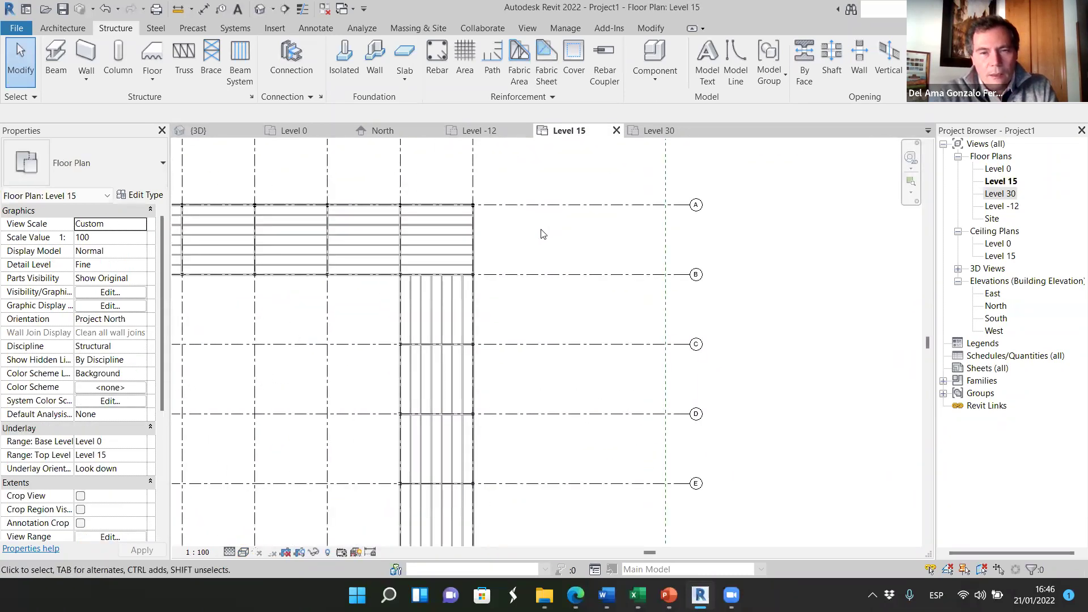
{"action": "scroll", "coordinate": [470, 318], "scroll_direction": "up", "scroll_amount": 3}
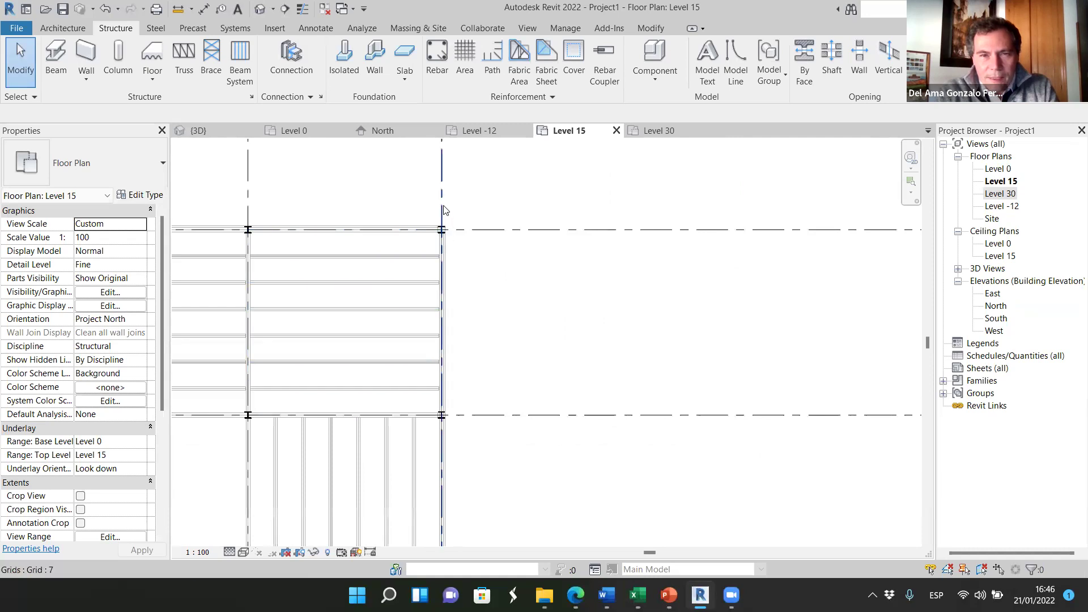
{"action": "scroll", "coordinate": [445, 261], "scroll_direction": "down", "scroll_amount": 5}
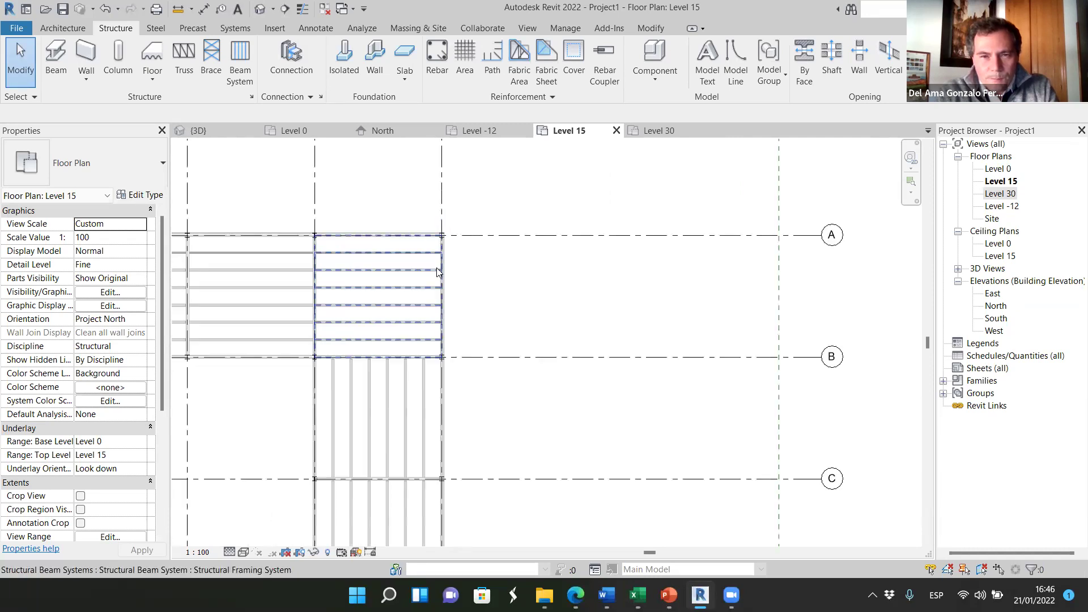
{"action": "scroll", "coordinate": [460, 341], "scroll_direction": "up", "scroll_amount": 2}
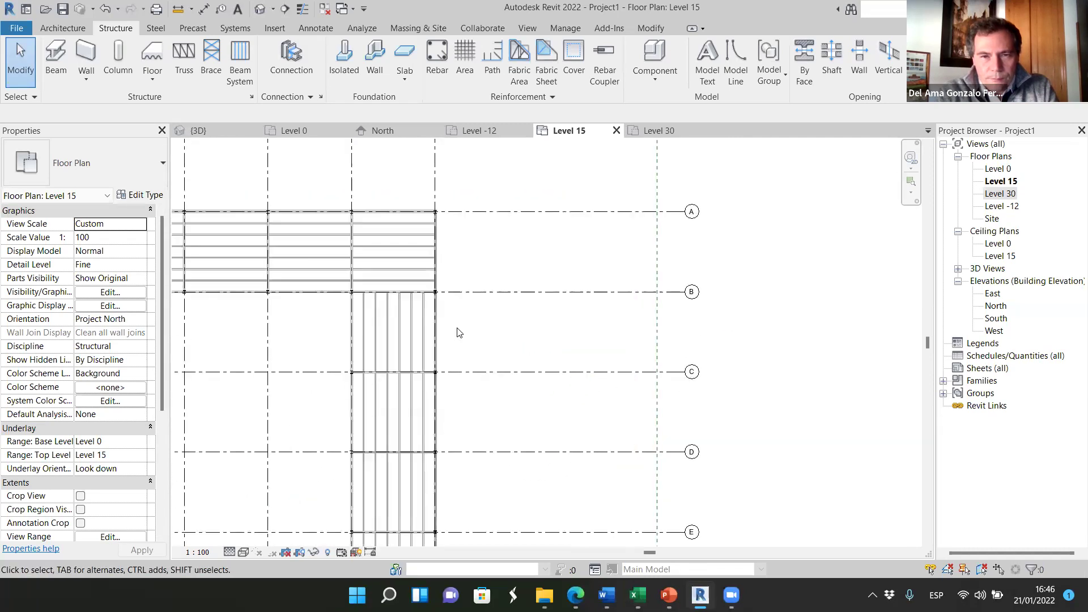
{"action": "scroll", "coordinate": [450, 259], "scroll_direction": "down", "scroll_amount": 2}
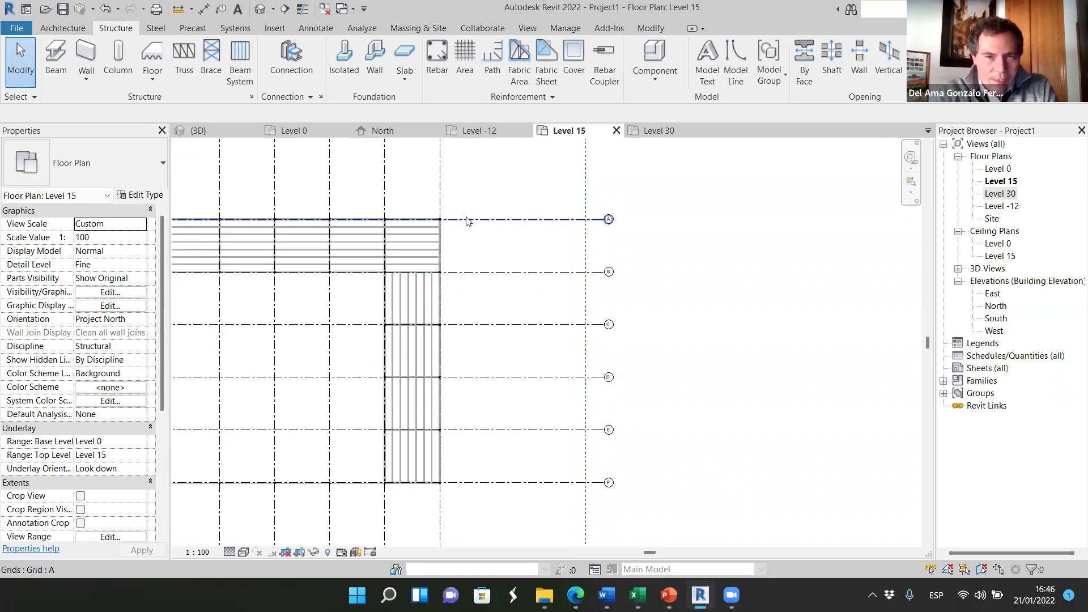
{"action": "scroll", "coordinate": [475, 221], "scroll_direction": "up", "scroll_amount": 2}
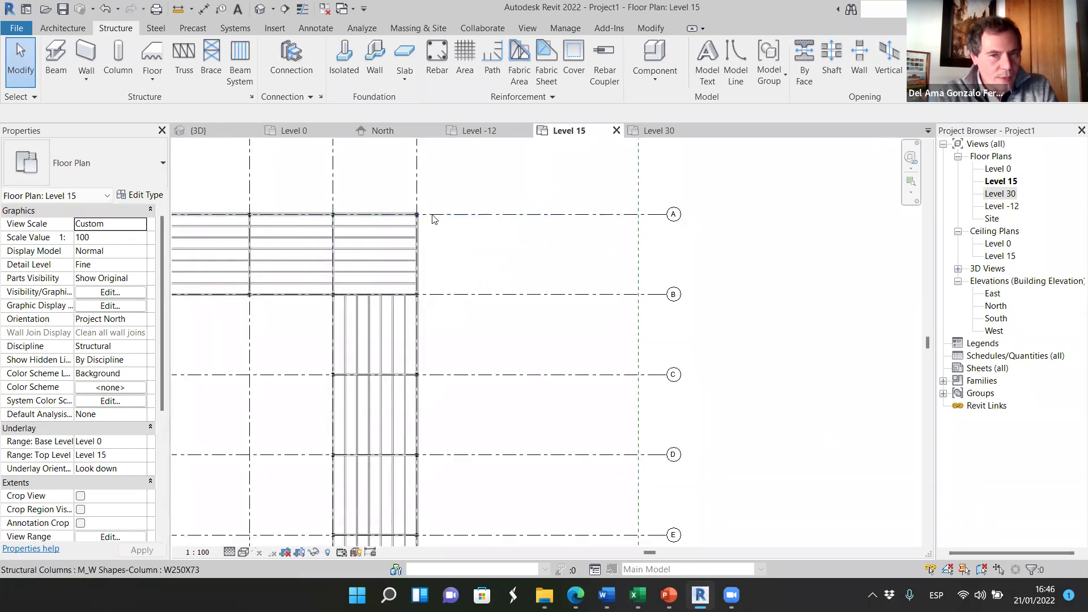
{"action": "scroll", "coordinate": [456, 389], "scroll_direction": "down", "scroll_amount": 1}
{"action": "scroll", "coordinate": [456, 388], "scroll_direction": "down", "scroll_amount": 1}
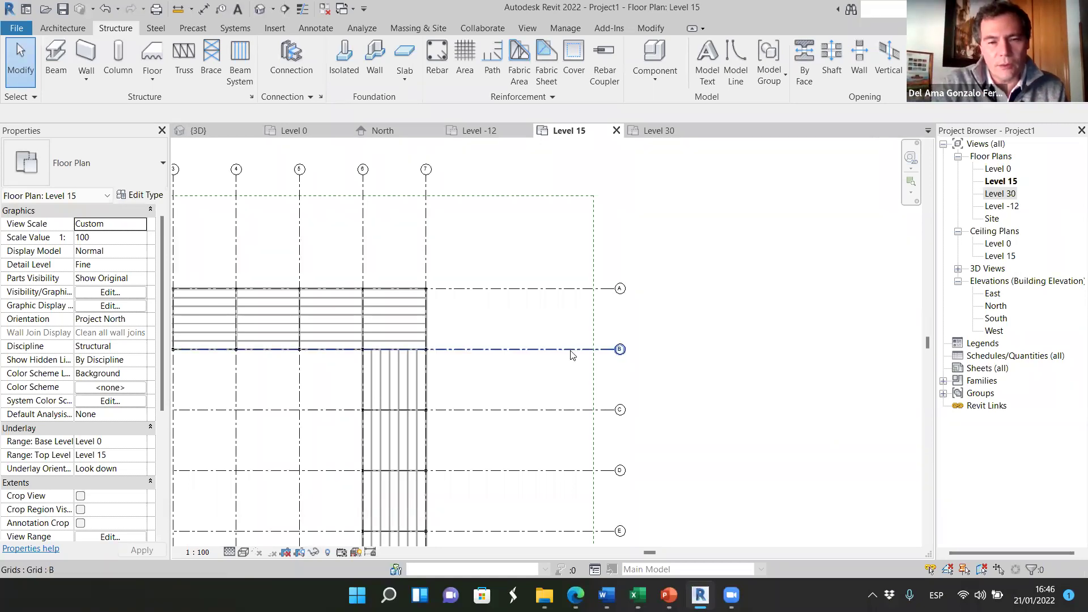
{"action": "scroll", "coordinate": [433, 418], "scroll_direction": "up", "scroll_amount": 4}
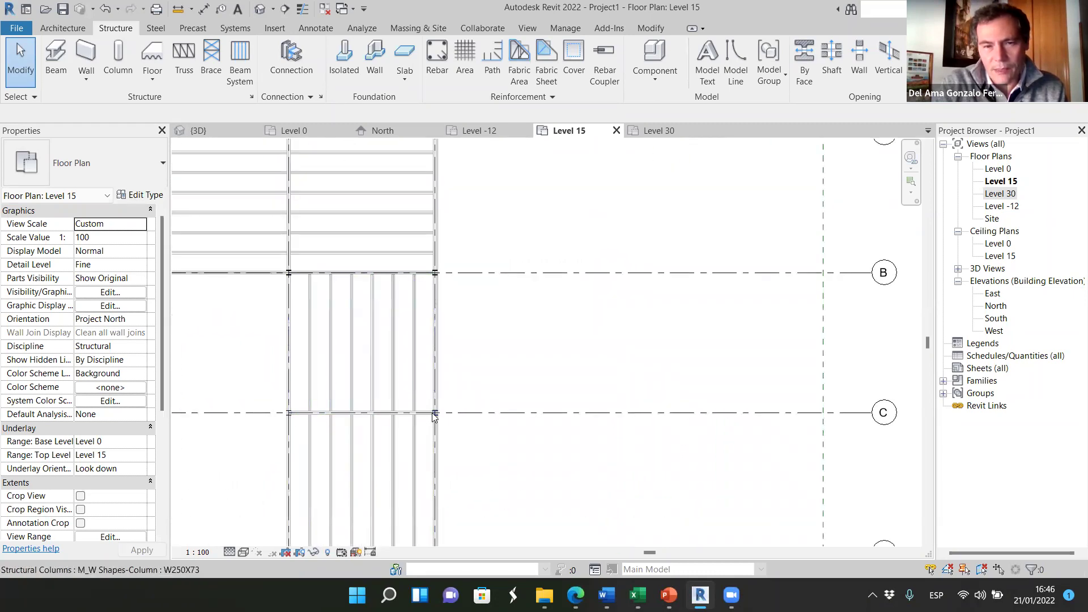
{"action": "scroll", "coordinate": [429, 421], "scroll_direction": "up", "scroll_amount": 3}
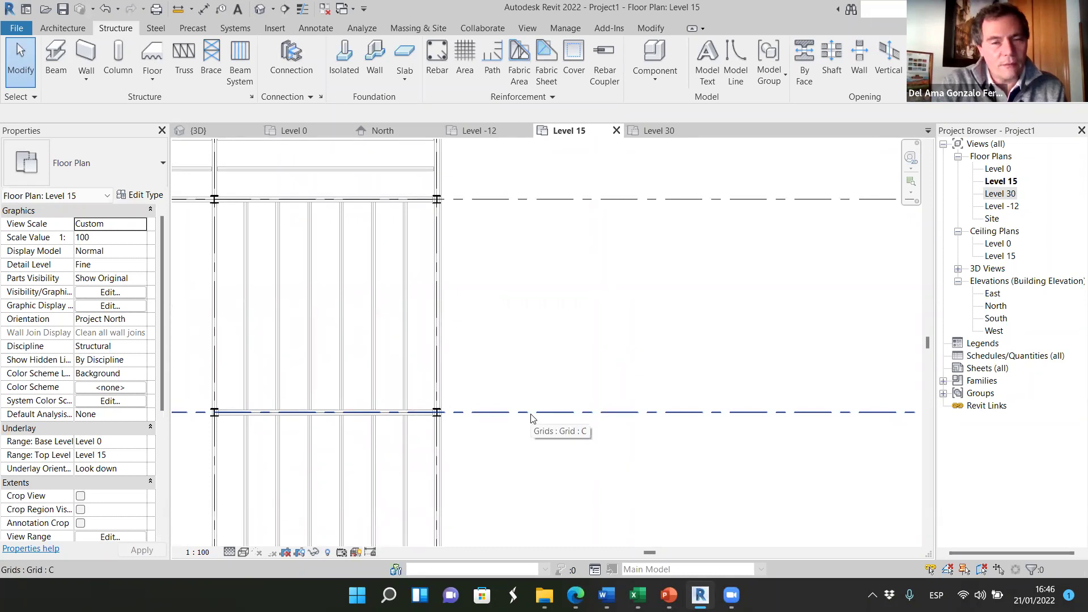
{"action": "scroll", "coordinate": [531, 418], "scroll_direction": "down", "scroll_amount": 5}
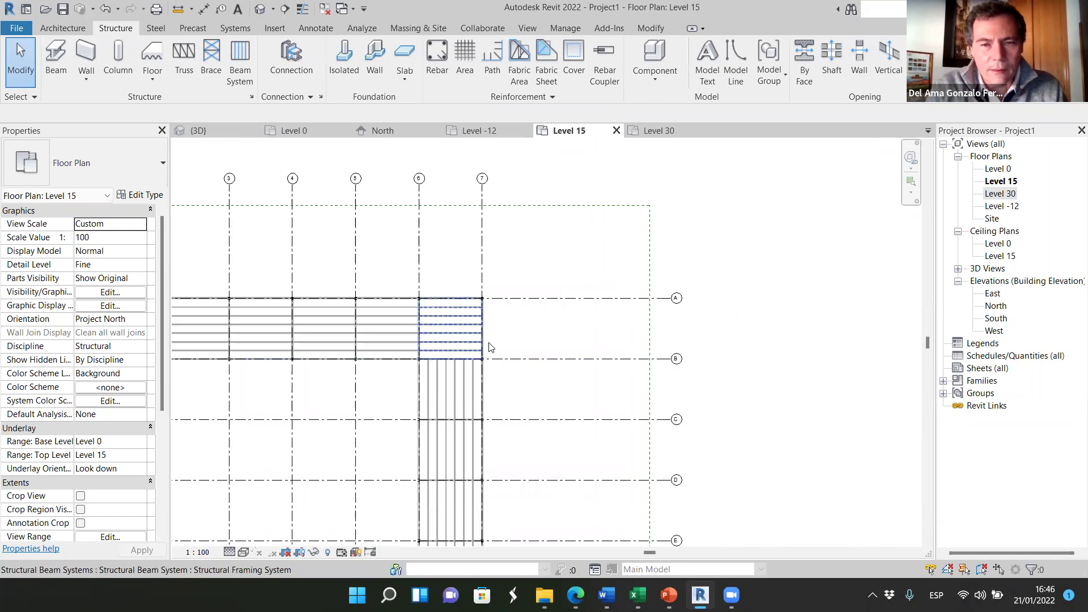
{"action": "scroll", "coordinate": [469, 315], "scroll_direction": "down", "scroll_amount": 3}
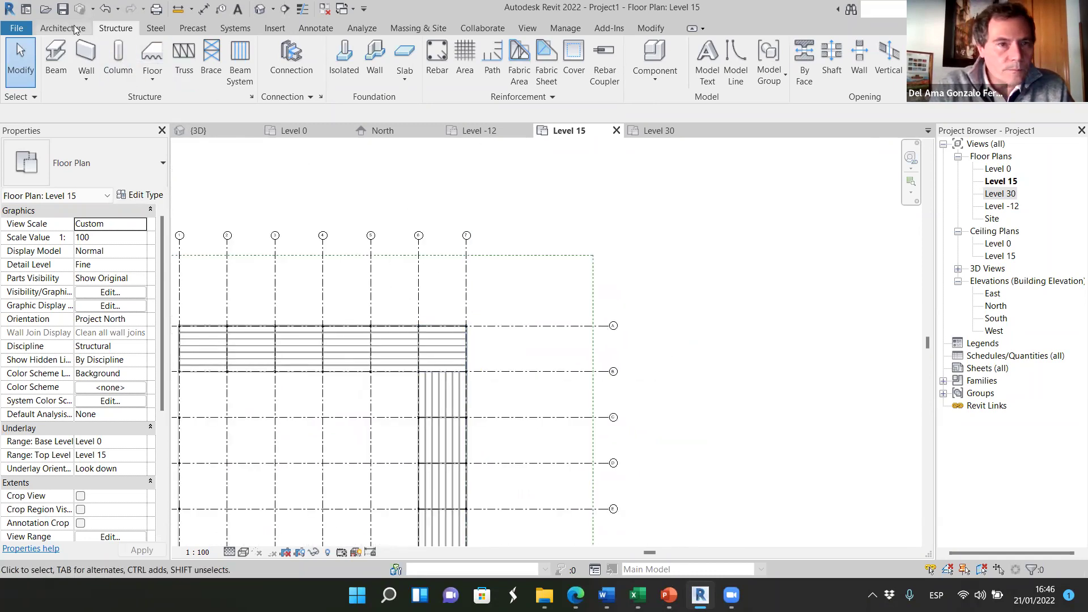
- Measure the spacing between grid lines 6 and 7 with an aligned dimension, without placing it
{"action": "left_click", "coordinate": [326, 31]}
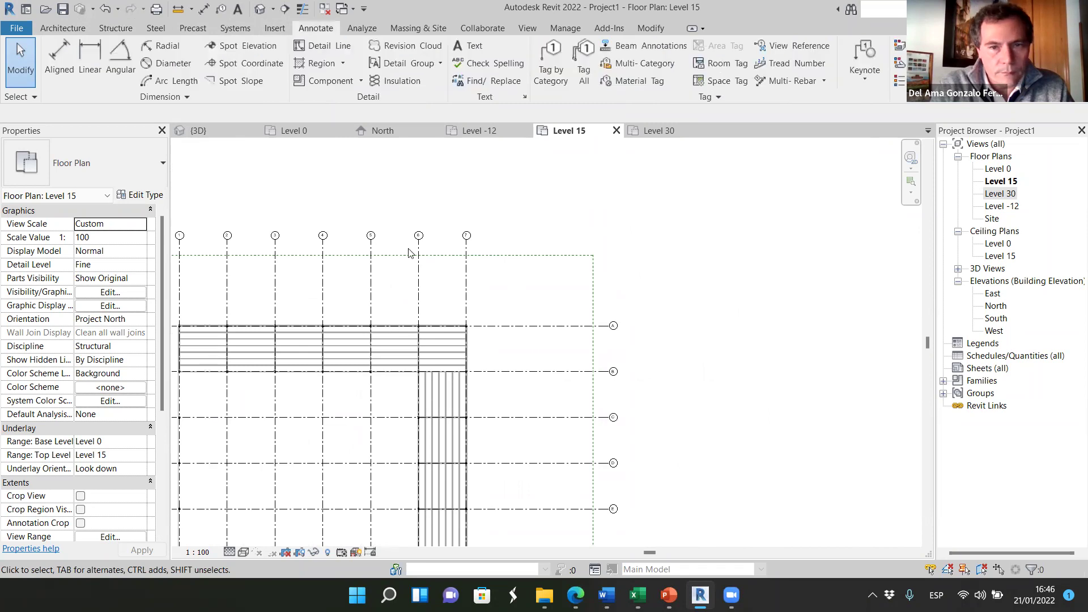
{"action": "scroll", "coordinate": [407, 250], "scroll_direction": "up", "scroll_amount": 2}
{"action": "left_click", "coordinate": [485, 306]}
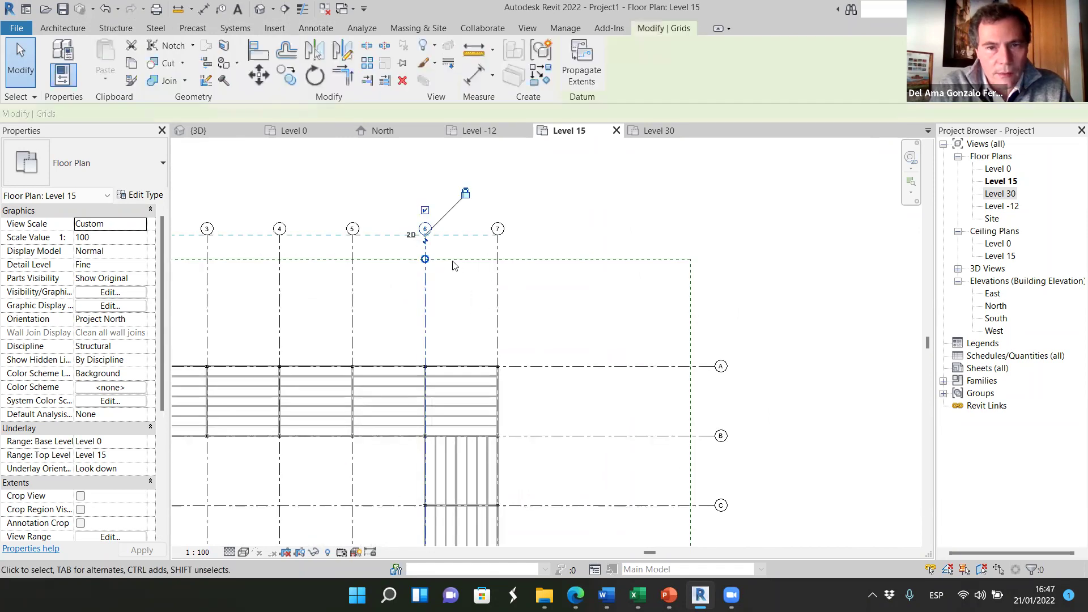
{"action": "key", "text": "Escape"}
{"action": "left_click", "coordinate": [20, 61]}
{"action": "left_click", "coordinate": [426, 309]}
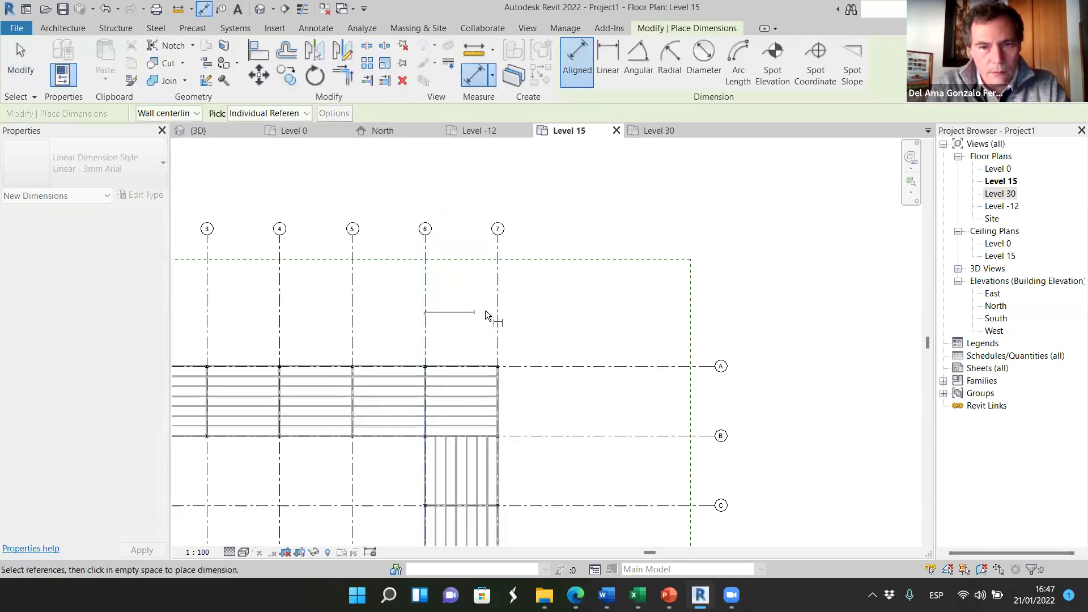
{"action": "left_click", "coordinate": [498, 314]}
{"action": "scroll", "coordinate": [460, 313], "scroll_direction": "up", "scroll_amount": 5}
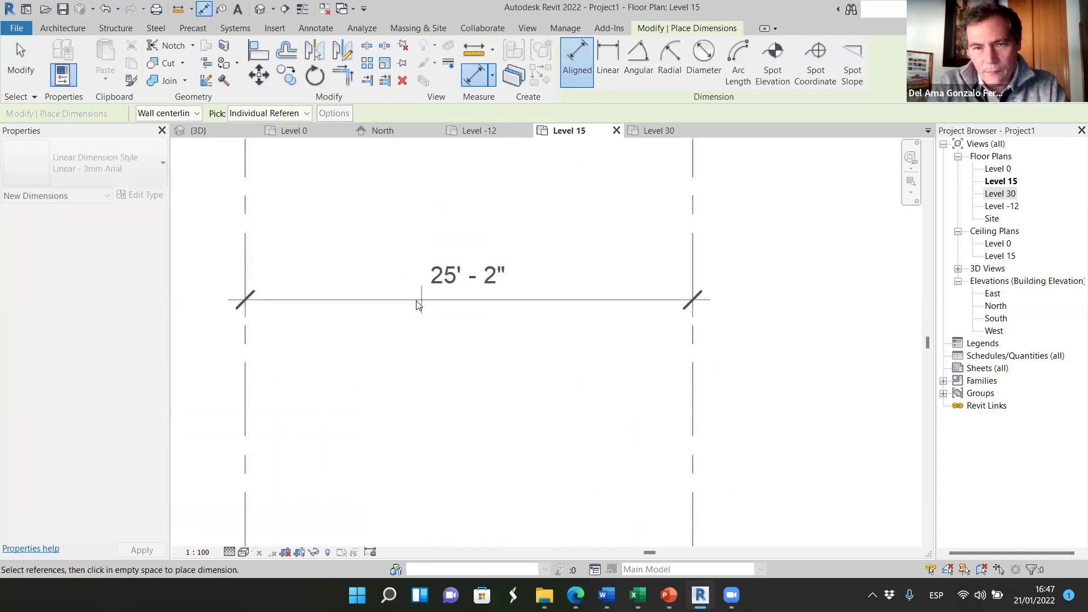
{"action": "key", "text": "Escape"}
{"action": "key", "text": "Escape"}
- Copy grid line 7 12' to the east on the Level 15 plan, making a single copy
{"action": "scroll", "coordinate": [447, 303], "scroll_direction": "down", "scroll_amount": 5}
{"action": "scroll", "coordinate": [492, 294], "scroll_direction": "up", "scroll_amount": 3}
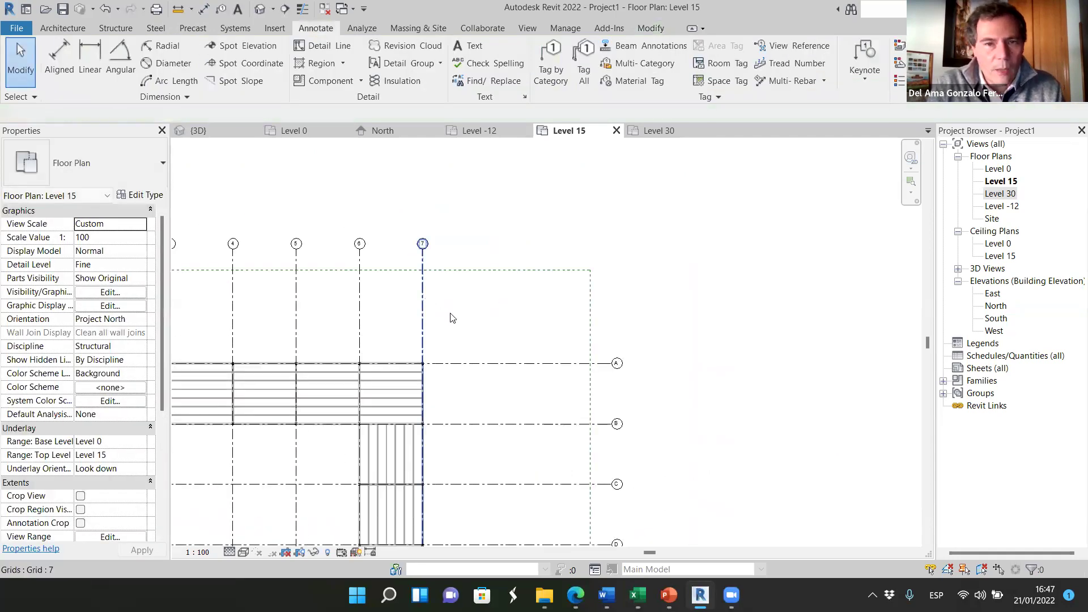
{"action": "left_click", "coordinate": [423, 306]}
{"action": "left_click", "coordinate": [287, 74]}
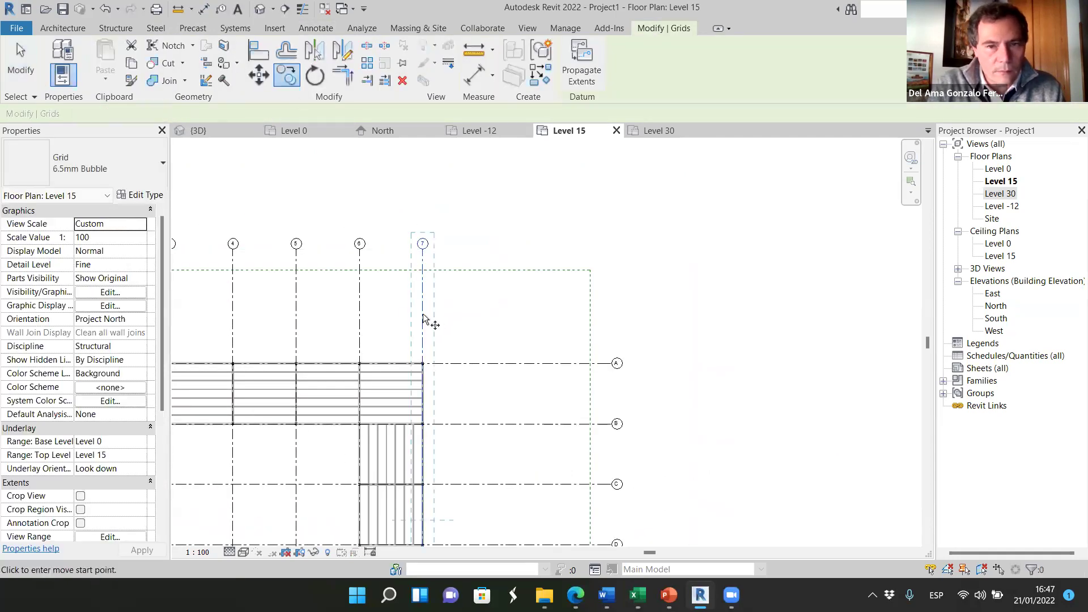
{"action": "left_click", "coordinate": [423, 311]}
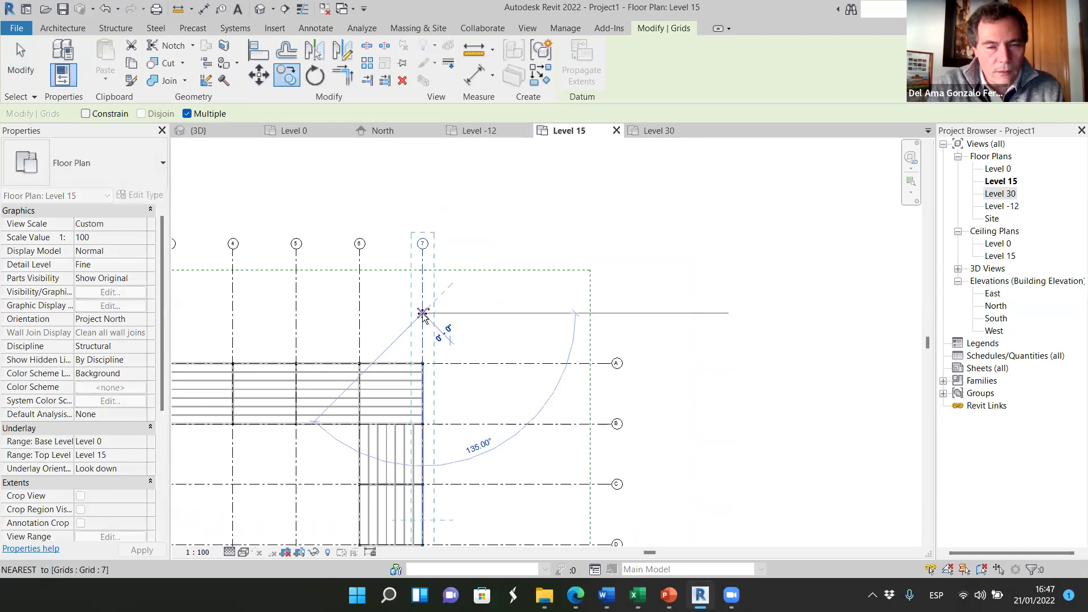
{"action": "left_click", "coordinate": [453, 314]}
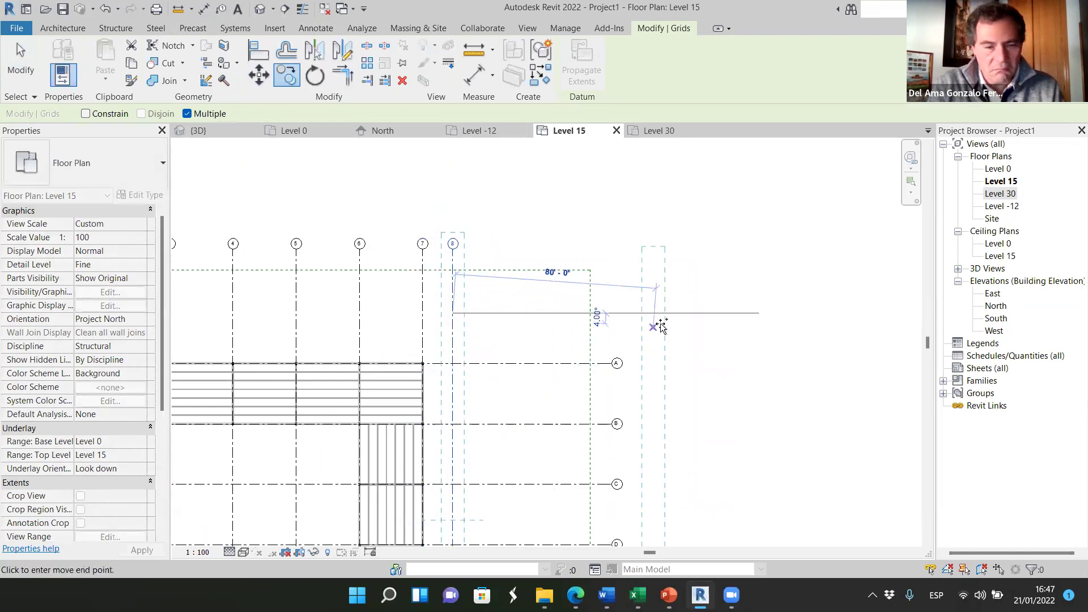
{"action": "key", "text": "Escape"}
{"action": "key", "text": "Escape"}
- Place a W310X38.7 beam along grid A from the column on grid 7 to grid 8
{"action": "scroll", "coordinate": [455, 338], "scroll_direction": "up", "scroll_amount": 4}
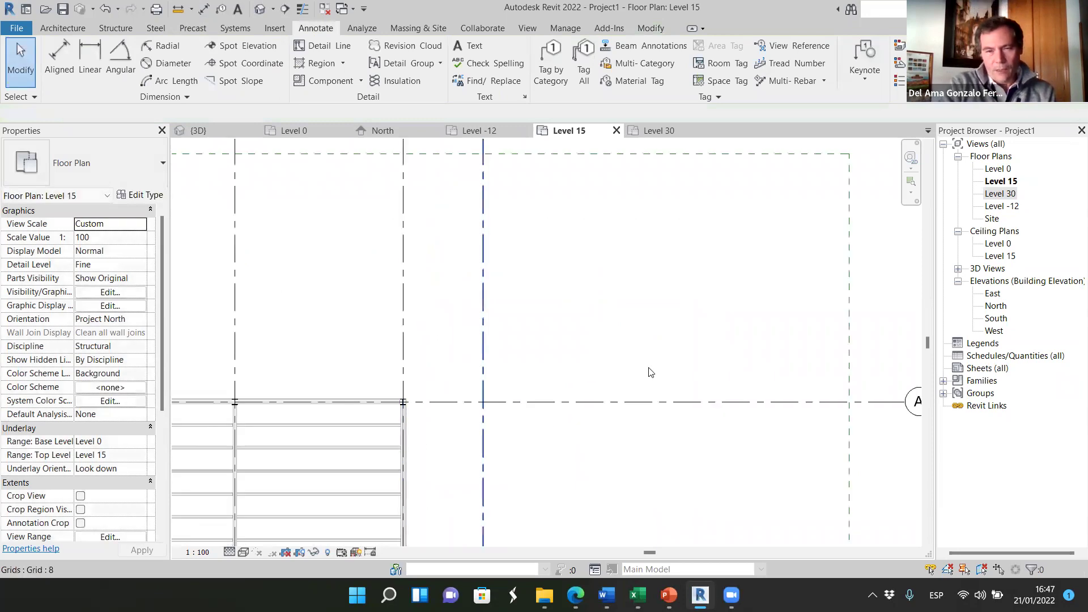
{"action": "scroll", "coordinate": [428, 307], "scroll_direction": "down", "scroll_amount": 2}
{"action": "scroll", "coordinate": [431, 340], "scroll_direction": "up", "scroll_amount": 4}
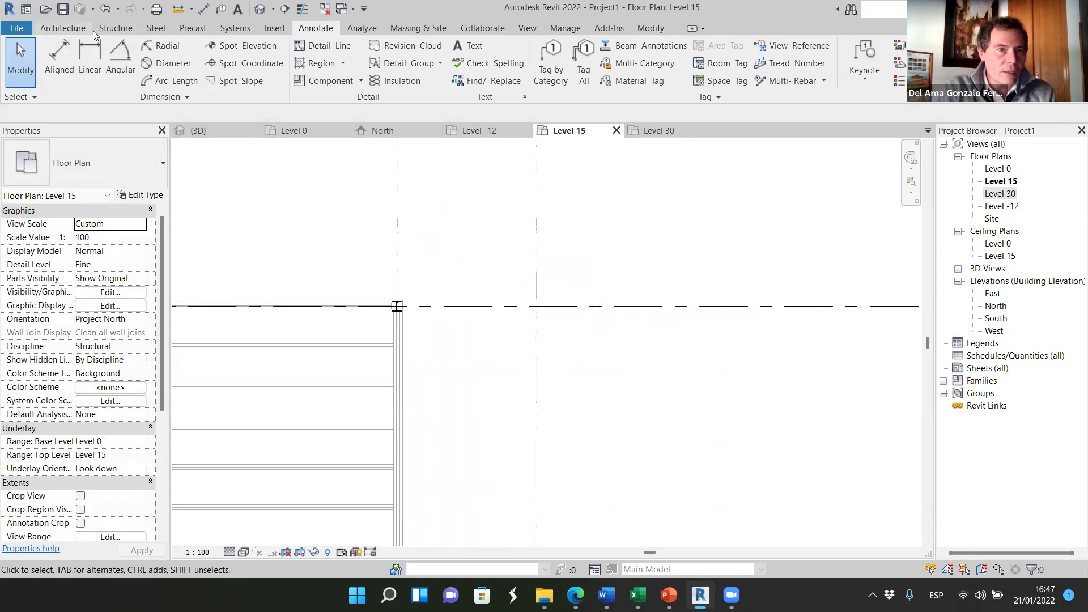
{"action": "left_click", "coordinate": [116, 28]}
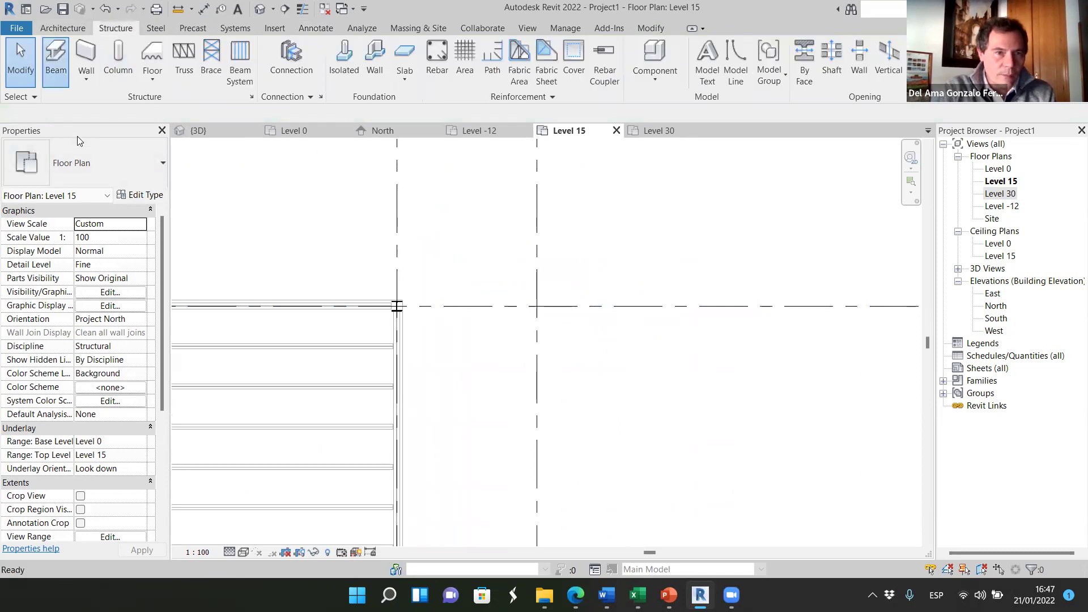
{"action": "scroll", "coordinate": [390, 309], "scroll_direction": "up", "scroll_amount": 4}
{"action": "scroll", "coordinate": [377, 314], "scroll_direction": "up", "scroll_amount": 5}
{"action": "left_click", "coordinate": [395, 307]}
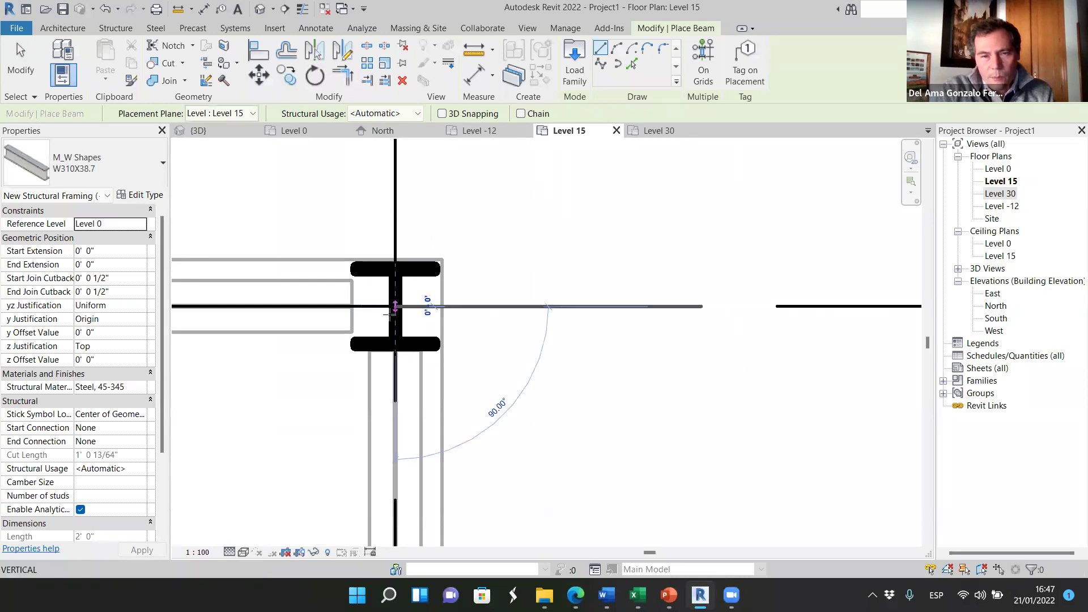
{"action": "scroll", "coordinate": [397, 306], "scroll_direction": "down", "scroll_amount": 5}
{"action": "left_click", "coordinate": [672, 301]}
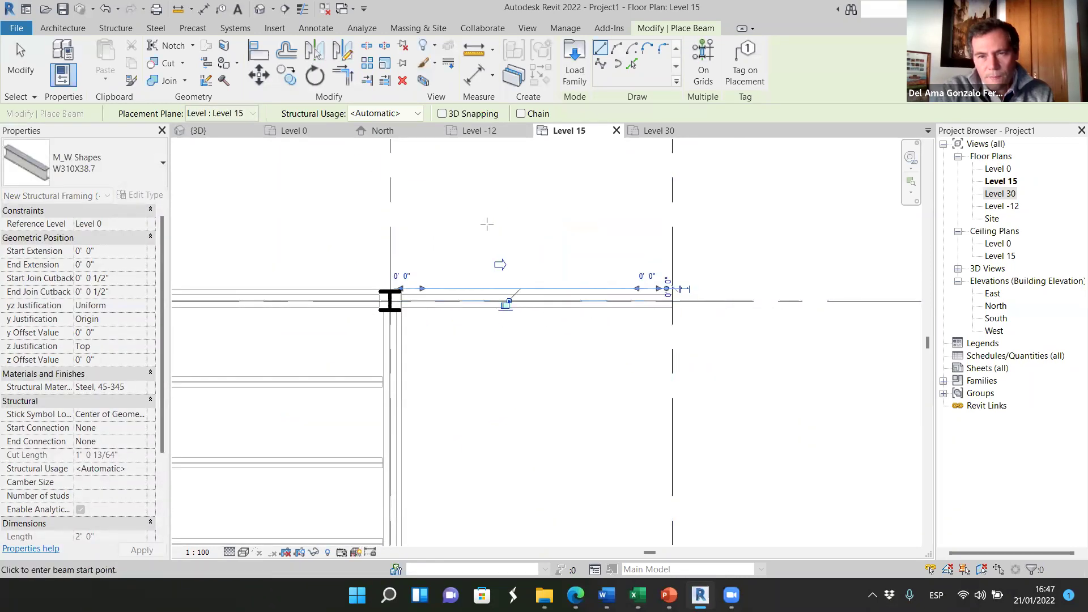
{"action": "scroll", "coordinate": [526, 340], "scroll_direction": "down", "scroll_amount": 3}
{"action": "key", "text": "Escape"}
{"action": "key", "text": "Escape"}
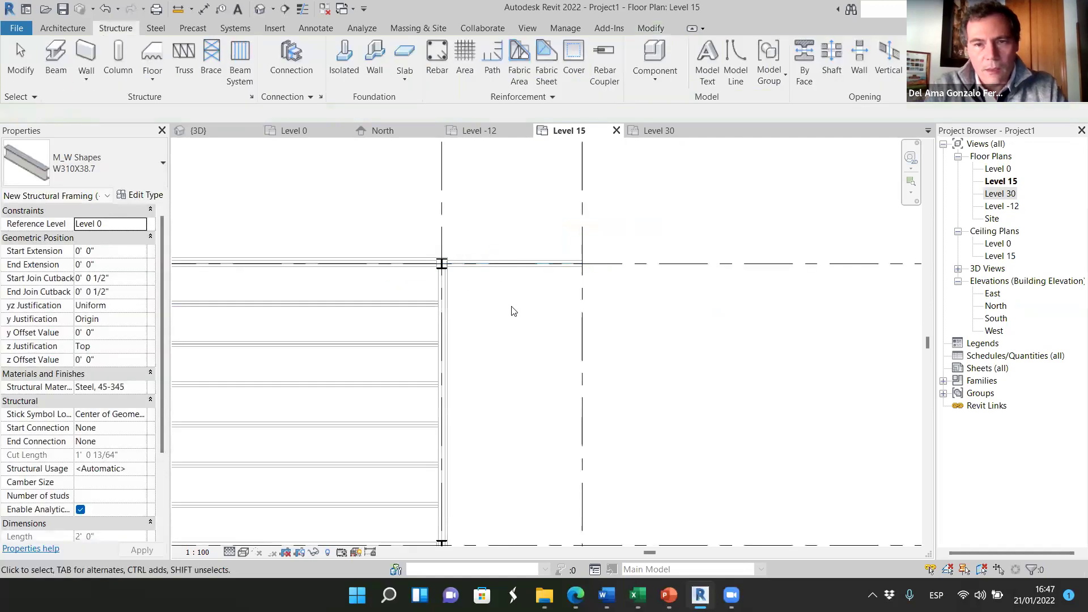
- Place a W310X38.7 beam along grid B from the column on grid 7 to grid 8
{"action": "scroll", "coordinate": [519, 291], "scroll_direction": "up", "scroll_amount": 1}
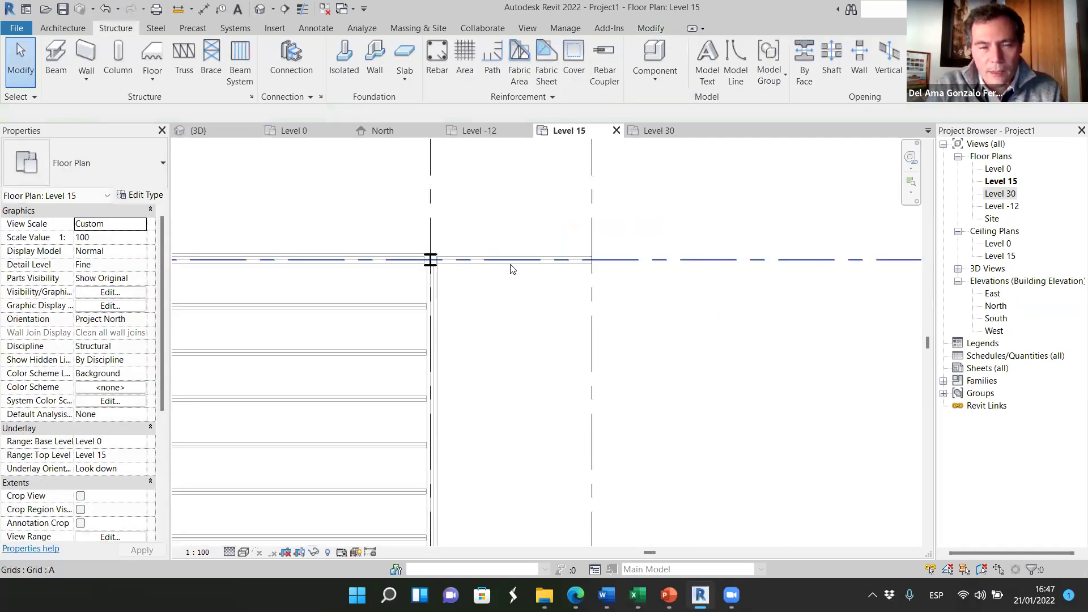
{"action": "scroll", "coordinate": [465, 258], "scroll_direction": "up", "scroll_amount": 5}
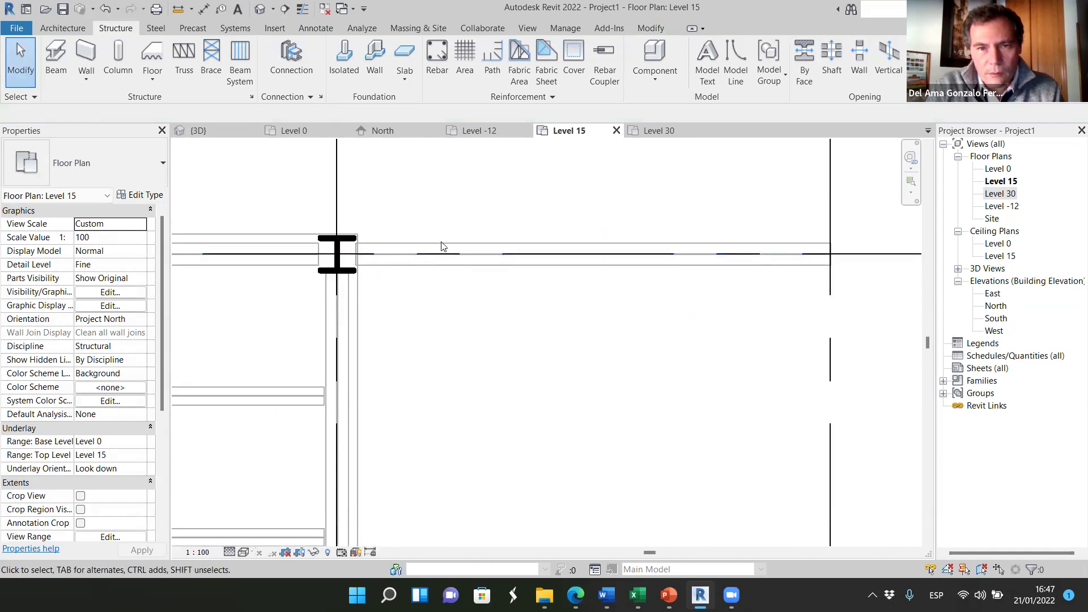
{"action": "scroll", "coordinate": [441, 250], "scroll_direction": "down", "scroll_amount": 3}
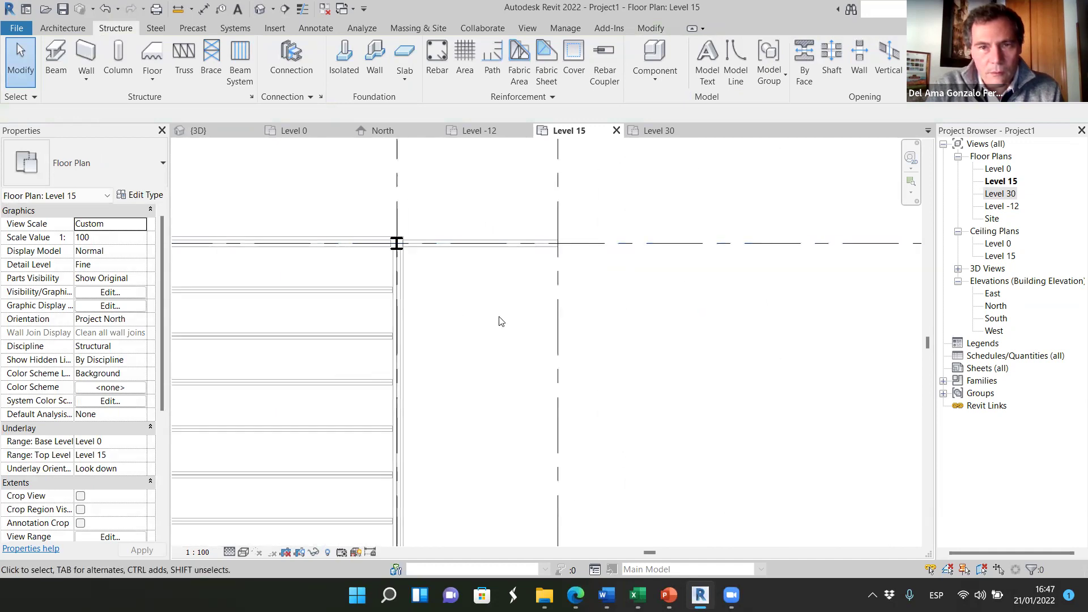
{"action": "scroll", "coordinate": [501, 307], "scroll_direction": "down", "scroll_amount": 3}
{"action": "scroll", "coordinate": [500, 292], "scroll_direction": "up", "scroll_amount": 2}
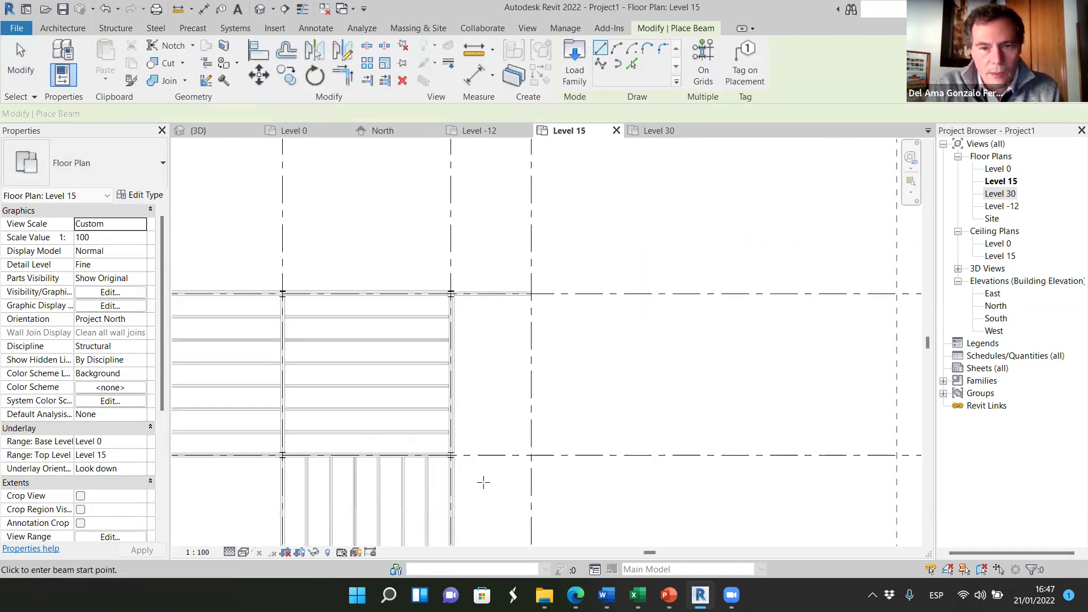
{"action": "scroll", "coordinate": [484, 481], "scroll_direction": "up", "scroll_amount": 4}
{"action": "scroll", "coordinate": [395, 402], "scroll_direction": "up", "scroll_amount": 4}
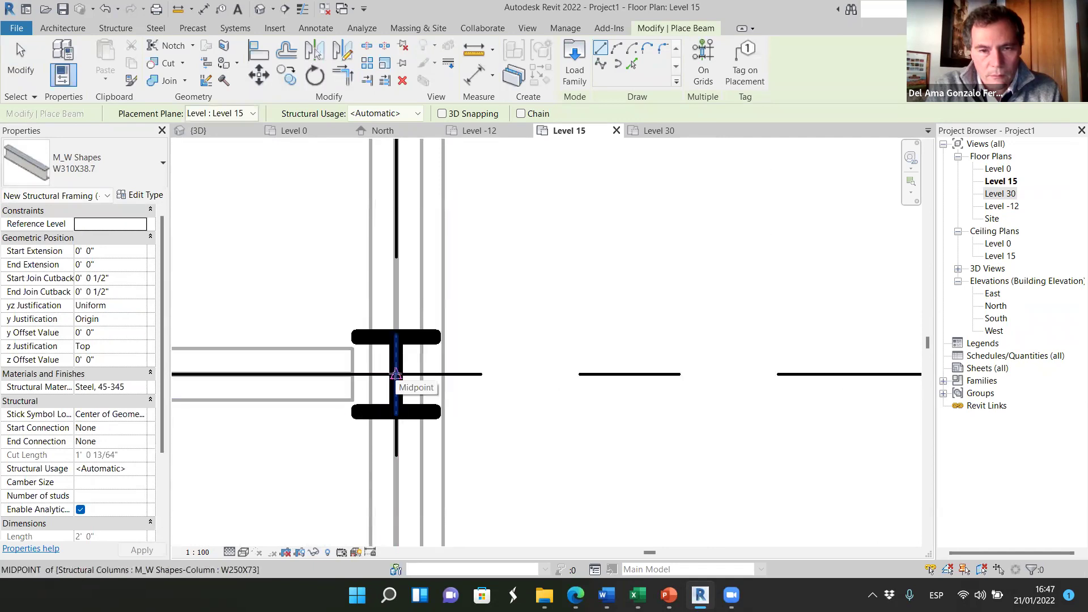
{"action": "left_click", "coordinate": [395, 374]}
{"action": "scroll", "coordinate": [533, 419], "scroll_direction": "down", "scroll_amount": 3}
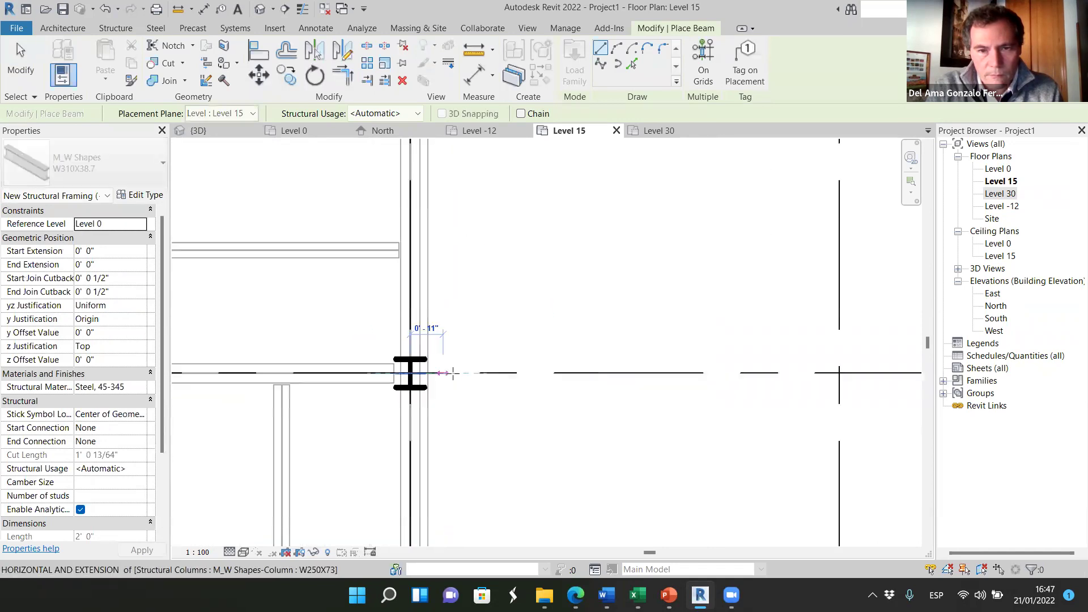
{"action": "left_click", "coordinate": [788, 373]}
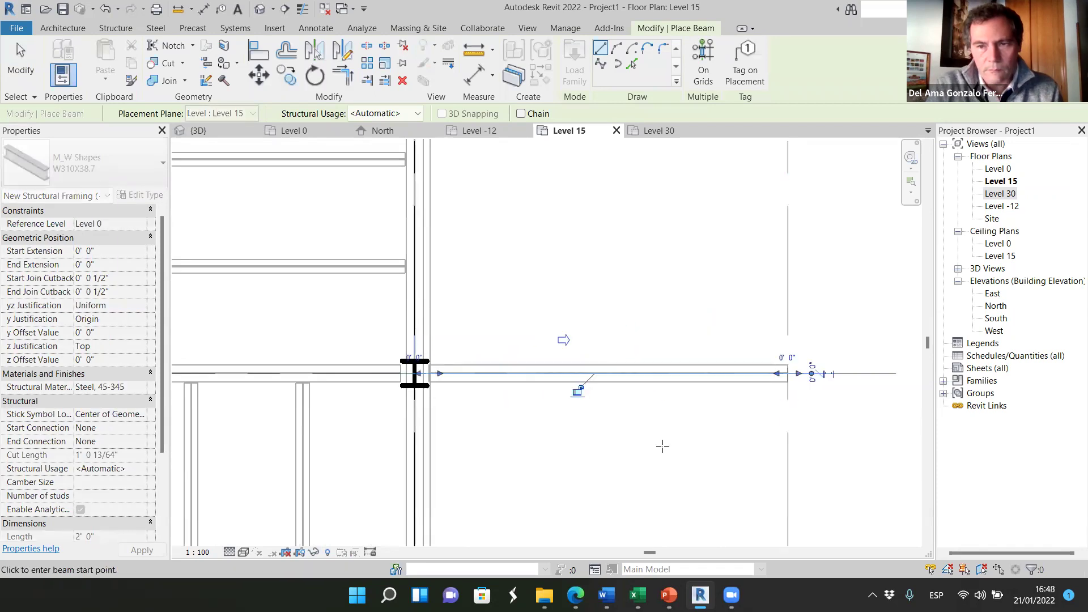
{"action": "scroll", "coordinate": [557, 348], "scroll_direction": "down", "scroll_amount": 4}
{"action": "scroll", "coordinate": [557, 348], "scroll_direction": "down", "scroll_amount": 1}
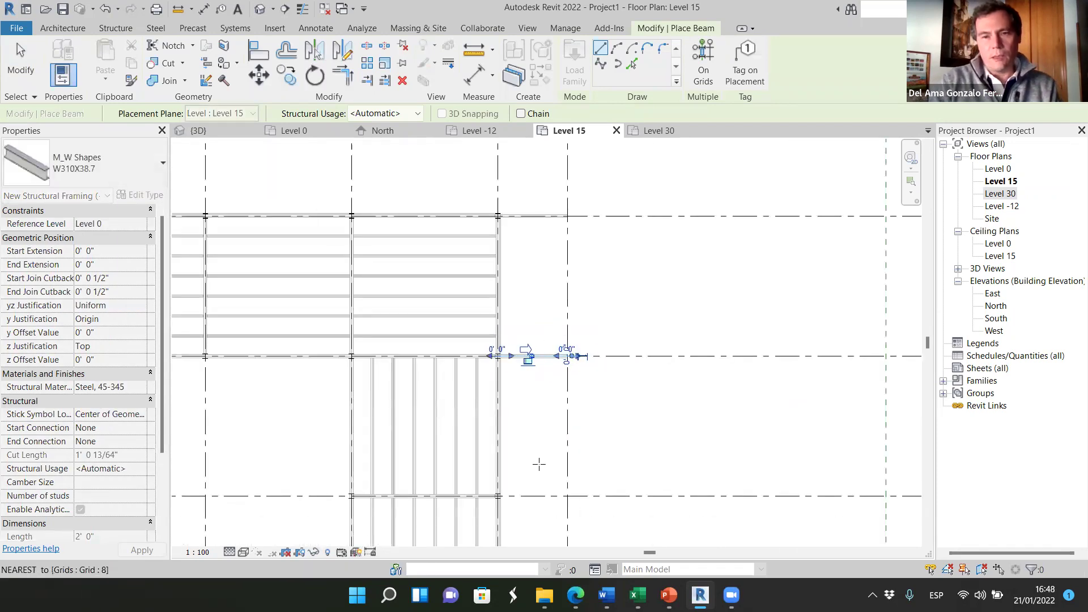
- Place a W310X38.7 beam along grid C from the column on grid 7 to grid 8
{"action": "scroll", "coordinate": [539, 461], "scroll_direction": "up", "scroll_amount": 3}
{"action": "scroll", "coordinate": [462, 492], "scroll_direction": "up", "scroll_amount": 5}
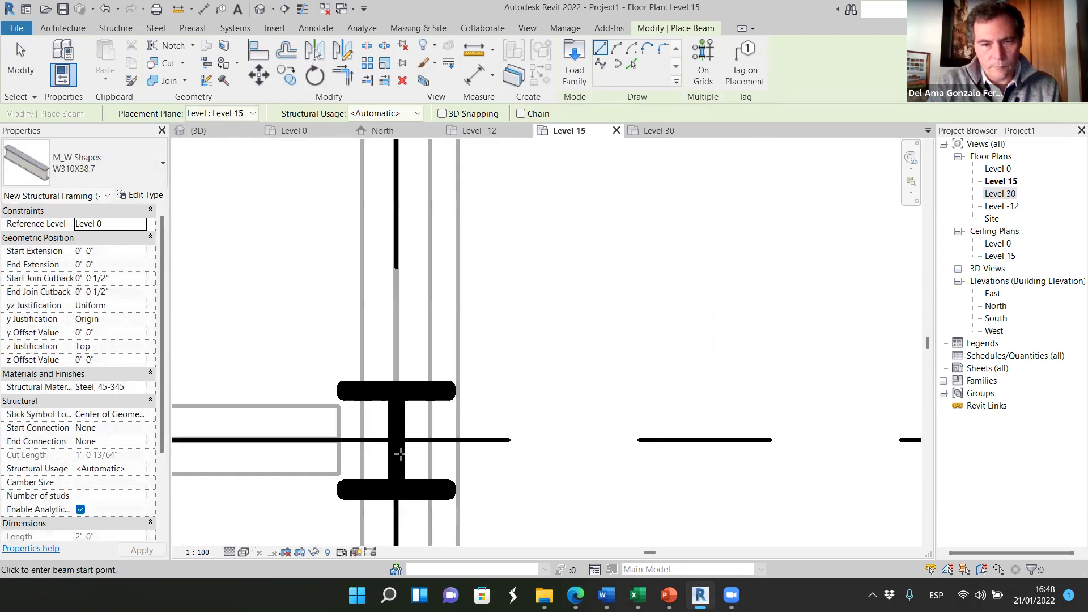
{"action": "left_click", "coordinate": [396, 440]}
{"action": "scroll", "coordinate": [471, 510], "scroll_direction": "down", "scroll_amount": 4}
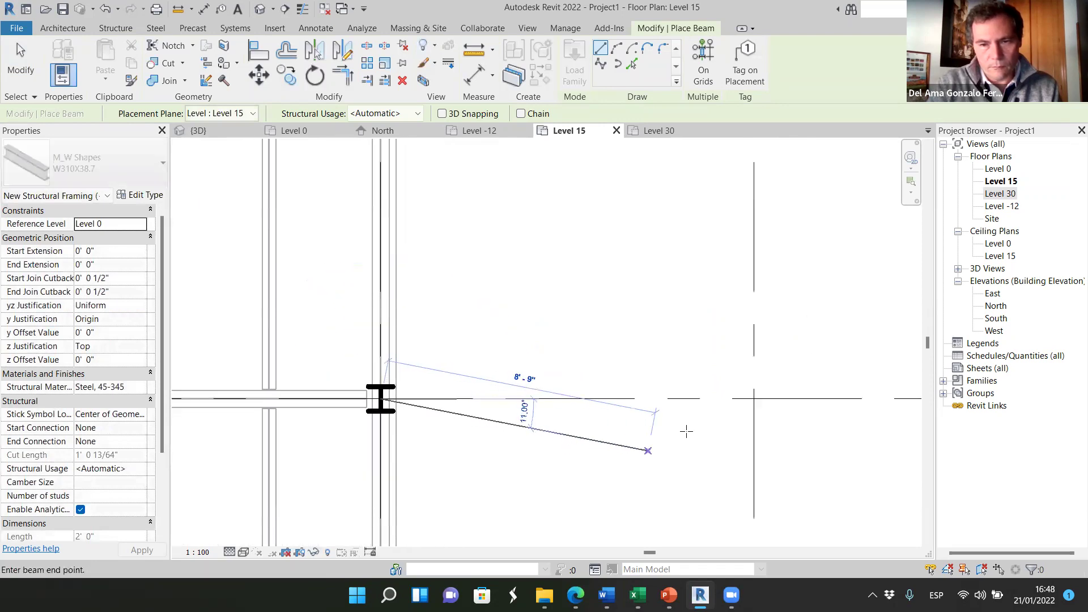
{"action": "left_click", "coordinate": [754, 398]}
{"action": "scroll", "coordinate": [516, 317], "scroll_direction": "down", "scroll_amount": 5}
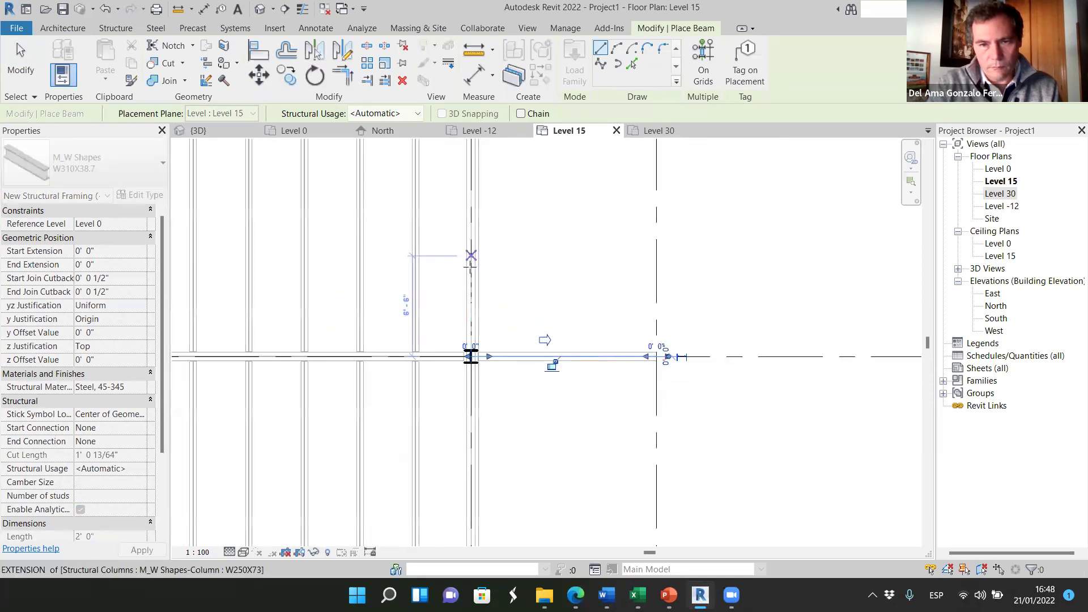
- Place a W310X38.7 beam along grid D from the column on grid 7 to grid 8
{"action": "scroll", "coordinate": [512, 318], "scroll_direction": "down", "scroll_amount": 3}
{"action": "scroll", "coordinate": [488, 432], "scroll_direction": "up", "scroll_amount": 6}
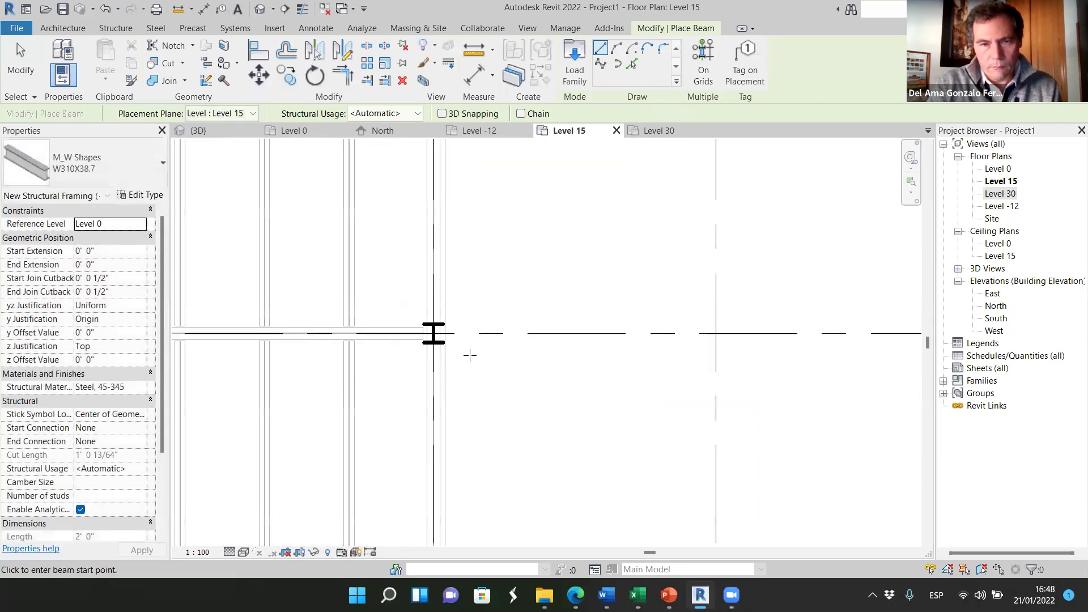
{"action": "scroll", "coordinate": [415, 319], "scroll_direction": "up", "scroll_amount": 3}
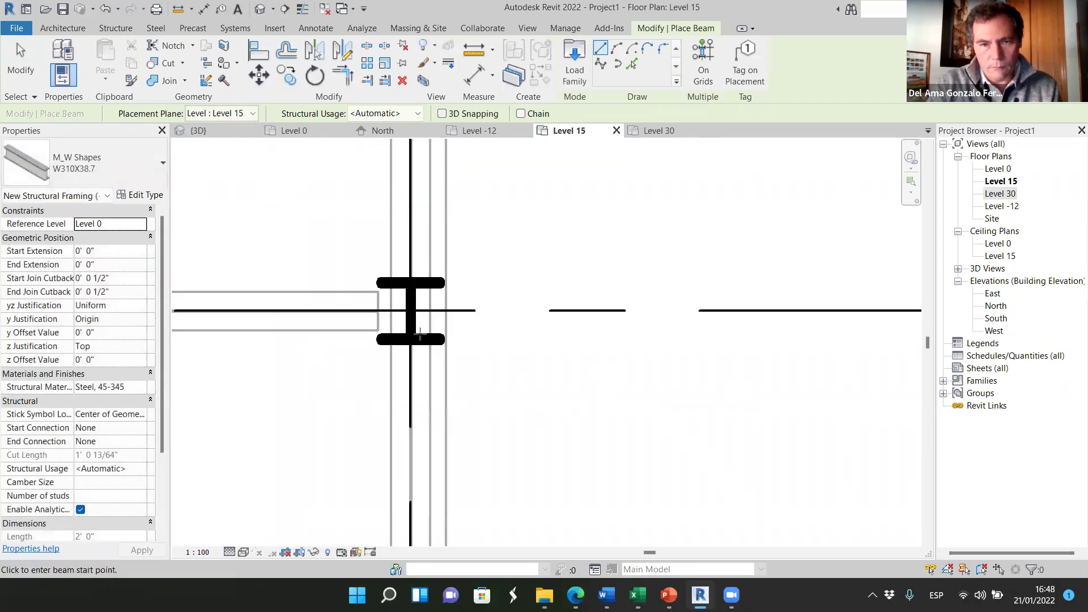
{"action": "left_click", "coordinate": [406, 300]}
{"action": "scroll", "coordinate": [409, 311], "scroll_direction": "down", "scroll_amount": 3}
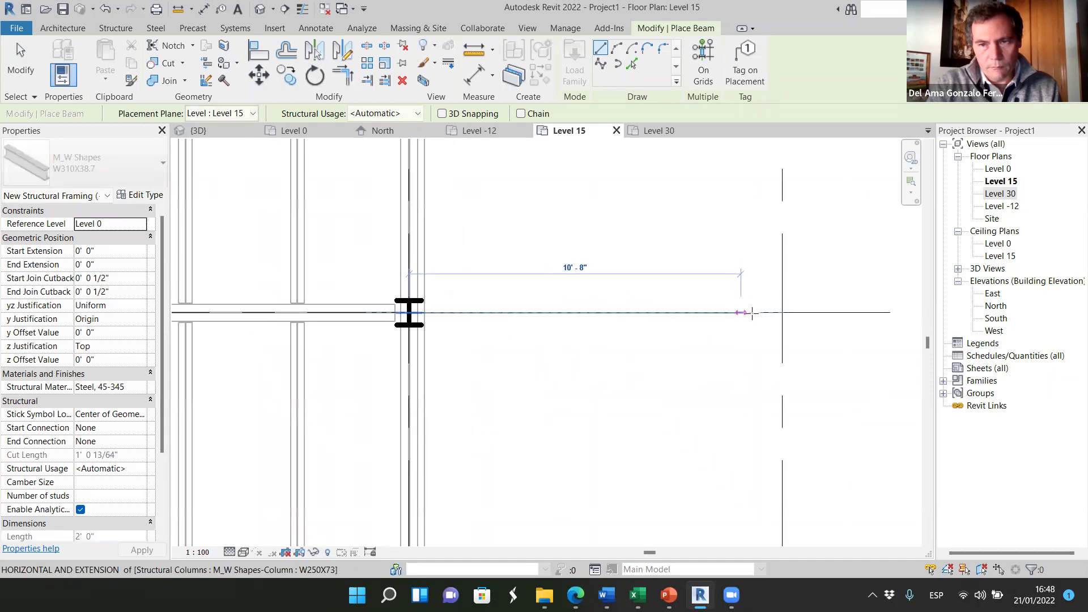
{"action": "left_click", "coordinate": [784, 313]}
{"action": "scroll", "coordinate": [560, 301], "scroll_direction": "down", "scroll_amount": 4}
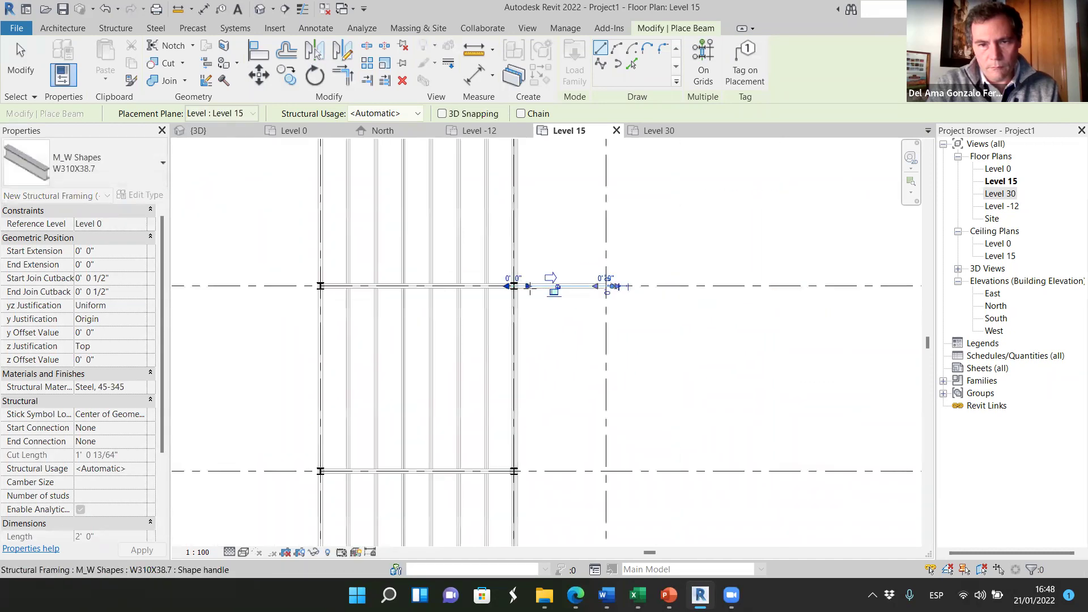
- Place a W310X38.7 beam from grid 7 to grid 8 along the first grid line south of D
{"action": "scroll", "coordinate": [528, 408], "scroll_direction": "up", "scroll_amount": 7}
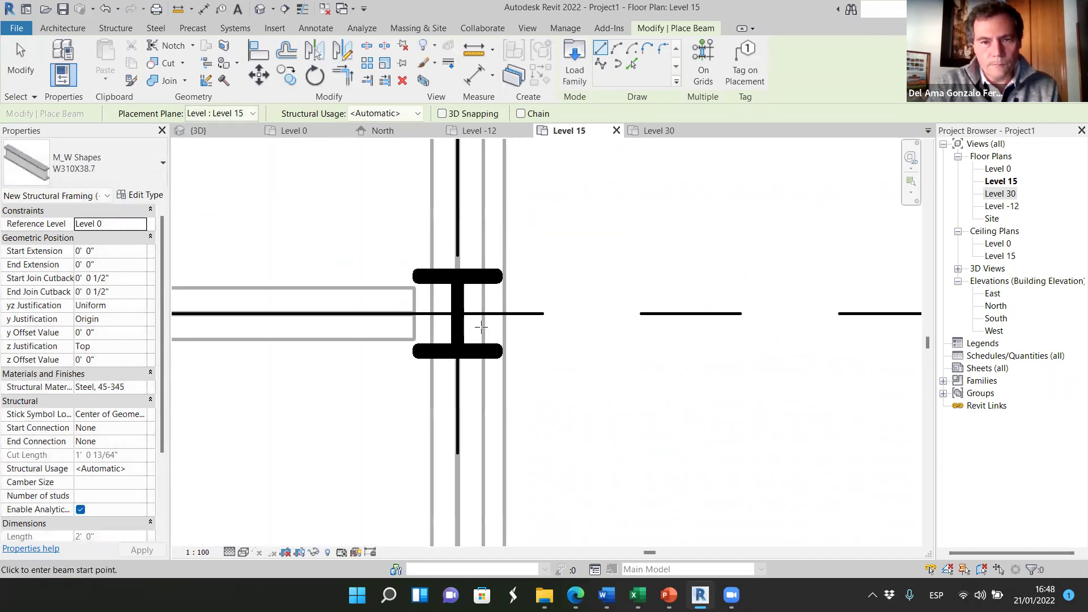
{"action": "left_click", "coordinate": [444, 307]}
{"action": "scroll", "coordinate": [448, 301], "scroll_direction": "down", "scroll_amount": 4}
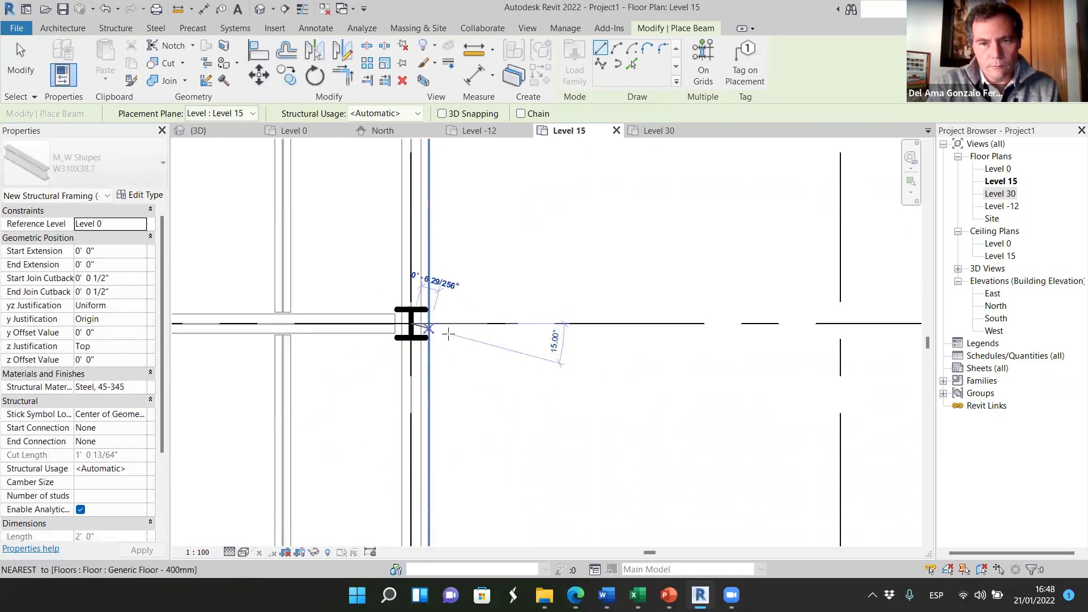
{"action": "left_click", "coordinate": [702, 327]}
{"action": "scroll", "coordinate": [525, 355], "scroll_direction": "down", "scroll_amount": 5}
- Place a 12' W310X38.7 beam from the southernmost column on grid 7 to grid 8, and finish placing beams
{"action": "scroll", "coordinate": [506, 426], "scroll_direction": "up", "scroll_amount": 7}
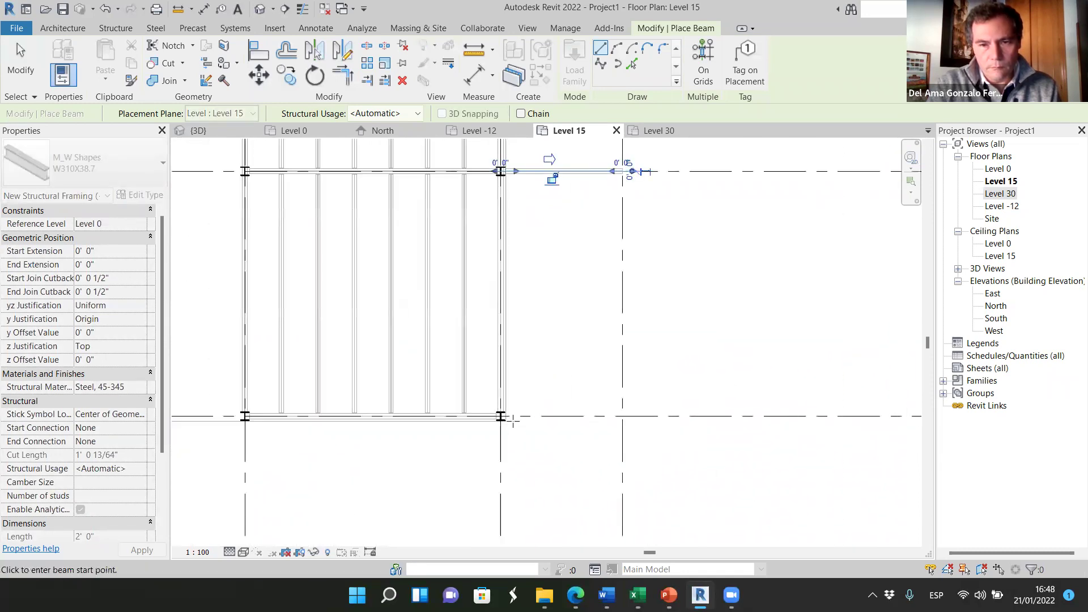
{"action": "left_click", "coordinate": [475, 387]}
{"action": "scroll", "coordinate": [476, 390], "scroll_direction": "down", "scroll_amount": 5}
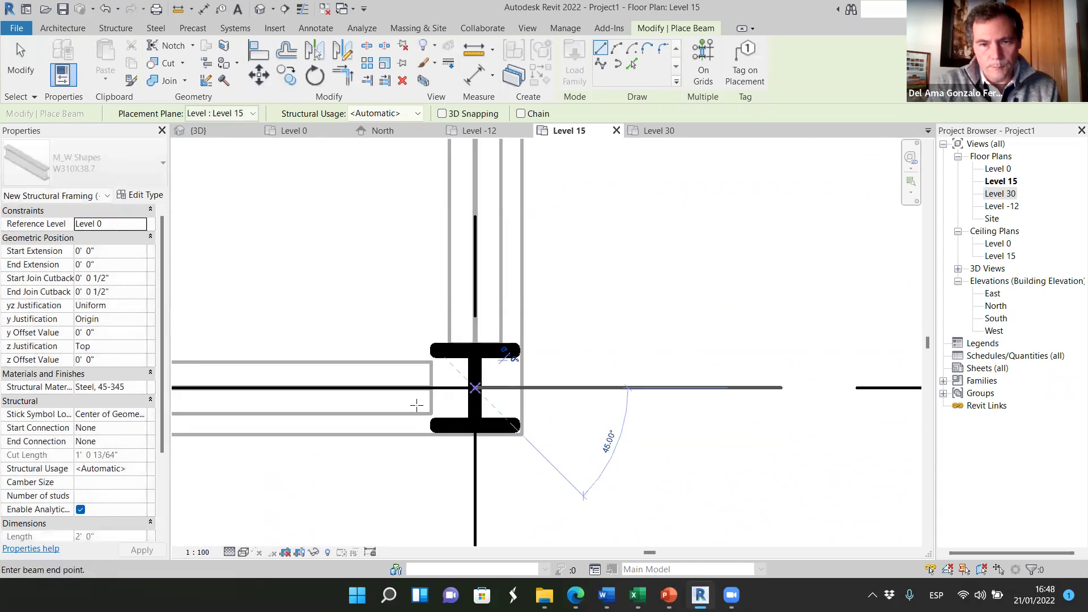
{"action": "left_click", "coordinate": [619, 394]}
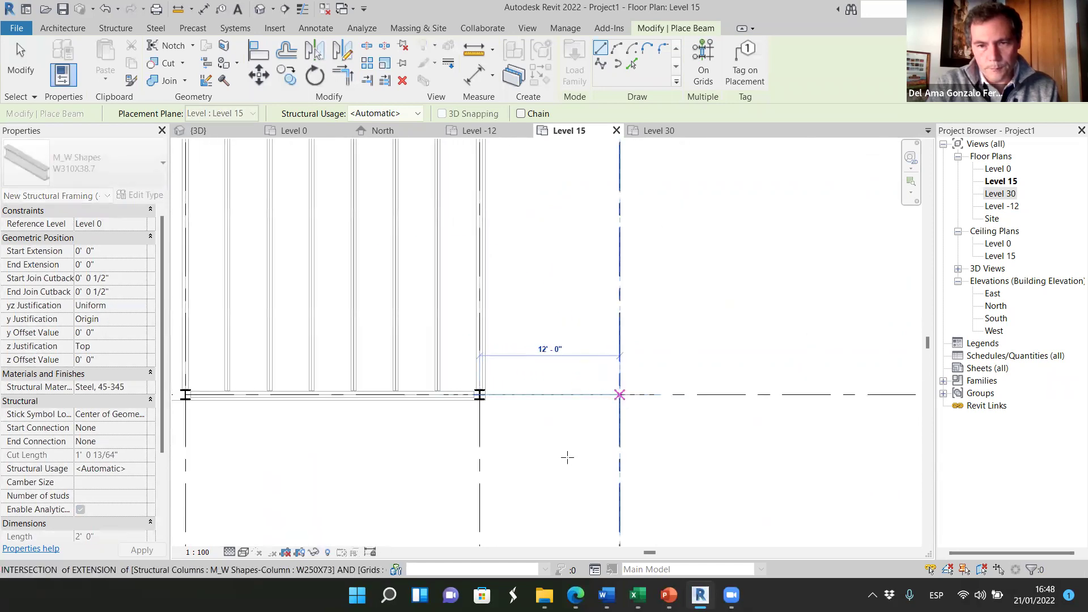
{"action": "key", "text": "Escape"}
{"action": "key", "text": "Escape"}
{"action": "scroll", "coordinate": [553, 468], "scroll_direction": "down", "scroll_amount": 5}
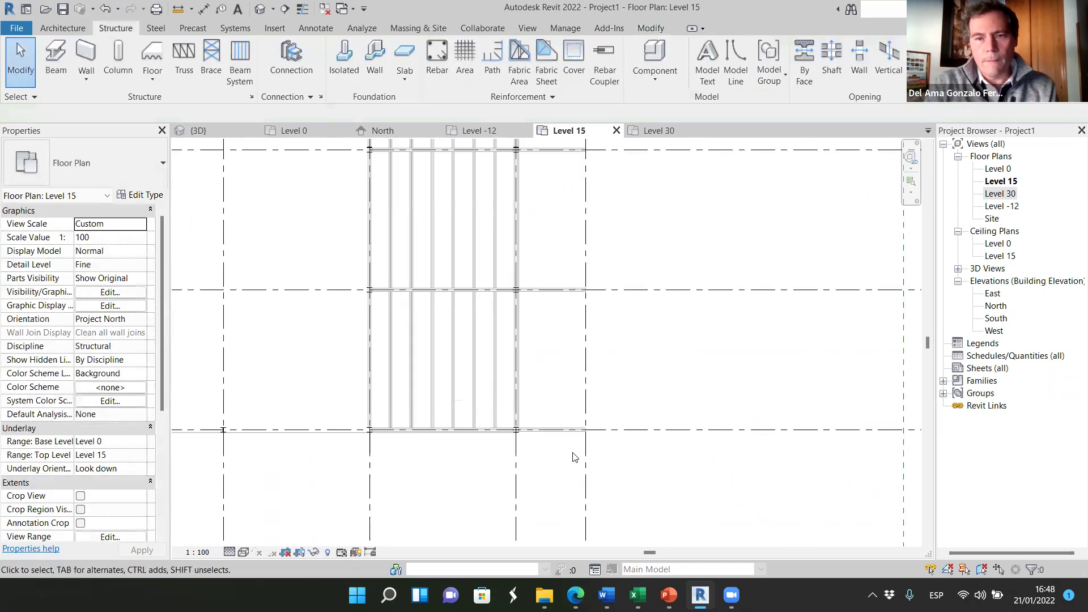
- Examine the new cantilever beams along the building's side in the 3D view, and return to the Level 15 plan
{"action": "key", "text": "ctrl+Tab"}
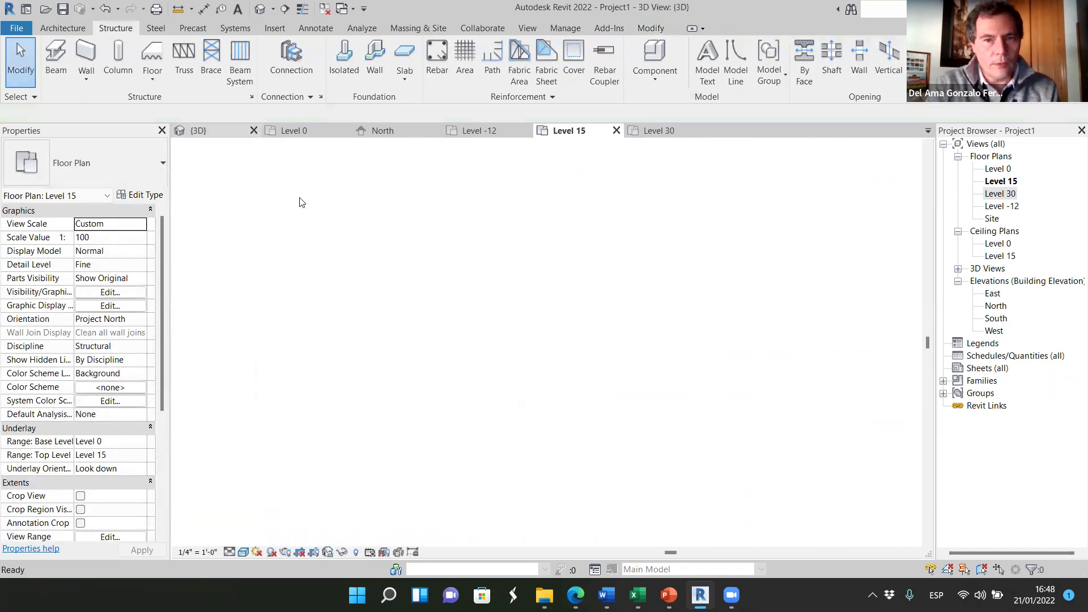
{"action": "middle_click_drag", "start_coordinate": [516, 414], "coordinate": [559, 442], "text": "shift"}
{"action": "scroll", "coordinate": [743, 236], "scroll_direction": "up", "scroll_amount": 5}
{"action": "scroll", "coordinate": [743, 235], "scroll_direction": "up", "scroll_amount": 2}
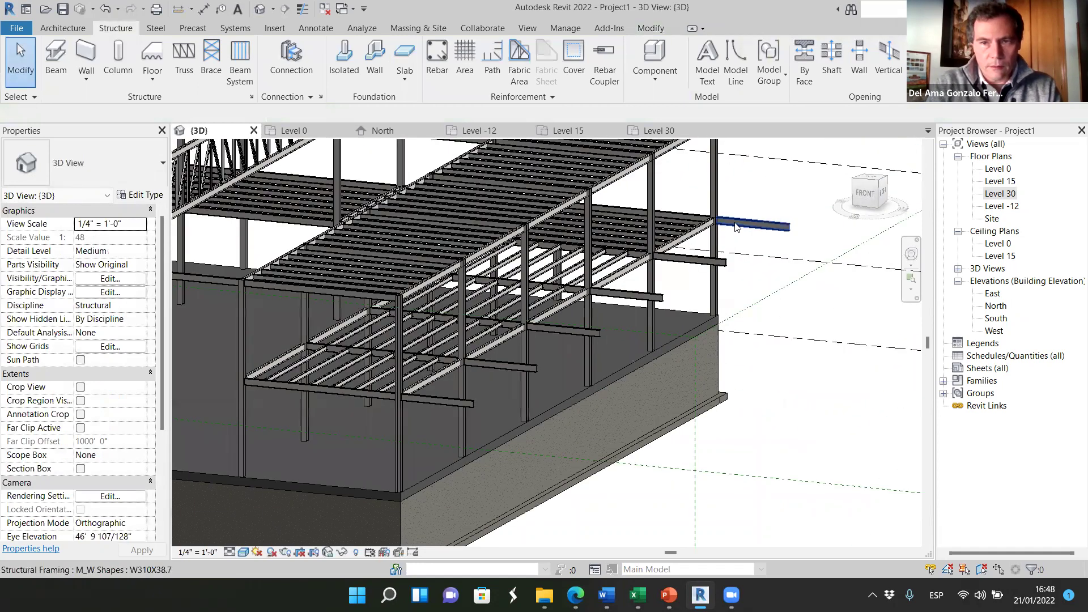
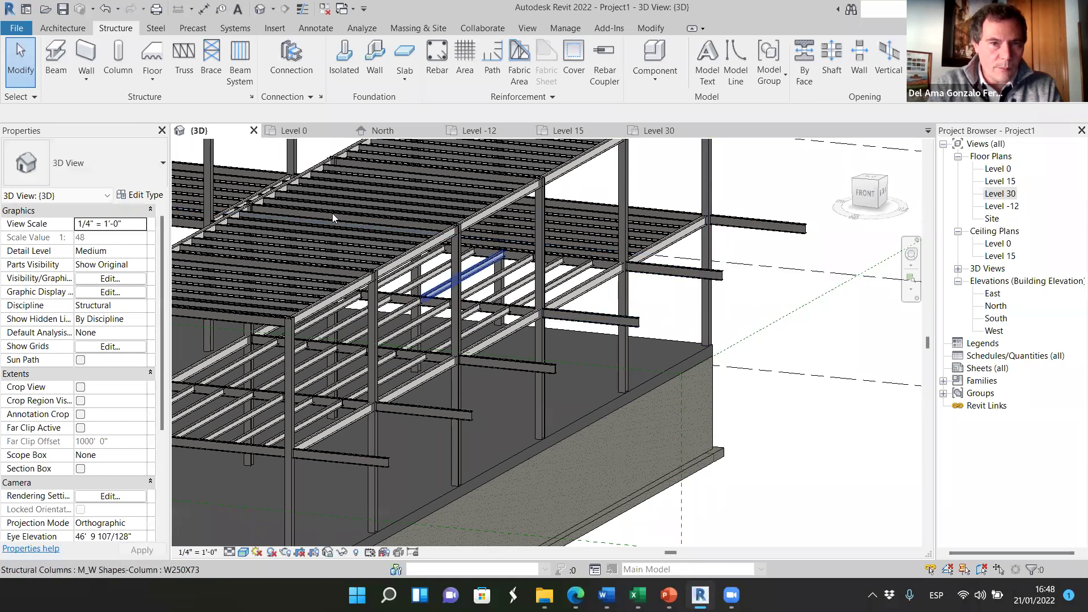
{"action": "left_click", "coordinate": [569, 130]}
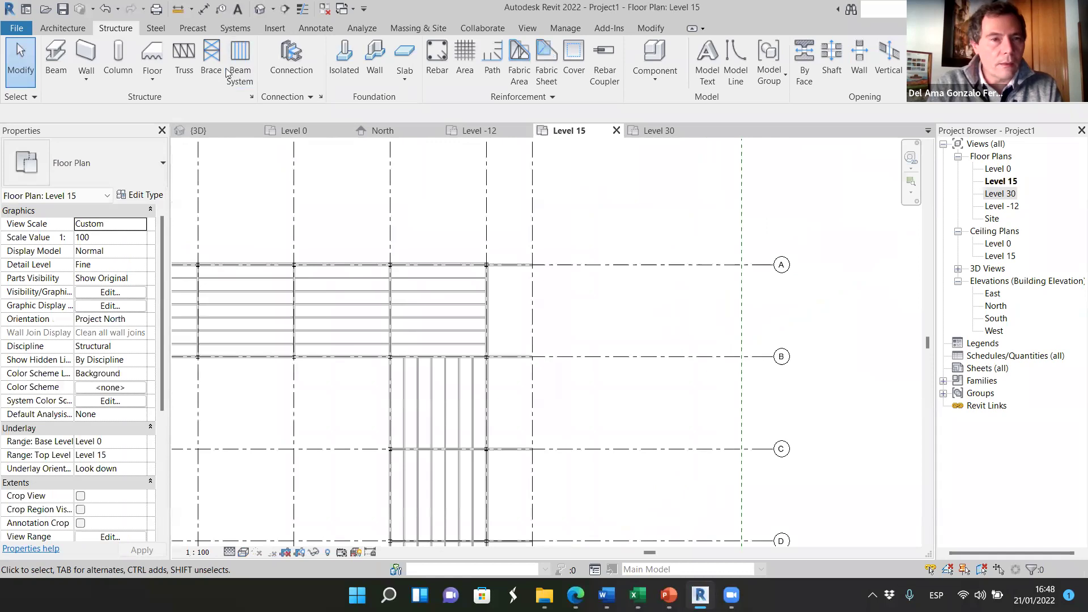
- Place a W310X38.7 edge beam along grid 8 from grid A to grid B on Level 15
{"action": "scroll", "coordinate": [551, 280], "scroll_direction": "up", "scroll_amount": 4}
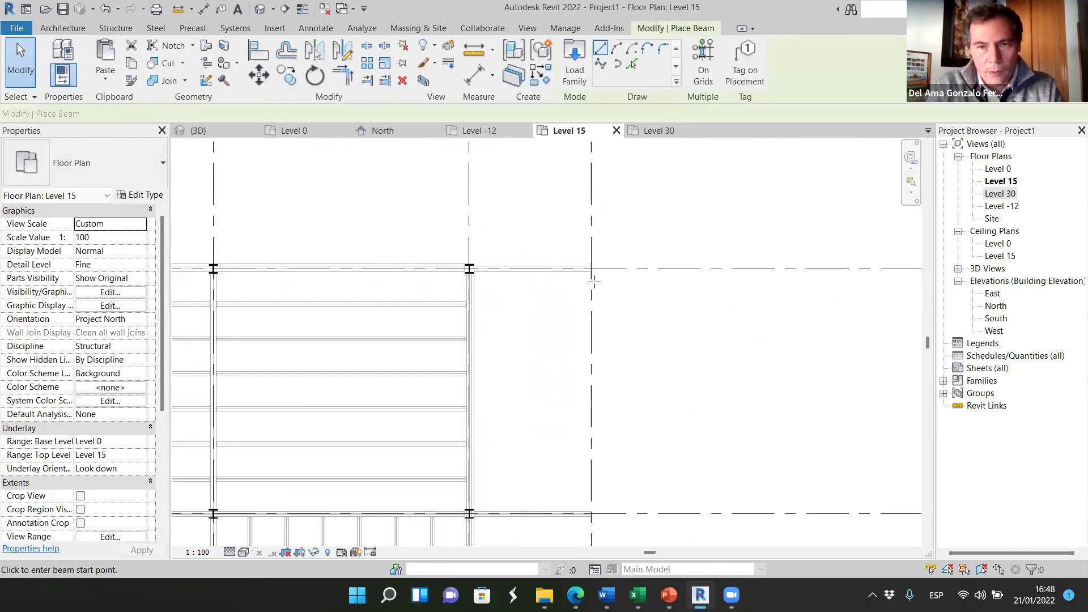
{"action": "left_click", "coordinate": [576, 238]}
{"action": "middle_click_drag", "start_coordinate": [576, 238], "coordinate": [552, 317]}
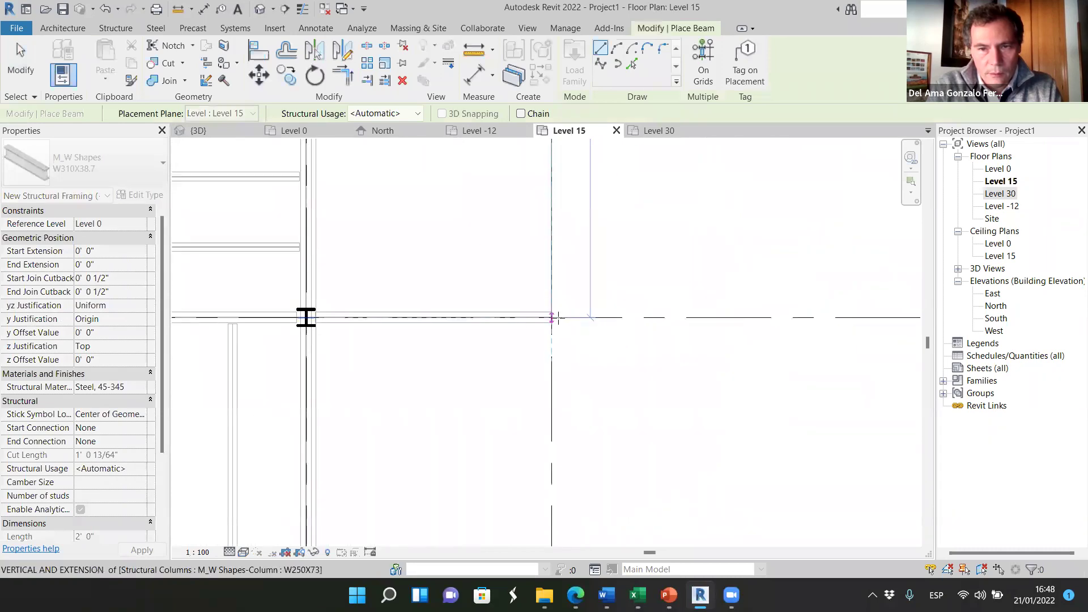
{"action": "left_click", "coordinate": [552, 317]}
{"action": "scroll", "coordinate": [563, 332], "scroll_direction": "up", "scroll_amount": 3}
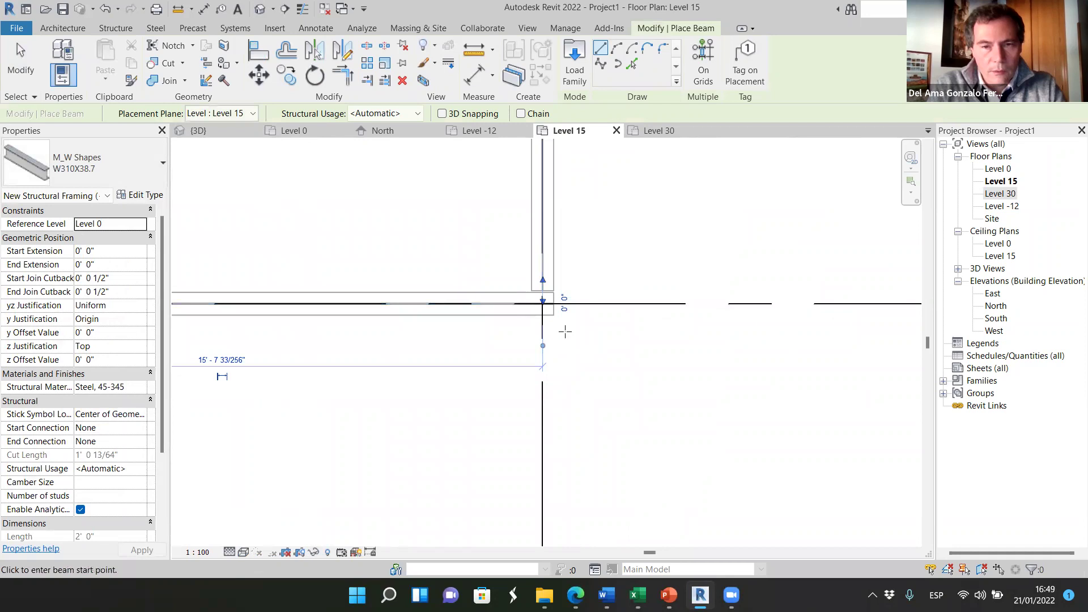
- Place a W310X38.7 edge beam along grid 8 from grid C to grid B, and finish placing beams
{"action": "scroll", "coordinate": [543, 337], "scroll_direction": "down", "scroll_amount": 6}
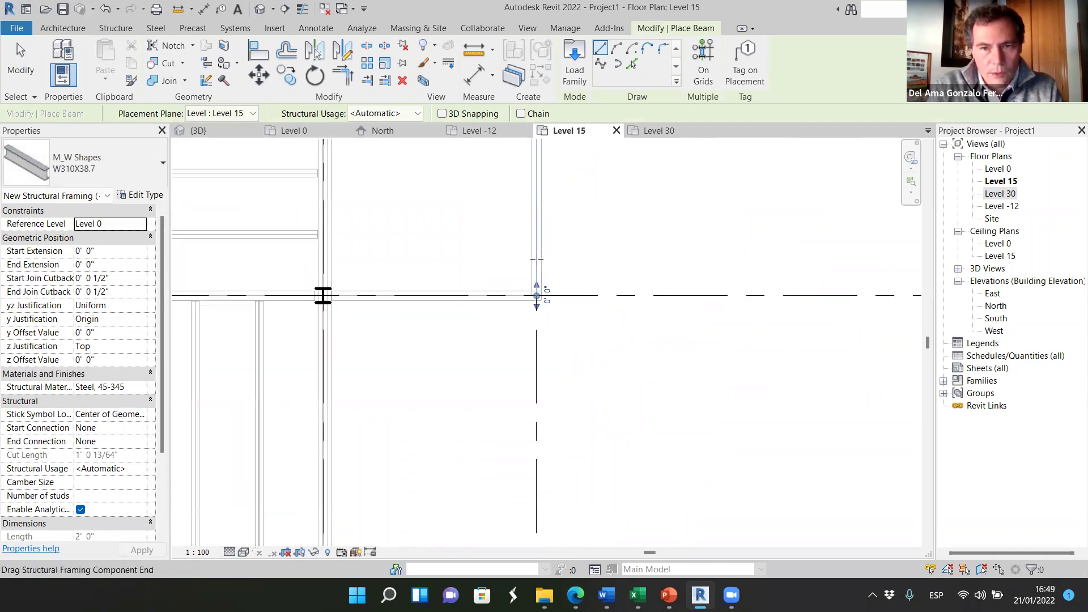
{"action": "scroll", "coordinate": [535, 449], "scroll_direction": "up", "scroll_amount": 3}
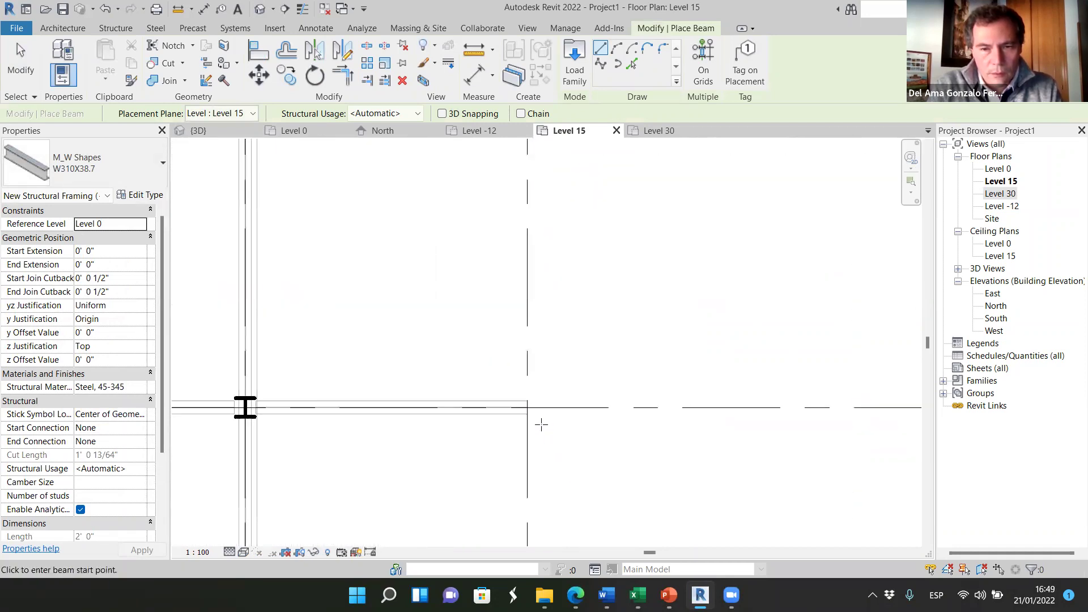
{"action": "left_click", "coordinate": [529, 408]}
{"action": "scroll", "coordinate": [567, 451], "scroll_direction": "down", "scroll_amount": 4}
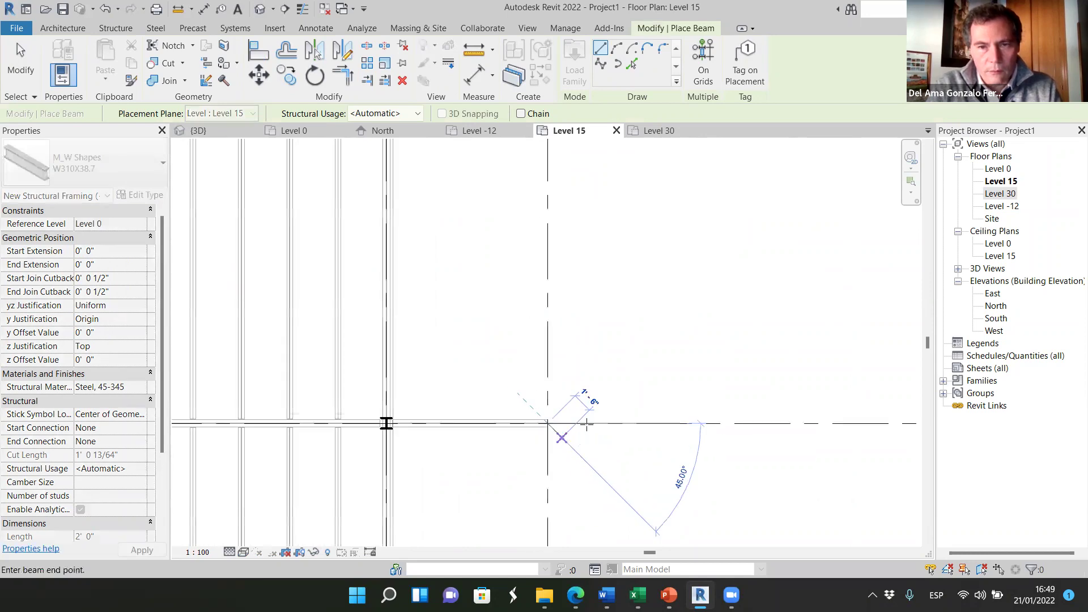
{"action": "scroll", "coordinate": [527, 236], "scroll_direction": "up", "scroll_amount": 4}
{"action": "left_click", "coordinate": [522, 231]}
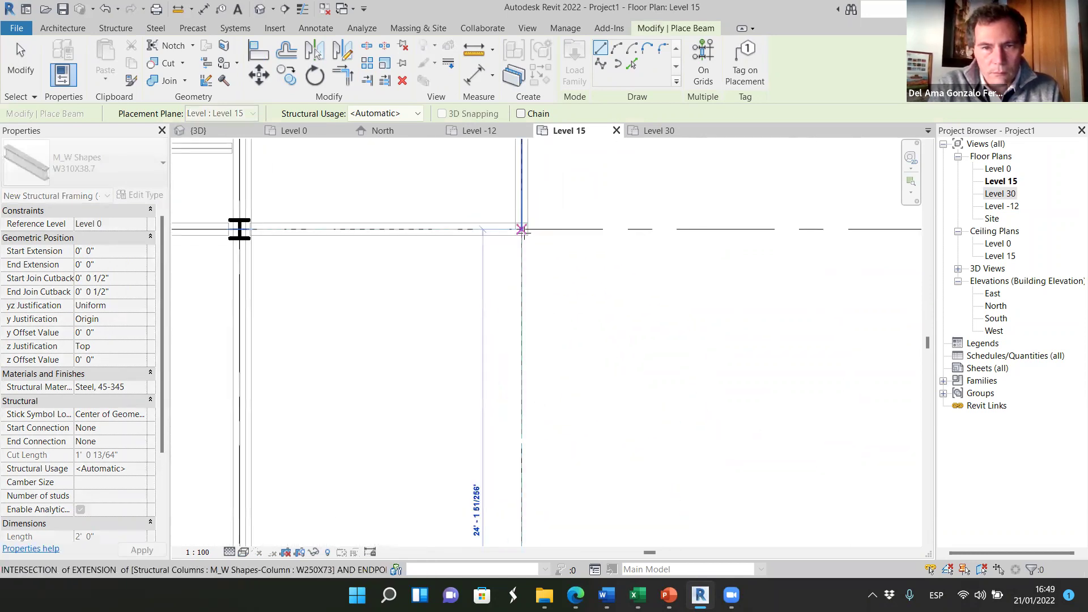
{"action": "key", "text": "Escape"}
{"action": "key", "text": "Escape"}
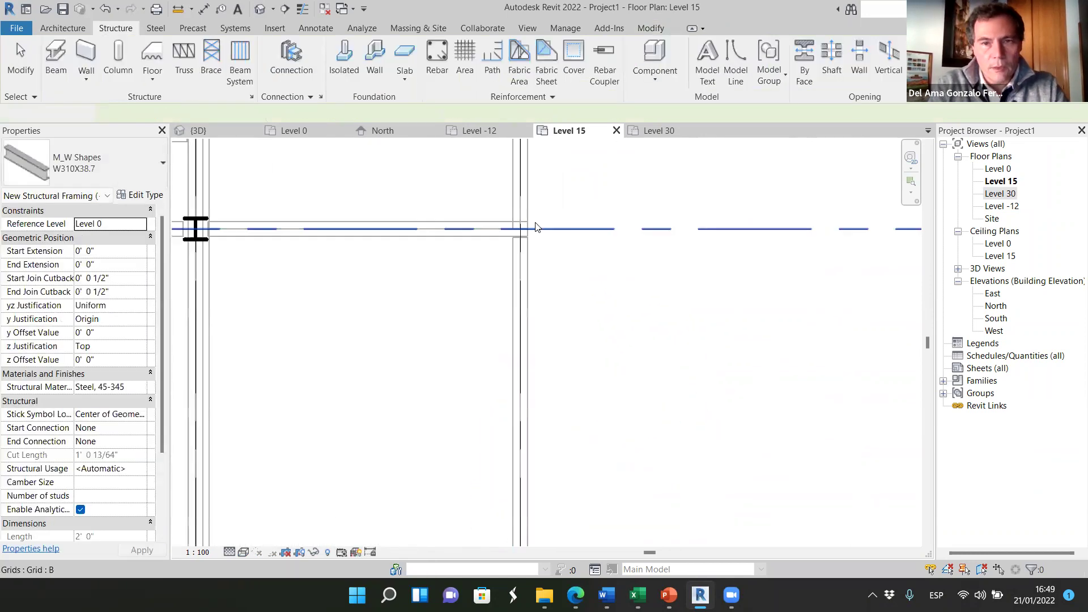
- Place a W310X38.7 edge beam along grid 8 from grid D to grid C
{"action": "scroll", "coordinate": [510, 221], "scroll_direction": "up", "scroll_amount": 4}
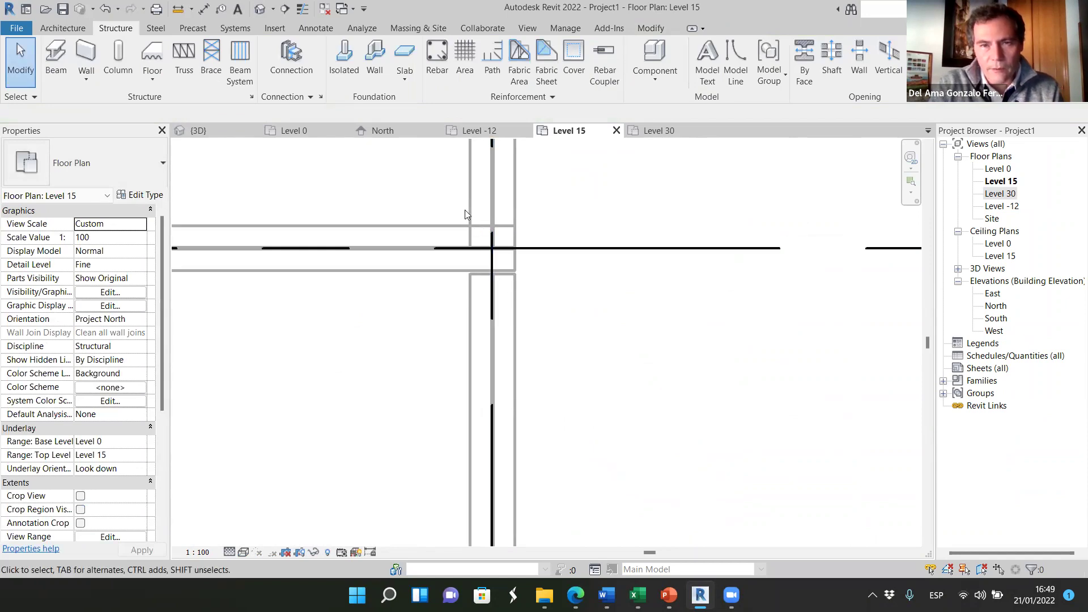
{"action": "scroll", "coordinate": [495, 345], "scroll_direction": "down", "scroll_amount": 5}
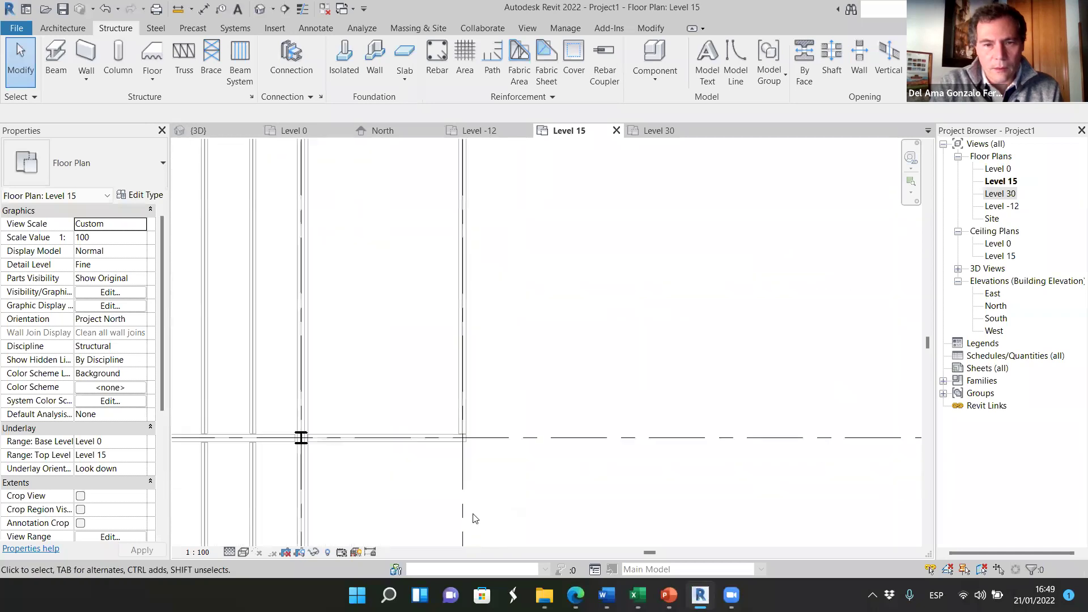
{"action": "scroll", "coordinate": [448, 340], "scroll_direction": "down", "scroll_amount": 3}
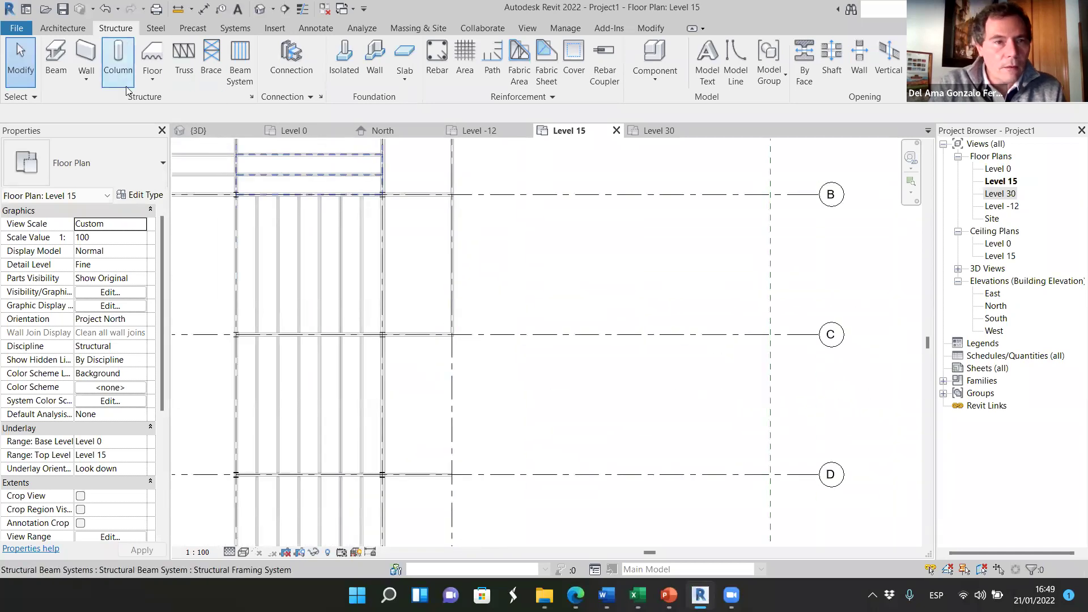
{"action": "left_click", "coordinate": [57, 61]}
{"action": "scroll", "coordinate": [449, 481], "scroll_direction": "up", "scroll_amount": 5}
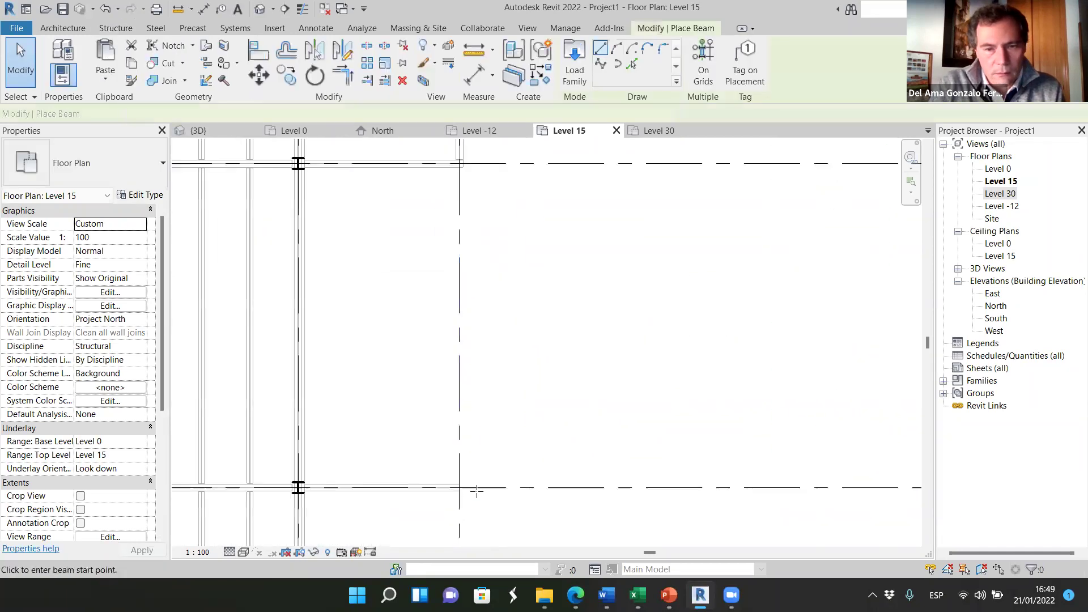
{"action": "left_click", "coordinate": [440, 480]}
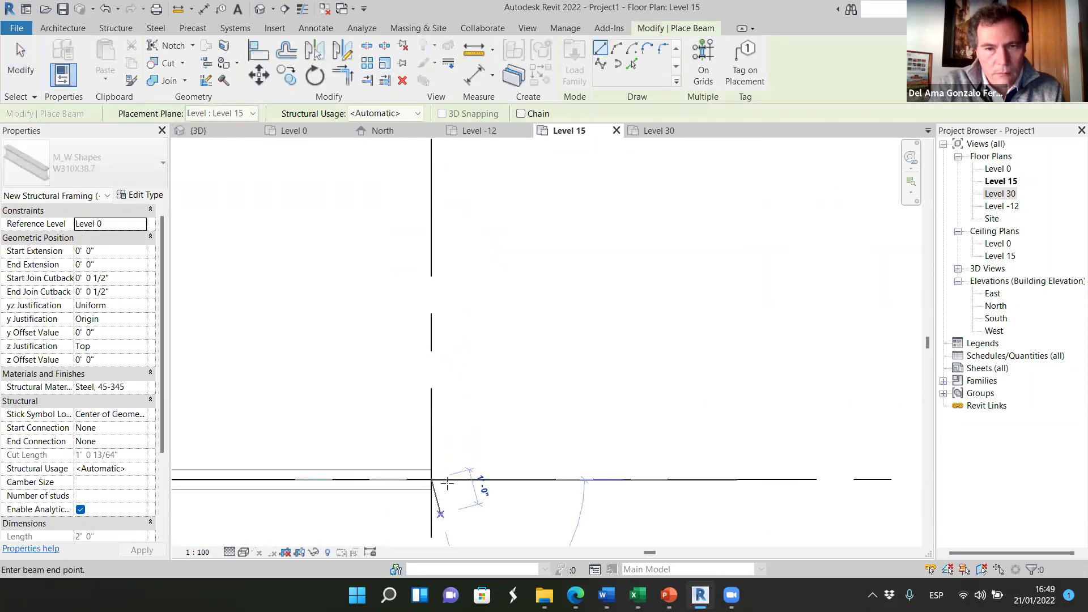
{"action": "scroll", "coordinate": [448, 474], "scroll_direction": "down", "scroll_amount": 3}
{"action": "scroll", "coordinate": [456, 197], "scroll_direction": "up", "scroll_amount": 3}
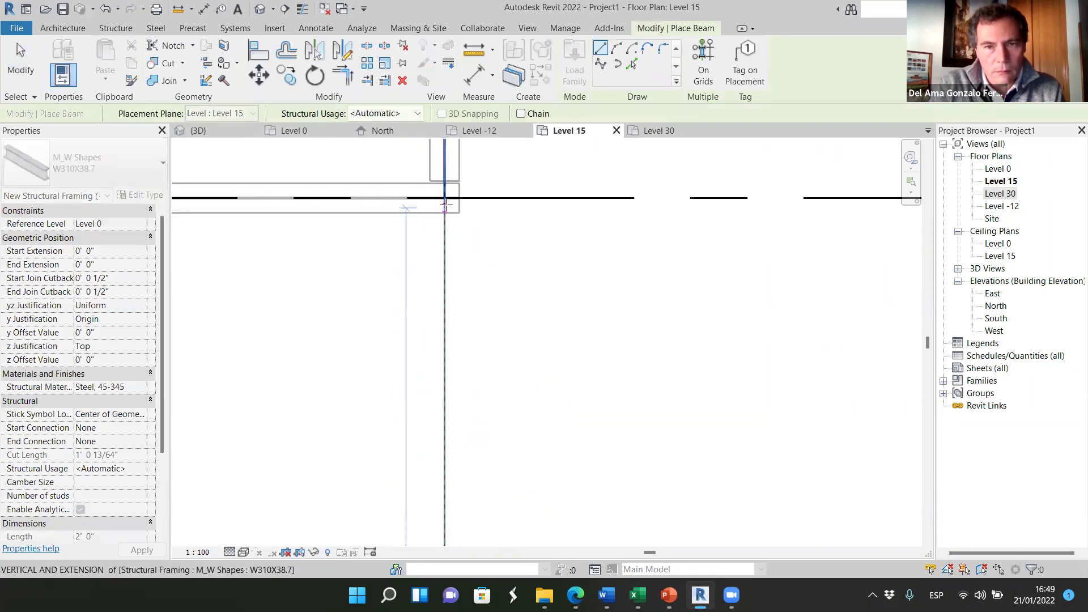
{"action": "left_click", "coordinate": [445, 199]}
{"action": "scroll", "coordinate": [436, 312], "scroll_direction": "down", "scroll_amount": 5}
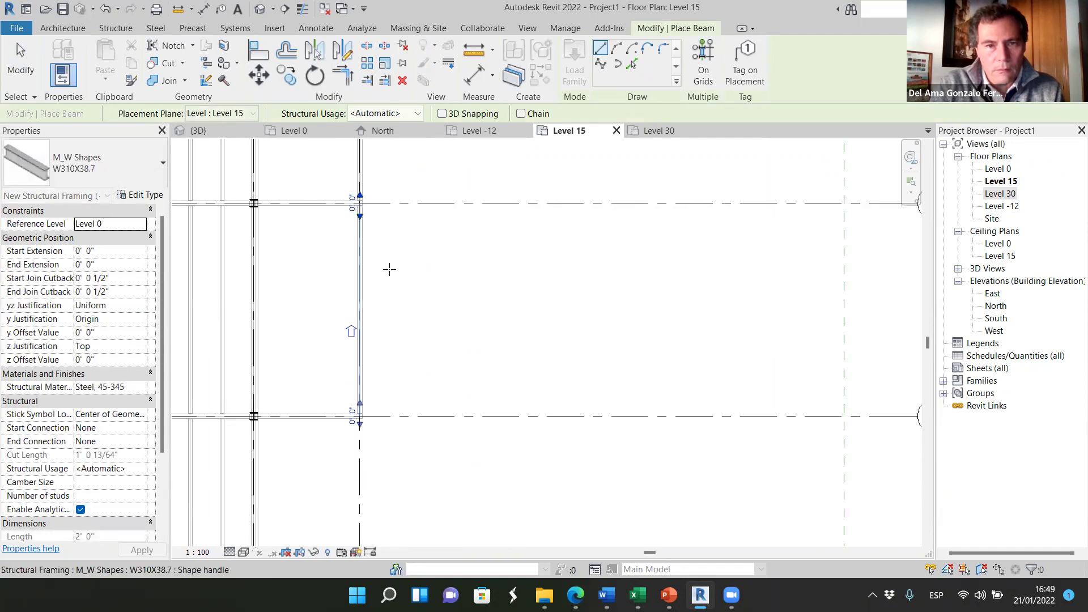
- Place a W310X38.7 edge beam along grid 8 from grid E to grid D
{"action": "scroll", "coordinate": [436, 312], "scroll_direction": "down", "scroll_amount": 2}
{"action": "scroll", "coordinate": [368, 368], "scroll_direction": "up", "scroll_amount": 6}
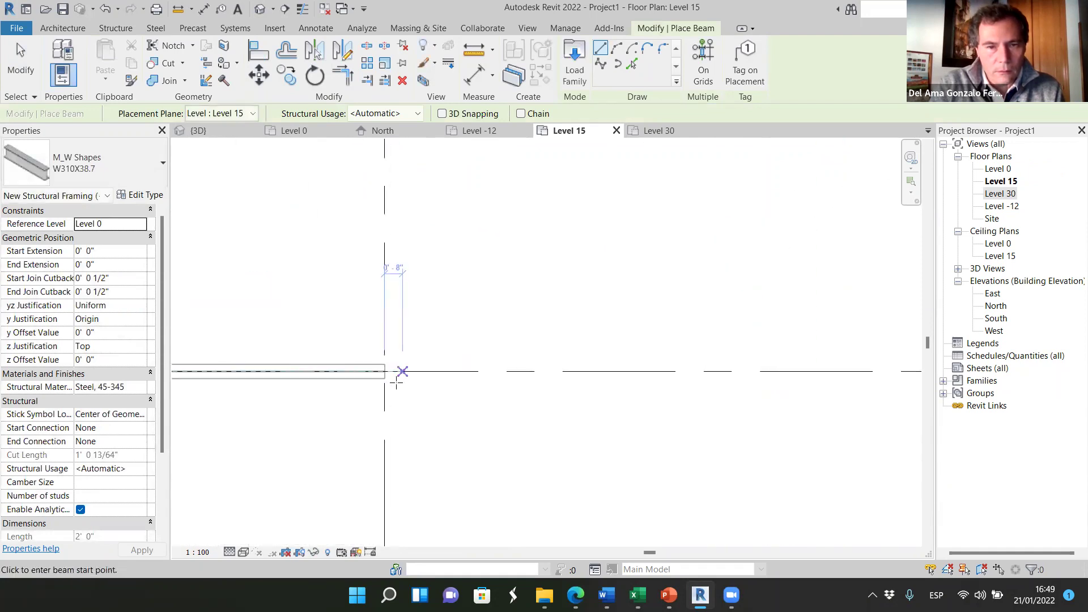
{"action": "left_click", "coordinate": [379, 366]}
{"action": "scroll", "coordinate": [380, 366], "scroll_direction": "down", "scroll_amount": 3}
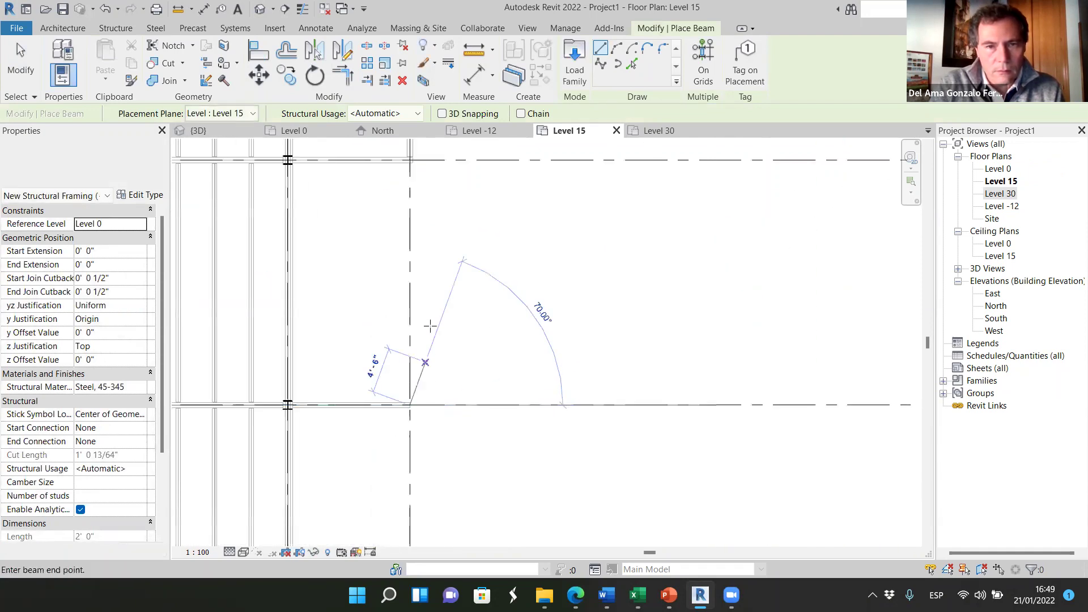
{"action": "scroll", "coordinate": [429, 199], "scroll_direction": "up", "scroll_amount": 3}
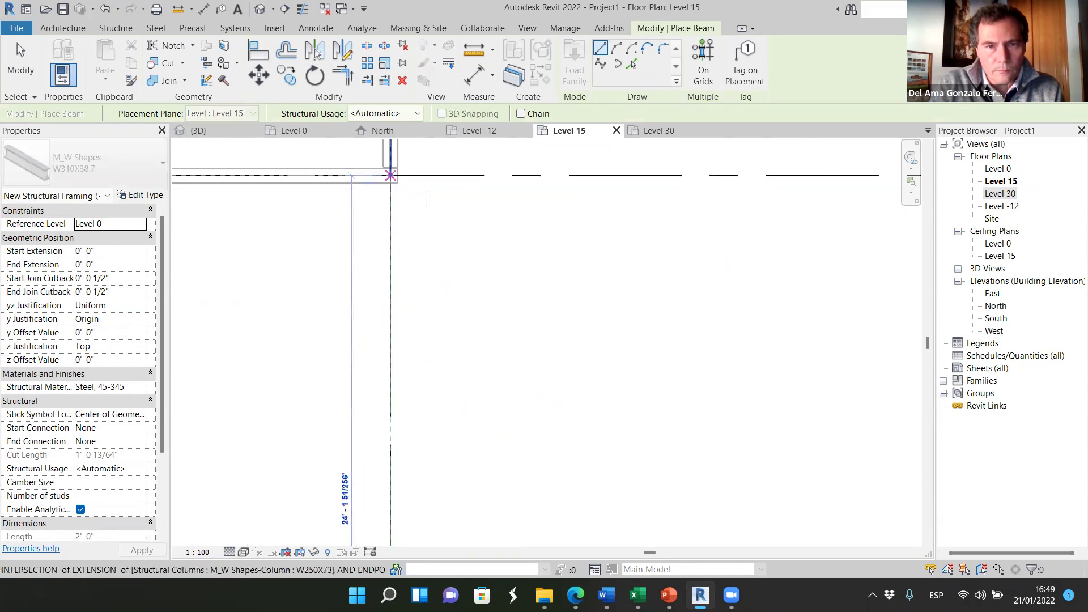
{"action": "left_click", "coordinate": [428, 198]}
- Place a W310X38.7 edge beam along grid 8 from grid F to grid E, and finish placing beams
{"action": "scroll", "coordinate": [401, 408], "scroll_direction": "down", "scroll_amount": 4}
{"action": "scroll", "coordinate": [425, 404], "scroll_direction": "up", "scroll_amount": 5}
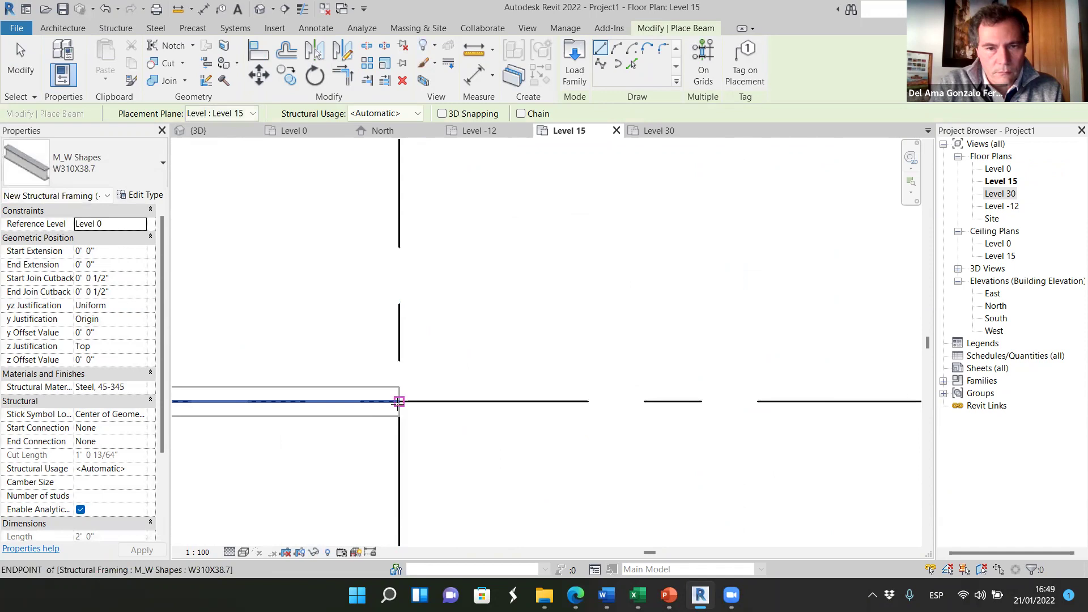
{"action": "left_click", "coordinate": [399, 401]}
{"action": "scroll", "coordinate": [453, 459], "scroll_direction": "down", "scroll_amount": 3}
{"action": "scroll", "coordinate": [442, 228], "scroll_direction": "up", "scroll_amount": 3}
{"action": "left_click", "coordinate": [443, 227]}
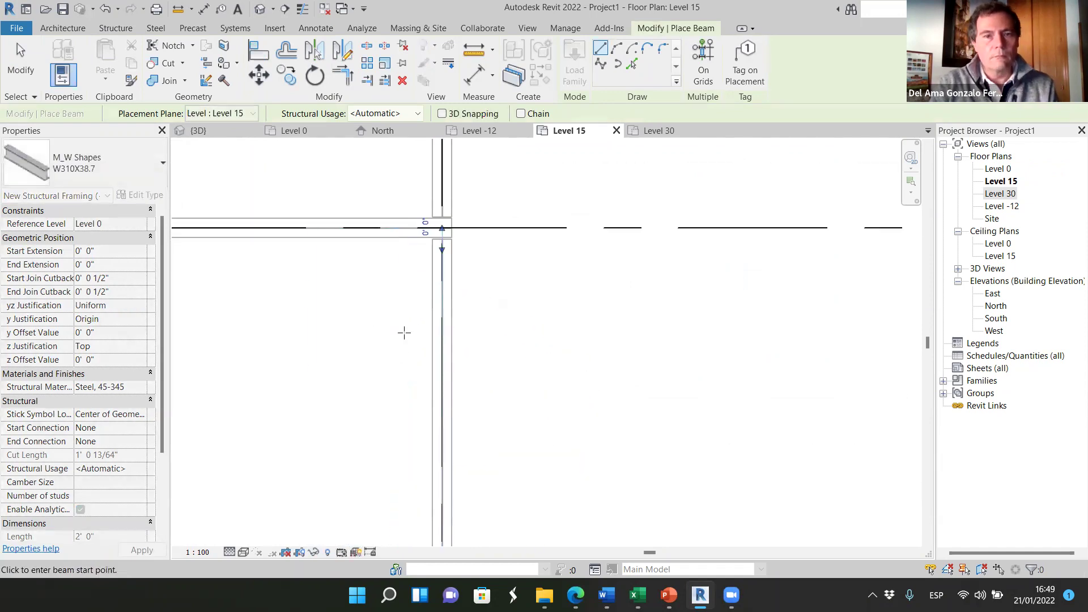
{"action": "left_click", "coordinate": [17, 59]}
- Examine how the grid 8 edge beams meet the cantilever at grid B, in both the 3D view and the Level 15 plan
{"action": "scroll", "coordinate": [453, 374], "scroll_direction": "down", "scroll_amount": 5}
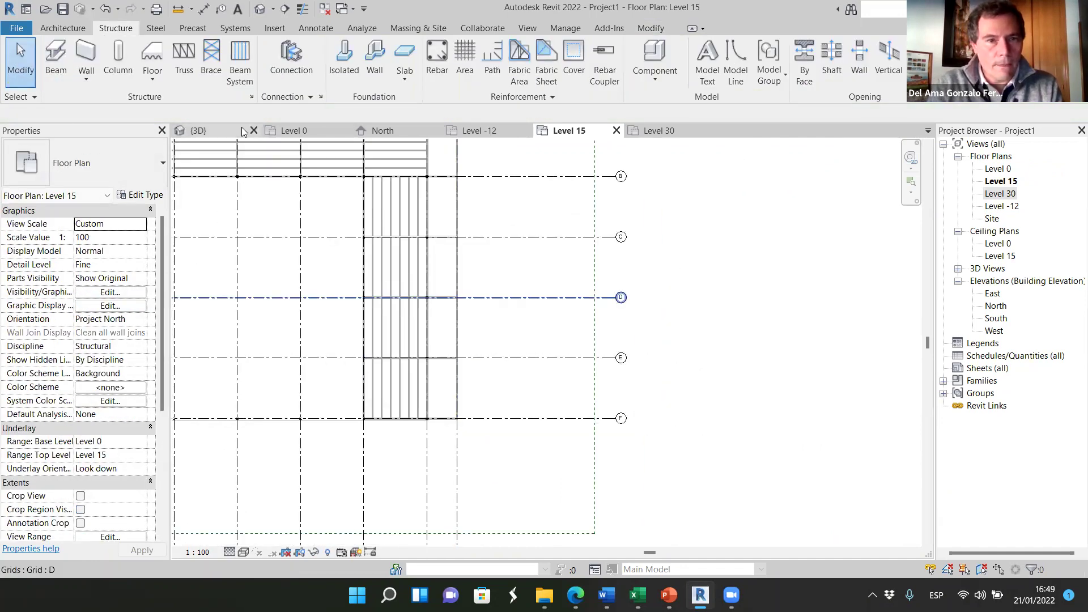
{"action": "left_click", "coordinate": [198, 131]}
{"action": "middle_click_drag", "start_coordinate": [341, 317], "coordinate": [471, 394], "text": "shift"}
{"action": "scroll", "coordinate": [512, 441], "scroll_direction": "up", "scroll_amount": 8}
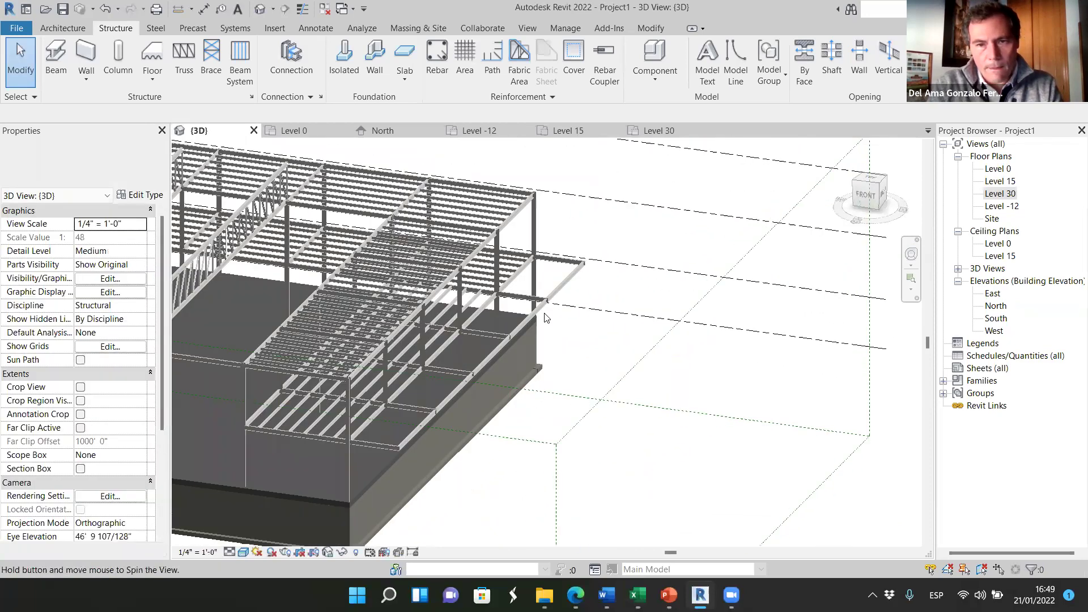
{"action": "scroll", "coordinate": [581, 389], "scroll_direction": "up", "scroll_amount": 3}
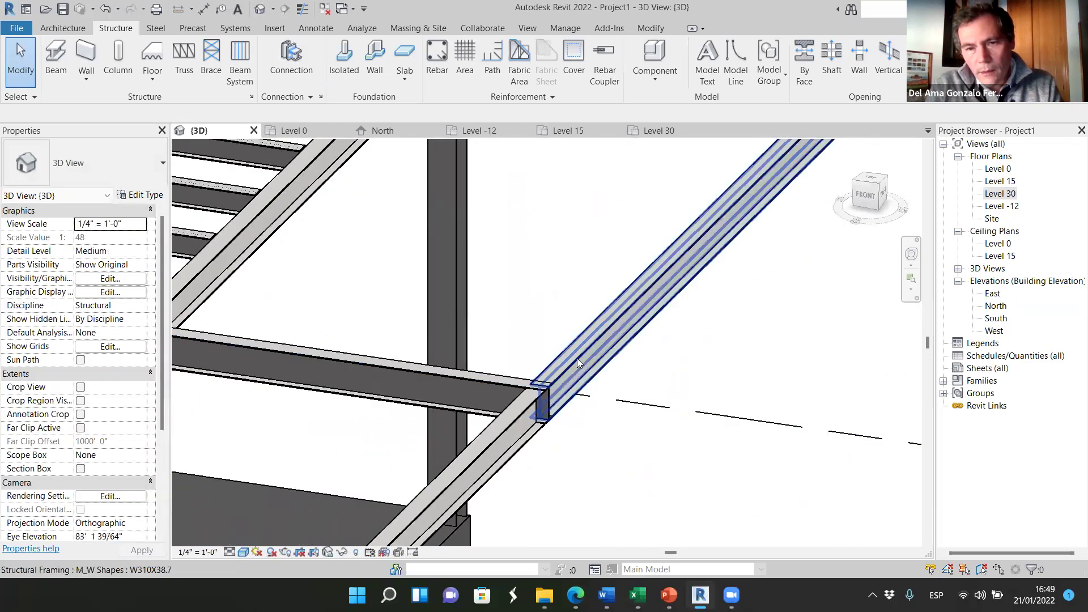
{"action": "left_click", "coordinate": [581, 389]}
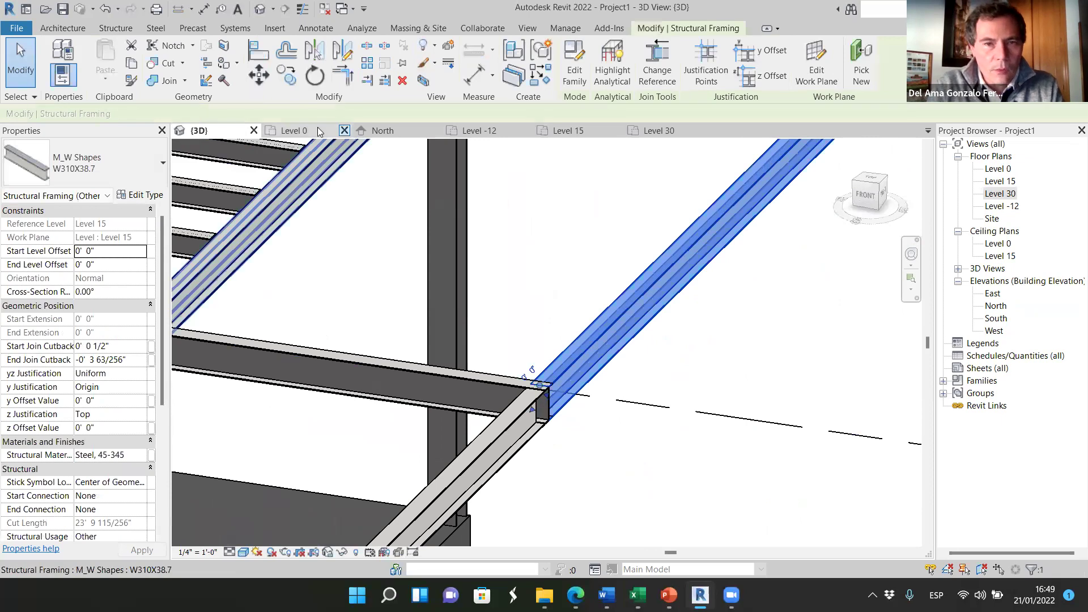
{"action": "key", "text": "ctrl+Tab"}
{"action": "scroll", "coordinate": [456, 255], "scroll_direction": "down", "scroll_amount": 3}
{"action": "scroll", "coordinate": [462, 295], "scroll_direction": "up", "scroll_amount": 5}
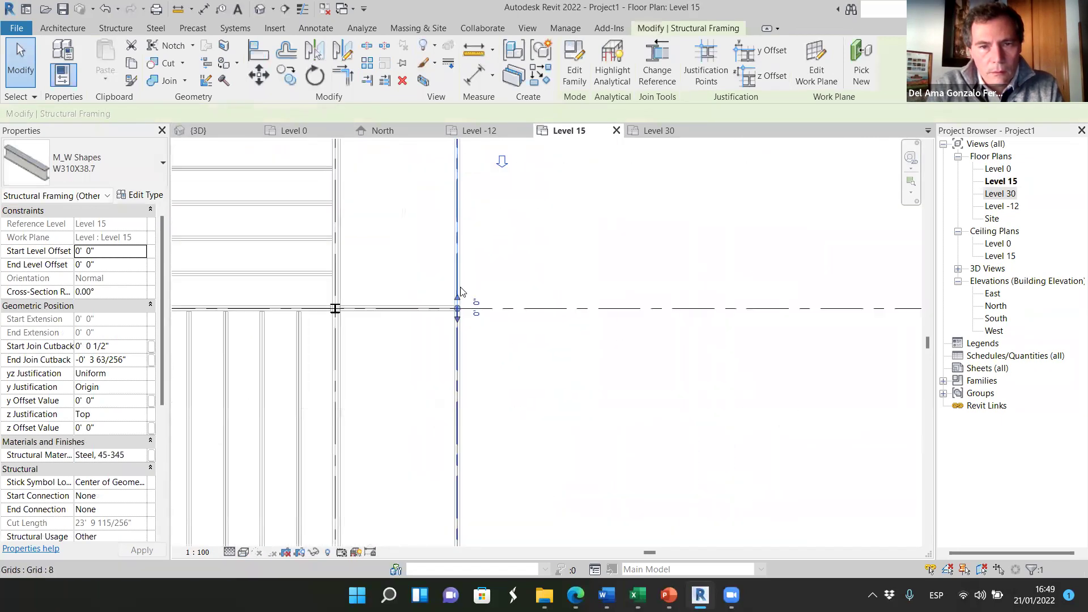
{"action": "key", "text": "Escape"}
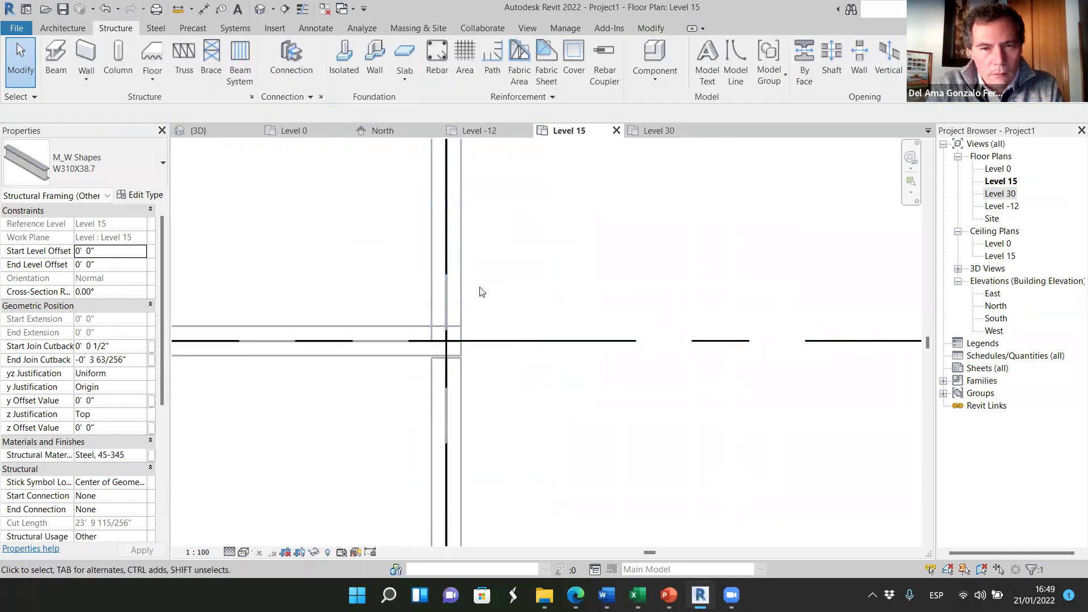
{"action": "scroll", "coordinate": [356, 210], "scroll_direction": "down", "scroll_amount": 1}
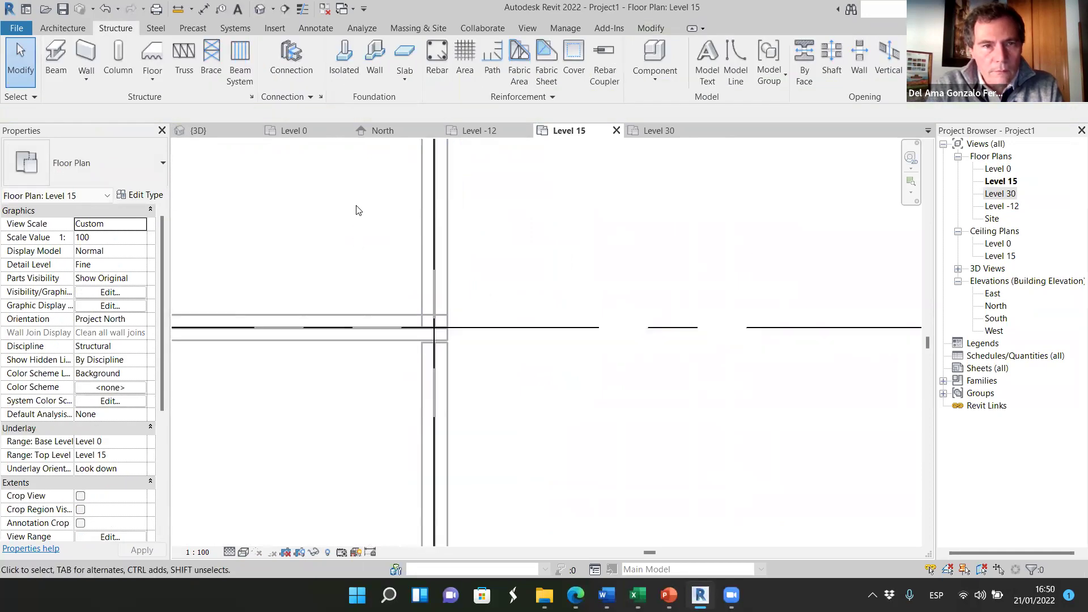
- Delete the grid 8 edge beam between grids A and B in the 3D view
{"action": "key", "text": "ctrl+Tab"}
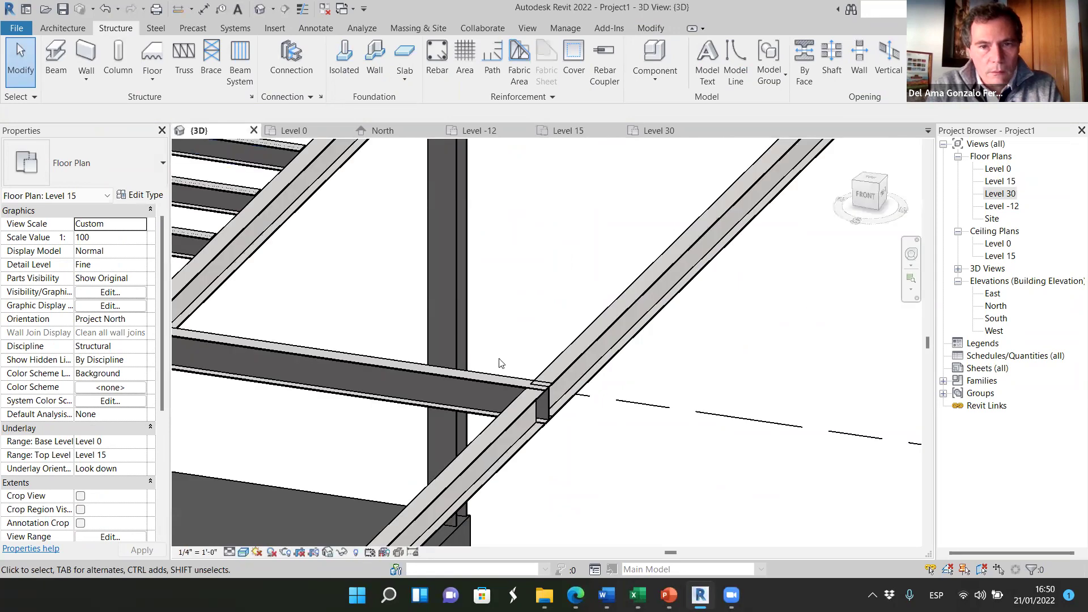
{"action": "left_click", "coordinate": [629, 322]}
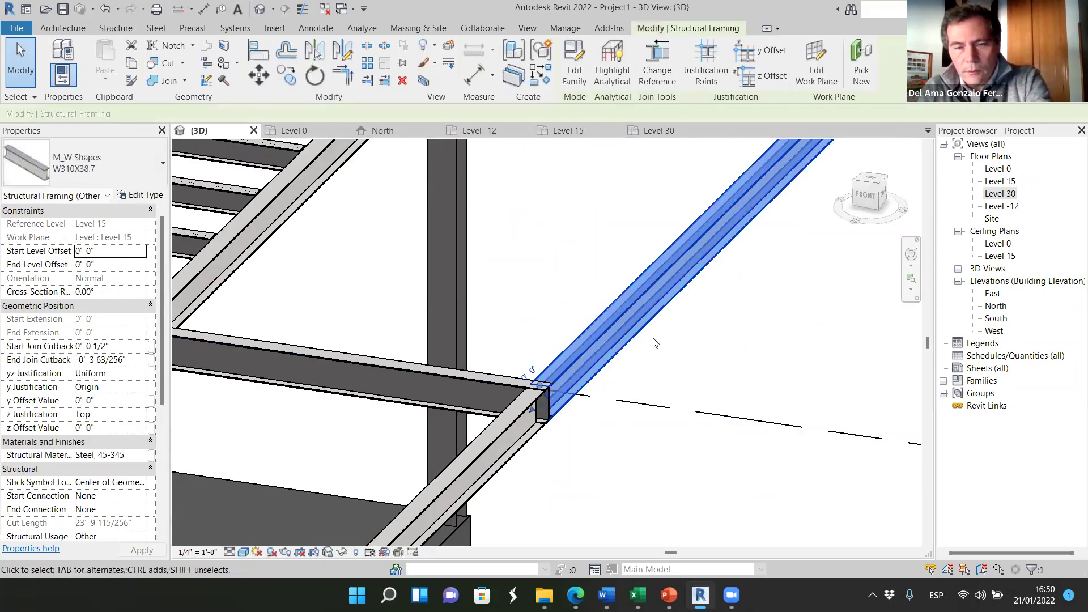
{"action": "key", "text": "Delete"}
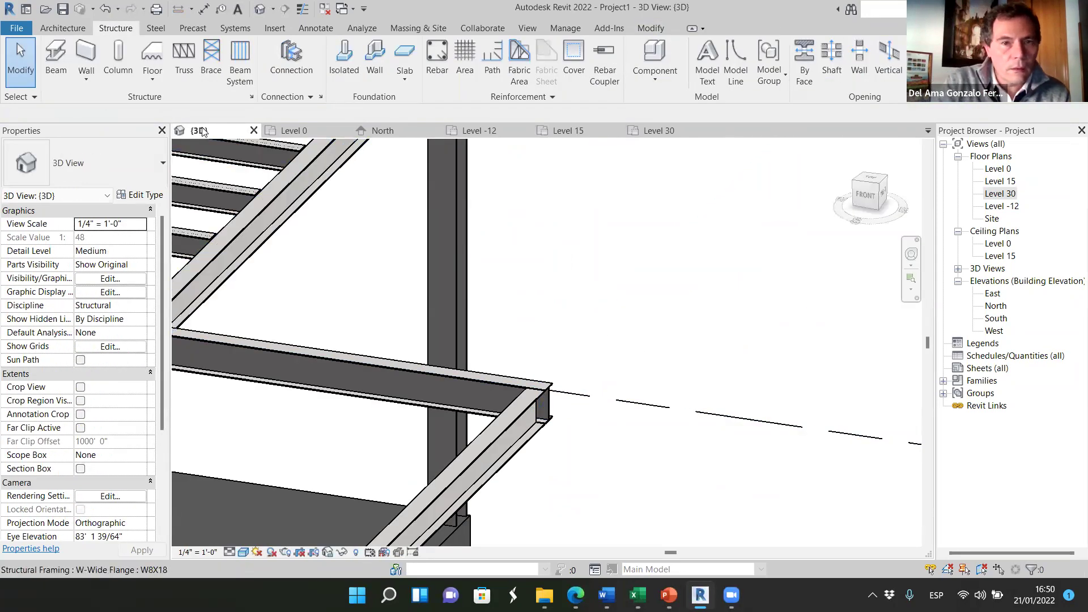
- Place a W310X38.7 edge beam along grid 8 from grid B to grid A in the Level 15 plan
{"action": "left_click", "coordinate": [590, 128]}
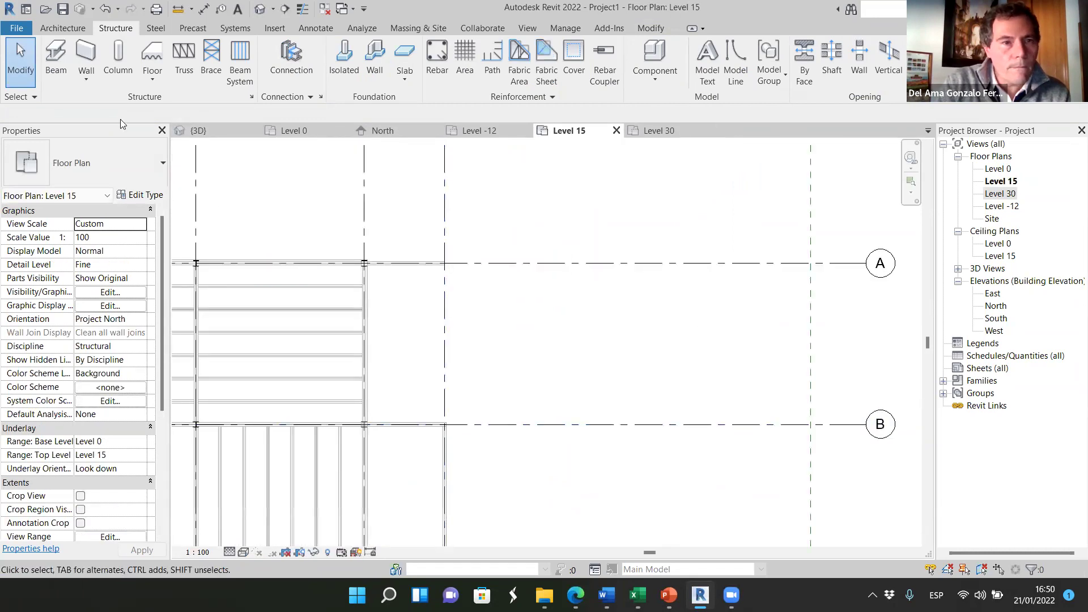
{"action": "scroll", "coordinate": [413, 434], "scroll_direction": "up", "scroll_amount": 5}
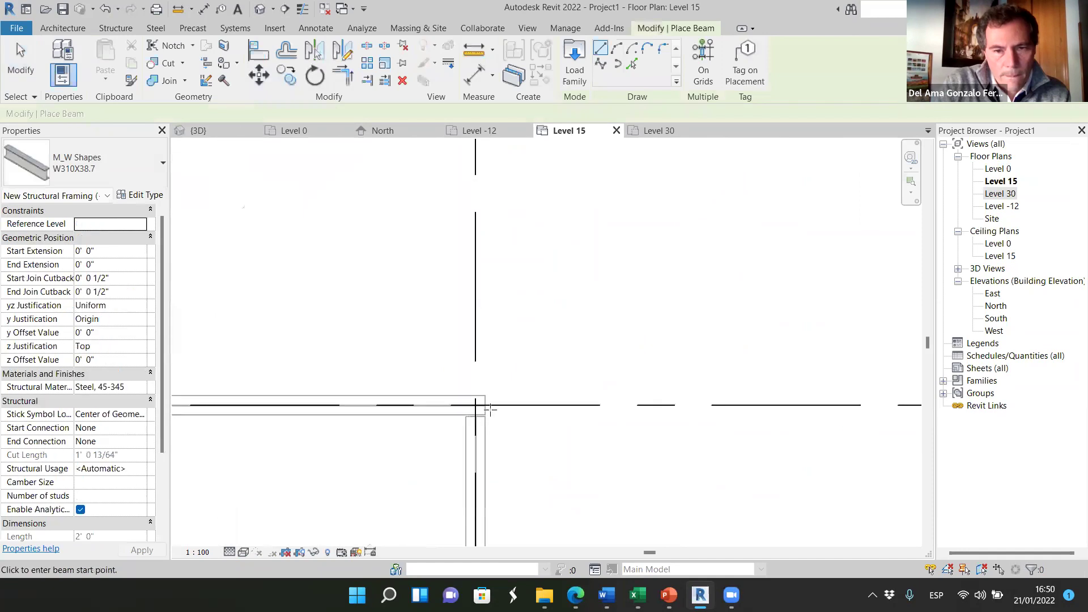
{"action": "left_click", "coordinate": [475, 401]}
{"action": "scroll", "coordinate": [475, 397], "scroll_direction": "down", "scroll_amount": 4}
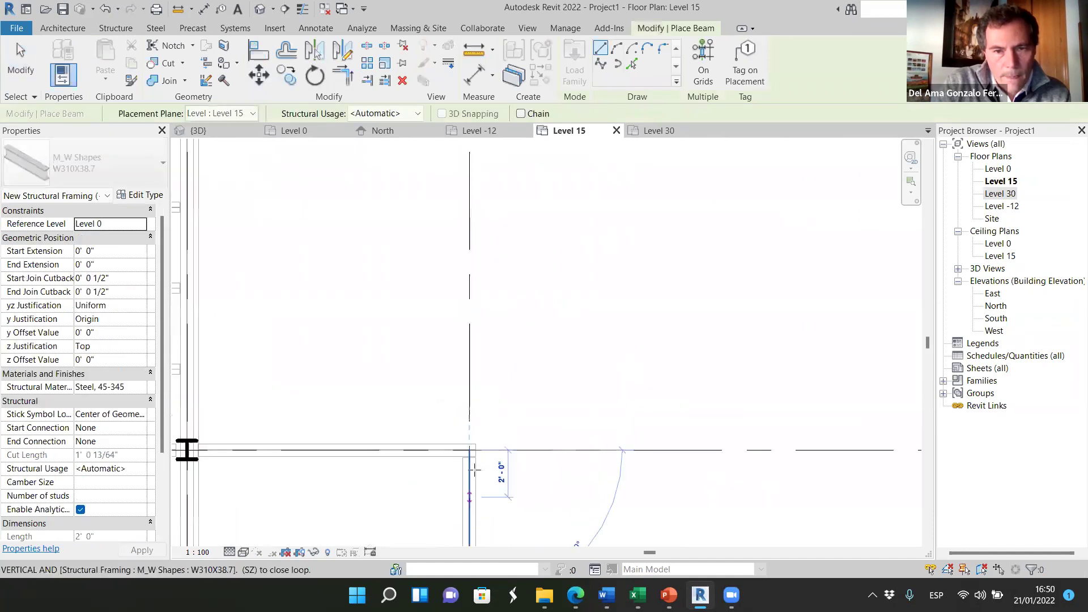
{"action": "scroll", "coordinate": [482, 272], "scroll_direction": "up", "scroll_amount": 3}
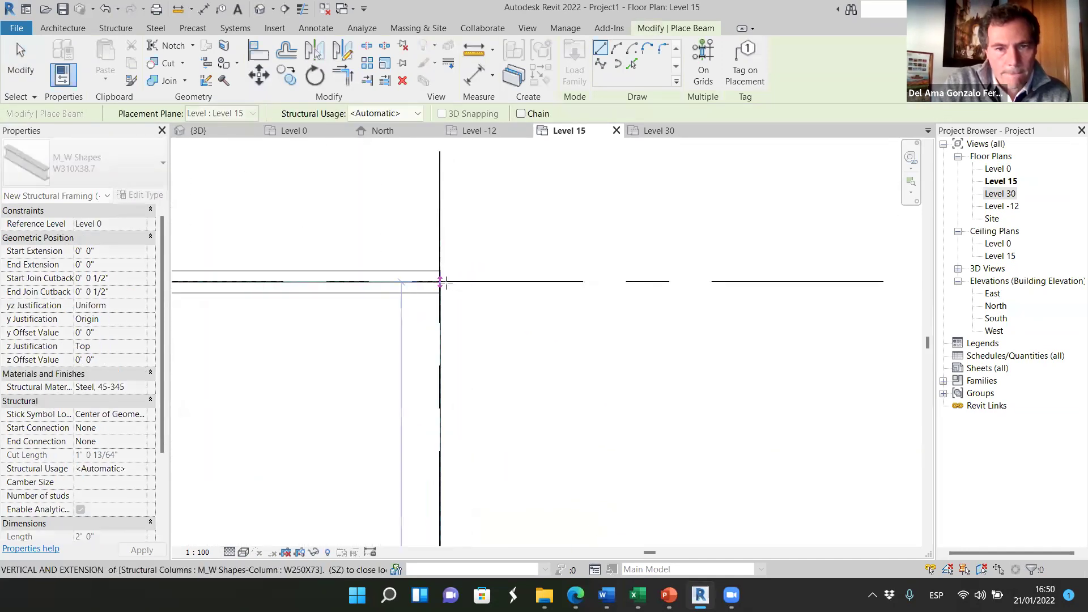
{"action": "left_click", "coordinate": [440, 281]}
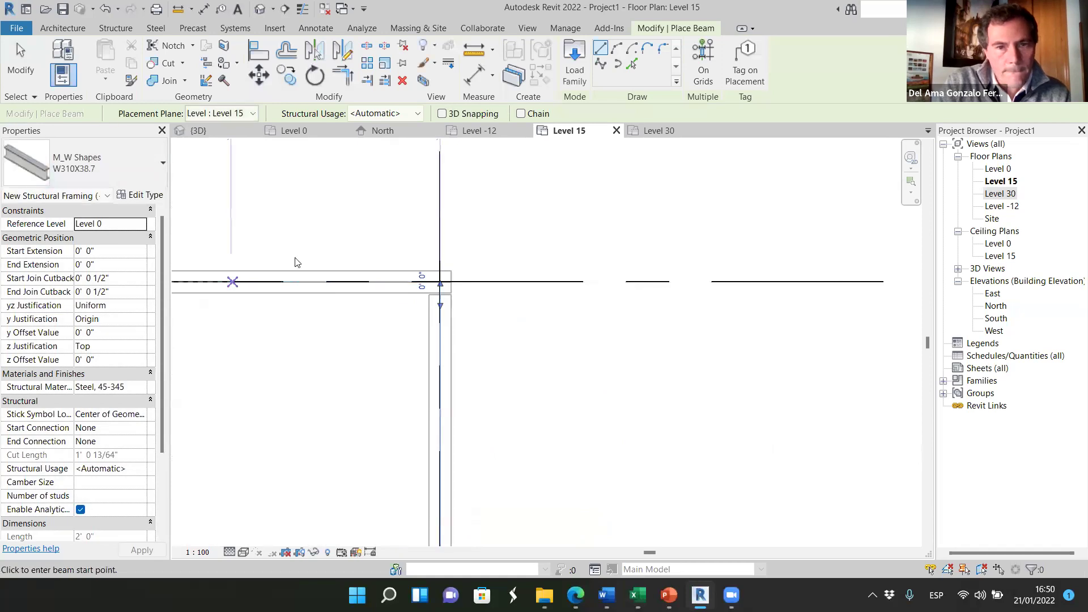
- Finish placing beams and check the grid 8 edge beam joints at grids B and A in the Level 15 plan
{"action": "scroll", "coordinate": [295, 263], "scroll_direction": "down", "scroll_amount": 2}
{"action": "scroll", "coordinate": [352, 499], "scroll_direction": "up", "scroll_amount": 3}
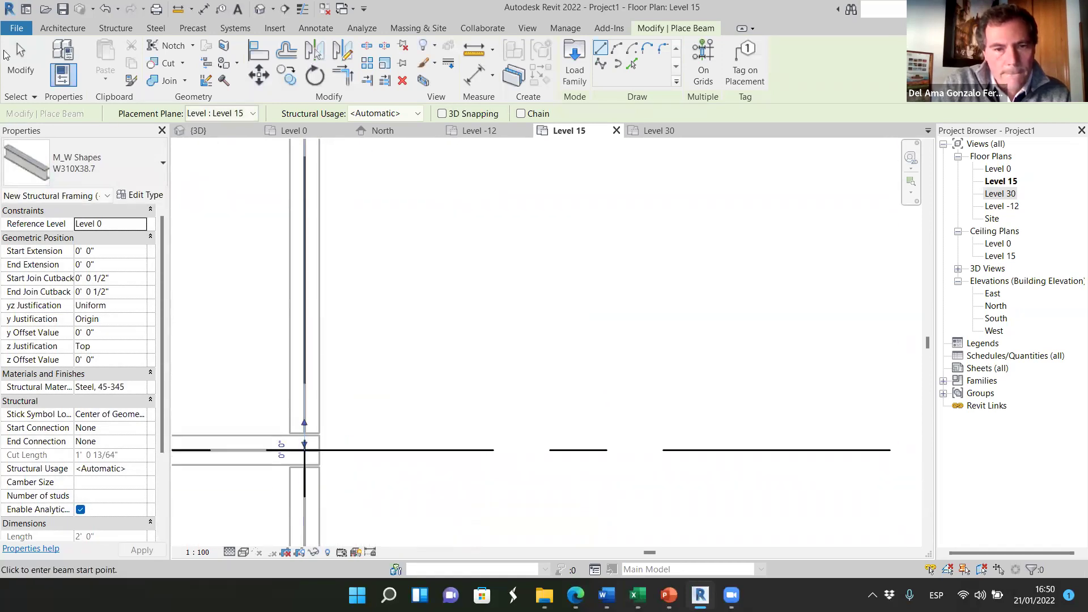
{"action": "left_click", "coordinate": [20, 52]}
{"action": "scroll", "coordinate": [396, 357], "scroll_direction": "down", "scroll_amount": 4}
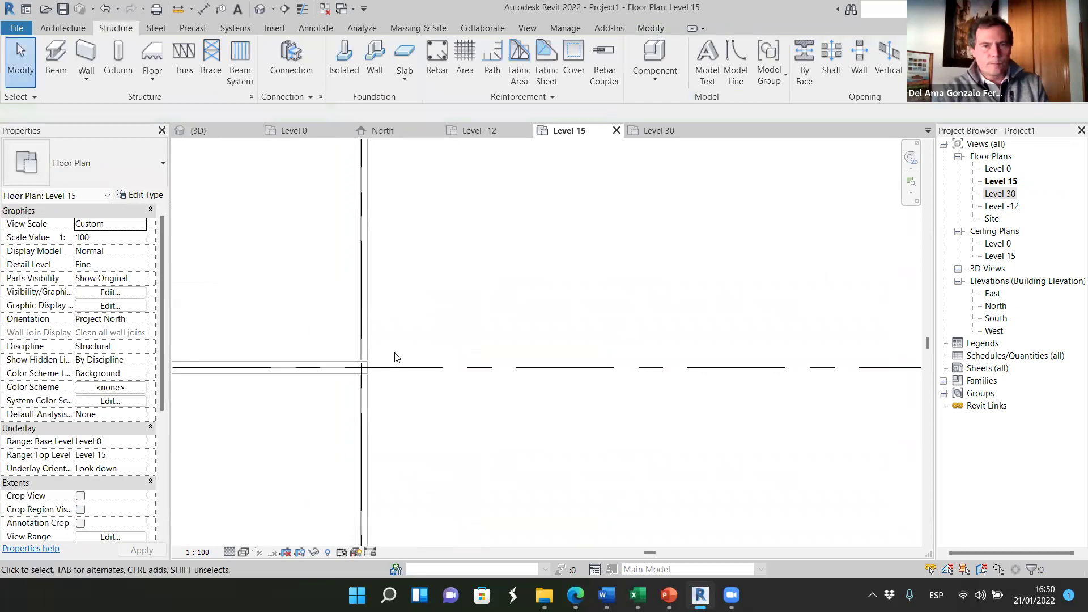
{"action": "scroll", "coordinate": [401, 248], "scroll_direction": "up", "scroll_amount": 2}
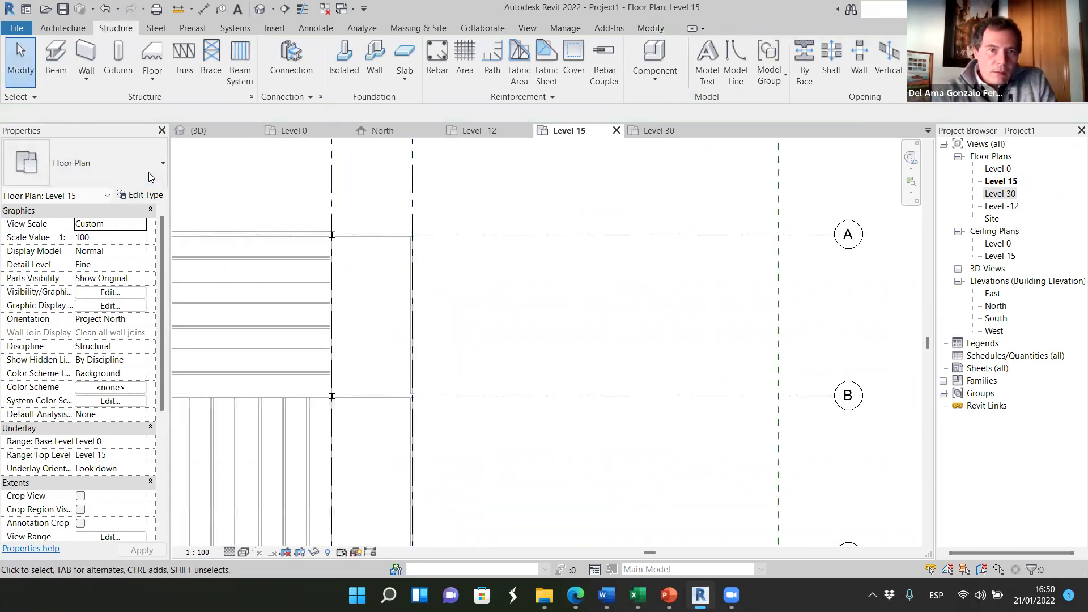
- Examine the grid 8 edge beams and their joints with the cantilevers from several angles in the 3D view
{"action": "left_click", "coordinate": [198, 130]}
{"action": "scroll", "coordinate": [490, 292], "scroll_direction": "down", "scroll_amount": 4}
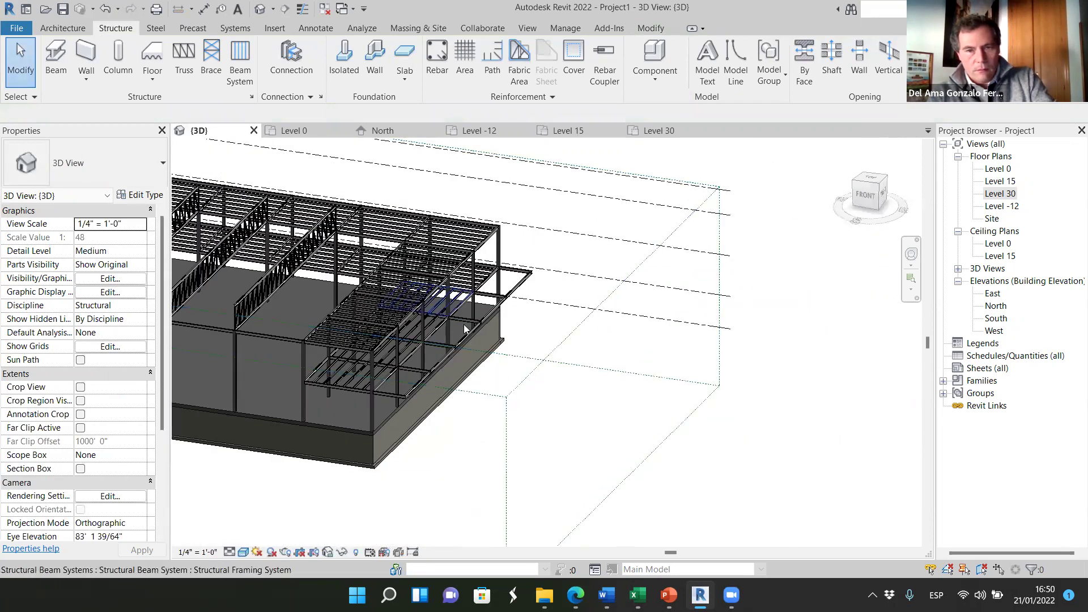
{"action": "scroll", "coordinate": [464, 324], "scroll_direction": "up", "scroll_amount": 4}
{"action": "scroll", "coordinate": [584, 365], "scroll_direction": "down", "scroll_amount": 3}
{"action": "mouse_move", "coordinate": [635, 327]}
{"action": "middle_mouse_down", "text": "shift"}
{"action": "mouse_move", "coordinate": [589, 274]}
{"action": "mouse_move", "coordinate": [578, 321]}
{"action": "mouse_move", "coordinate": [632, 365]}
{"action": "mouse_move", "coordinate": [532, 379]}
{"action": "mouse_move", "coordinate": [506, 399]}
{"action": "mouse_move", "coordinate": [548, 386]}
{"action": "middle_mouse_up", "text": "shift"}
{"action": "scroll", "coordinate": [547, 386], "scroll_direction": "down", "scroll_amount": 5}
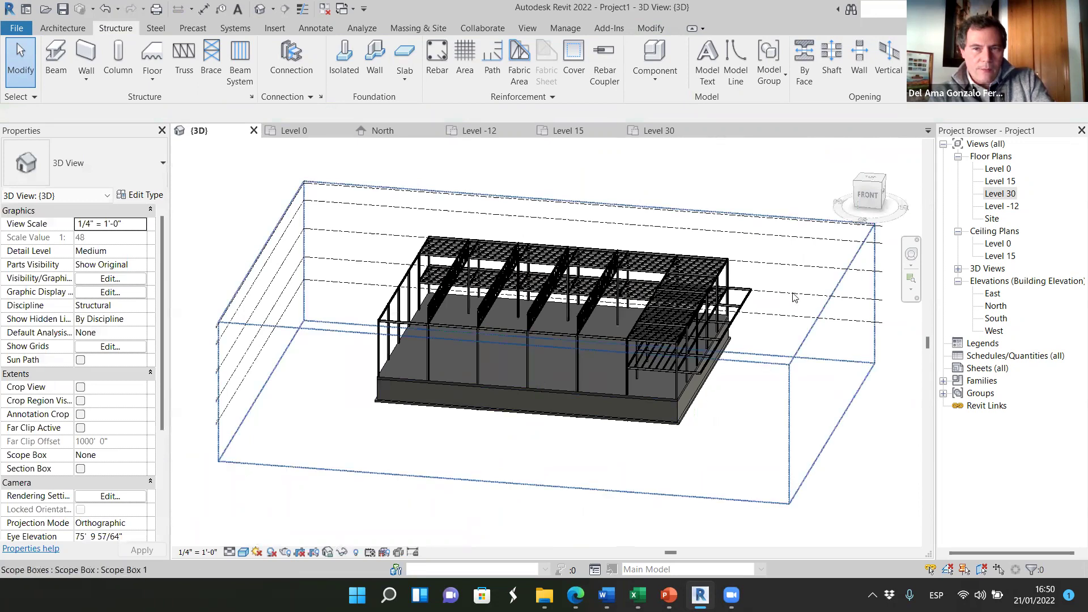
{"action": "scroll", "coordinate": [711, 235], "scroll_direction": "up", "scroll_amount": 5}
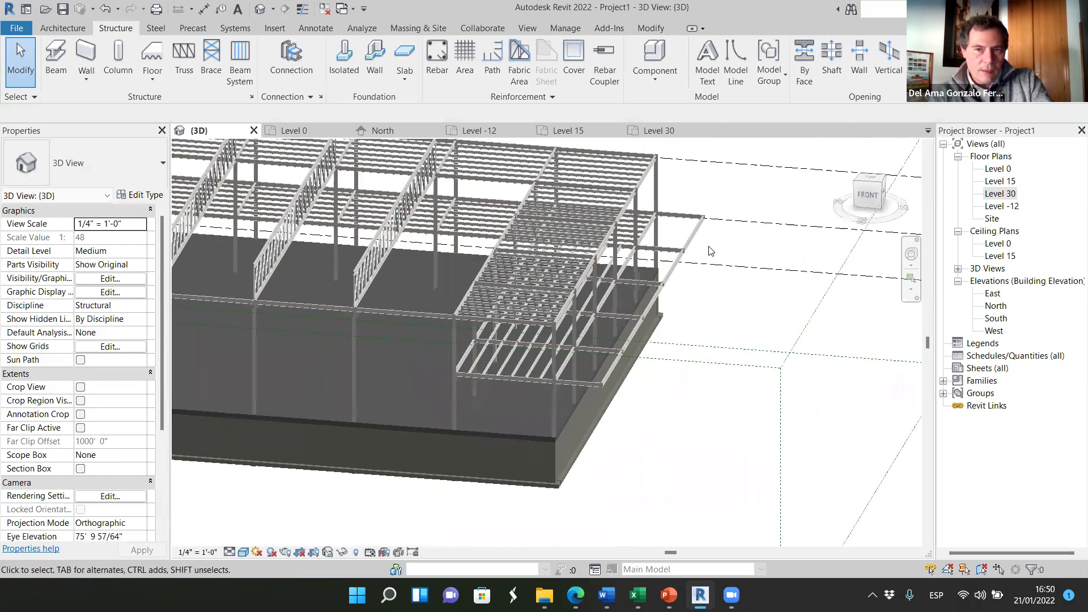
{"action": "scroll", "coordinate": [579, 304], "scroll_direction": "down", "scroll_amount": 3}
{"action": "middle_click_drag", "start_coordinate": [622, 448], "coordinate": [540, 379], "text": "shift"}
{"action": "scroll", "coordinate": [541, 379], "scroll_direction": "up", "scroll_amount": 2}
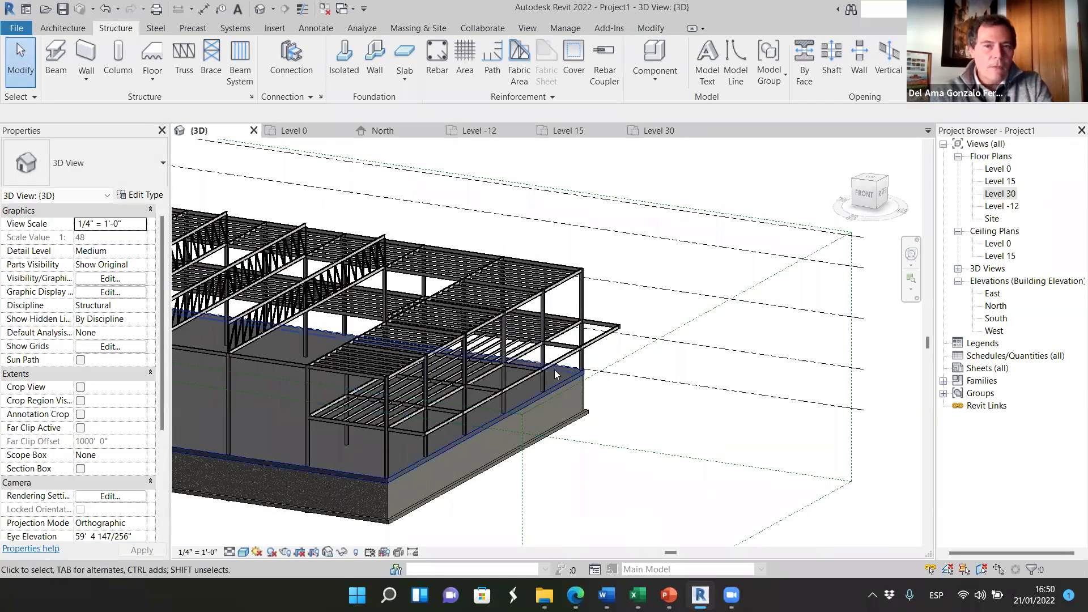
{"action": "scroll", "coordinate": [561, 378], "scroll_direction": "up", "scroll_amount": 6}
{"action": "scroll", "coordinate": [569, 387], "scroll_direction": "up", "scroll_amount": 2}
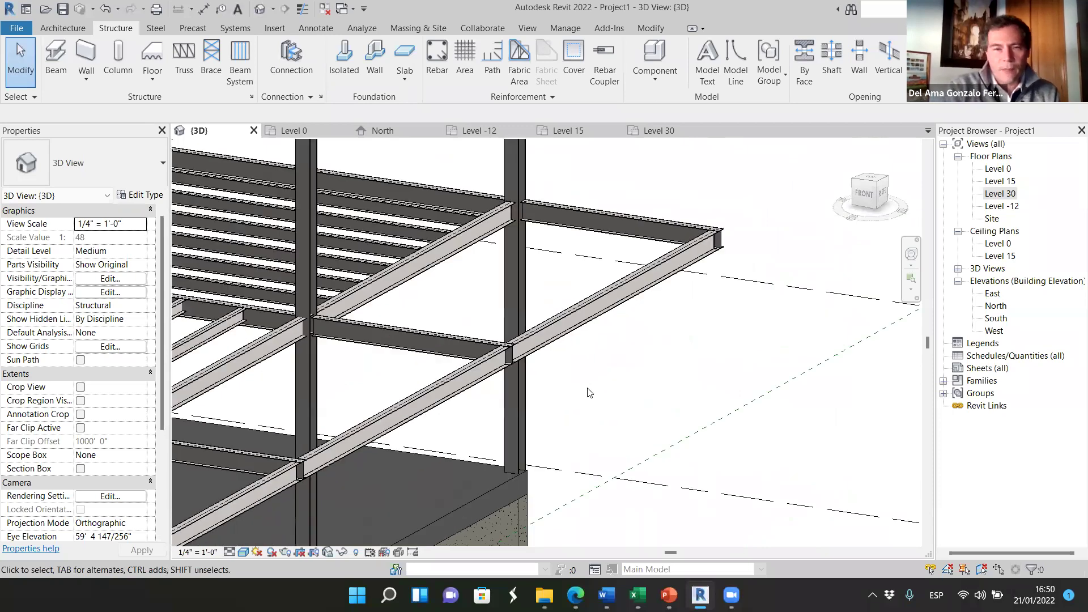
- Set the start level offset of the grid 8 edge beam between grids B and A to 1' at its grid B end
{"action": "left_click", "coordinate": [607, 316]}
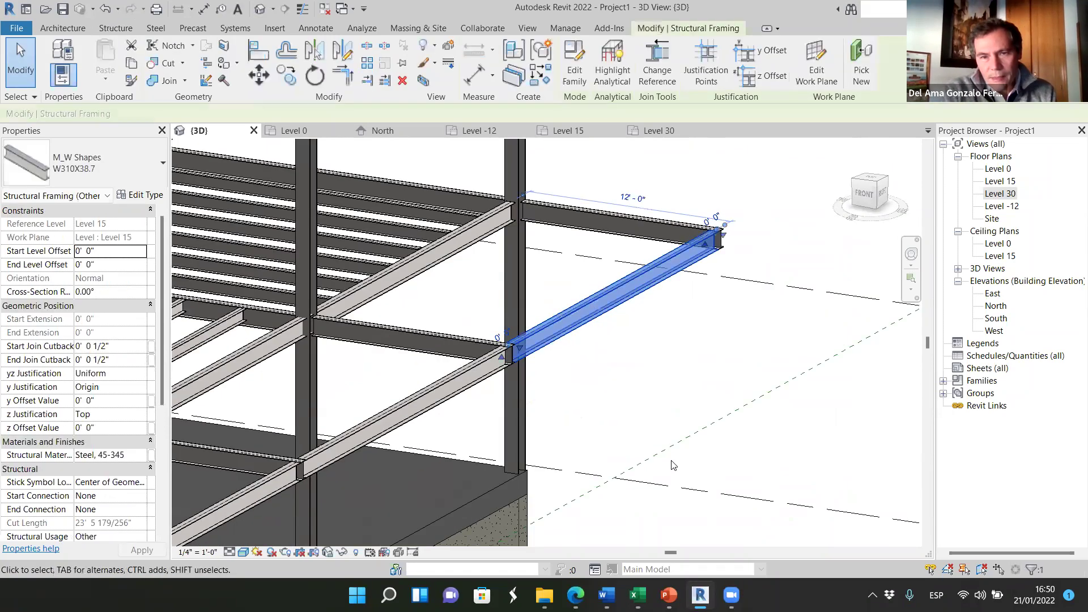
{"action": "scroll", "coordinate": [517, 354], "scroll_direction": "up", "scroll_amount": 6}
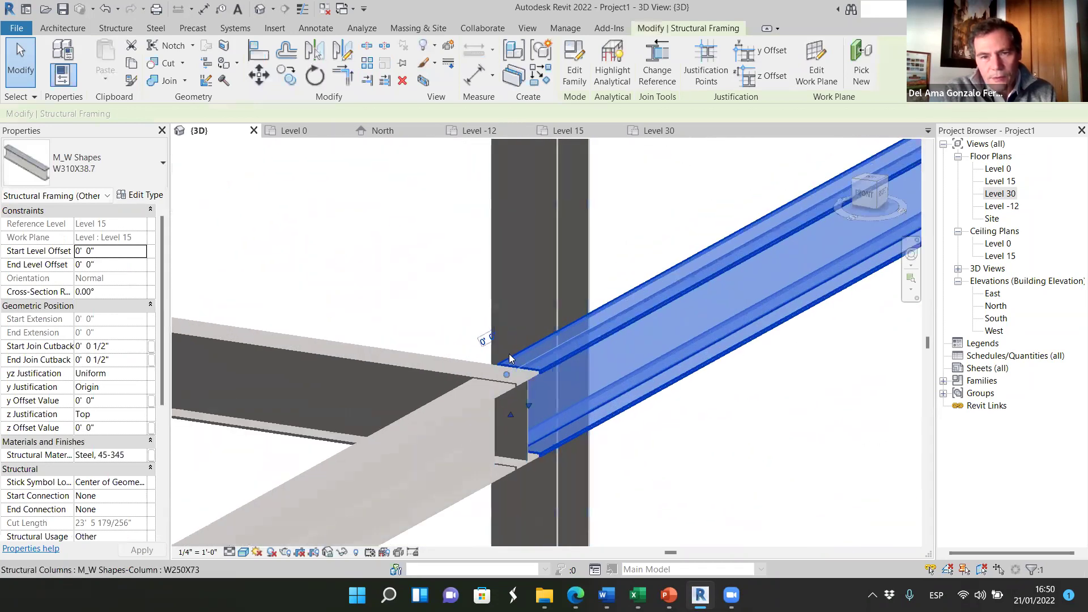
{"action": "scroll", "coordinate": [467, 340], "scroll_direction": "up", "scroll_amount": 2}
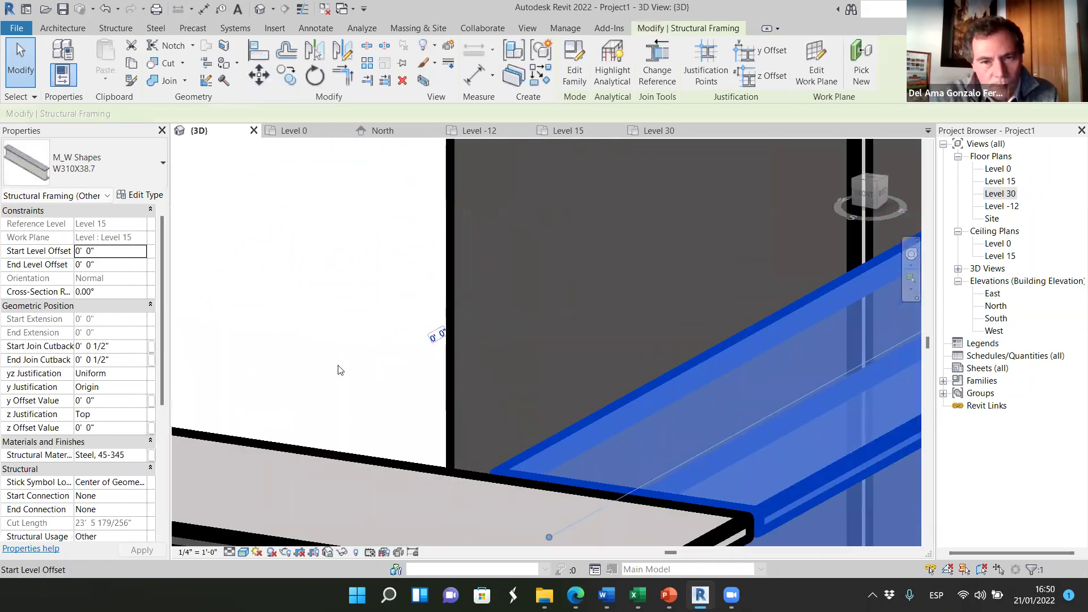
{"action": "scroll", "coordinate": [339, 370], "scroll_direction": "down", "scroll_amount": 8}
{"action": "scroll", "coordinate": [607, 261], "scroll_direction": "down", "scroll_amount": 8}
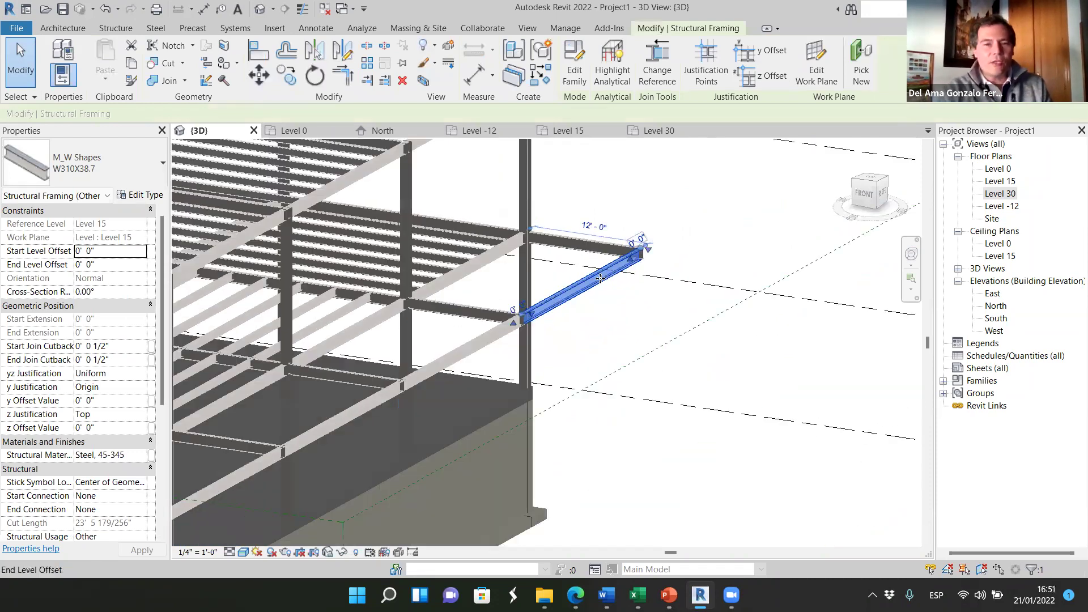
{"action": "scroll", "coordinate": [488, 305], "scroll_direction": "up", "scroll_amount": 5}
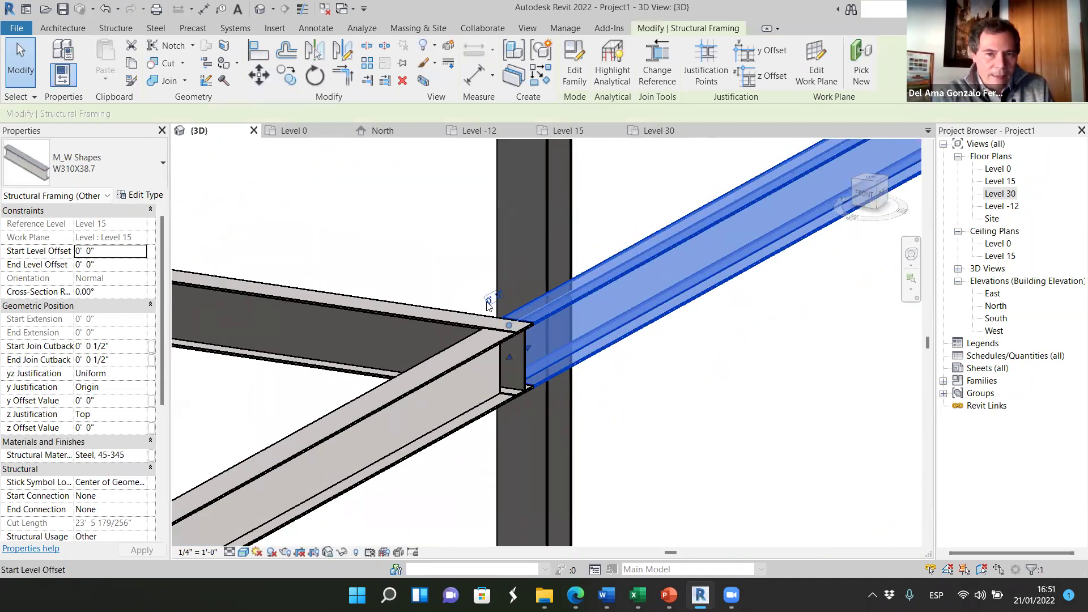
{"action": "left_click", "coordinate": [489, 304]}
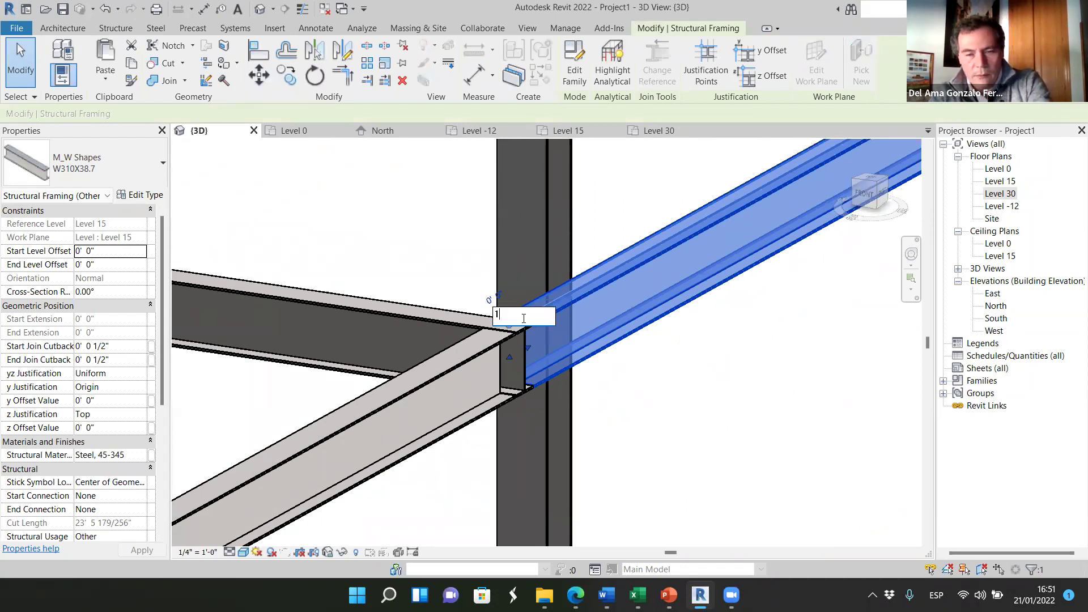
{"action": "type", "text": "1"}
{"action": "key", "text": "Return"}
- Set the start level offset of the grid 8 edge beam between grids B and A to 2', and deselect it
{"action": "scroll", "coordinate": [680, 352], "scroll_direction": "down", "scroll_amount": 5}
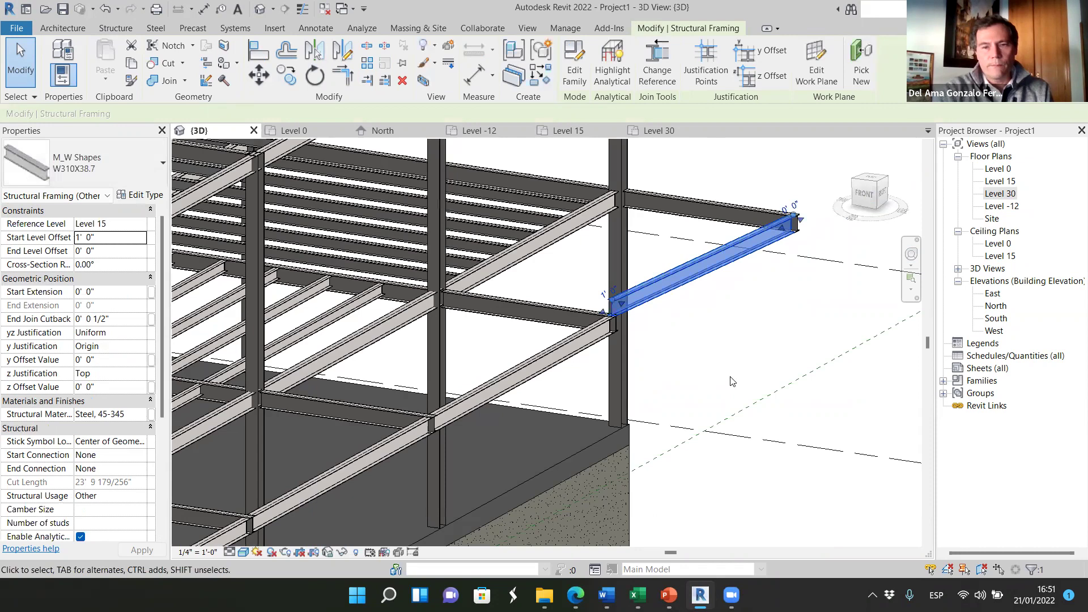
{"action": "scroll", "coordinate": [616, 291], "scroll_direction": "up", "scroll_amount": 5}
{"action": "left_click", "coordinate": [578, 282]}
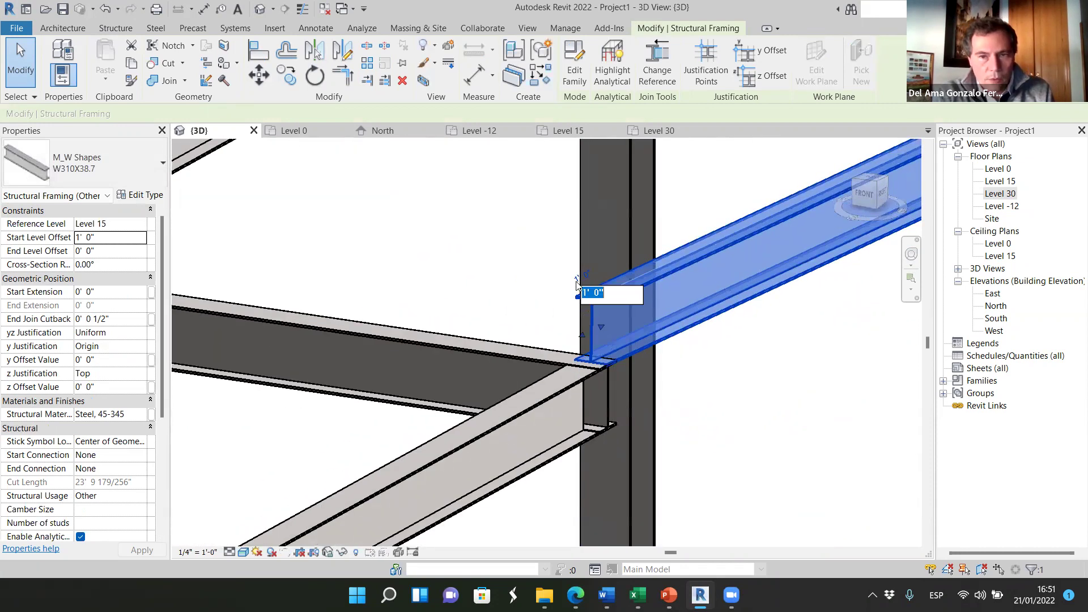
{"action": "type", "text": "2"}
{"action": "key", "text": "Return"}
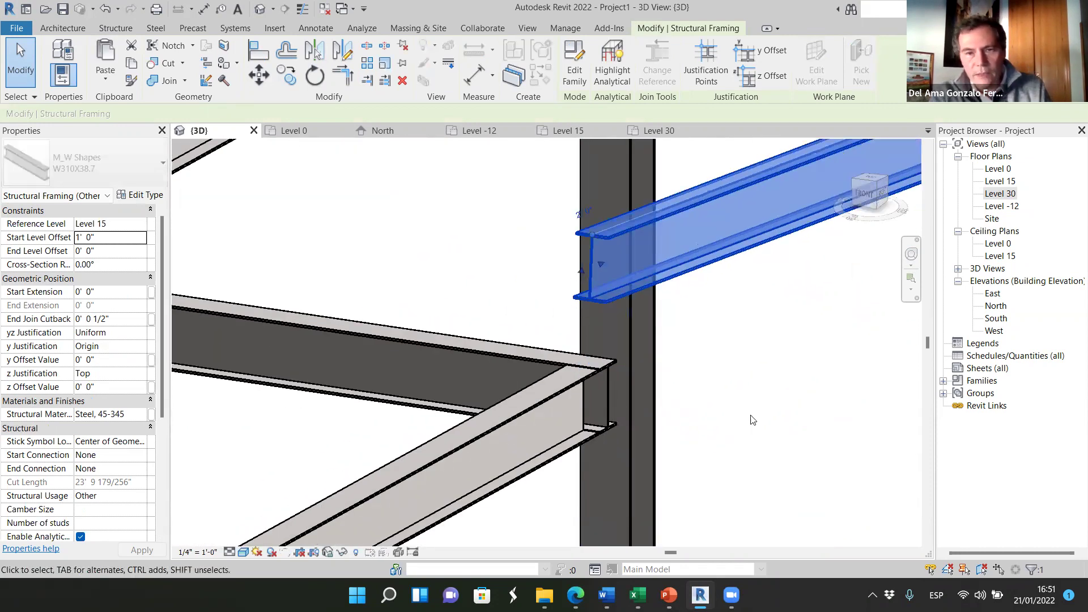
{"action": "key", "text": "Escape"}
{"action": "scroll", "coordinate": [606, 324], "scroll_direction": "down", "scroll_amount": 3}
{"action": "scroll", "coordinate": [605, 324], "scroll_direction": "down", "scroll_amount": 2}
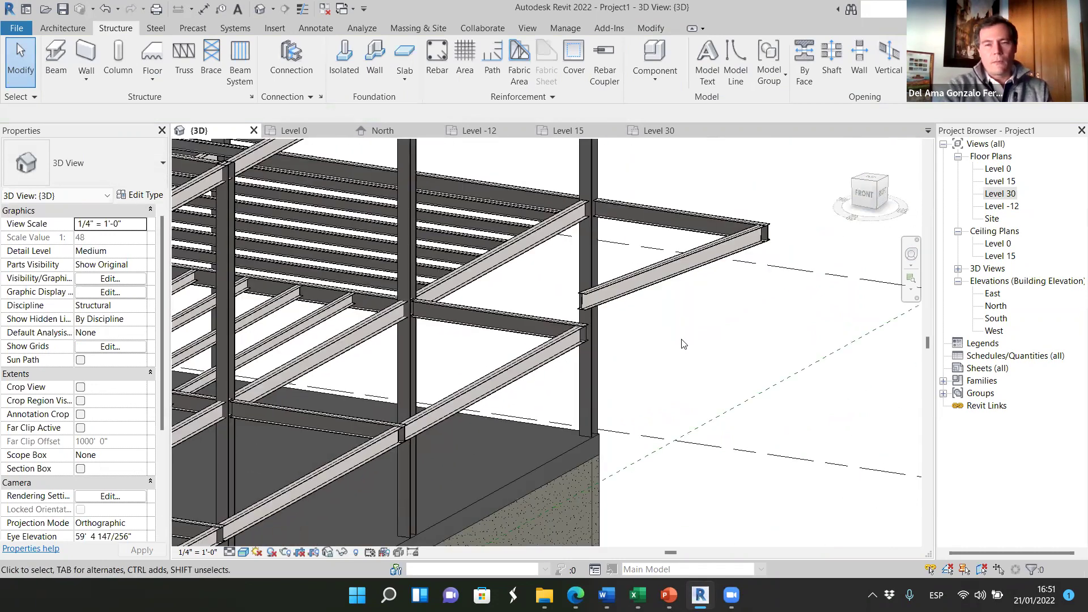
- Set the end level offset of the cantilever beam on grid B to 2' at its grid 8 end
{"action": "scroll", "coordinate": [621, 331], "scroll_direction": "up", "scroll_amount": 2}
{"action": "left_click", "coordinate": [519, 318]}
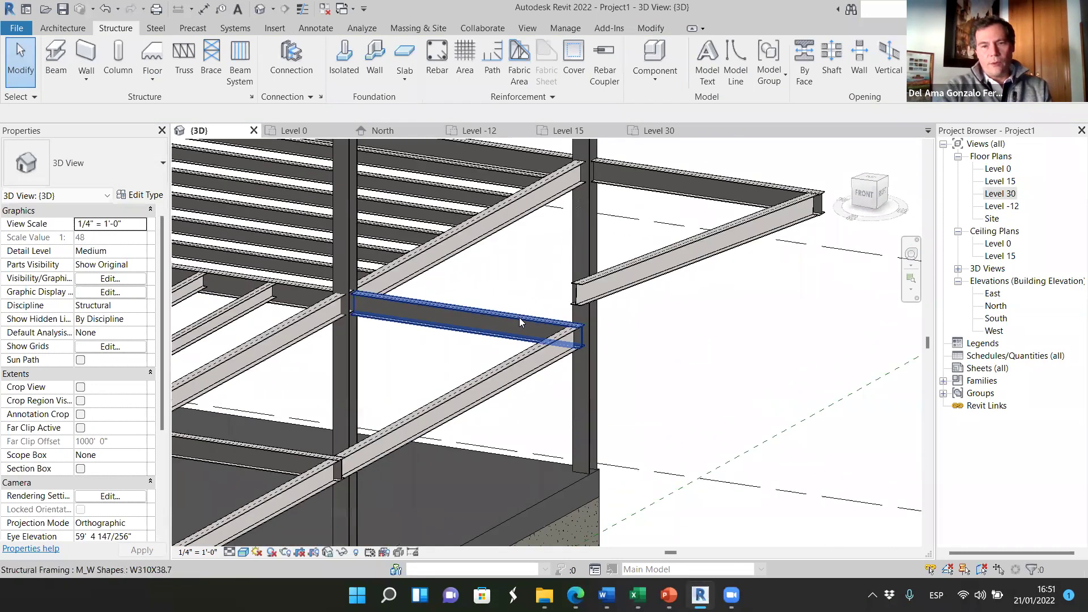
{"action": "scroll", "coordinate": [644, 327], "scroll_direction": "up", "scroll_amount": 4}
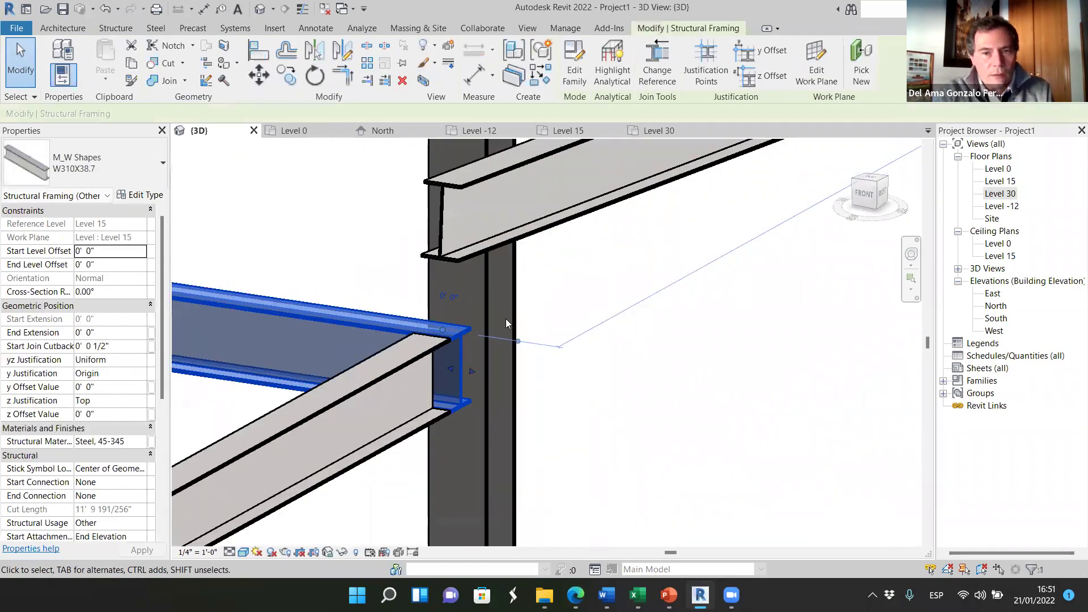
{"action": "left_click", "coordinate": [450, 297]}
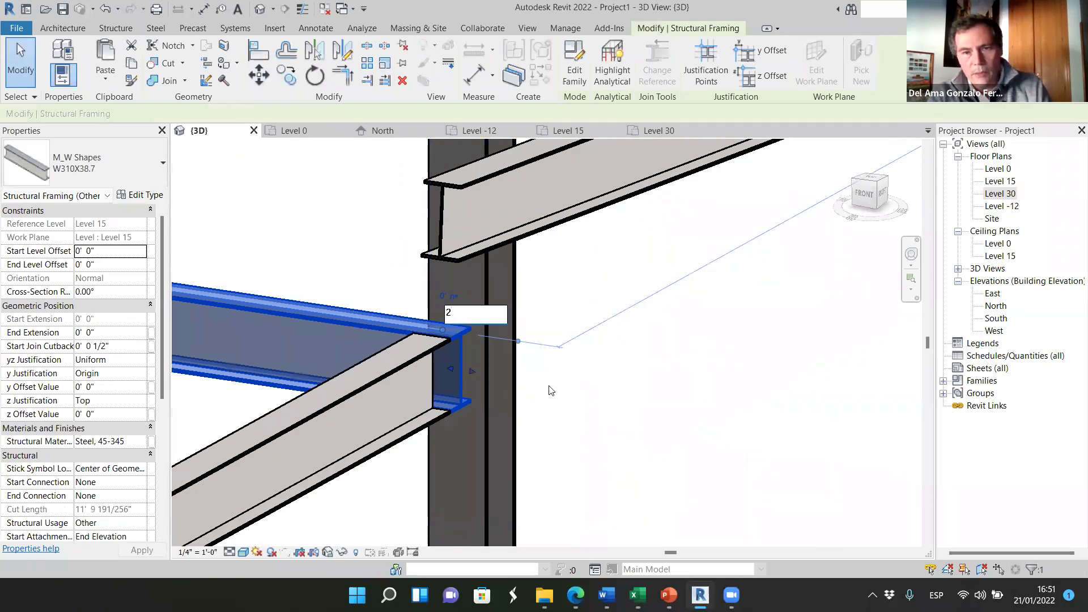
{"action": "key", "text": "Return"}
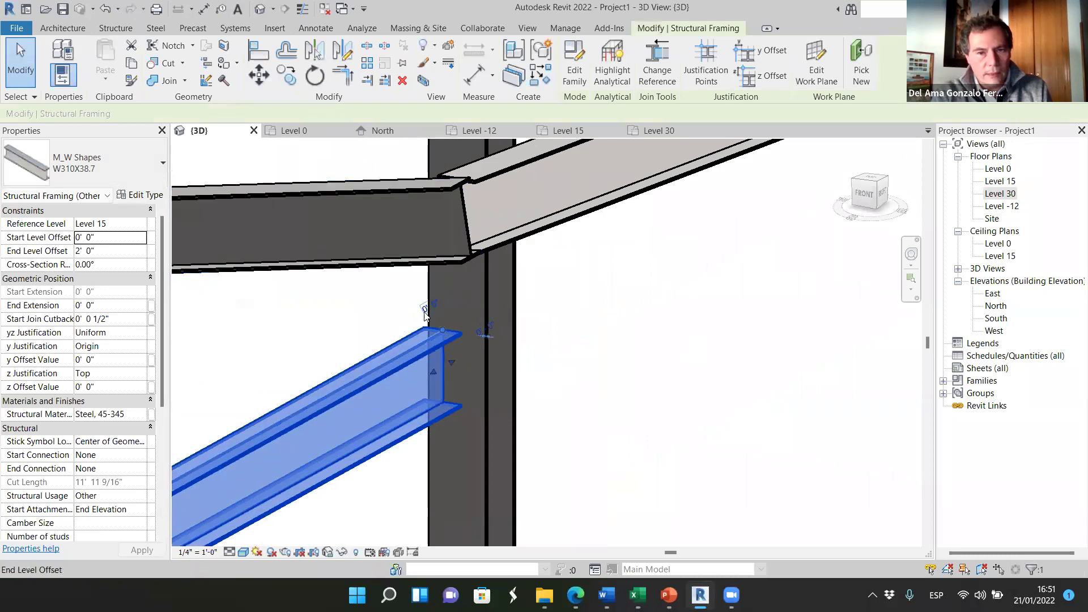
- Set the end level offset of the grid 8 edge beam between grids C and B to 2' at grid B, and deselect it
{"action": "left_click", "coordinate": [420, 322]}
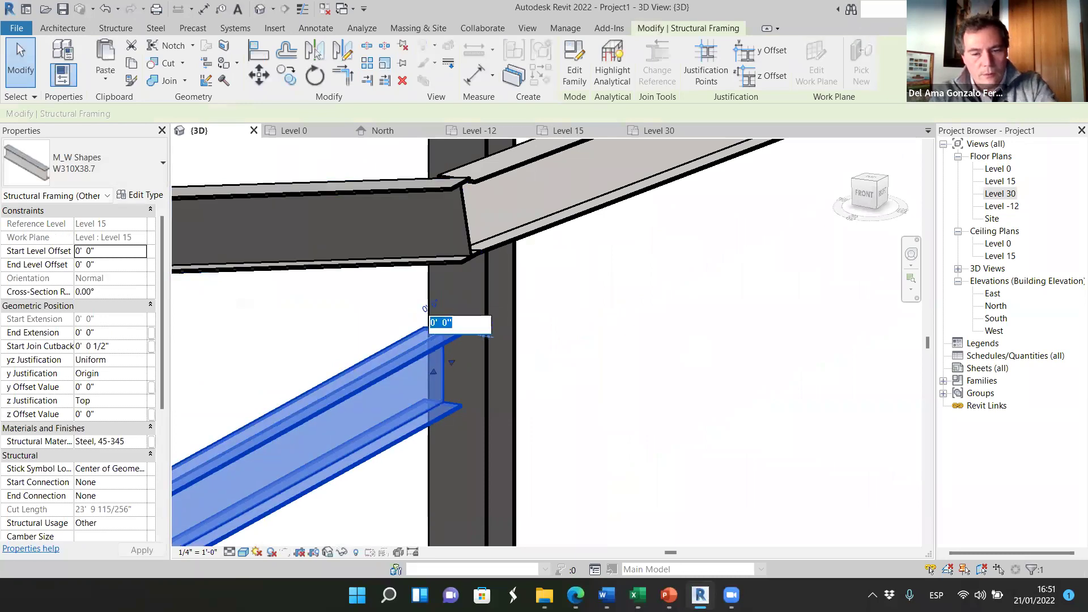
{"action": "type", "text": "2"}
{"action": "key", "text": "Return"}
{"action": "scroll", "coordinate": [501, 301], "scroll_direction": "down", "scroll_amount": 6}
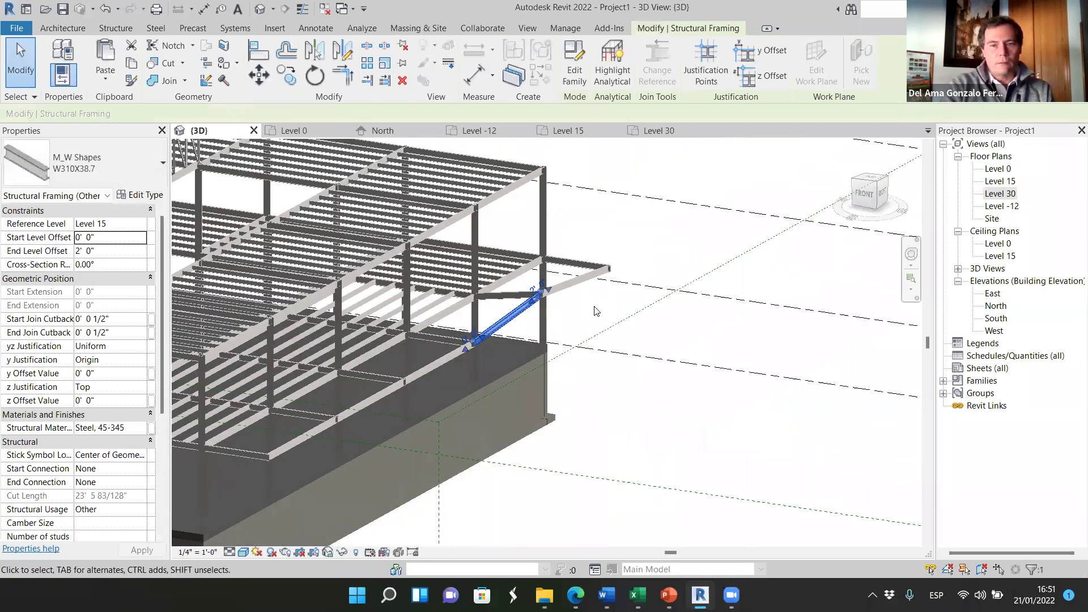
{"action": "left_click", "coordinate": [567, 401]}
- Set the start level offset of the grid 8 edge beam between grids D and C to 2' at its grid D end
{"action": "scroll", "coordinate": [460, 362], "scroll_direction": "up", "scroll_amount": 3}
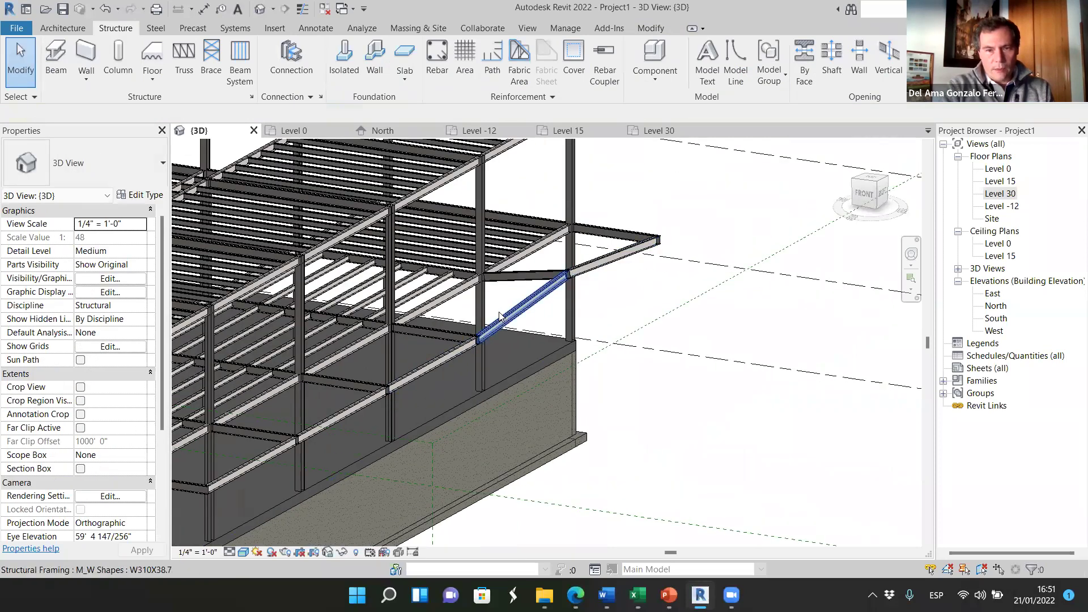
{"action": "scroll", "coordinate": [370, 403], "scroll_direction": "up", "scroll_amount": 5}
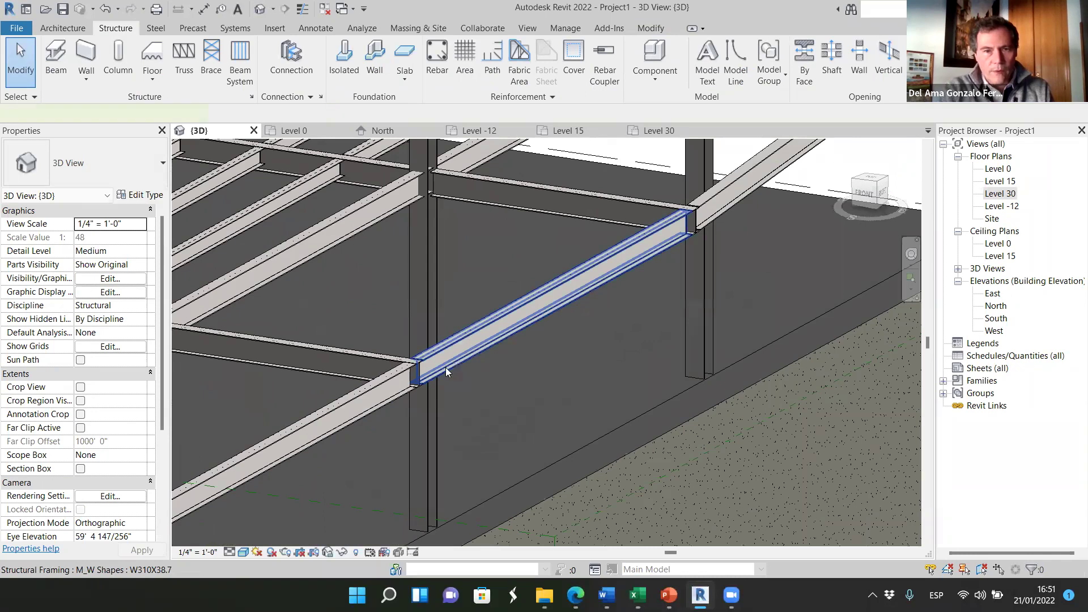
{"action": "left_click", "coordinate": [433, 367]}
{"action": "scroll", "coordinate": [417, 367], "scroll_direction": "up", "scroll_amount": 2}
{"action": "left_click", "coordinate": [410, 352]}
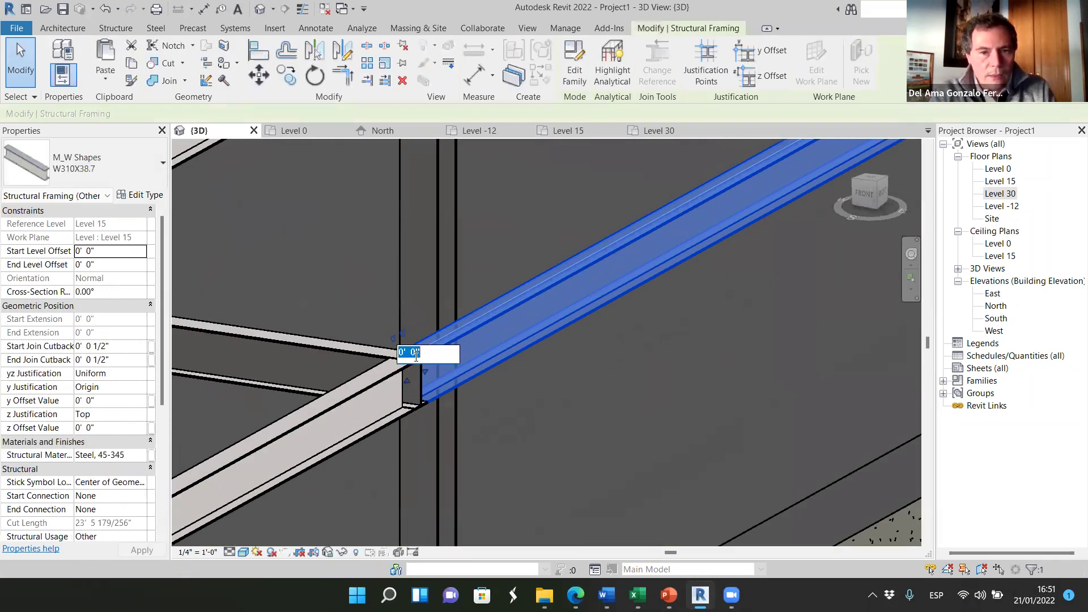
{"action": "type", "text": "2"}
{"action": "key", "text": "Return"}
- Set the end level offset of the cantilever beam on grid D to 2' at its grid 8 end
{"action": "left_click", "coordinate": [349, 353]}
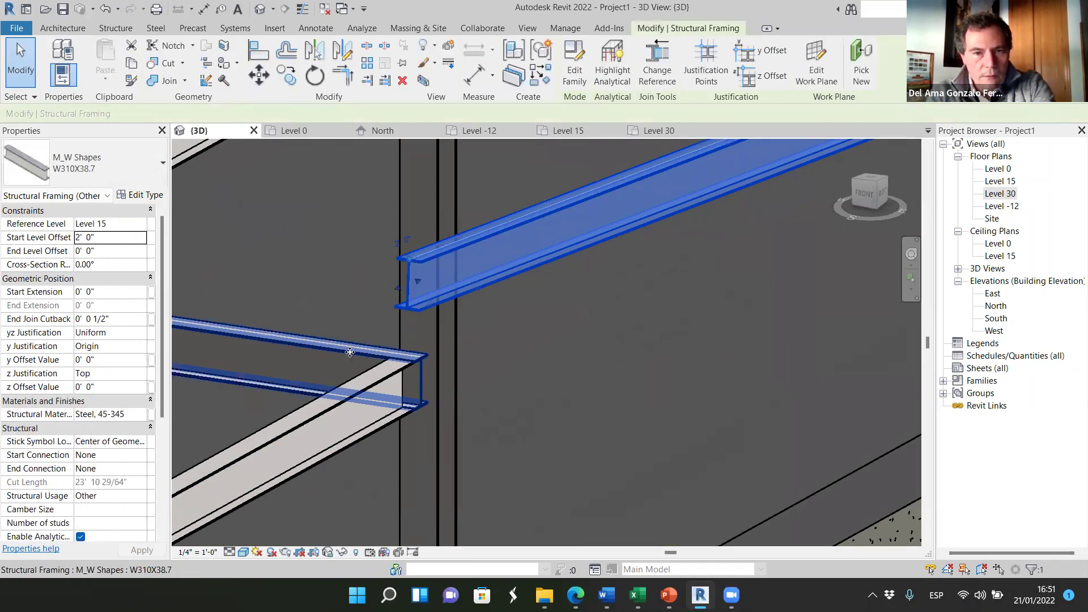
{"action": "left_click", "coordinate": [406, 340]}
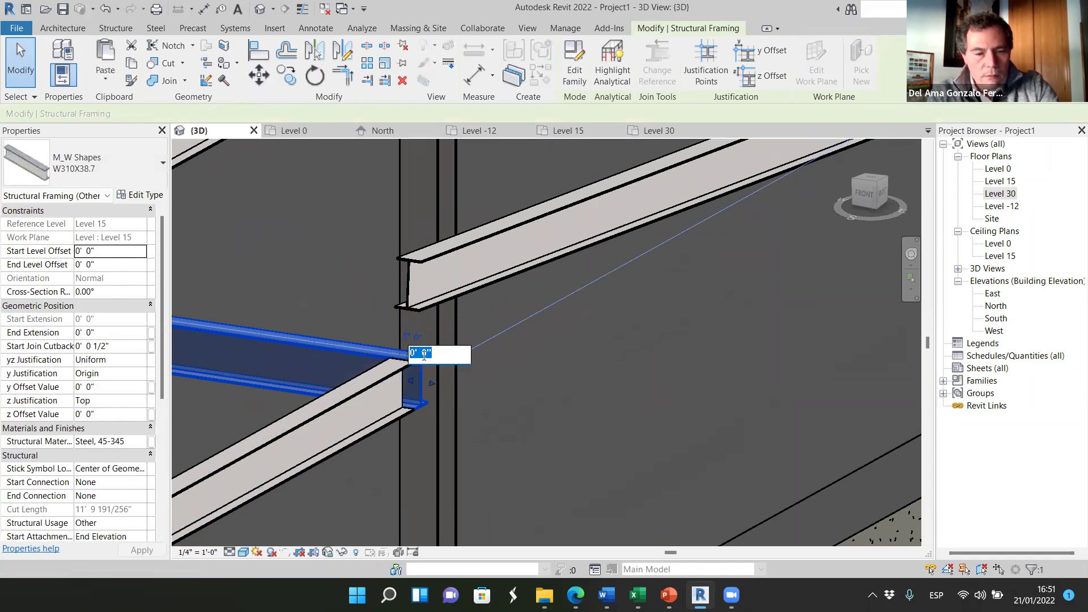
{"action": "key", "text": "Return"}
- Set the end level offset of the grid 8 edge beam between grids E and D to 2' at grid D, and deselect it
{"action": "left_click", "coordinate": [372, 403]}
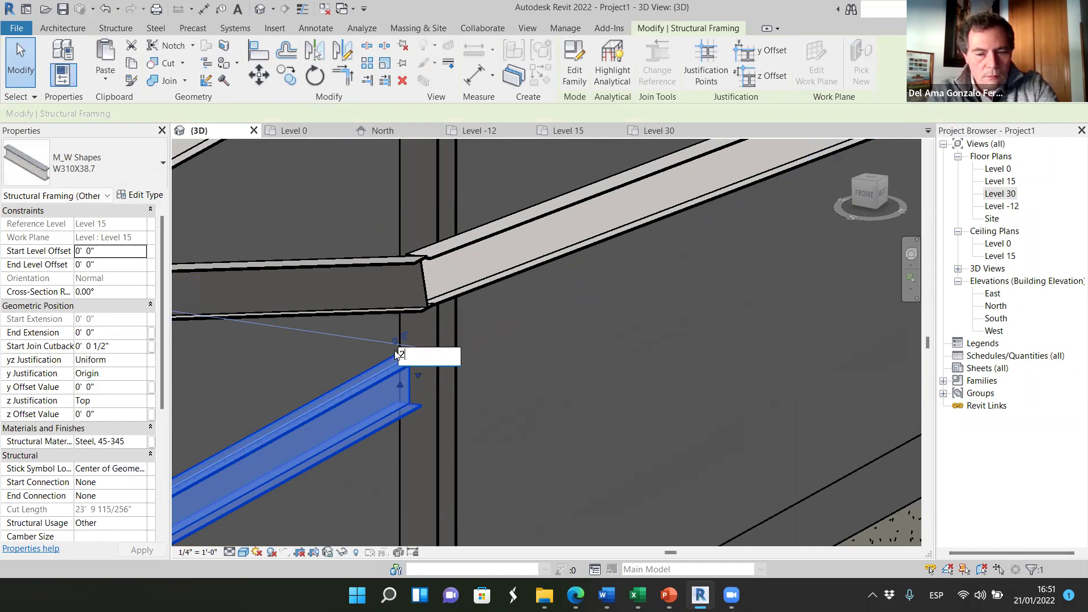
{"action": "key", "text": "Return"}
{"action": "scroll", "coordinate": [480, 303], "scroll_direction": "down", "scroll_amount": 5}
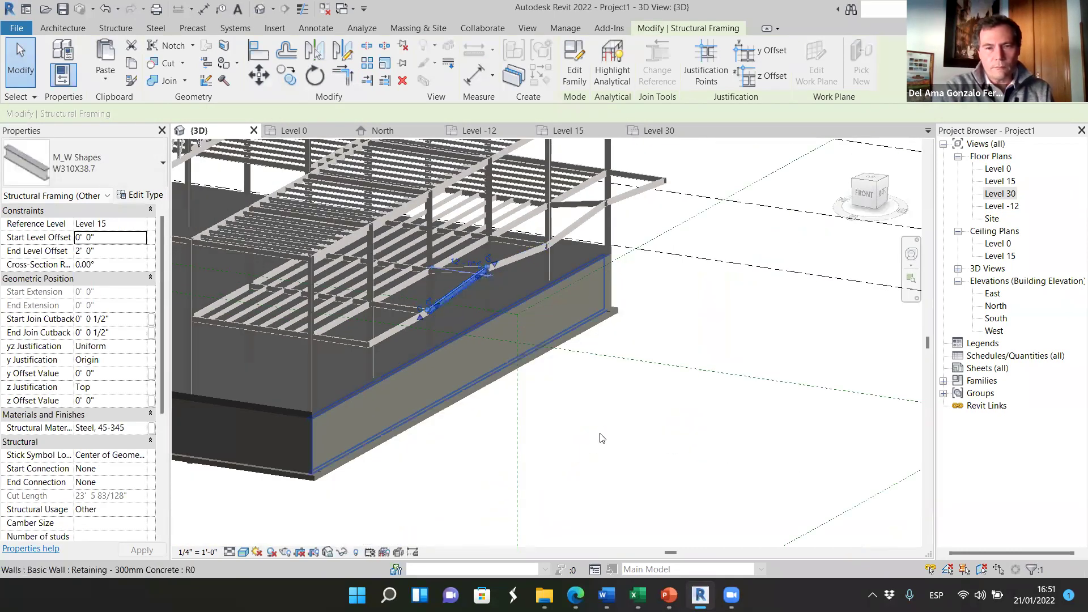
{"action": "key", "text": "Escape"}
{"action": "scroll", "coordinate": [446, 352], "scroll_direction": "down", "scroll_amount": 2}
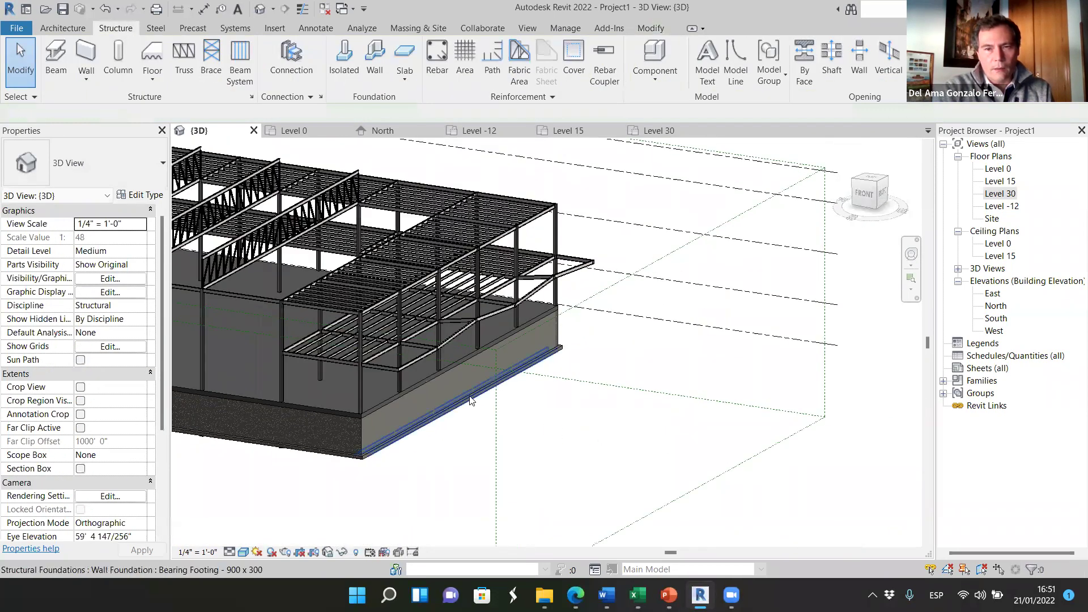
- Set the level offset of the grid 8 edge beam between grids F and E to 2' at its grid F end
{"action": "scroll", "coordinate": [439, 375], "scroll_direction": "up", "scroll_amount": 4}
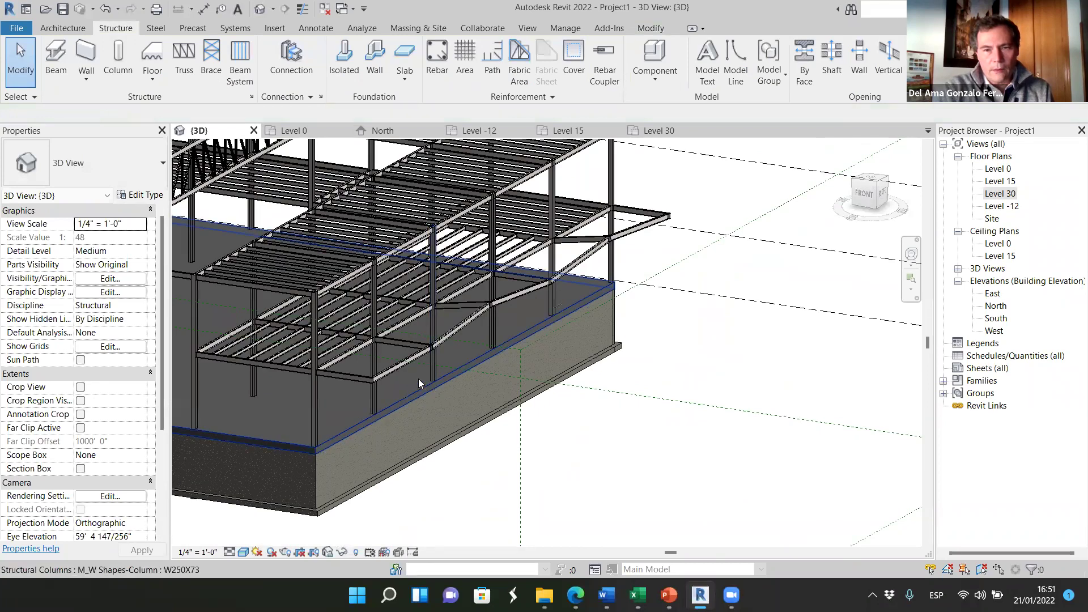
{"action": "scroll", "coordinate": [397, 377], "scroll_direction": "up", "scroll_amount": 1}
{"action": "scroll", "coordinate": [385, 375], "scroll_direction": "up", "scroll_amount": 3}
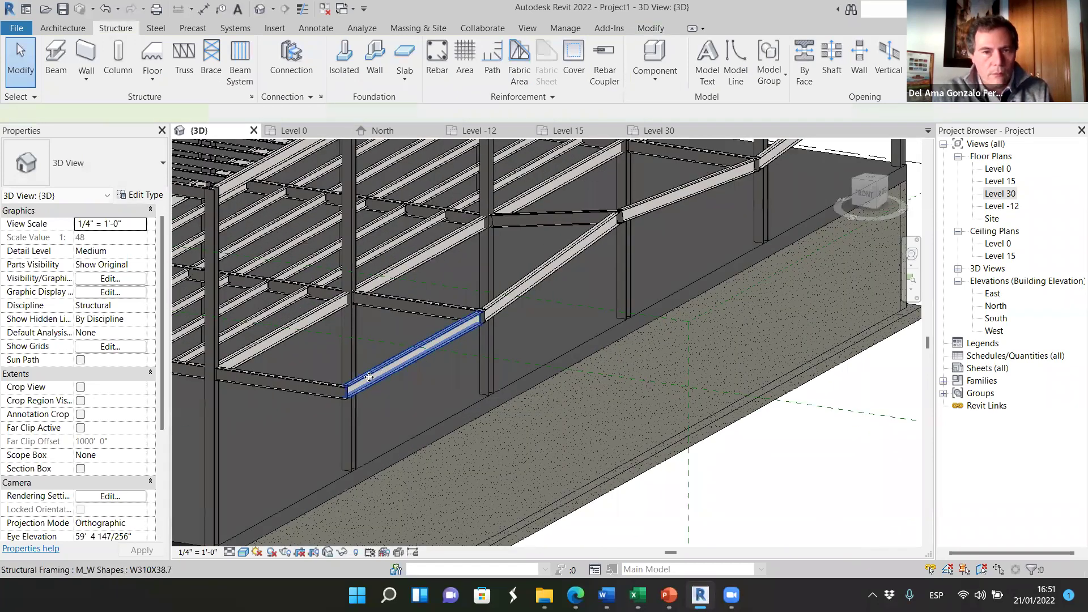
{"action": "left_click", "coordinate": [380, 370]}
{"action": "scroll", "coordinate": [348, 388], "scroll_direction": "up", "scroll_amount": 3}
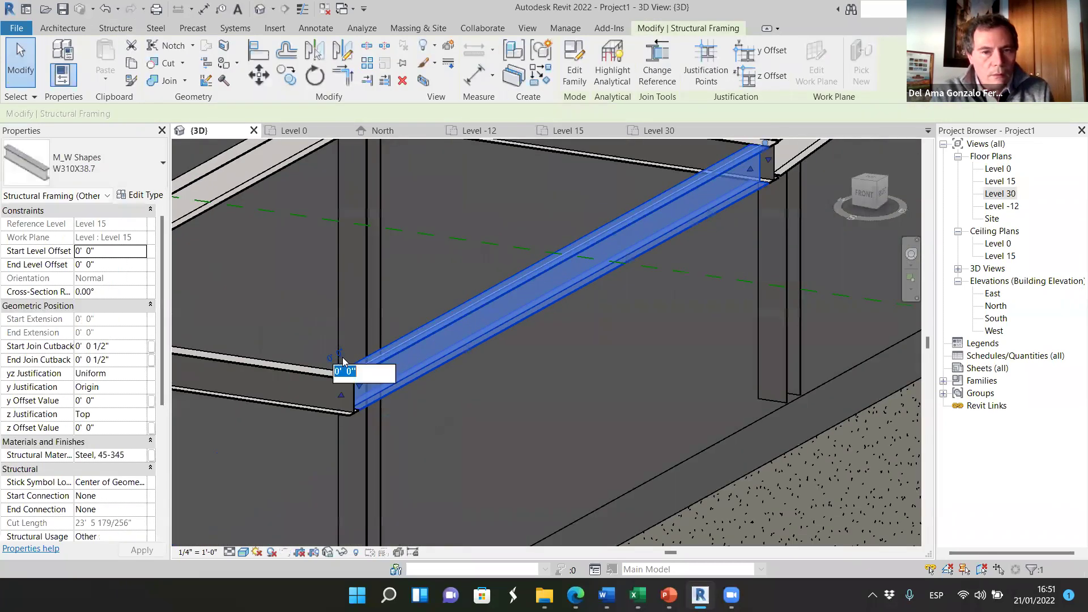
{"action": "key", "text": "Return"}
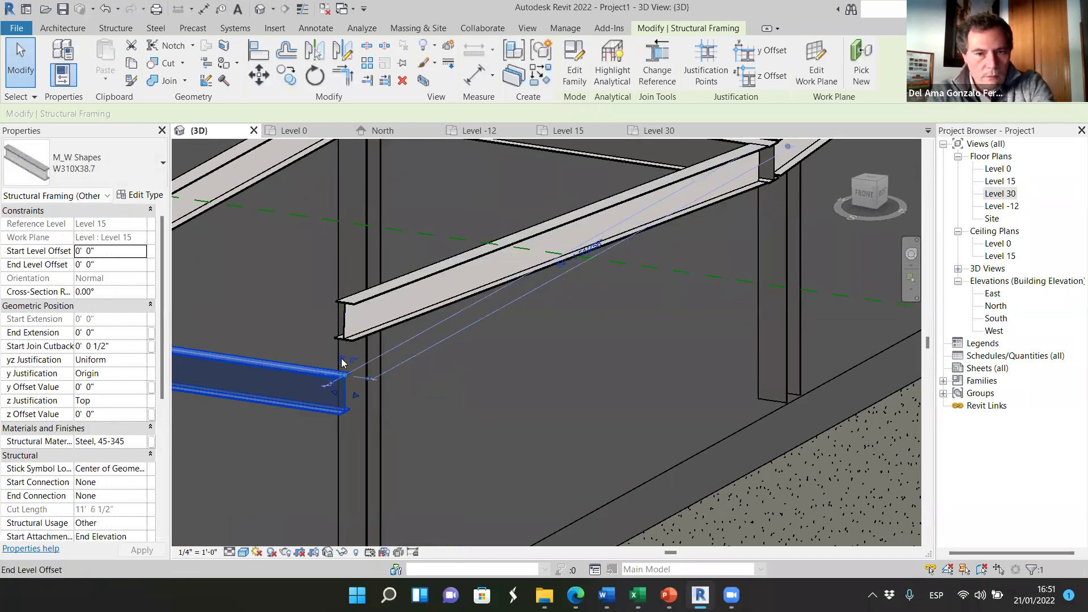
- Set the end level offset of the cantilever beam on grid F to 2' at its grid 8 end, and deselect it
{"action": "left_click", "coordinate": [347, 374]}
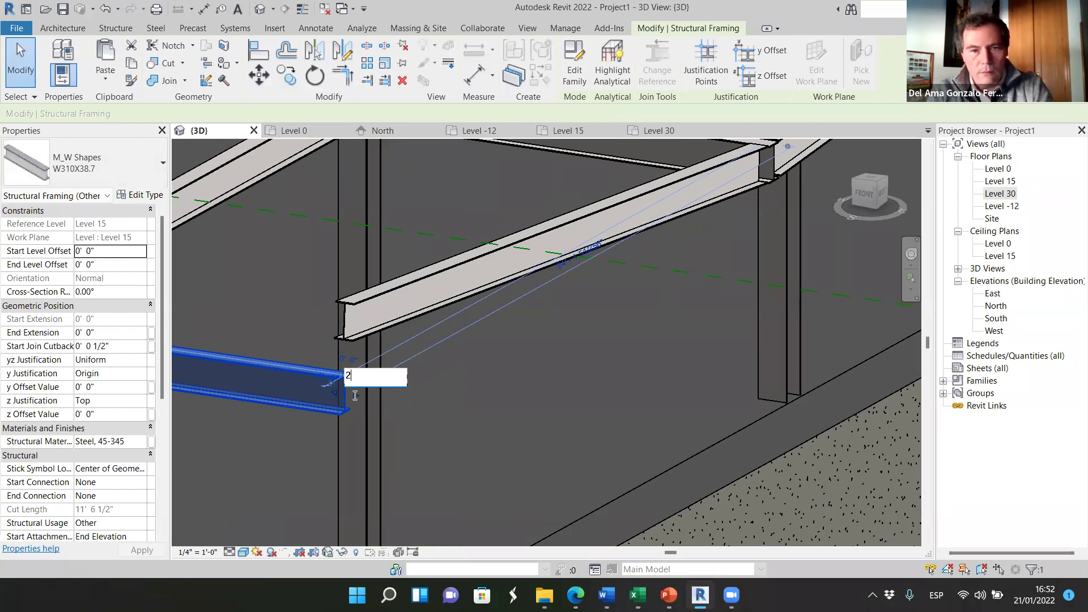
{"action": "type", "text": "2"}
{"action": "key", "text": "Return"}
{"action": "scroll", "coordinate": [544, 348], "scroll_direction": "down", "scroll_amount": 5}
{"action": "key", "text": "Escape"}
- Examine the zigzag cantilevered edge along grid 8 from several angles, both close up and with the whole building in view
{"action": "middle_click_drag", "start_coordinate": [544, 348], "coordinate": [618, 421], "text": "shift"}
{"action": "scroll", "coordinate": [482, 328], "scroll_direction": "up", "scroll_amount": 5}
{"action": "scroll", "coordinate": [482, 334], "scroll_direction": "down", "scroll_amount": 2}
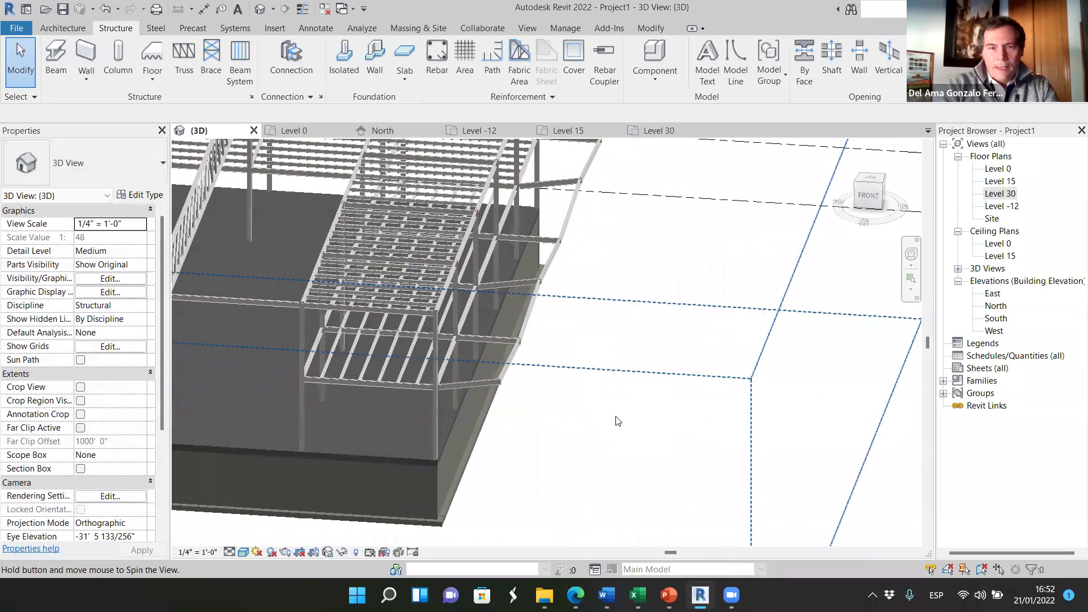
{"action": "scroll", "coordinate": [477, 342], "scroll_direction": "up", "scroll_amount": 5}
{"action": "middle_click_drag", "start_coordinate": [485, 381], "coordinate": [605, 462], "text": "shift"}
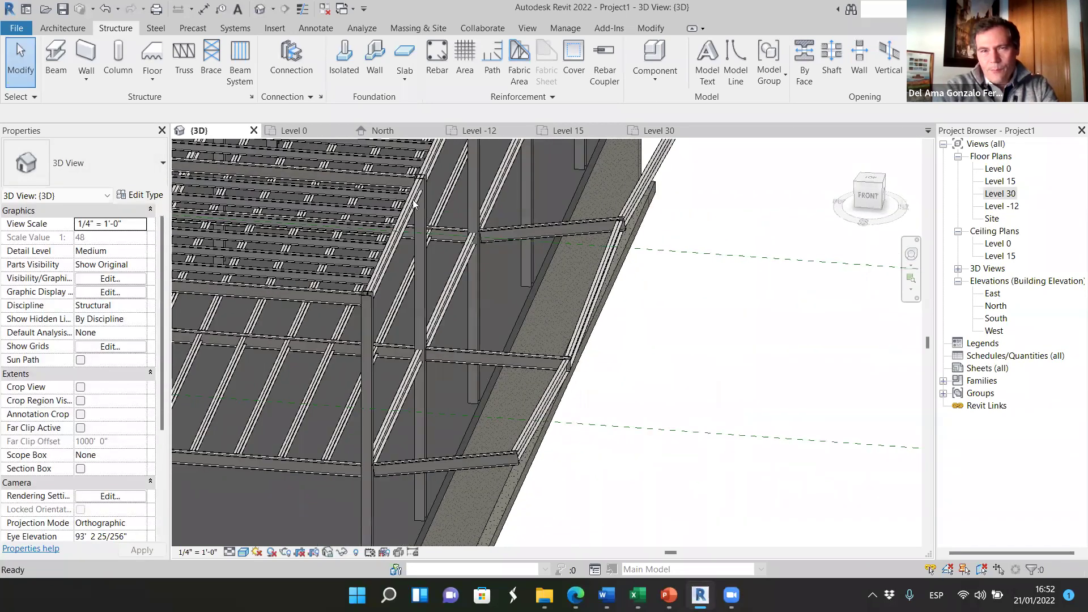
{"action": "middle_click", "coordinate": [432, 203]}
{"action": "middle_click", "coordinate": [432, 202]}
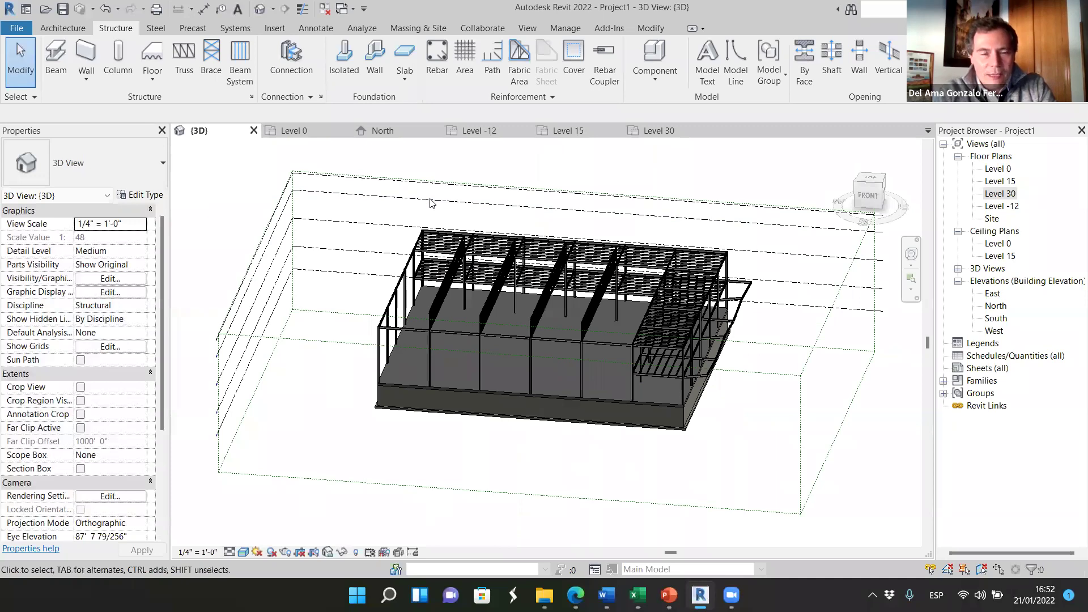
- In the Level 15 plan, place an automatic beam system of 6 W8X18 beams parallel to grid F in the cantilever bay between grids E and F
{"action": "key", "text": "ctrl+Tab"}
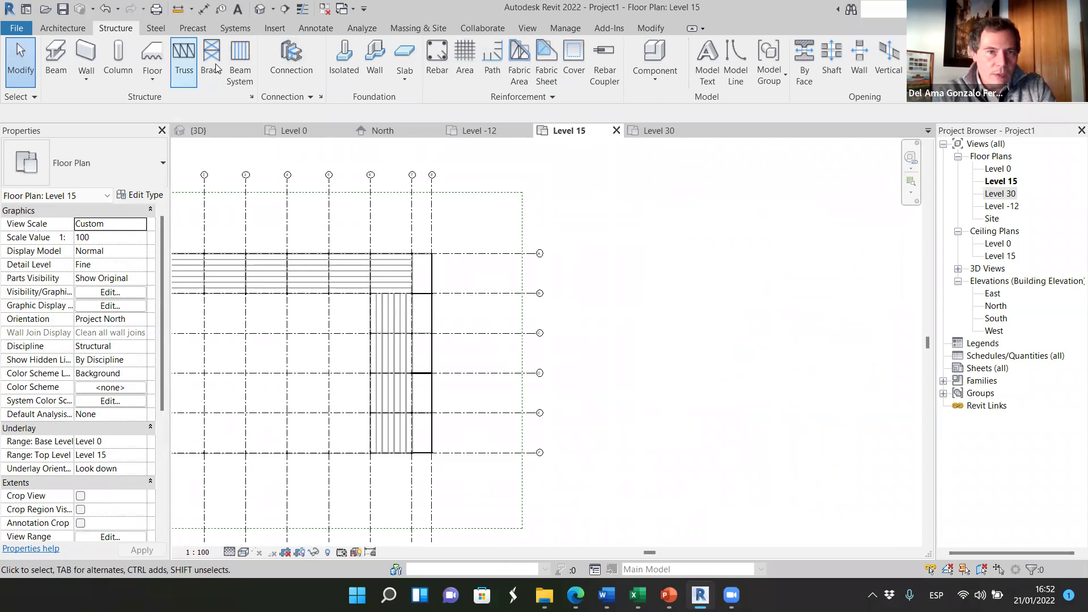
{"action": "left_click", "coordinate": [240, 59]}
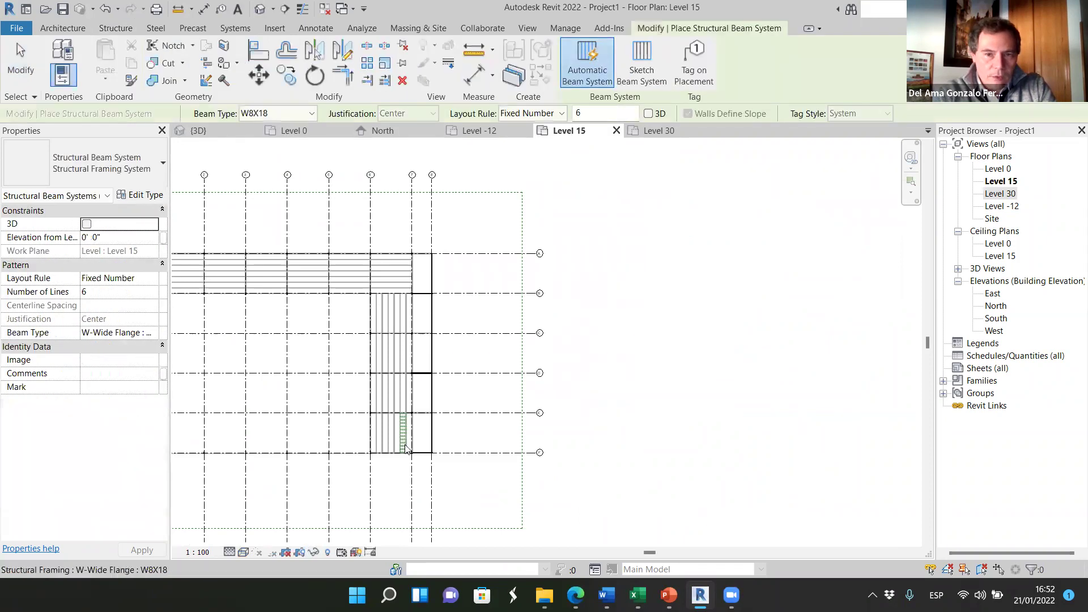
{"action": "scroll", "coordinate": [419, 440], "scroll_direction": "up", "scroll_amount": 2}
{"action": "scroll", "coordinate": [421, 432], "scroll_direction": "up", "scroll_amount": 2}
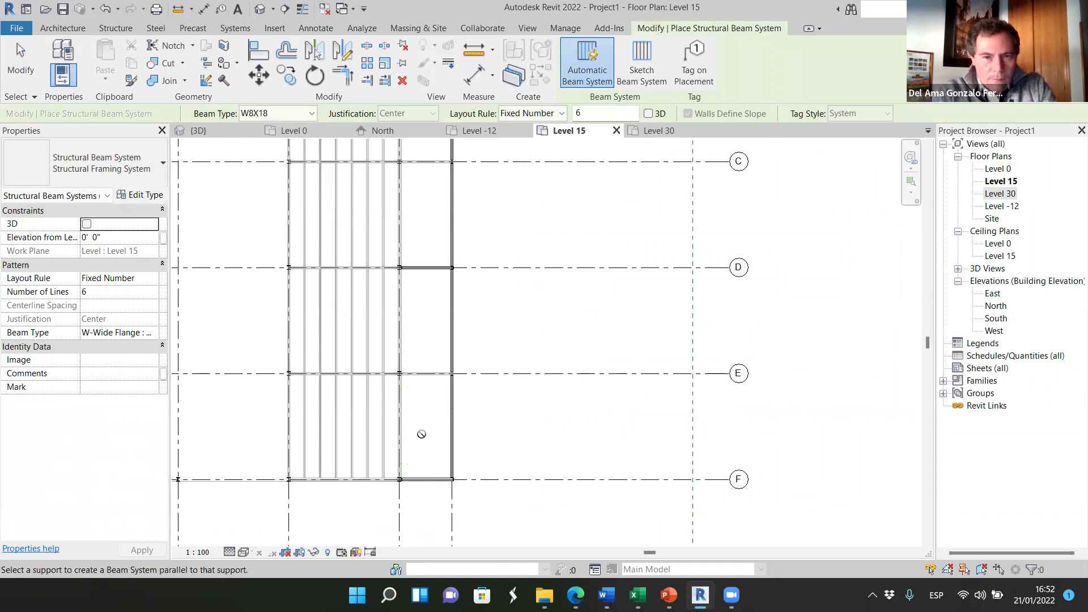
{"action": "scroll", "coordinate": [422, 434], "scroll_direction": "up", "scroll_amount": 1}
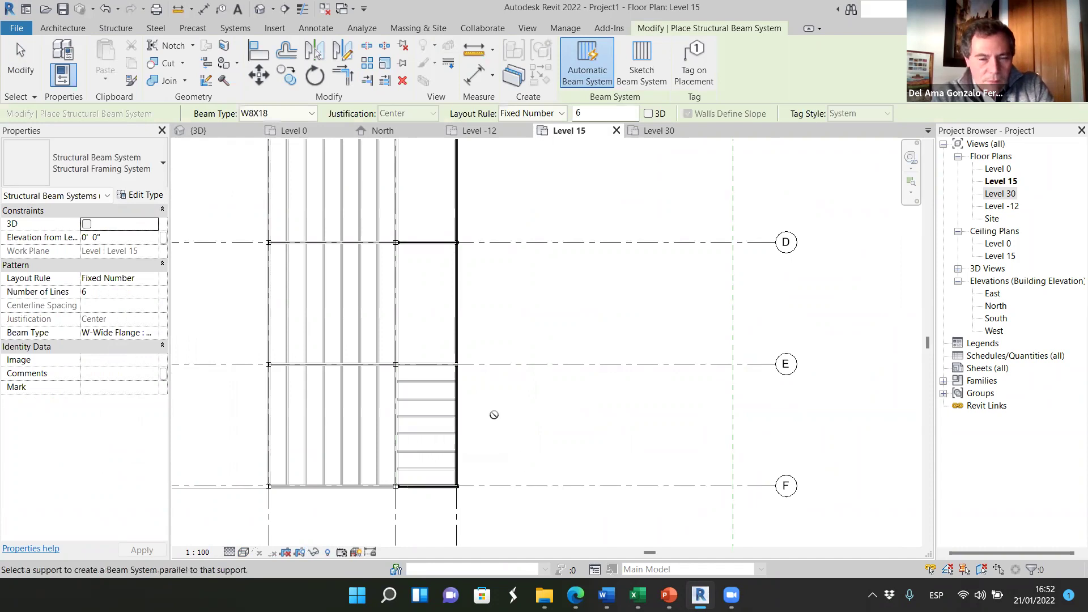
- Switch to the 3D view and discard the beam system boundary sketch without creating anything
{"action": "left_click", "coordinate": [202, 131]}
{"action": "scroll", "coordinate": [746, 373], "scroll_direction": "up", "scroll_amount": 5}
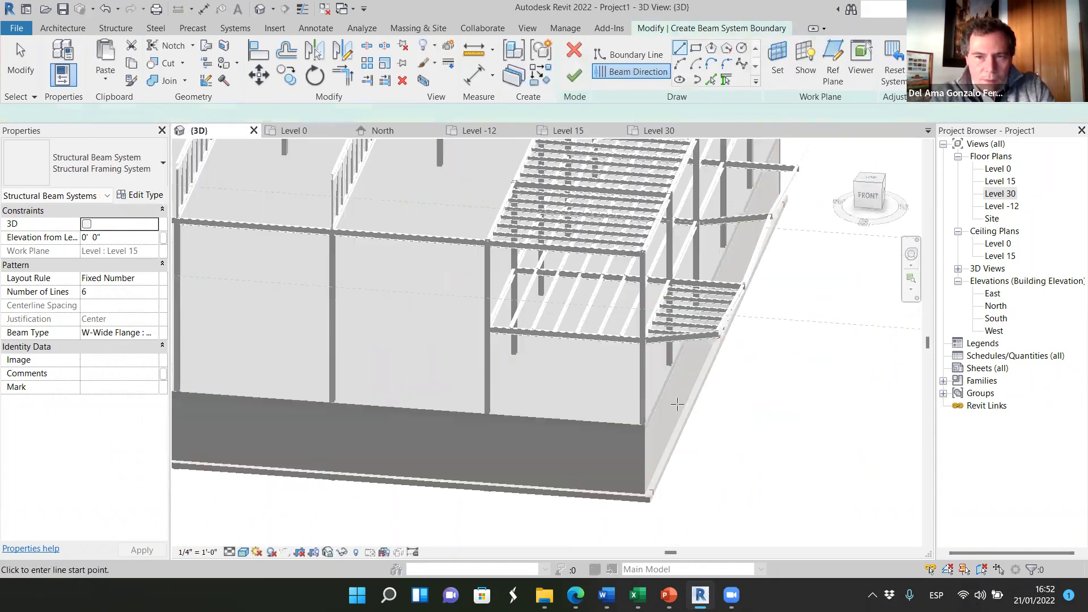
{"action": "left_click", "coordinate": [574, 79]}
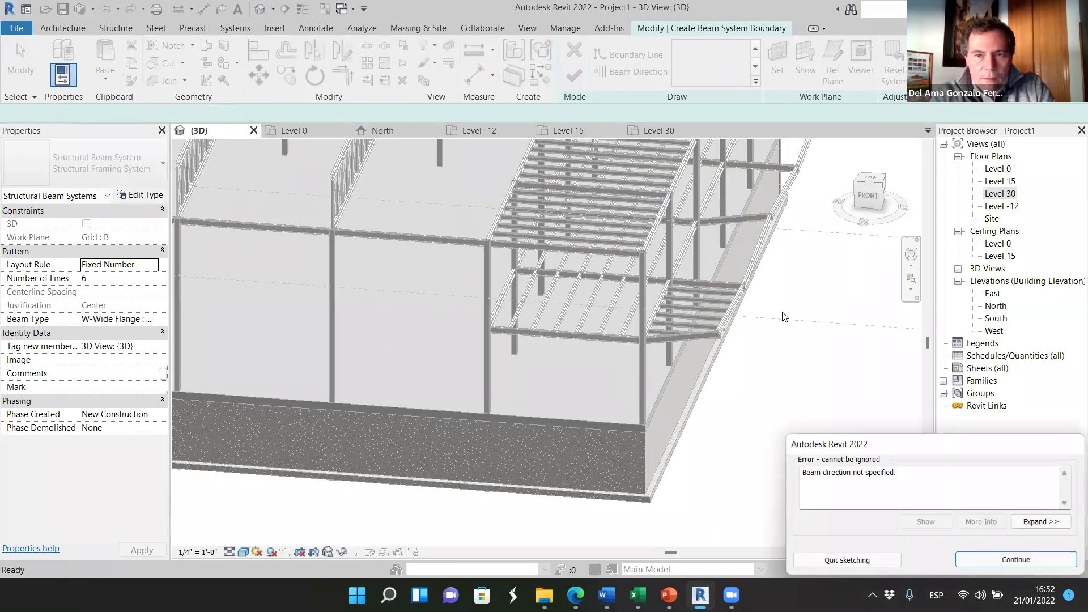
{"action": "left_click", "coordinate": [1016, 560]}
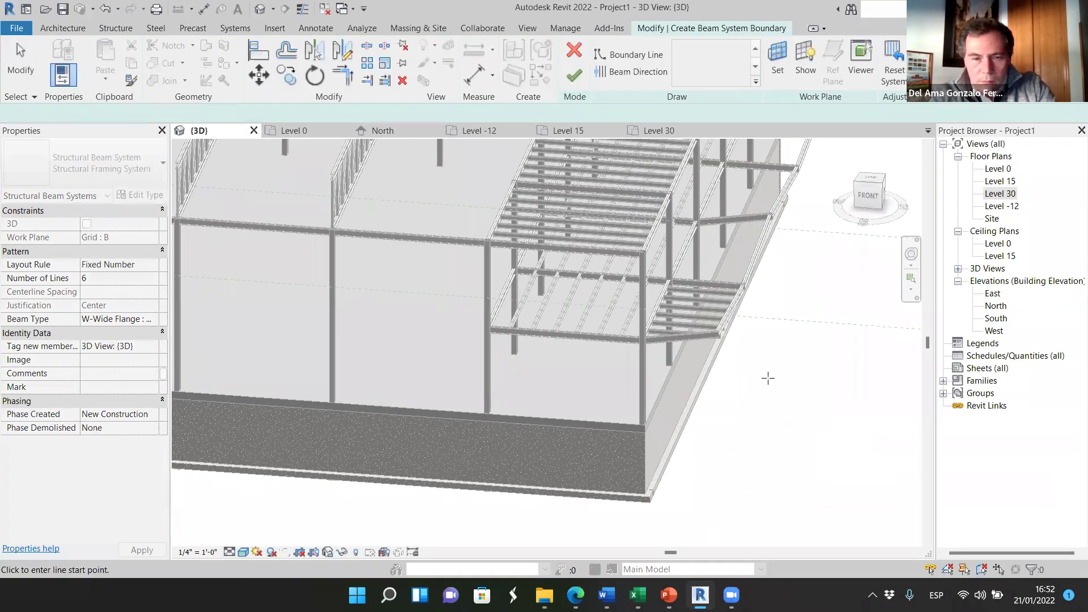
{"action": "left_click", "coordinate": [572, 54]}
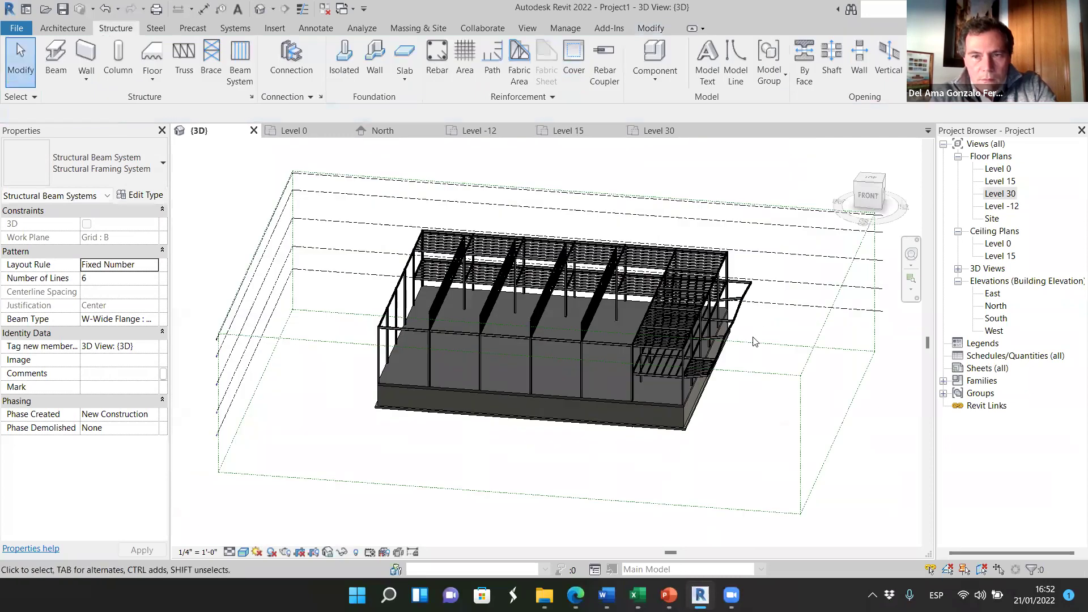
- Filter the selection to only the beam system in the bay between grids E and F, enable its 3D option, and deselect it
{"action": "scroll", "coordinate": [697, 473], "scroll_direction": "up", "scroll_amount": 5}
{"action": "scroll", "coordinate": [698, 474], "scroll_direction": "up", "scroll_amount": 2}
{"action": "middle_click_drag", "start_coordinate": [697, 473], "coordinate": [658, 397], "text": "shift"}
{"action": "middle_click_drag", "start_coordinate": [442, 249], "coordinate": [714, 379], "text": "shift"}
{"action": "scroll", "coordinate": [794, 318], "scroll_direction": "up", "scroll_amount": 3}
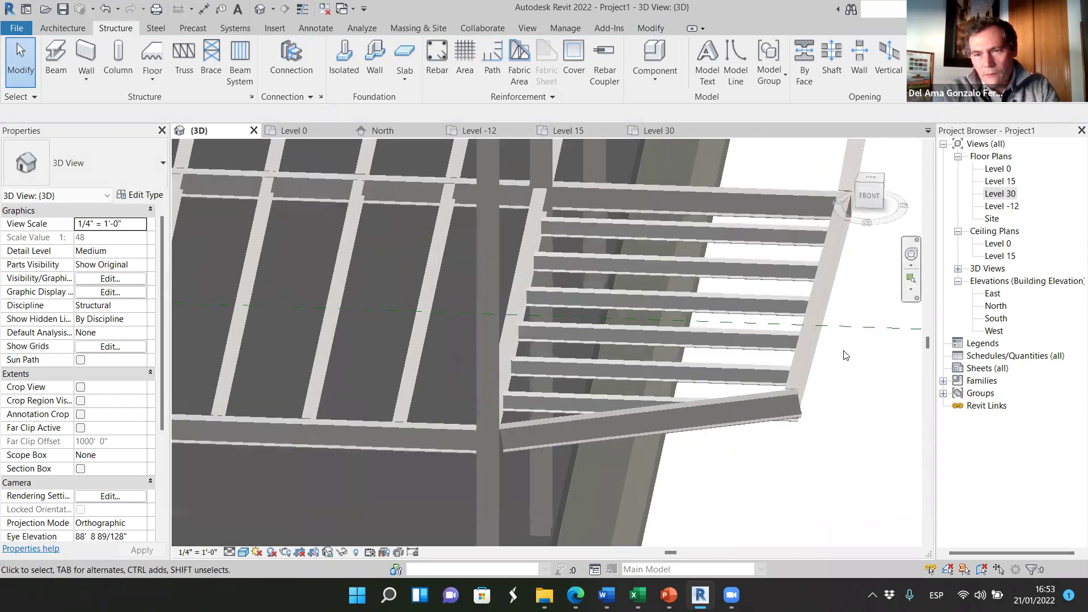
{"action": "scroll", "coordinate": [762, 334], "scroll_direction": "up", "scroll_amount": 2}
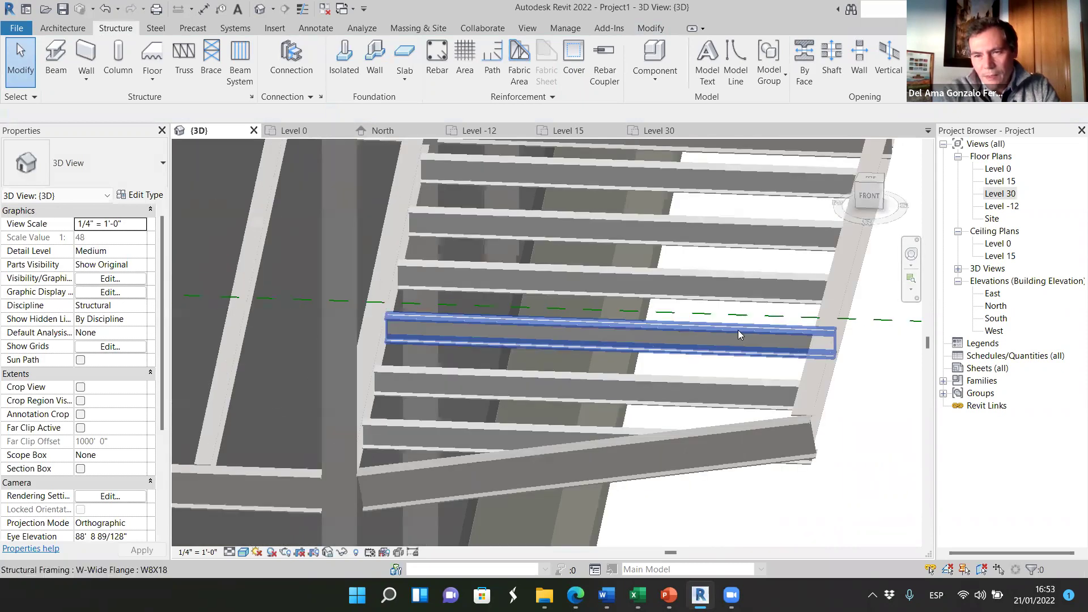
{"action": "scroll", "coordinate": [709, 419], "scroll_direction": "up", "scroll_amount": 2}
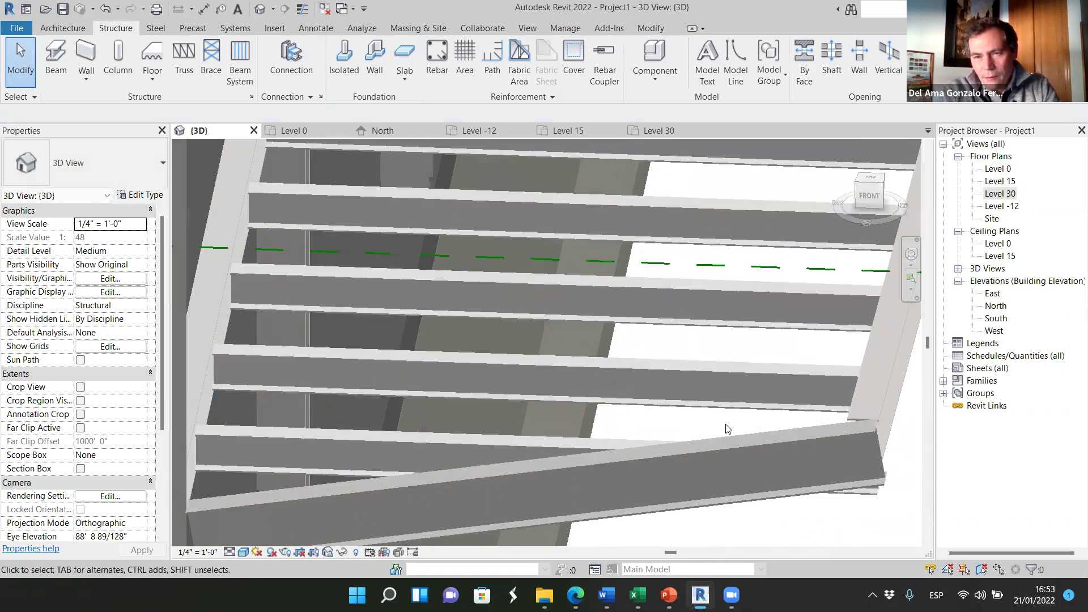
{"action": "left_click", "coordinate": [666, 361]}
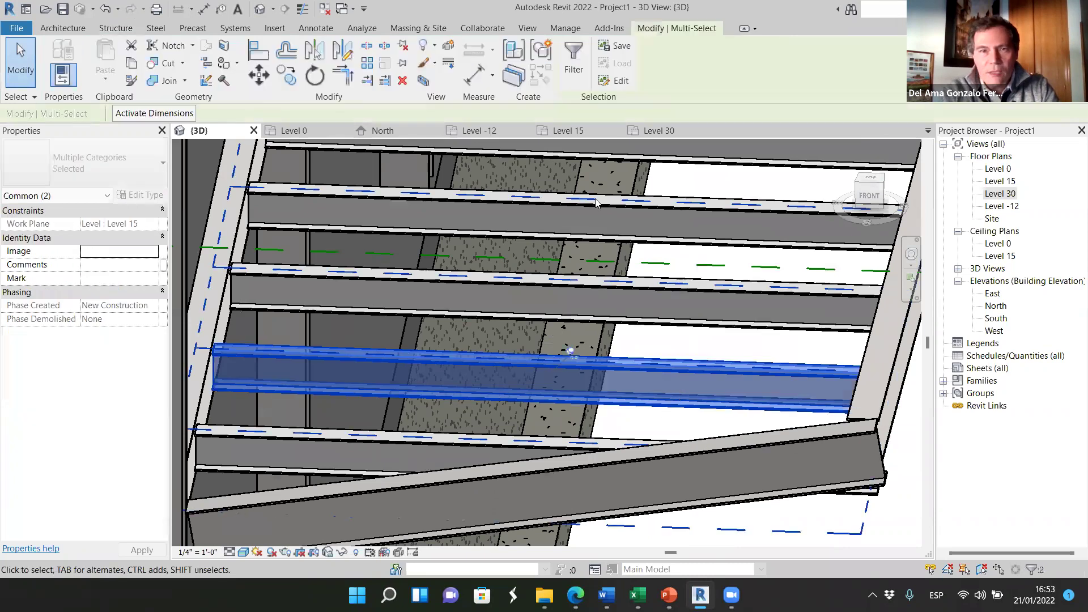
{"action": "left_click", "coordinate": [573, 62]}
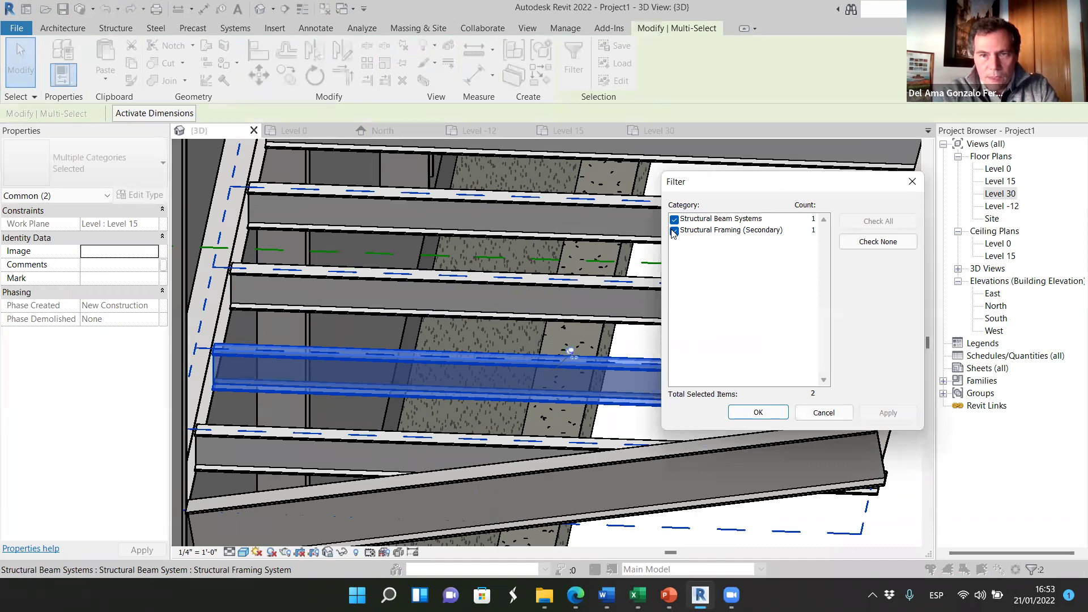
{"action": "left_click", "coordinate": [888, 414]}
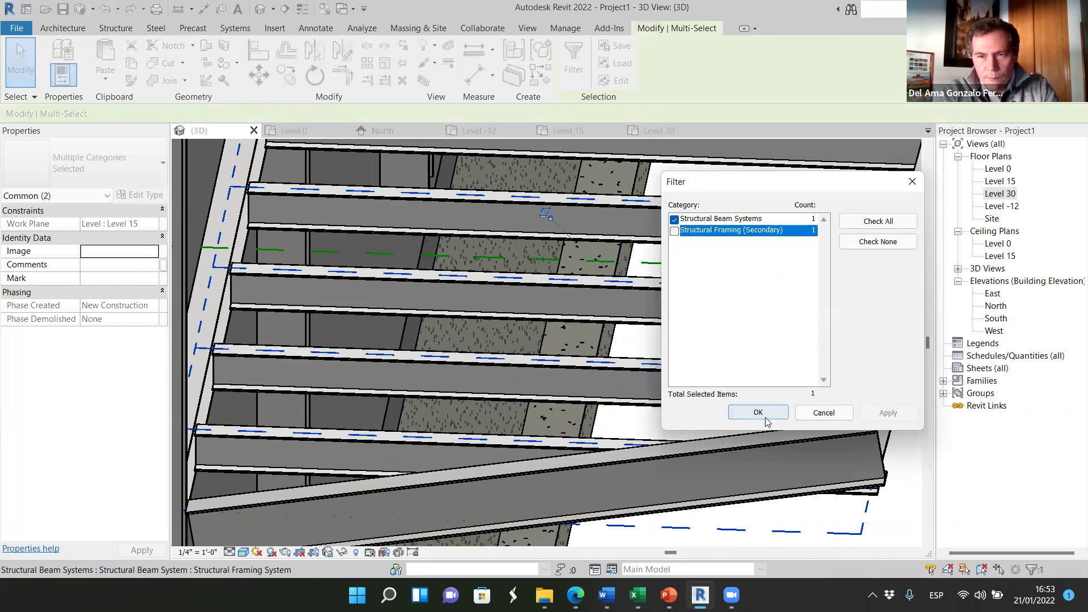
{"action": "left_click", "coordinate": [765, 416]}
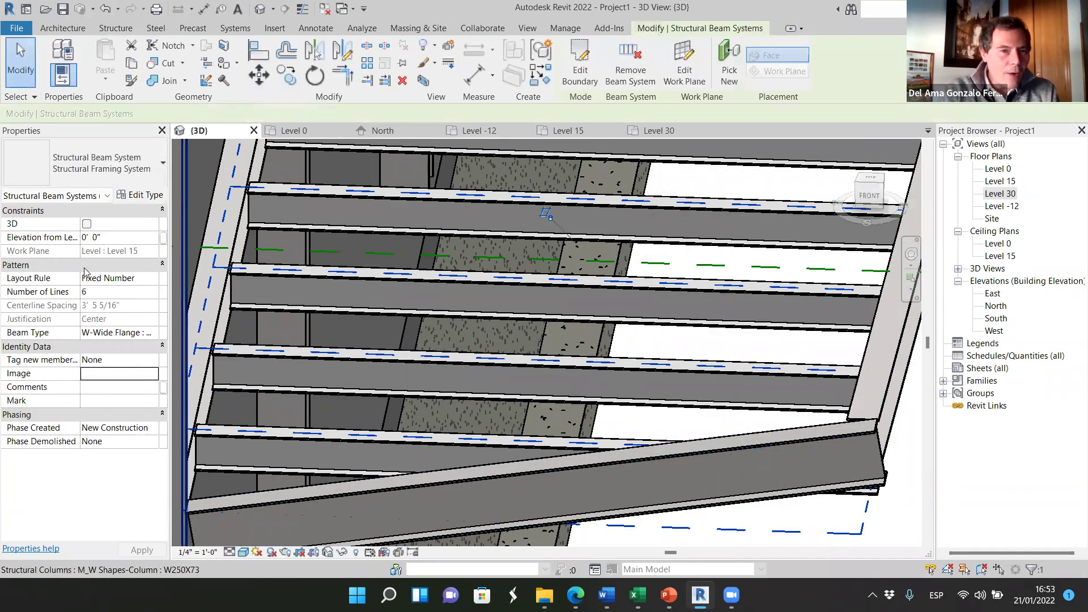
{"action": "left_click", "coordinate": [87, 224]}
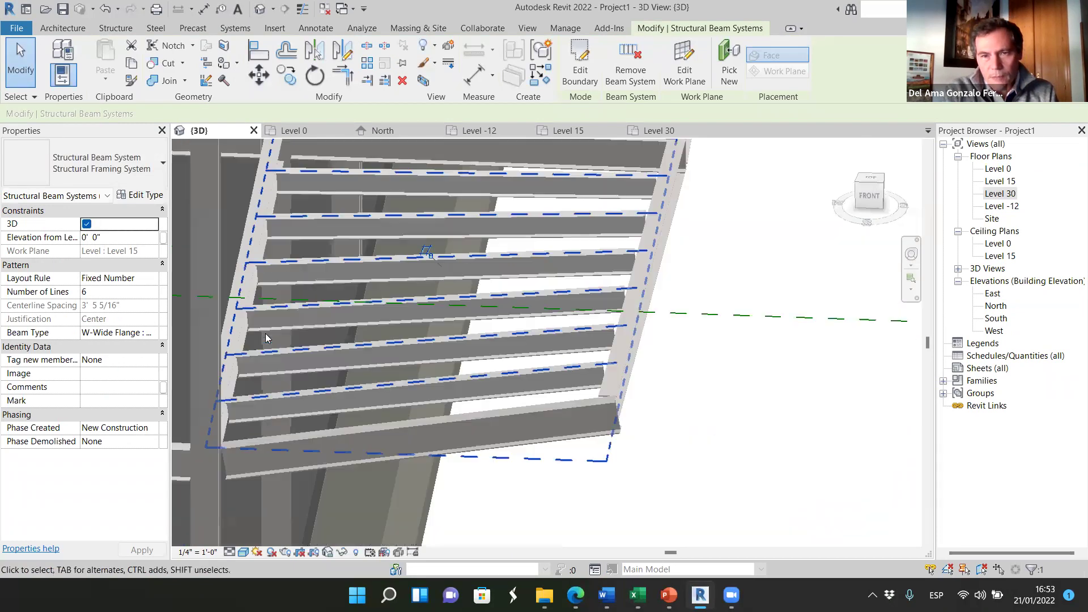
{"action": "scroll", "coordinate": [348, 352], "scroll_direction": "down", "scroll_amount": 3}
{"action": "left_click", "coordinate": [520, 418]}
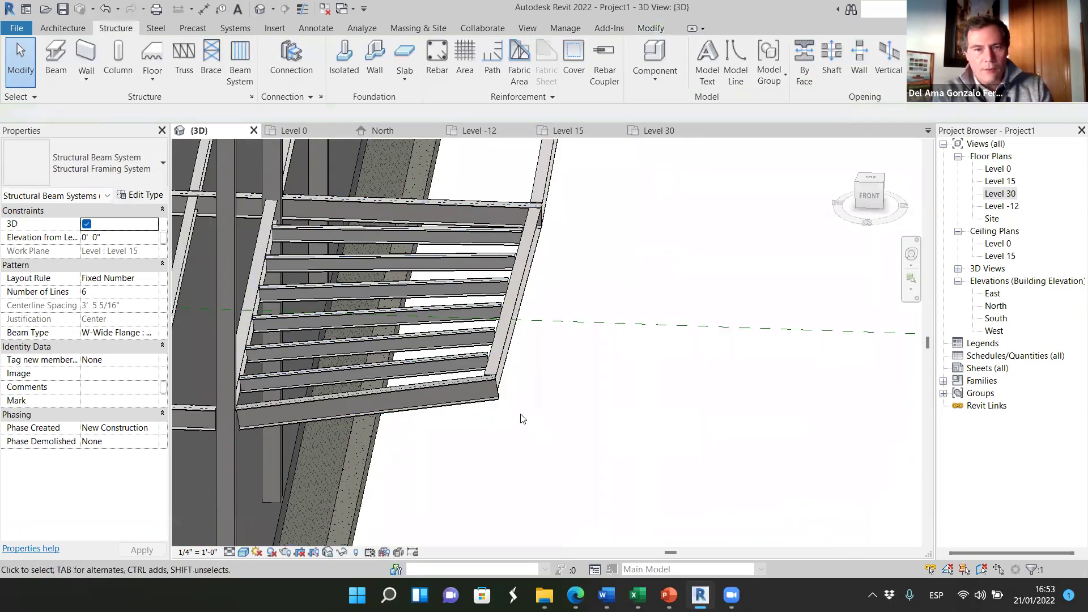
- Examine how the joists of the cantilever bay between grids E and F meet the sloped edge beam, and compare with the neighbouring bays
{"action": "middle_click_drag", "start_coordinate": [464, 369], "coordinate": [523, 430], "text": "shift"}
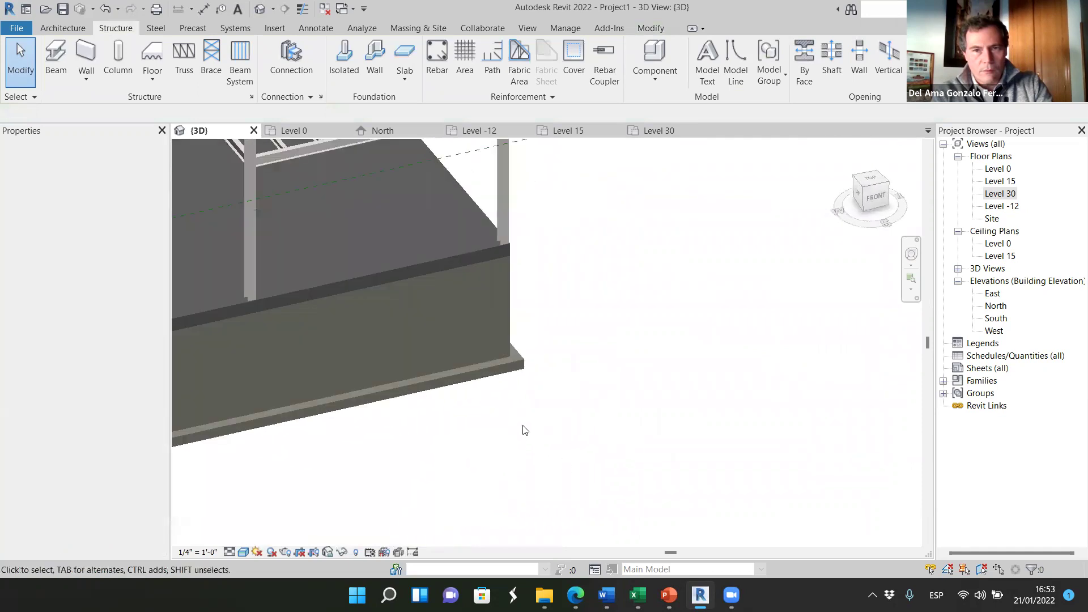
{"action": "scroll", "coordinate": [522, 429], "scroll_direction": "down", "scroll_amount": 3}
{"action": "scroll", "coordinate": [567, 255], "scroll_direction": "up", "scroll_amount": 5}
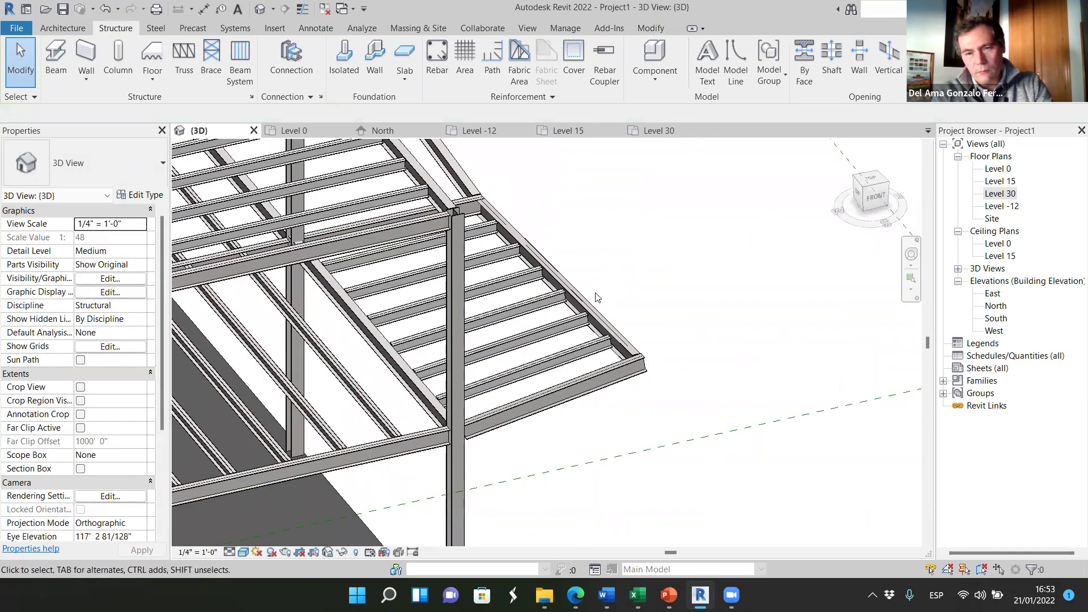
{"action": "scroll", "coordinate": [629, 386], "scroll_direction": "up", "scroll_amount": 2}
{"action": "scroll", "coordinate": [602, 351], "scroll_direction": "up", "scroll_amount": 2}
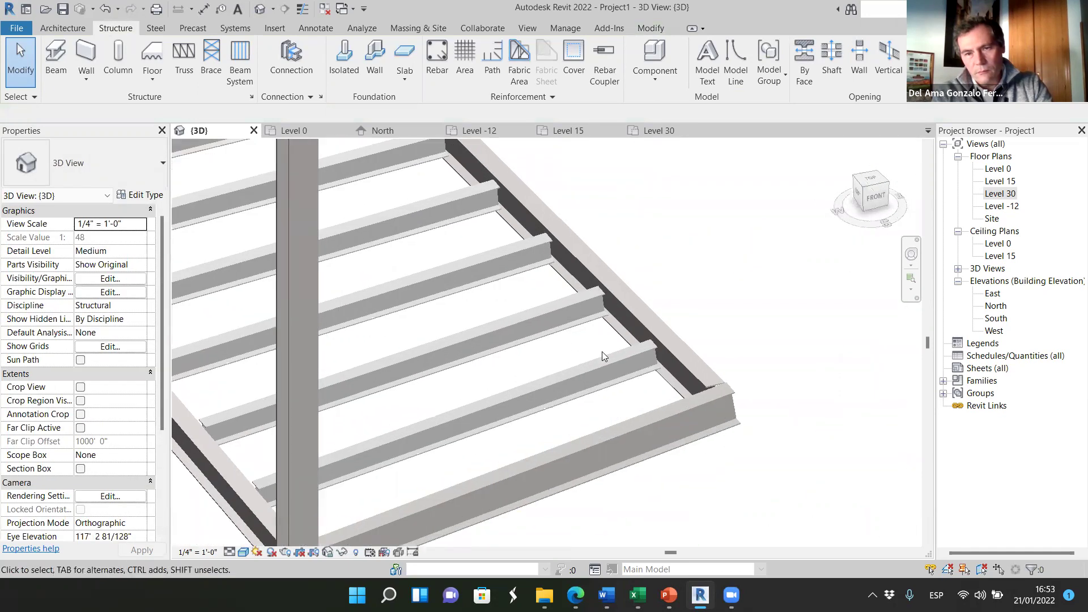
{"action": "middle_click_drag", "start_coordinate": [708, 316], "coordinate": [408, 329], "text": "shift"}
{"action": "scroll", "coordinate": [591, 275], "scroll_direction": "down", "scroll_amount": 8}
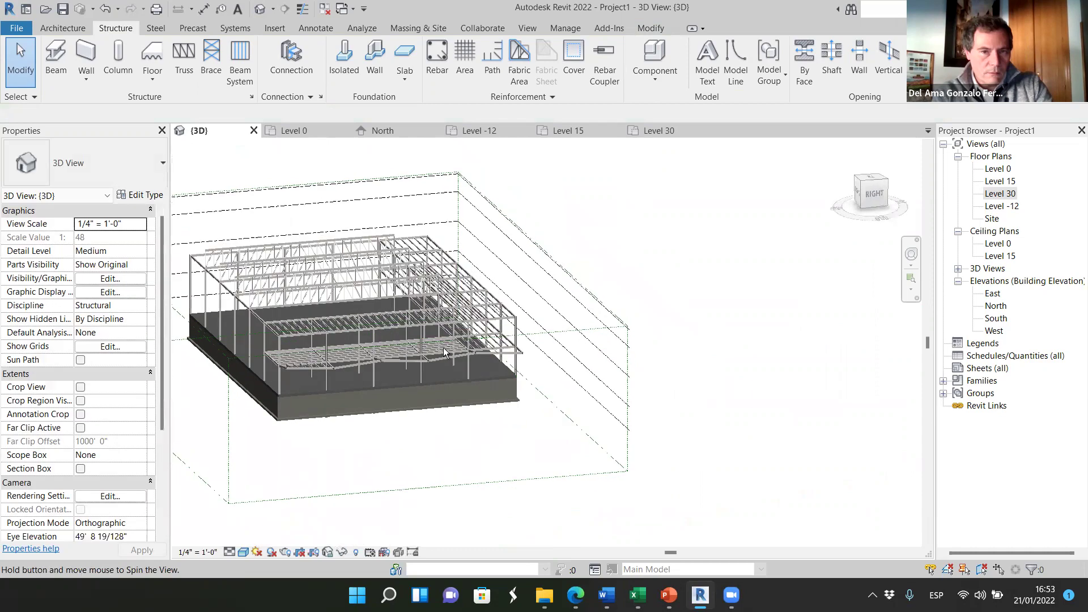
{"action": "scroll", "coordinate": [306, 397], "scroll_direction": "up", "scroll_amount": 6}
{"action": "scroll", "coordinate": [333, 403], "scroll_direction": "down", "scroll_amount": 6}
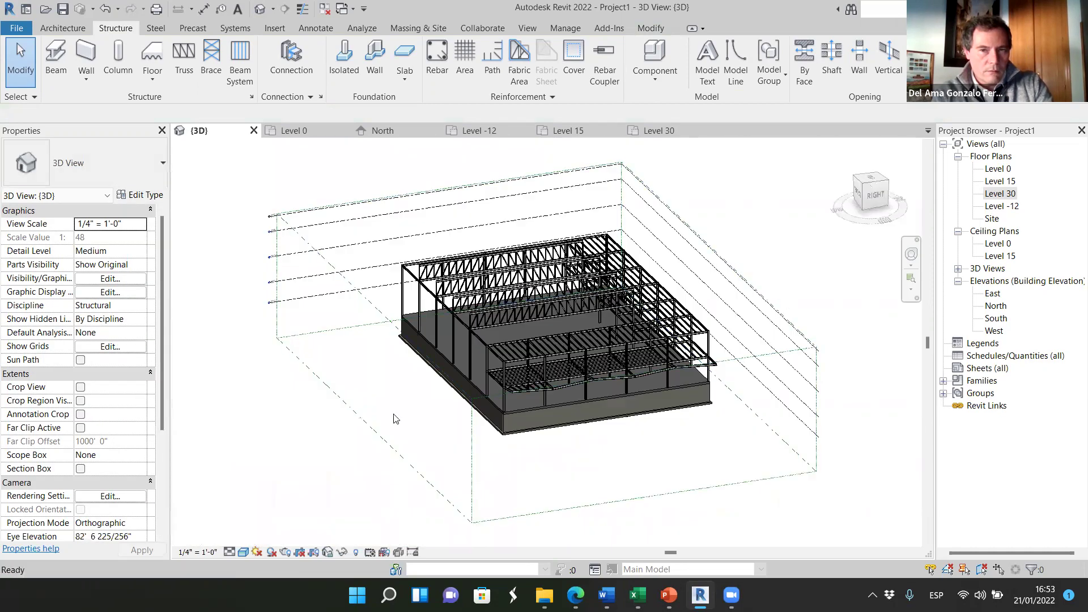
{"action": "scroll", "coordinate": [520, 342], "scroll_direction": "up", "scroll_amount": 6}
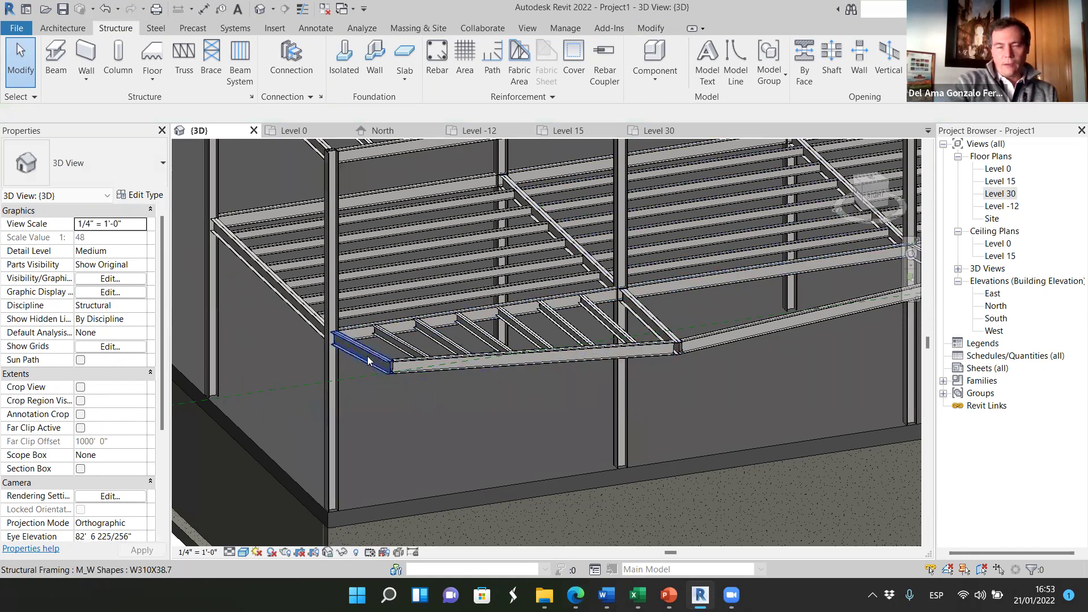
{"action": "scroll", "coordinate": [368, 360], "scroll_direction": "up", "scroll_amount": 2}
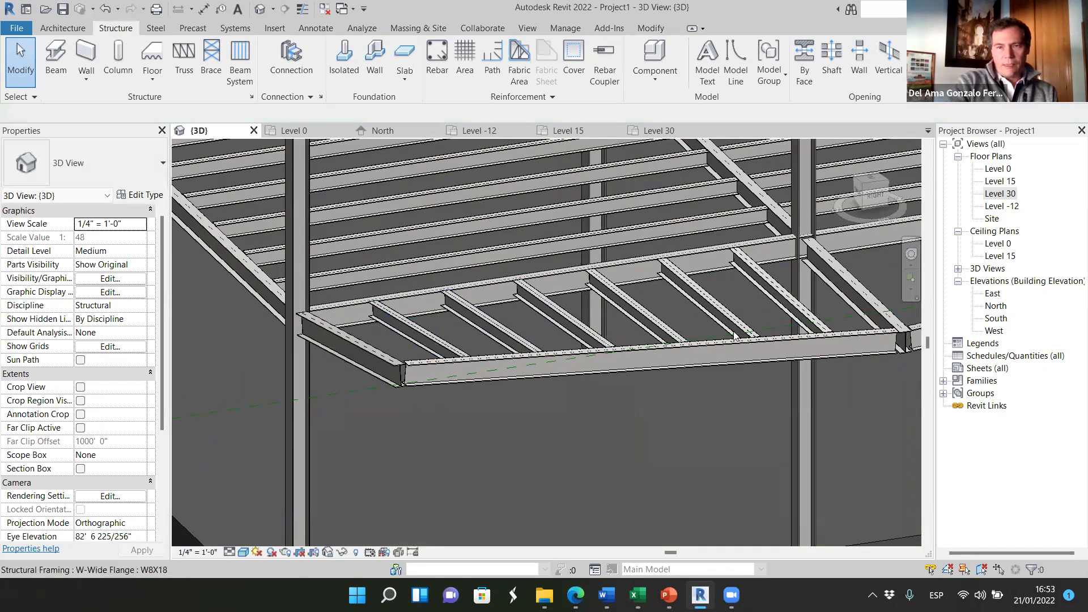
{"action": "scroll", "coordinate": [403, 330], "scroll_direction": "down", "scroll_amount": 5}
{"action": "middle_click_drag", "start_coordinate": [485, 364], "coordinate": [587, 327], "text": "shift"}
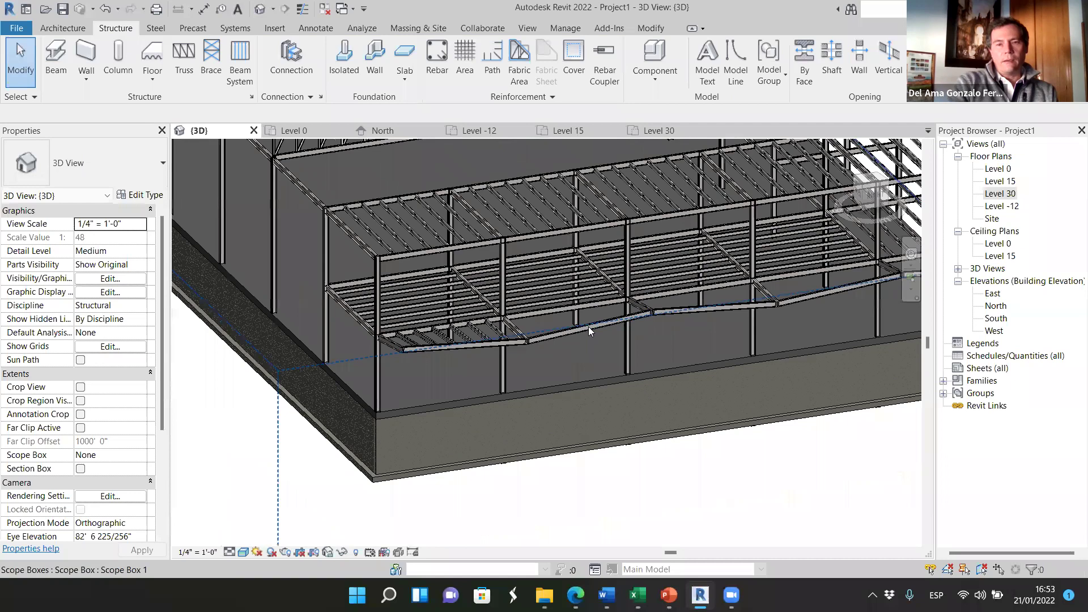
{"action": "scroll", "coordinate": [430, 373], "scroll_direction": "up", "scroll_amount": 2}
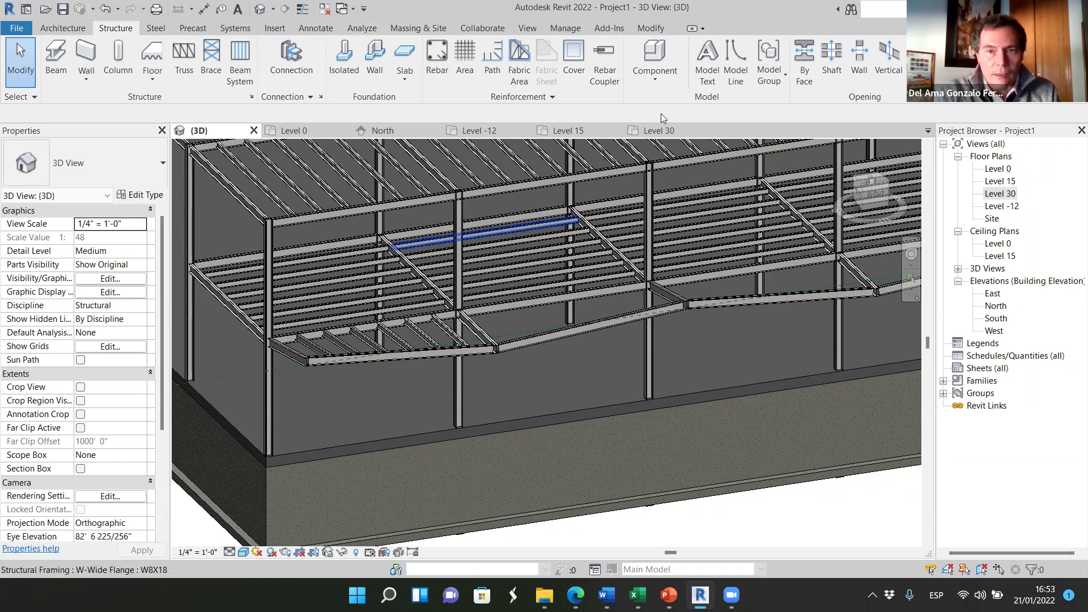
- In the Level 15 plan, place automatic systems of 6 W8X18 beams parallel to the lettered grids in the four cantilever bays between grids A and E
{"action": "left_click", "coordinate": [572, 131]}
{"action": "scroll", "coordinate": [399, 437], "scroll_direction": "down", "scroll_amount": 3}
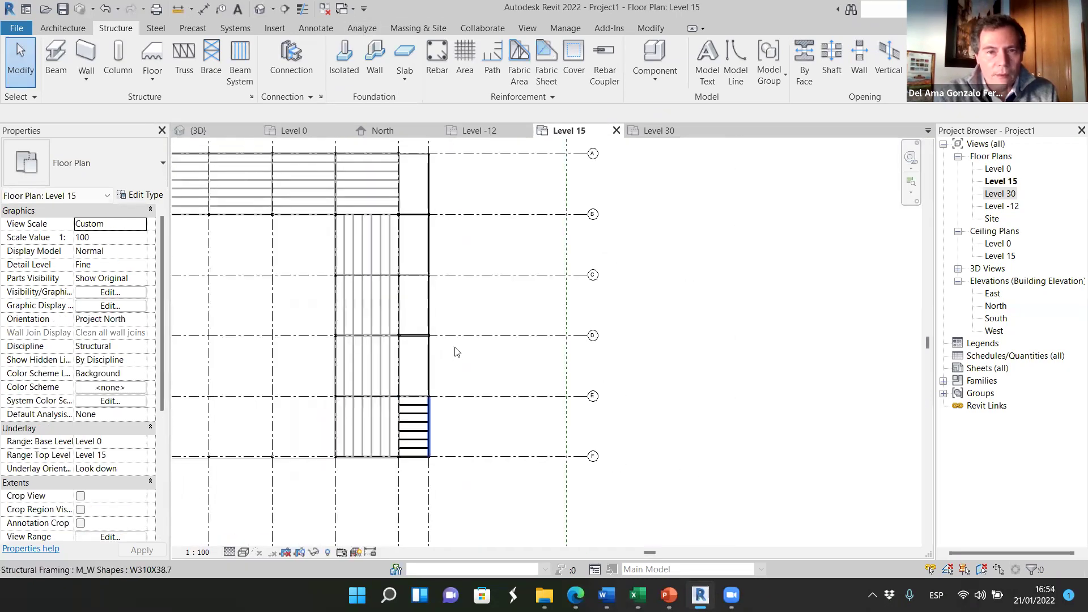
{"action": "left_click", "coordinate": [240, 63]}
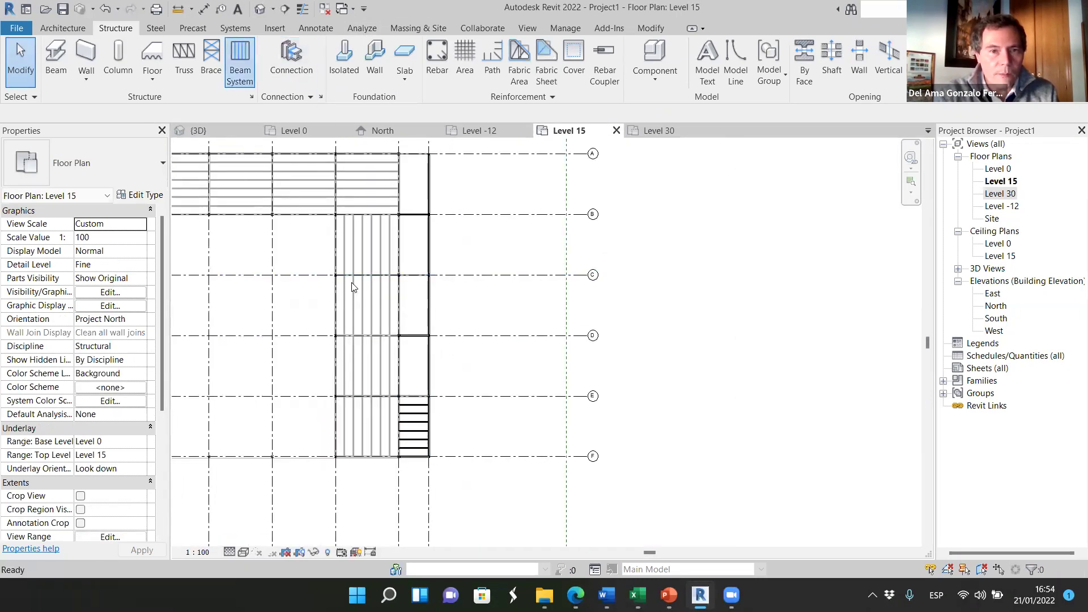
{"action": "scroll", "coordinate": [408, 340], "scroll_direction": "up", "scroll_amount": 3}
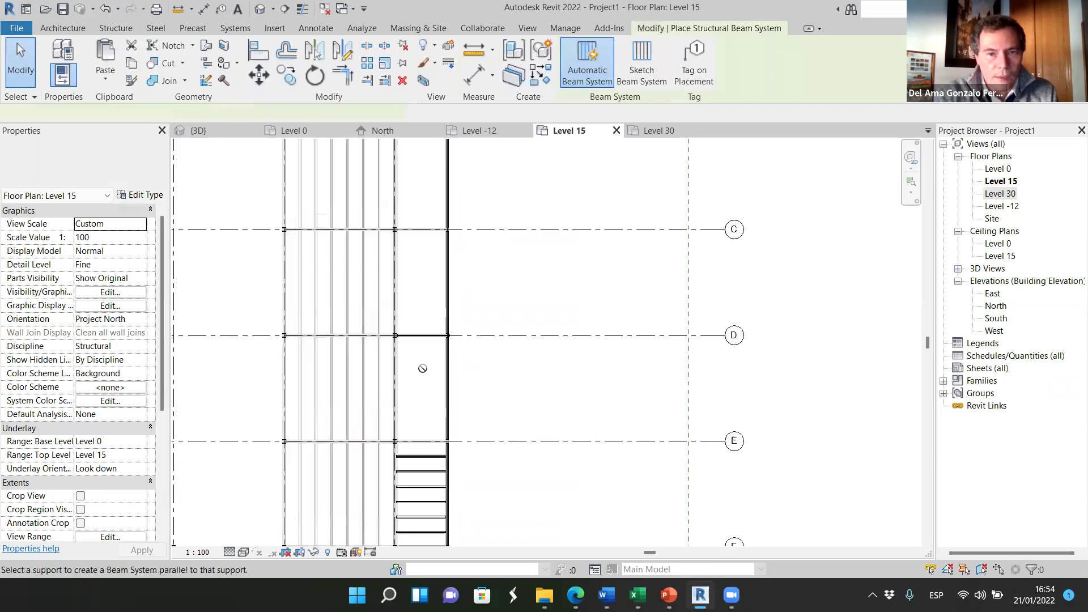
{"action": "left_click", "coordinate": [422, 334]}
{"action": "left_click", "coordinate": [422, 250]}
{"action": "scroll", "coordinate": [425, 244], "scroll_direction": "down", "scroll_amount": 2}
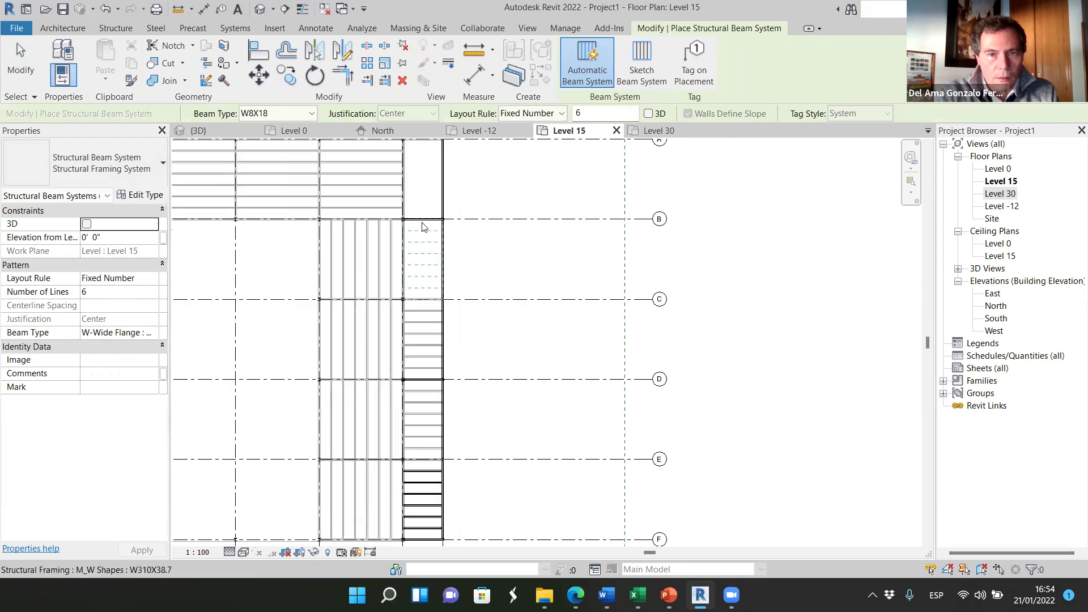
{"action": "scroll", "coordinate": [429, 349], "scroll_direction": "down", "scroll_amount": 2}
{"action": "scroll", "coordinate": [429, 247], "scroll_direction": "up", "scroll_amount": 2}
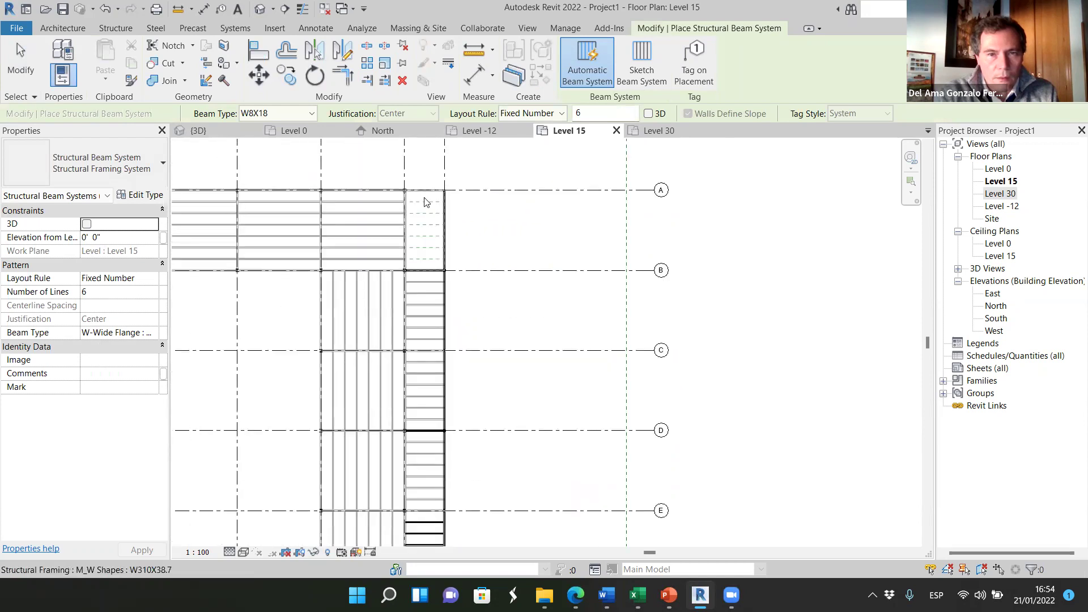
{"action": "scroll", "coordinate": [448, 213], "scroll_direction": "up", "scroll_amount": 4}
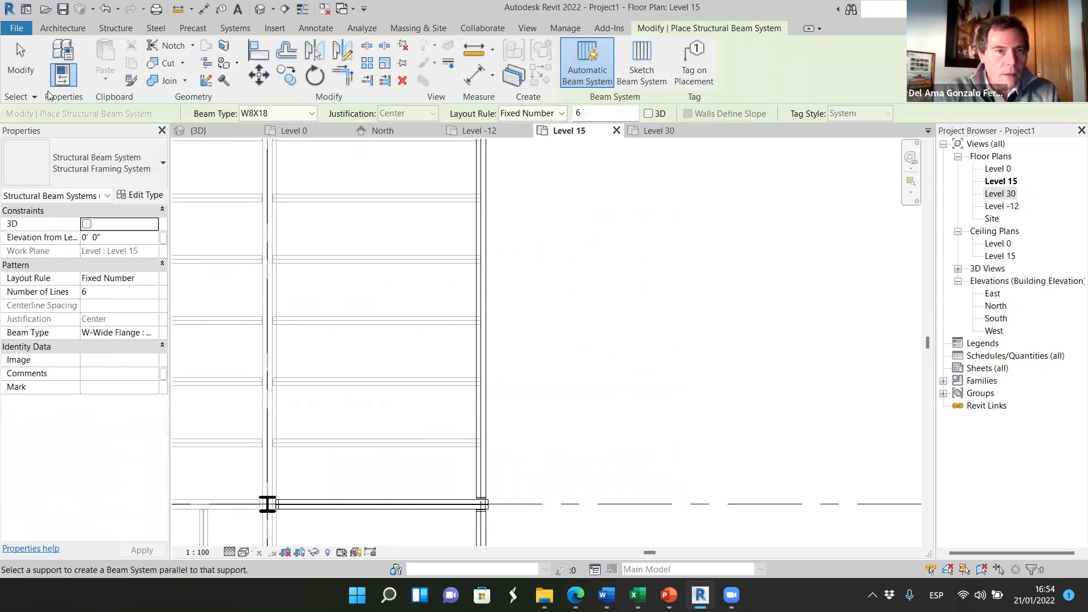
{"action": "key", "text": "Escape"}
{"action": "key", "text": "Escape"}
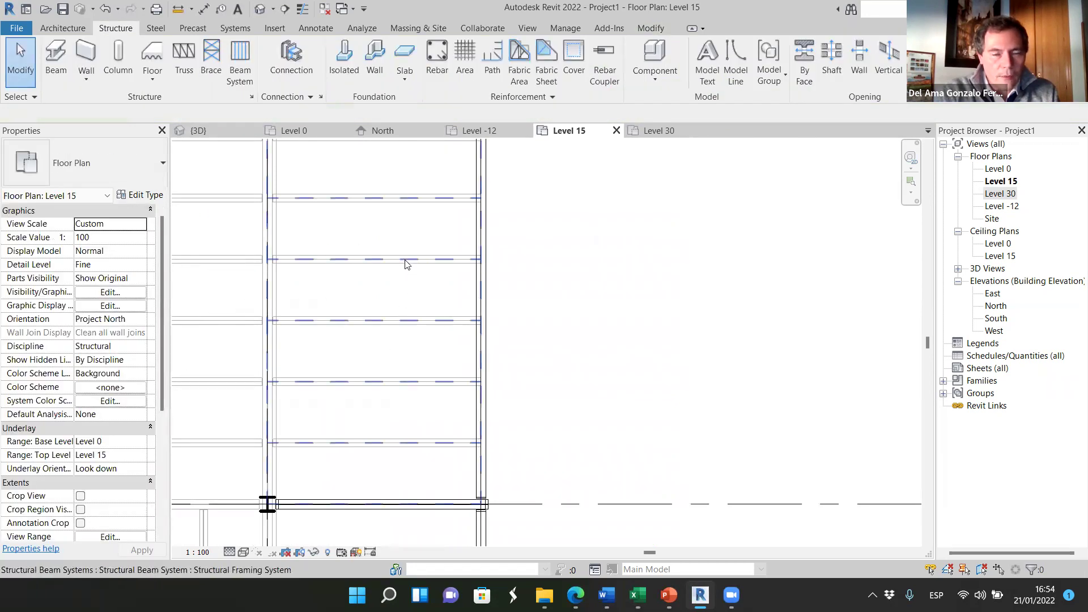
- Enable the 3D option for the beam systems in the cantilever bays between grids A and E, and deselect them
{"action": "left_click", "coordinate": [405, 263]}
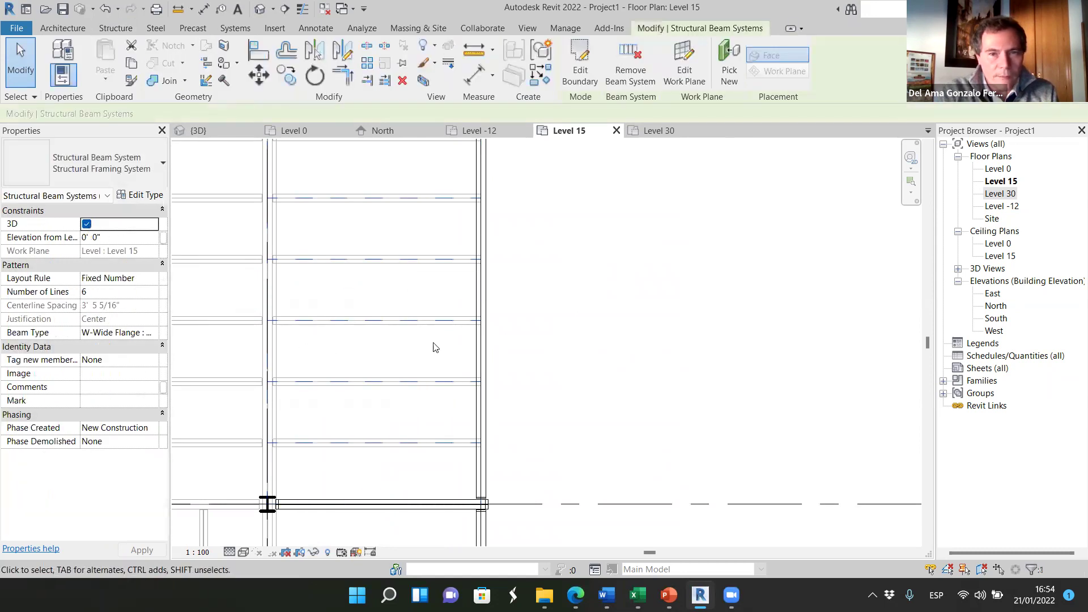
{"action": "scroll", "coordinate": [435, 347], "scroll_direction": "down", "scroll_amount": 3}
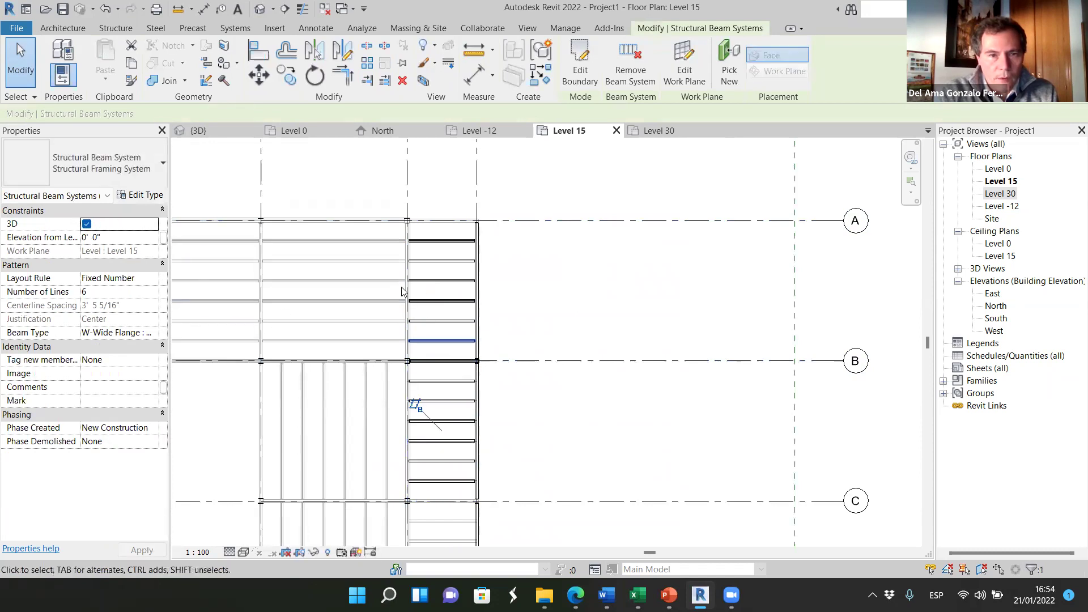
{"action": "scroll", "coordinate": [404, 291], "scroll_direction": "down", "scroll_amount": 2}
{"action": "left_click", "coordinate": [88, 224]}
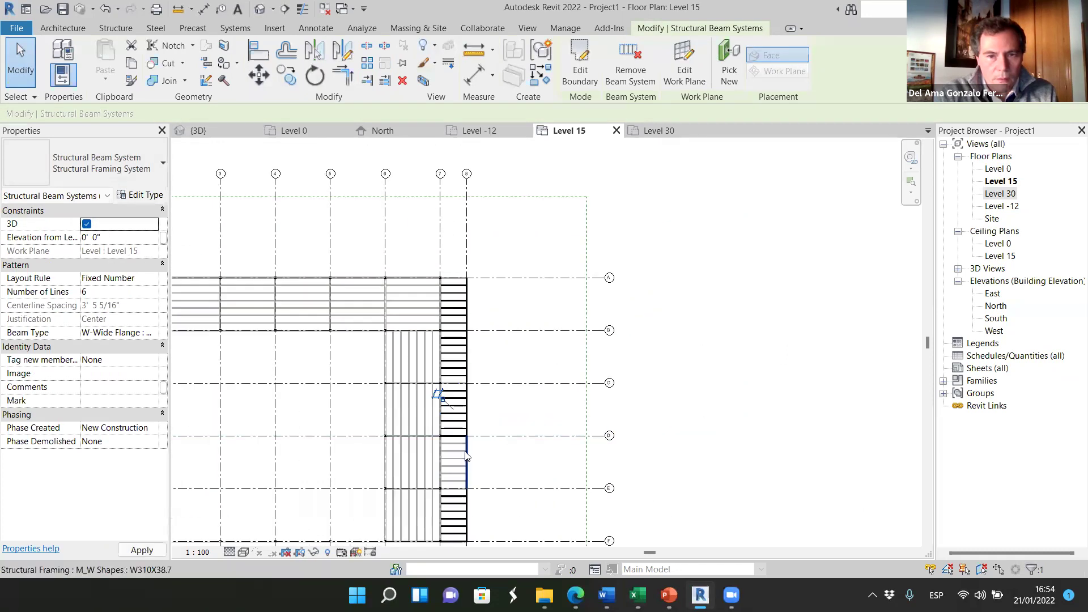
{"action": "scroll", "coordinate": [438, 457], "scroll_direction": "up", "scroll_amount": 2}
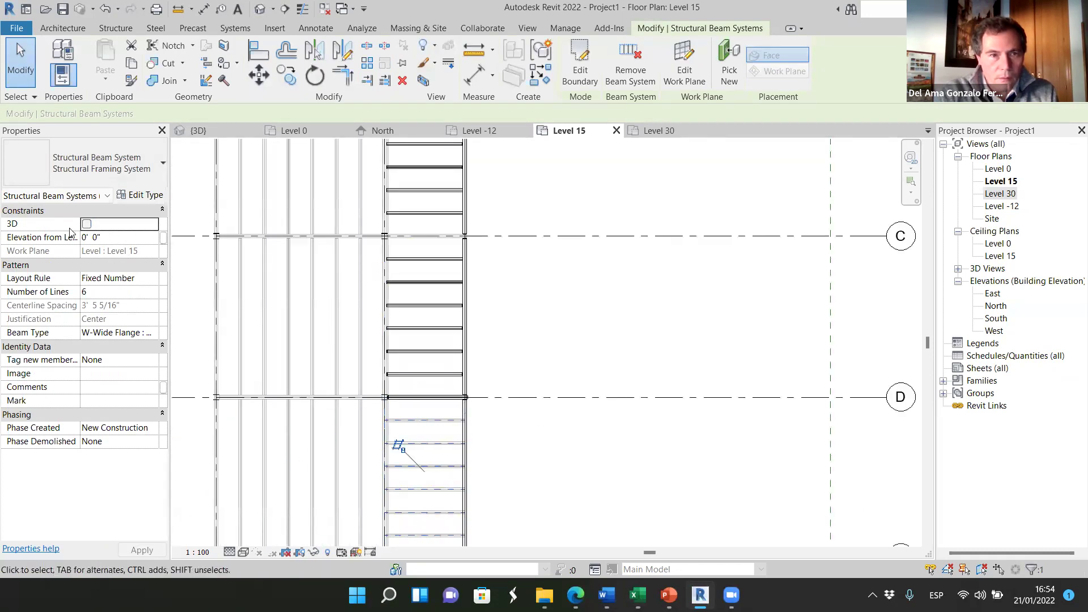
{"action": "scroll", "coordinate": [547, 266], "scroll_direction": "down", "scroll_amount": 2}
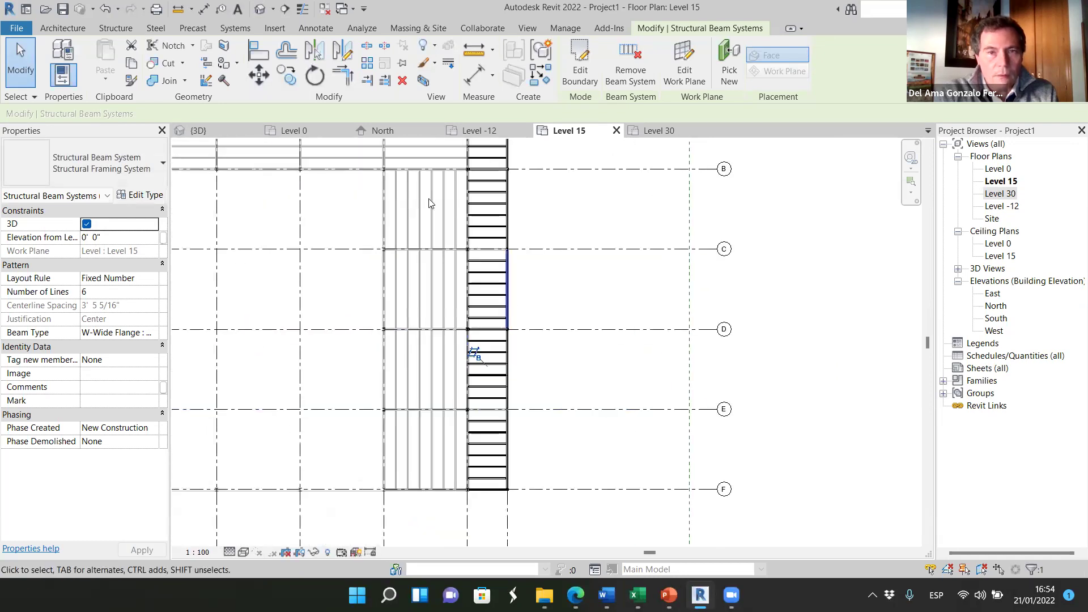
{"action": "left_click", "coordinate": [335, 224]}
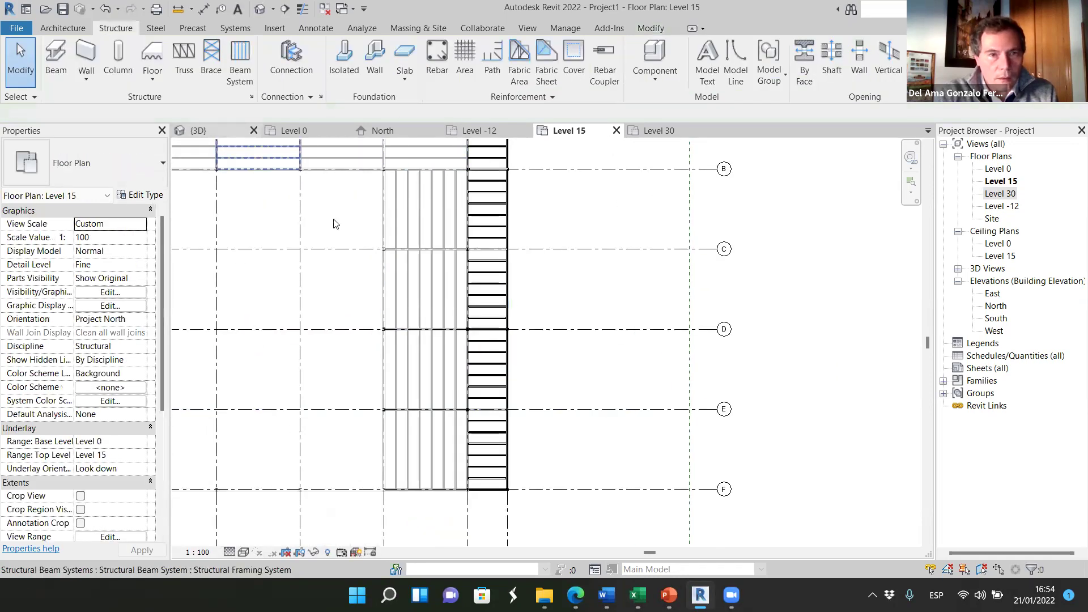
- In the 3D view, examine how the joists of all cantilever bays follow the zigzag edge beams
{"action": "key", "text": "ctrl+Tab"}
{"action": "scroll", "coordinate": [500, 387], "scroll_direction": "down", "scroll_amount": 2}
{"action": "middle_click_drag", "start_coordinate": [500, 387], "coordinate": [352, 298], "text": "shift"}
{"action": "scroll", "coordinate": [494, 321], "scroll_direction": "up", "scroll_amount": 2}
{"action": "scroll", "coordinate": [616, 264], "scroll_direction": "up", "scroll_amount": 5}
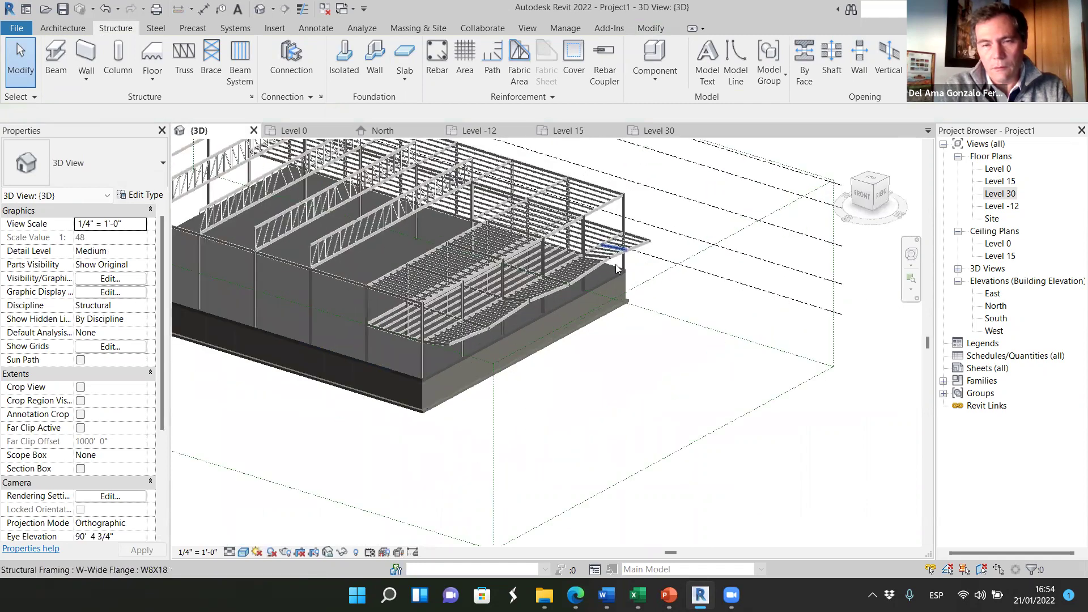
{"action": "scroll", "coordinate": [488, 353], "scroll_direction": "up", "scroll_amount": 6}
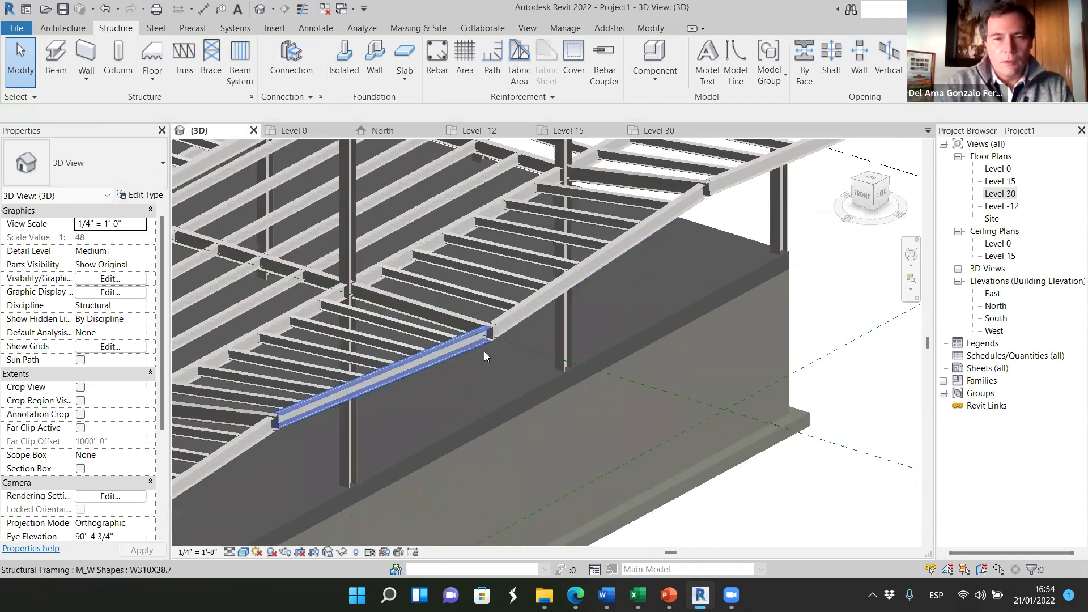
{"action": "scroll", "coordinate": [536, 303], "scroll_direction": "down", "scroll_amount": 8}
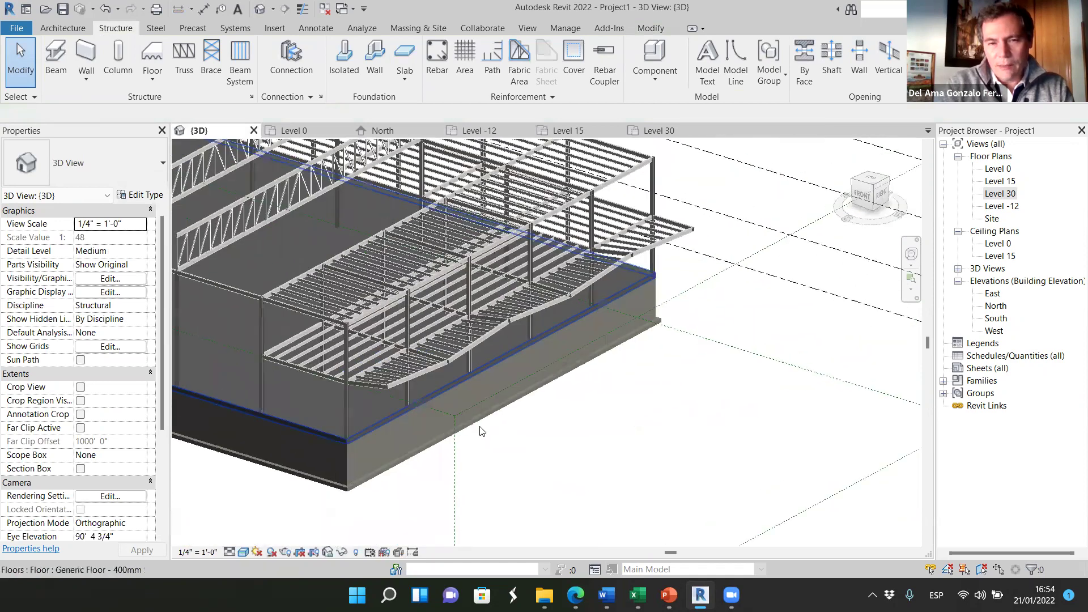
{"action": "scroll", "coordinate": [624, 371], "scroll_direction": "down", "scroll_amount": 5}
{"action": "scroll", "coordinate": [656, 368], "scroll_direction": "up", "scroll_amount": 5}
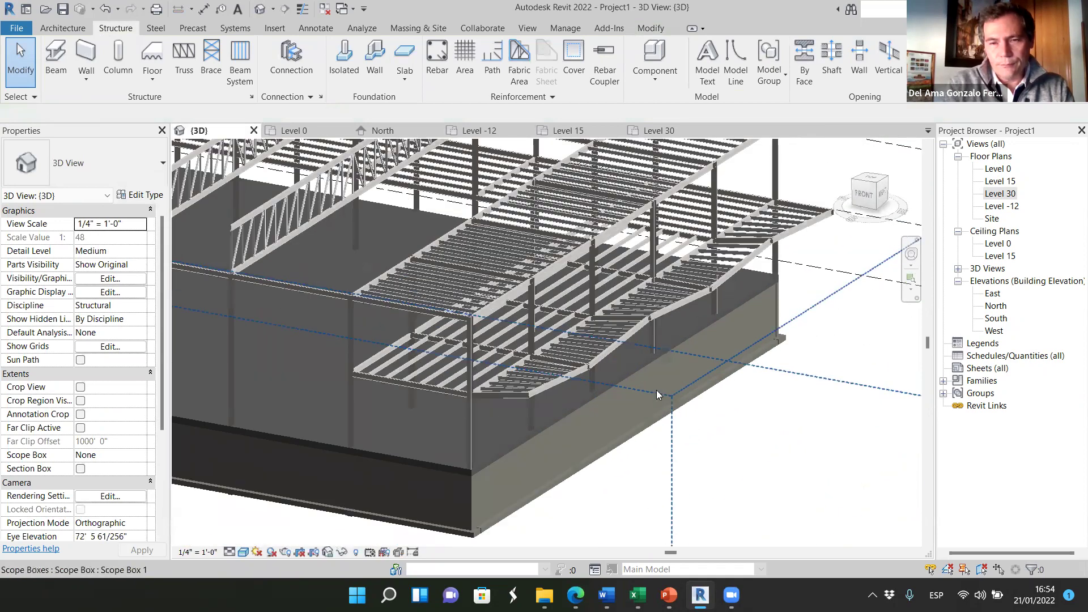
{"action": "scroll", "coordinate": [536, 364], "scroll_direction": "down", "scroll_amount": 3}
{"action": "scroll", "coordinate": [498, 360], "scroll_direction": "up", "scroll_amount": 7}
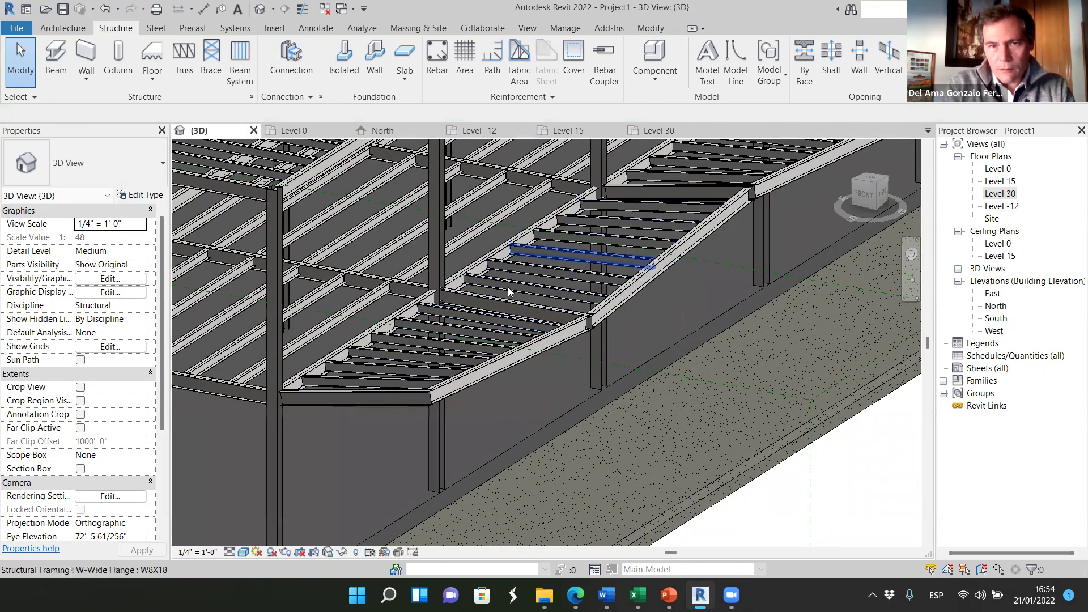
- Examine the cantilever bay between grids A and B and how its joists meet the grid 7 beam opposite the interior joists
{"action": "scroll", "coordinate": [376, 324], "scroll_direction": "down", "scroll_amount": 8}
{"action": "middle_click_drag", "start_coordinate": [545, 375], "coordinate": [567, 374], "text": "shift"}
{"action": "scroll", "coordinate": [734, 323], "scroll_direction": "up", "scroll_amount": 6}
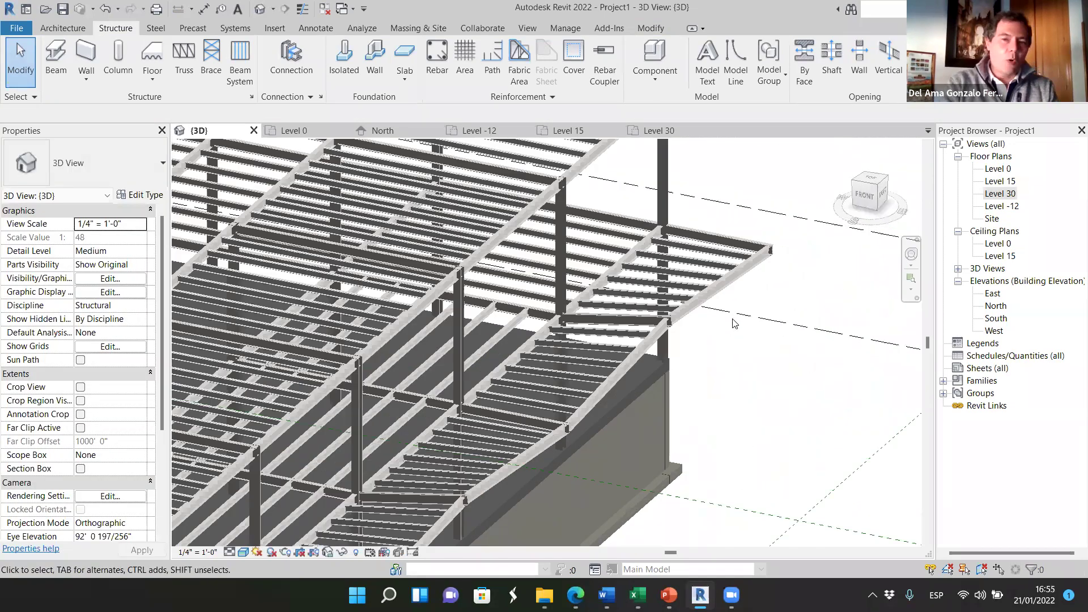
{"action": "scroll", "coordinate": [644, 248], "scroll_direction": "down", "scroll_amount": 6}
{"action": "scroll", "coordinate": [641, 274], "scroll_direction": "up", "scroll_amount": 5}
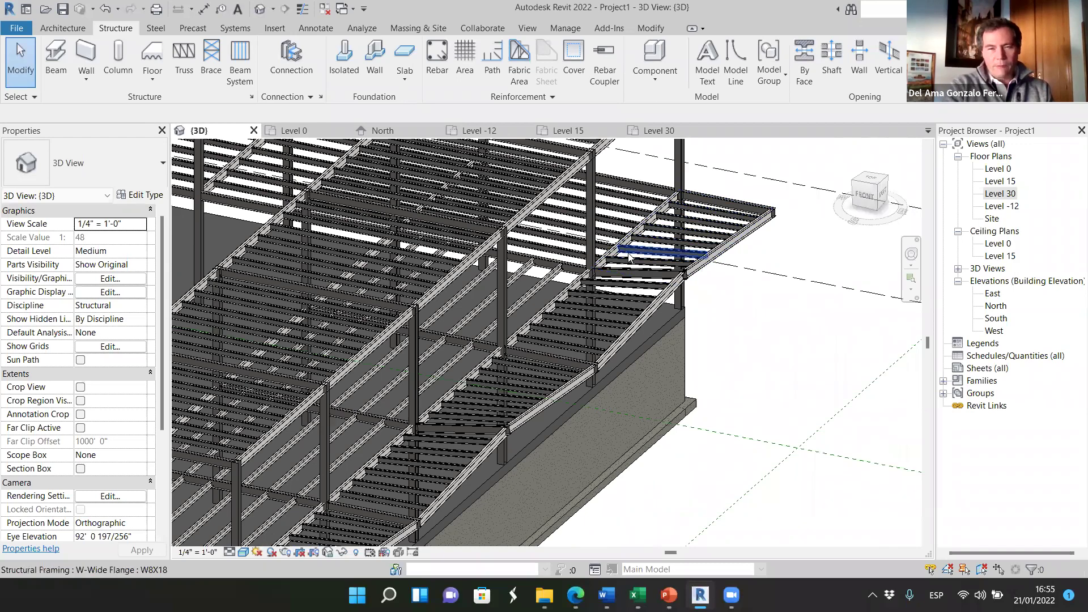
{"action": "scroll", "coordinate": [629, 257], "scroll_direction": "down", "scroll_amount": 7}
{"action": "mouse_move", "coordinate": [615, 346]}
{"action": "middle_mouse_down", "text": "shift"}
{"action": "mouse_move", "coordinate": [595, 359]}
{"action": "mouse_move", "coordinate": [541, 284]}
{"action": "mouse_move", "coordinate": [639, 333]}
{"action": "mouse_move", "coordinate": [618, 317]}
{"action": "mouse_move", "coordinate": [622, 348]}
{"action": "middle_mouse_up", "text": "shift"}
{"action": "right_click", "coordinate": [621, 347]}
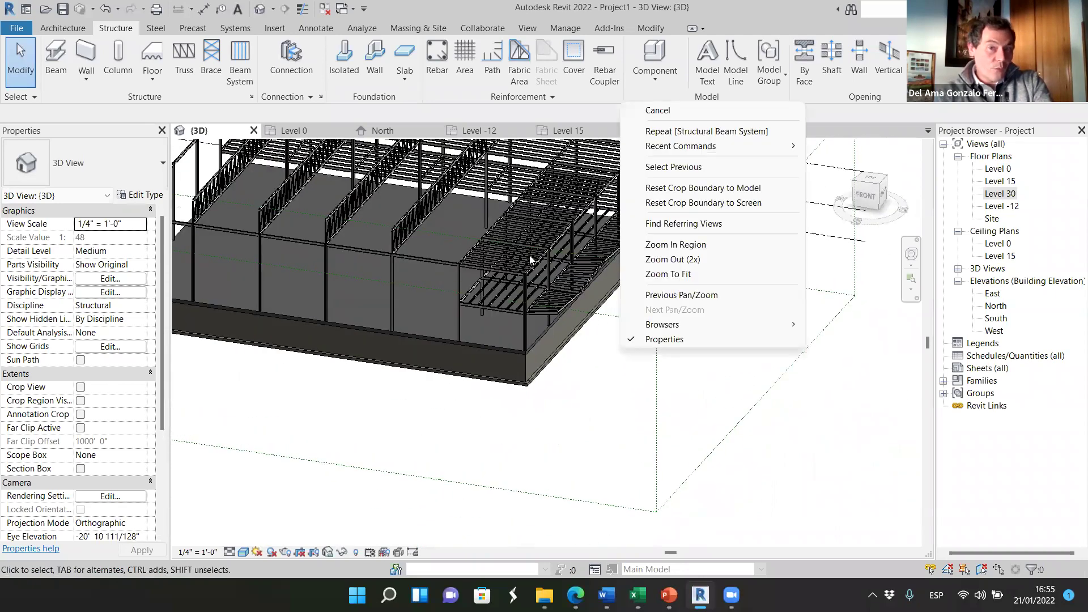
{"action": "left_click", "coordinate": [570, 395]}
{"action": "scroll", "coordinate": [490, 272], "scroll_direction": "up", "scroll_amount": 8}
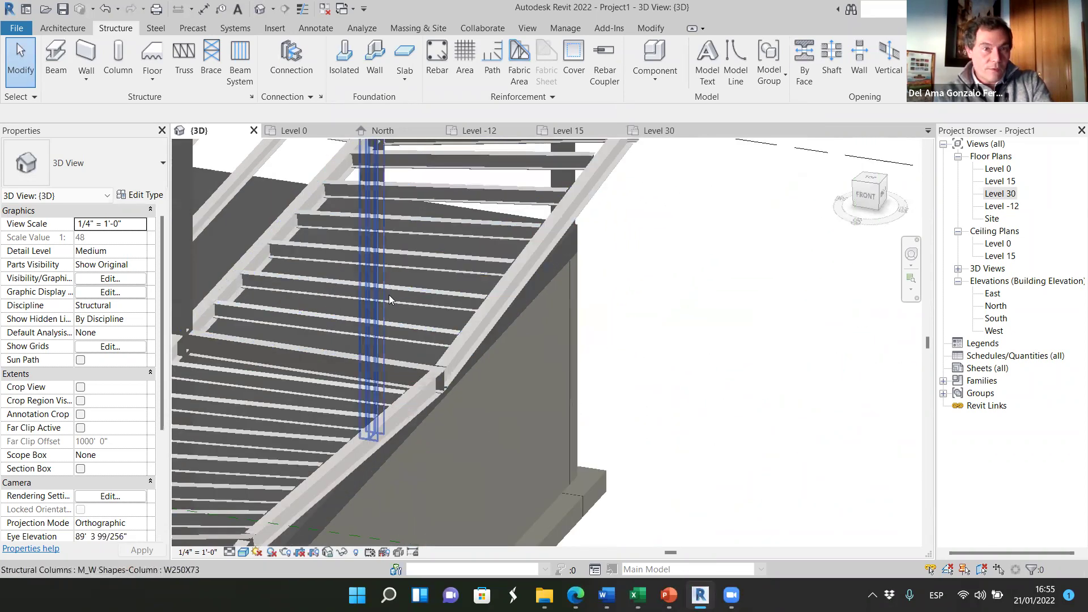
{"action": "scroll", "coordinate": [471, 325], "scroll_direction": "down", "scroll_amount": 5}
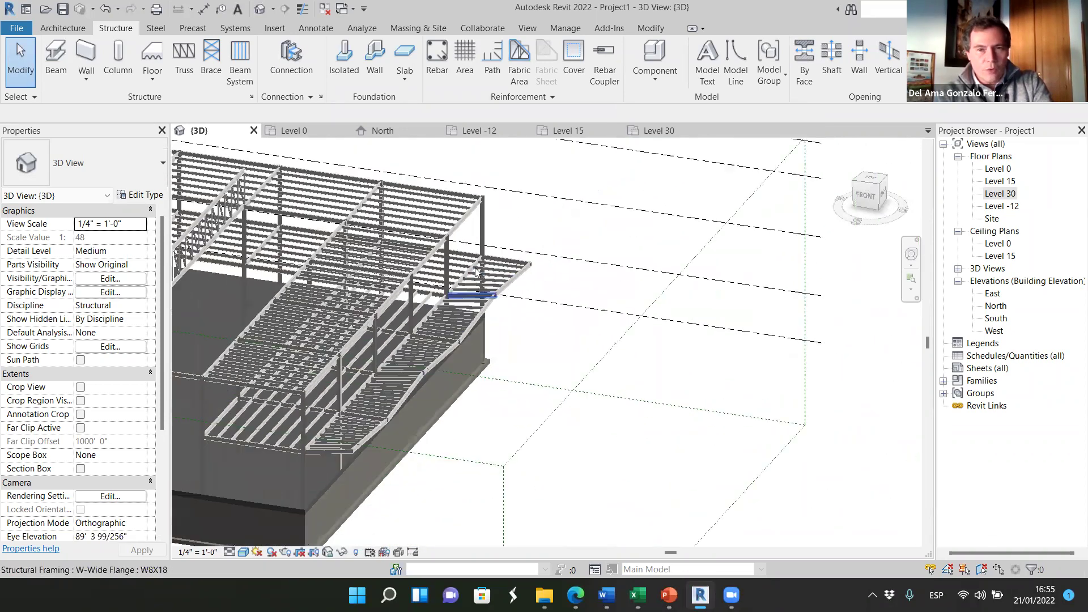
{"action": "scroll", "coordinate": [476, 272], "scroll_direction": "up", "scroll_amount": 5}
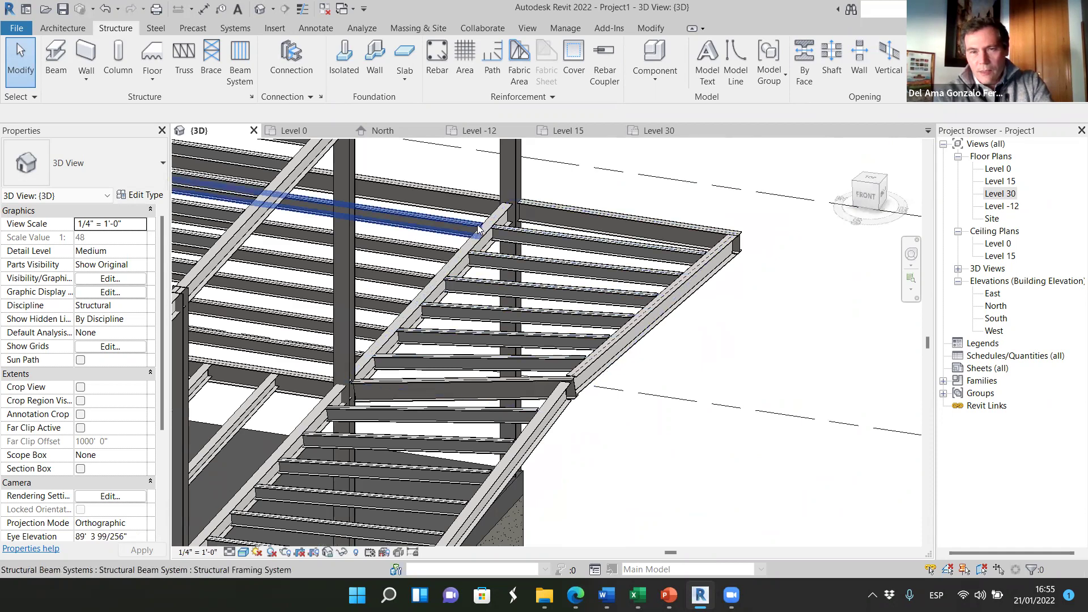
{"action": "scroll", "coordinate": [470, 227], "scroll_direction": "up", "scroll_amount": 3}
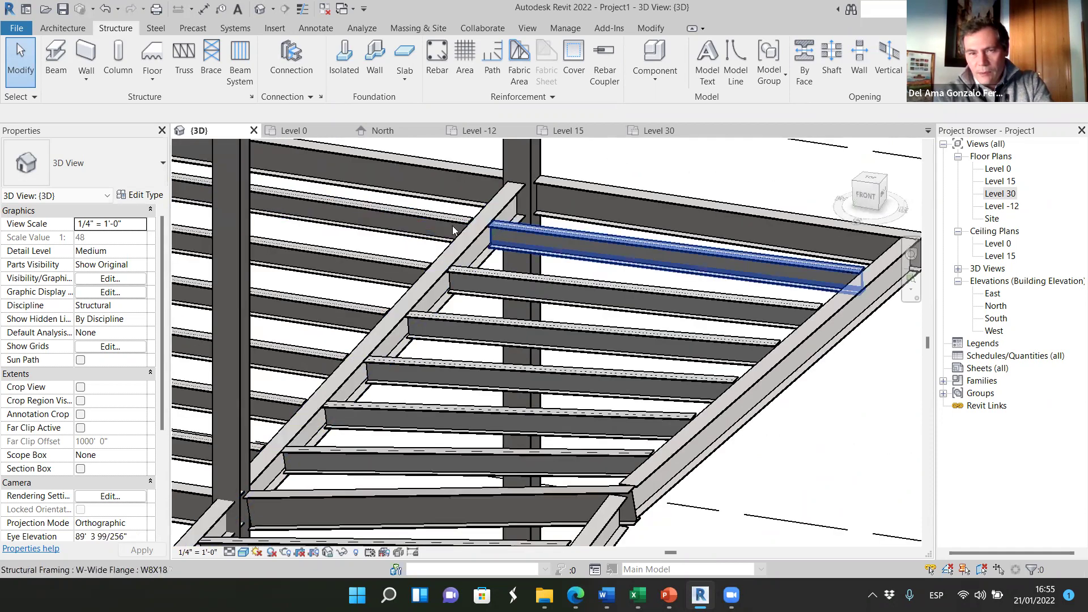
- In the Level 15 plan, compare the joist ends on both sides of the grid 7 beam near grid A
{"action": "left_click", "coordinate": [567, 130]}
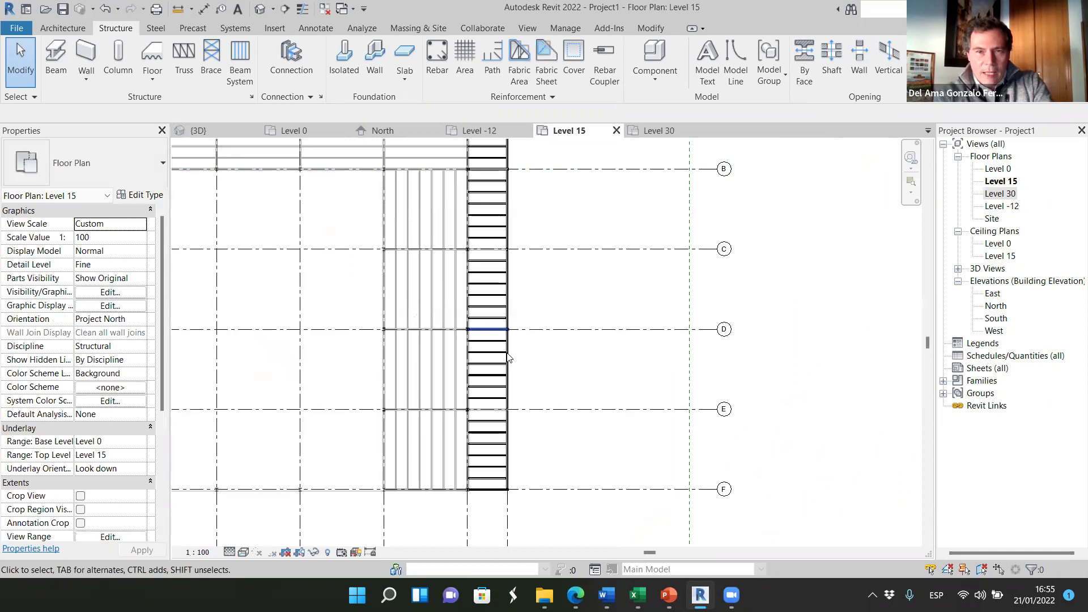
{"action": "scroll", "coordinate": [495, 231], "scroll_direction": "up", "scroll_amount": 4}
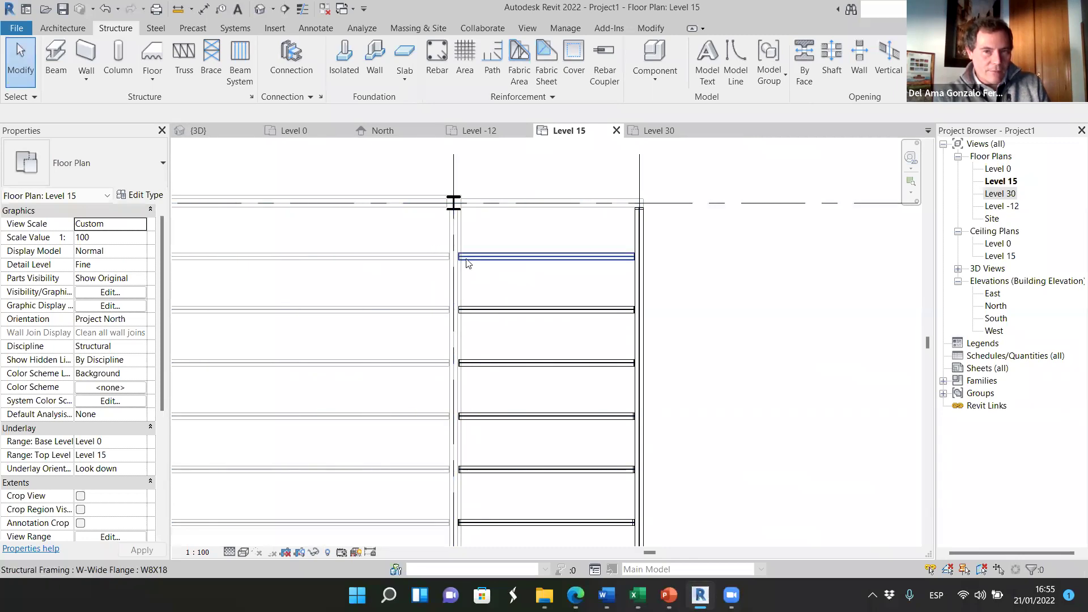
{"action": "scroll", "coordinate": [447, 260], "scroll_direction": "up", "scroll_amount": 3}
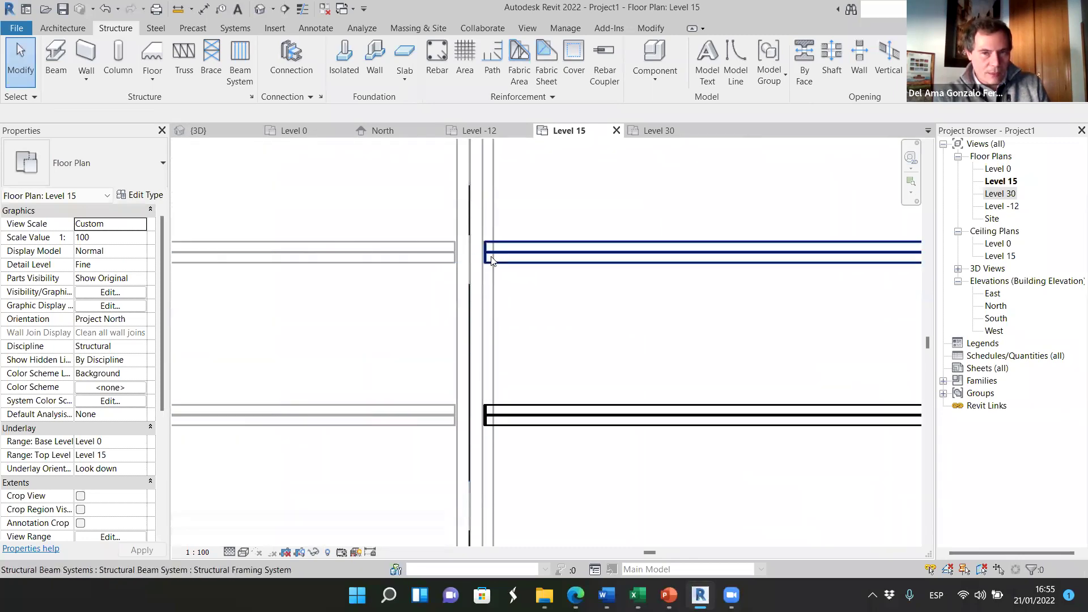
{"action": "scroll", "coordinate": [467, 236], "scroll_direction": "down", "scroll_amount": 5}
{"action": "scroll", "coordinate": [532, 327], "scroll_direction": "down", "scroll_amount": 5}
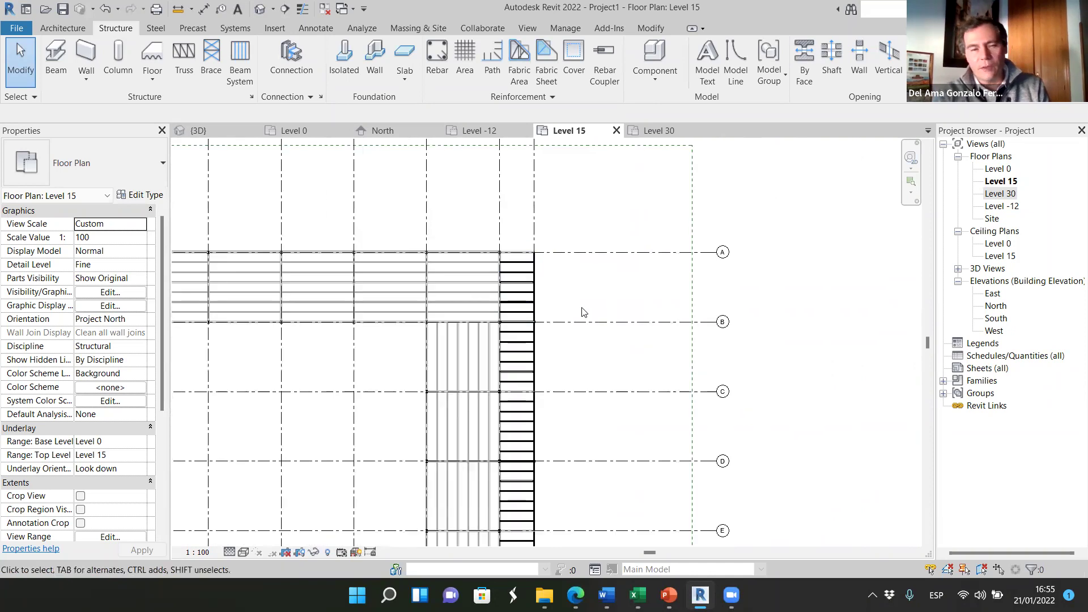
- Change the beam direction of the beam system between grids 6-7 and B-C to run parallel to grid B, and deselect it
{"action": "scroll", "coordinate": [491, 252], "scroll_direction": "up", "scroll_amount": 2}
{"action": "scroll", "coordinate": [470, 505], "scroll_direction": "up", "scroll_amount": 2}
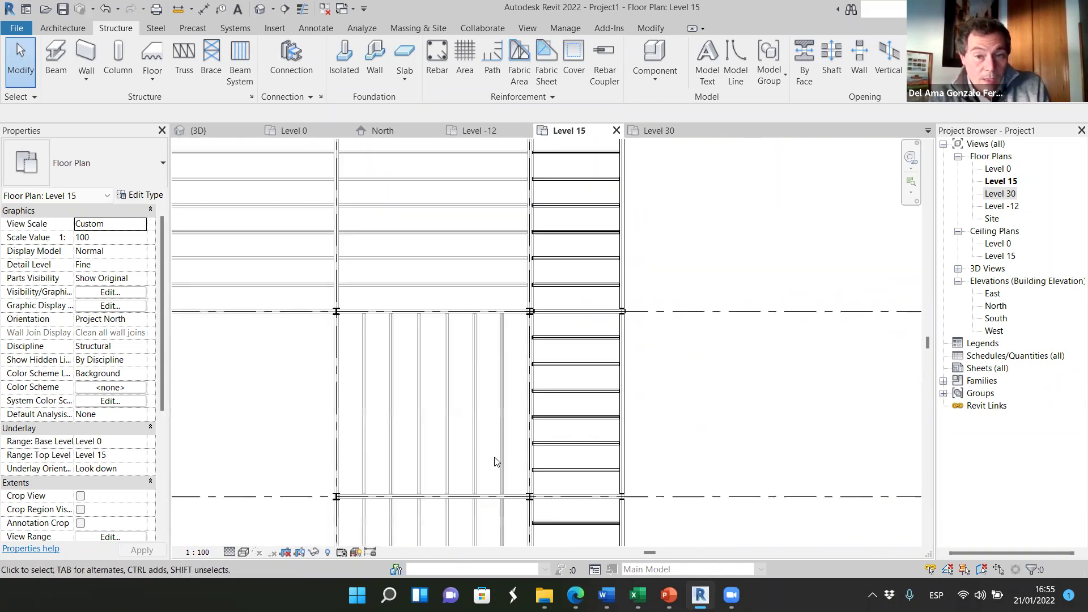
{"action": "left_click", "coordinate": [507, 402]}
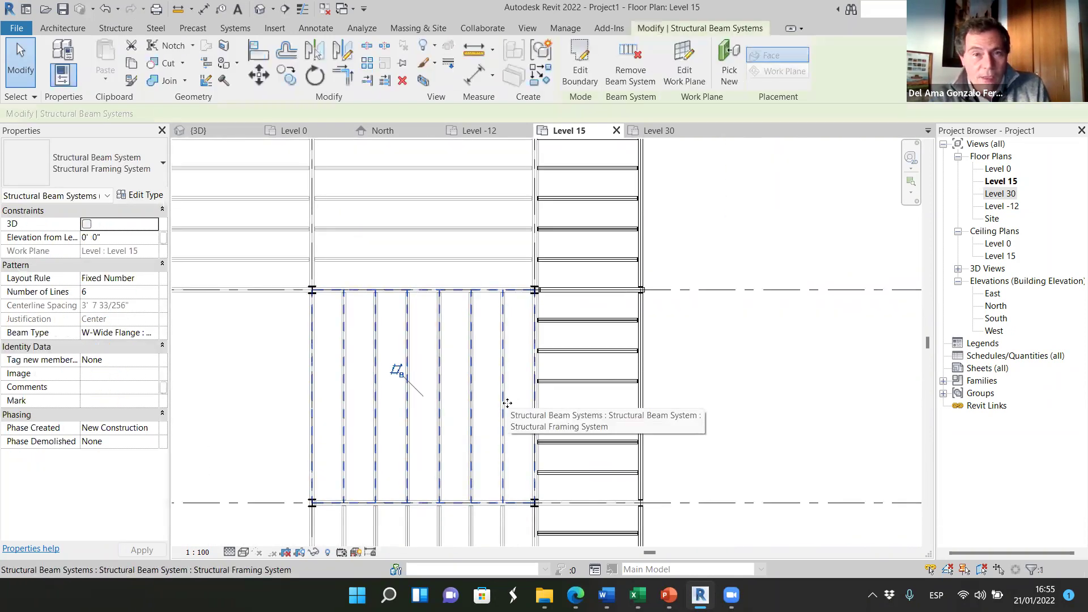
{"action": "left_click", "coordinate": [583, 67]}
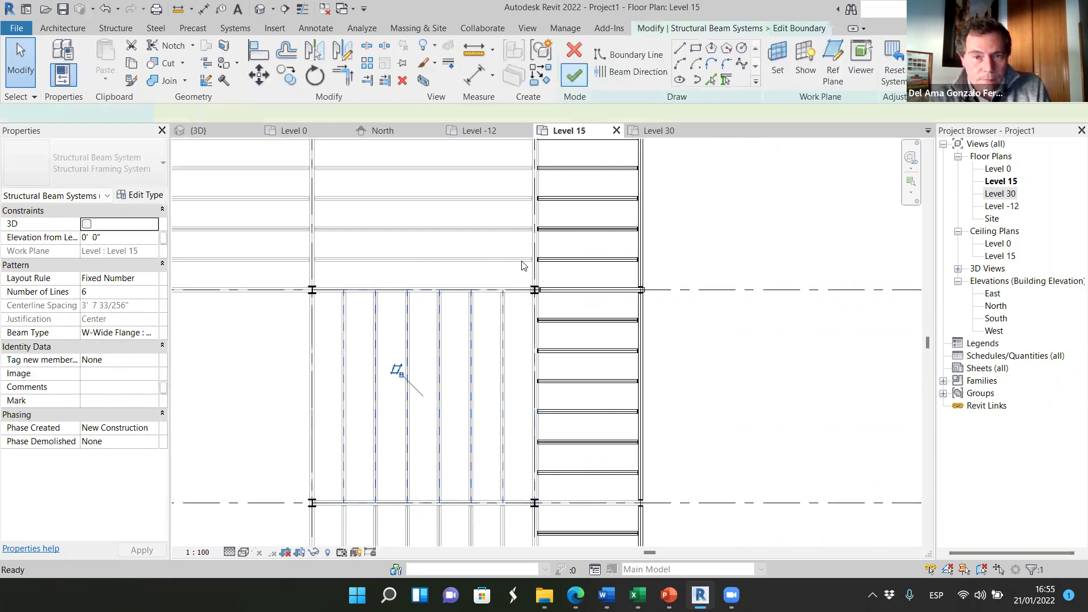
{"action": "left_click", "coordinate": [618, 72]}
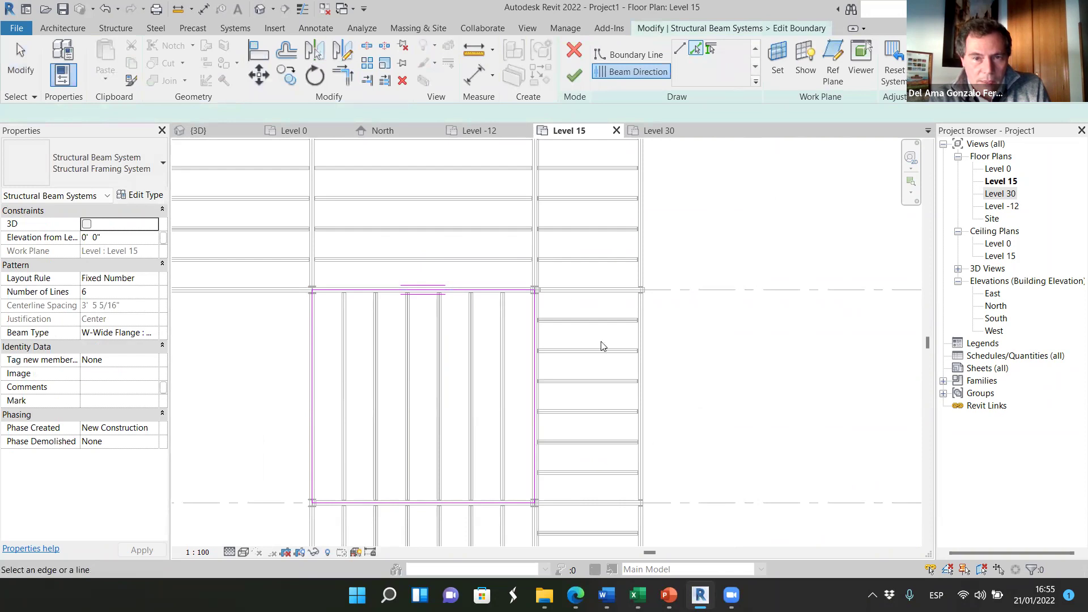
{"action": "left_click", "coordinate": [574, 75]}
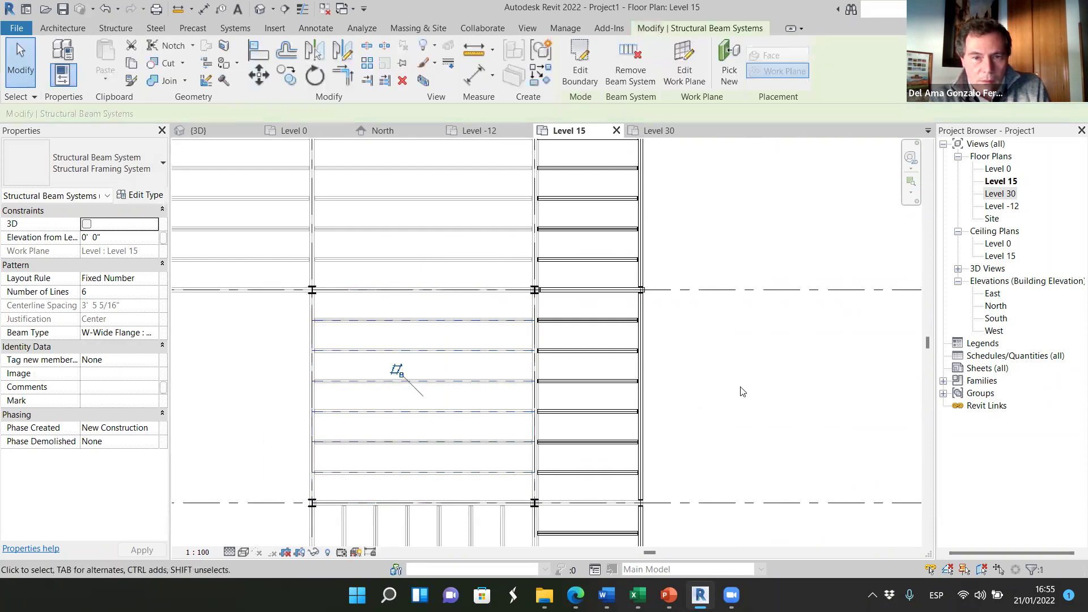
{"action": "key", "text": "Escape"}
{"action": "scroll", "coordinate": [468, 333], "scroll_direction": "down", "scroll_amount": 2}
{"action": "scroll", "coordinate": [468, 332], "scroll_direction": "up", "scroll_amount": 1}
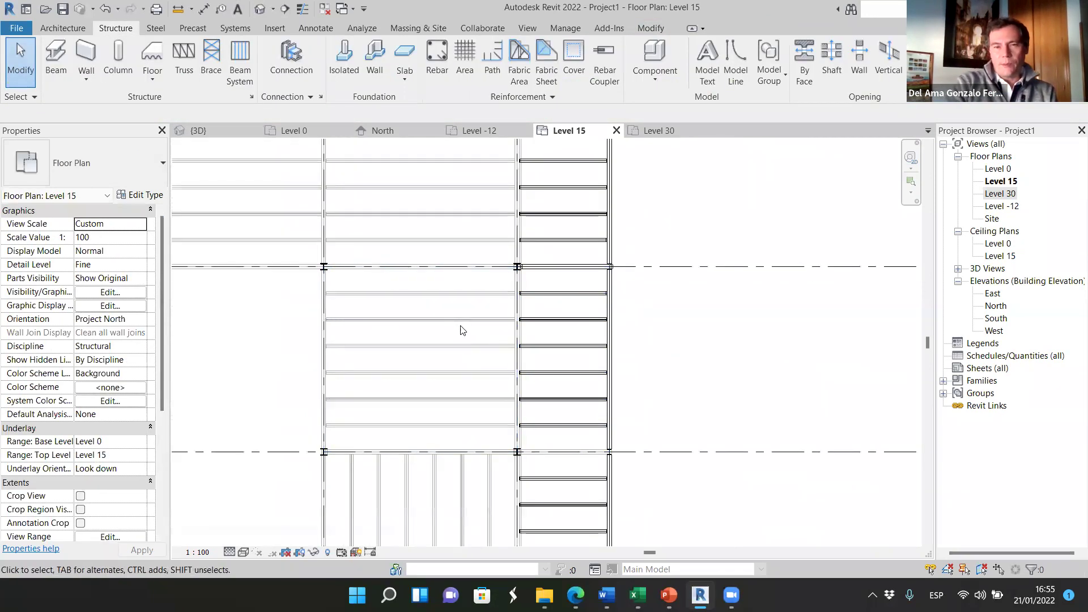
- In the Level 15 plan, compare the joist directions and alignment on both sides of the grid 7 beam between grids B and D
{"action": "scroll", "coordinate": [501, 326], "scroll_direction": "down", "scroll_amount": 1}
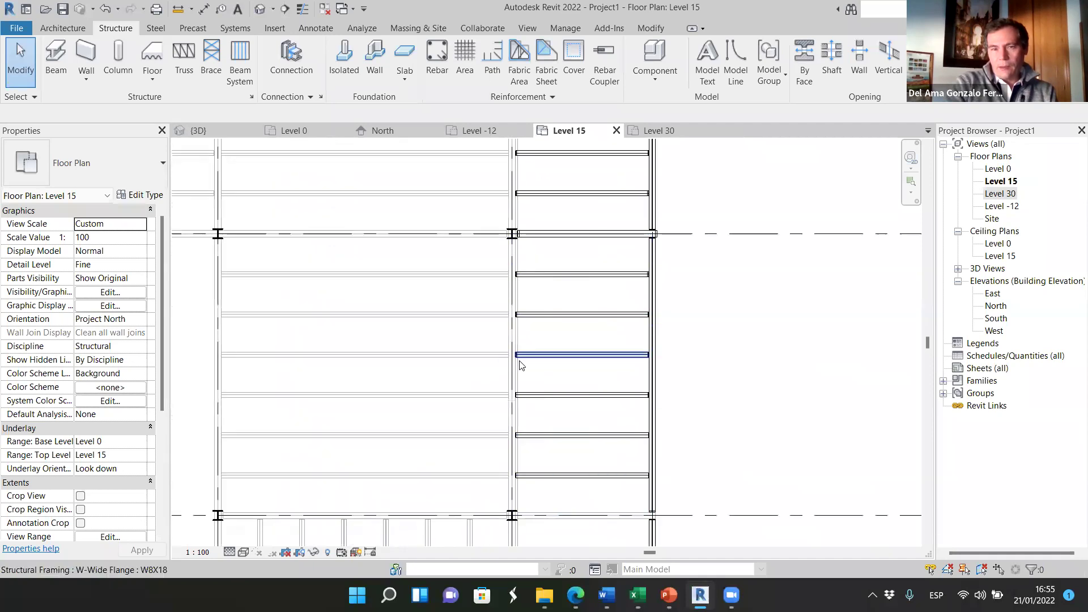
{"action": "scroll", "coordinate": [462, 391], "scroll_direction": "down", "scroll_amount": 2}
{"action": "scroll", "coordinate": [461, 387], "scroll_direction": "up", "scroll_amount": 2}
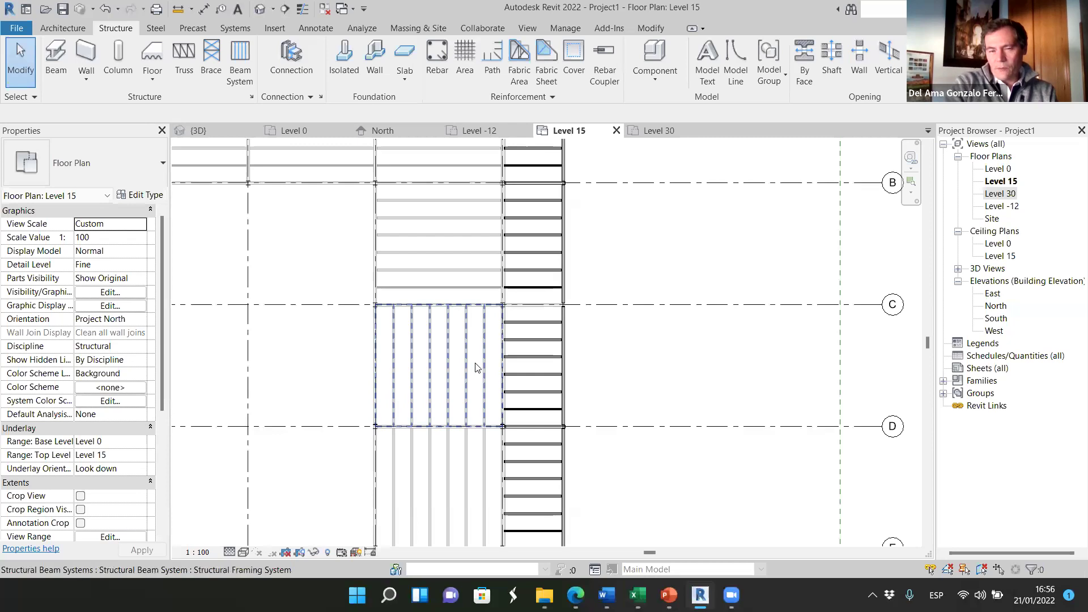
{"action": "scroll", "coordinate": [475, 363], "scroll_direction": "up", "scroll_amount": 3}
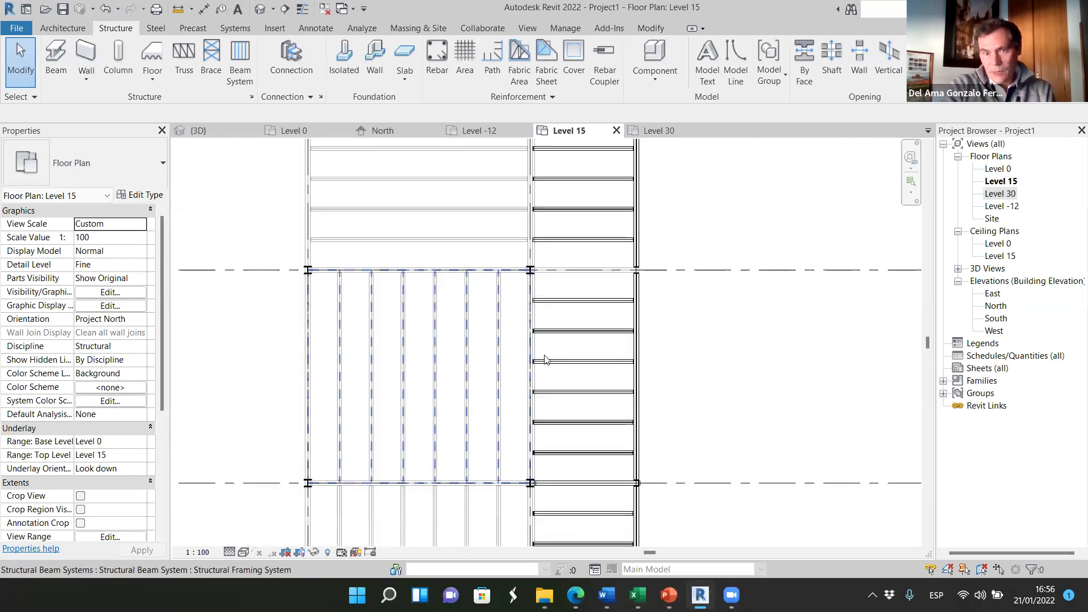
{"action": "scroll", "coordinate": [525, 354], "scroll_direction": "down", "scroll_amount": 5}
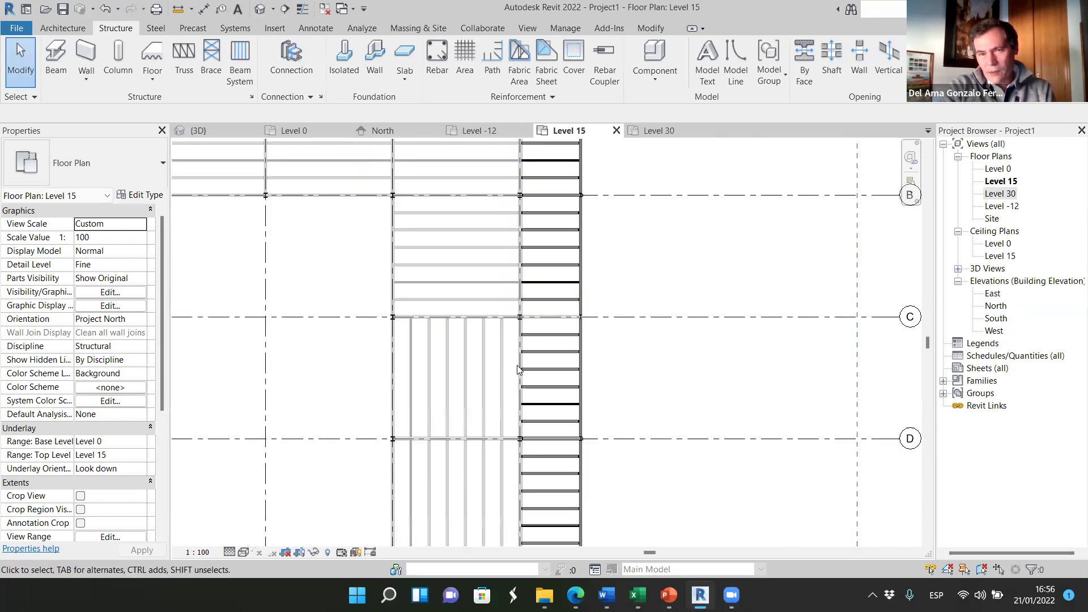
{"action": "scroll", "coordinate": [556, 262], "scroll_direction": "up", "scroll_amount": 5}
{"action": "scroll", "coordinate": [501, 256], "scroll_direction": "up", "scroll_amount": 4}
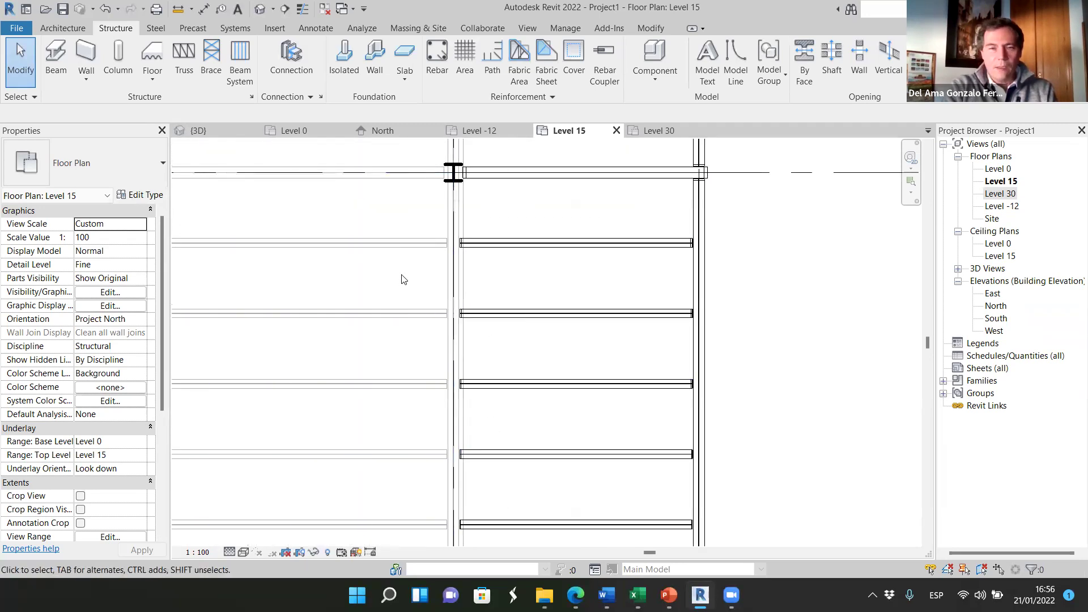
{"action": "scroll", "coordinate": [492, 281], "scroll_direction": "down", "scroll_amount": 8}
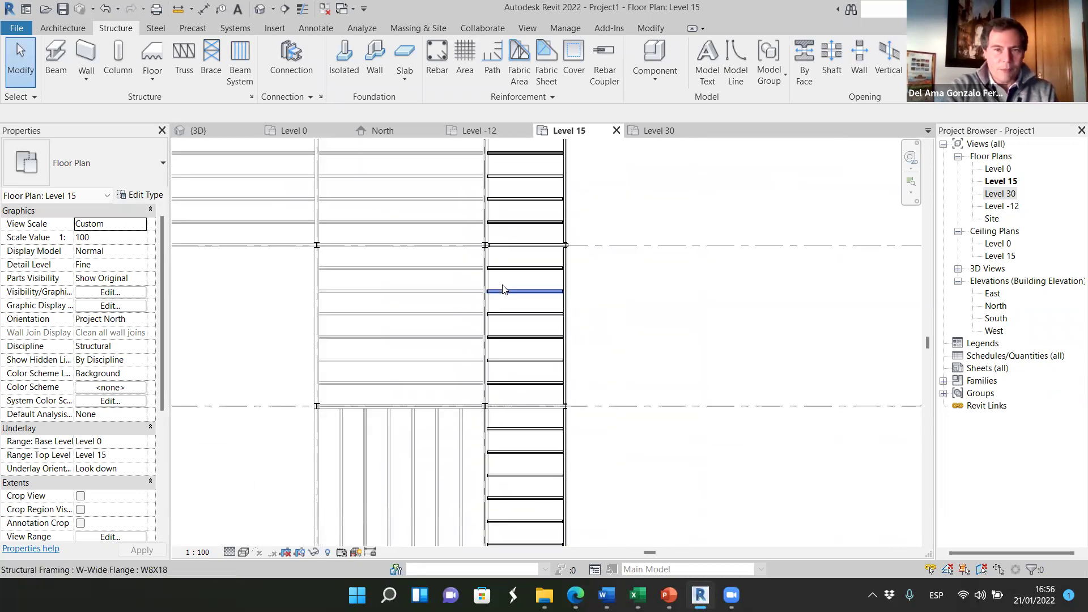
- Switch to the 3D view and examine the zigzag cantilever framing from the building's front corner
{"action": "key", "text": "ctrl+Tab"}
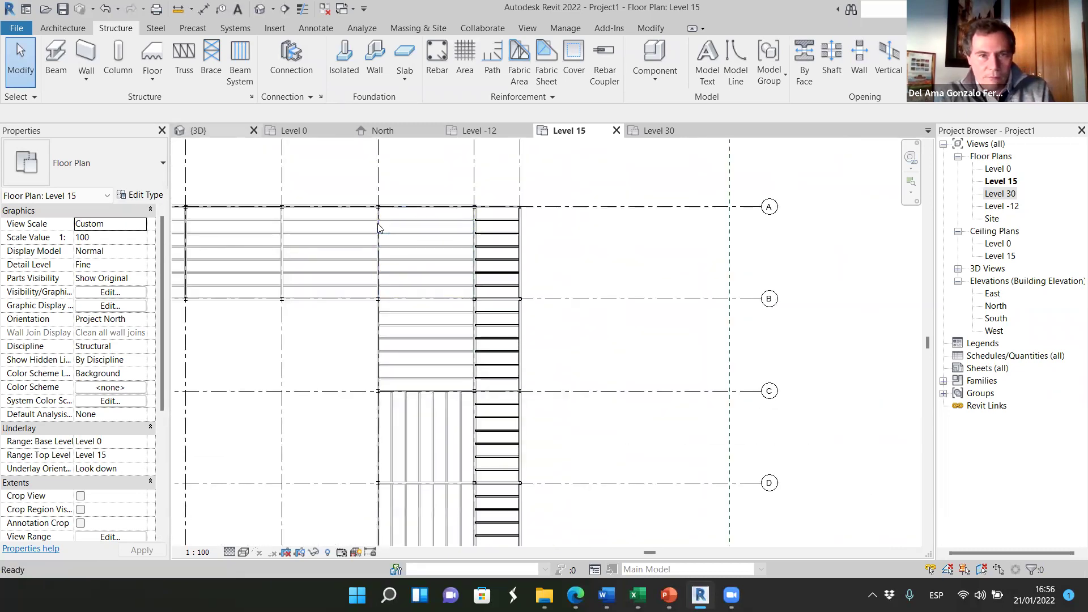
{"action": "middle_click_drag", "start_coordinate": [572, 368], "coordinate": [587, 342], "text": "shift"}
{"action": "scroll", "coordinate": [627, 393], "scroll_direction": "up", "scroll_amount": 4}
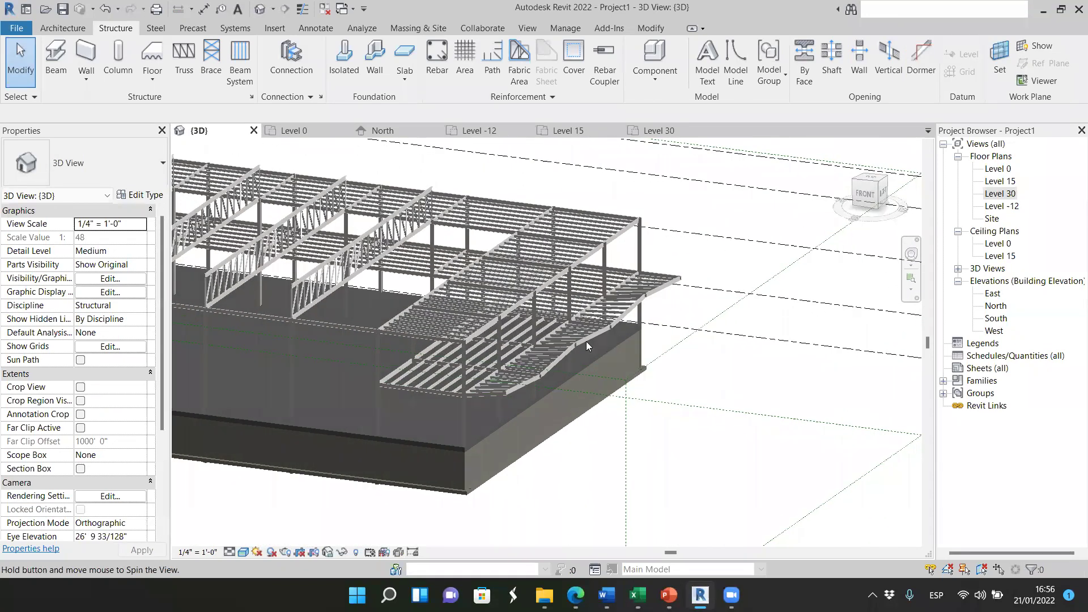
{"action": "right_click", "coordinate": [588, 344]}
{"action": "mouse_move", "coordinate": [655, 321]}
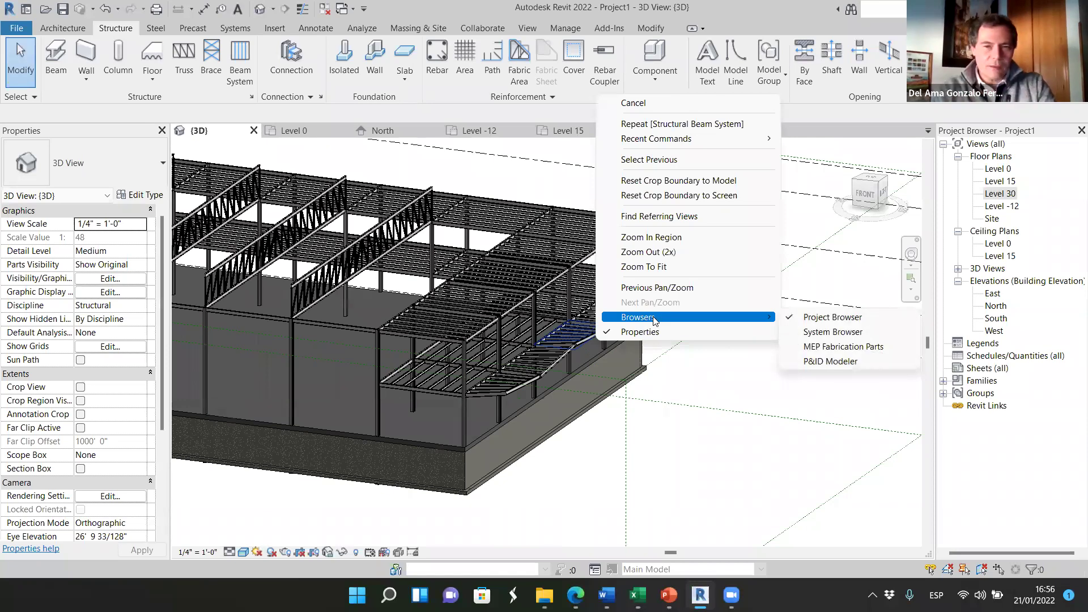
{"action": "left_click", "coordinate": [626, 397]}
{"action": "middle_click_drag", "start_coordinate": [626, 397], "coordinate": [613, 244], "text": "shift"}
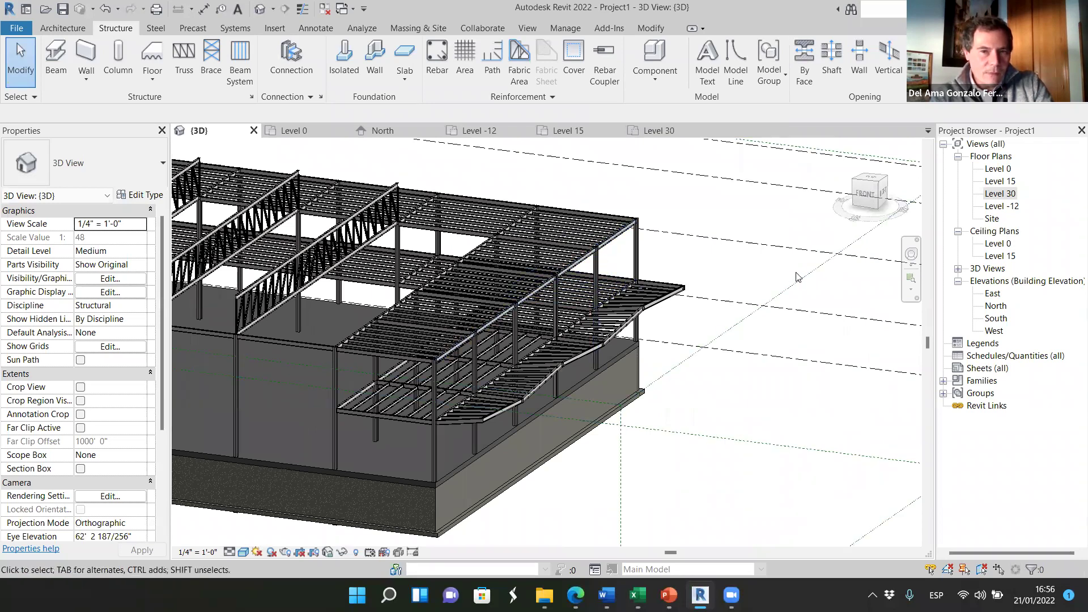
- Examine the whole building and its cantilevered edge in 3D, orbiting towards a higher view of the front-right corner
{"action": "scroll", "coordinate": [703, 315], "scroll_direction": "down", "scroll_amount": 5}
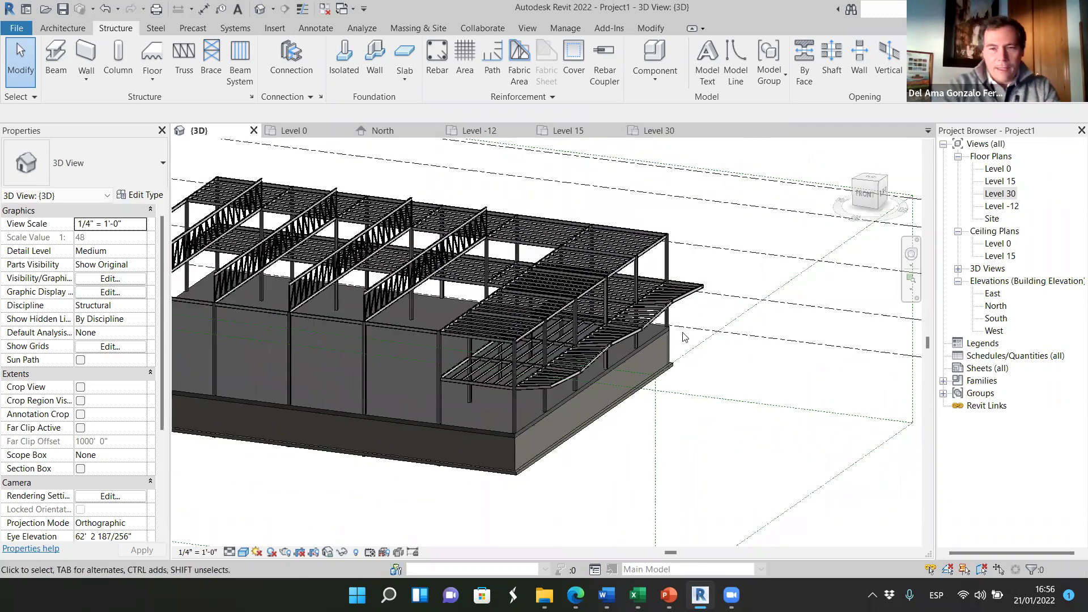
{"action": "scroll", "coordinate": [688, 363], "scroll_direction": "down", "scroll_amount": 4}
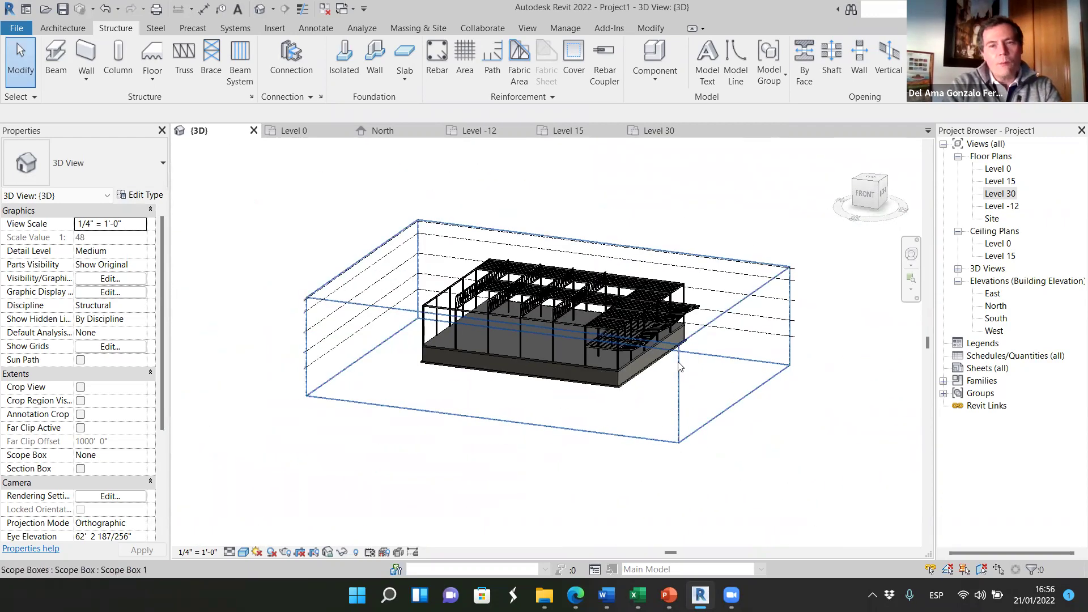
{"action": "scroll", "coordinate": [675, 334], "scroll_direction": "up", "scroll_amount": 7}
{"action": "scroll", "coordinate": [589, 361], "scroll_direction": "up", "scroll_amount": 1}
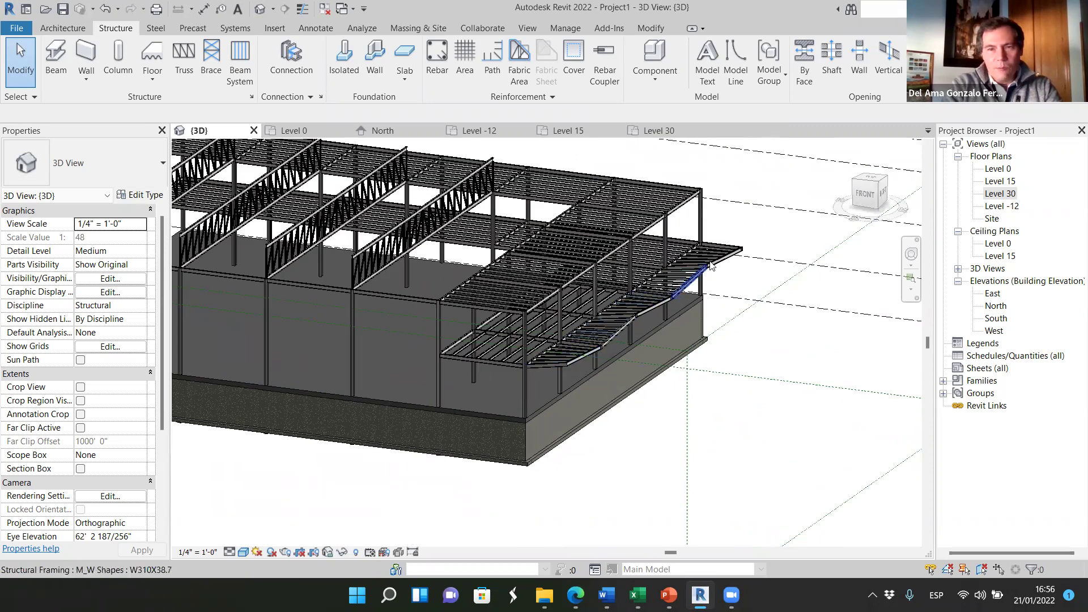
{"action": "scroll", "coordinate": [708, 363], "scroll_direction": "down", "scroll_amount": 1}
{"action": "scroll", "coordinate": [676, 417], "scroll_direction": "down", "scroll_amount": 2}
{"action": "scroll", "coordinate": [651, 440], "scroll_direction": "up", "scroll_amount": 2}
{"action": "middle_click_drag", "start_coordinate": [651, 440], "coordinate": [678, 489], "text": "shift"}
{"action": "scroll", "coordinate": [420, 215], "scroll_direction": "up", "scroll_amount": 2}
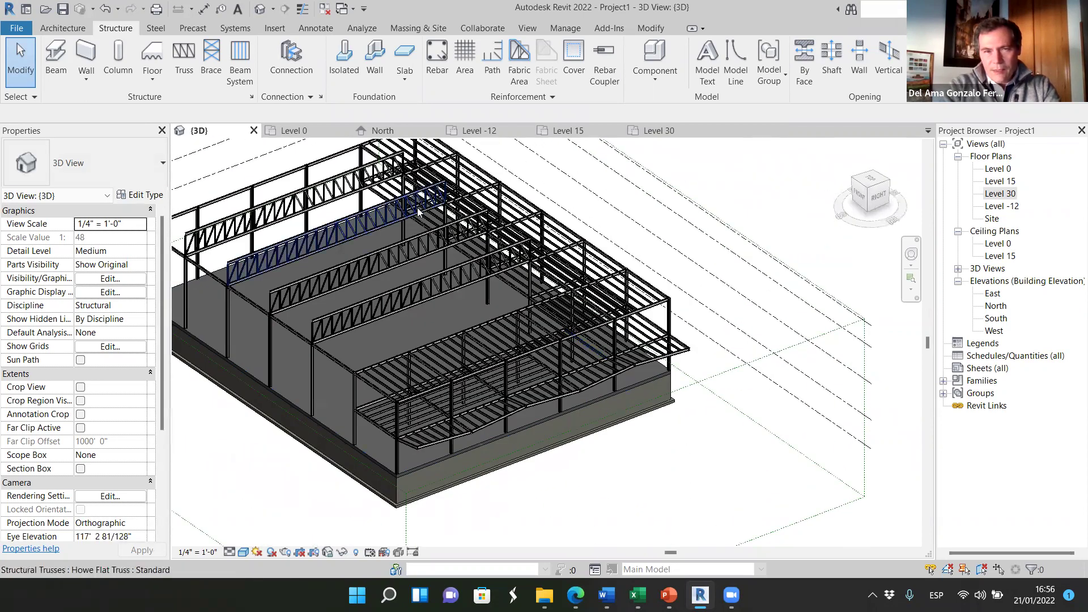
- Inspect the grids, columns and perimeter walls in the Level 0 plan
{"action": "left_click", "coordinate": [295, 131]}
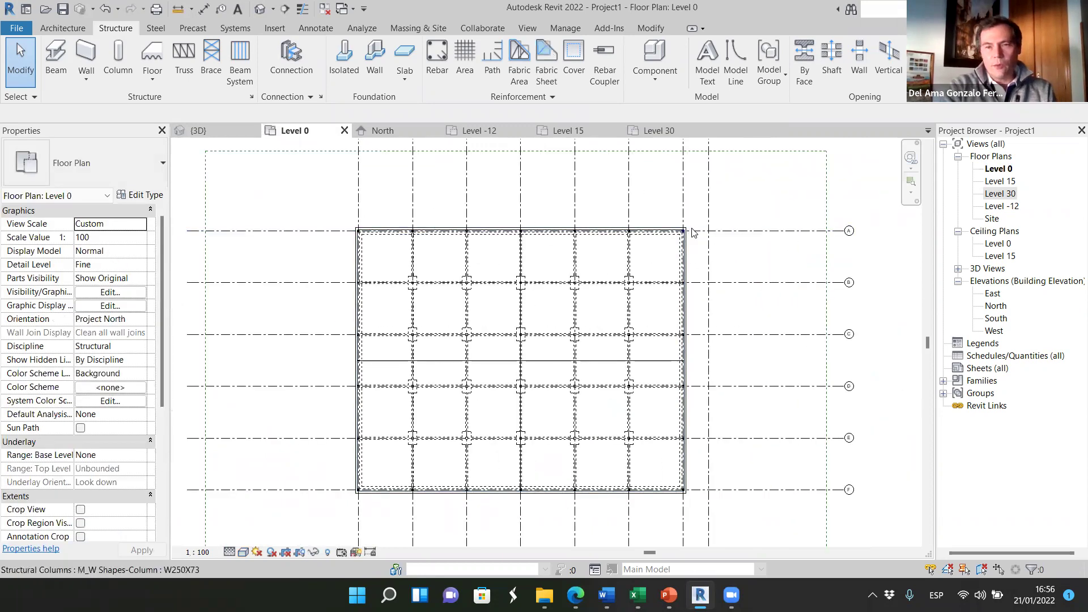
{"action": "scroll", "coordinate": [691, 241], "scroll_direction": "up", "scroll_amount": 2}
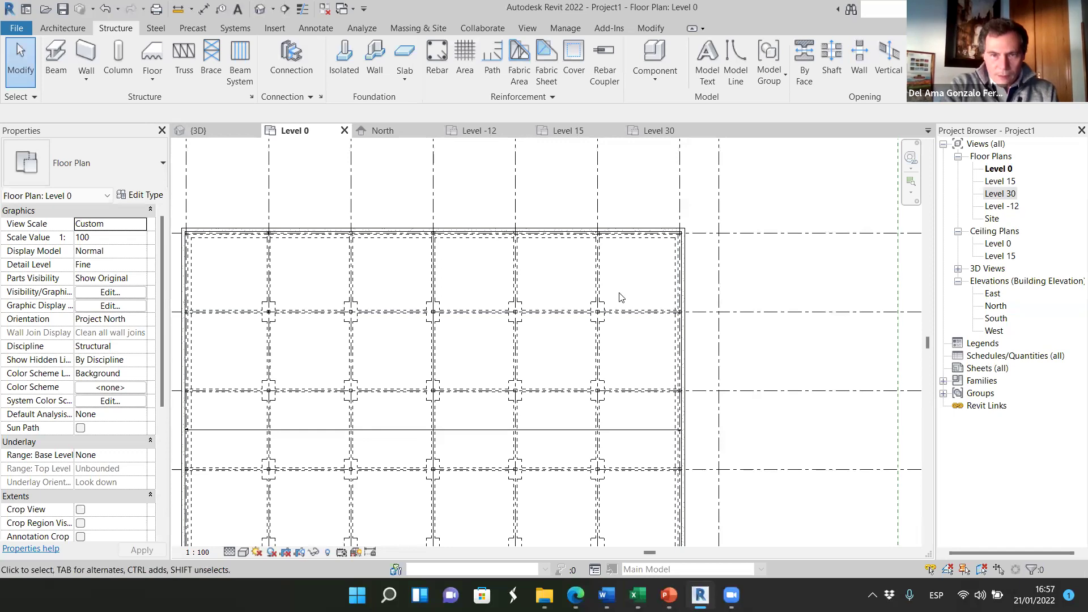
{"action": "scroll", "coordinate": [579, 284], "scroll_direction": "down", "scroll_amount": 1}
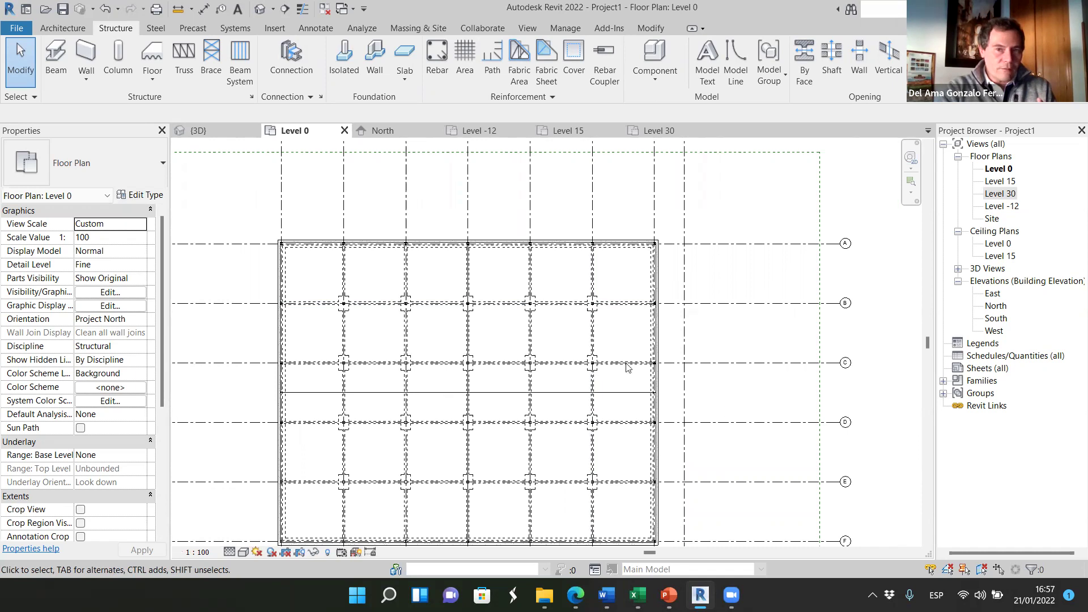
- Return to the 3D view and examine the zigzag edge beams above the retaining wall, up close and within the whole building
{"action": "key", "text": "ctrl+Tab"}
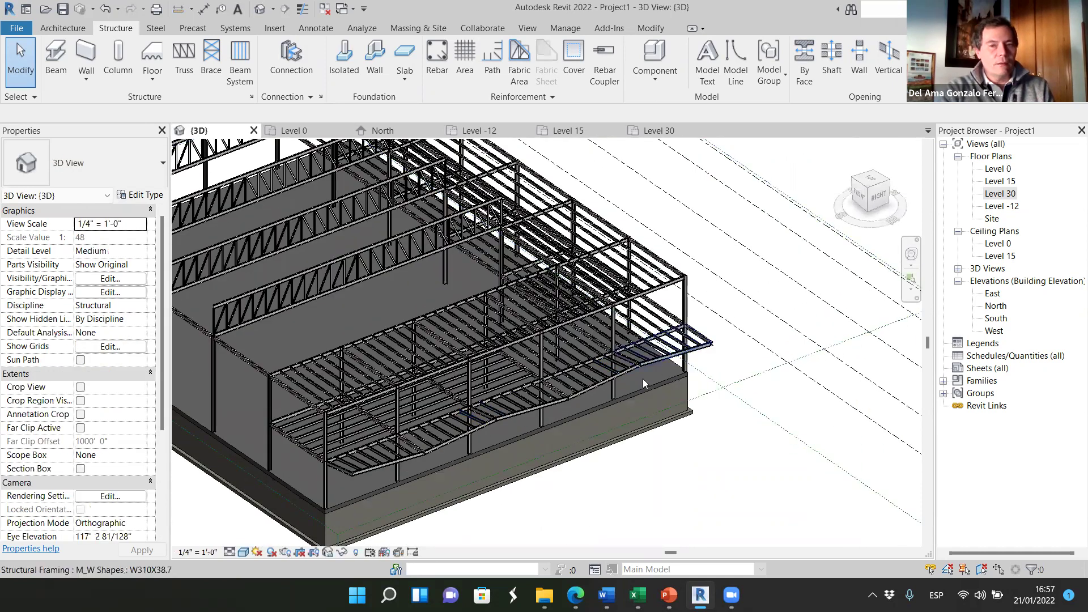
{"action": "scroll", "coordinate": [668, 364], "scroll_direction": "up", "scroll_amount": 5}
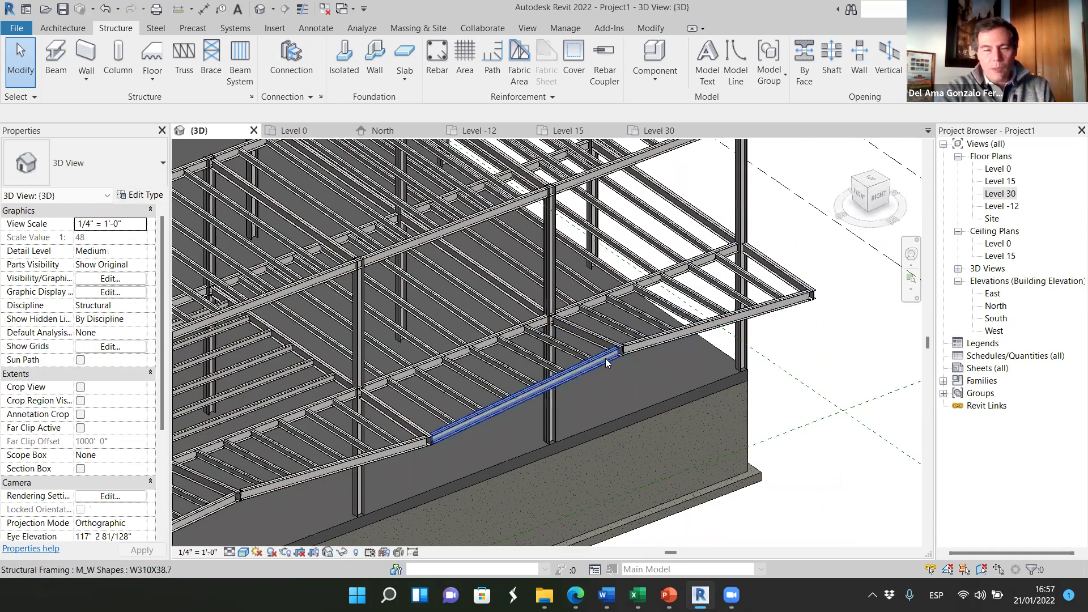
{"action": "scroll", "coordinate": [635, 335], "scroll_direction": "down", "scroll_amount": 4}
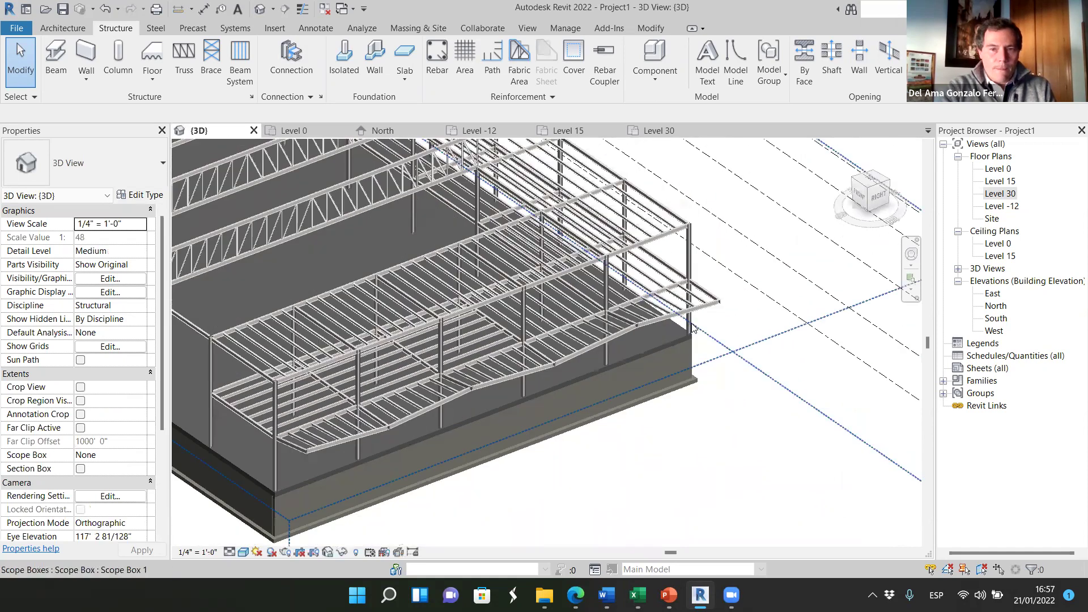
{"action": "scroll", "coordinate": [620, 373], "scroll_direction": "down", "scroll_amount": 4}
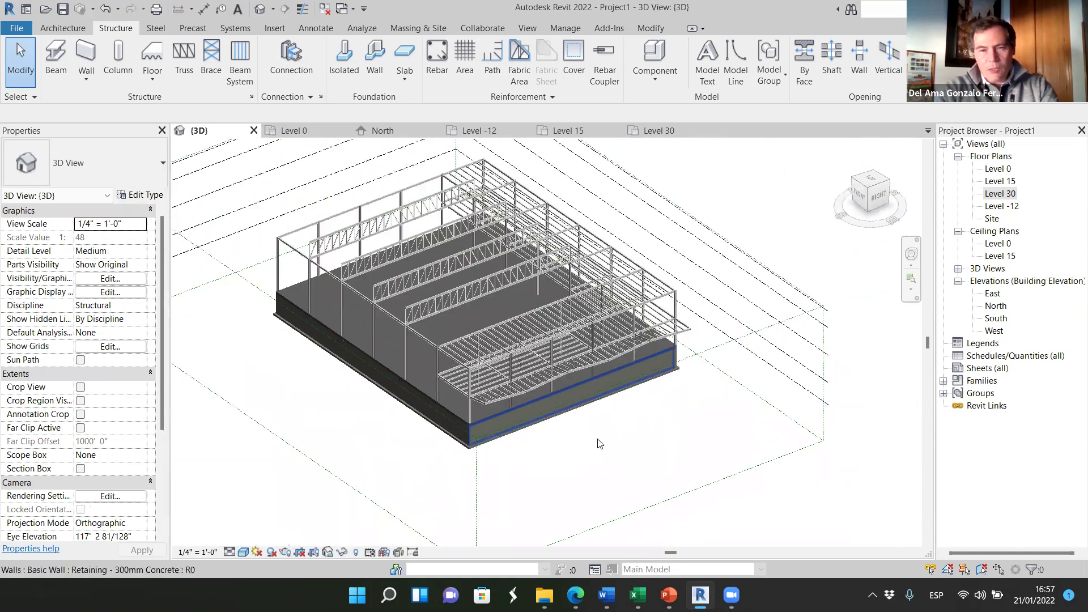
{"action": "scroll", "coordinate": [652, 397], "scroll_direction": "up", "scroll_amount": 4}
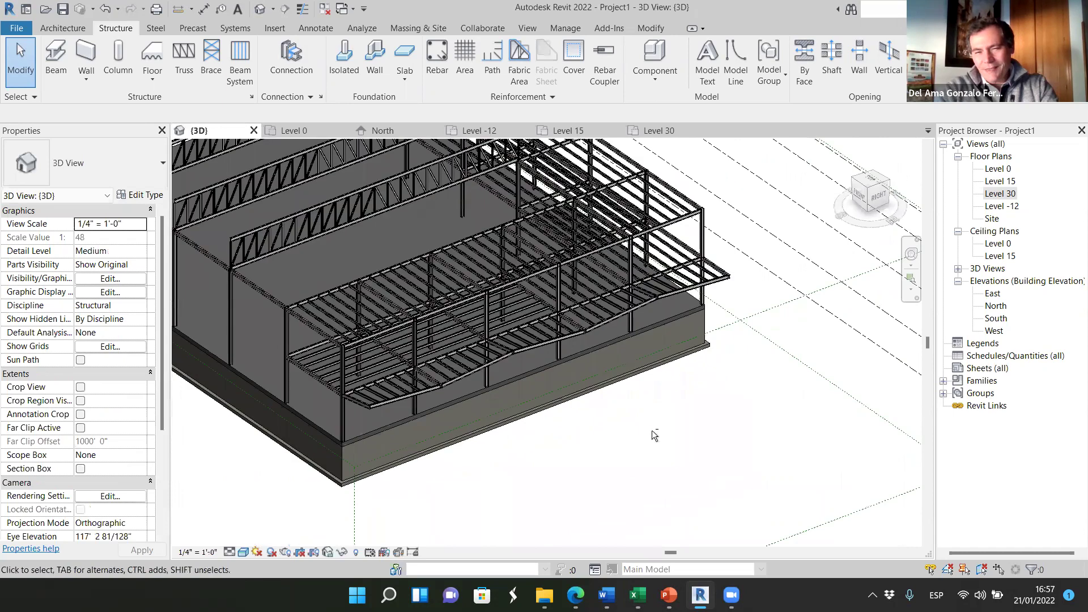
{"action": "scroll", "coordinate": [675, 400], "scroll_direction": "down", "scroll_amount": 3}
{"action": "scroll", "coordinate": [675, 399], "scroll_direction": "down", "scroll_amount": 1}
{"action": "scroll", "coordinate": [652, 363], "scroll_direction": "up", "scroll_amount": 4}
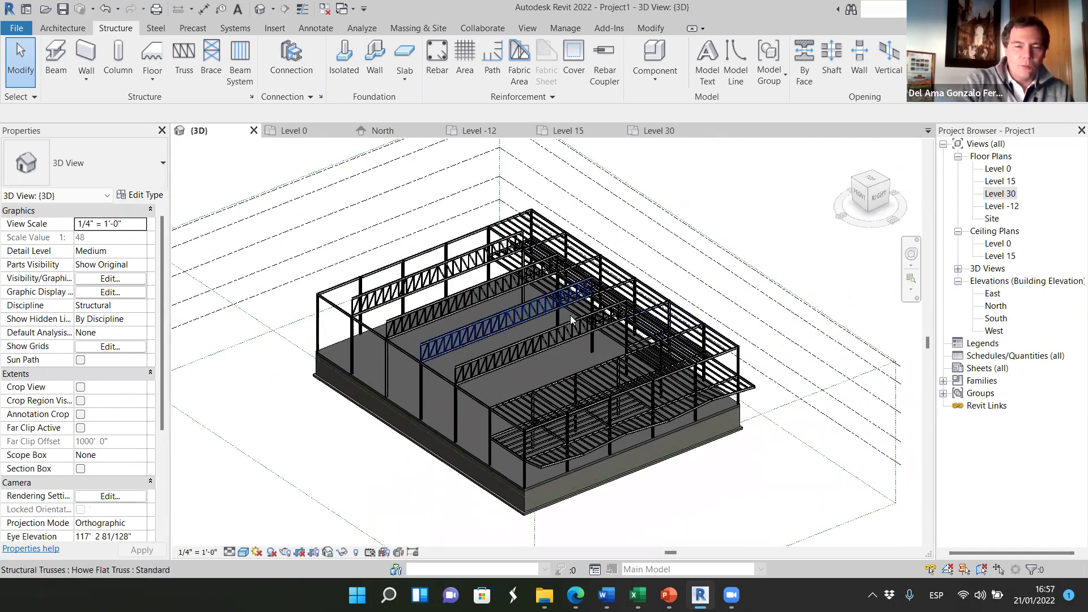
- Examine the Howe flat trusses spanning the open area and the perimeter beam that supports their ends
{"action": "scroll", "coordinate": [516, 362], "scroll_direction": "up", "scroll_amount": 3}
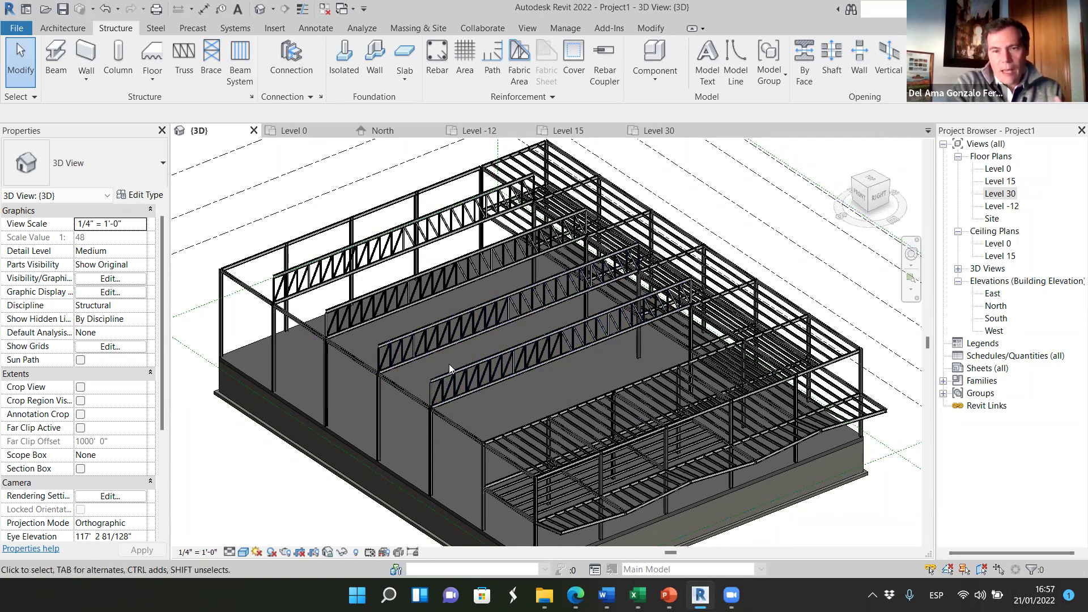
{"action": "scroll", "coordinate": [456, 405], "scroll_direction": "up", "scroll_amount": 2}
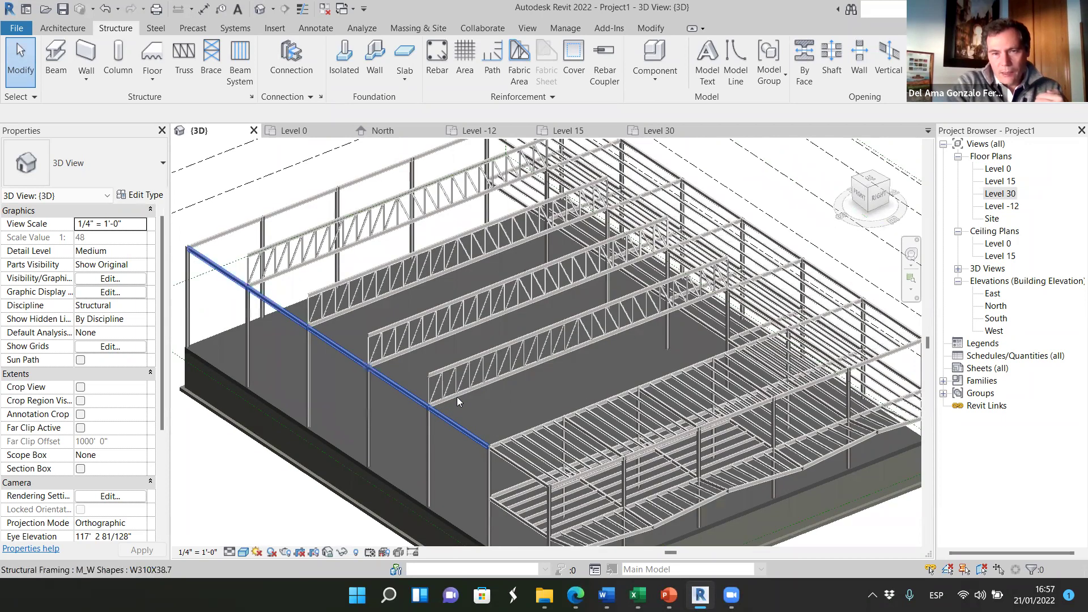
{"action": "scroll", "coordinate": [462, 394], "scroll_direction": "up", "scroll_amount": 2}
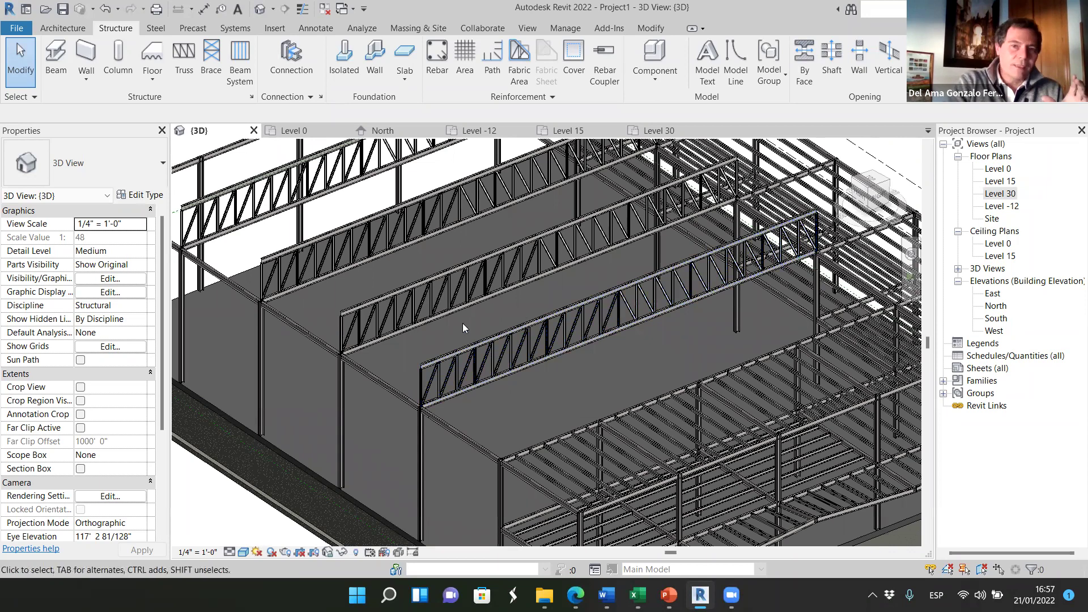
{"action": "scroll", "coordinate": [550, 382], "scroll_direction": "down", "scroll_amount": 3}
{"action": "scroll", "coordinate": [550, 382], "scroll_direction": "down", "scroll_amount": 2}
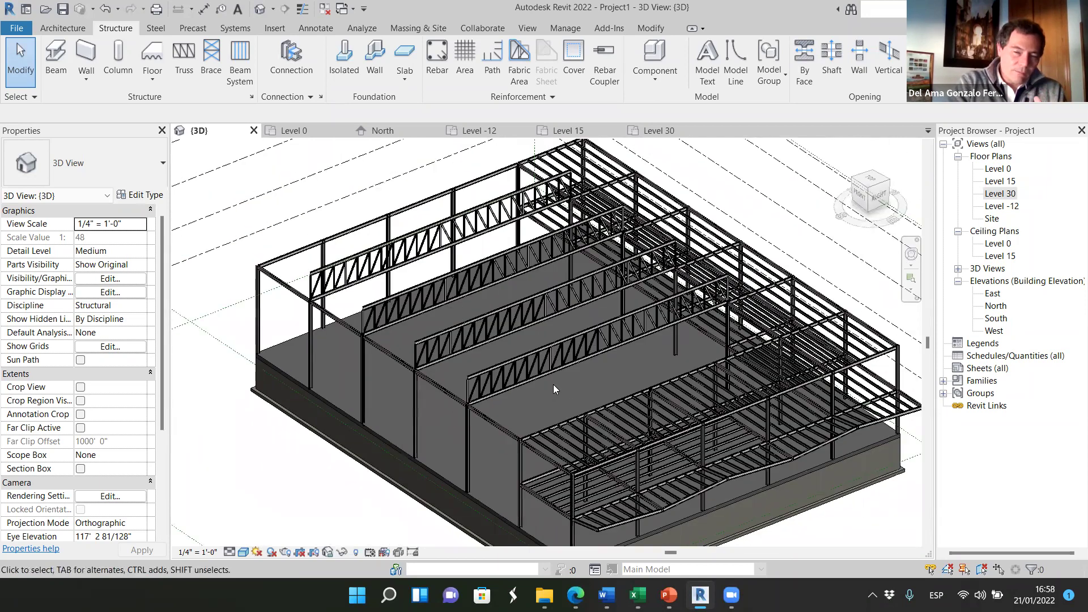
- Examine the joists of the cantilever bays and adjoining interior bays, including the W8X18 joists at the far corner
{"action": "scroll", "coordinate": [734, 483], "scroll_direction": "up", "scroll_amount": 2}
{"action": "scroll", "coordinate": [735, 483], "scroll_direction": "up", "scroll_amount": 2}
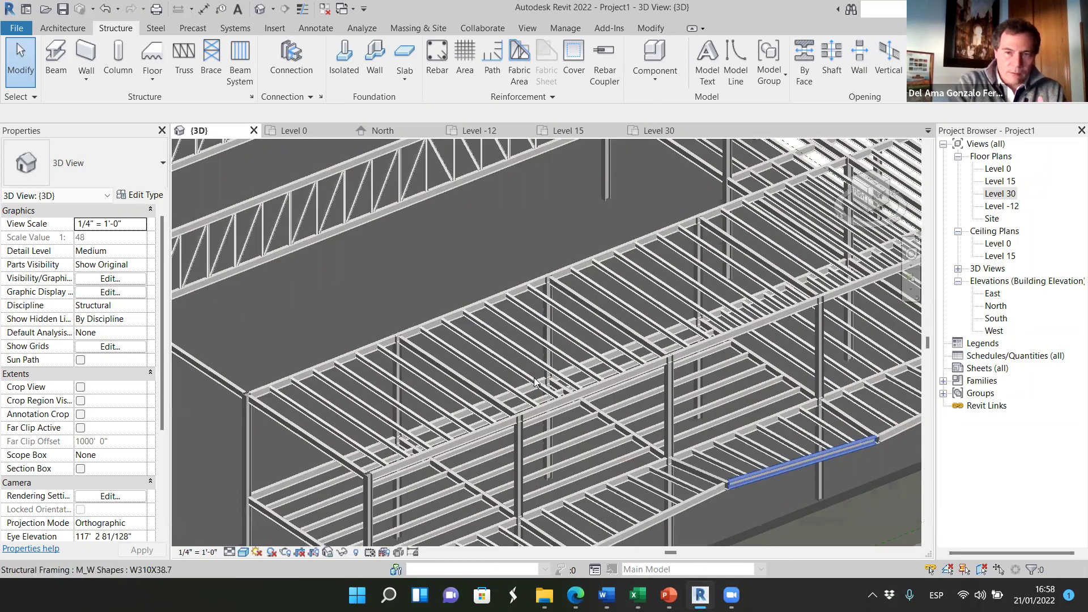
{"action": "scroll", "coordinate": [782, 408], "scroll_direction": "down", "scroll_amount": 1}
{"action": "scroll", "coordinate": [836, 335], "scroll_direction": "up", "scroll_amount": 1}
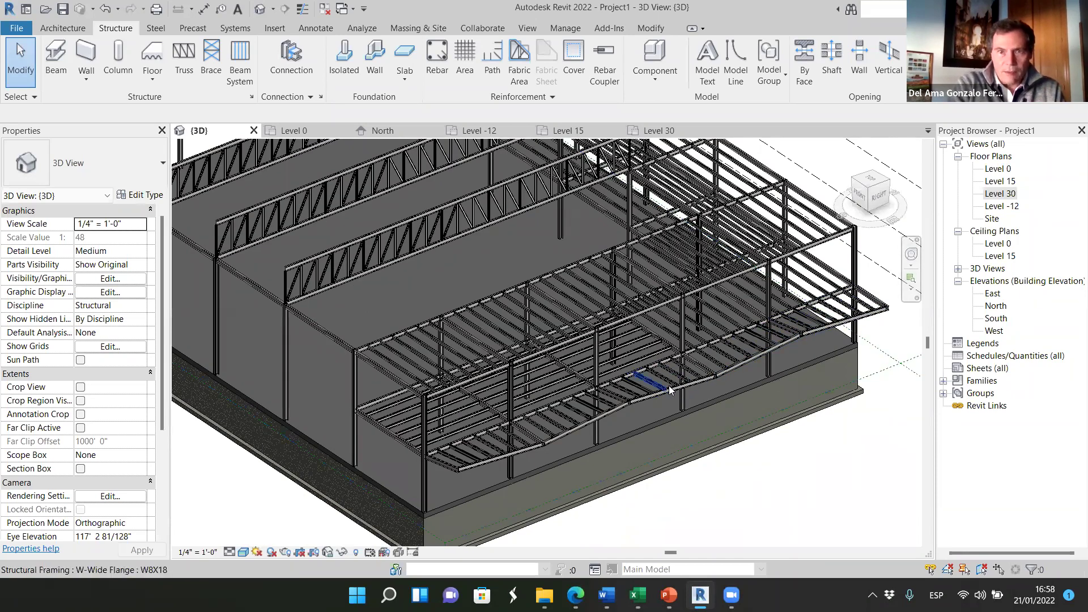
{"action": "scroll", "coordinate": [534, 447], "scroll_direction": "up", "scroll_amount": 1}
{"action": "scroll", "coordinate": [680, 368], "scroll_direction": "down", "scroll_amount": 1}
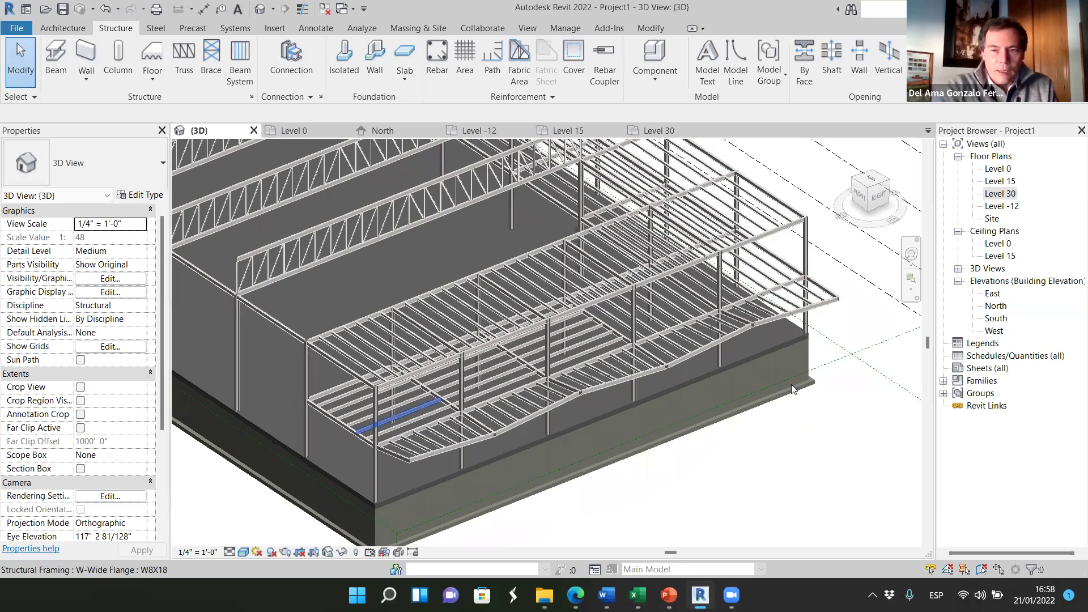
{"action": "scroll", "coordinate": [793, 295], "scroll_direction": "up", "scroll_amount": 2}
{"action": "scroll", "coordinate": [703, 318], "scroll_direction": "down", "scroll_amount": 1}
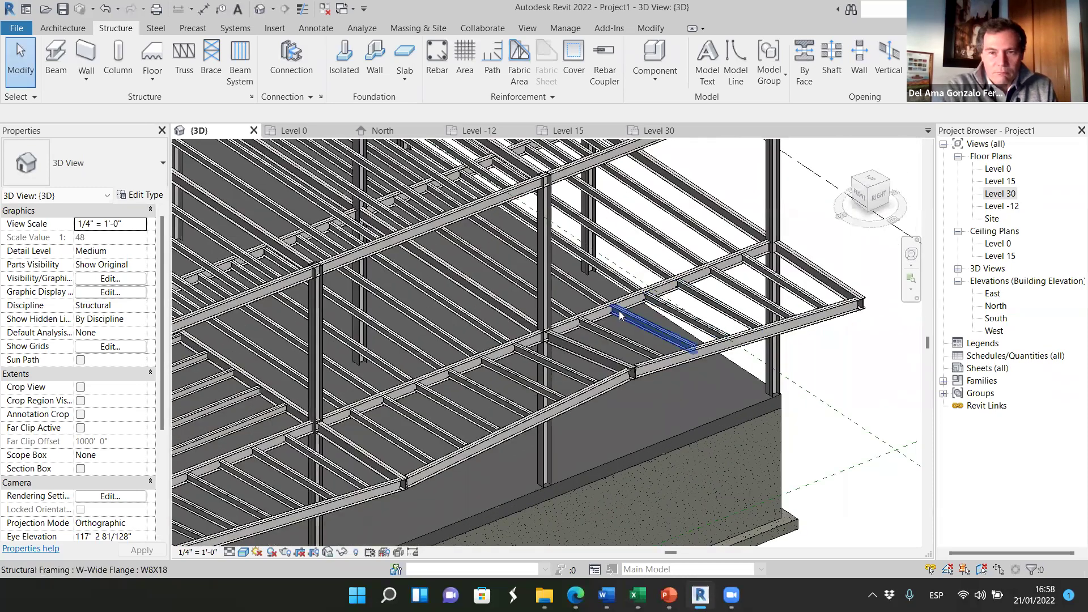
{"action": "scroll", "coordinate": [701, 306], "scroll_direction": "down", "scroll_amount": 2}
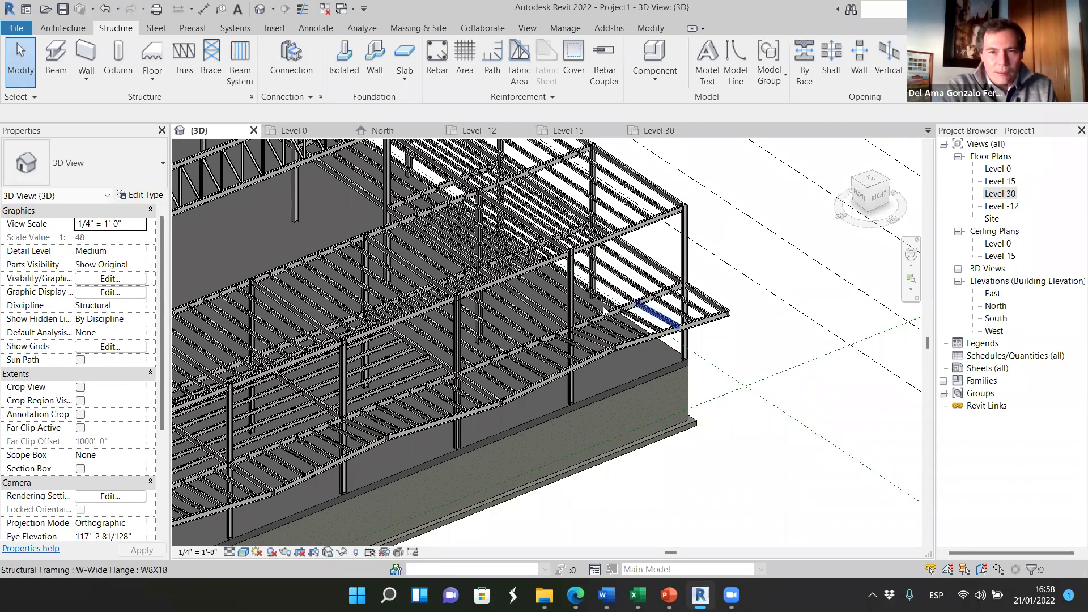
- Inspect the upper-level edge beam directly above the cantilever's supporting beam and the roof joists that meet it
{"action": "scroll", "coordinate": [641, 233], "scroll_direction": "up", "scroll_amount": 2}
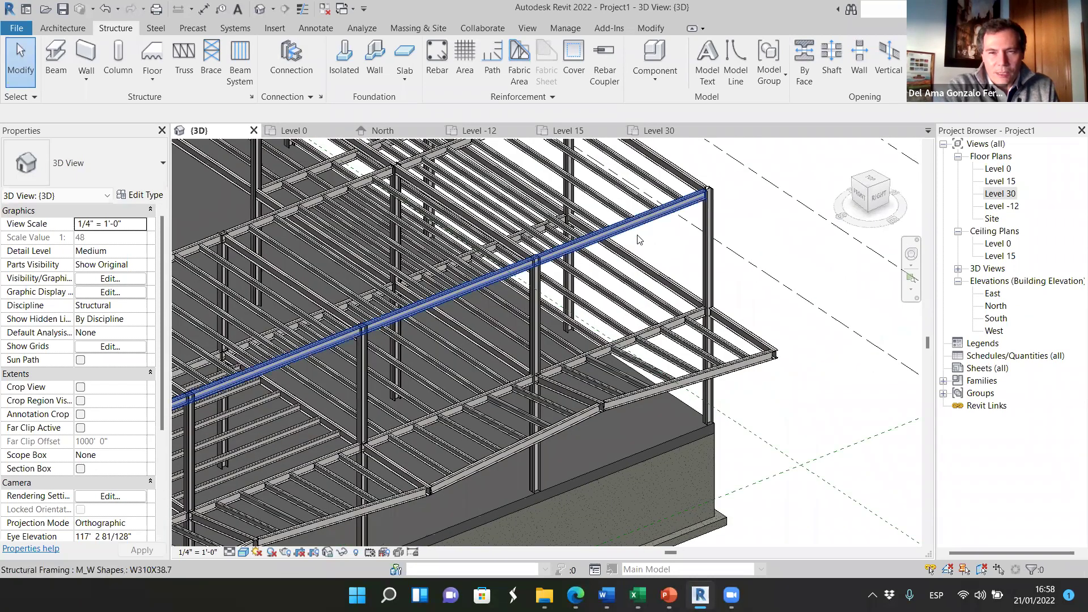
{"action": "scroll", "coordinate": [638, 244], "scroll_direction": "down", "scroll_amount": 3}
{"action": "scroll", "coordinate": [632, 294], "scroll_direction": "up", "scroll_amount": 2}
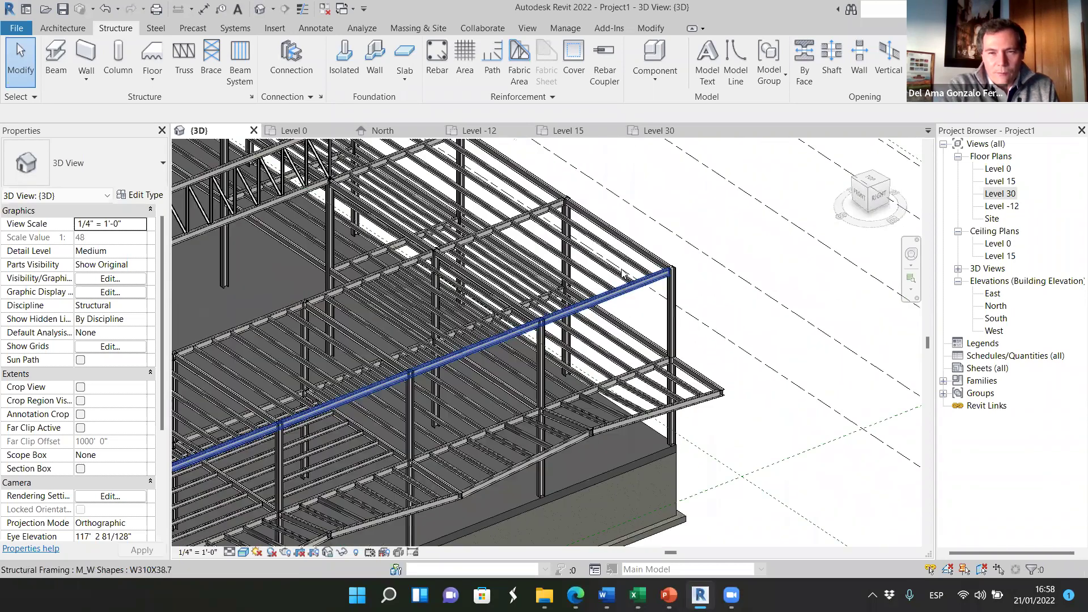
{"action": "scroll", "coordinate": [638, 290], "scroll_direction": "down", "scroll_amount": 2}
{"action": "scroll", "coordinate": [645, 285], "scroll_direction": "up", "scroll_amount": 2}
{"action": "scroll", "coordinate": [645, 281], "scroll_direction": "up", "scroll_amount": 2}
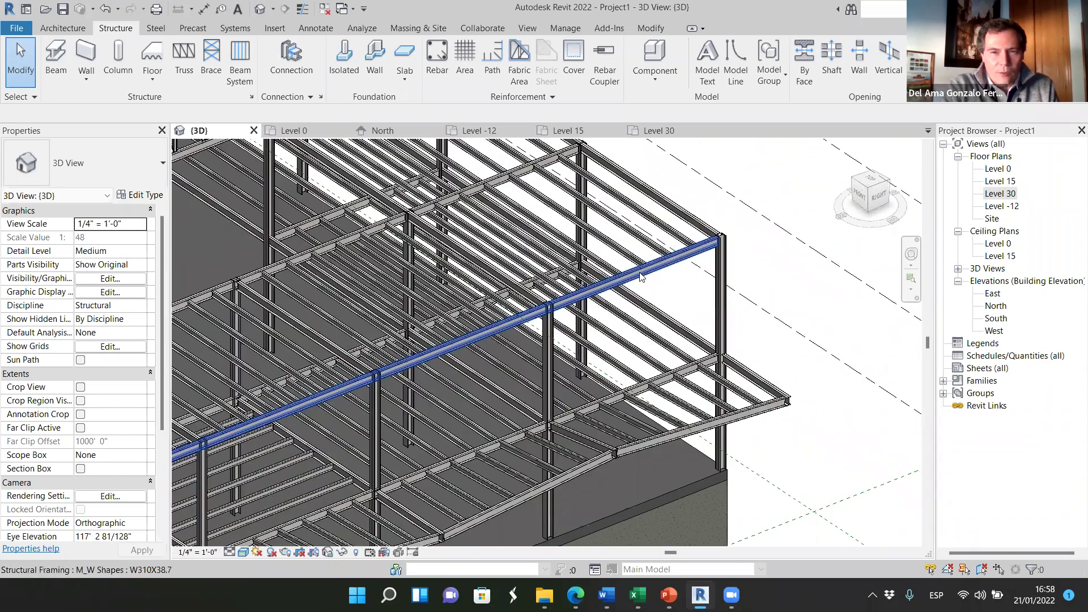
- Select the Level 30 edge beam above the cantilever and examine it up close and within the whole building
{"action": "scroll", "coordinate": [682, 275], "scroll_direction": "down", "scroll_amount": 2}
{"action": "scroll", "coordinate": [682, 274], "scroll_direction": "up", "scroll_amount": 1}
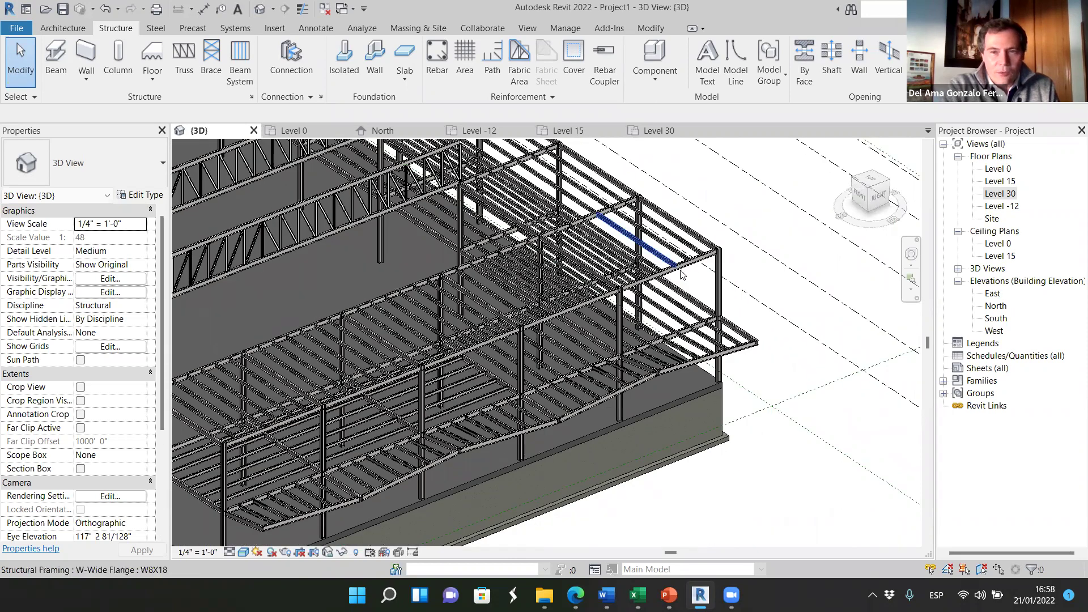
{"action": "left_click", "coordinate": [724, 309]}
{"action": "scroll", "coordinate": [596, 294], "scroll_direction": "up", "scroll_amount": 1}
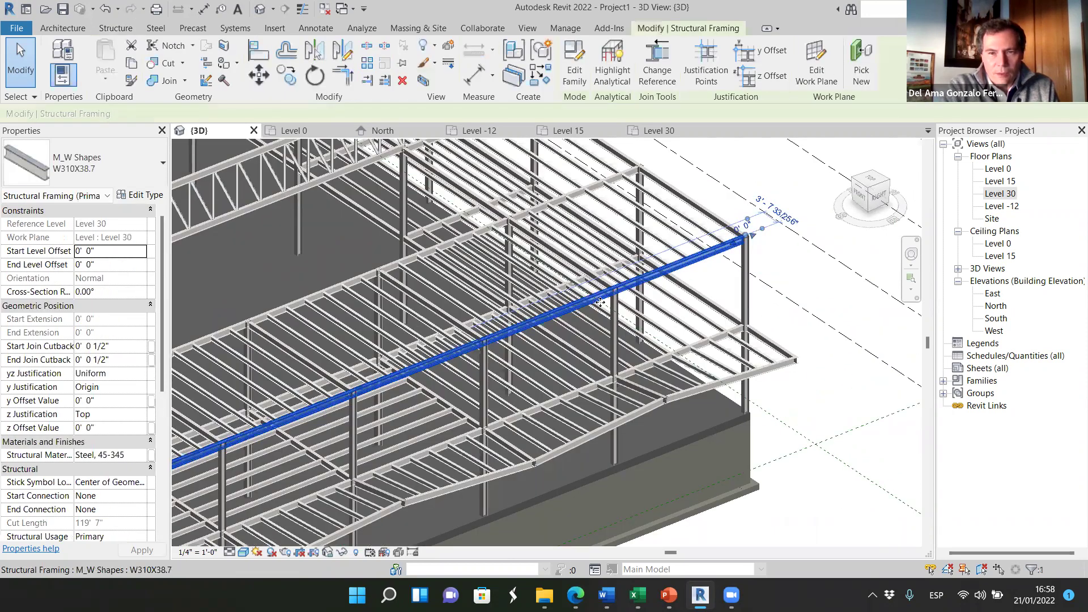
{"action": "scroll", "coordinate": [749, 234], "scroll_direction": "up", "scroll_amount": 2}
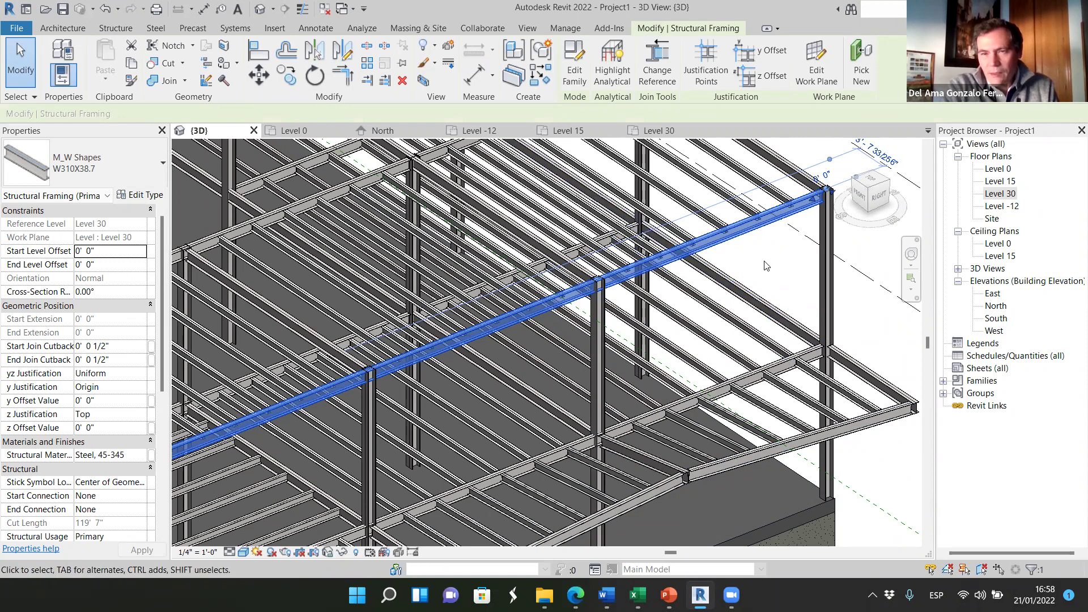
{"action": "key", "text": "Escape"}
{"action": "scroll", "coordinate": [726, 275], "scroll_direction": "down", "scroll_amount": 5}
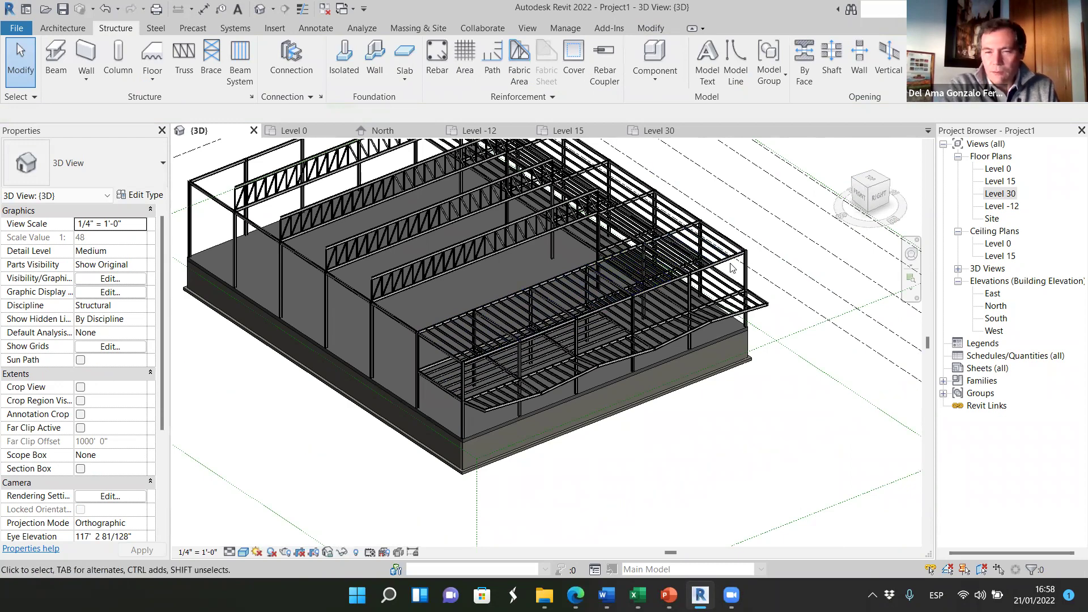
{"action": "scroll", "coordinate": [737, 275], "scroll_direction": "up", "scroll_amount": 5}
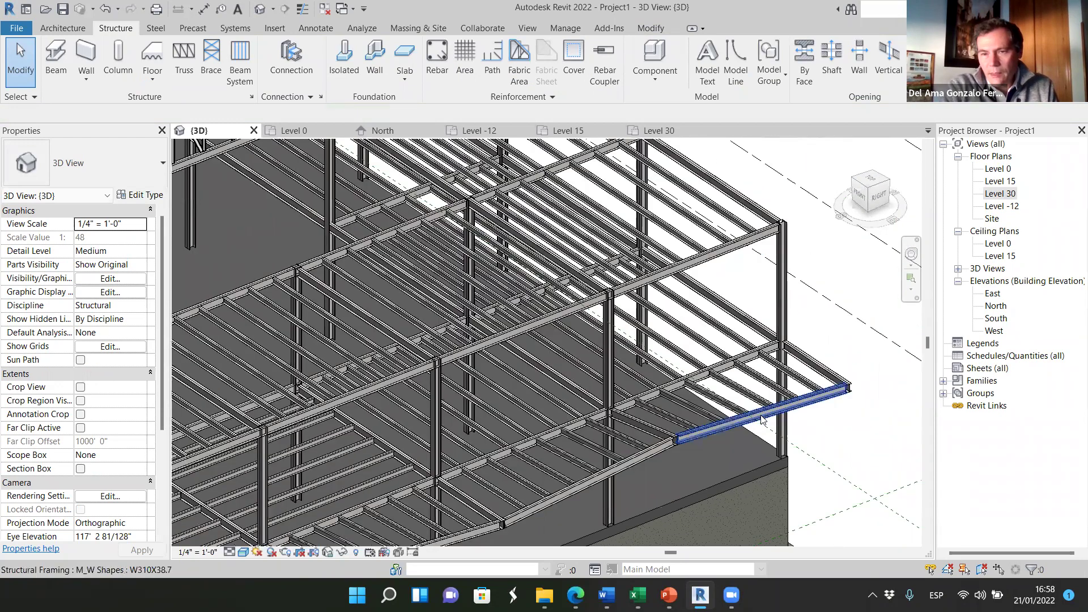
- Inspect the zigzag edge beam at the far corner, opening the level offset at its inner end
{"action": "left_click", "coordinate": [765, 420]}
{"action": "key", "text": "Escape"}
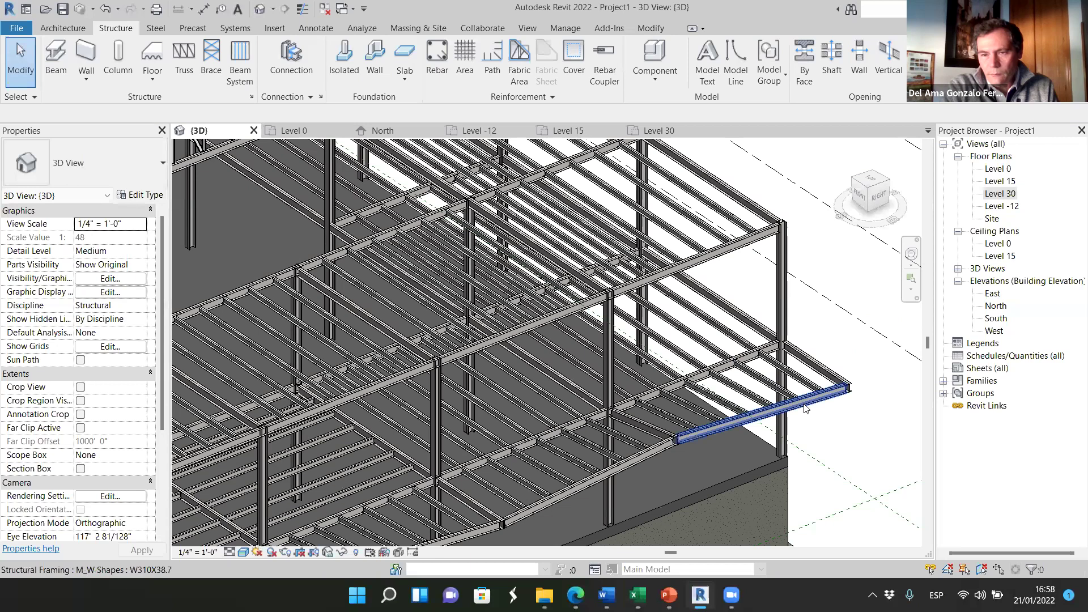
{"action": "left_click", "coordinate": [795, 398]}
{"action": "scroll", "coordinate": [705, 434], "scroll_direction": "up", "scroll_amount": 3}
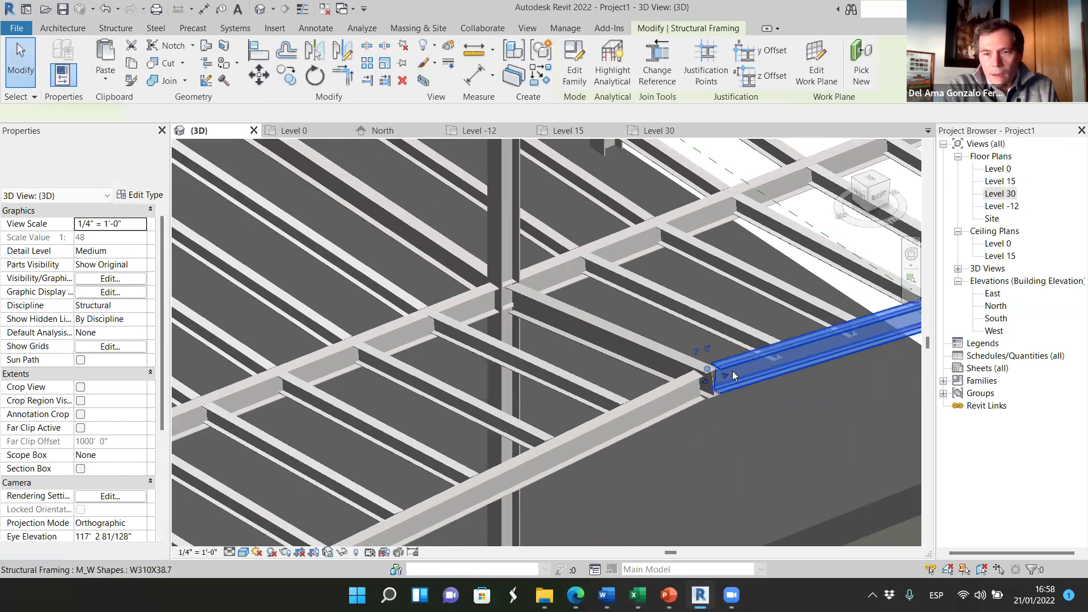
{"action": "scroll", "coordinate": [704, 348], "scroll_direction": "up", "scroll_amount": 3}
{"action": "left_click", "coordinate": [697, 341]}
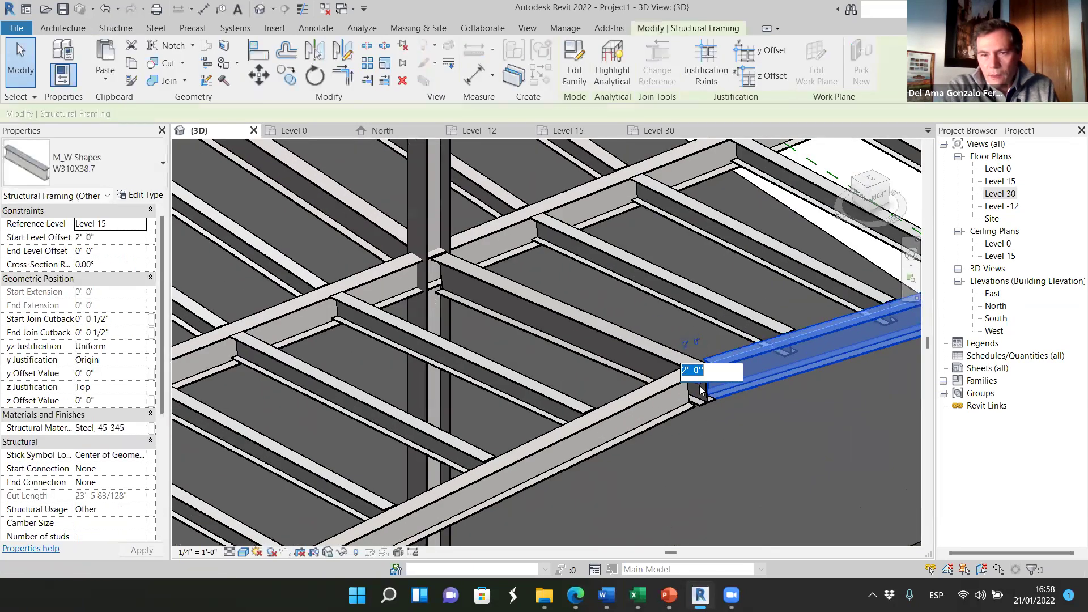
{"action": "scroll", "coordinate": [613, 411], "scroll_direction": "down", "scroll_amount": 5}
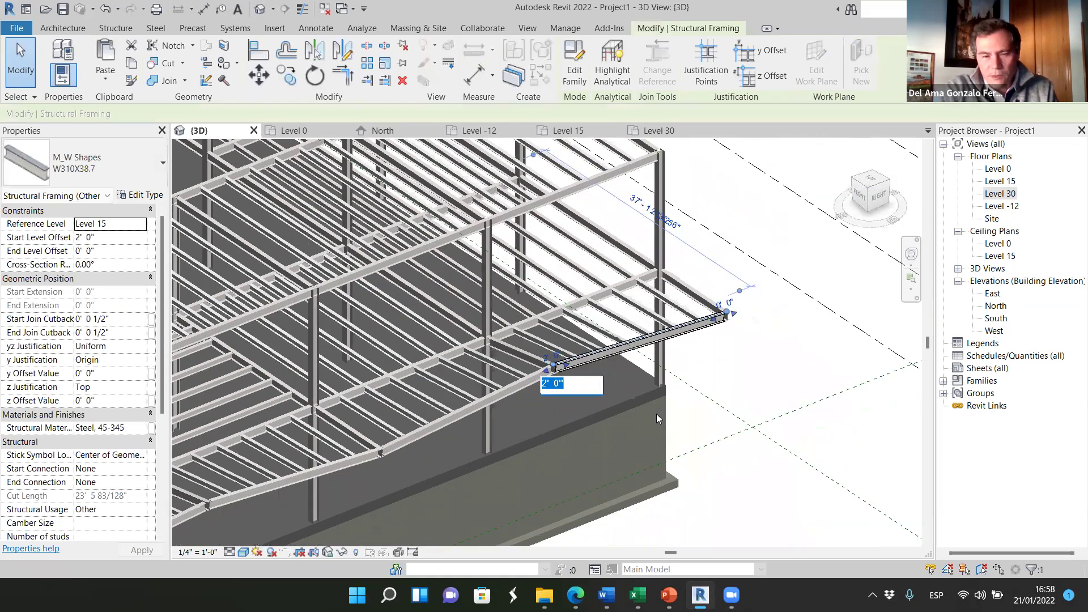
{"action": "key", "text": "Escape"}
{"action": "key", "text": "Escape"}
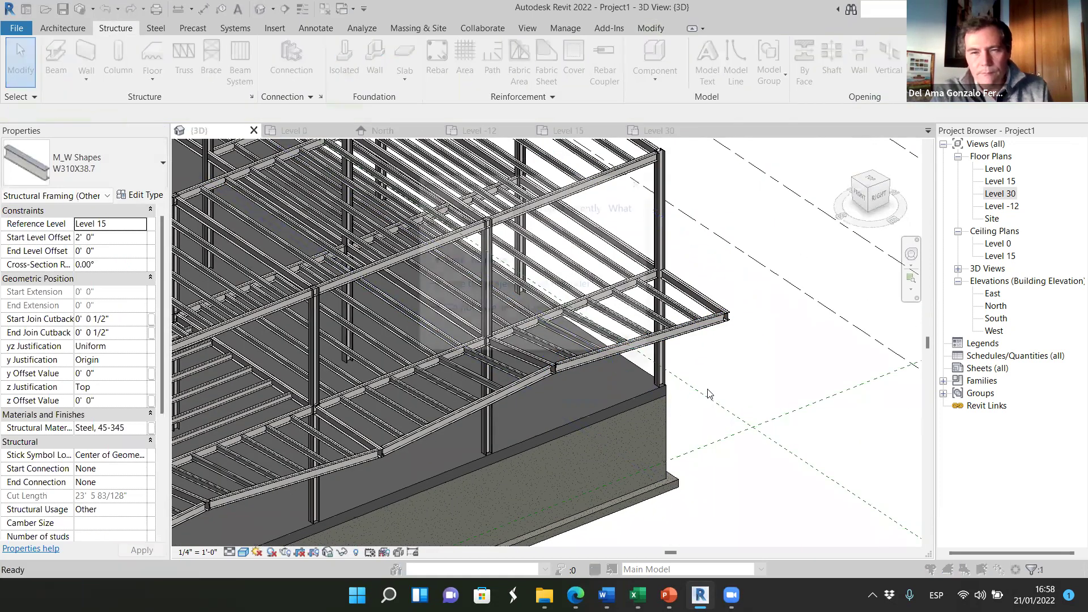
{"action": "left_click", "coordinate": [634, 351]}
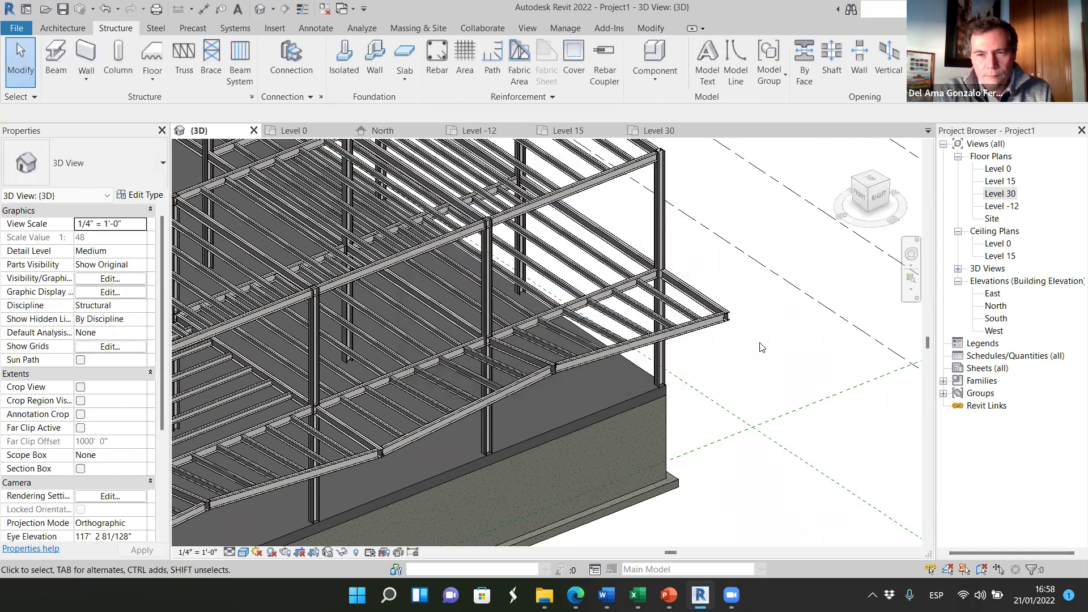
- Examine up close the joint where the corner zigzag edge beam and its neighbour meet the cantilevered beam
{"action": "scroll", "coordinate": [472, 373], "scroll_direction": "up", "scroll_amount": 3}
{"action": "scroll", "coordinate": [472, 373], "scroll_direction": "up", "scroll_amount": 8}
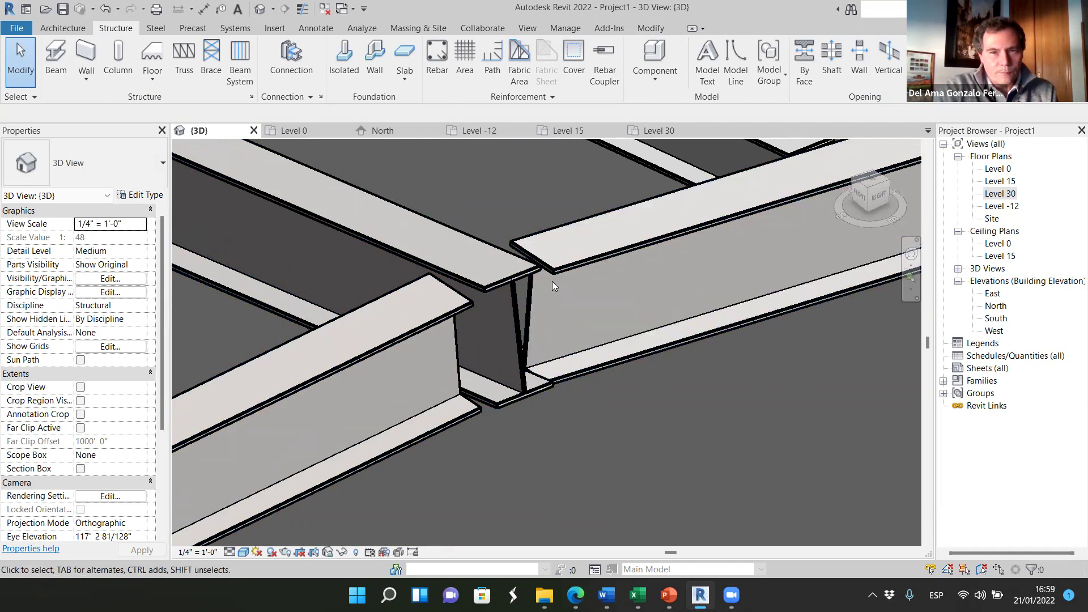
{"action": "left_click", "coordinate": [604, 345]}
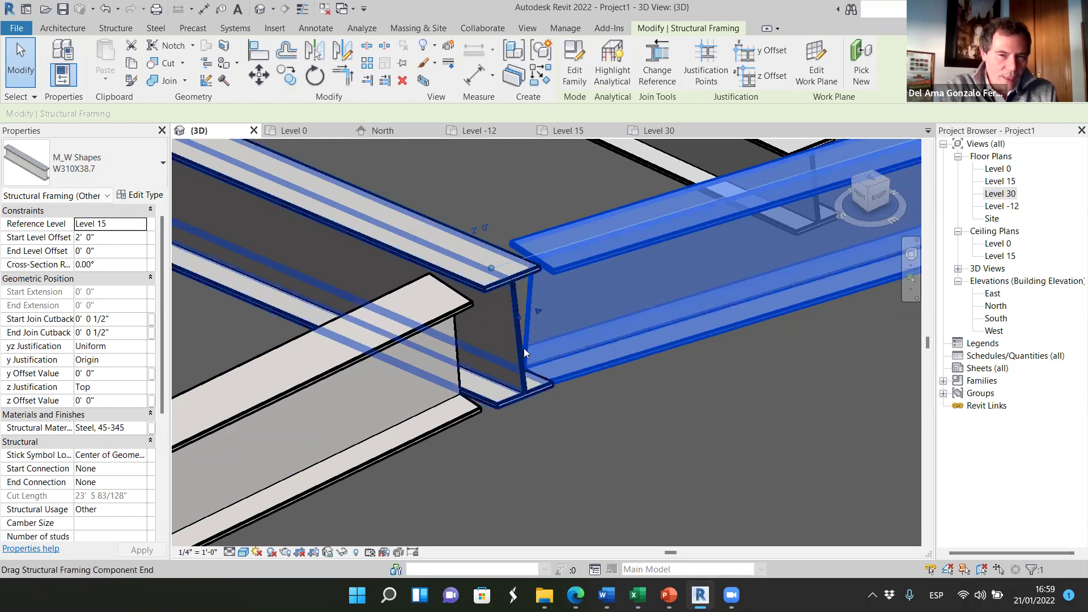
{"action": "scroll", "coordinate": [475, 325], "scroll_direction": "down", "scroll_amount": 3}
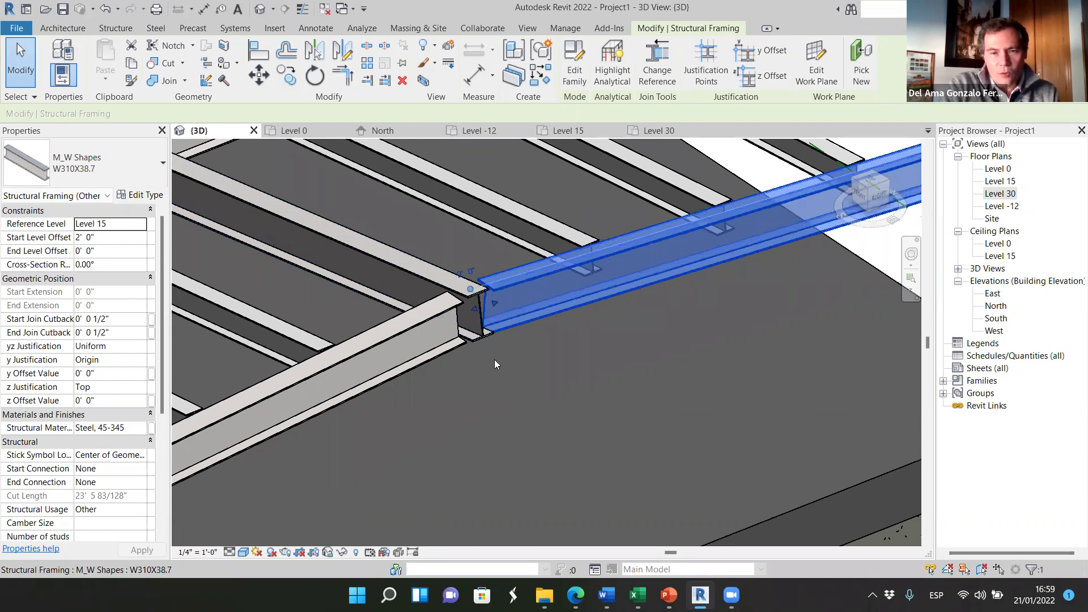
{"action": "scroll", "coordinate": [479, 332], "scroll_direction": "up", "scroll_amount": 4}
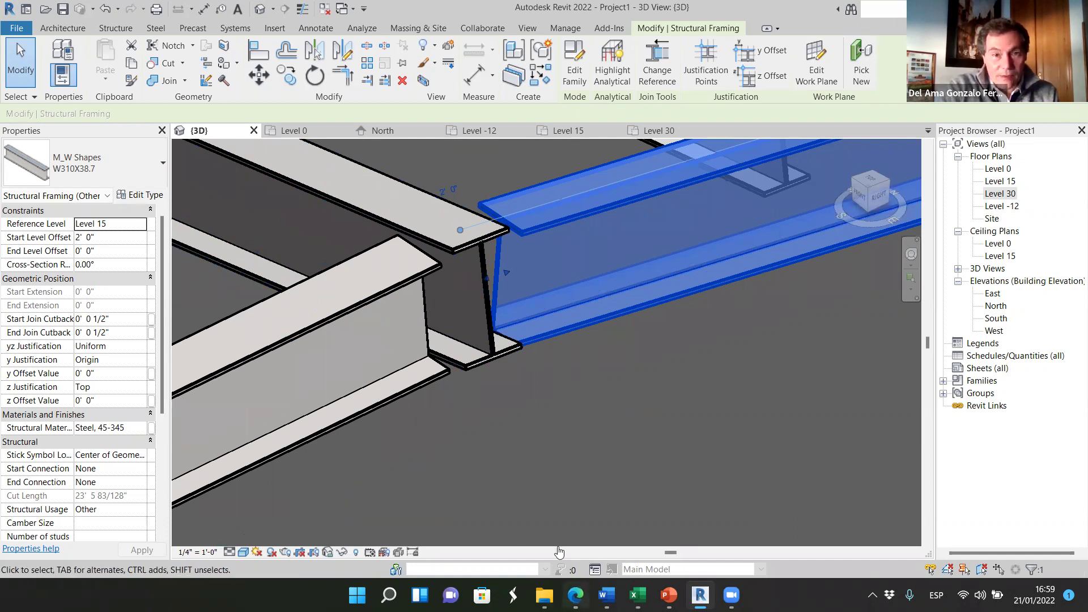
- Switch to the Edge browser and search Bing for images of "mies van der rohe steel details"
{"action": "left_click", "coordinate": [576, 595]}
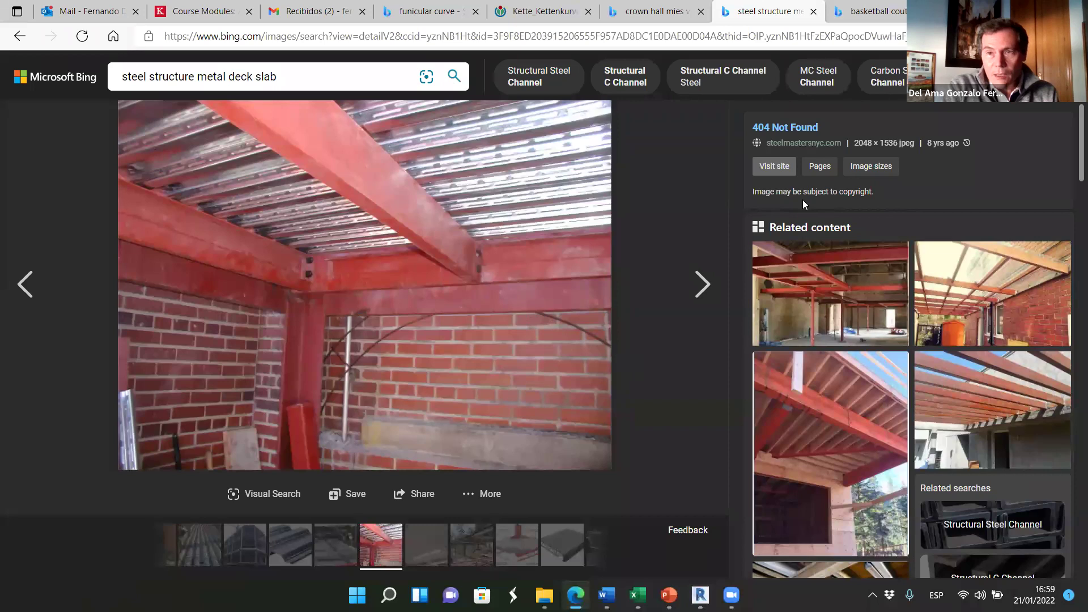
{"action": "left_click", "coordinate": [658, 11]}
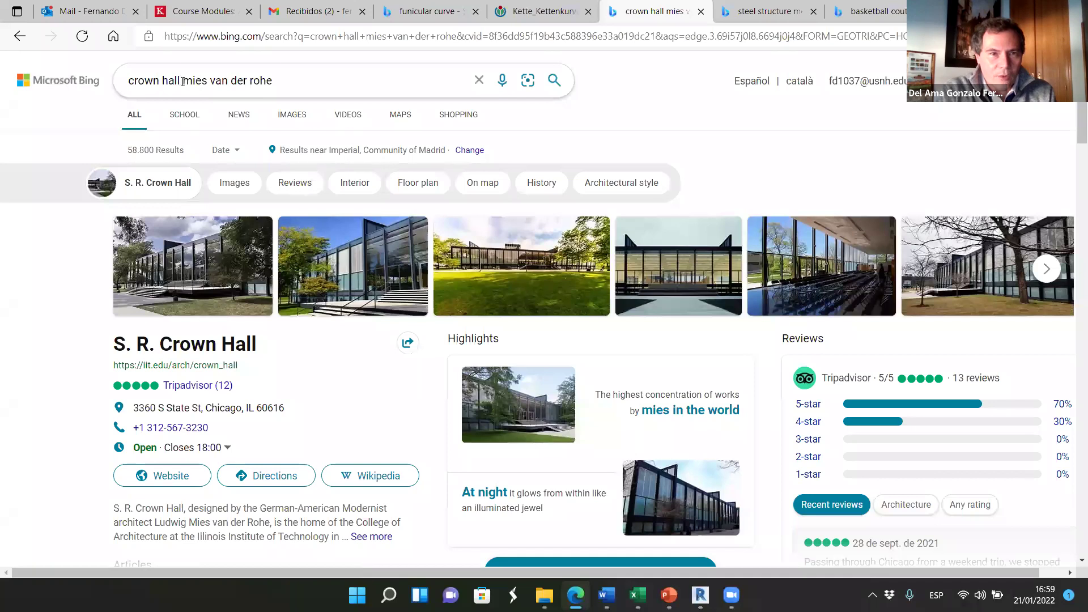
{"action": "left_click_drag", "start_coordinate": [183, 81], "coordinate": [81, 85]}
{"action": "key", "text": "BackSpace"}
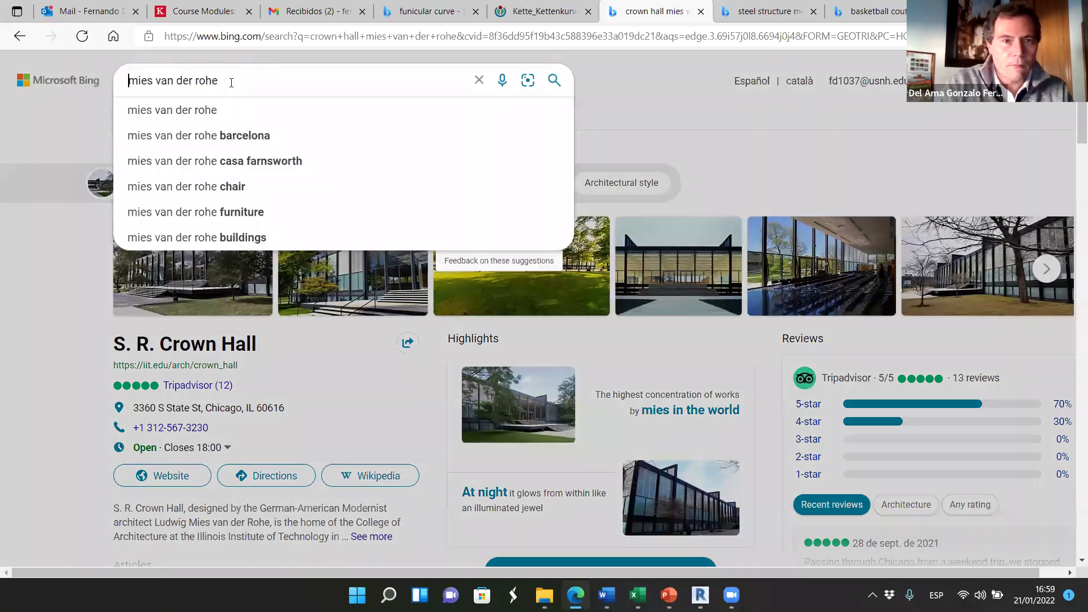
{"action": "left_click", "coordinate": [238, 84]}
{"action": "type", "text": "steel det"}
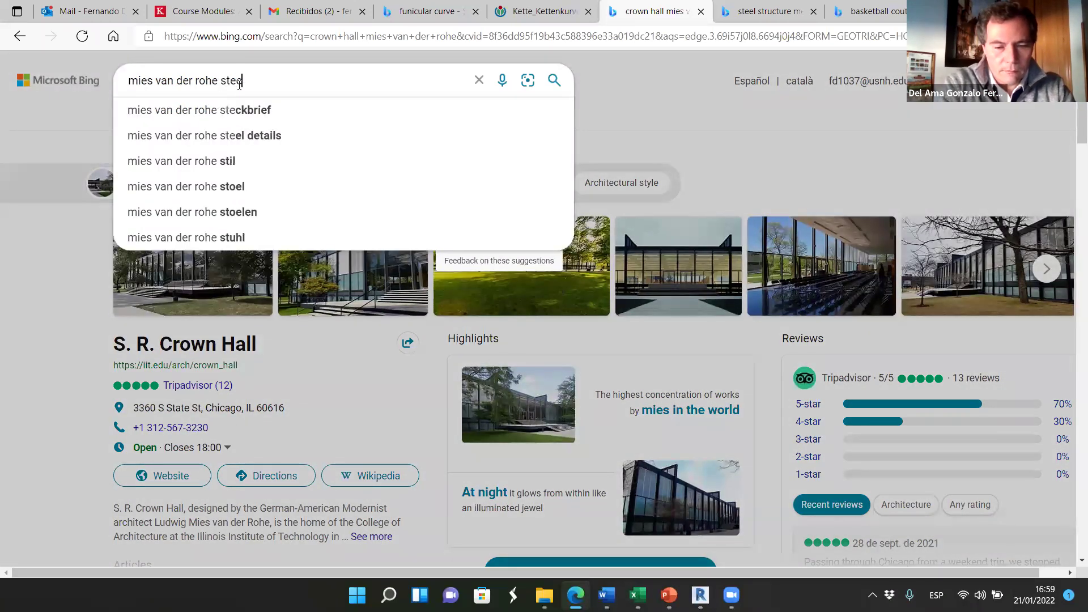
{"action": "type", "text": "ails"}
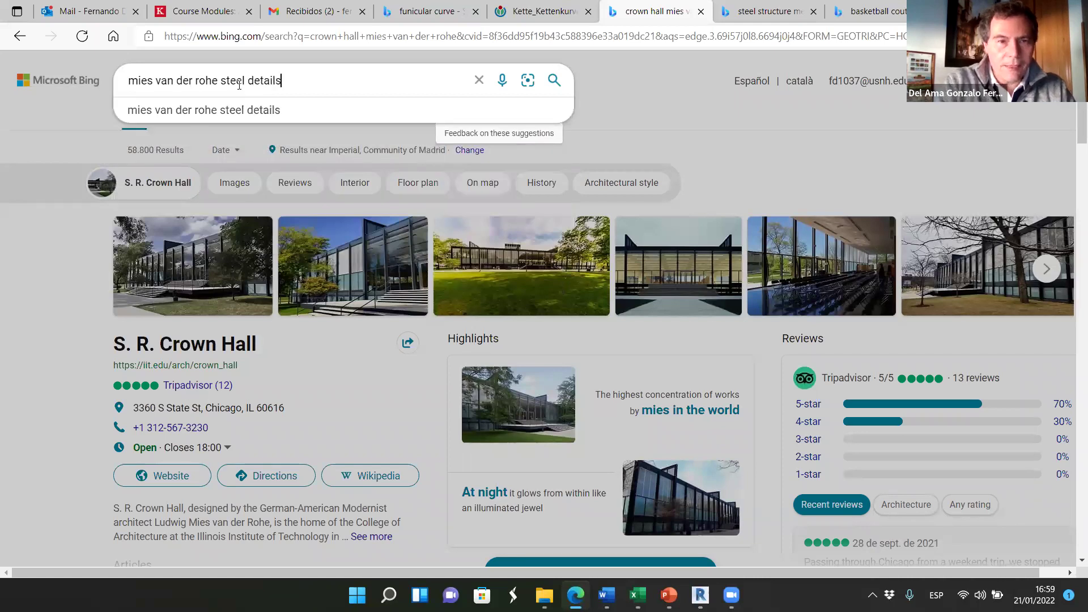
{"action": "key", "text": "Return"}
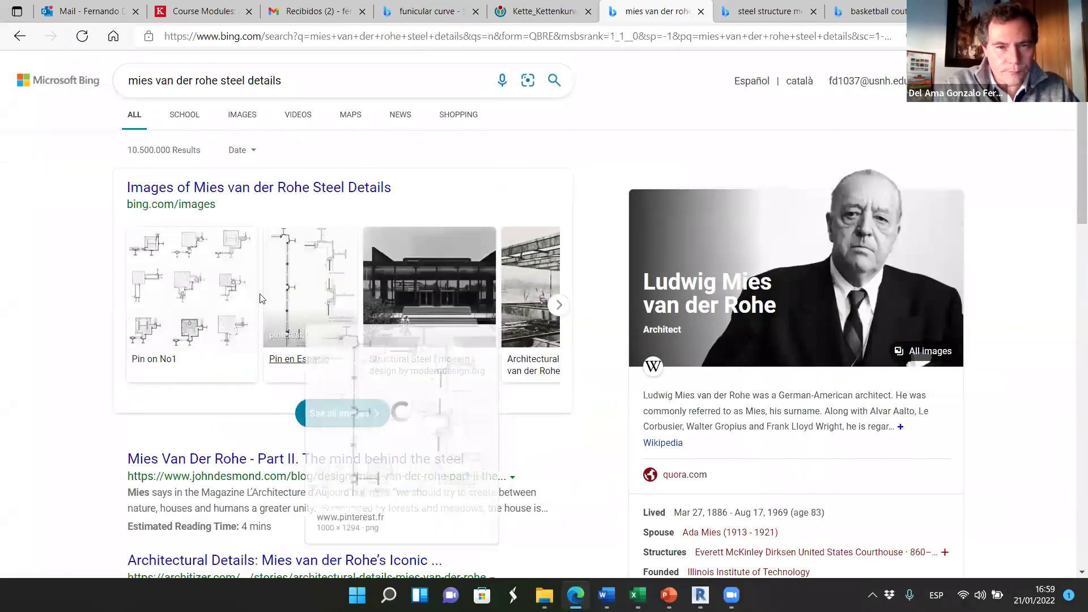
{"action": "left_click", "coordinate": [239, 116]}
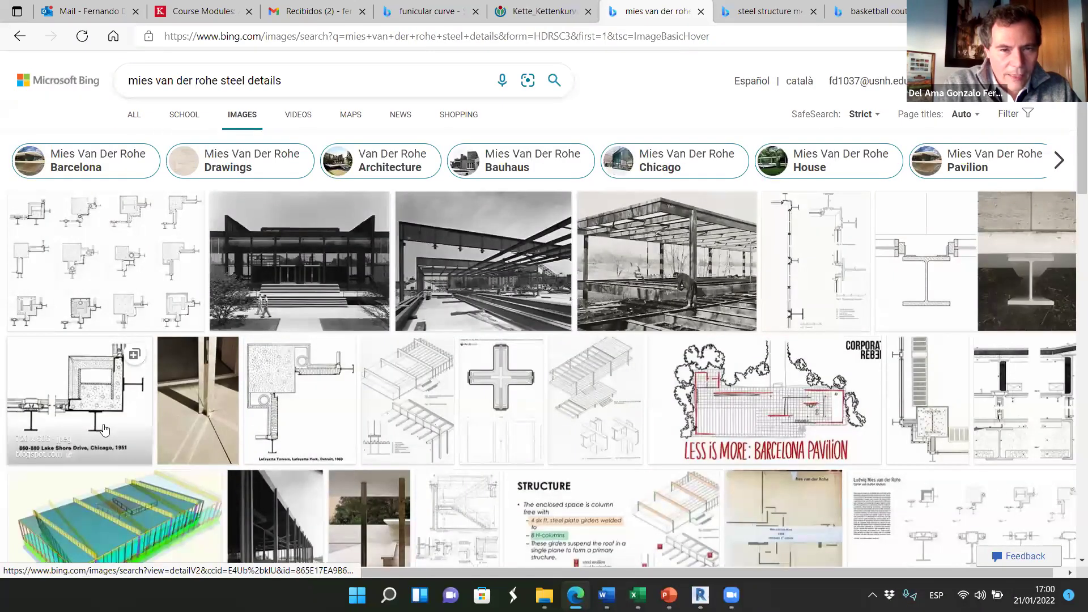
- View enlarged the 860-880 Lake Shore Drive corner detail, the sheet of corner details and the Crown Hall structural frame drawing
{"action": "left_click", "coordinate": [116, 451]}
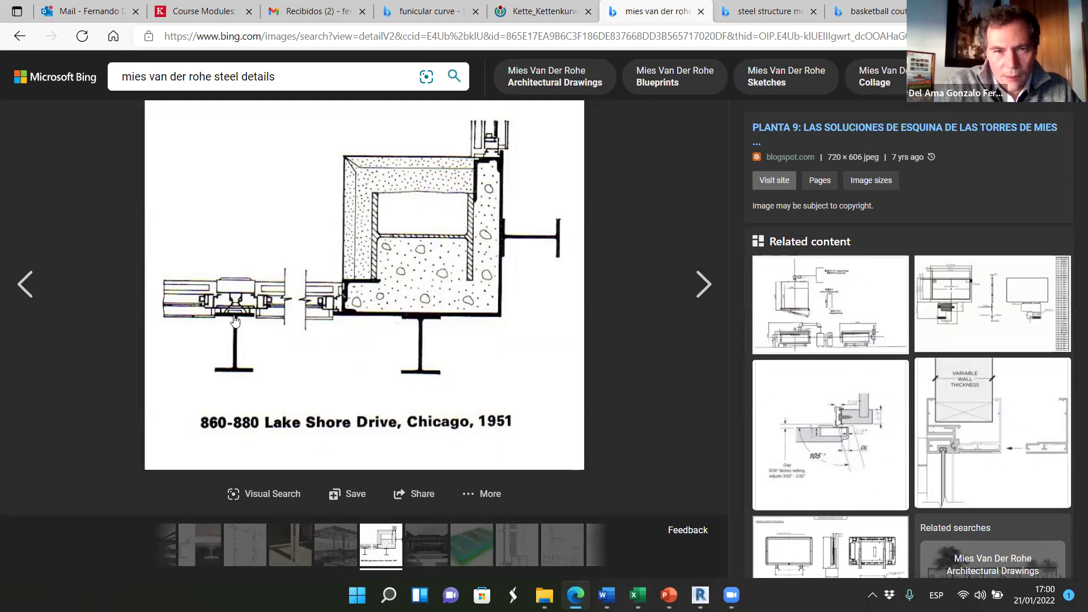
{"action": "left_click", "coordinate": [1069, 77]}
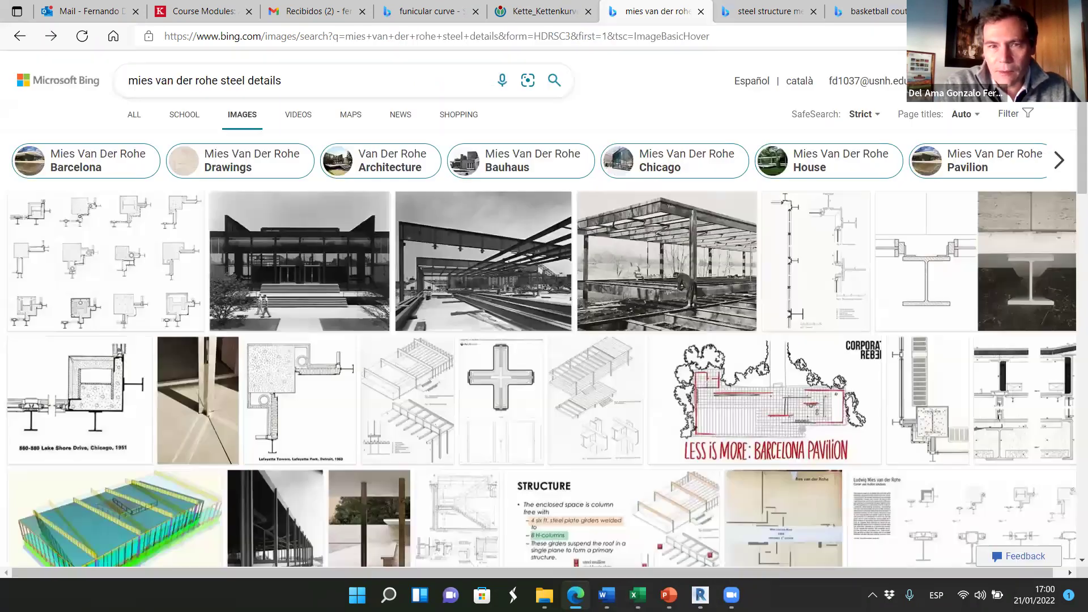
{"action": "left_click", "coordinate": [149, 288]}
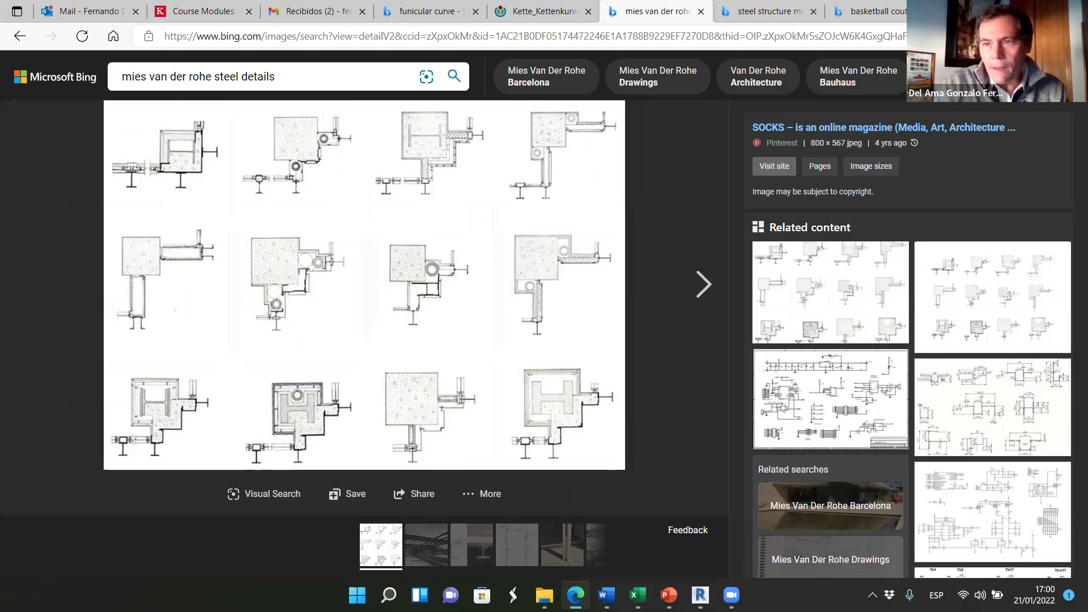
{"action": "left_click", "coordinate": [1033, 108]}
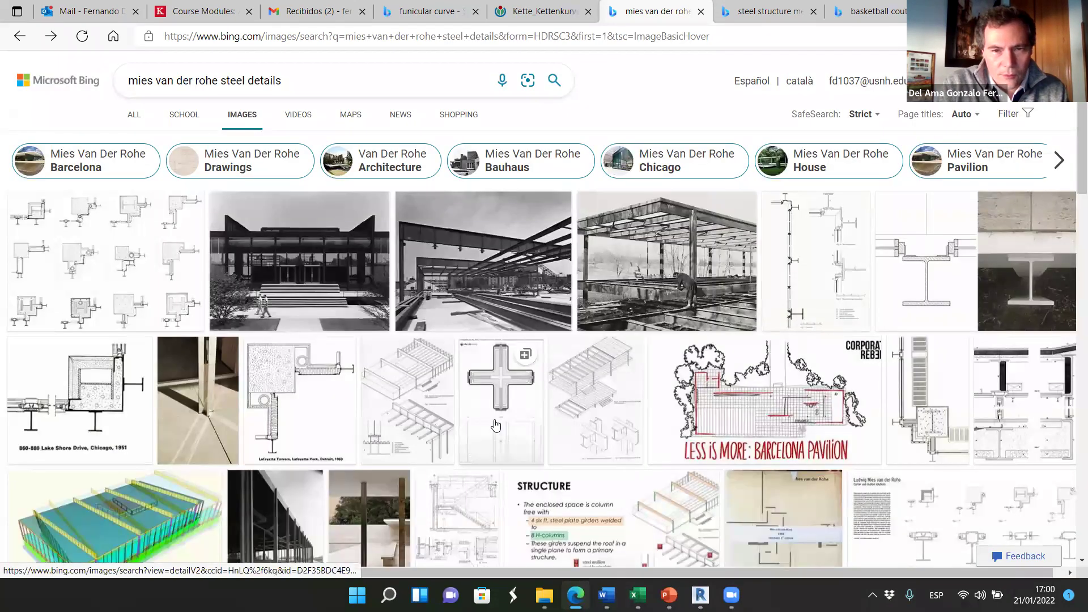
{"action": "left_click", "coordinate": [431, 446]}
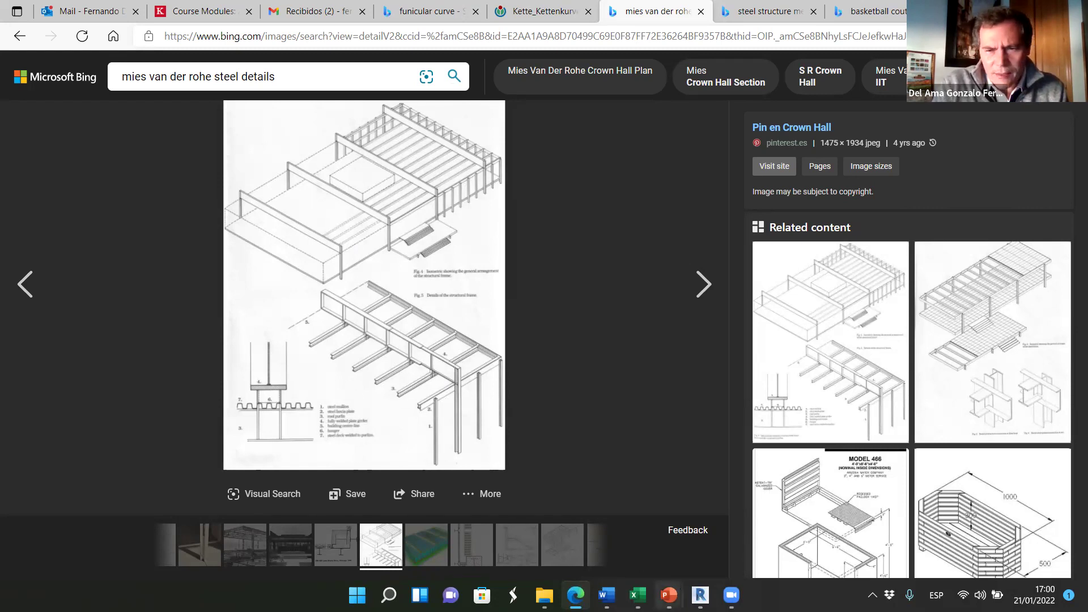
- Switch back to Revit, deselect the corner edge beam and examine the whole cantilevered side of the structure
{"action": "left_click", "coordinate": [701, 595]}
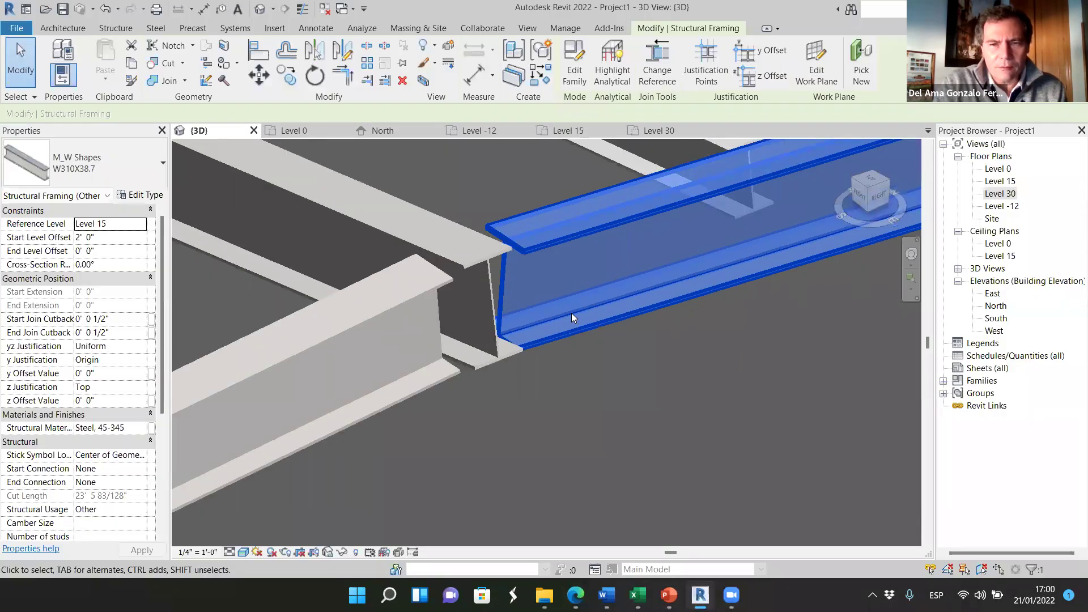
{"action": "scroll", "coordinate": [571, 318], "scroll_direction": "down", "scroll_amount": 10}
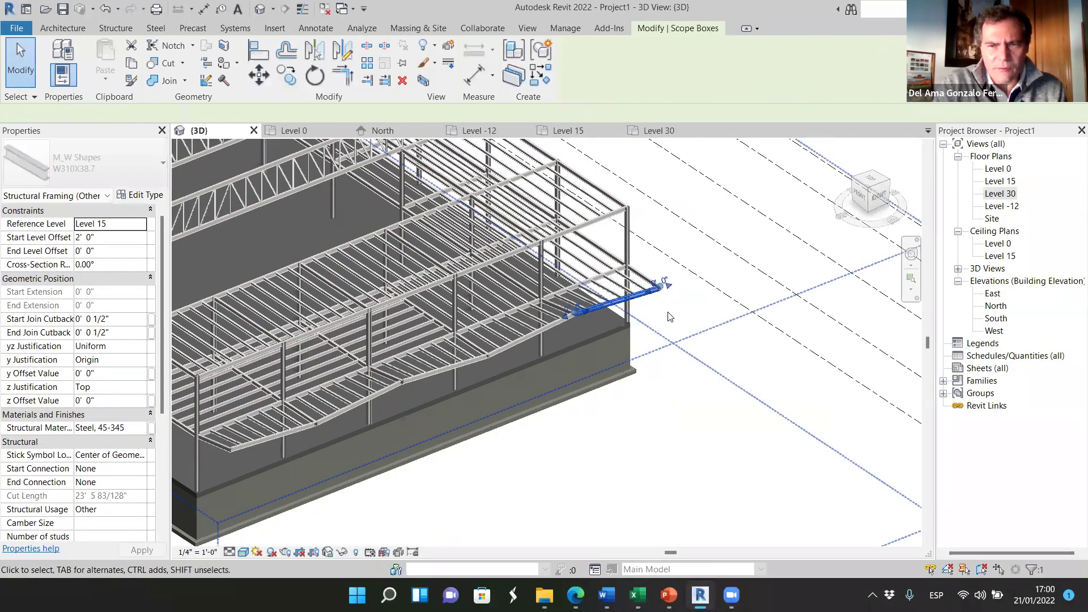
{"action": "left_click", "coordinate": [579, 520]}
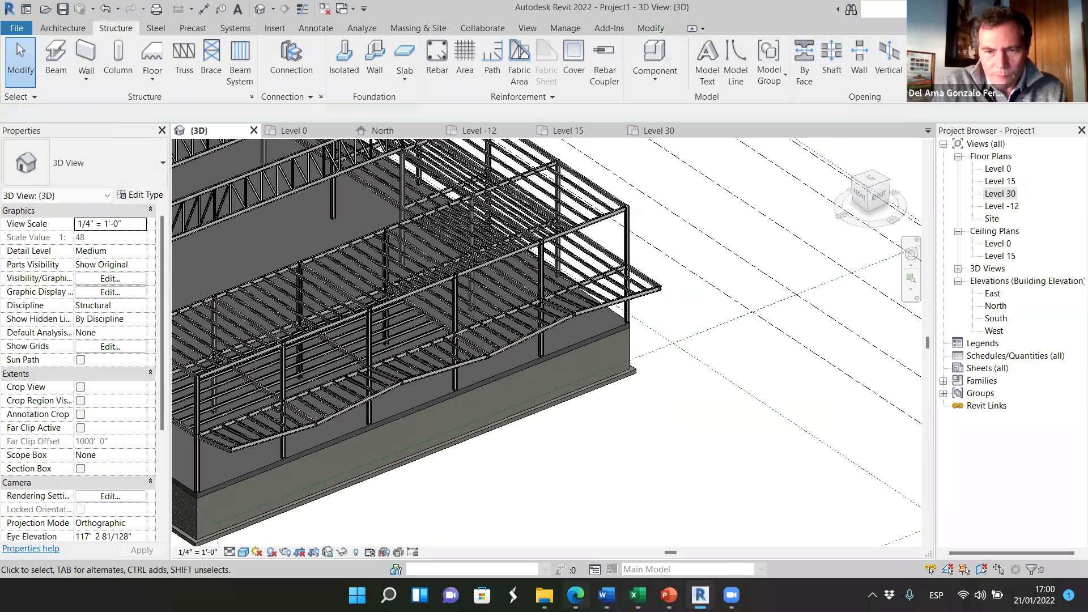
- Return to the browser, view the photo of plate girders and roof beams under construction, and browse the other image results
{"action": "left_click", "coordinate": [575, 594]}
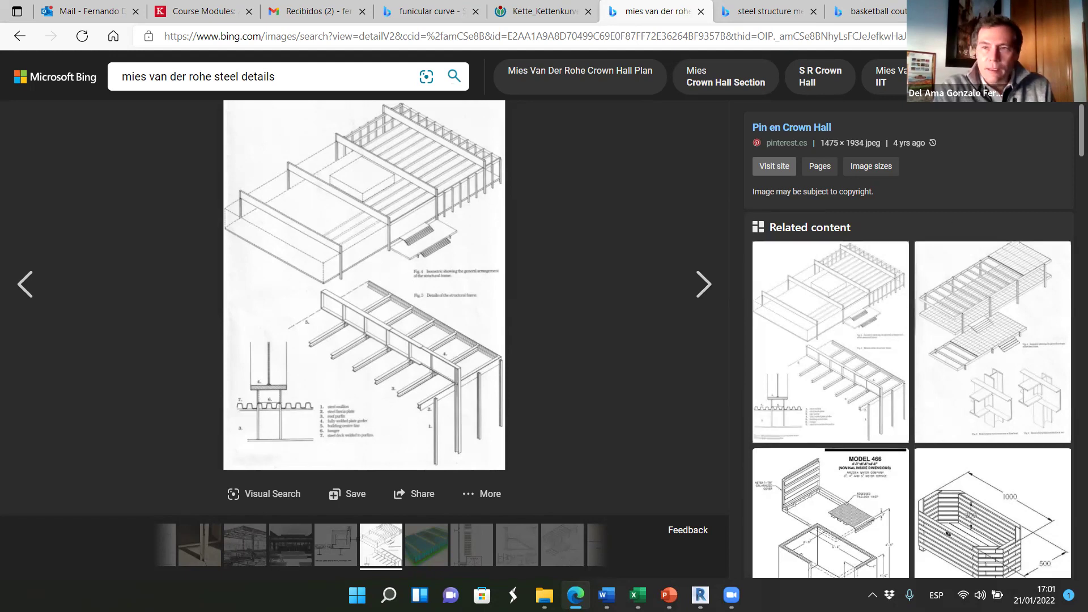
{"action": "left_click", "coordinate": [996, 118]}
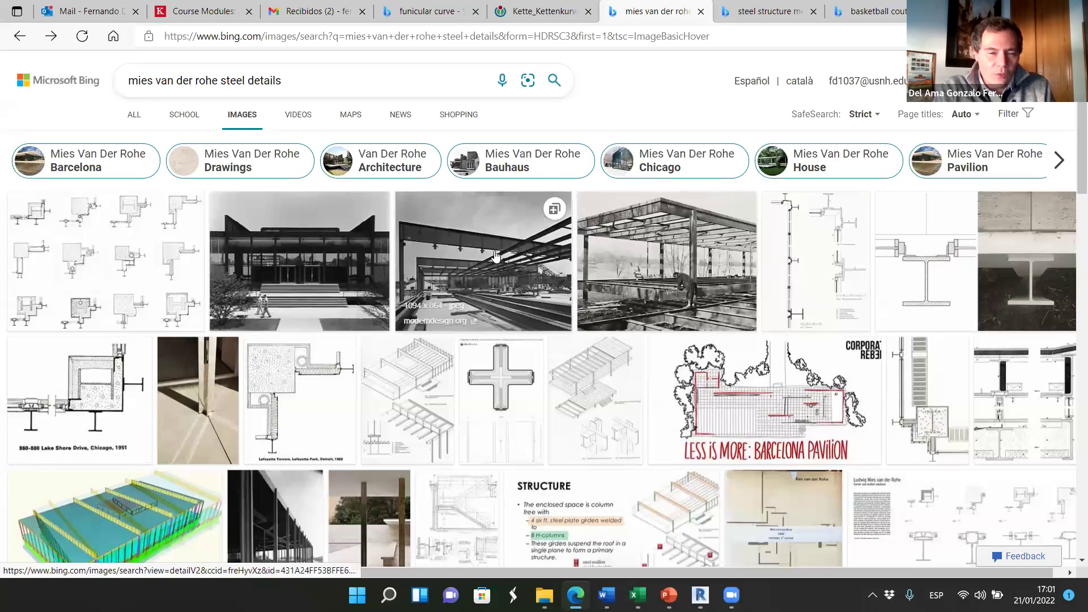
{"action": "left_click", "coordinate": [521, 306]}
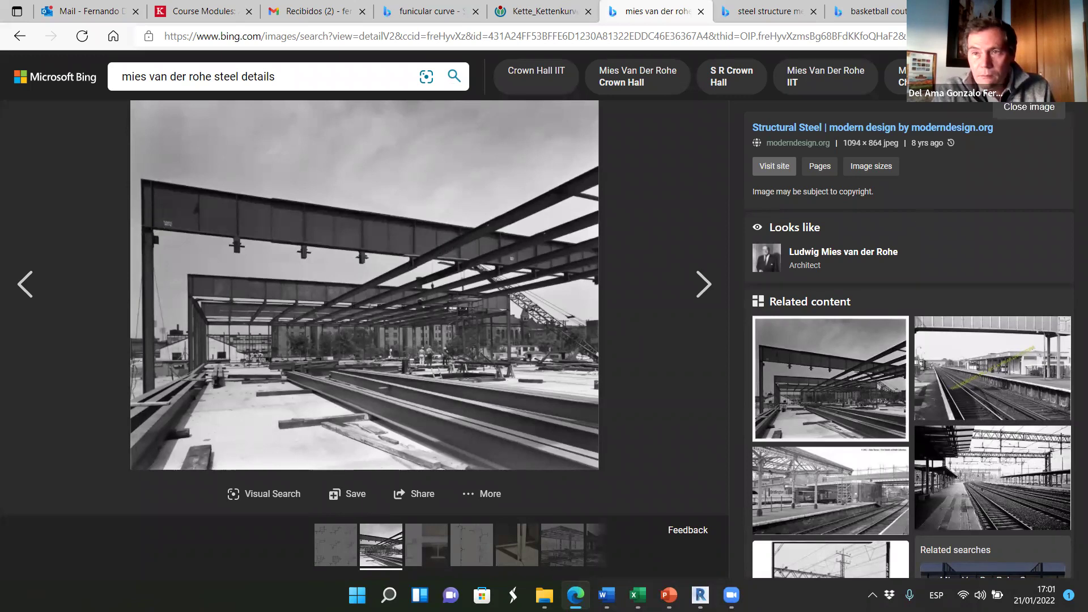
{"action": "key", "text": "Escape"}
{"action": "scroll", "coordinate": [521, 379], "scroll_direction": "down", "scroll_amount": 4}
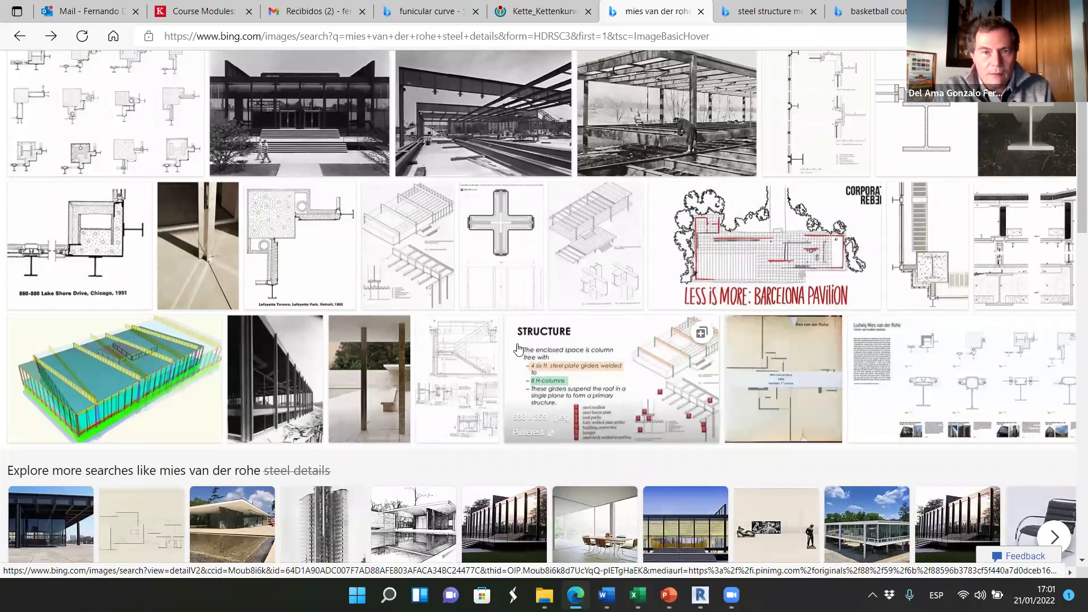
{"action": "scroll", "coordinate": [482, 257], "scroll_direction": "up", "scroll_amount": 2}
{"action": "scroll", "coordinate": [595, 215], "scroll_direction": "up", "scroll_amount": 1}
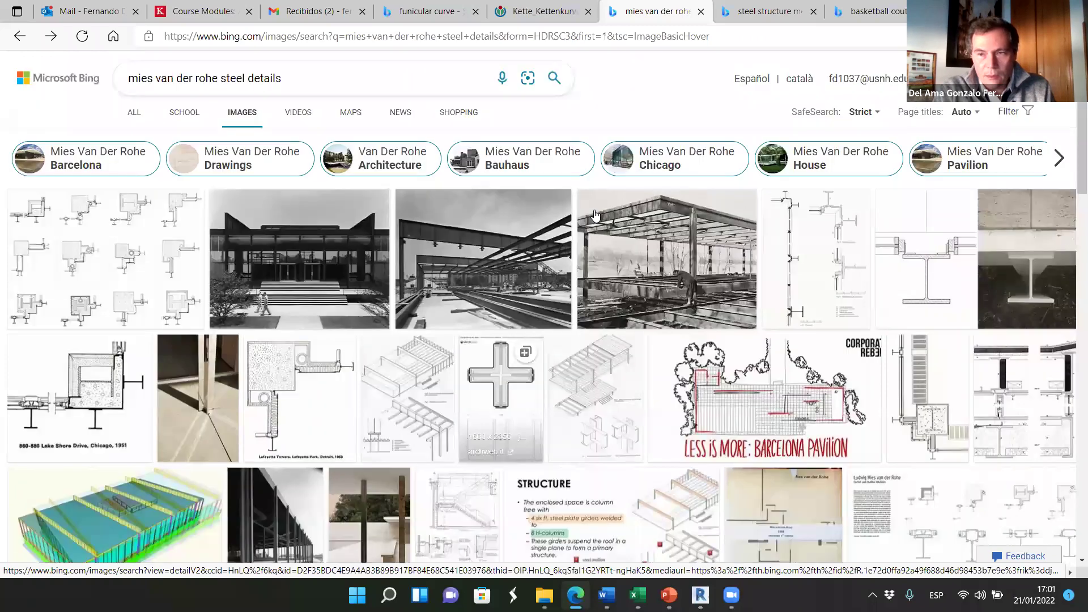
- Browse the Mies van der Rohe steel detail images and enlarge the Barcelona Pavilion cross-shaped steel column detail
{"action": "scroll", "coordinate": [567, 335], "scroll_direction": "down", "scroll_amount": 5}
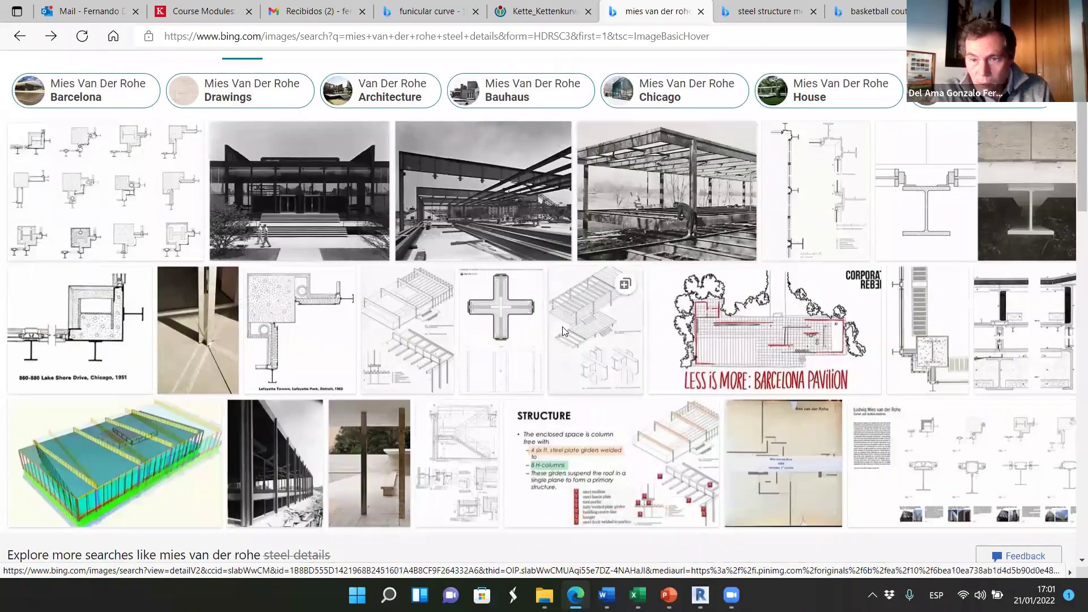
{"action": "scroll", "coordinate": [386, 397], "scroll_direction": "down", "scroll_amount": 5}
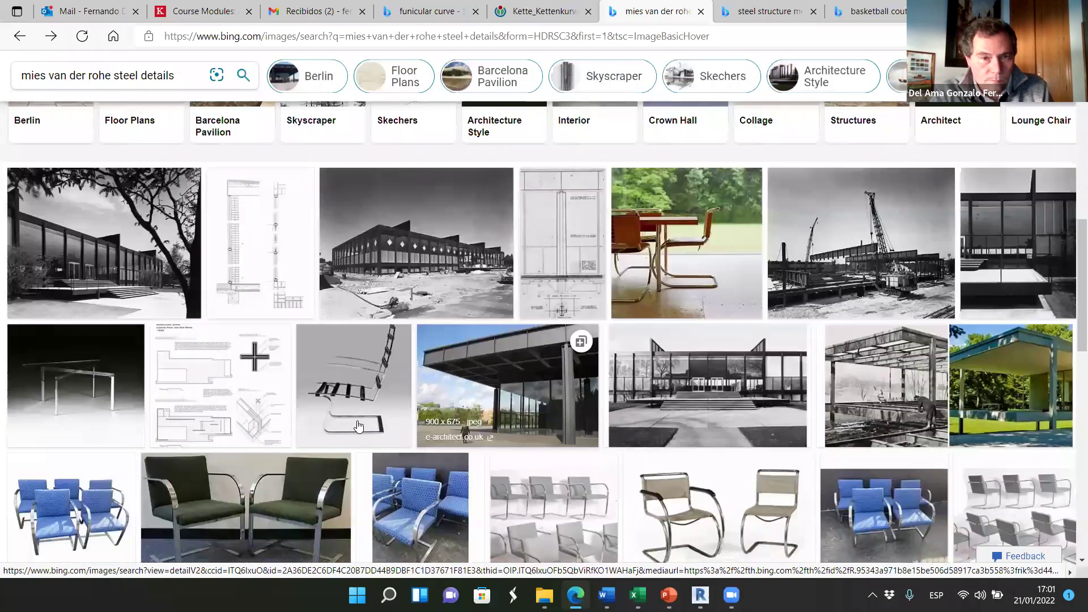
{"action": "scroll", "coordinate": [444, 448], "scroll_direction": "up", "scroll_amount": 5}
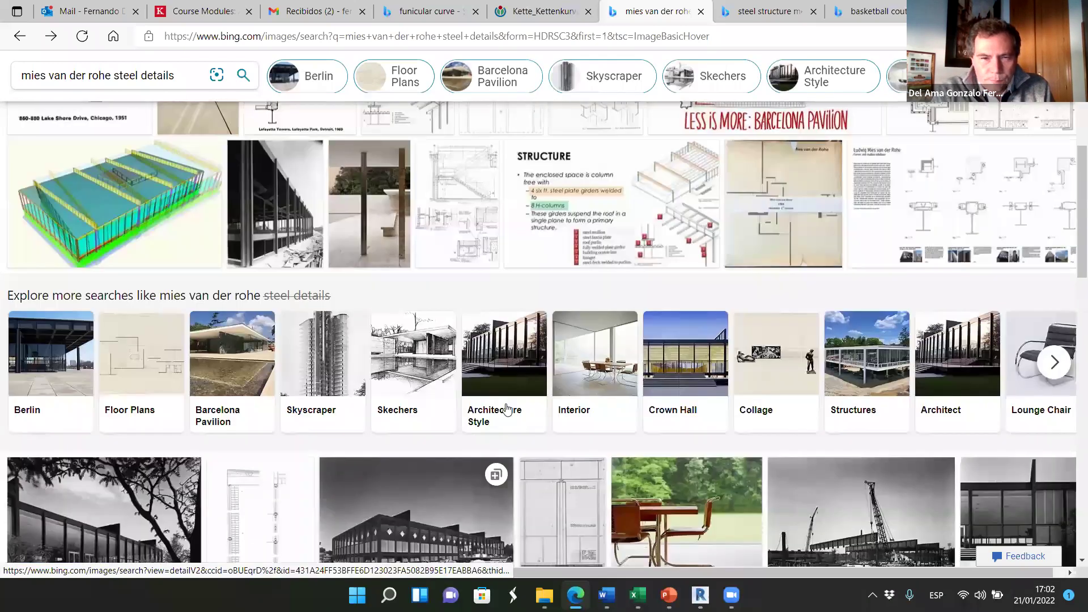
{"action": "scroll", "coordinate": [508, 410], "scroll_direction": "up", "scroll_amount": 5}
{"action": "left_click", "coordinate": [441, 477]}
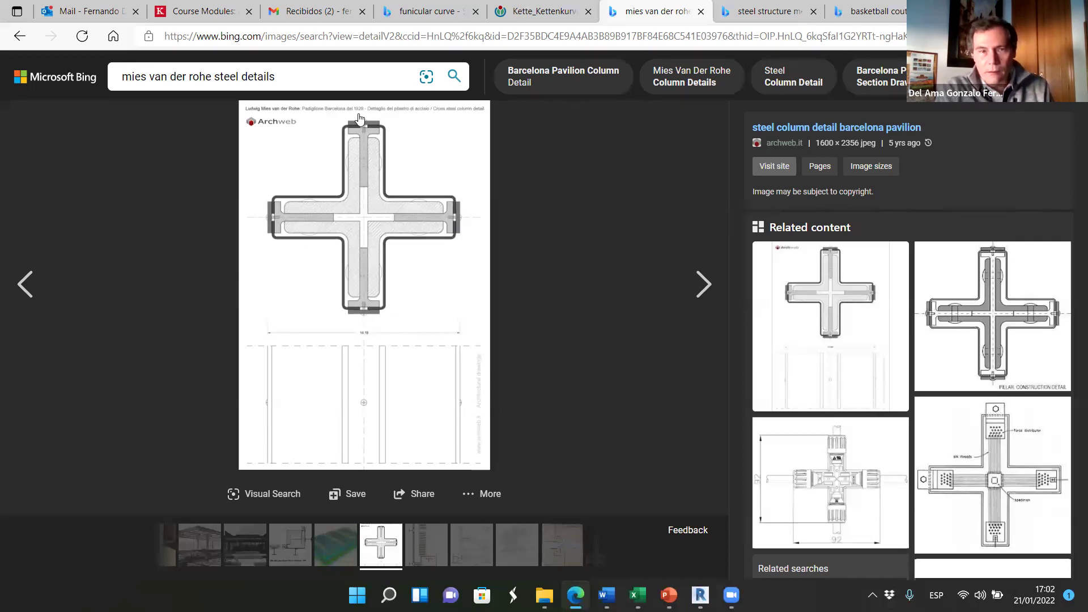
- Search Bing images for "barcelona pavilion columns"
{"action": "left_click", "coordinate": [309, 77]}
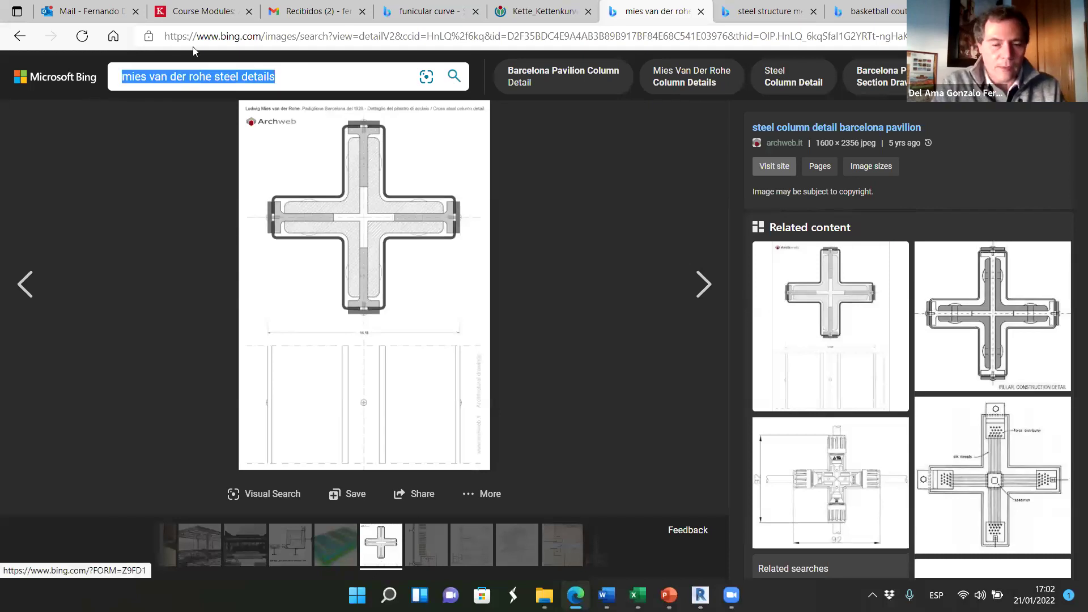
{"action": "type", "text": "barcelo"}
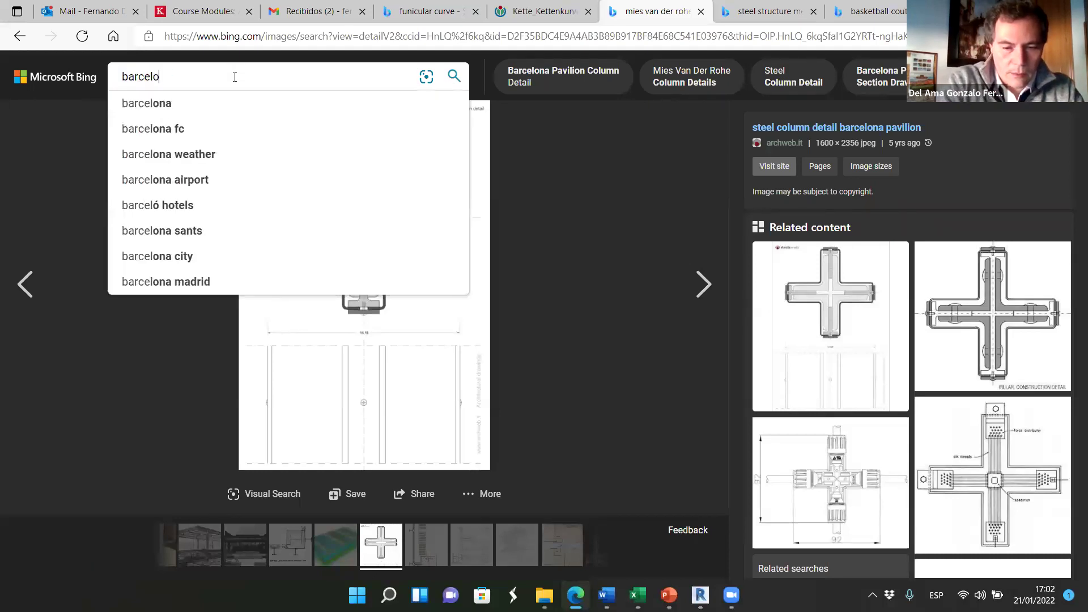
{"action": "type", "text": "na pavili"}
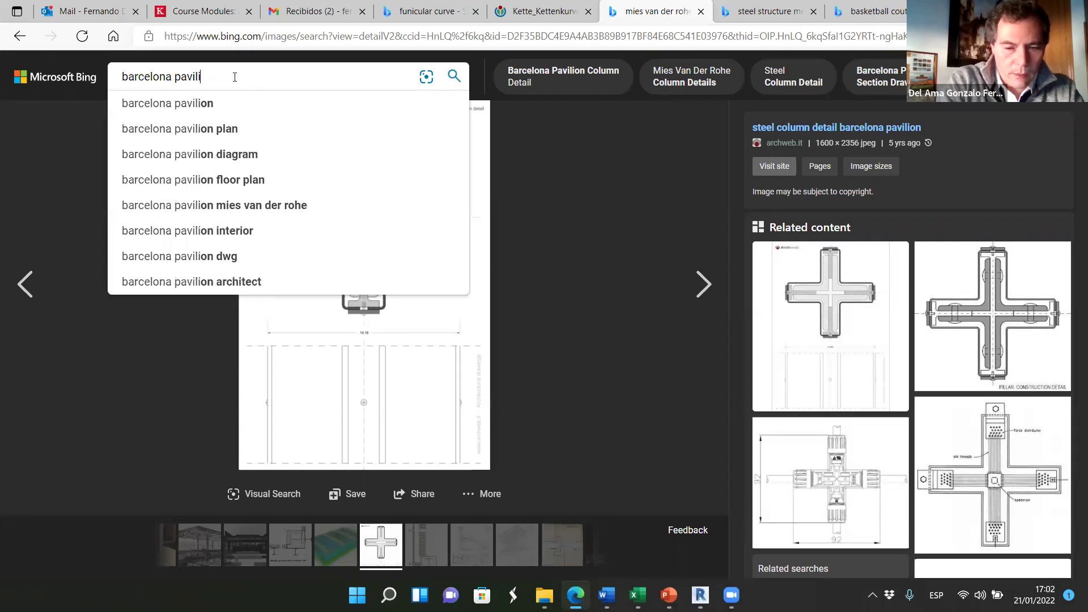
{"action": "type", "text": "lion columnds"}
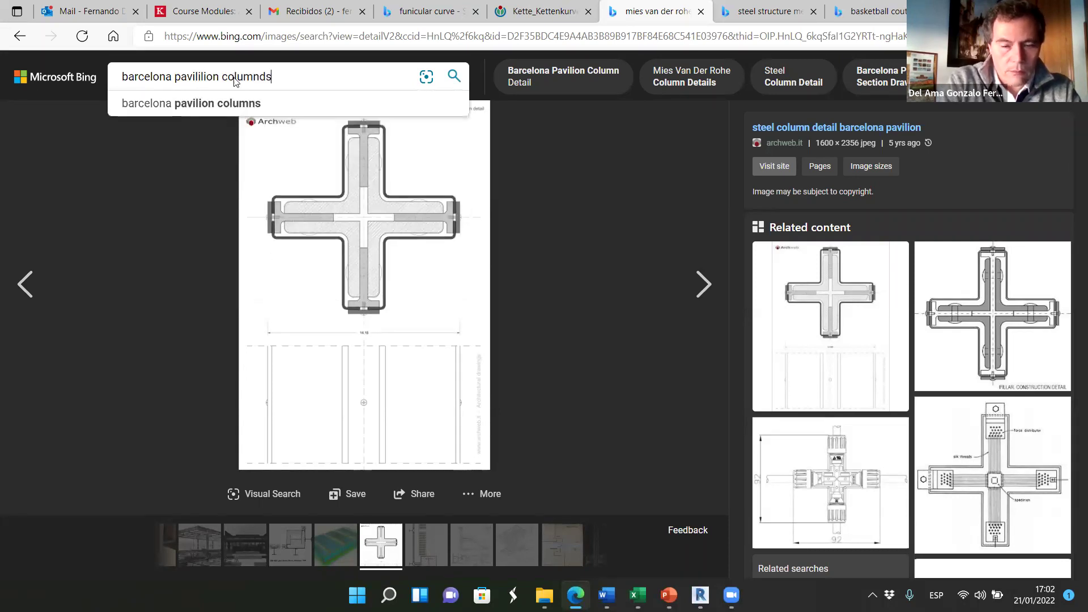
{"action": "key", "text": "Return"}
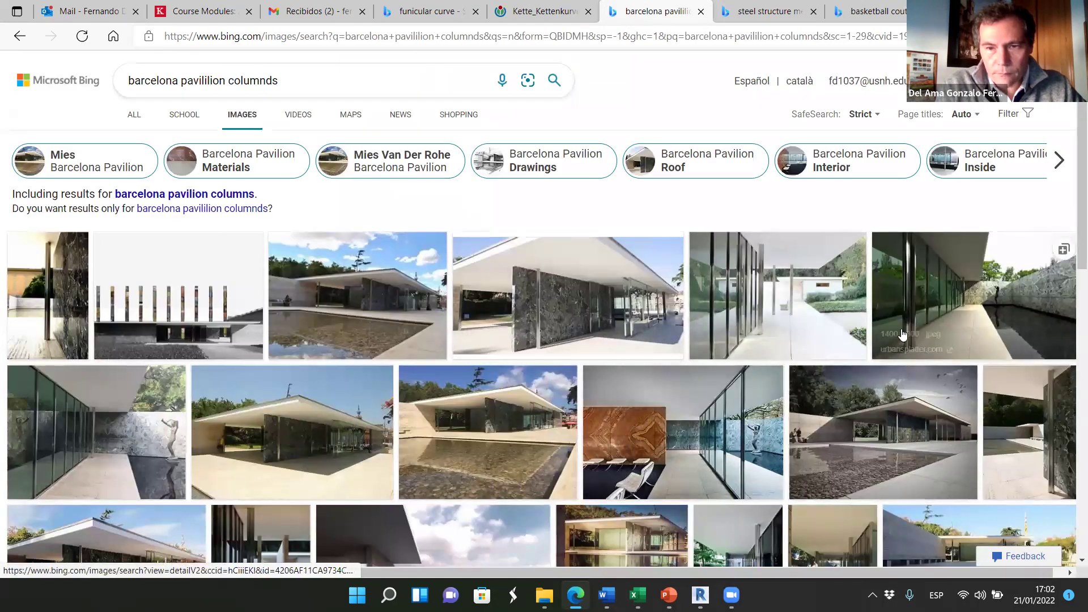
- View enlarged the photo of the pavilion's glazed walkway beside the pool and the exterior photo of its overhanging roof corner
{"action": "left_click", "coordinate": [910, 353]}
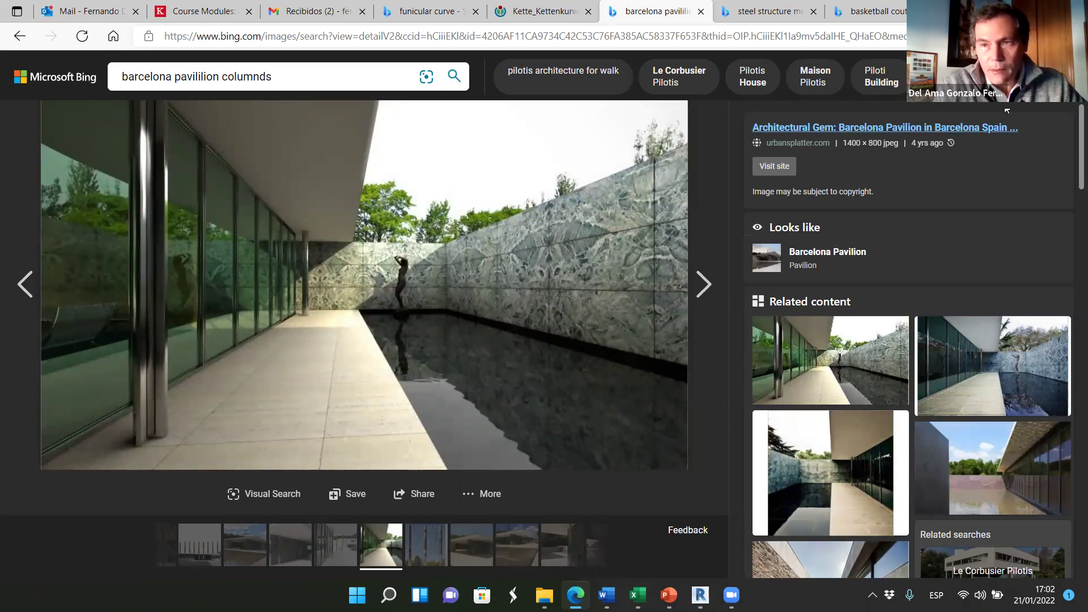
{"action": "left_click", "coordinate": [962, 117]}
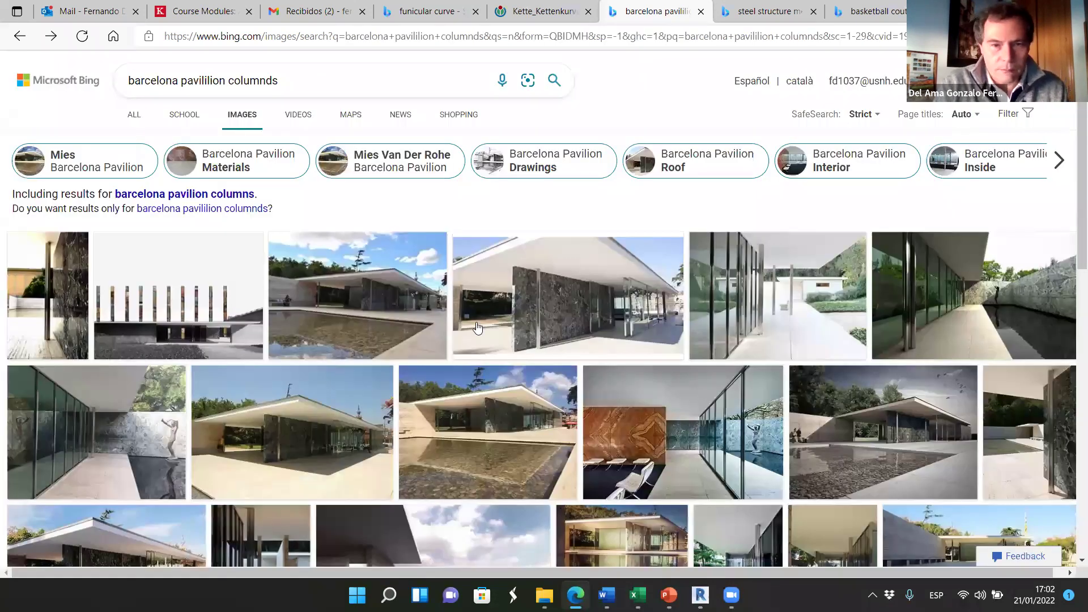
{"action": "scroll", "coordinate": [456, 344], "scroll_direction": "down", "scroll_amount": 7}
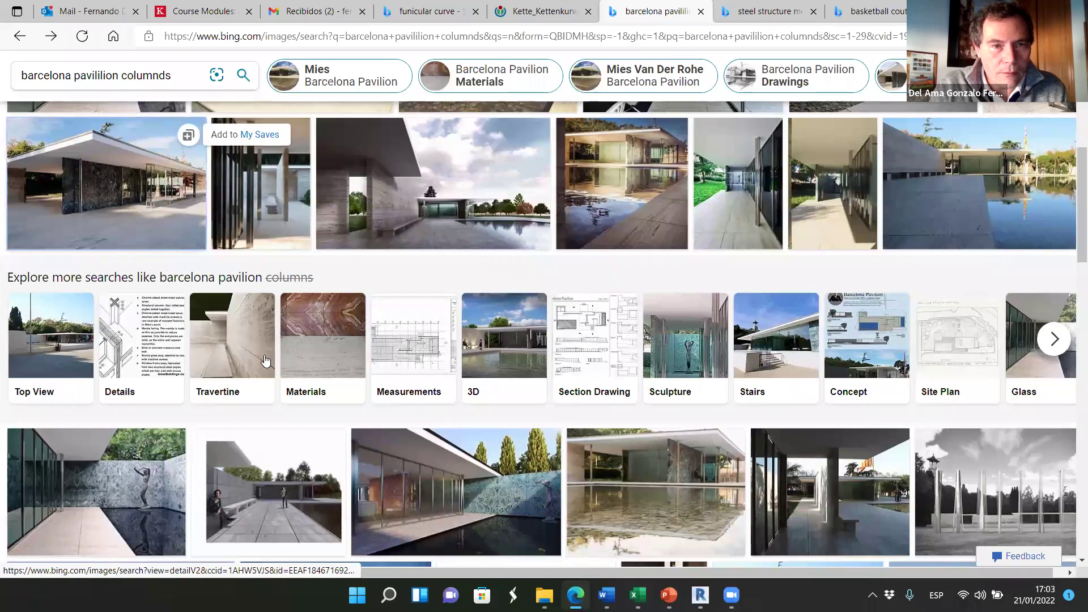
{"action": "left_click", "coordinate": [80, 197]}
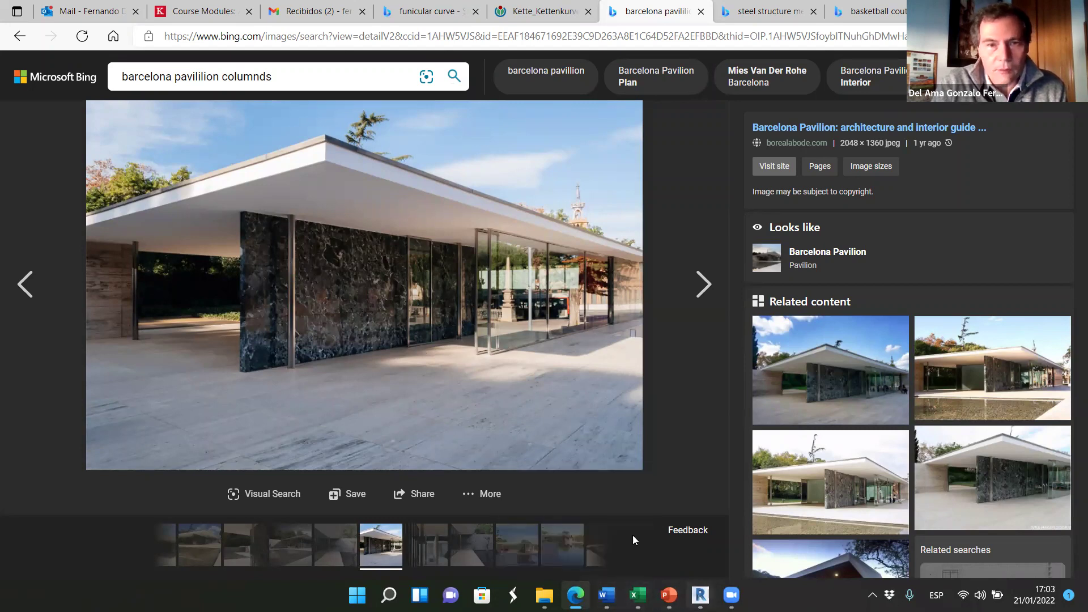
- Switch to Revit, start Load Family and open the Steel folder under Structural Framing in the US library
{"action": "left_click", "coordinate": [700, 595]}
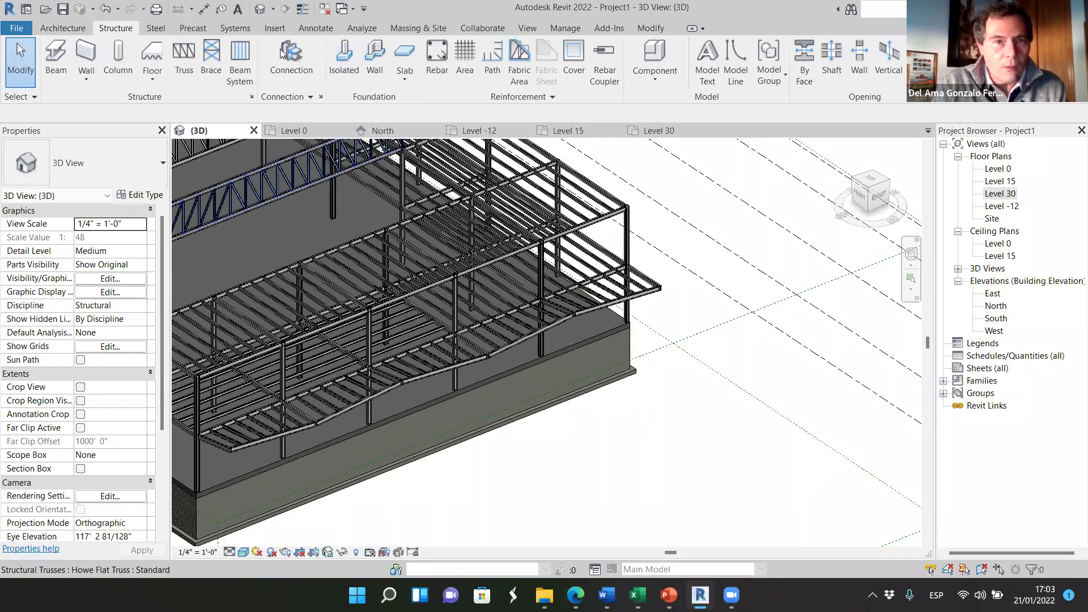
{"action": "left_click", "coordinate": [275, 29]}
{"action": "left_click", "coordinate": [558, 67]}
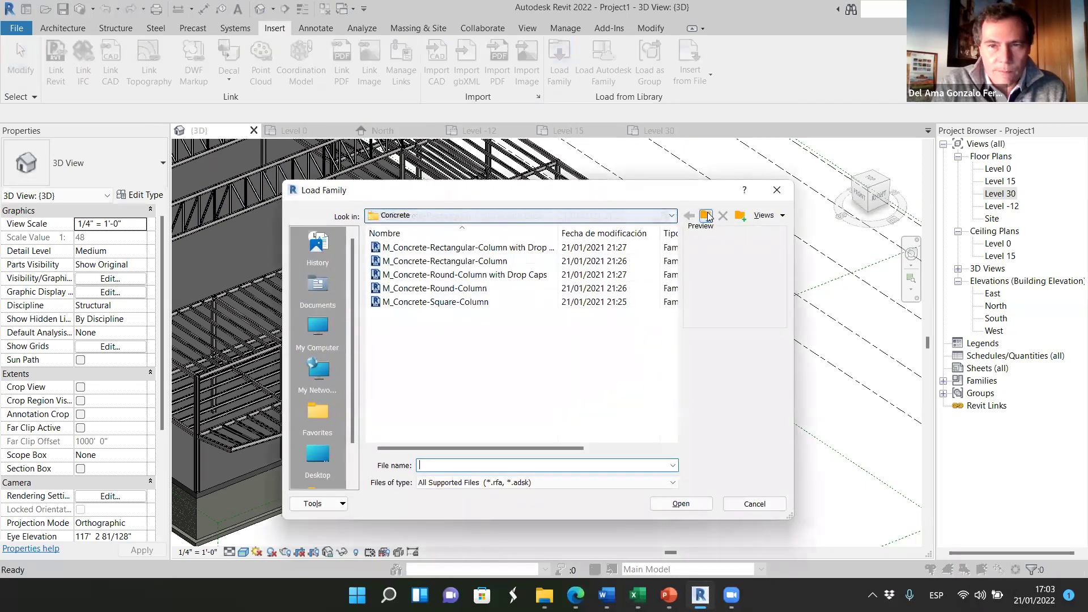
{"action": "left_click", "coordinate": [706, 216]}
{"action": "left_click", "coordinate": [705, 216]}
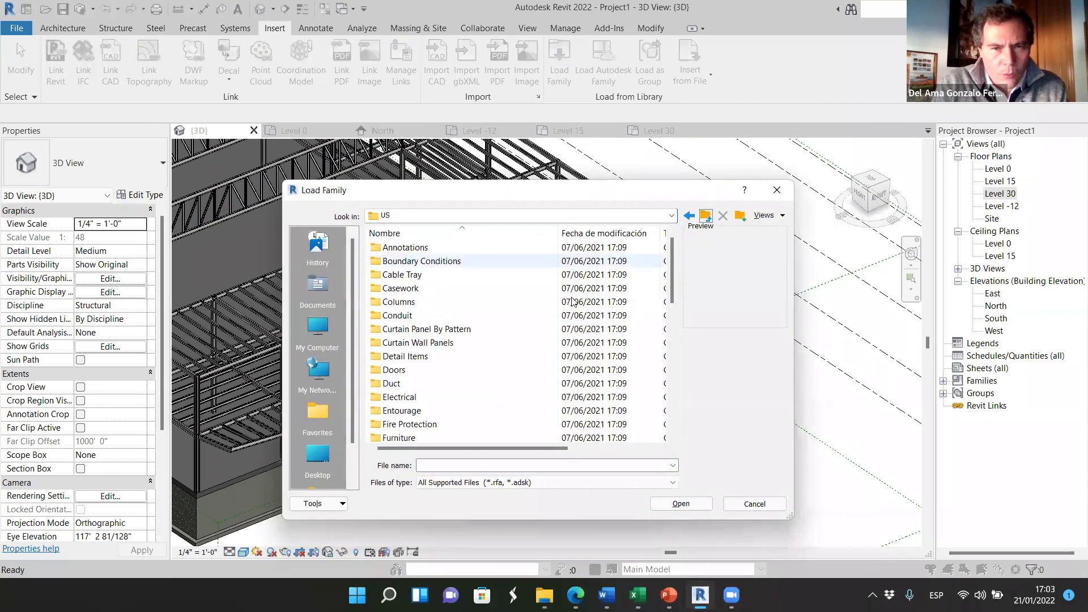
{"action": "scroll", "coordinate": [427, 357], "scroll_direction": "down", "scroll_amount": 9}
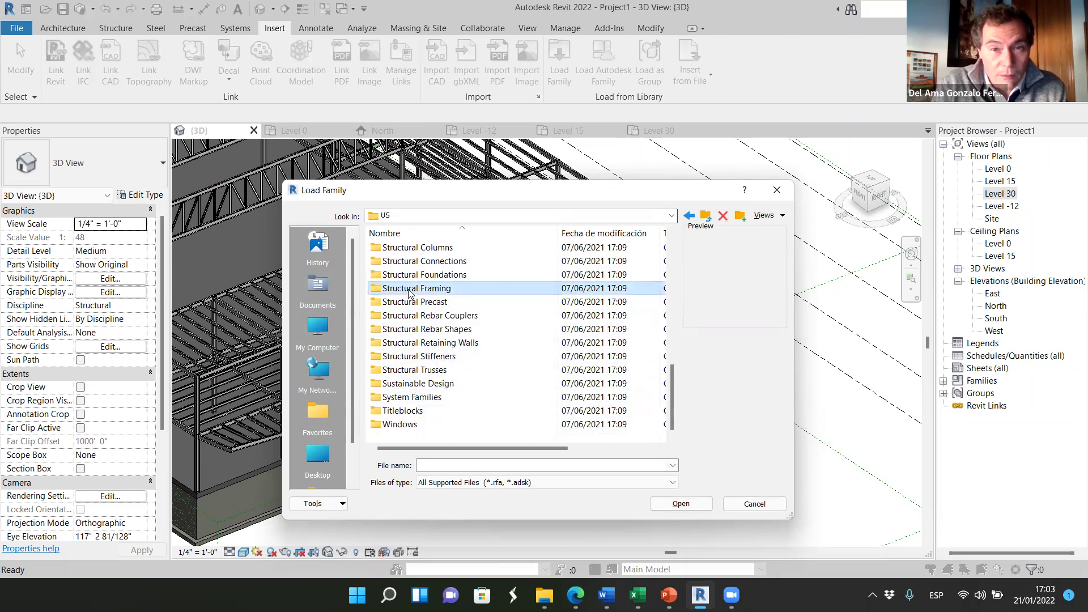
{"action": "double_click", "coordinate": [440, 290]}
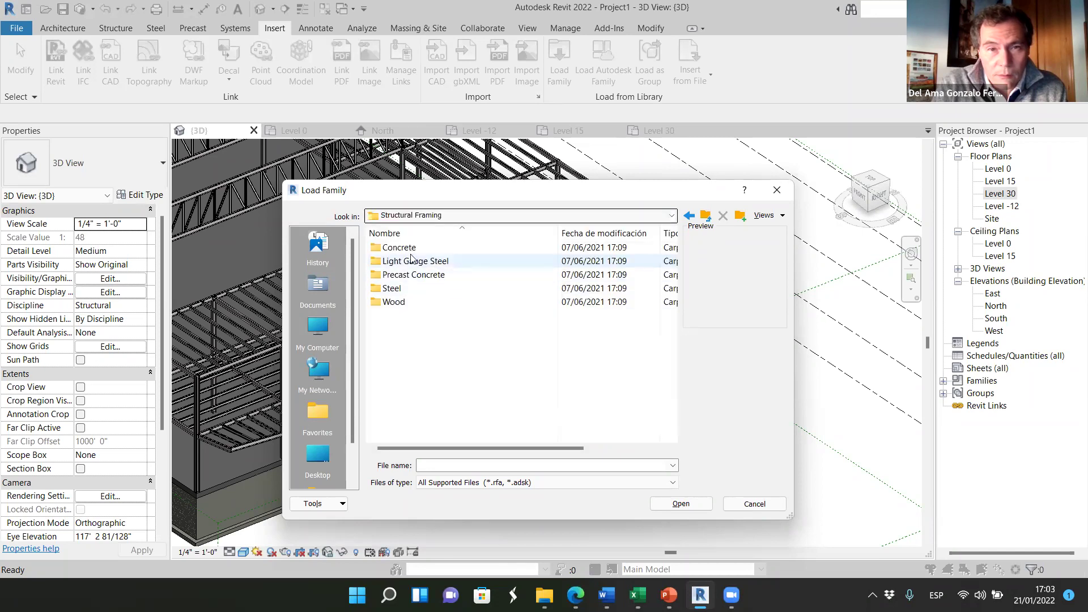
{"action": "double_click", "coordinate": [395, 289]}
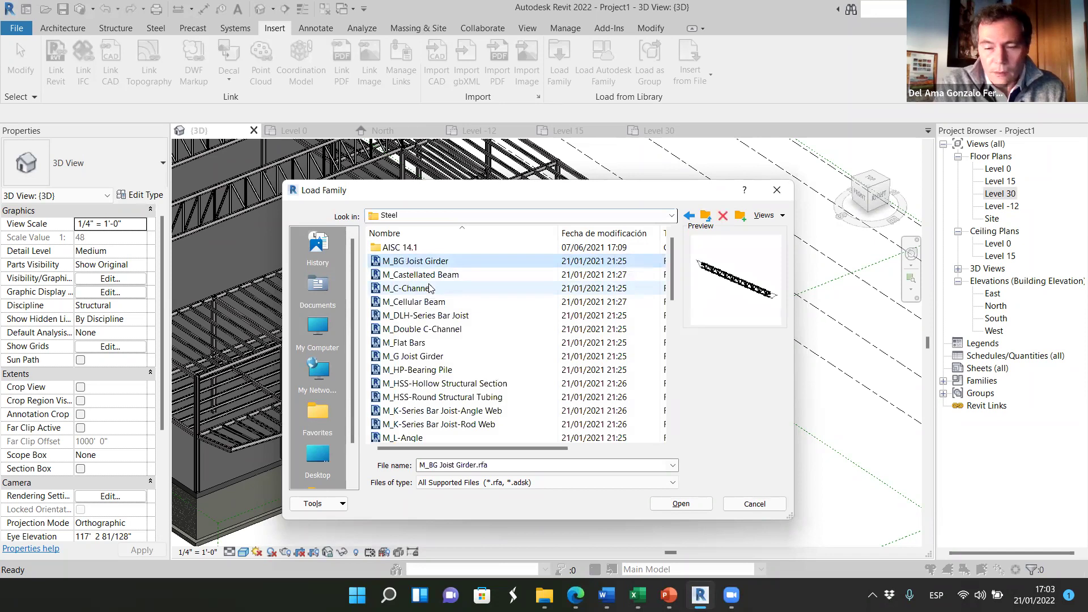
- Look through the previews of the steel framing families, from M_BG Joist Girder to RSA-Rectangular Steel Angle
{"action": "key", "text": "Down"}
{"action": "key", "text": "Down"}
{"action": "key", "text": "Down"}
{"action": "key", "text": "Down"}
{"action": "key", "text": "Down"}
{"action": "key", "text": "Down"}
{"action": "key", "text": "Down"}
{"action": "key", "text": "Down"}
{"action": "key", "text": "Down"}
{"action": "key", "text": "Down"}
{"action": "key", "text": "Down"}
{"action": "key", "text": "Down"}
{"action": "key", "text": "Down"}
{"action": "key", "text": "Down"}
{"action": "key", "text": "Down"}
{"action": "key", "text": "Down"}
{"action": "key", "text": "Down"}
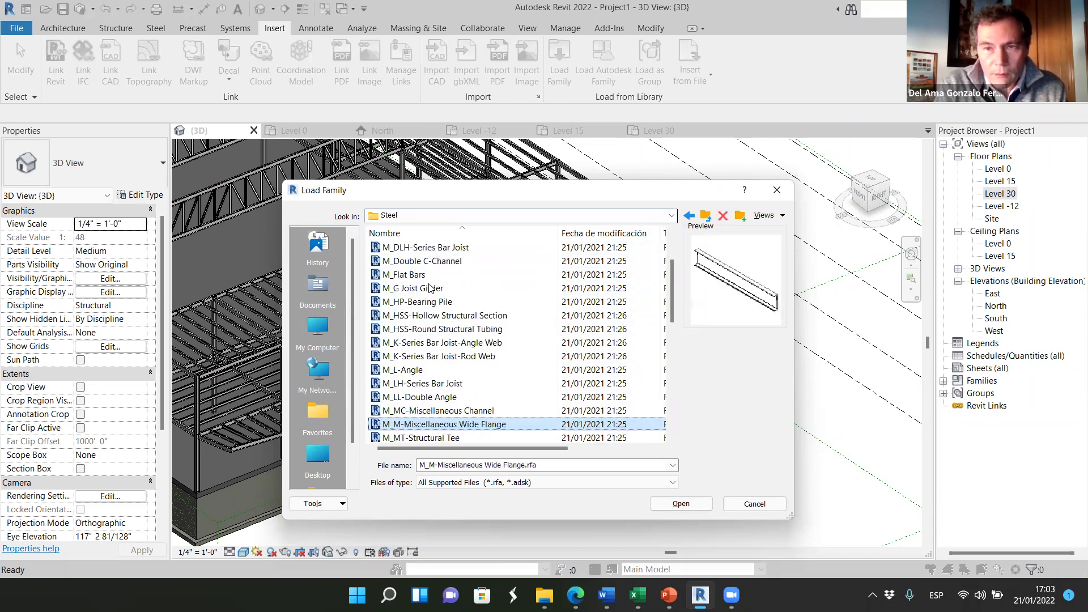
{"action": "key", "text": "Up"}
{"action": "key", "text": "Up"}
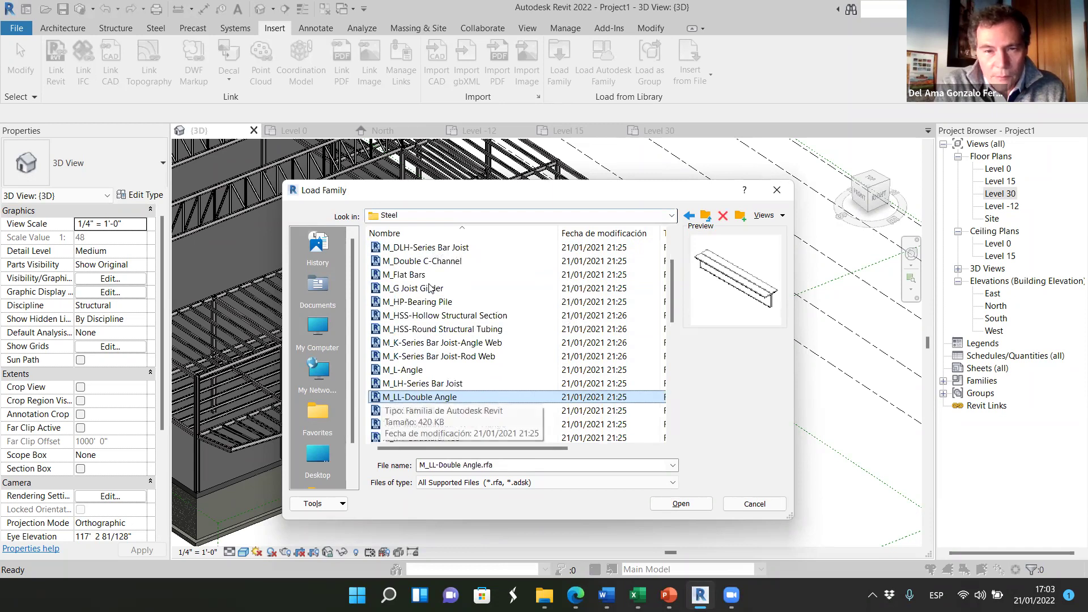
{"action": "key", "text": "Down"}
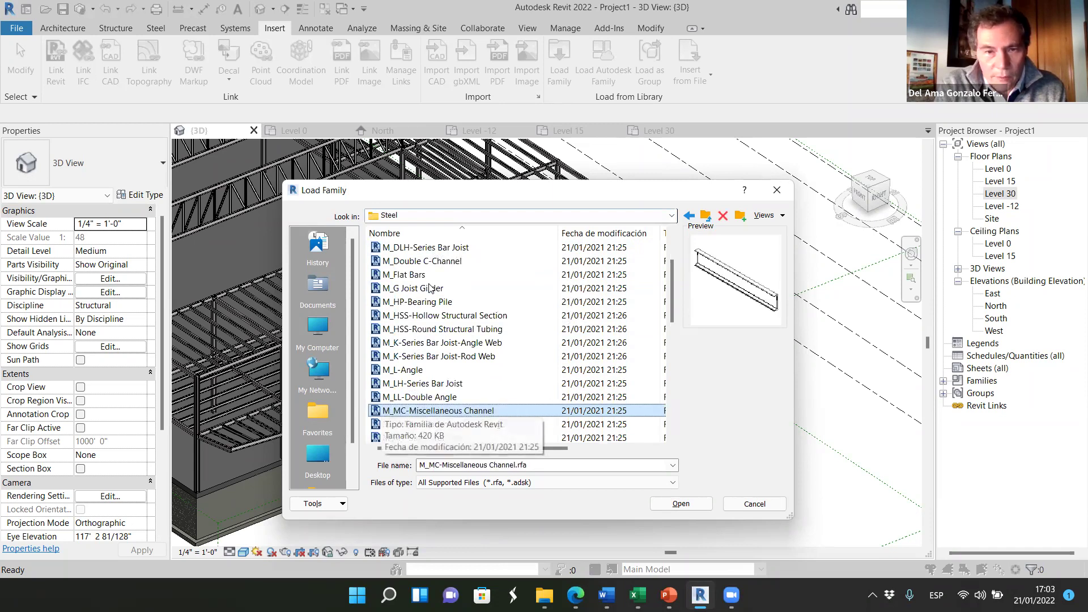
{"action": "key", "text": "Down"}
{"action": "key", "text": "Down"}
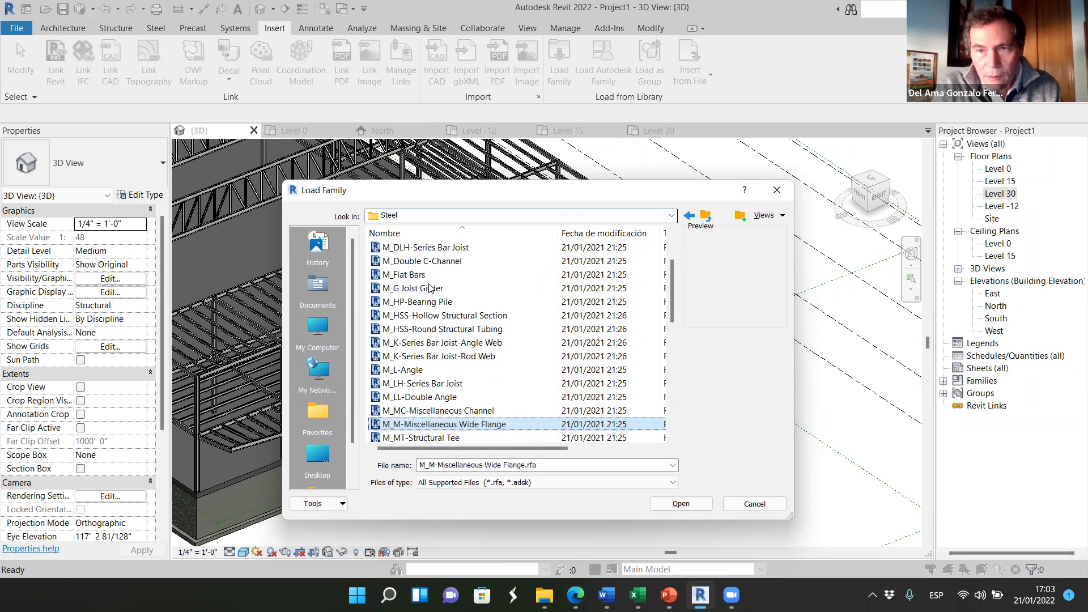
{"action": "key", "text": "Down"}
{"action": "key", "text": "Down"}
{"action": "key", "text": "Down"}
{"action": "key", "text": "Down"}
{"action": "key", "text": "Down"}
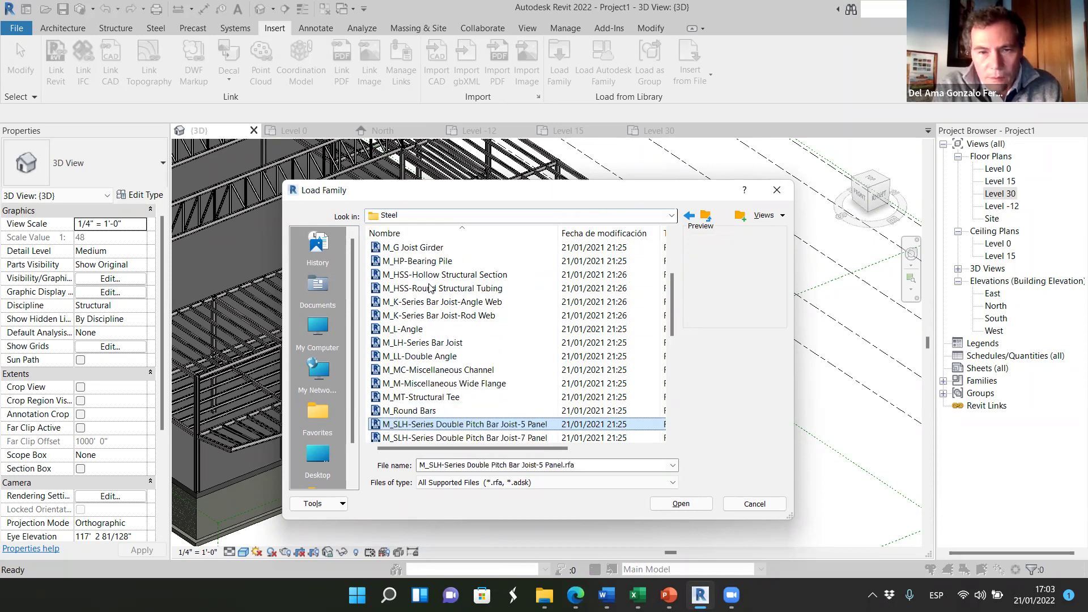
{"action": "key", "text": "Down"}
{"action": "key", "text": "Down"}
{"action": "key", "text": "Down"}
{"action": "key", "text": "Down"}
{"action": "key", "text": "Down"}
{"action": "key", "text": "Down"}
{"action": "key", "text": "Down"}
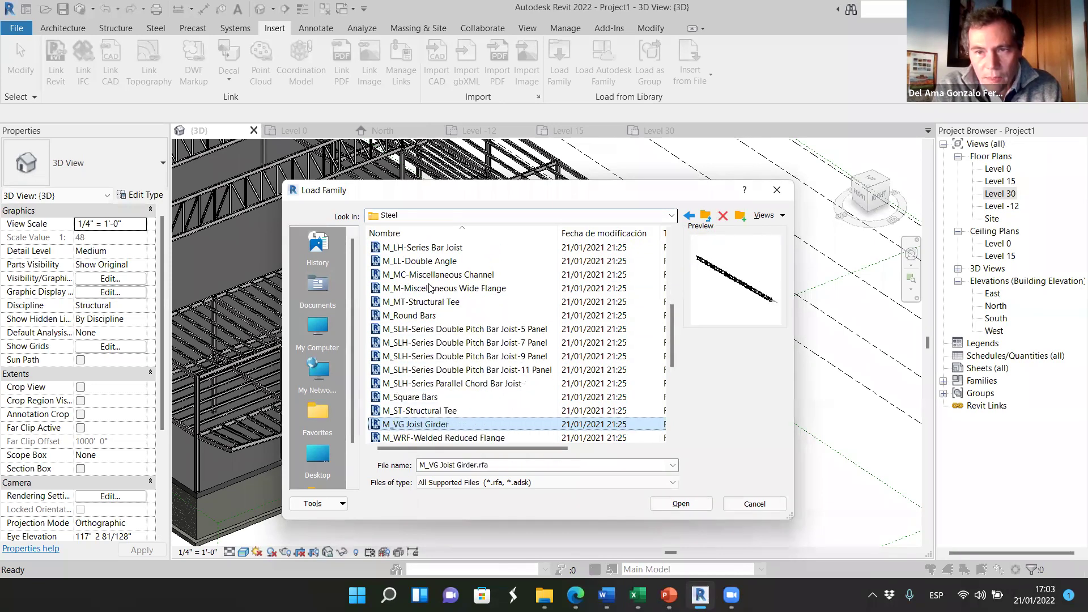
{"action": "key", "text": "Down"}
{"action": "key", "text": "Down"}
{"action": "key", "text": "Down"}
{"action": "key", "text": "Down"}
{"action": "key", "text": "Down"}
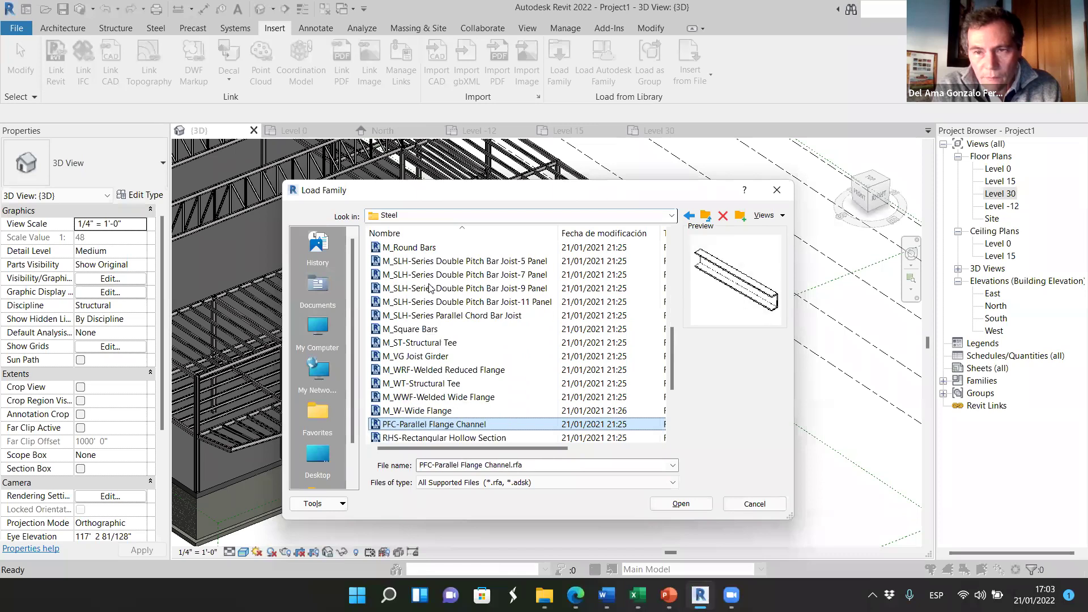
{"action": "key", "text": "Up"}
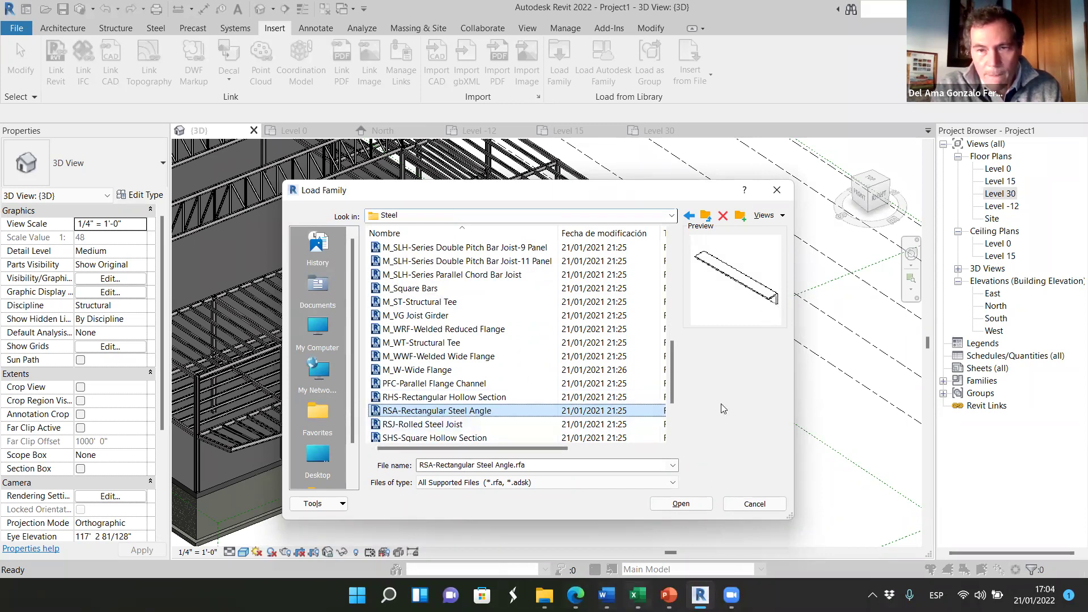
- Switch back to the Edge browser and refine the image search to "barcelona pavilion columns detail"
{"action": "mouse_move", "coordinate": [669, 595]}
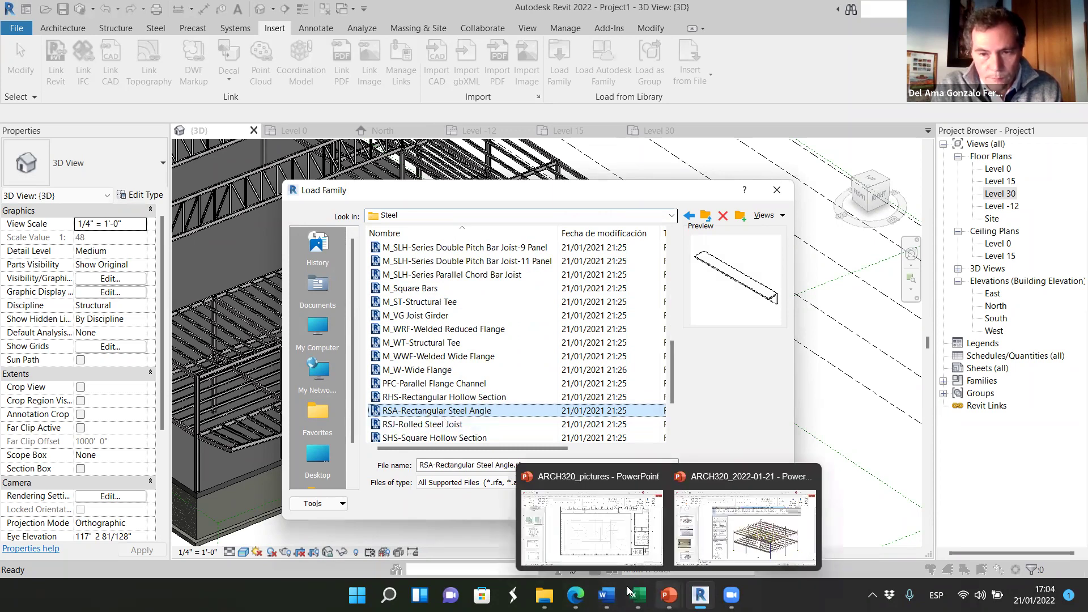
{"action": "left_click", "coordinate": [576, 596]}
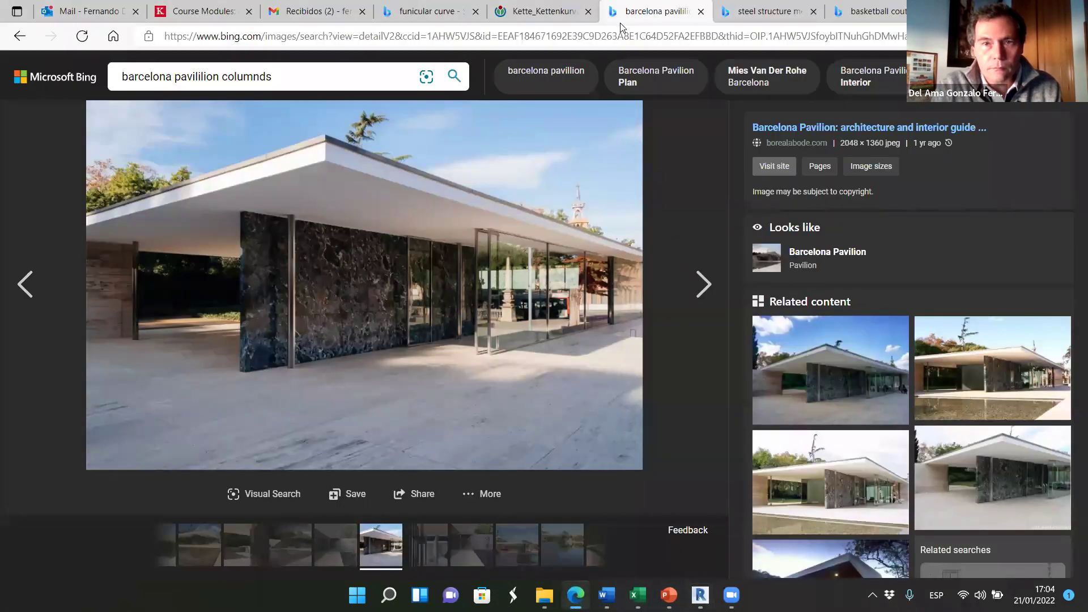
{"action": "left_click", "coordinate": [281, 77]}
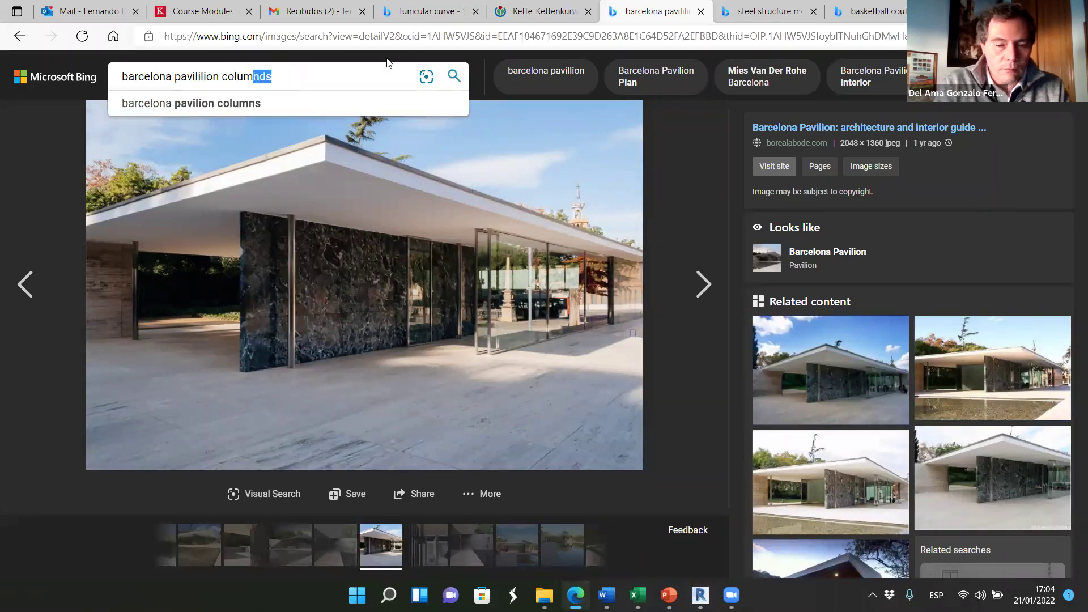
{"action": "type", "text": "ns"}
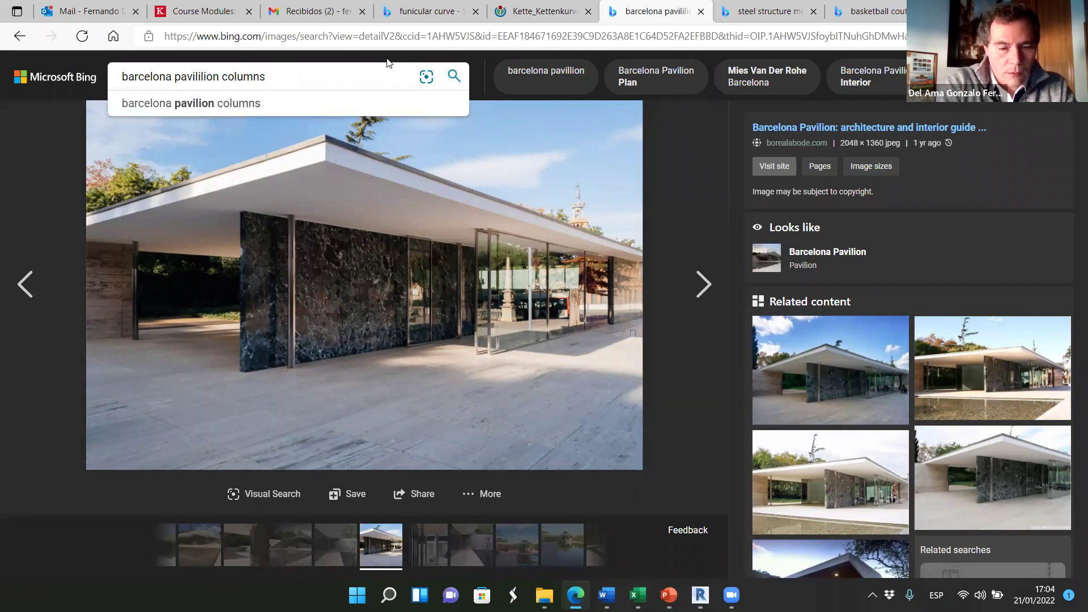
{"action": "type", "text": " detail"}
{"action": "key", "text": "Return"}
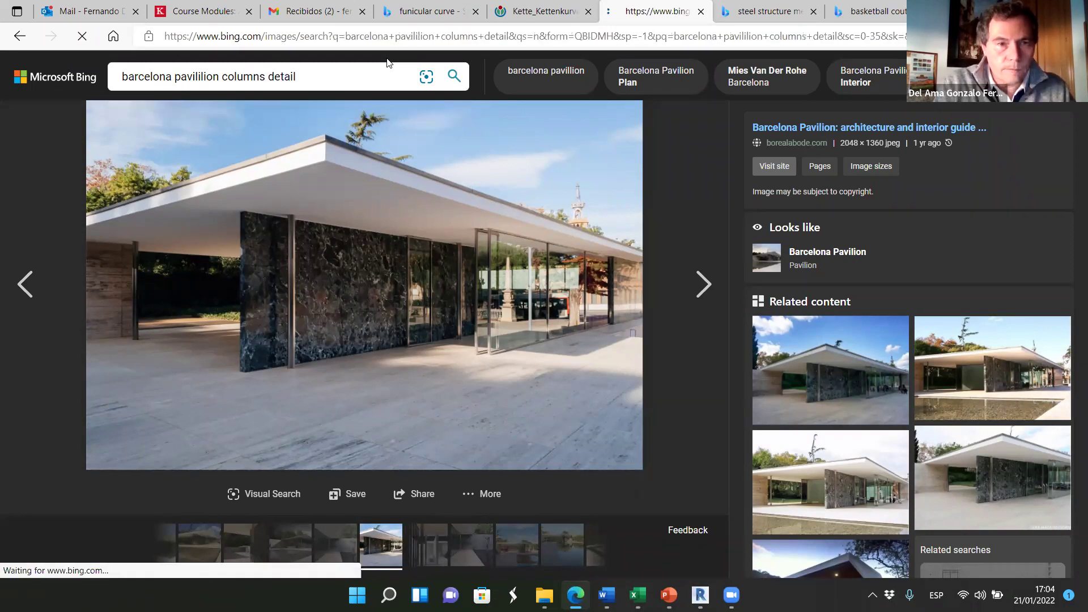
- View enlarged the black cross-shaped column section and the "Pillar. Construction Detail" drawing among the image results
{"action": "left_click", "coordinate": [311, 301]}
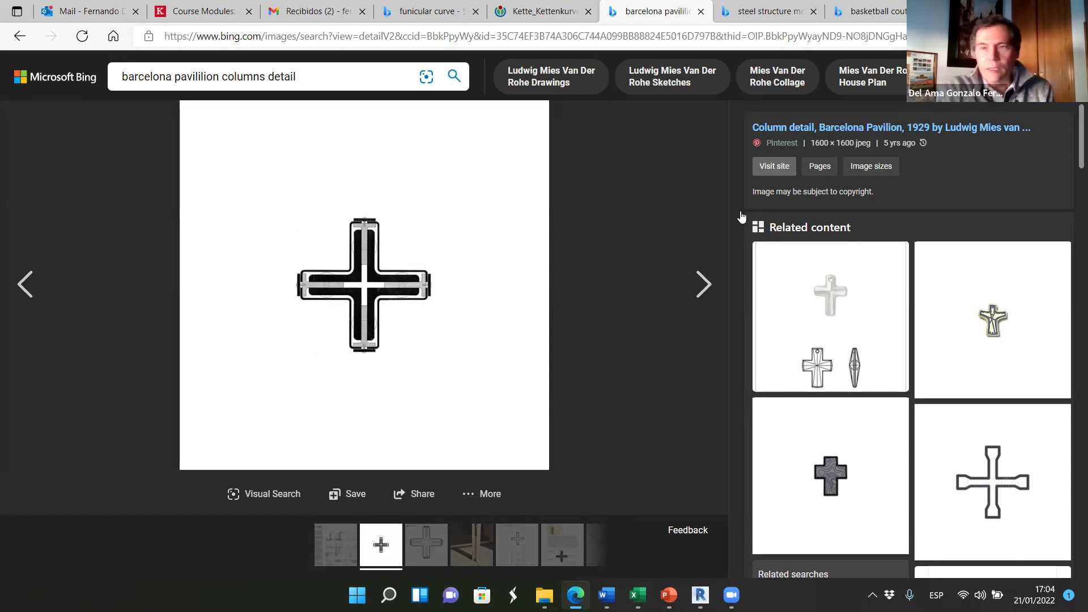
{"action": "key", "text": "Escape"}
{"action": "scroll", "coordinate": [348, 309], "scroll_direction": "down", "scroll_amount": 3}
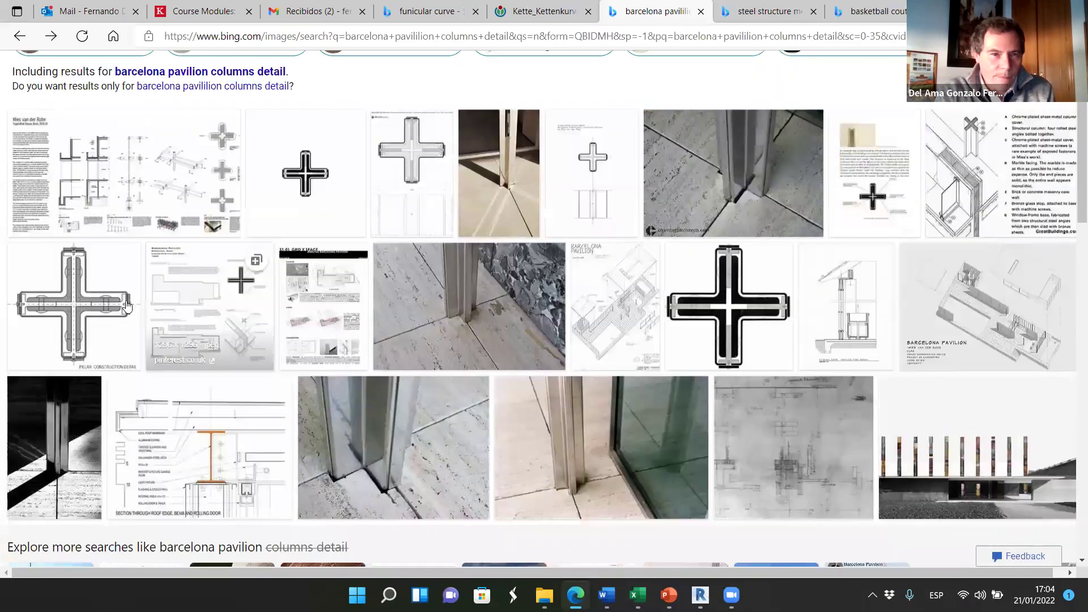
{"action": "left_click", "coordinate": [348, 309]}
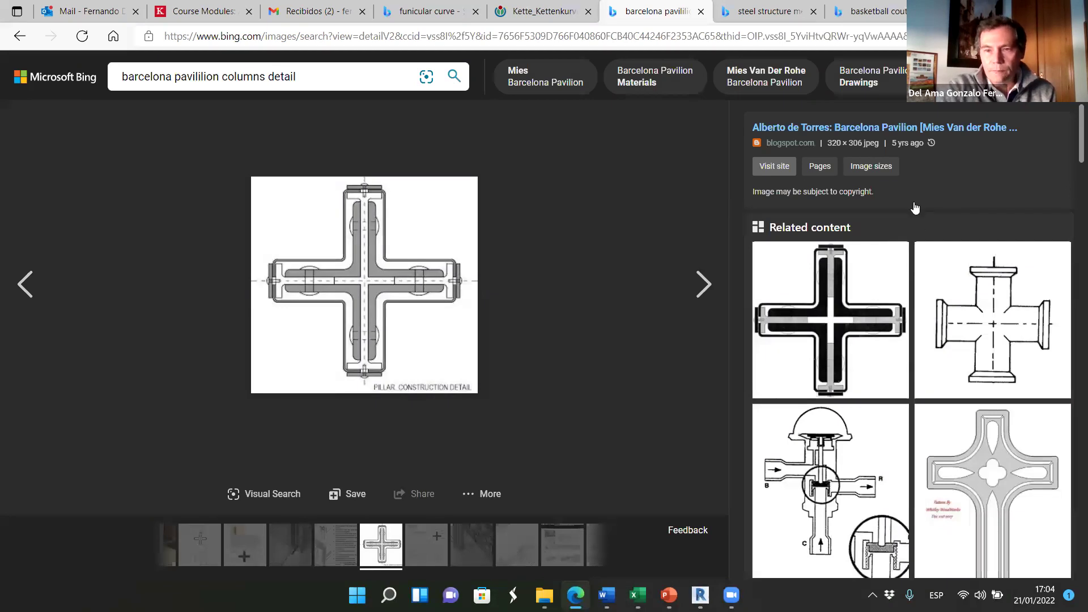
- View enlarged several photos of the Barcelona Pavilion's steel column bases meeting the travertine floor, and return to the image results
{"action": "key", "text": "Escape"}
{"action": "scroll", "coordinate": [519, 391], "scroll_direction": "down", "scroll_amount": 1}
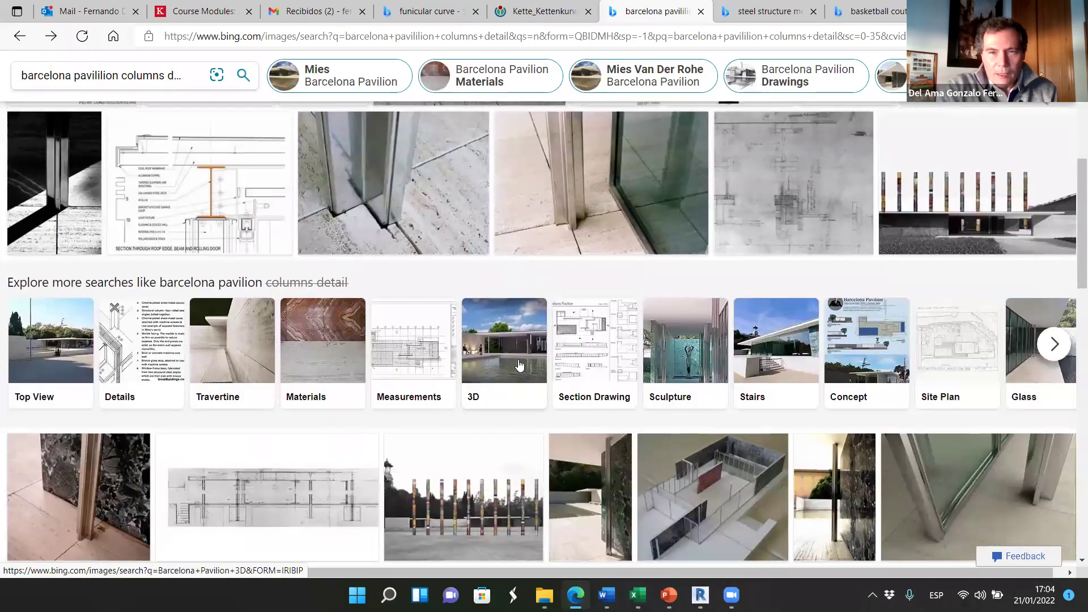
{"action": "left_click", "coordinate": [577, 337]}
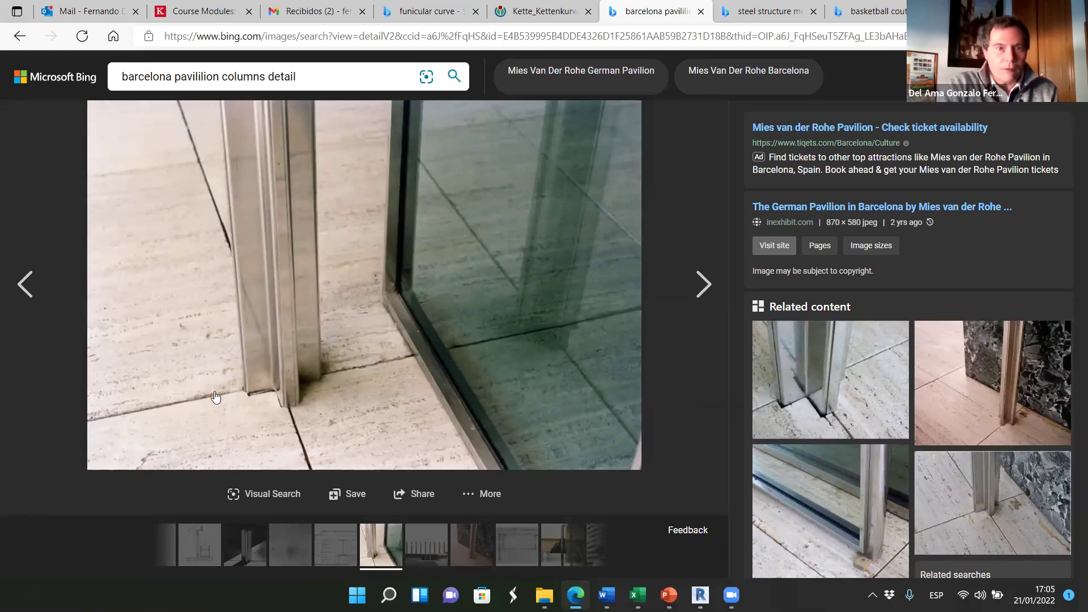
{"action": "left_click", "coordinate": [851, 396]}
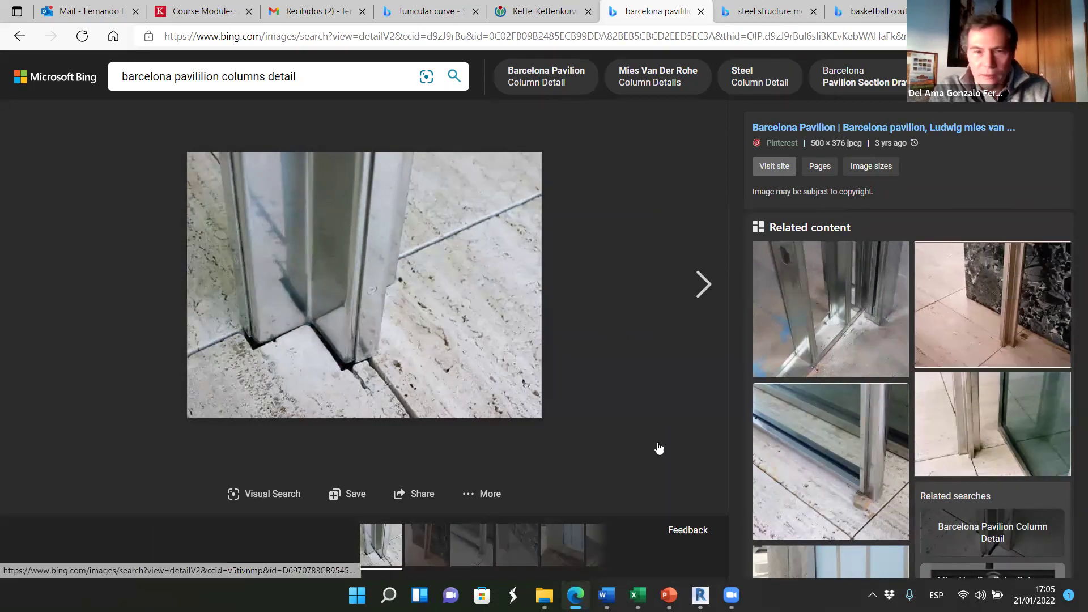
{"action": "left_click", "coordinate": [964, 315]}
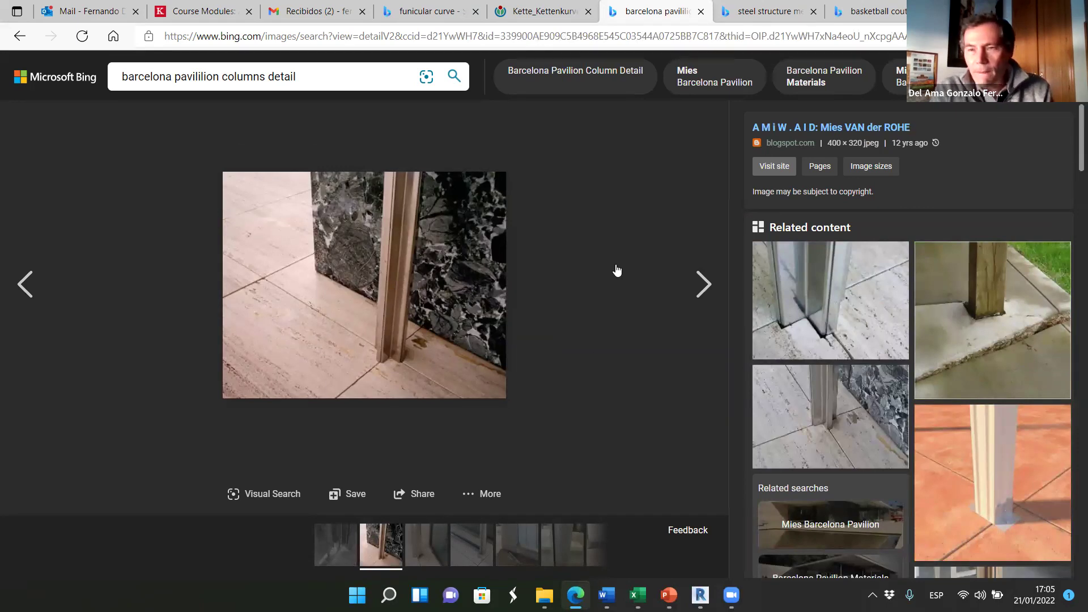
{"action": "left_click", "coordinate": [469, 518]}
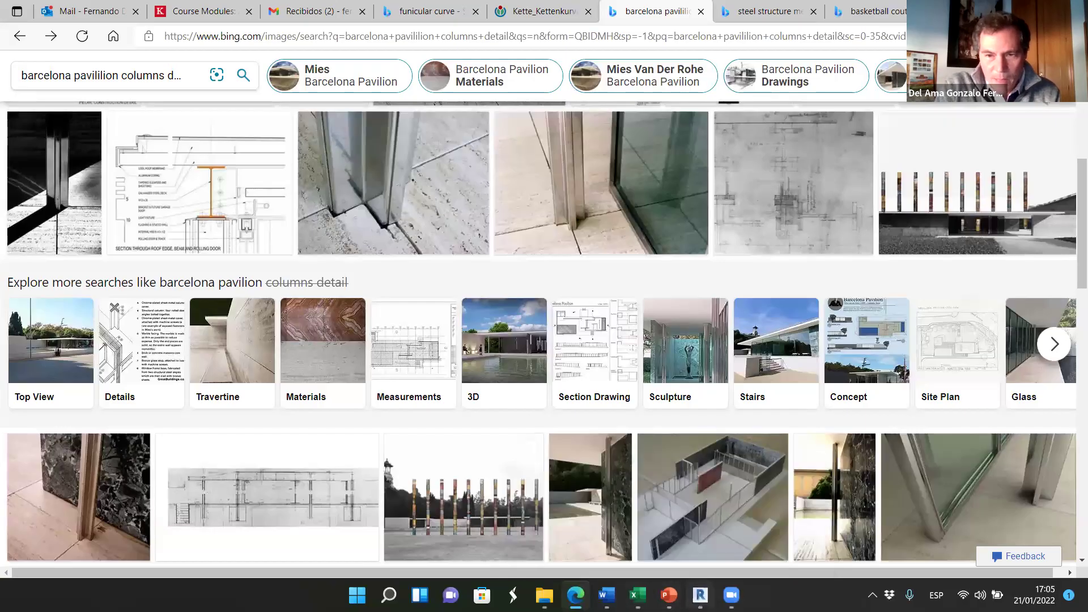
- Switch to Revit, dismiss Load Family without loading anything, and examine the whole steel frame with its trusses and joists in 3D
{"action": "left_click", "coordinate": [701, 595]}
{"action": "left_click", "coordinate": [777, 190]}
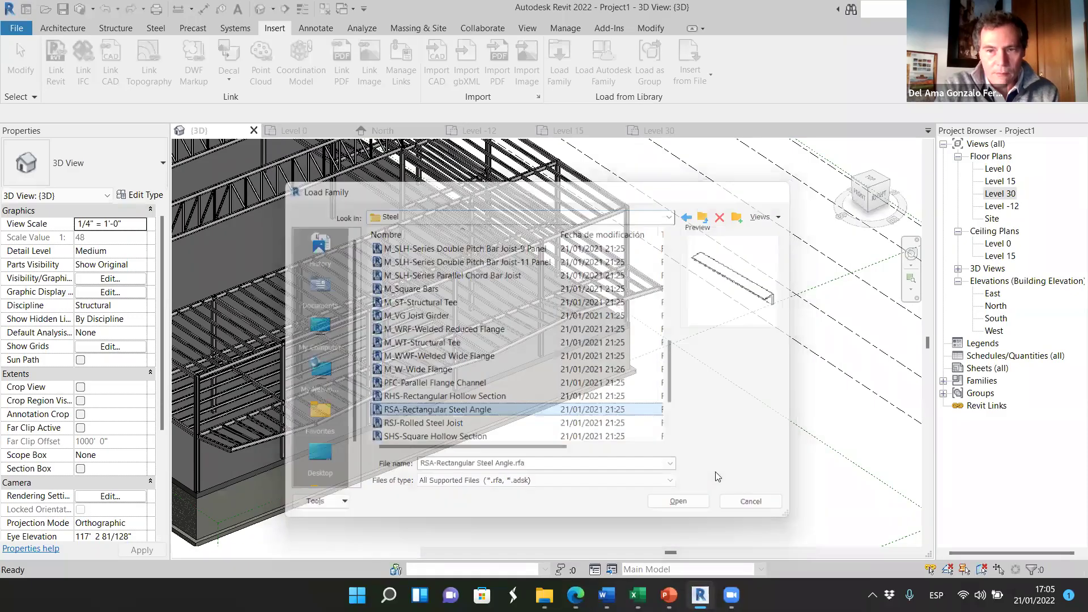
{"action": "scroll", "coordinate": [565, 351], "scroll_direction": "down", "scroll_amount": 3}
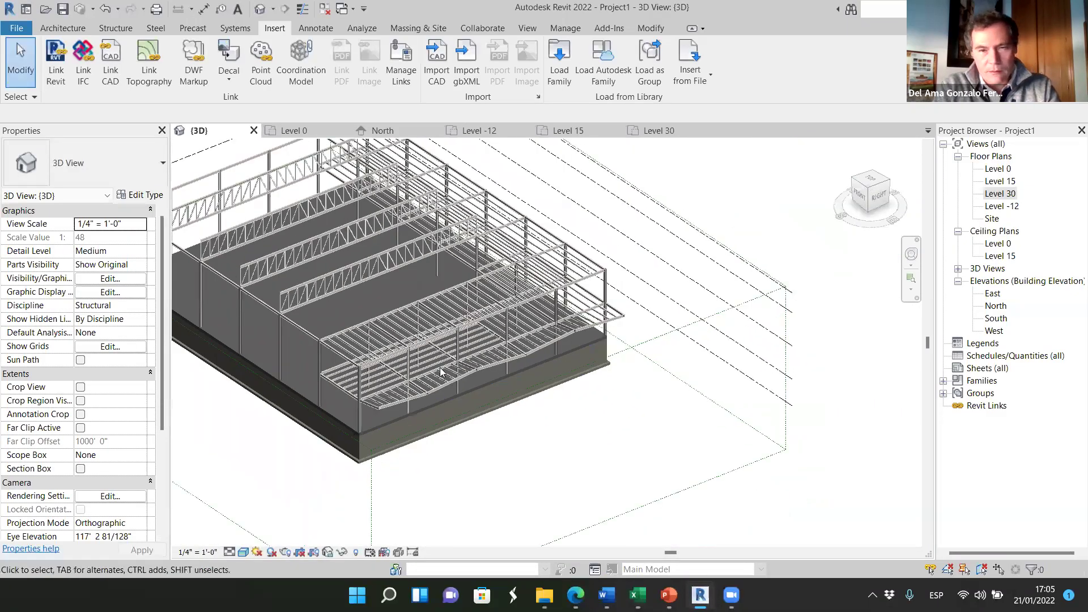
{"action": "scroll", "coordinate": [545, 395], "scroll_direction": "down", "scroll_amount": 3}
{"action": "middle_click_drag", "start_coordinate": [533, 380], "coordinate": [577, 292], "text": "shift"}
{"action": "scroll", "coordinate": [577, 292], "scroll_direction": "up", "scroll_amount": 5}
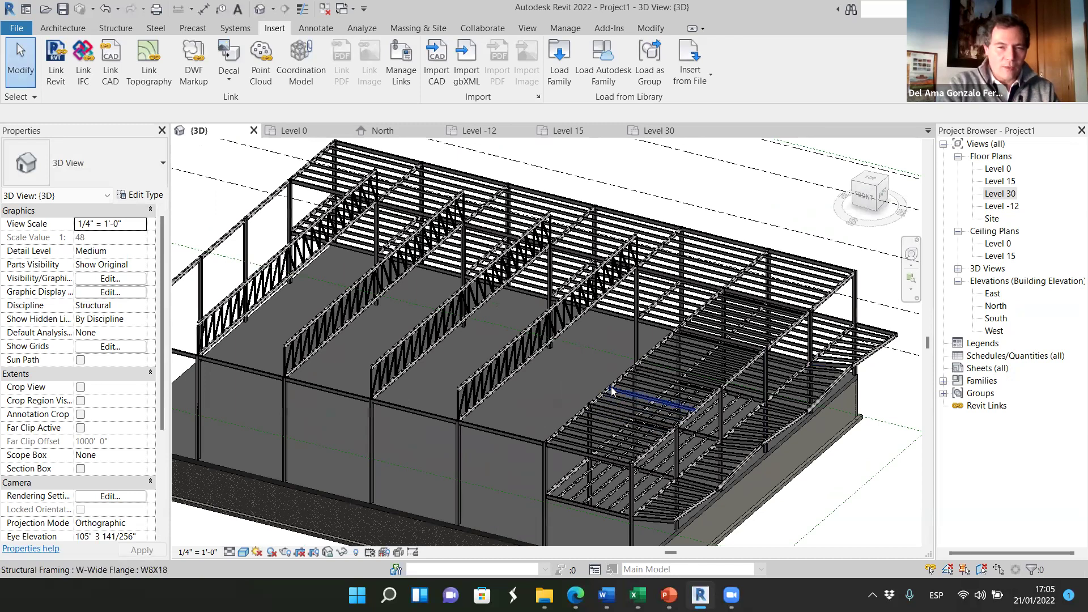
{"action": "scroll", "coordinate": [483, 333], "scroll_direction": "down", "scroll_amount": 2}
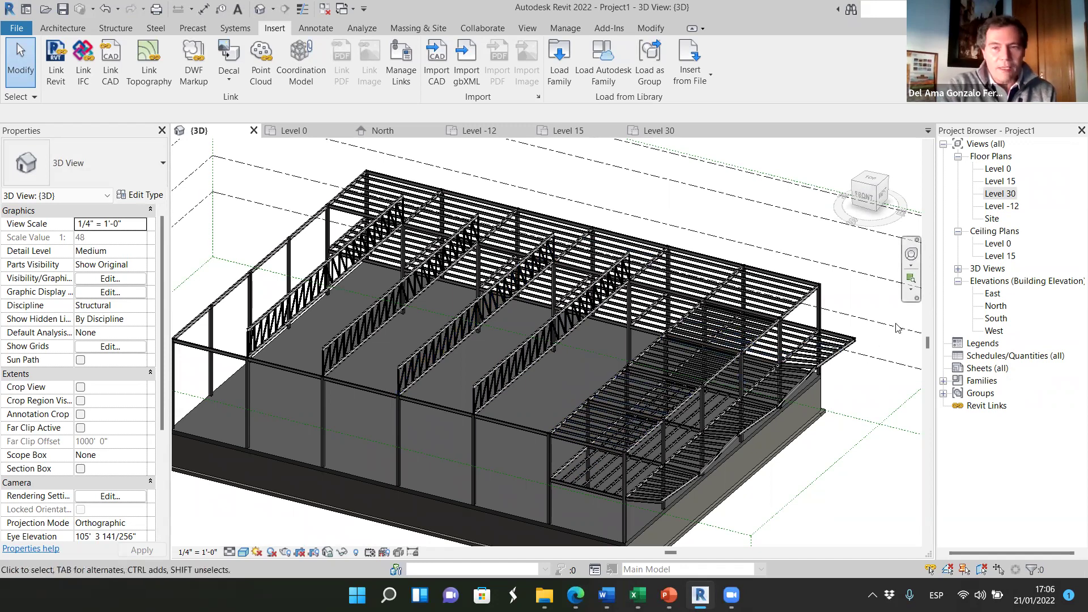
- Examine up close how the sloping edge beams meet the cross beams along the projecting floor edge, including its outer corner
{"action": "scroll", "coordinate": [762, 386], "scroll_direction": "up", "scroll_amount": 5}
{"action": "scroll", "coordinate": [764, 408], "scroll_direction": "up", "scroll_amount": 6}
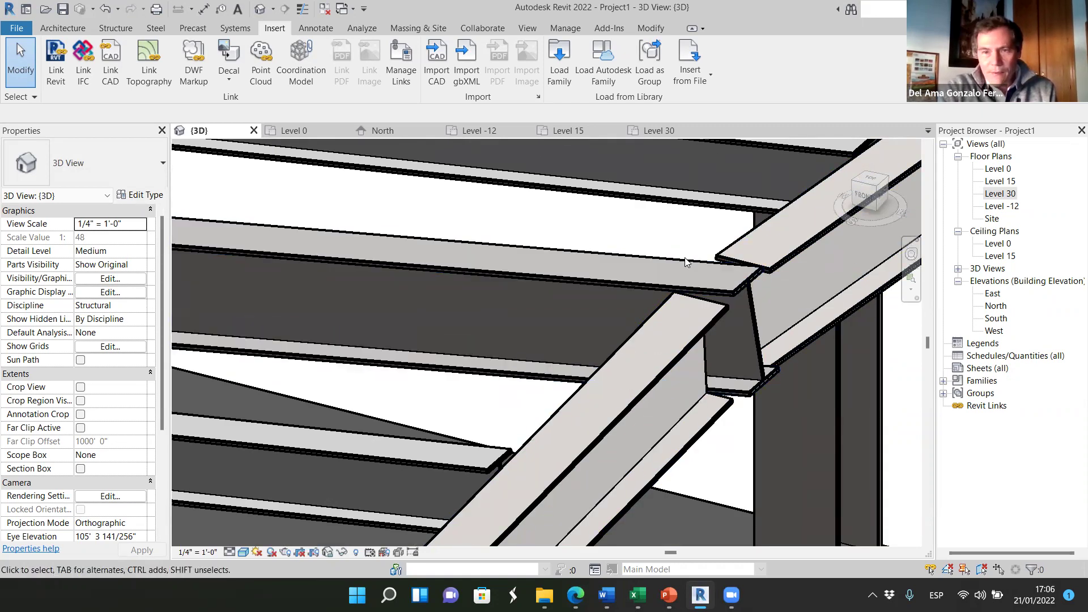
{"action": "middle_click_drag", "start_coordinate": [737, 323], "coordinate": [766, 343], "text": "shift"}
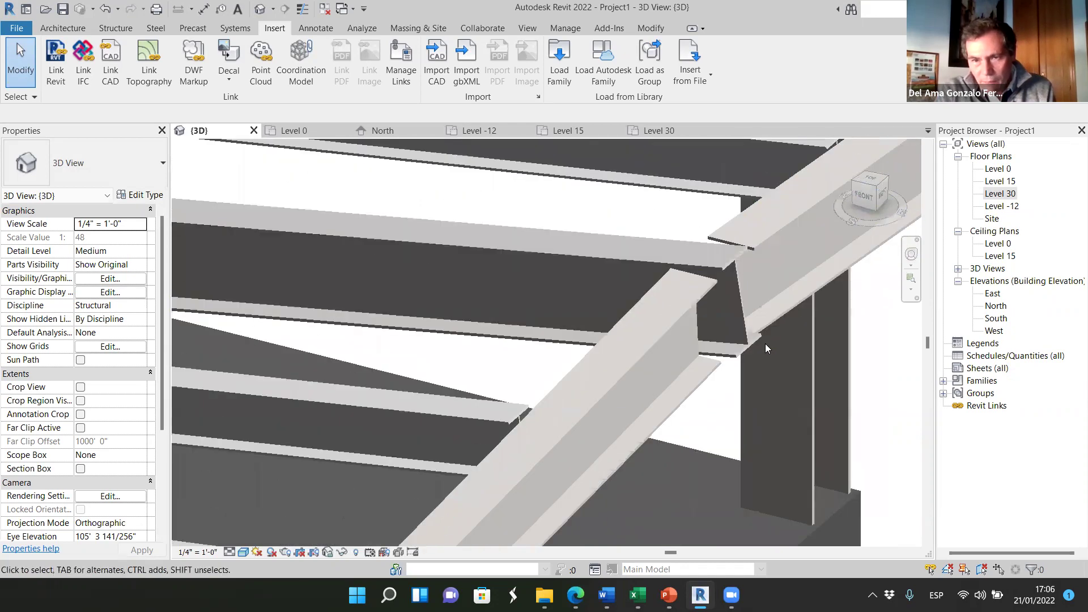
{"action": "scroll", "coordinate": [765, 343], "scroll_direction": "down", "scroll_amount": 6}
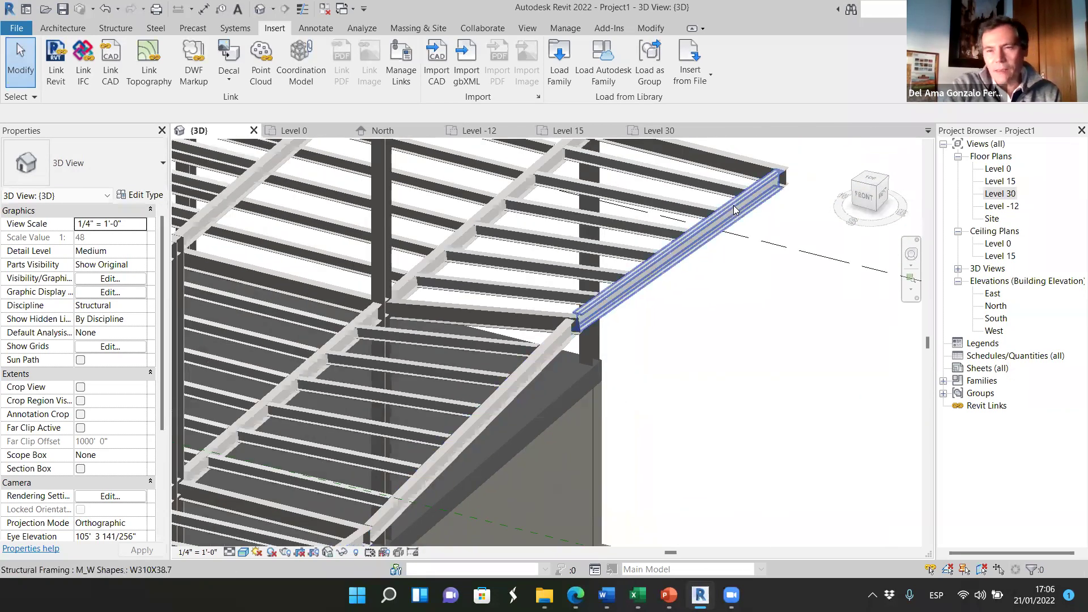
{"action": "scroll", "coordinate": [735, 210], "scroll_direction": "up", "scroll_amount": 6}
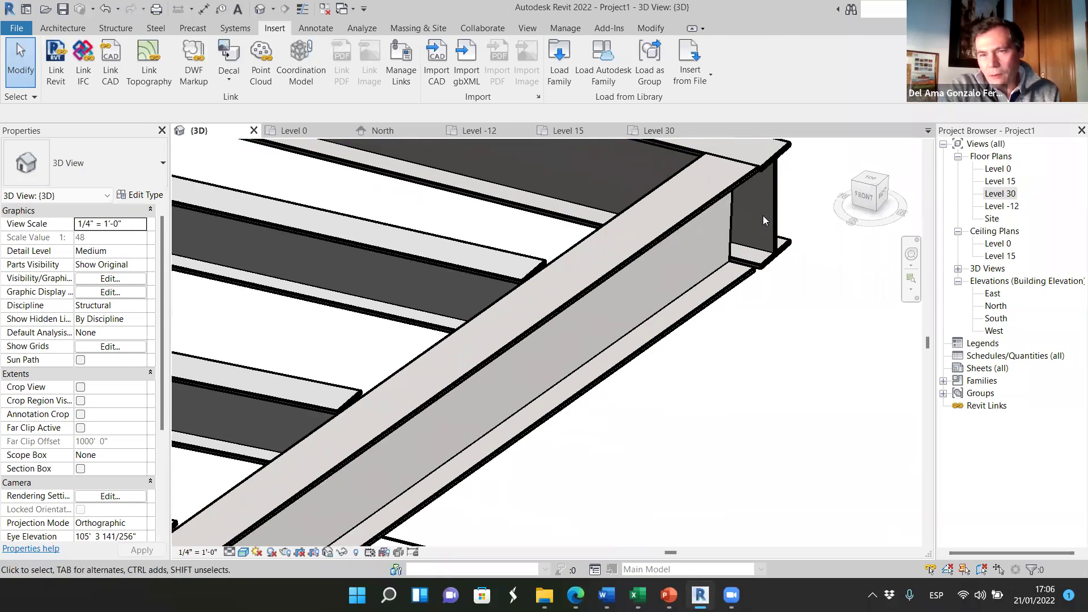
{"action": "scroll", "coordinate": [742, 212], "scroll_direction": "down", "scroll_amount": 5}
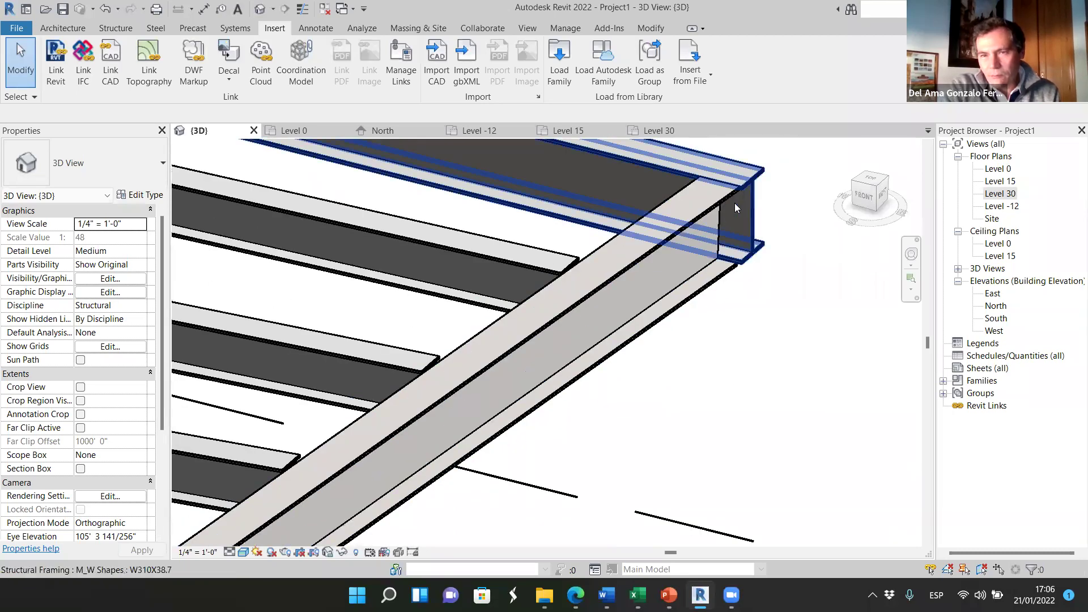
{"action": "scroll", "coordinate": [736, 282], "scroll_direction": "down", "scroll_amount": 4}
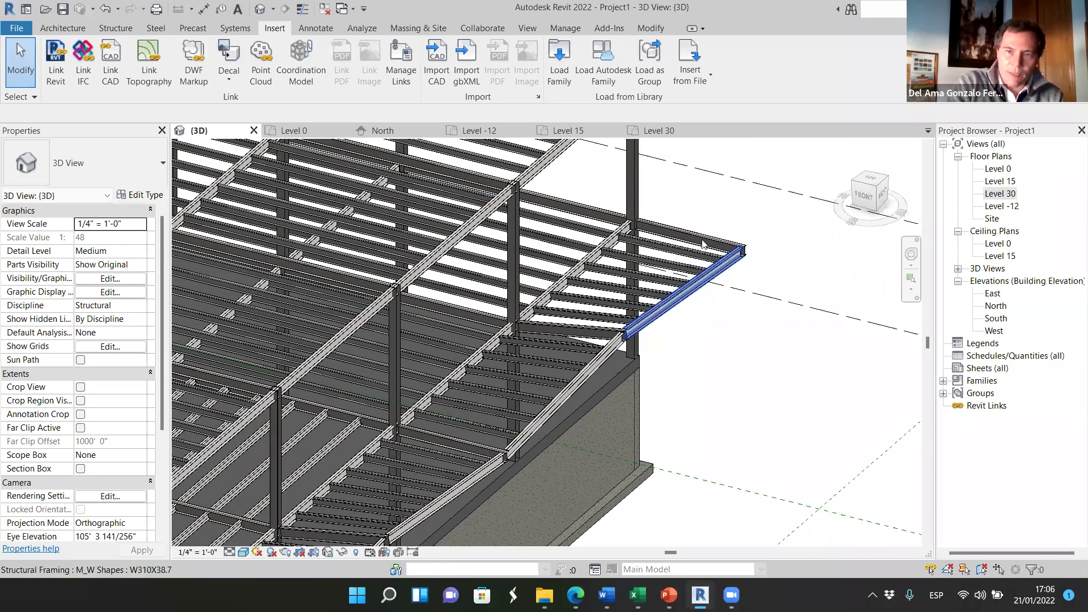
{"action": "scroll", "coordinate": [530, 366], "scroll_direction": "down", "scroll_amount": 2}
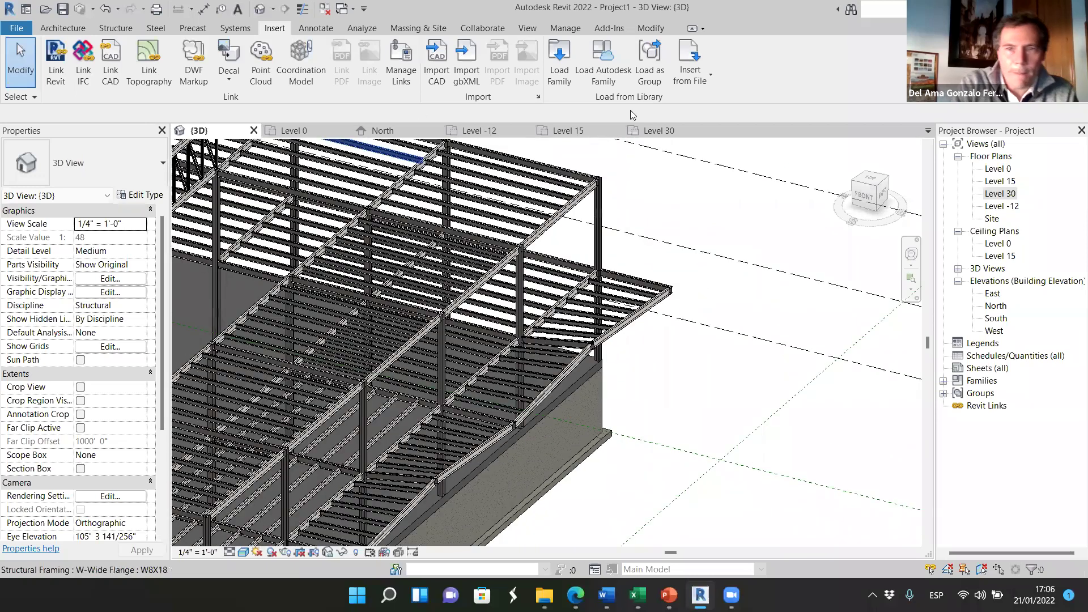